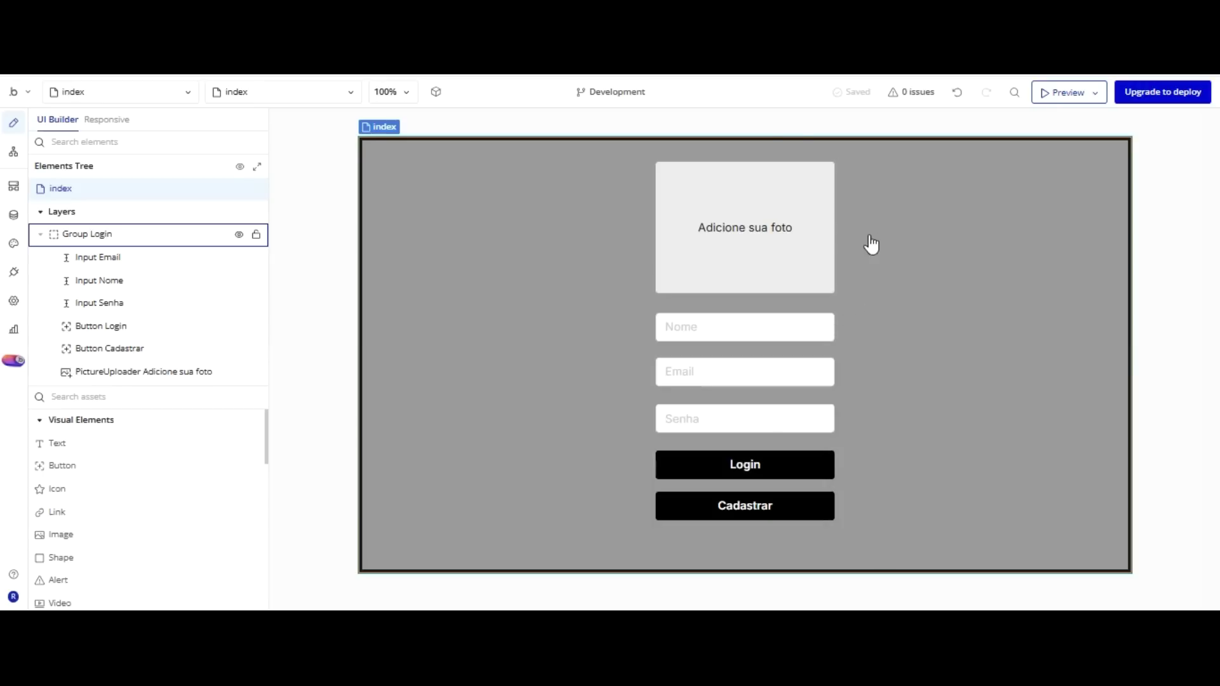
Review the login page's photo uploader, Nome/Email/Senha inputs and buttons, then view the All Users app data.
left_click(820, 181)
left_click(784, 222)
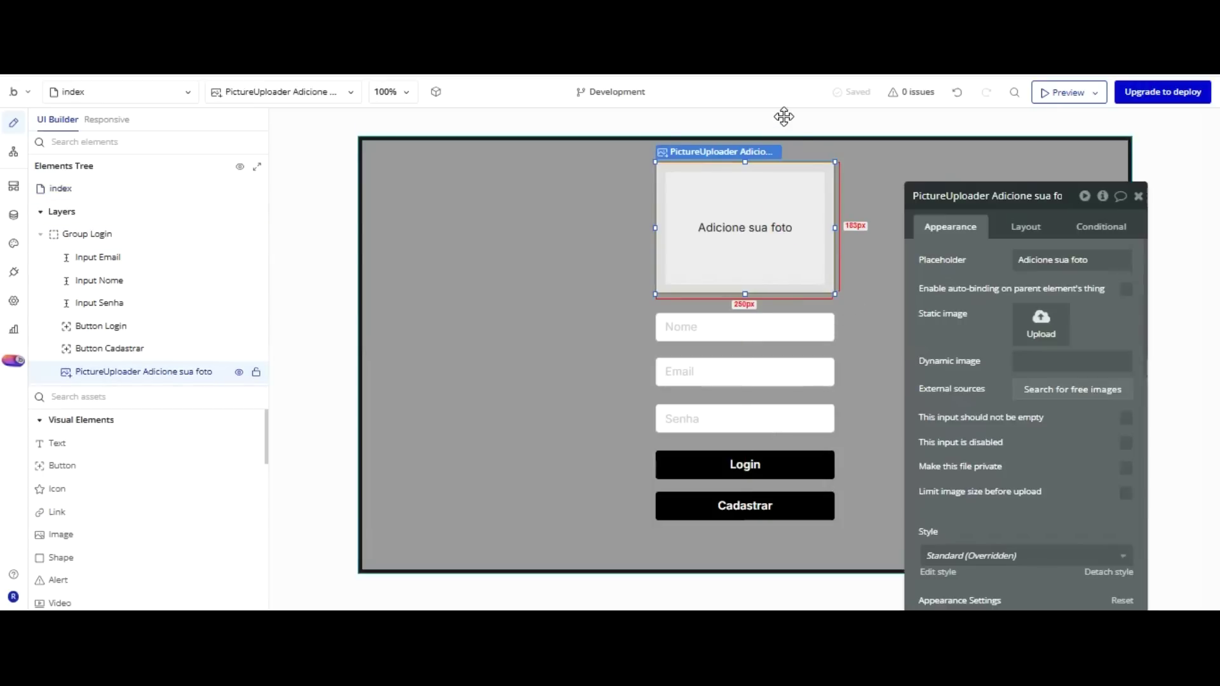
left_click(745, 327)
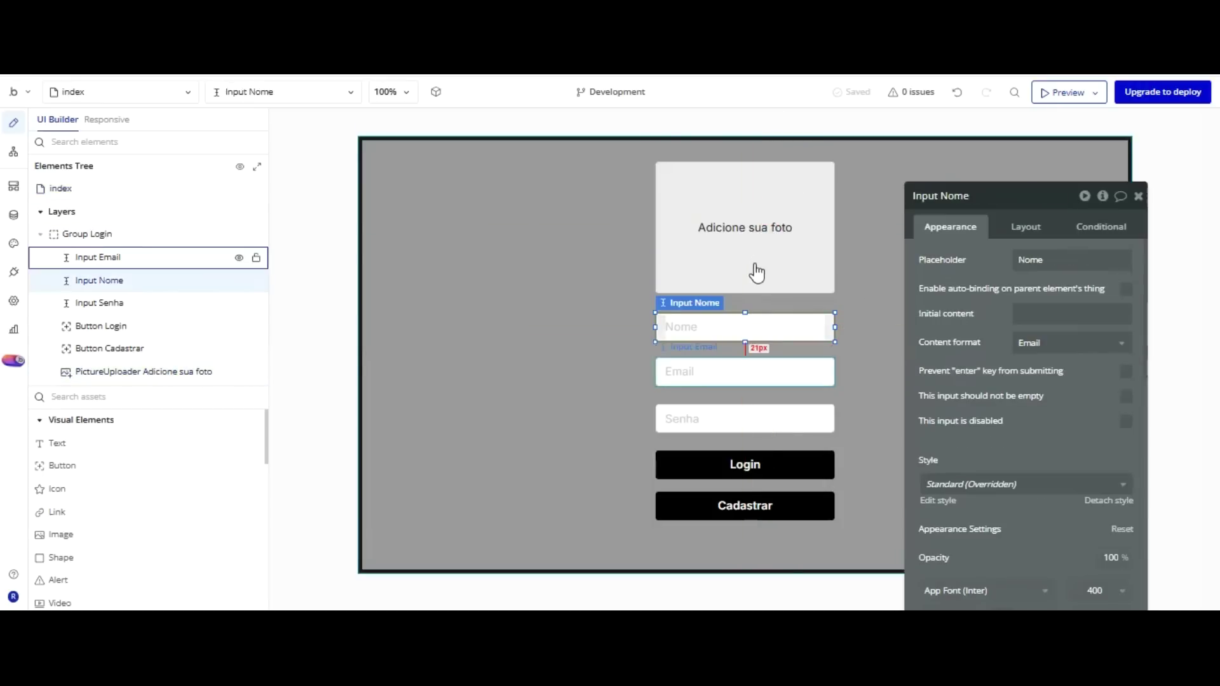
left_click(745, 372)
left_click(743, 419)
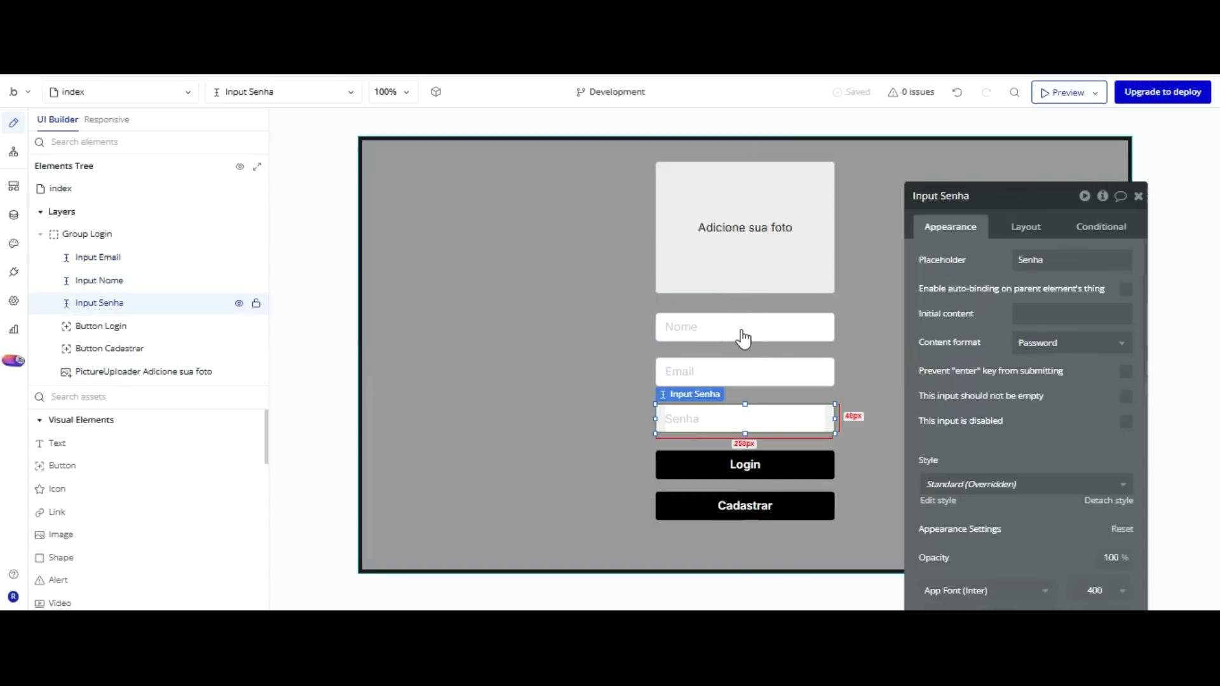
left_click(743, 461)
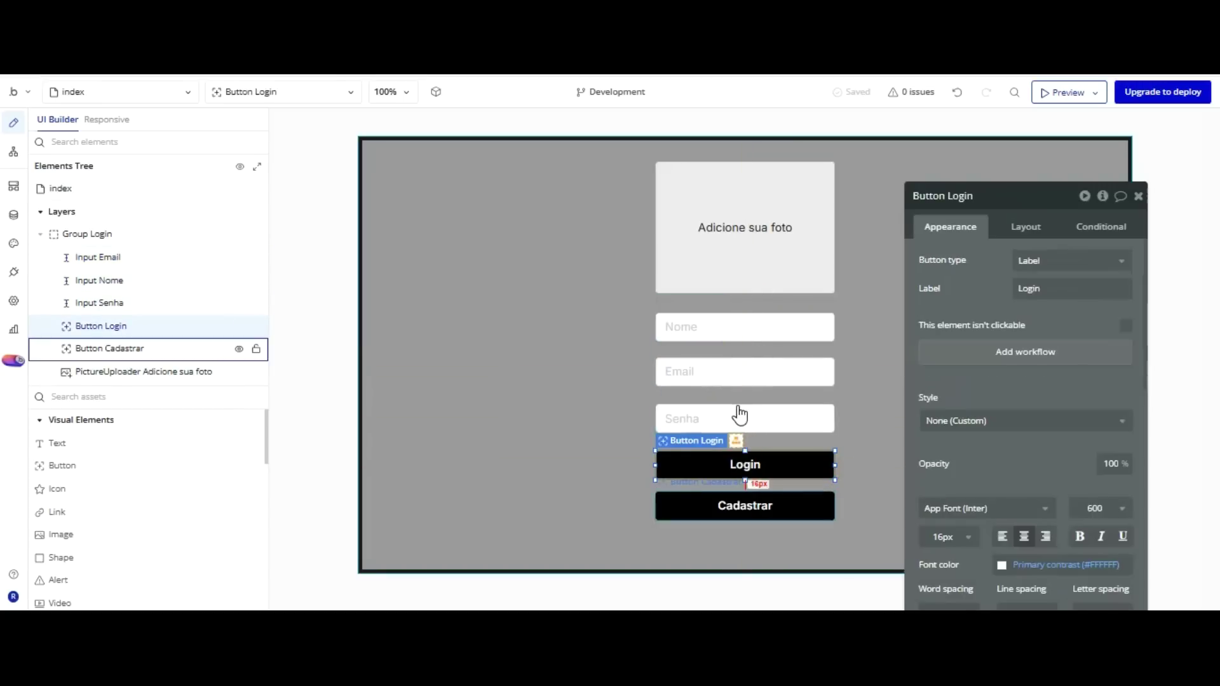
left_click(791, 406)
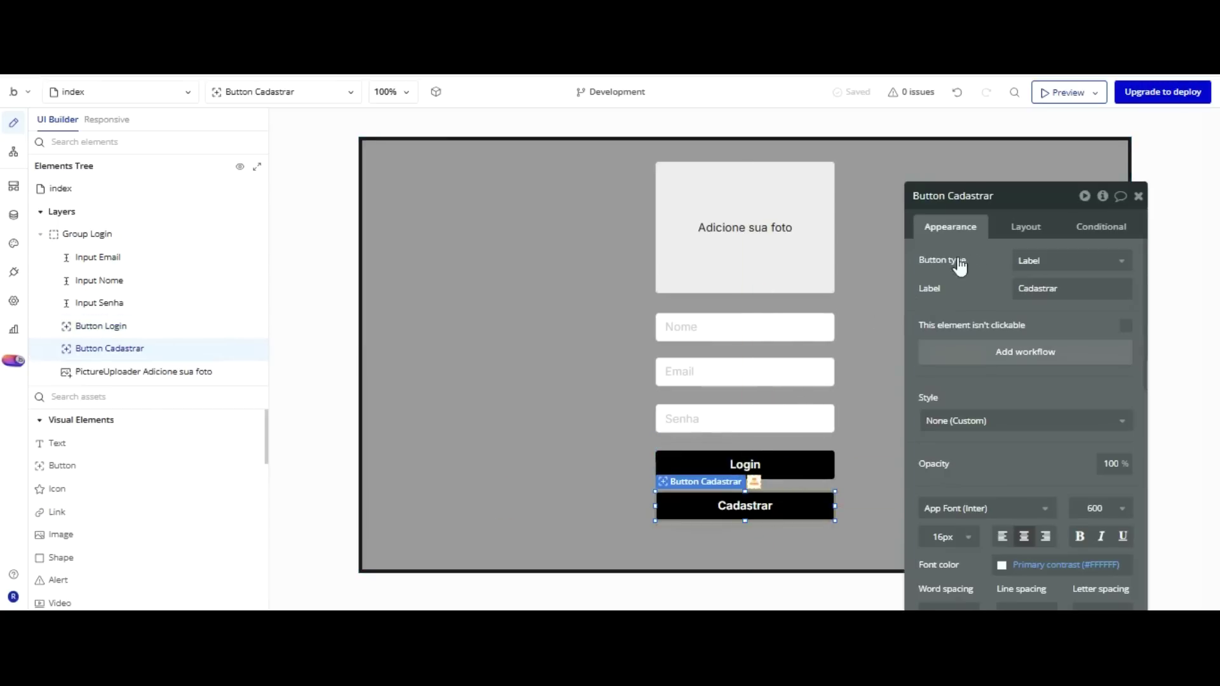
left_click(786, 464)
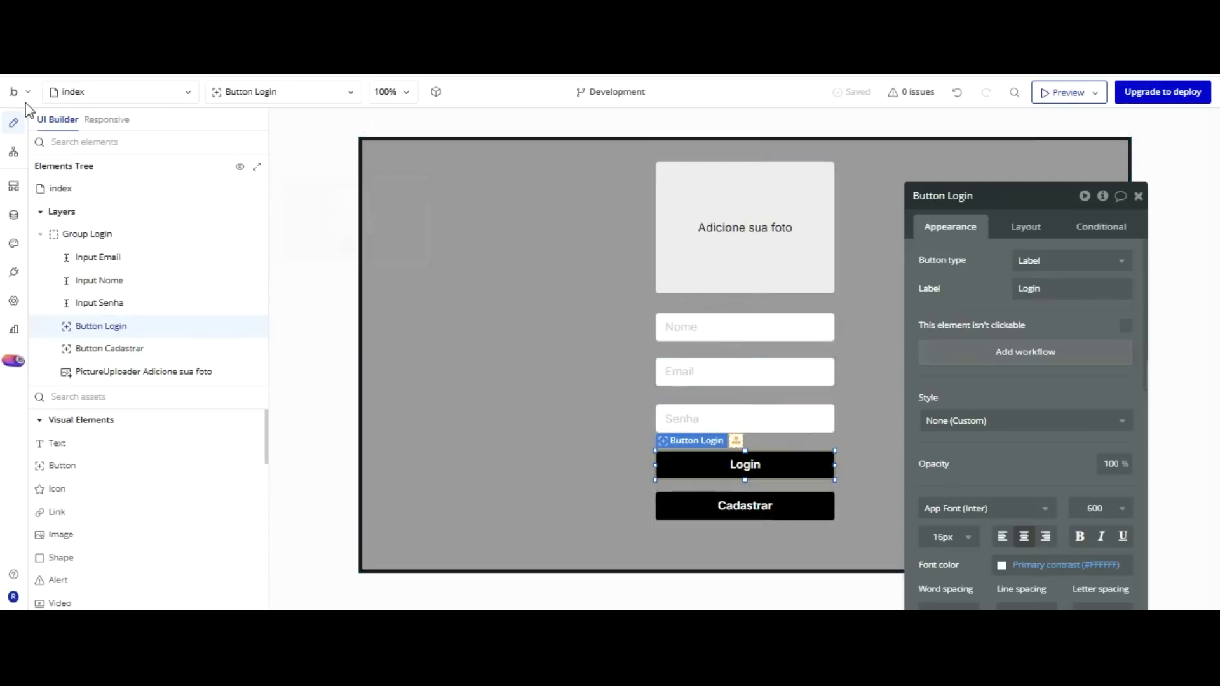
left_click(13, 214)
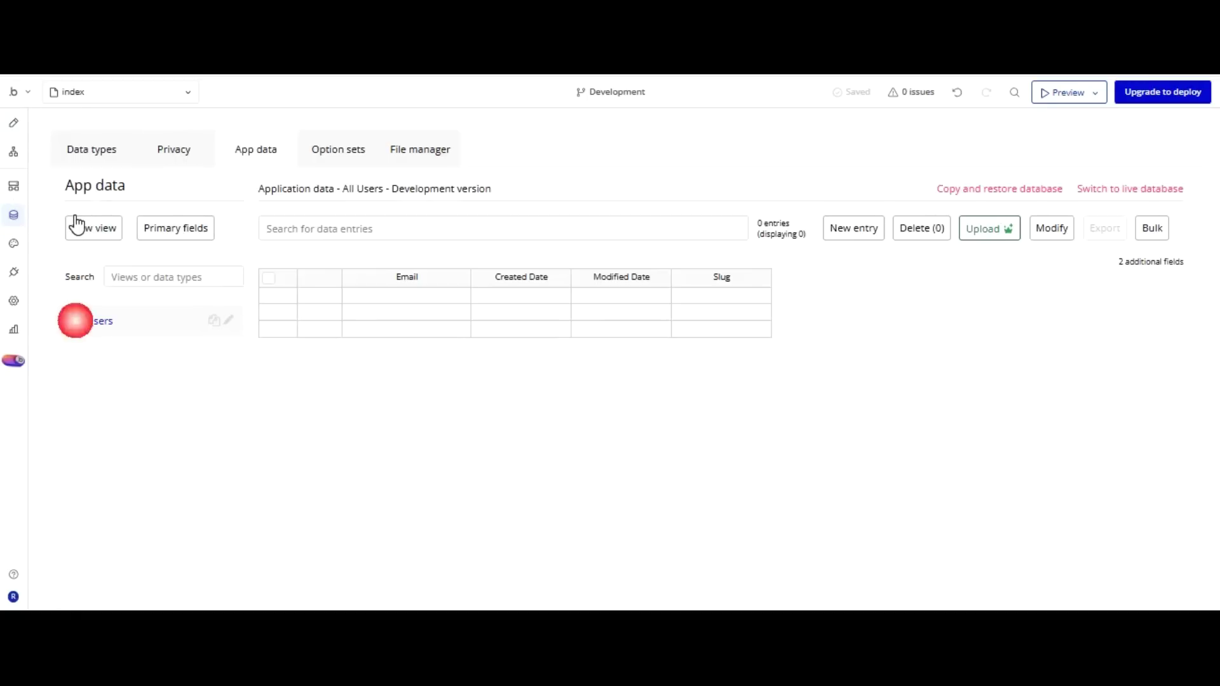
Add text fields Nome and Senha to the User data type.
left_click(92, 155)
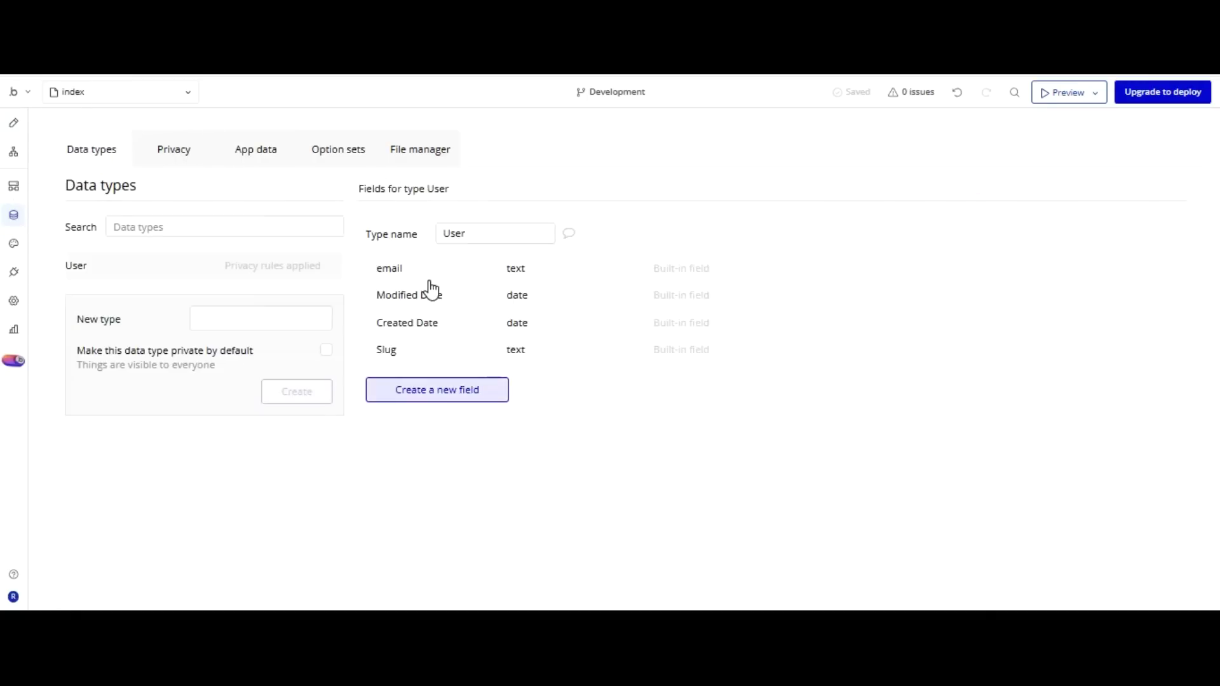
left_click(437, 390)
type("NOme")
key("BackSpace")
key("BackSpace")
key("BackSpace")
type("ome")
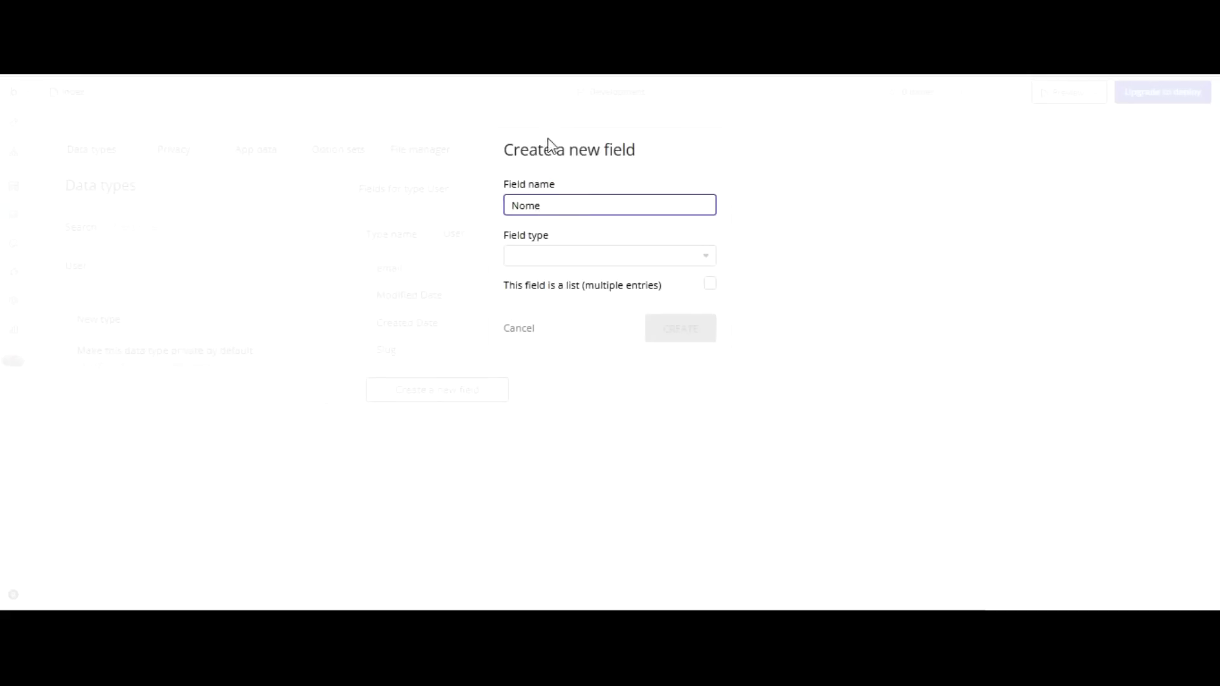
left_click(551, 254)
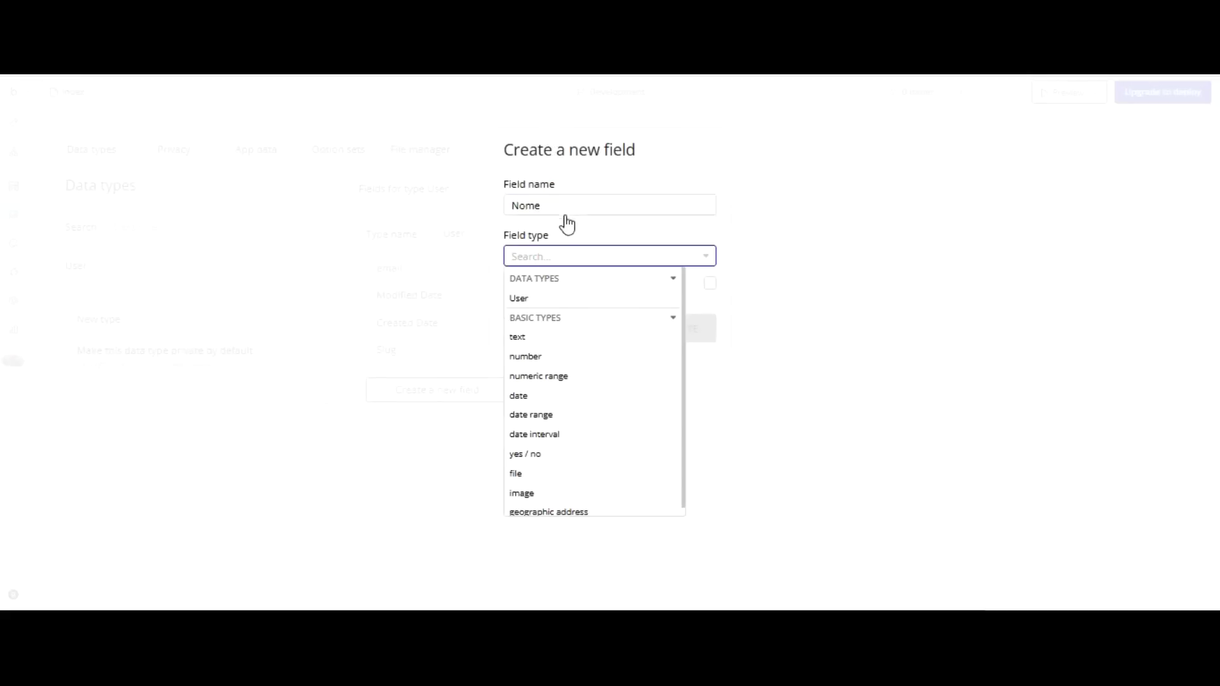
left_click(537, 336)
left_click(648, 326)
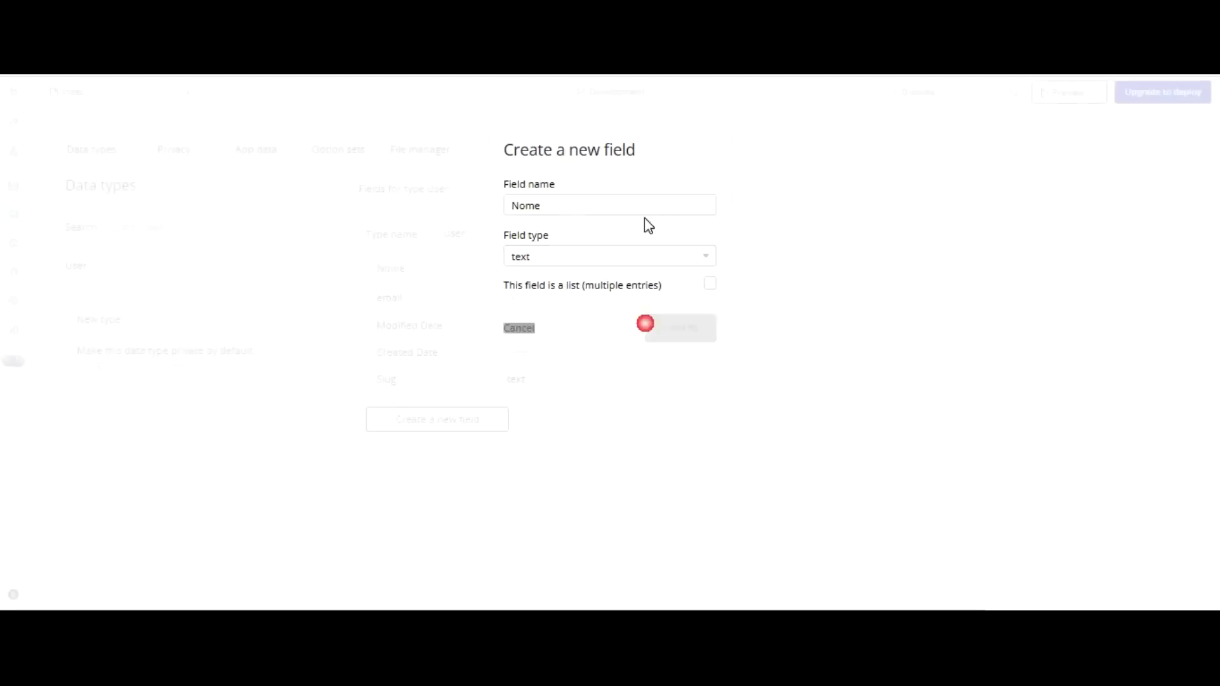
left_click(437, 419)
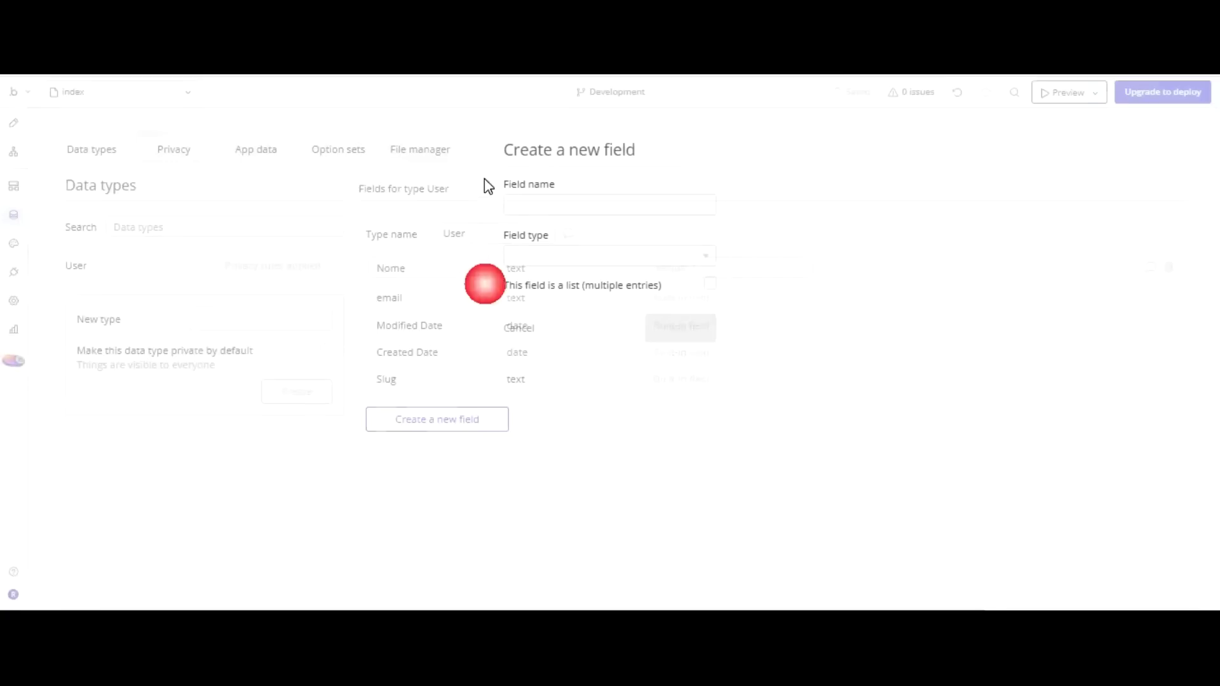
type("Senha")
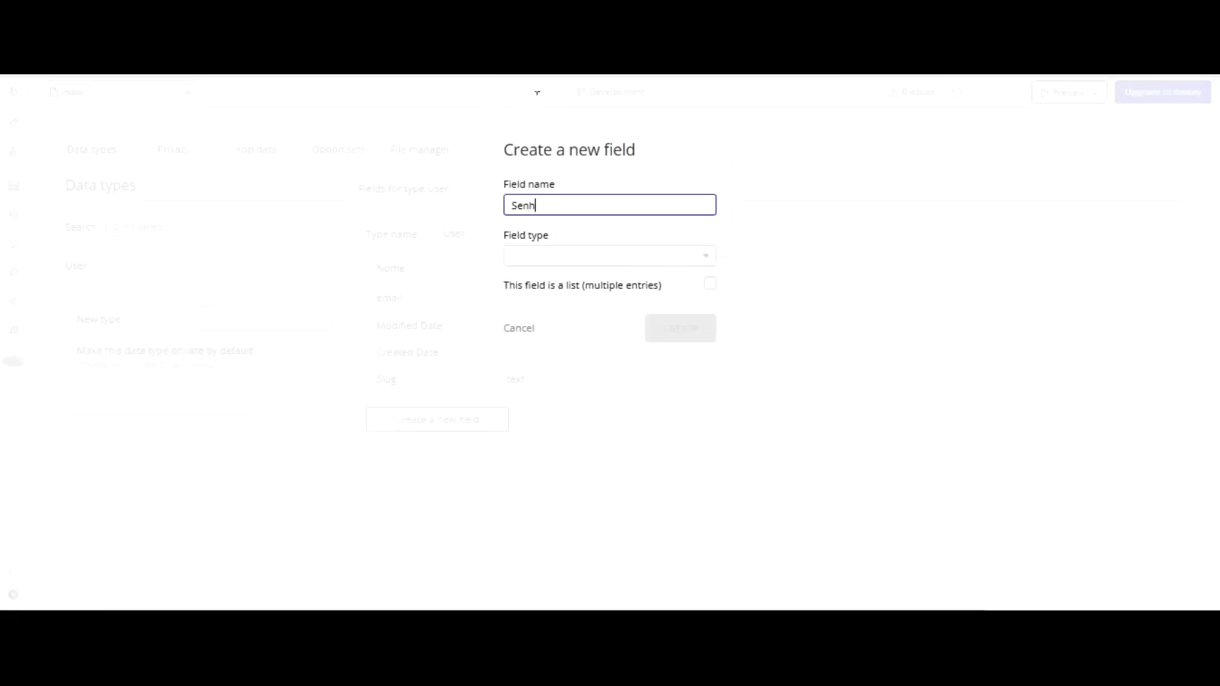
left_click(584, 254)
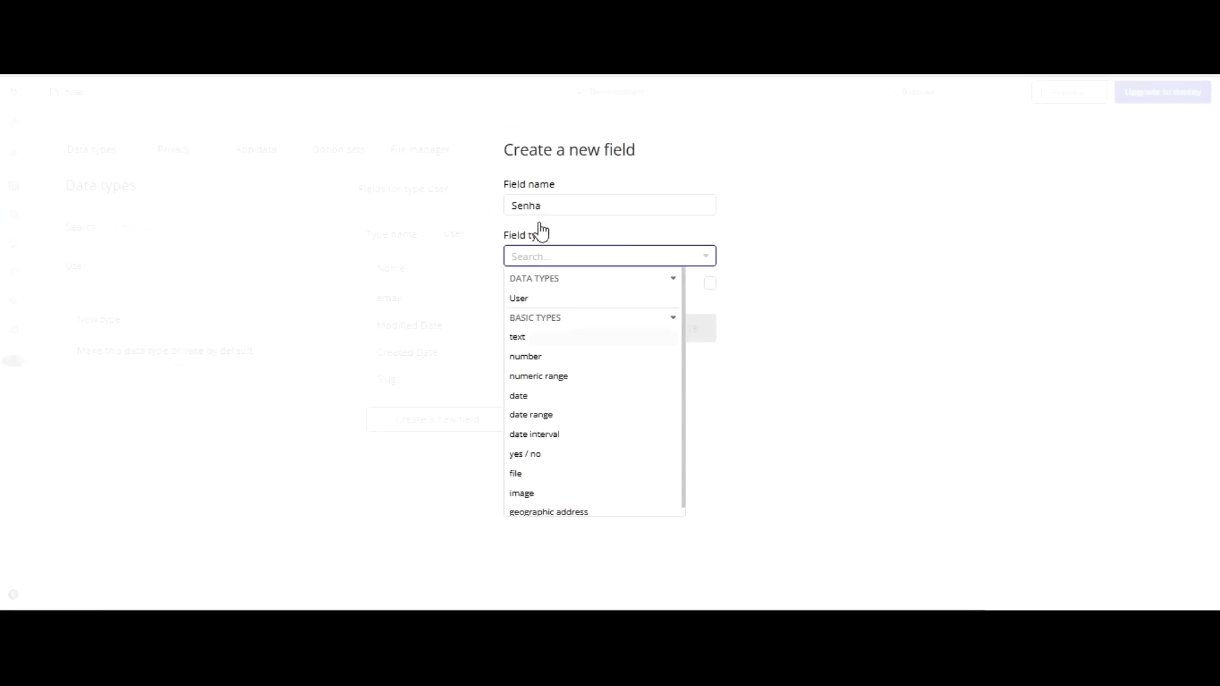
left_click(535, 336)
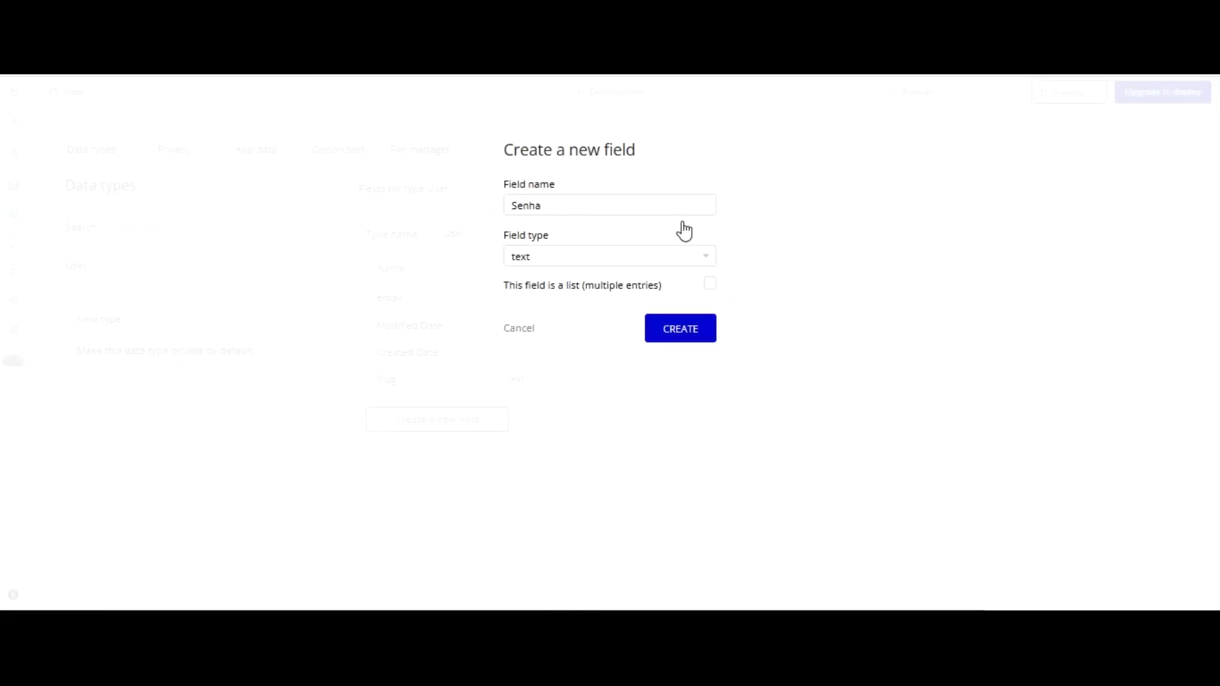
key("Return")
Add an image field Foto and a text field Telefone to User.
left_click(437, 450)
left_click(563, 205)
type("Foto")
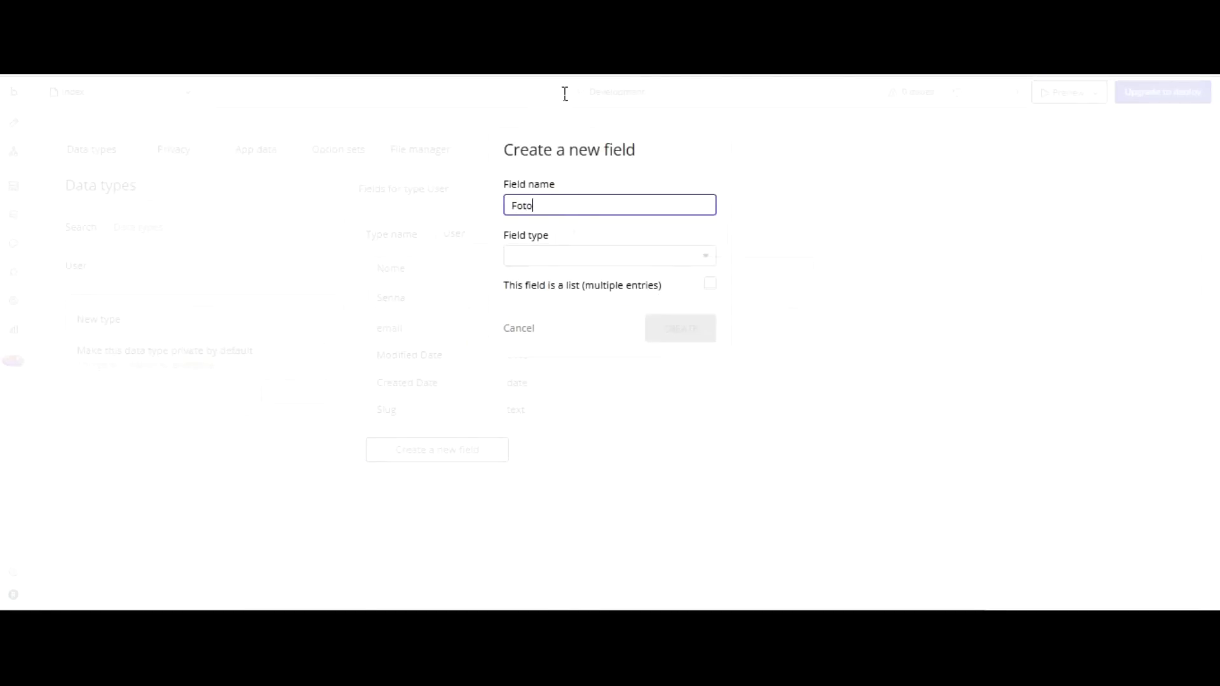
left_click(534, 256)
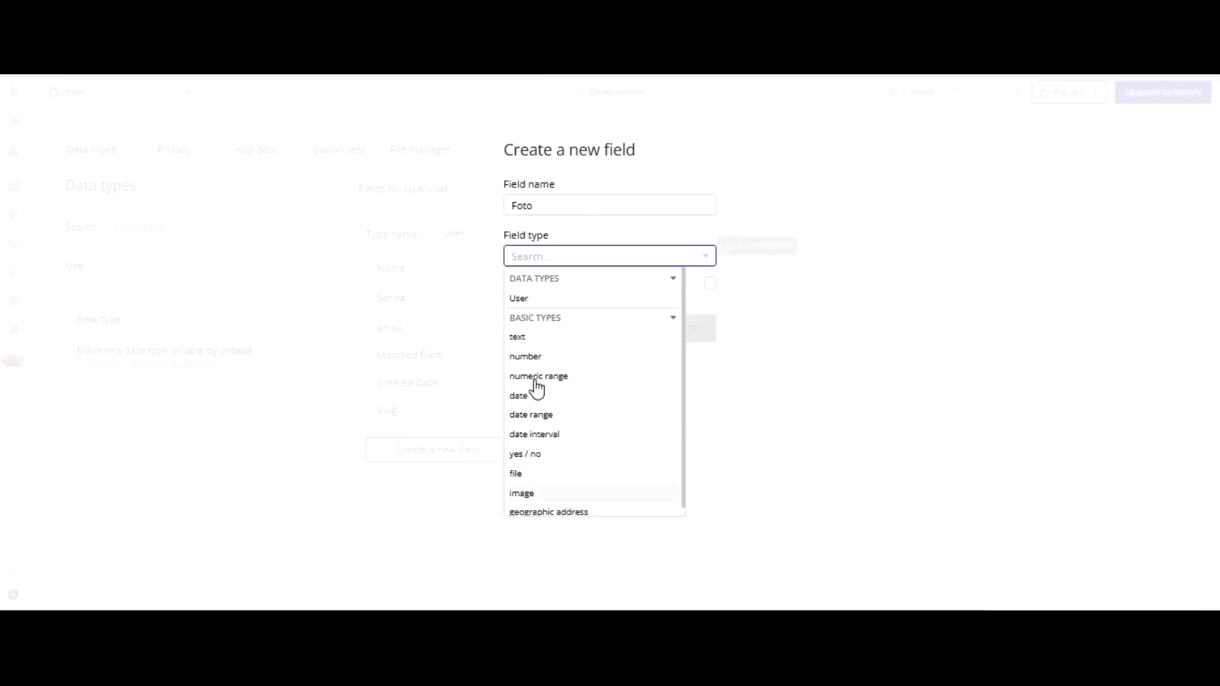
left_click(522, 493)
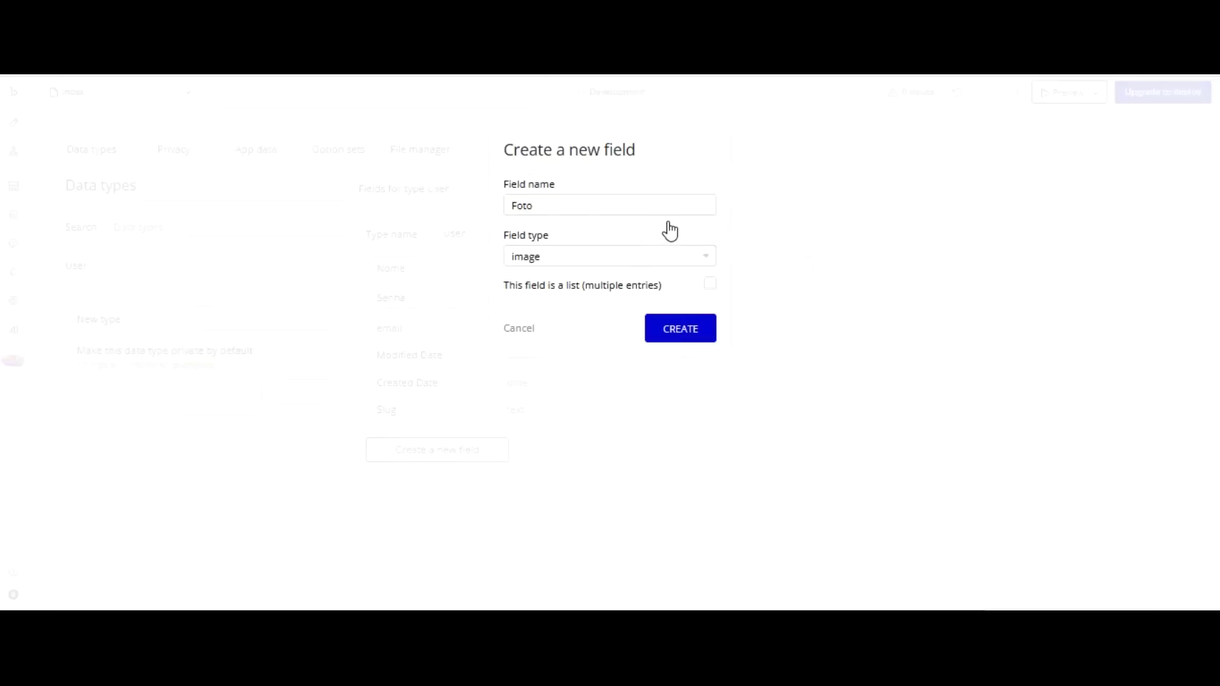
left_click(680, 329)
left_click(432, 478)
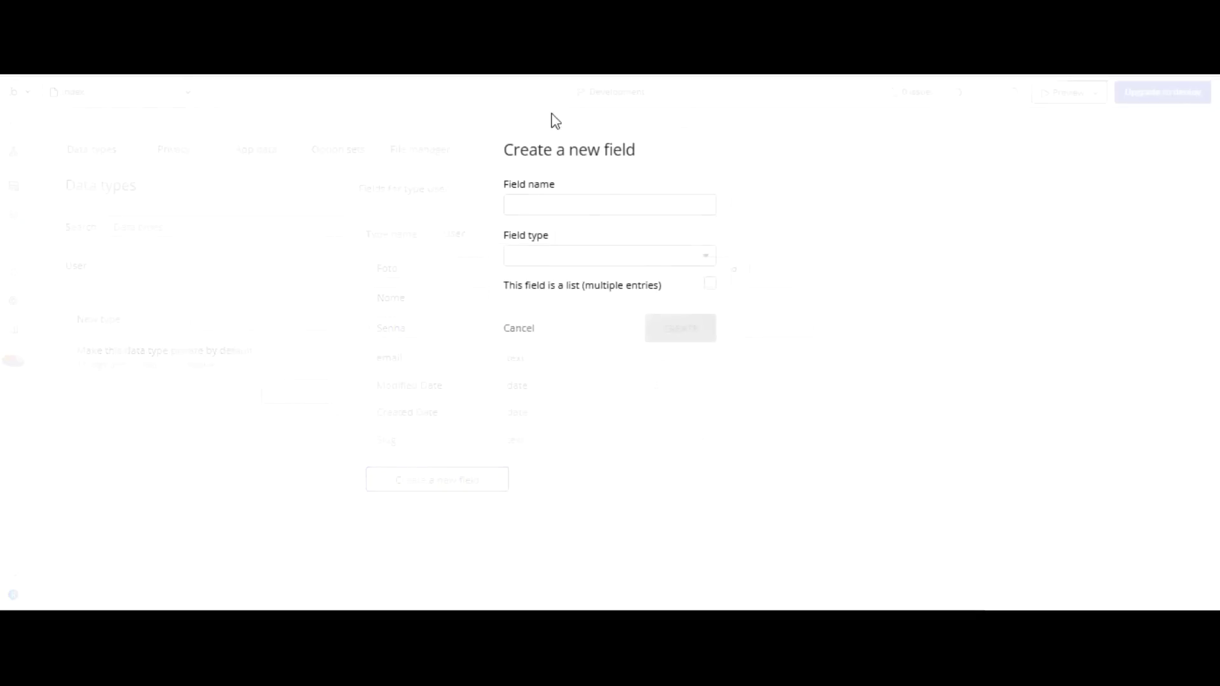
type("Telefone")
key("Tab")
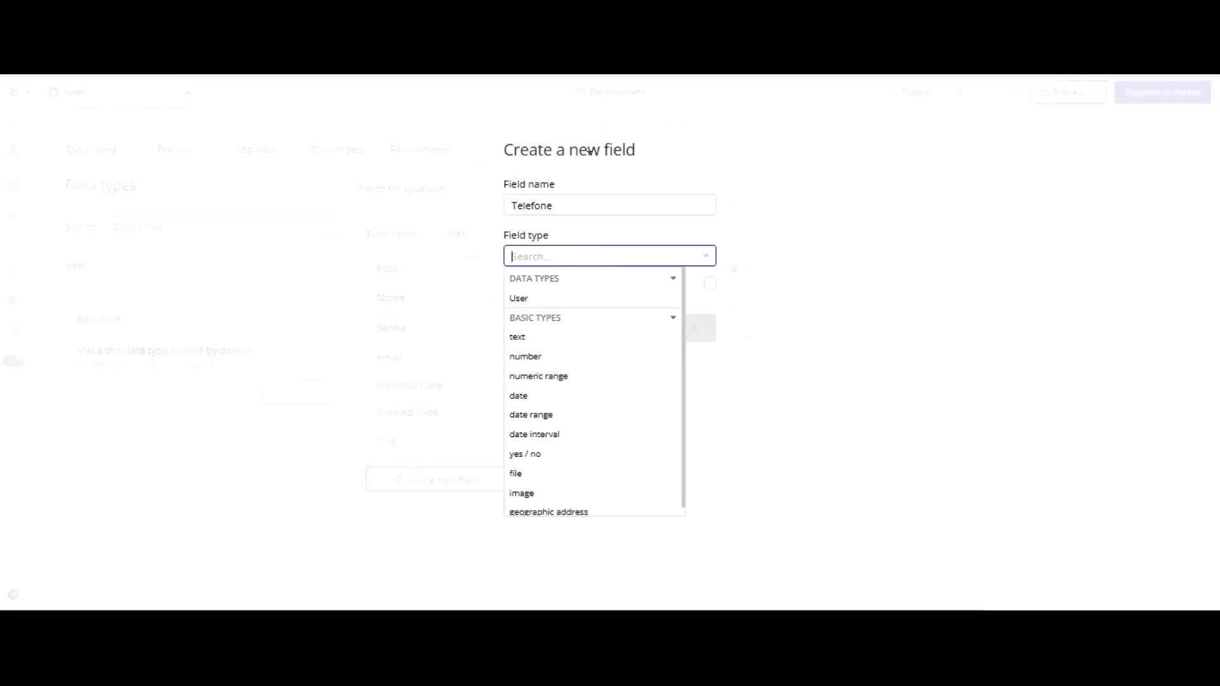
left_click(626, 336)
left_click(692, 329)
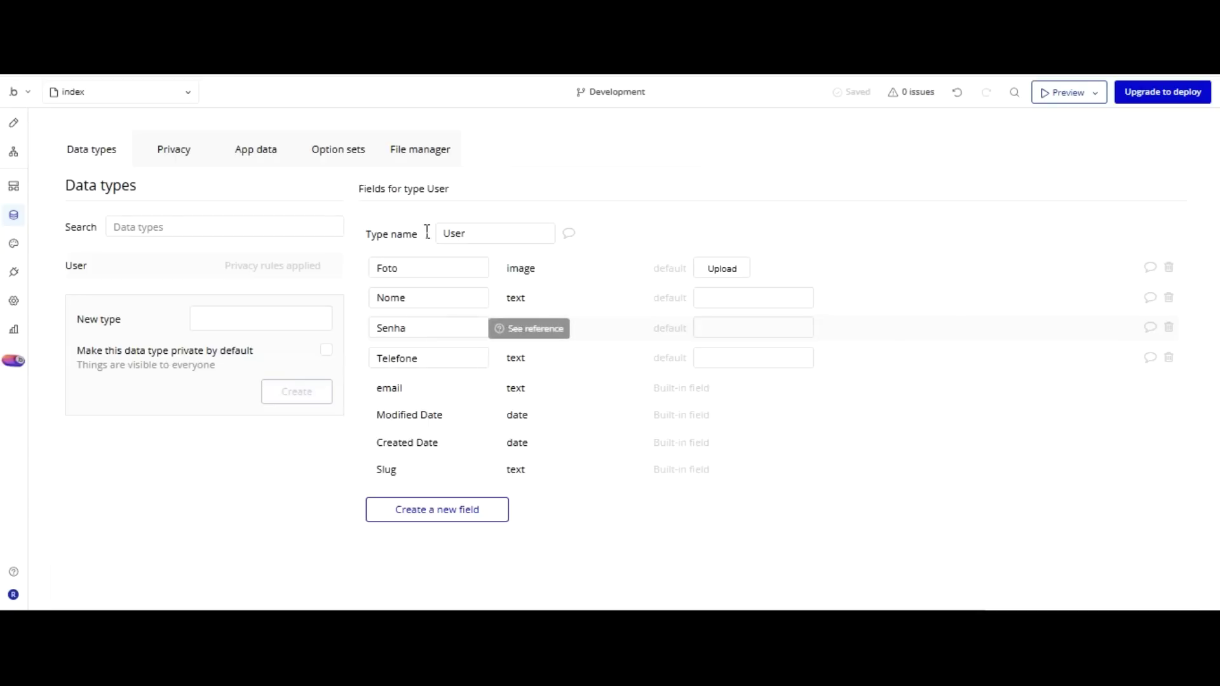
Shorten the photo uploader and move the Nome and Email inputs up beneath it.
left_click(13, 123)
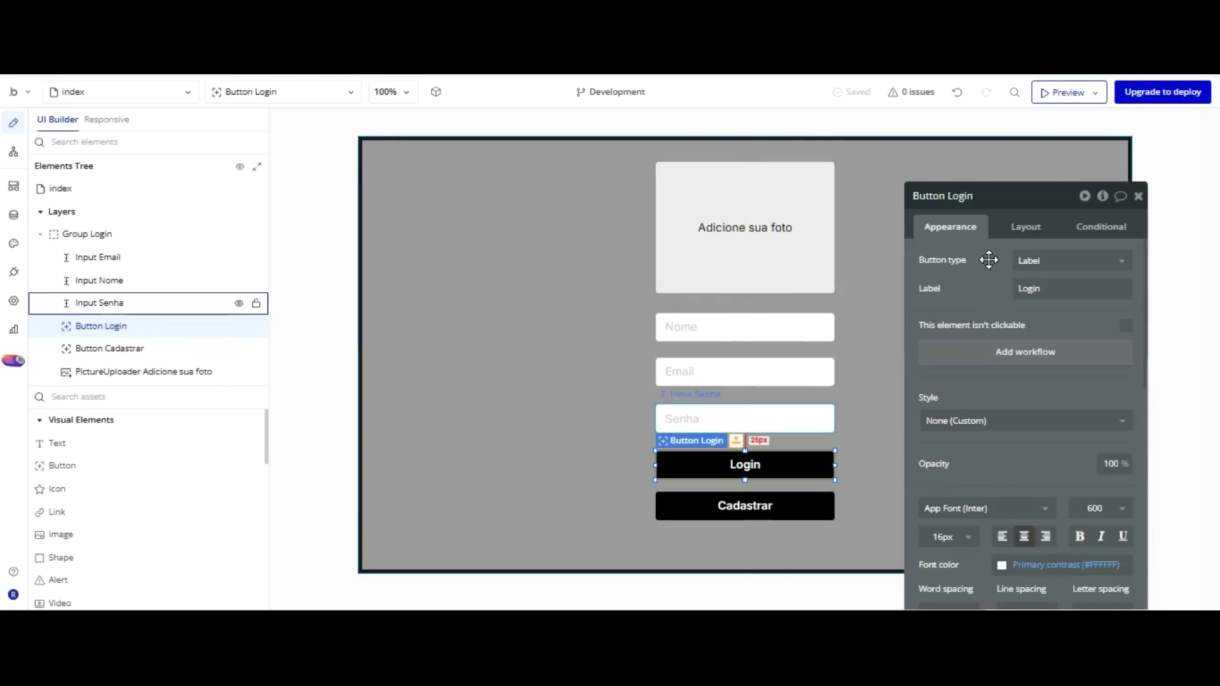
left_click_drag(989, 260, 1162, 201)
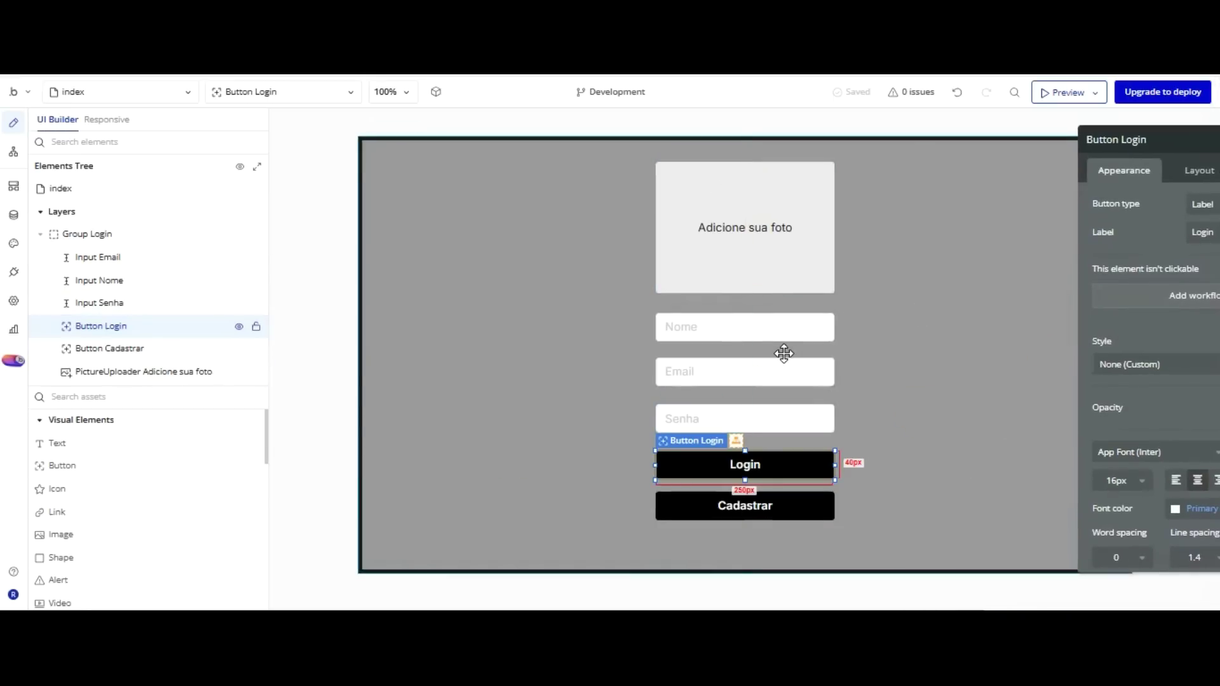
left_click(786, 170)
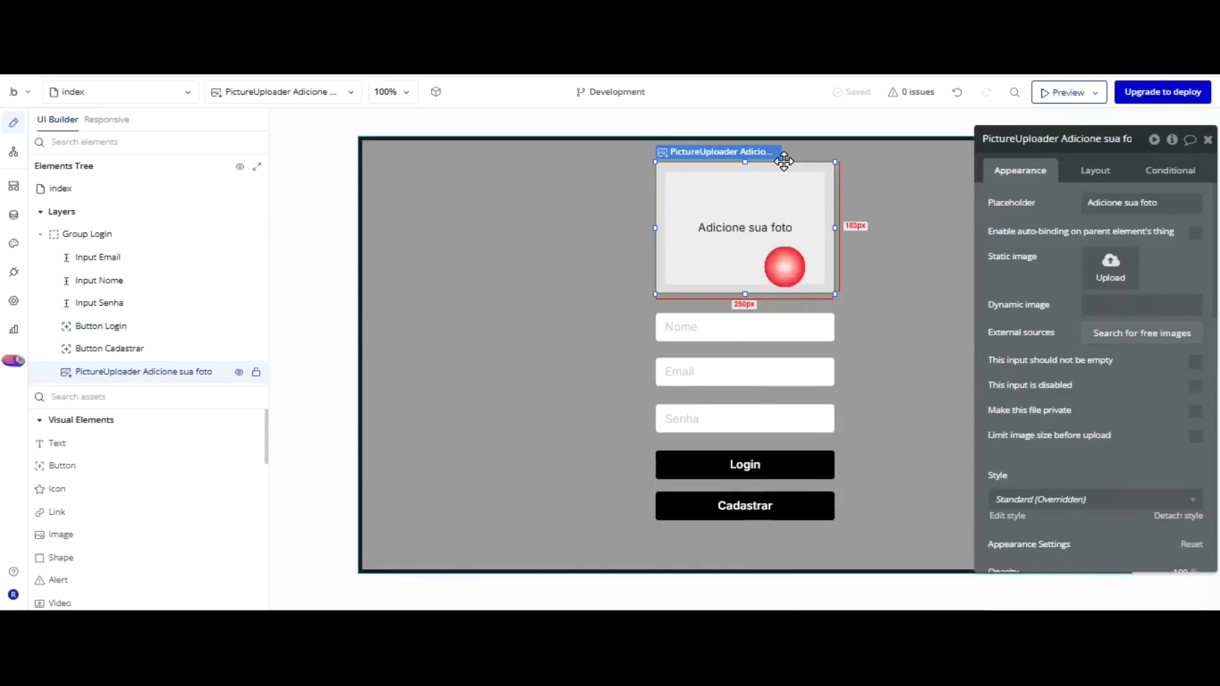
left_click_drag(744, 188, 741, 150)
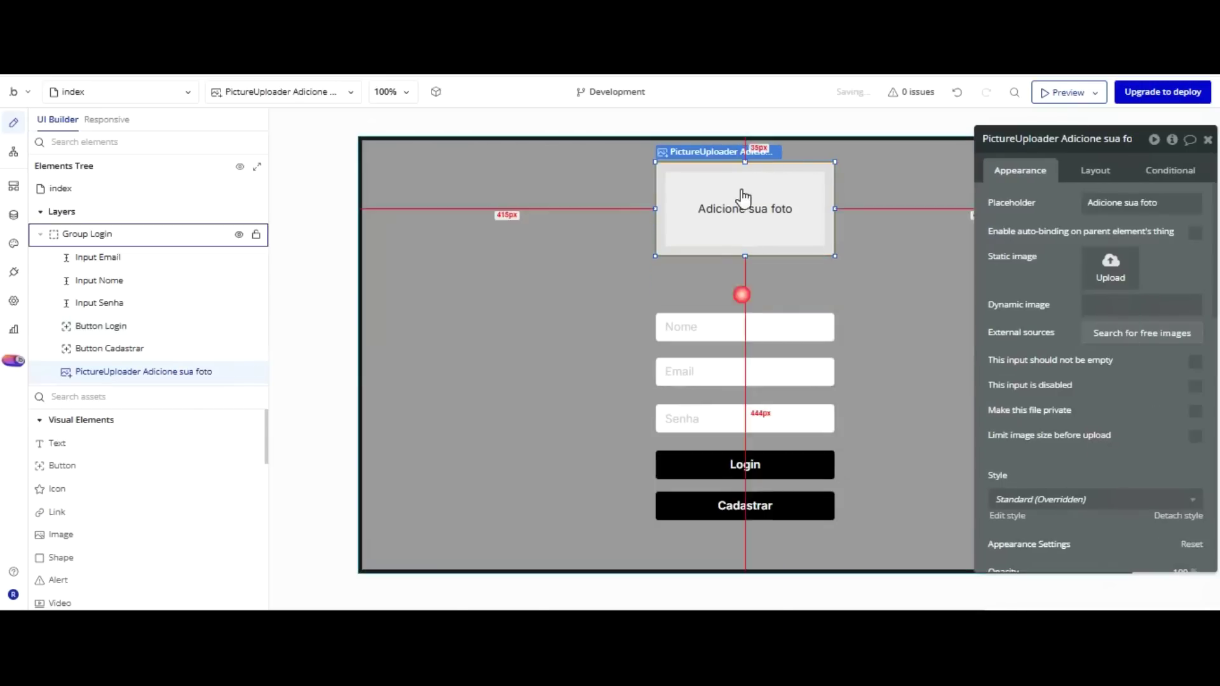
left_click(735, 326)
left_click_drag(736, 325, 735, 310)
left_click_drag(739, 227, 748, 264)
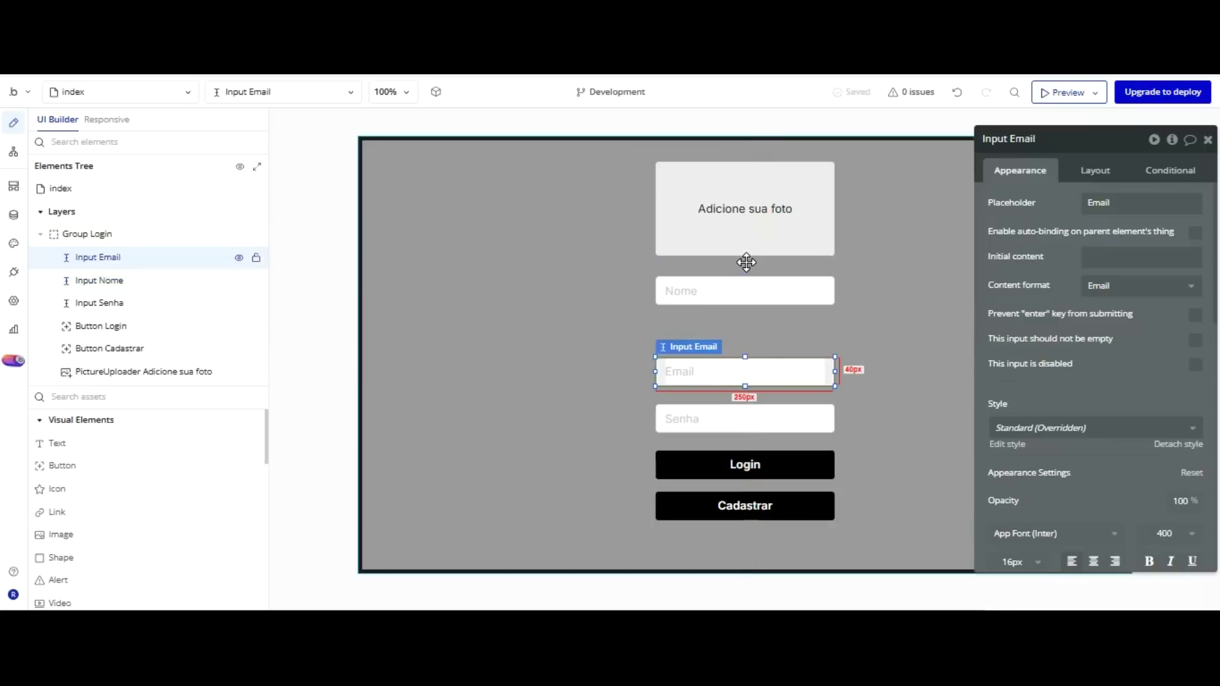
key("Up")
key("Up")
key("Up")
key("Up")
key("Up")
key("Up")
key("Up")
key("Up")
key("Up")
key("Up")
key("Up")
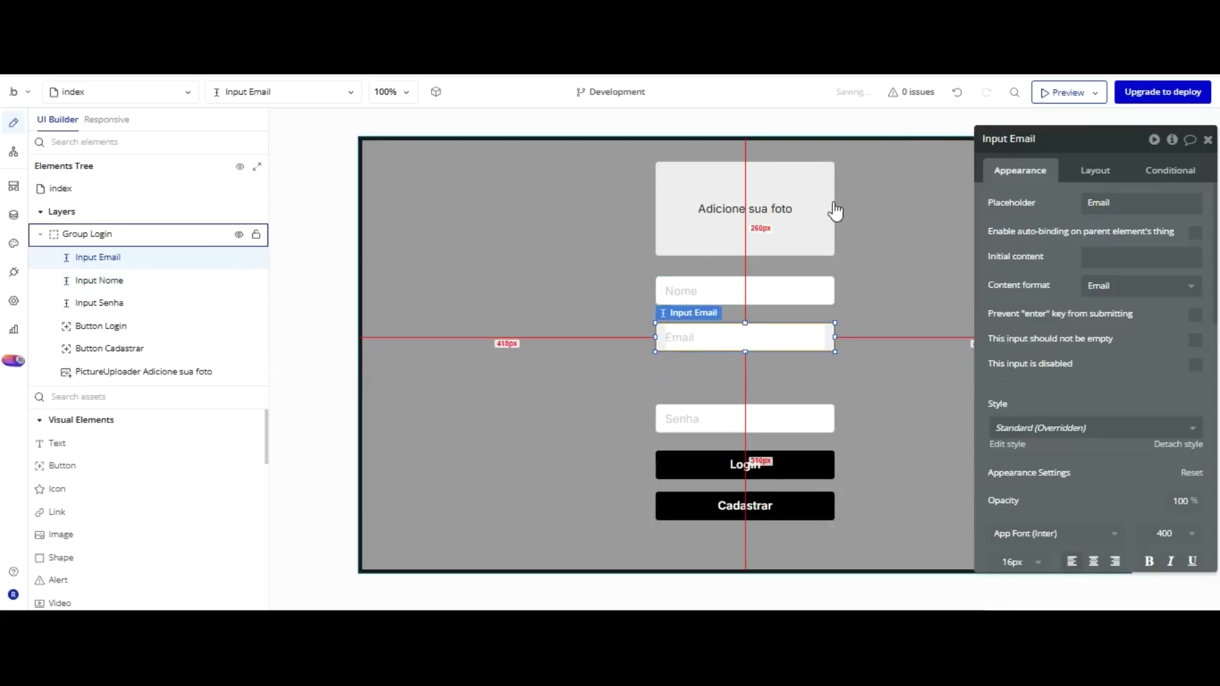
Duplicate the Email input below the original and give the copy the placeholder Telefone.
key("ctrl+d")
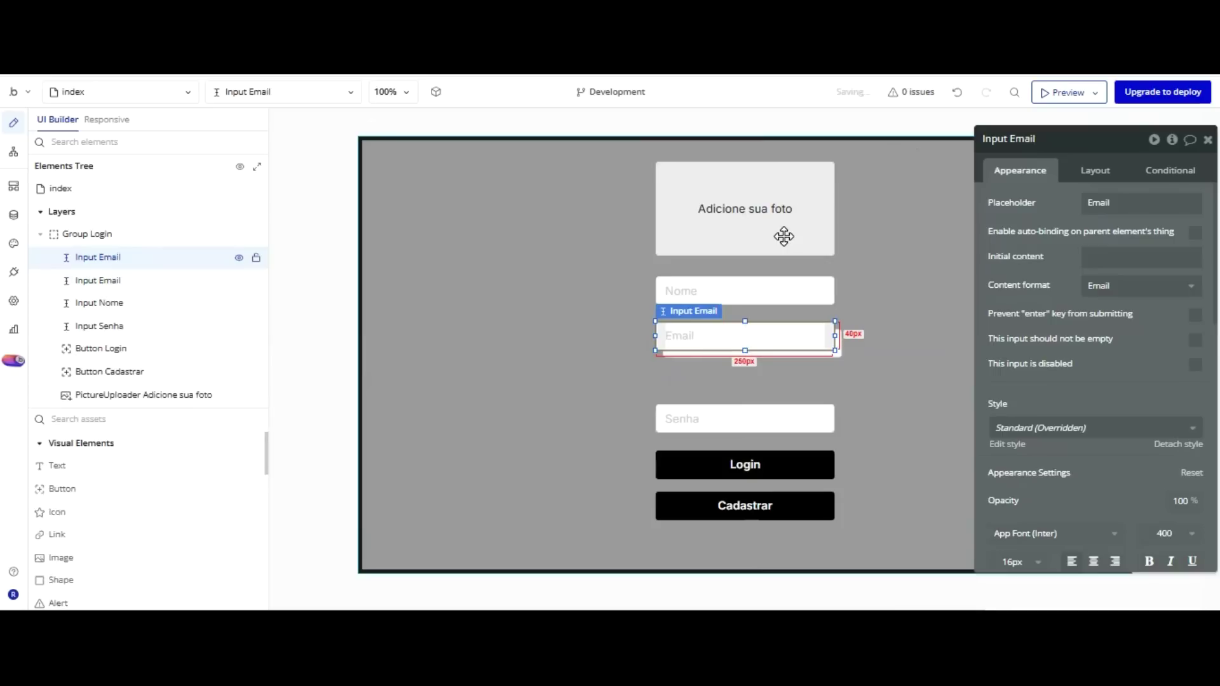
left_click_drag(784, 239, 776, 270)
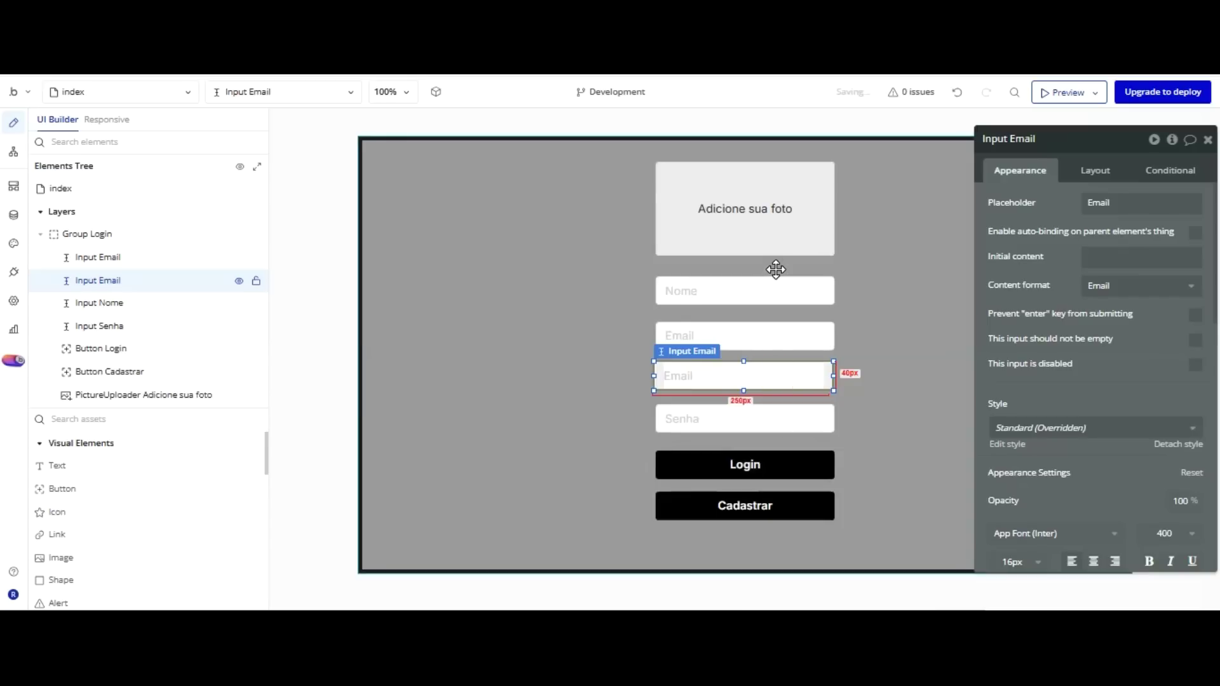
left_click(1084, 132)
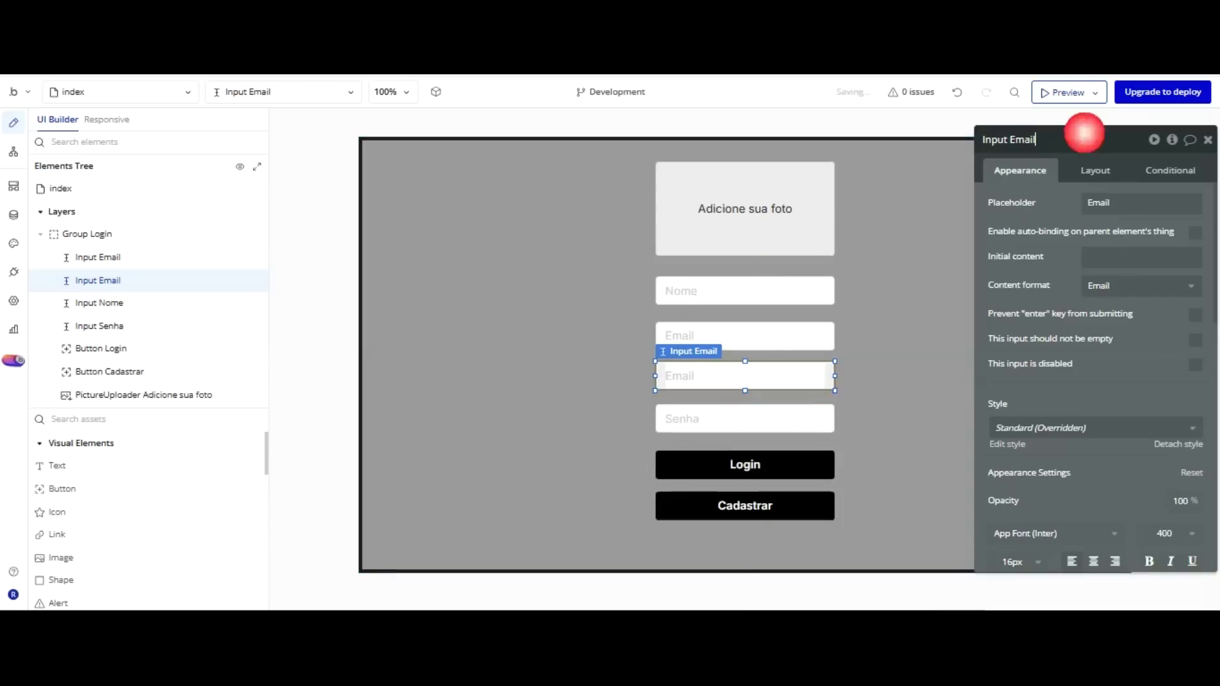
key("Tab")
type("T")
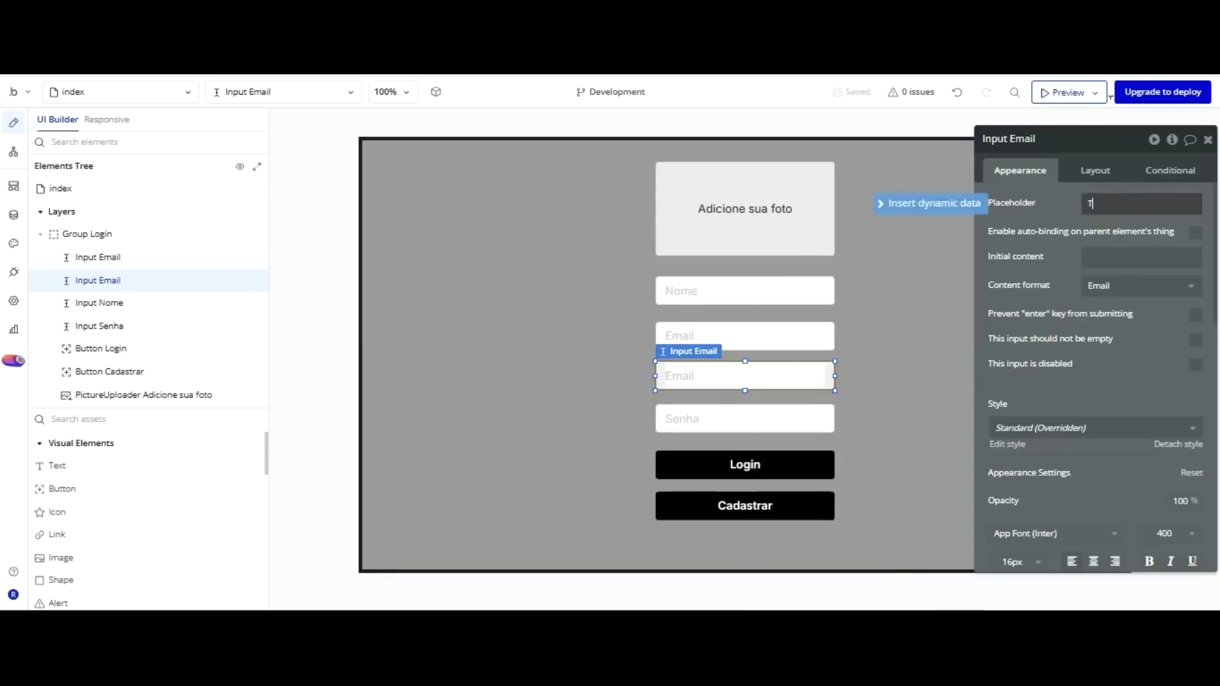
type("elefone")
left_click(1052, 227)
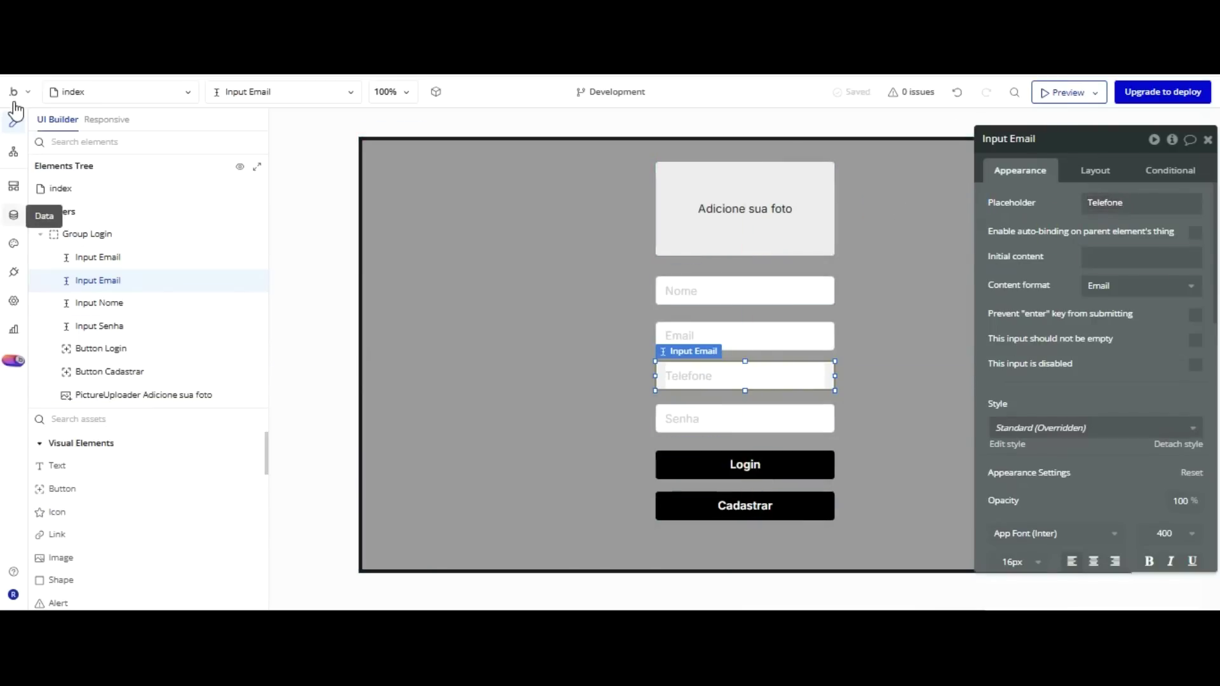
left_click(13, 215)
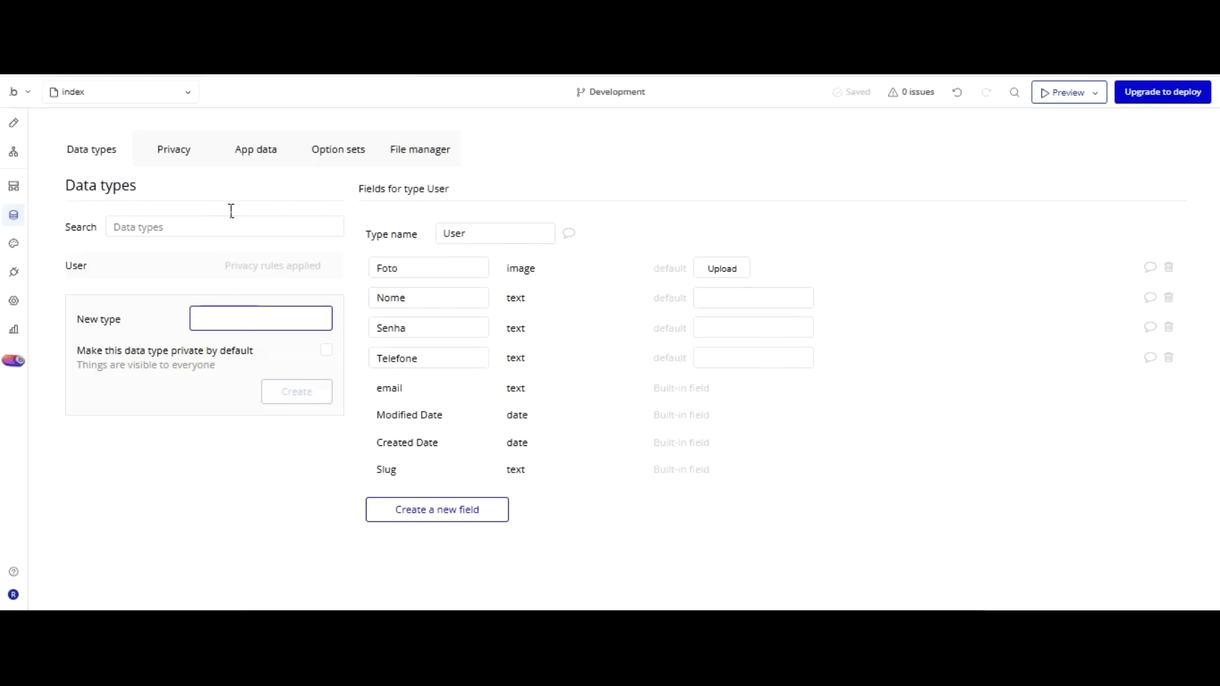
Create a Mensagens data type and start adding its first field.
type("M")
type("ensagens")
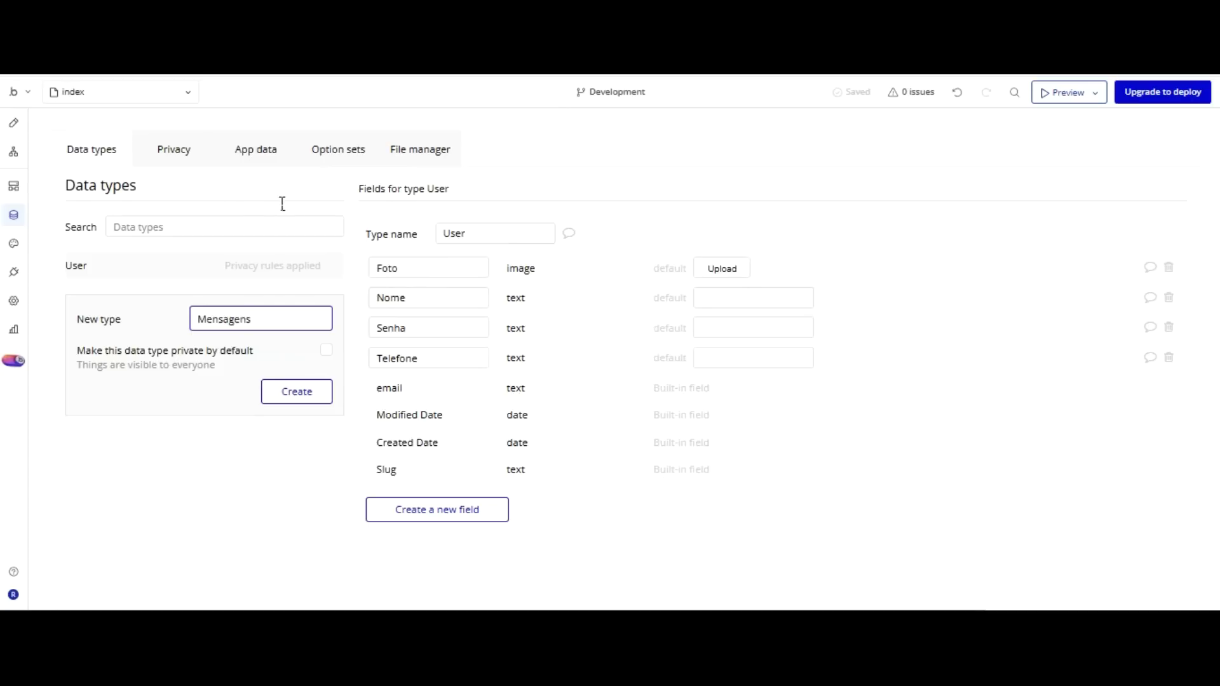
key("Return")
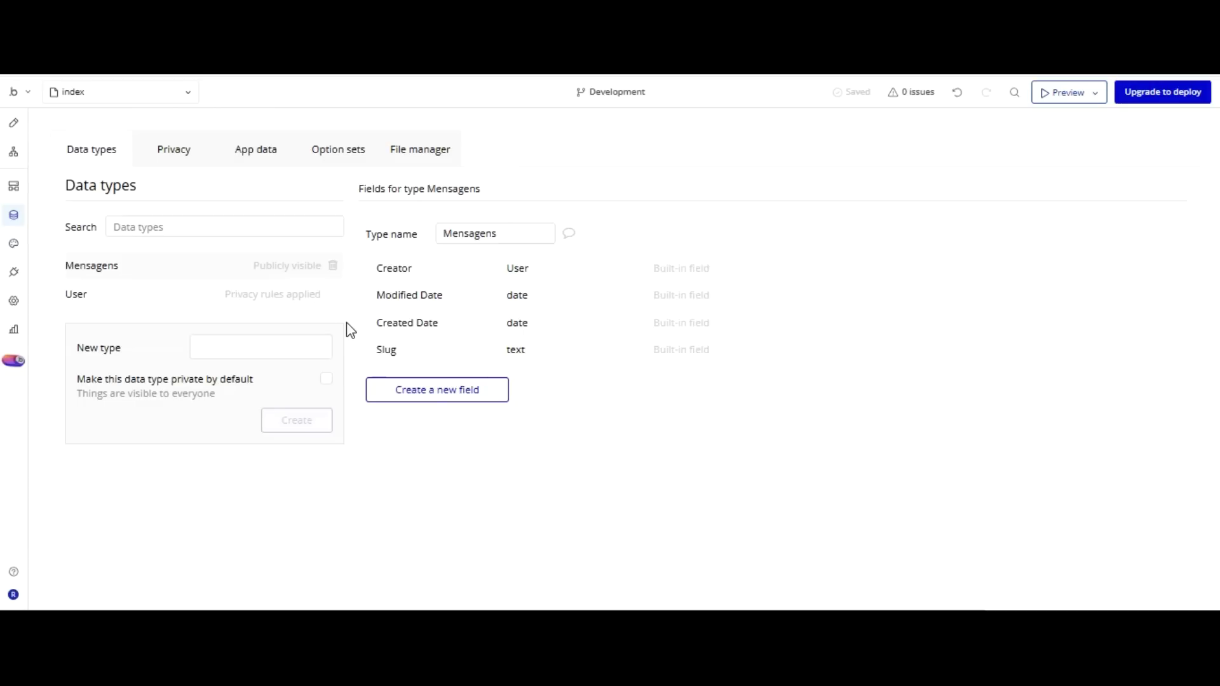
left_click(437, 389)
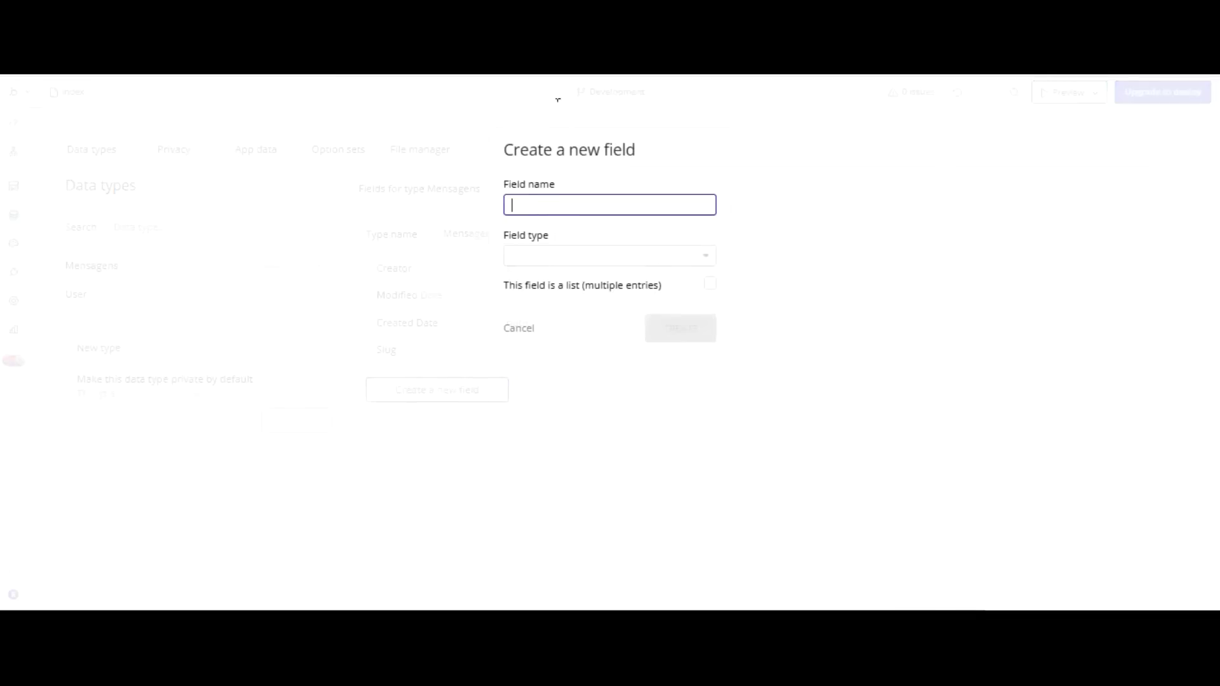
Add file-type fields Arquivo and Audio to Mensagens.
type("Arquivo")
left_click(561, 256)
left_click(518, 493)
left_click(673, 332)
left_click(437, 420)
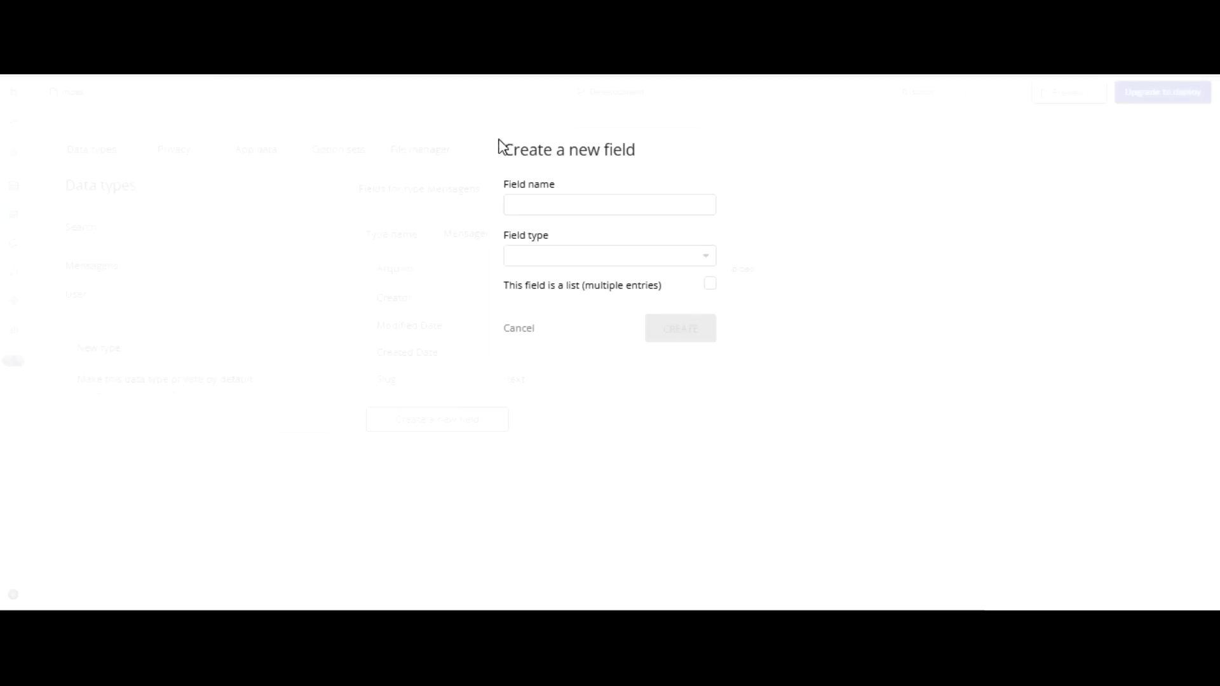
type("A")
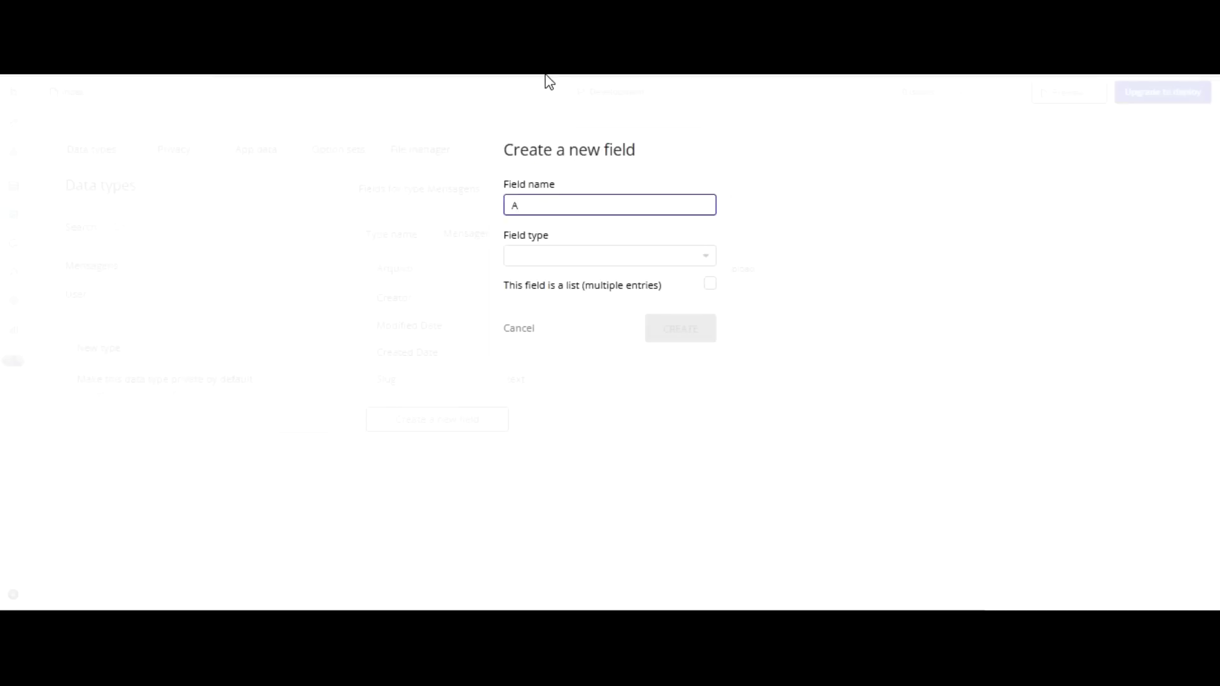
type("údio")
key("BackSpace")
key("BackSpace")
key("BackSpace")
key("BackSpace")
type("udio")
left_click(600, 171)
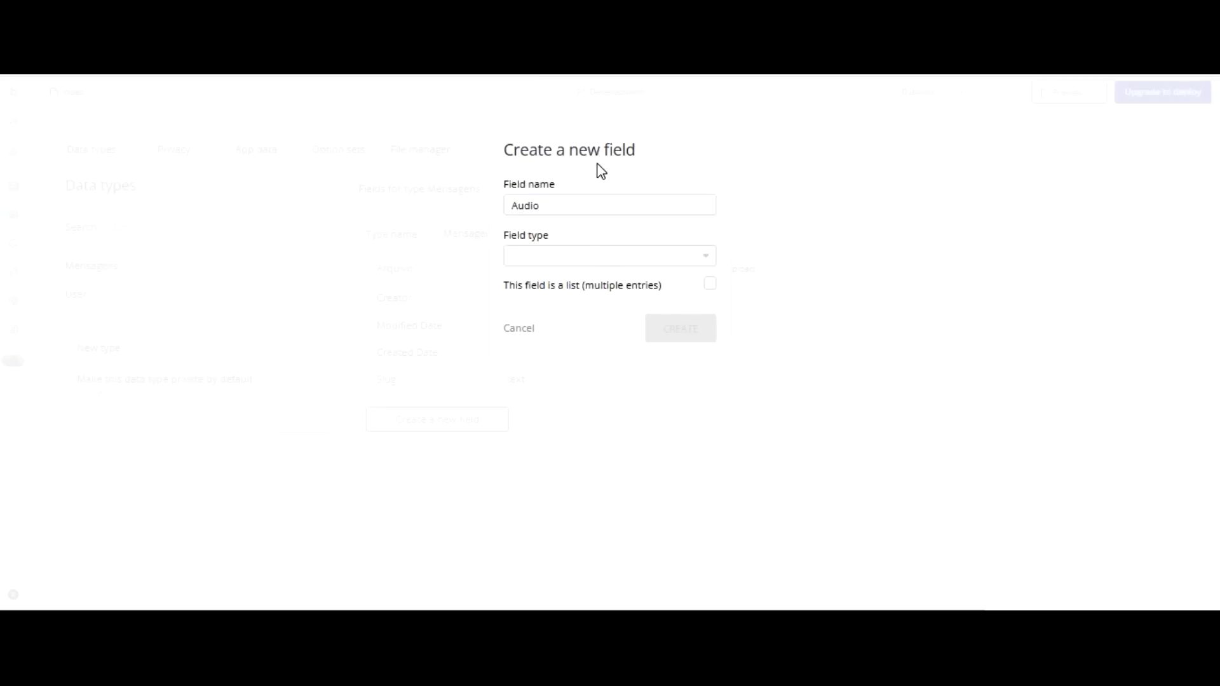
left_click(580, 257)
left_click(532, 486)
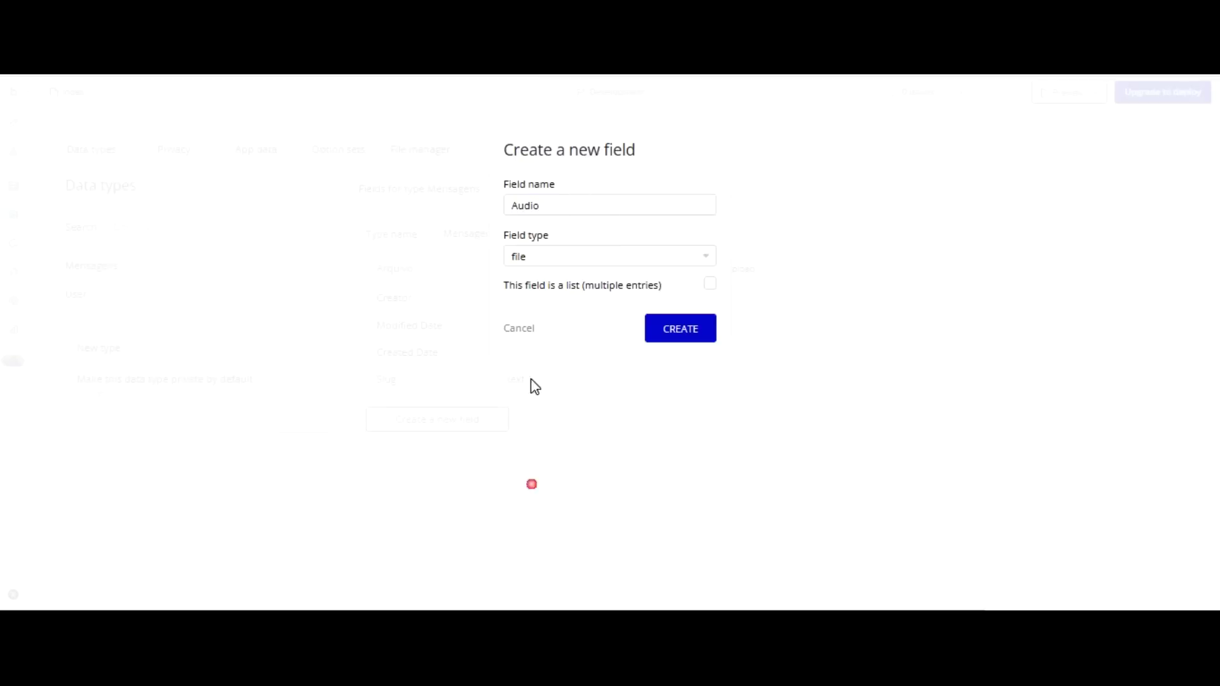
left_click(680, 329)
Add a file field Imagem and a text field Mensagem to Mensagens.
left_click(437, 449)
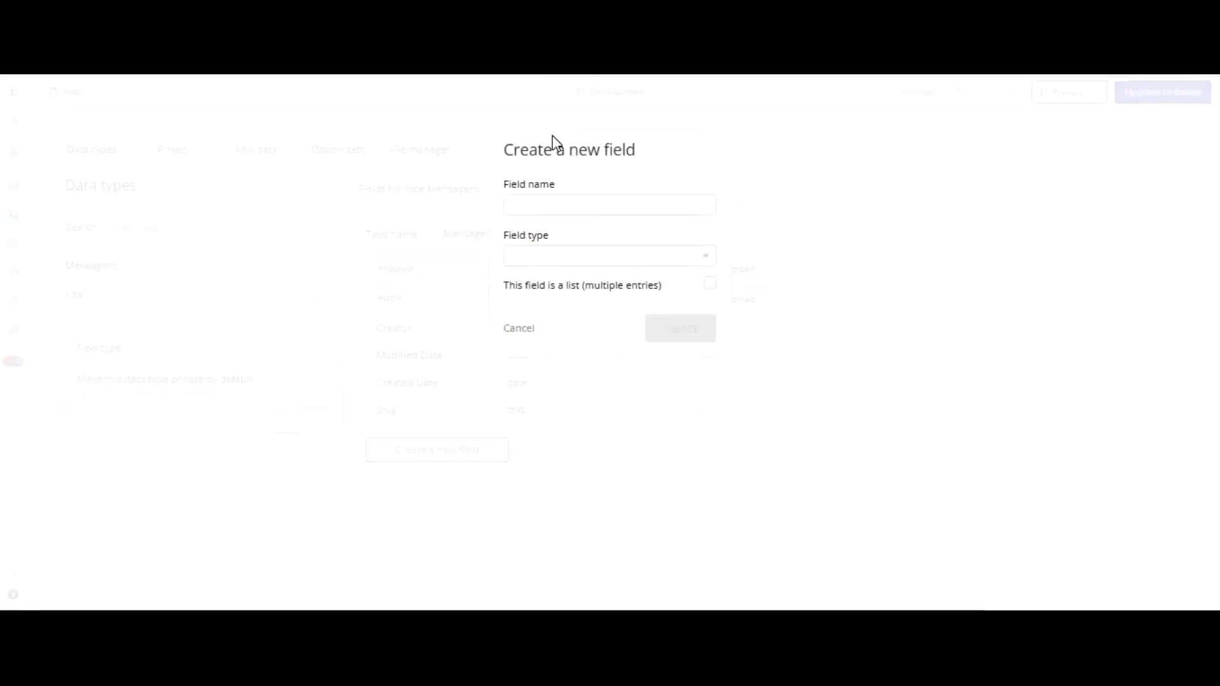
type("imagem")
key("BackSpace")
type("I")
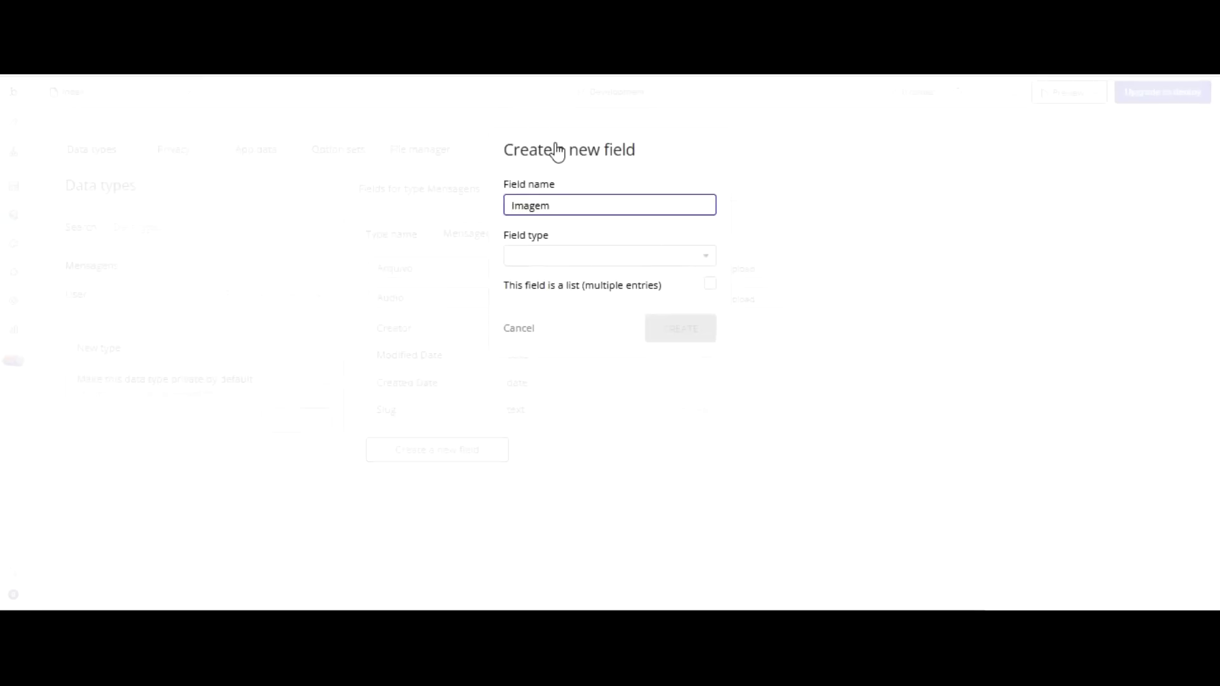
key("Tab")
left_click(515, 493)
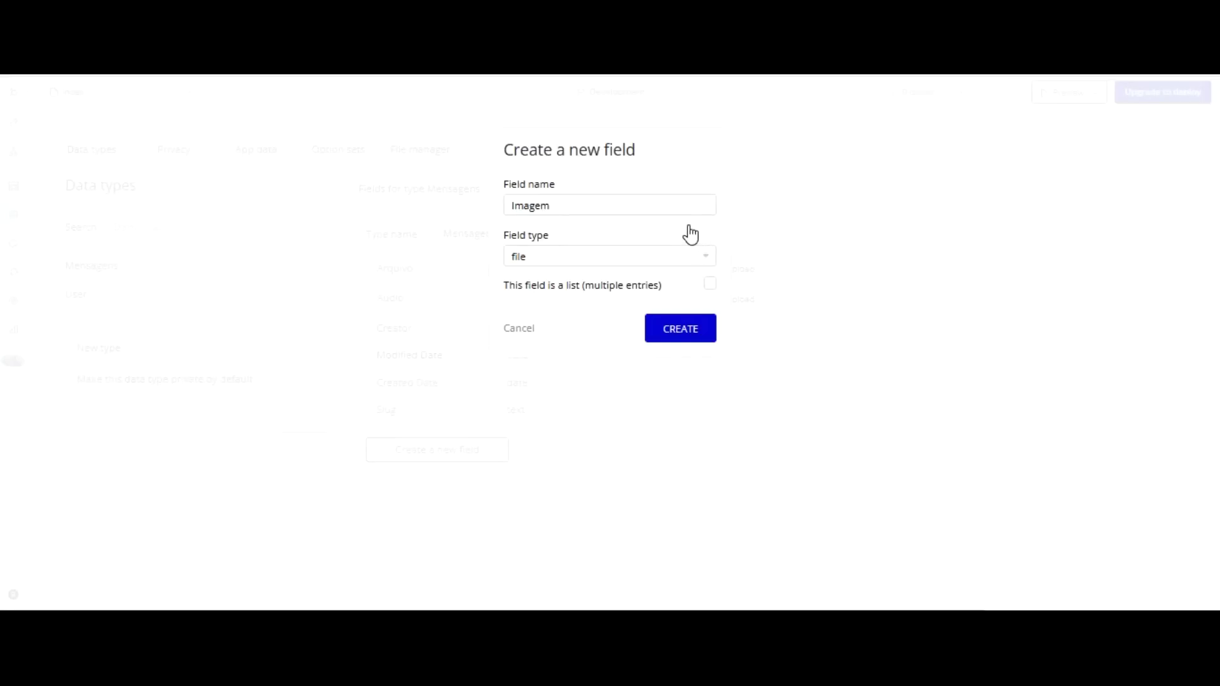
left_click(684, 329)
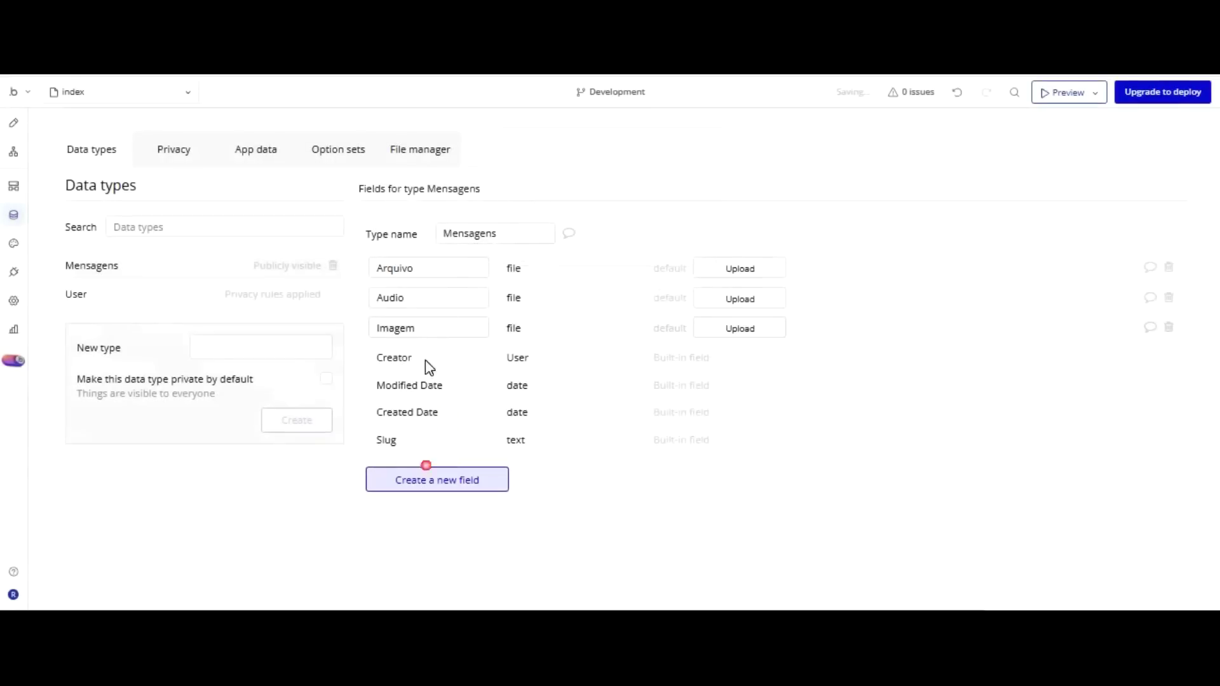
left_click(426, 473)
left_click(556, 206)
type("Mensagem")
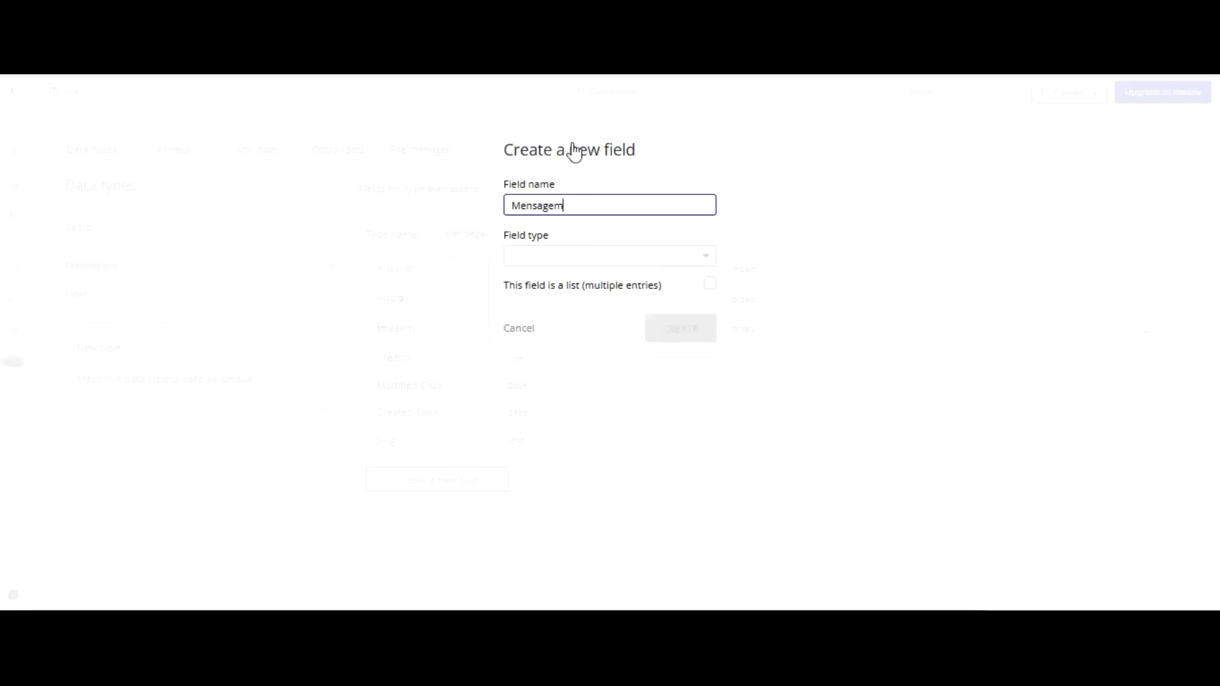
left_click(572, 255)
left_click(559, 356)
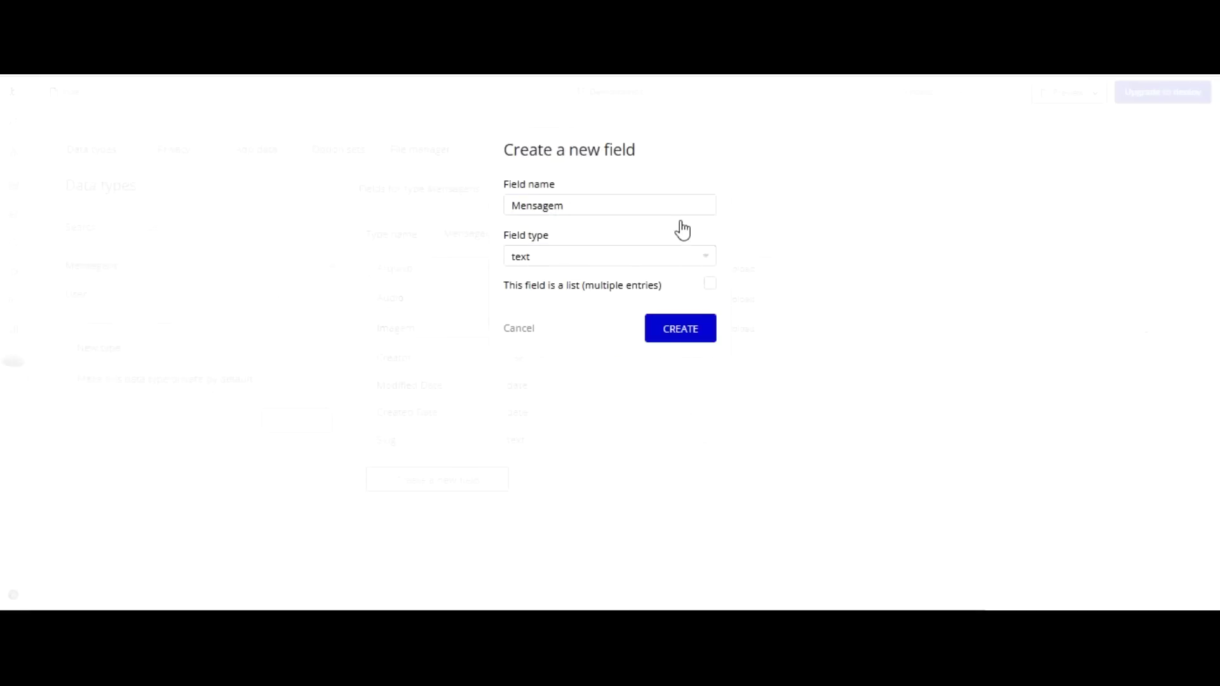
left_click(680, 328)
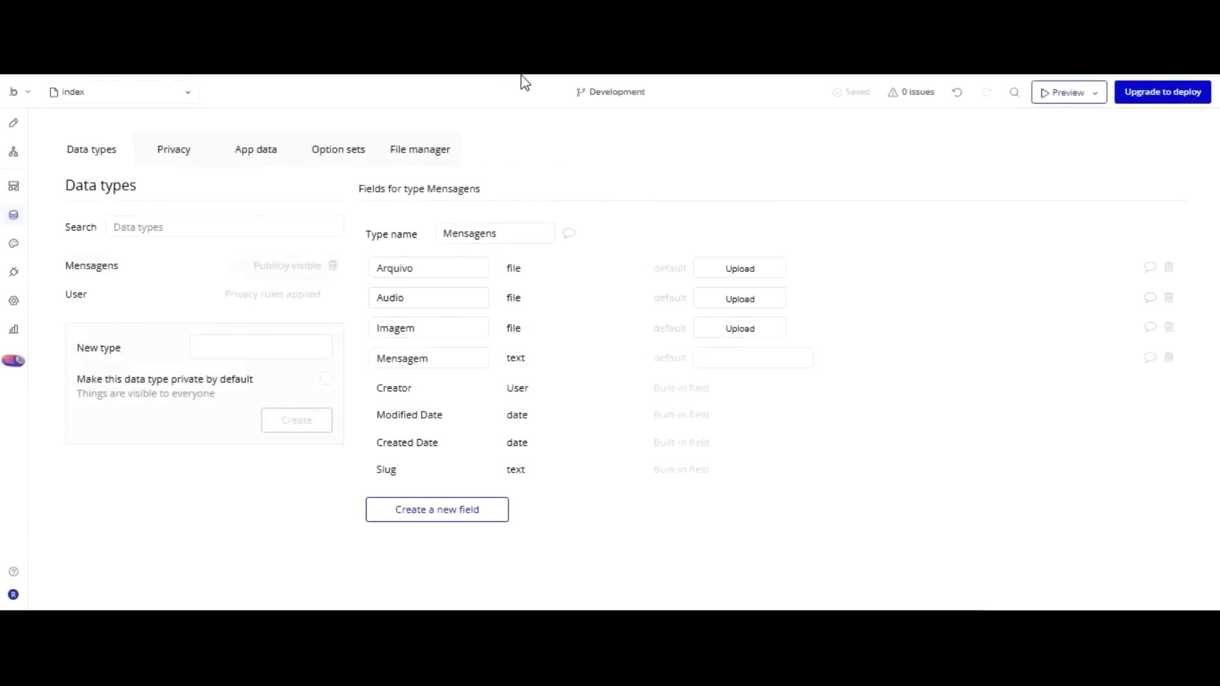
Add Usuários conversa to Mensagens as a list of Users.
left_click(473, 505)
left_click(572, 209)
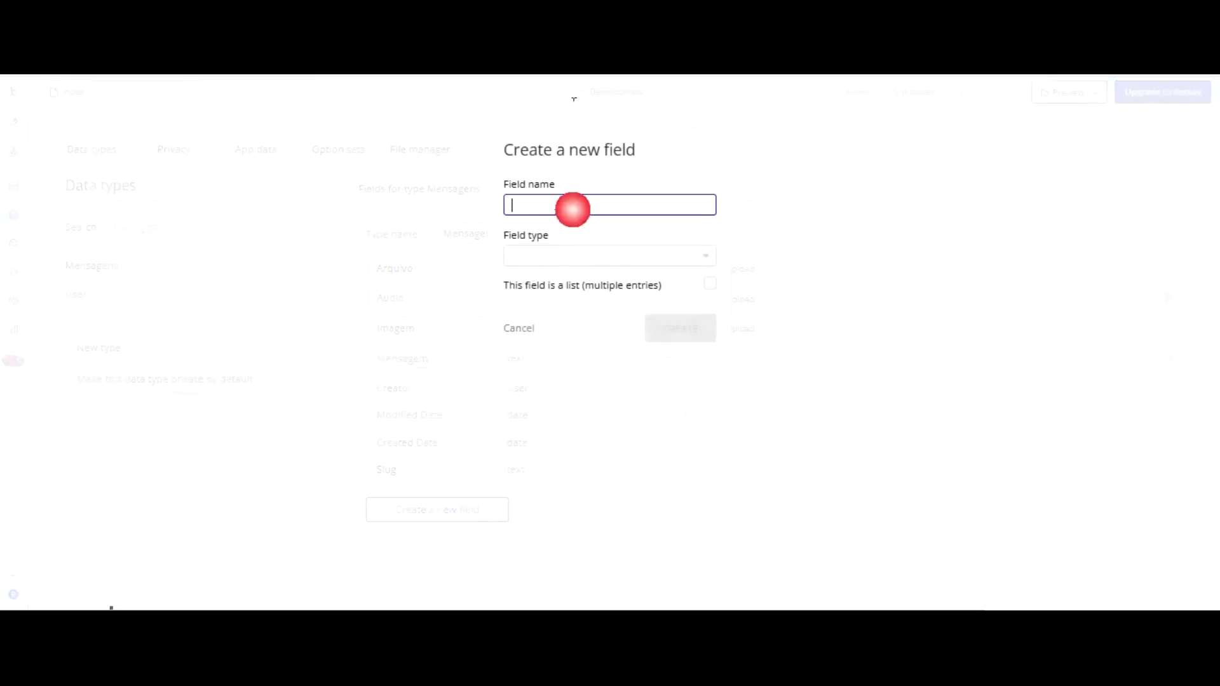
type("Un")
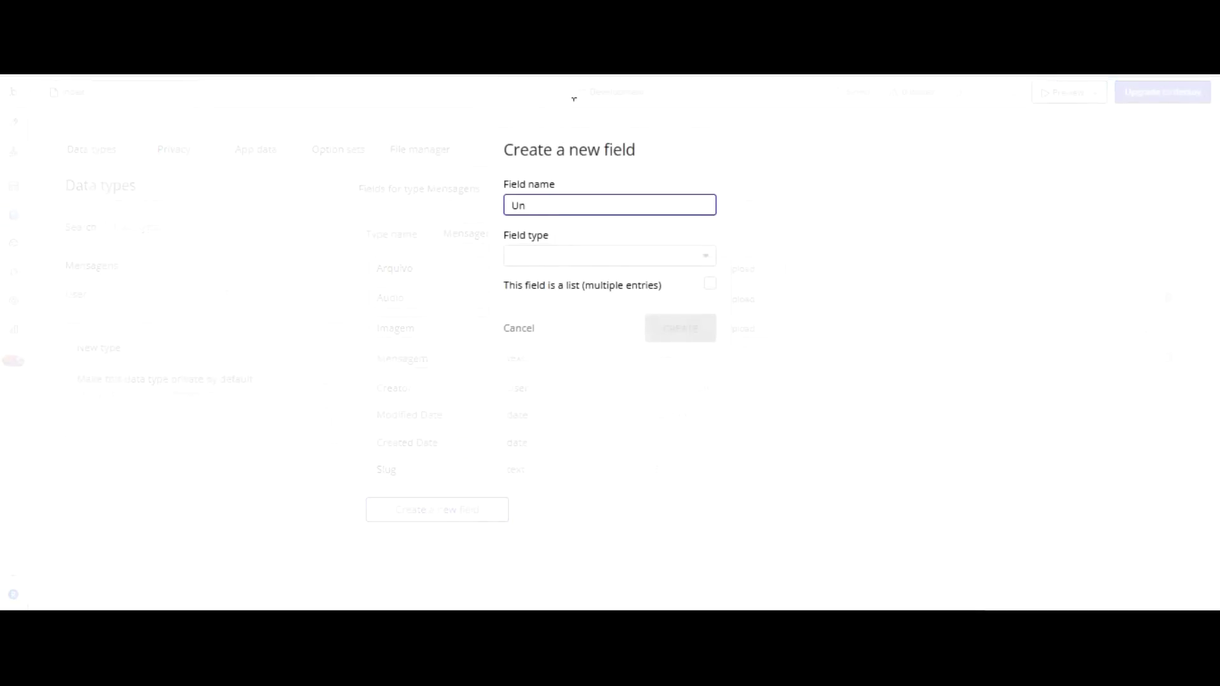
key("BackSpace")
type("suários conversa")
key("Tab")
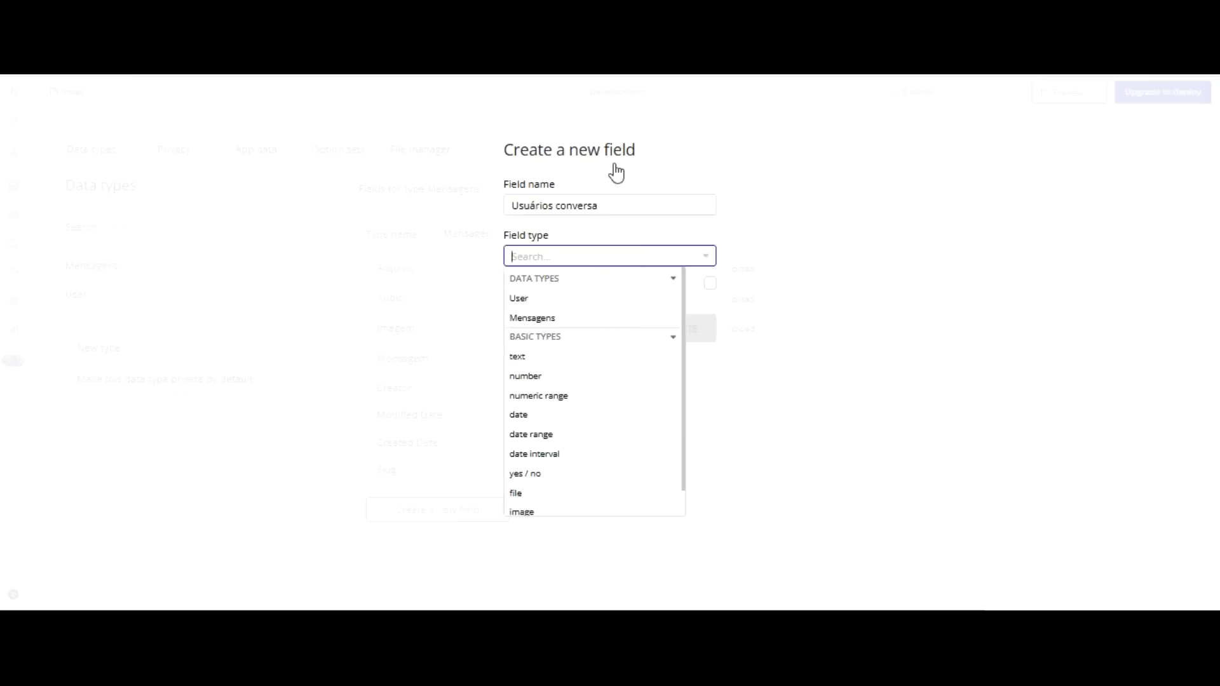
left_click(571, 296)
left_click(708, 284)
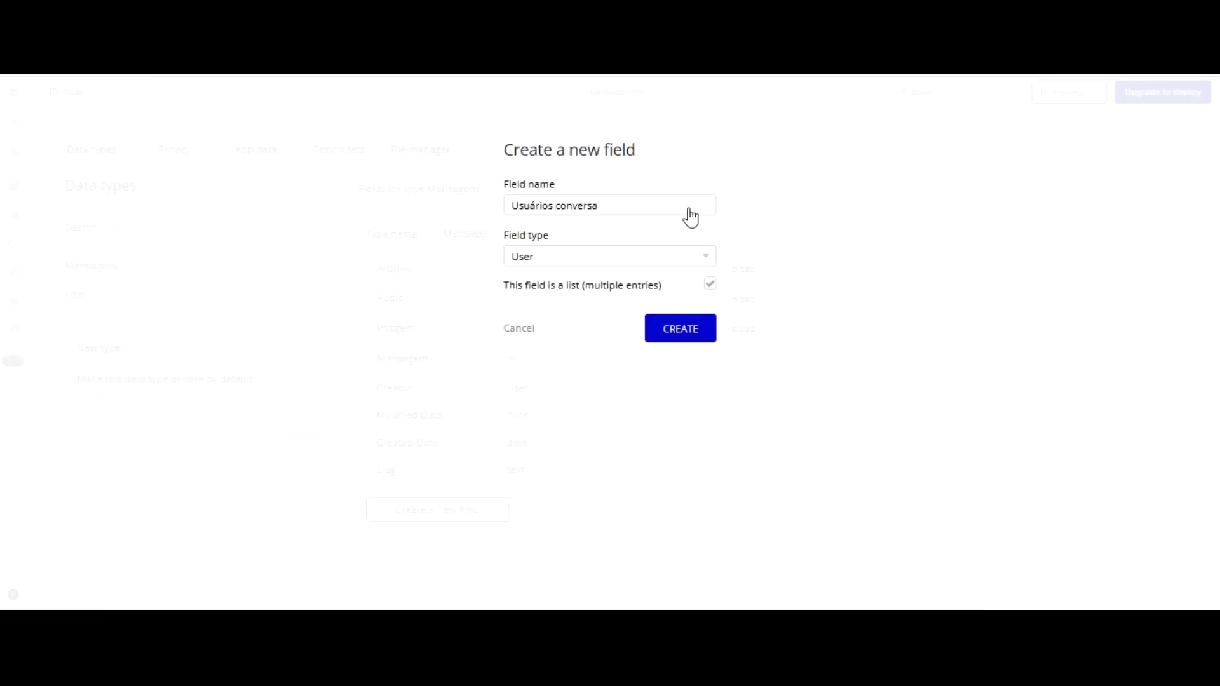
left_click(658, 327)
Add Usuários visualizadores to Mensagens as a list of Users.
left_click(437, 539)
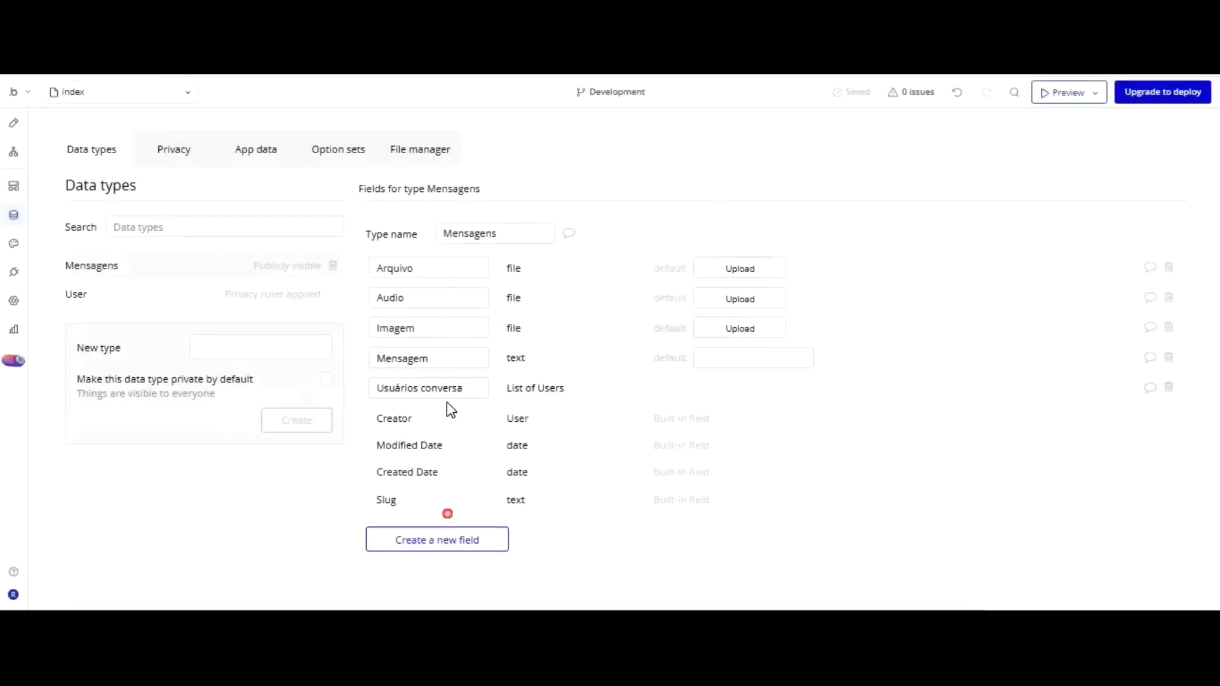
type("U")
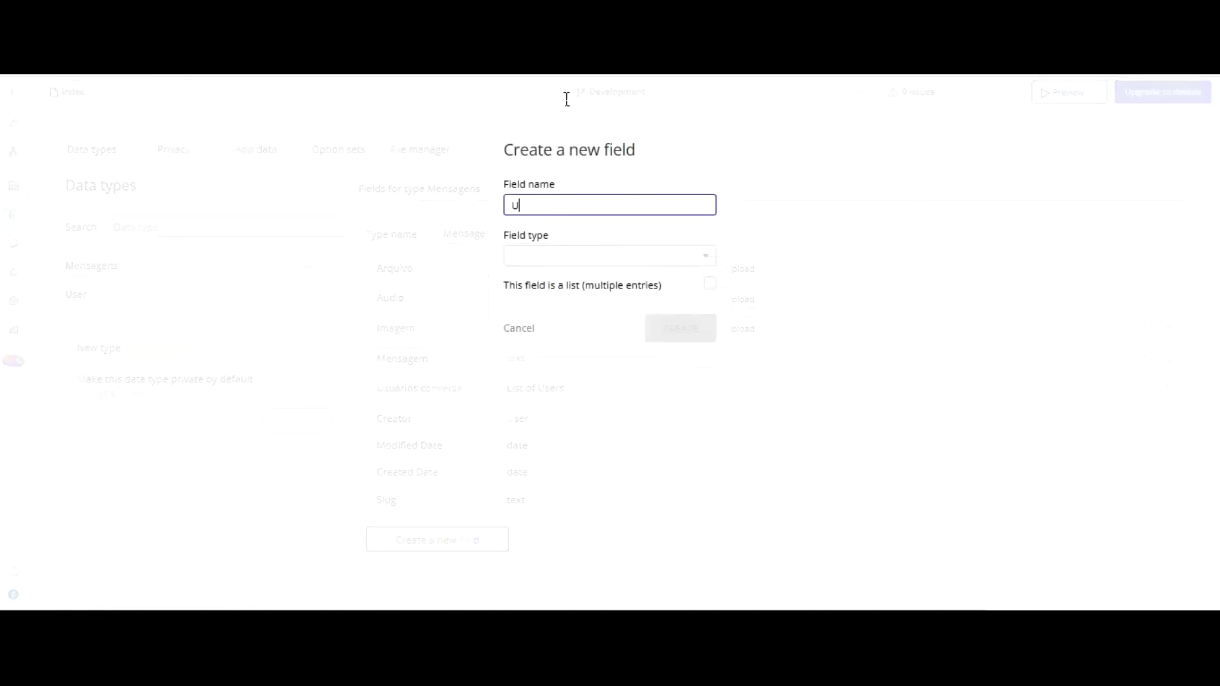
type("suários Visu")
key("BackSpace")
key("BackSpace")
key("BackSpace")
key("BackSpace")
type("visualizadores")
key("Tab")
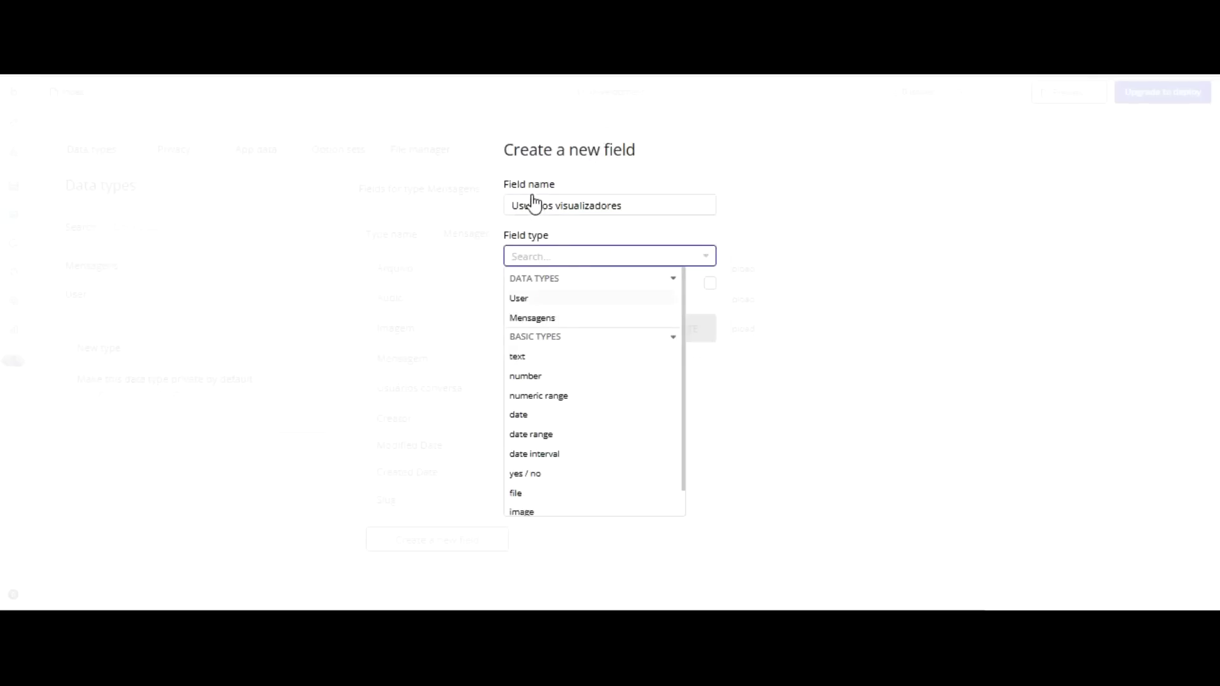
left_click(531, 297)
left_click(708, 287)
left_click(674, 330)
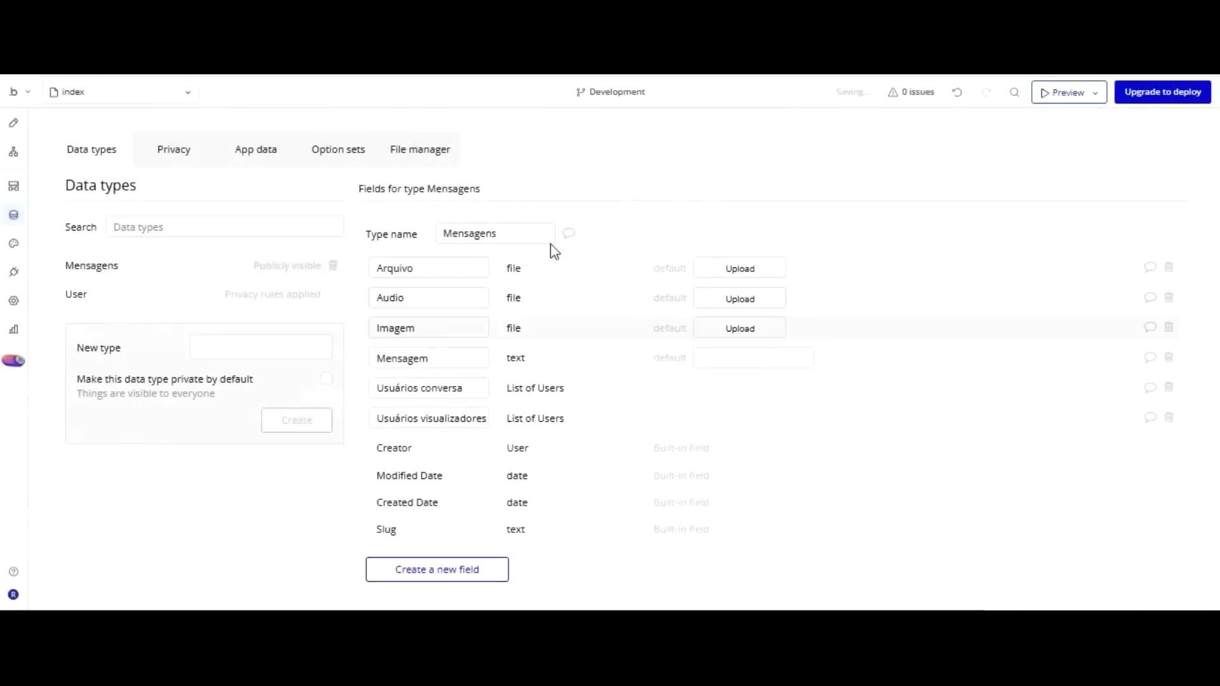
Add Usuários receptores to Mensagens as a list of Users.
left_click(458, 569)
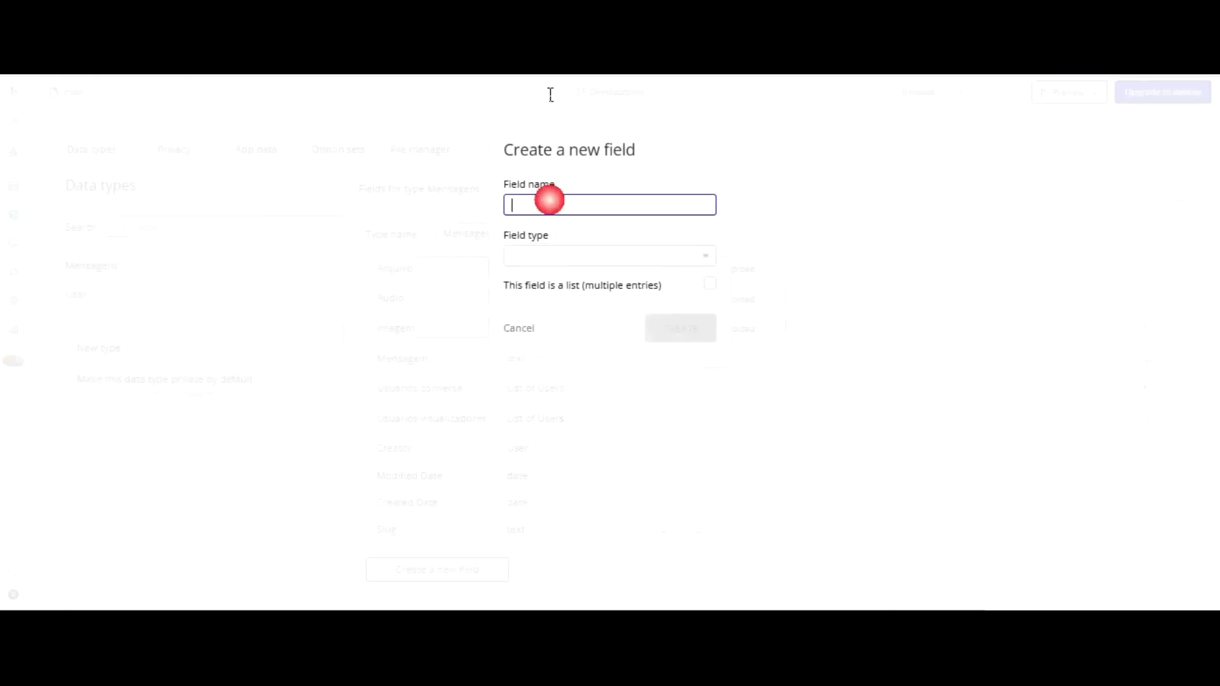
type("Usuá")
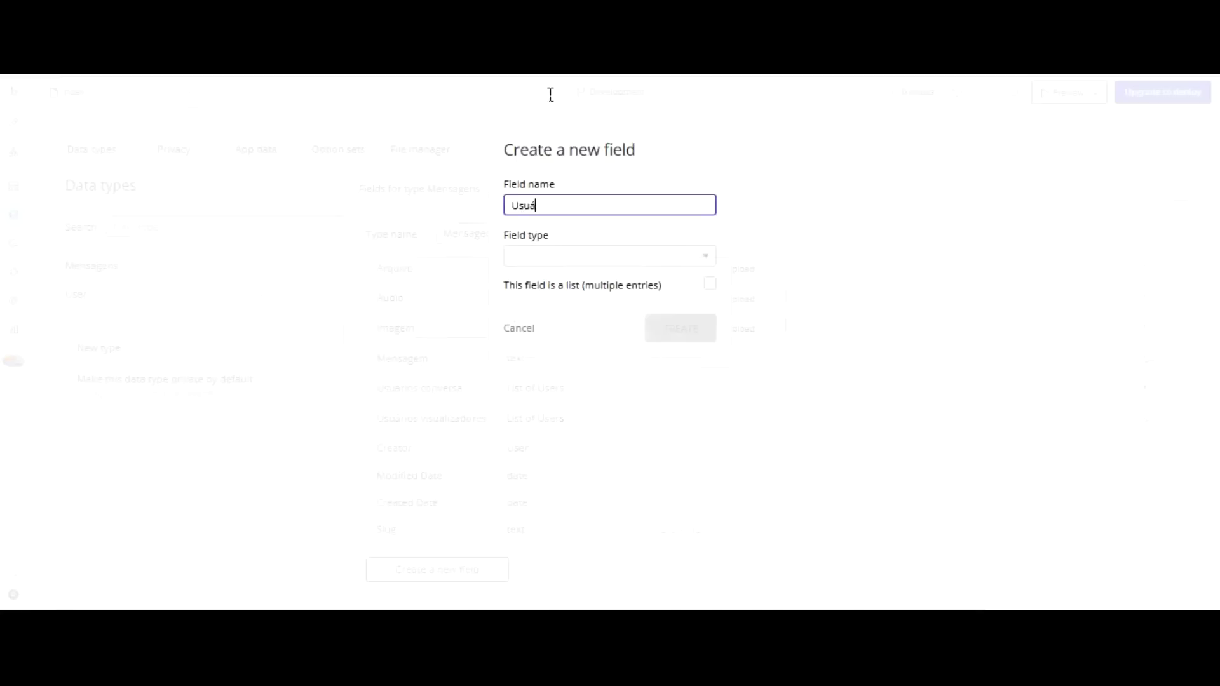
type("rios receptores")
left_click(553, 256)
left_click(581, 296)
left_click(710, 284)
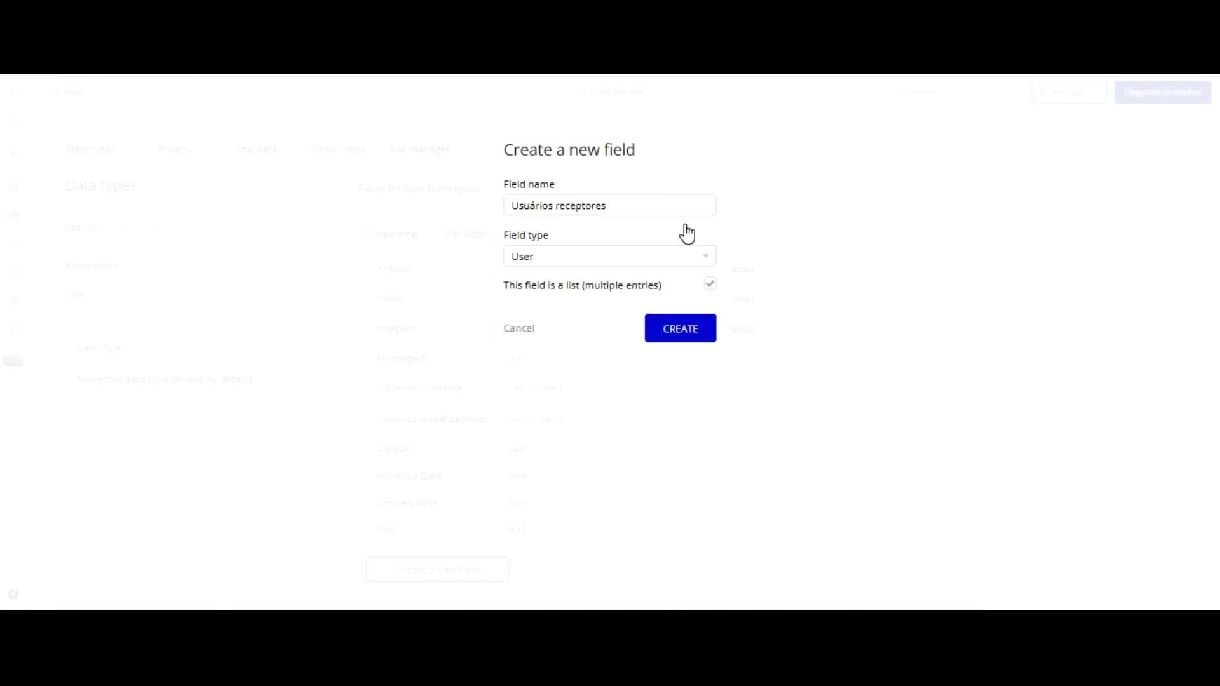
key("Return")
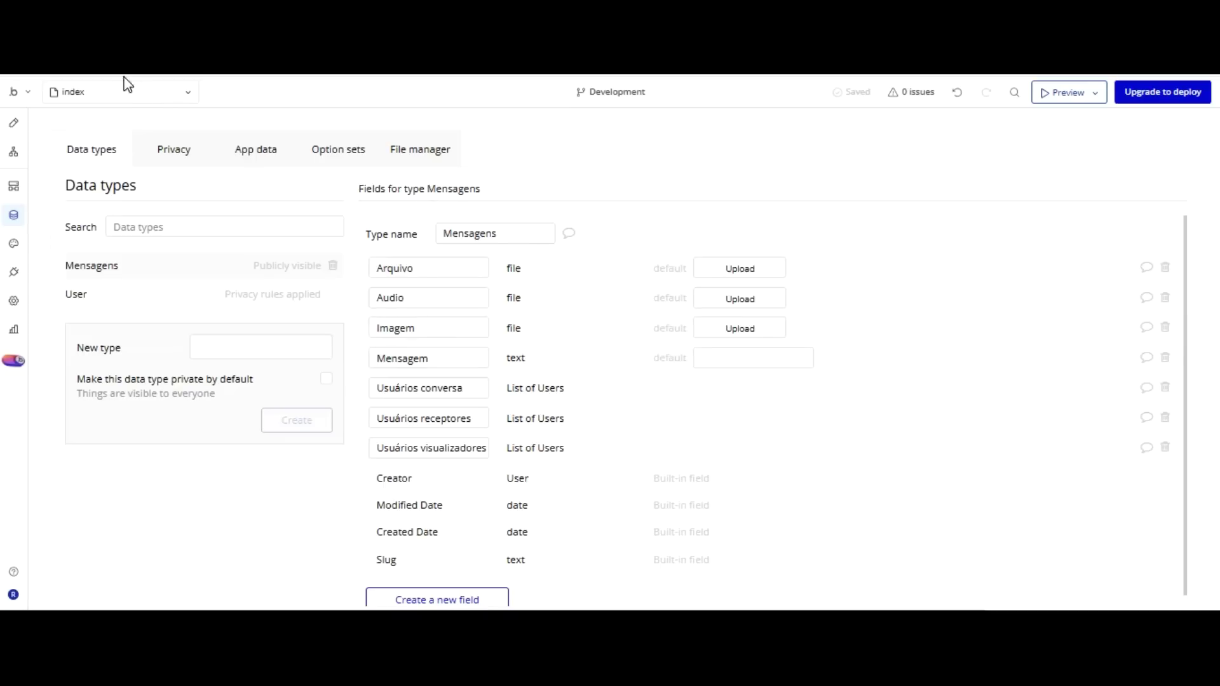
Create a Login button click workflow with a Log the user in action.
left_click(13, 123)
left_click(781, 463)
left_click(990, 294)
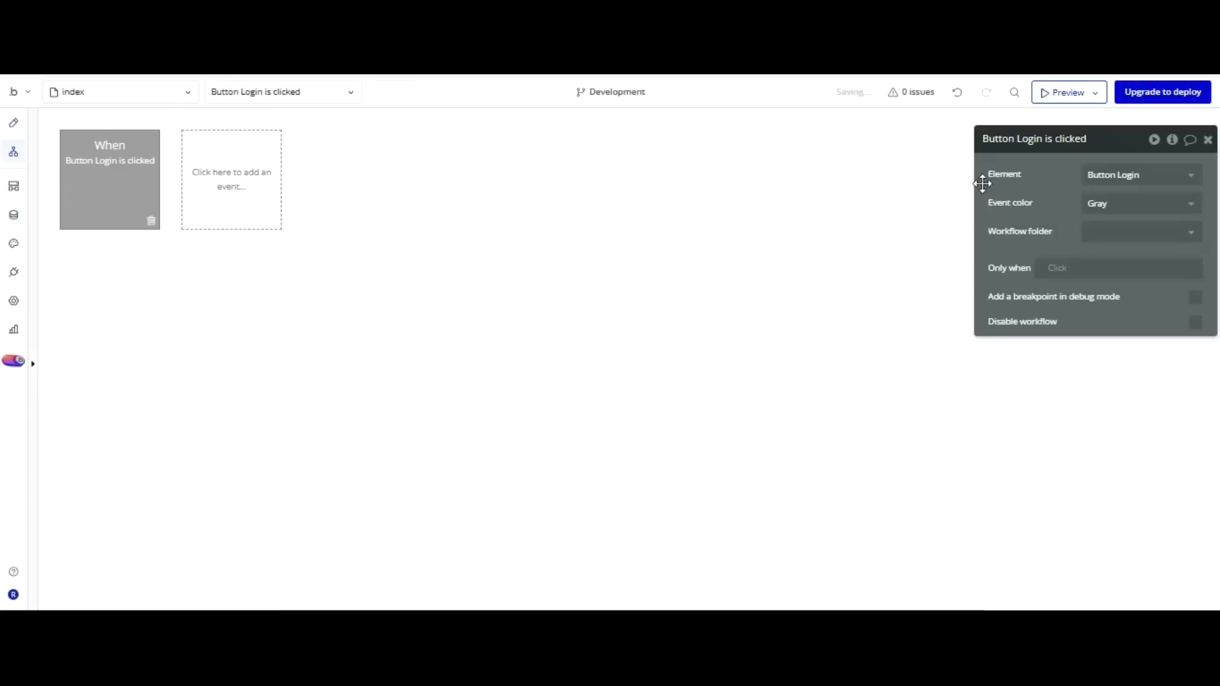
left_click(137, 280)
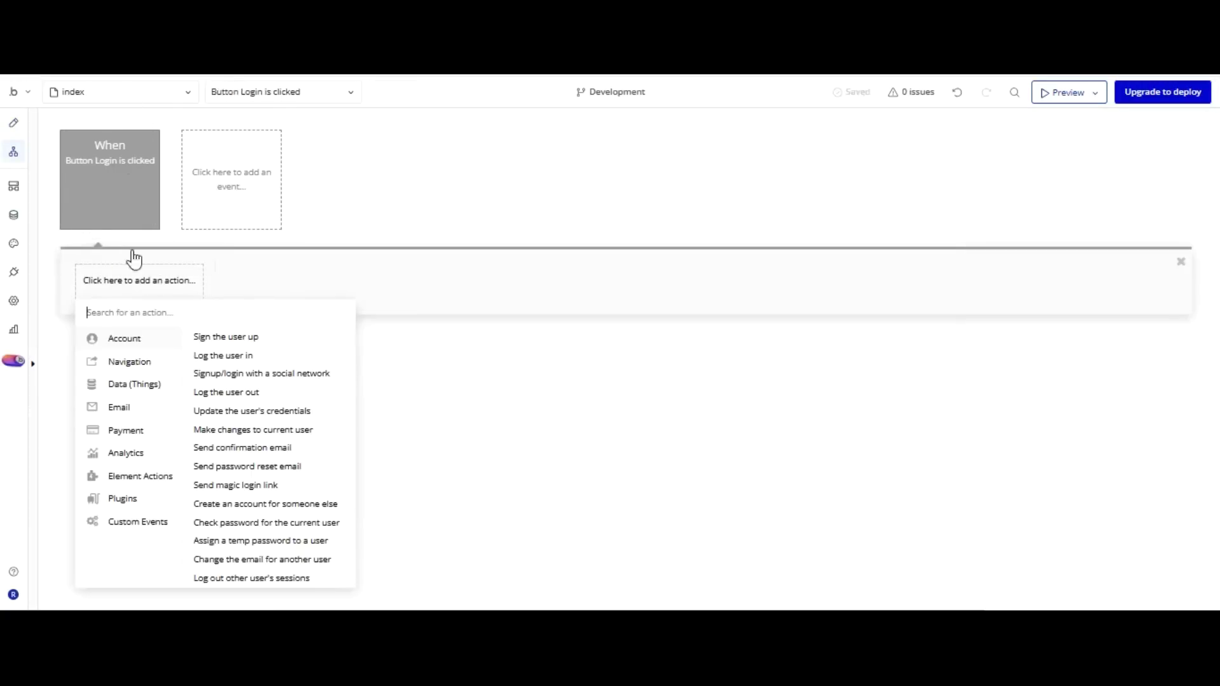
left_click(221, 355)
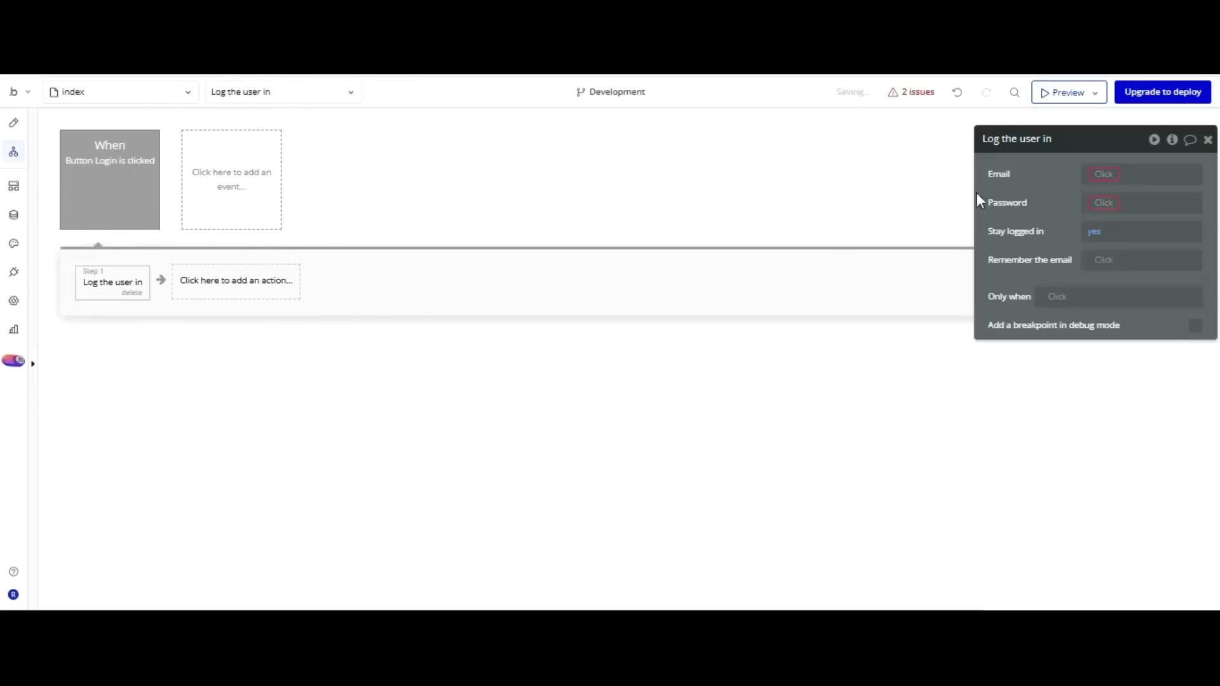
Set the login Email to Input Email's value and Password to Input Senha's value.
scroll(1150, 356, "down", 2)
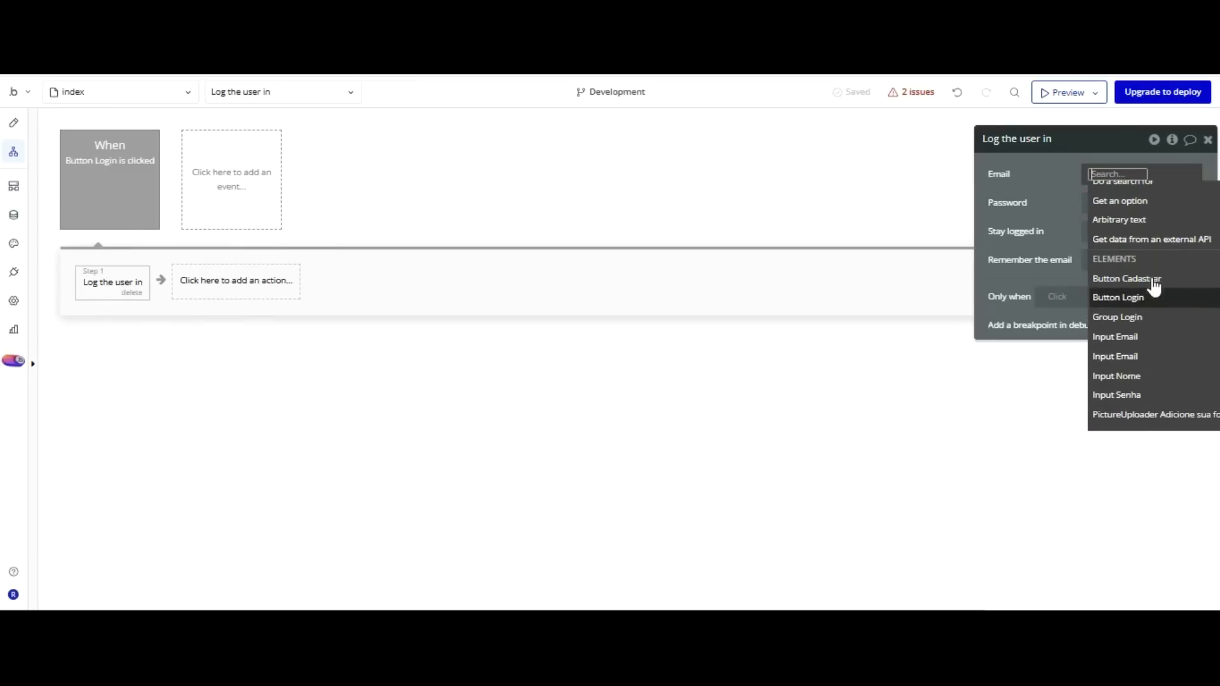
left_click(1149, 337)
key("Up")
key("Up")
key("Up")
key("Return")
left_click(1110, 96)
left_click(1108, 202)
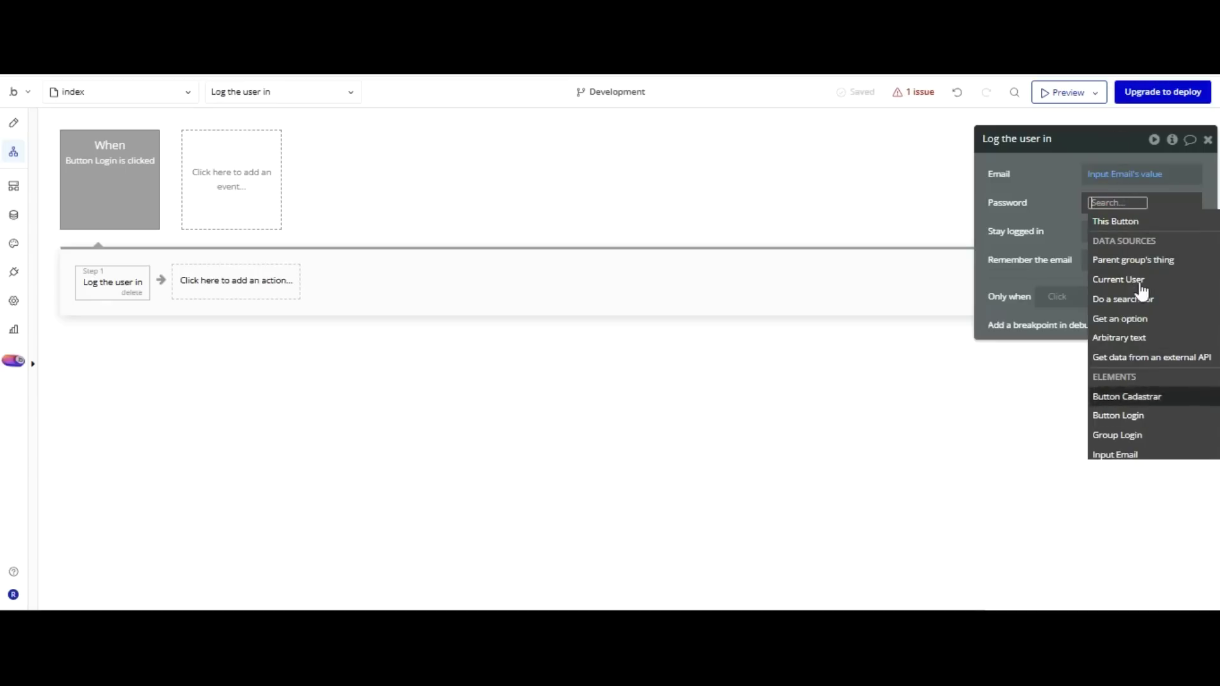
key("Down")
key("Down")
key("Down")
key("Down")
key("Down")
key("Down")
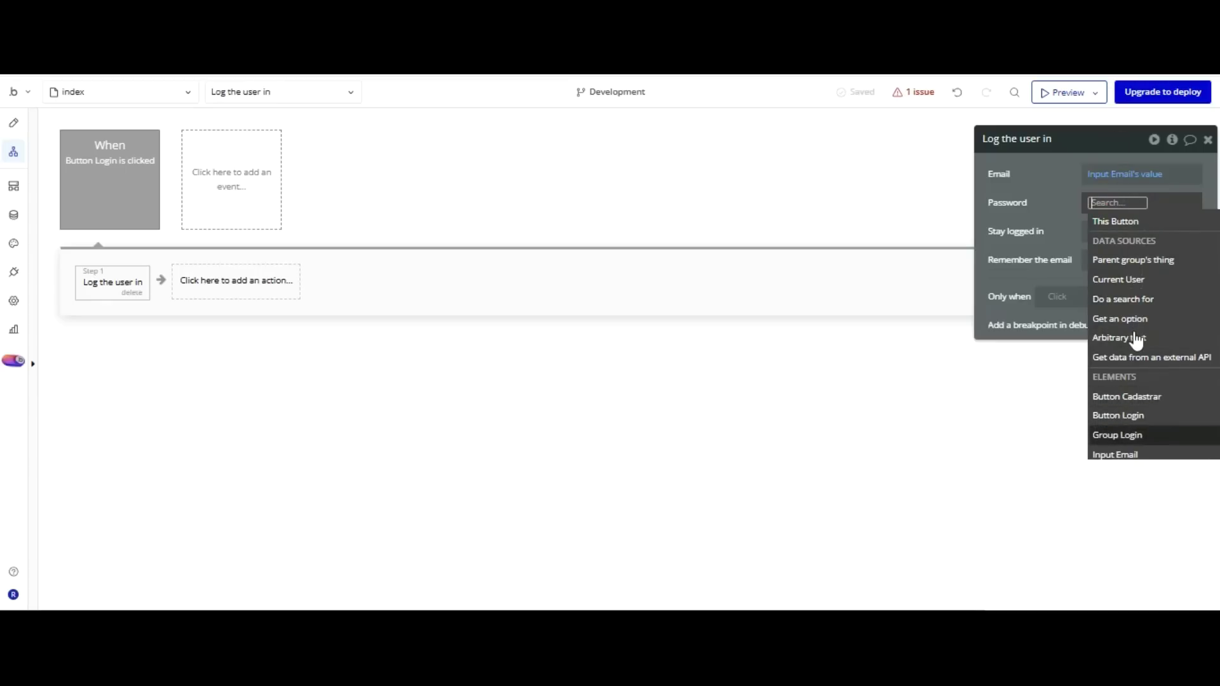
key("Down")
key("Down")
key("Down")
key("Down")
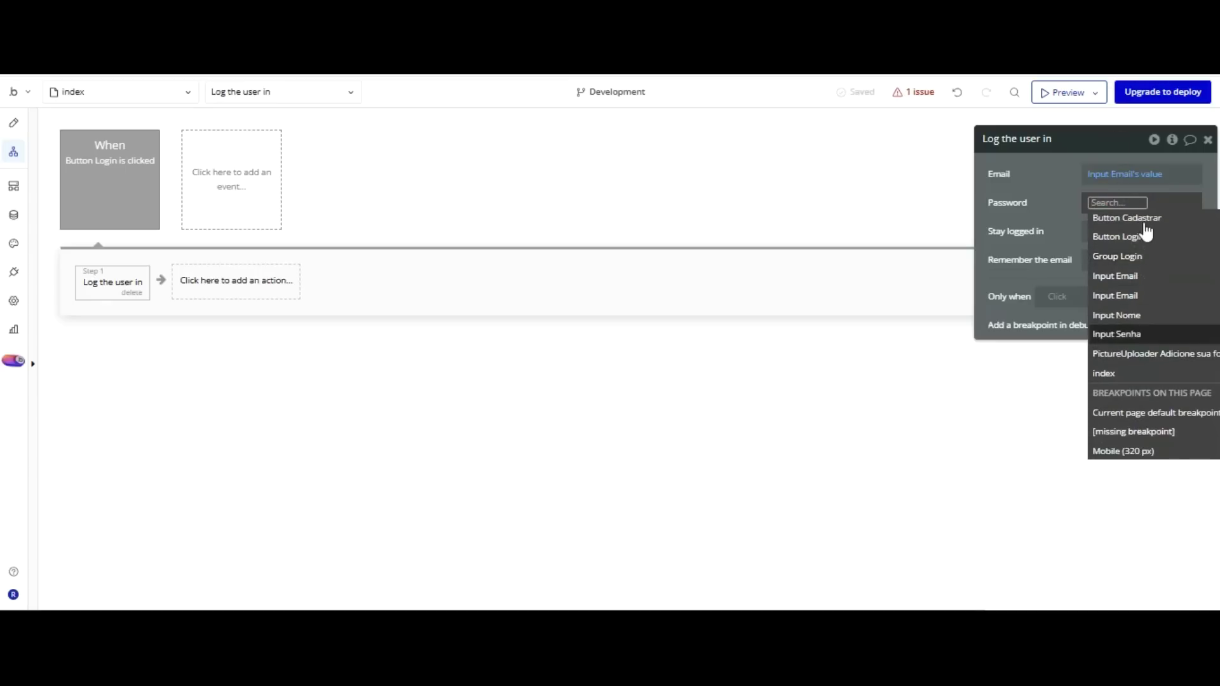
key("Return")
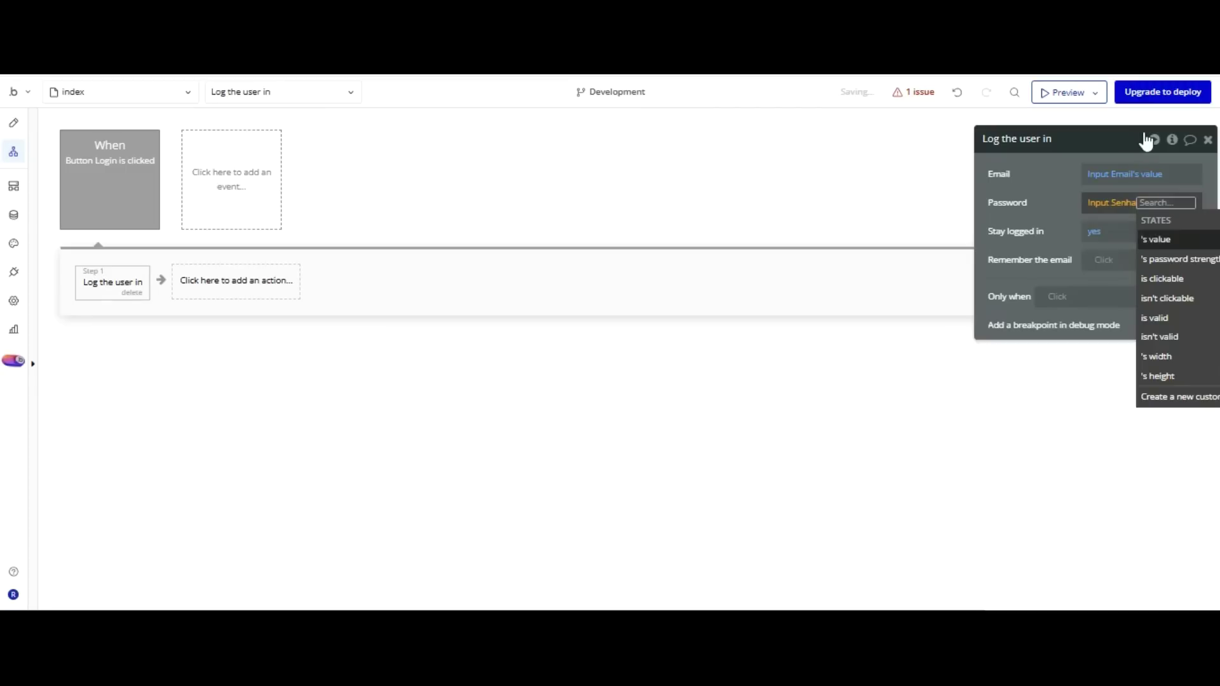
key("Return")
left_click(1082, 176)
left_click(214, 273)
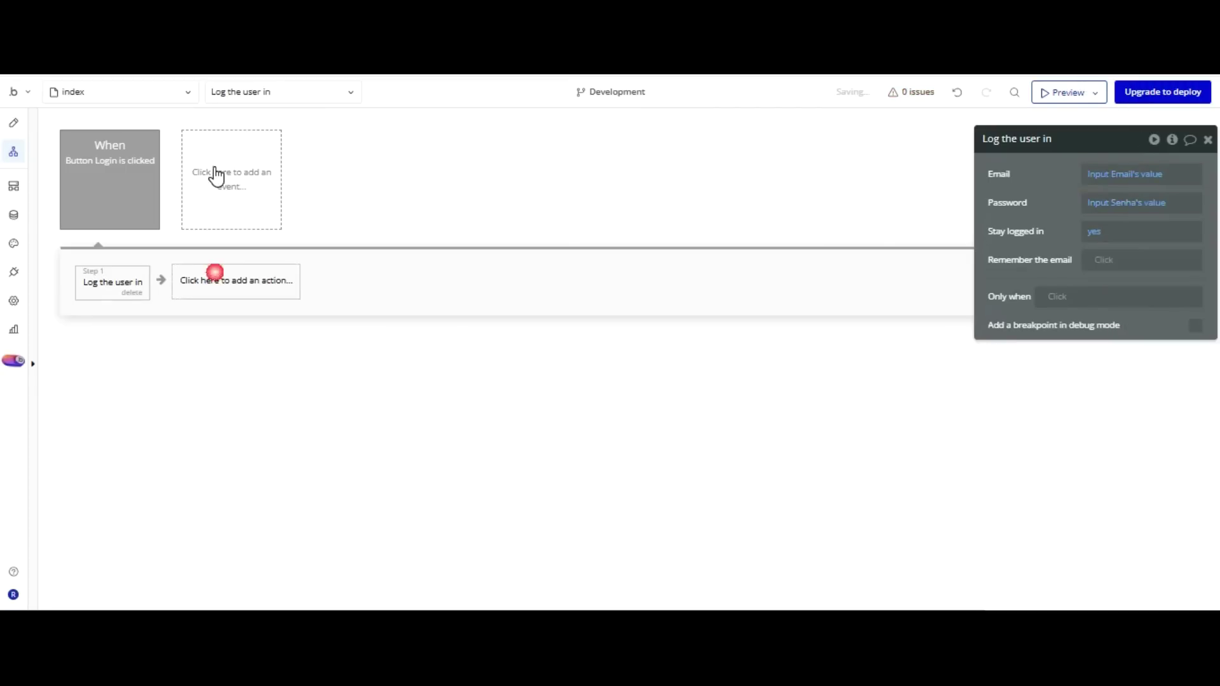
Add a new blank page named mensageiros.
left_click(165, 95)
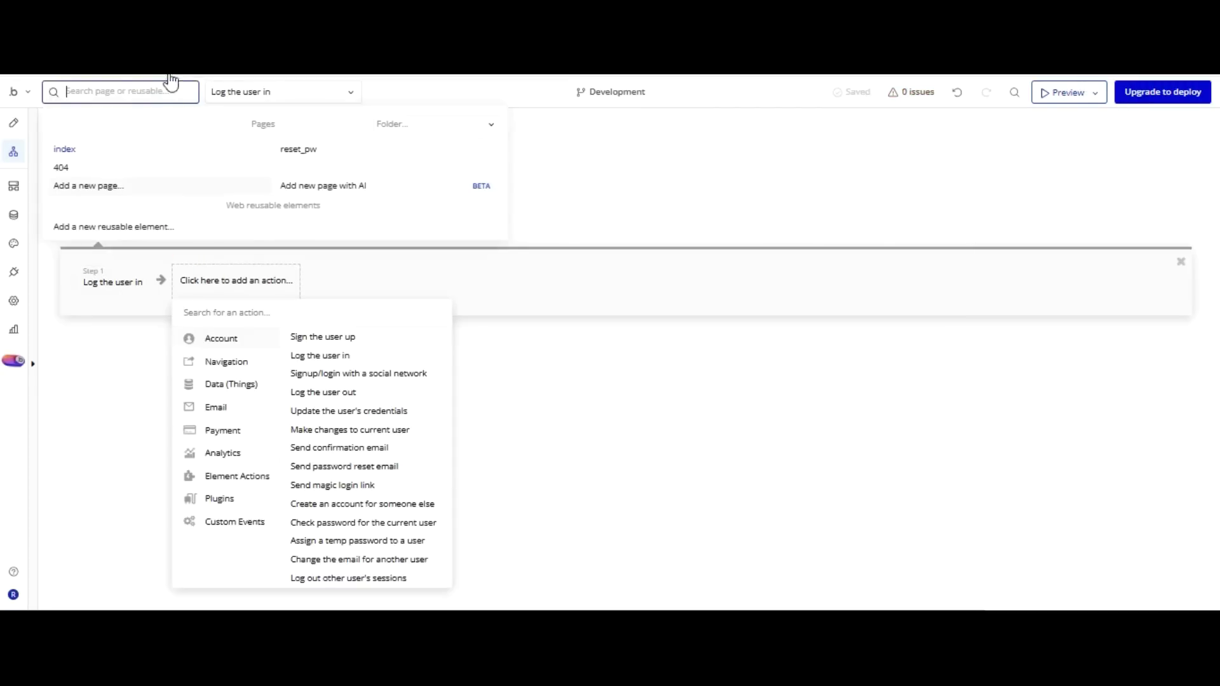
left_click(138, 186)
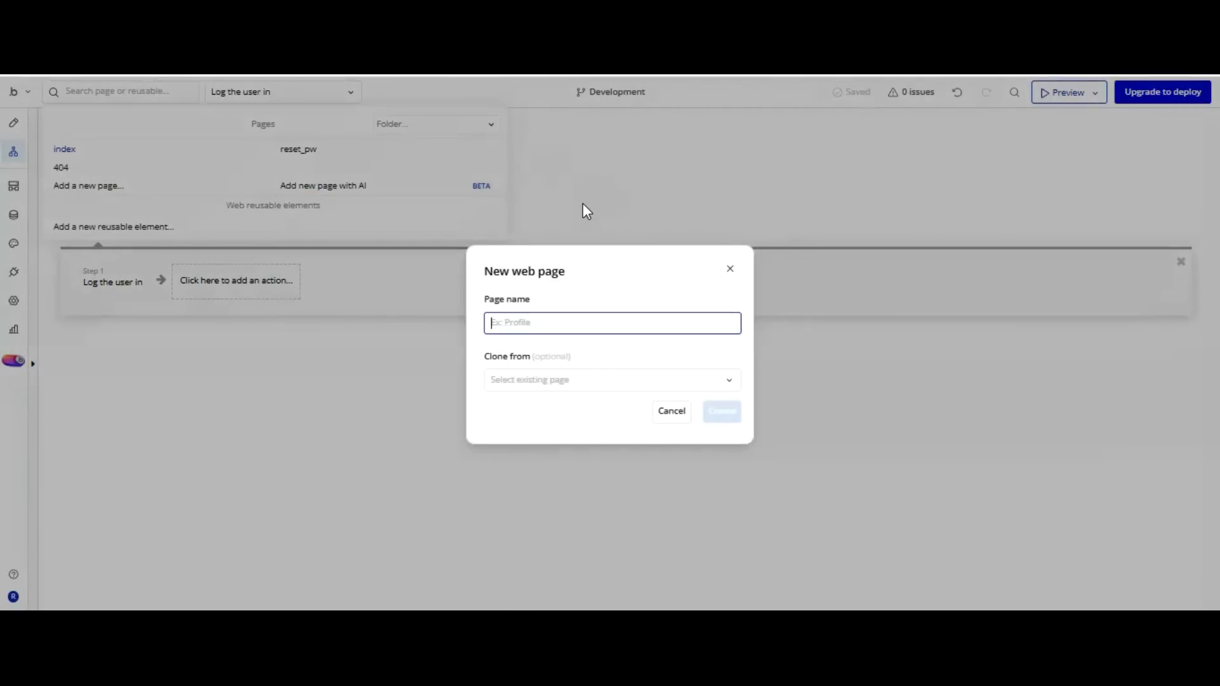
type("Mensagem")
key("BackSpace")
key("BackSpace")
key("BackSpace")
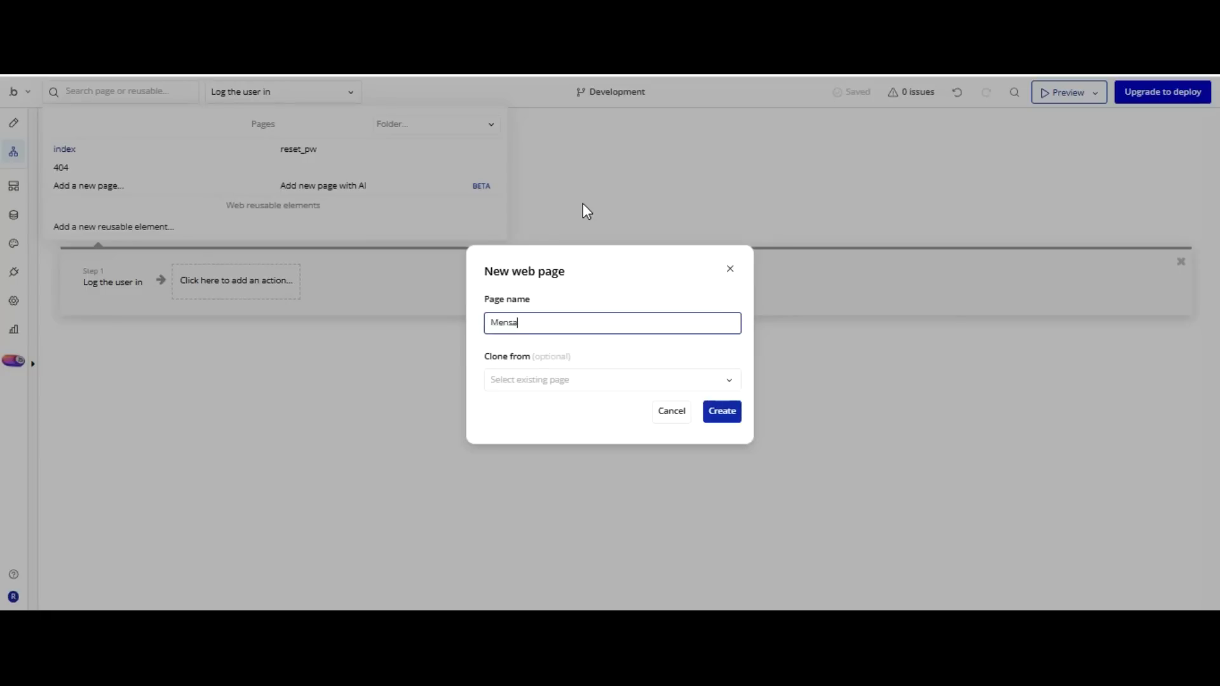
type("geiros")
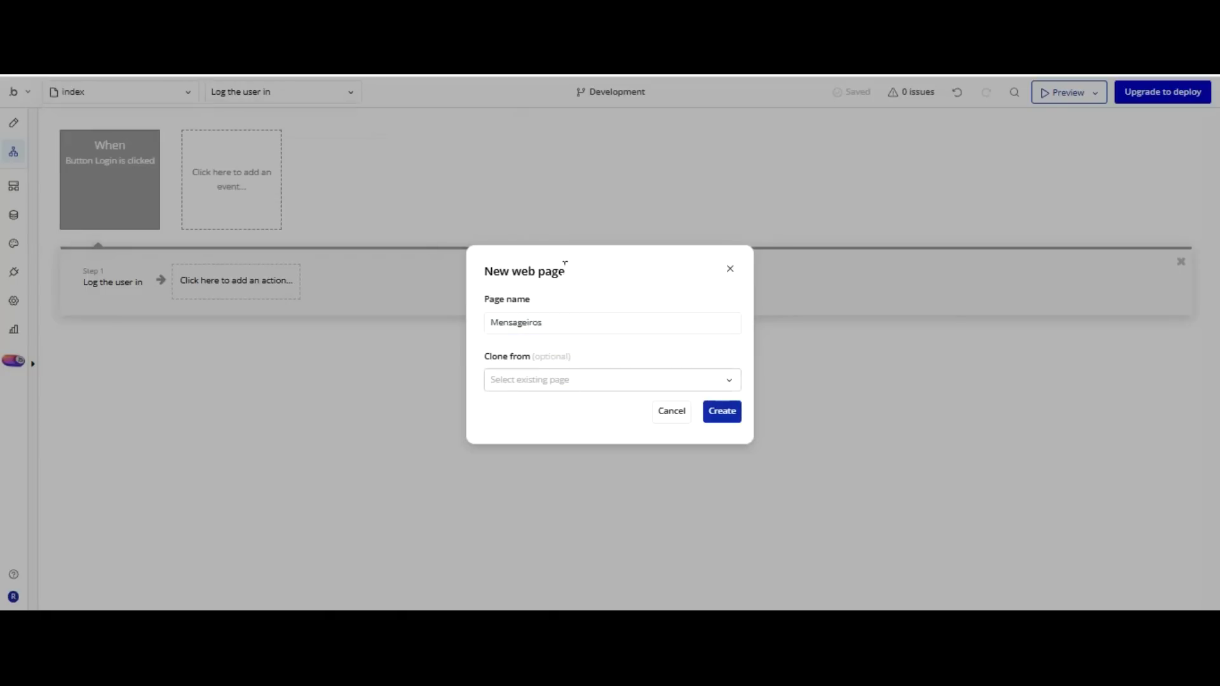
left_click(727, 411)
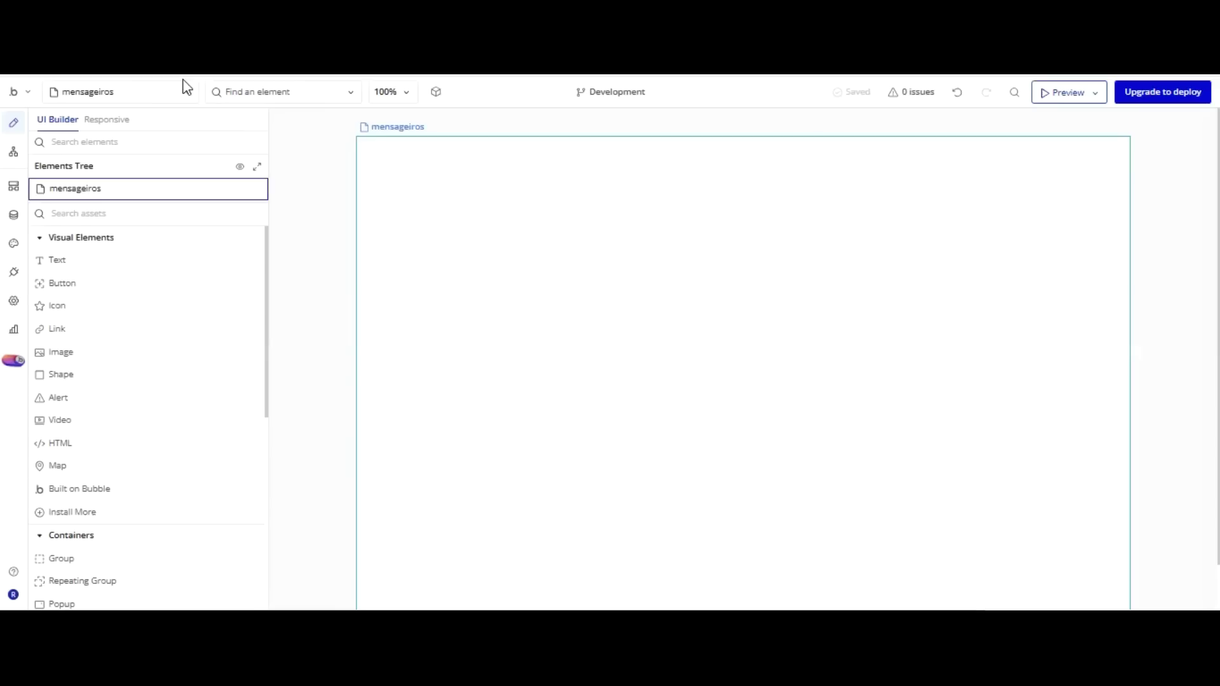
left_click(121, 92)
On the index page, make the Login workflow go to page mensageiros after logging in.
left_click(114, 148)
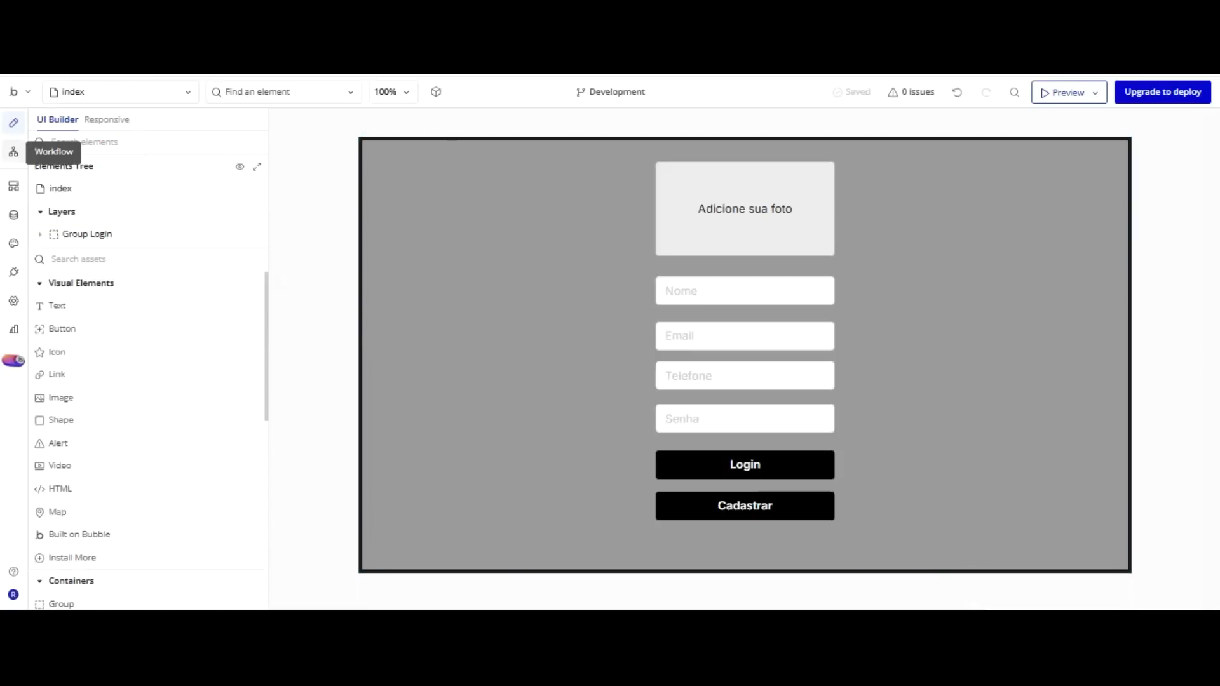
left_click(13, 152)
left_click(120, 149)
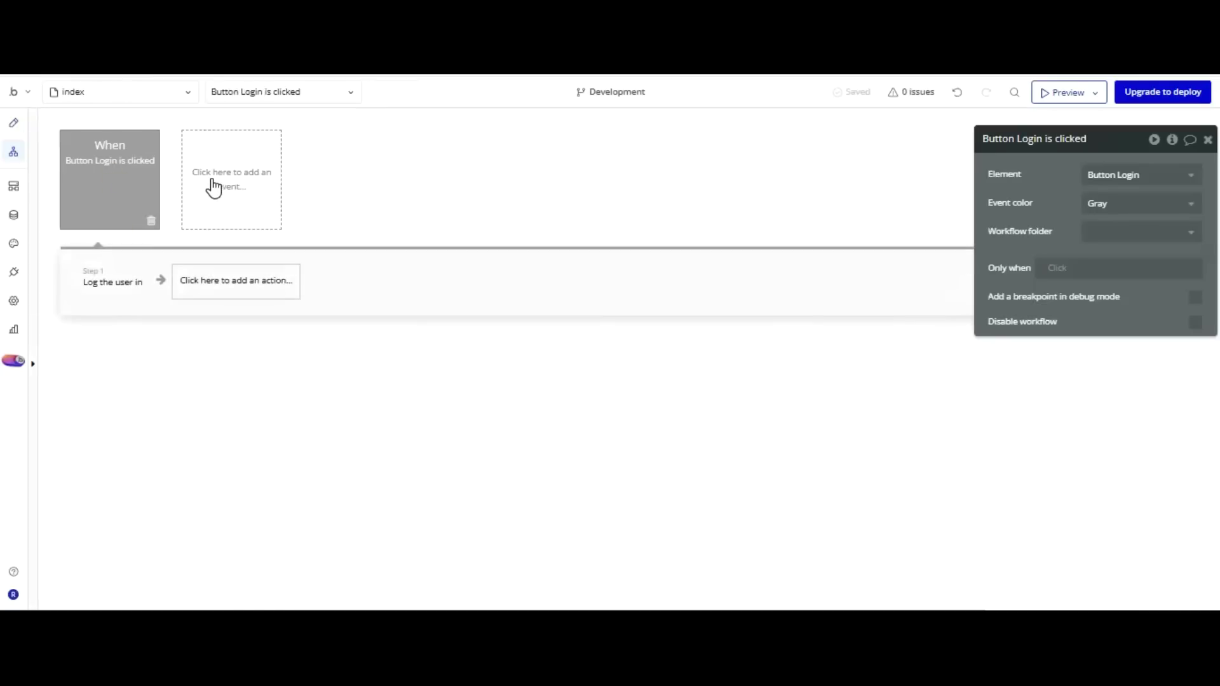
left_click(239, 267)
left_click(316, 337)
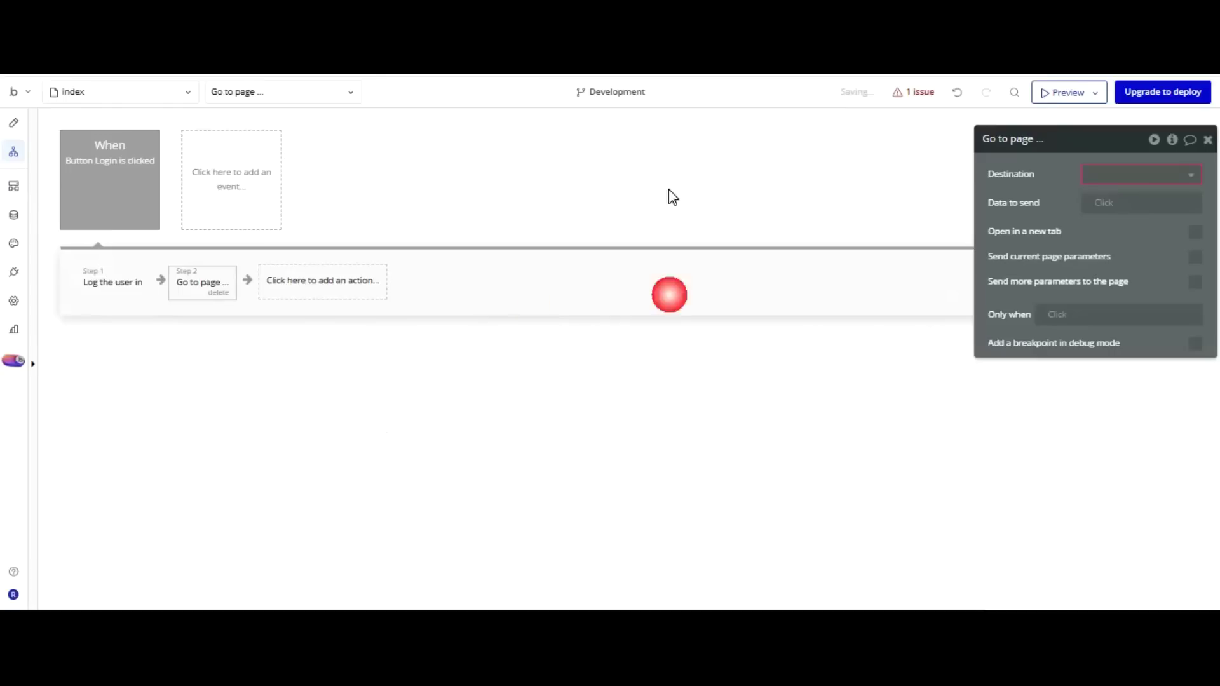
left_click(1100, 174)
key("Return")
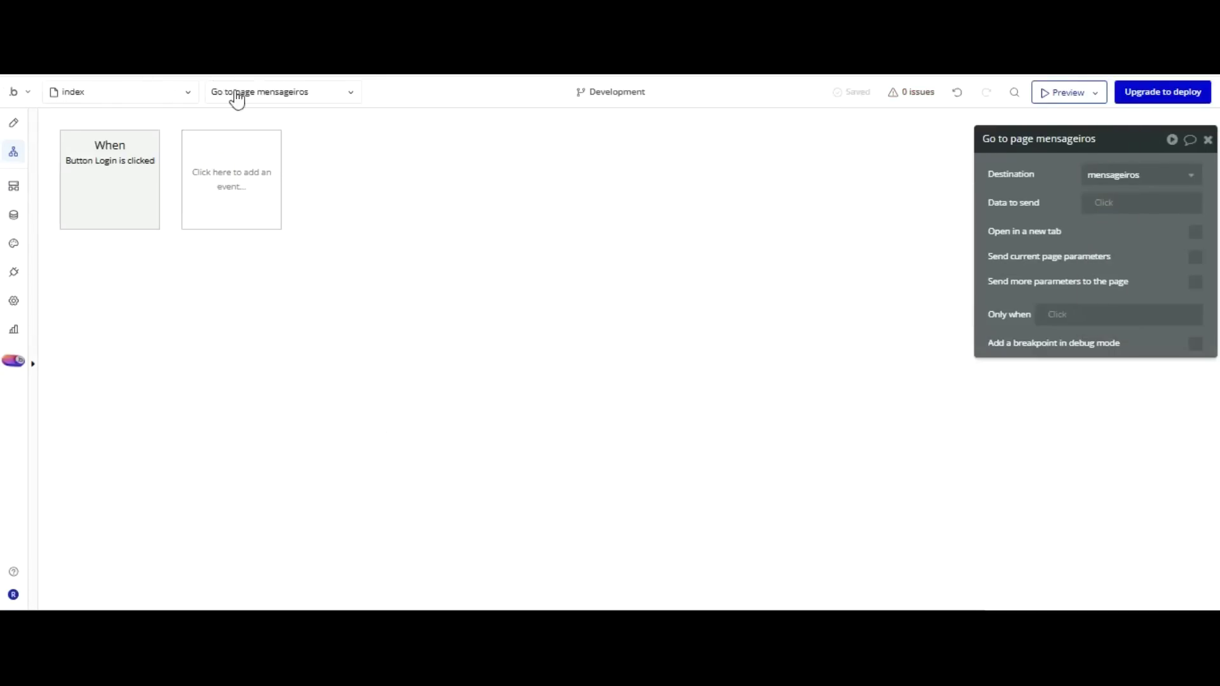
Add a Page is loaded workflow containing a Set focus action.
left_click(280, 135)
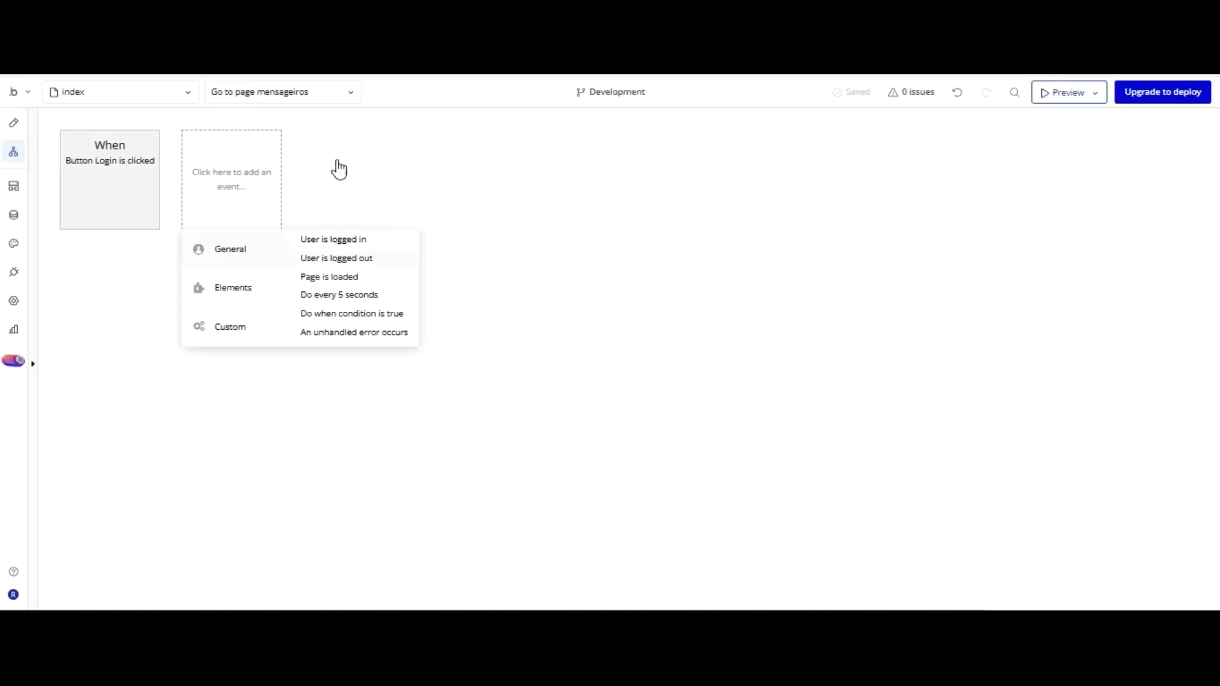
left_click(329, 277)
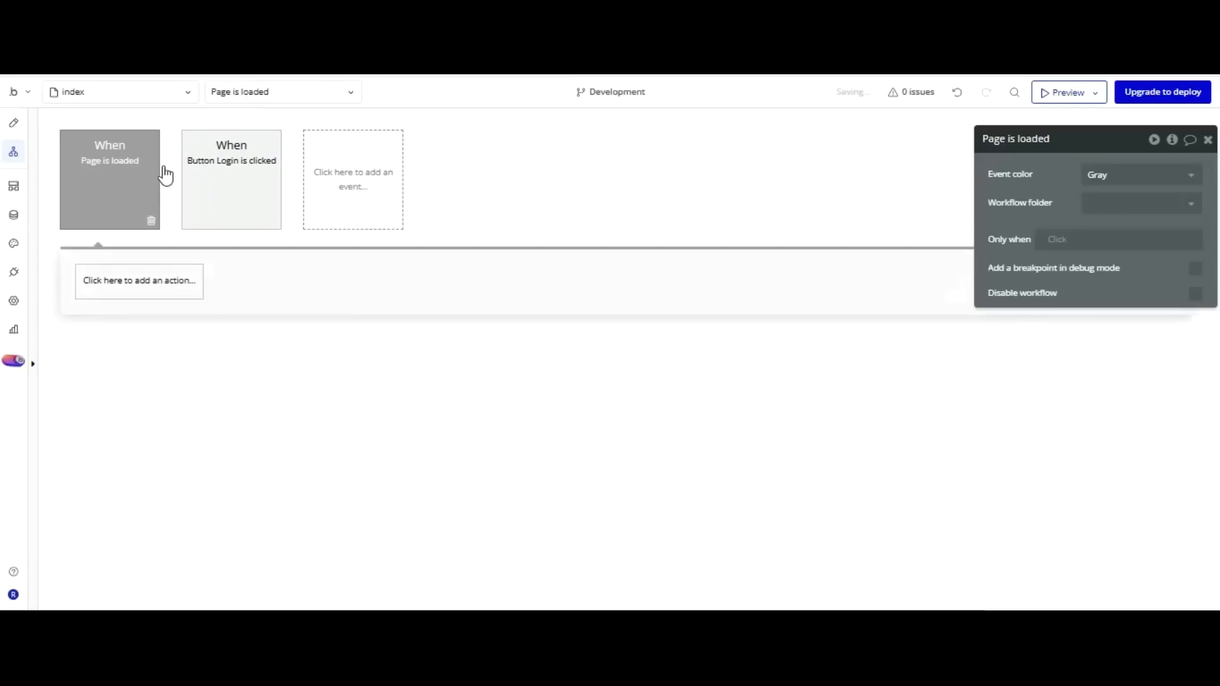
left_click(136, 281)
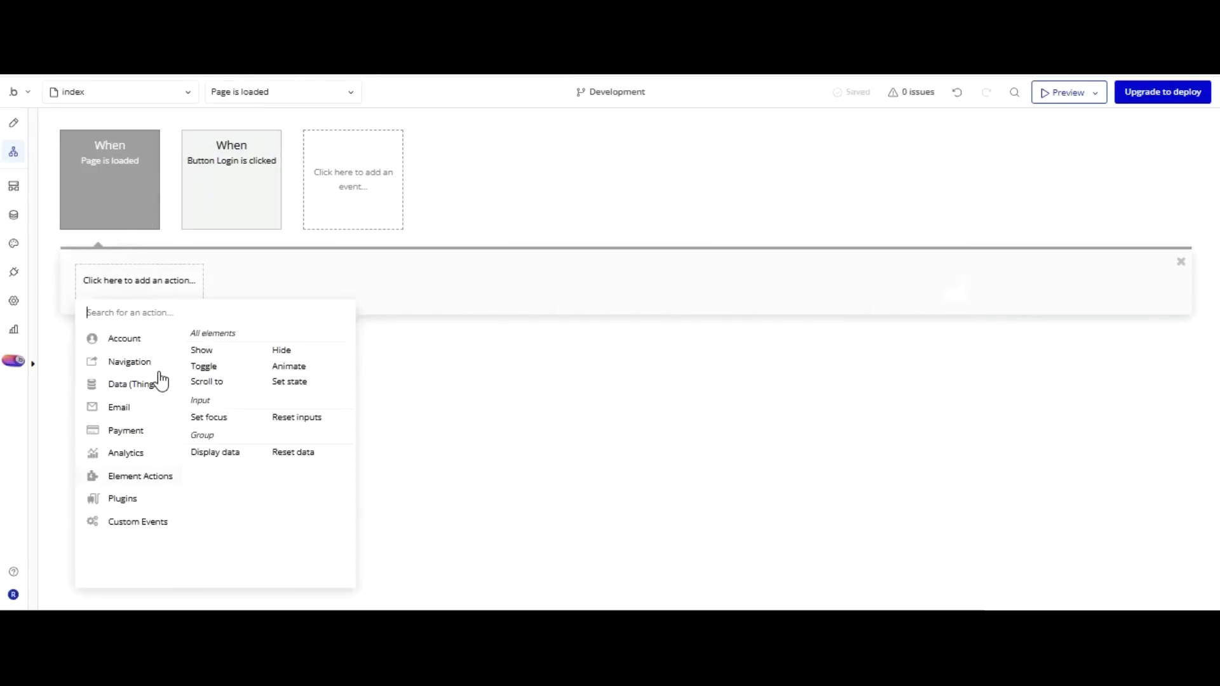
left_click(208, 417)
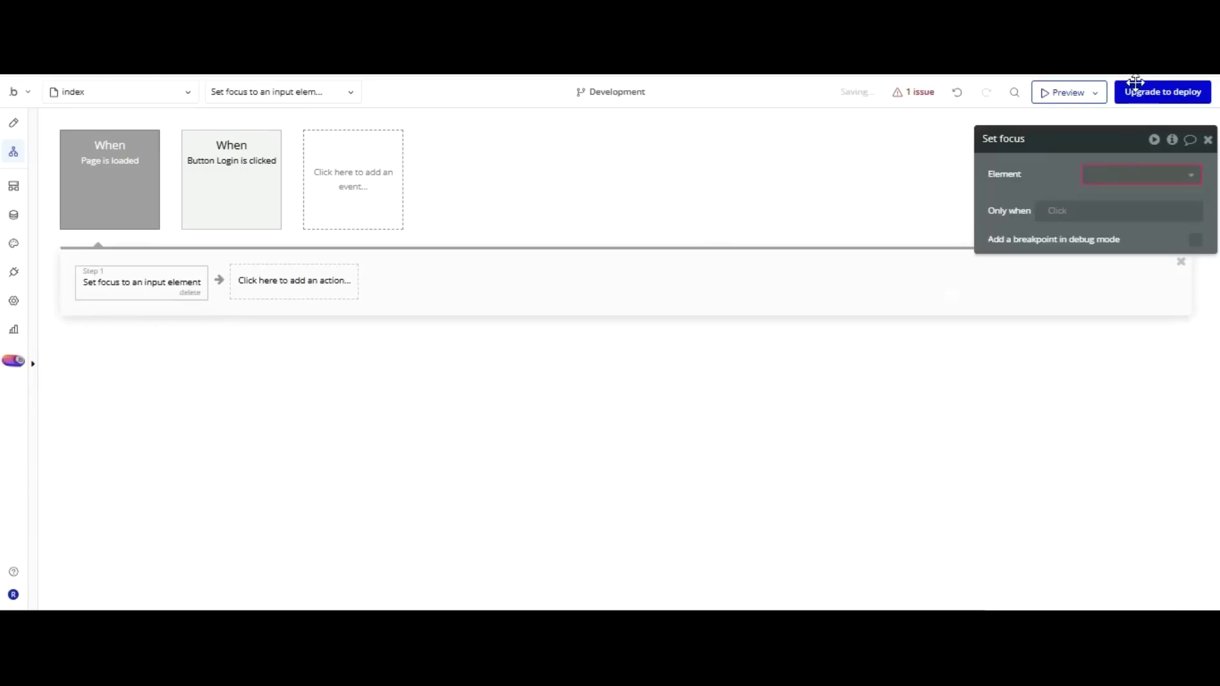
left_click(1122, 174)
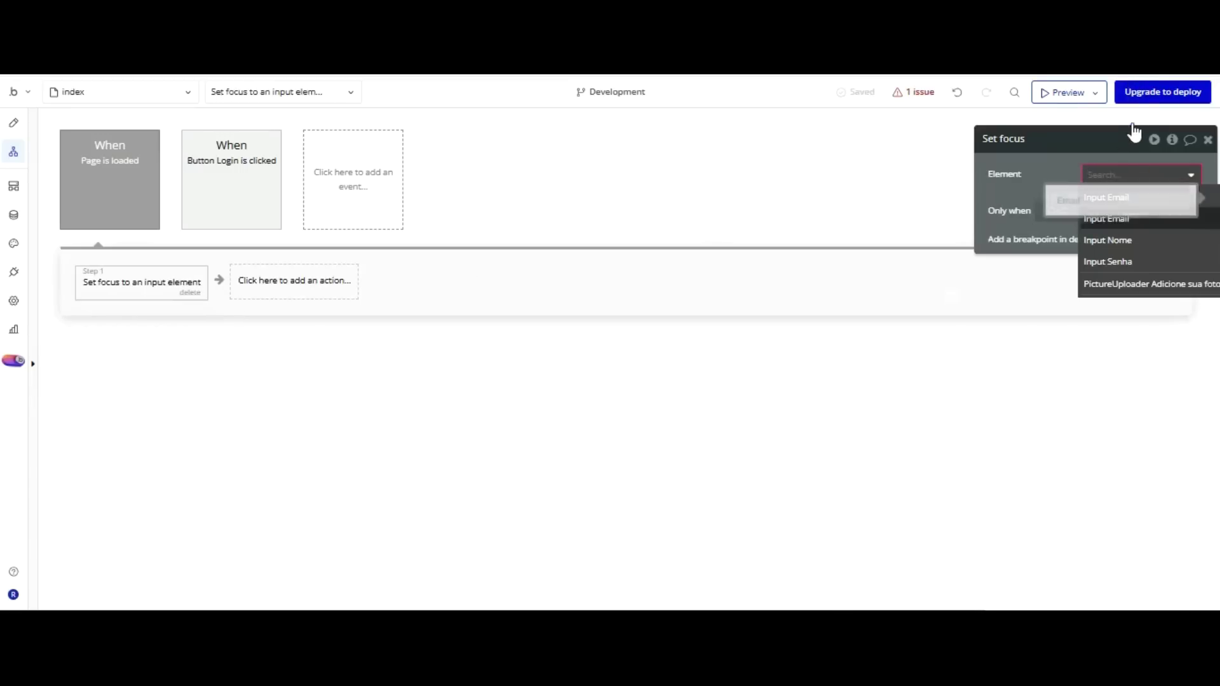
Target Input Nome with the page-load Set focus, then select the Telefone input in Design.
left_click(1134, 238)
left_click(13, 122)
left_click(705, 375)
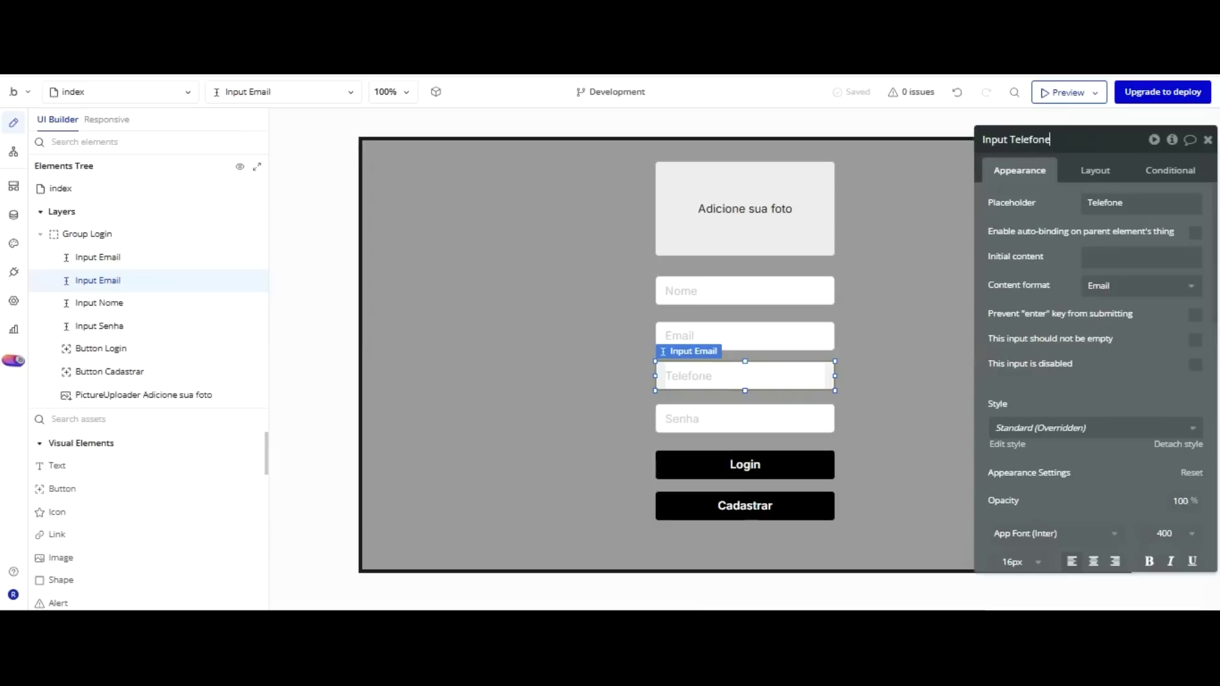
Name the phone field Input Telefone and check the Nome, Telefone and Senha inputs.
left_click(889, 317)
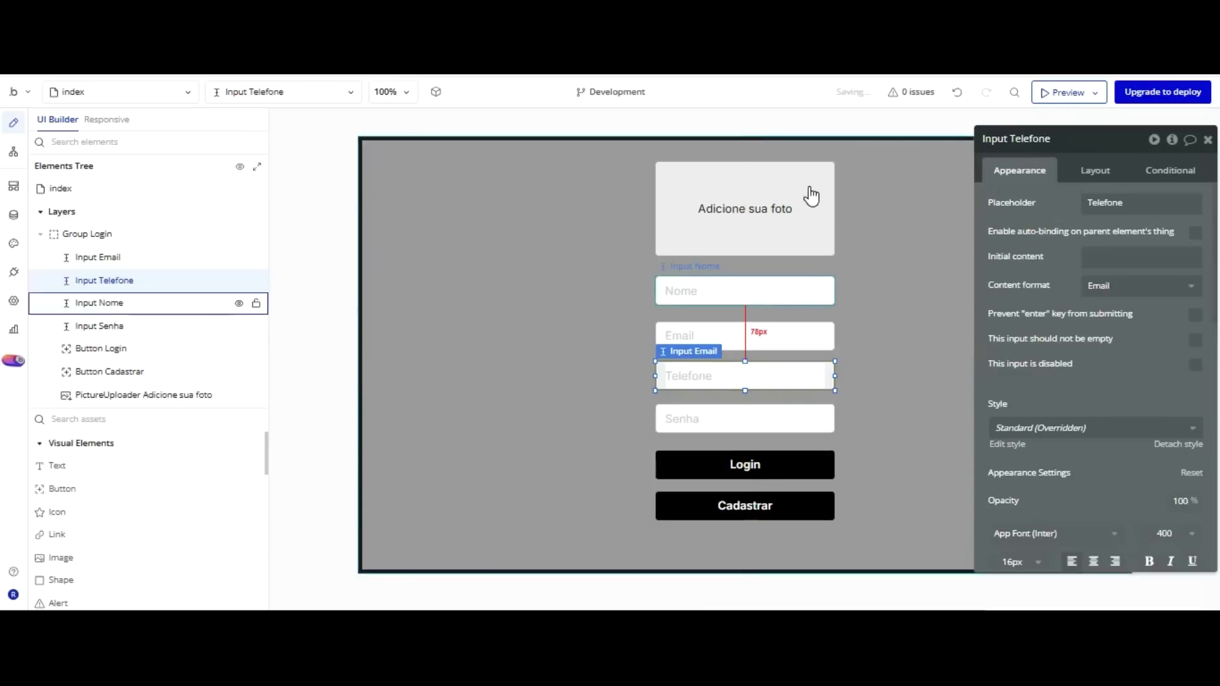
left_click(809, 291)
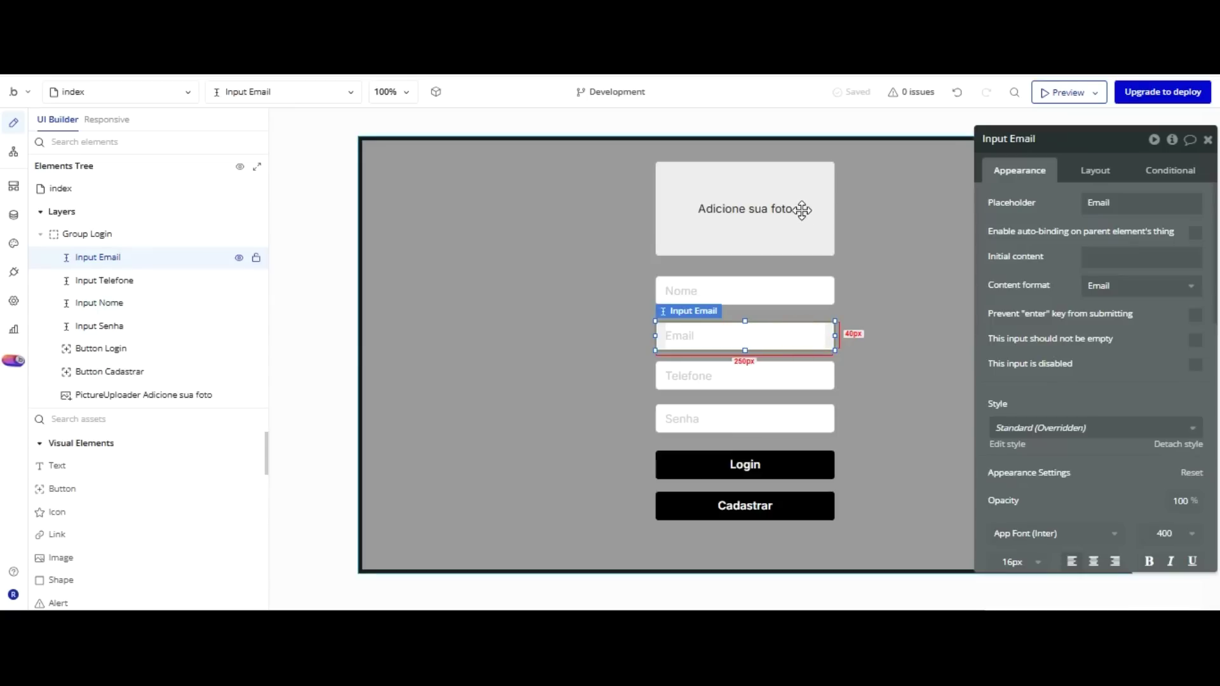
left_click(791, 272)
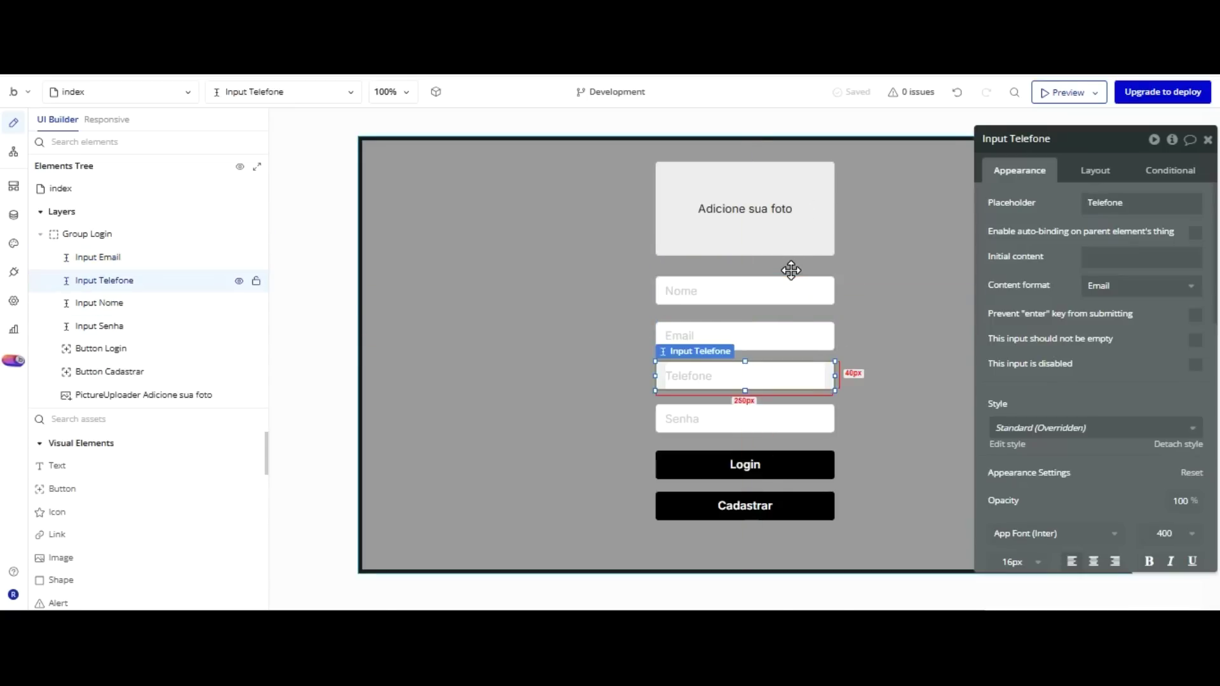
left_click(782, 322)
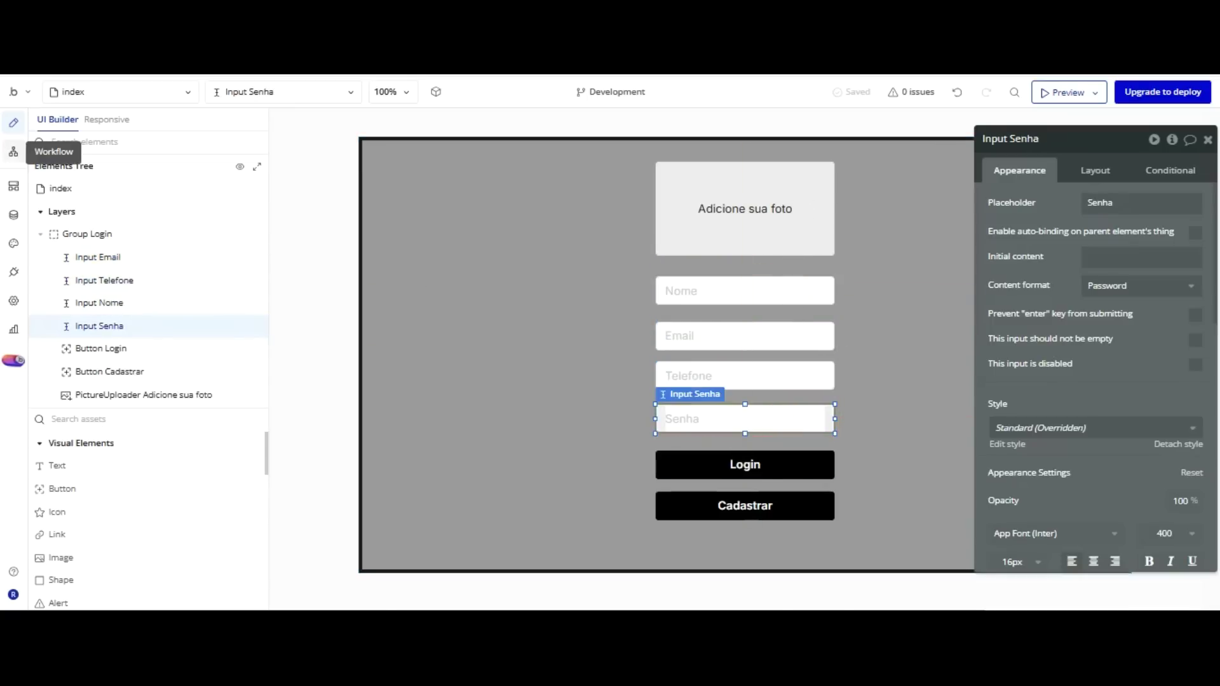
Create a 'Button Cadastrar is clicked' workflow from the button's property editor.
left_click(14, 152)
left_click(21, 119)
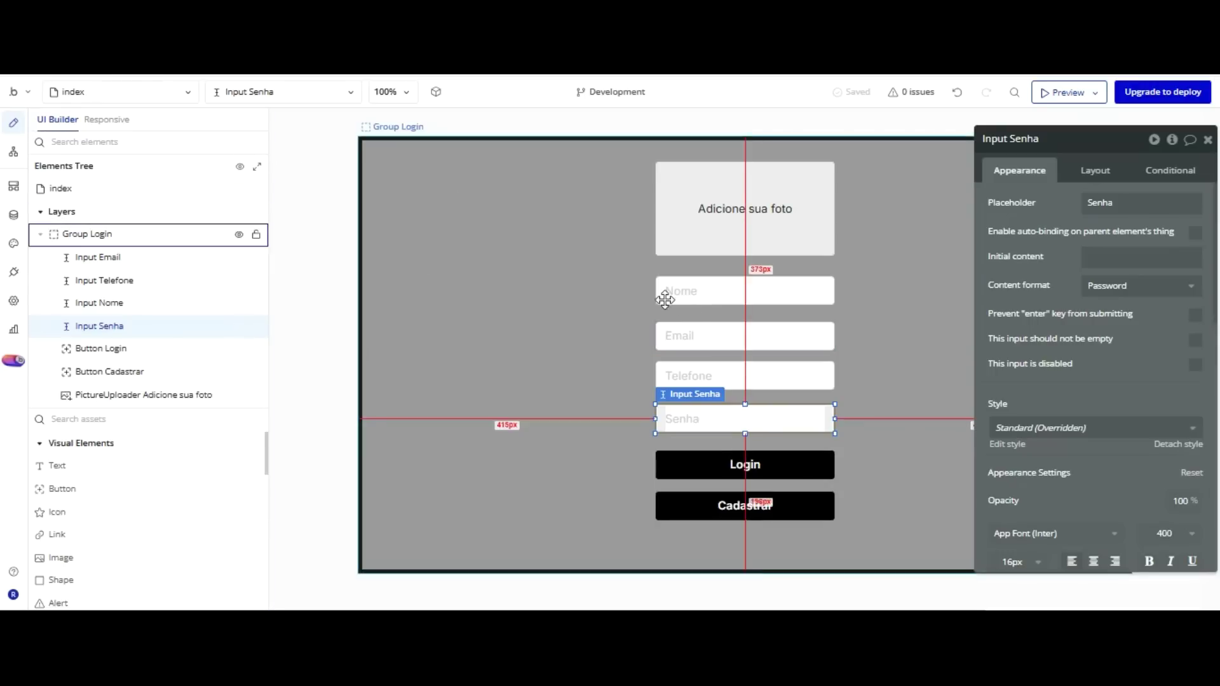
left_click(745, 502)
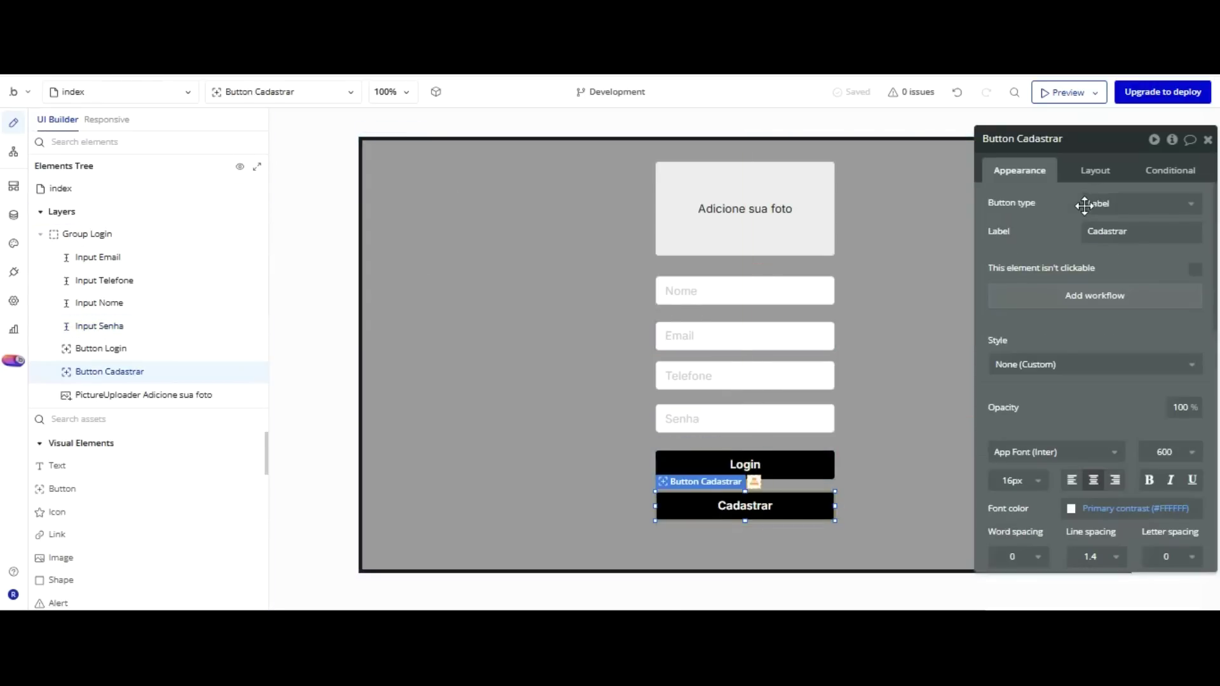
left_click(1094, 295)
left_click(151, 271)
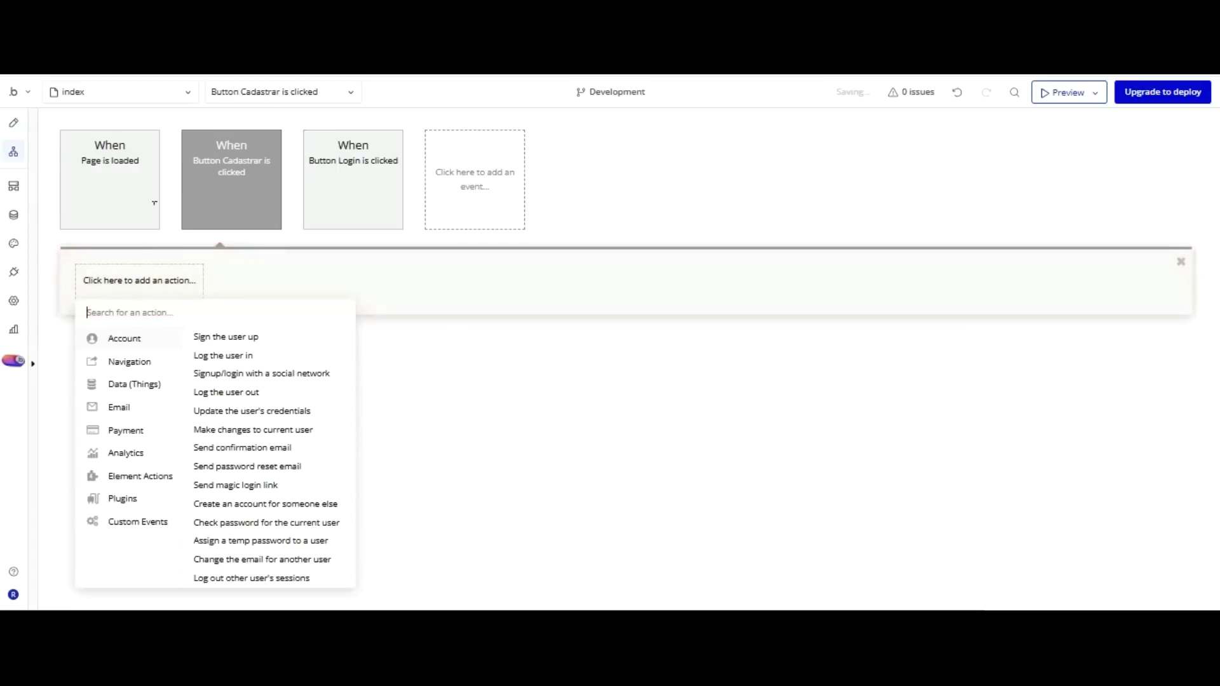
Add a Sign the user up action using Input Email's value and Input Senha's value.
left_click(216, 336)
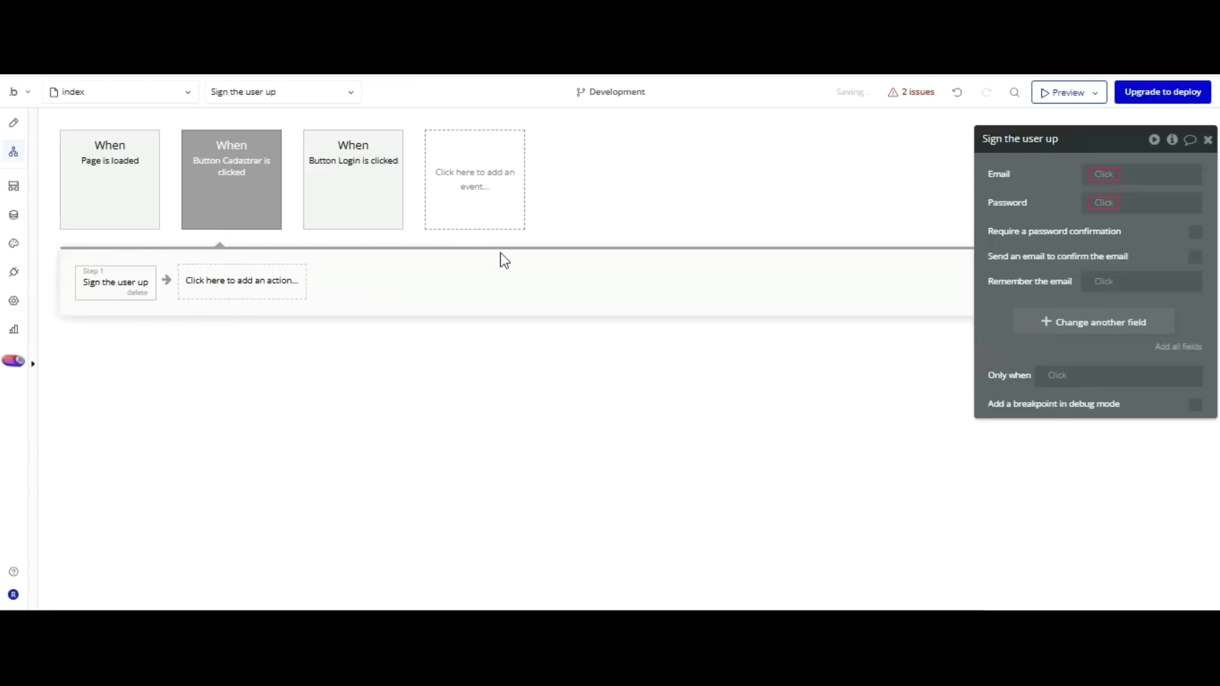
left_click(1104, 173)
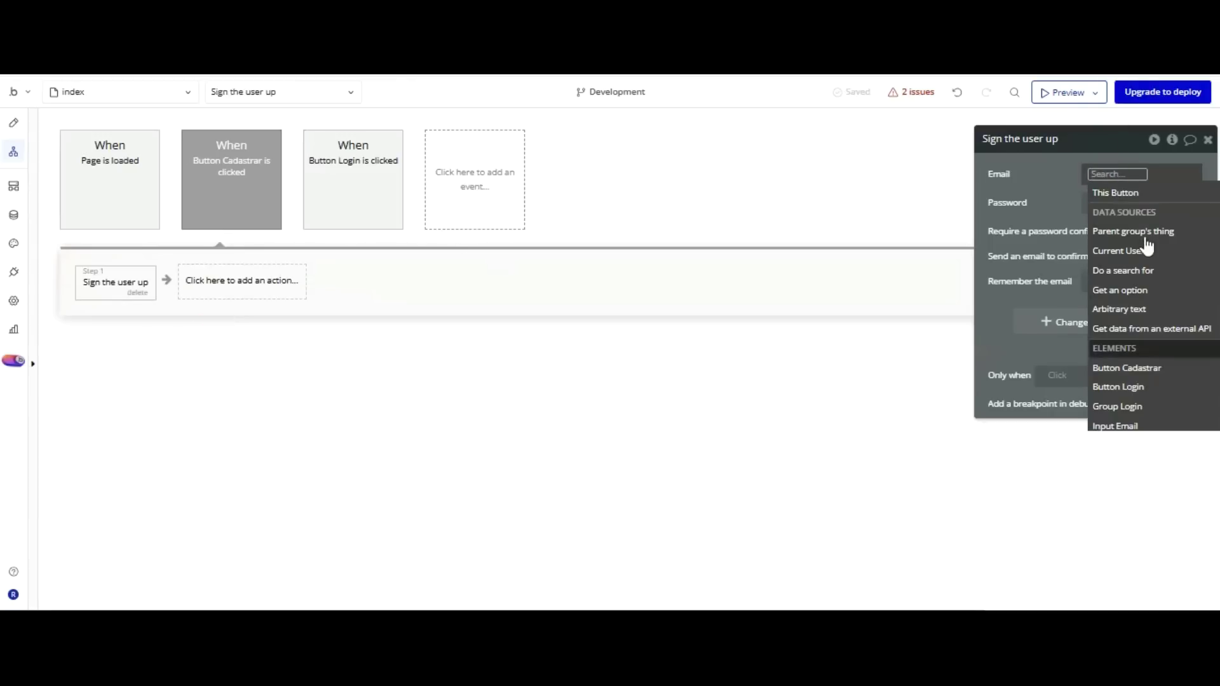
scroll(1148, 307, "down", 1)
left_click(1133, 400)
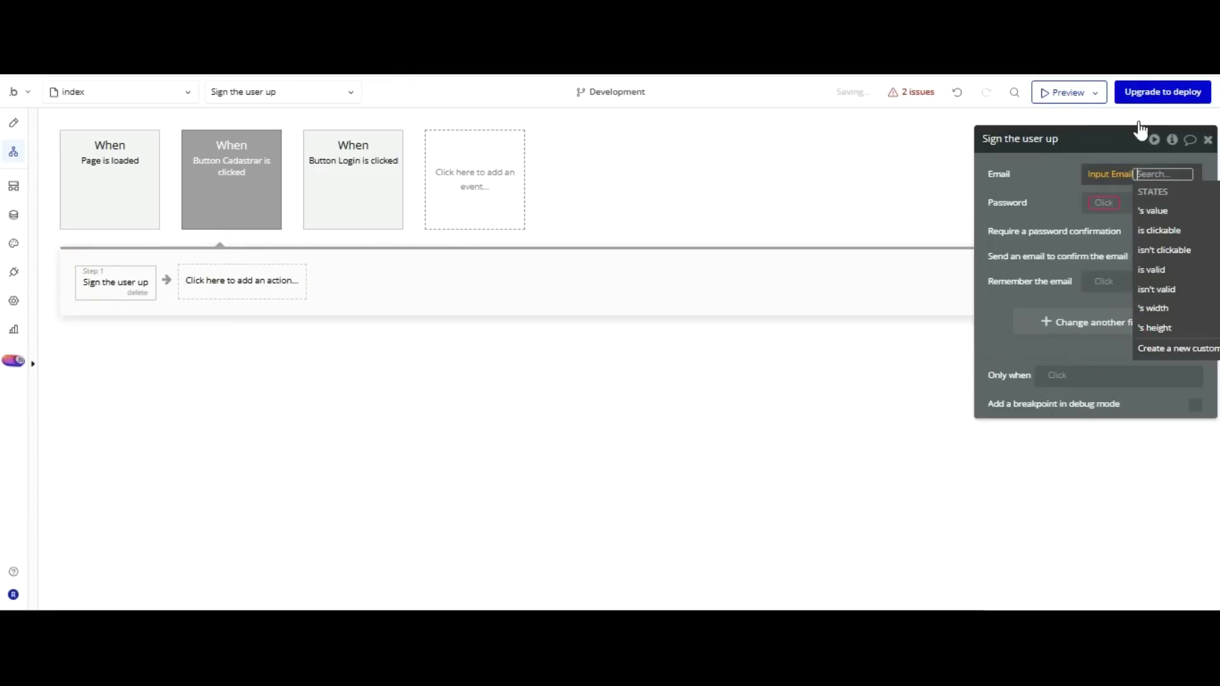
left_click(1151, 212)
left_click(1104, 202)
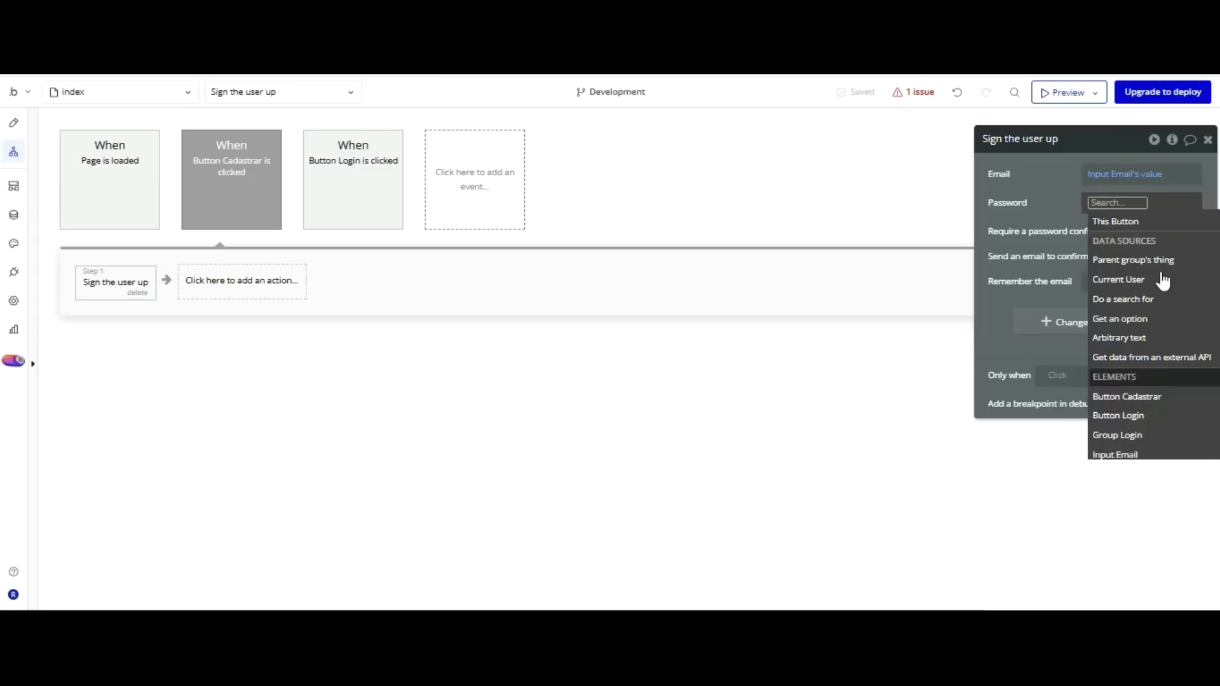
scroll(1163, 280, "down", 3)
left_click(1137, 314)
left_click(1103, 208)
left_click(1055, 185)
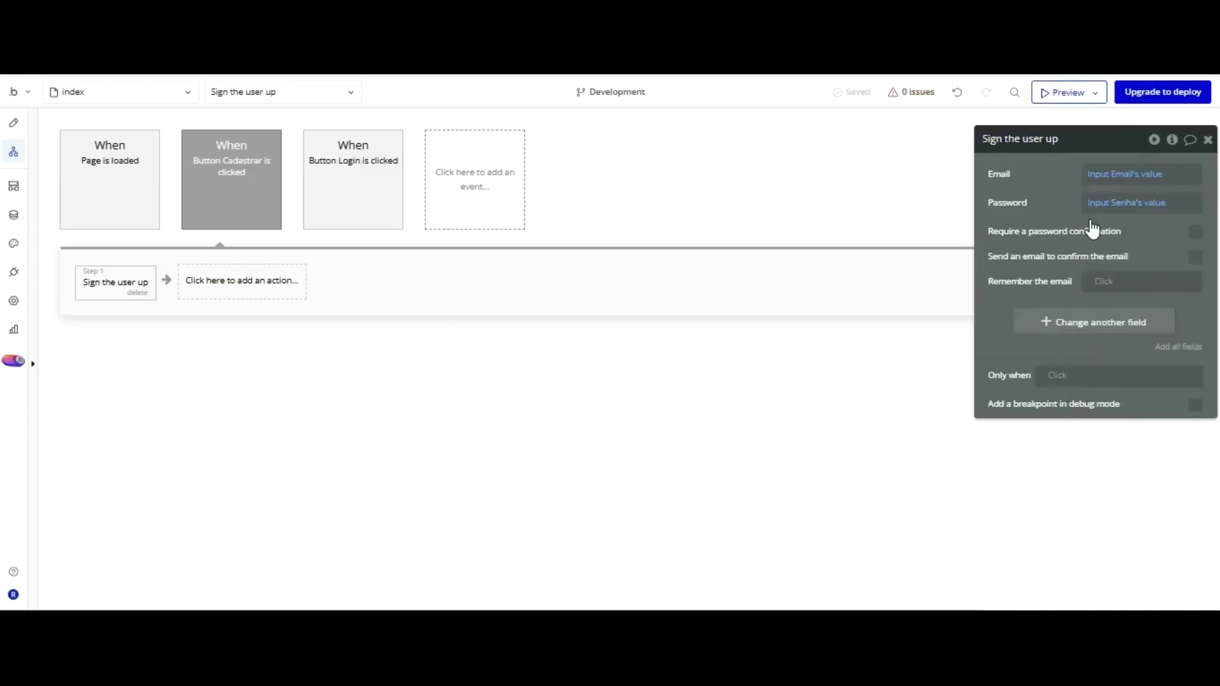
Add Foto, Nome and Telefone user fields to the sign-up action.
left_click(1092, 322)
left_click(1009, 314)
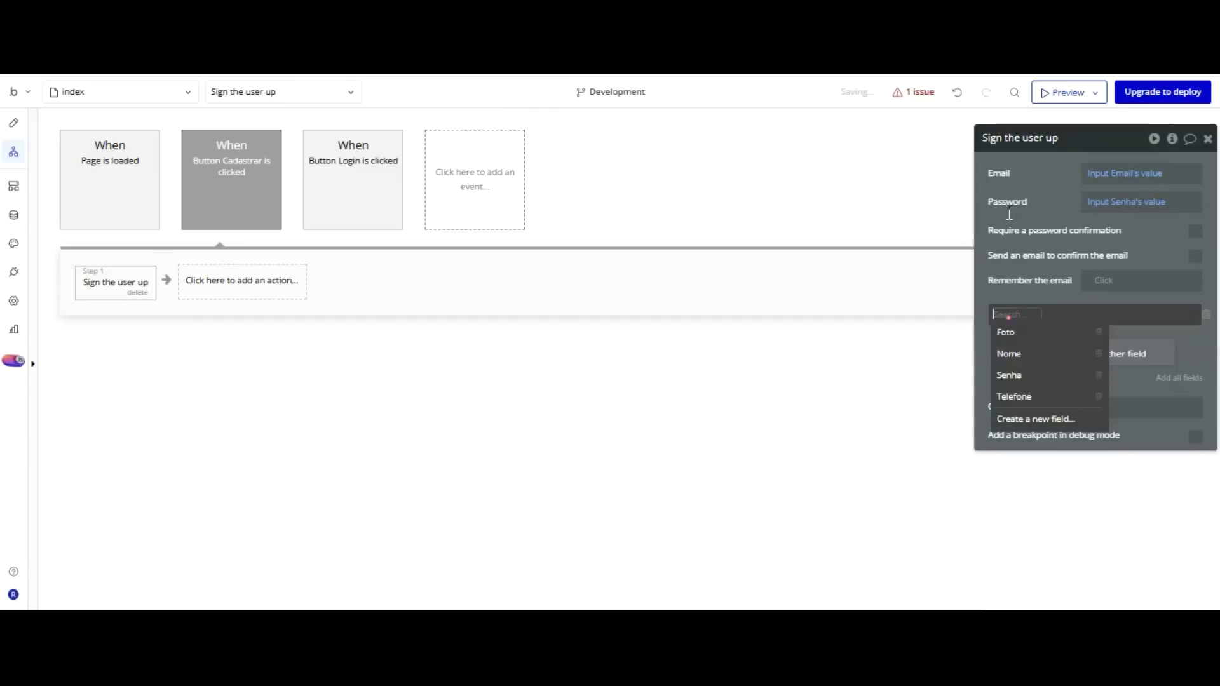
left_click(1009, 334)
left_click(1052, 354)
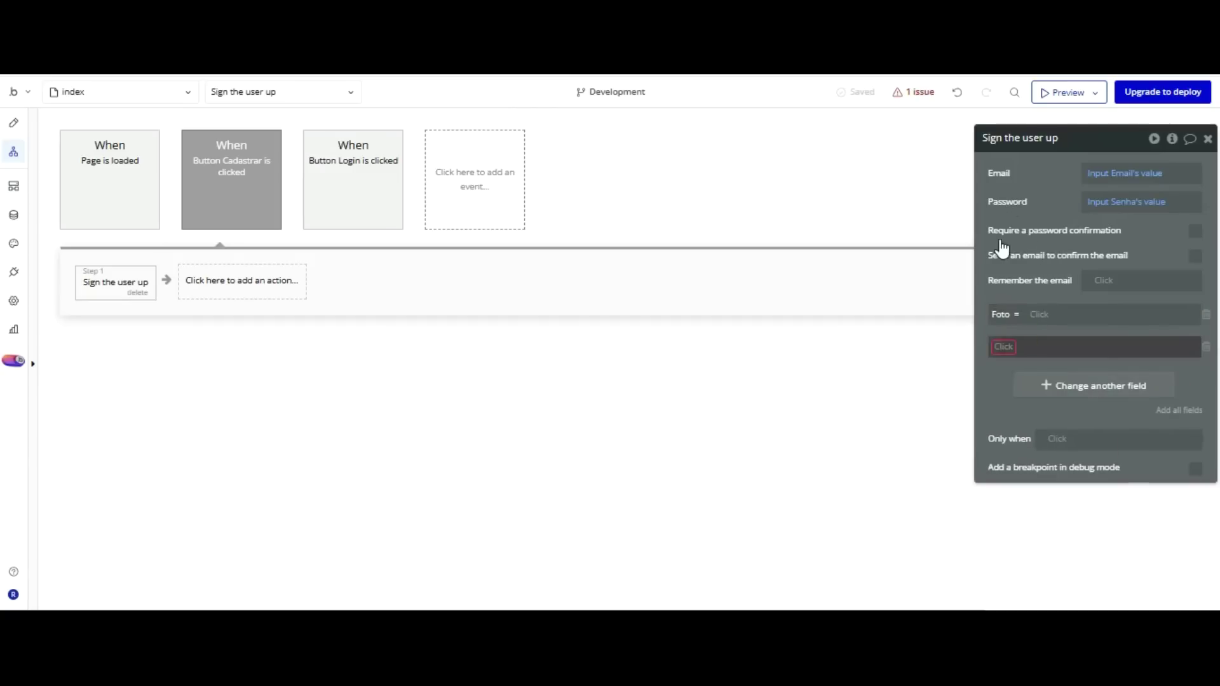
left_click(1004, 347)
left_click(1024, 384)
left_click(1080, 384)
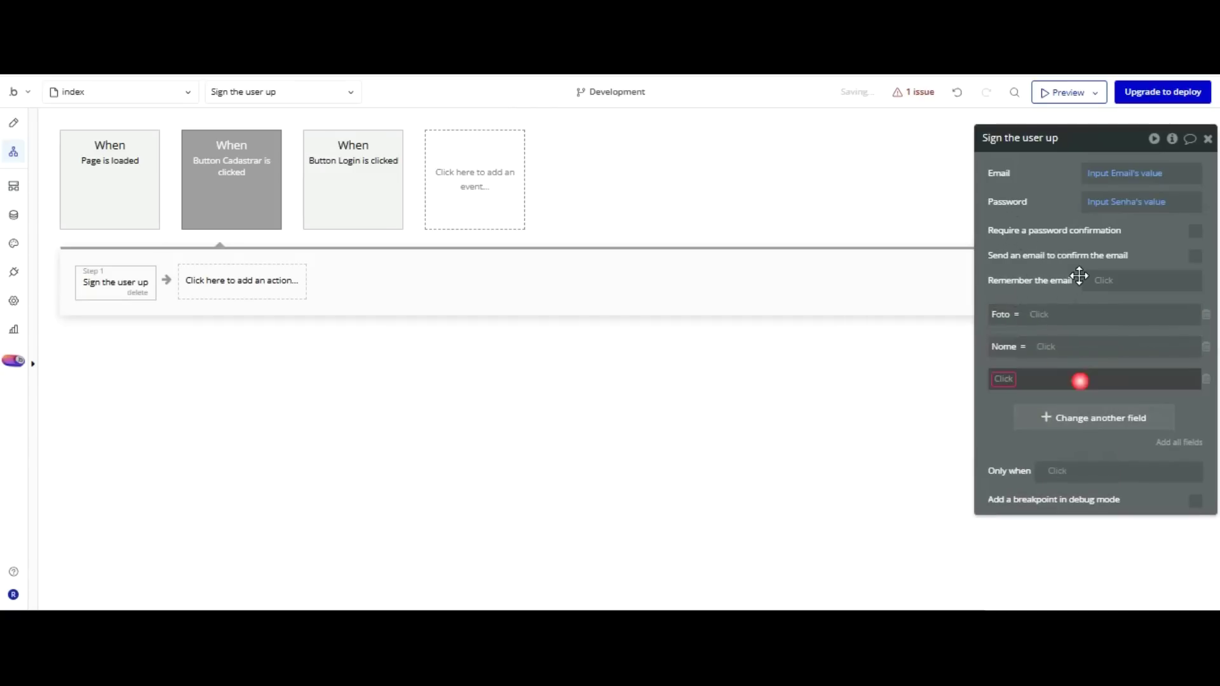
left_click(1007, 380)
left_click(1019, 458)
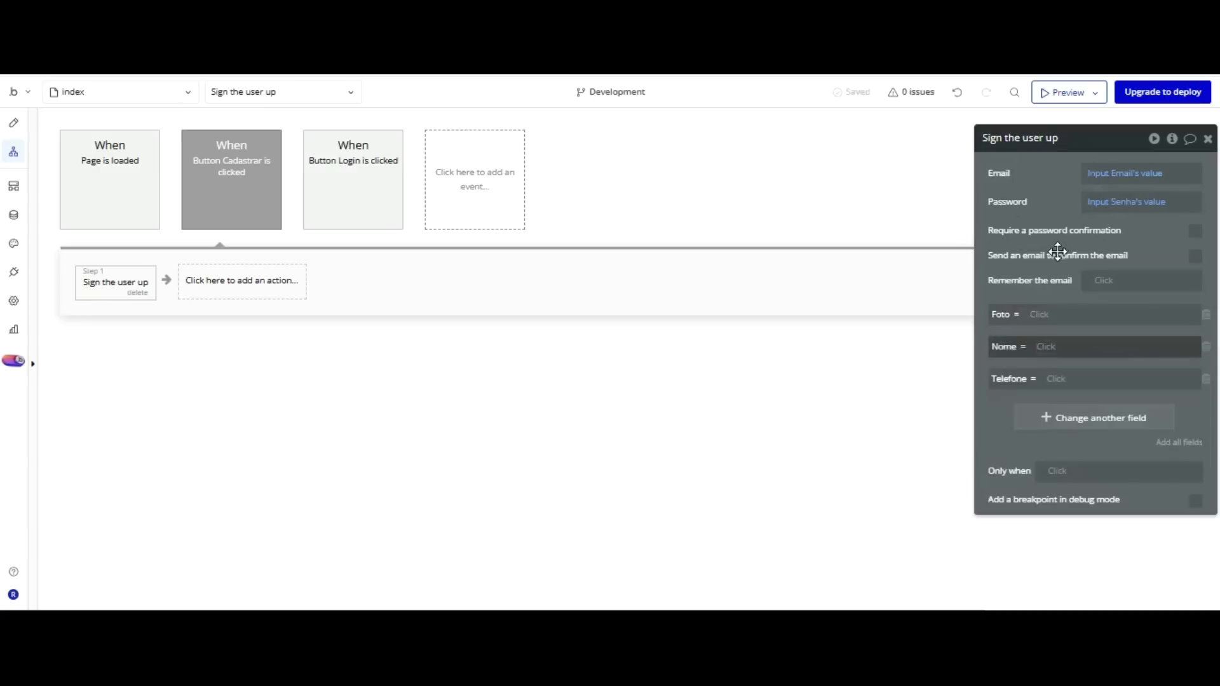
Map Foto to the photo uploader's value and Nome to Input Nome's value.
left_click(1042, 314)
scroll(1105, 310, "down", 3)
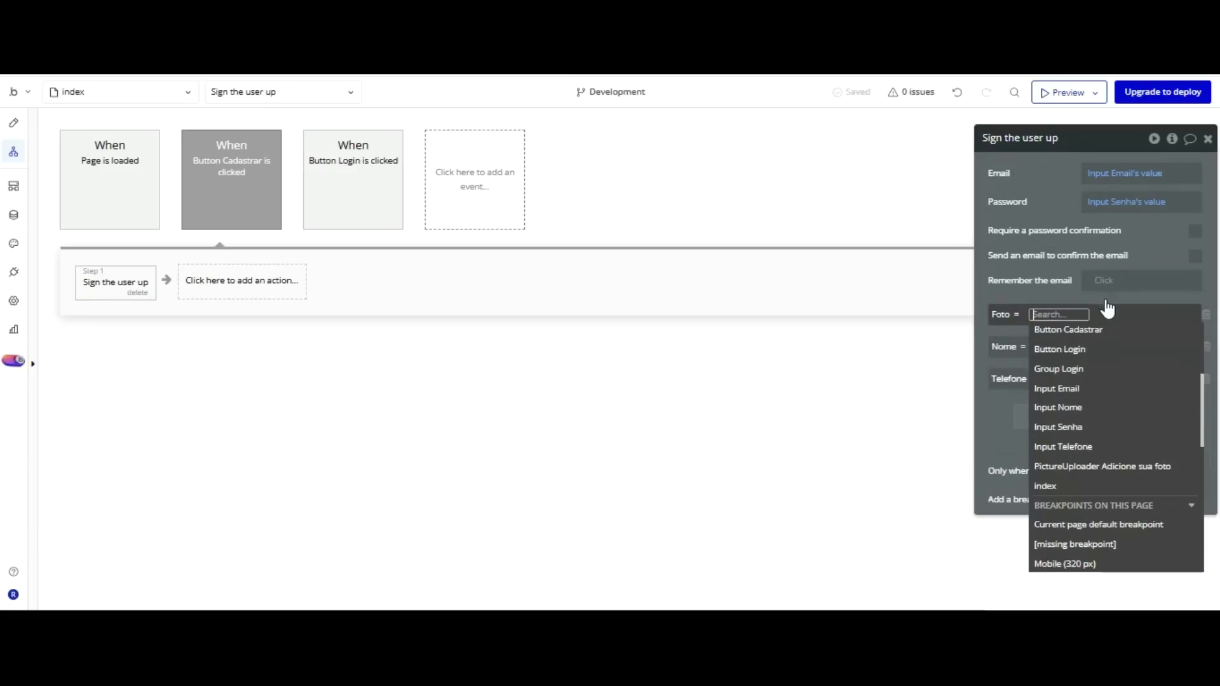
left_click(1096, 469)
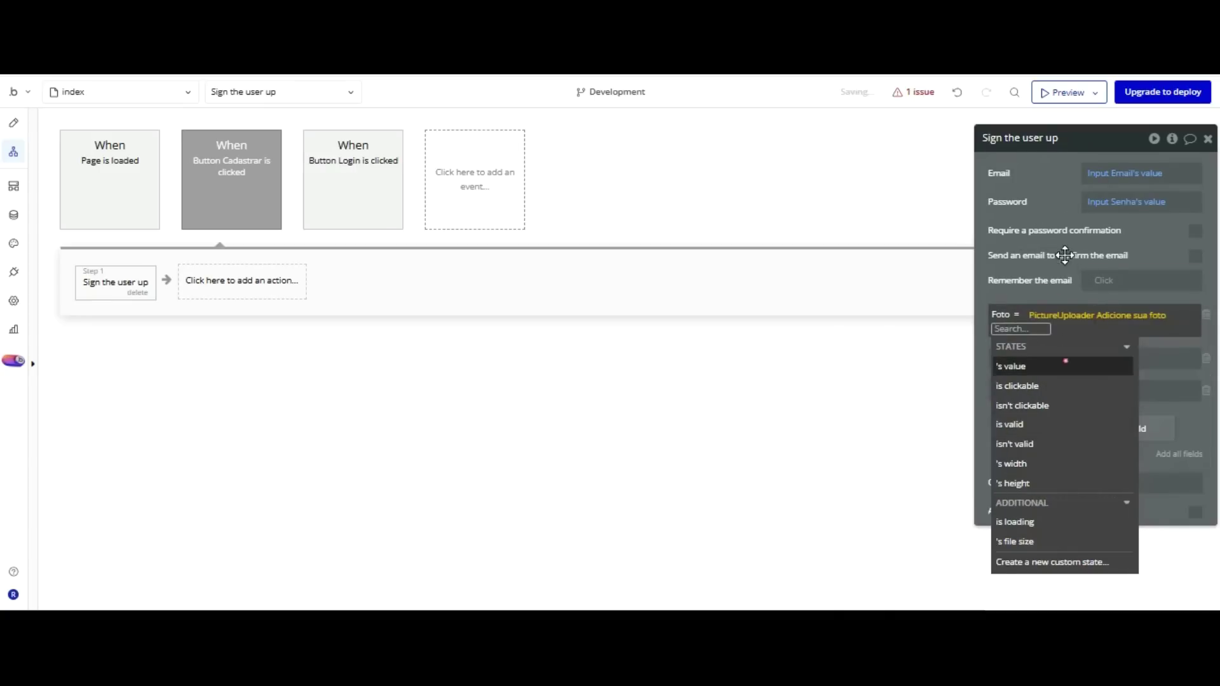
left_click(1065, 364)
left_click(1051, 286)
left_click(1045, 346)
scroll(1107, 429, "down", 3)
left_click(1081, 529)
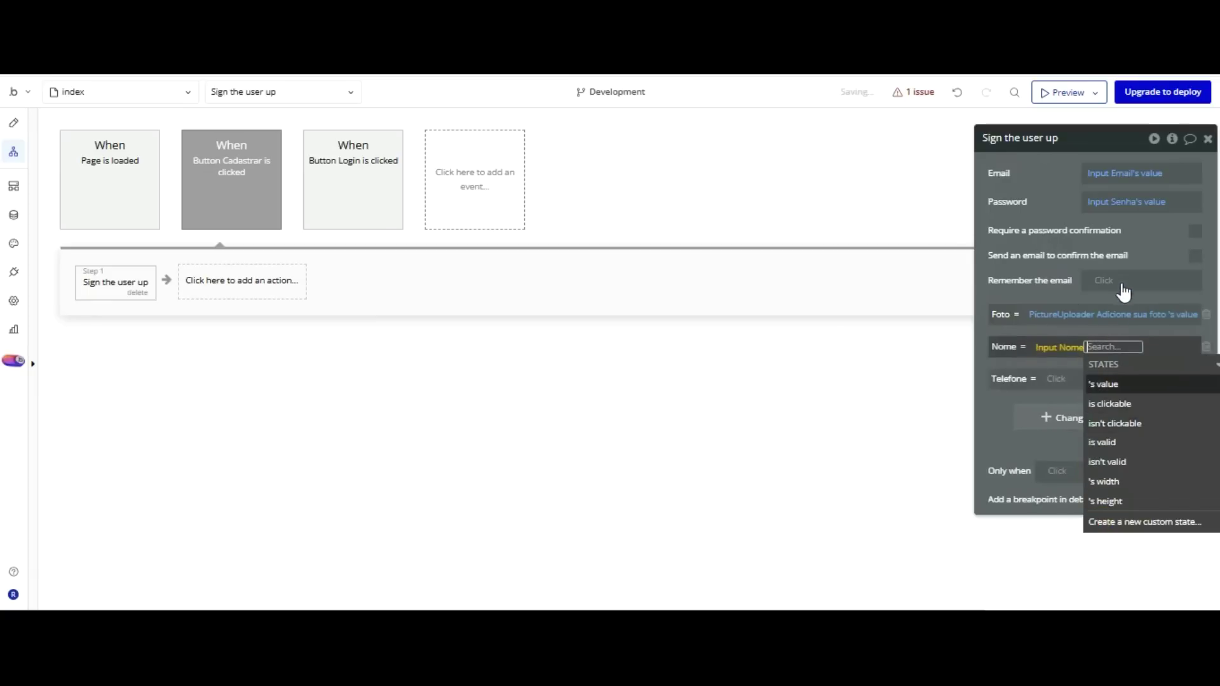
left_click(1100, 384)
left_click(1003, 418)
Map Telefone to Input Telefone's value.
left_click(1056, 379)
scroll(1106, 397, "down", 3)
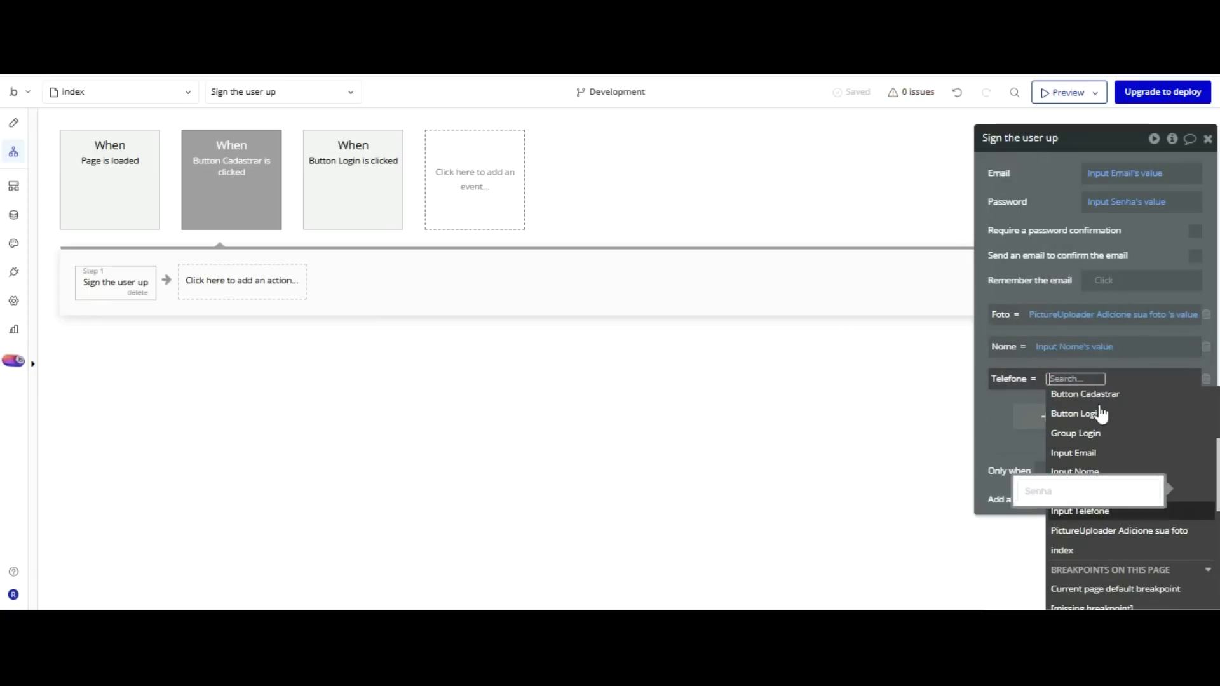
key("Down")
key("Return")
left_click(1123, 416)
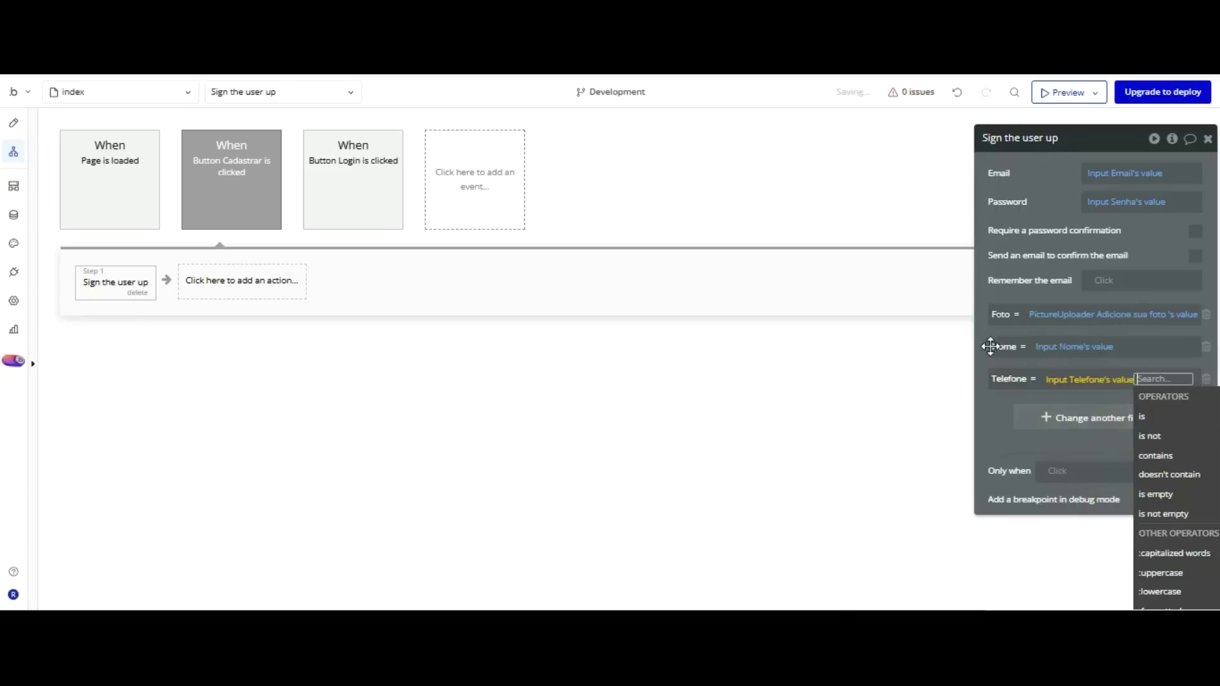
left_click(987, 347)
left_click(231, 270)
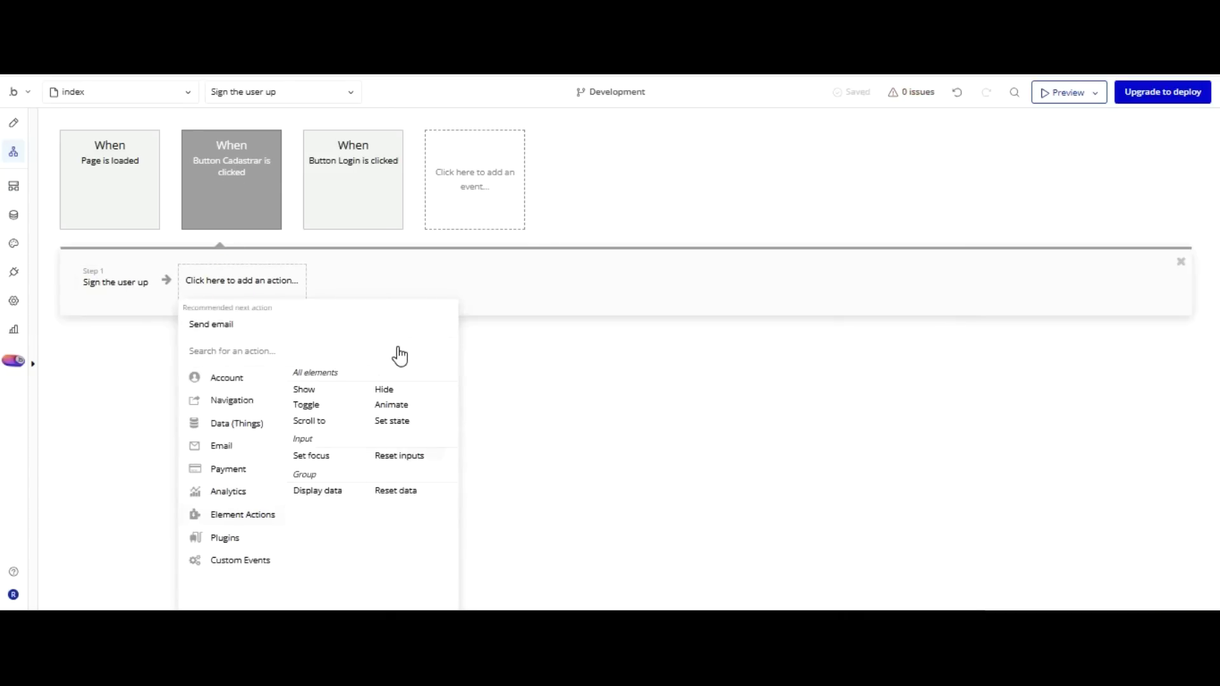
Add Reset relevant inputs and Go to page mensageiros steps after the sign-up action.
left_click(399, 420)
left_click(371, 277)
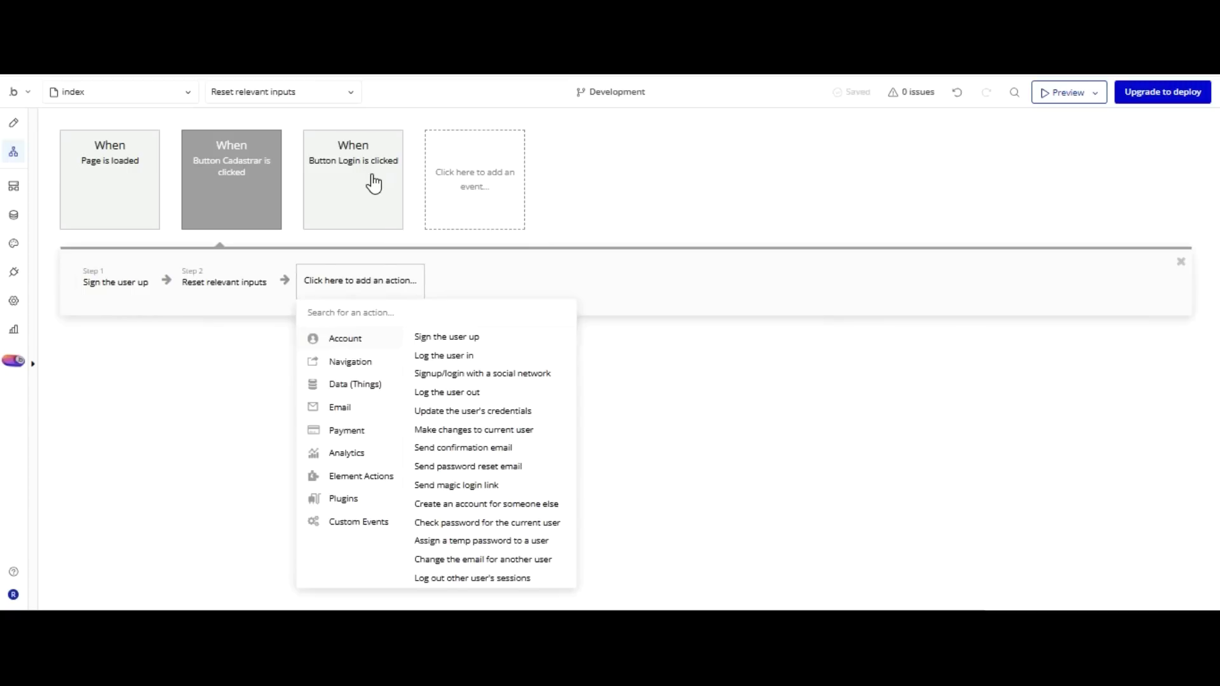
left_click(360, 362)
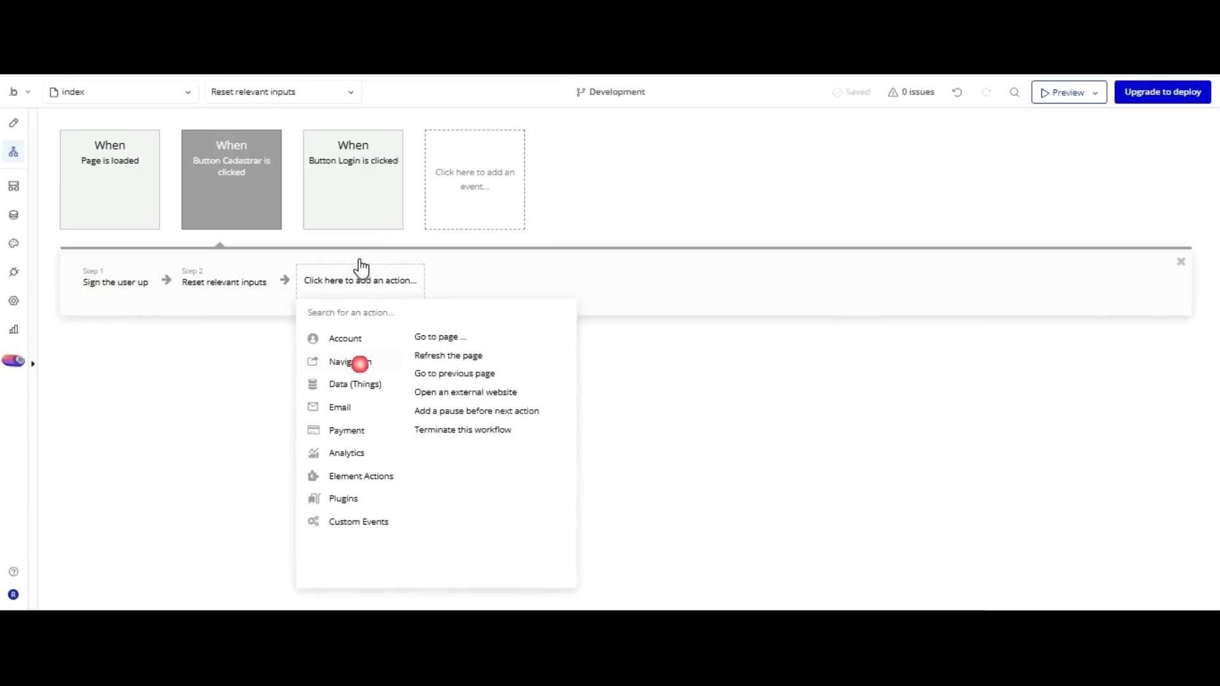
left_click(440, 336)
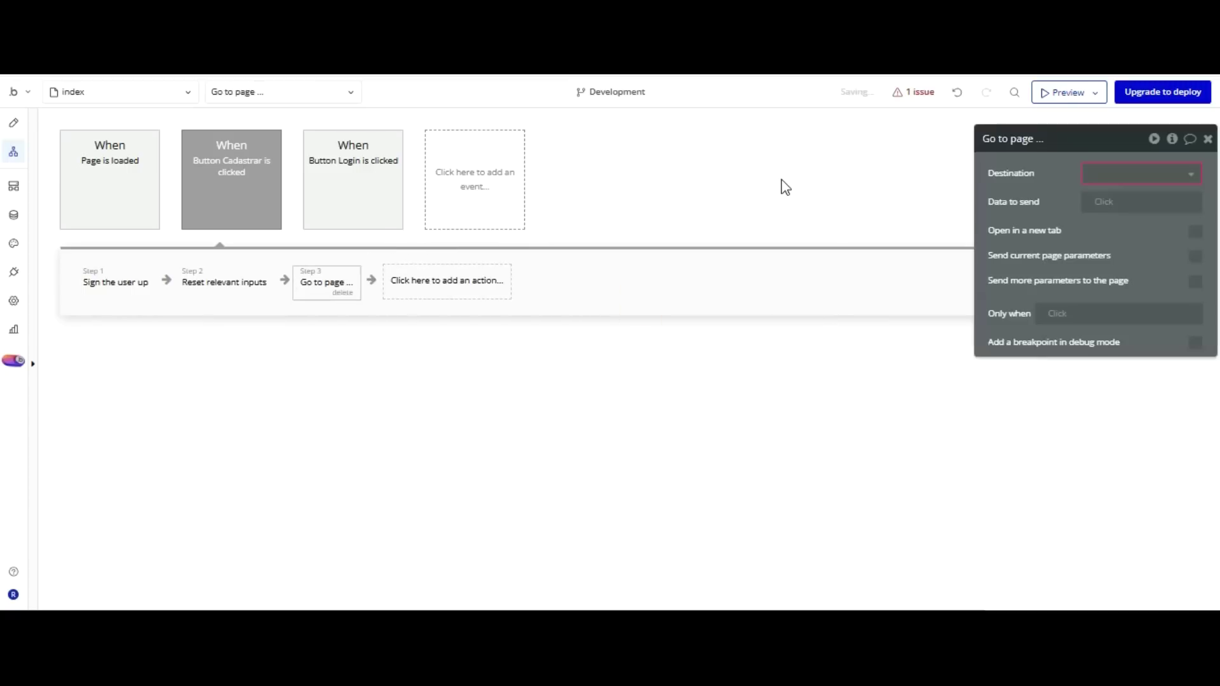
left_click(1112, 170)
left_click(1113, 218)
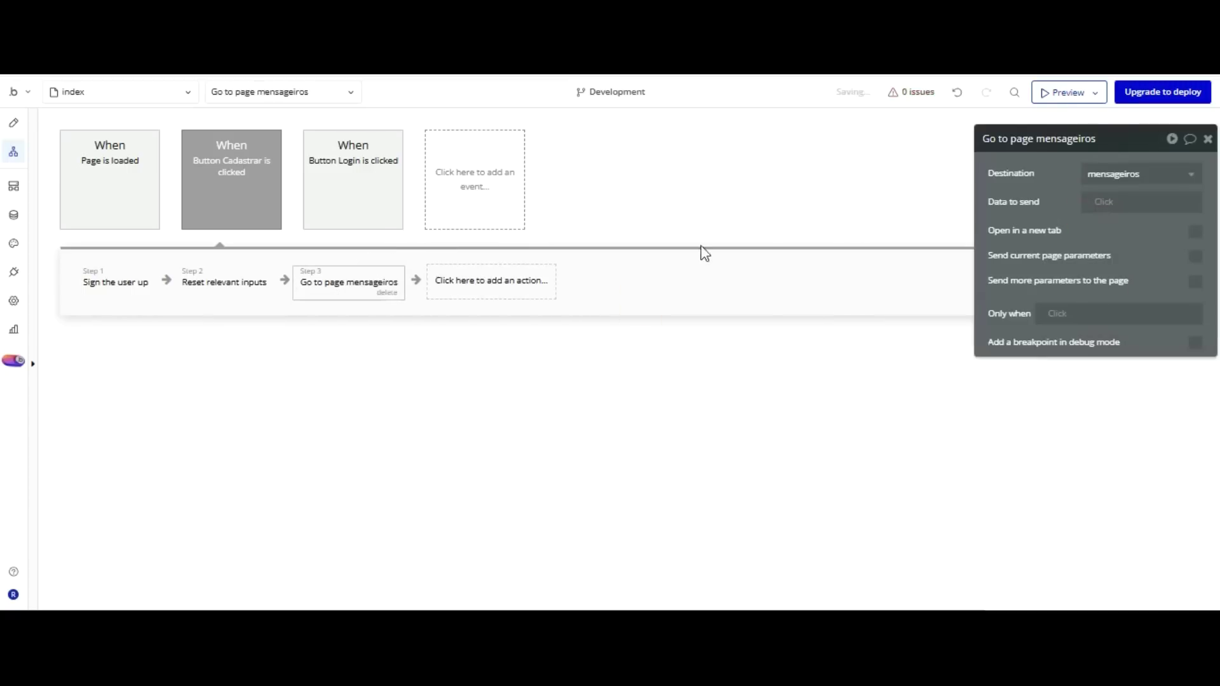
left_click(307, 169)
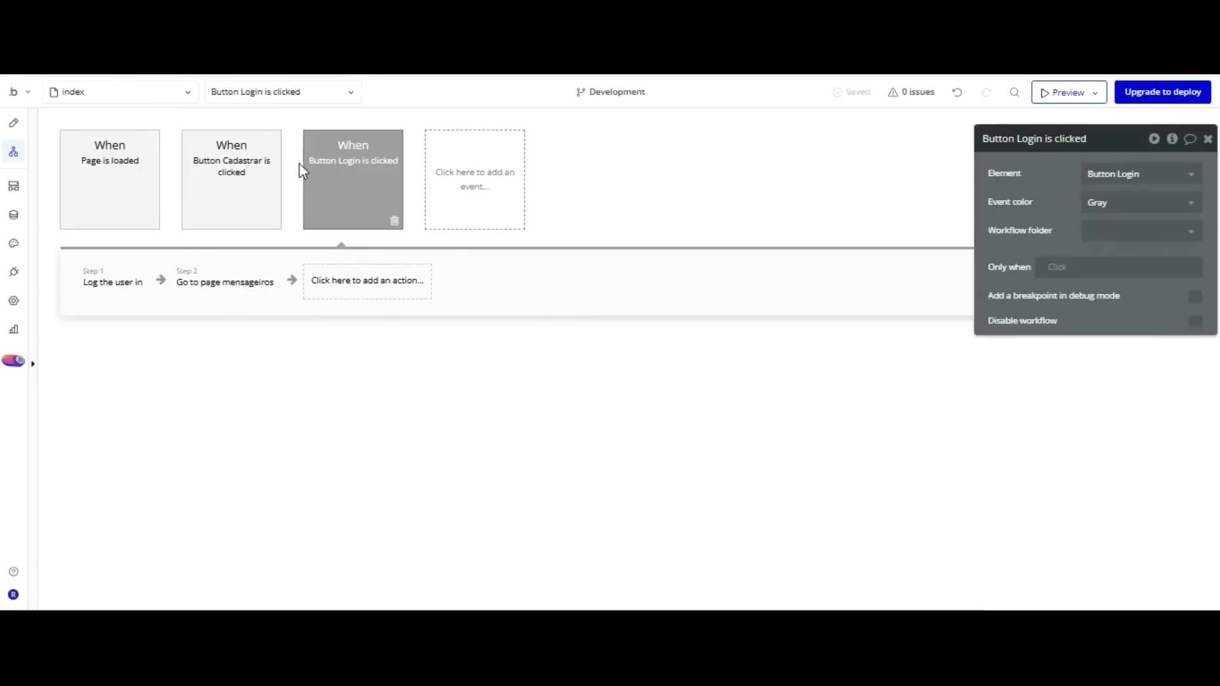
Add Reset relevant inputs to the login workflow as step 2, right after Log the user in.
left_click(337, 280)
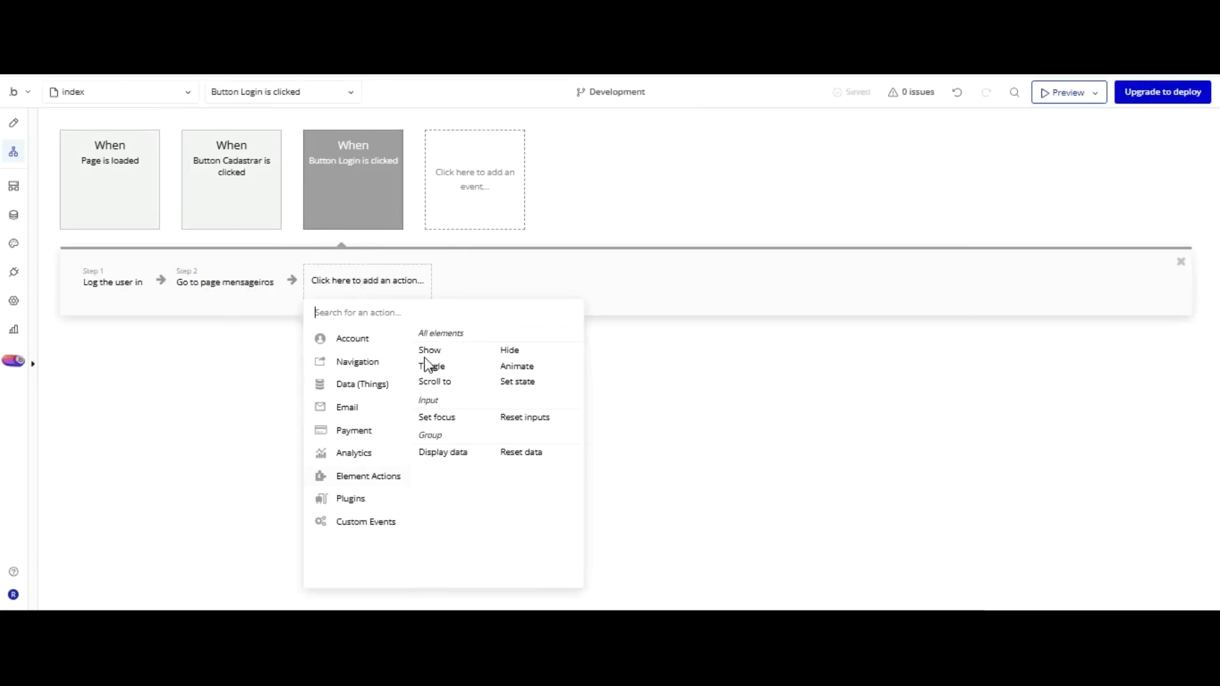
left_click(525, 417)
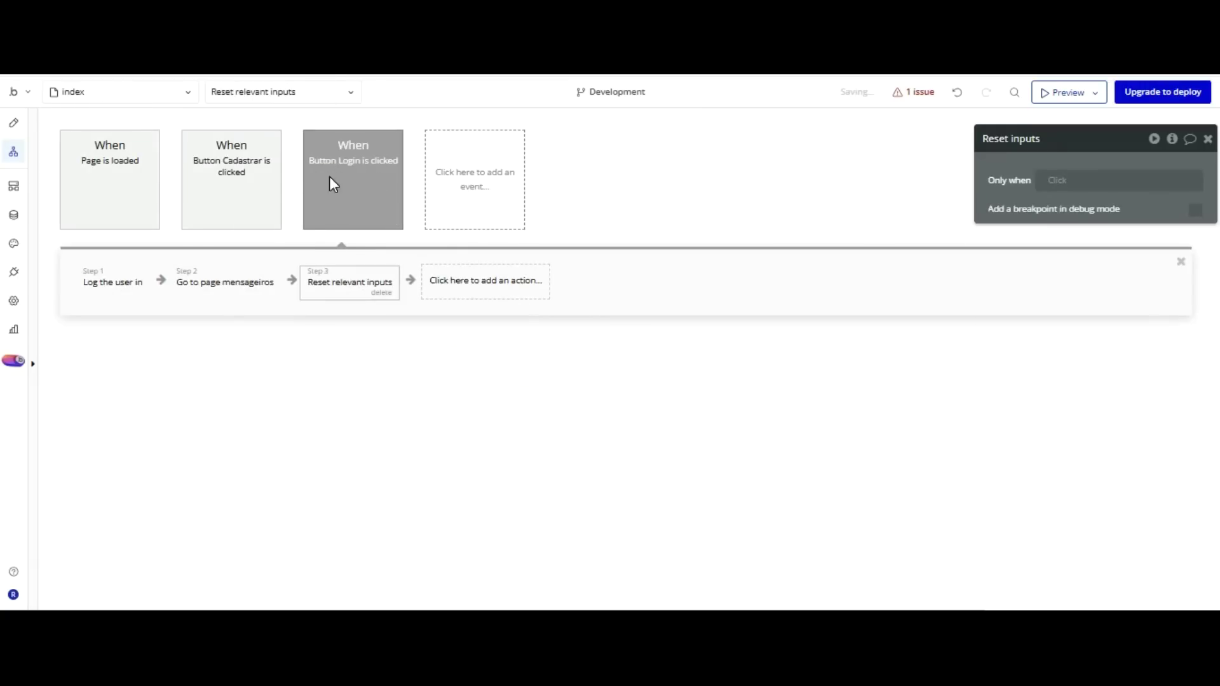
left_click_drag(337, 281, 232, 278)
left_click_drag(230, 179, 232, 181)
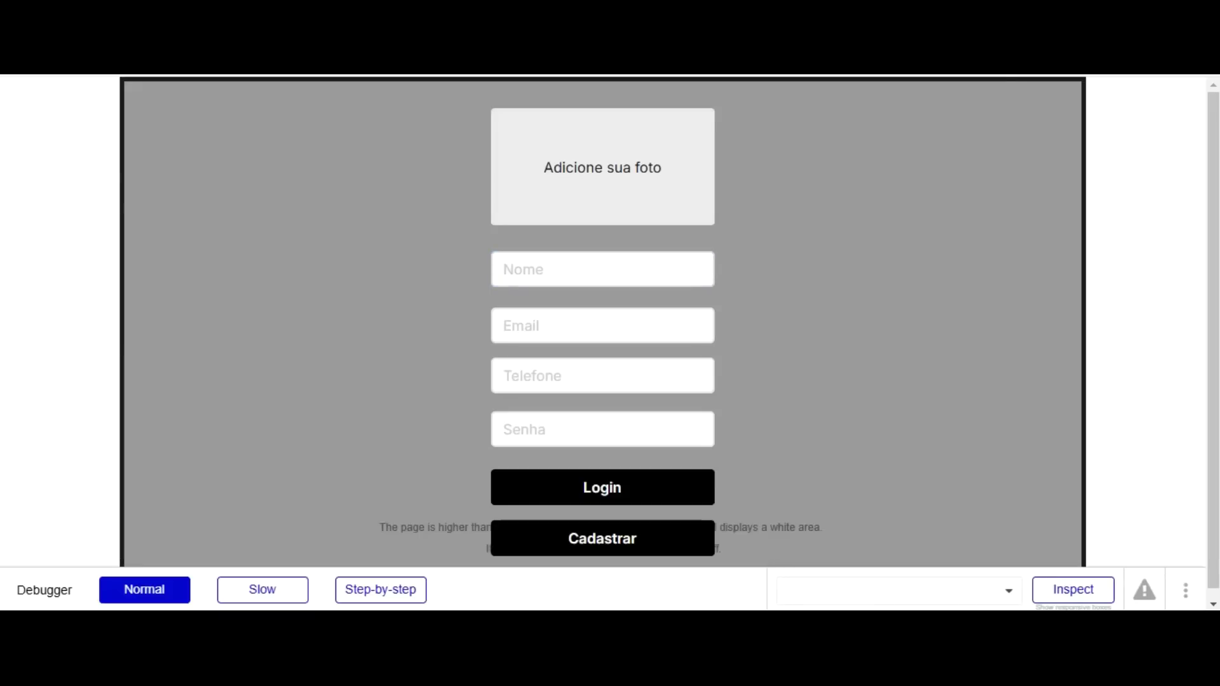
Reload the preview with debug_mode set to false.
type("false")
key("Return")
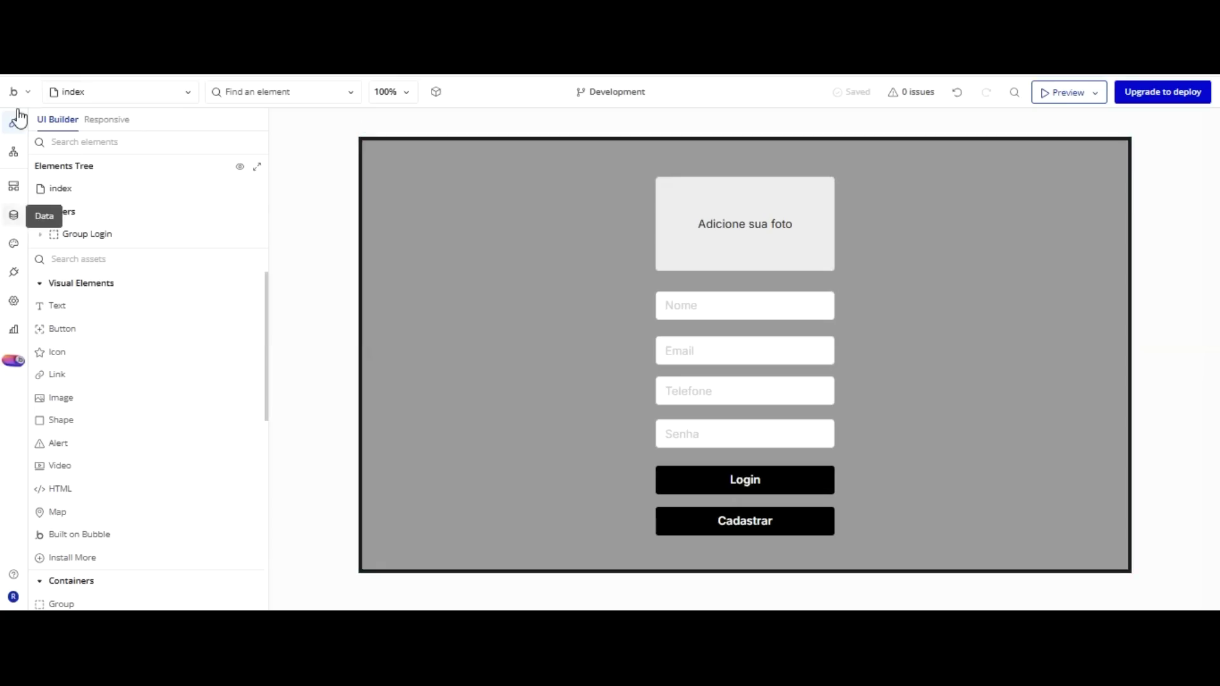
Check the stored user records in App data, then go back to Design.
left_click(14, 214)
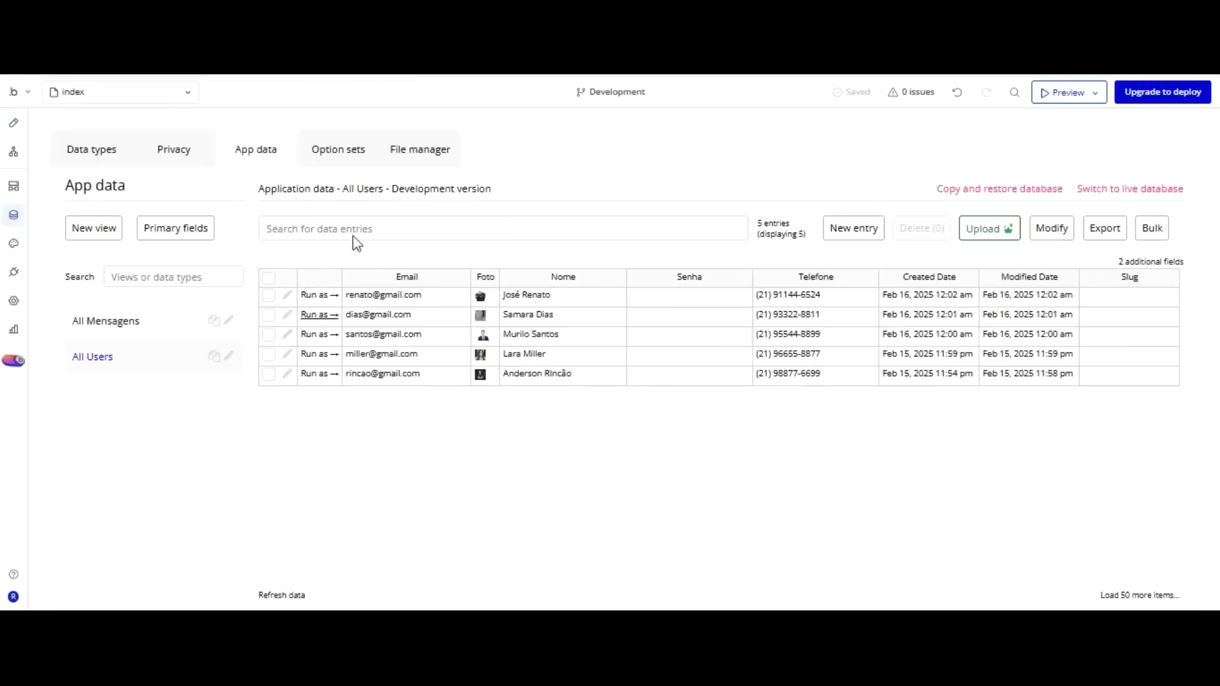
left_click(14, 123)
Switch to the mensageiros page and set its height to 610 px.
left_click(181, 92)
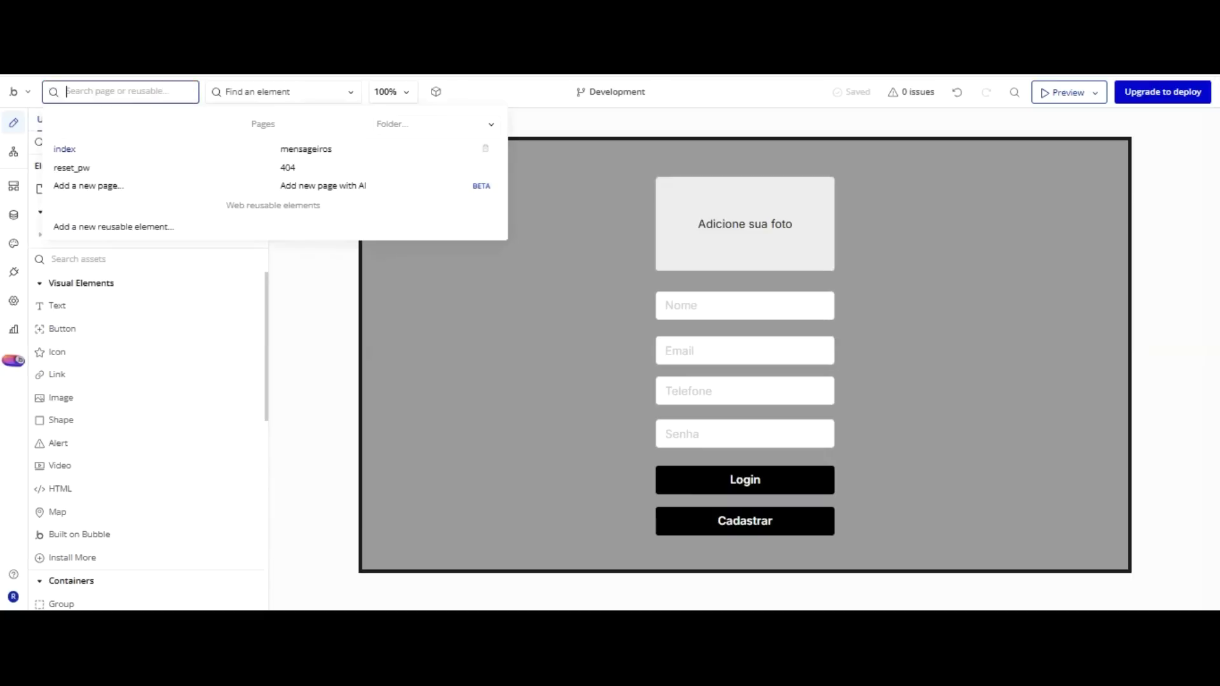
left_click(299, 151)
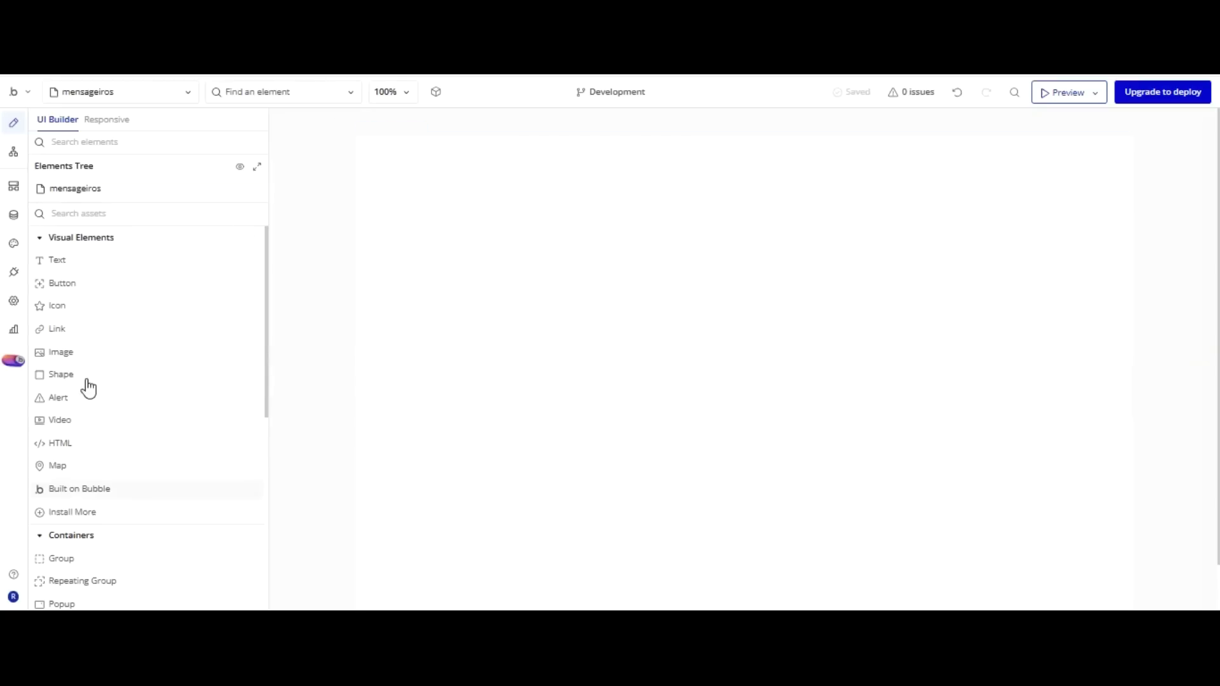
double_click(498, 237)
left_click(1016, 193)
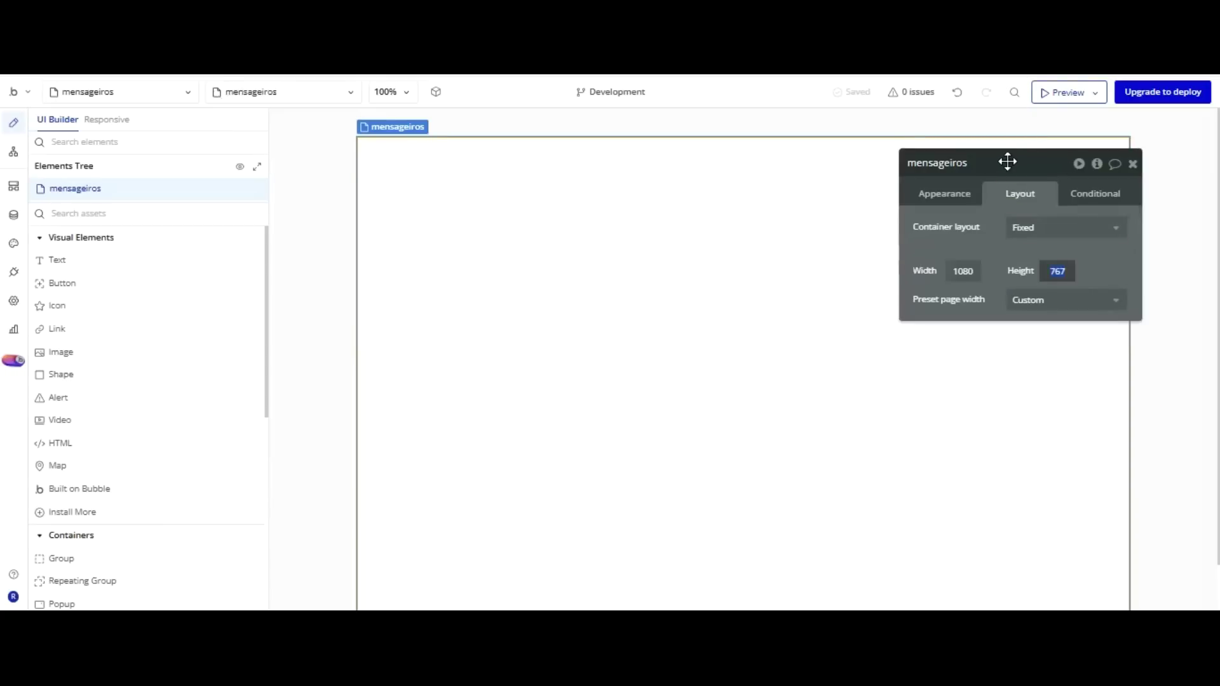
type("610")
key("Return")
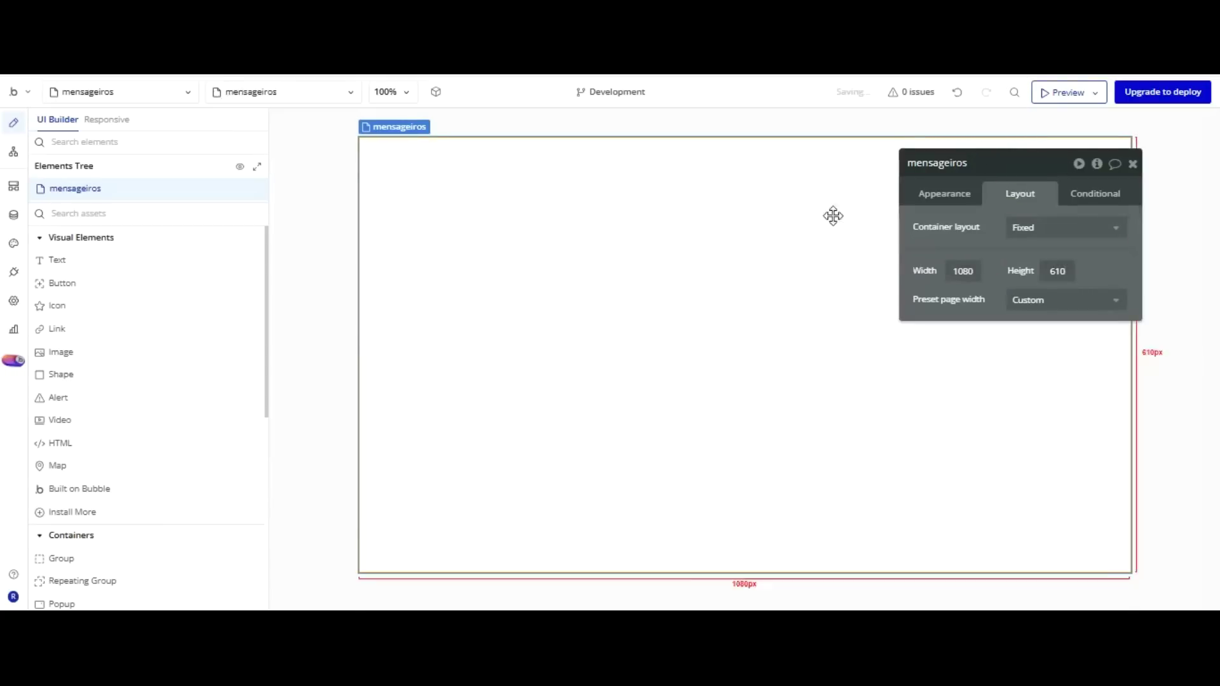
left_click(61, 558)
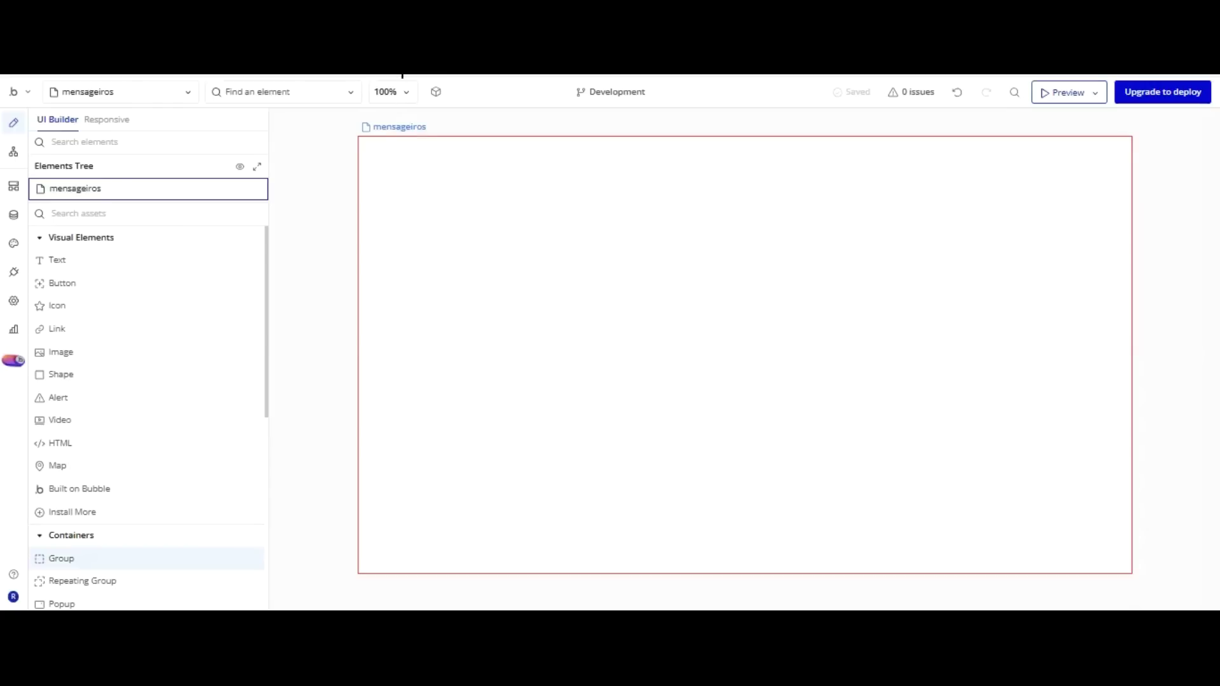
Draw a group filling the whole page from the top-left corner and name it Group Chat.
left_click(403, 173)
left_click_drag(451, 125, 389, 85)
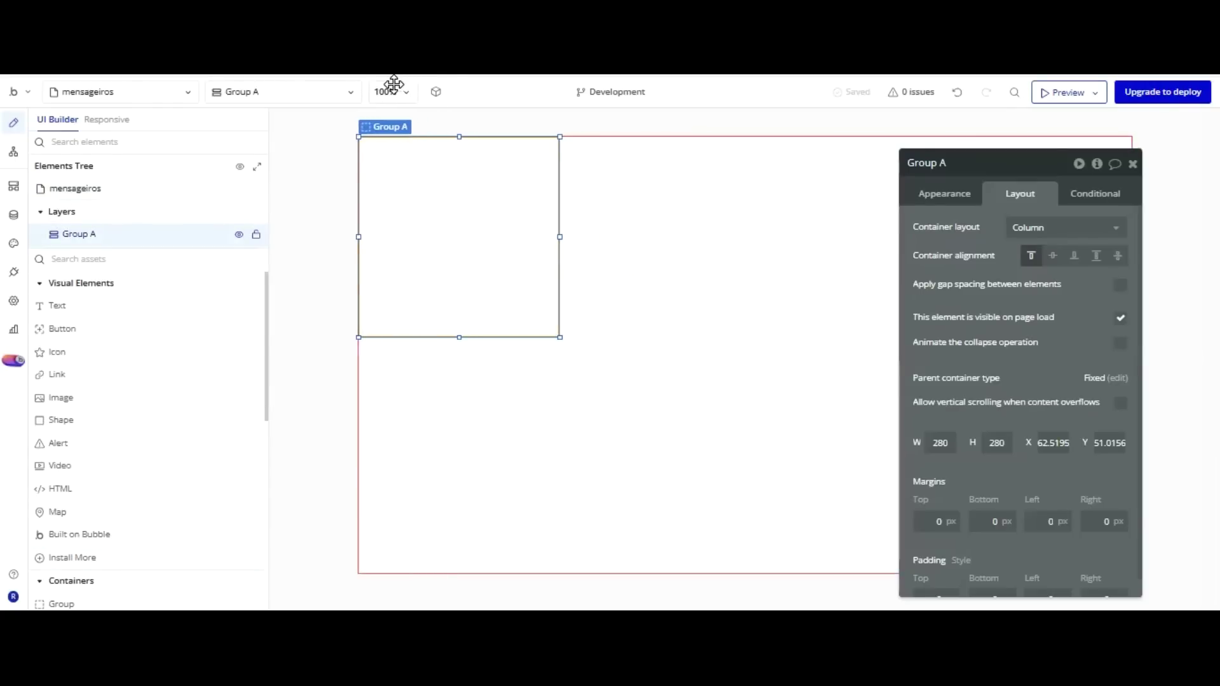
left_click_drag(556, 232, 1158, 535)
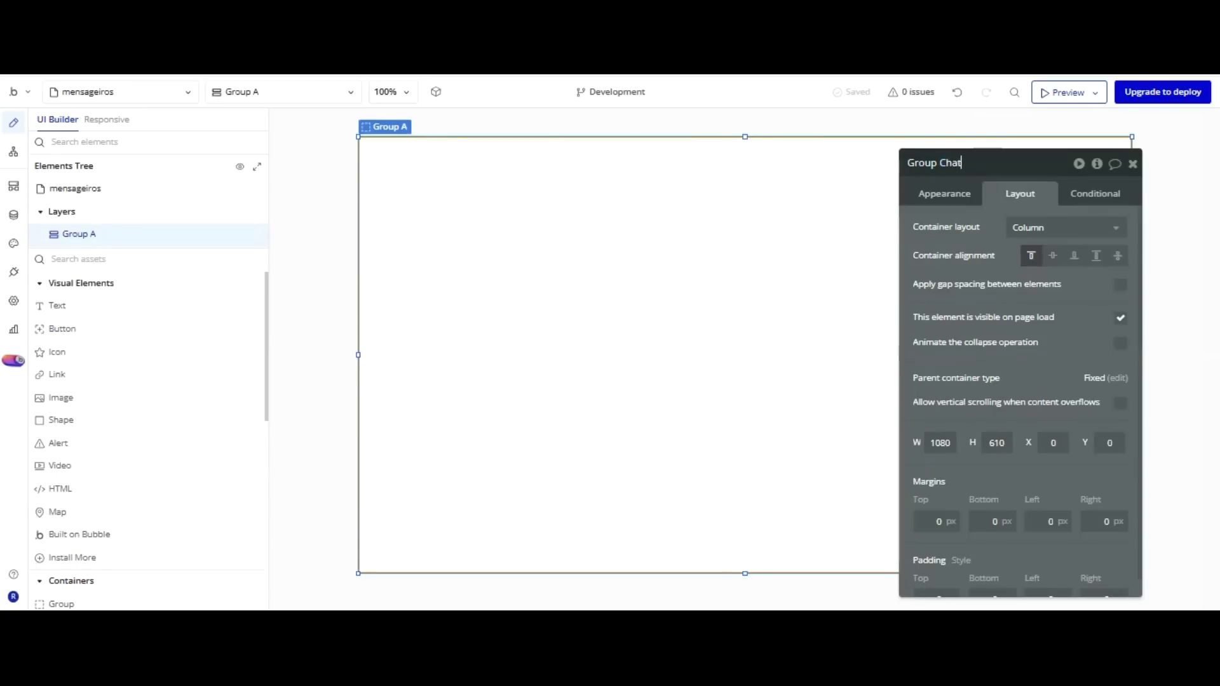
key("Return")
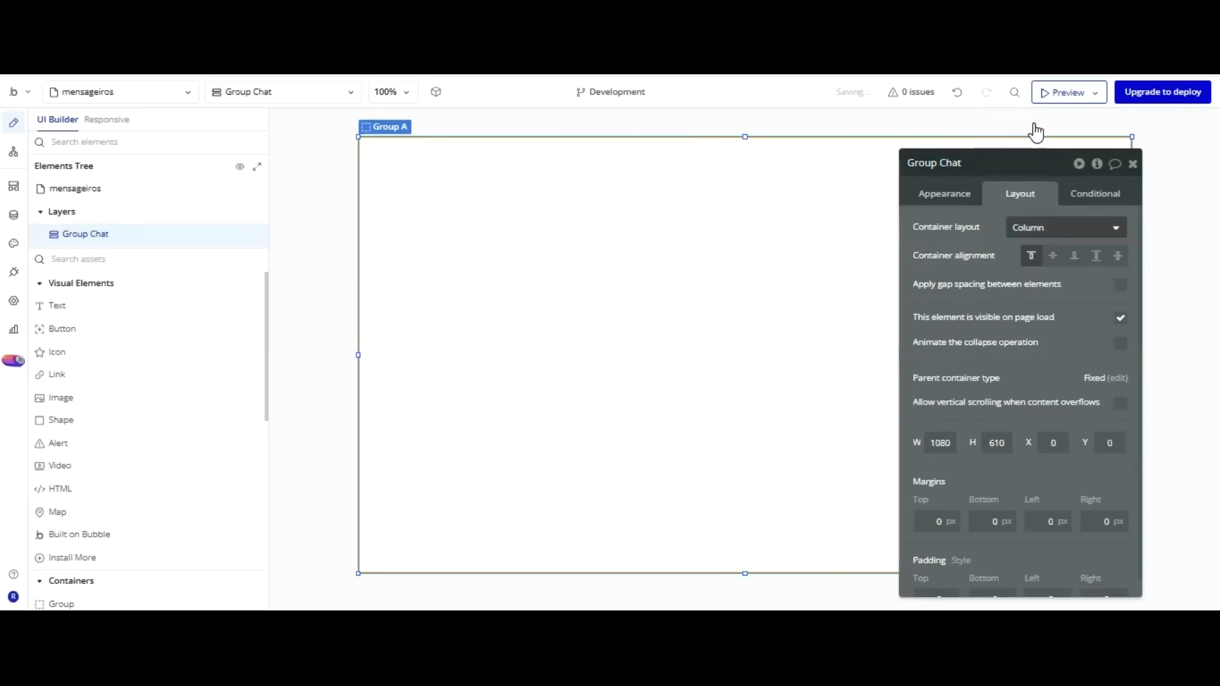
left_click_drag(988, 142, 1124, 141)
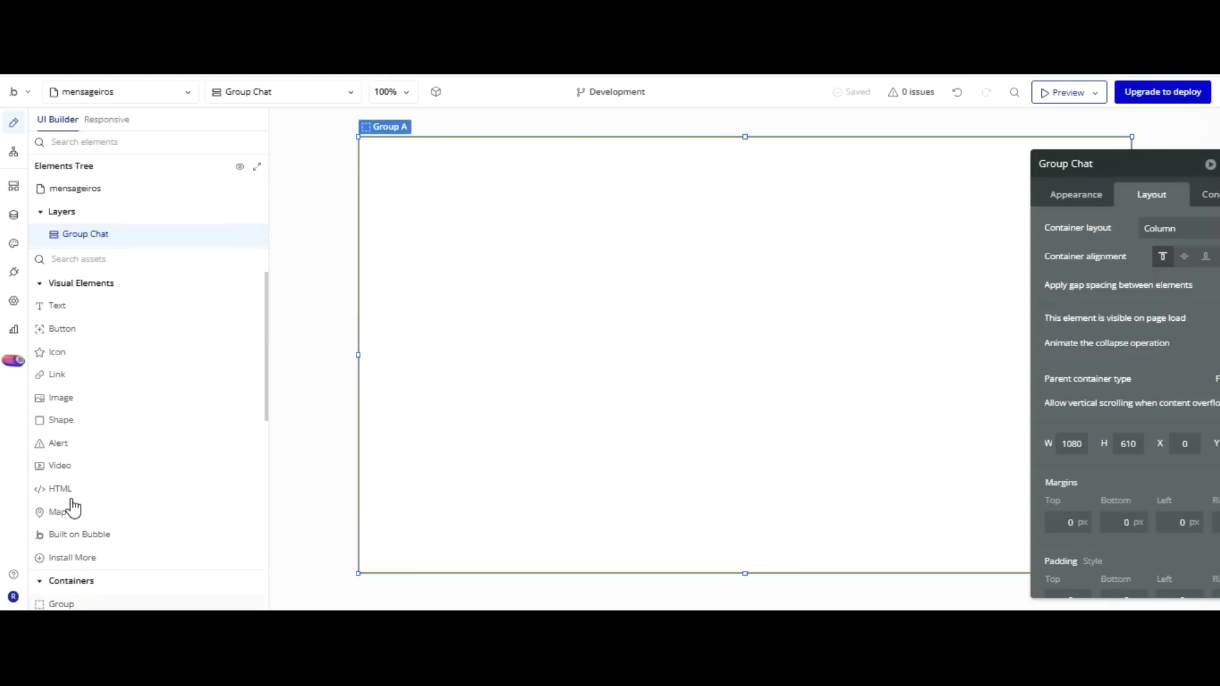
left_click(61, 604)
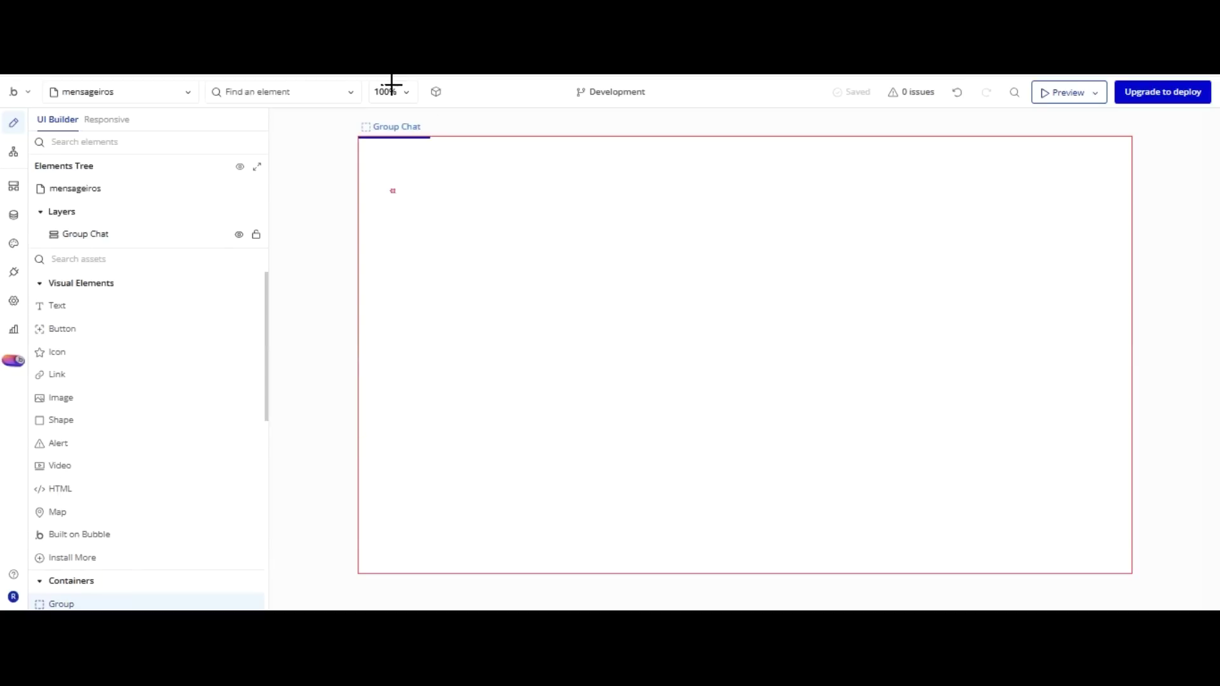
Draw a Group Header inside Group Chat with a 100 px minimum height.
left_click_drag(391, 84, 394, 94)
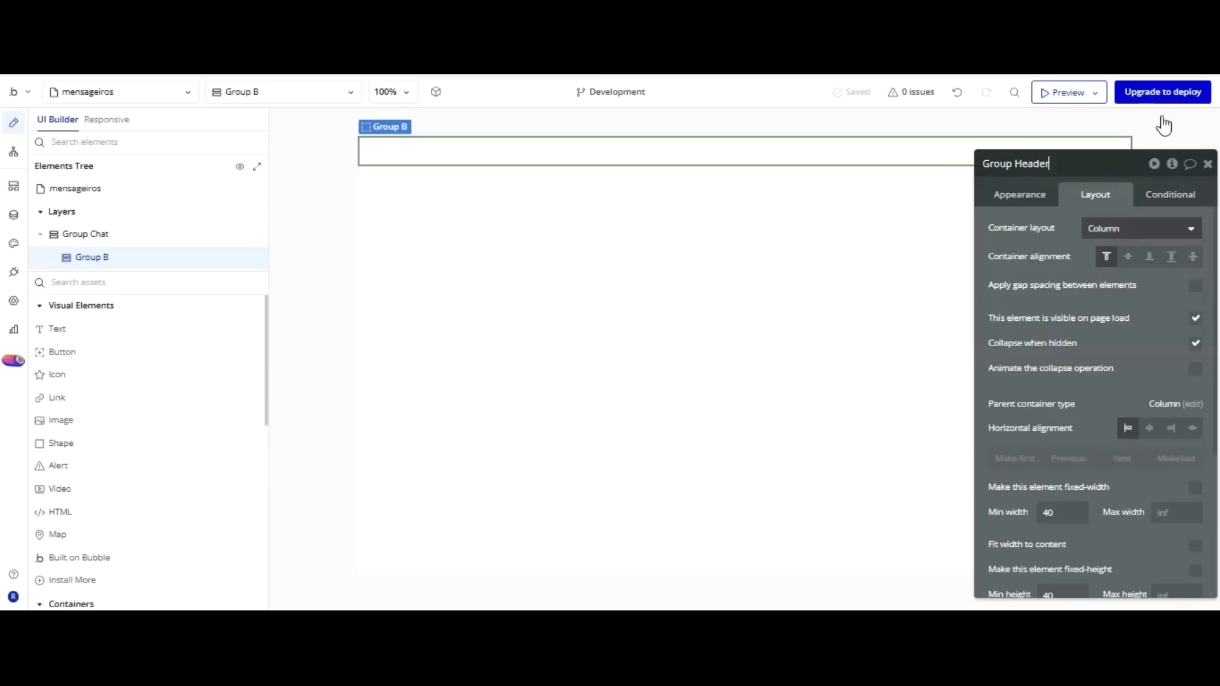
key("Tab")
left_click(1026, 194)
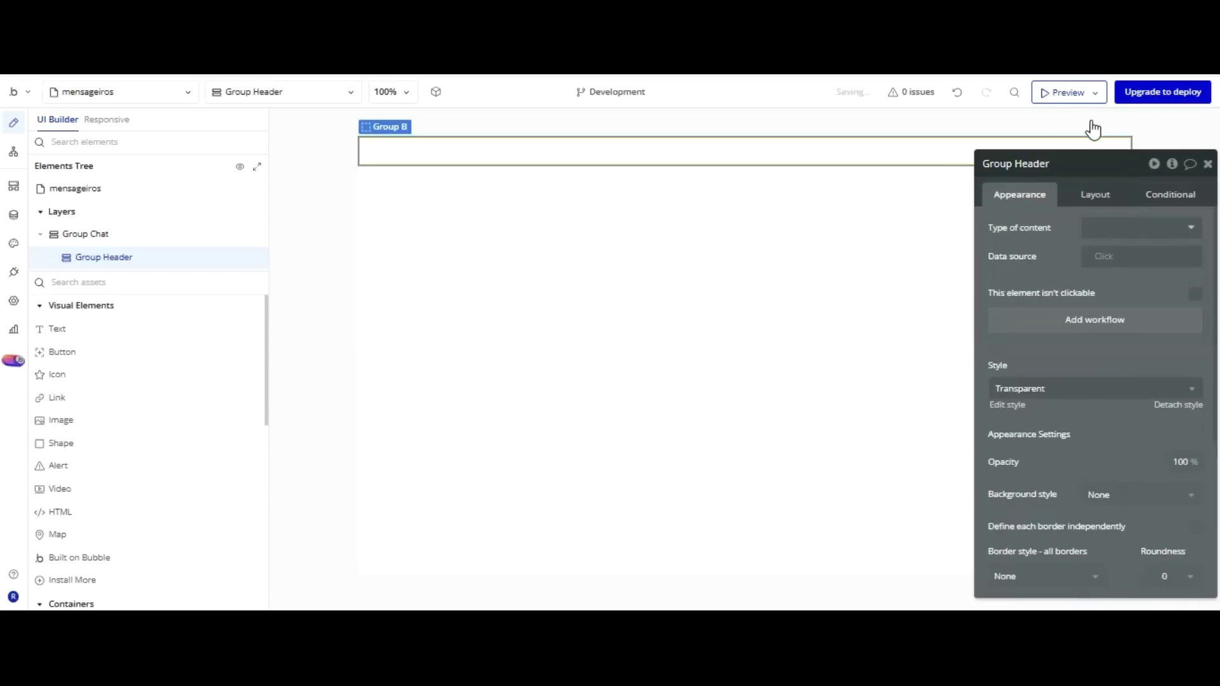
left_click(1095, 193)
left_click_drag(1074, 368, 1017, 231)
double_click(1011, 480)
scroll(958, 378, "down", 3)
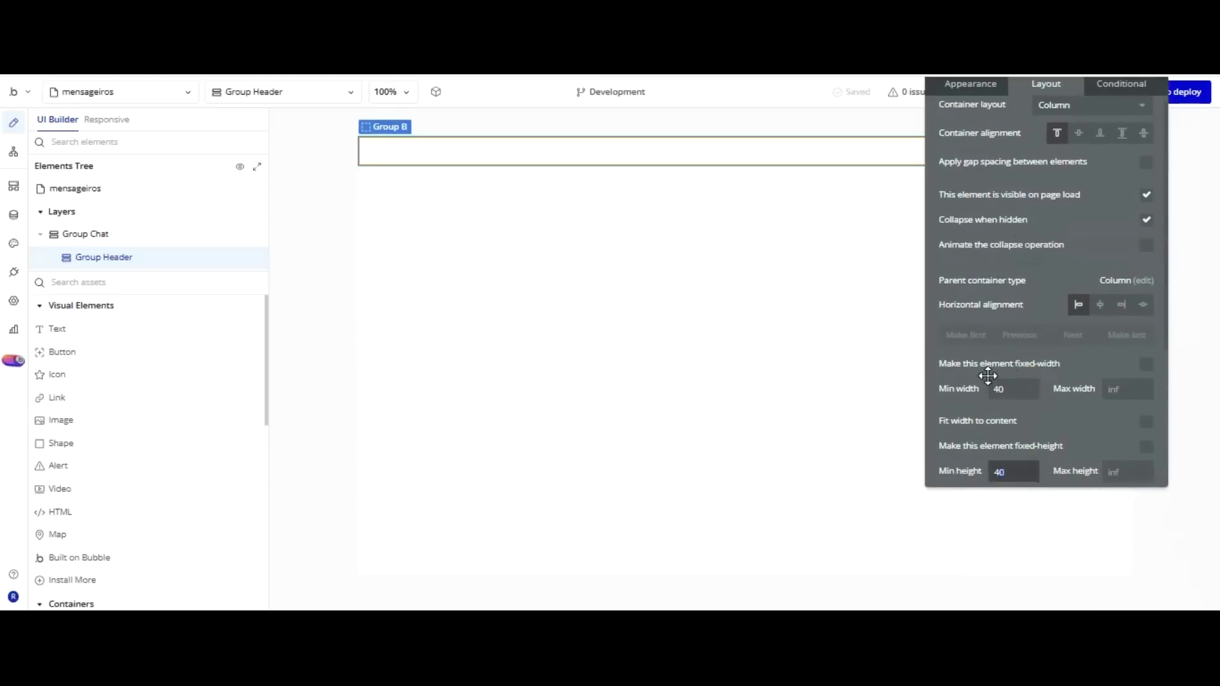
type("100")
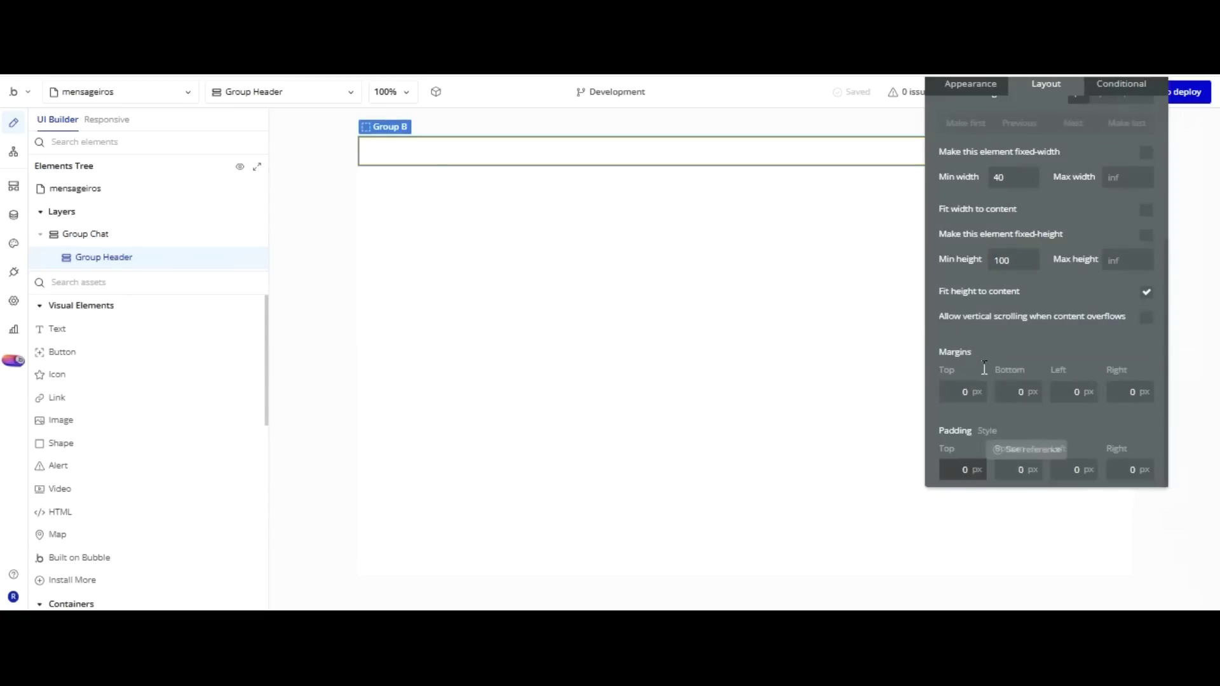
left_click_drag(1104, 176, 934, 365)
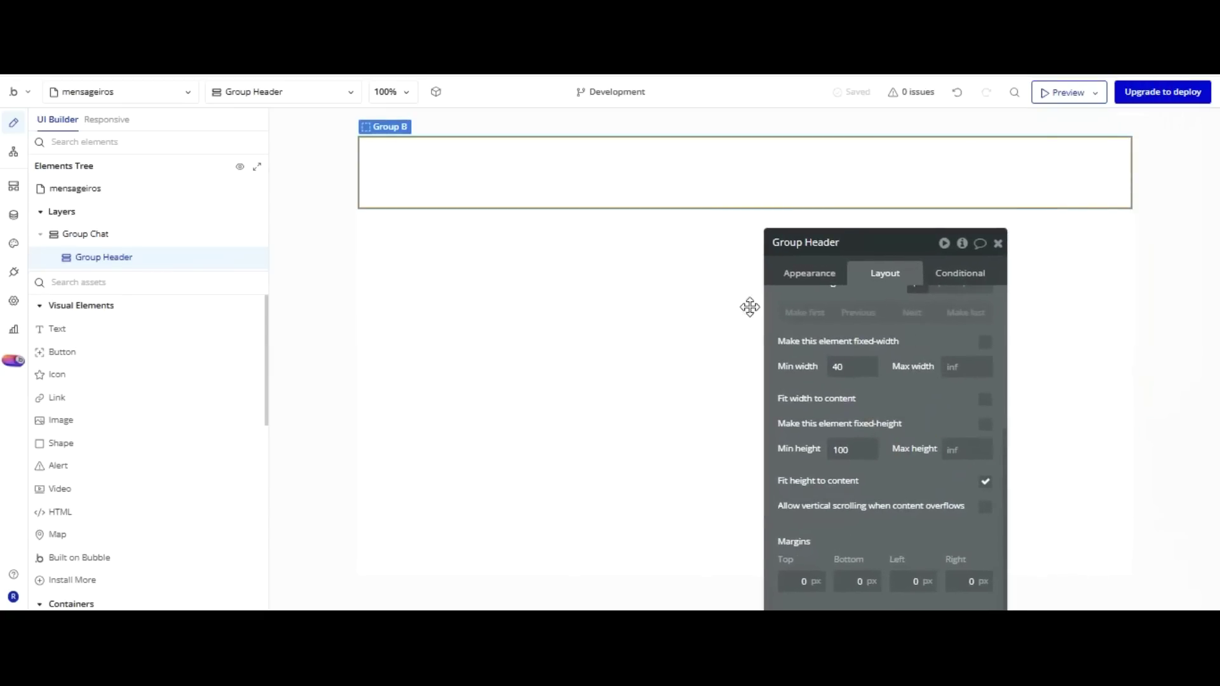
left_click(57, 328)
Add horizontally centred text to Group Header reading 'Rincão Informática Academy'.
left_click(487, 174)
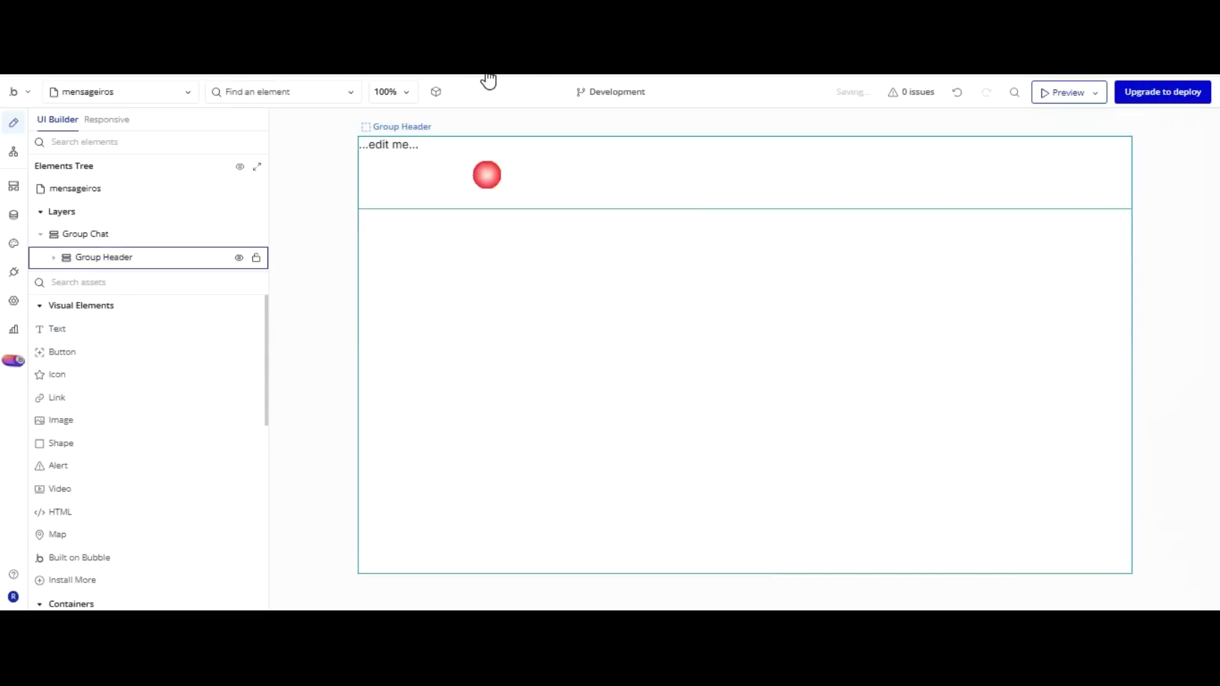
left_click(883, 274)
left_click(941, 384)
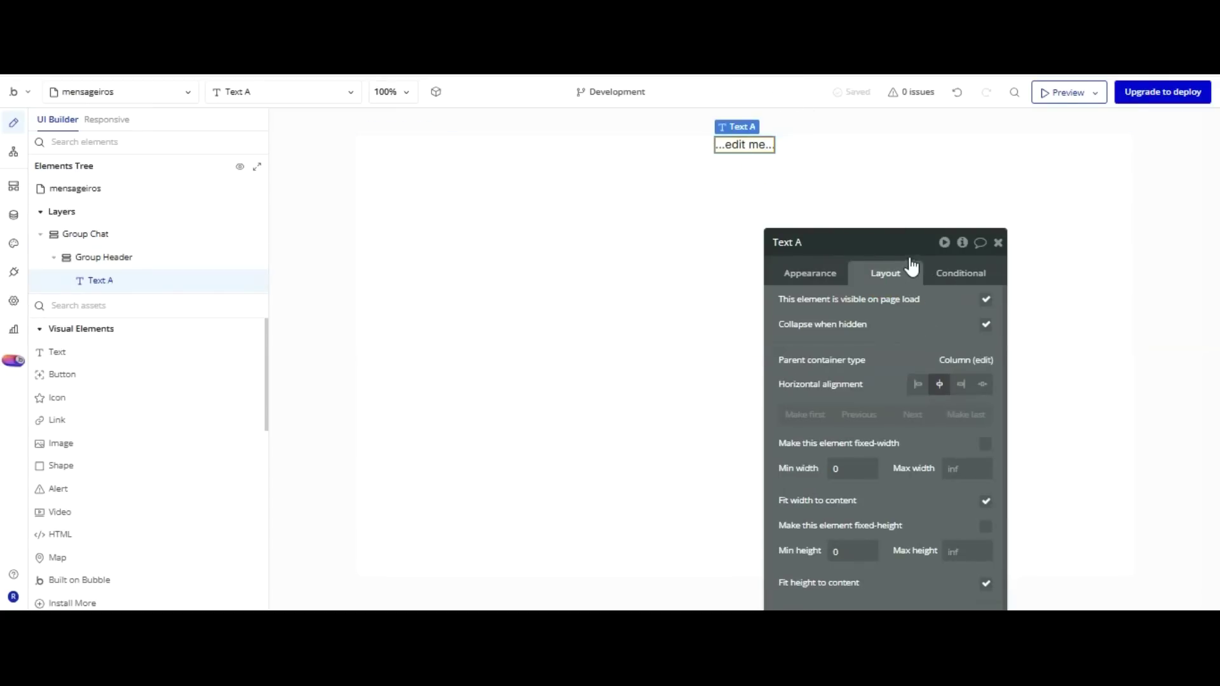
left_click(855, 153)
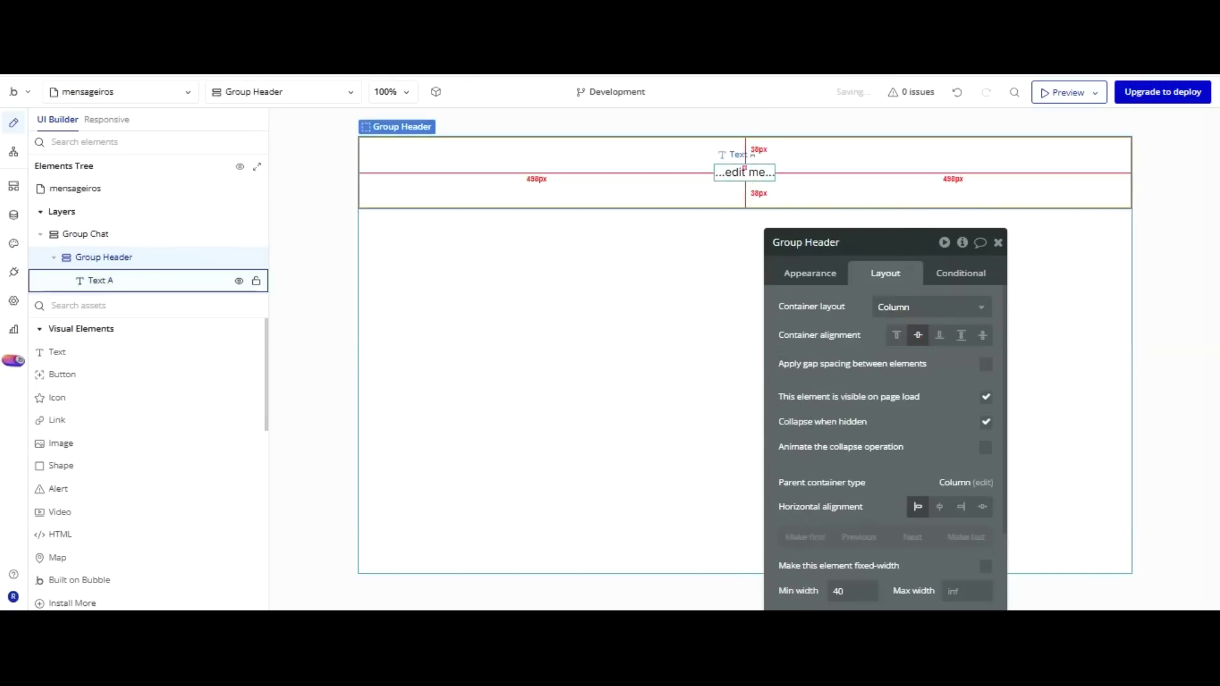
left_click(730, 168)
double_click(800, 166)
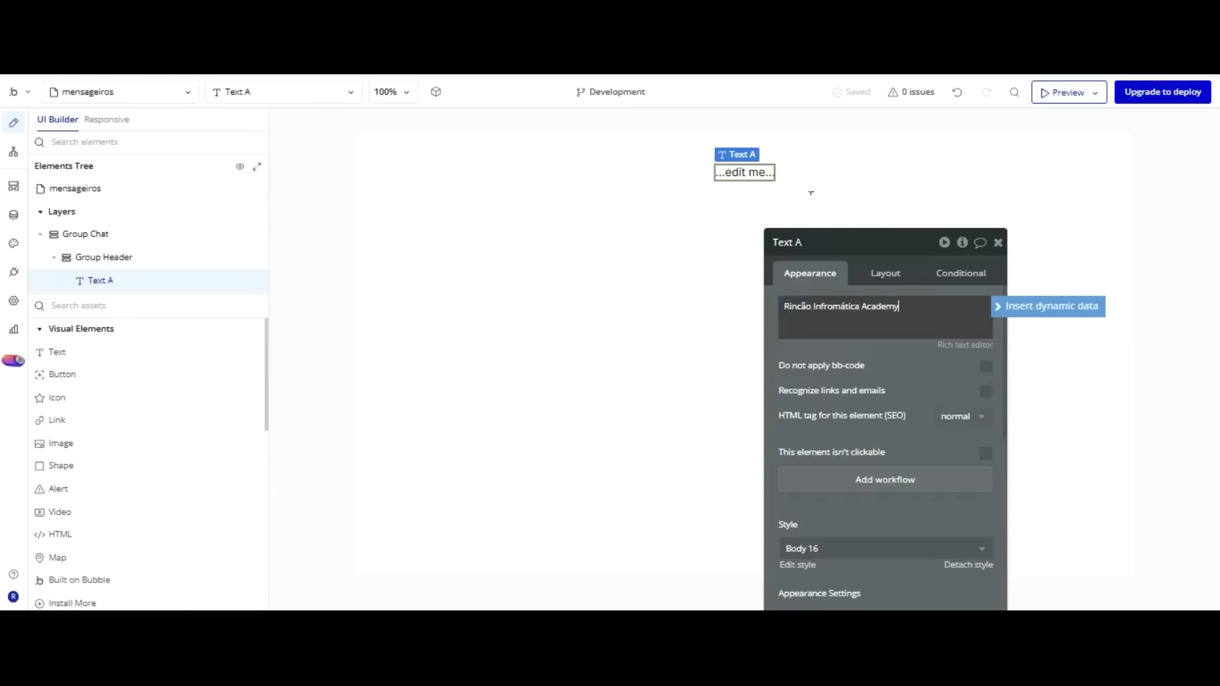
left_click(834, 308)
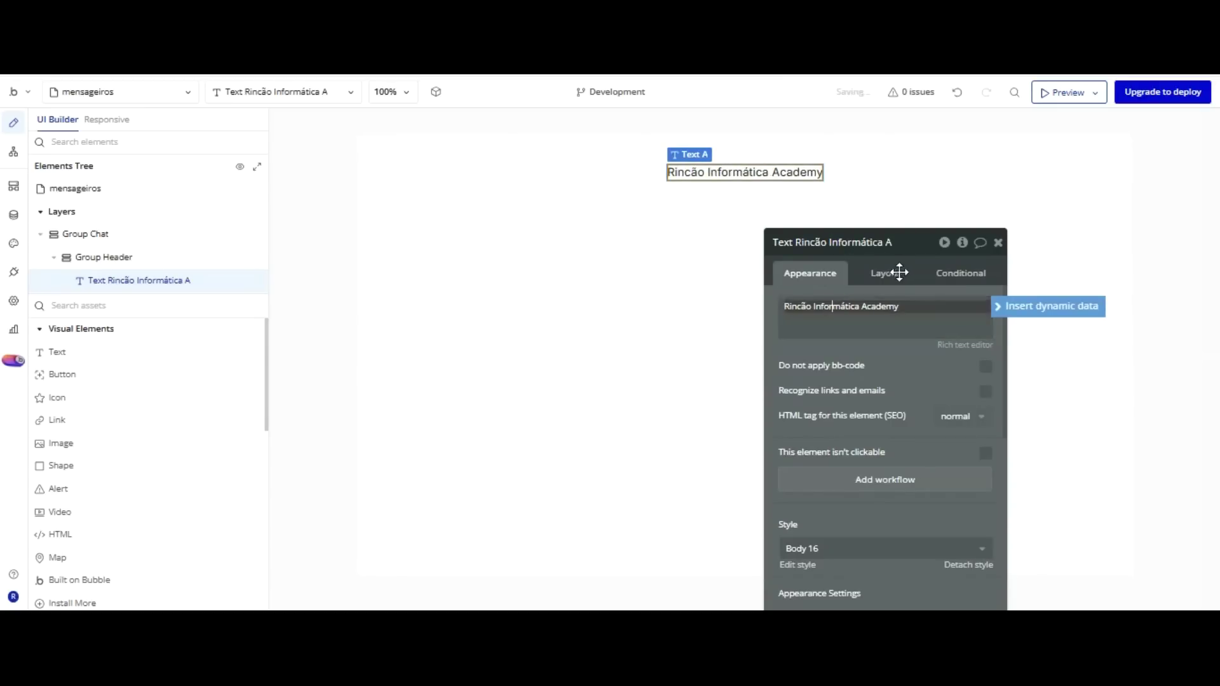
left_click(569, 165)
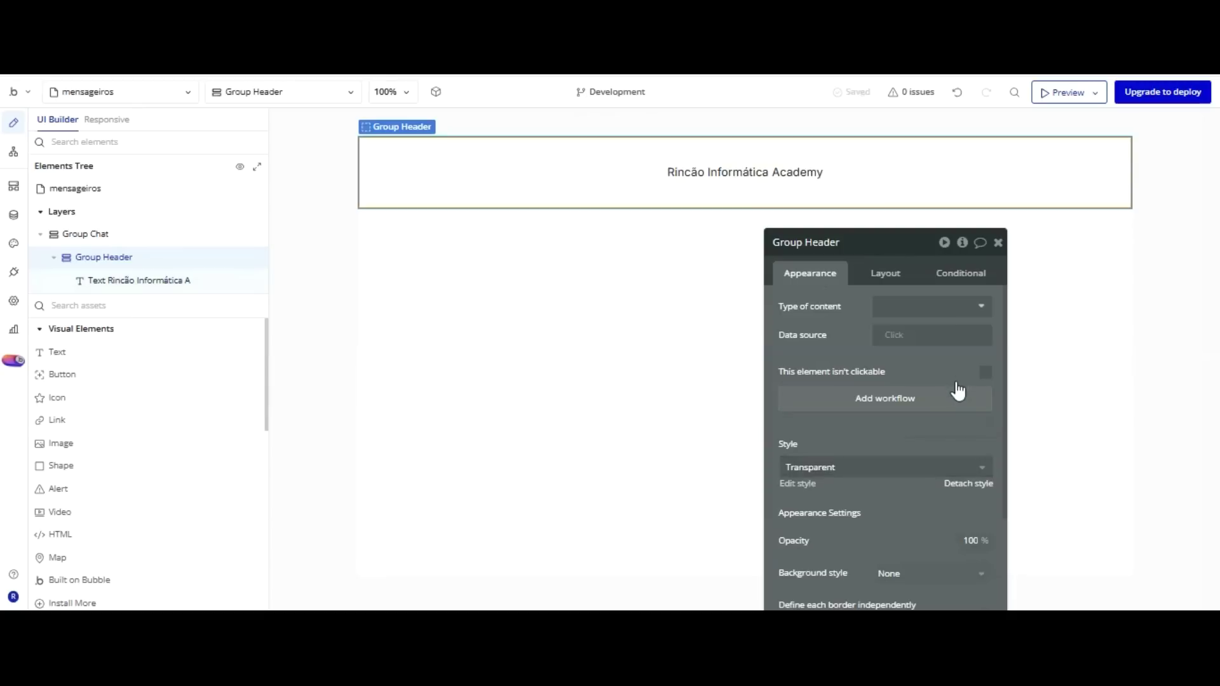
Give Group Header a flat-colour black (Gray 80) background.
scroll(929, 307, "down", 3)
left_click(931, 376)
left_click(915, 443)
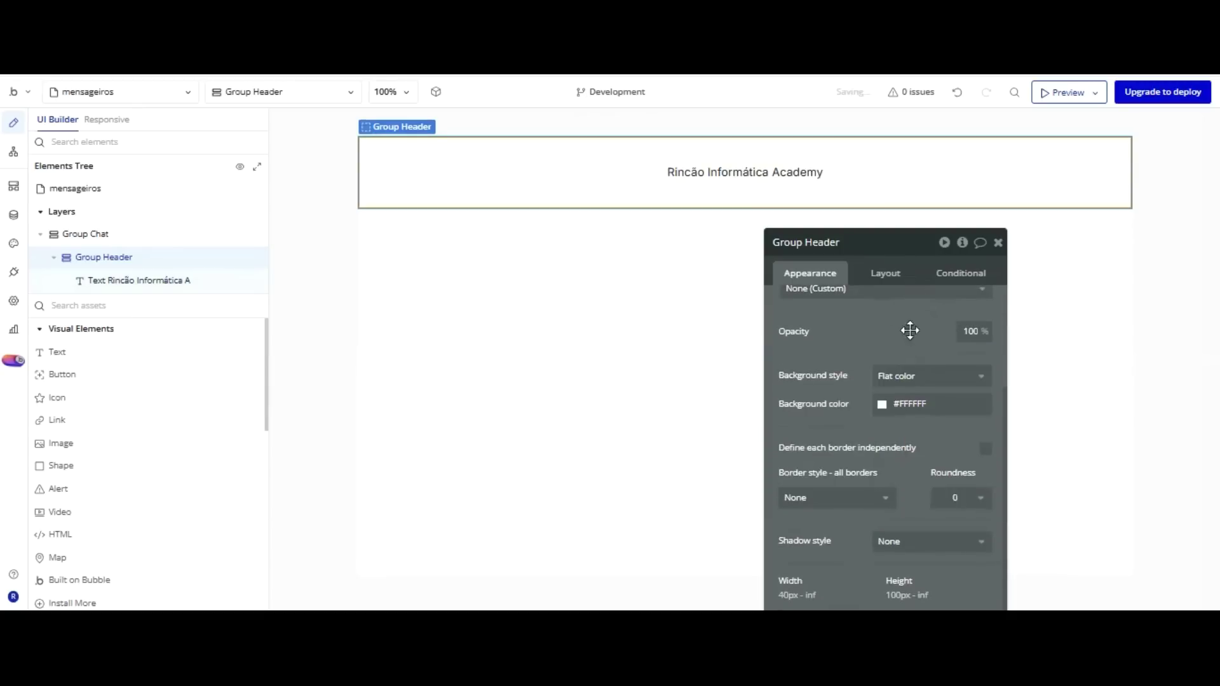
left_click(885, 404)
left_click(985, 596)
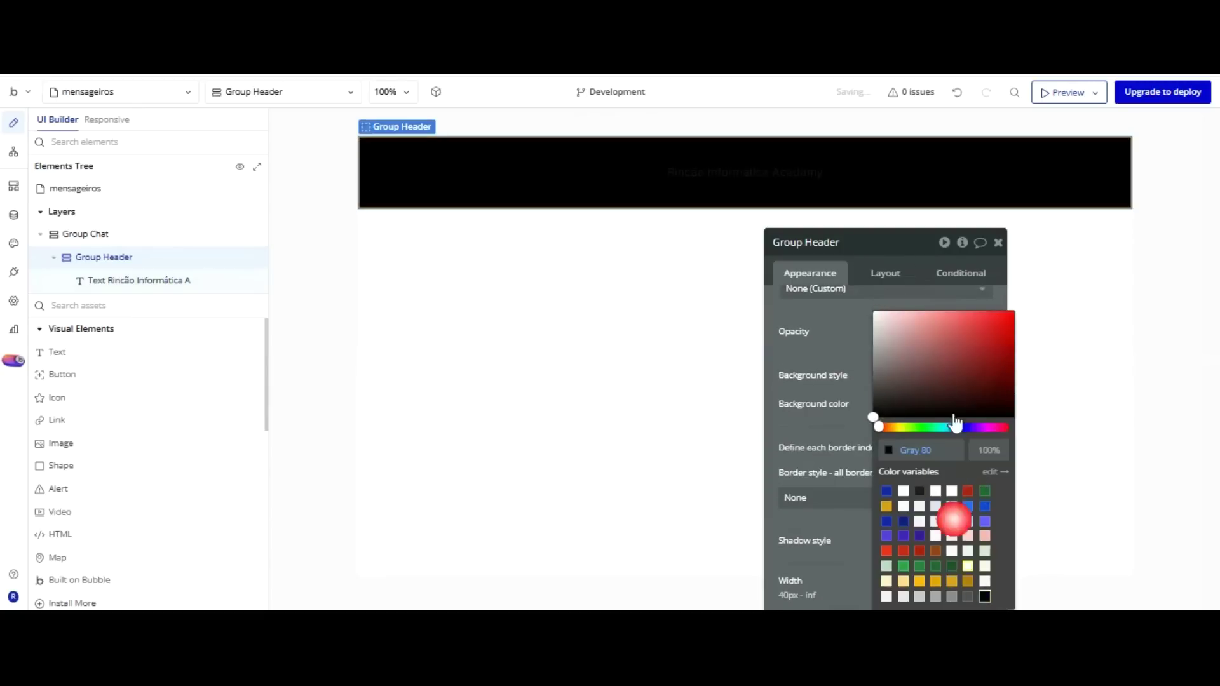
left_click(847, 264)
Detach the header title's preset style and make its font colour white (Primary contrast).
scroll(849, 267, "up", 3)
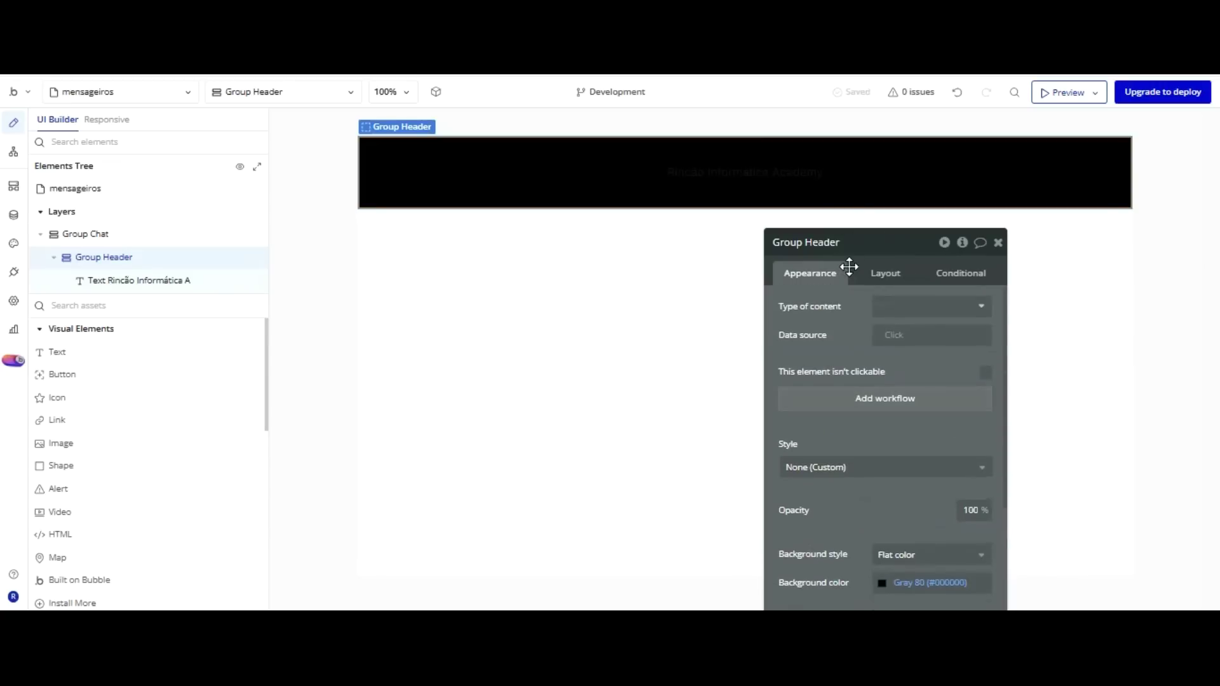
left_click(738, 167)
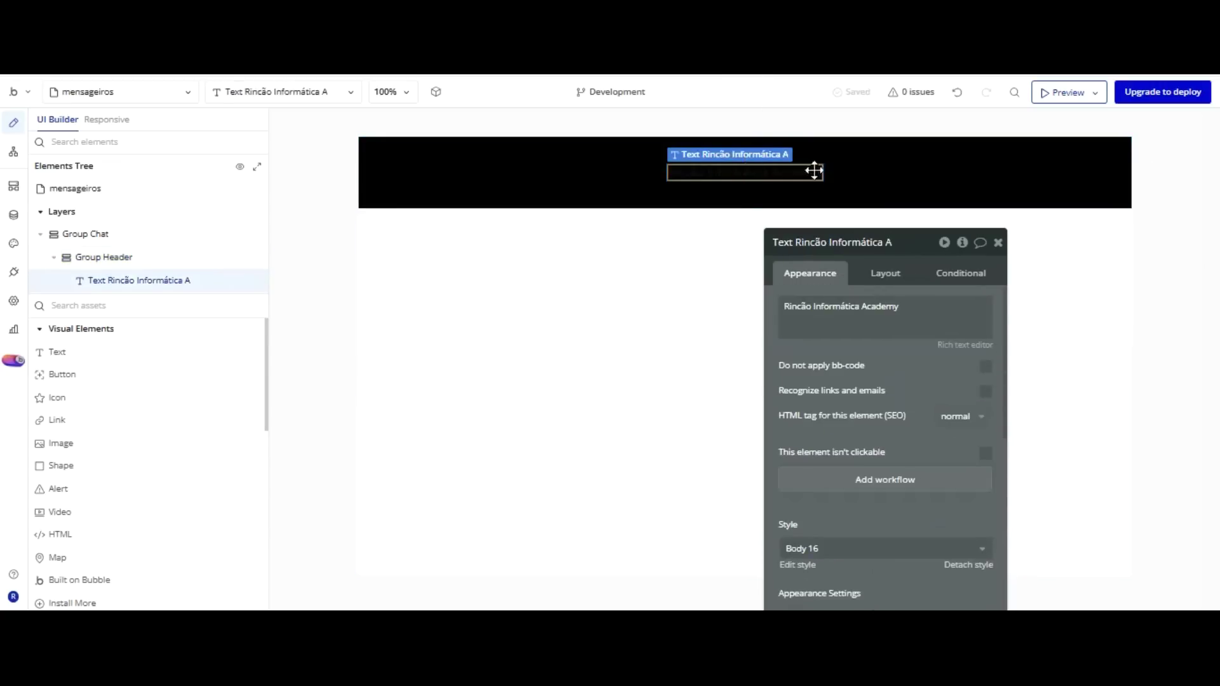
scroll(866, 346, "down", 3)
left_click(968, 384)
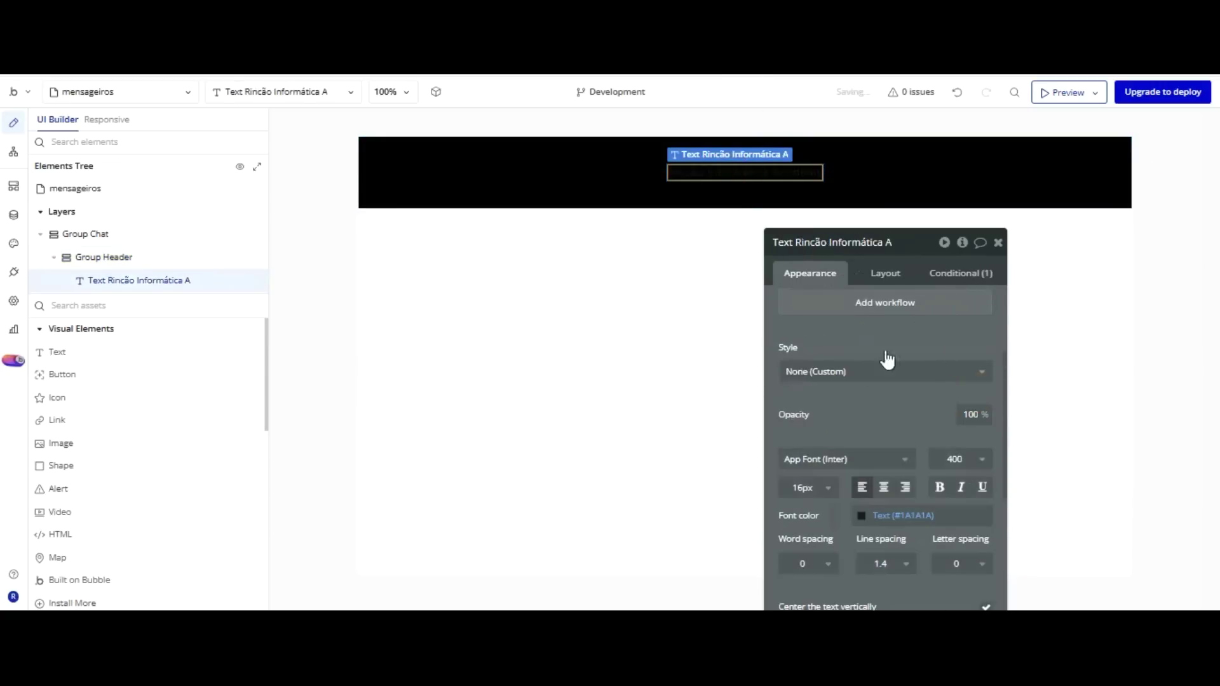
left_click(862, 514)
left_click(883, 489)
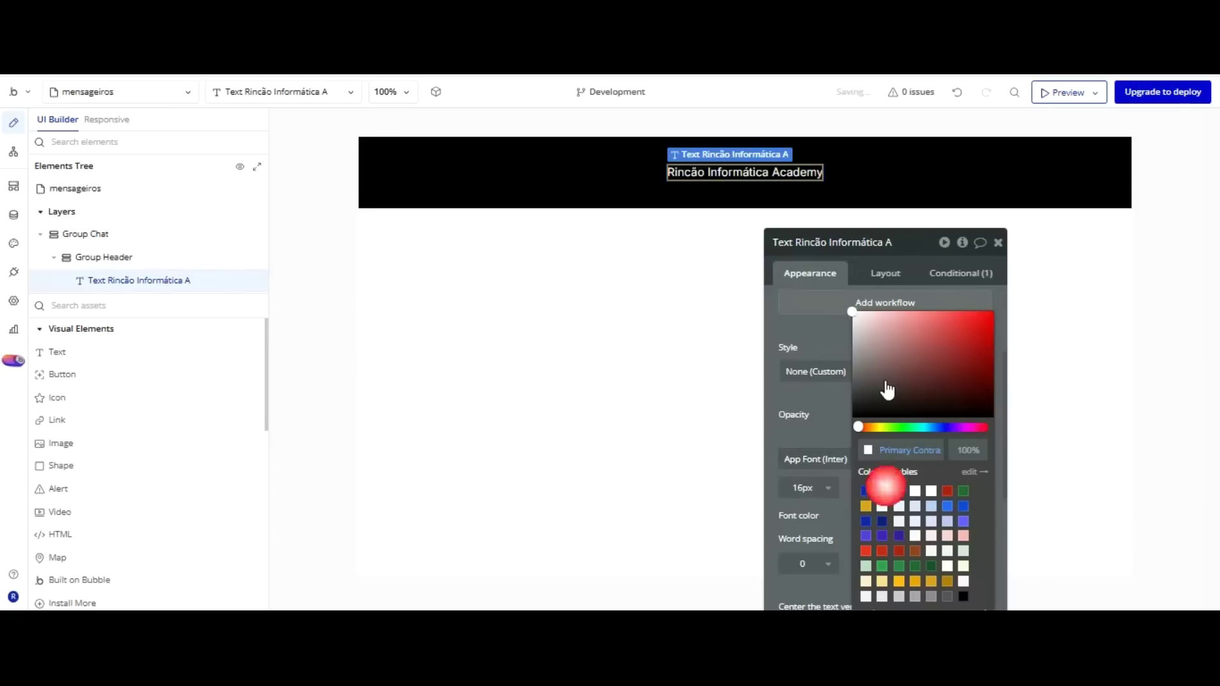
Set the title's font size to 24 and make it bold.
scroll(826, 305, "down", 2)
left_click(820, 215)
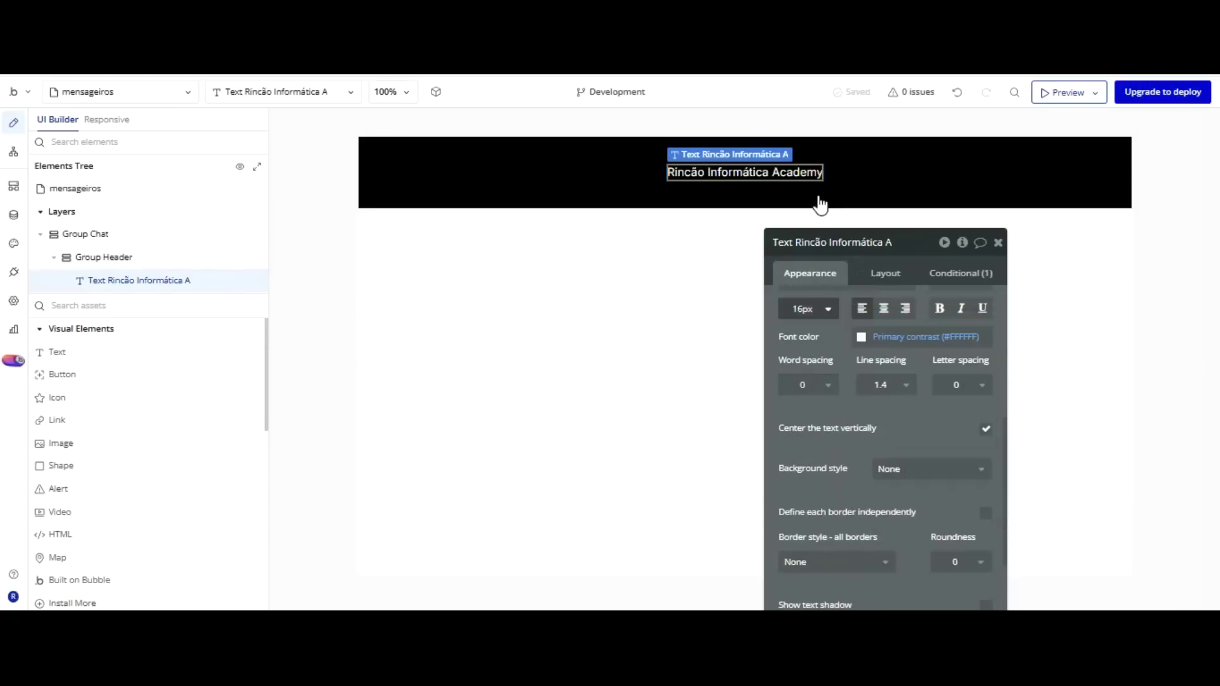
left_click(810, 309)
key("Return")
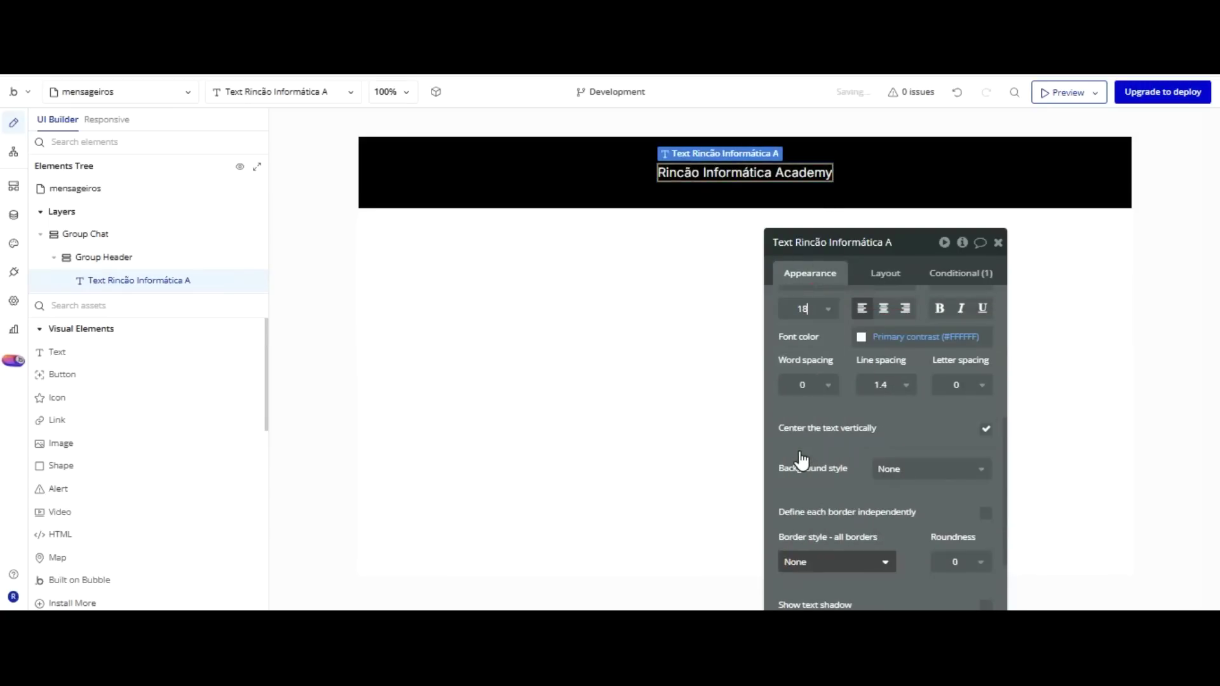
scroll(820, 356, "down", 2)
scroll(830, 320, "up", 3)
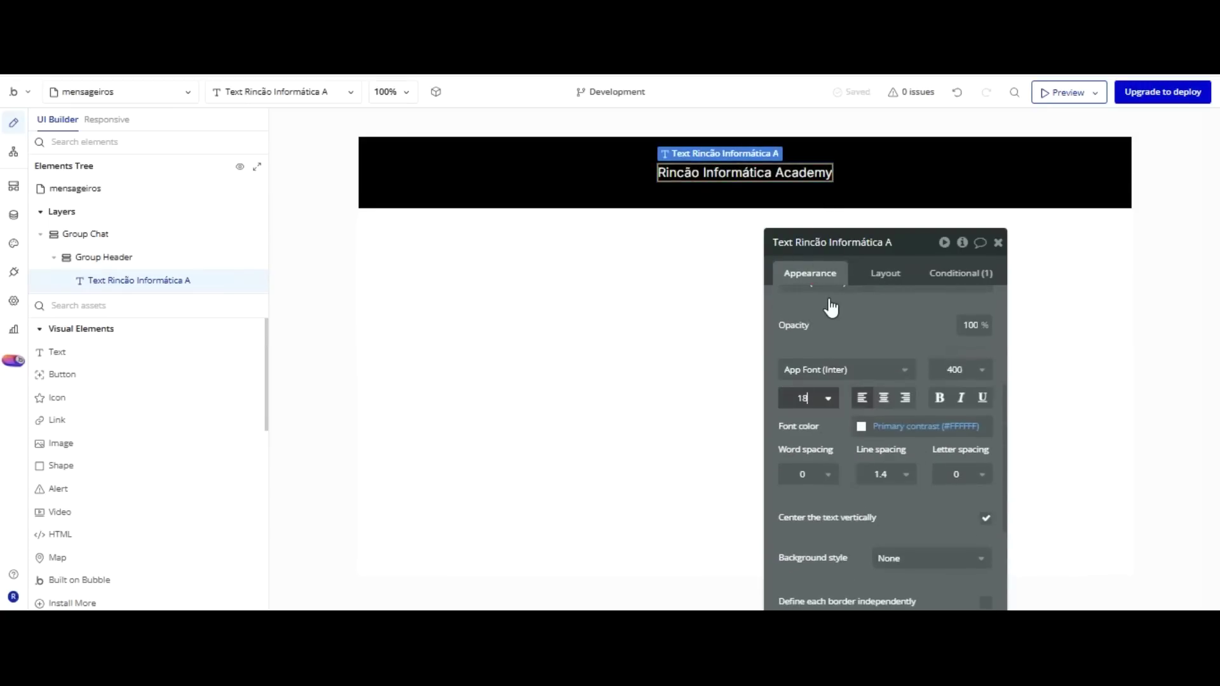
left_click(826, 395)
key("Return")
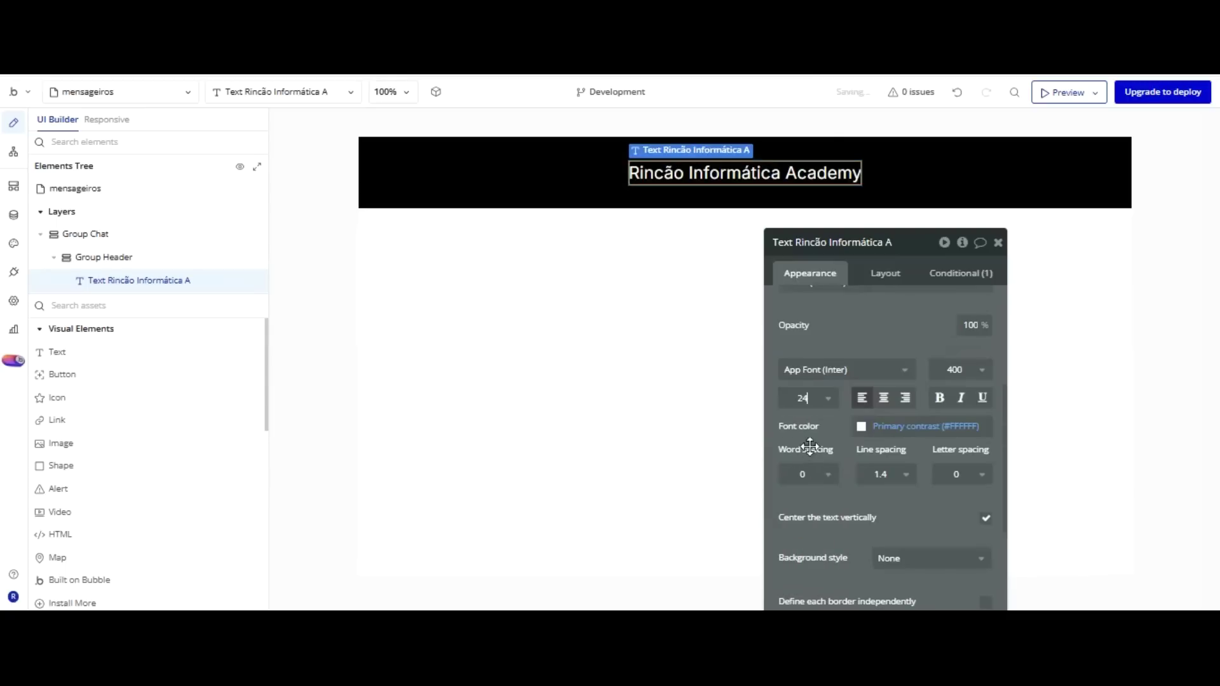
left_click(939, 398)
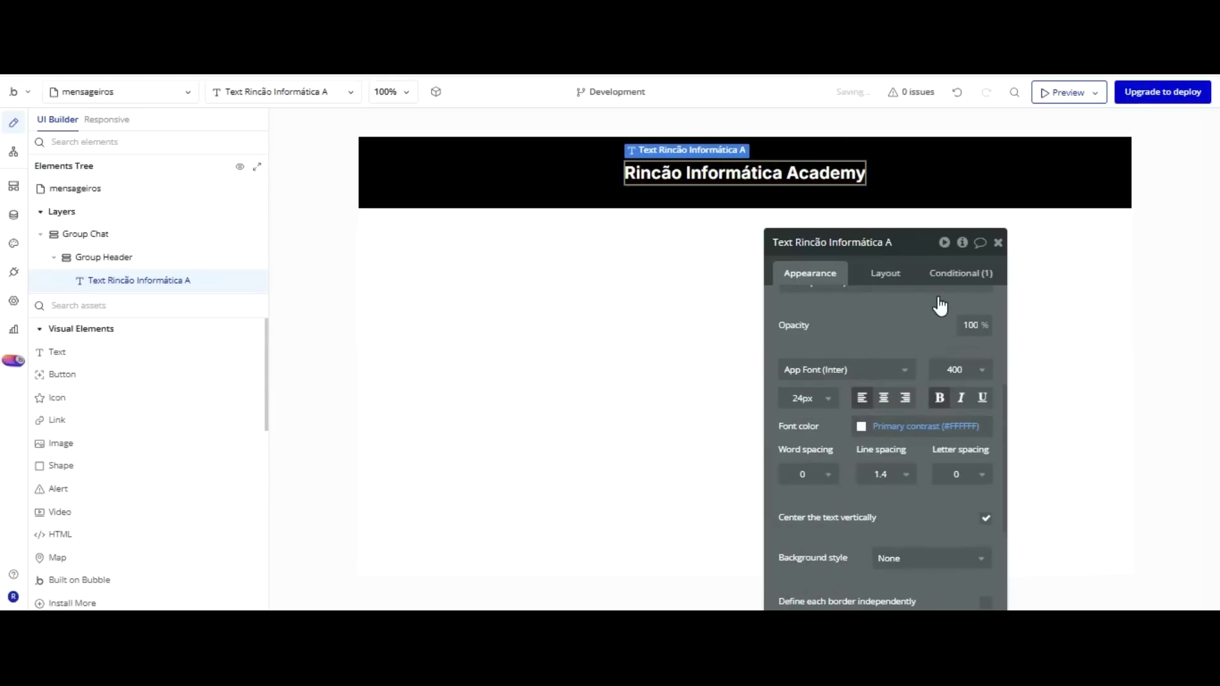
left_click(688, 211)
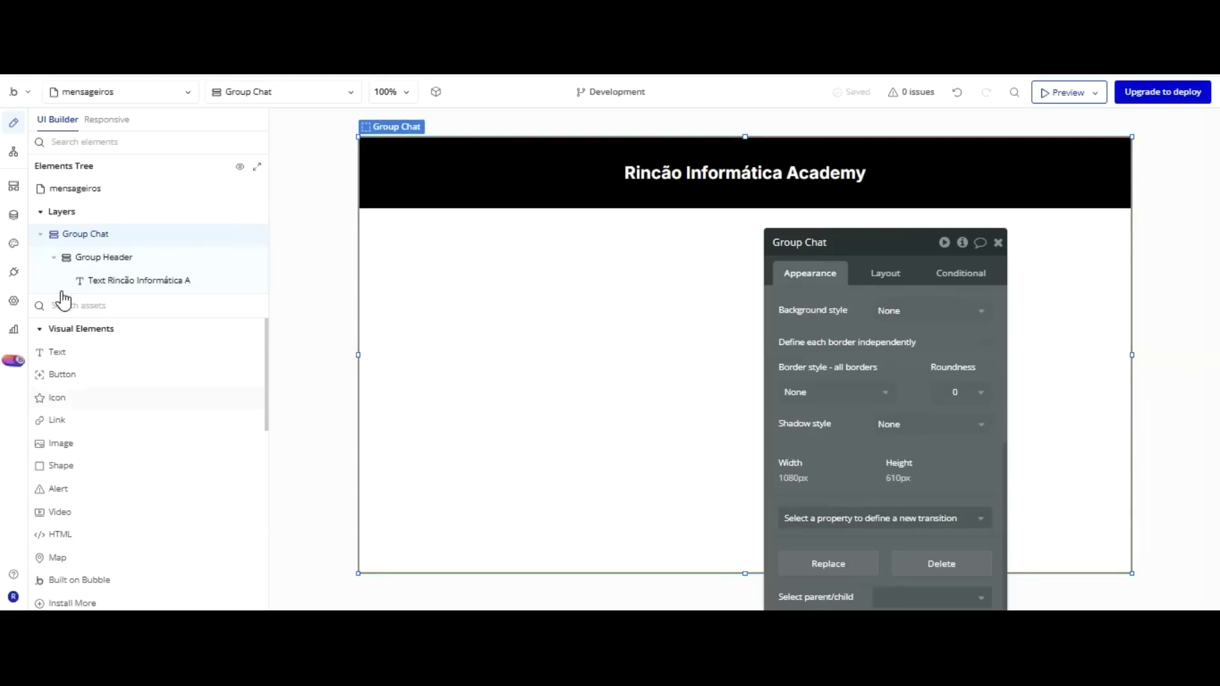
key("Escape")
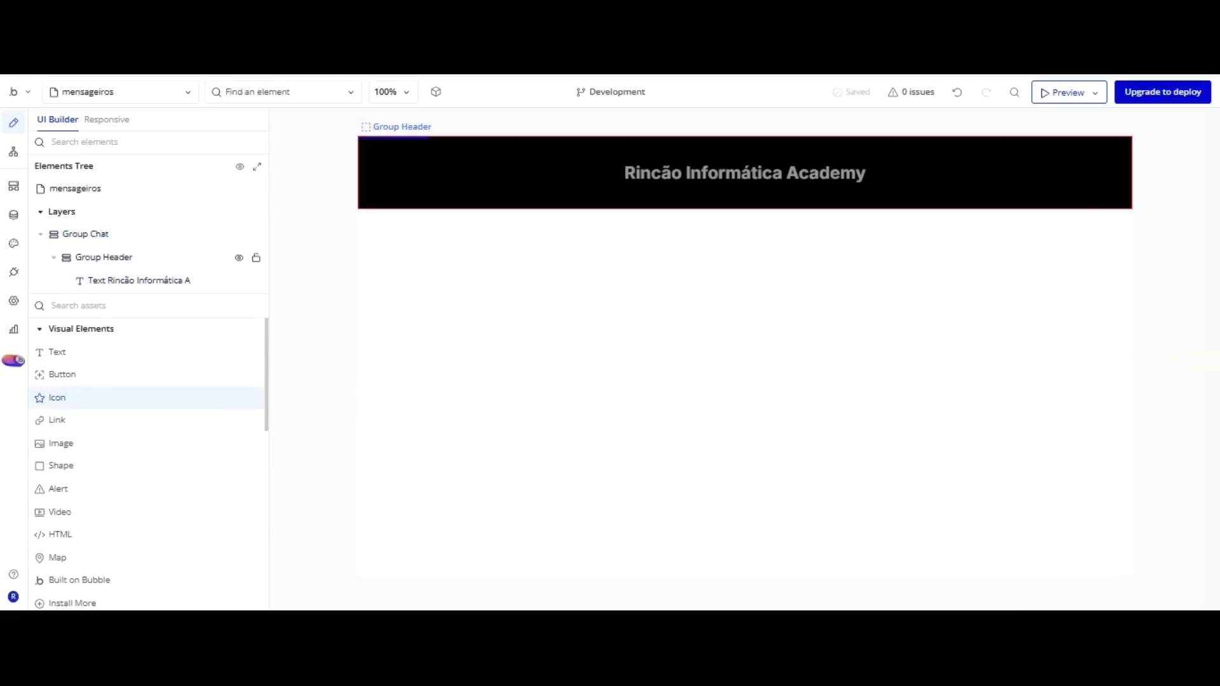
Drop a Star_border icon into Group Header's top-left and confirm its fixed 30×30 size.
left_click_drag(57, 397, 369, 161)
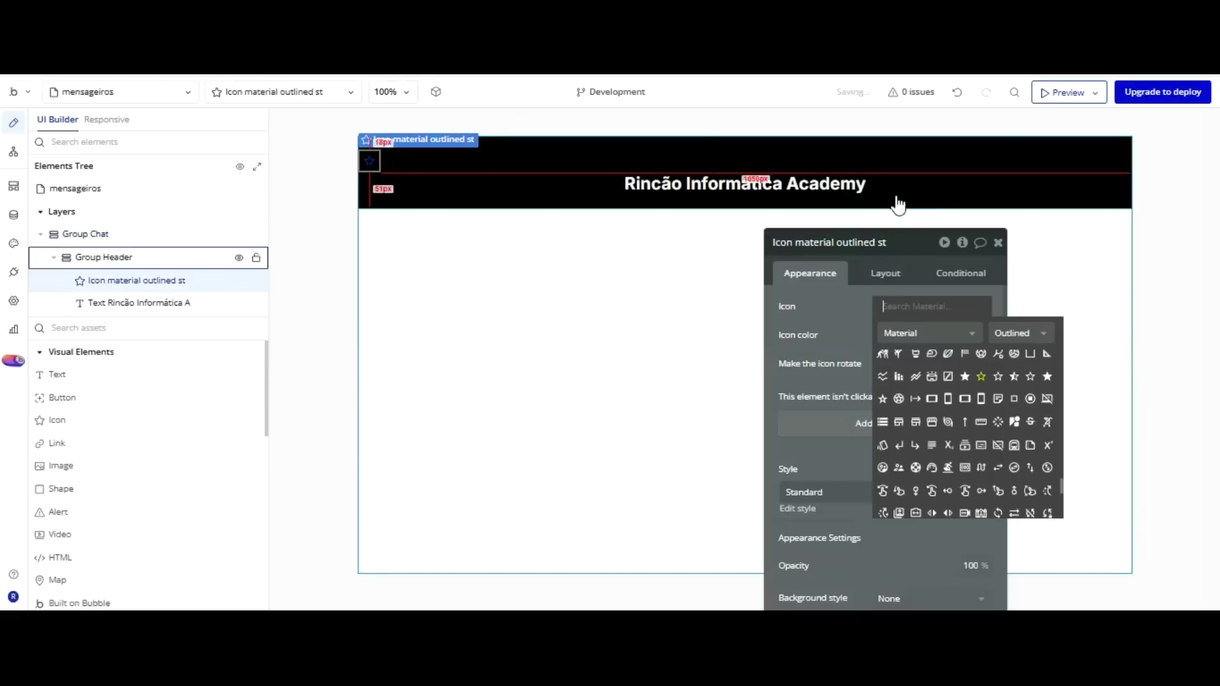
left_click(844, 348)
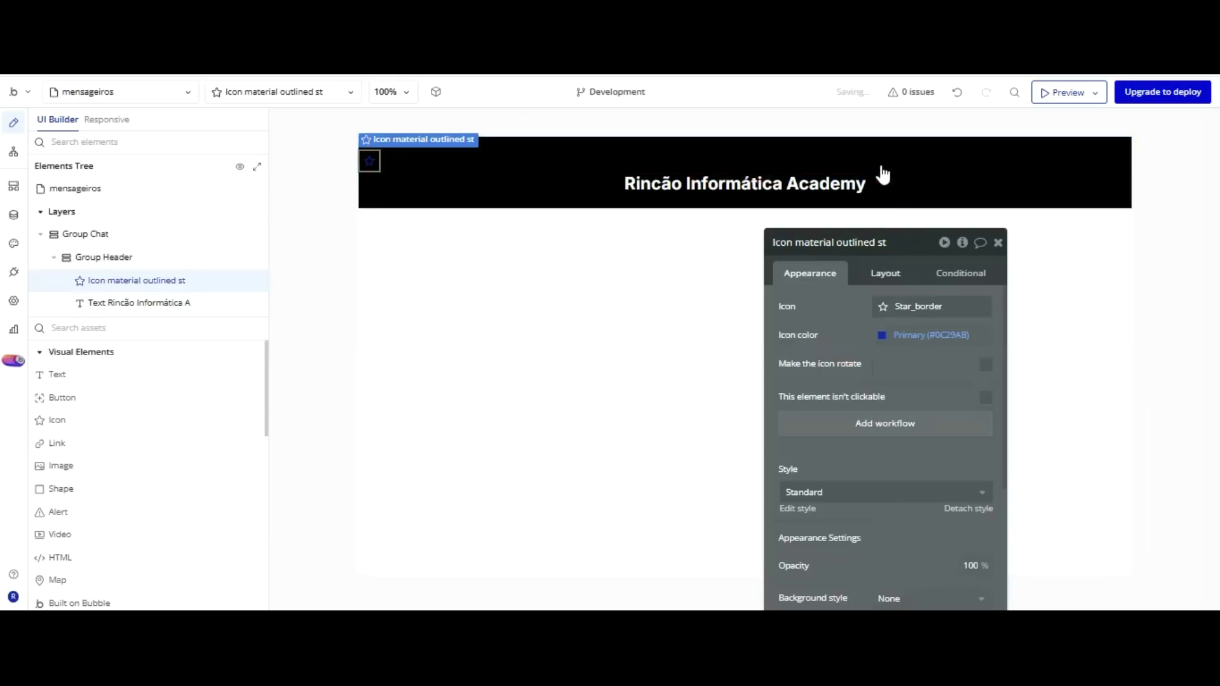
left_click(885, 273)
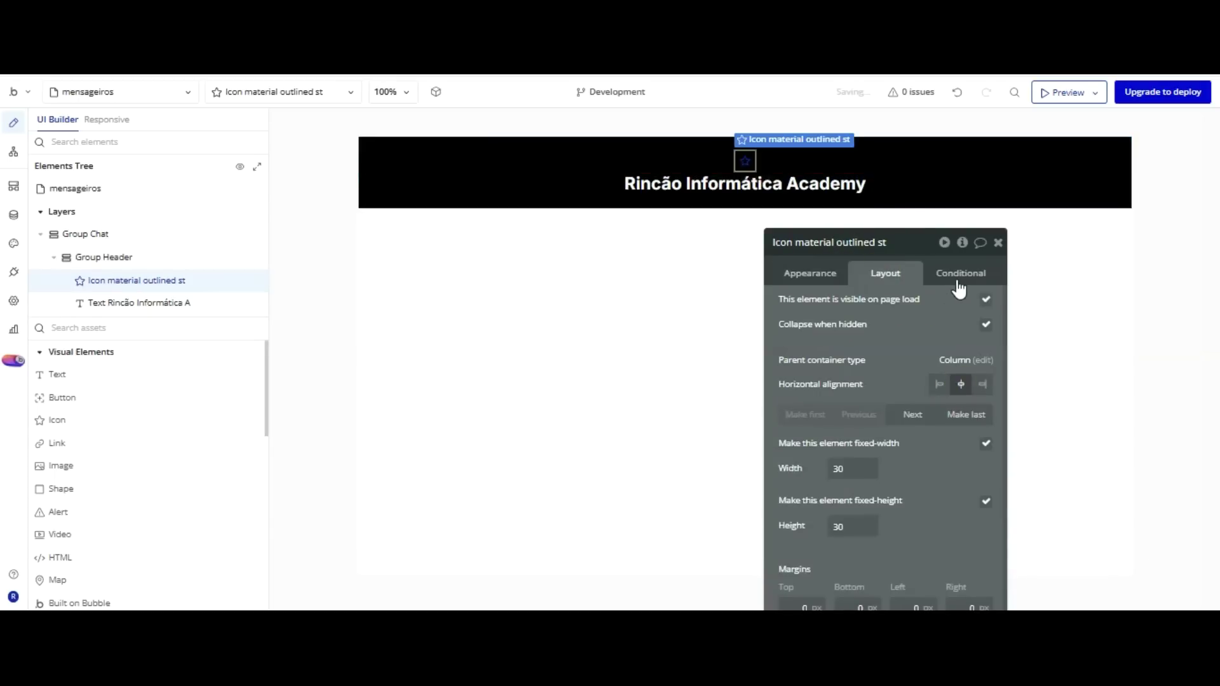
scroll(912, 290, "down", 1)
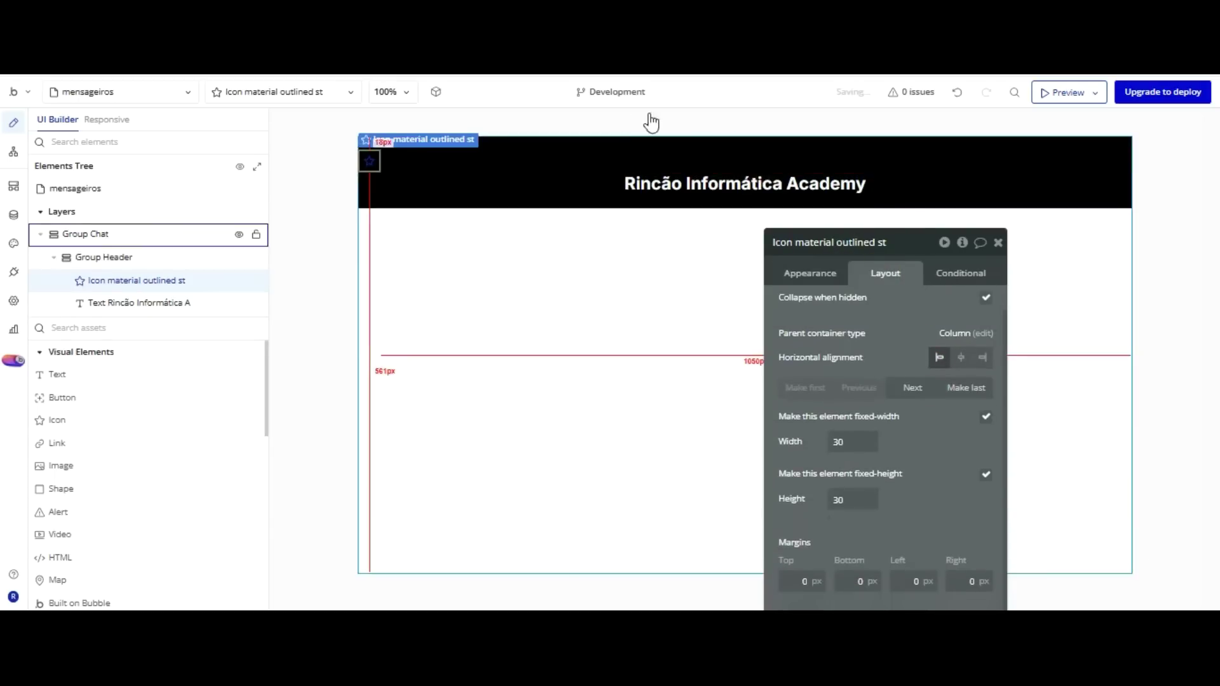
left_click(369, 159)
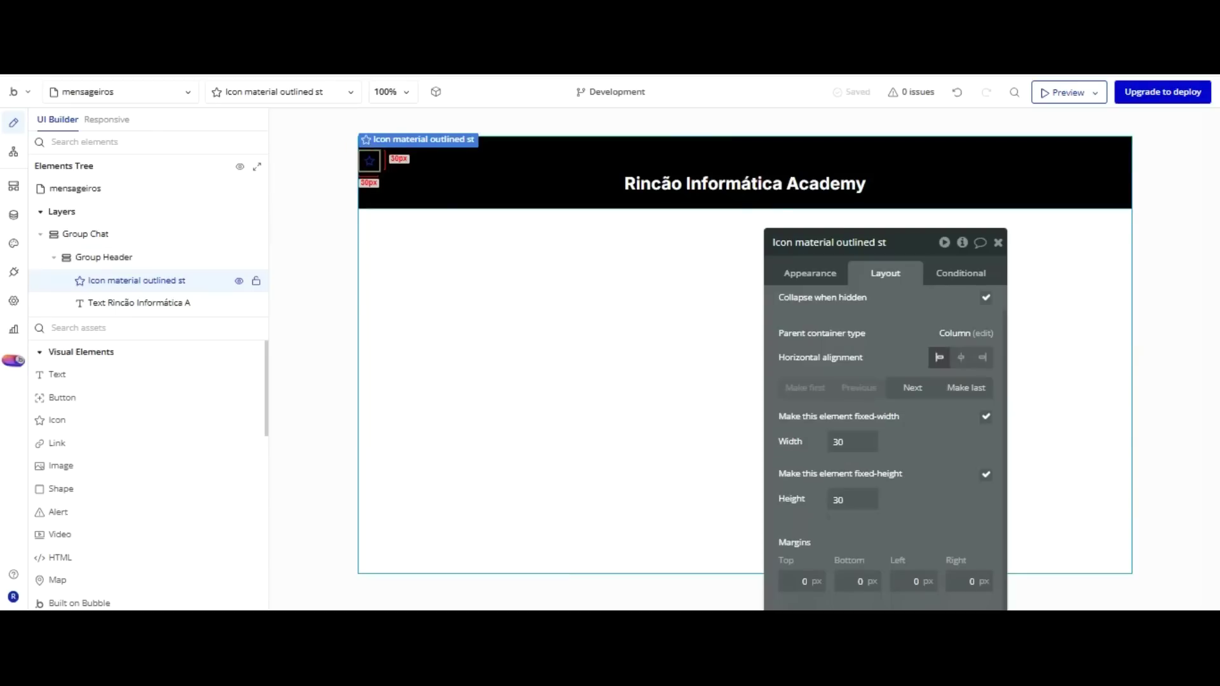
left_click(467, 189)
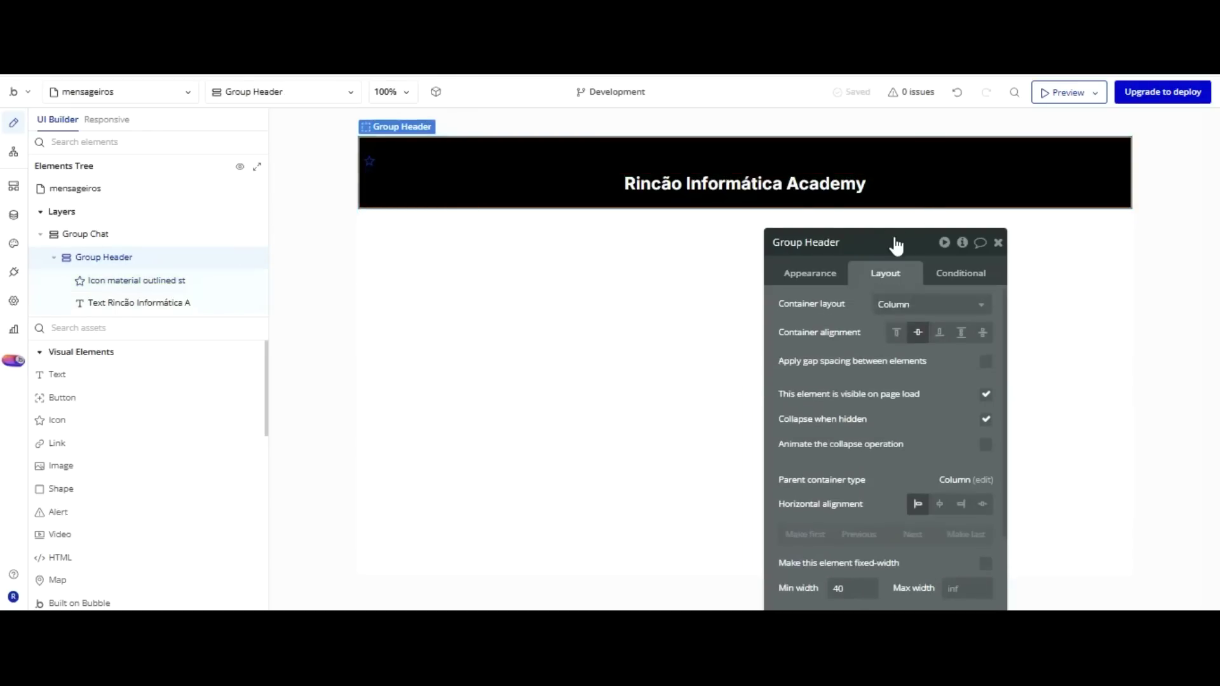
Switch Group Header to a Row layout and duplicate the star icon to the right end.
left_click(928, 307)
key("Down")
key("Return")
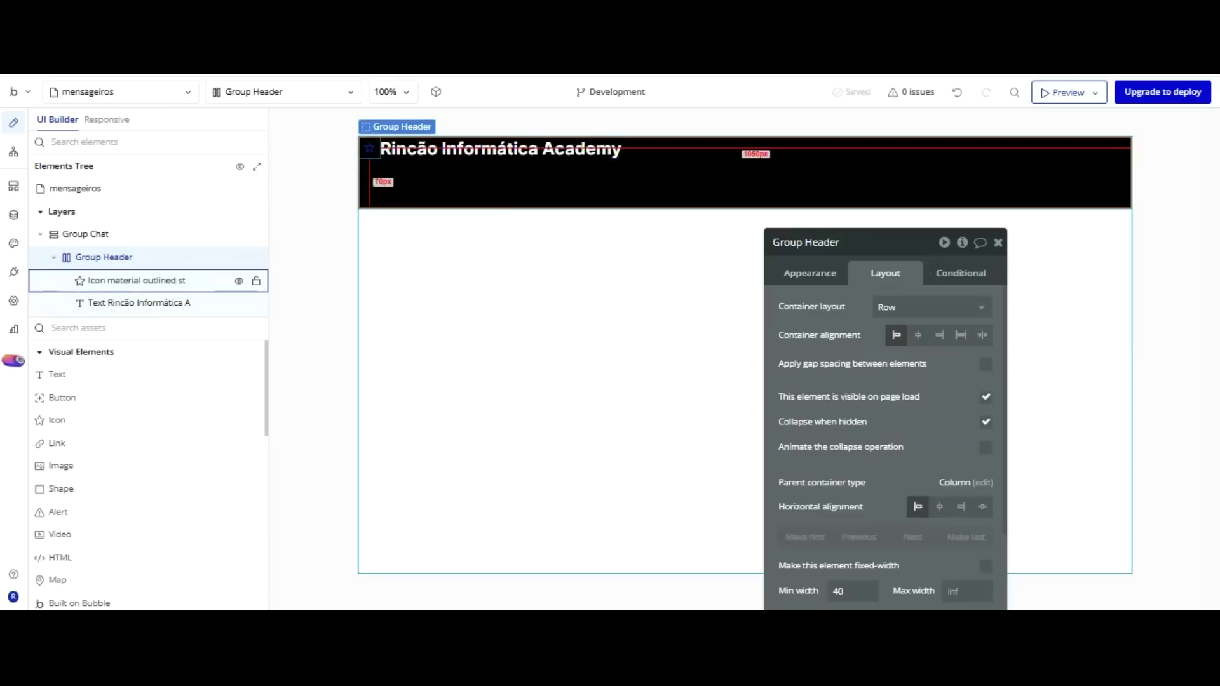
left_click(961, 335)
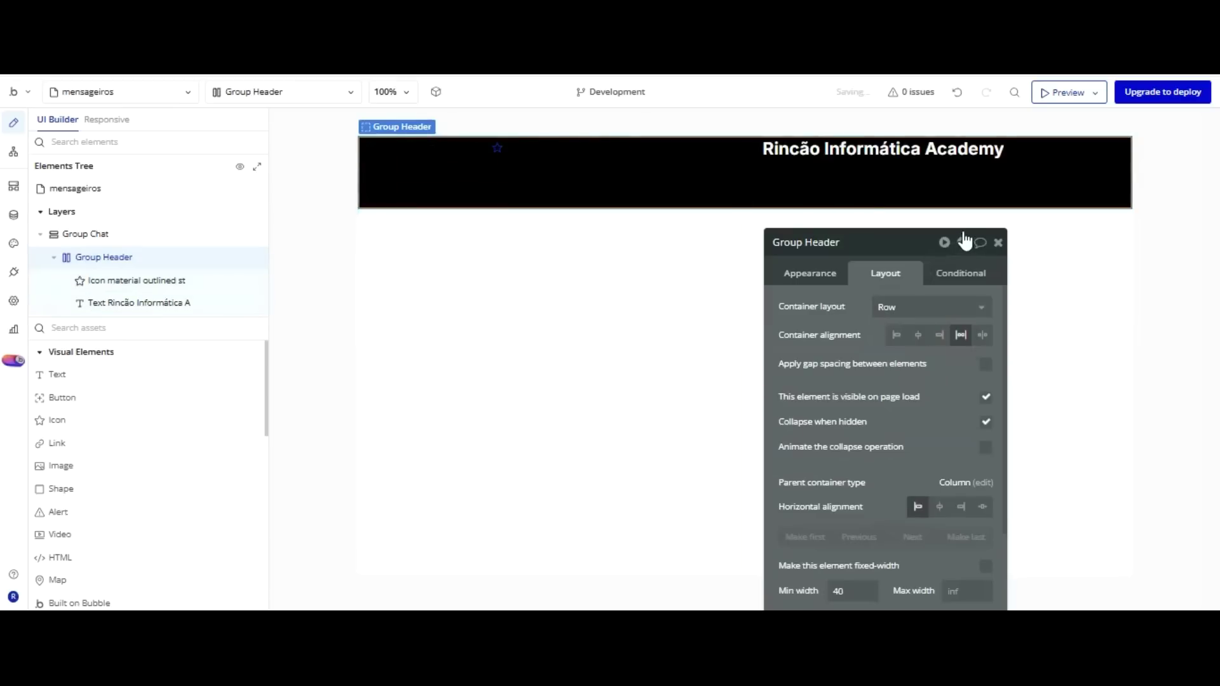
left_click(498, 148)
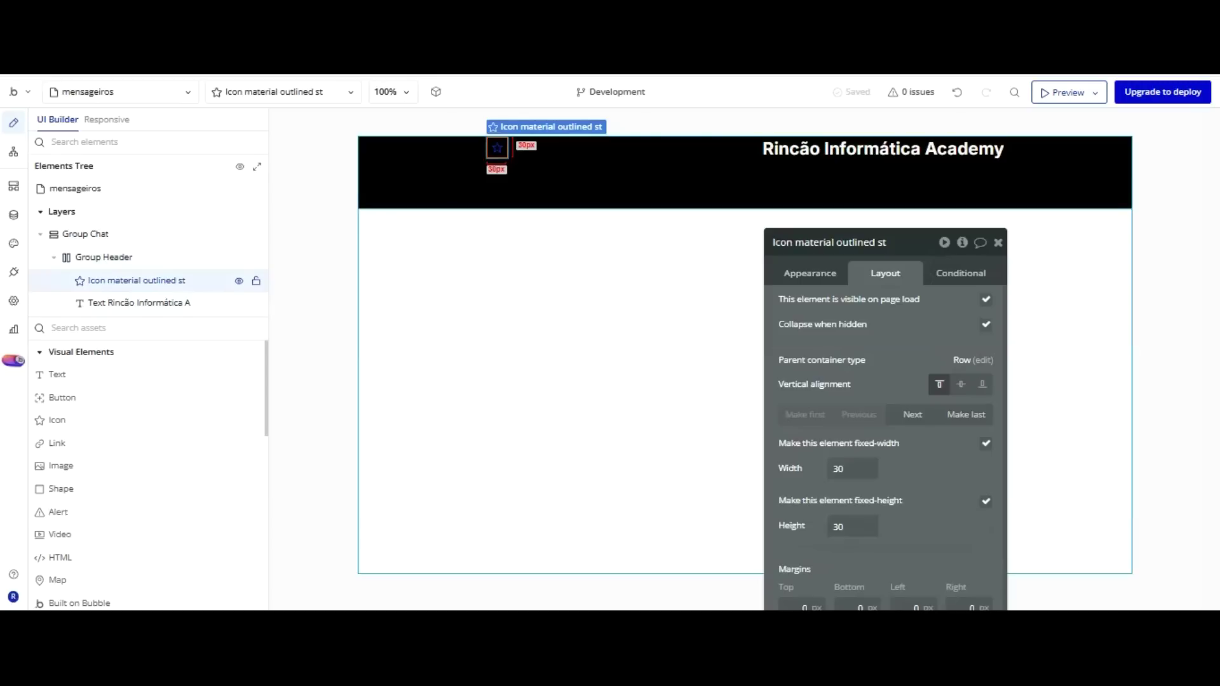
key("ctrl+d")
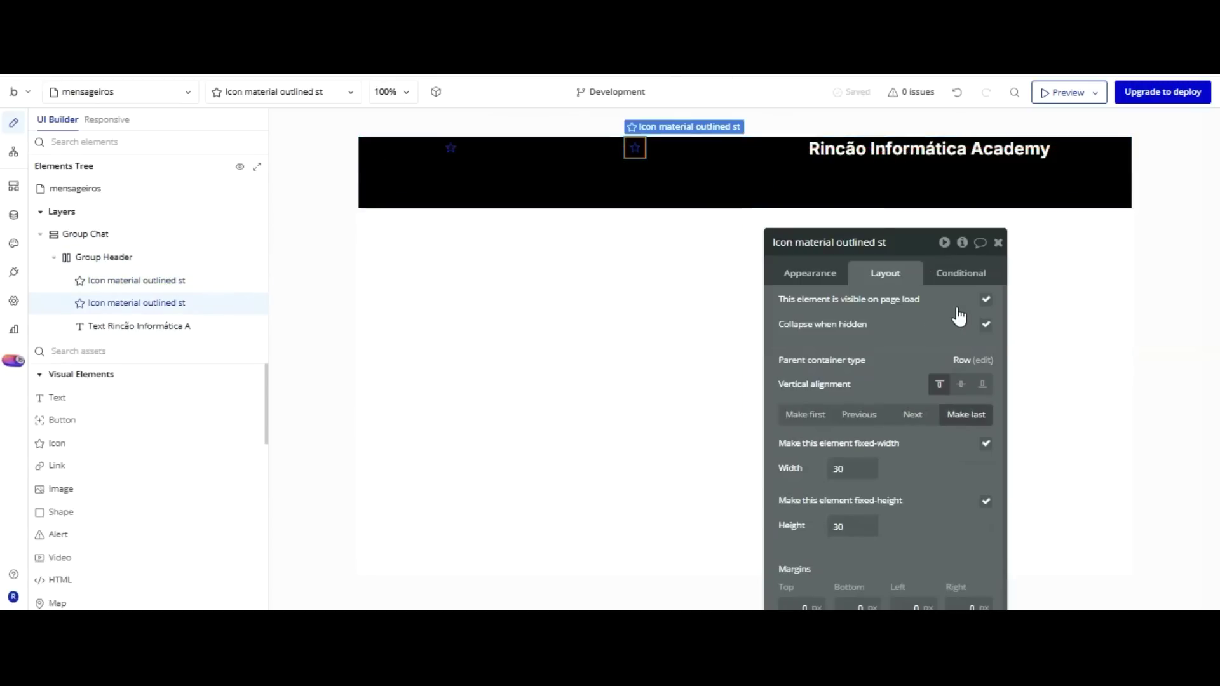
left_click(965, 414)
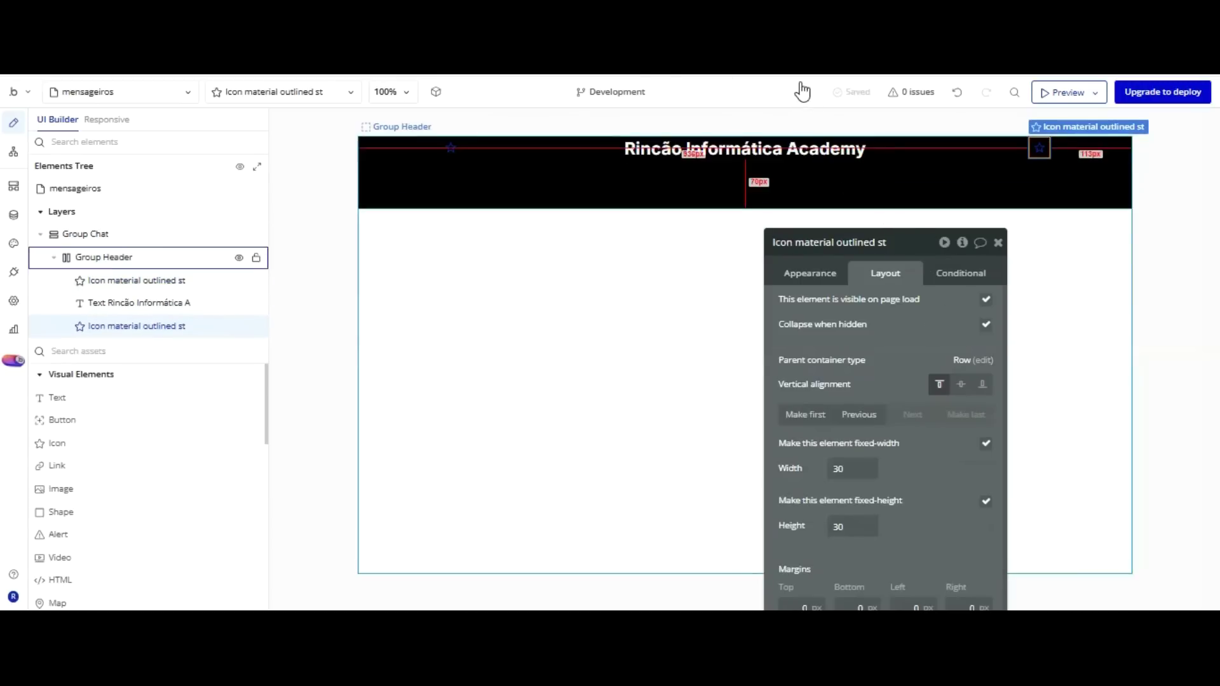
Space the header items apart and centre the title and both stars vertically.
left_click(800, 187)
left_click(983, 334)
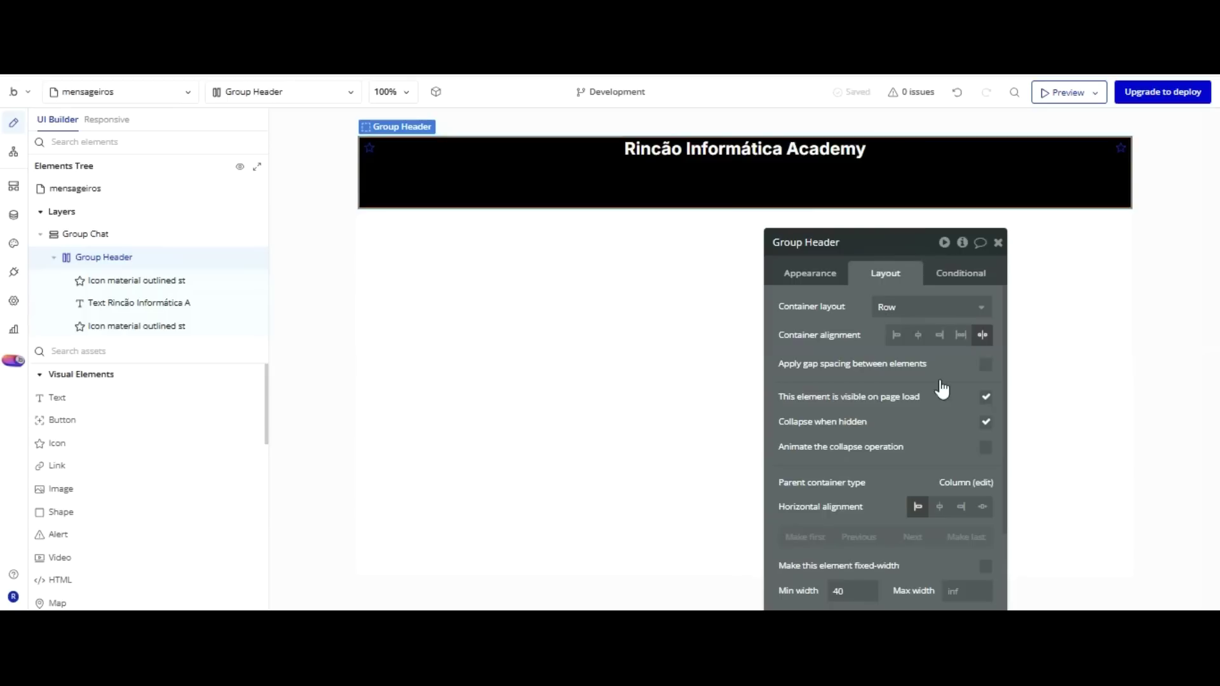
left_click(939, 507)
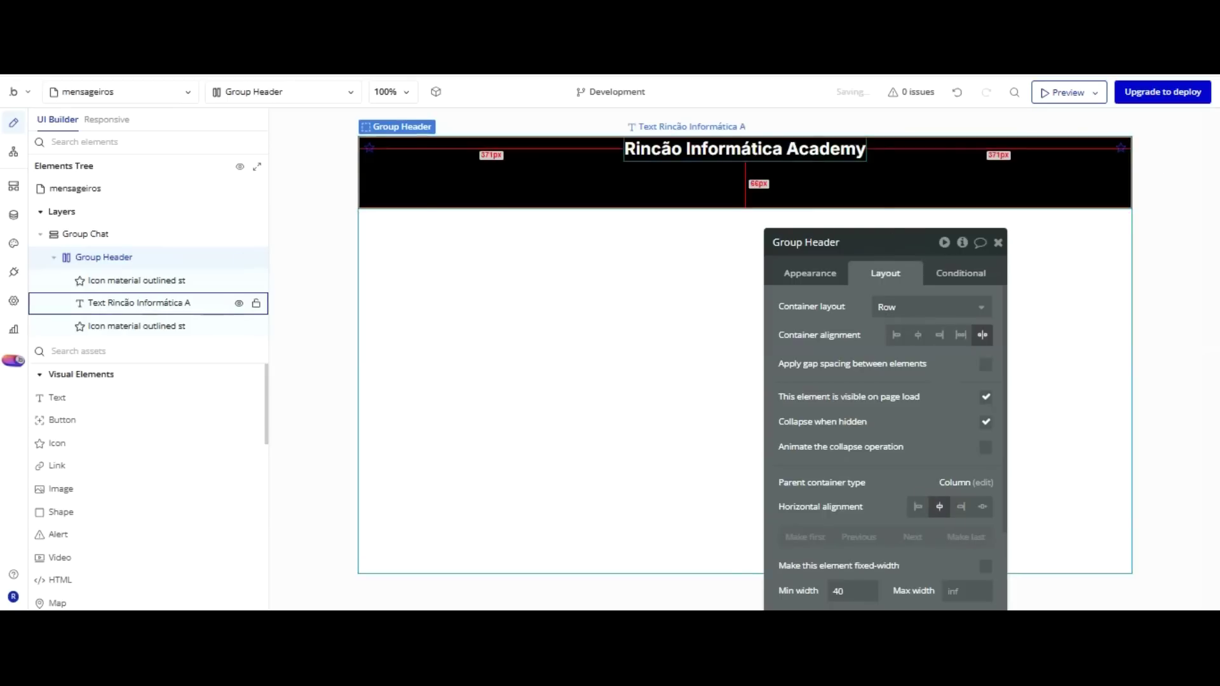
left_click(806, 147)
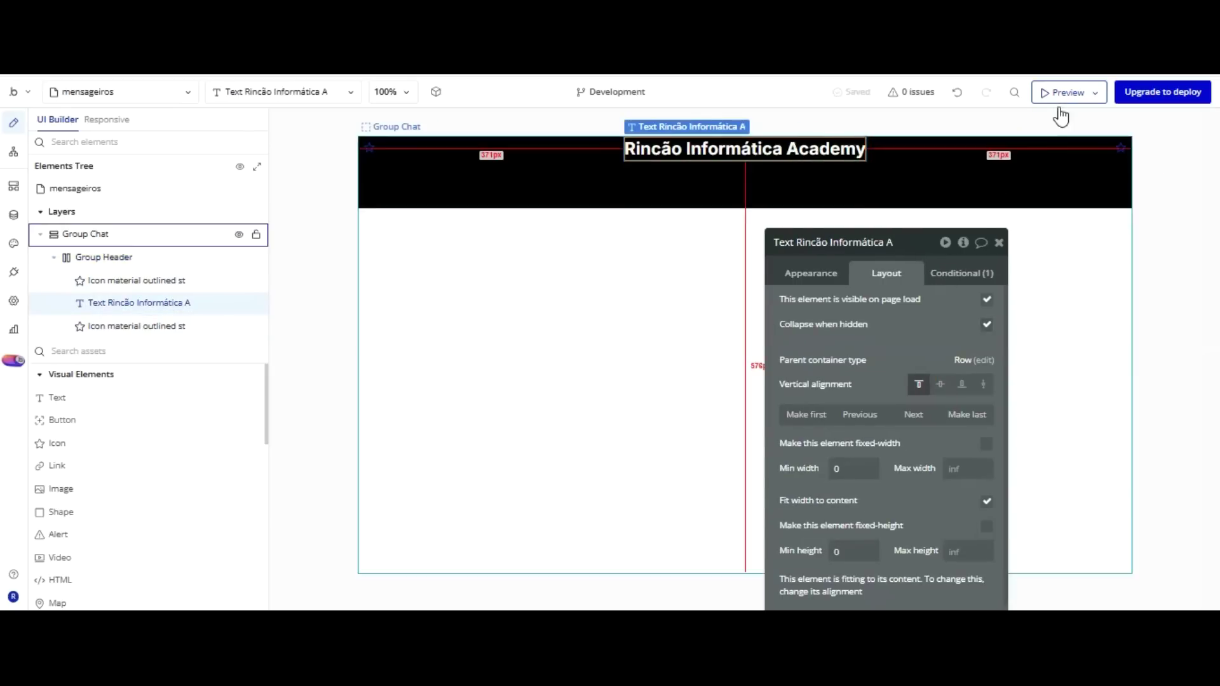
left_click(939, 383)
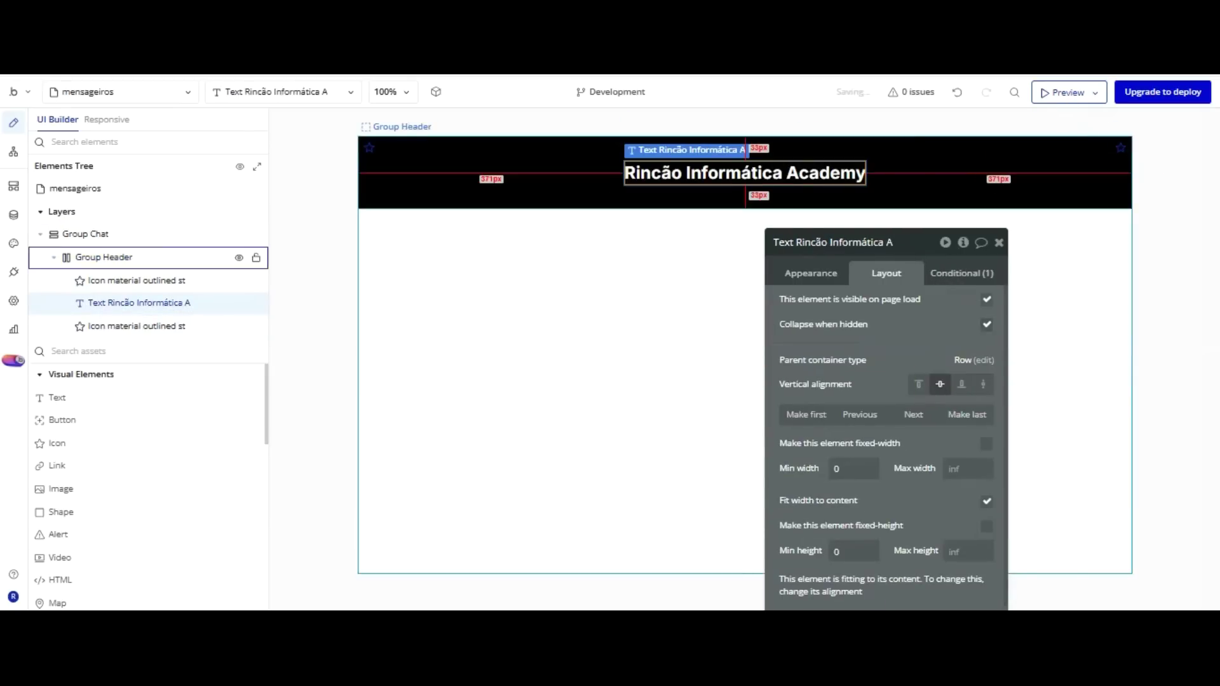
left_click(1120, 147)
left_click(961, 384)
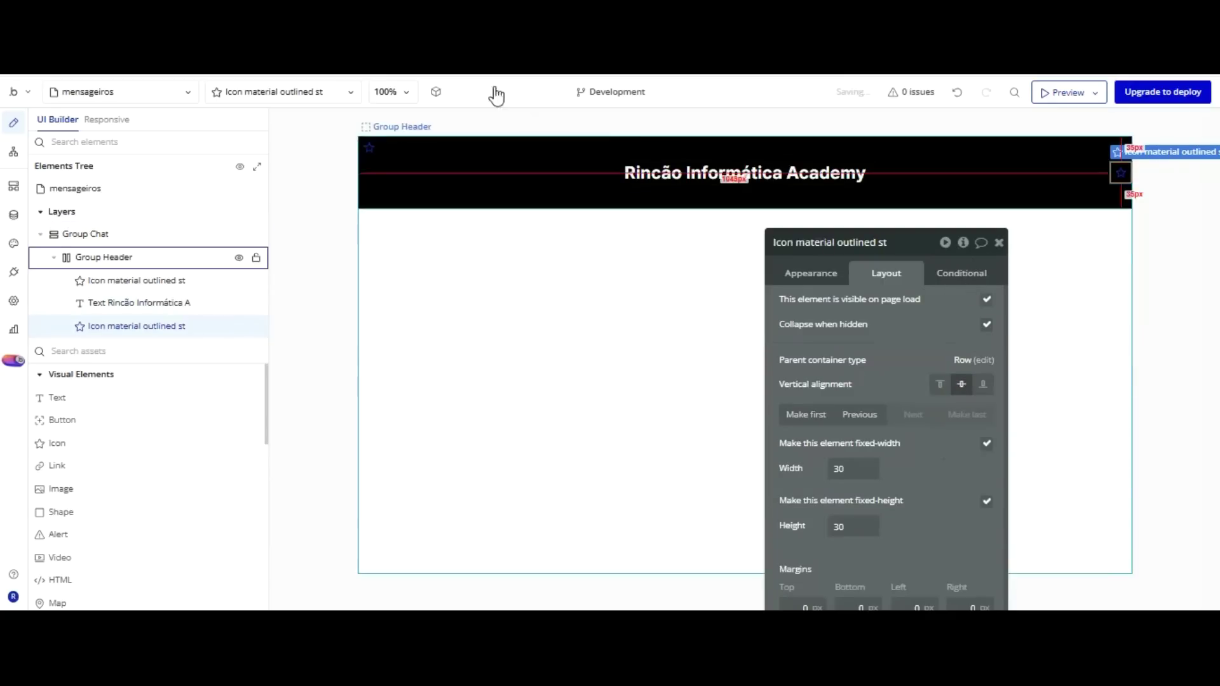
left_click(372, 150)
left_click(961, 383)
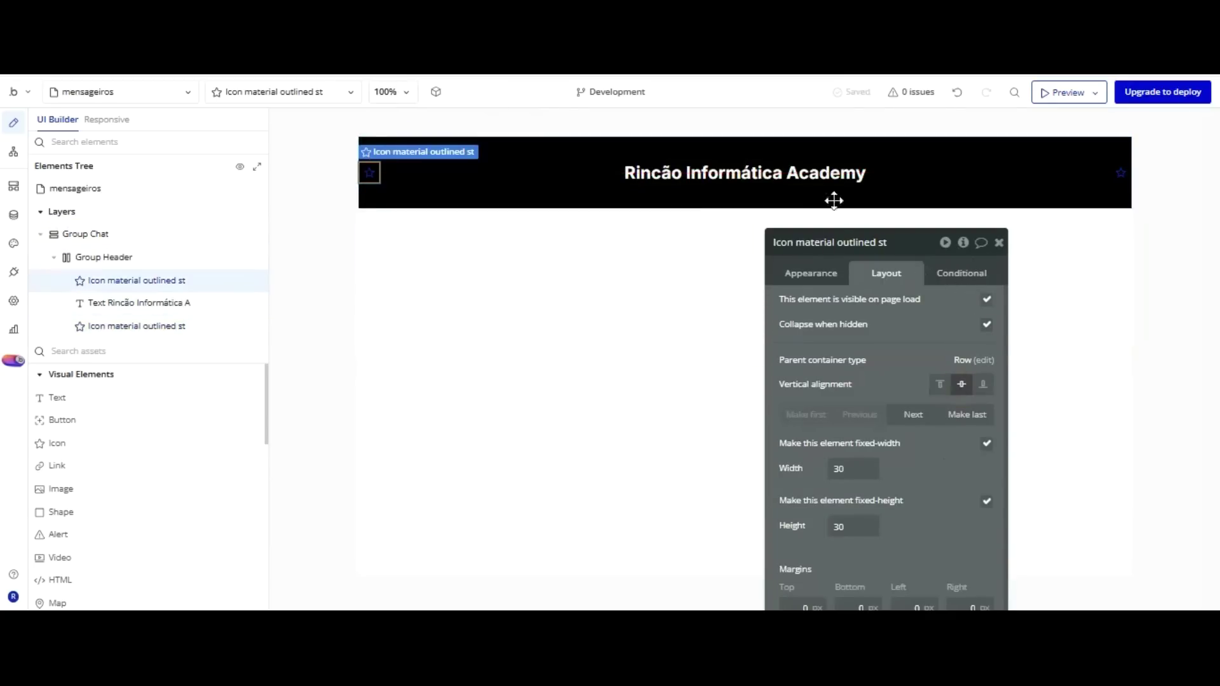
Colour the right-hand star Primary contrast white and swap it for the exit_to_app icon.
left_click(811, 273)
left_click(928, 334)
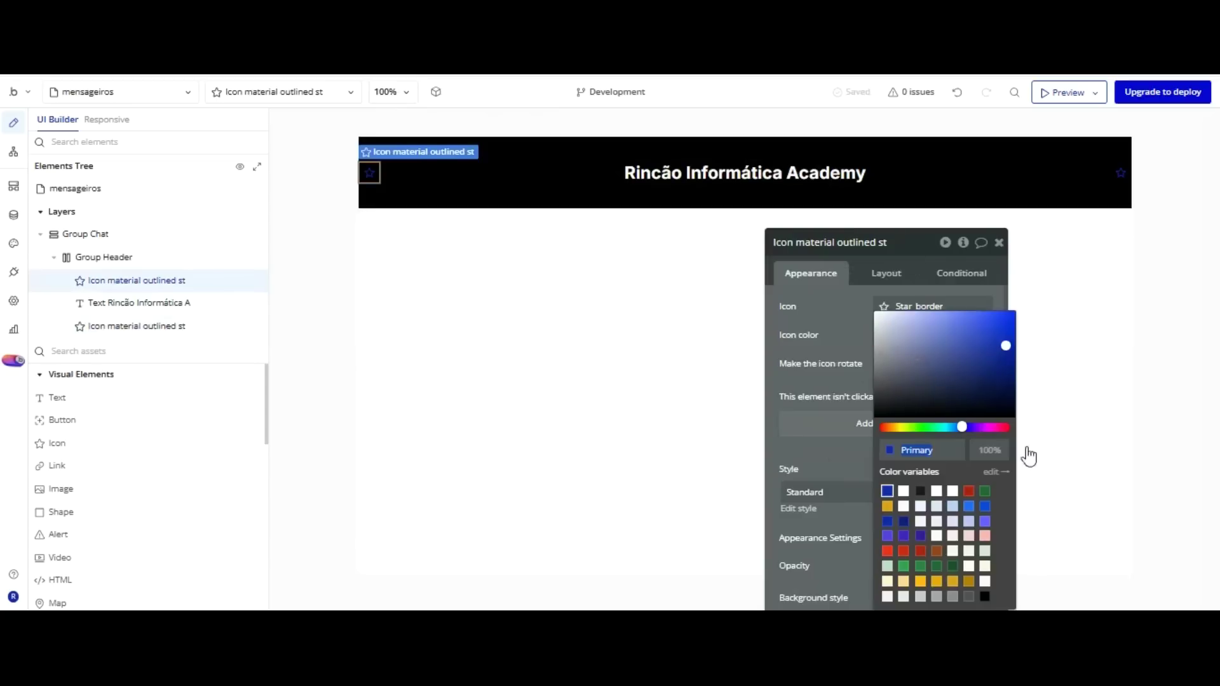
left_click(883, 427)
left_click(1120, 172)
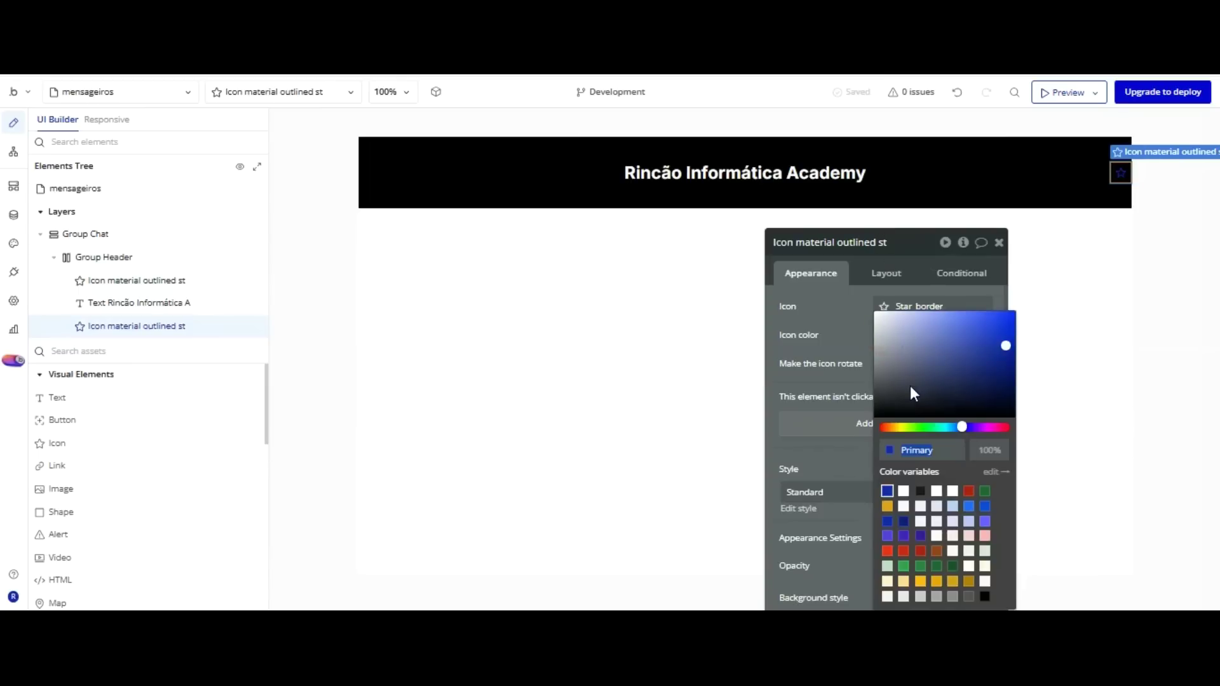
left_click(903, 491)
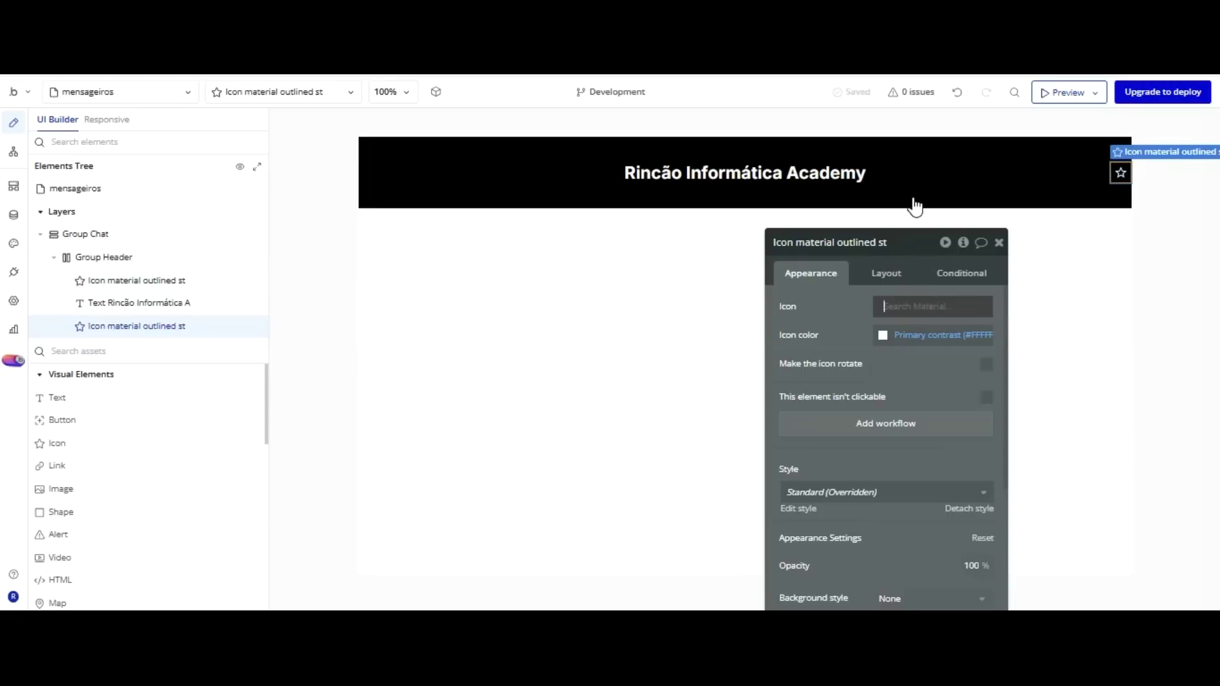
type("exit")
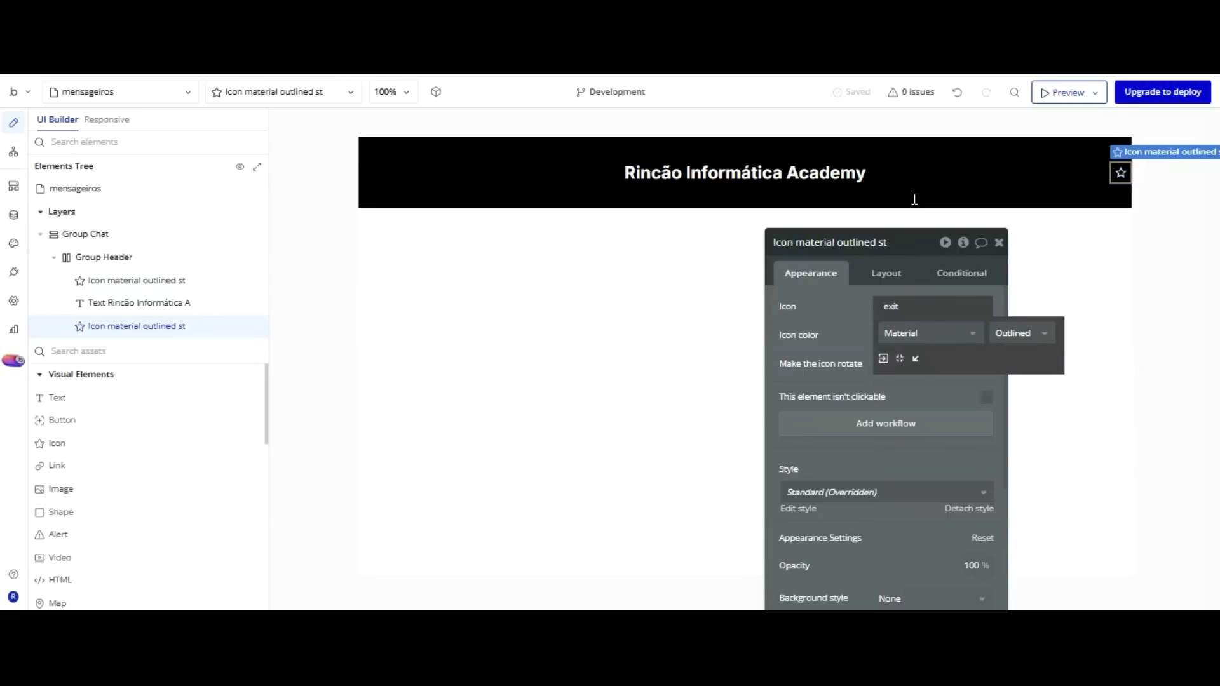
left_click(883, 358)
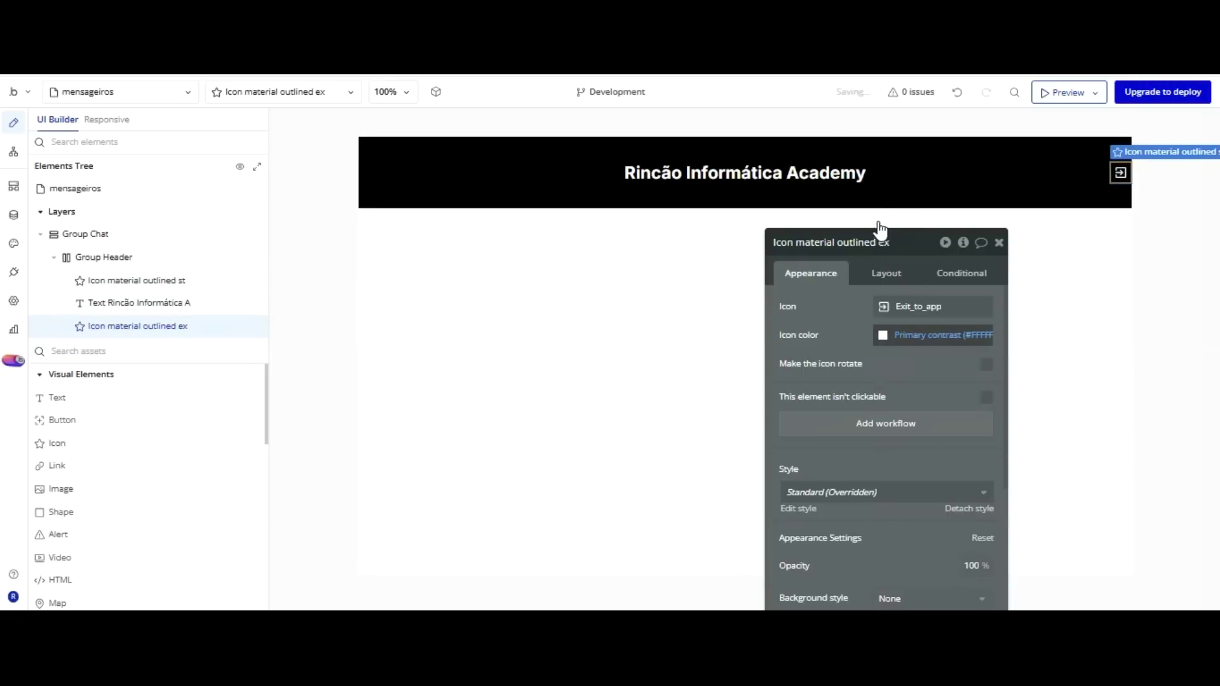
Add a click workflow to the exit icon: Log the user out, then Go to page index.
left_click(878, 424)
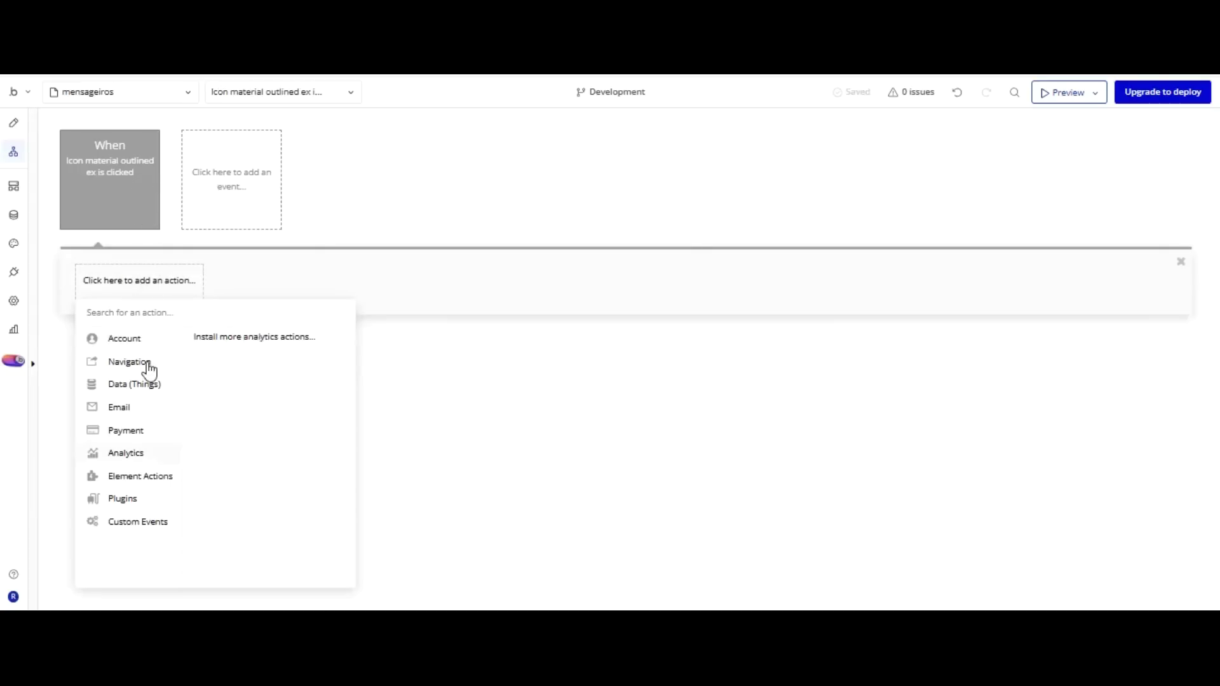
mouse_move(153, 370)
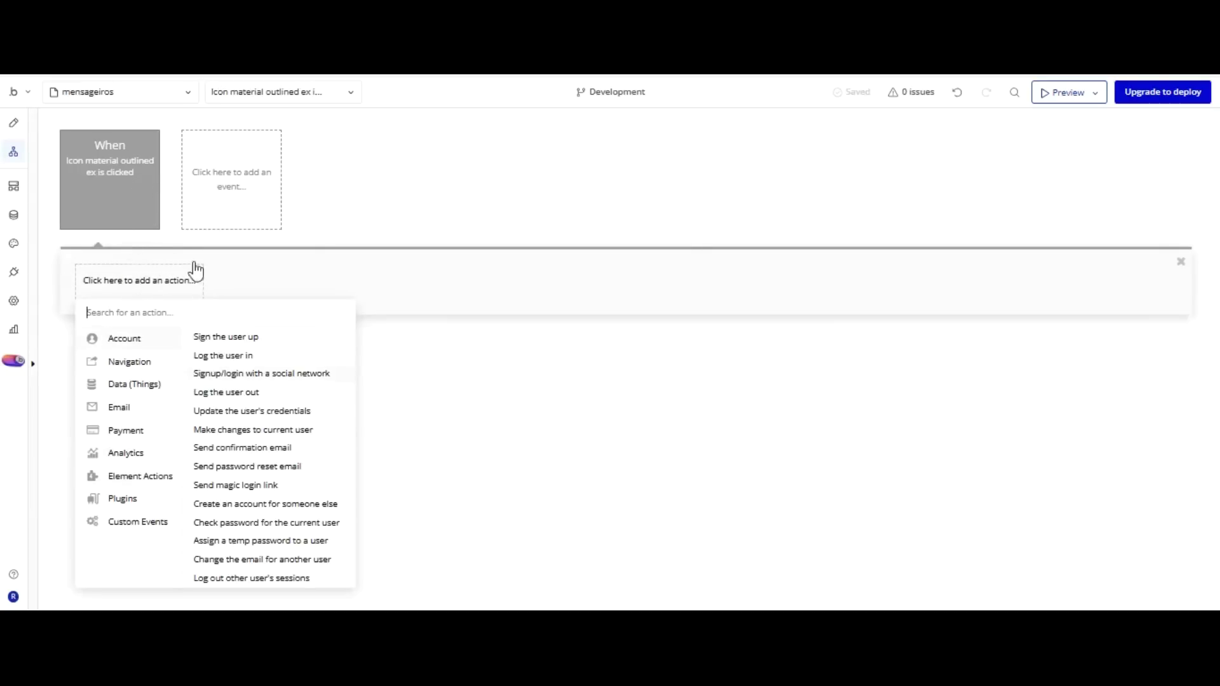
left_click(222, 390)
left_click(258, 281)
mouse_move(235, 362)
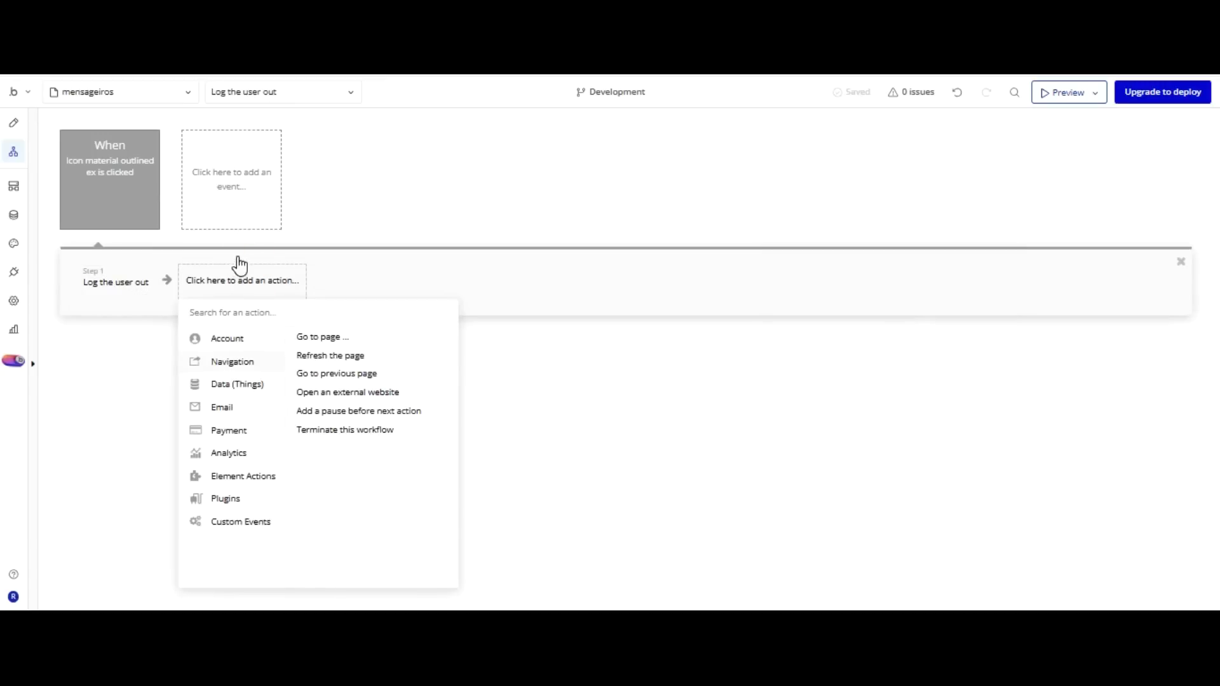
left_click(323, 336)
left_click(929, 274)
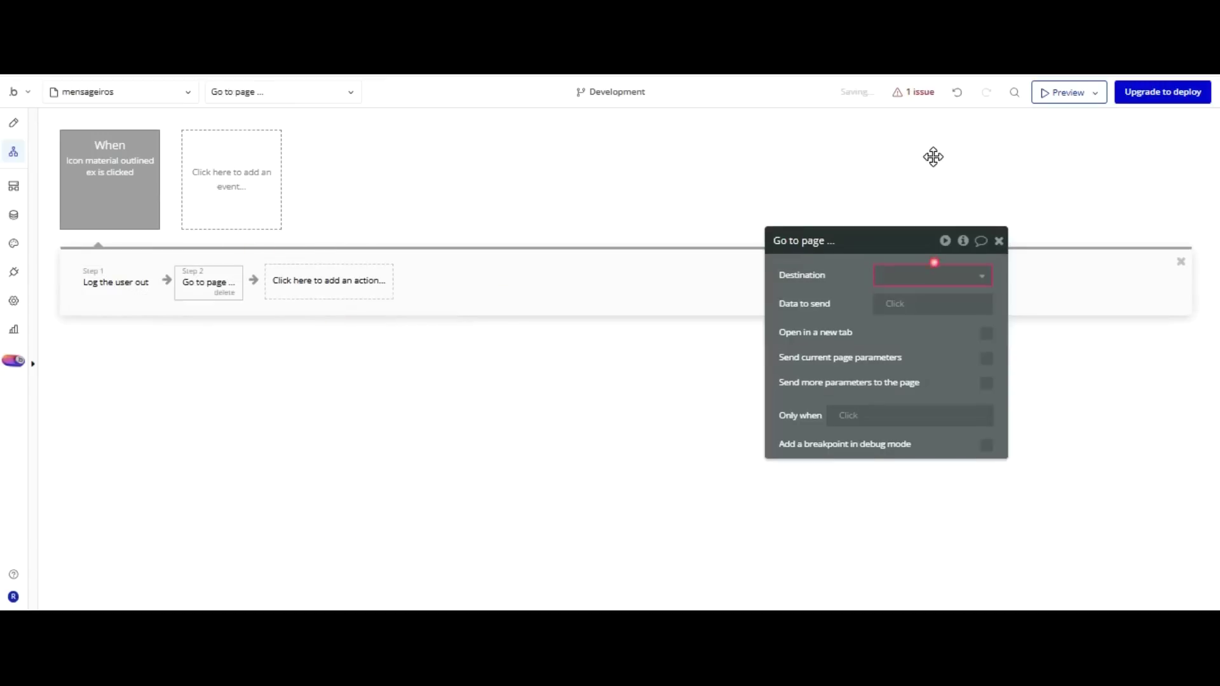
key("Return")
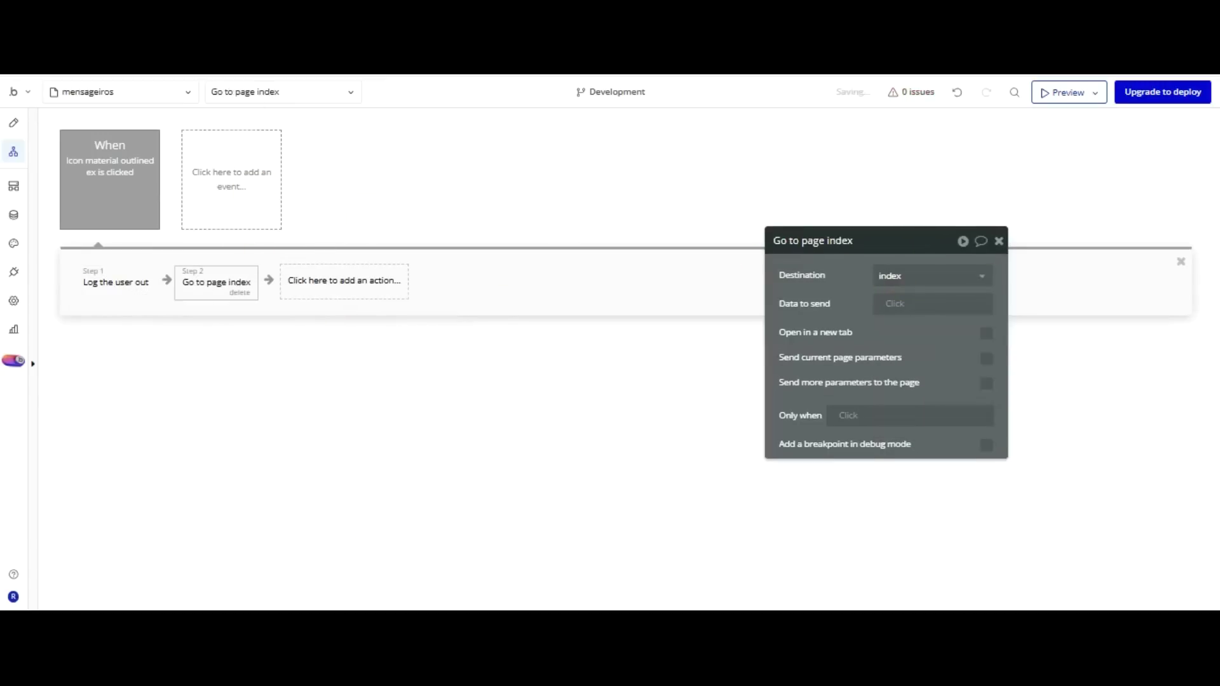
left_click(13, 123)
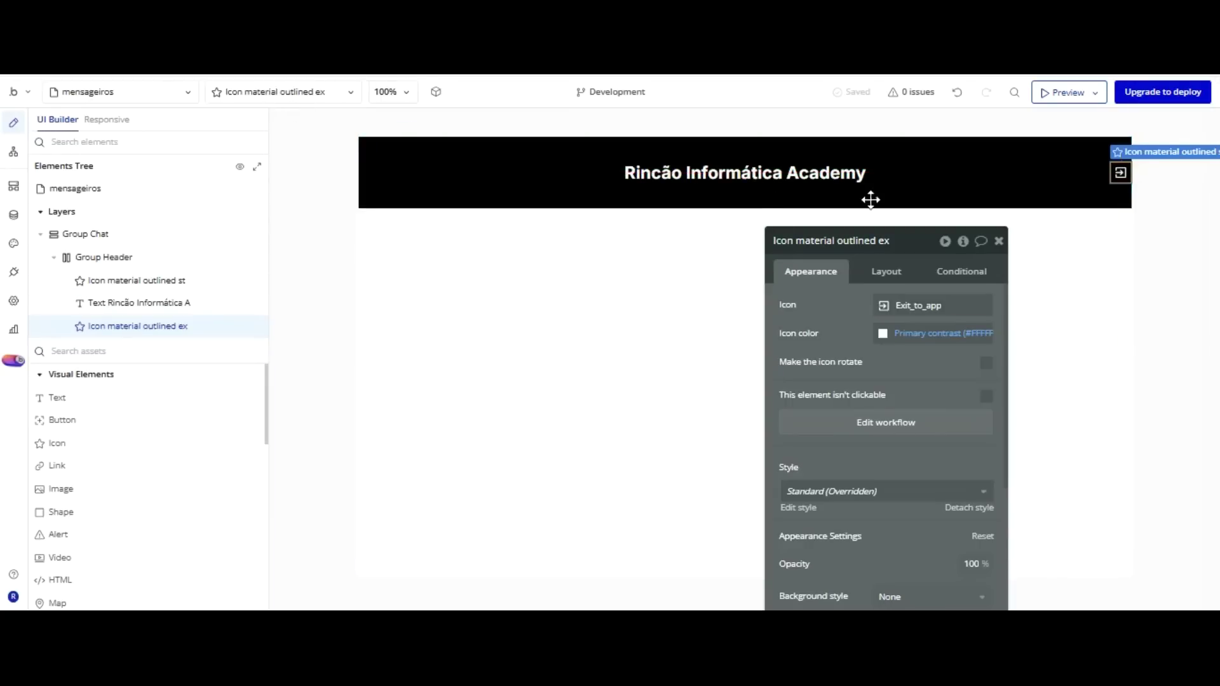
Add a new group below the header and name it Group Chat Geral.
left_click(932, 305)
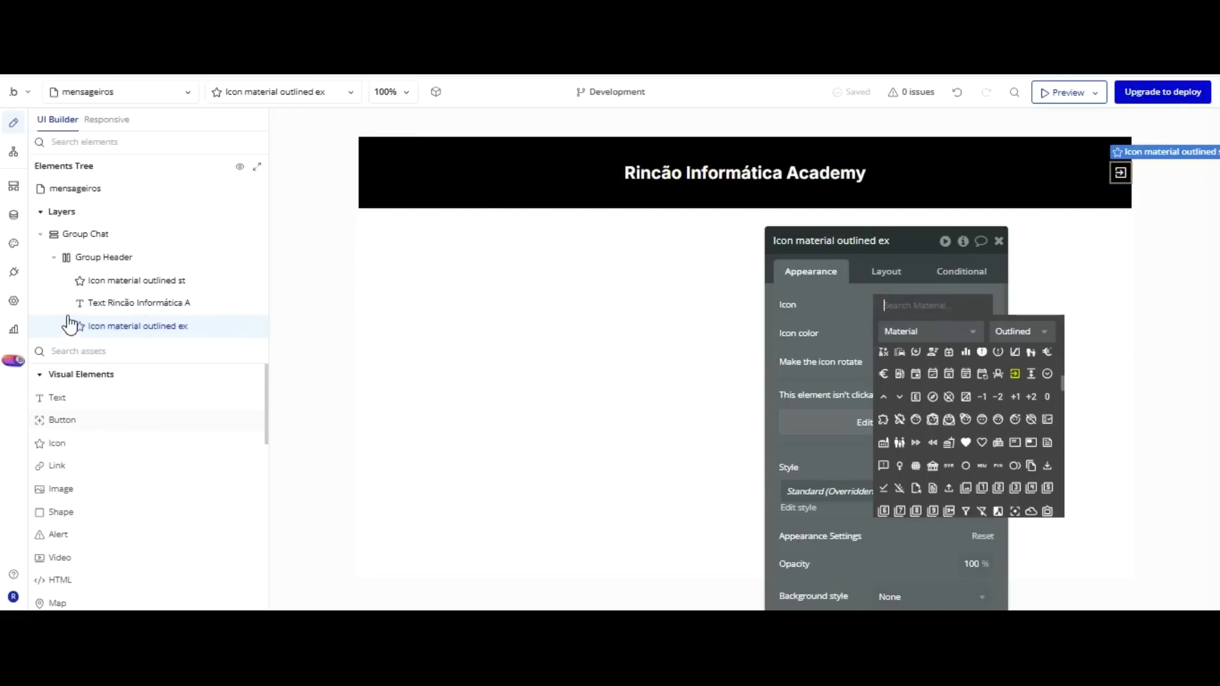
scroll(89, 405, "down", 3)
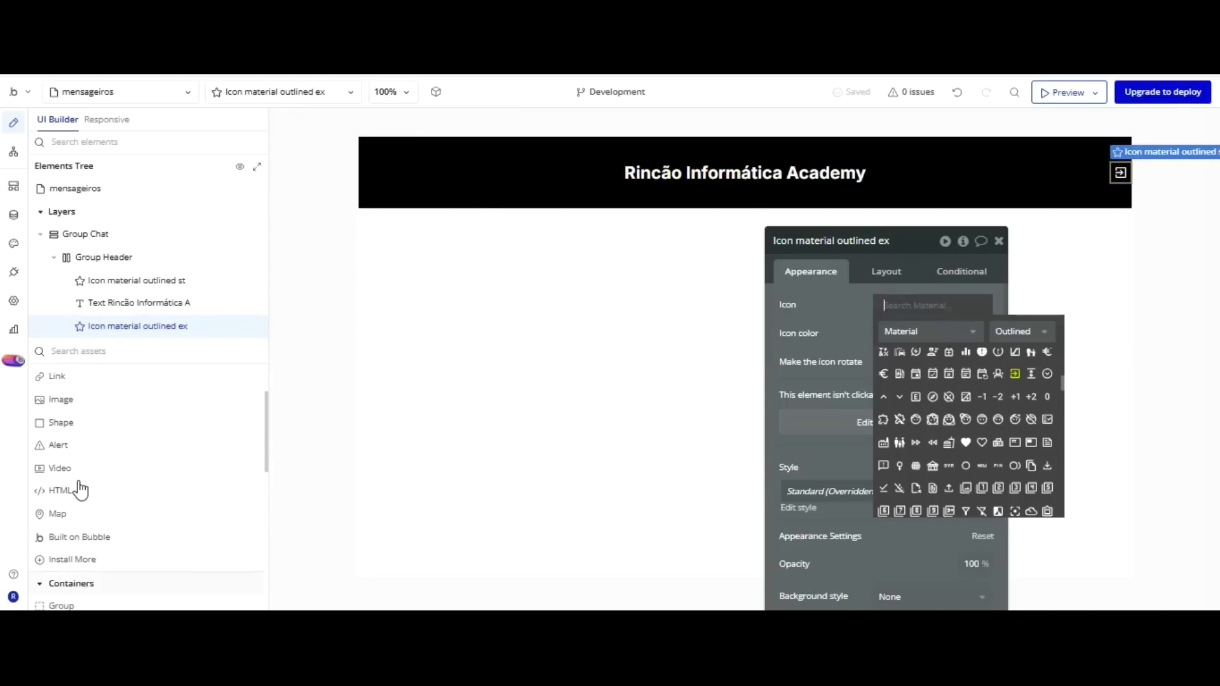
left_click(61, 606)
left_click(379, 229)
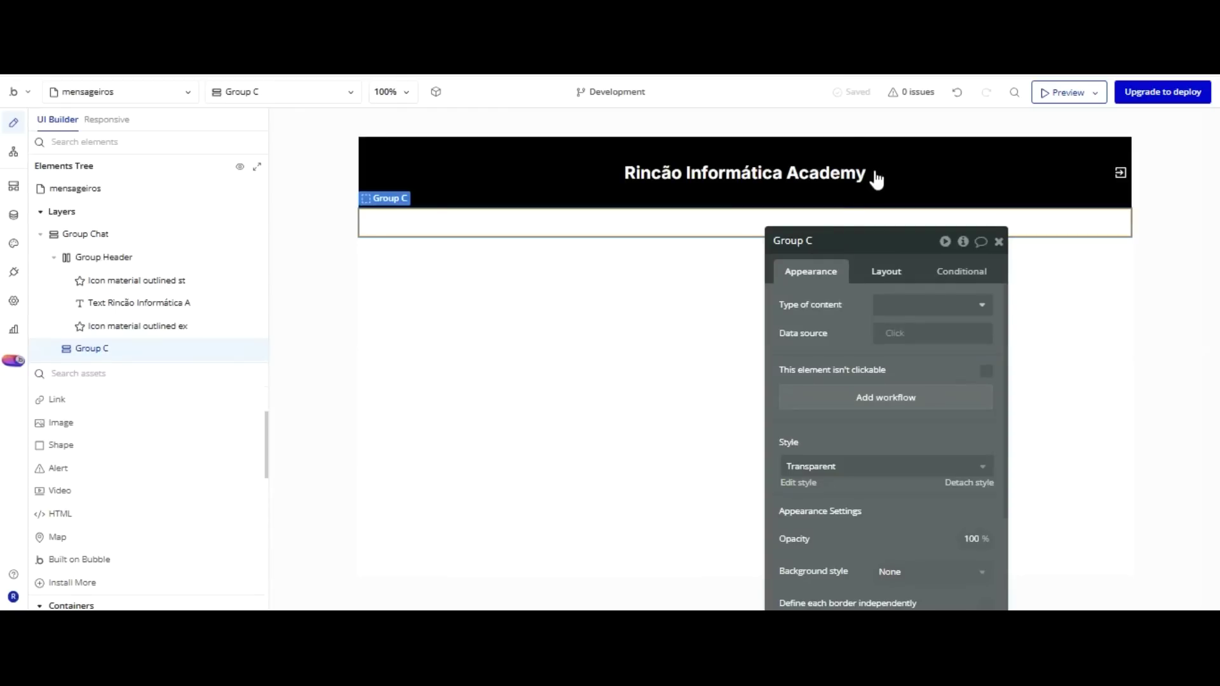
double_click(863, 242)
type("Chat Geral")
key("Return")
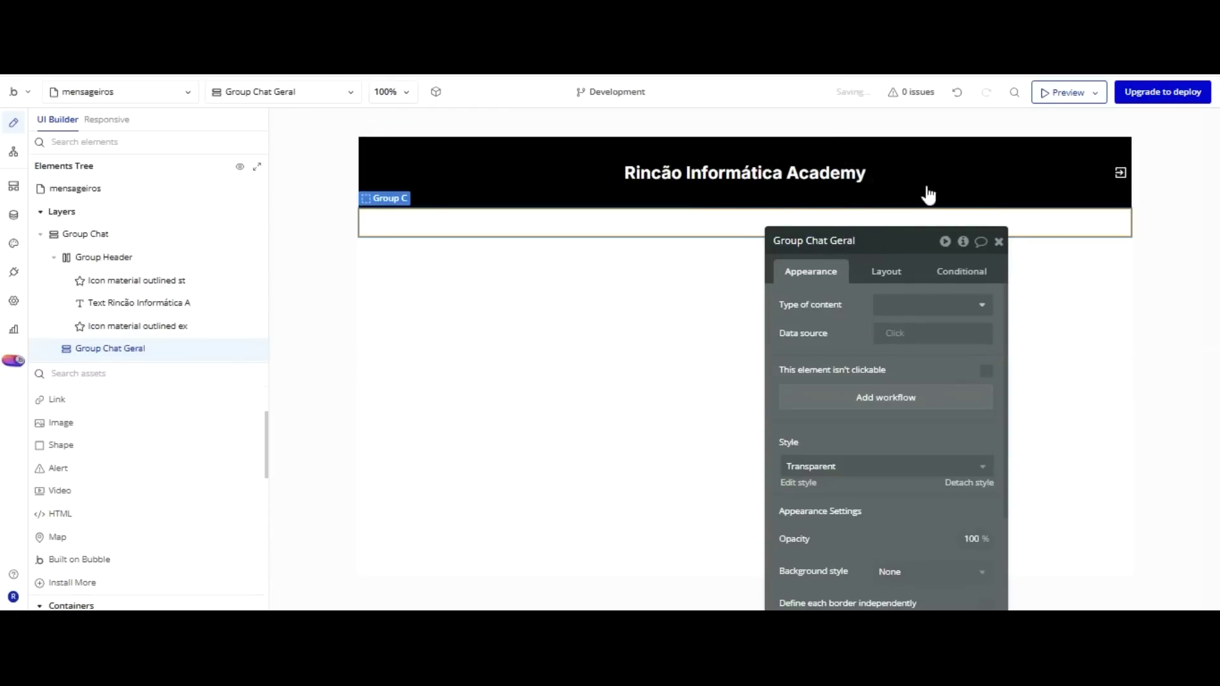
Remove the group's transparent style and set its minimum size to 250 × 40 px.
left_click(931, 384)
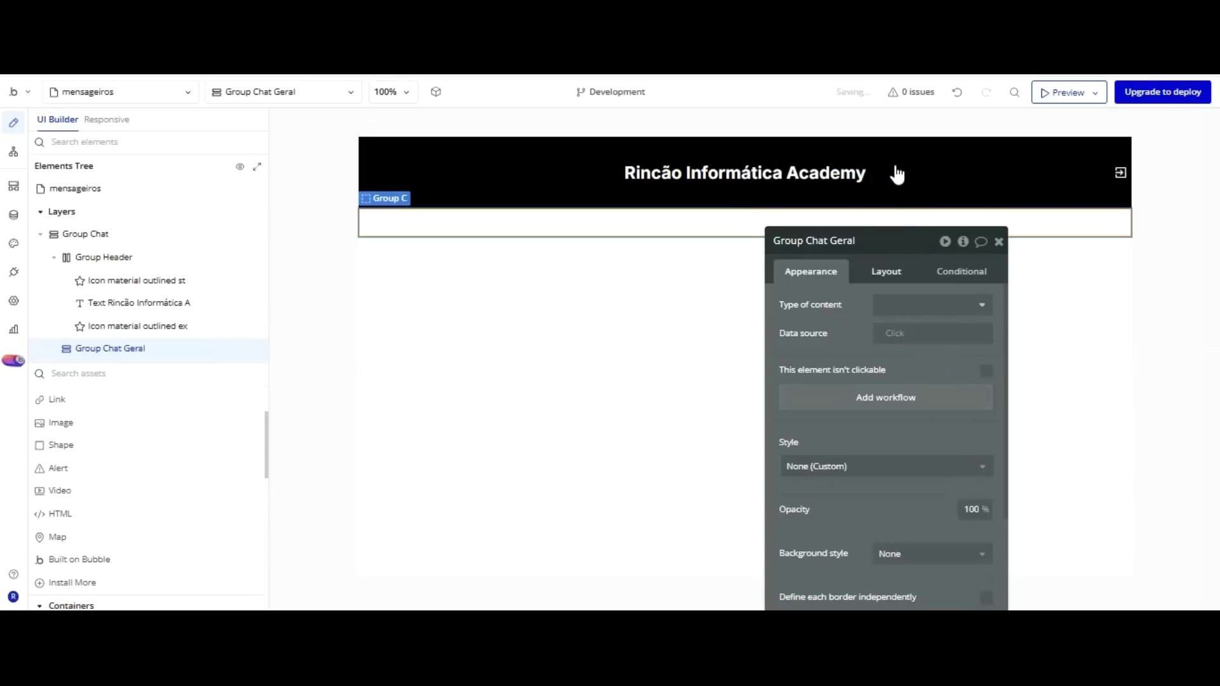
left_click(886, 272)
scroll(942, 309, "down", 4)
left_click(803, 579)
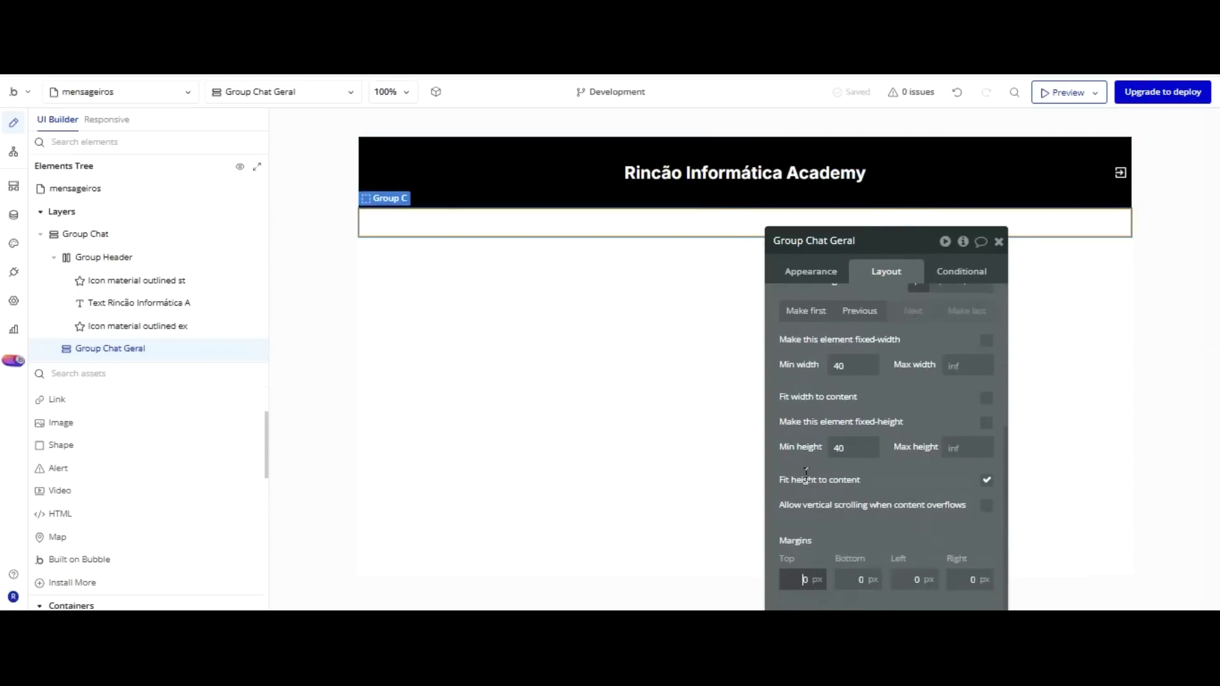
type("1")
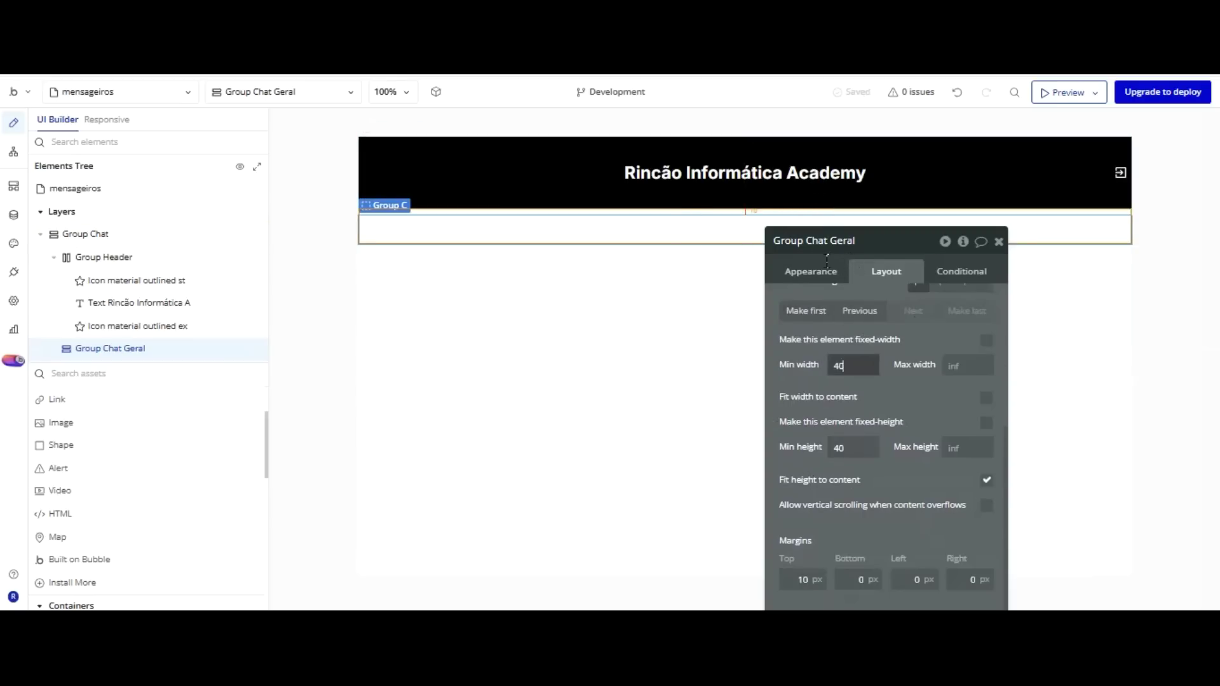
key("BackSpace")
key("BackSpace")
type("100")
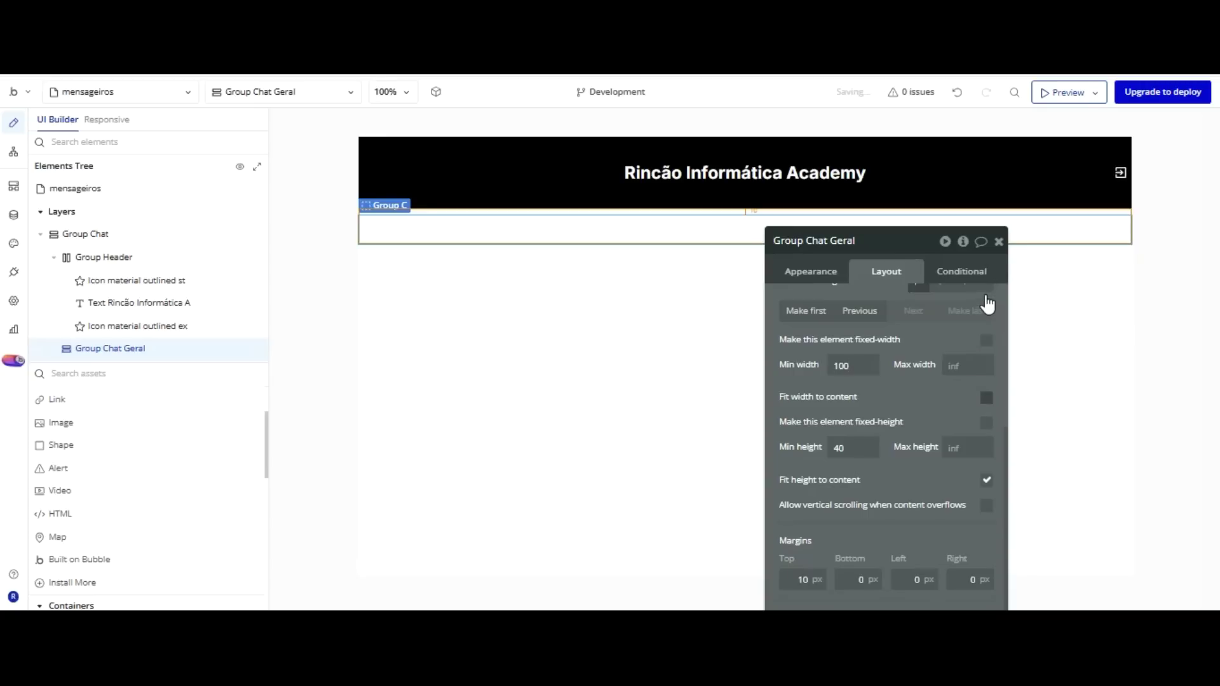
key("ctrl+a")
type("2")
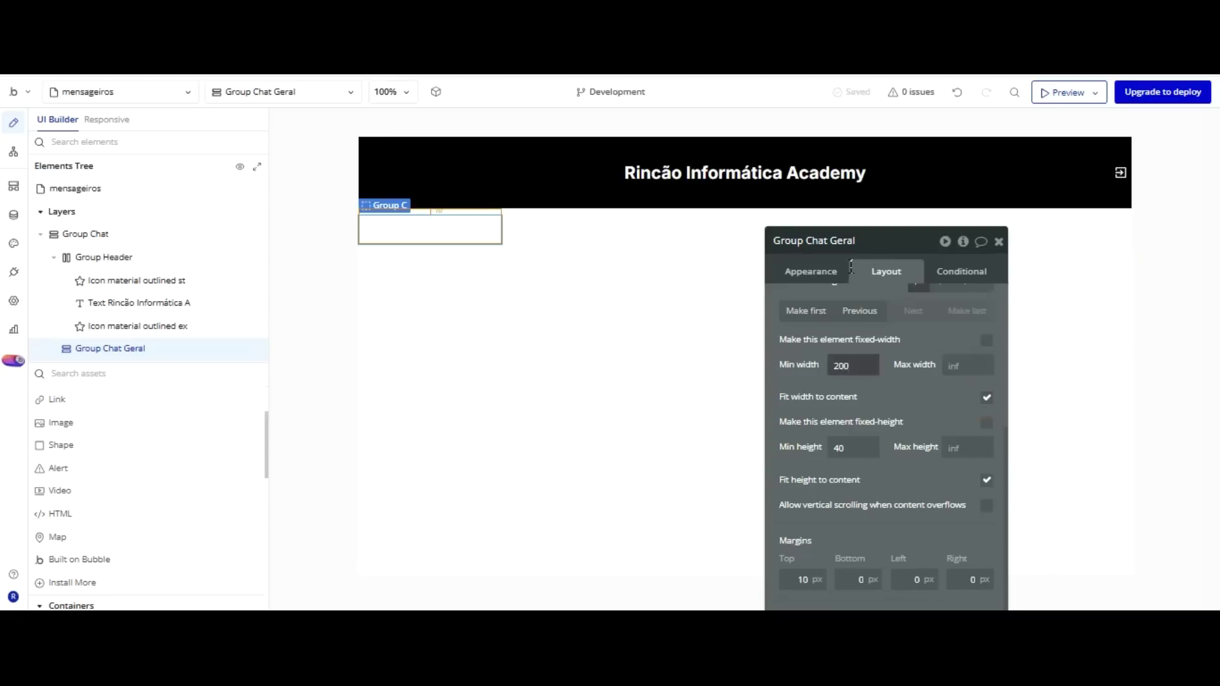
type("250")
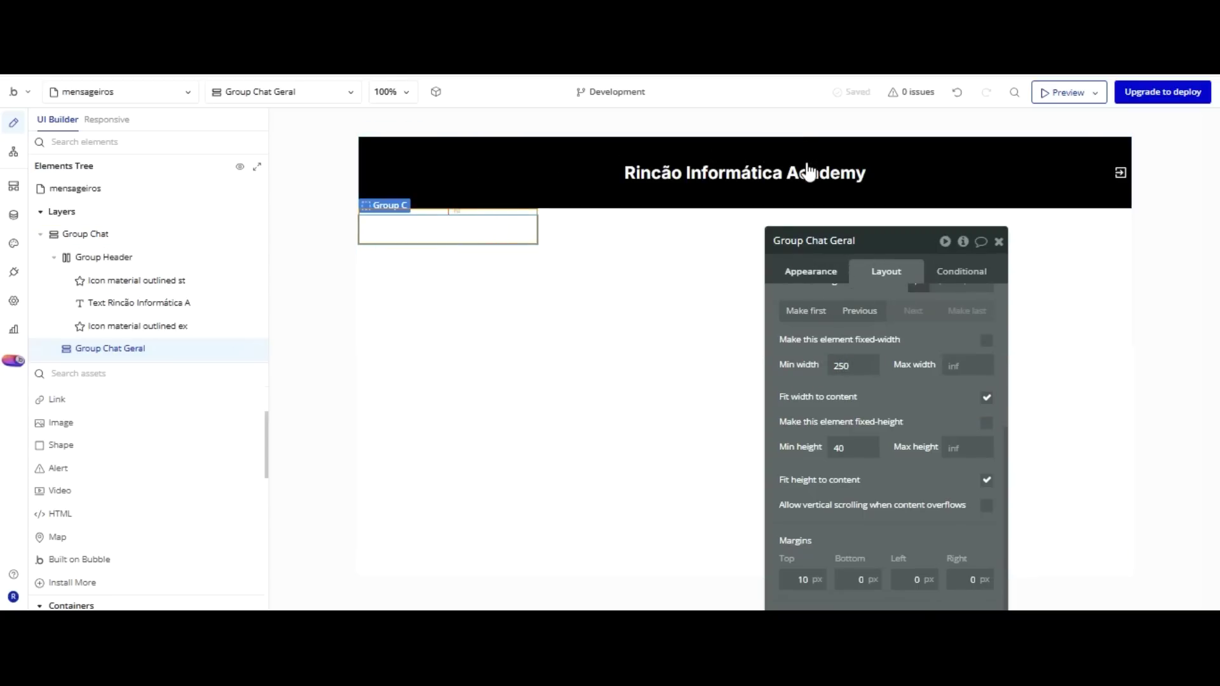
scroll(95, 454, "up", 2)
Add a text and an icon to Group Chat Geral and set its layout to Row.
left_click(58, 420)
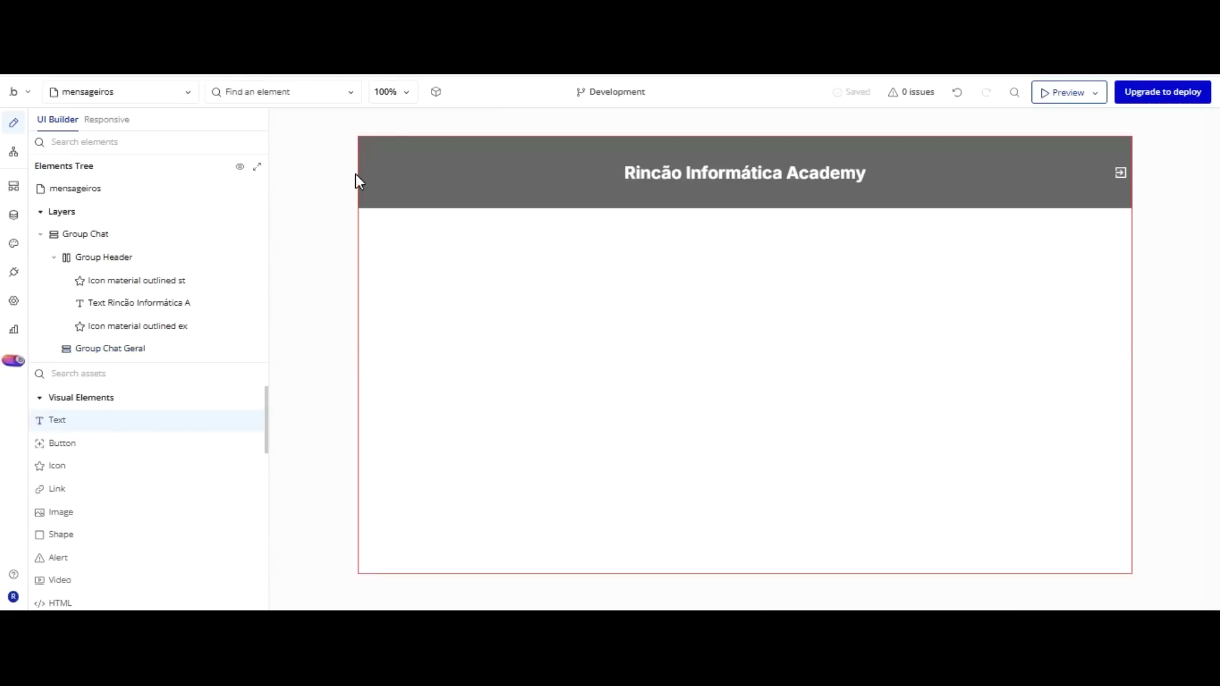
left_click(404, 123)
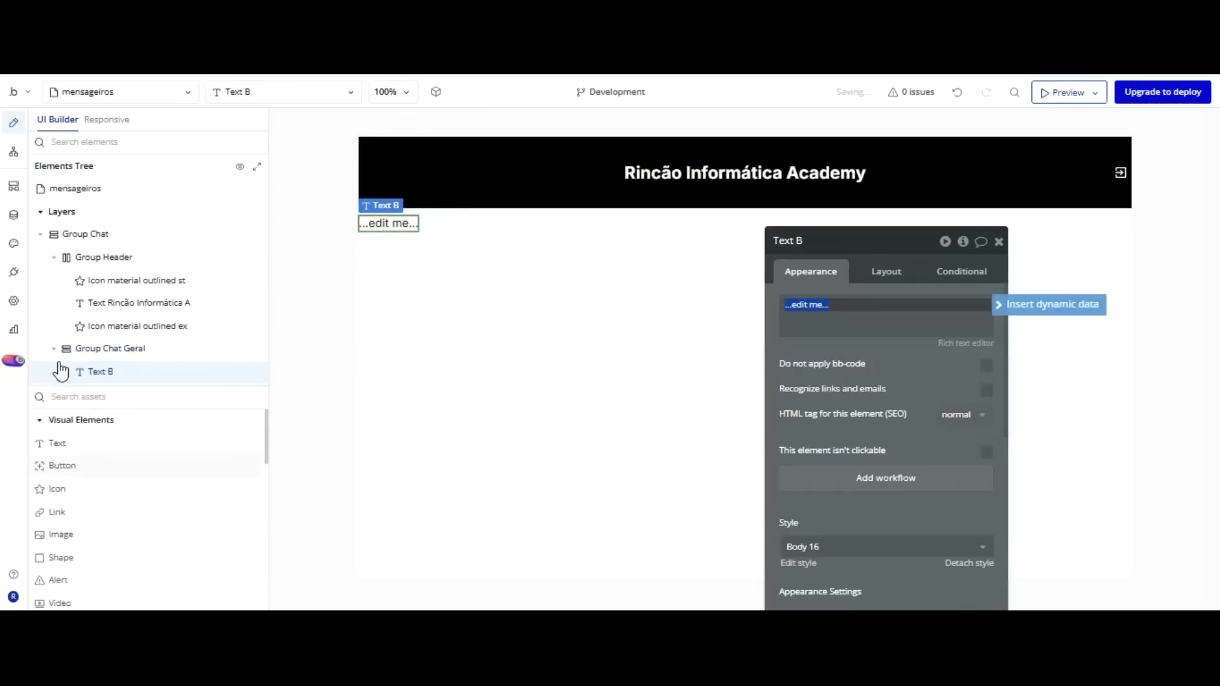
left_click(327, 331)
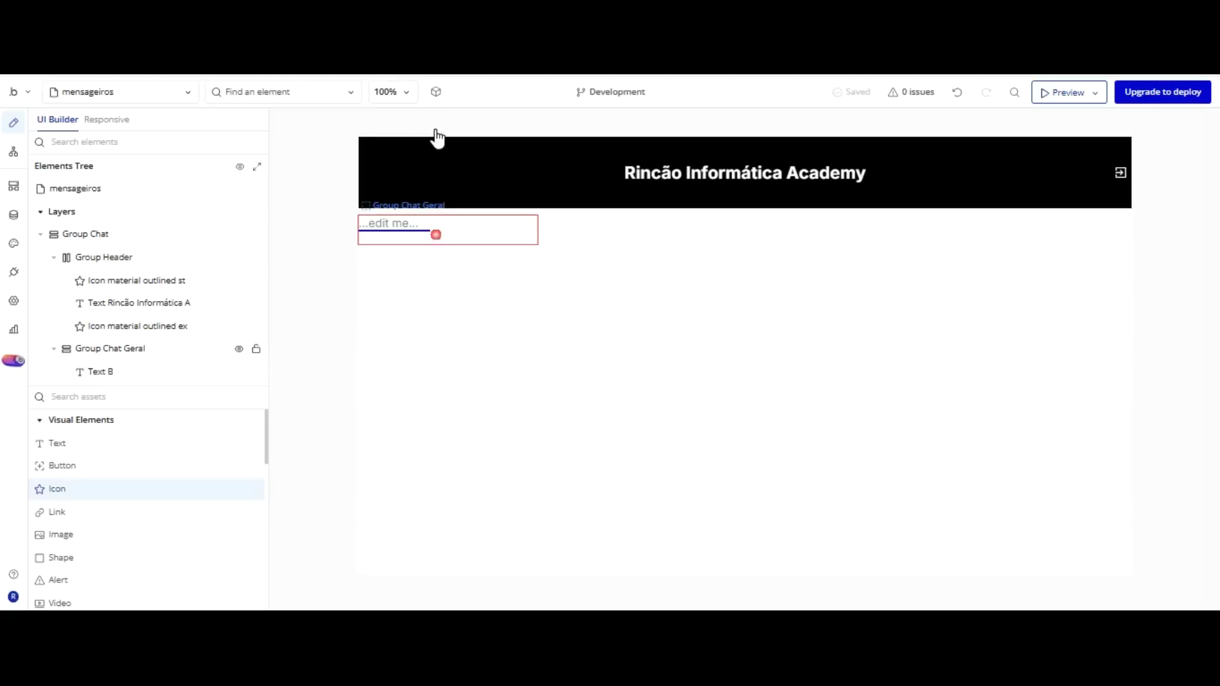
left_click(436, 234)
left_click(462, 231)
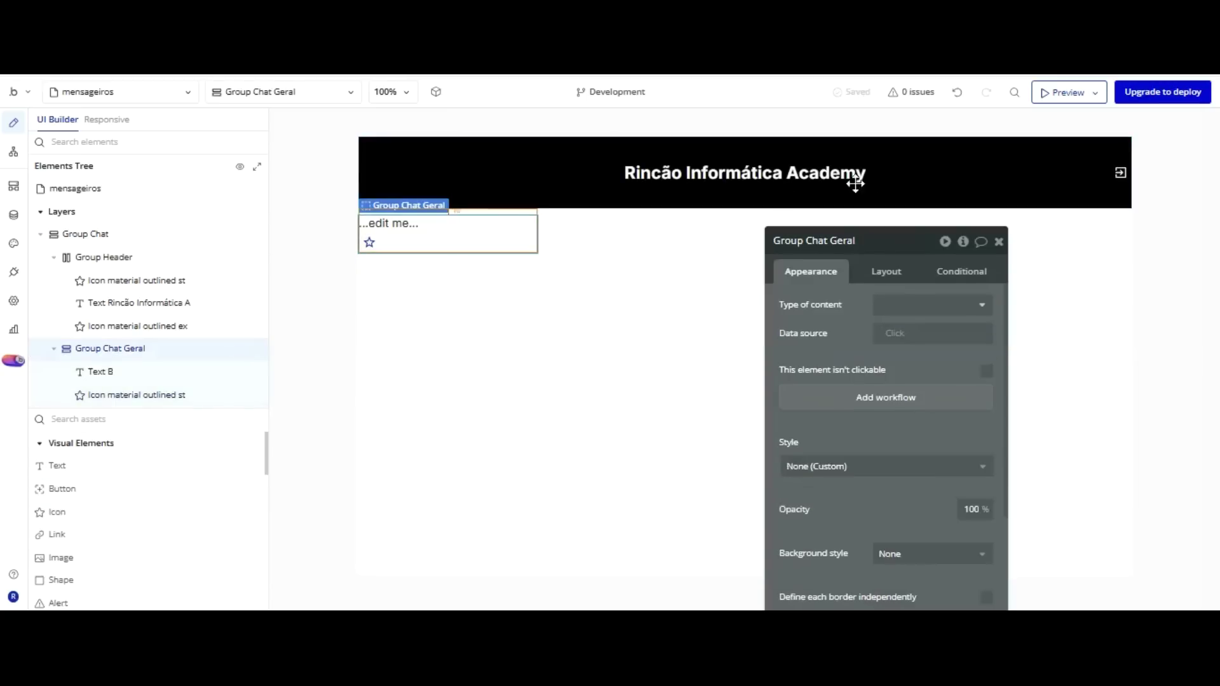
left_click(886, 271)
left_click(889, 308)
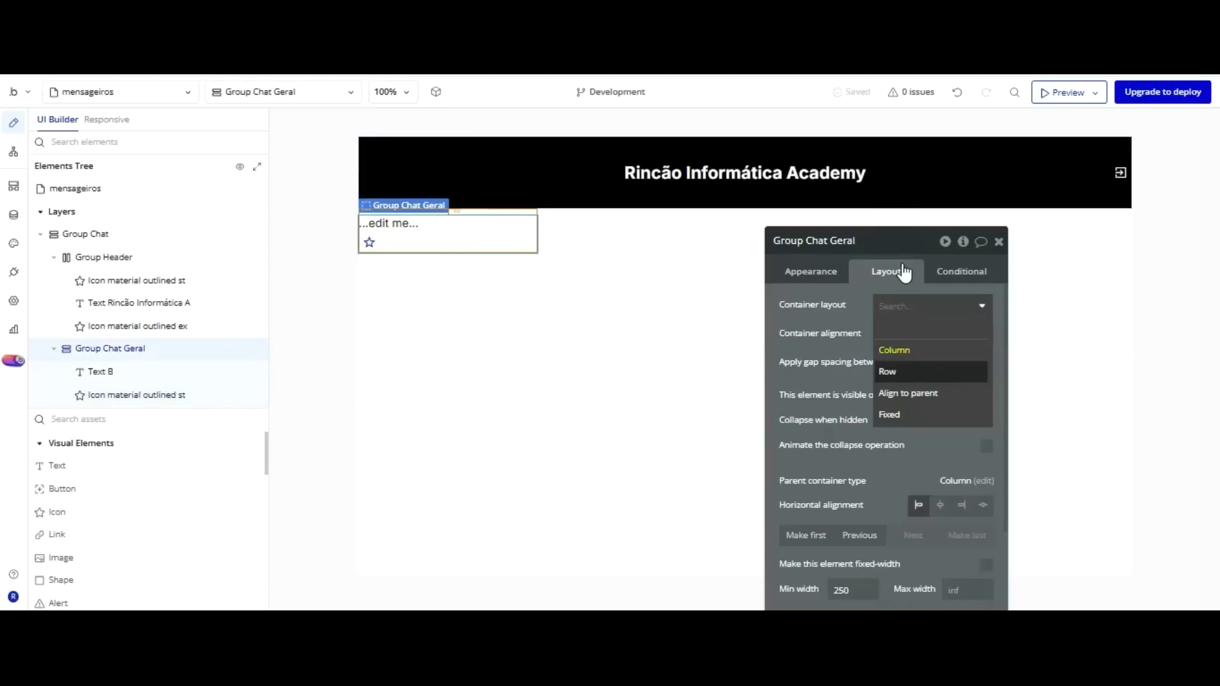
left_click(888, 372)
Place the icon before the text, centre both vertically, and centre the row's contents.
left_click_drag(429, 227, 428, 124)
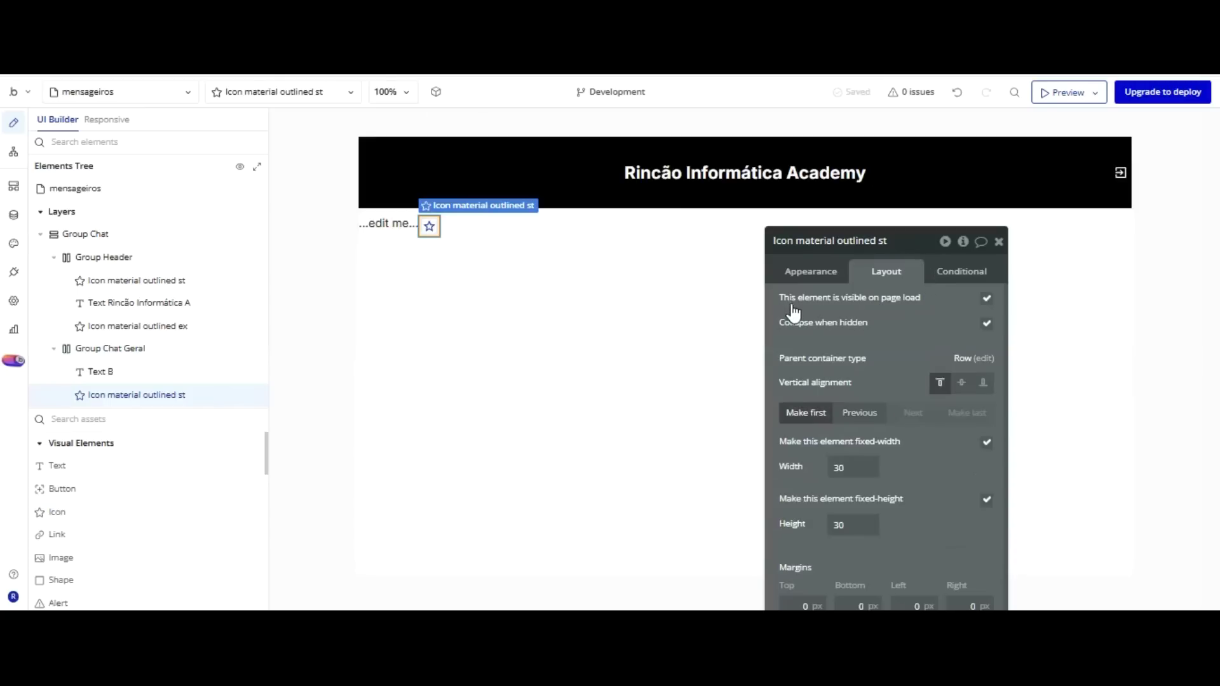
left_click(791, 412)
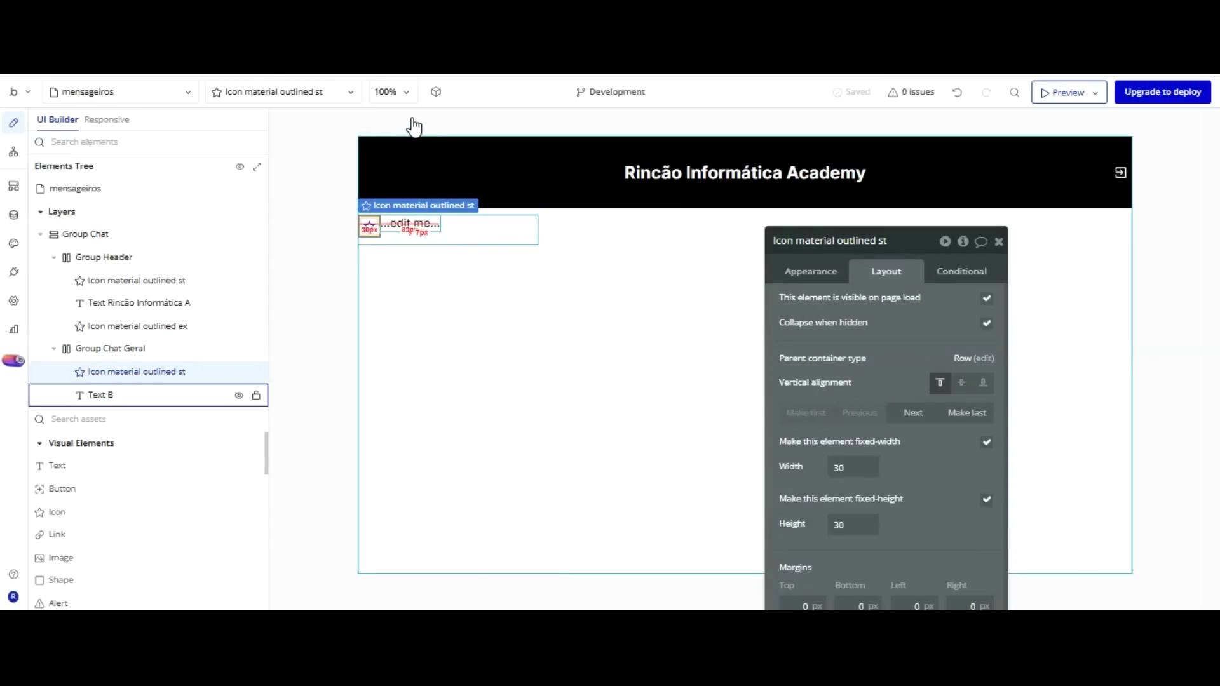
left_click(962, 382)
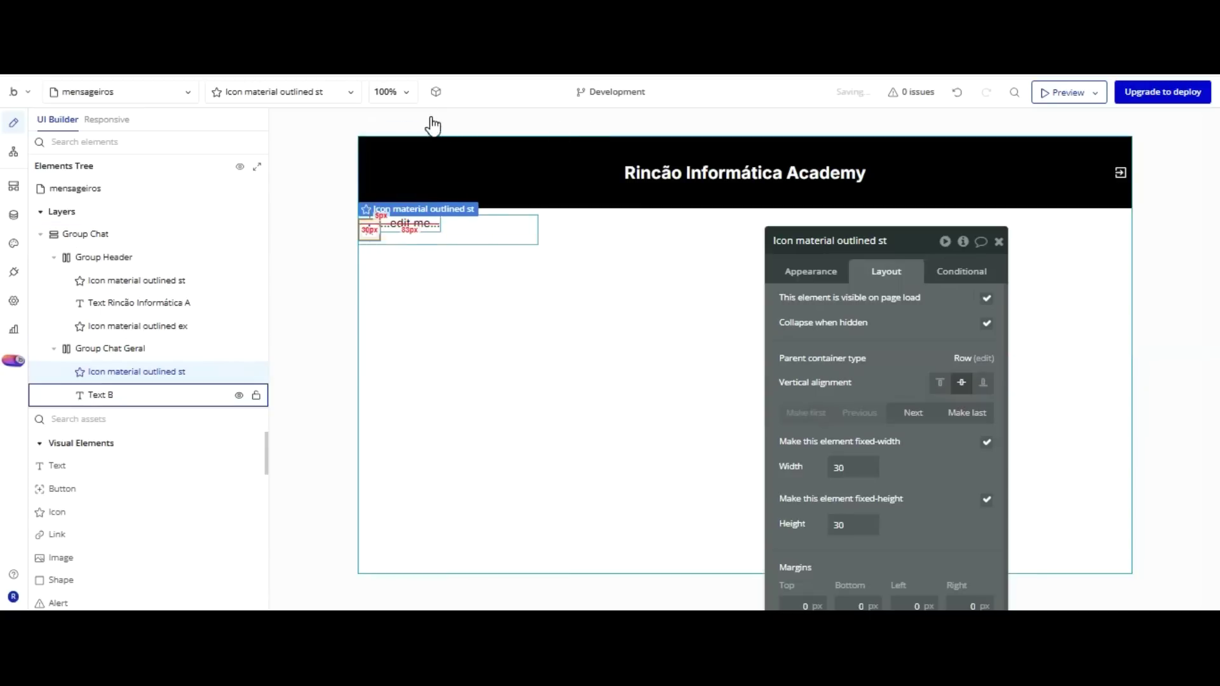
left_click(410, 225)
left_click(940, 382)
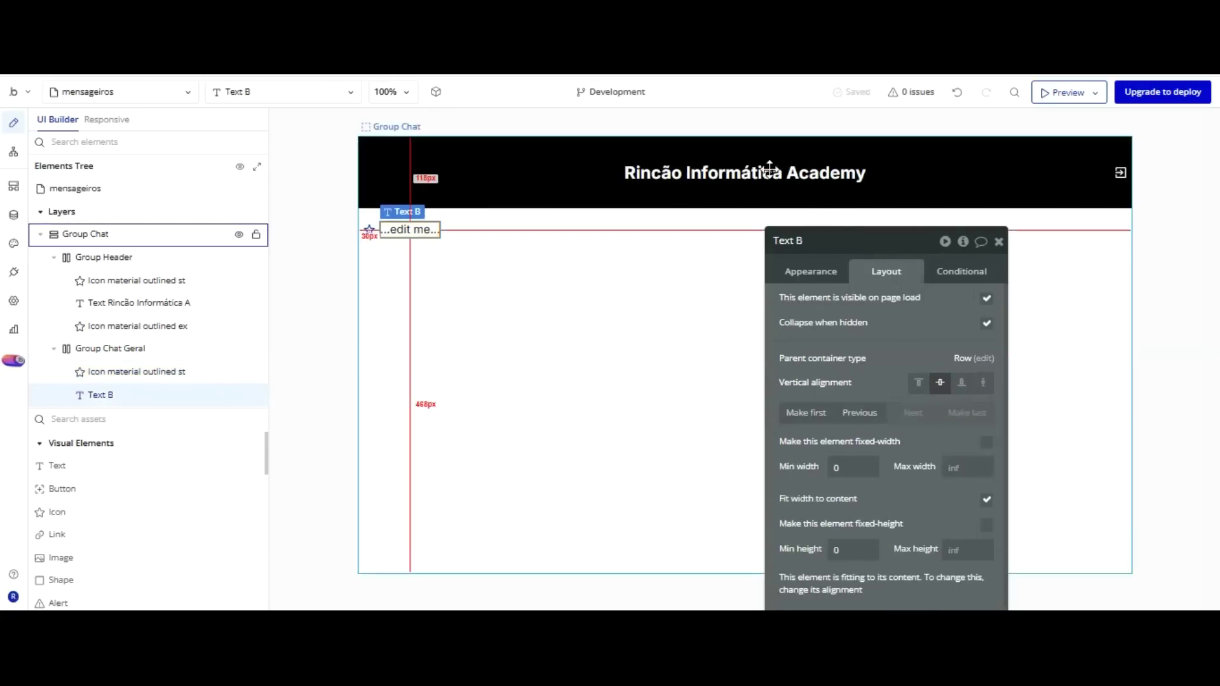
left_click(798, 271)
left_click(513, 229)
left_click(873, 272)
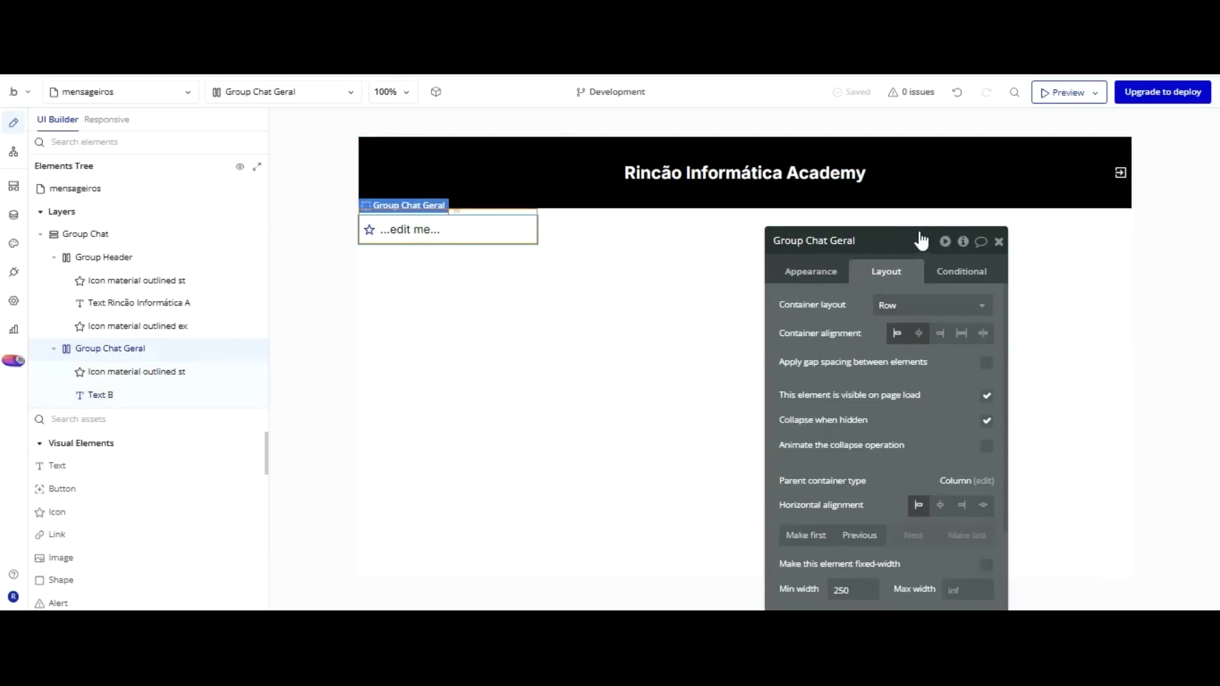
left_click(961, 333)
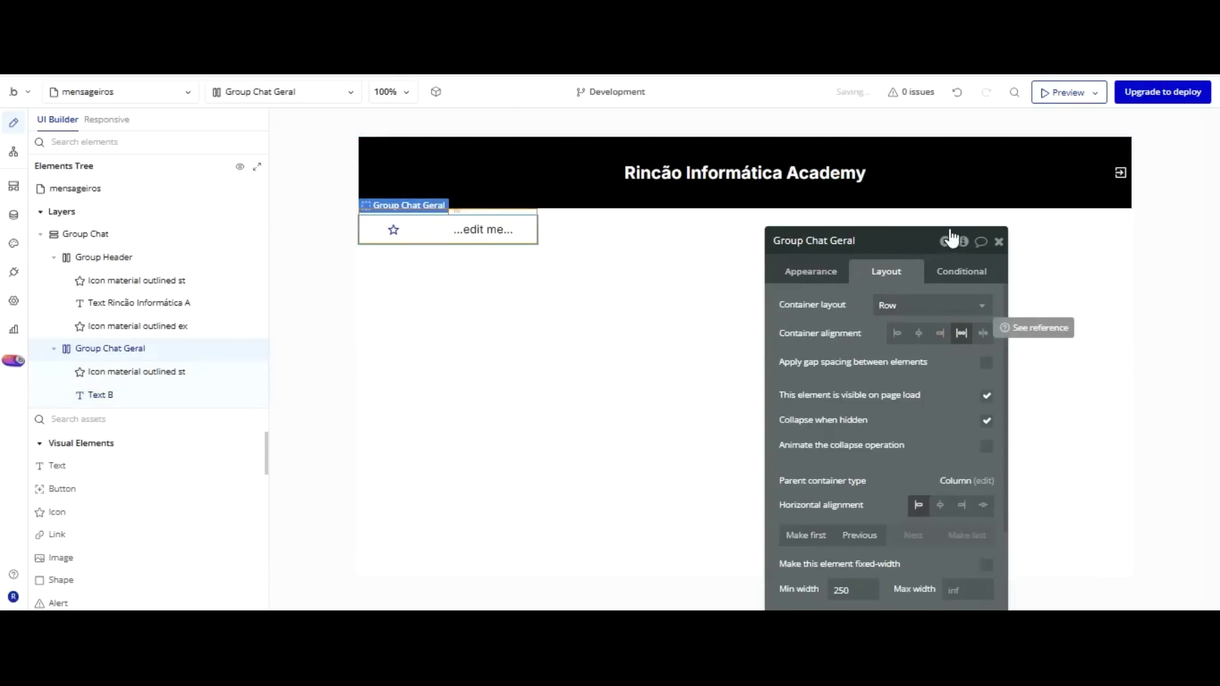
left_click(919, 333)
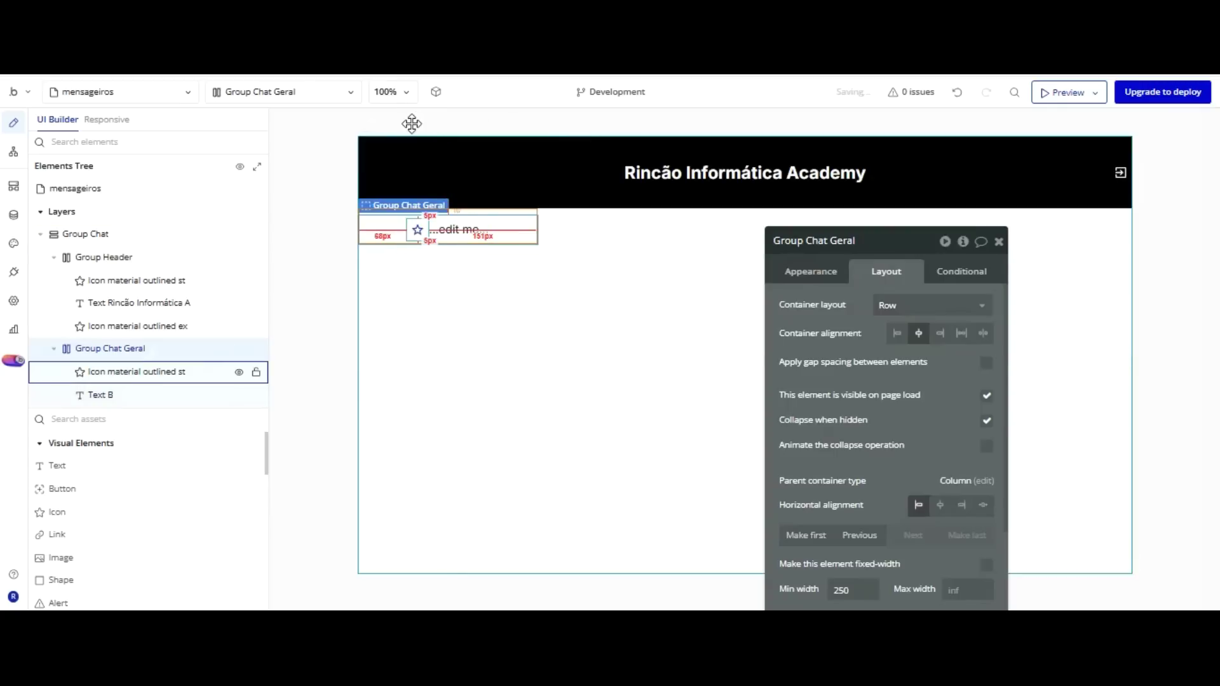
left_click(413, 229)
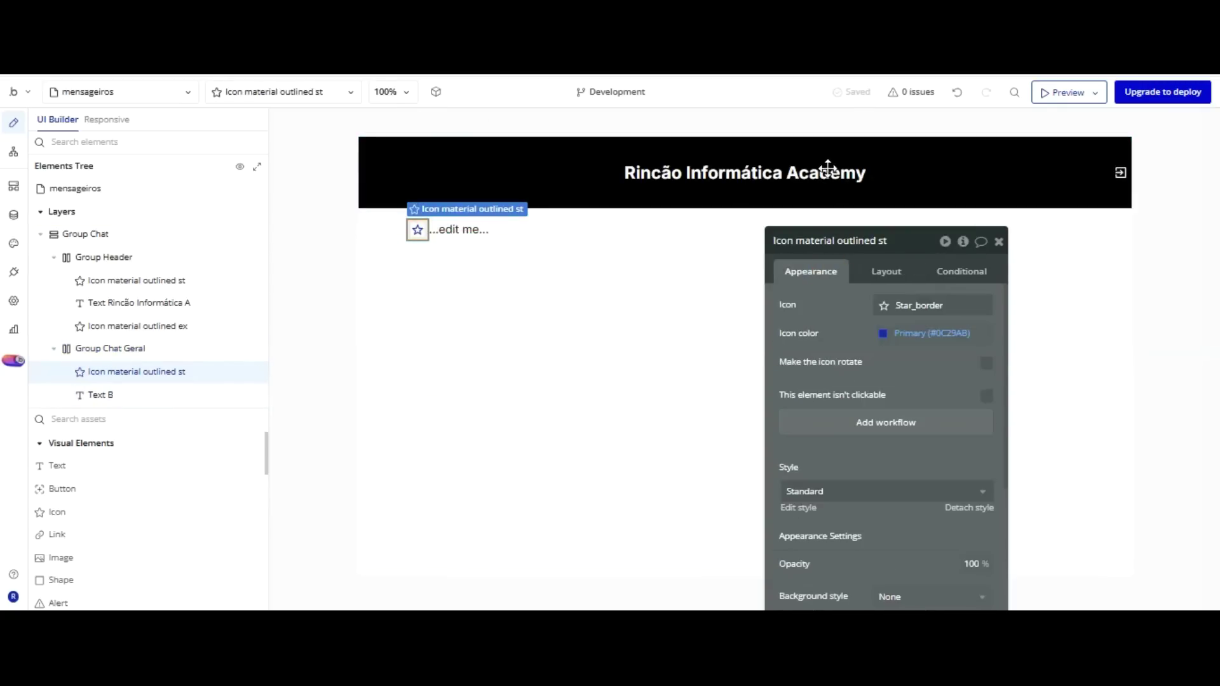
Swap the star for the Bootstrap Icons Whatsapp icon and colour it white.
left_click(919, 330)
left_click(926, 432)
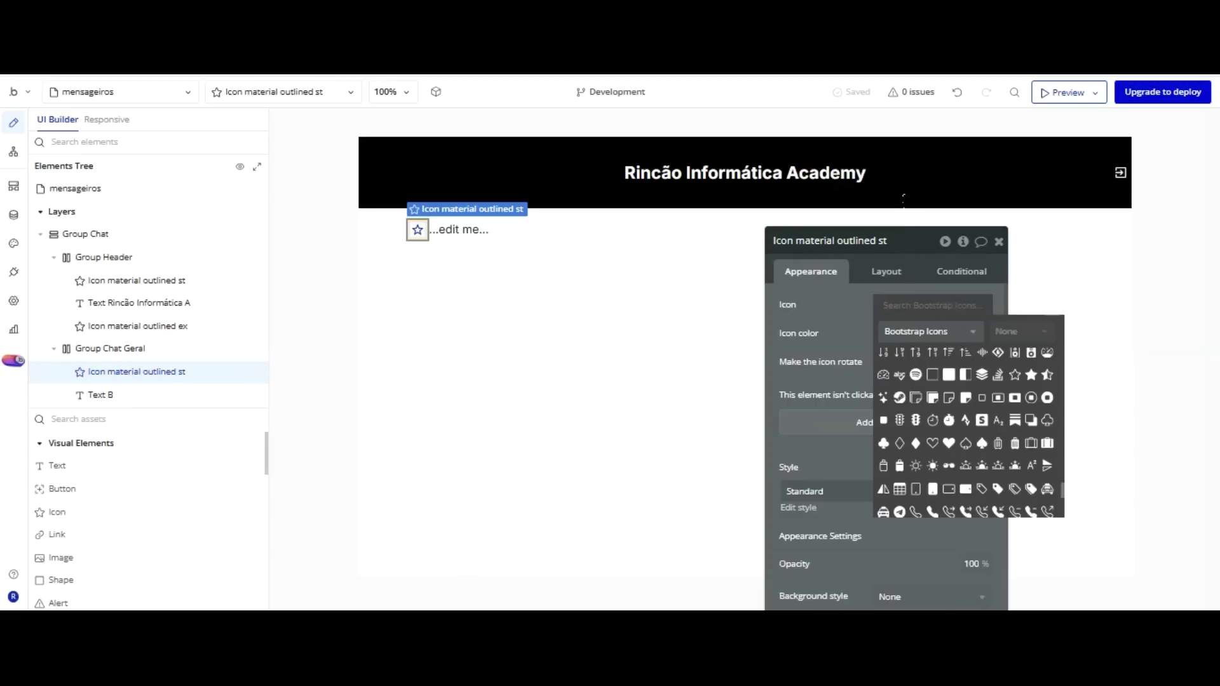
left_click(932, 306)
type("wha")
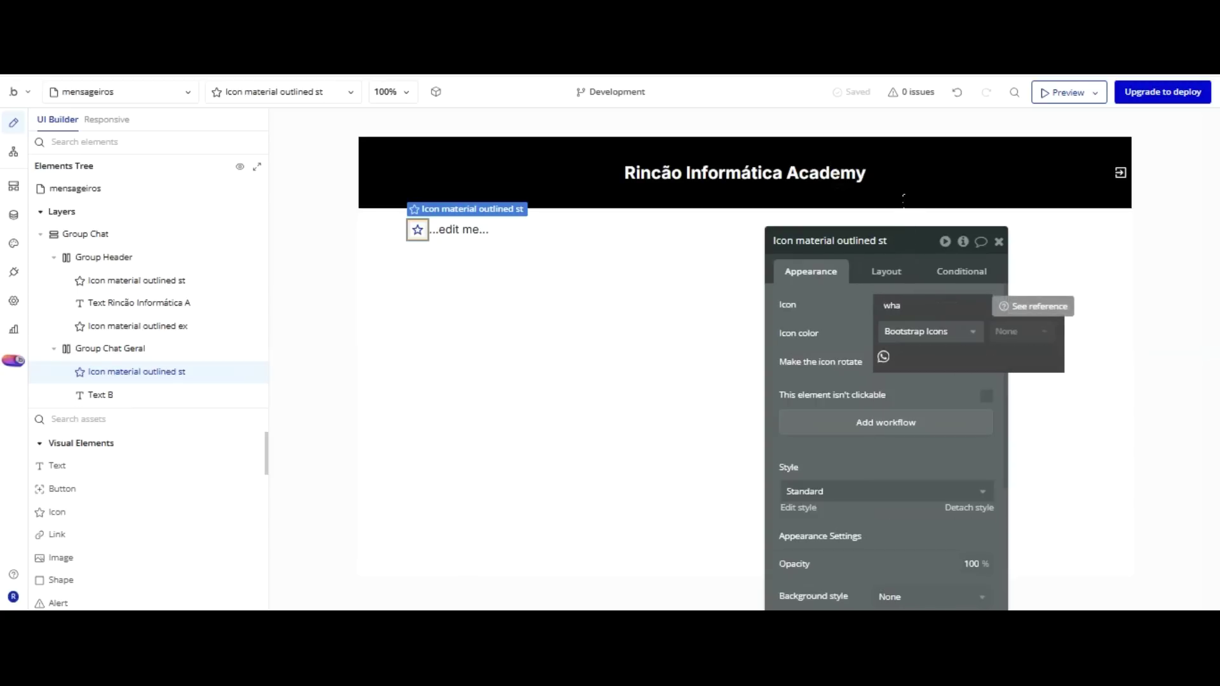
left_click(883, 357)
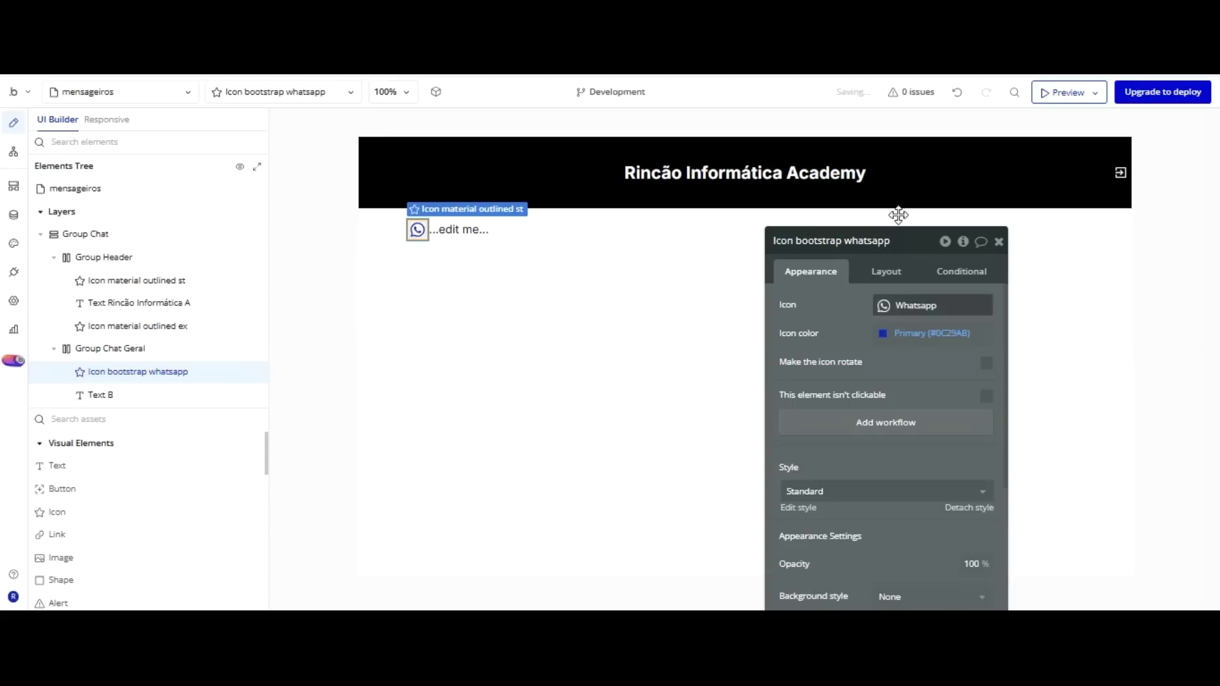
left_click(931, 334)
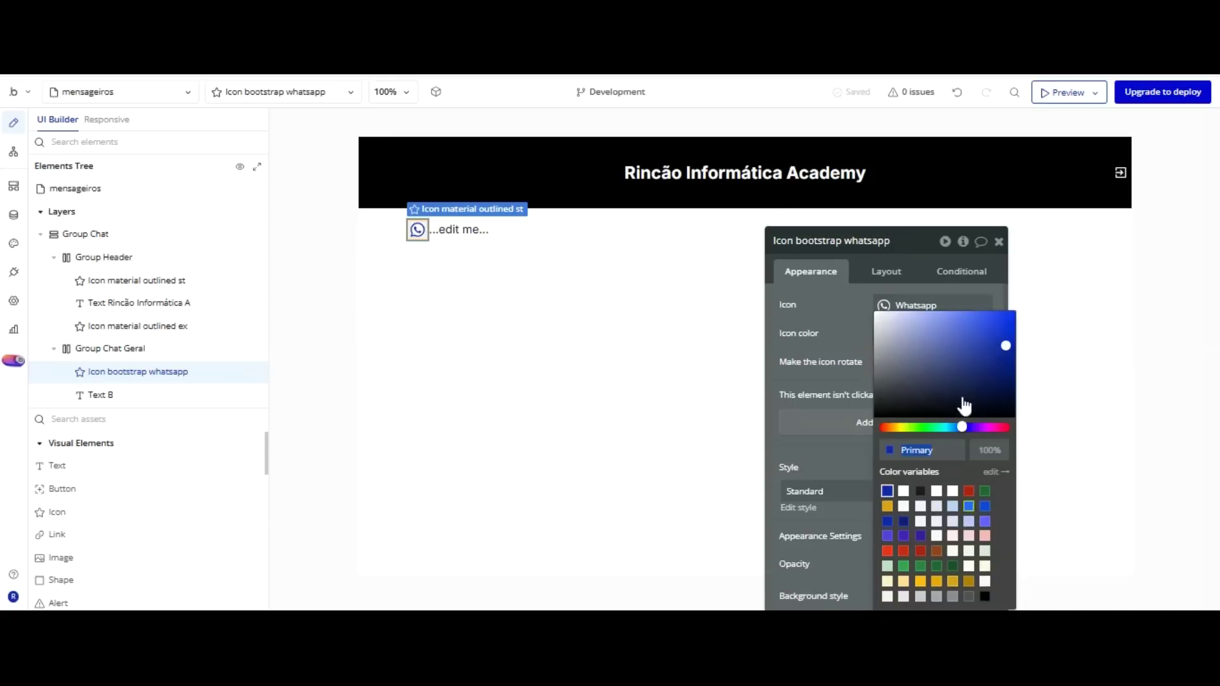
left_click(904, 492)
left_click(477, 227)
Enter 'Chat Geral' as the text element's content.
left_click(830, 302)
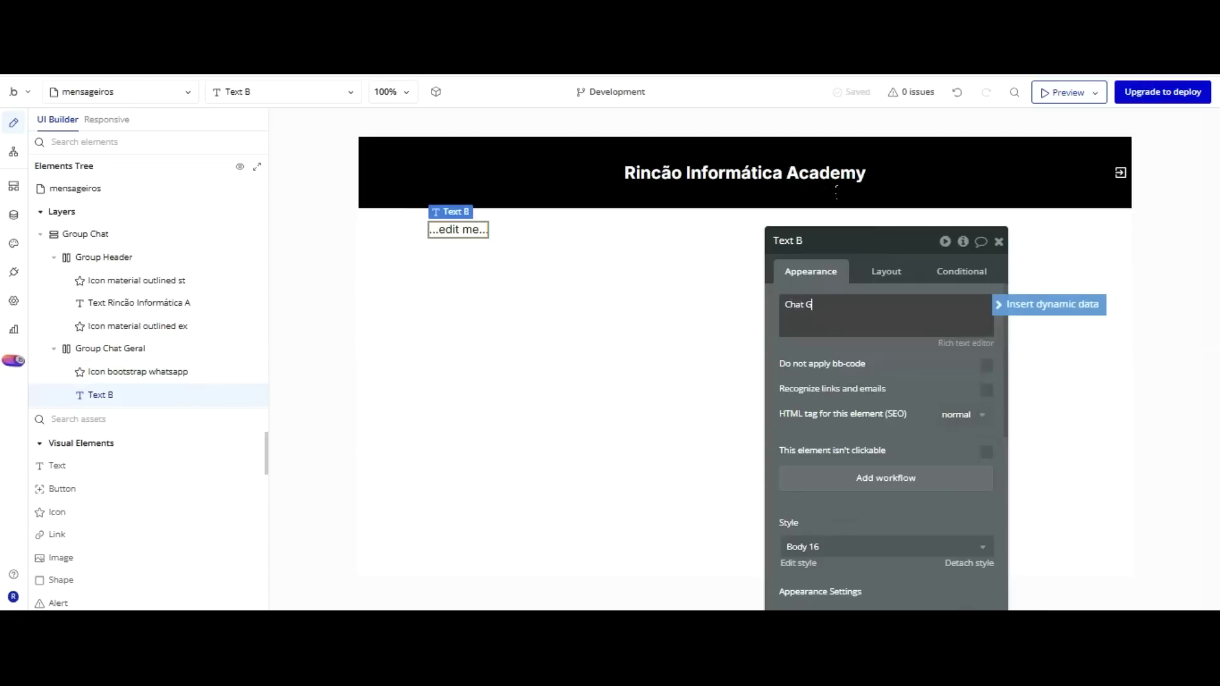
type("Chat Geral")
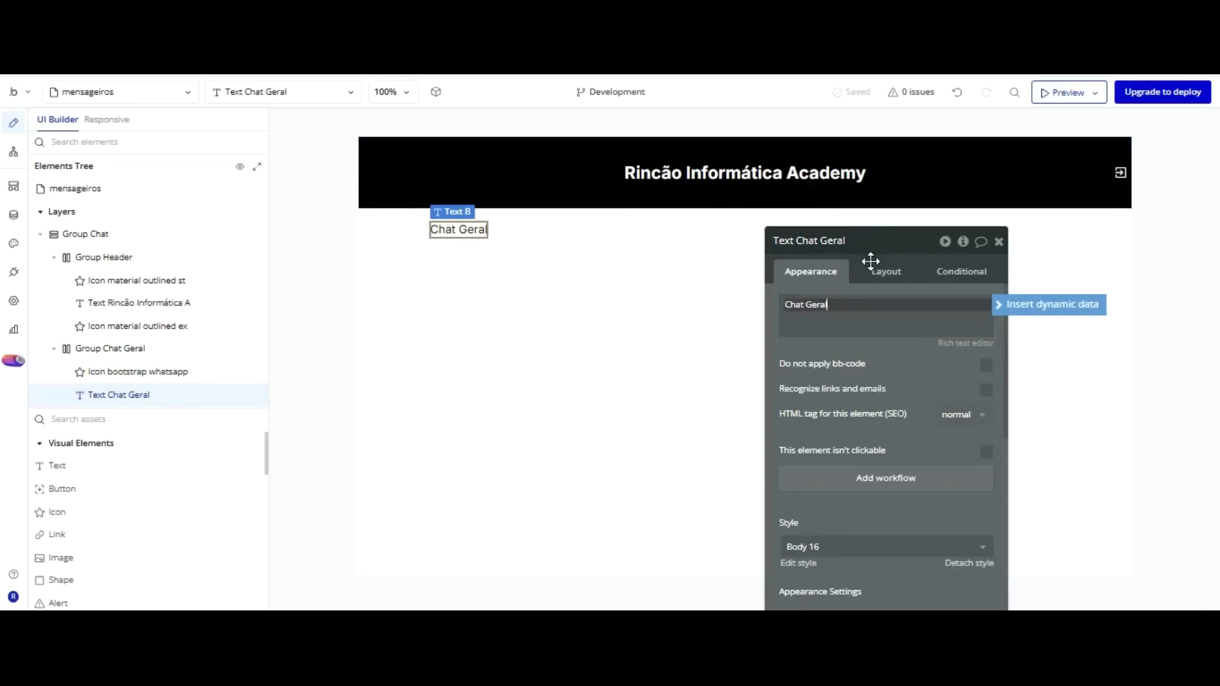
left_click(965, 343)
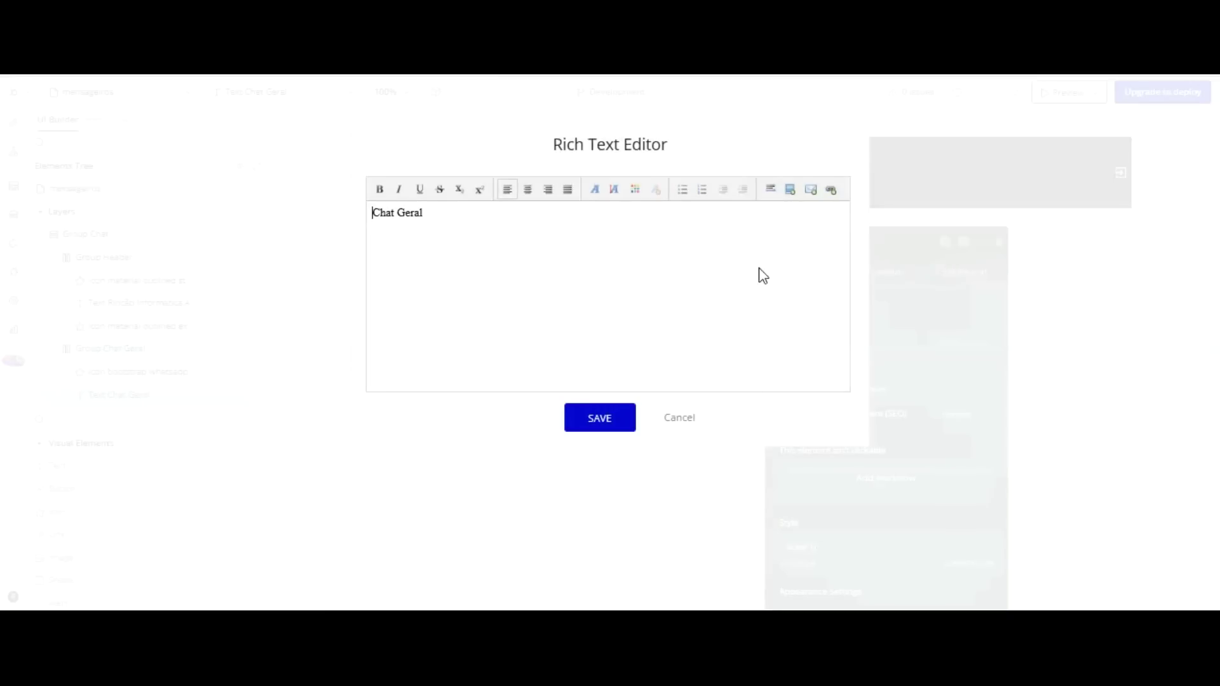
left_click(678, 416)
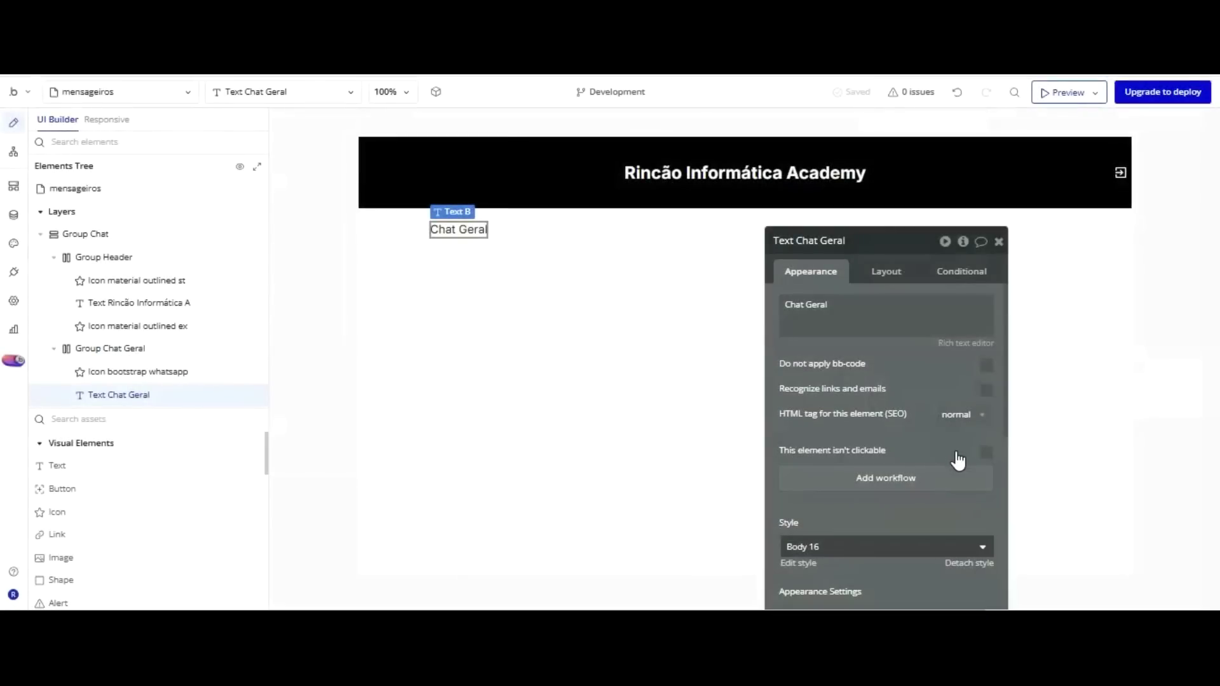
Detach the text's preset style and set its font colour to Primary contrast white.
left_click(940, 544)
scroll(926, 381, "down", 3)
left_click(966, 287)
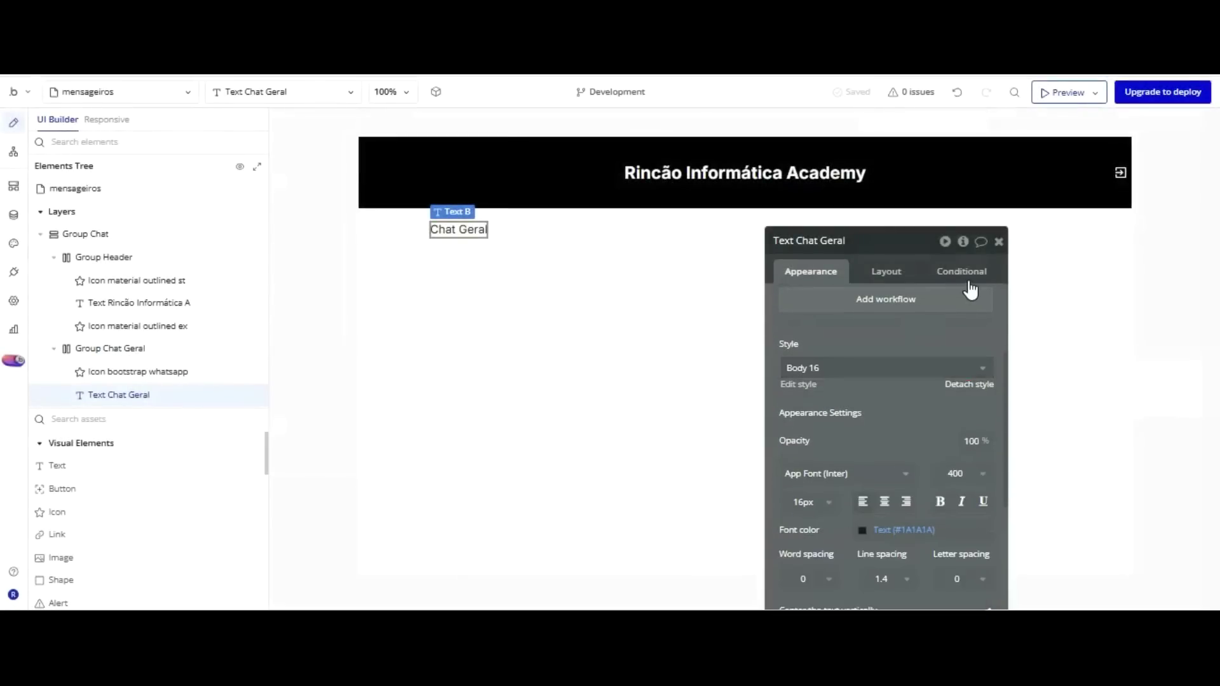
scroll(913, 301, "down", 3)
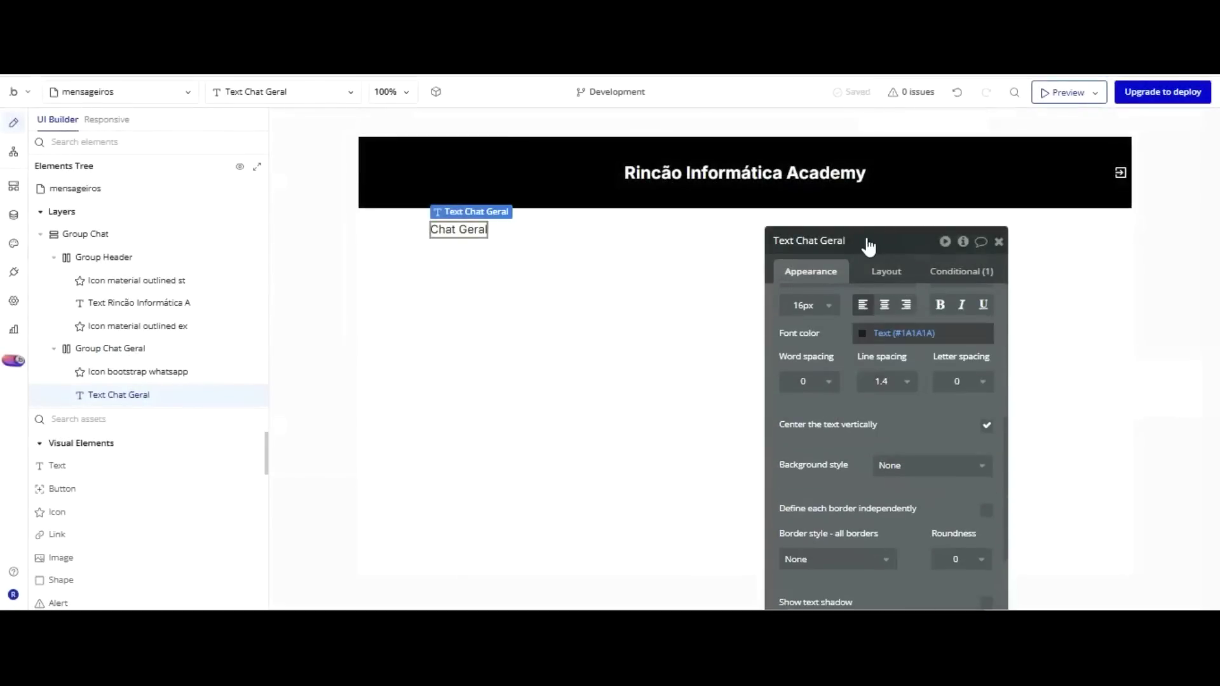
left_click(890, 333)
left_click(883, 489)
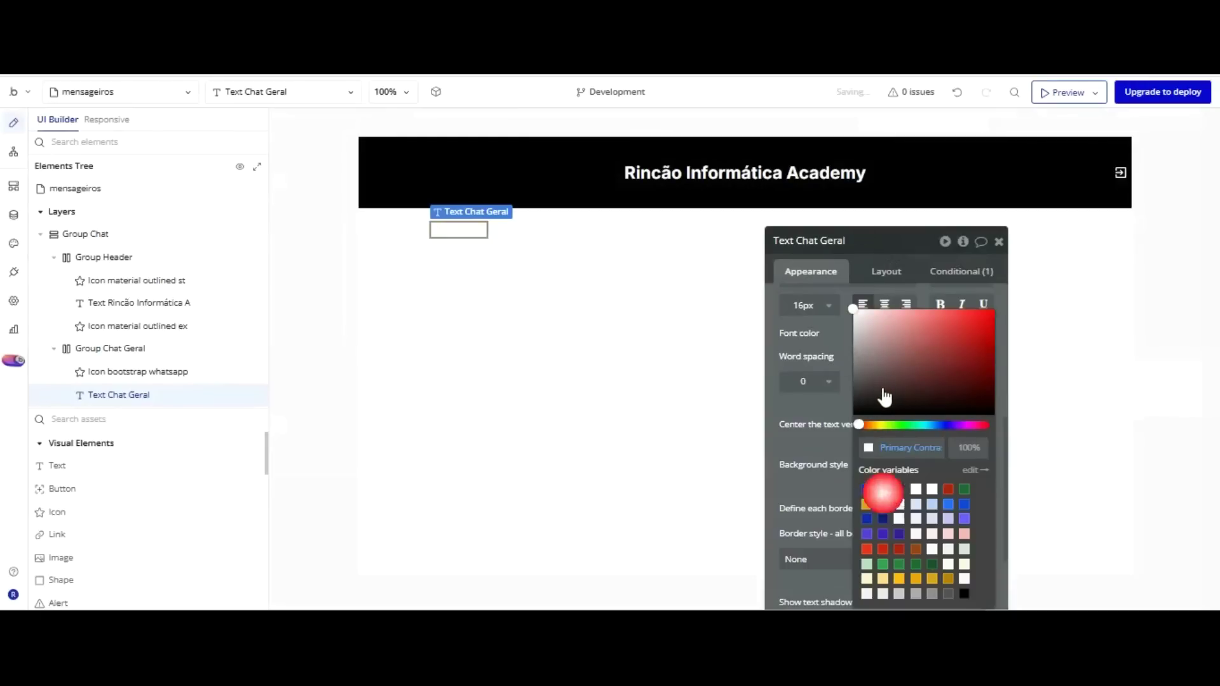
left_click(854, 130)
left_click(512, 237)
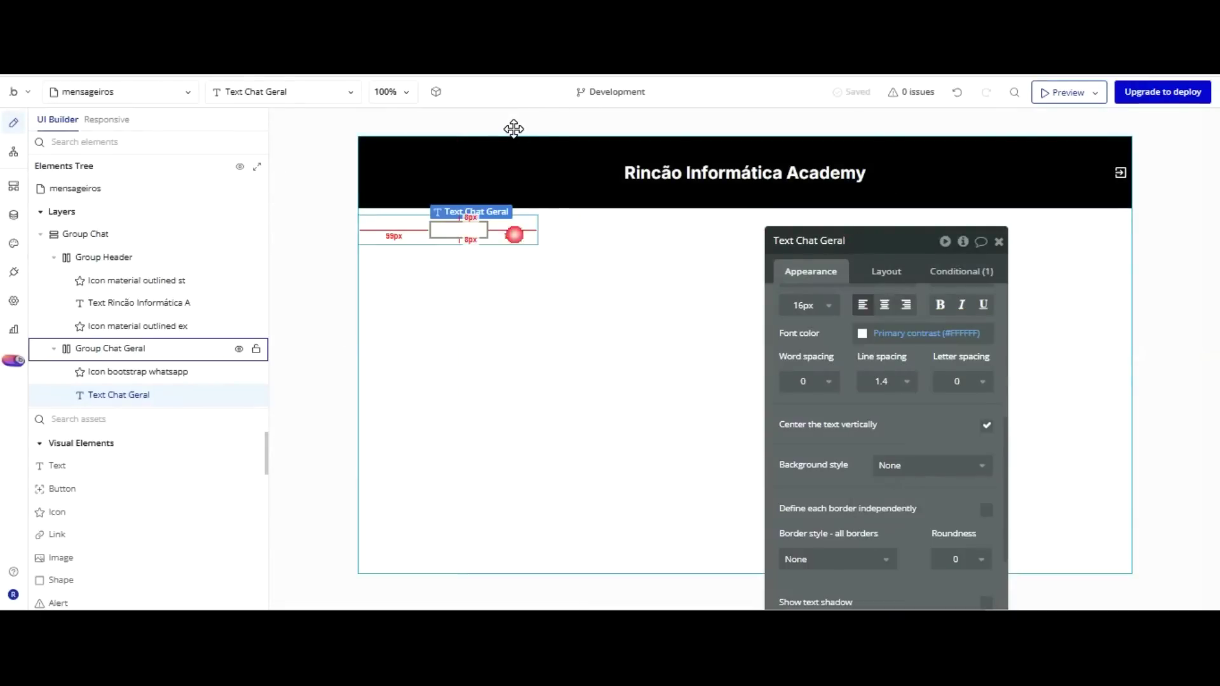
Give Group Chat Geral a flat black background colour.
scroll(883, 381, "up", 2)
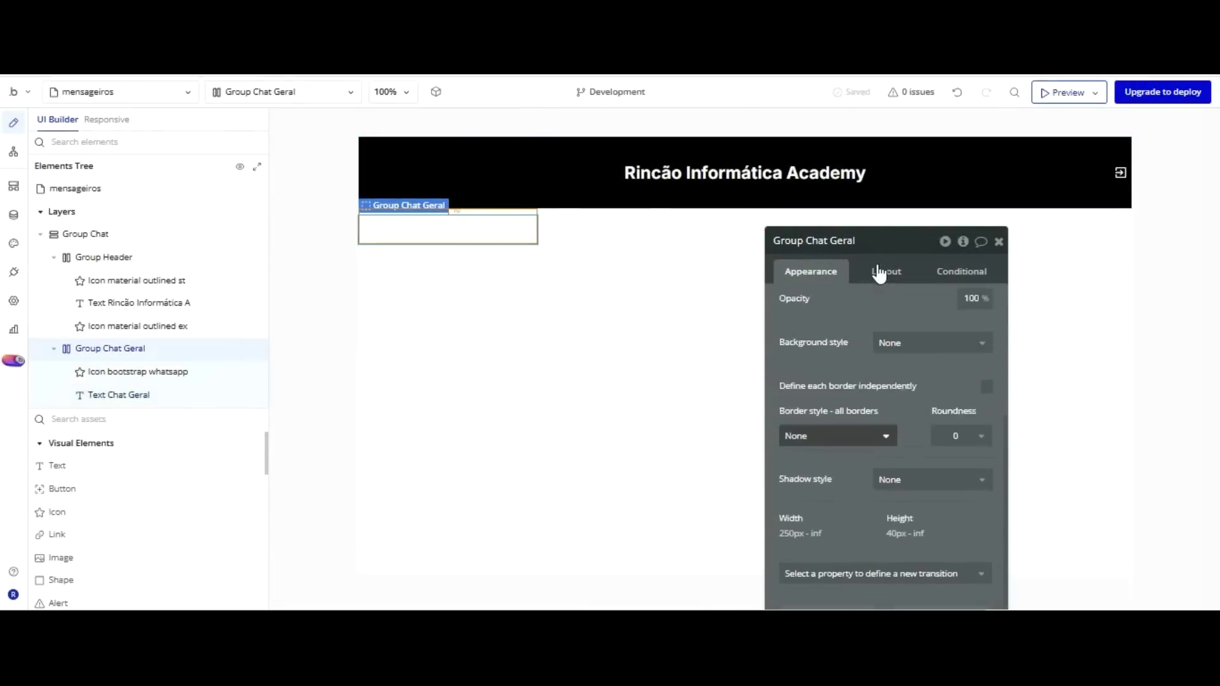
left_click(890, 375)
left_click(908, 436)
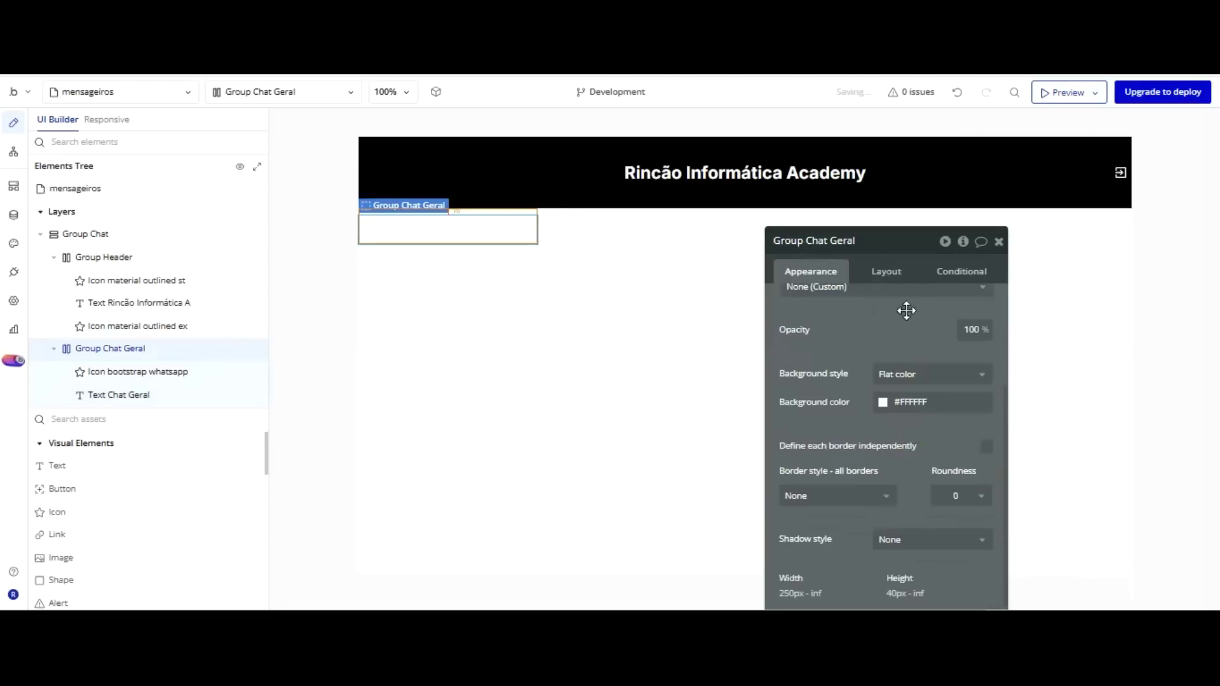
left_click(910, 402)
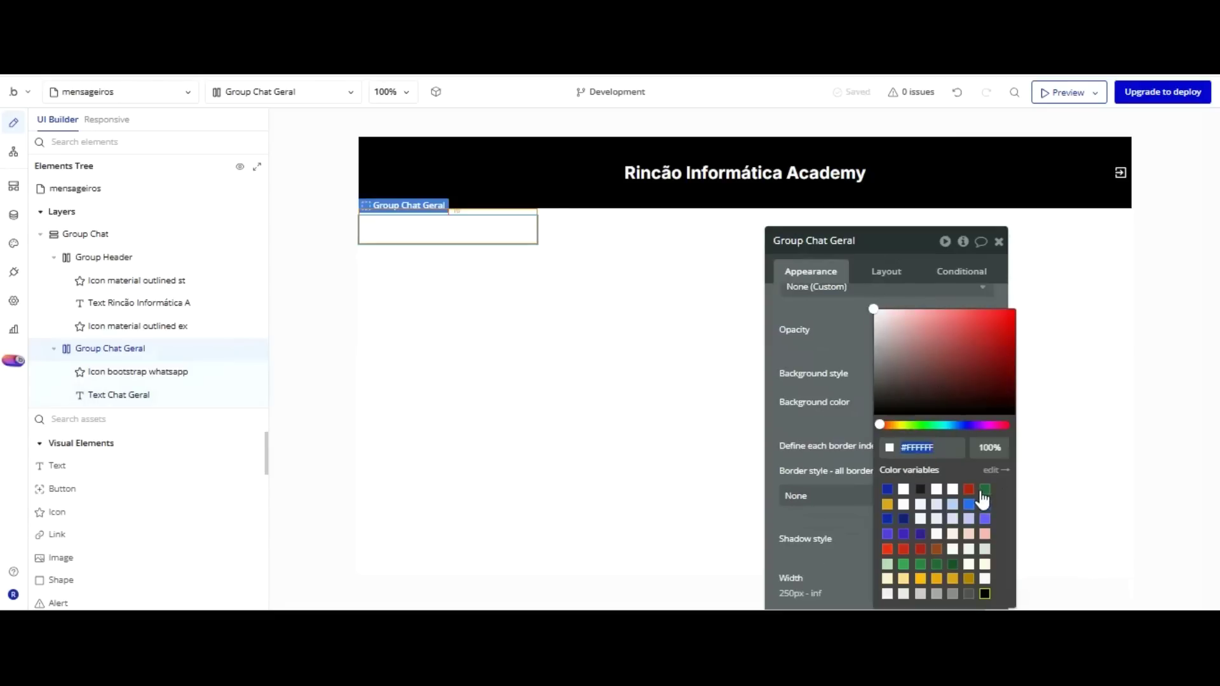
left_click(854, 233)
Duplicate Group Chat Geral with Ctrl+D.
left_click(548, 181)
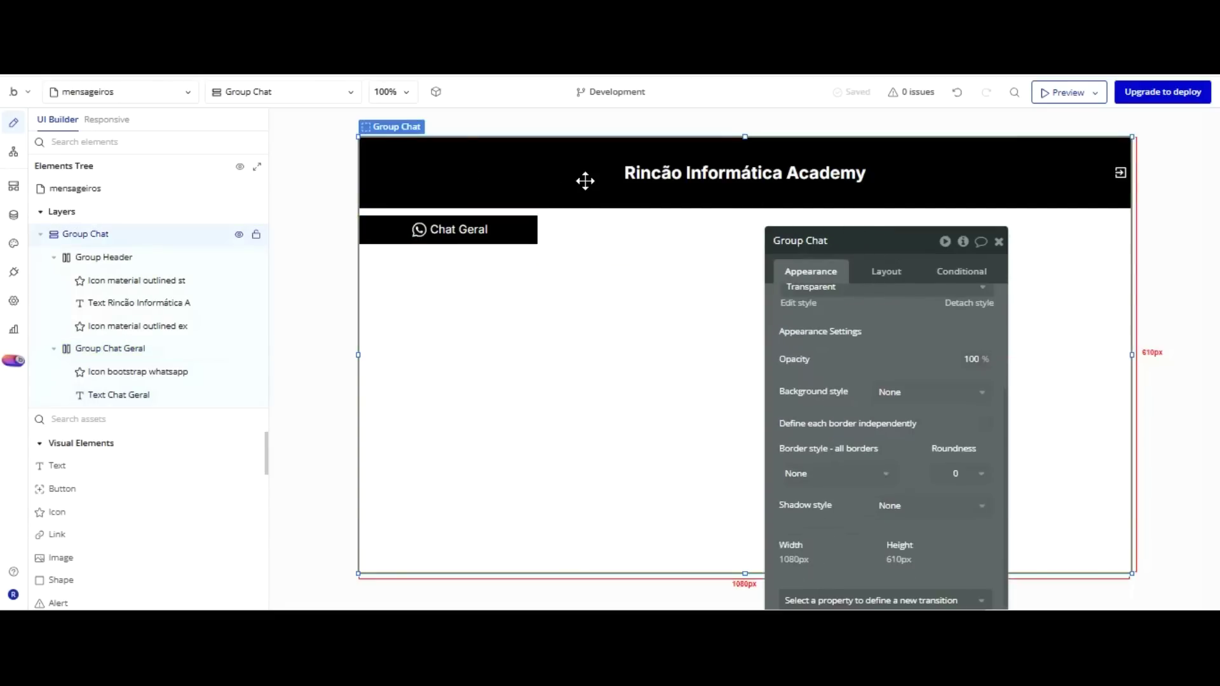
left_click(491, 231)
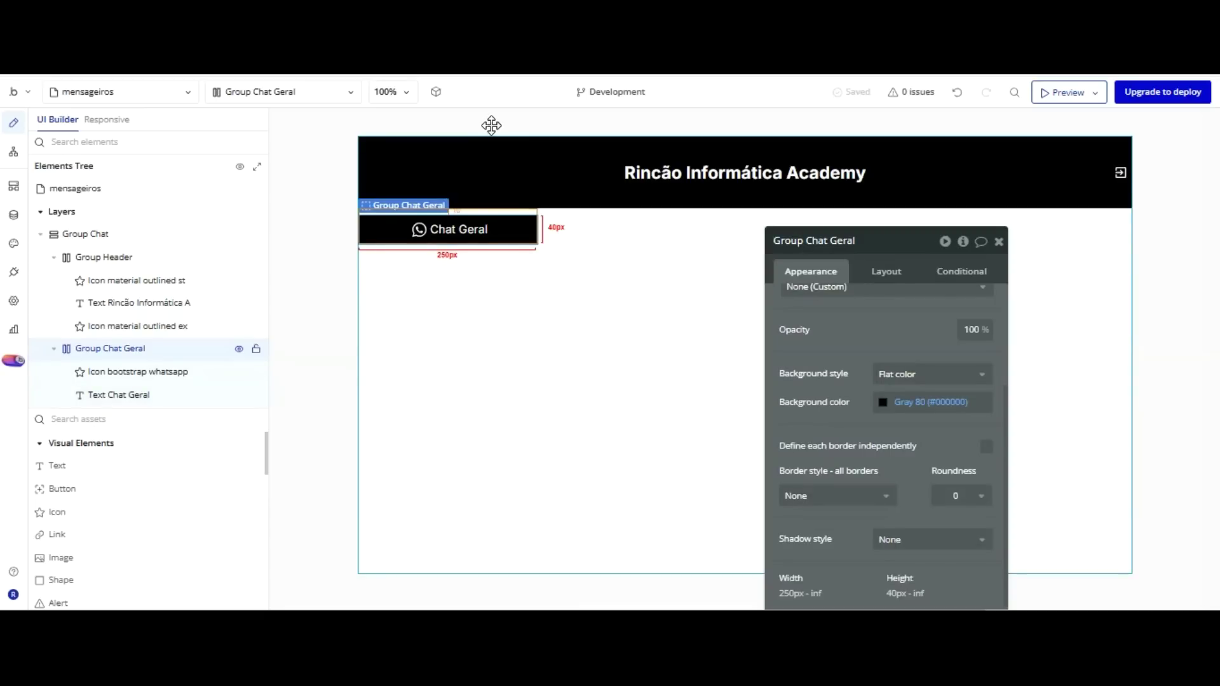
key("ctrl+d")
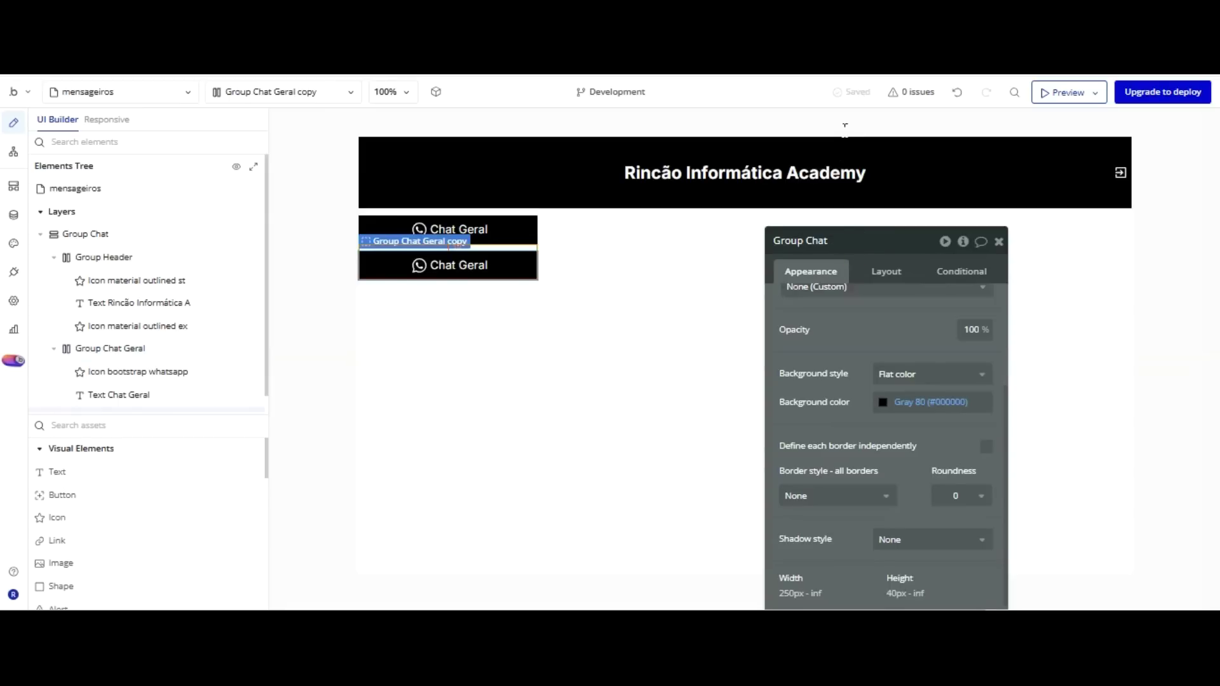
Name the copy Group Chat Canais and delete its copied text and WhatsApp icon.
left_click(851, 316)
left_click(485, 265)
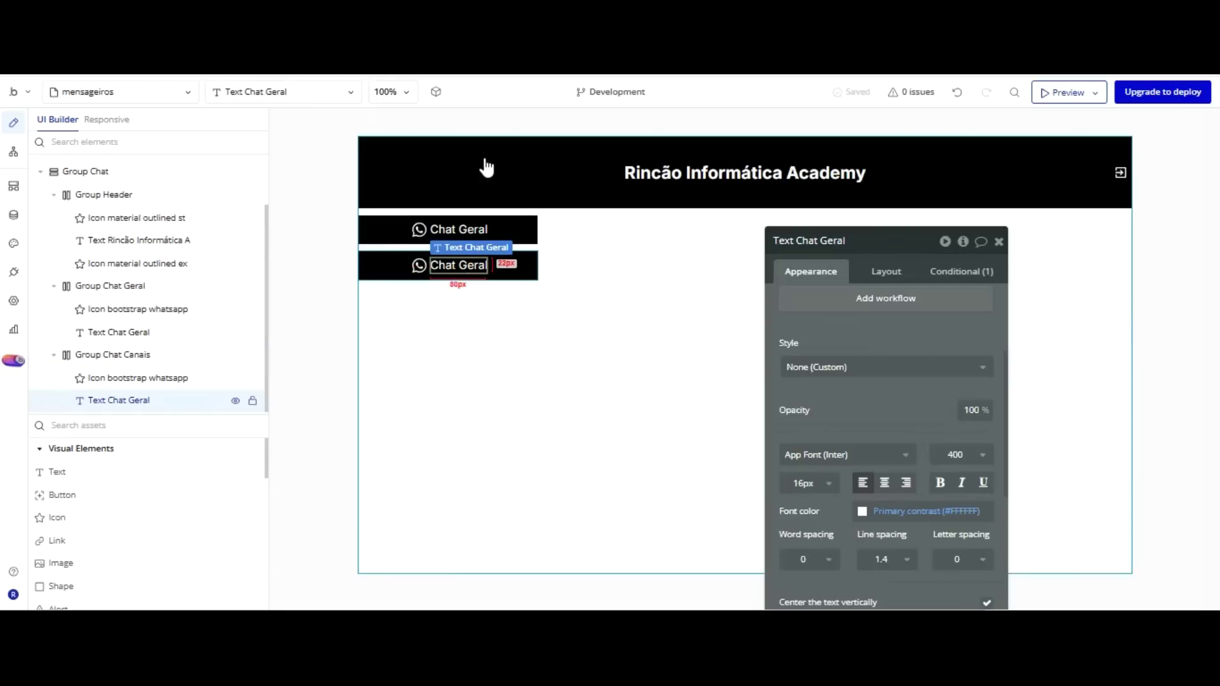
key("Delete")
key("Delete")
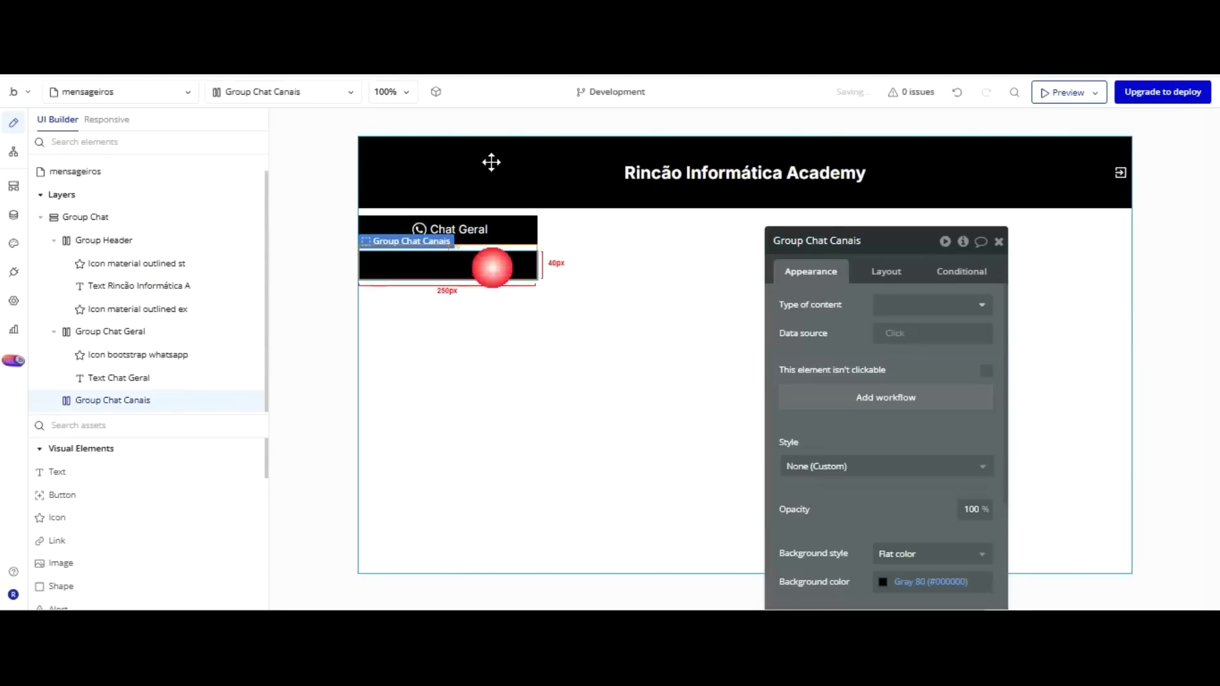
Adjust the group's Layout height settings so it becomes a tall 250 × 450 px column.
left_click(886, 272)
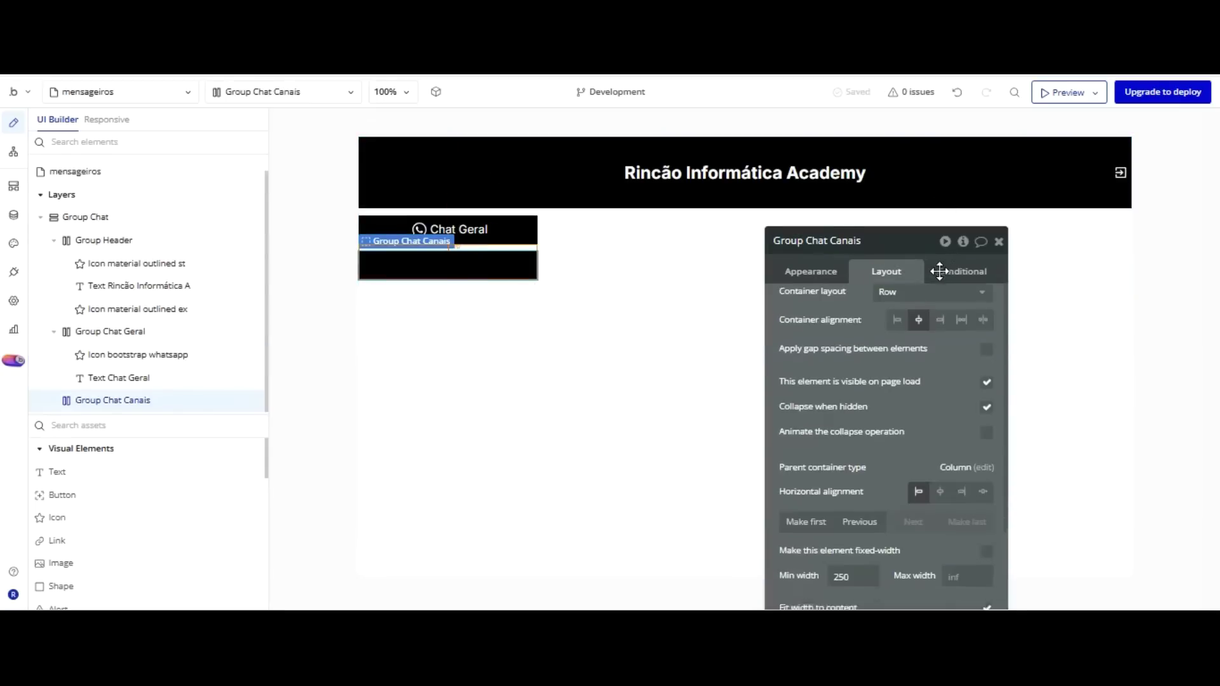
scroll(852, 369, "down", 3)
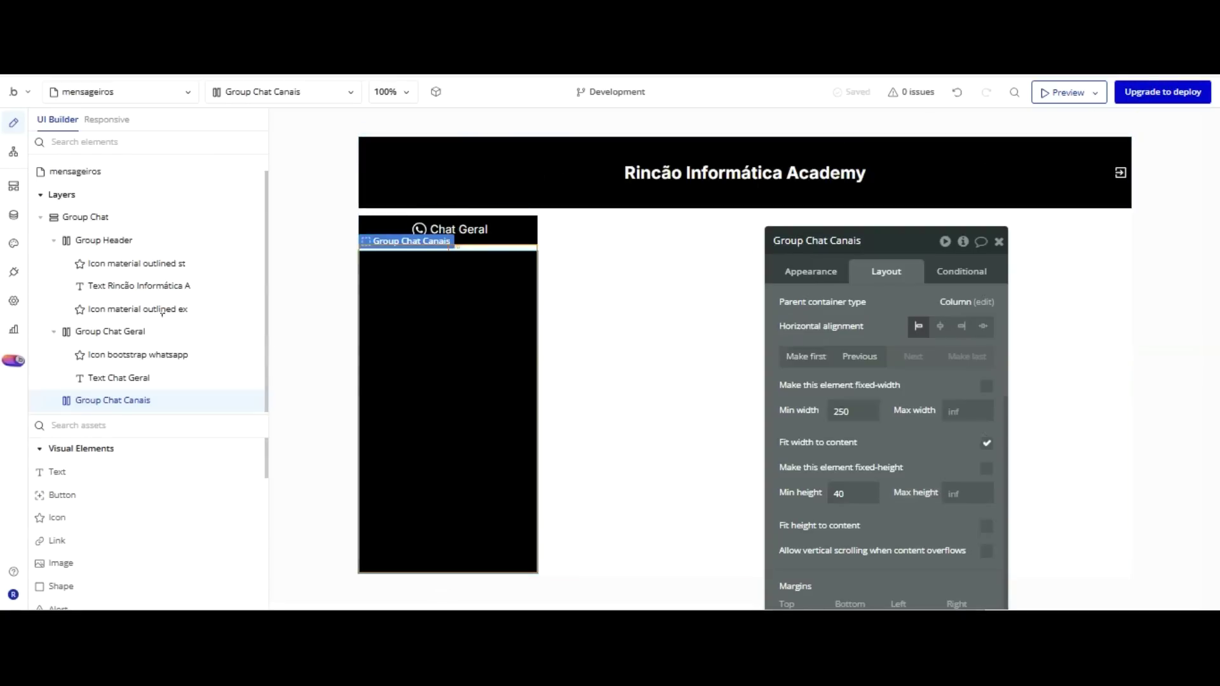
scroll(107, 438, "down", 3)
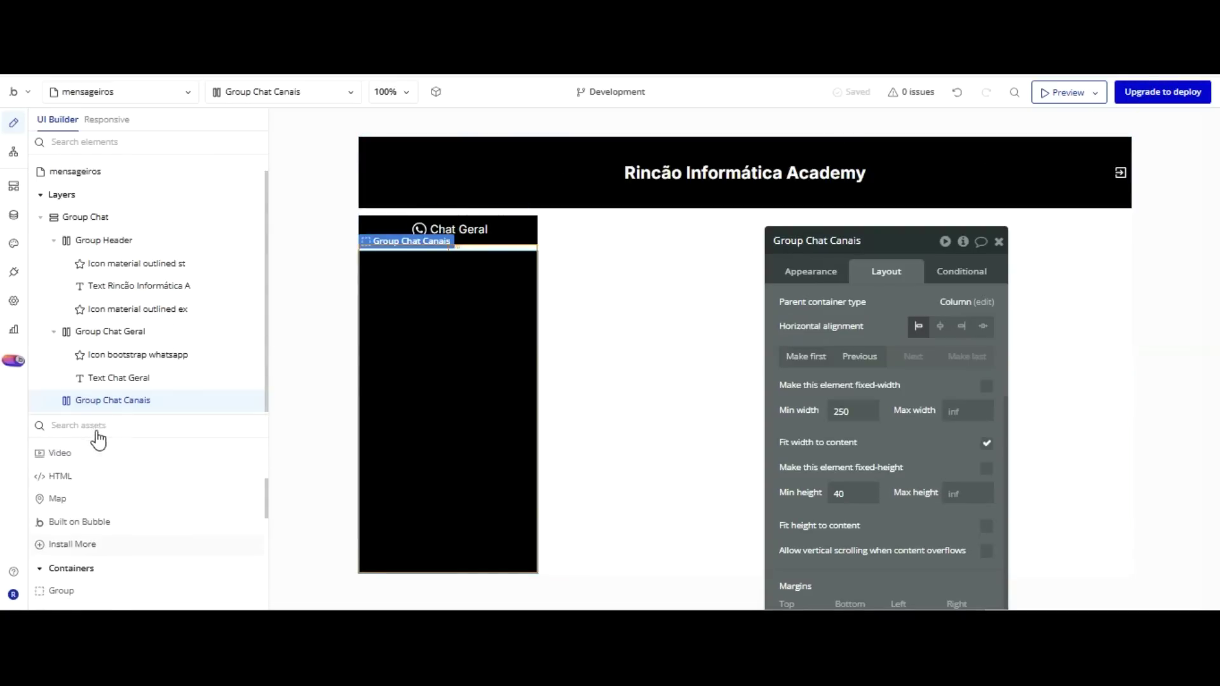
scroll(71, 470, "down", 2)
Draw RepeatingGroup A inside Group Chat Canais with its cells arranged in a Column.
left_click(83, 524)
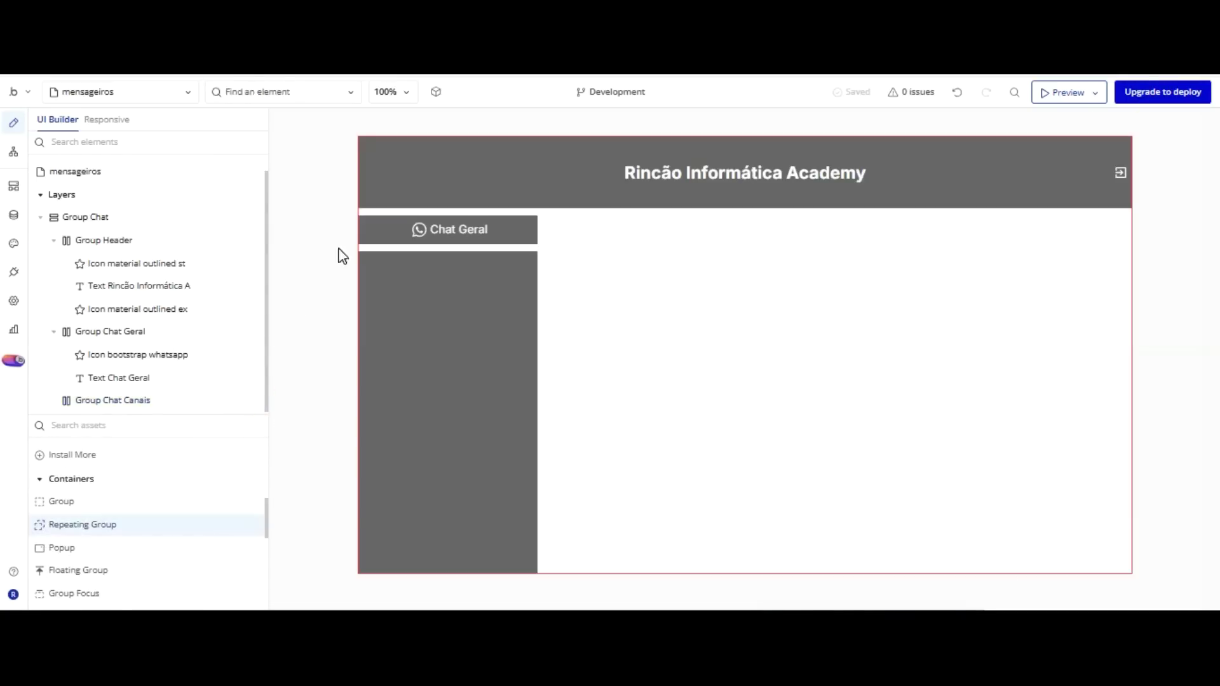
left_click(381, 261)
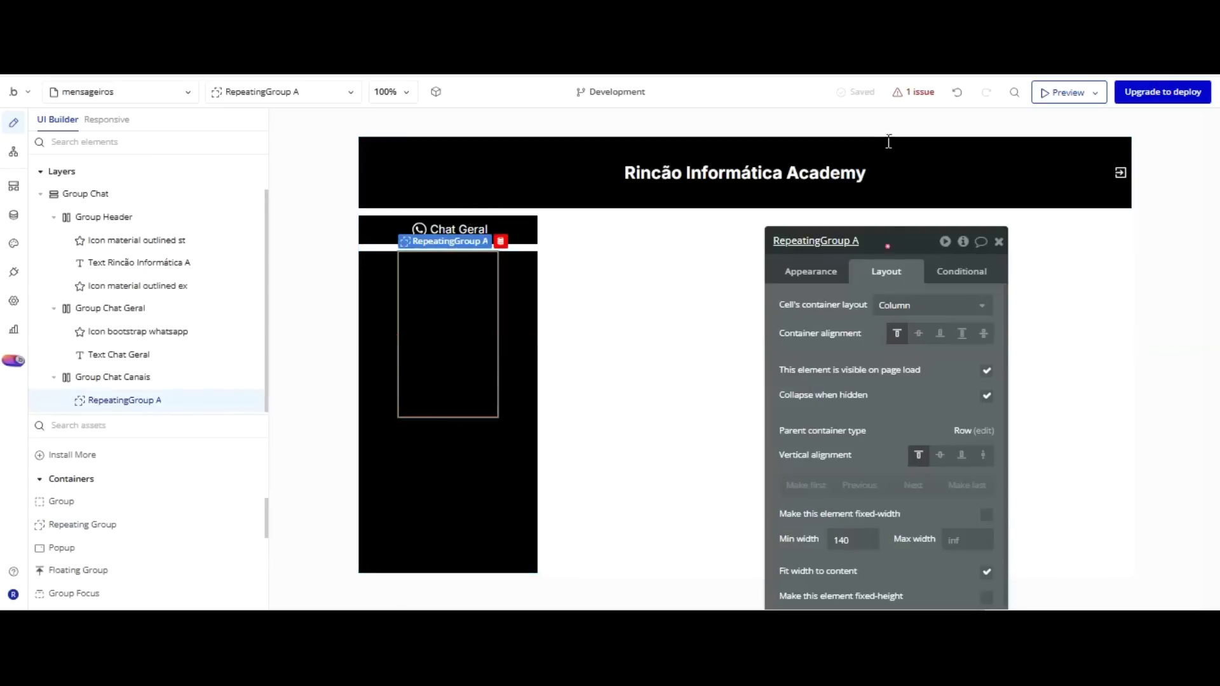
left_click(898, 305)
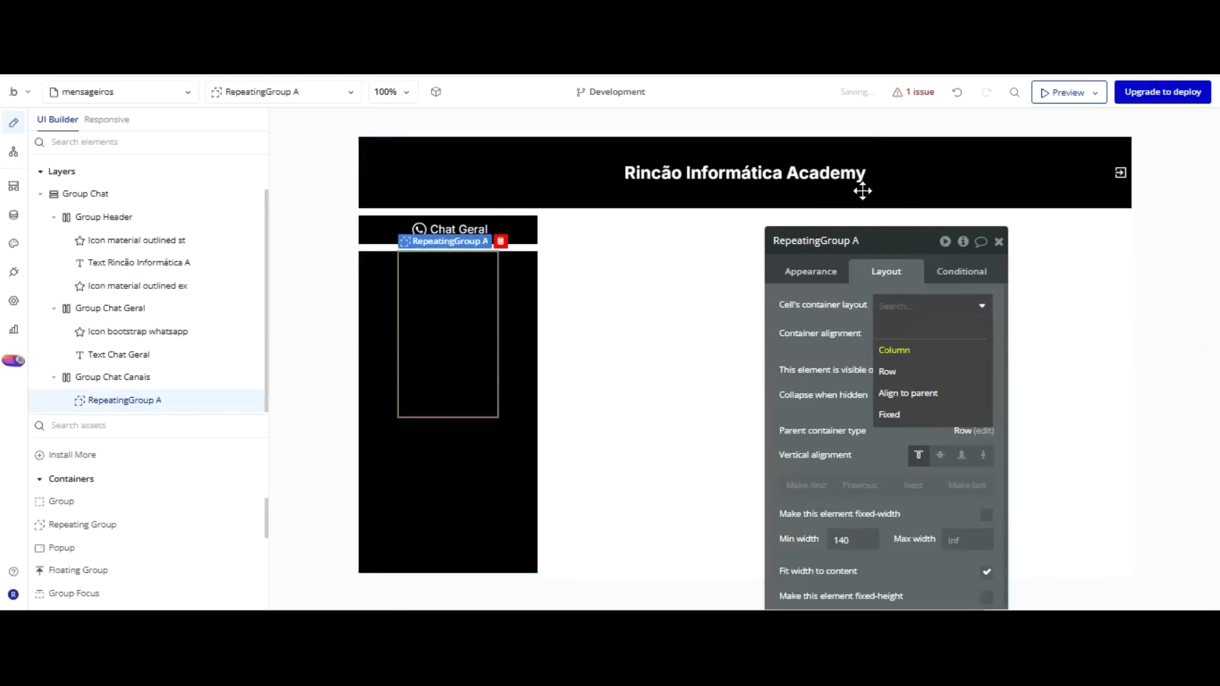
key("Return")
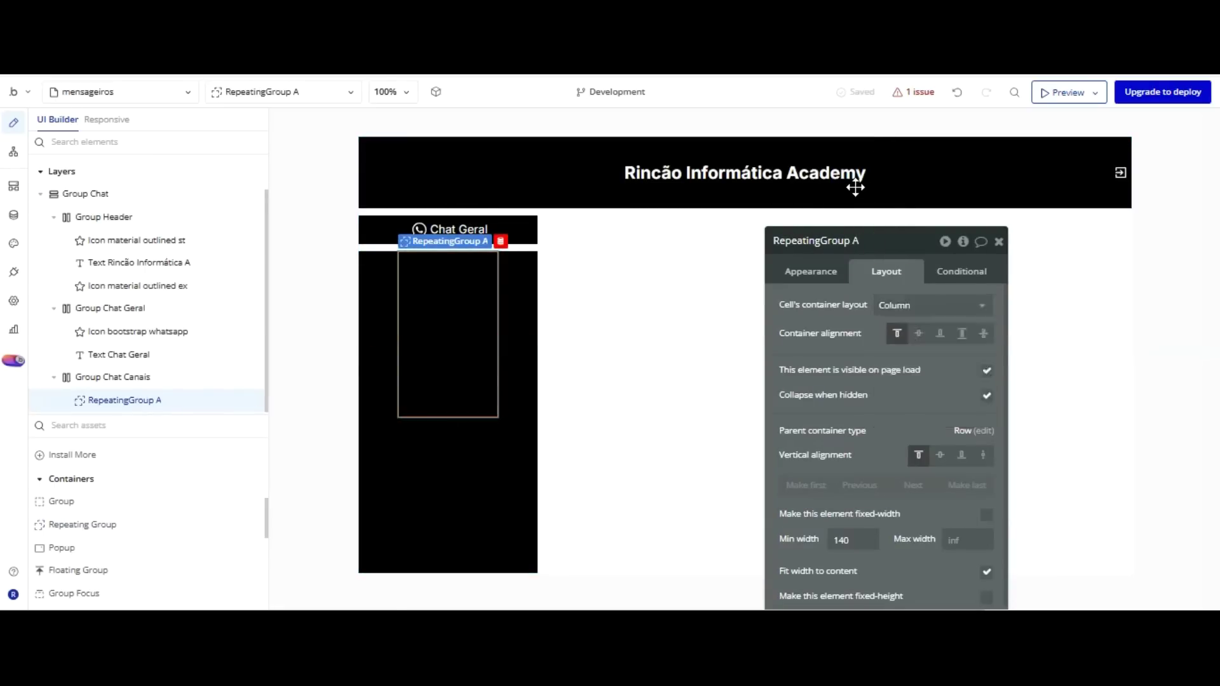
left_click(817, 270)
Set RepeatingGroup A's content type to User and its data source to Do a search for Users.
key("Down")
key("Down")
key("Down")
key("Down")
key("Down")
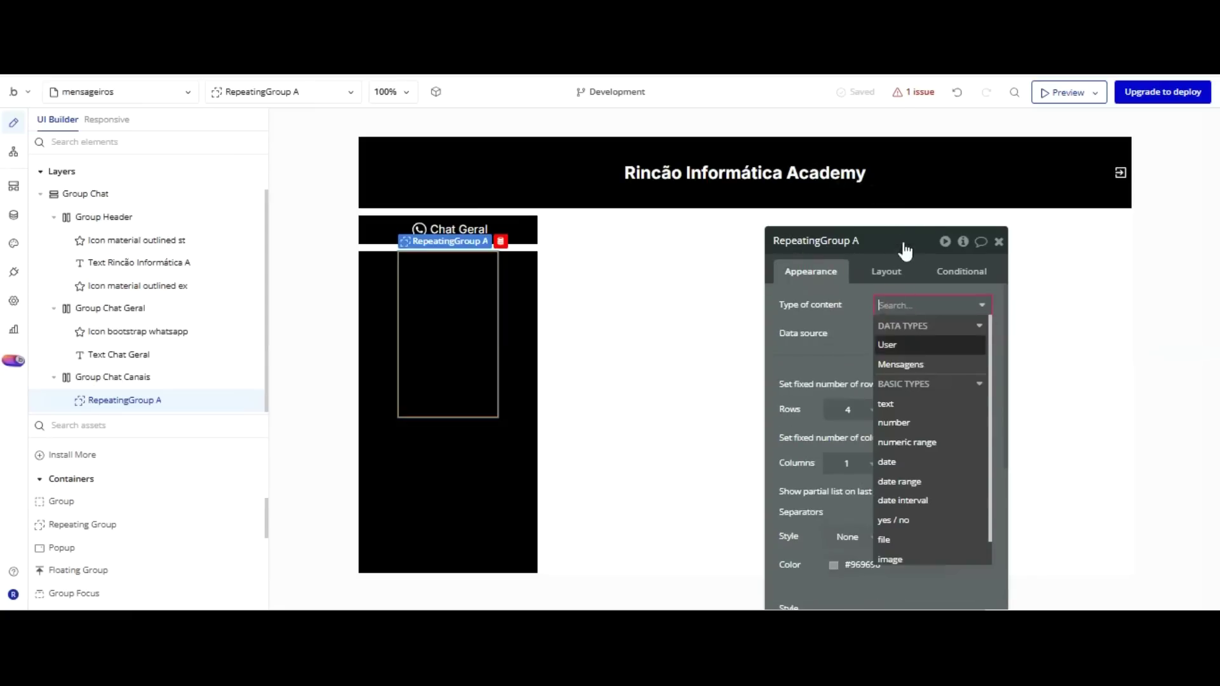
key("Up")
key("Up")
key("Up")
key("Up")
key("Return")
left_click(894, 333)
key("Down")
key("Down")
key("Return")
left_click(711, 273)
key("Down")
key("Down")
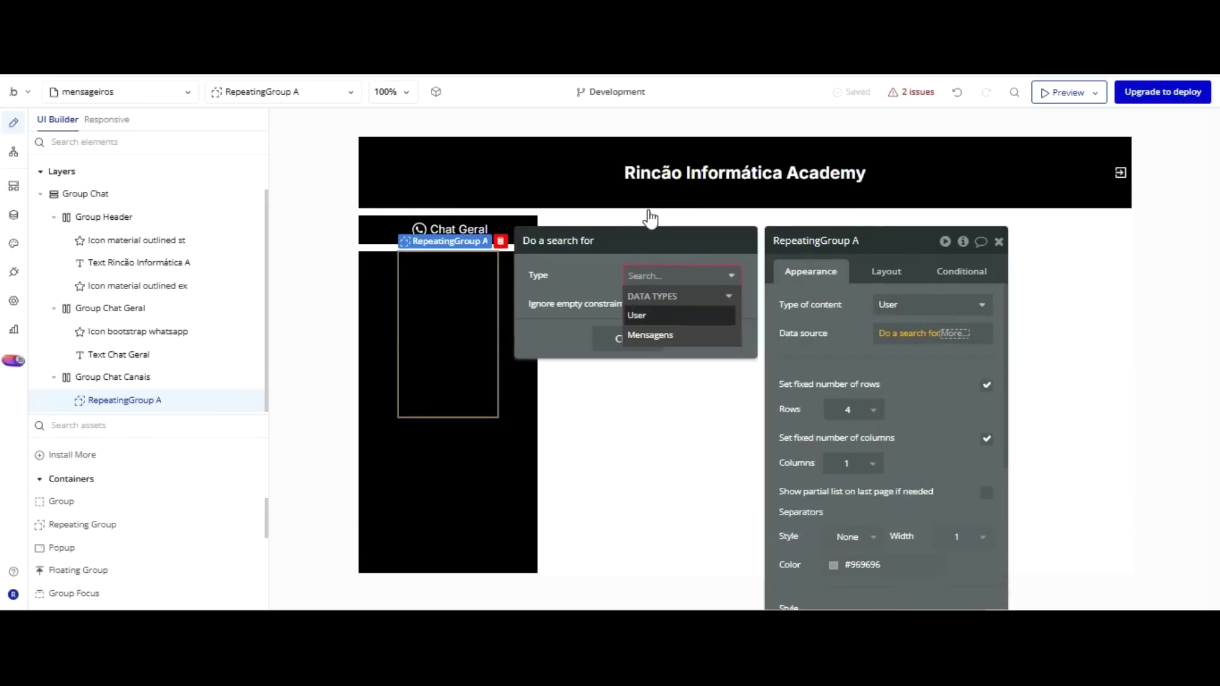
key("Return")
key("Tab")
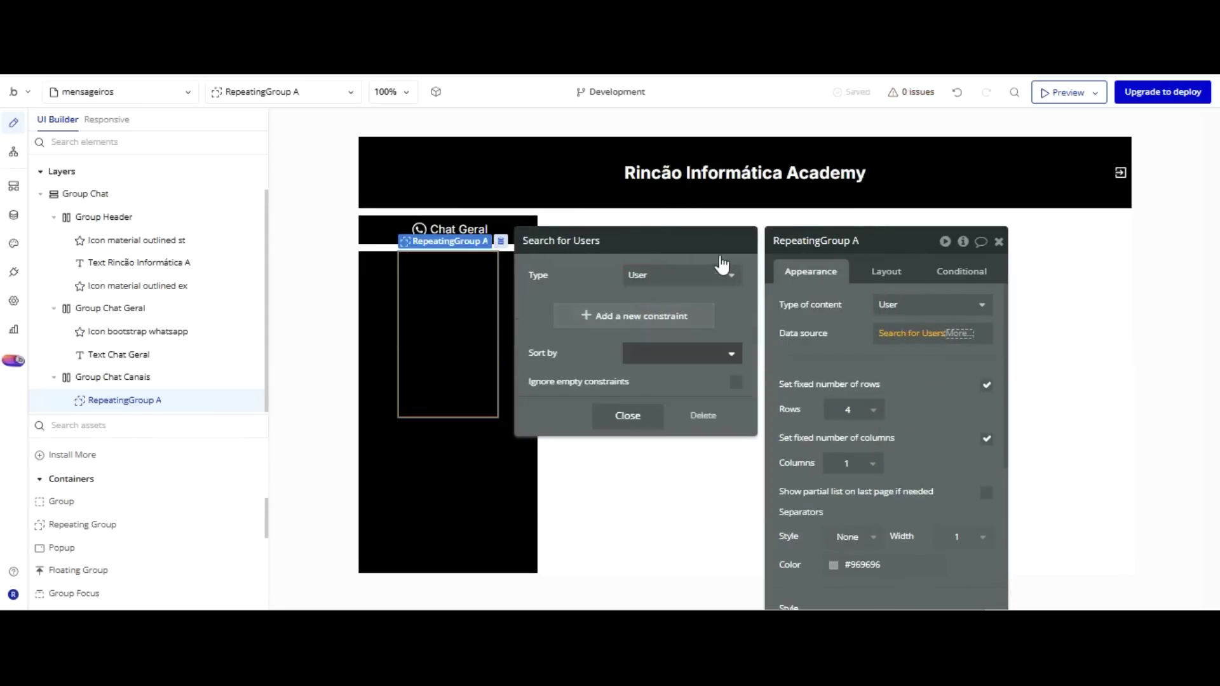
key("Down")
key("Down")
key("Down")
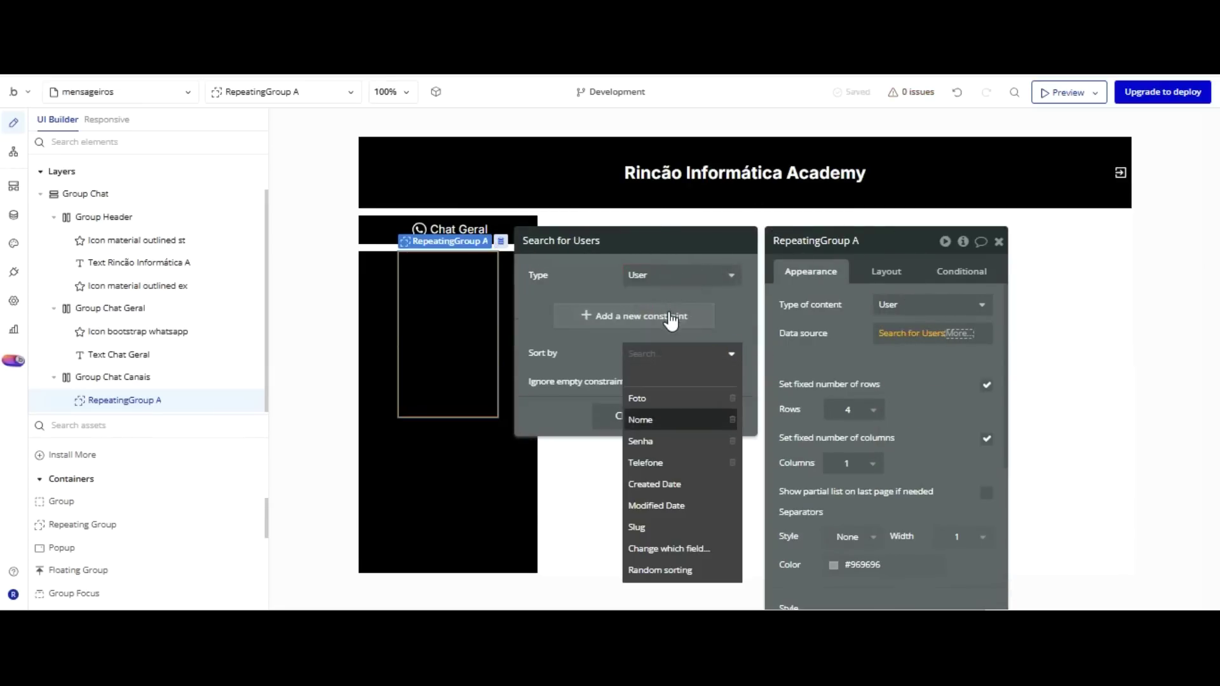
left_click(800, 253)
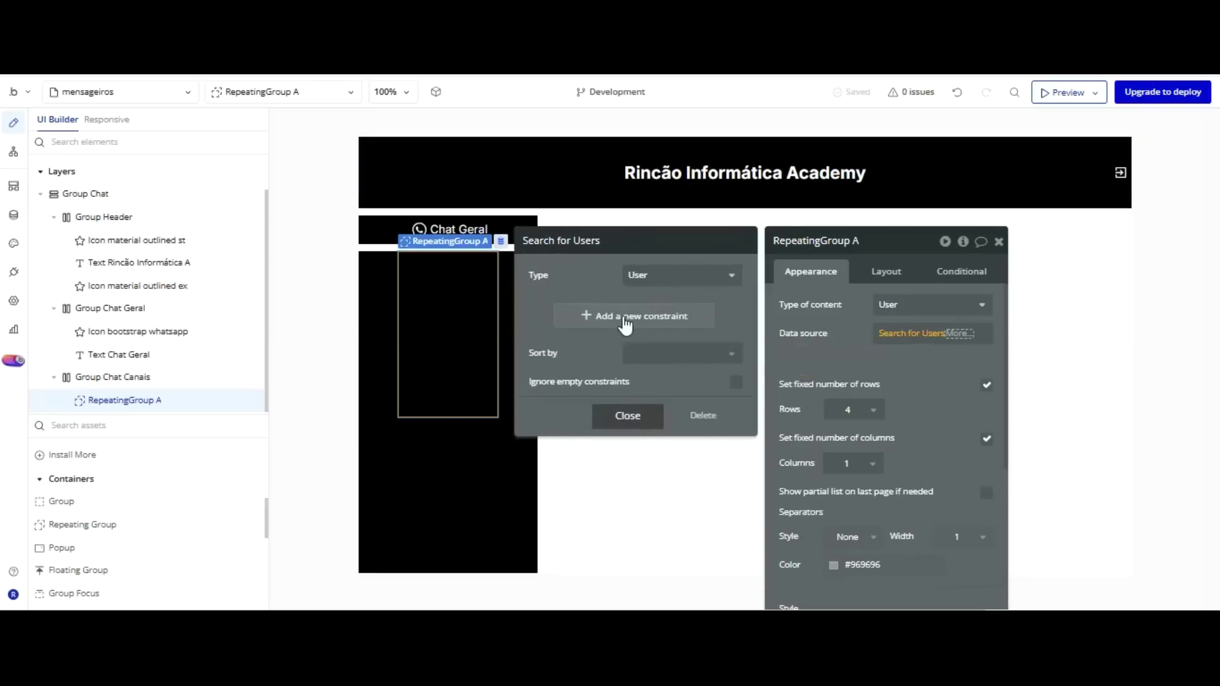
left_click(659, 398)
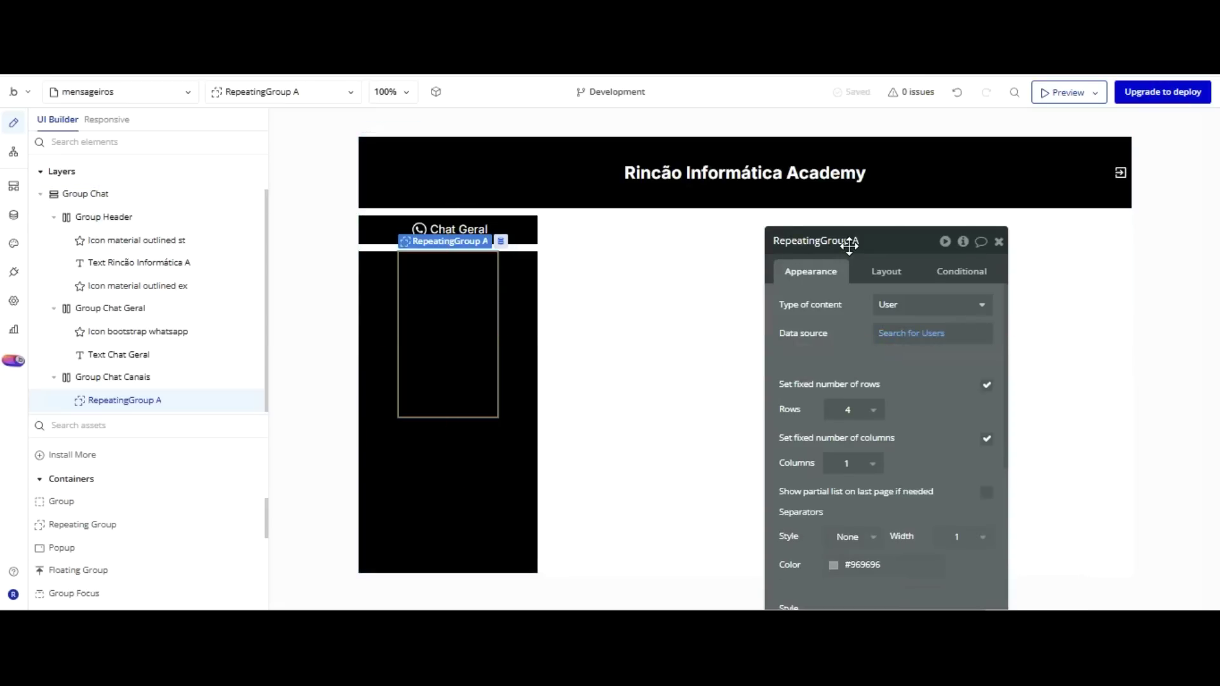
Uncheck Set fixed number of rows so the row count can vary.
key("Tab")
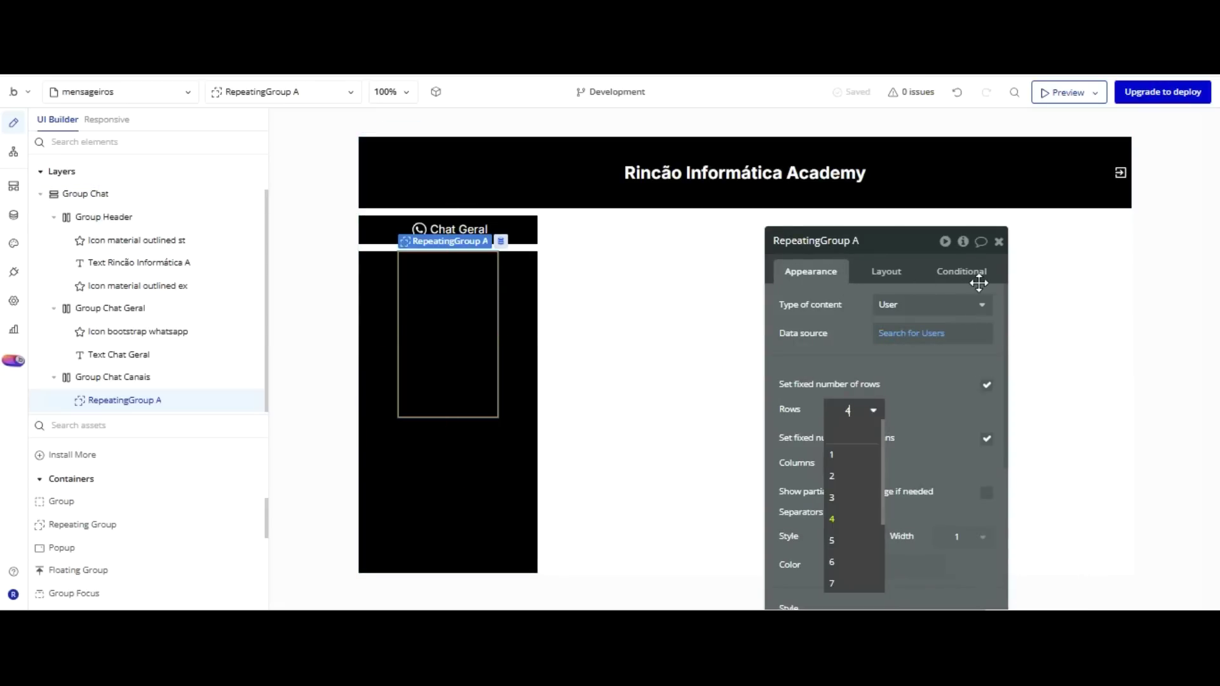
left_click(986, 385)
left_click(986, 385)
left_click(986, 385)
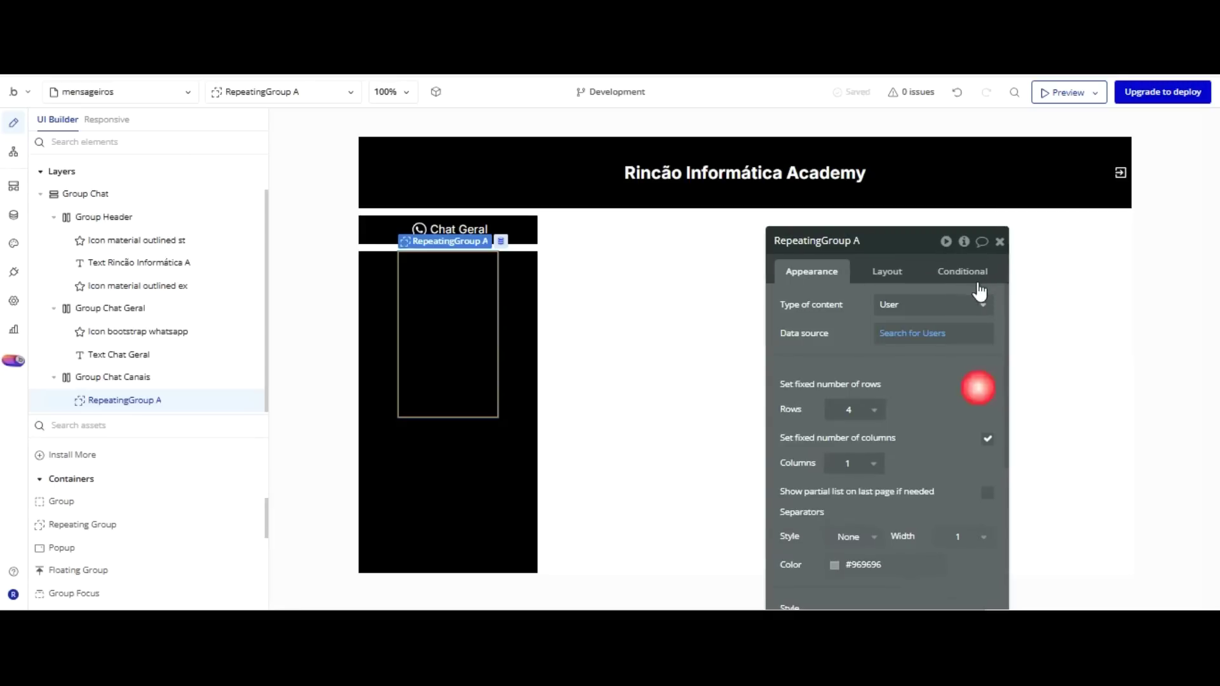
left_click(986, 385)
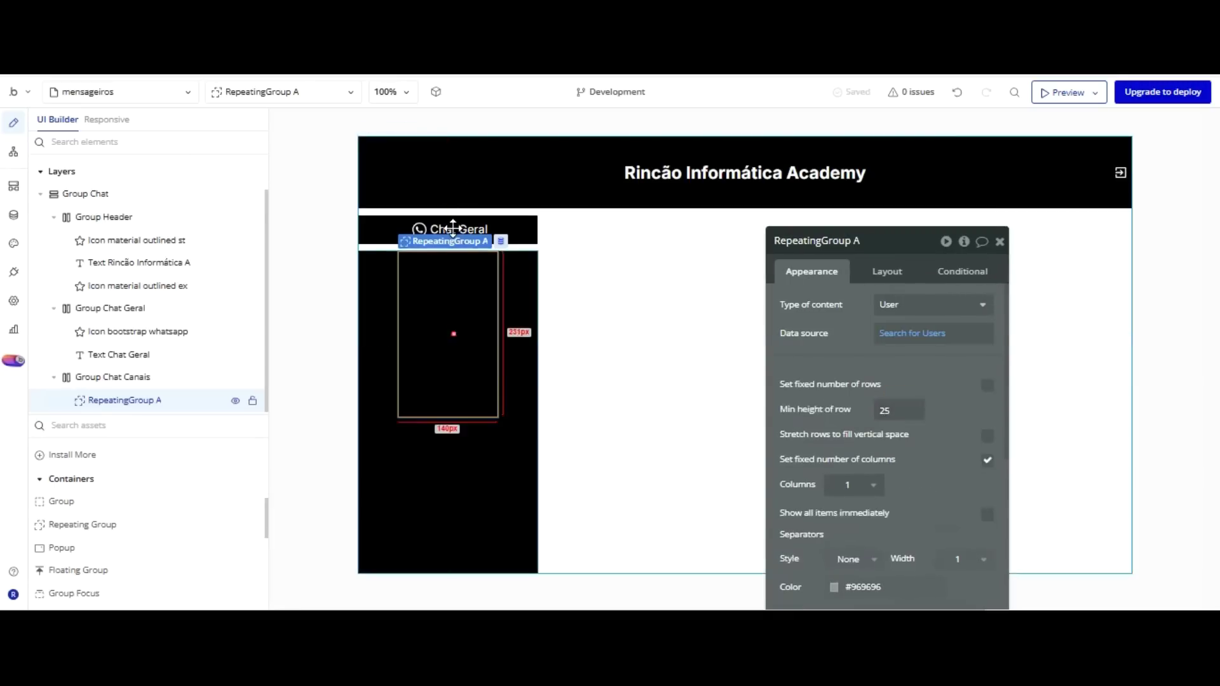
Uncheck Fit width to content and change RepeatingGroup A's Min height from 232 to 0.
left_click(887, 271)
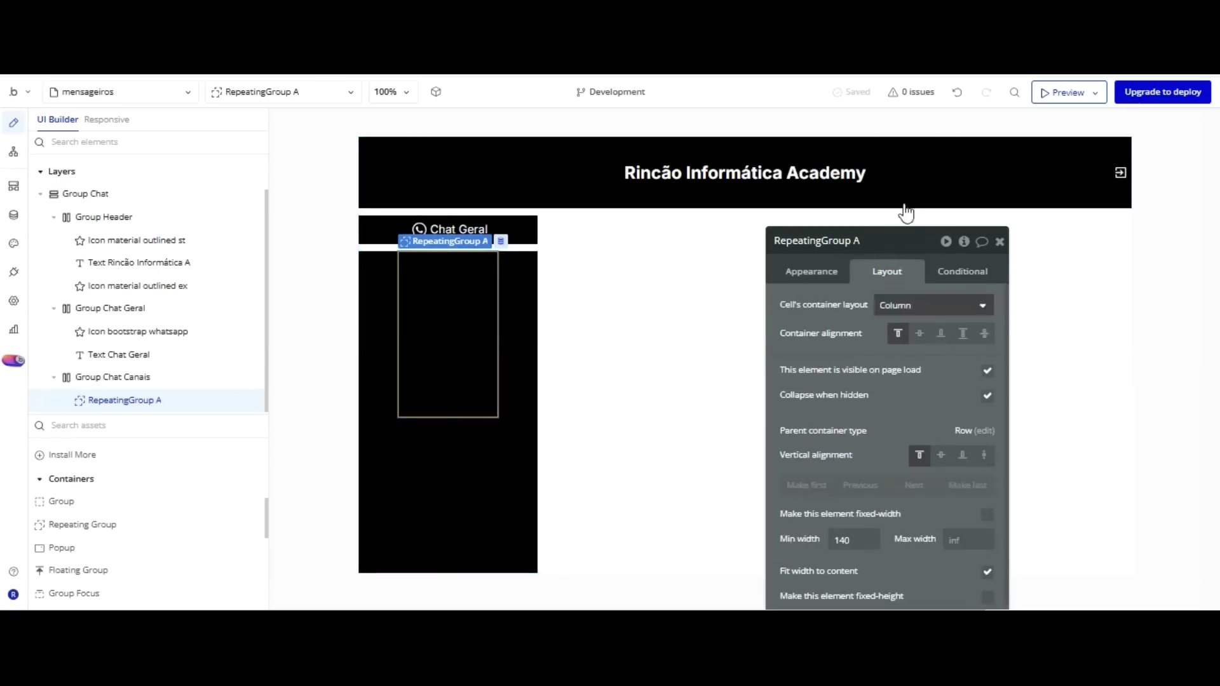
scroll(946, 381, "down", 3)
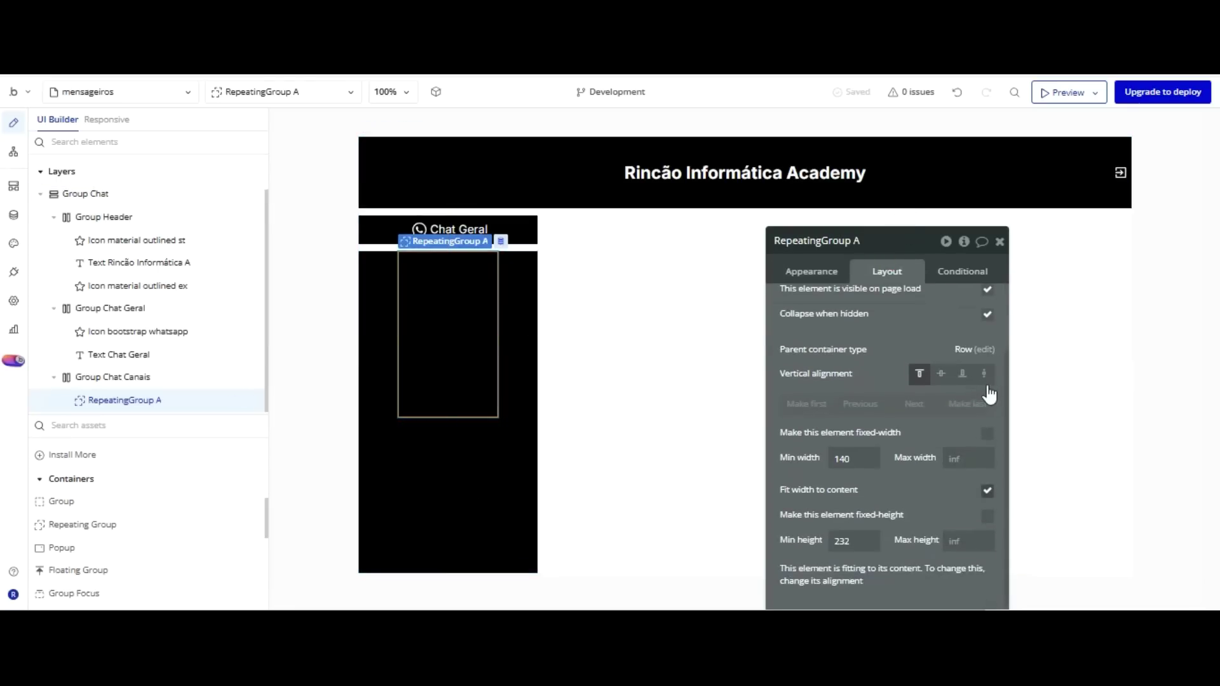
left_click(986, 490)
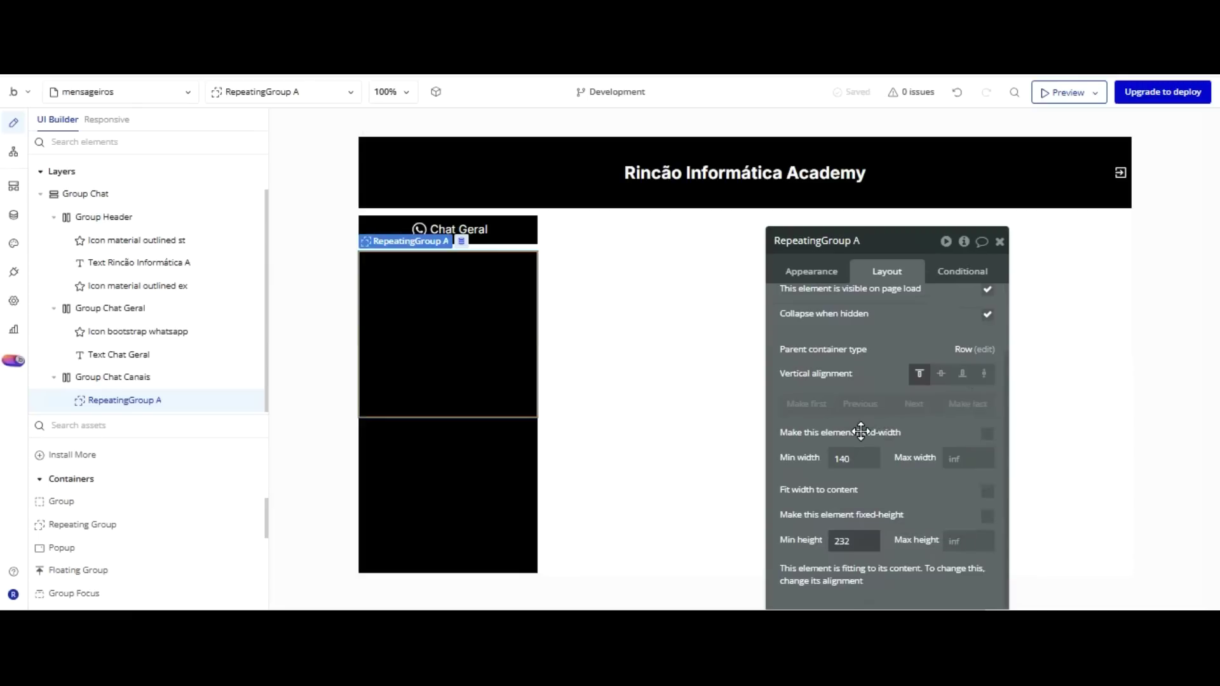
left_click(819, 545)
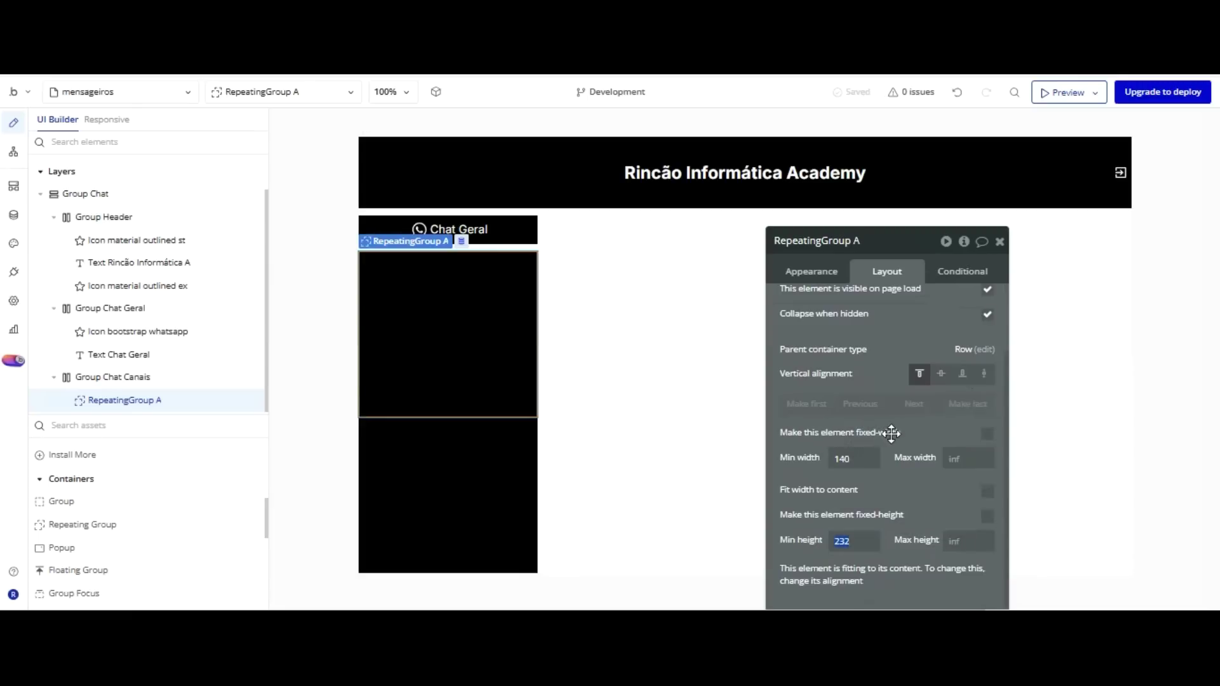
type("0")
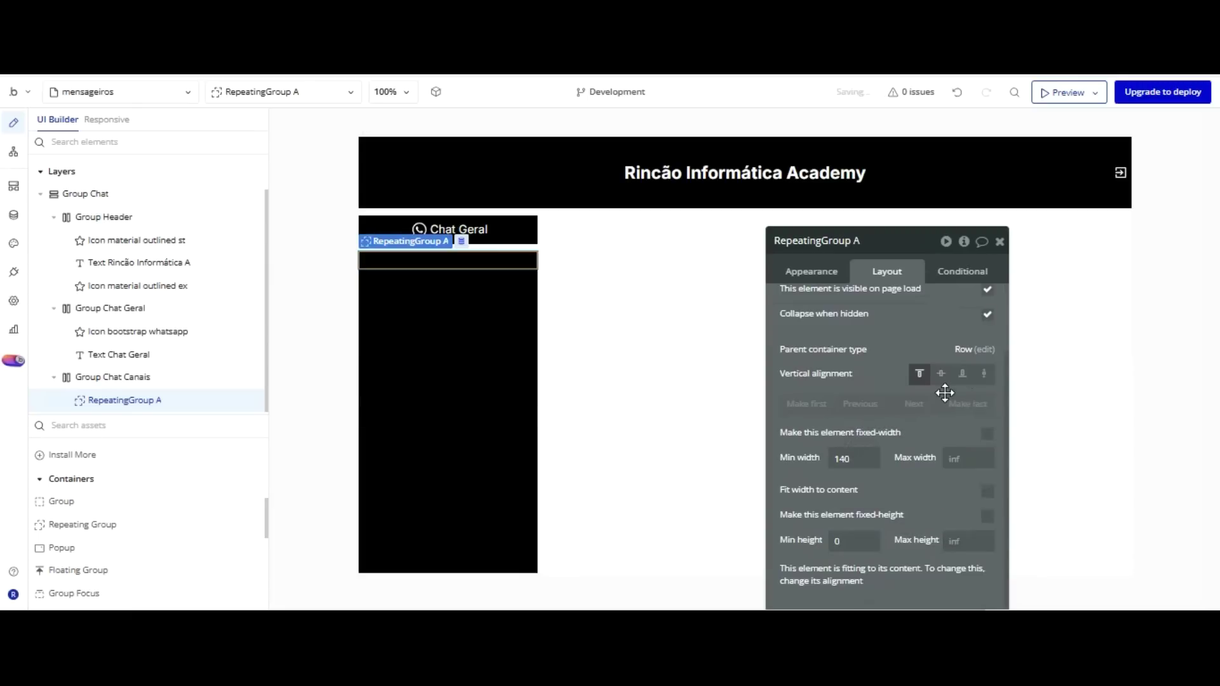
left_click(476, 353)
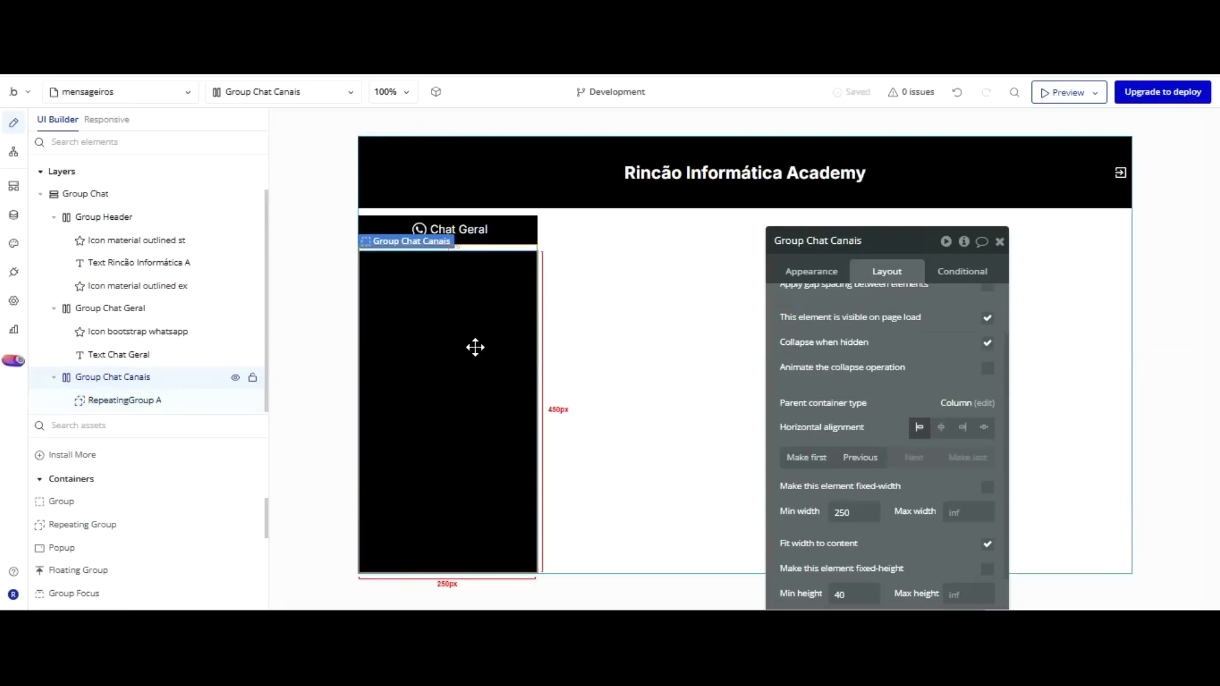
scroll(896, 365, "down", 2)
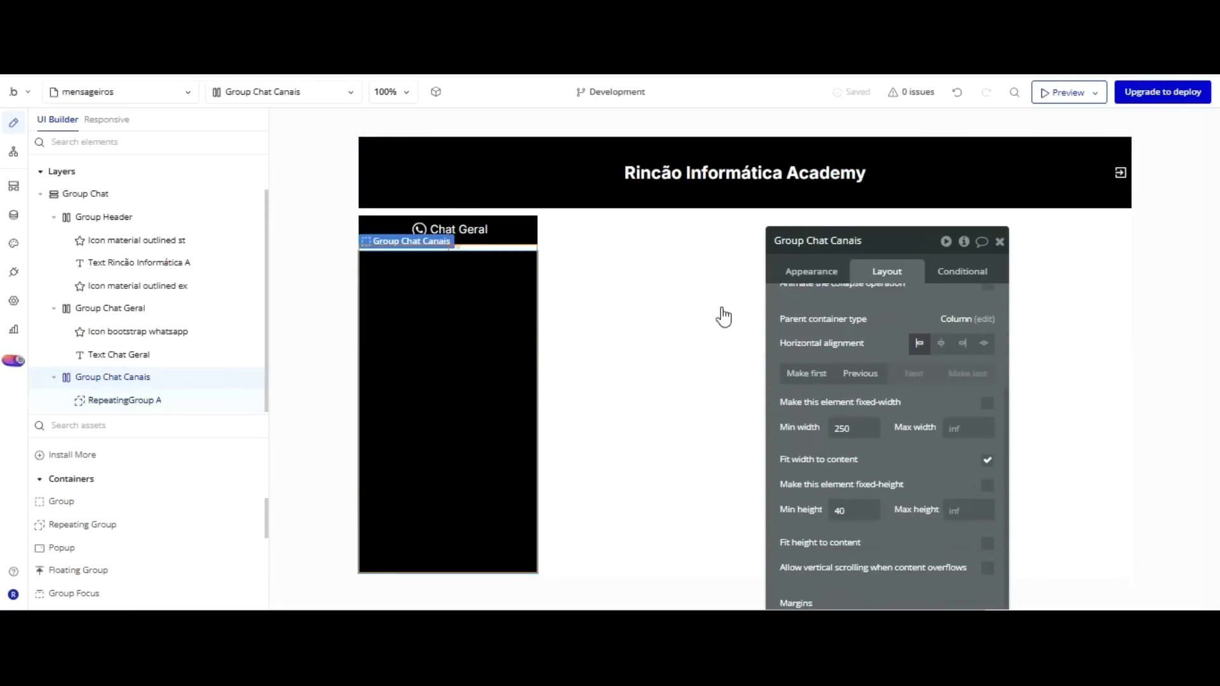
left_click(498, 261)
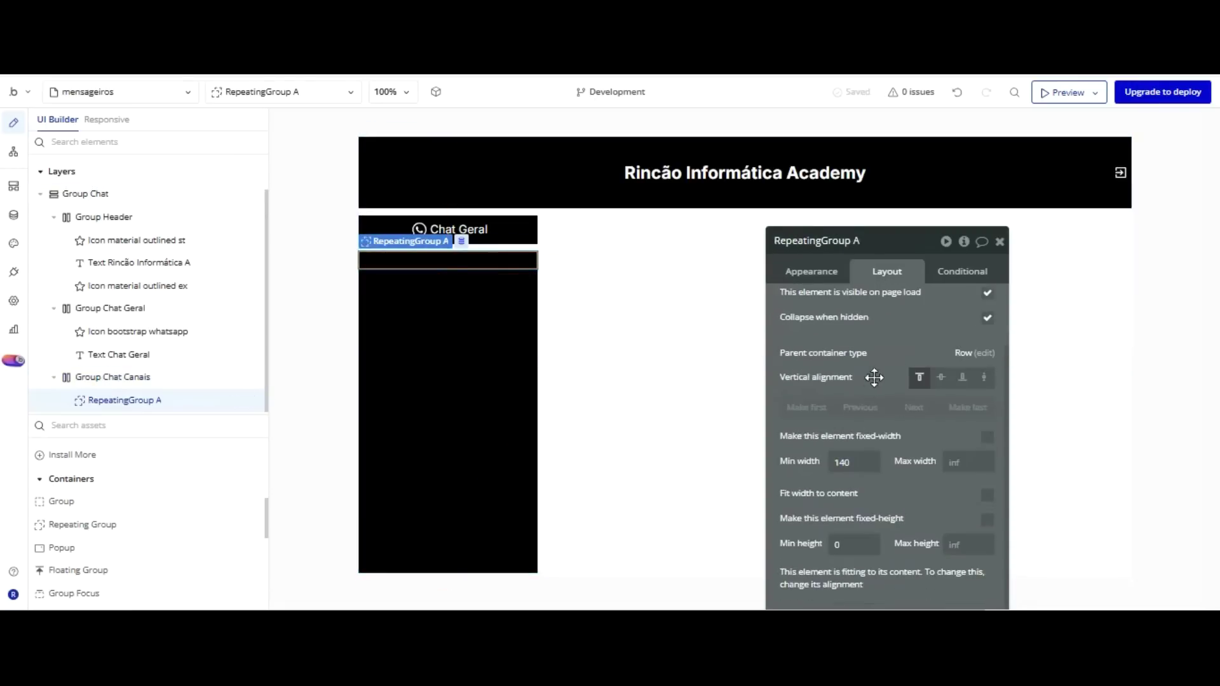
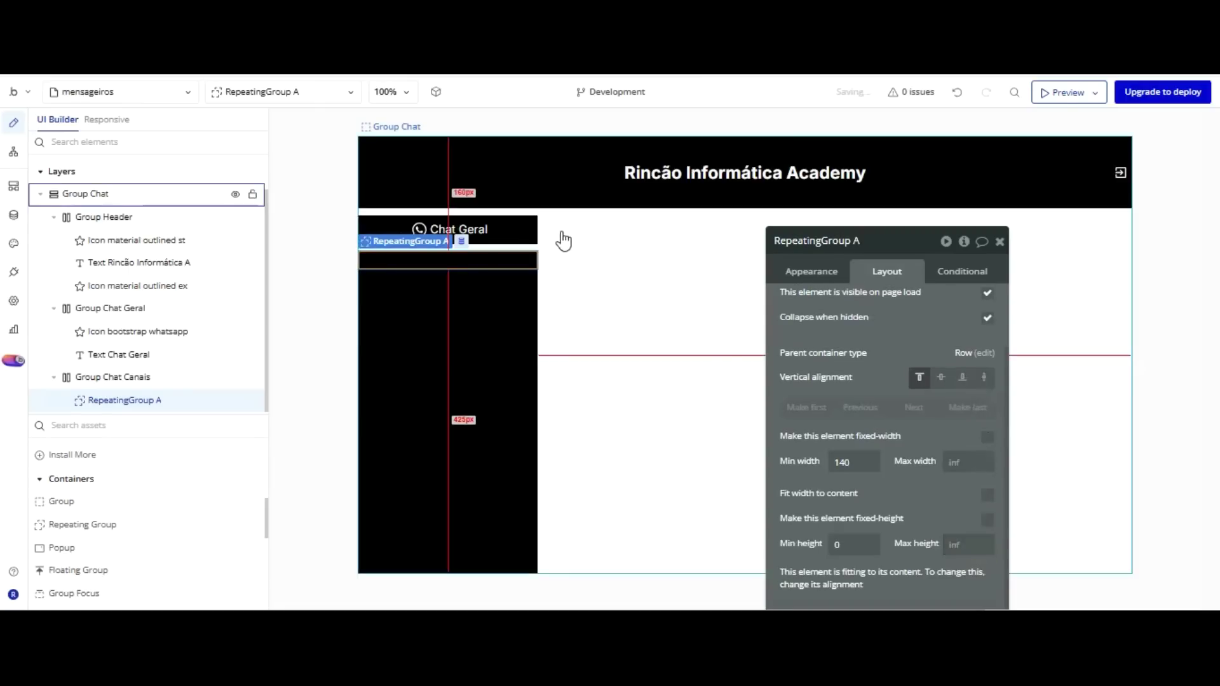
Set RepeatingGroup A's Min height to 450 and drop a new Group into its first cell.
type("500")
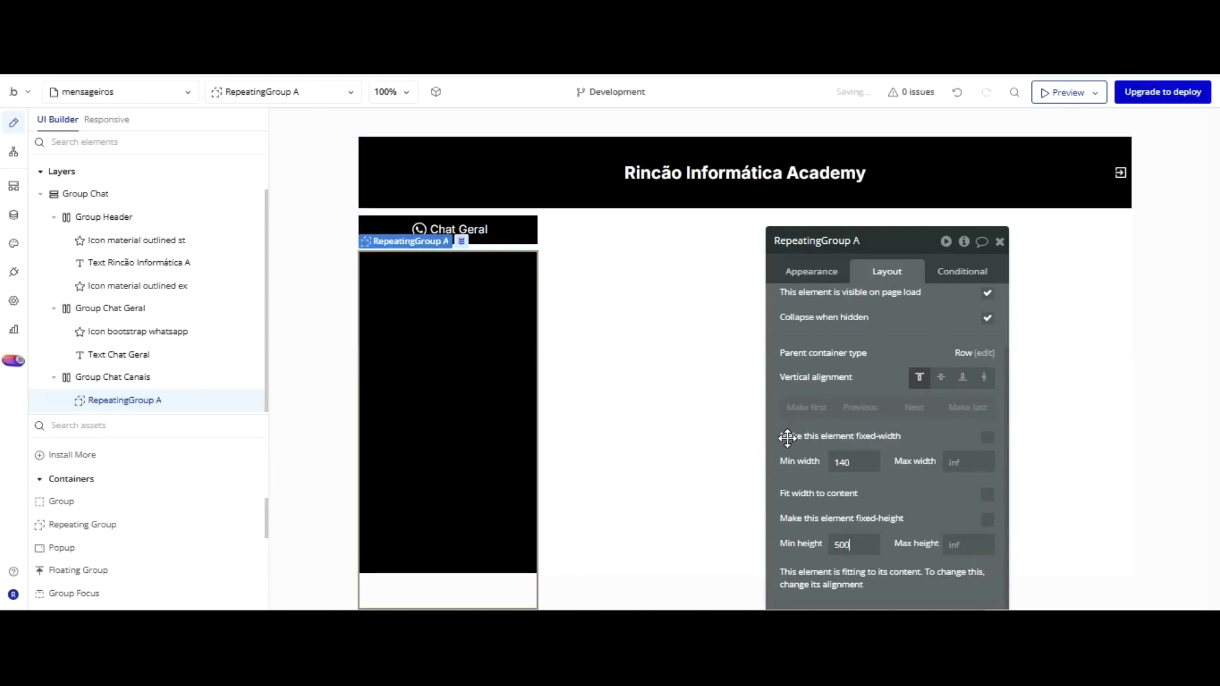
key("ctrl+a")
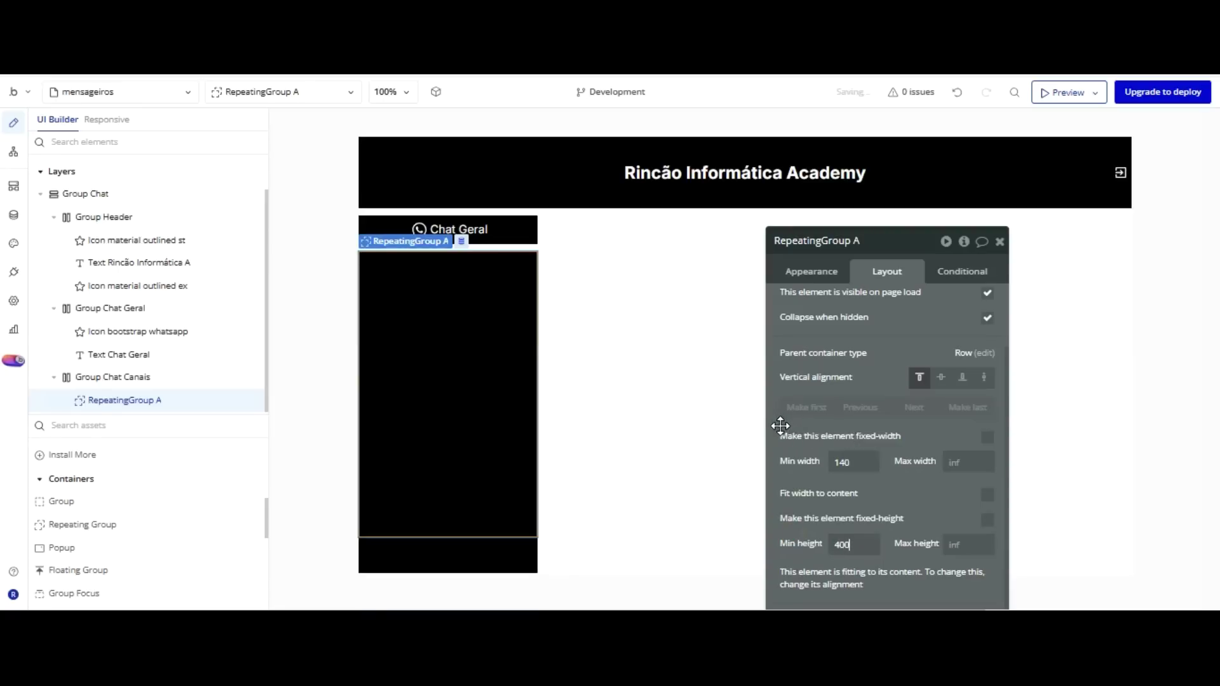
double_click(806, 542)
type("450")
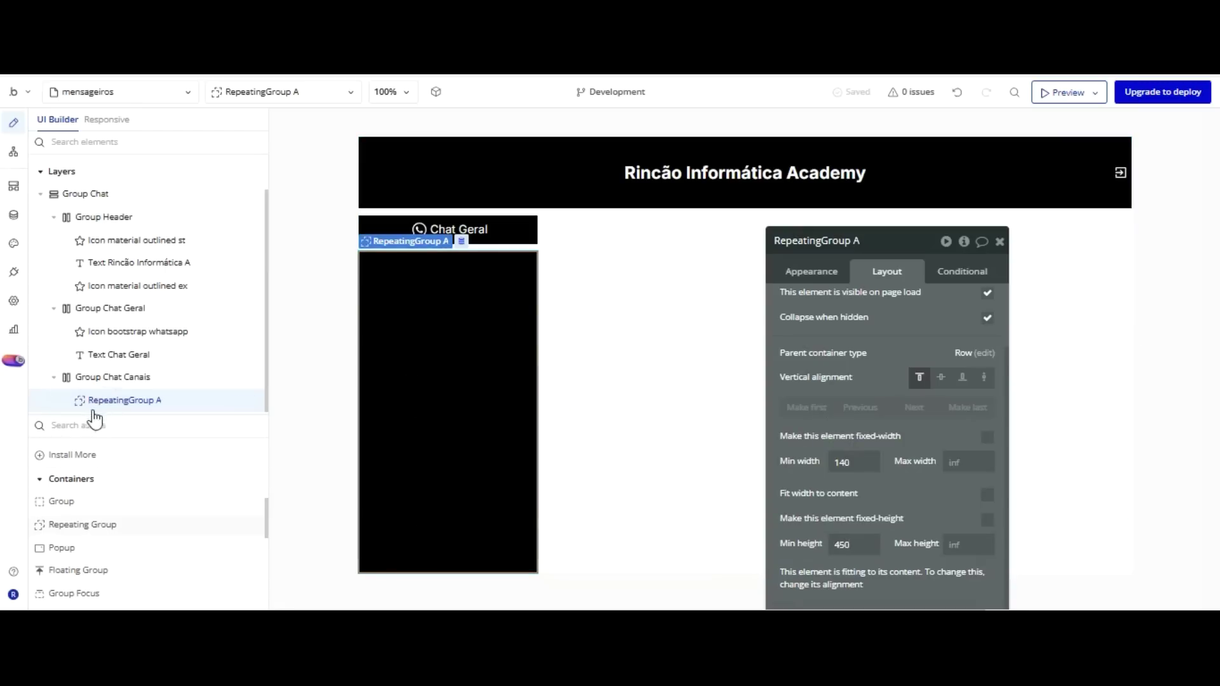
left_click(61, 502)
left_click(457, 237)
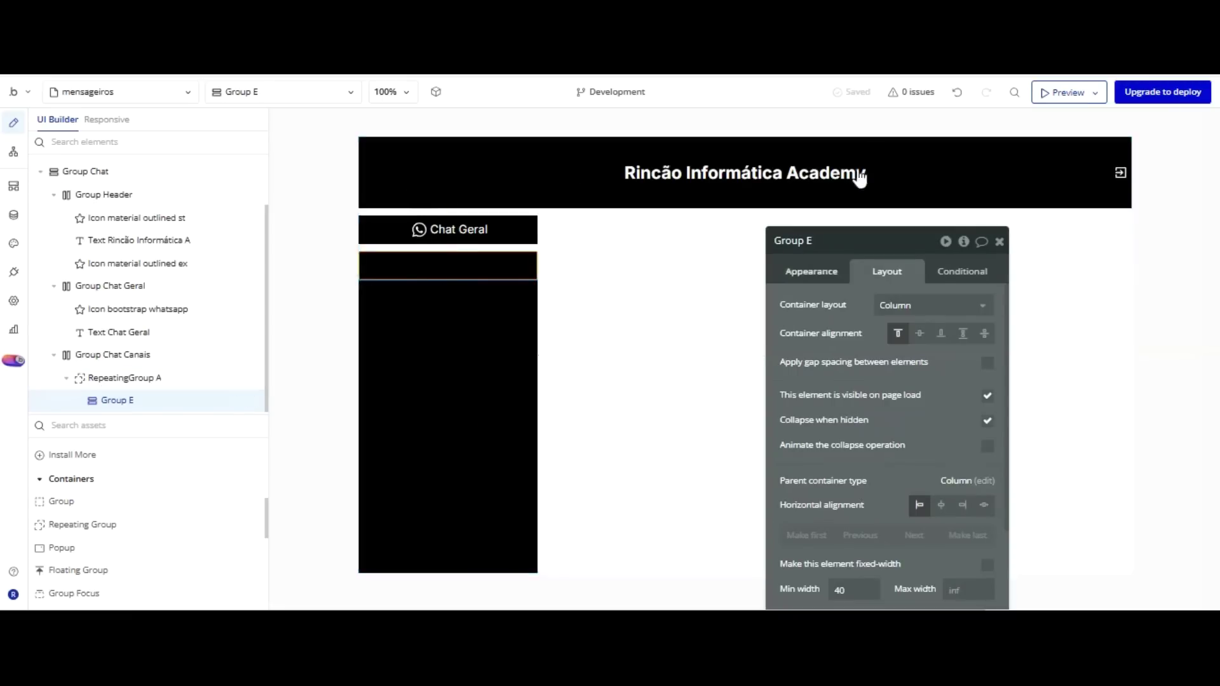
Rename Group E to Group Dados Usuário.
double_click(841, 246)
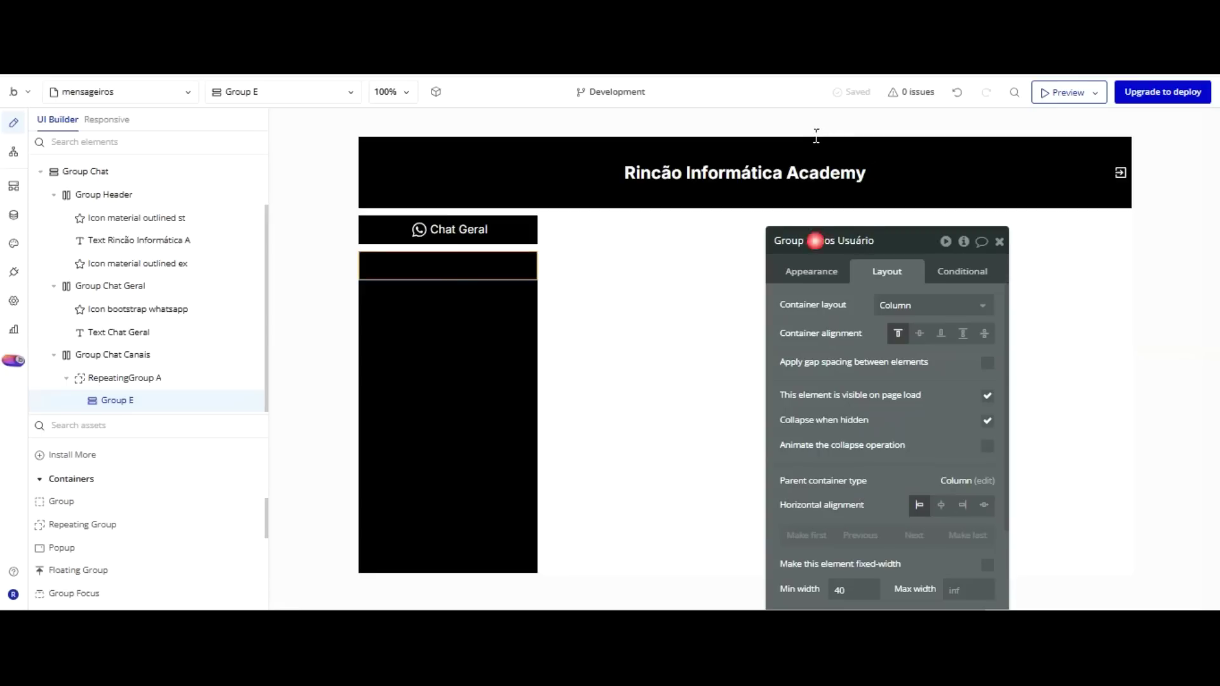
type("D")
key("Return")
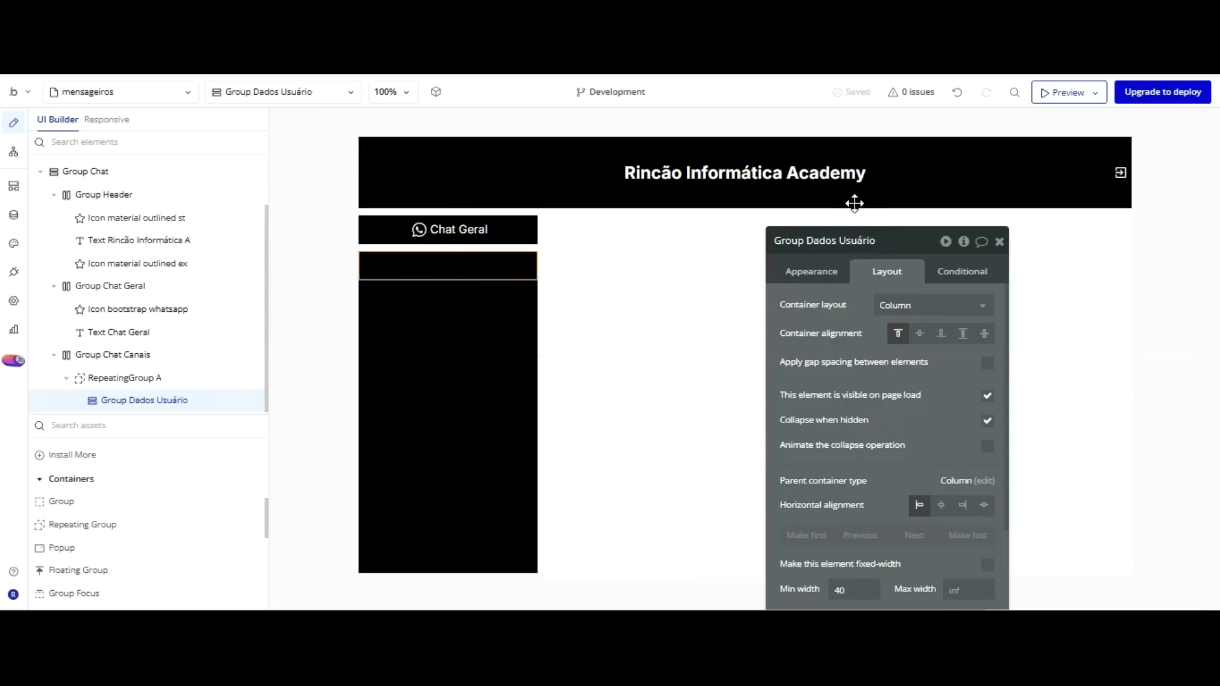
Give Group Dados Usuário 5 px top, left and right margins.
scroll(868, 265, "down", 3)
scroll(893, 364, "down", 5)
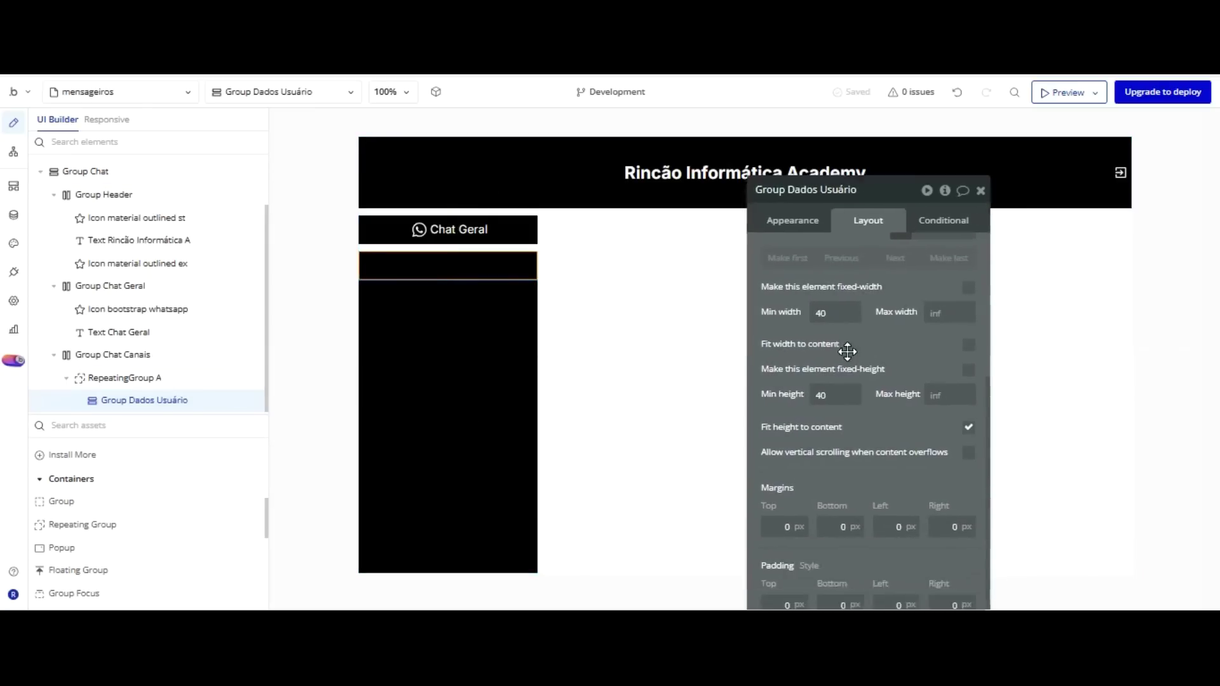
left_click(830, 424)
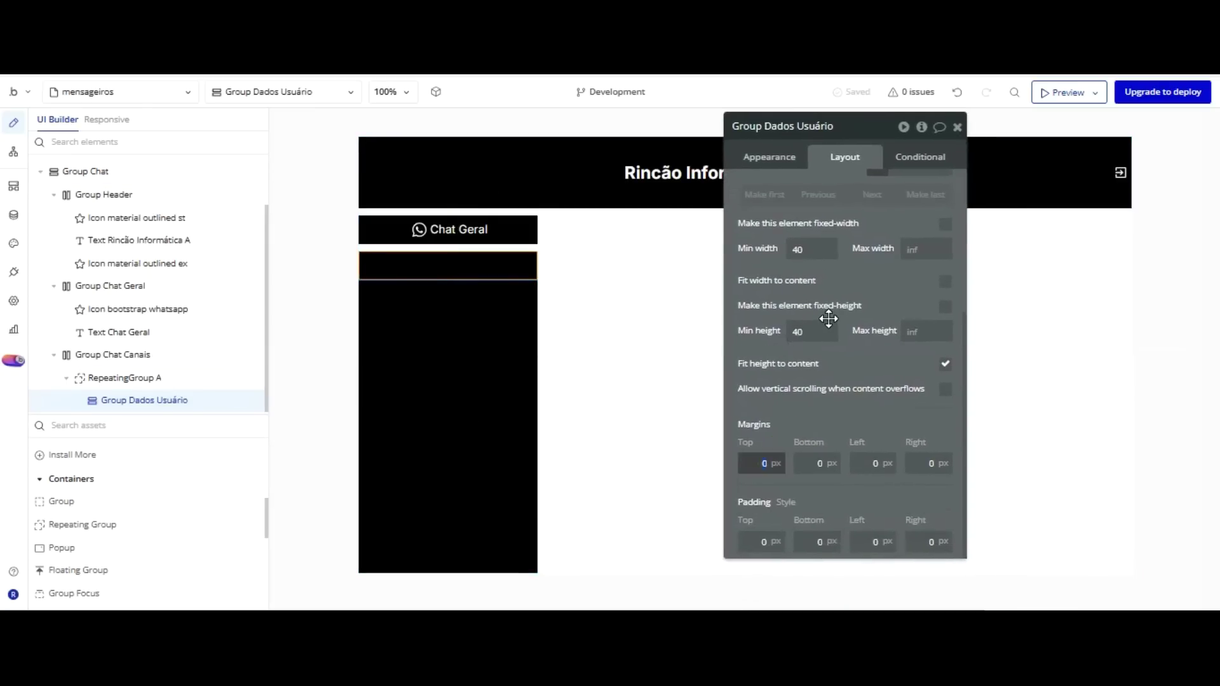
type("5")
key("Tab")
type("5")
key("Return")
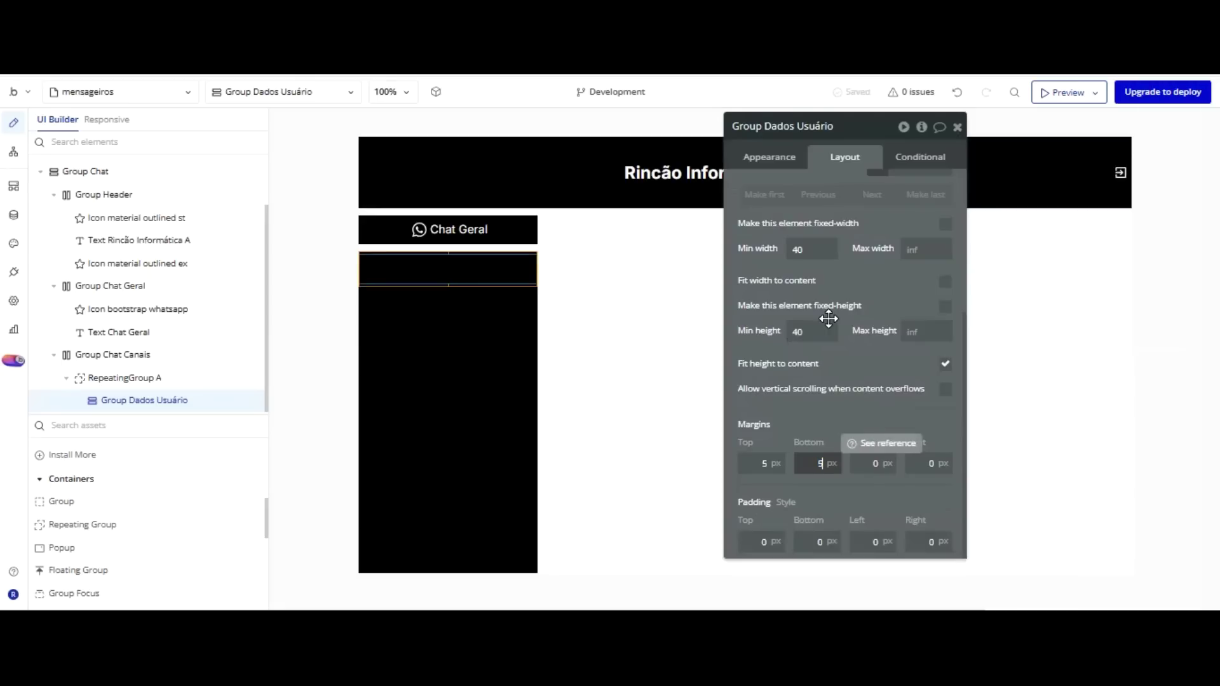
key("Tab")
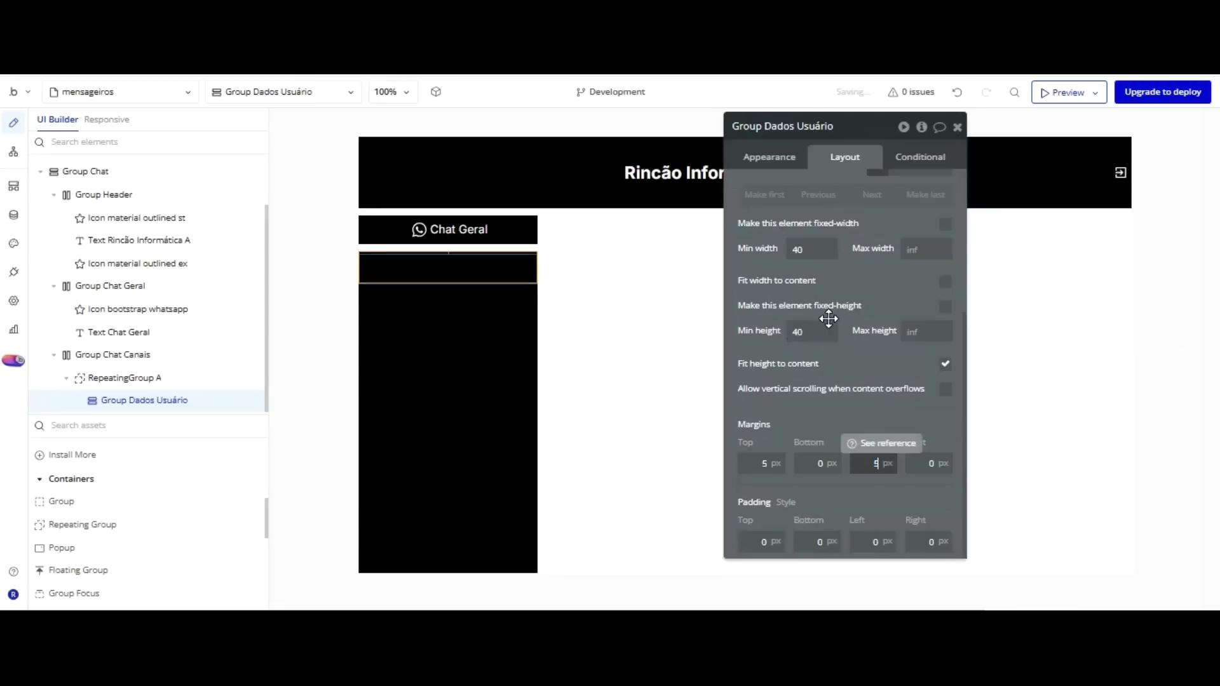
type("5")
key("Tab")
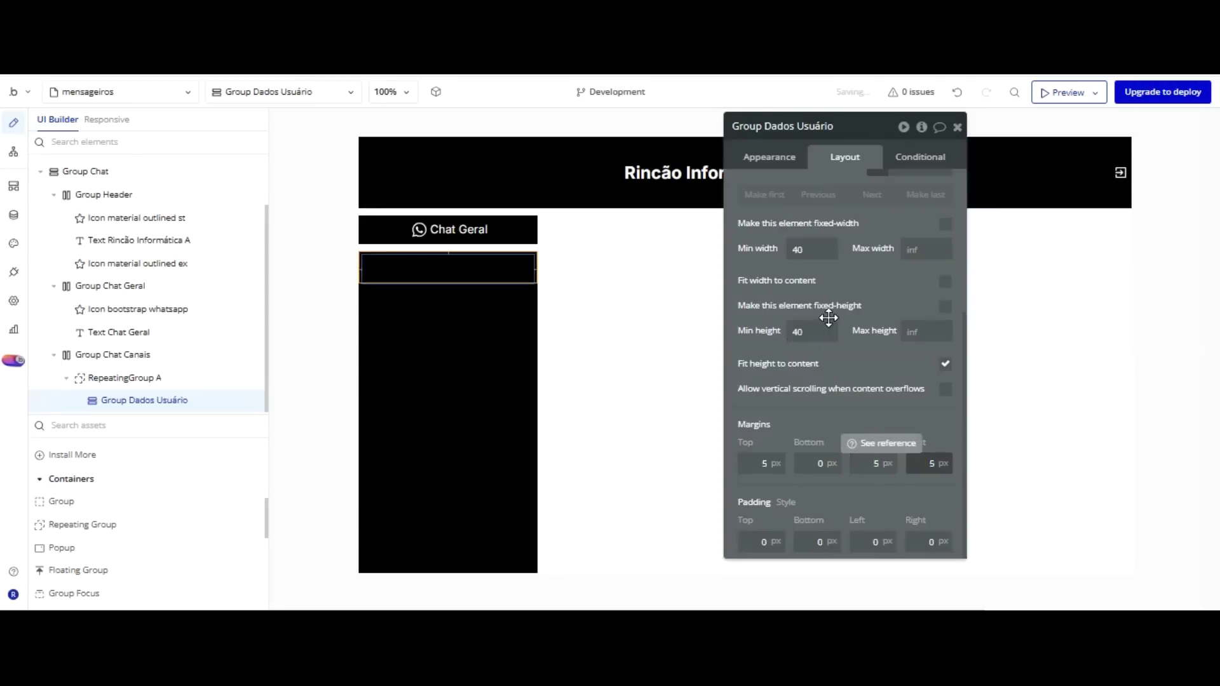
Set the group's background style to Flat color #FFFFFF.
left_click(779, 161)
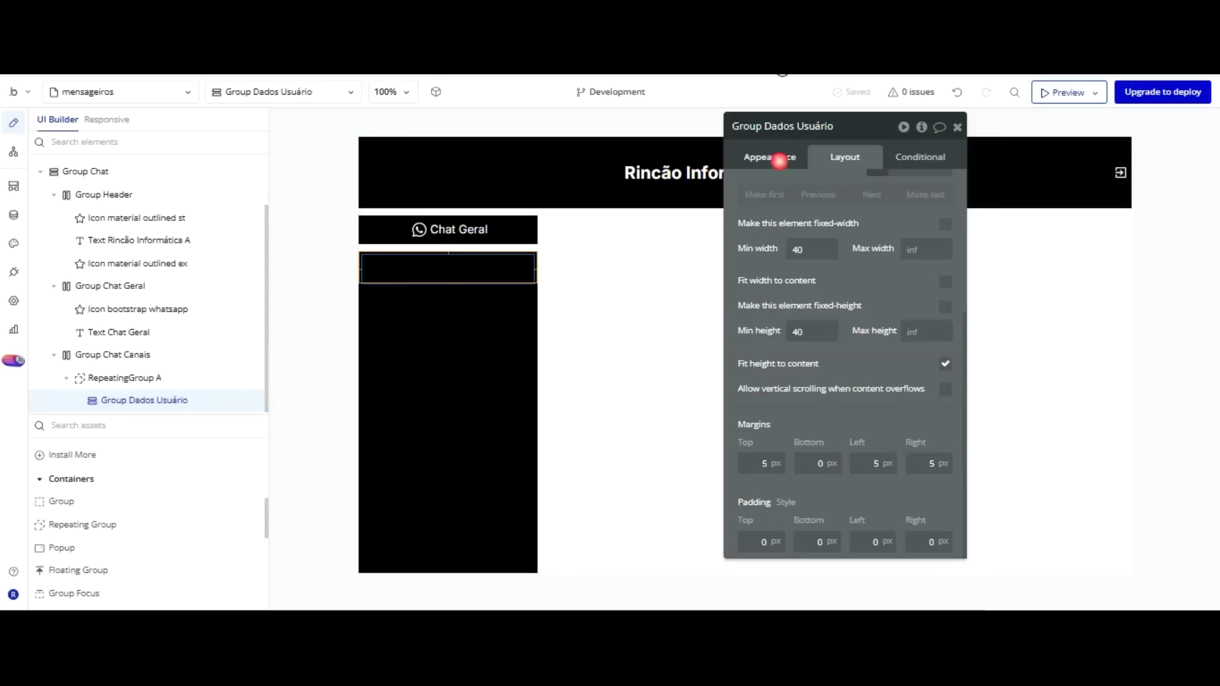
left_click(851, 238)
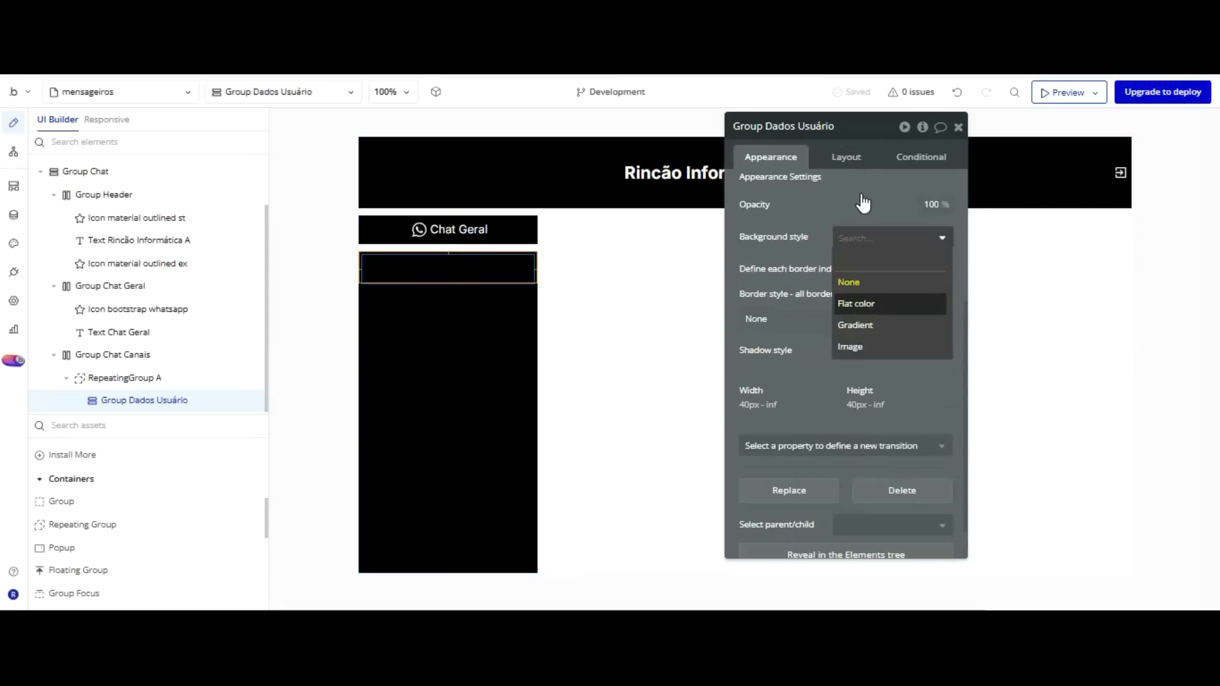
key("Return")
left_click(809, 204)
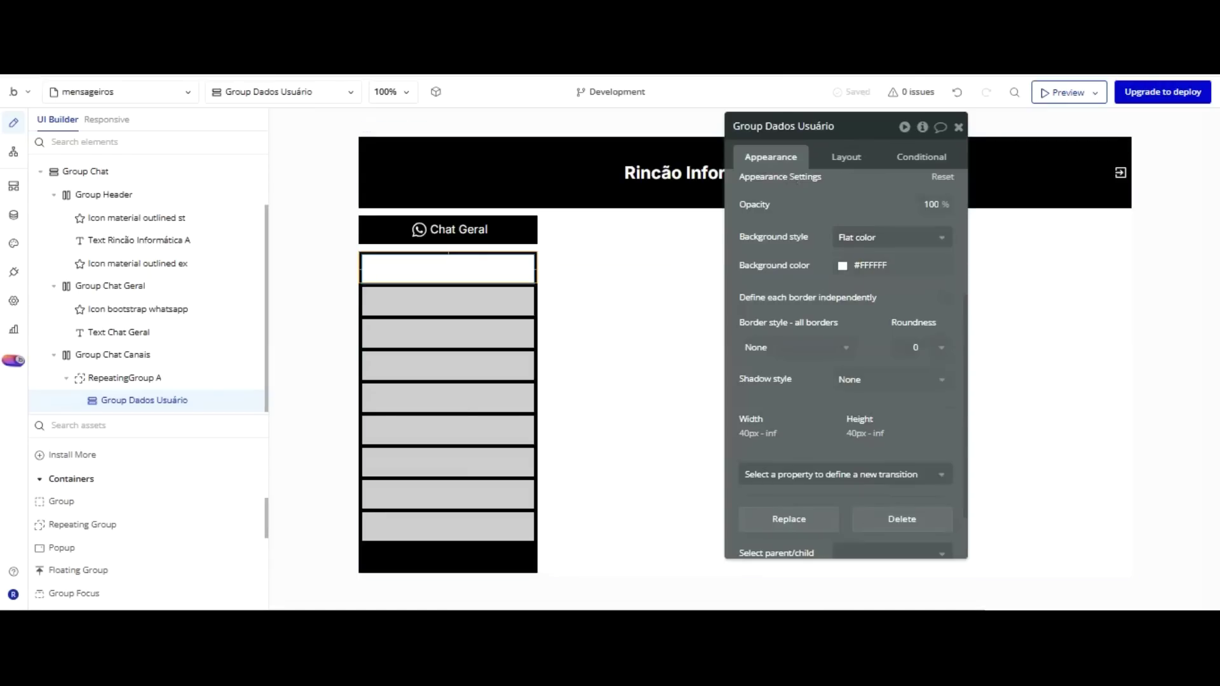
Set Group Dados Usuário's Min height to 60.
left_click(850, 156)
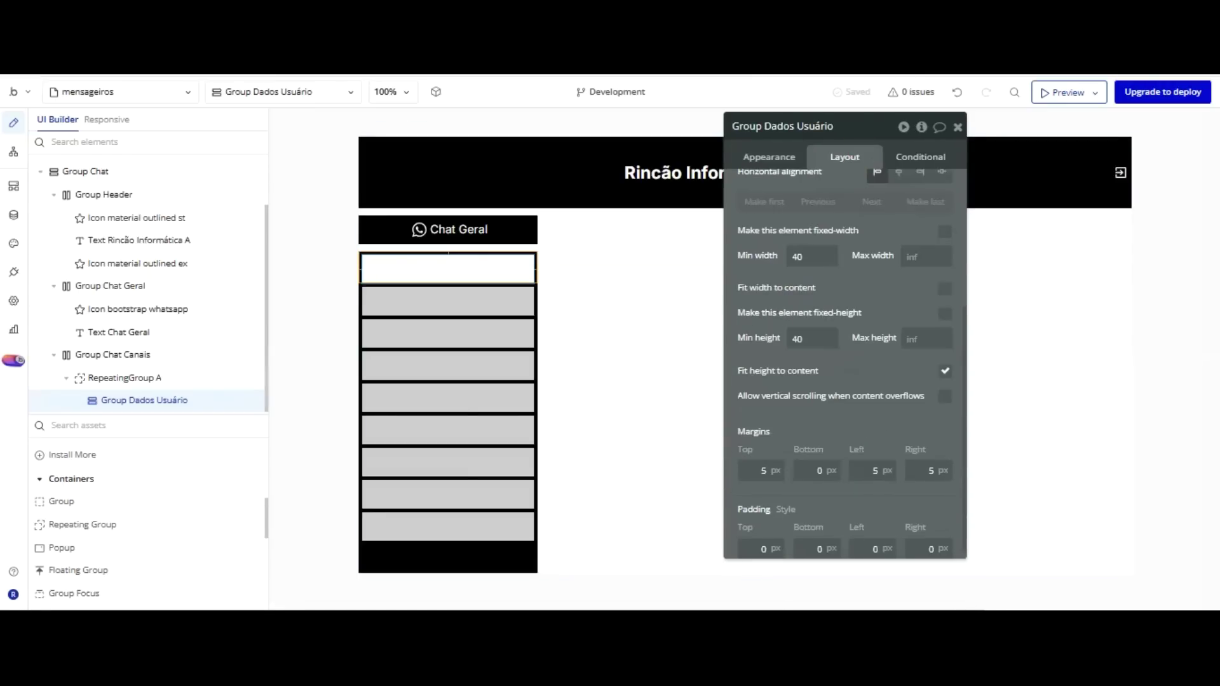
left_click_drag(805, 339, 761, 340)
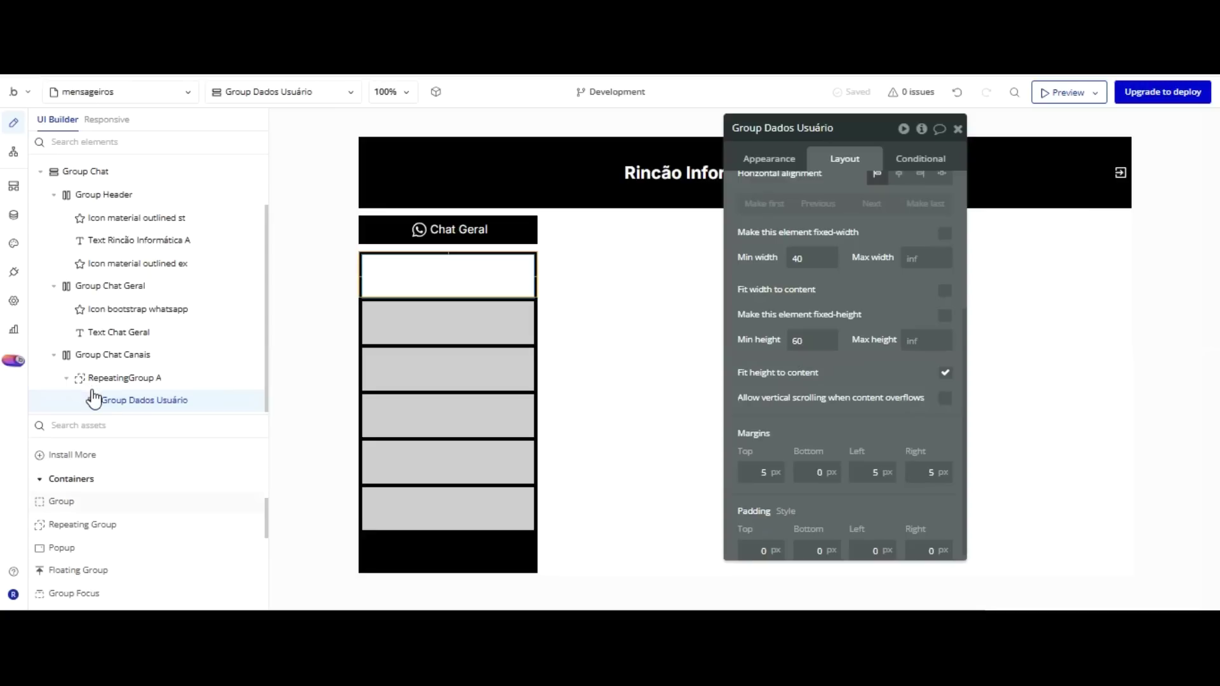
scroll(92, 410, "down", 2)
scroll(92, 410, "up", 5)
scroll(93, 410, "up", 2)
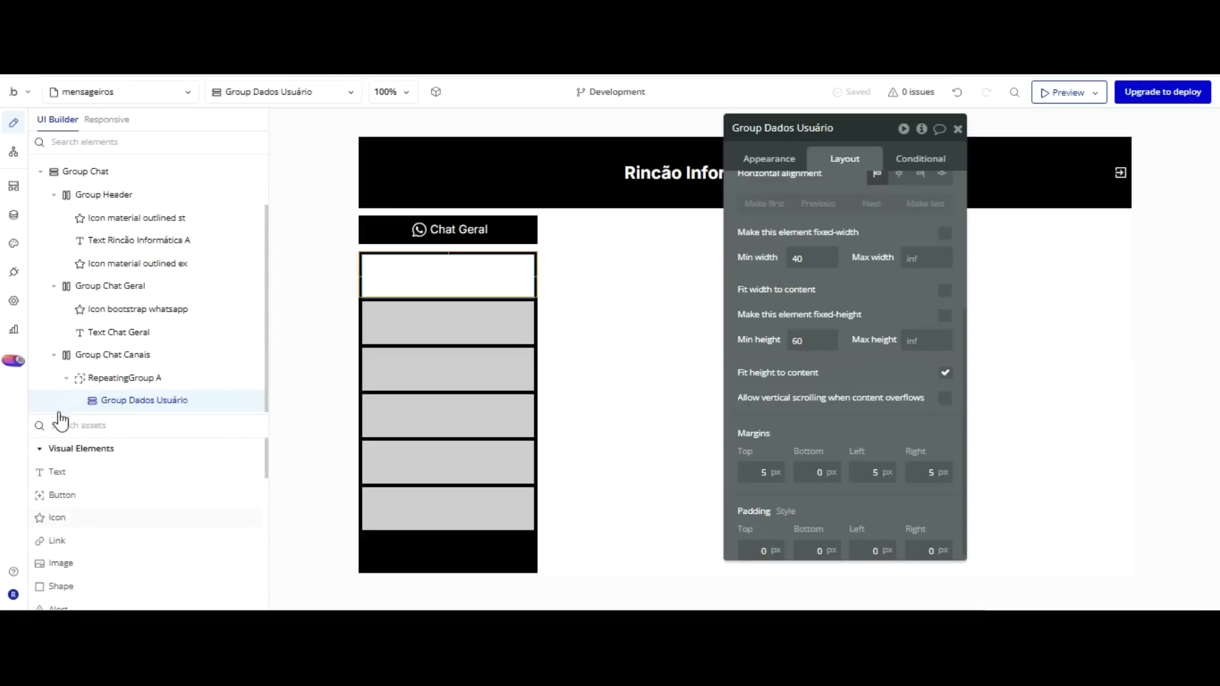
Add a star icon to Group Dados Usuário, centred horizontally.
left_click(57, 517)
left_click(376, 266)
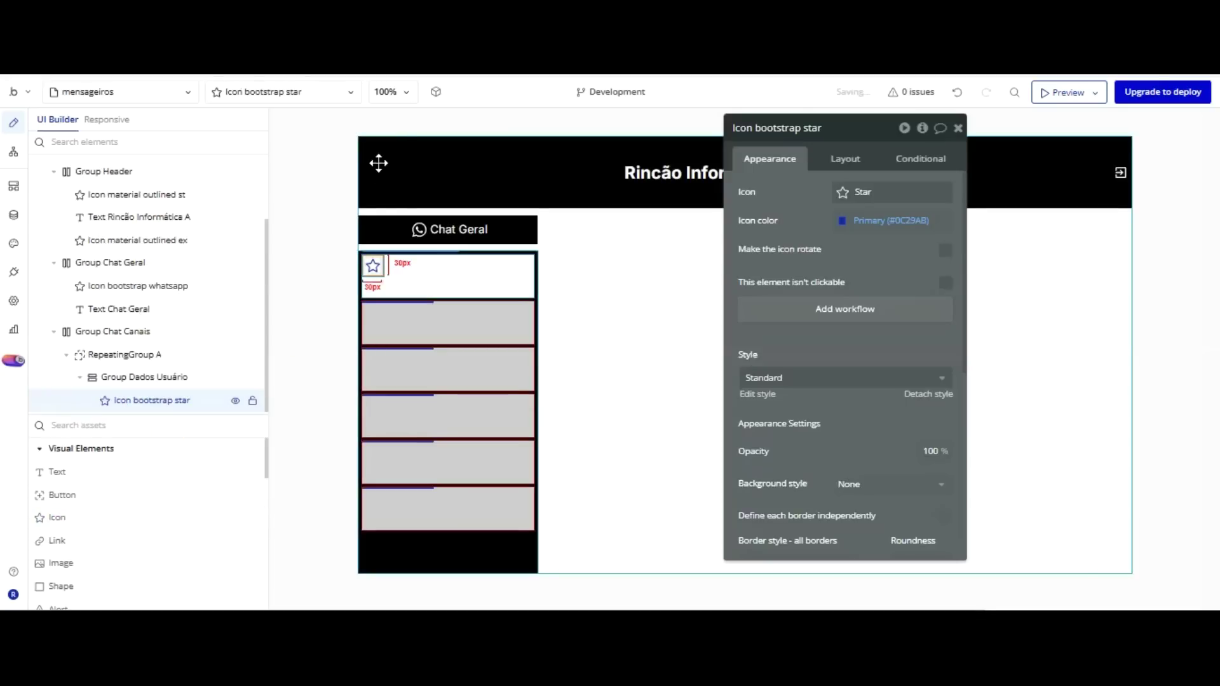
left_click(845, 159)
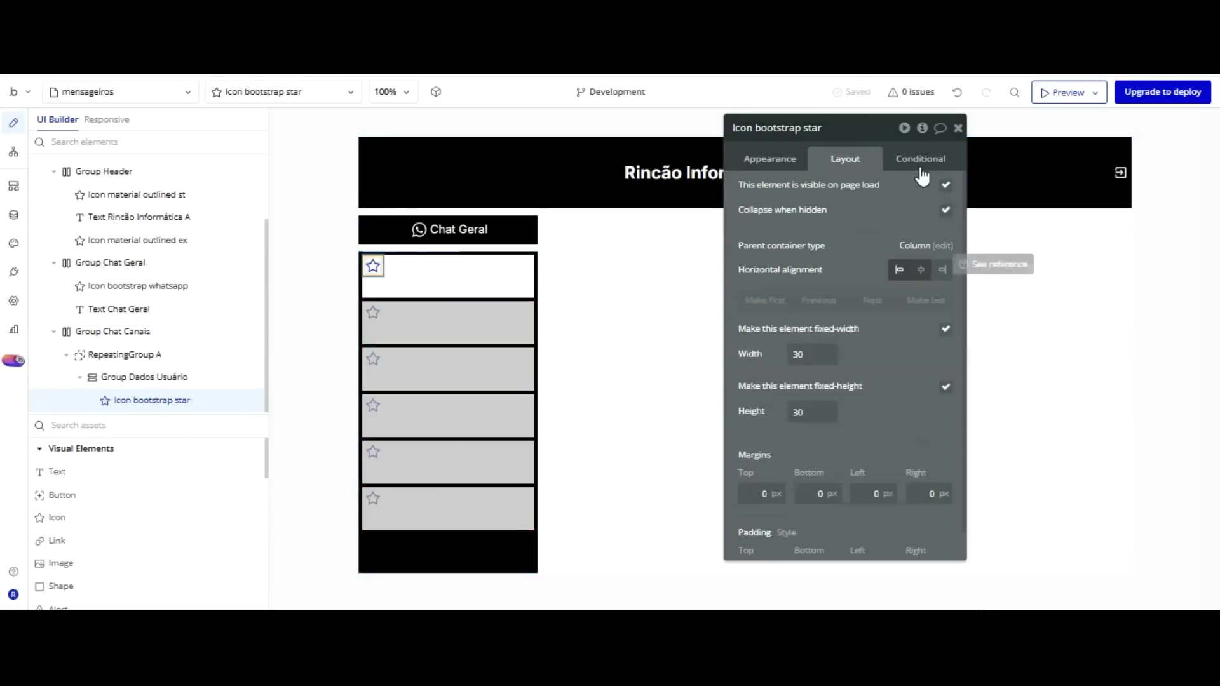
left_click(921, 268)
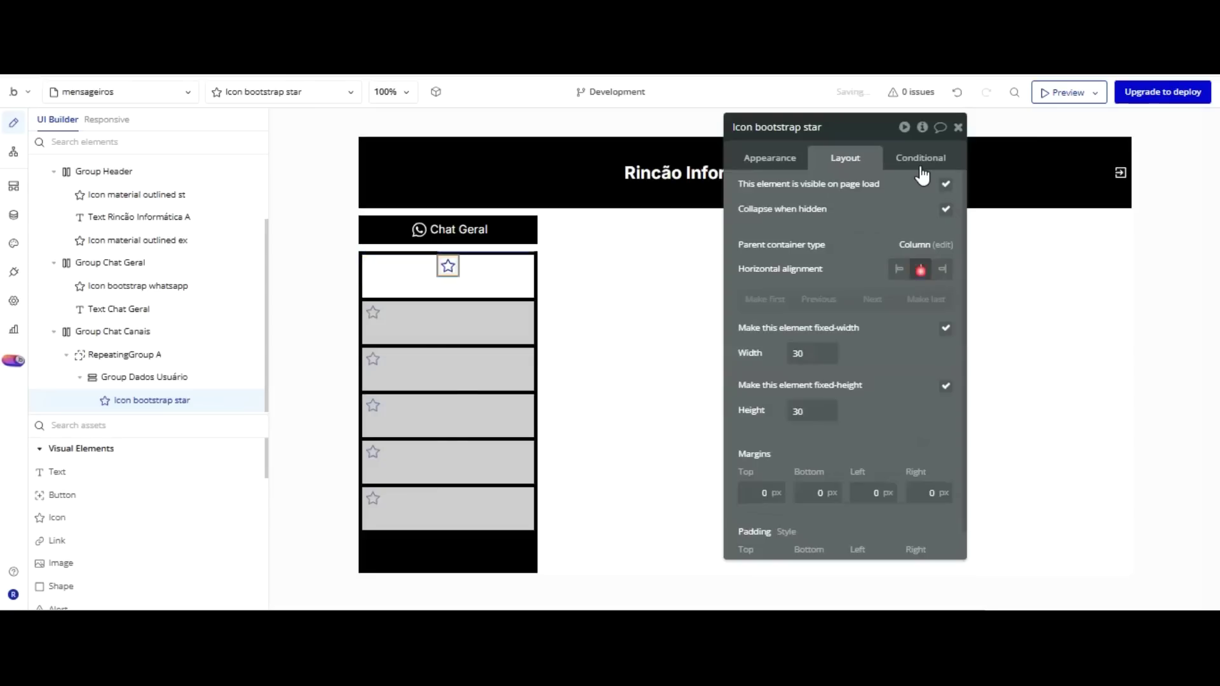
Switch Group Dados Usuário to a Row container layout with contents centred vertically.
left_click(506, 264)
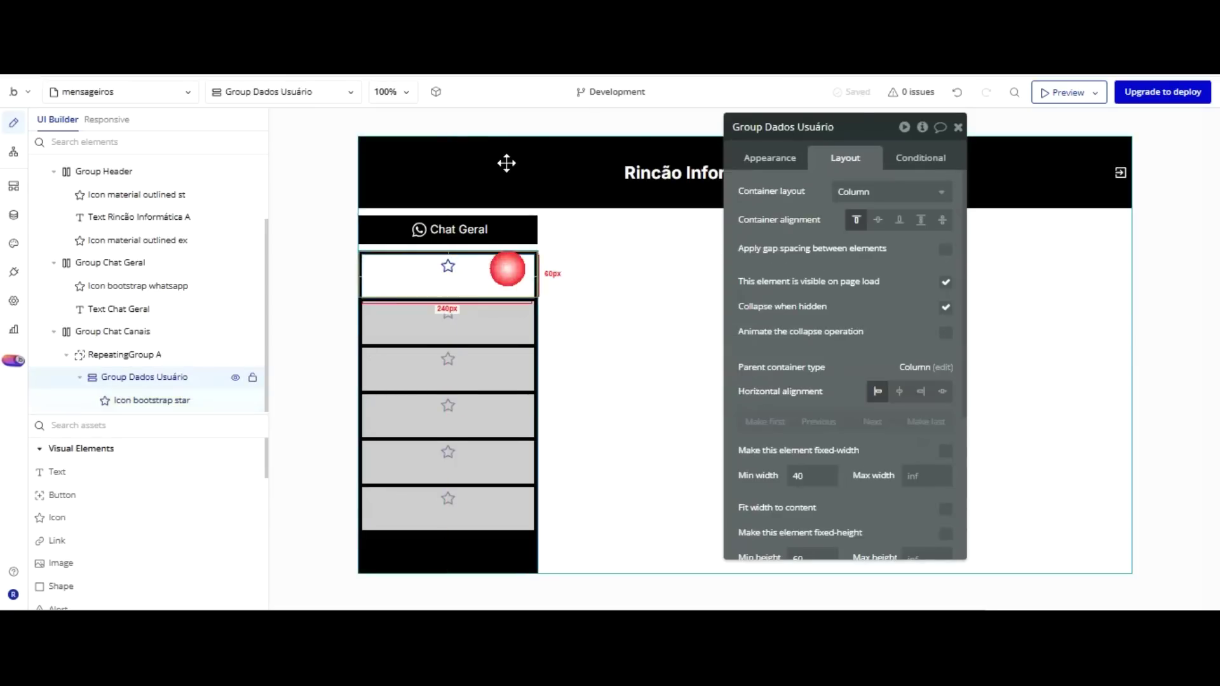
left_click(878, 220)
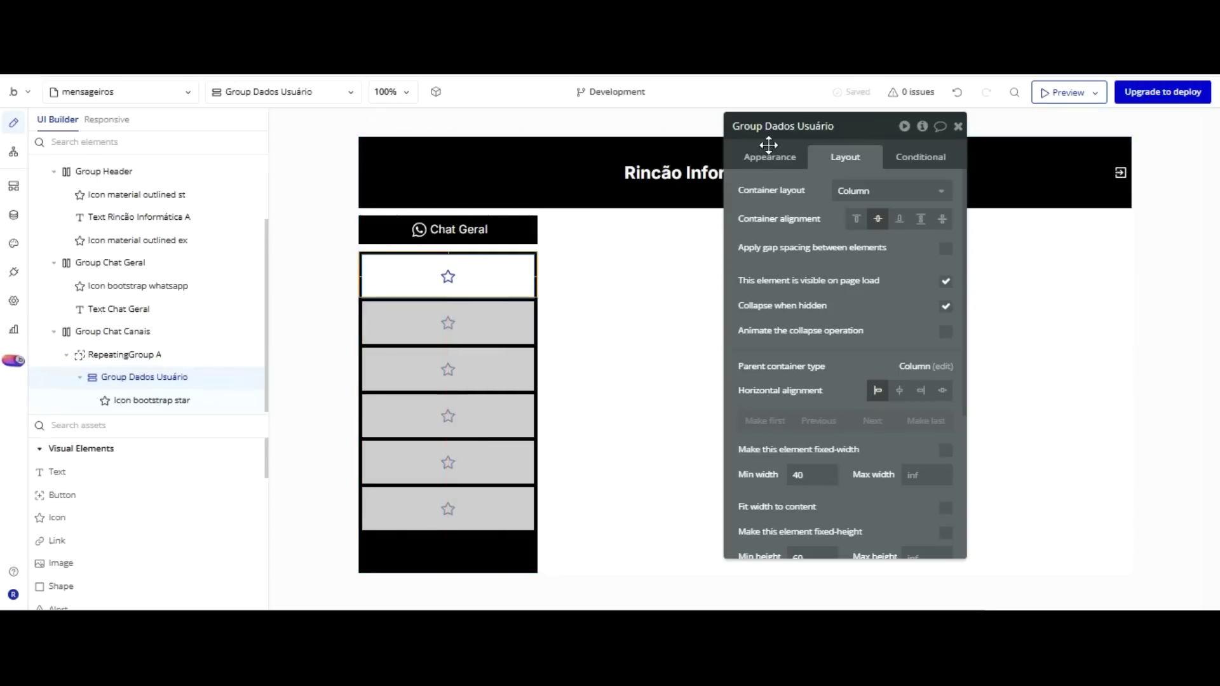
left_click(890, 190)
key("Down")
key("Return")
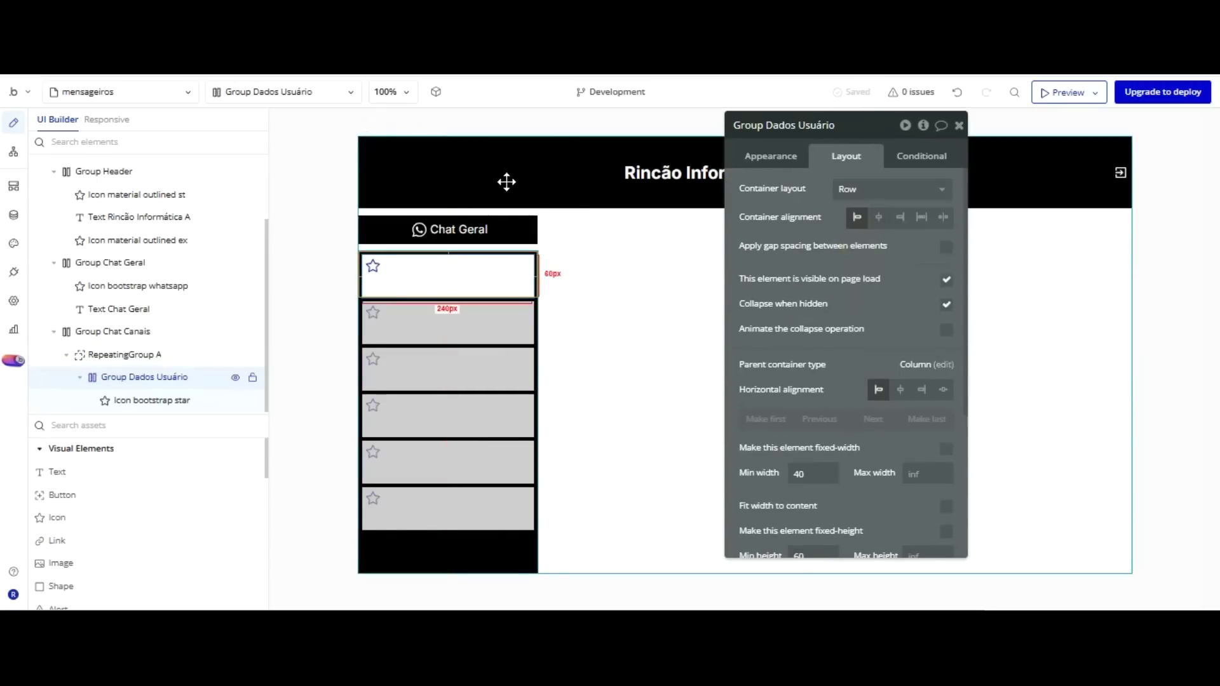
Set the star icon's vertical alignment to center.
left_click(368, 266)
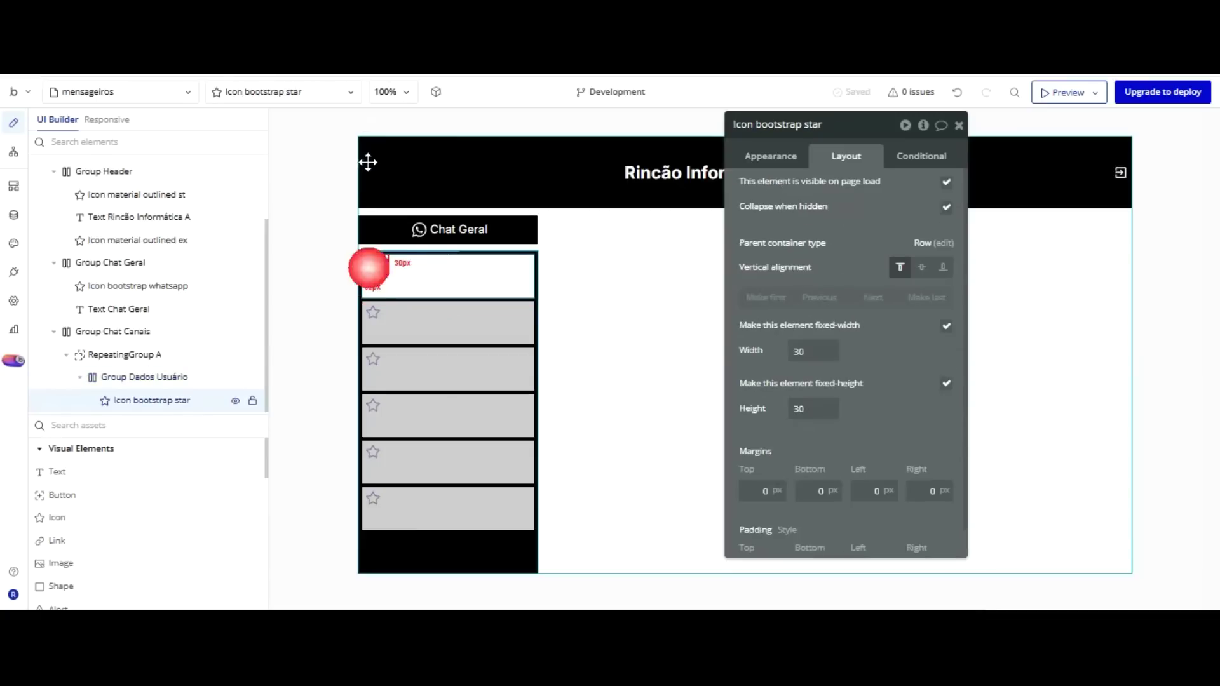
left_click(921, 267)
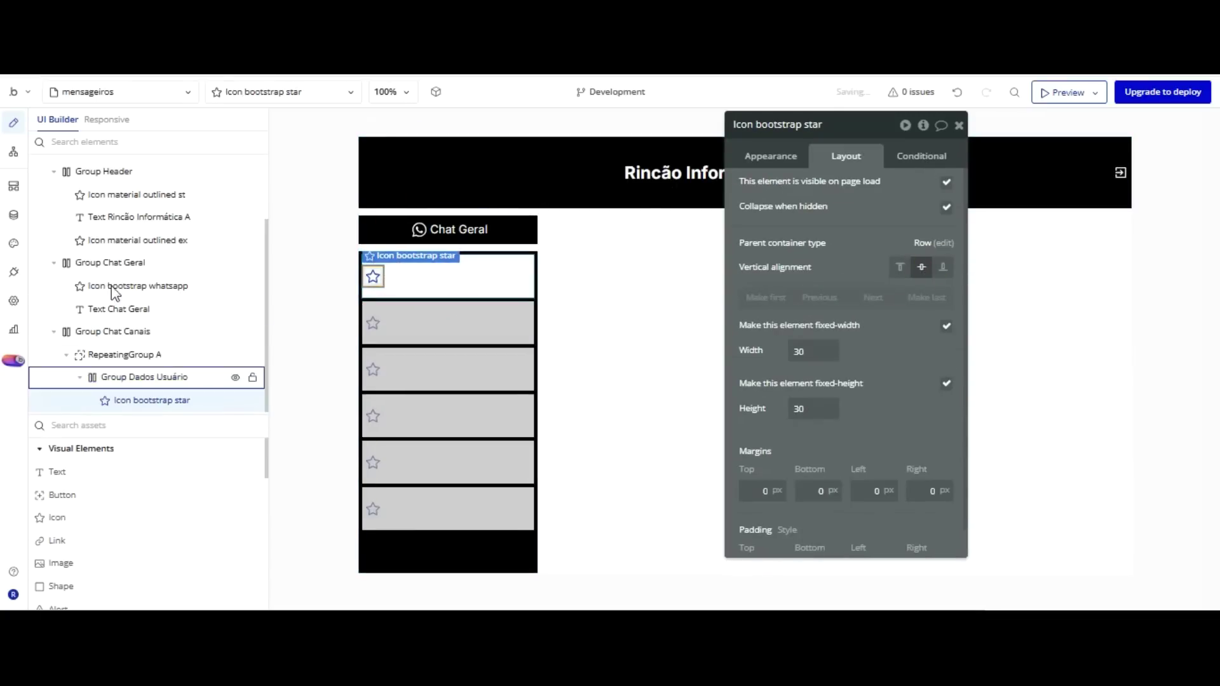
left_click(212, 419)
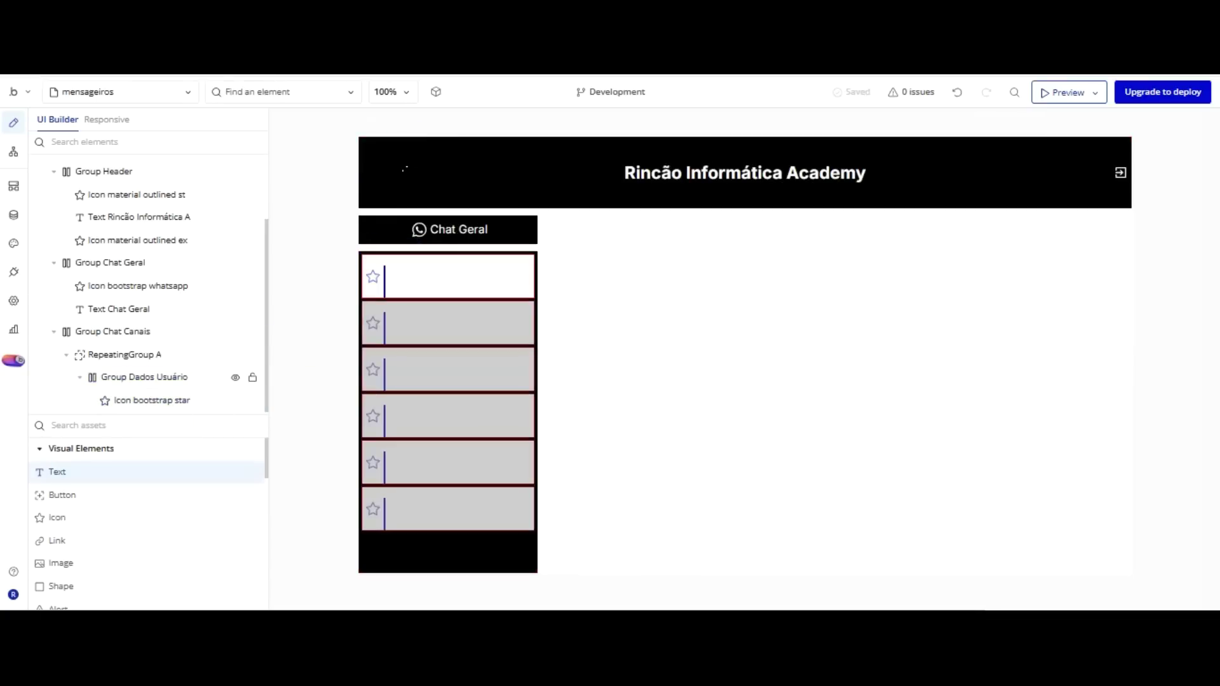
Place Text C beside the star icon, vertically centred in the row.
left_click(385, 258)
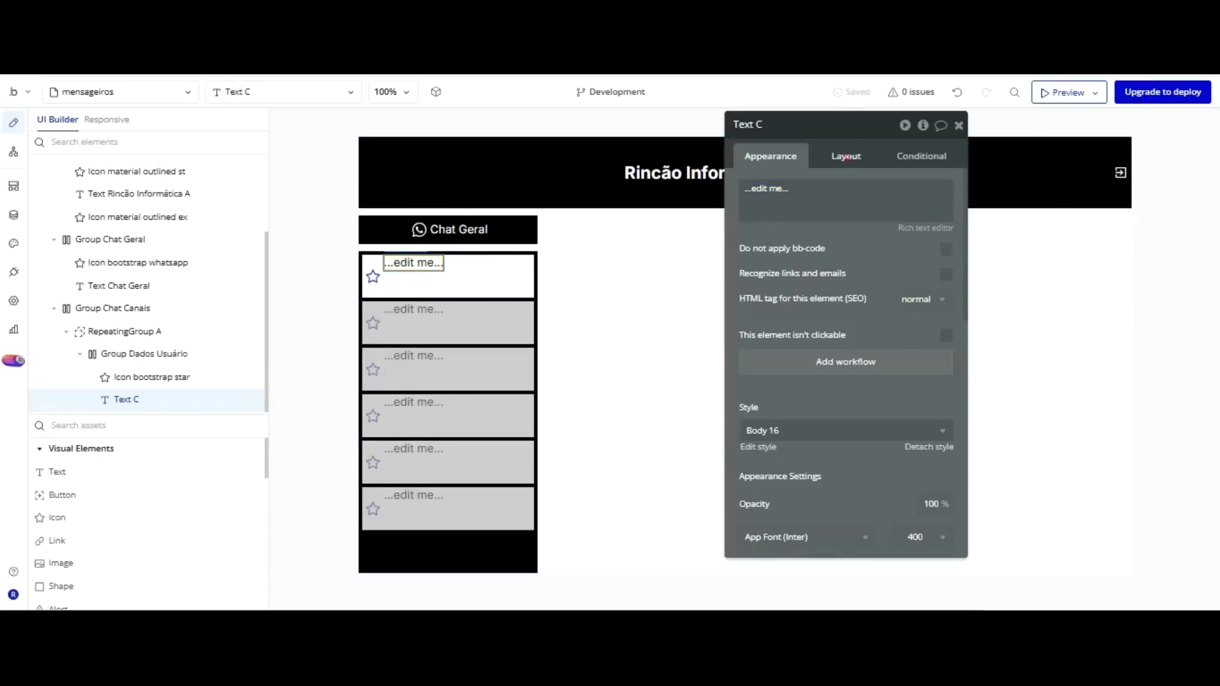
left_click(847, 156)
left_click(899, 267)
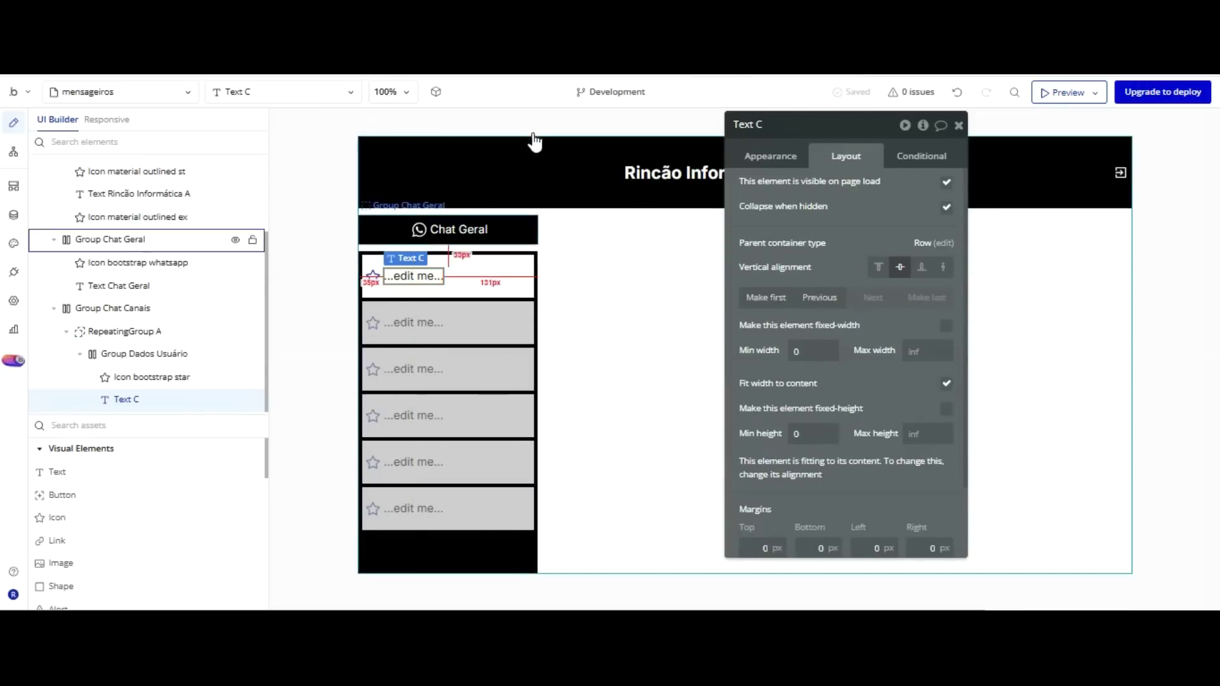
left_click(420, 275)
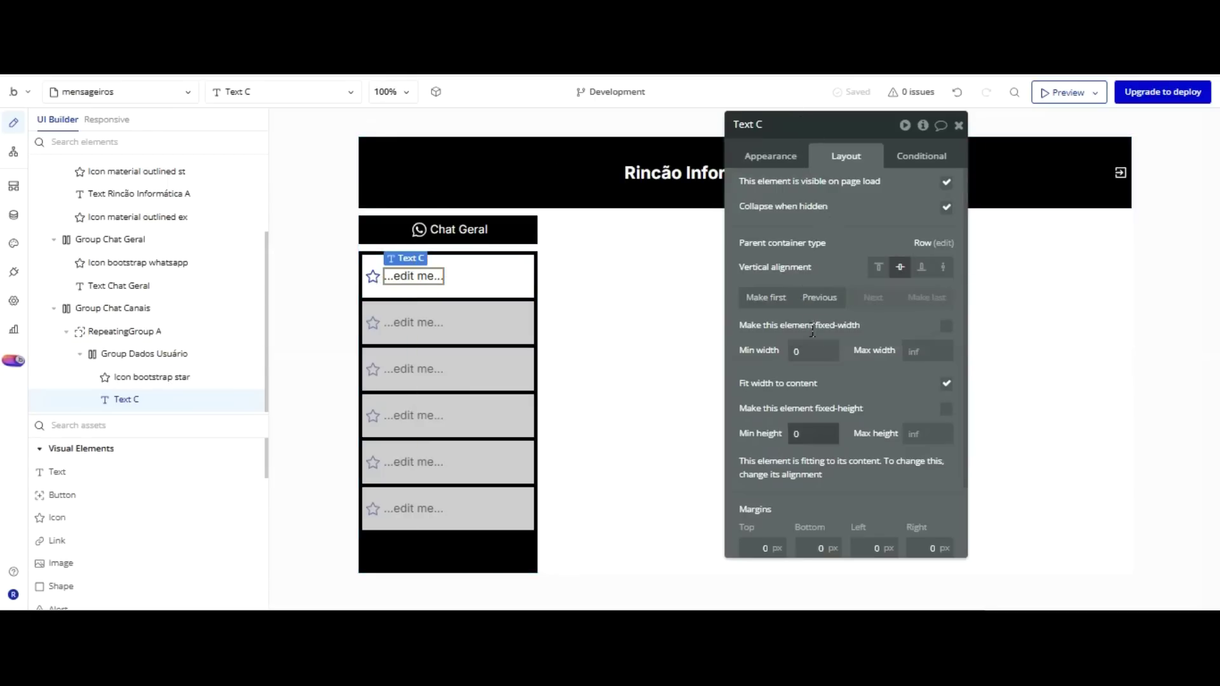
Give Text C a 40 px Min height and full row width, and delete the star icon.
key("ctrl+a")
type("30")
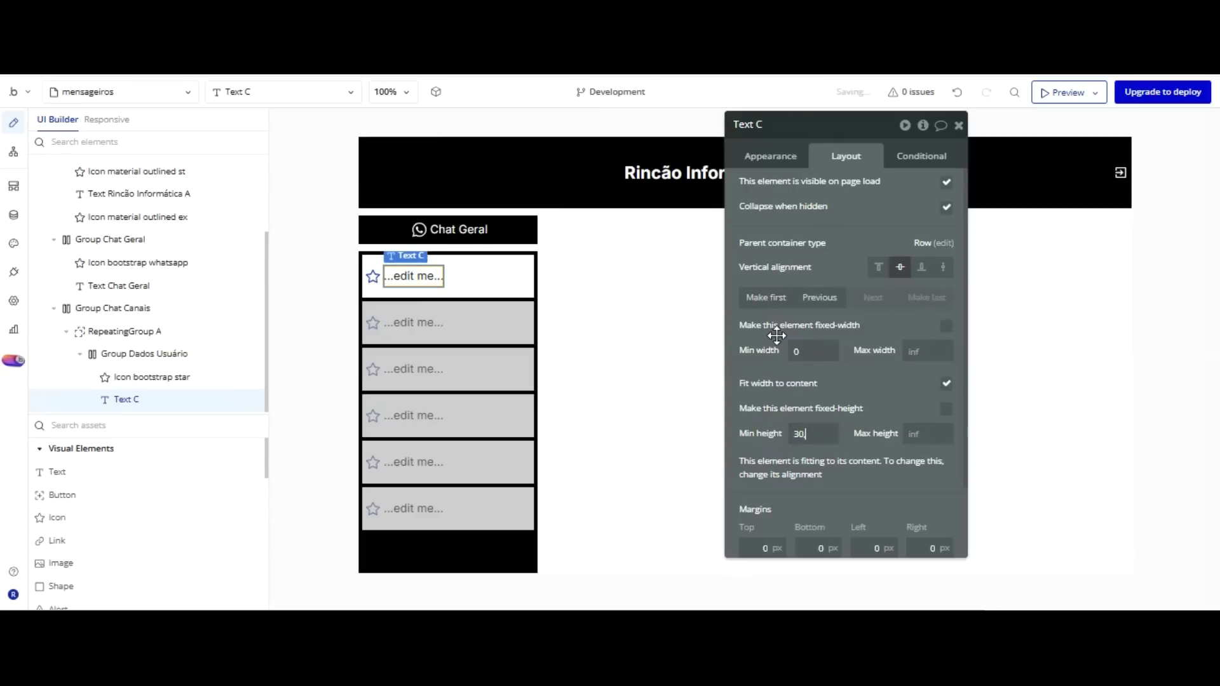
type(",")
type("35")
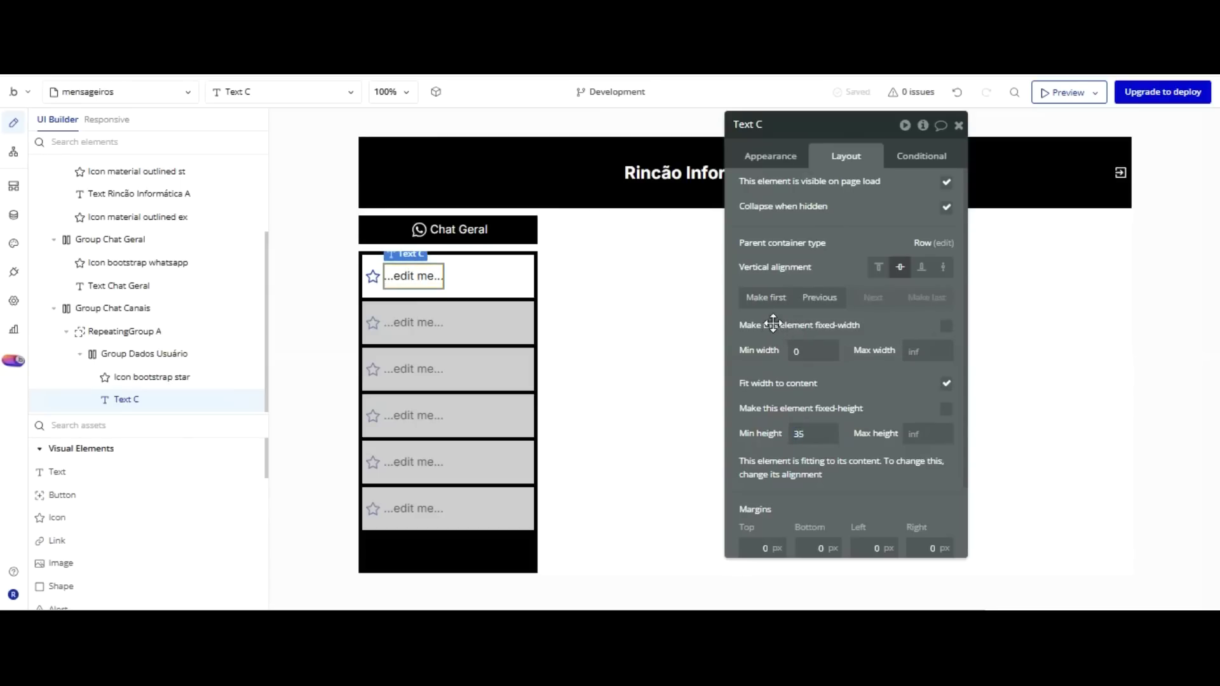
type("40")
left_click(756, 432)
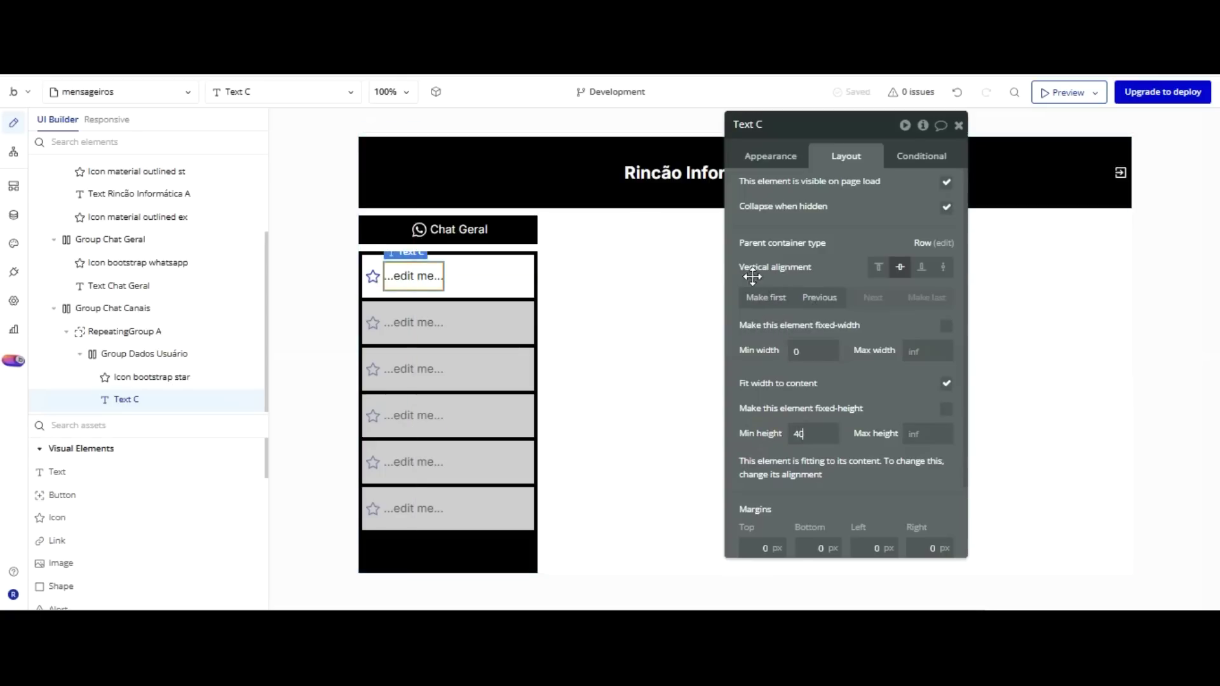
left_click(946, 383)
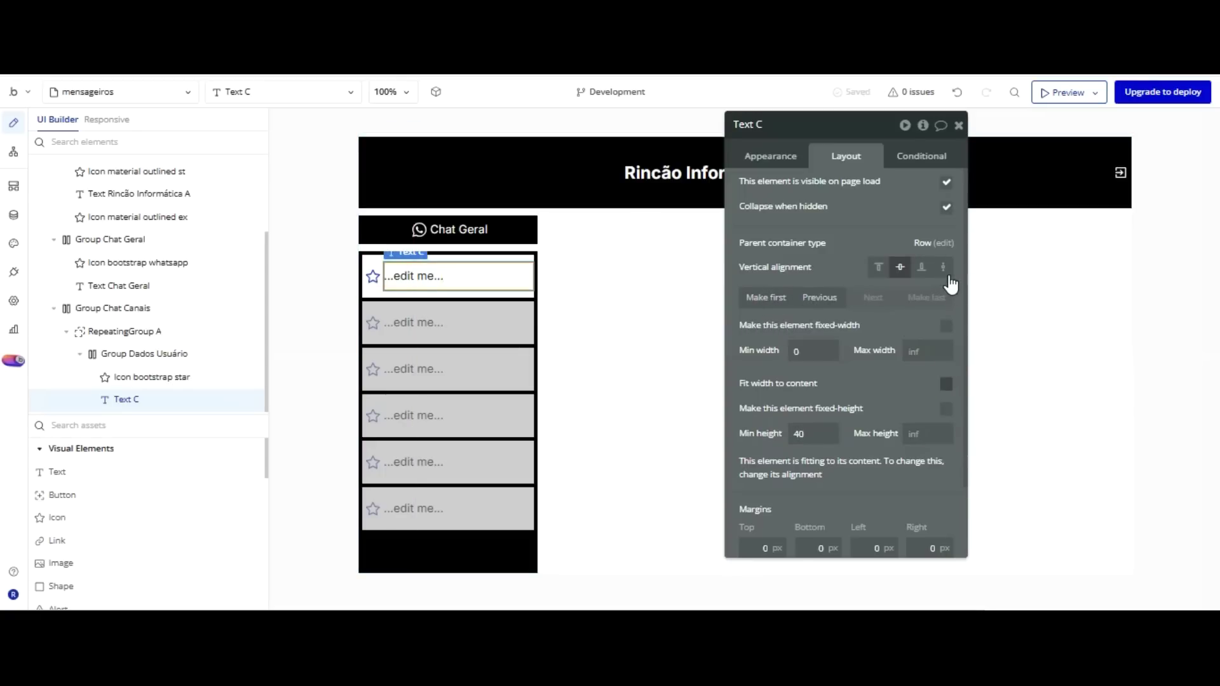
left_click(373, 277)
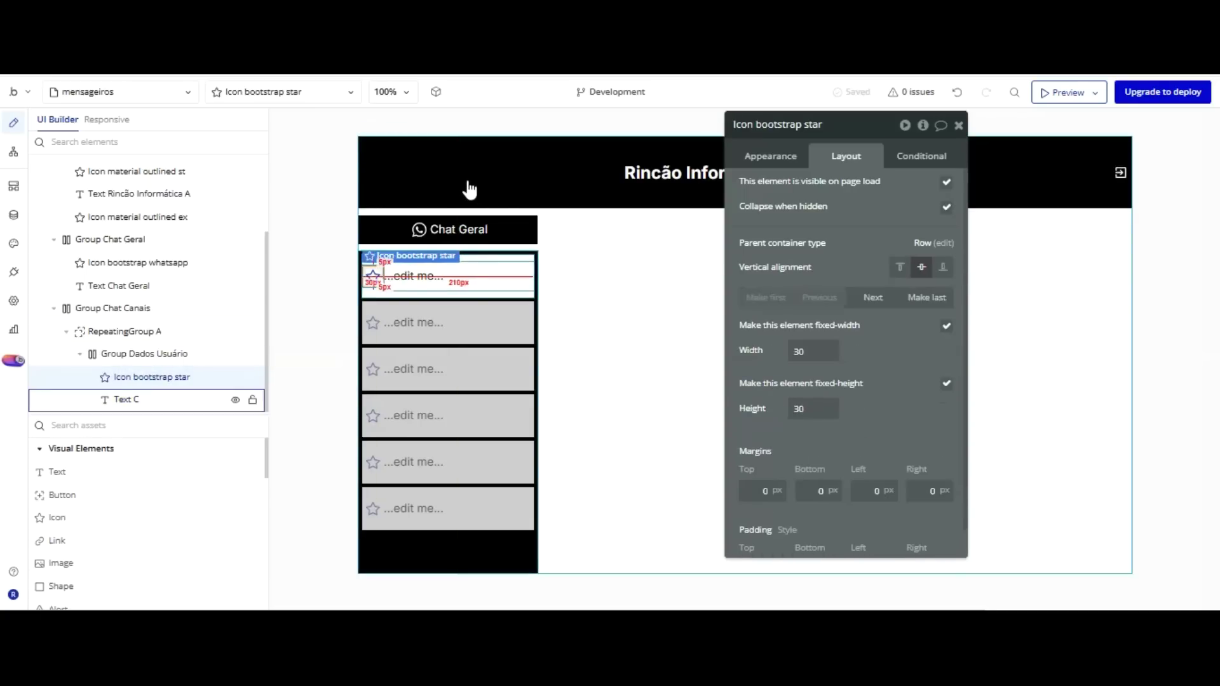
key("Delete")
Add Image A to the first conversation cell.
left_click(61, 562)
left_click(366, 277)
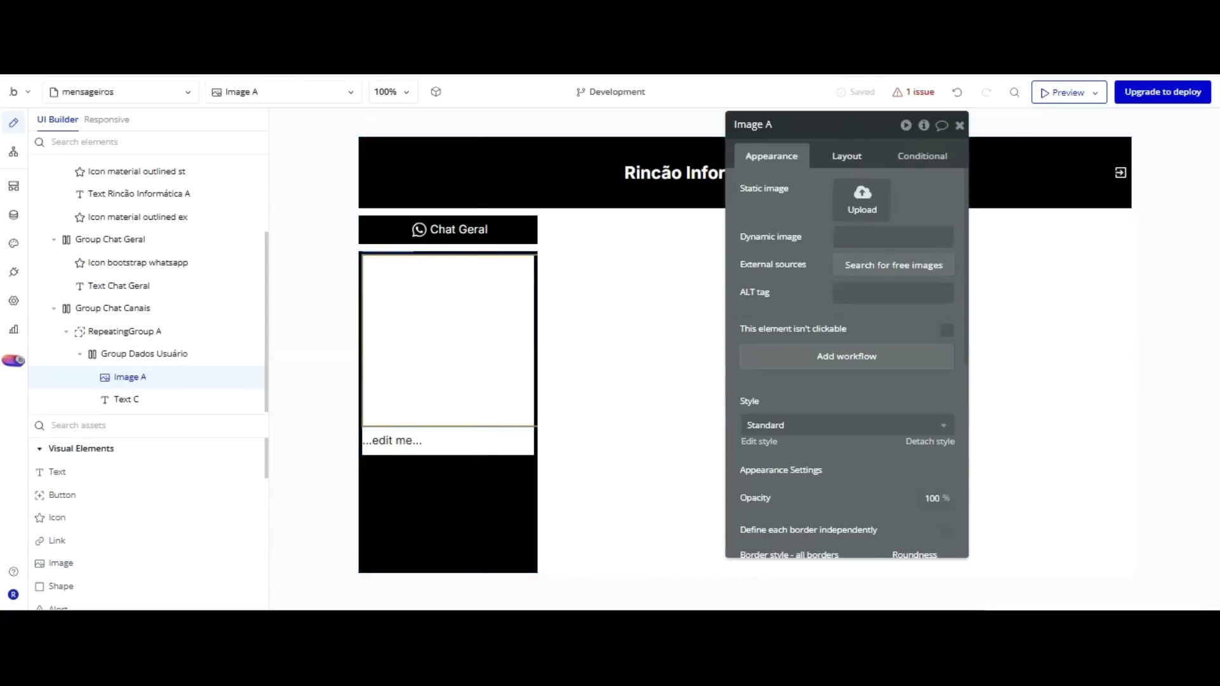
left_click(846, 156)
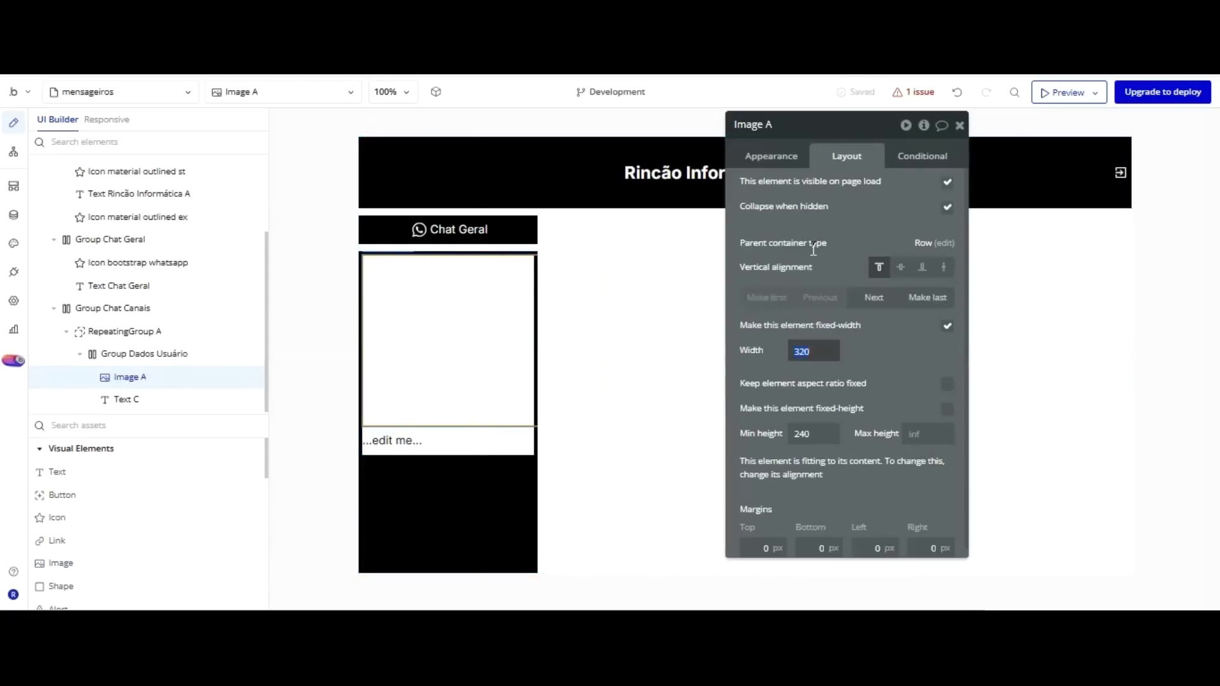
key("Tab")
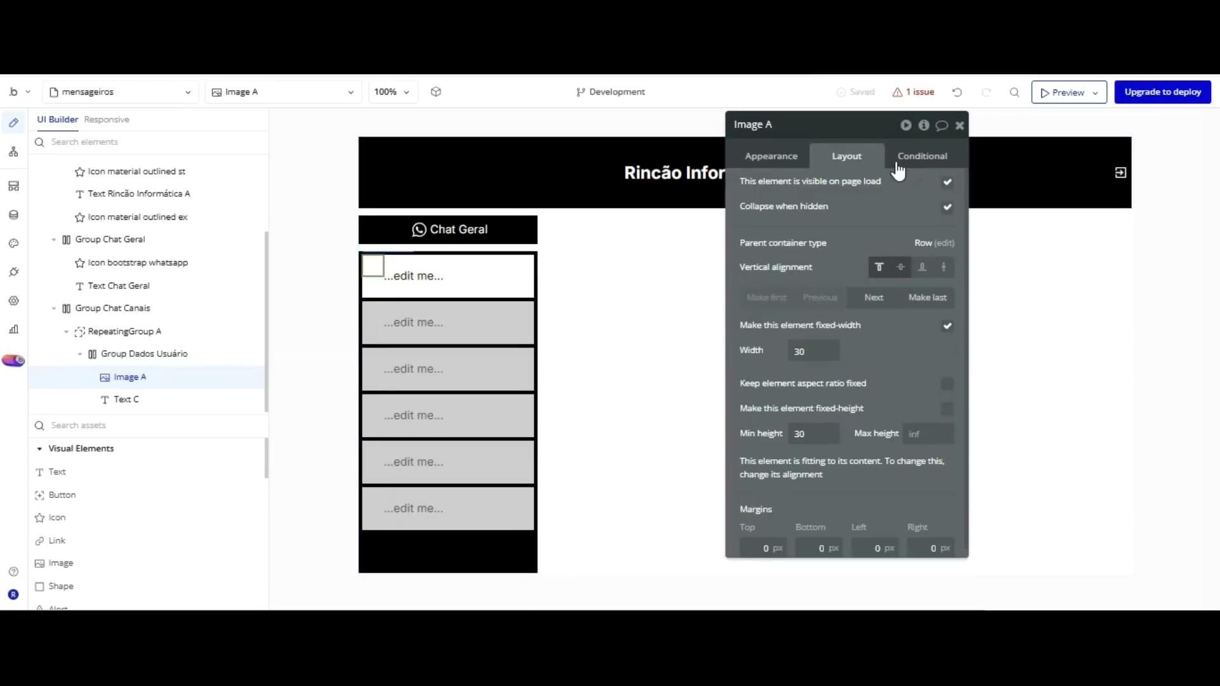
Set Image A's Min height to 40 and Width to 40.
left_click(404, 276)
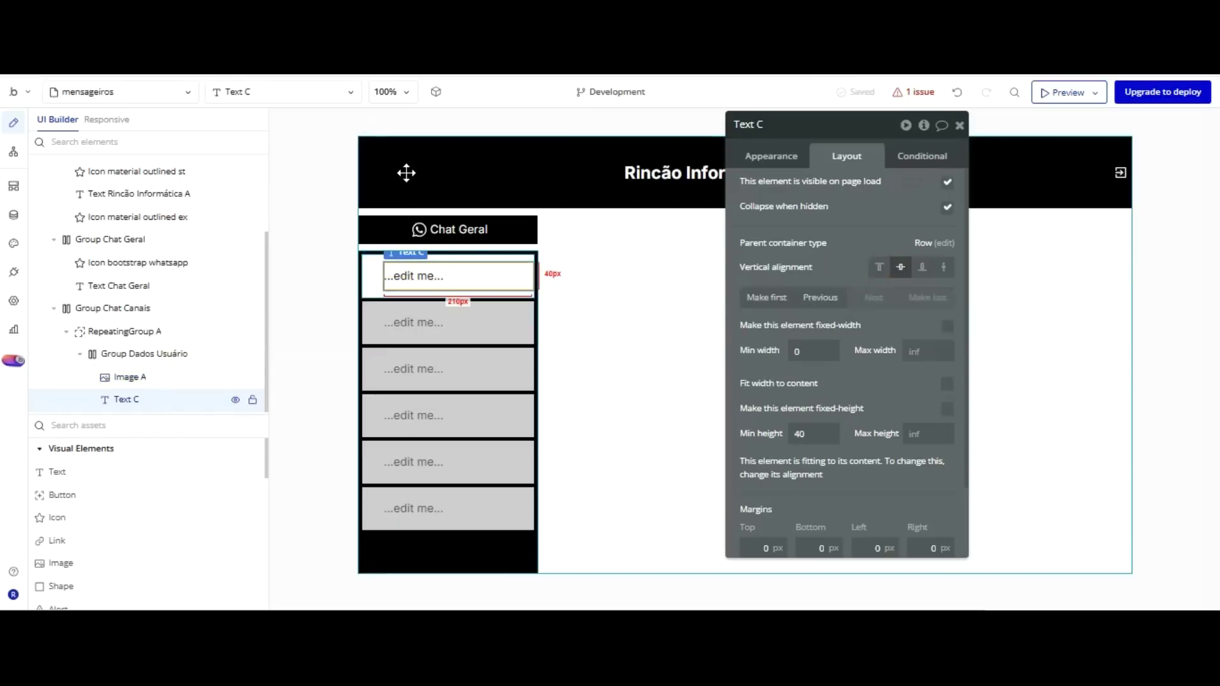
left_click(378, 275)
double_click(814, 434)
type("40")
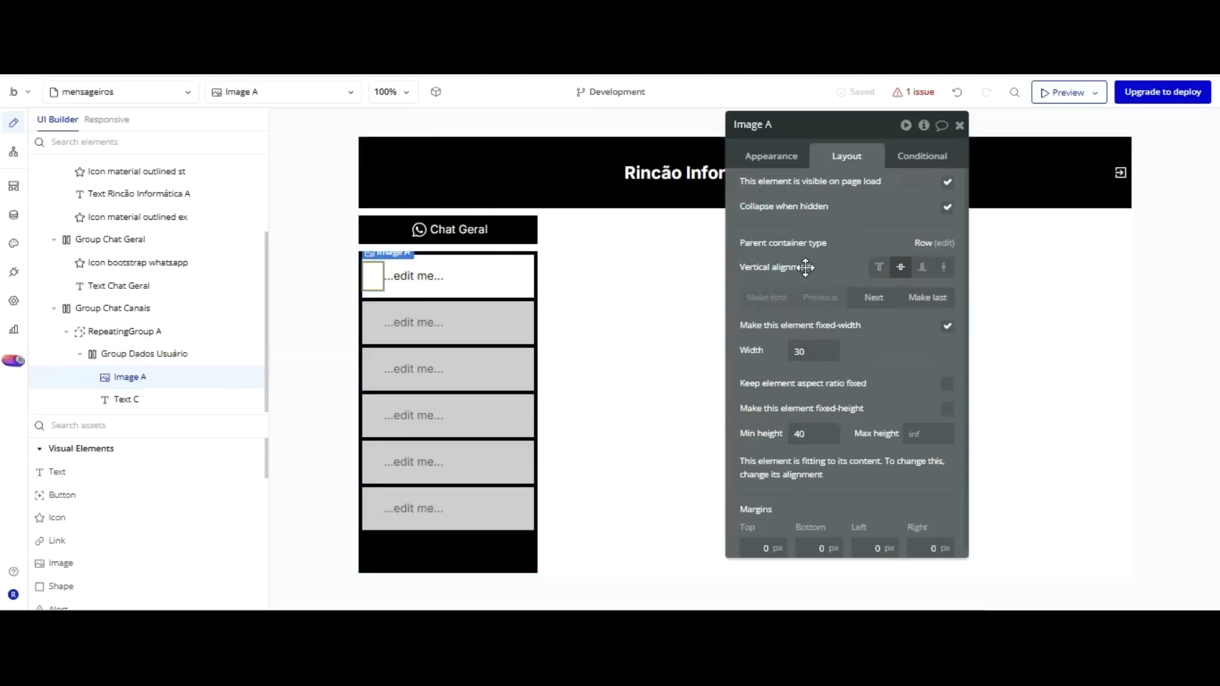
double_click(767, 355)
type("40")
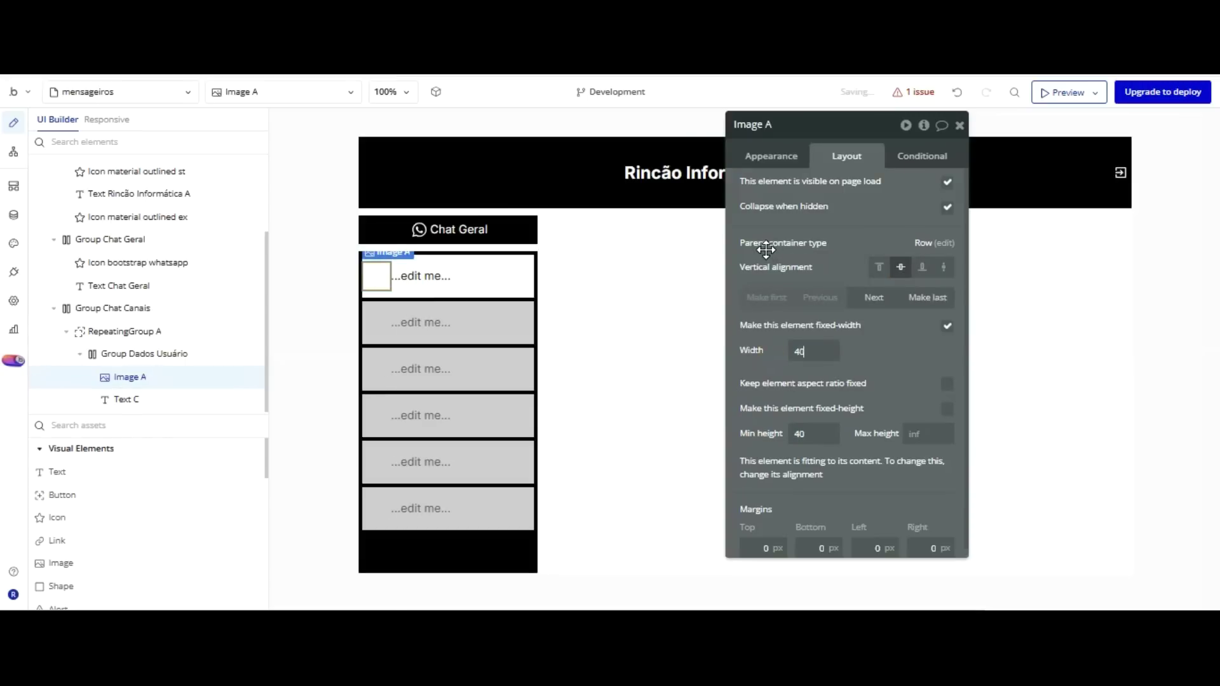
Paste a copy of Text C as Text D with a fixed width of 40.
left_click(436, 274)
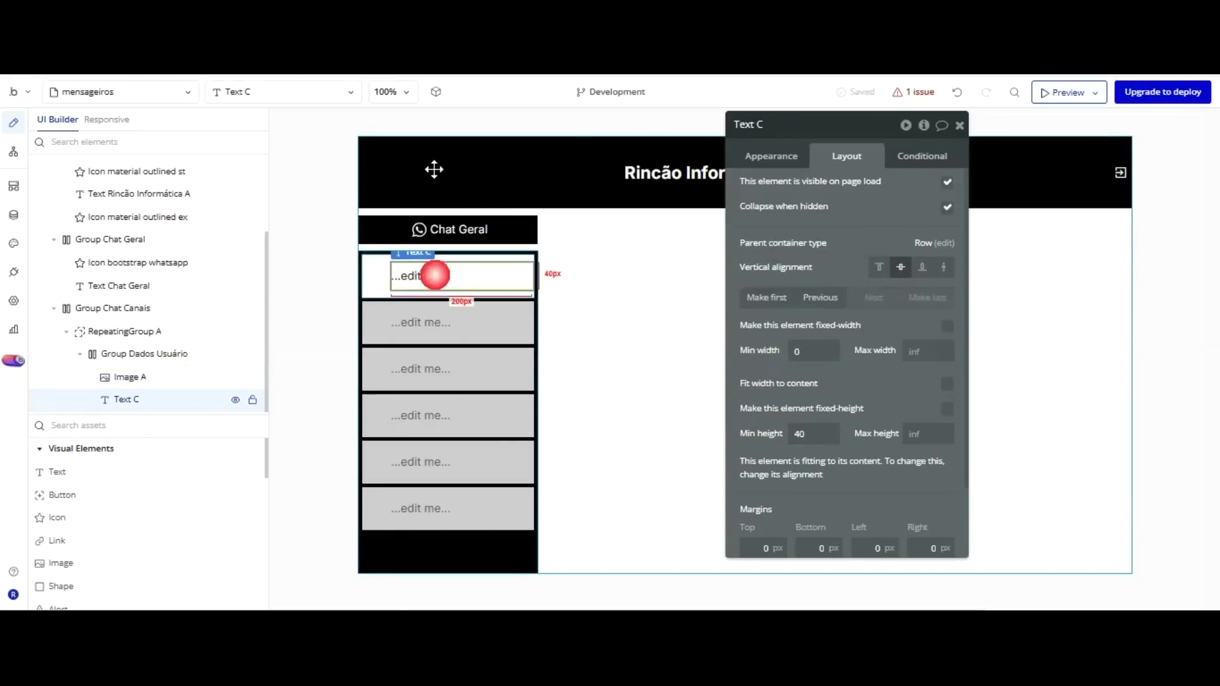
left_click(375, 273)
left_click(436, 275)
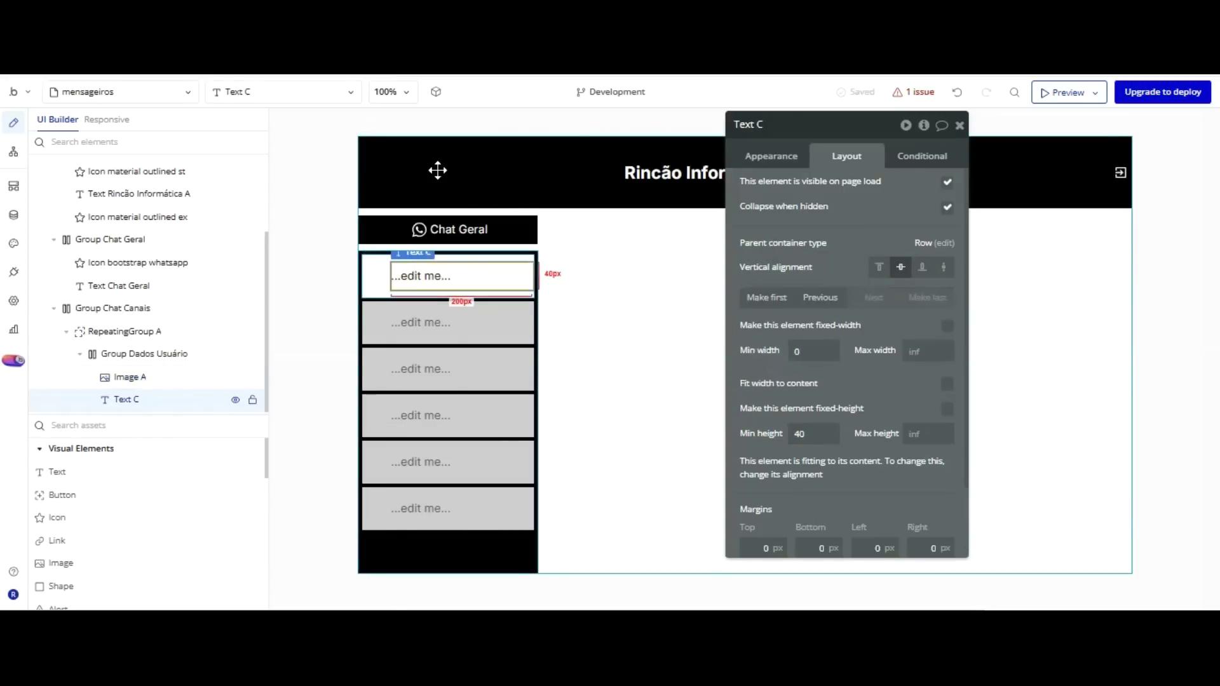
key("ctrl+v")
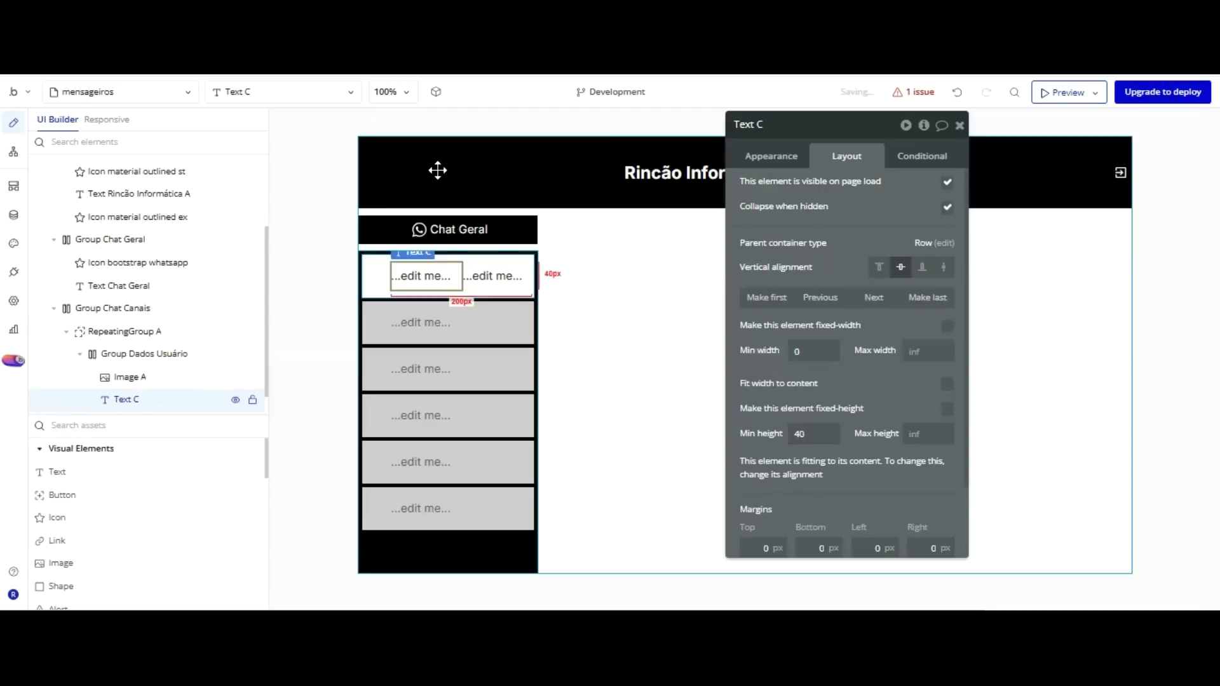
left_click(765, 352)
type("40")
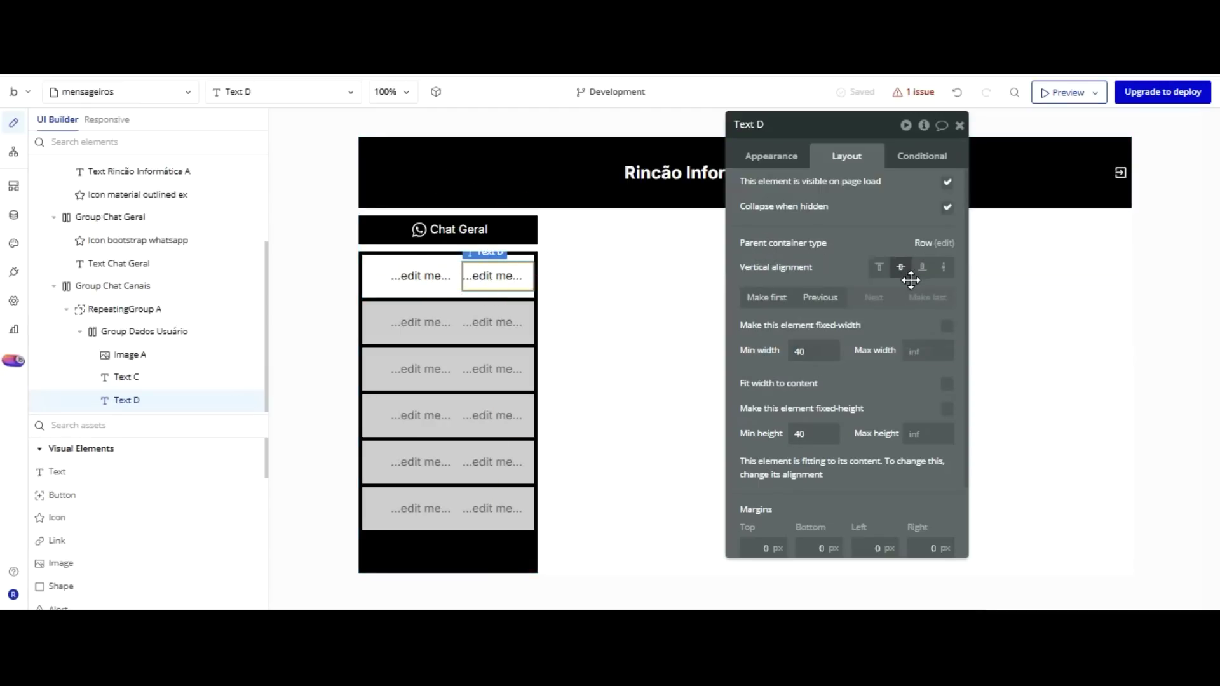
left_click(946, 381)
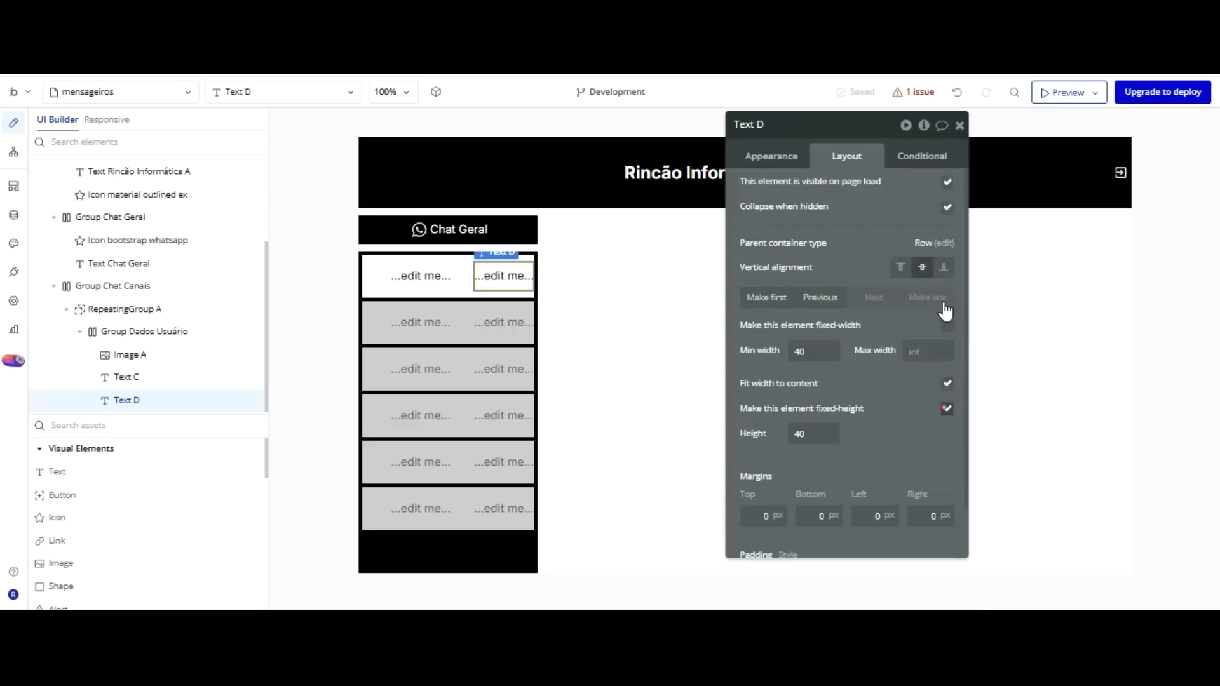
left_click(946, 325)
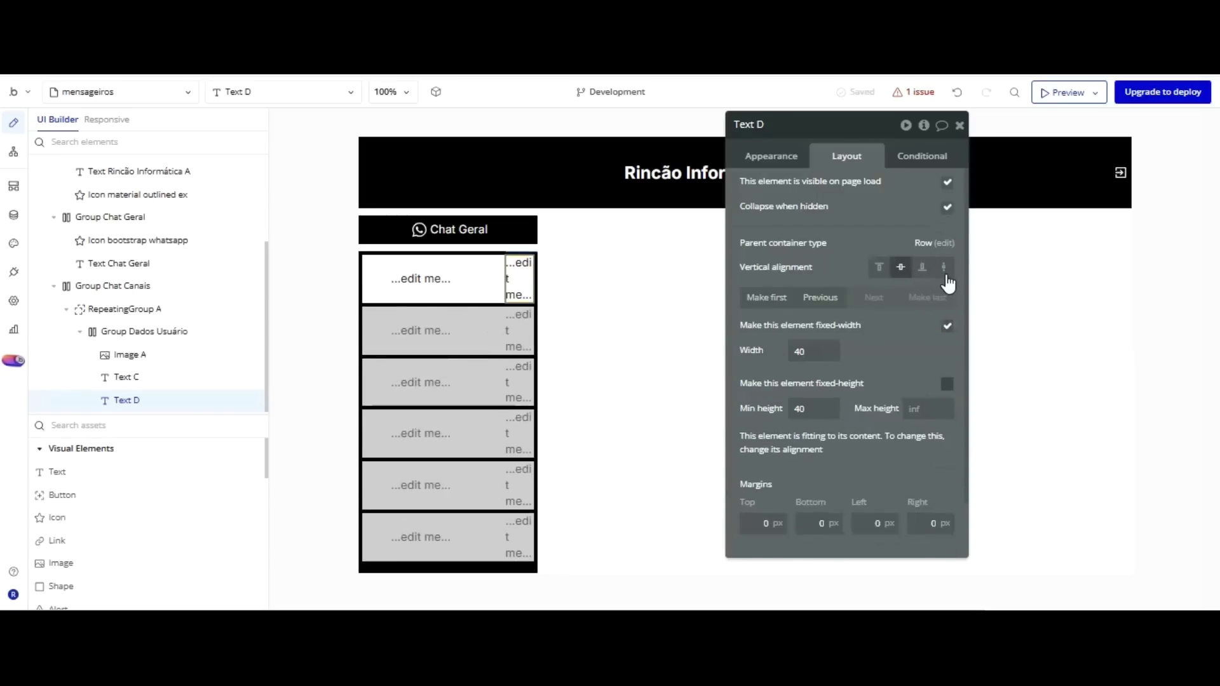
Give Image A a 5 px left margin and Text D a 5 px right margin.
left_click(463, 281)
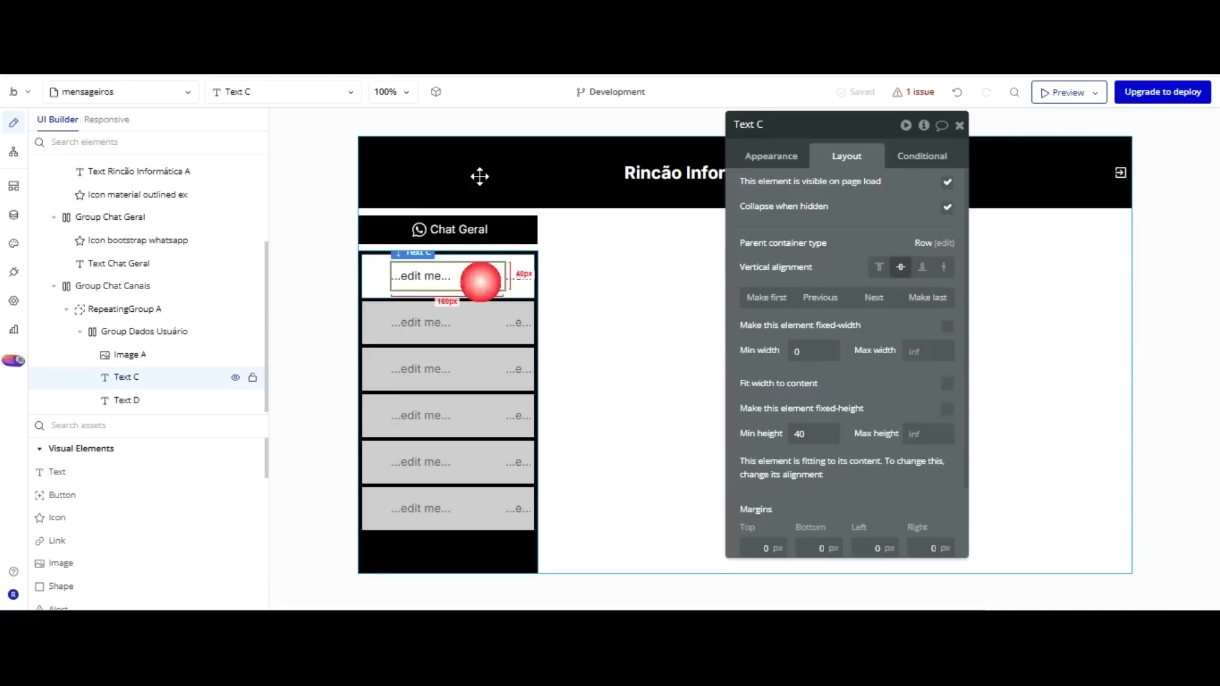
left_click(371, 269)
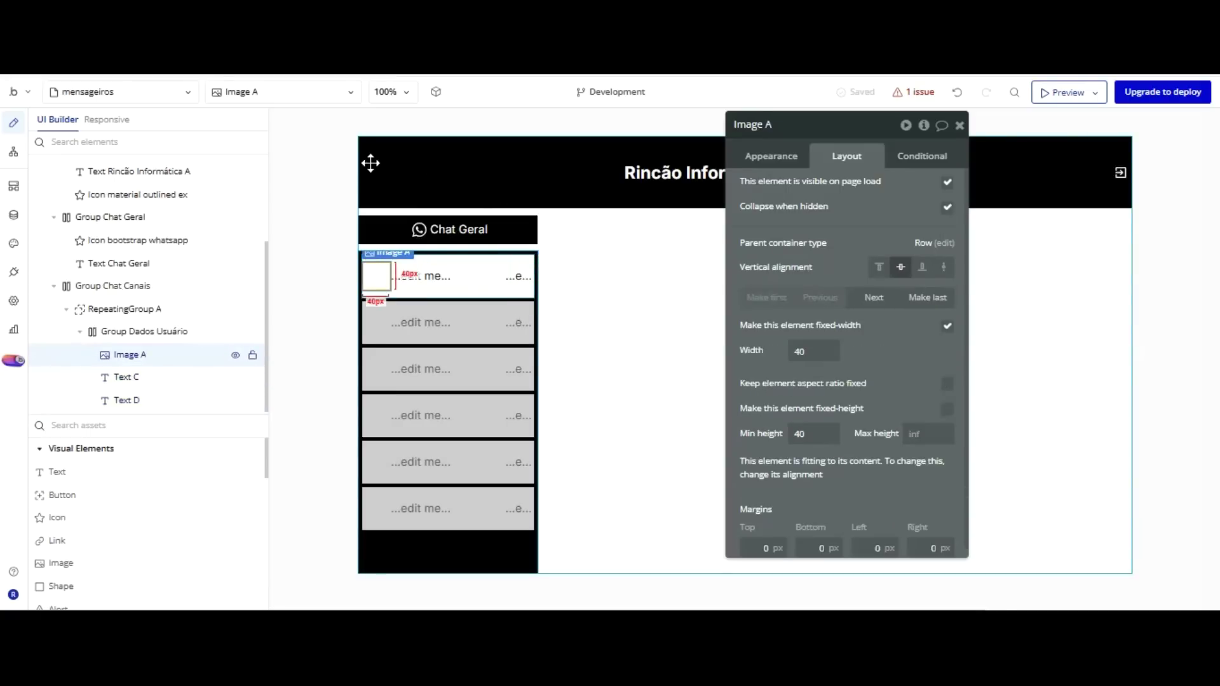
scroll(858, 355, "down", 1)
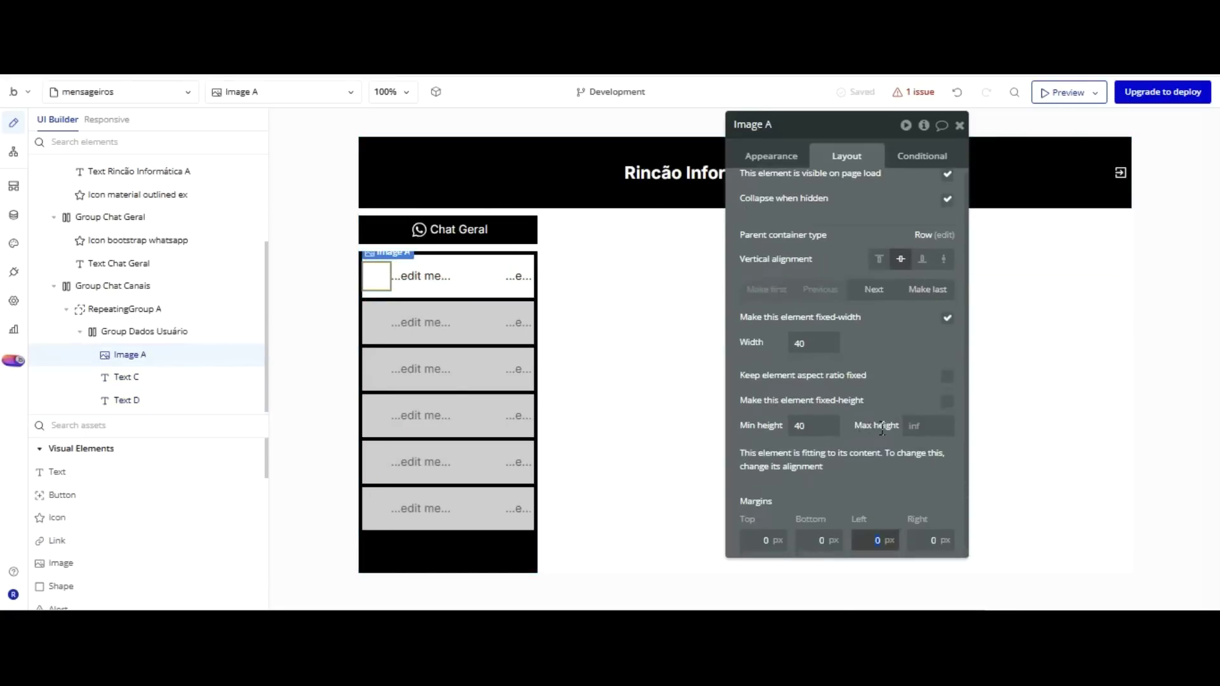
left_click(848, 388)
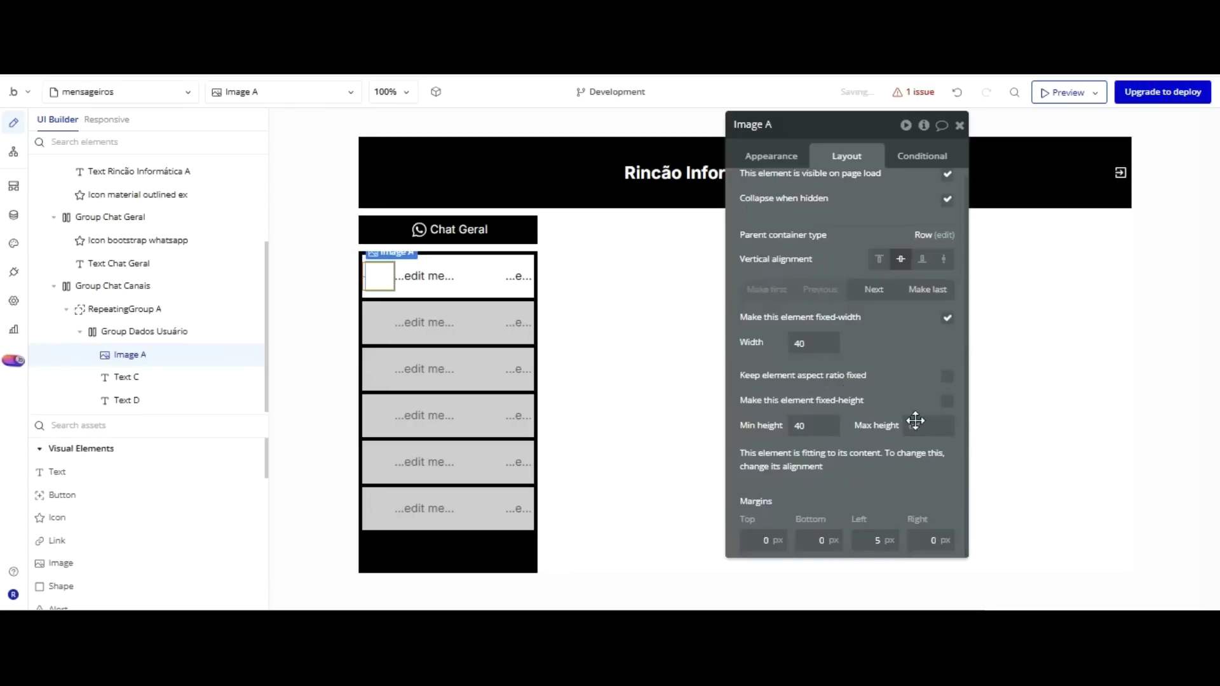
left_click(519, 276)
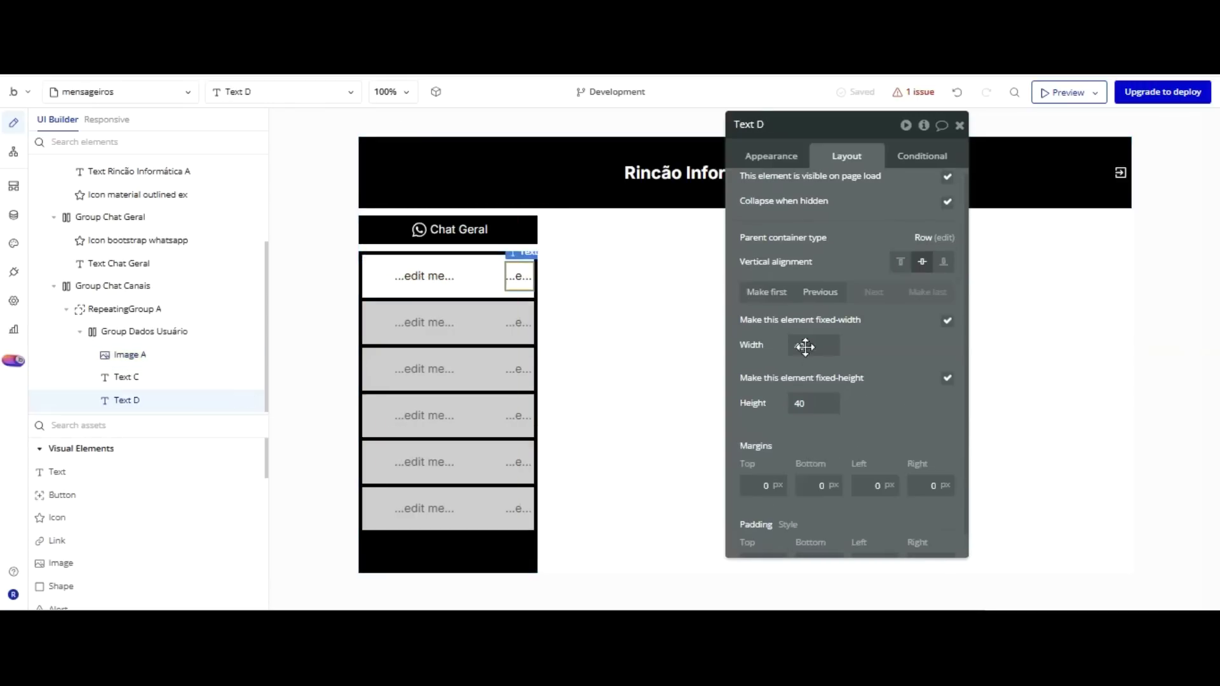
type("5")
left_click(899, 414)
left_click(380, 185)
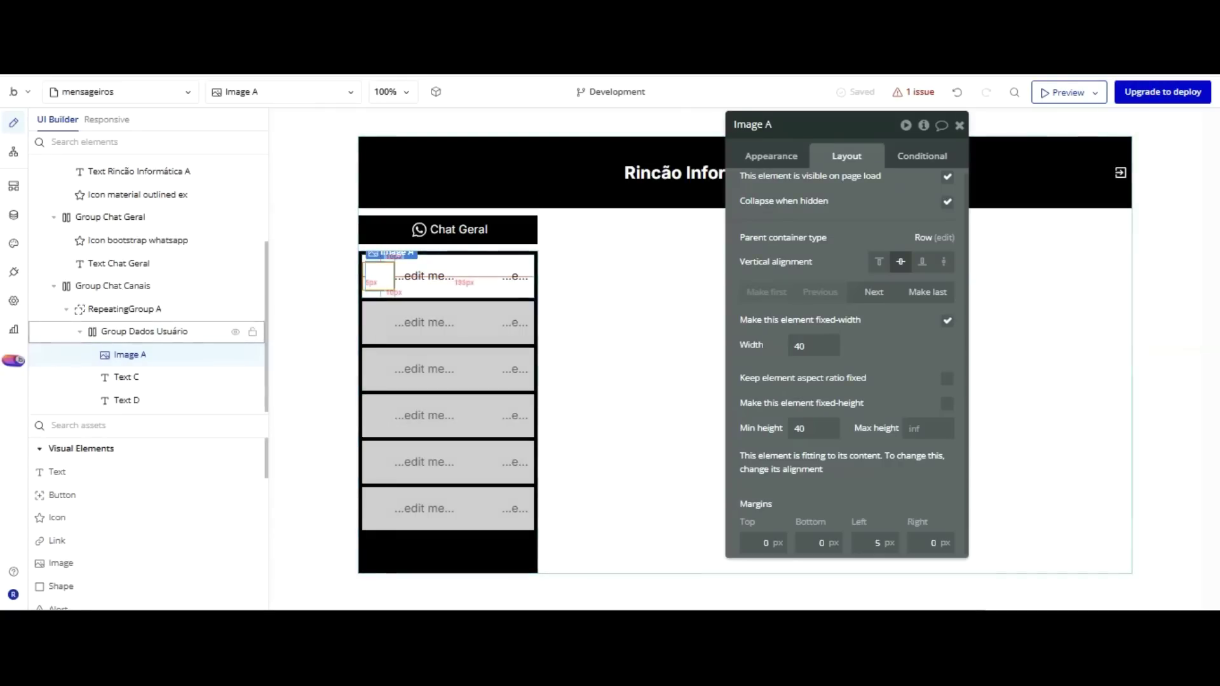
key("Escape")
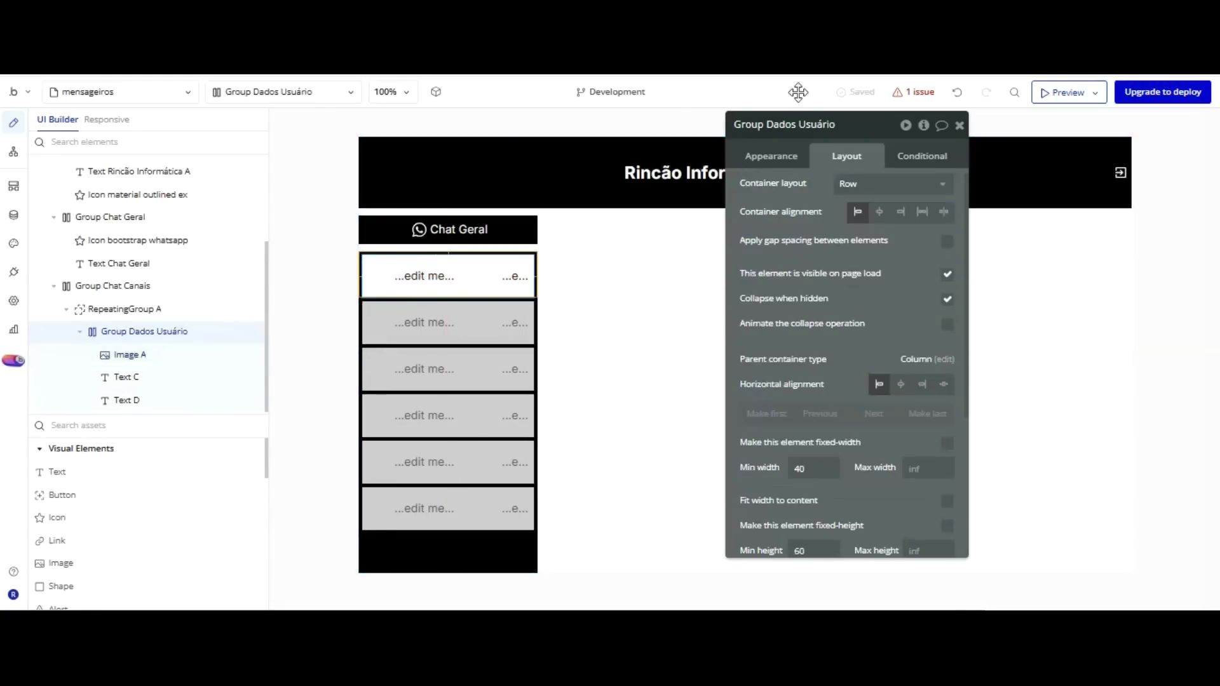
Set the row group's content type to User, sourced from the current cell's User.
left_click(758, 159)
left_click(859, 183)
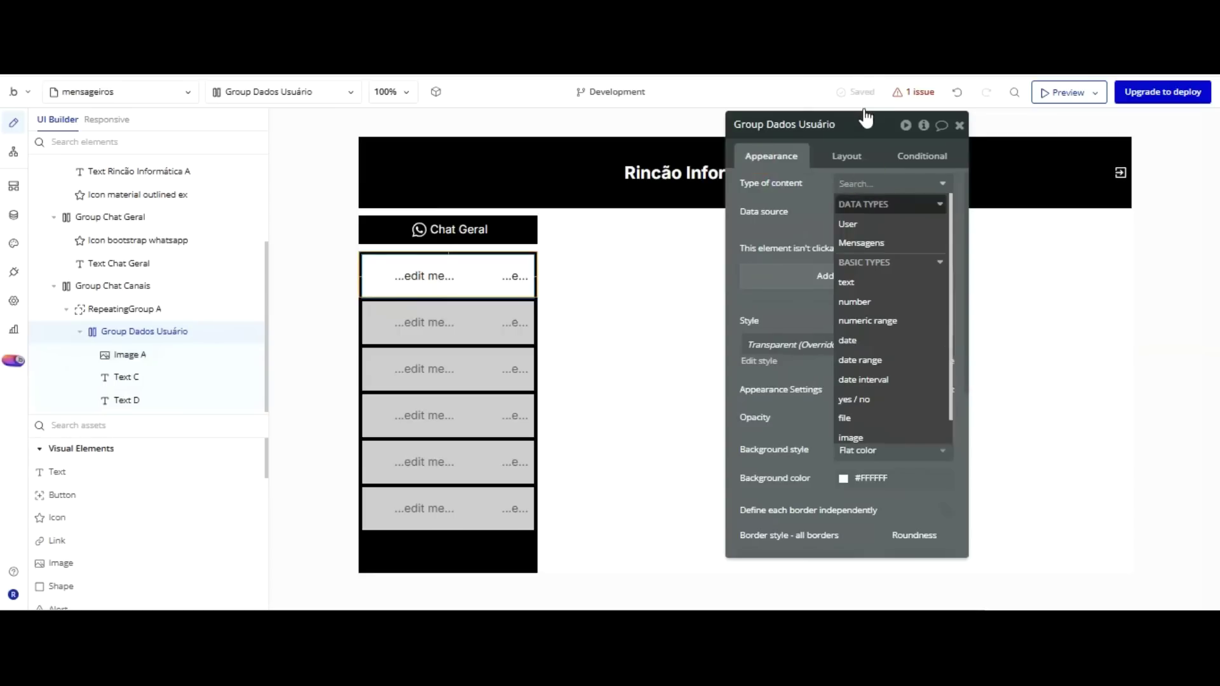
key("Return")
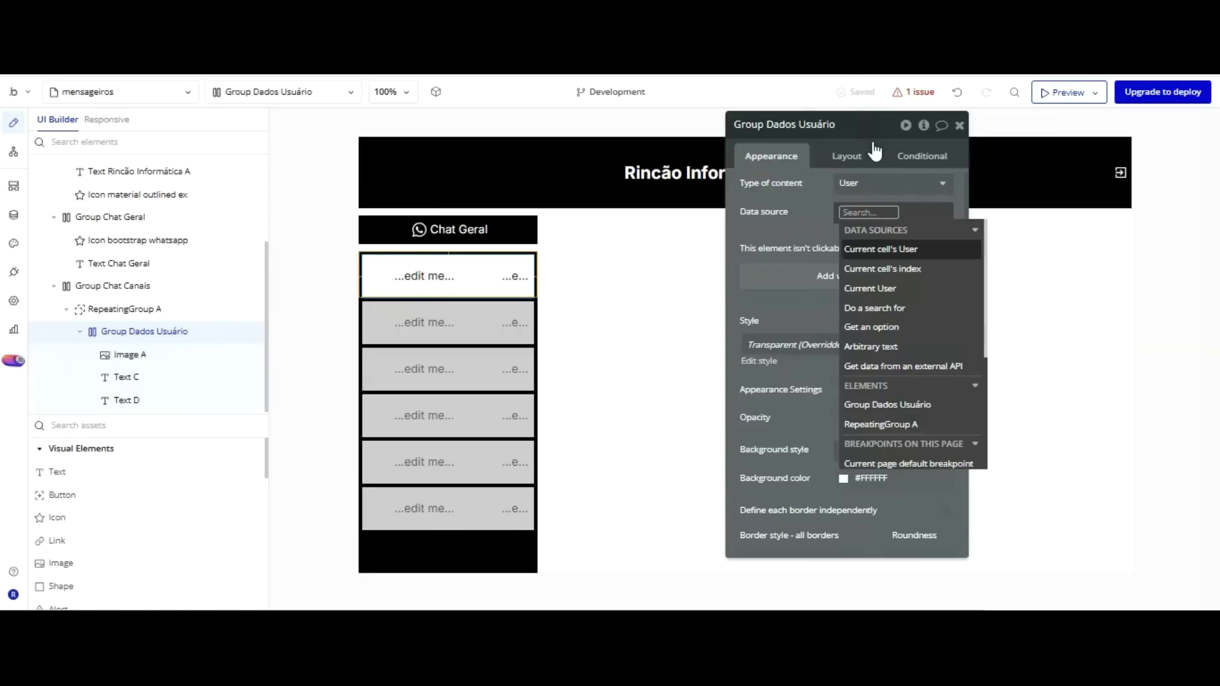
key("Return")
key("Escape")
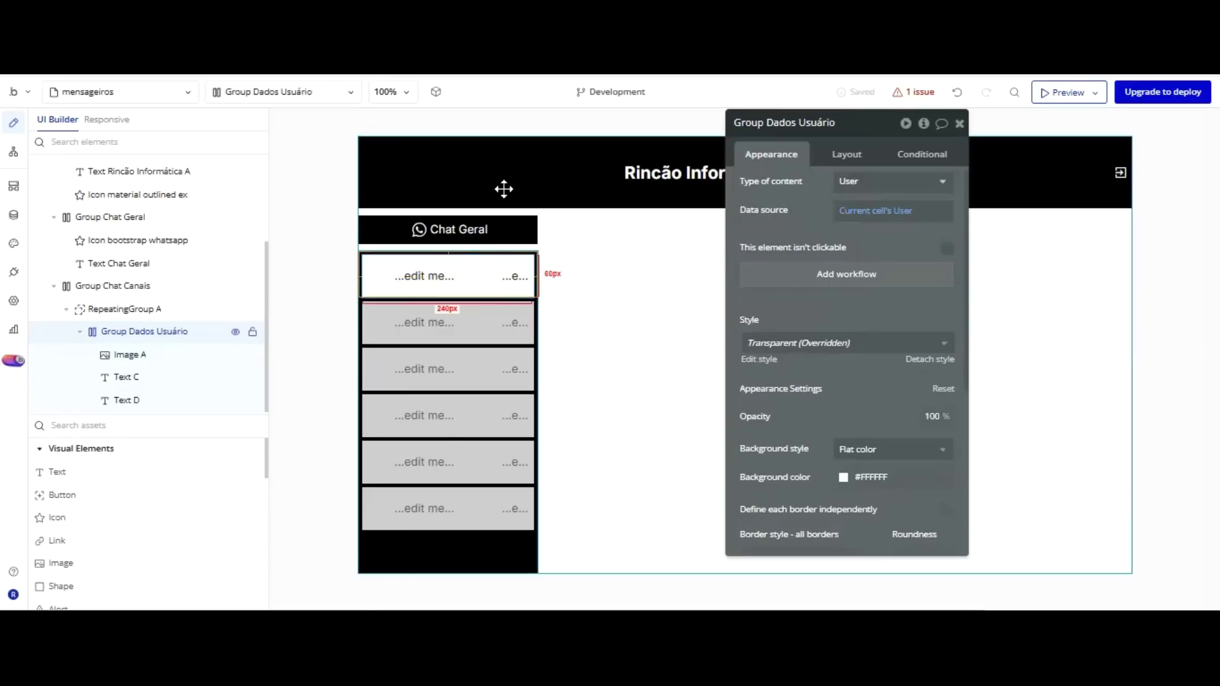
Make Image A show the parent group's User's Foto.
left_click(379, 276)
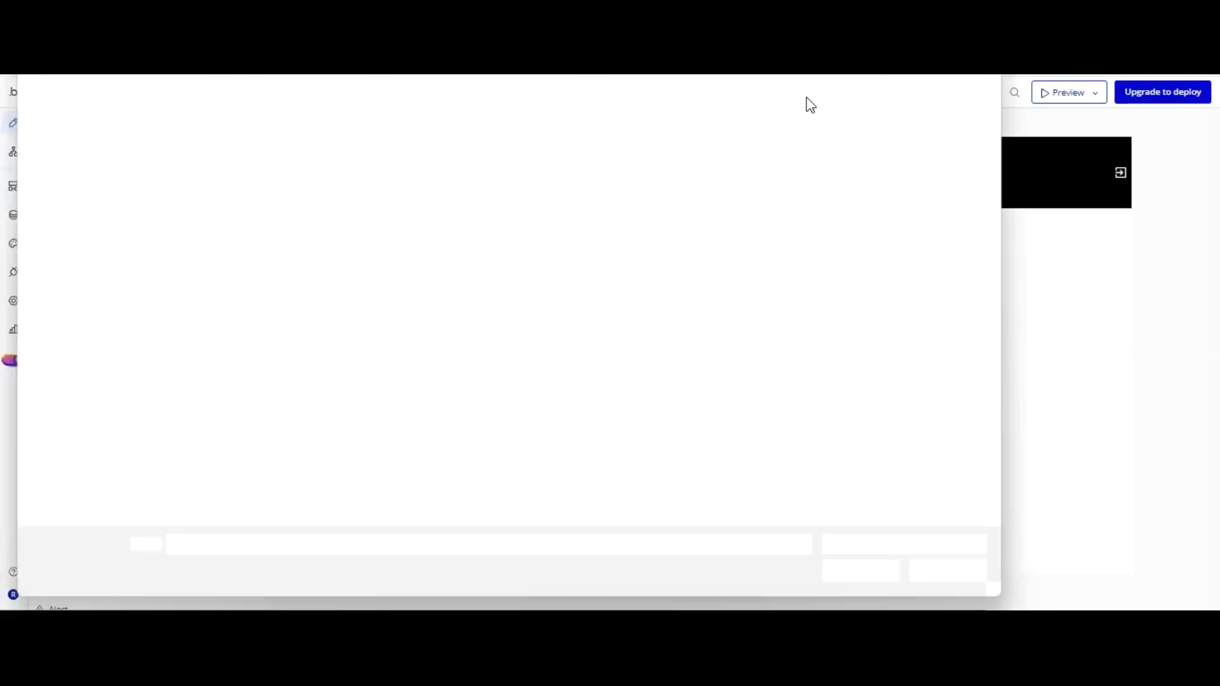
key("Escape")
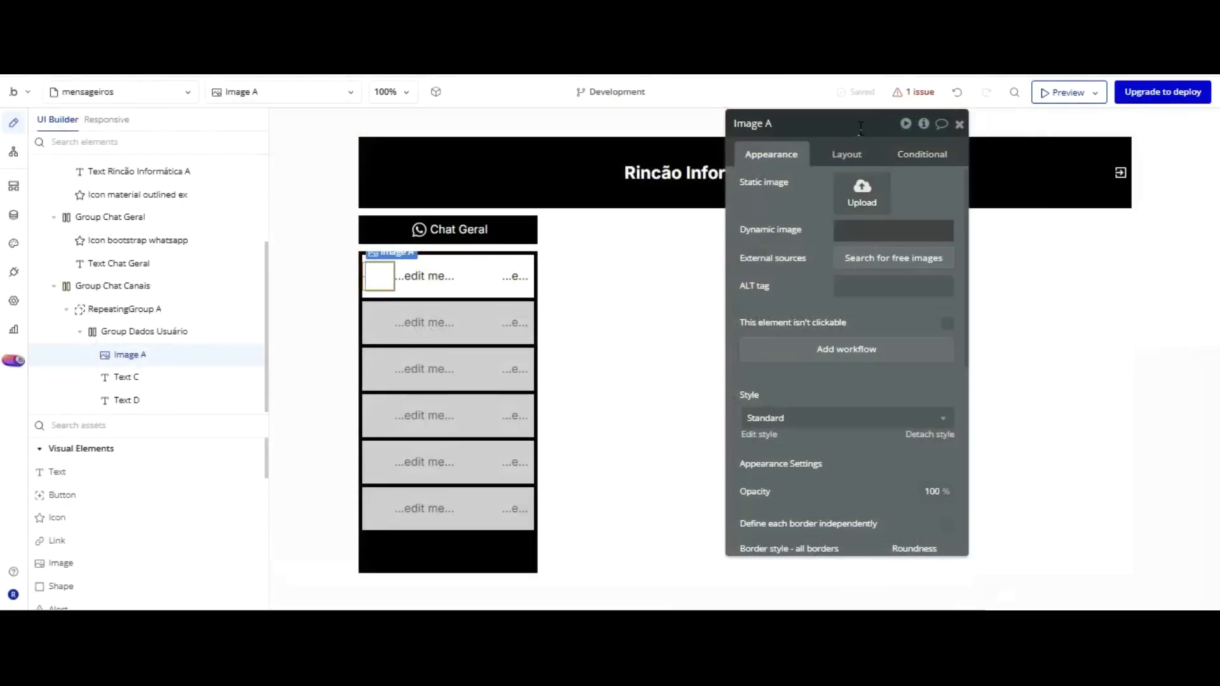
left_click(883, 231)
left_click(991, 230)
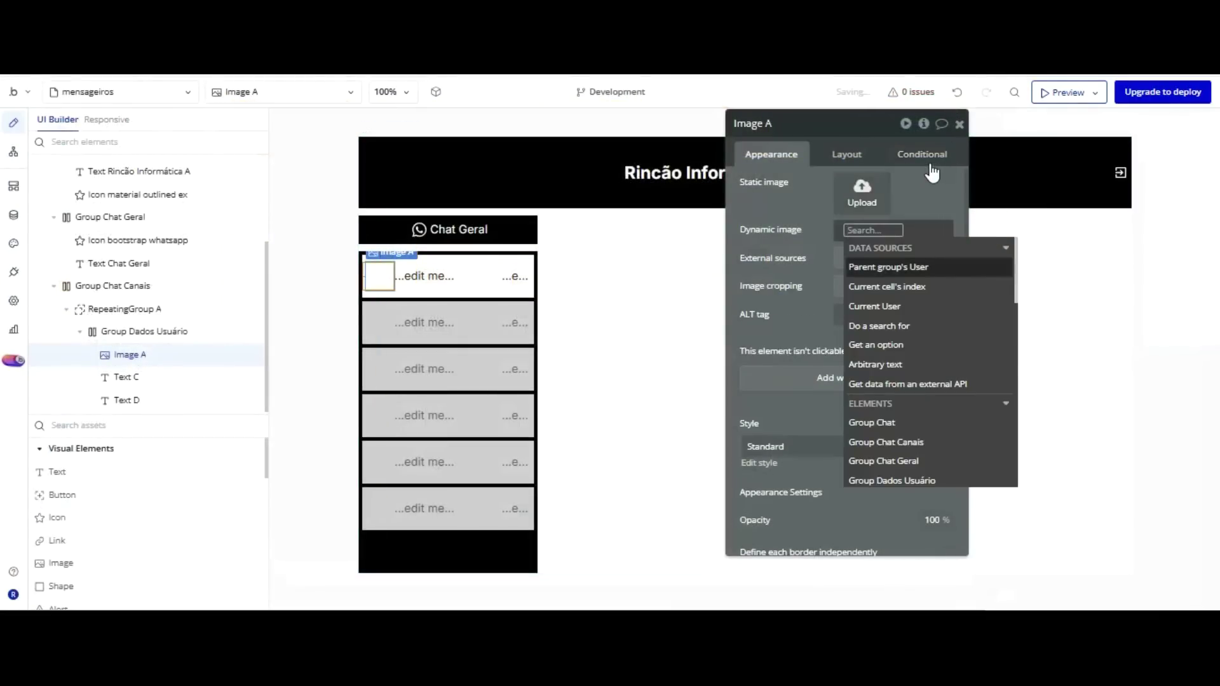
left_click(928, 267)
left_click(914, 249)
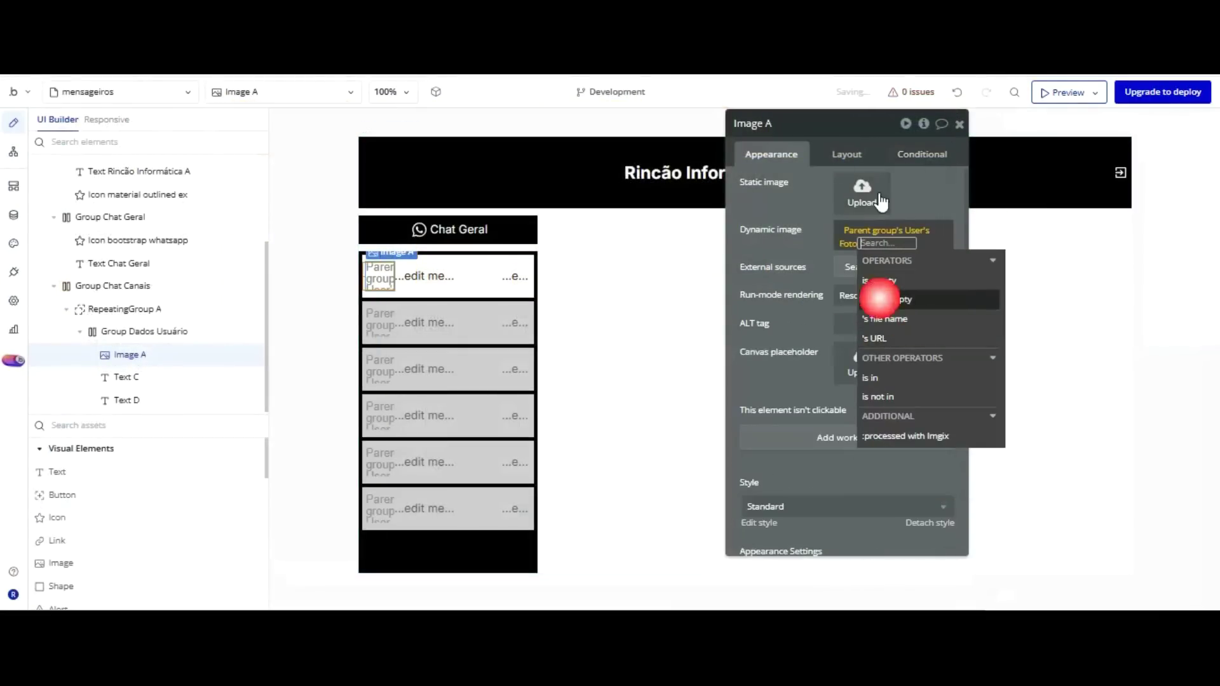
left_click(809, 134)
scroll(866, 400, "down", 3)
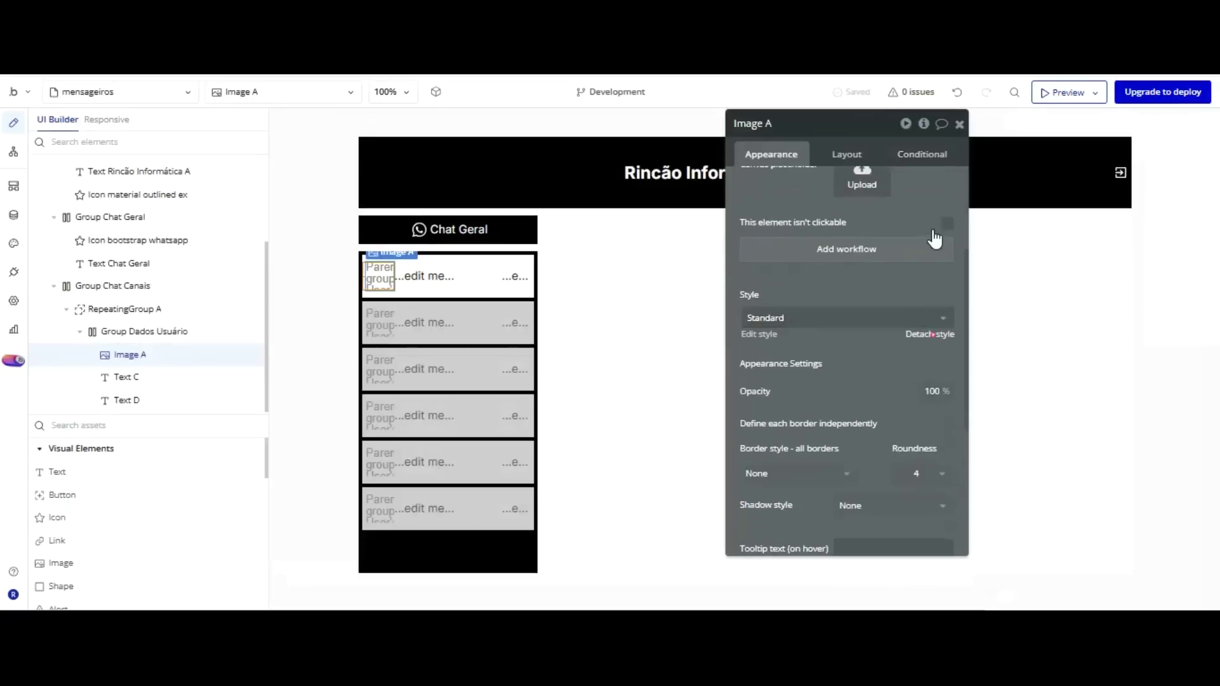
scroll(889, 232, "down", 3)
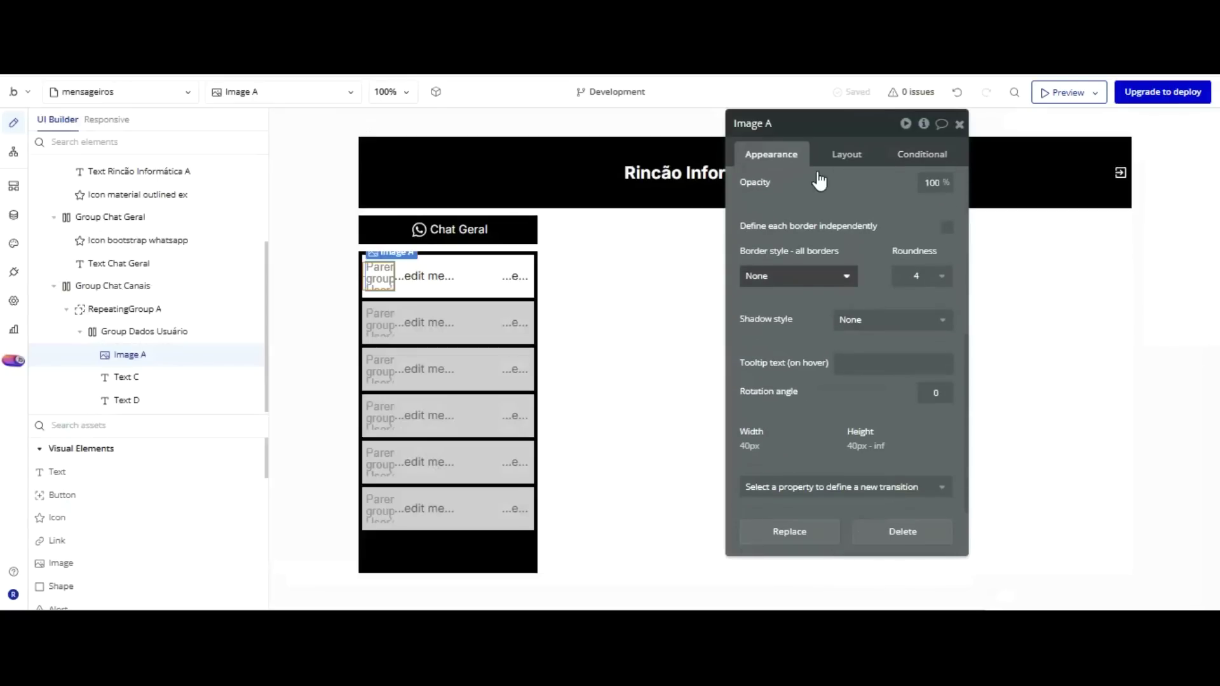
Give Image A a solid 2 px black Gray 80 border.
left_click(779, 321)
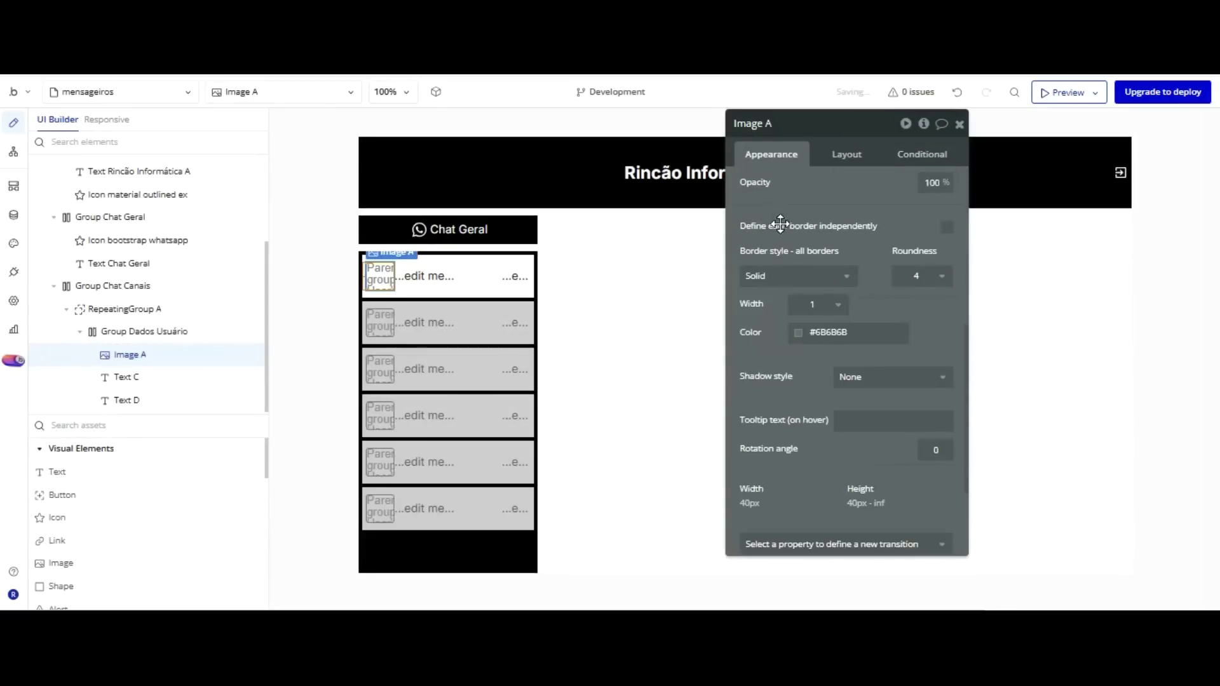
left_click(798, 333)
left_click(900, 594)
left_click(876, 296)
left_click(833, 304)
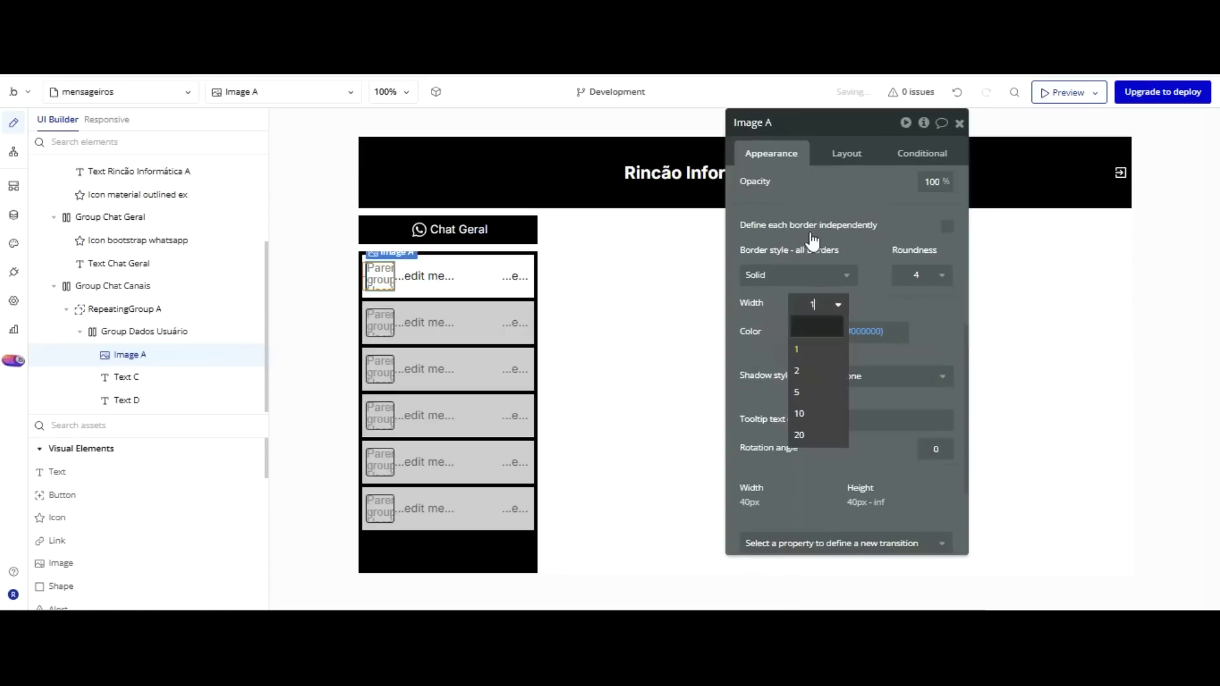
left_click(798, 371)
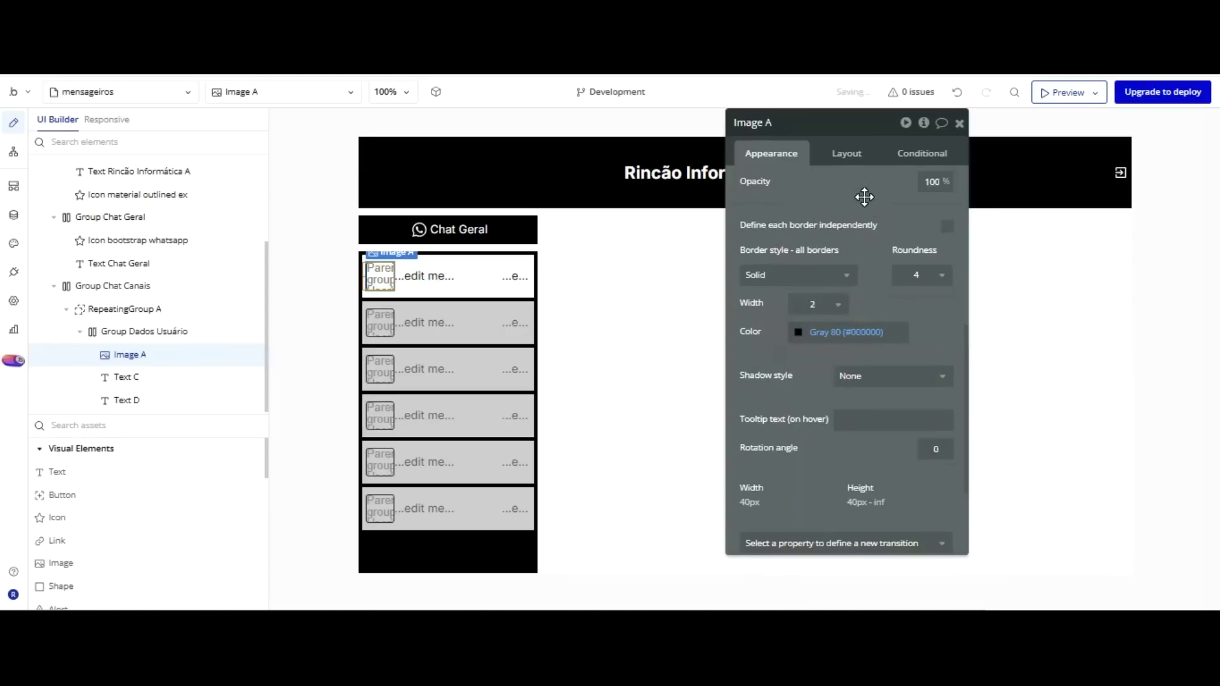
left_click(430, 273)
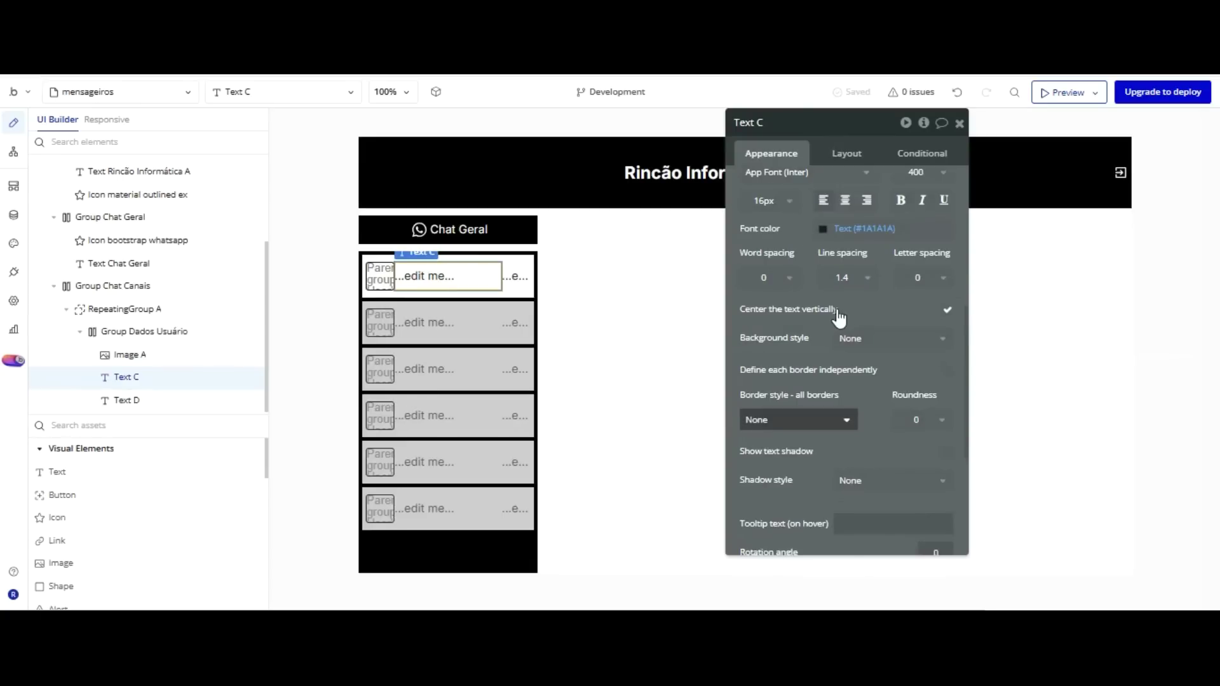
Give Text C a solid 2 px Gray 80 black border.
left_click(822, 419)
left_click(810, 460)
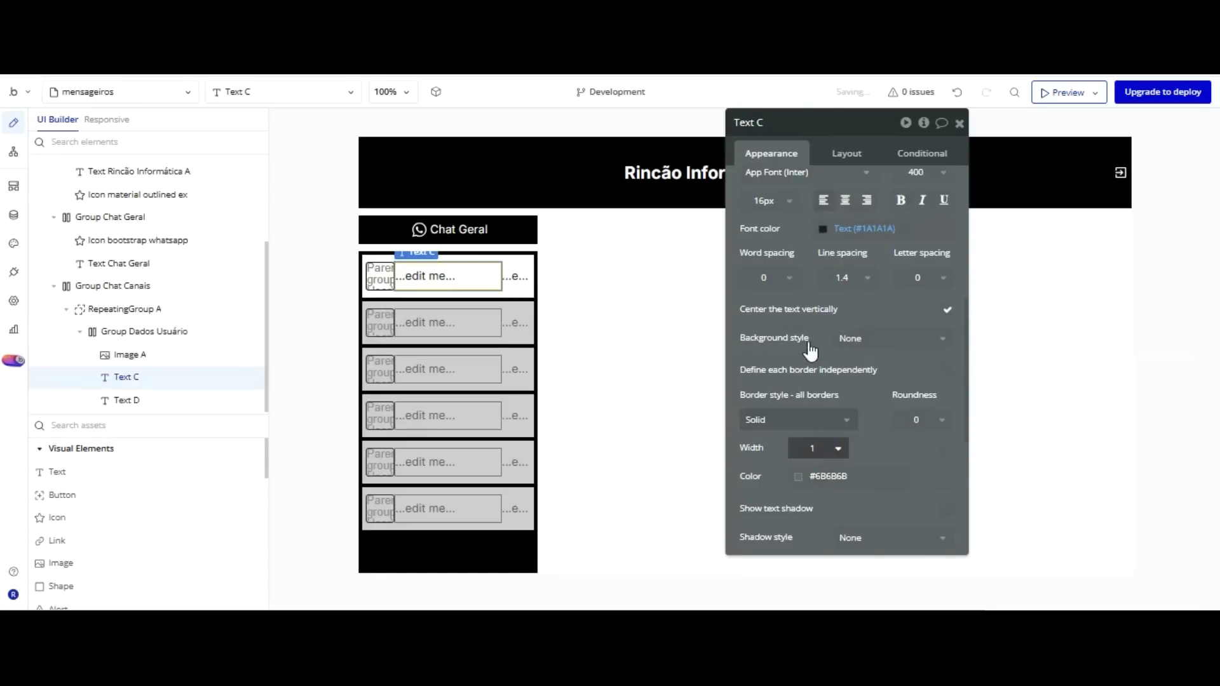
left_click(798, 515)
left_click(826, 476)
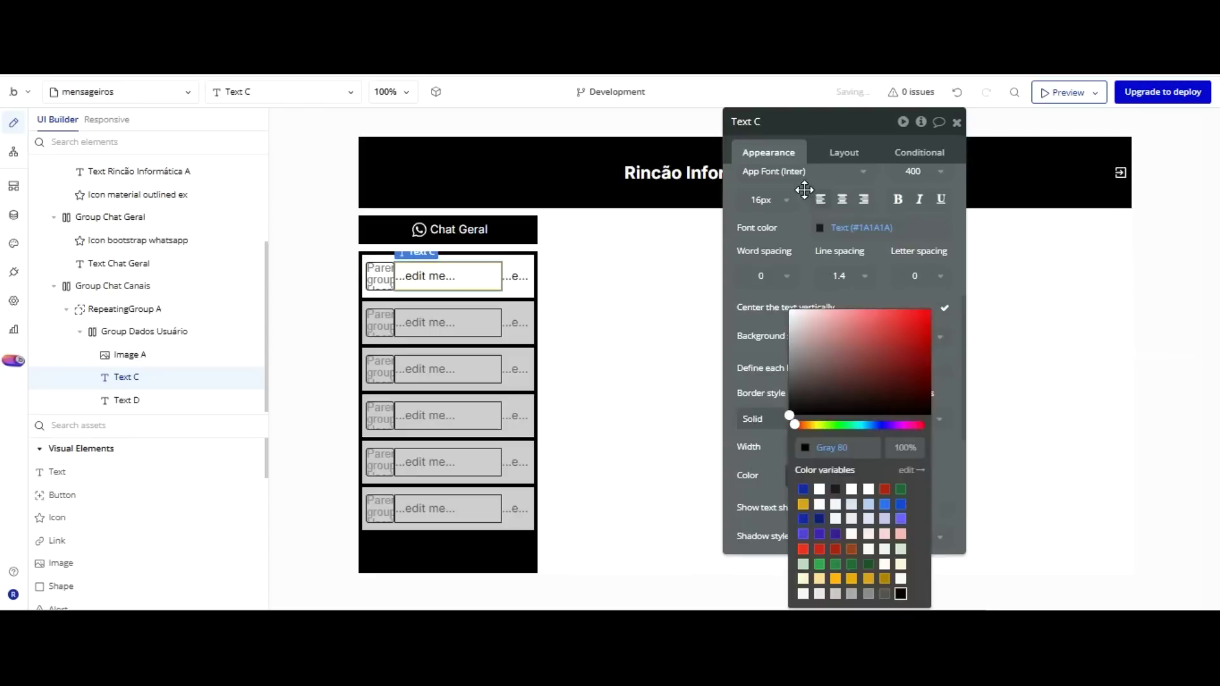
left_click(805, 190)
Set Text C's background to Flat color Gray 80 black.
left_click(849, 338)
left_click(861, 402)
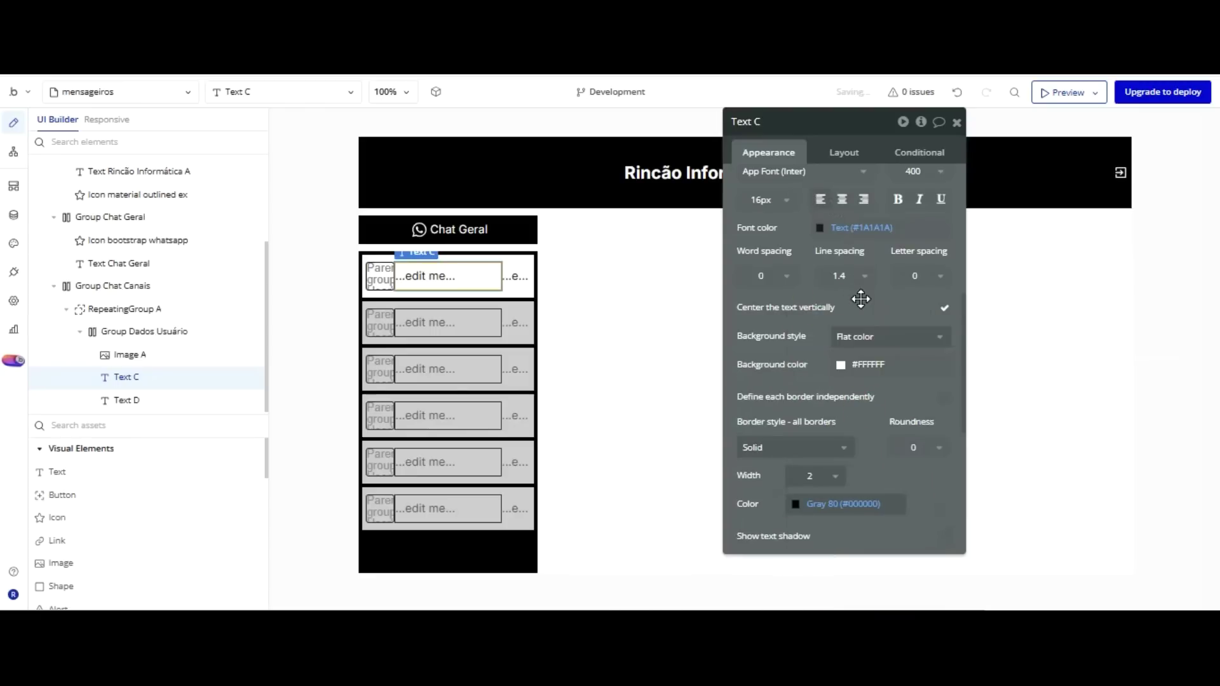
left_click(840, 365)
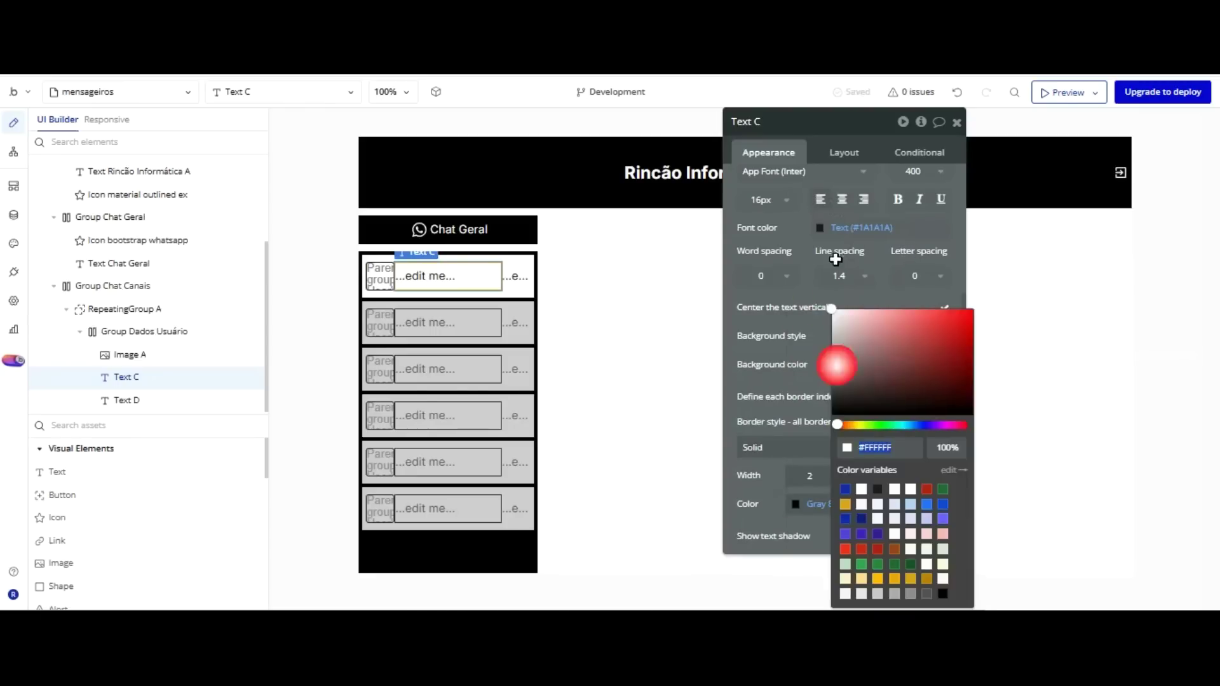
left_click(943, 593)
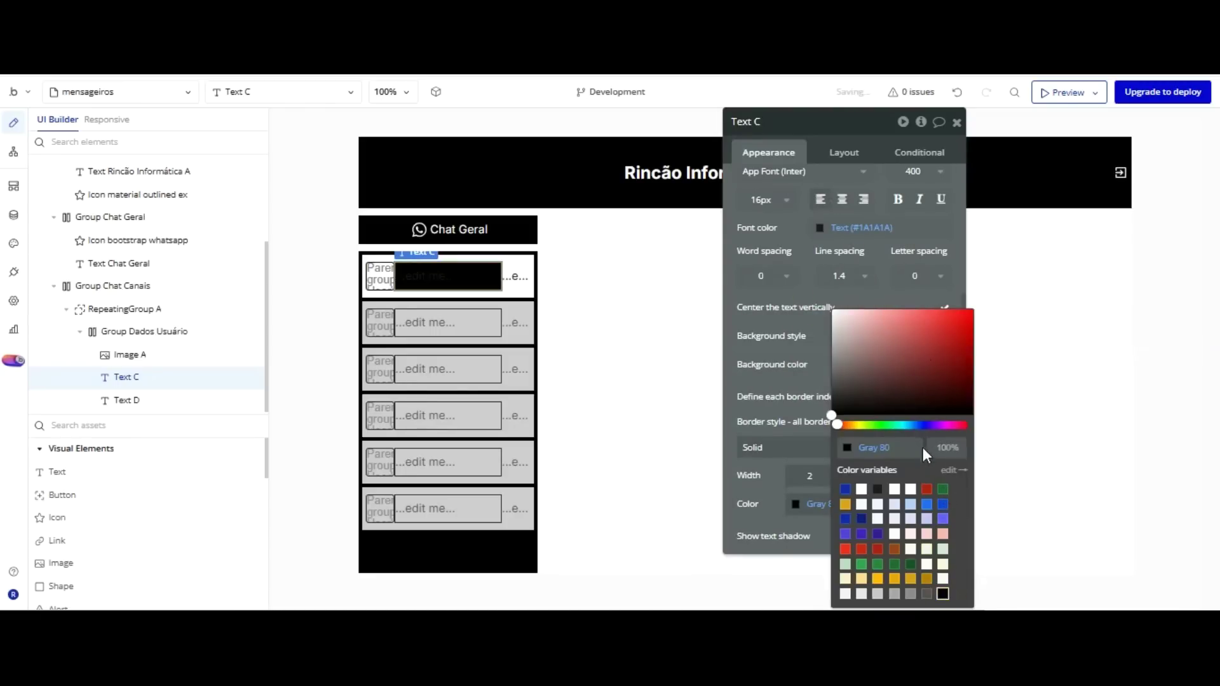
left_click(825, 242)
Set Text C's font colour to white Primary Contrast.
scroll(813, 191, "up", 5)
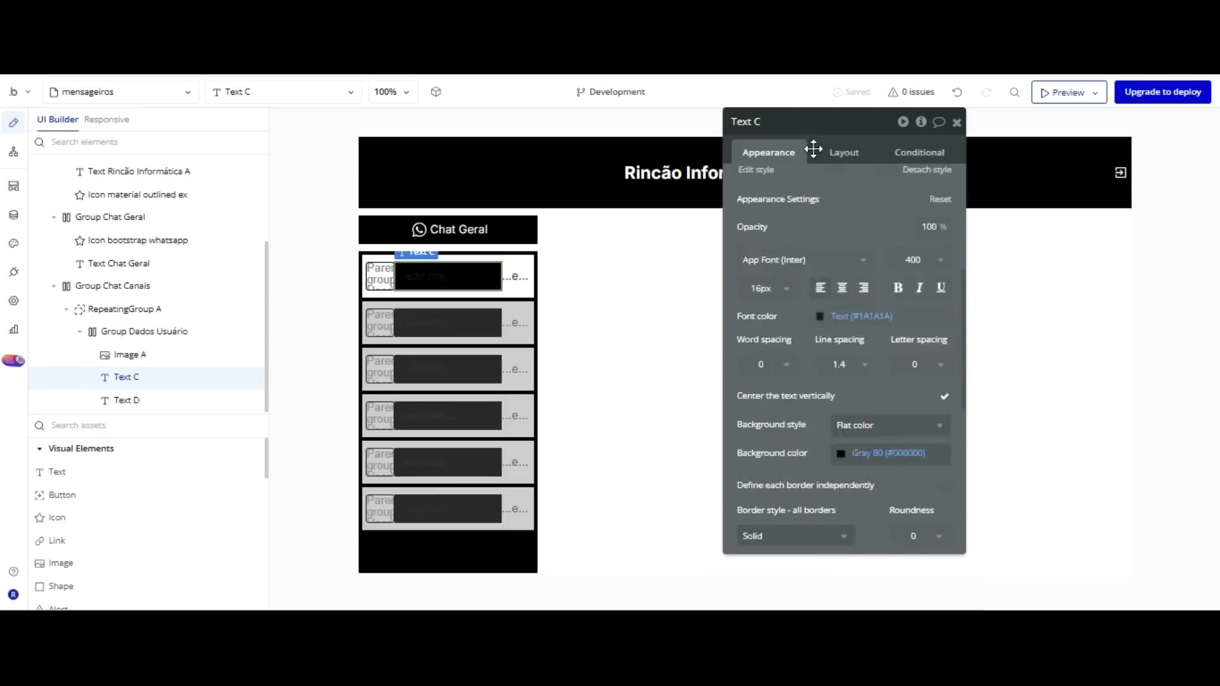
scroll(820, 255, "down", 3)
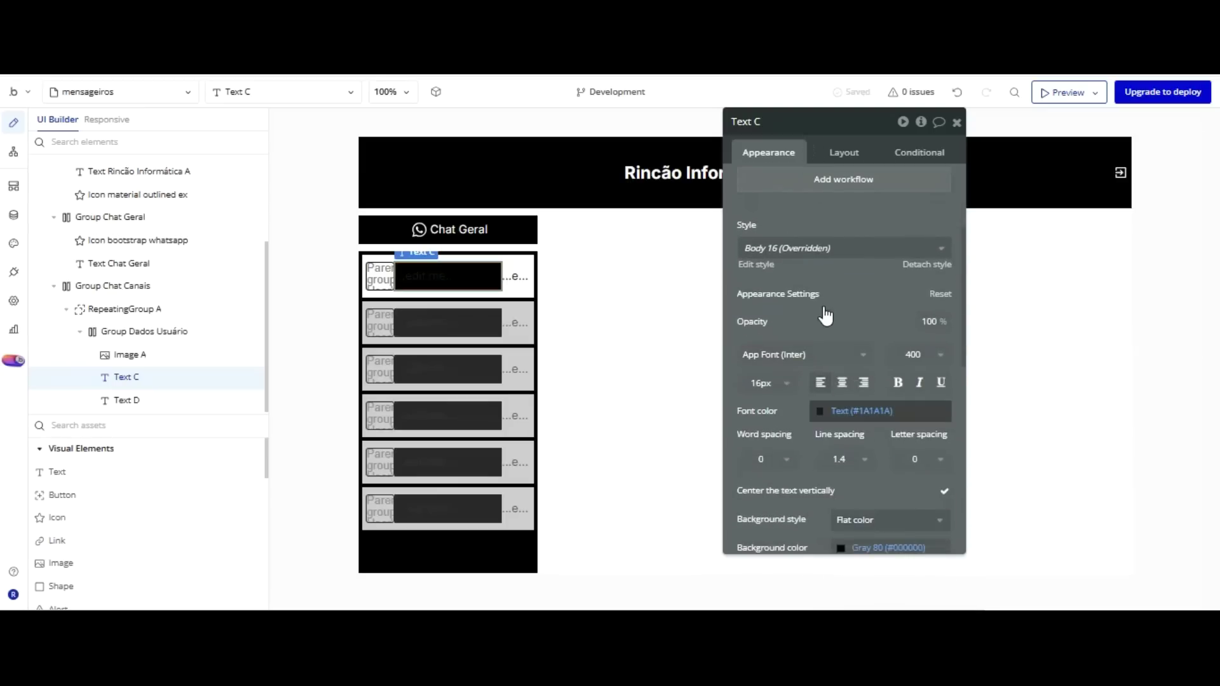
left_click(852, 411)
left_click(841, 489)
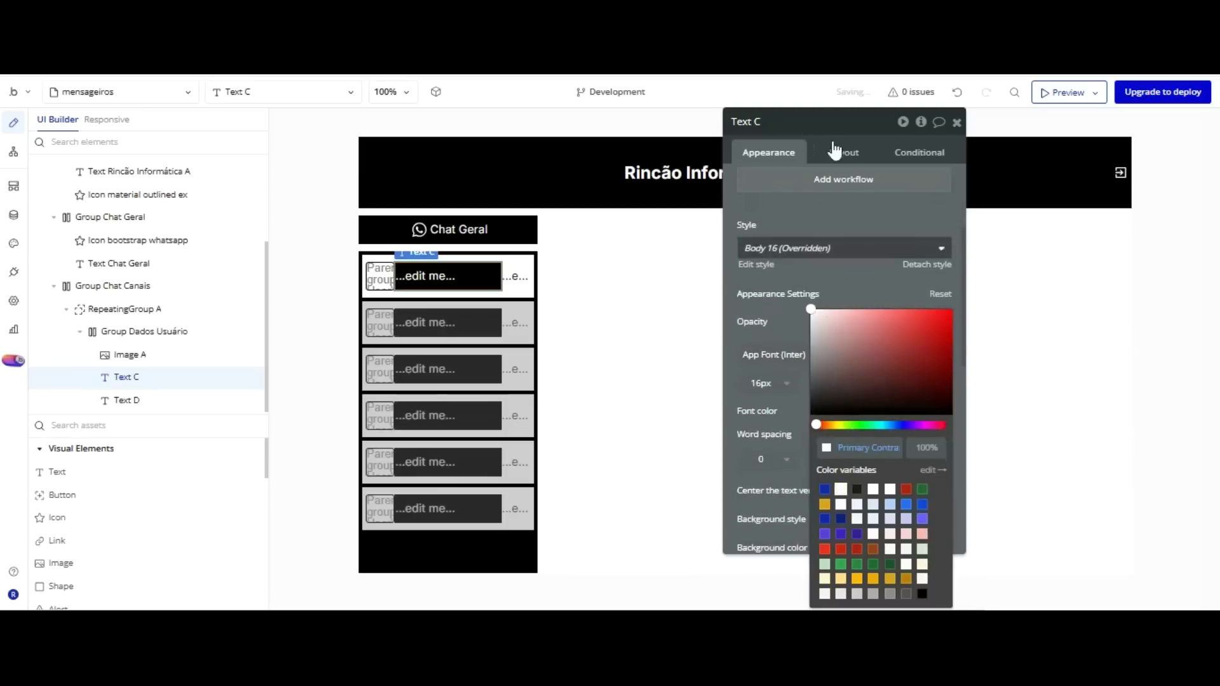
scroll(797, 137, "up", 3)
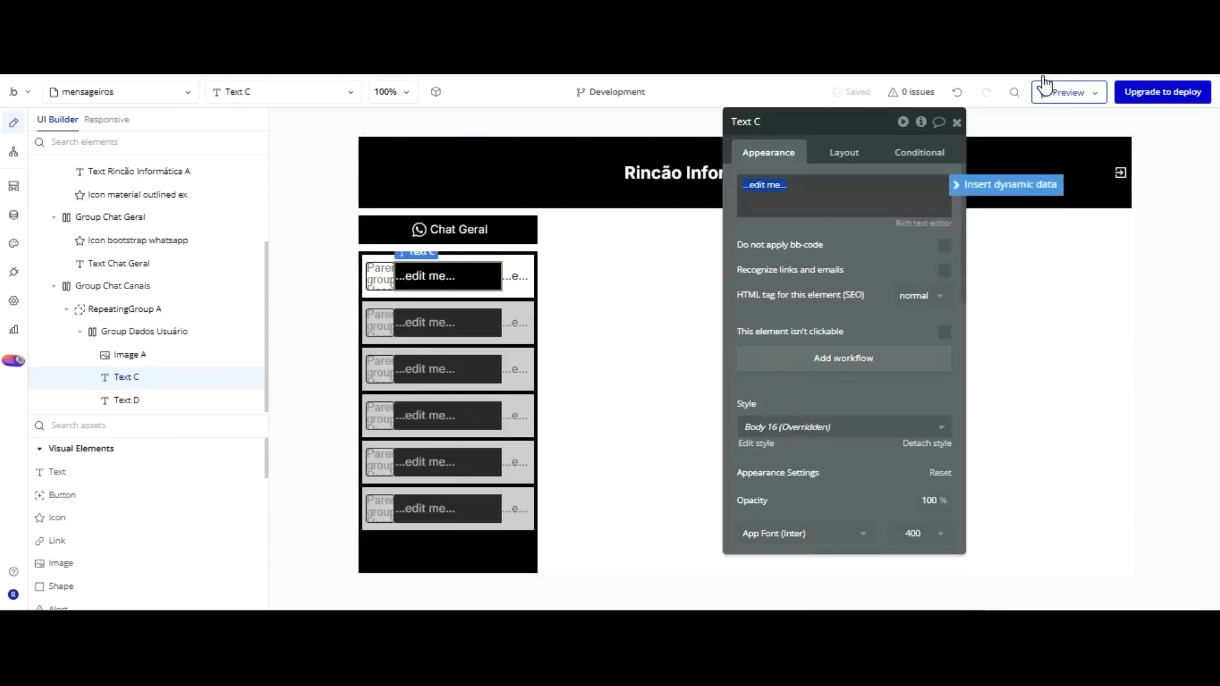
Insert the parent group's User's Nome and Telefone as dynamic text in Text C.
key("Return")
key("Down")
key("Down")
key("Down")
key("Down")
key("Return")
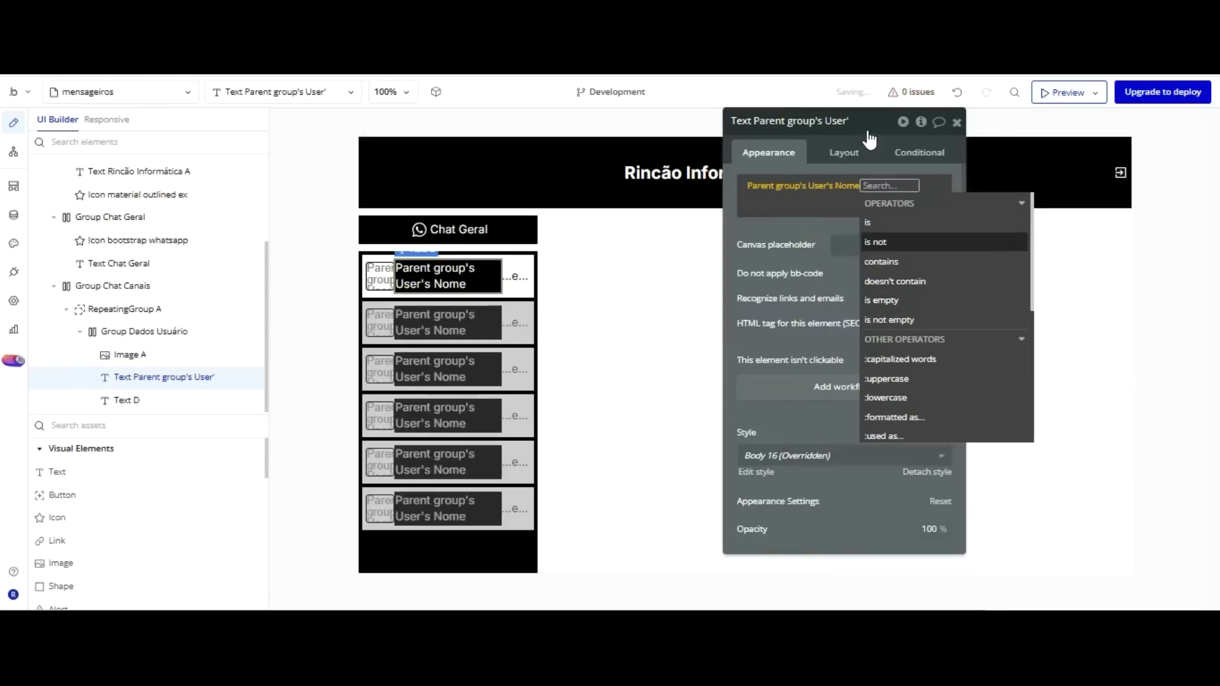
left_click(842, 205)
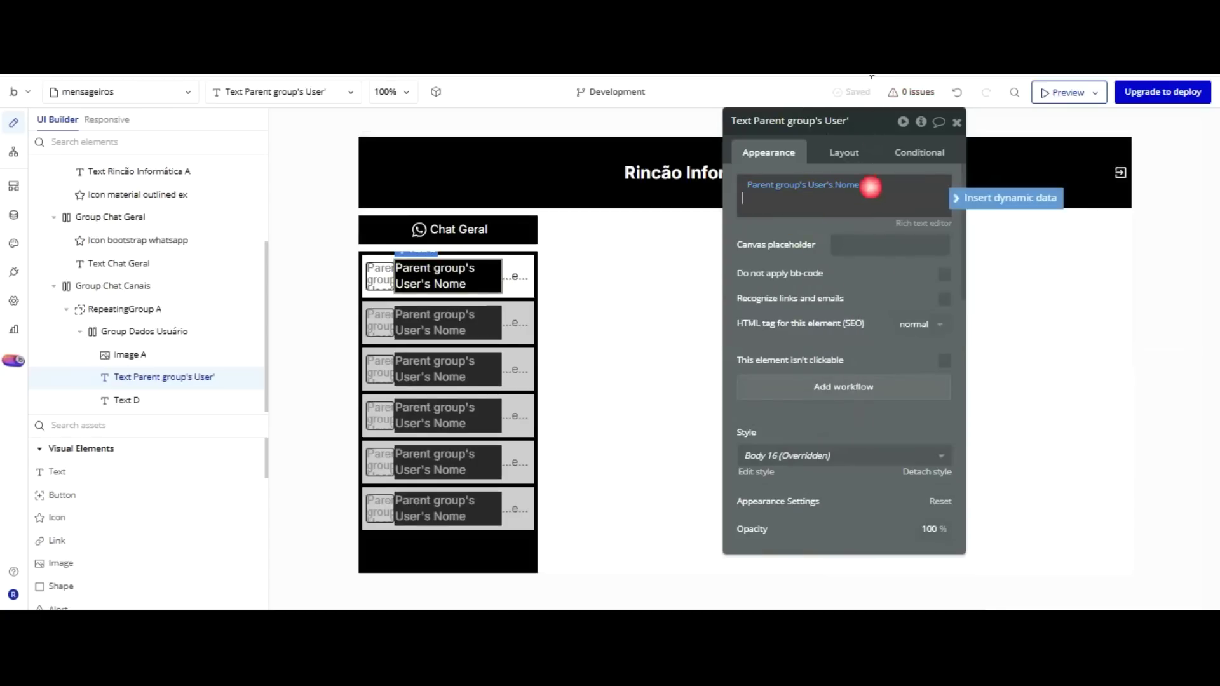
left_click(999, 197)
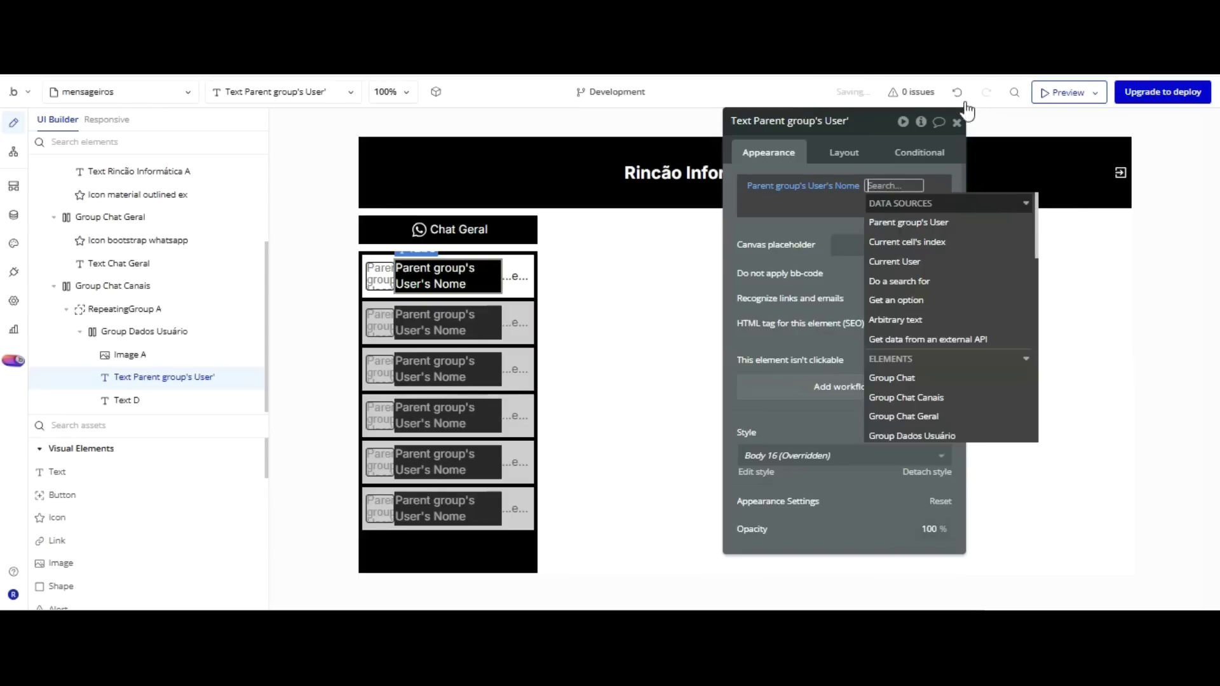
left_click(939, 225)
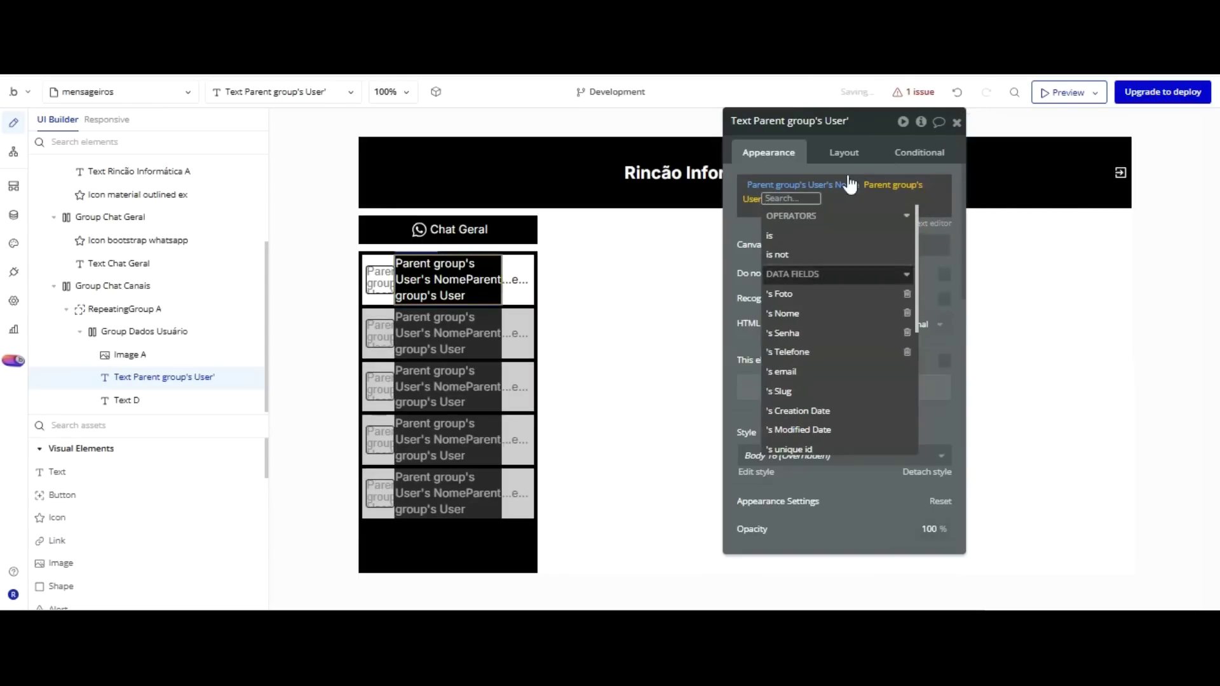
left_click(806, 340)
left_click(779, 224)
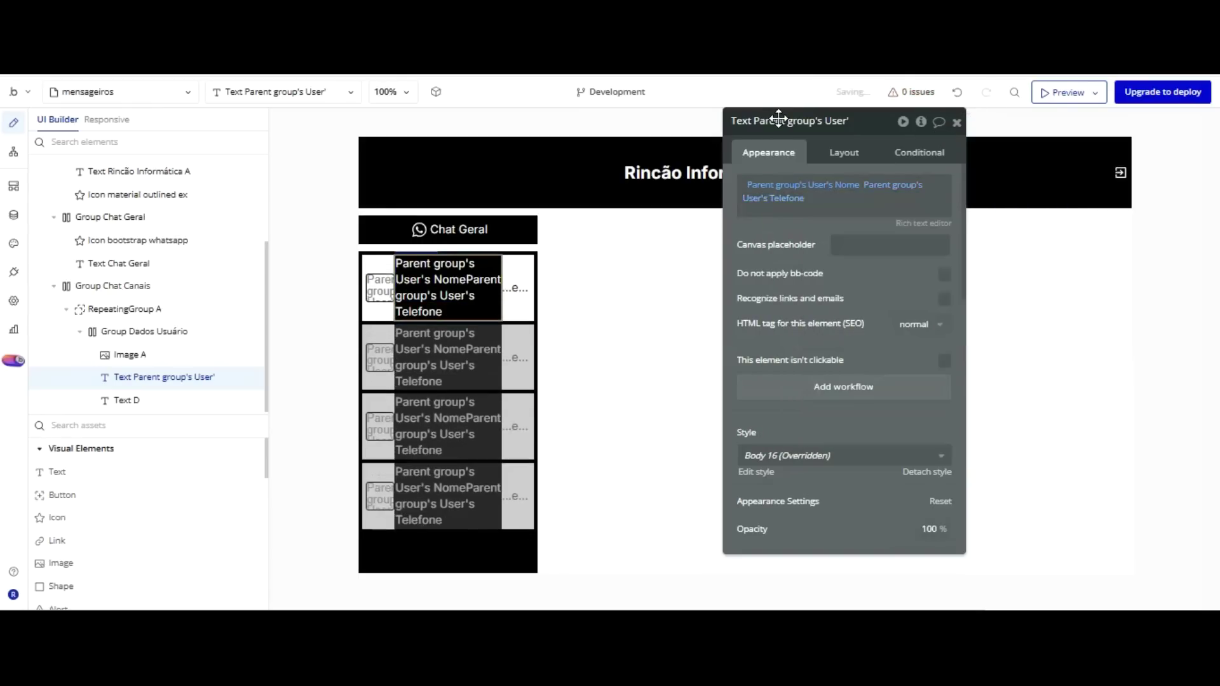
Put Telefone on its own line, centre both lines in white, bold only Nome.
left_click(923, 223)
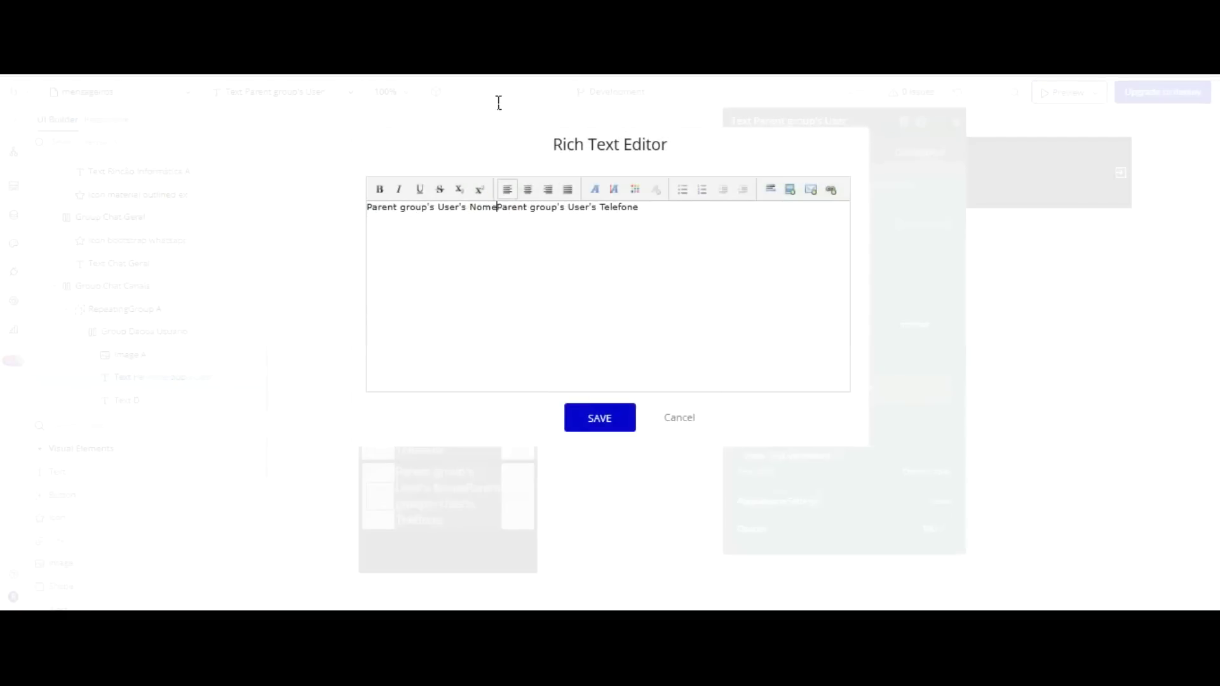
key("Return")
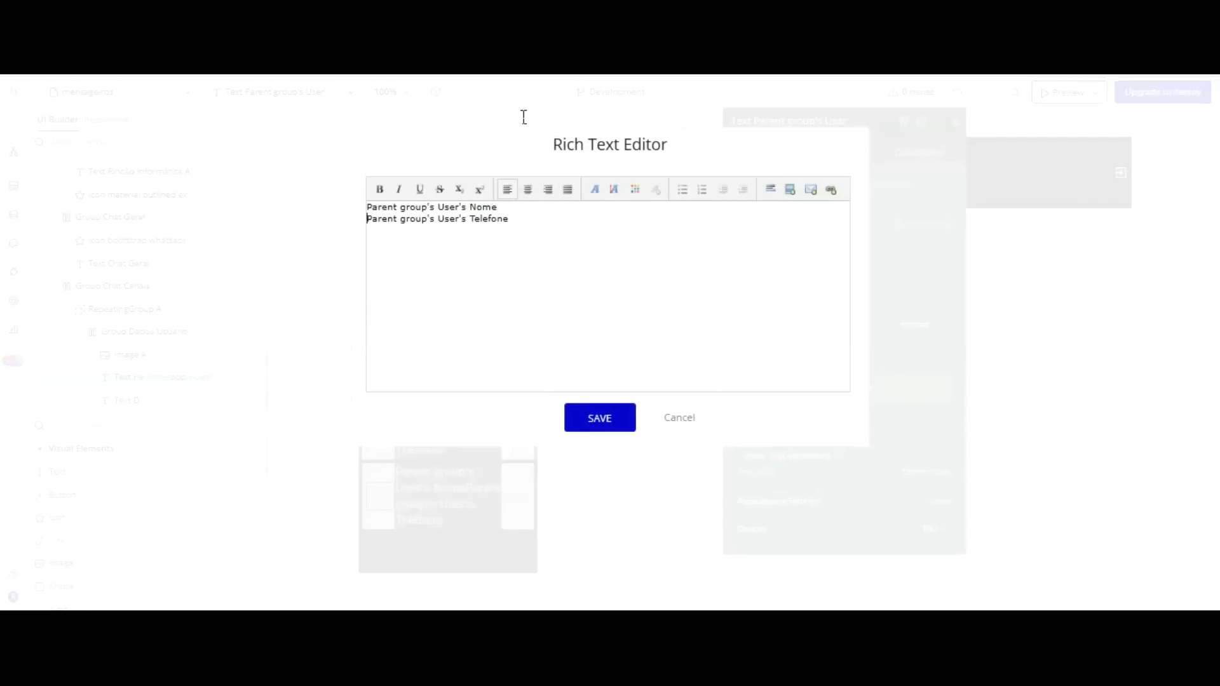
left_click_drag(524, 117, 373, 101)
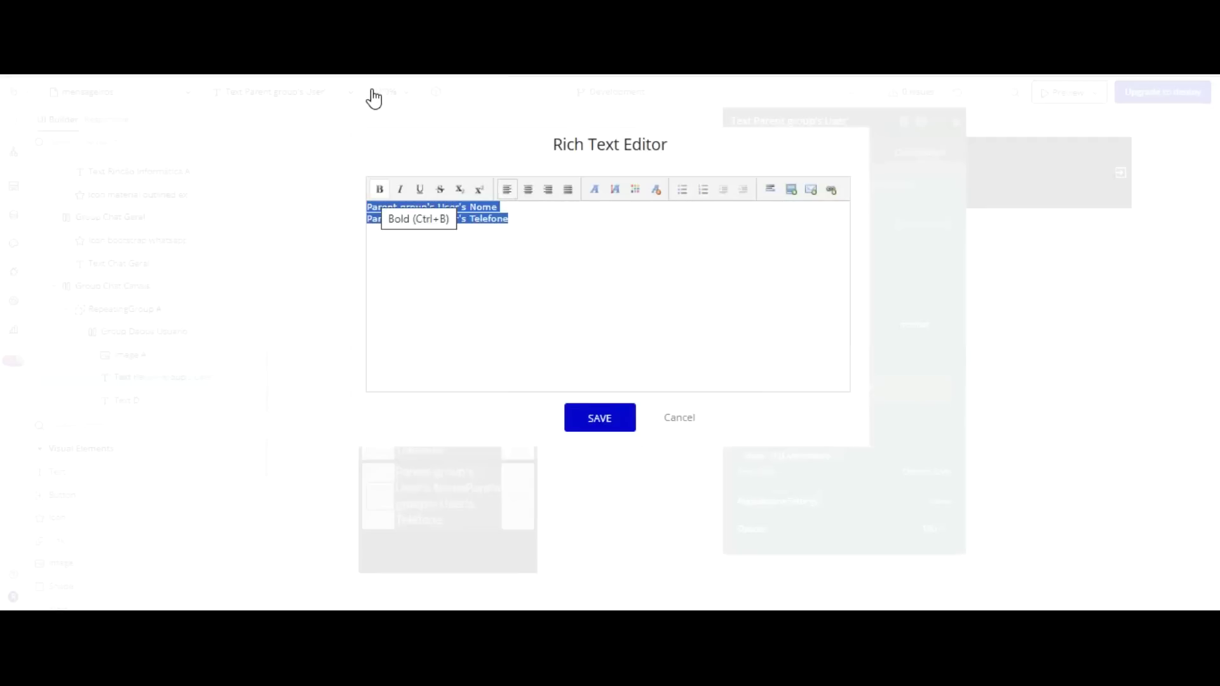
left_click(379, 189)
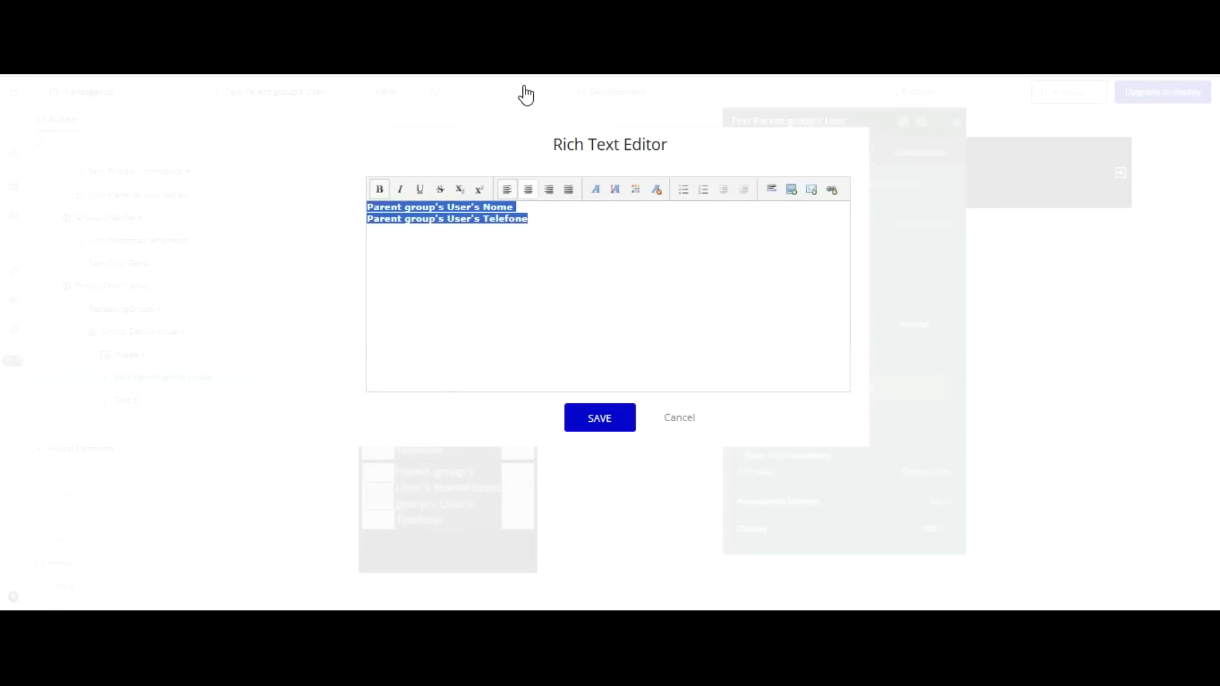
key("ctrl+e")
left_click(635, 189)
left_click(630, 227)
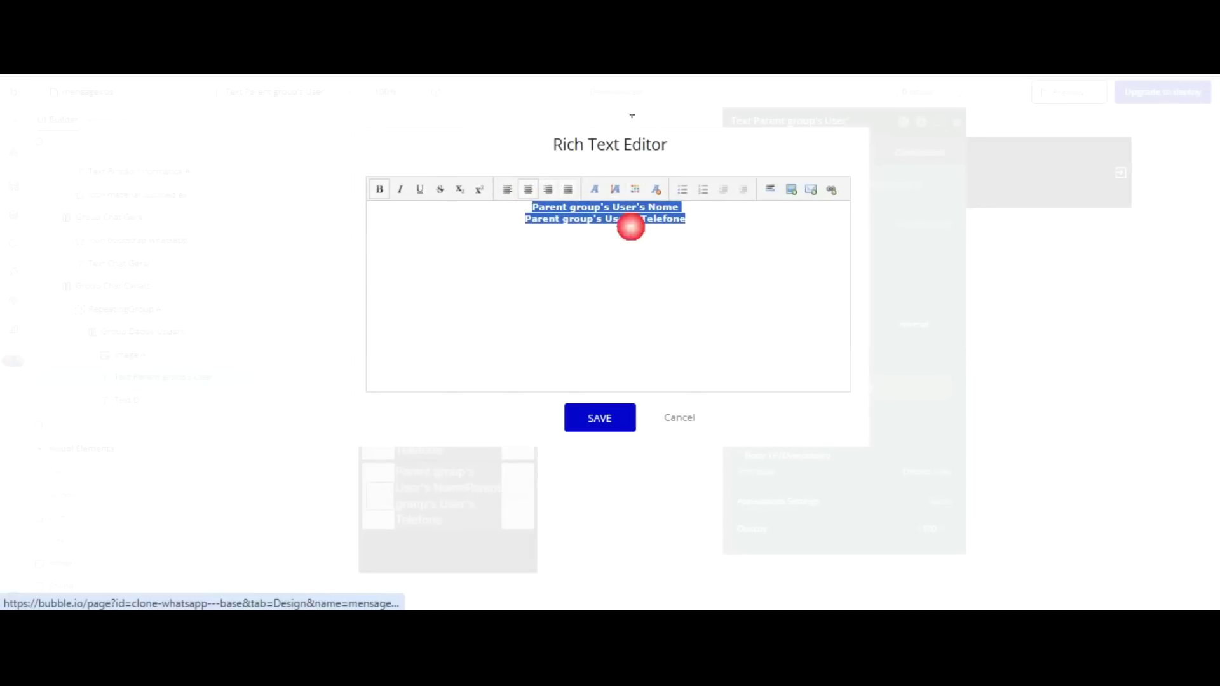
key("Delete")
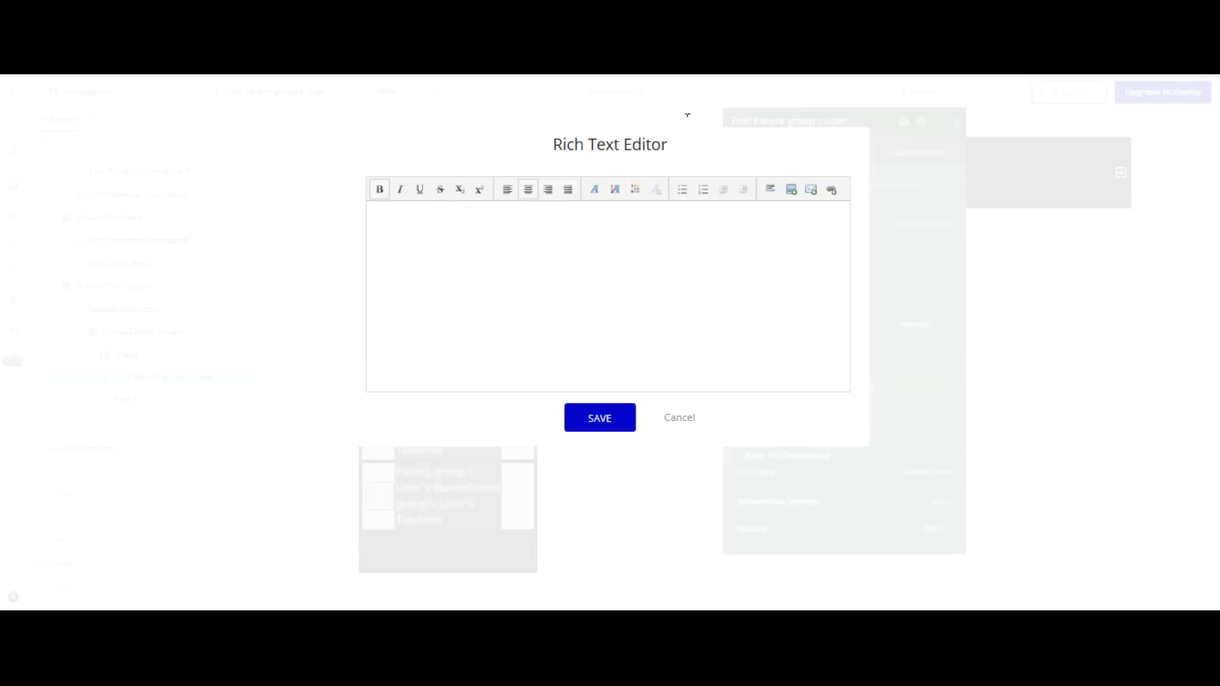
left_click_drag(687, 115, 552, 115)
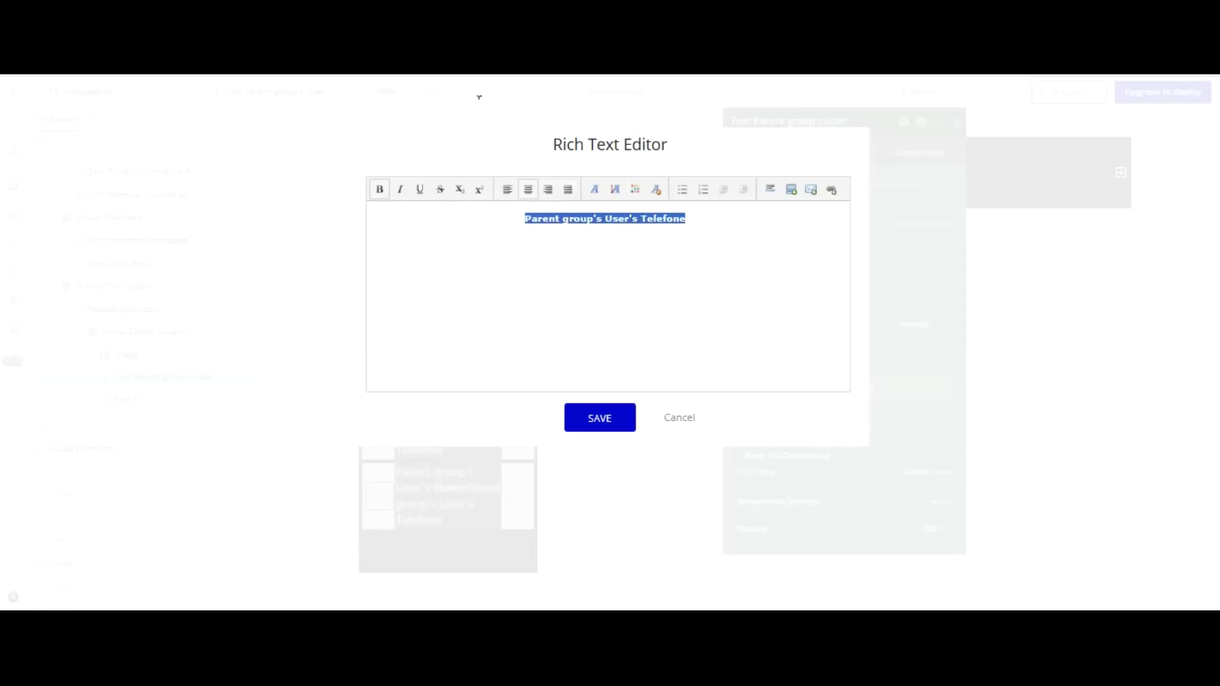
key("ctrl+b")
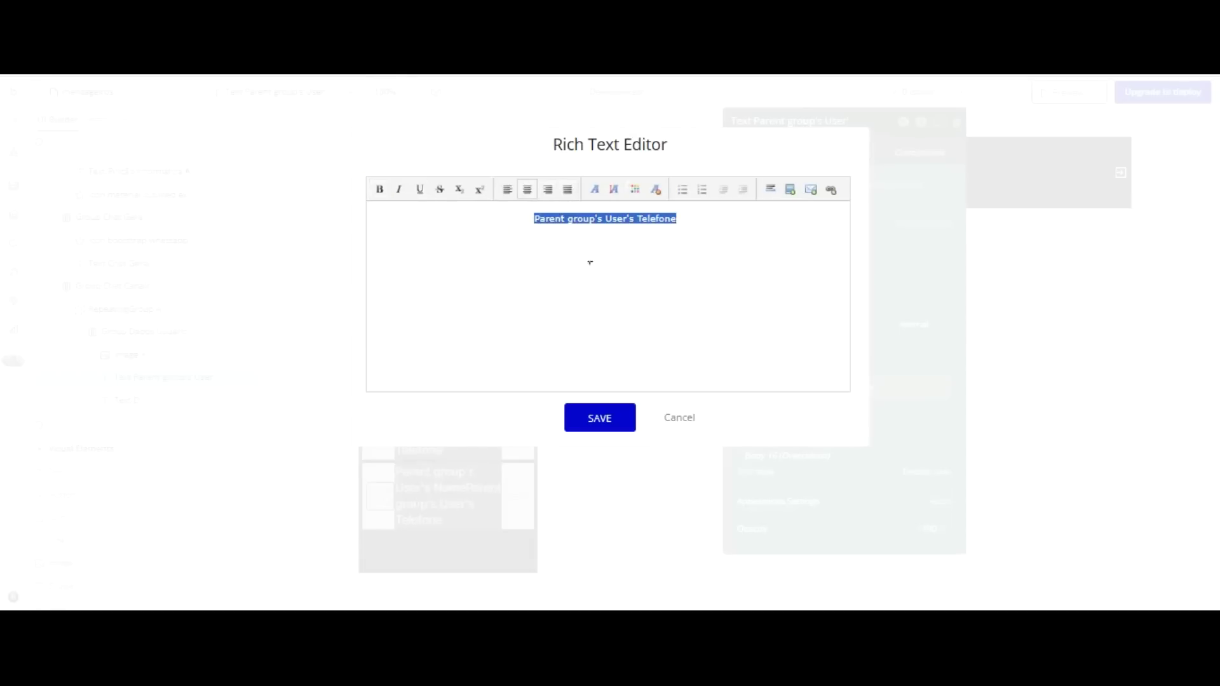
left_click(602, 411)
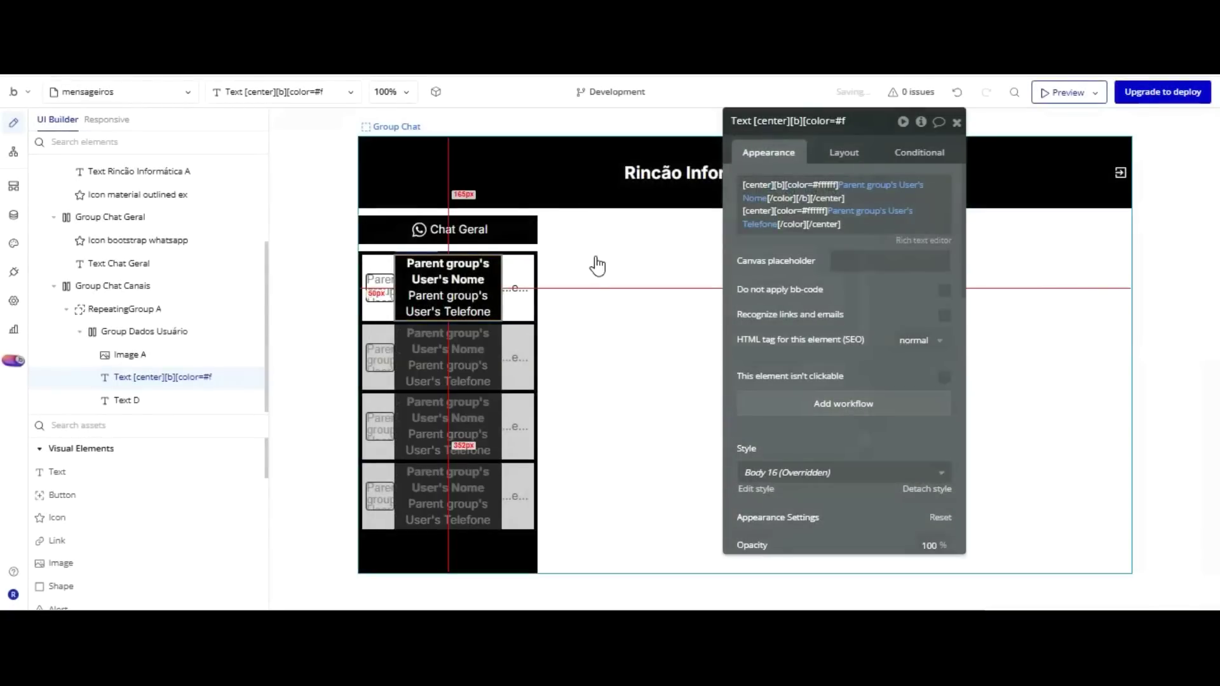
Replace Text D's placeholder with the dynamic expression Search for Mensagens:count.
left_click(127, 400)
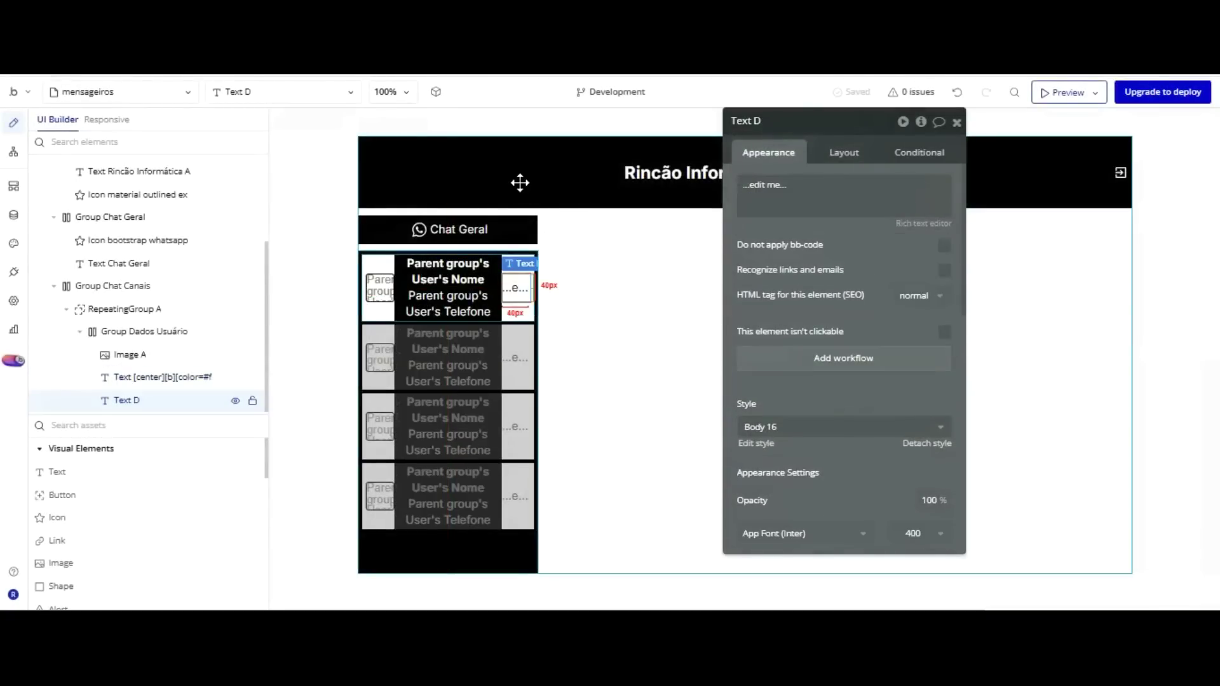
left_click(784, 191)
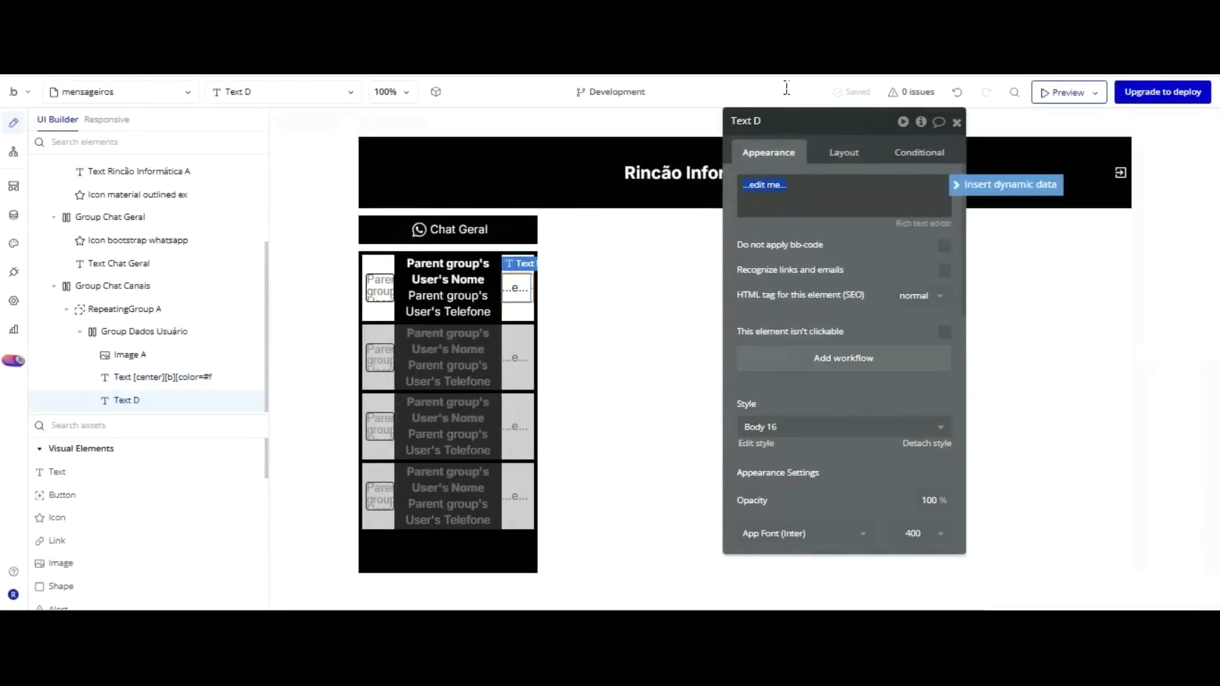
left_click(1007, 184)
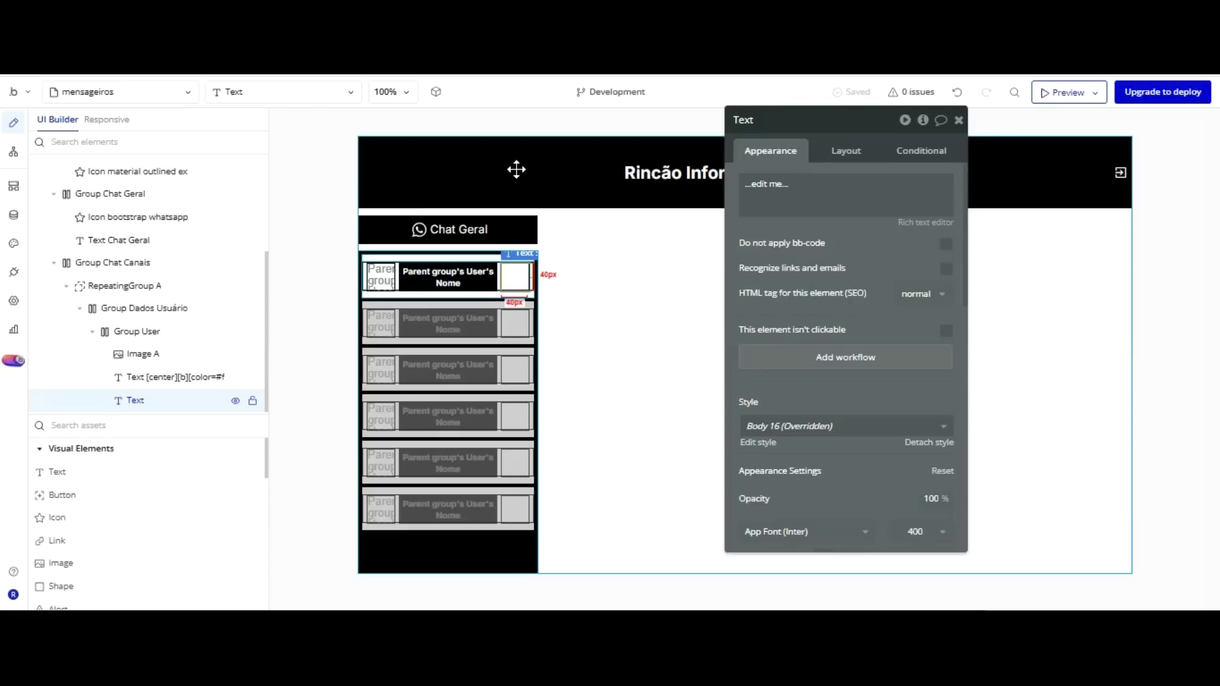
left_click(780, 185)
left_click(991, 184)
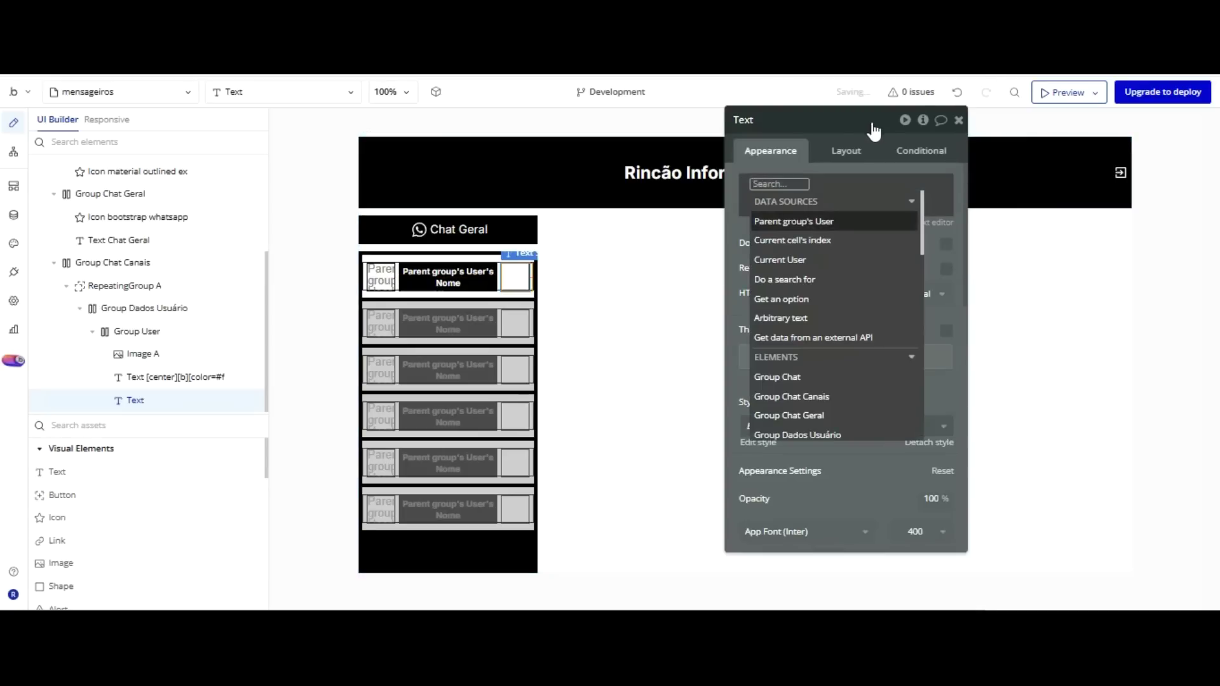
left_click(788, 279)
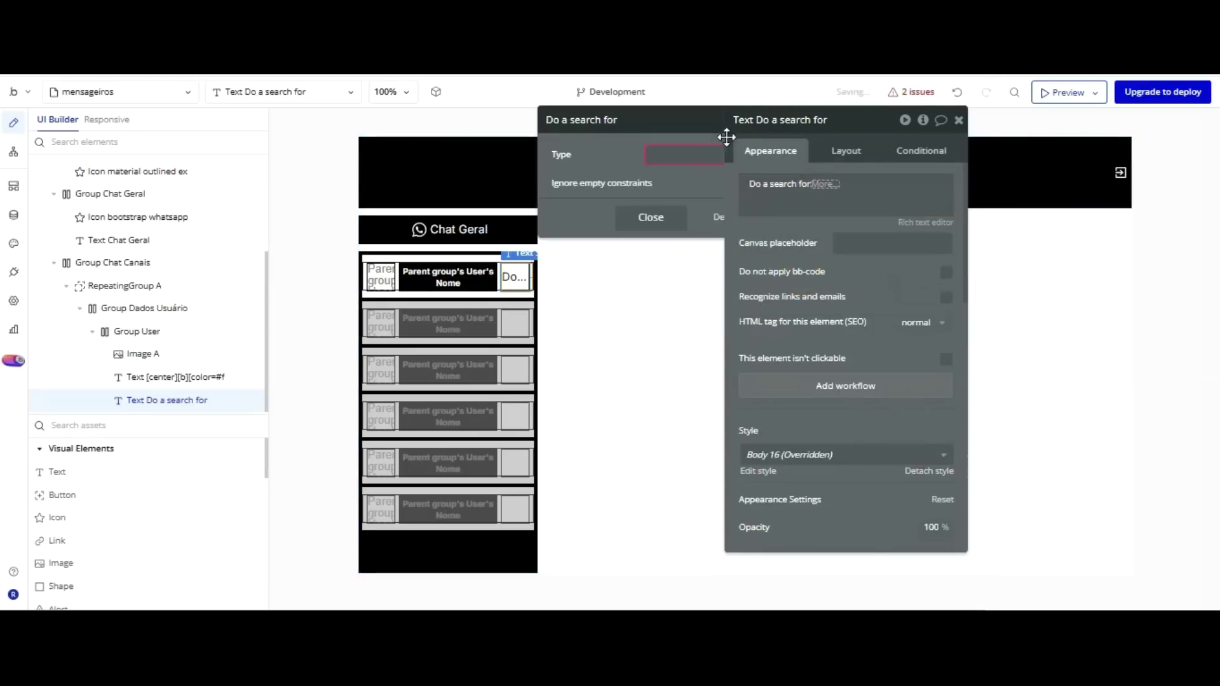
left_click(650, 153)
left_click(630, 212)
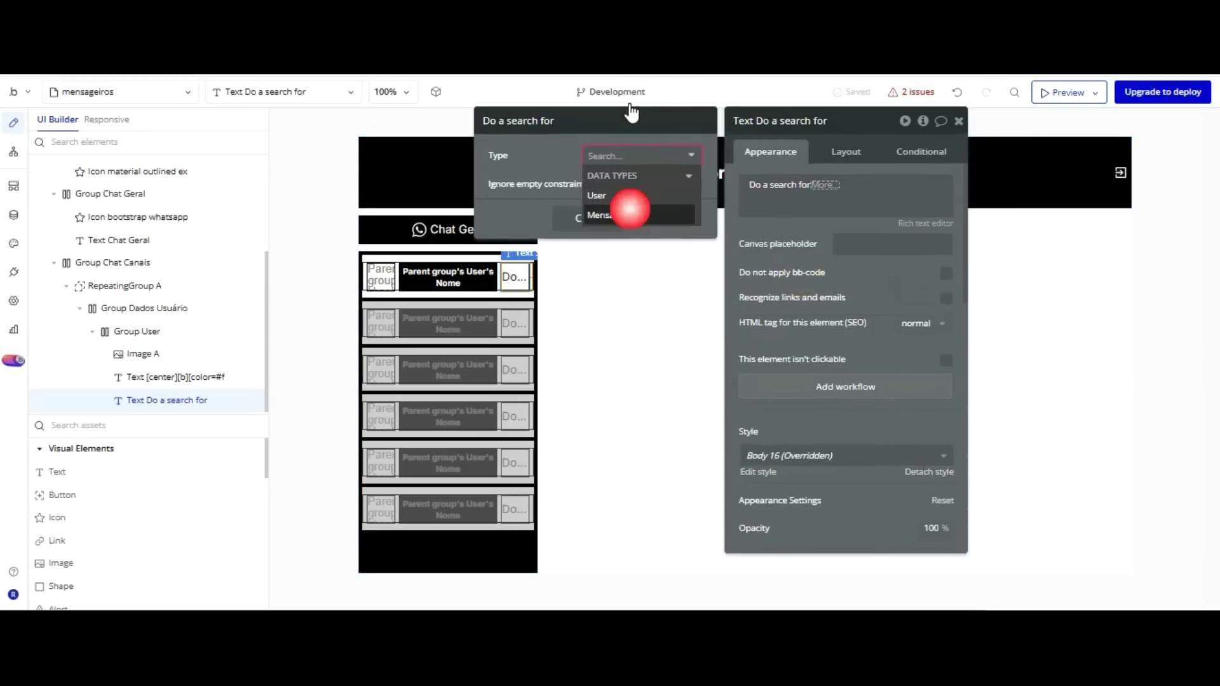
left_click(861, 86)
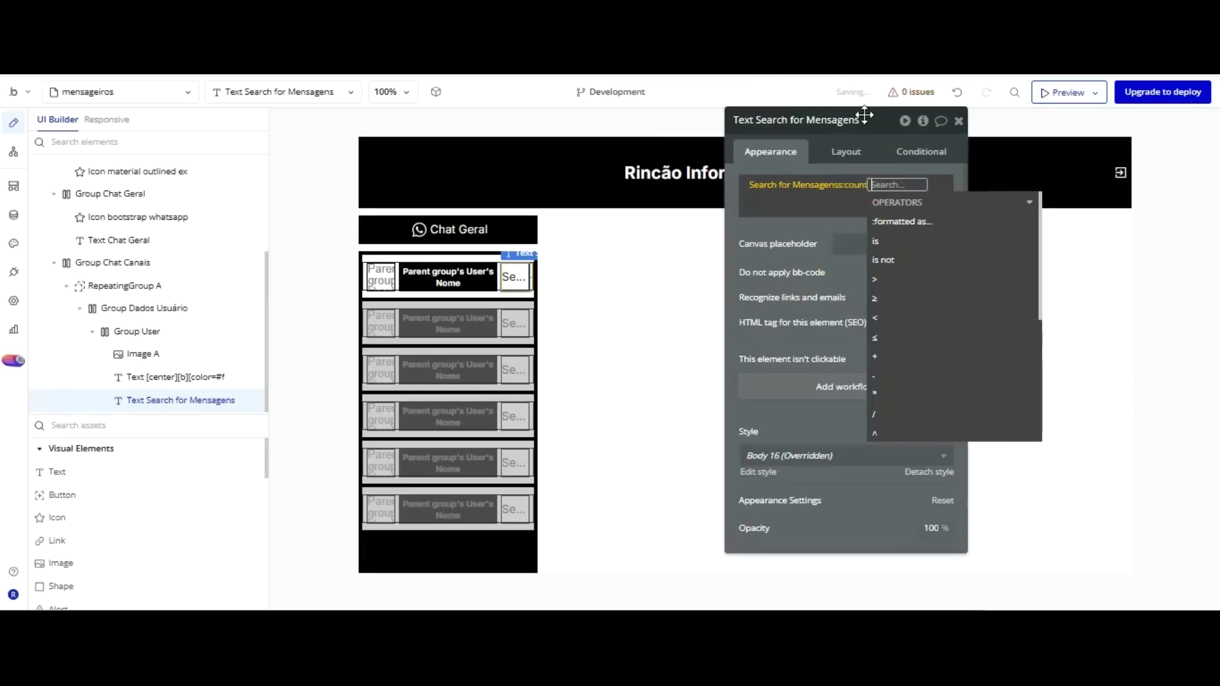
key("Return")
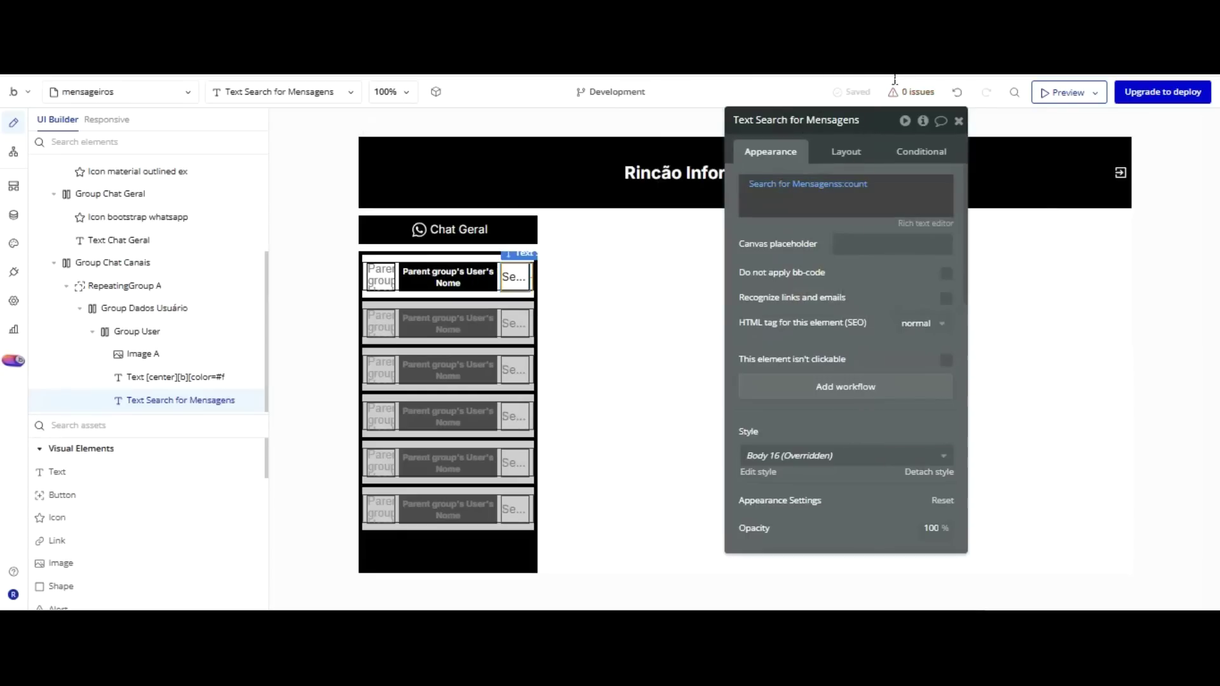
left_click(918, 151)
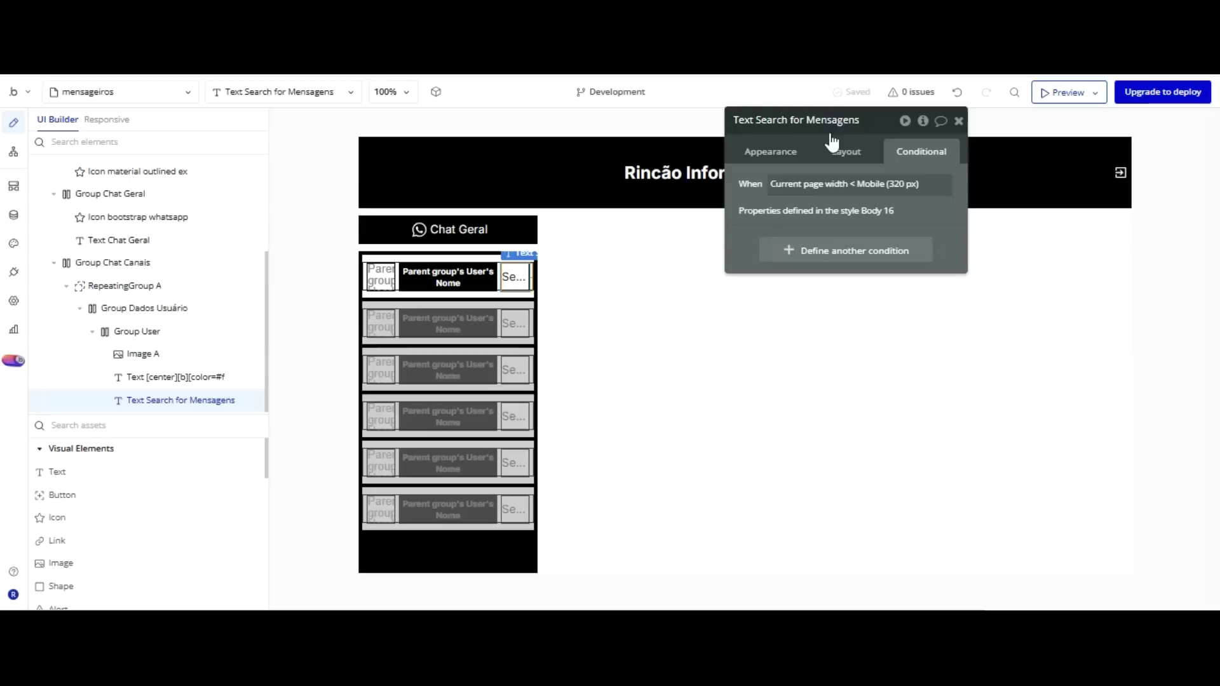
Add a new condition on Text D: when Search for Mensagens:count > 0.
left_click(854, 250)
left_click(820, 257)
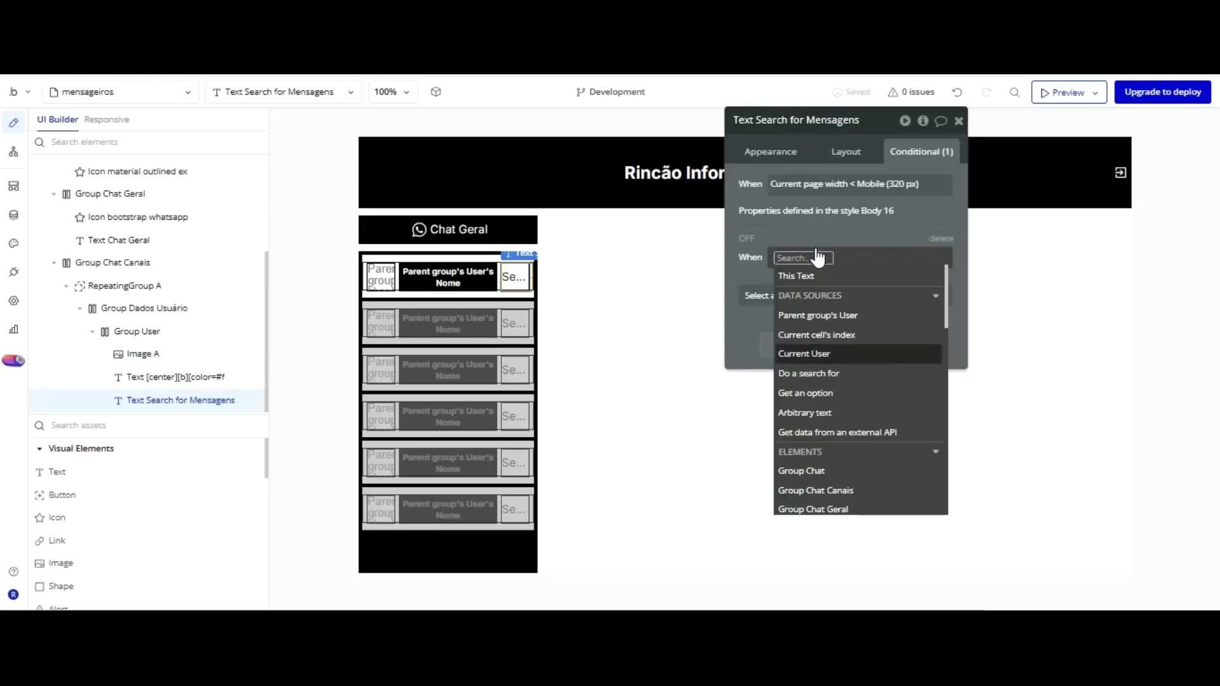
left_click(818, 373)
left_click(659, 158)
key("Down")
key("Return")
left_click(882, 257)
key("Down")
key("Return")
key("Down")
key("Down")
key("Down")
key("Down")
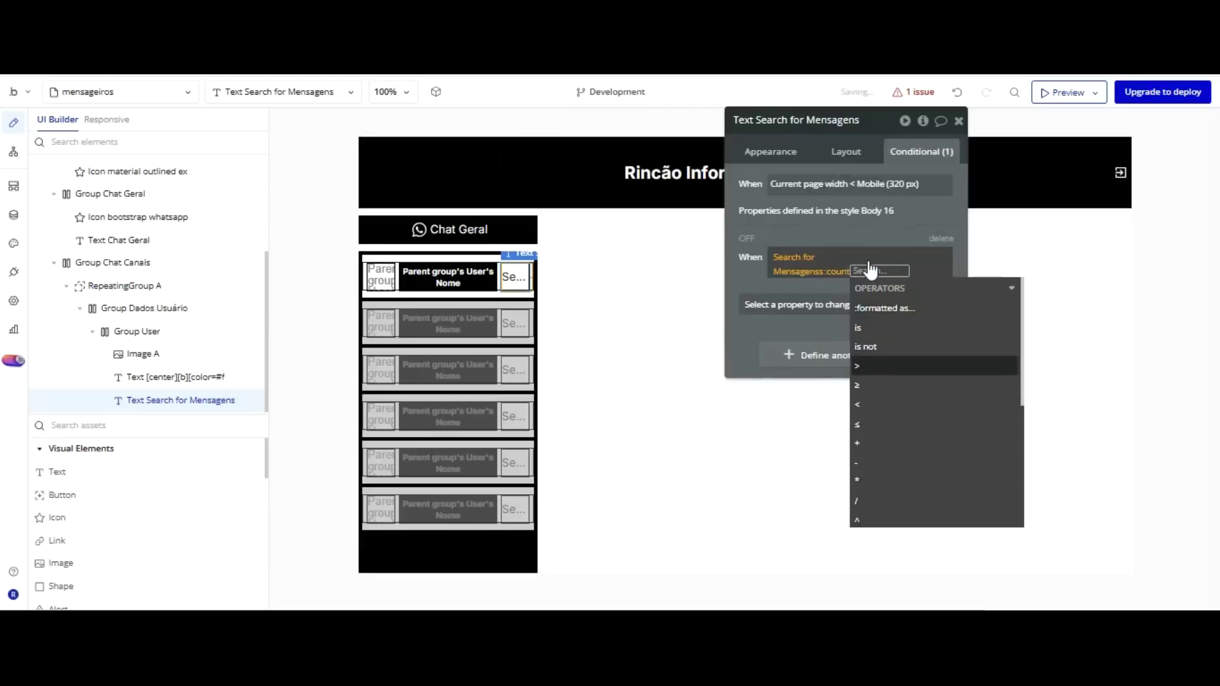
key("Return")
type("0")
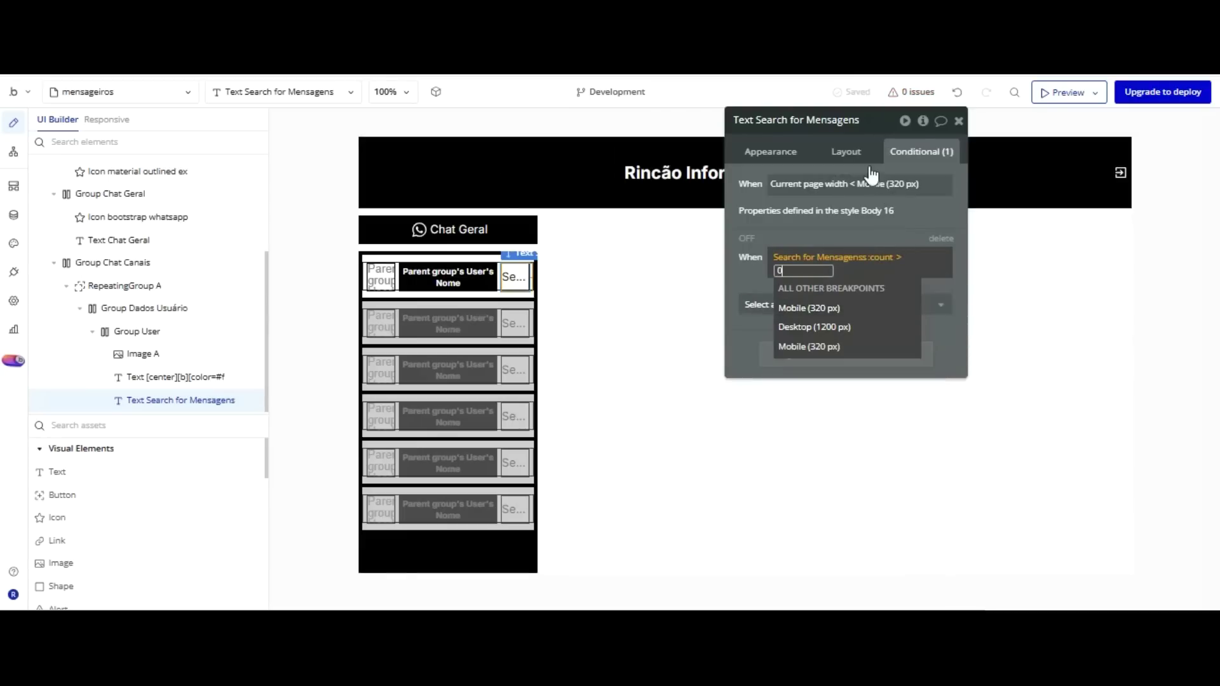
key("Return")
Make that condition set the font colour to Destructive 50 (#EF2F15), then switch to the preview.
left_click(845, 296)
scroll(856, 337, "down", 3)
scroll(854, 340, "down", 5)
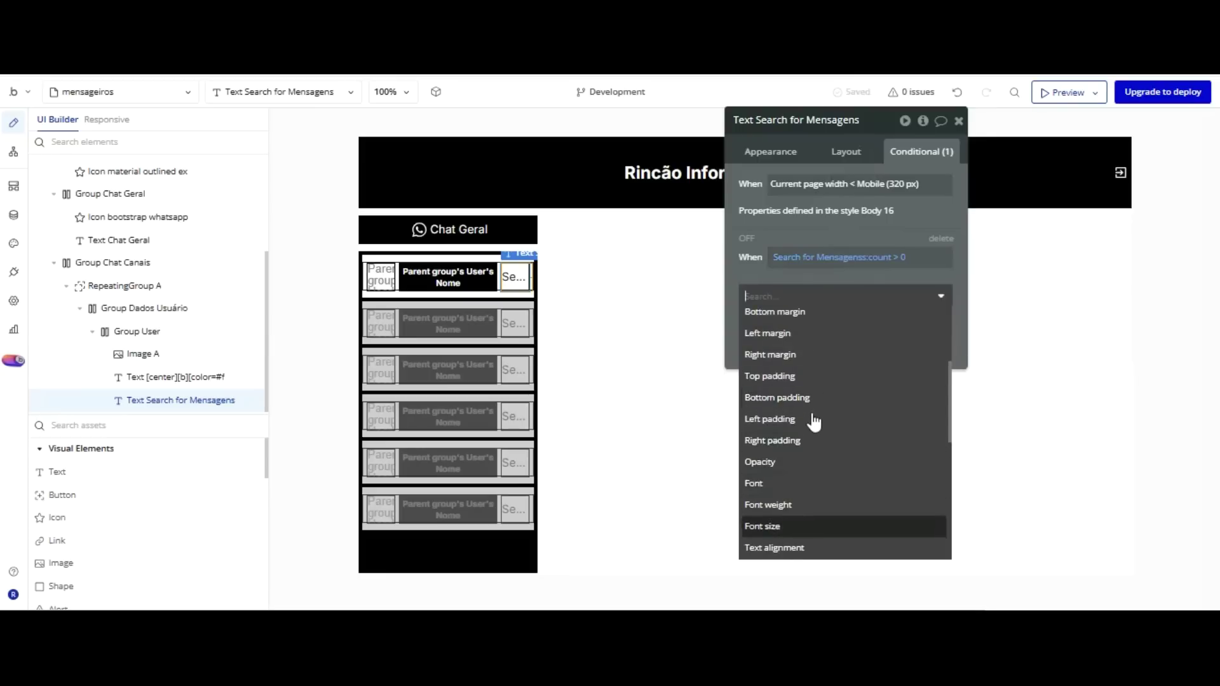
left_click(802, 454)
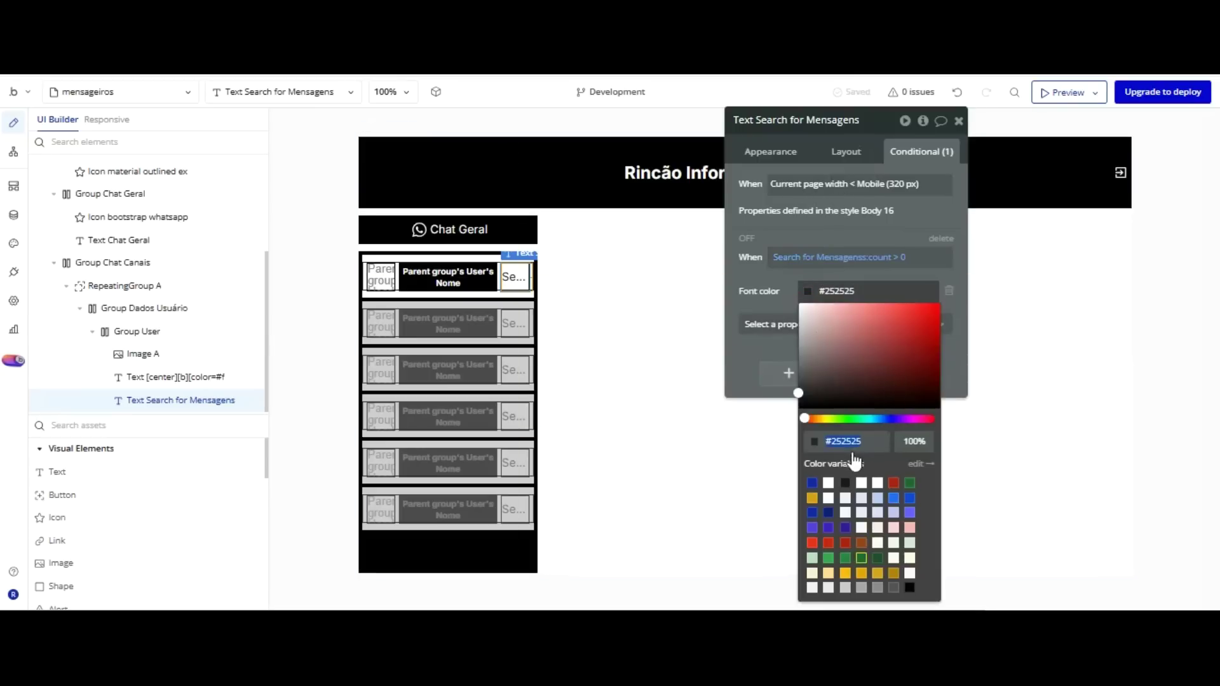
left_click(828, 542)
left_click(779, 178)
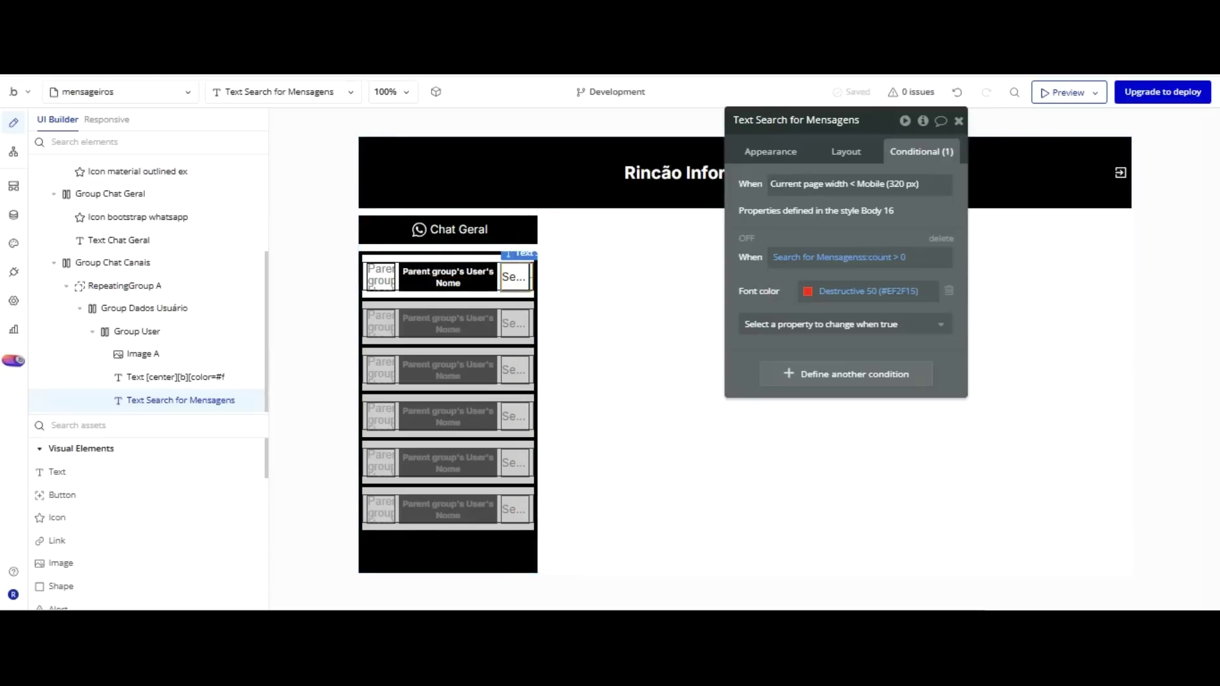
key("ctrl+Tab")
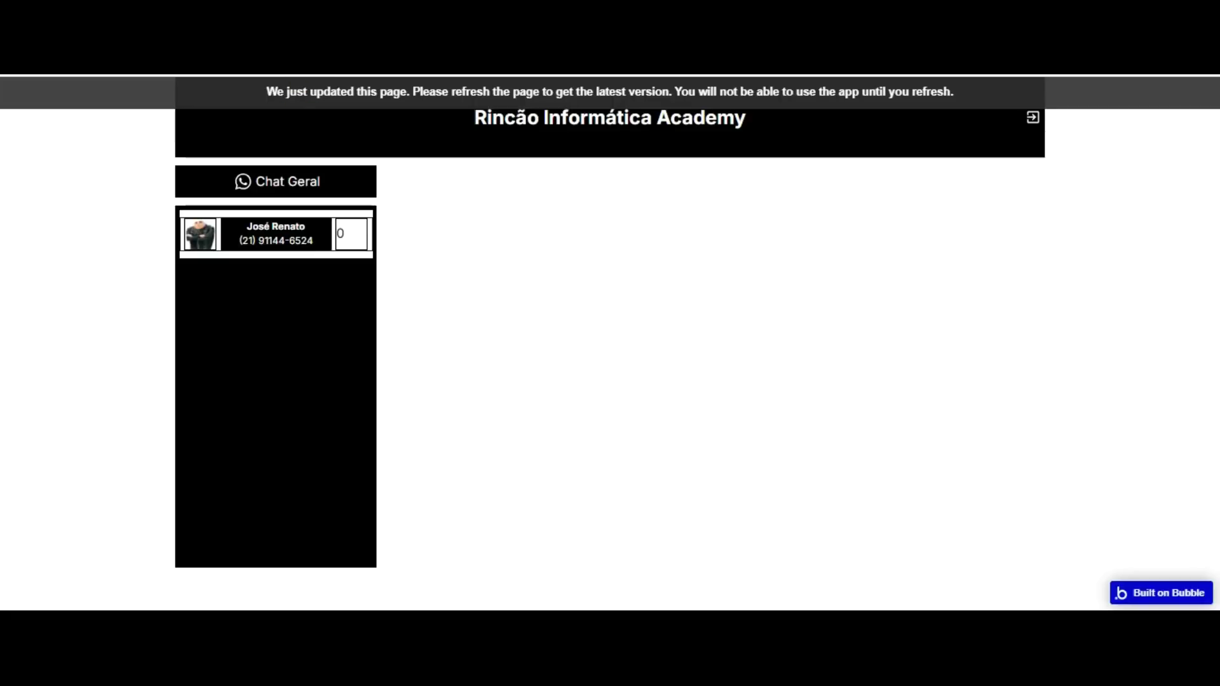
Reload the preview to confirm the row's count shows 0, then return to the editor.
key("F5")
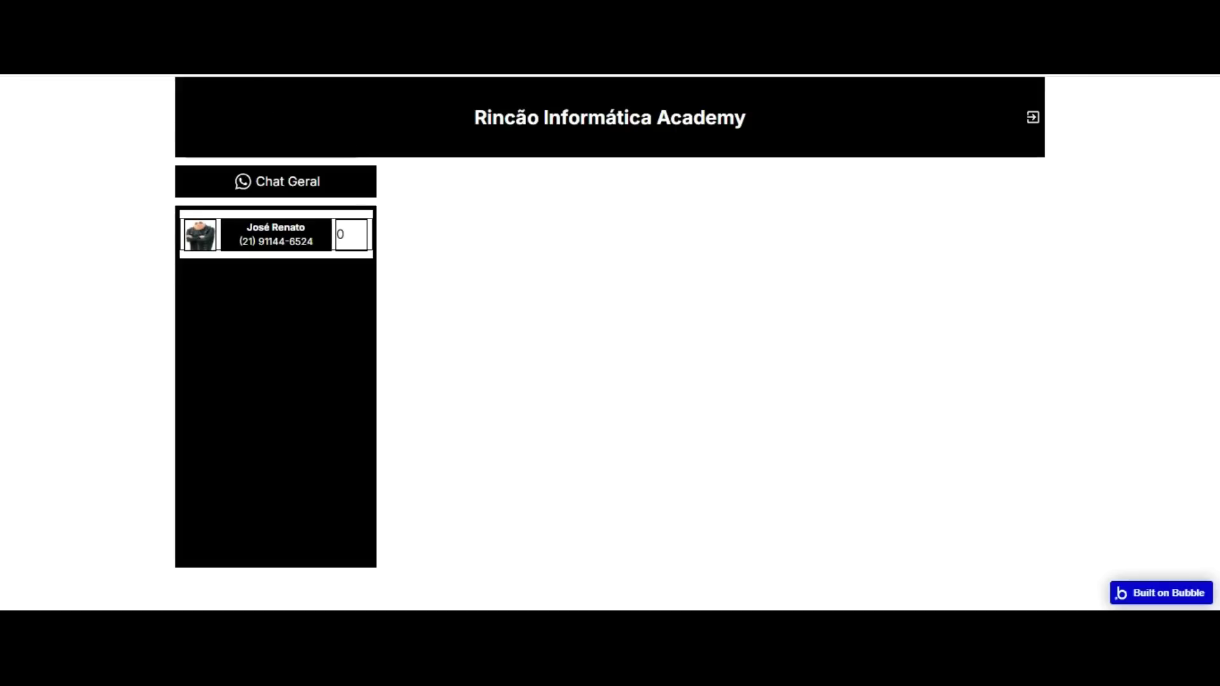
key("ctrl+Tab")
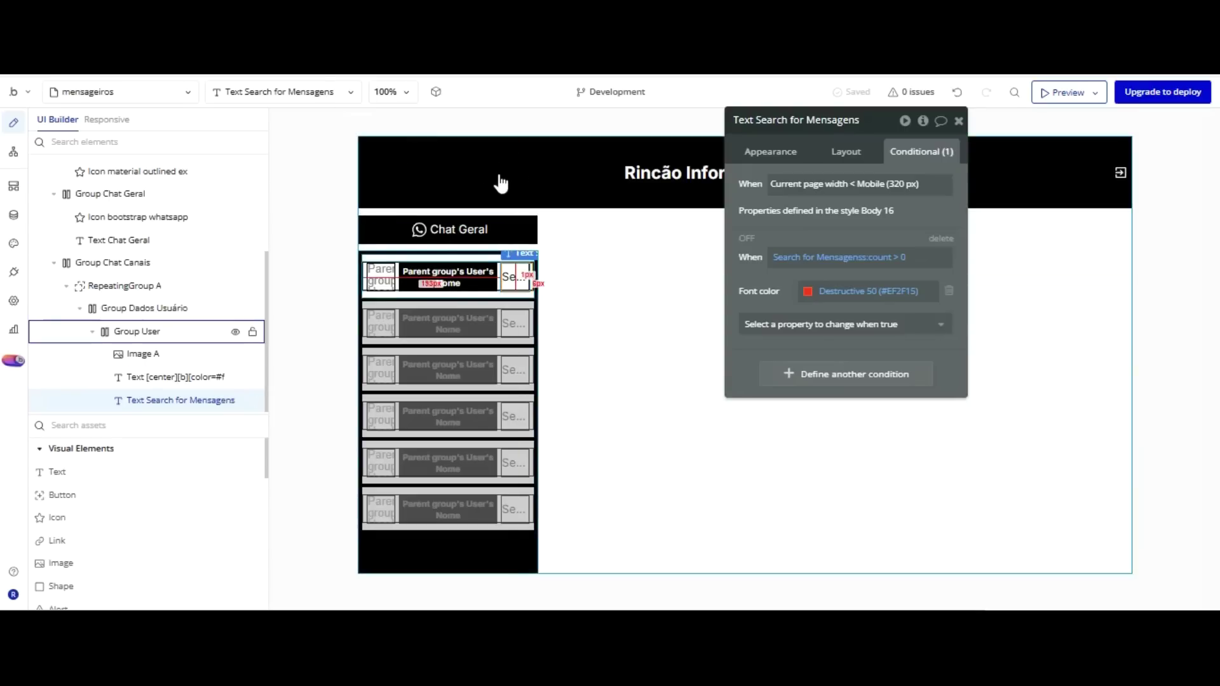
Move the name text to the row's end, take the texts out of Group User, and delete Group User.
left_click(501, 183)
left_click(385, 175)
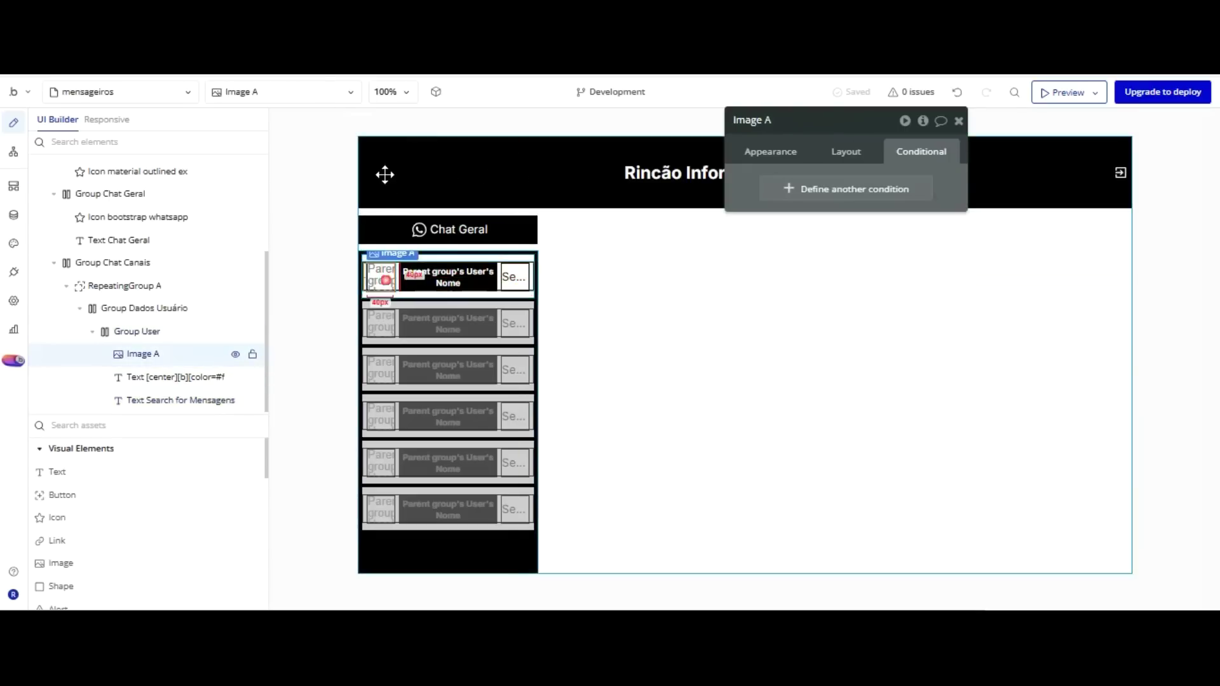
right_click(386, 281)
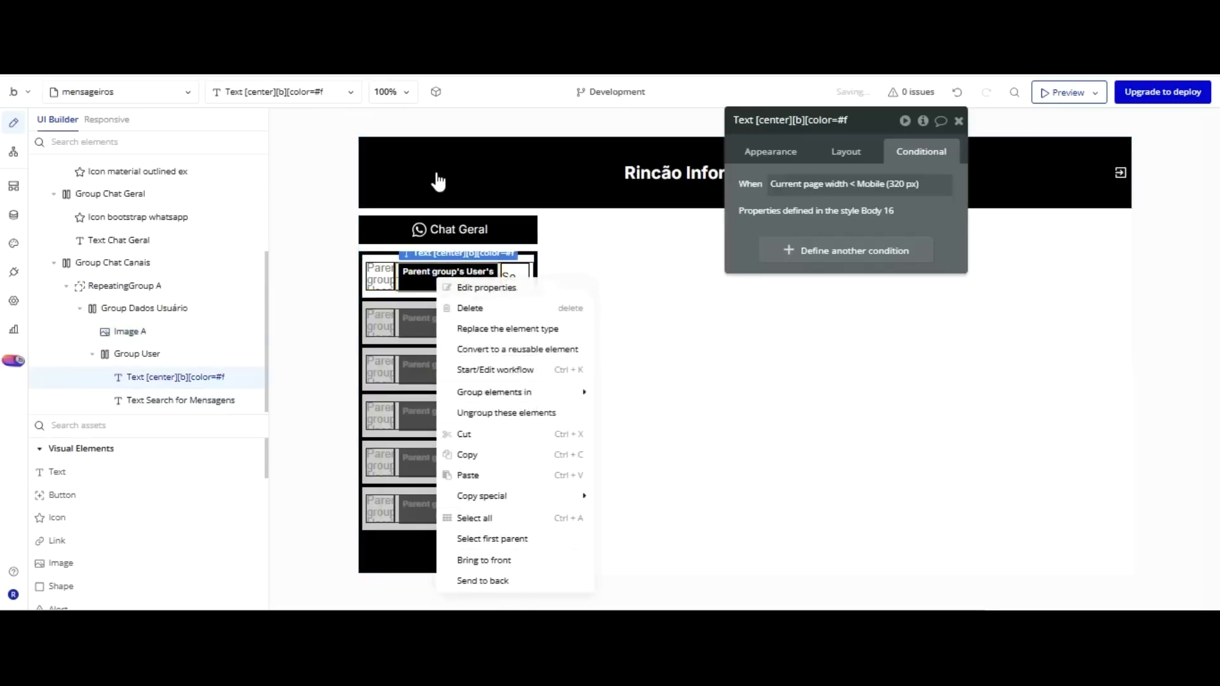
right_click(436, 275)
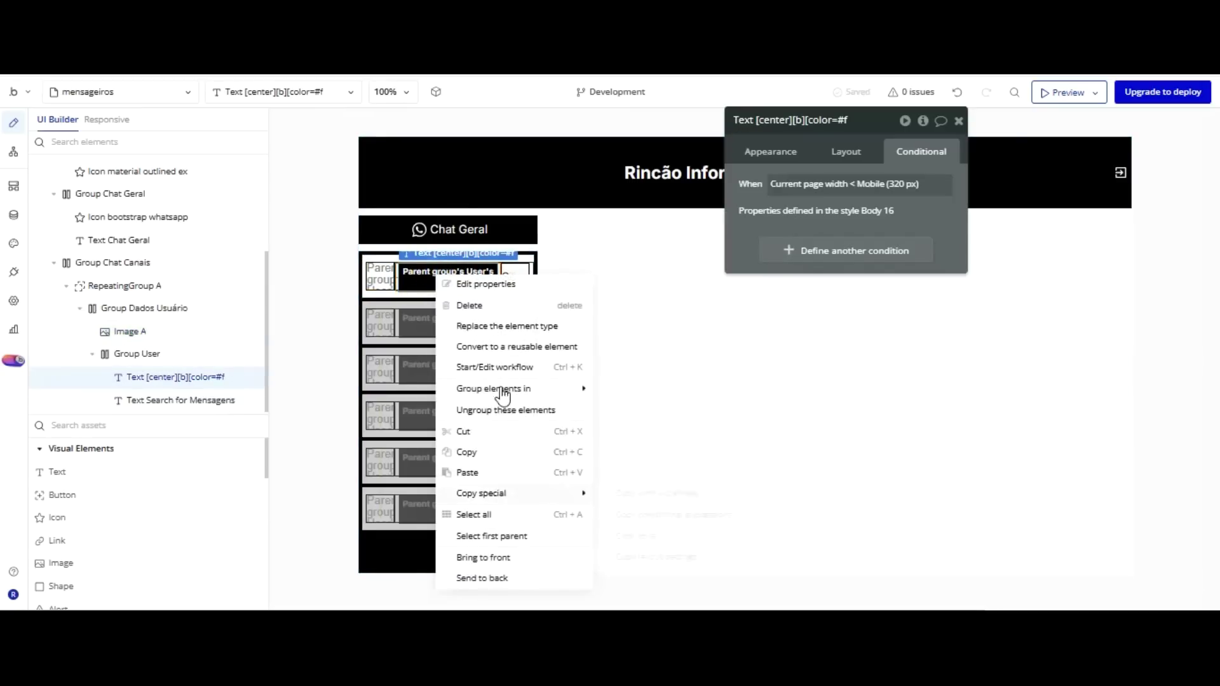
left_click(483, 558)
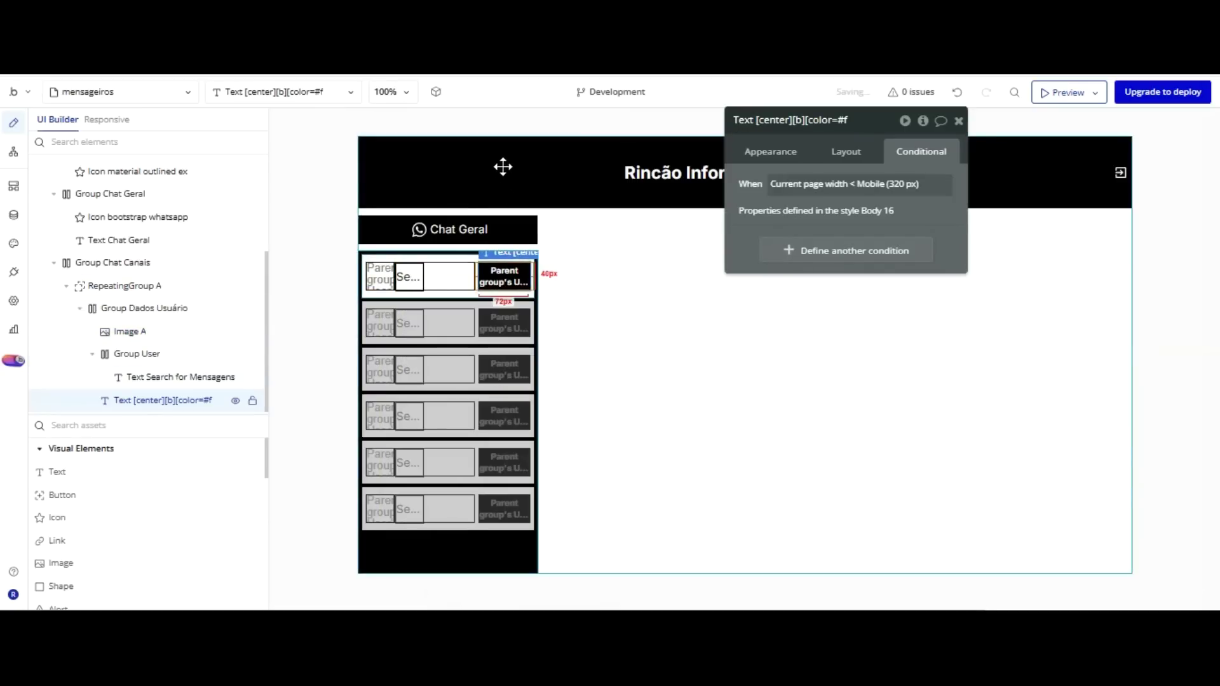
left_click(417, 275)
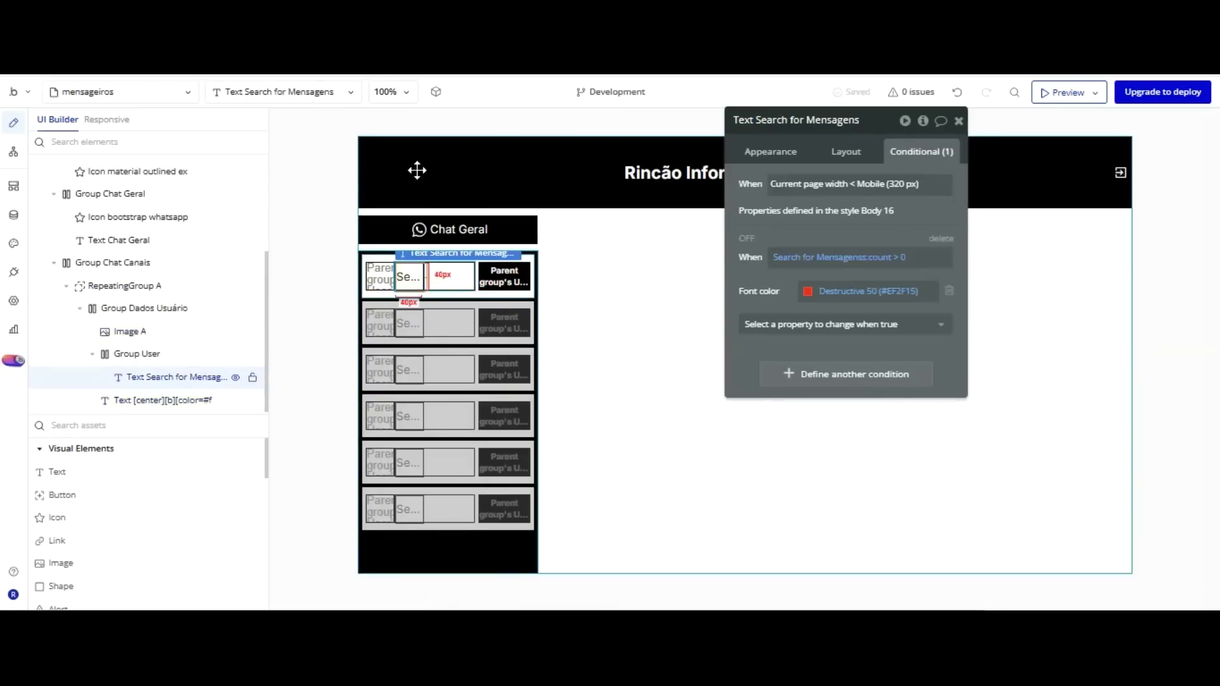
right_click(419, 278)
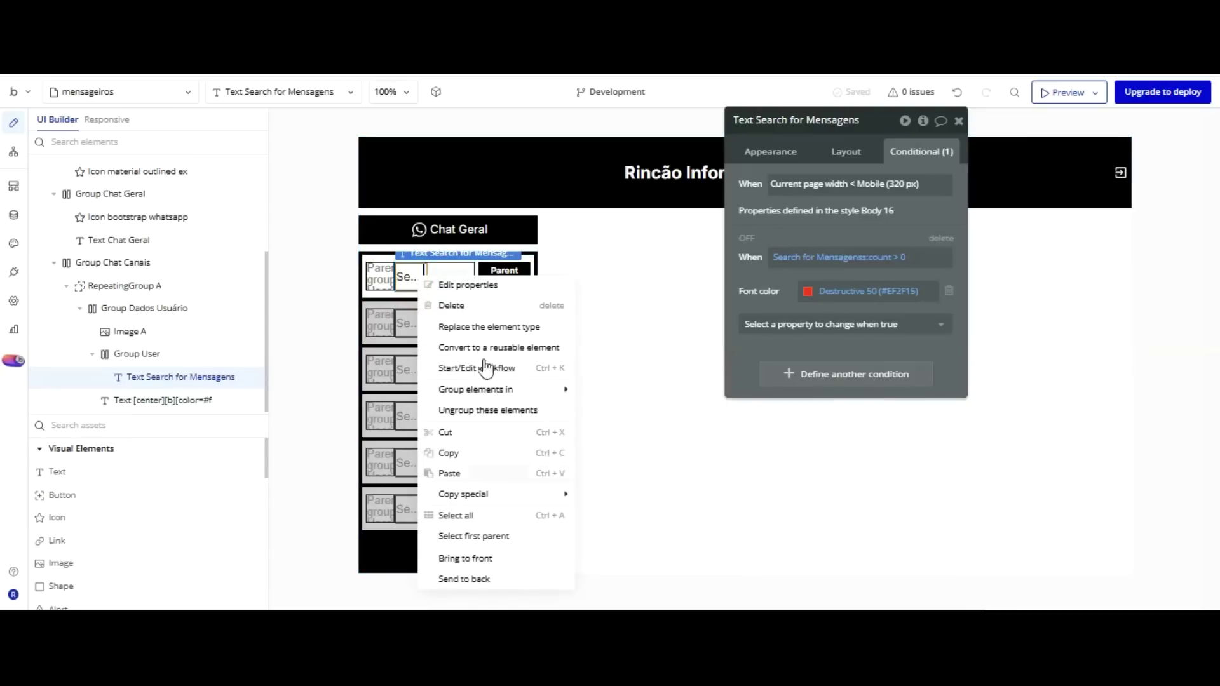
left_click(481, 409)
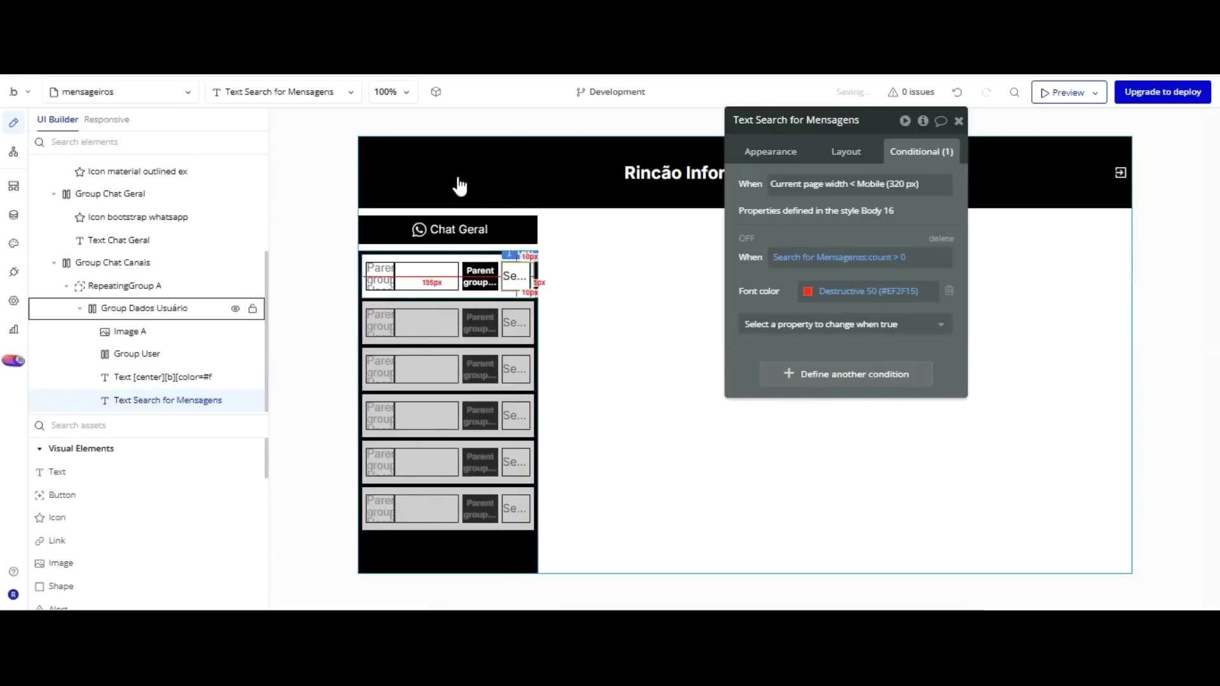
left_click(137, 354)
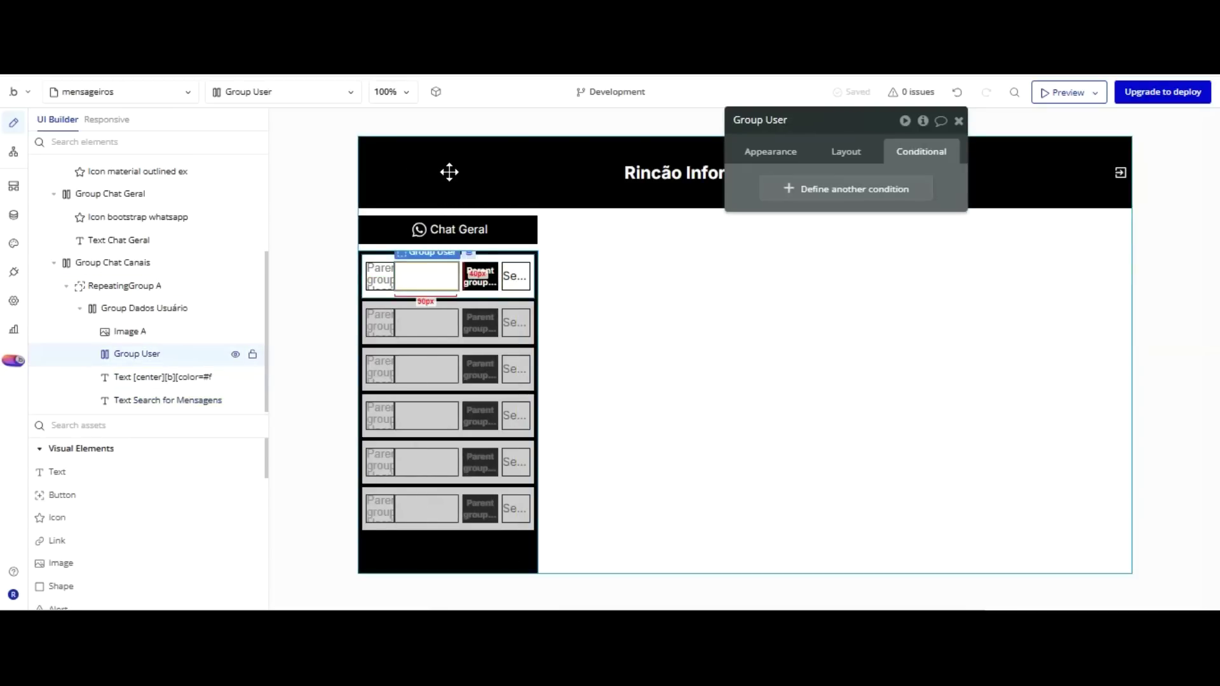
key("Delete")
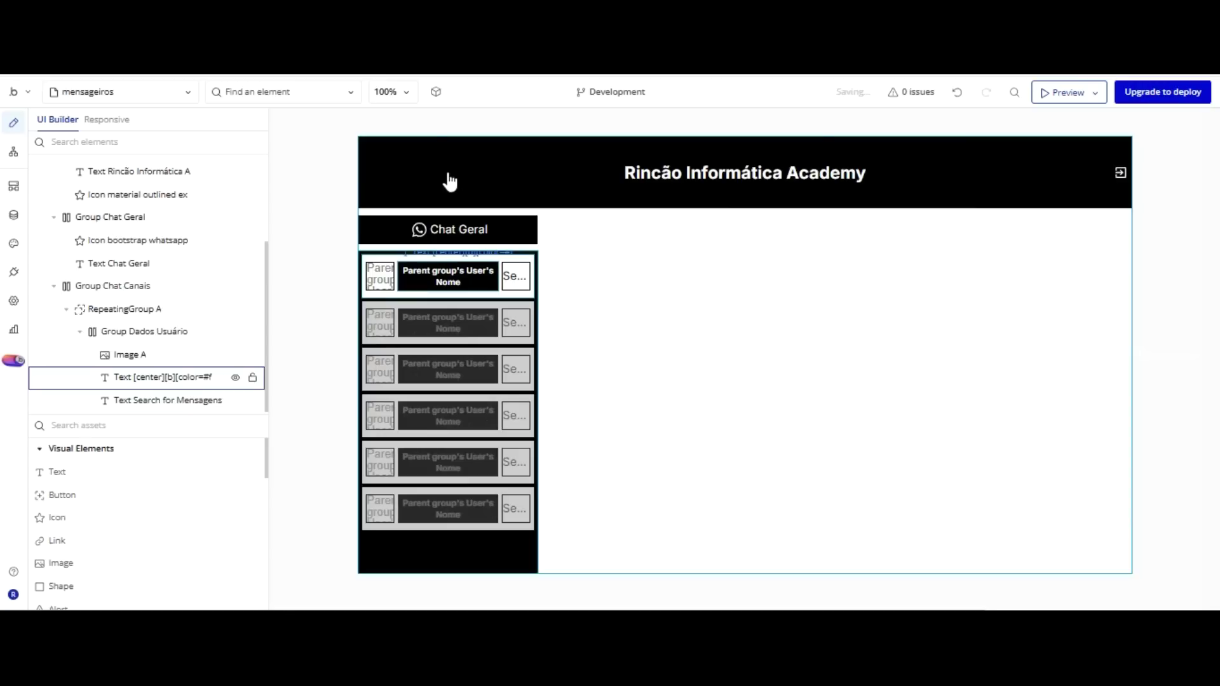
Adjust the name text's right margin in its Layout settings.
left_click(380, 277)
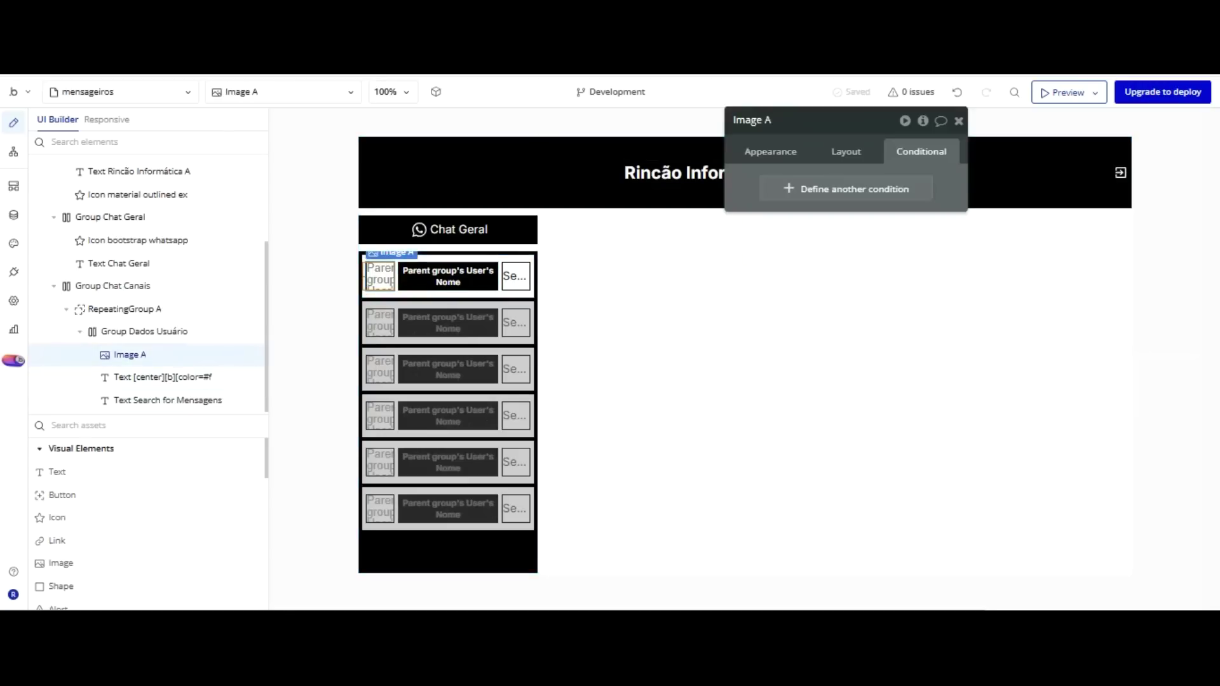
left_click(753, 150)
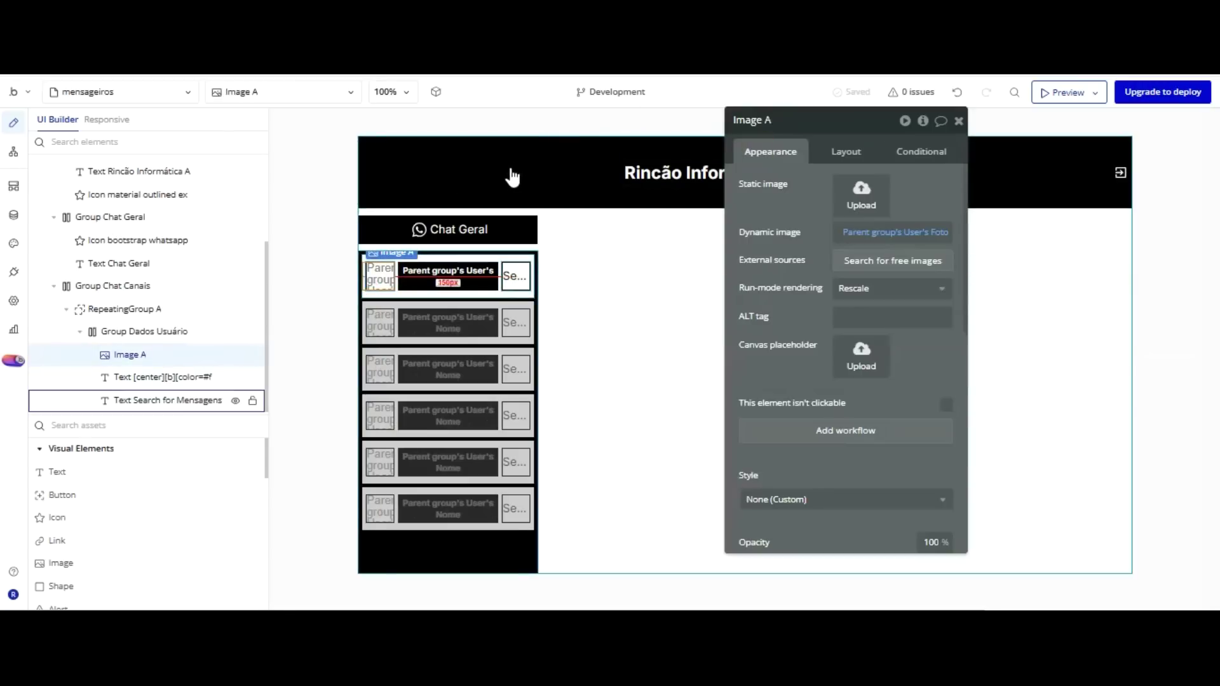
left_click(163, 376)
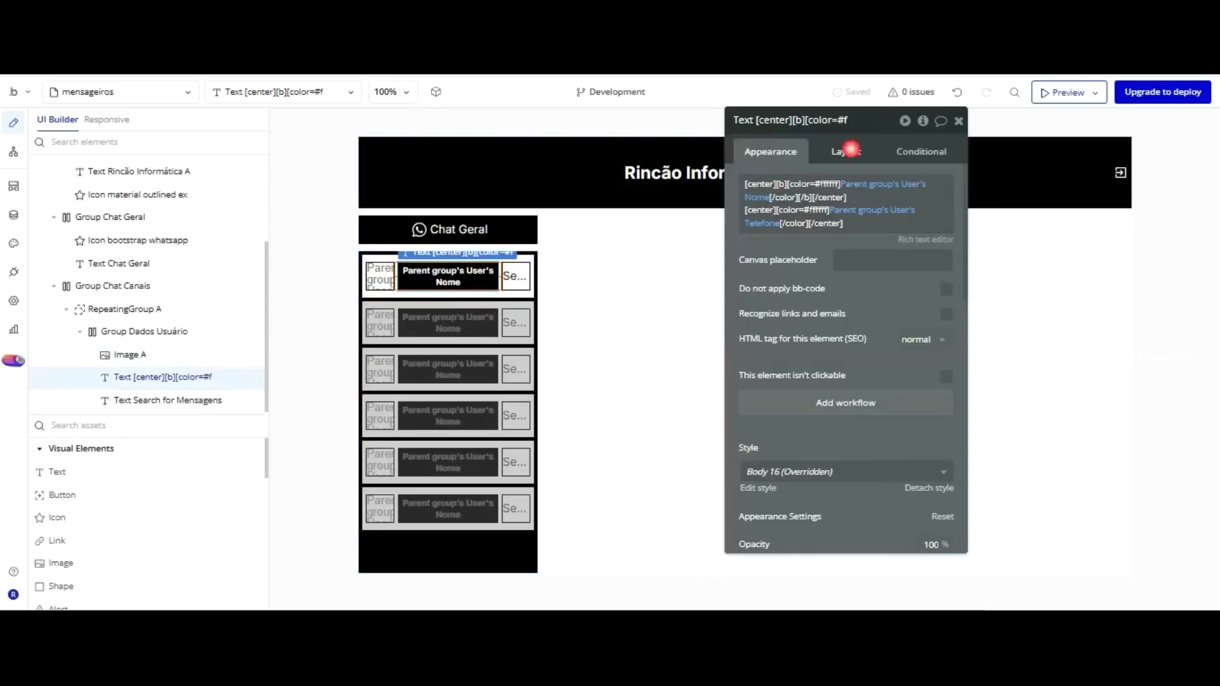
left_click(850, 150)
scroll(874, 305, "down", 1)
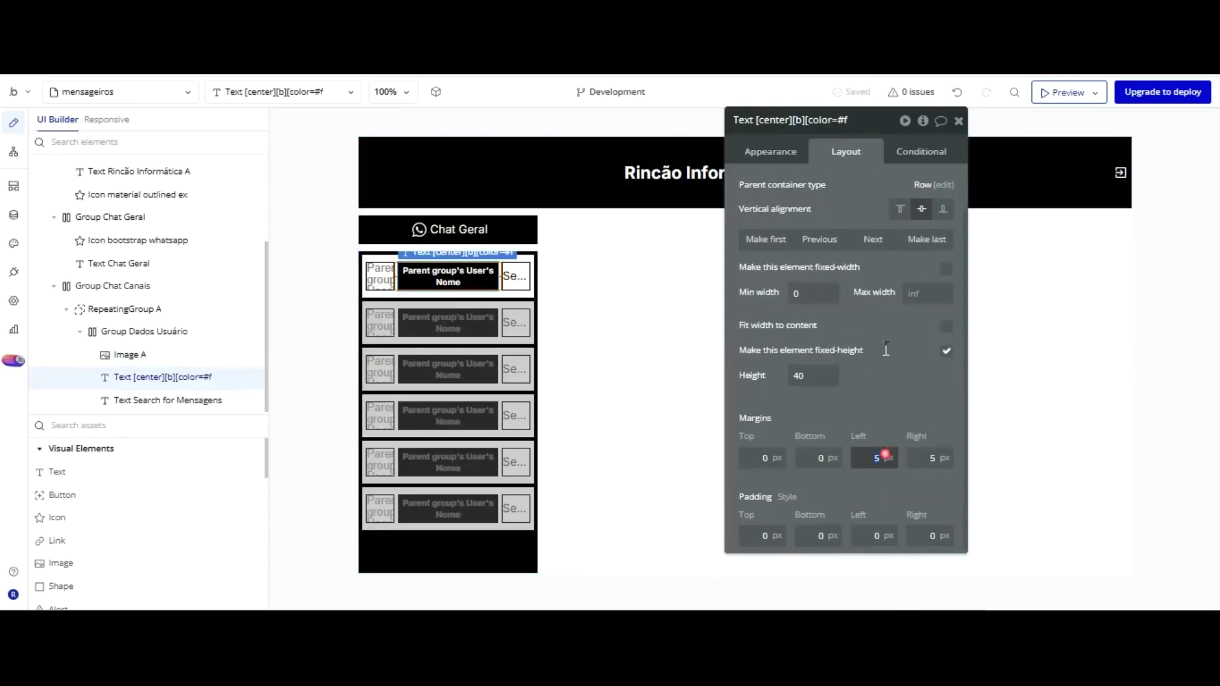
left_click(932, 460)
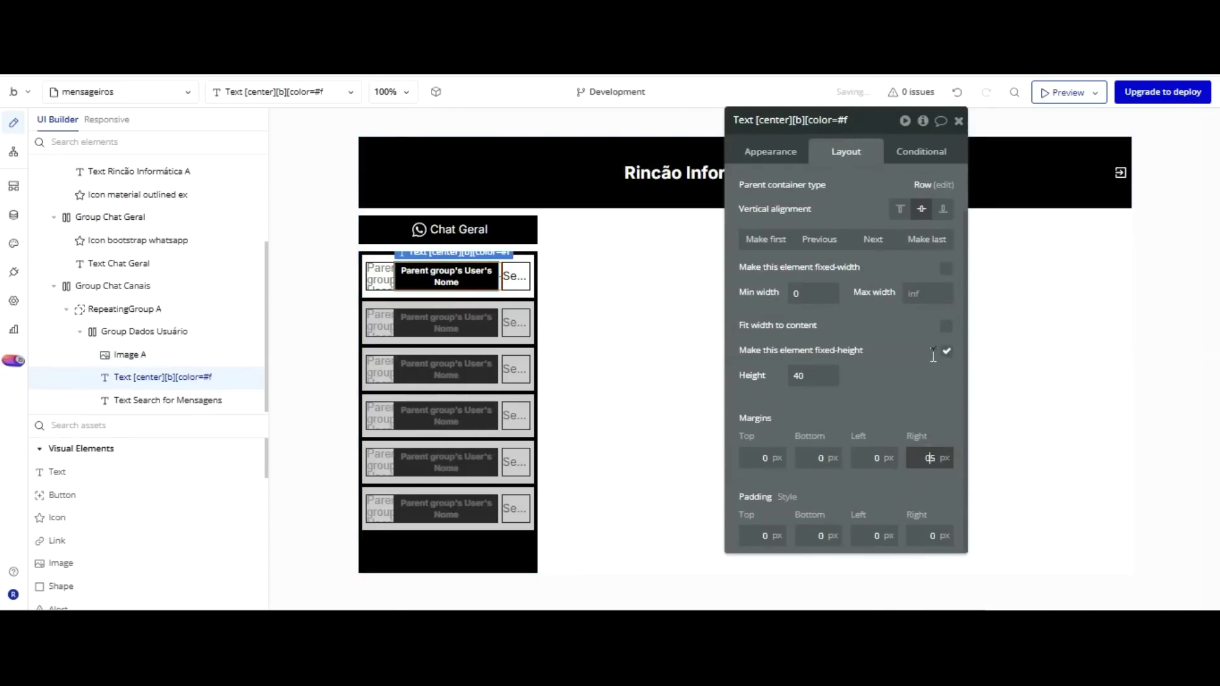
type("50")
key("BackSpace")
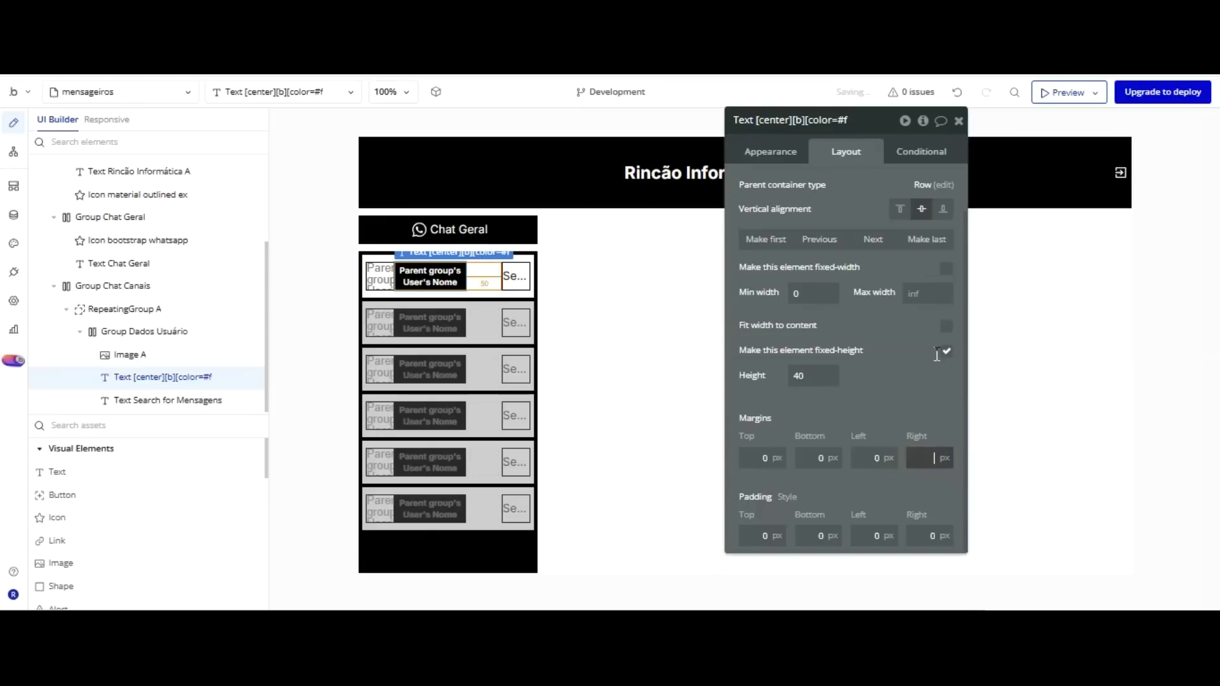
left_click(899, 410)
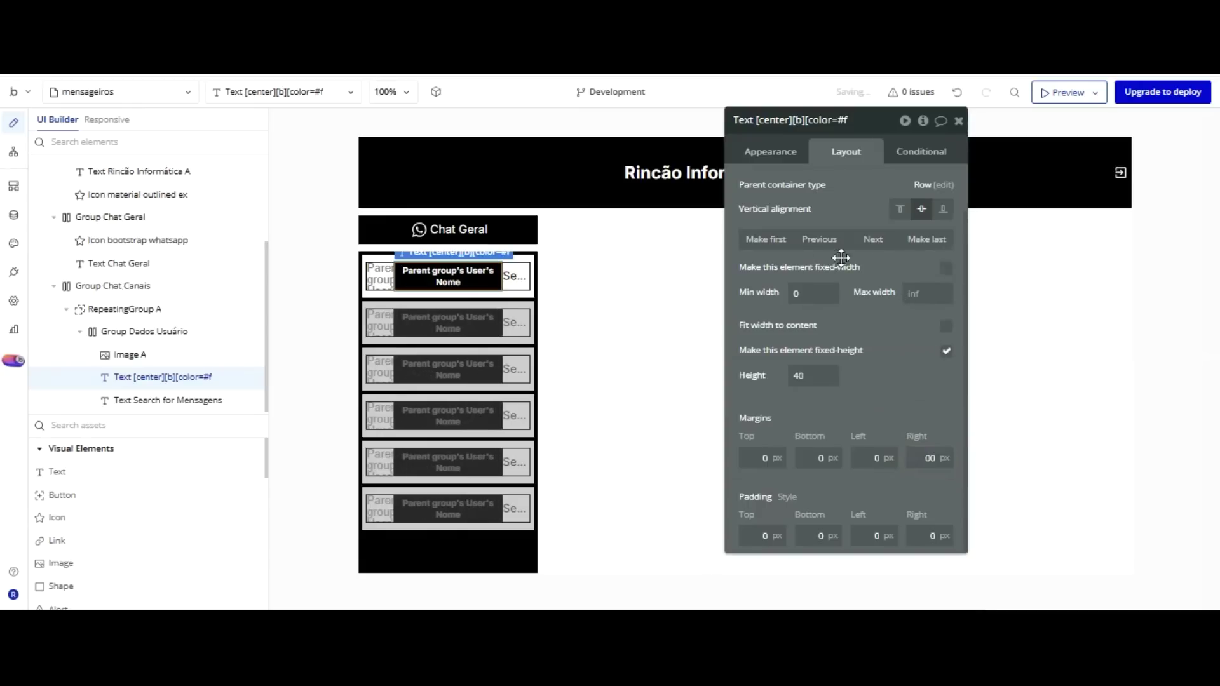
Reload the preview, then centre-align the Search for Mensagens count text in its Appearance settings.
key("ctrl+Tab")
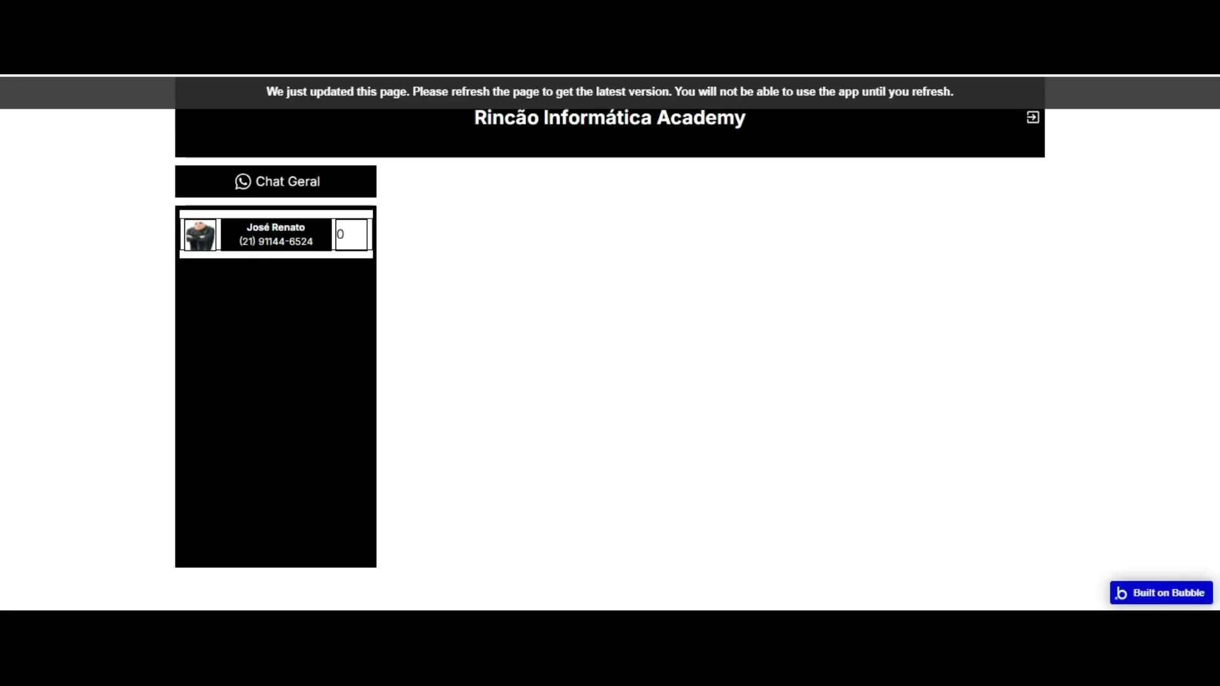
key("F5")
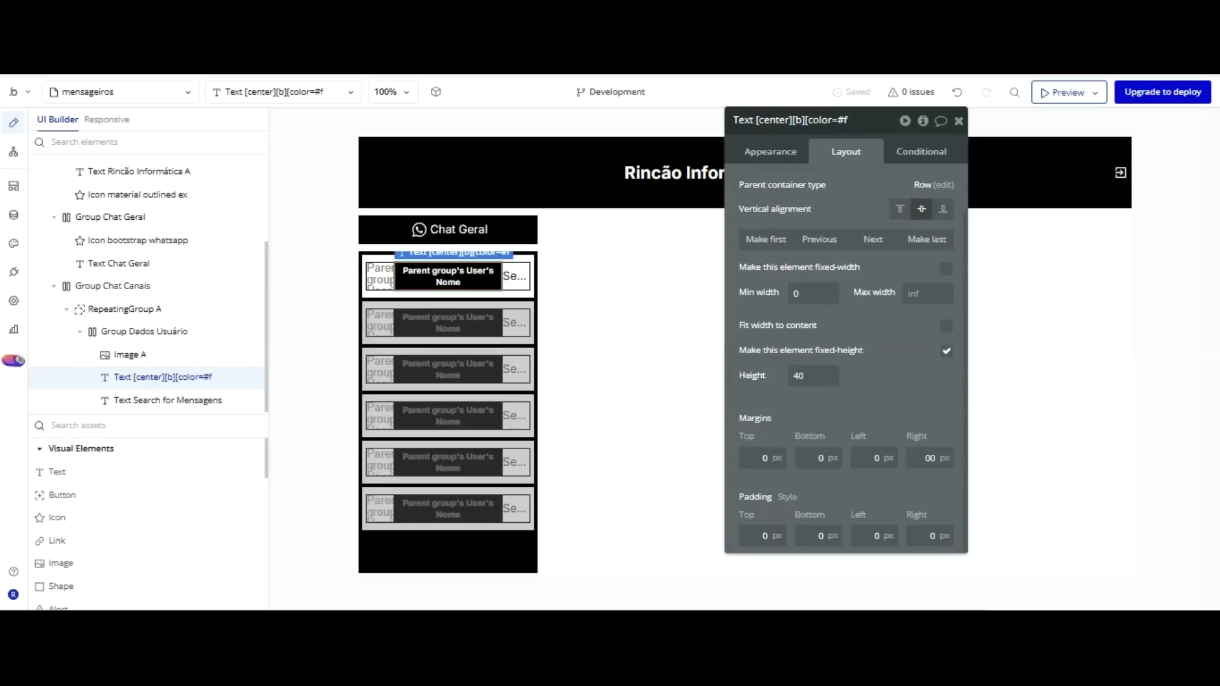
left_click(516, 276)
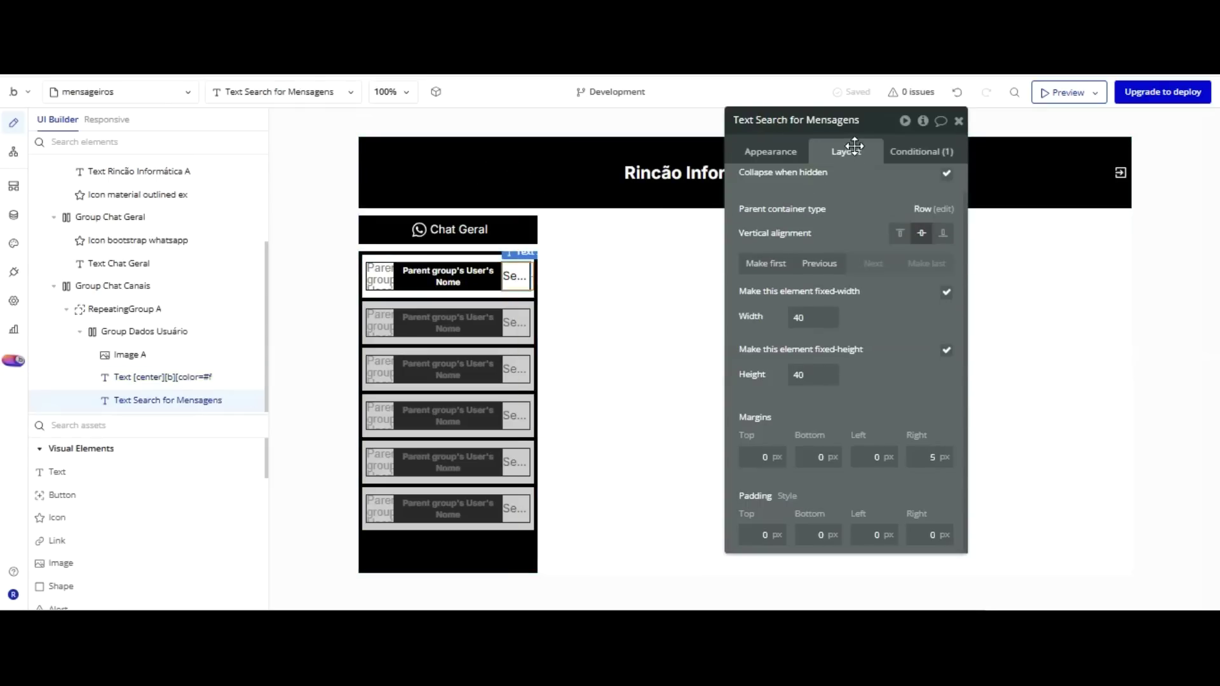
left_click(770, 151)
scroll(842, 267, "down", 5)
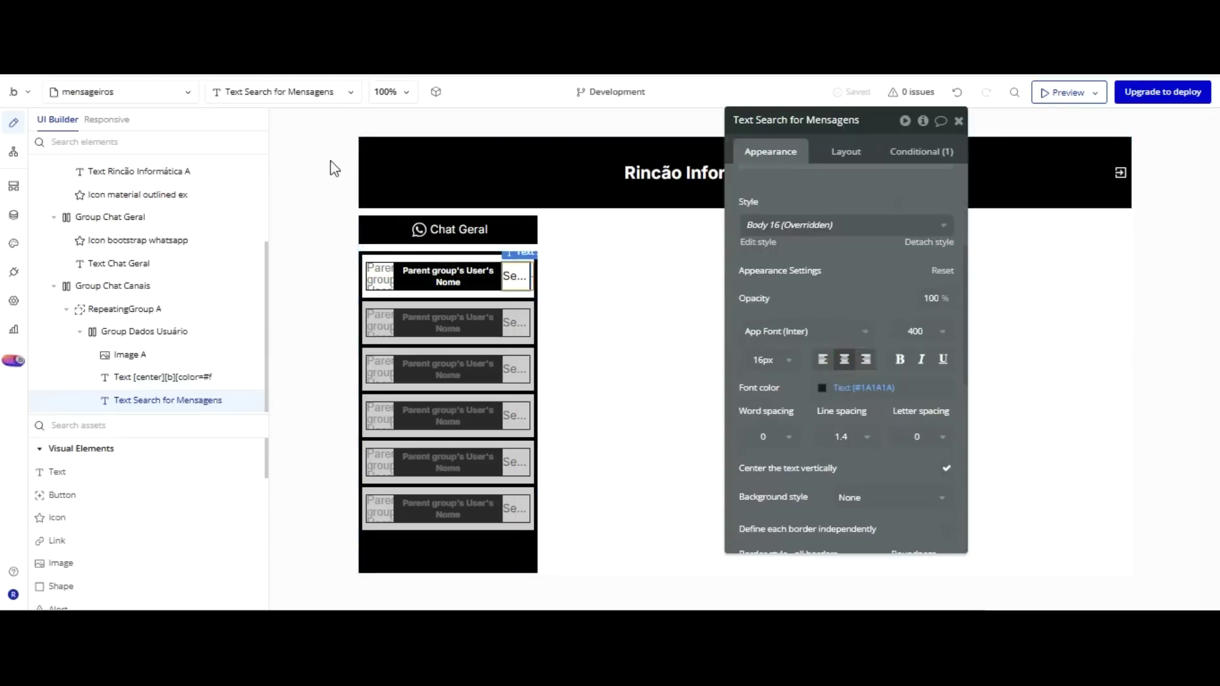
Reload the running app to check the centred 0 counter, then return to the editor.
left_click(321, 66)
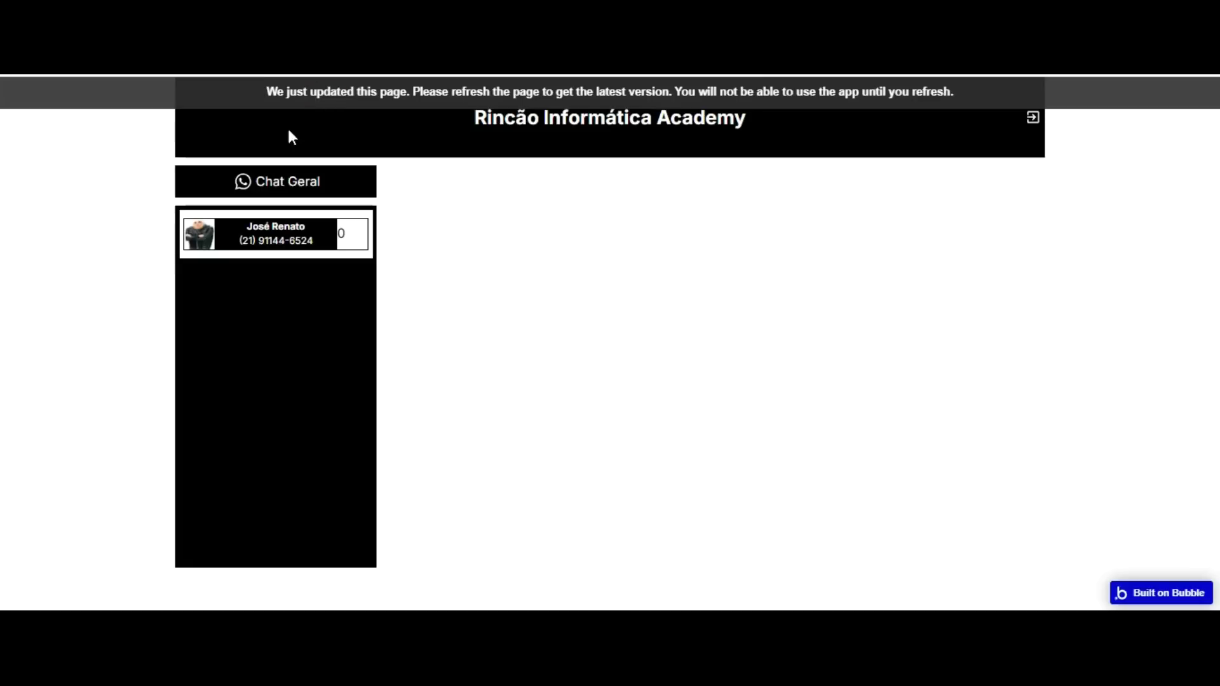
left_click(280, 232)
key("F5")
left_click(89, 66)
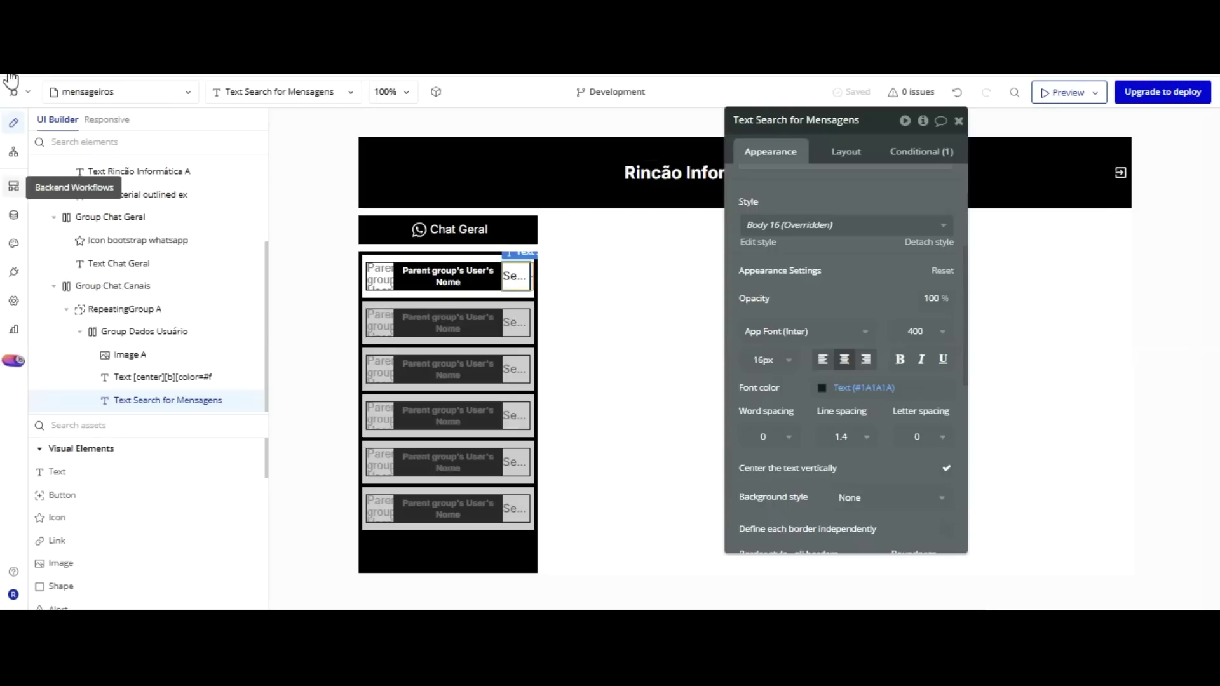
Delete the User type's 'User's own data' privacy rule and check the running app.
left_click(14, 215)
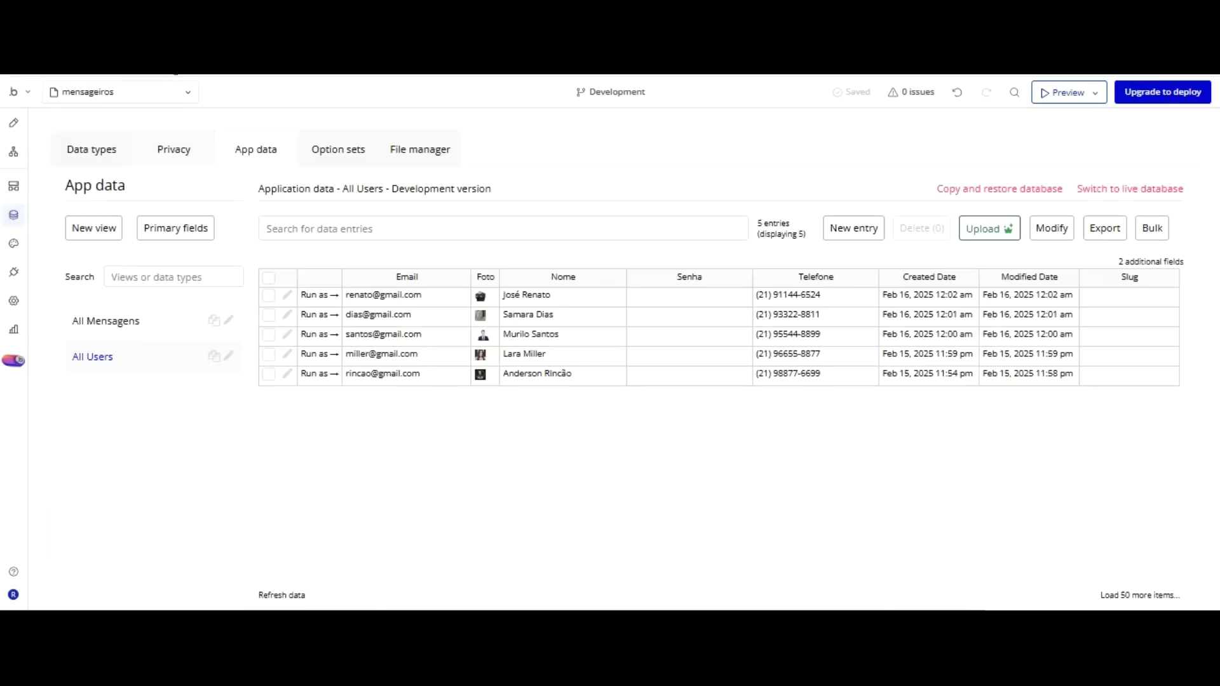
left_click(172, 149)
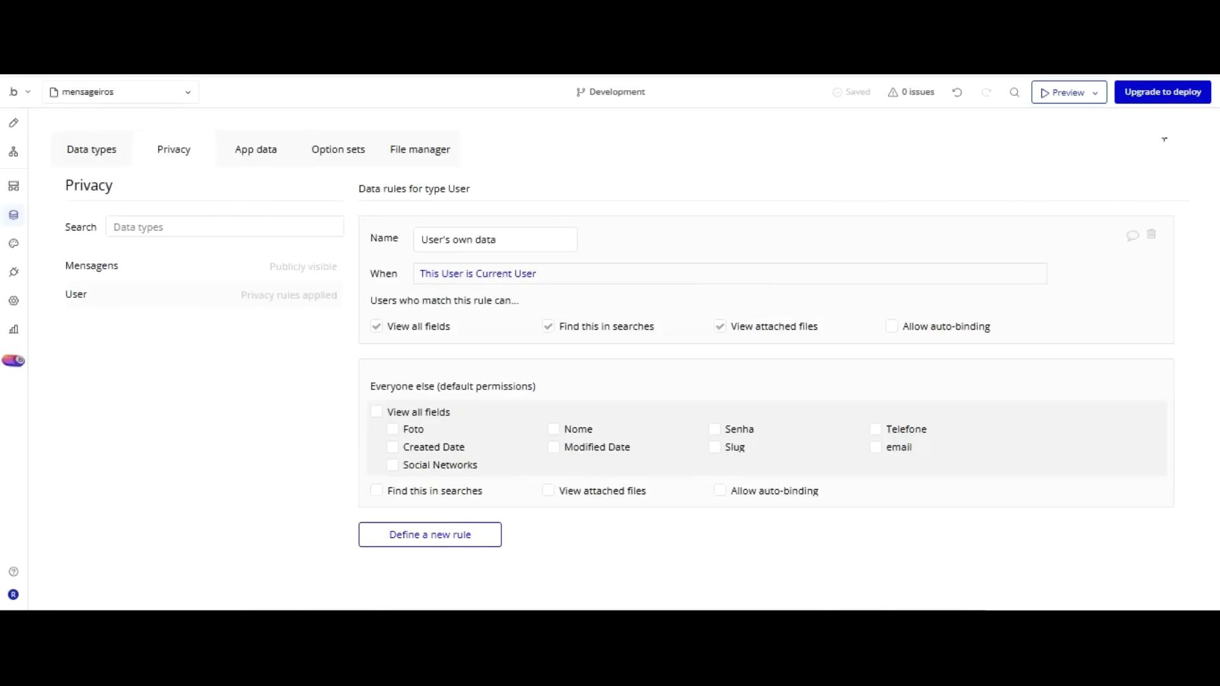
left_click(1151, 235)
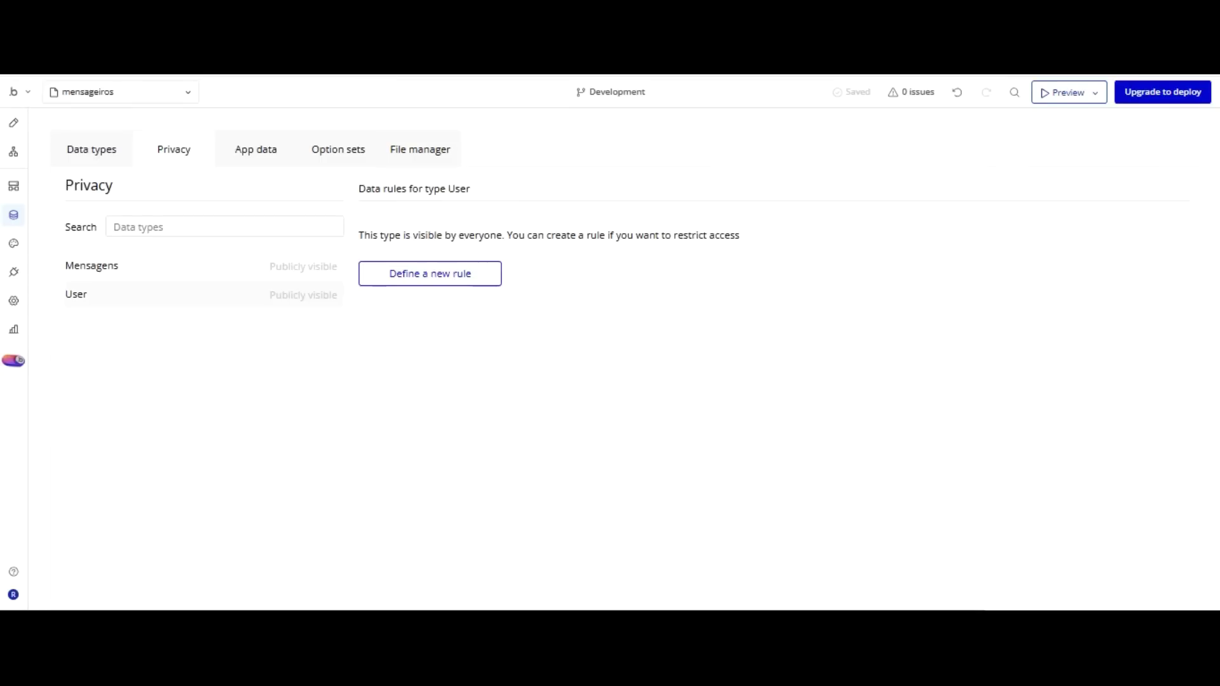
left_click(299, 63)
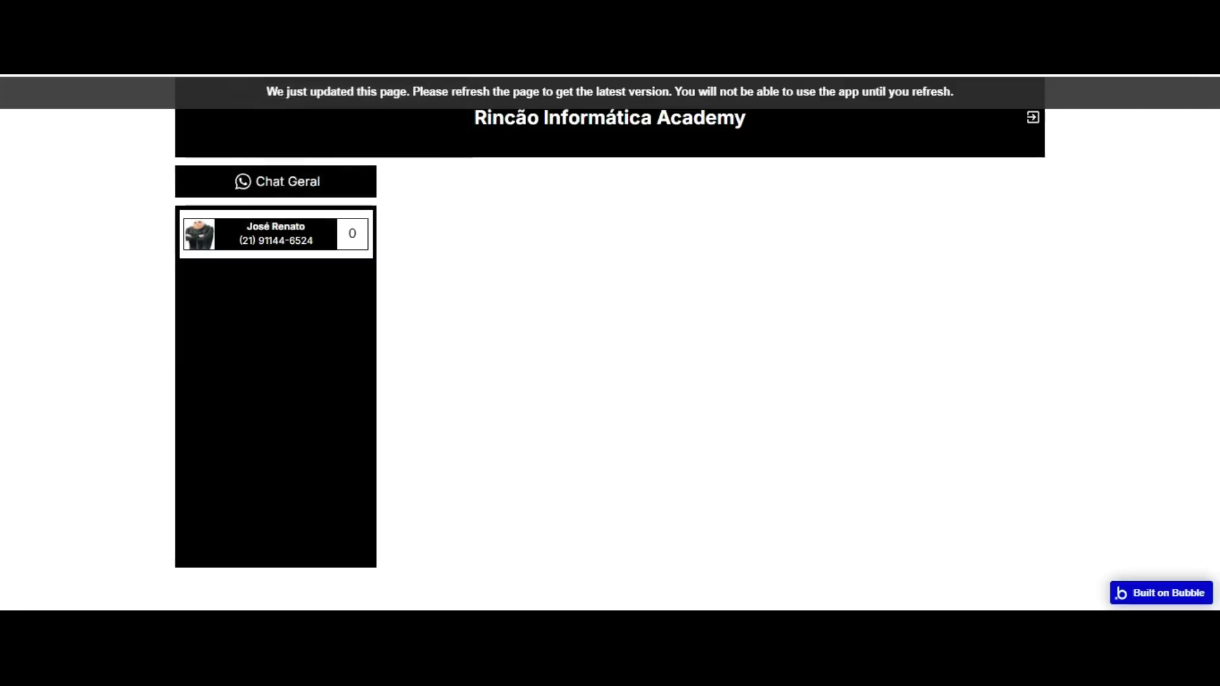
left_click(358, 89)
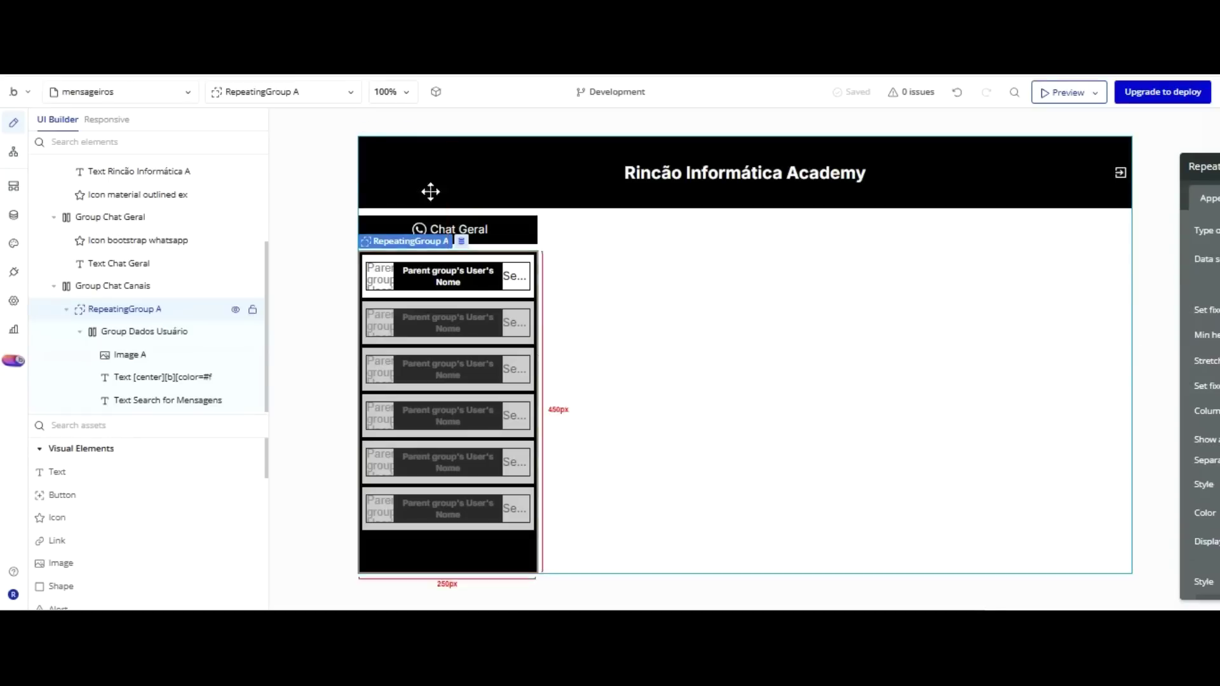
Wrap Group Chat Canais in a new column container group.
left_click(147, 217)
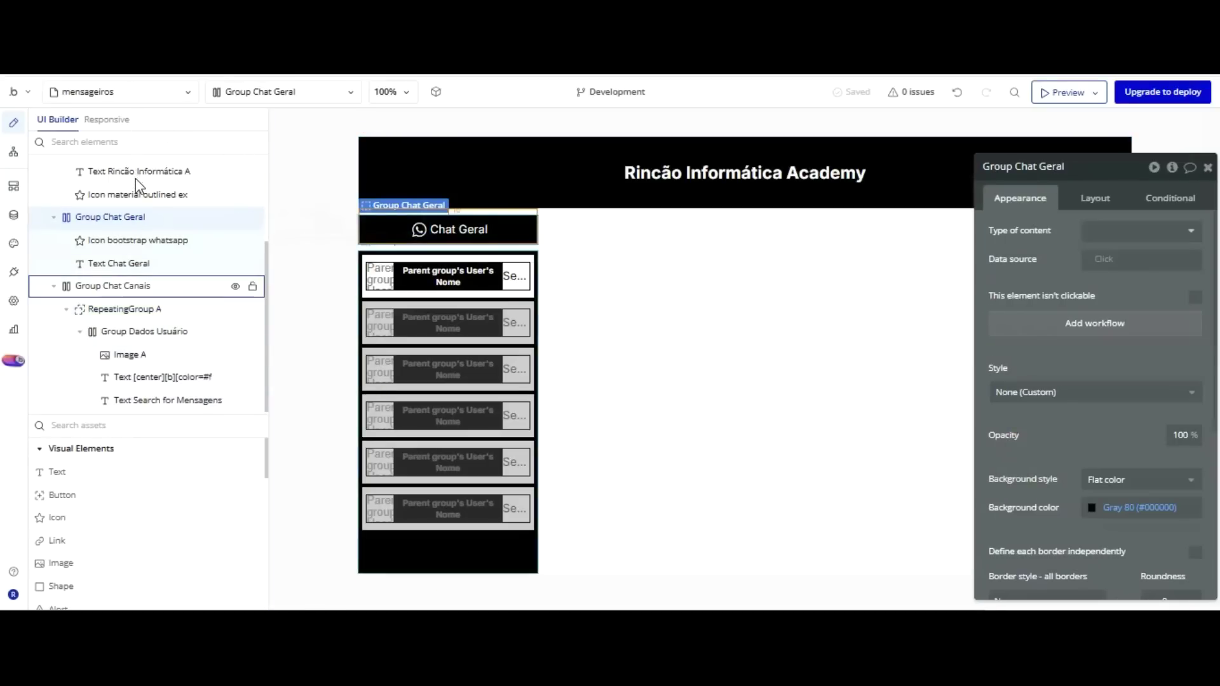
left_click(136, 286)
right_click(136, 286)
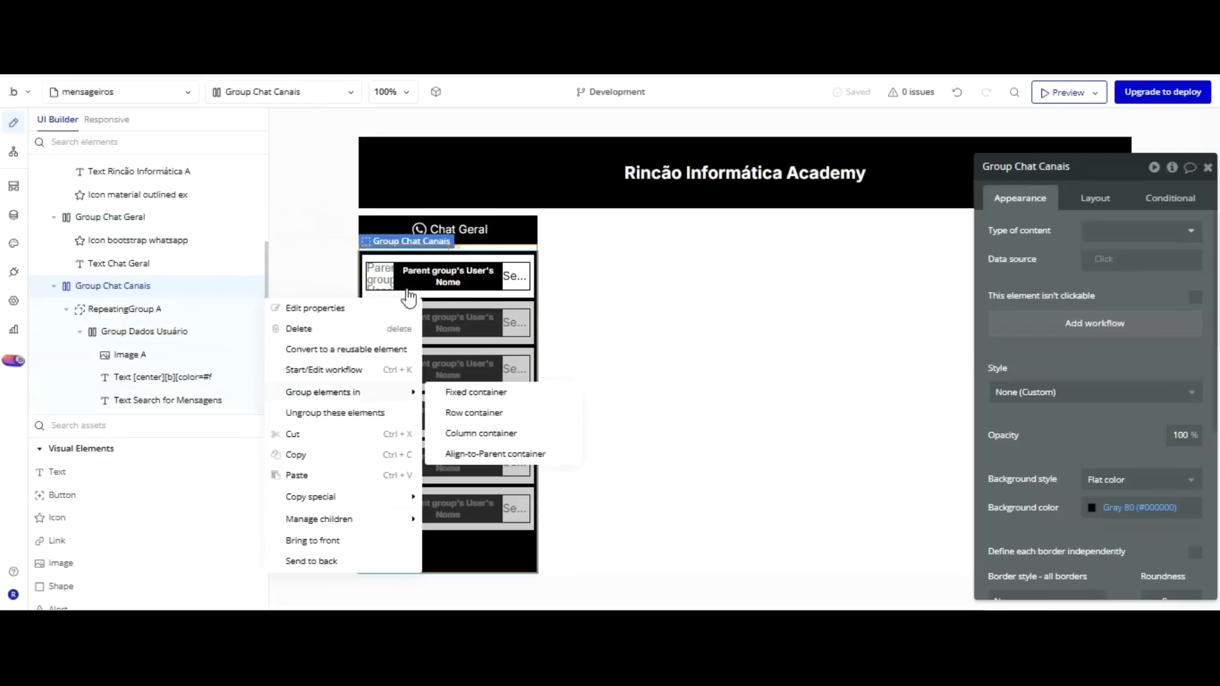
left_click(488, 433)
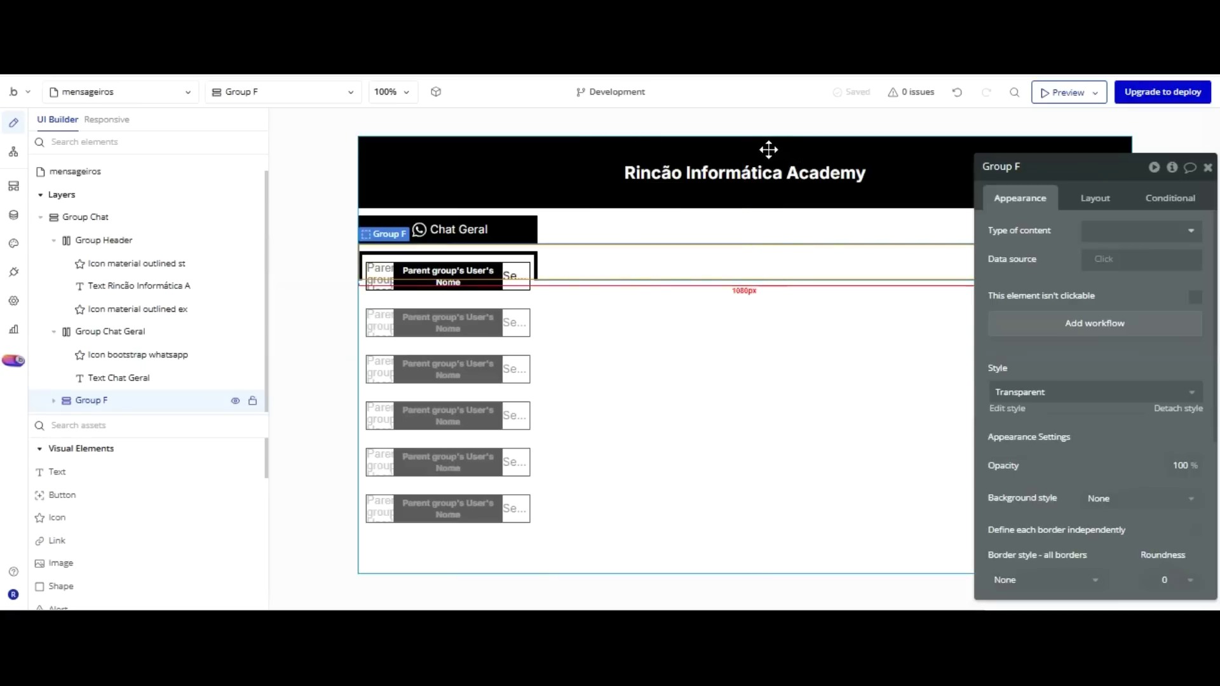
Untick Fit height on the new group and give it a fixed 250 px width.
left_click(1093, 198)
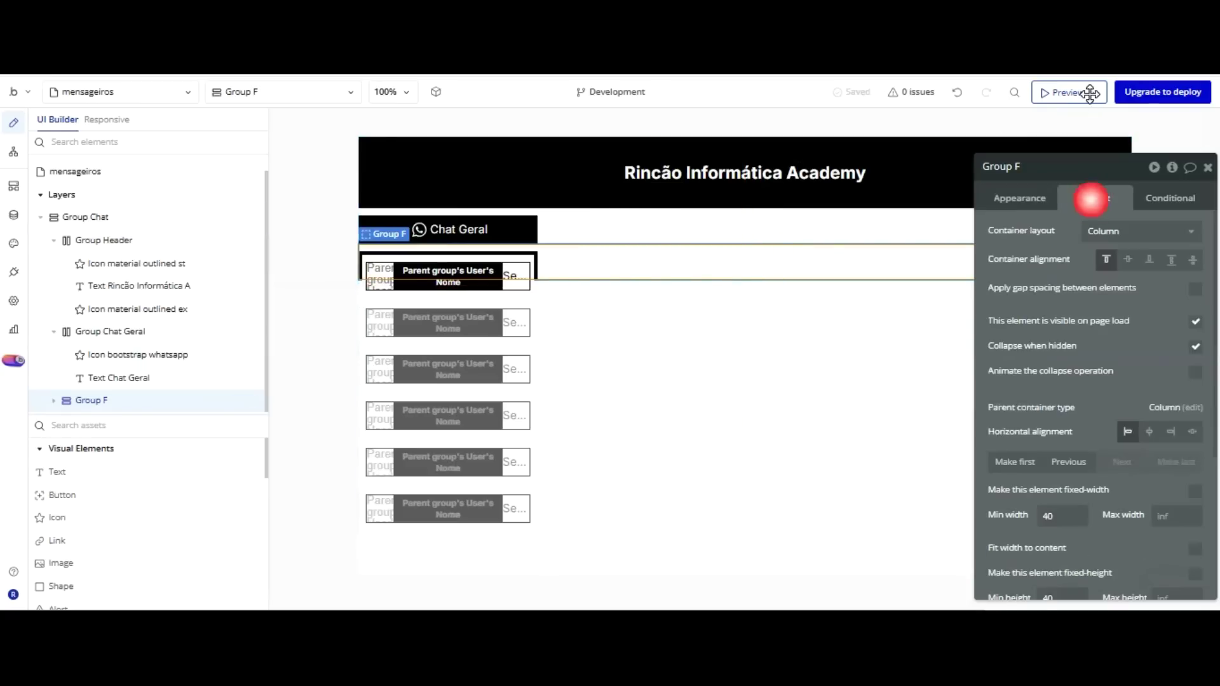
scroll(1131, 279, "down", 3)
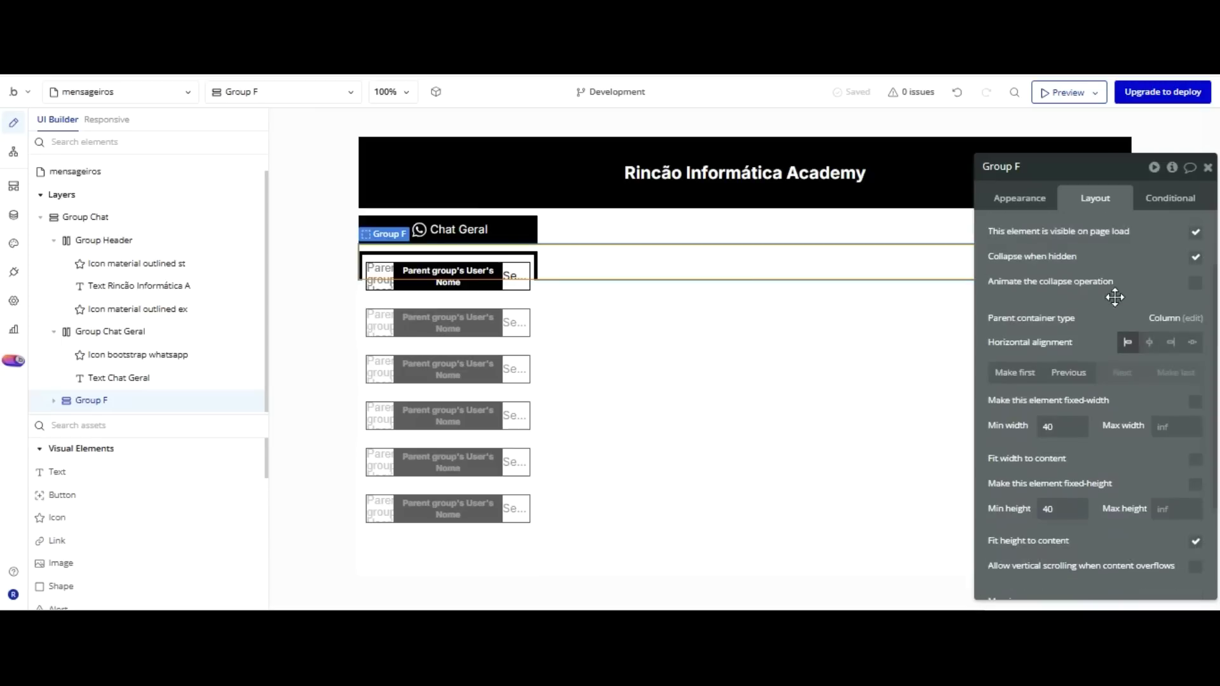
left_click(1196, 541)
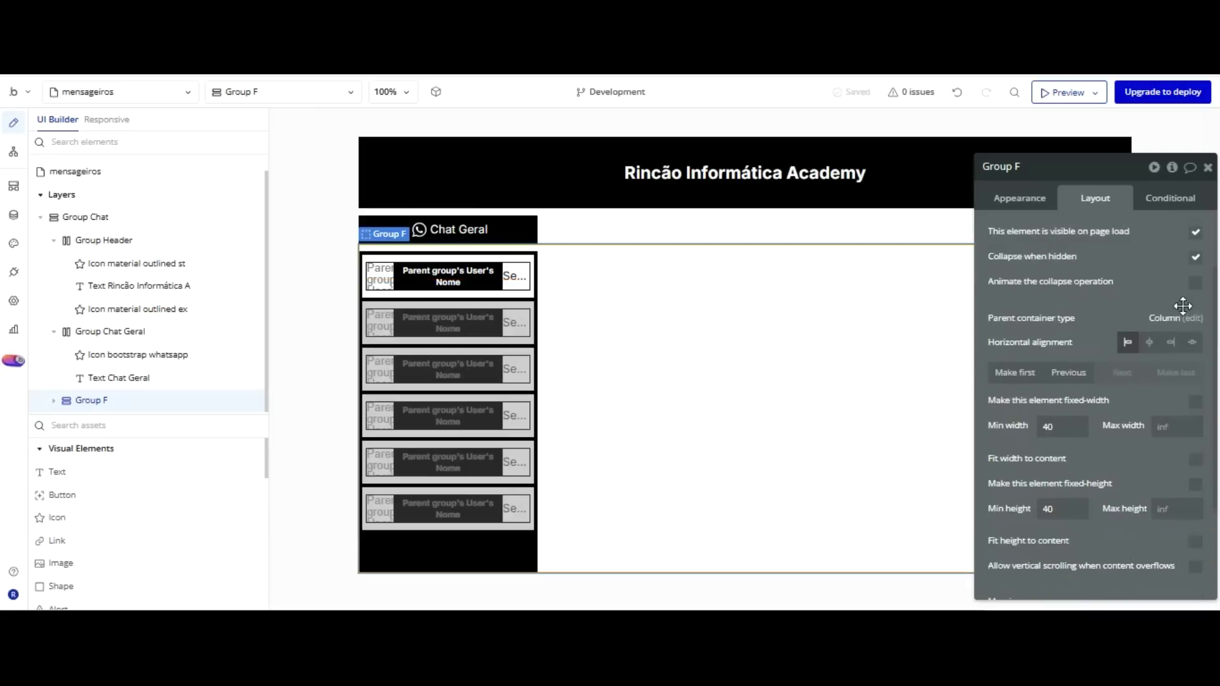
left_click(1193, 402)
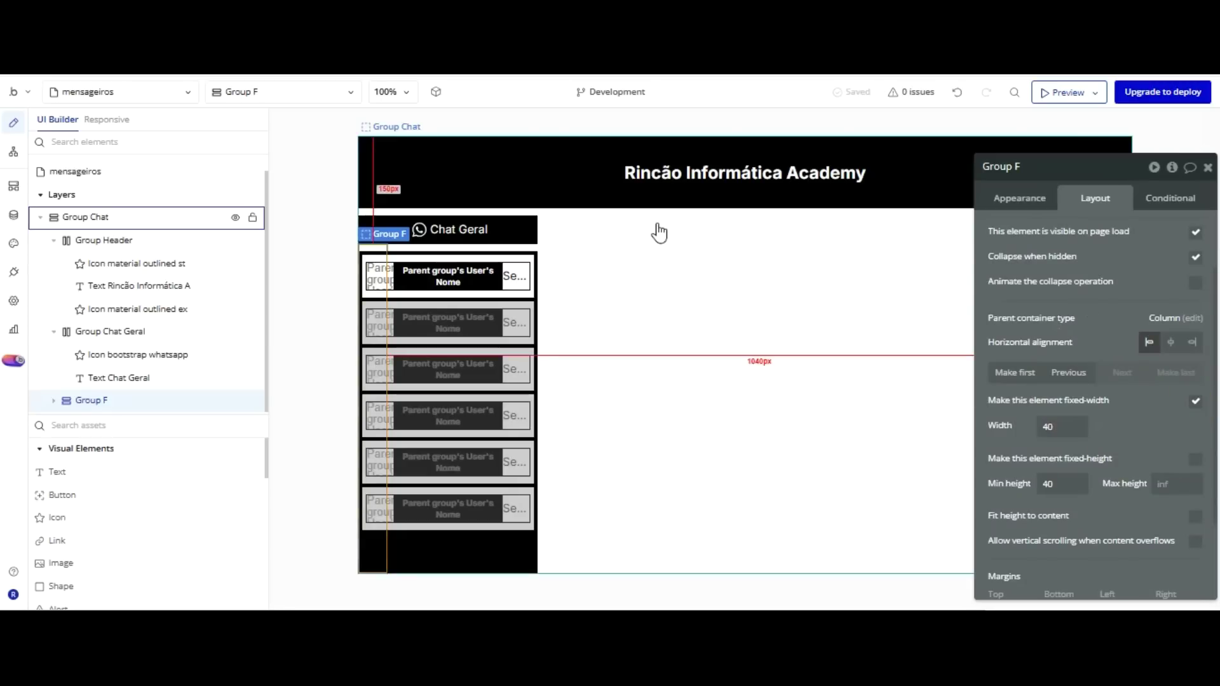
left_click(495, 440)
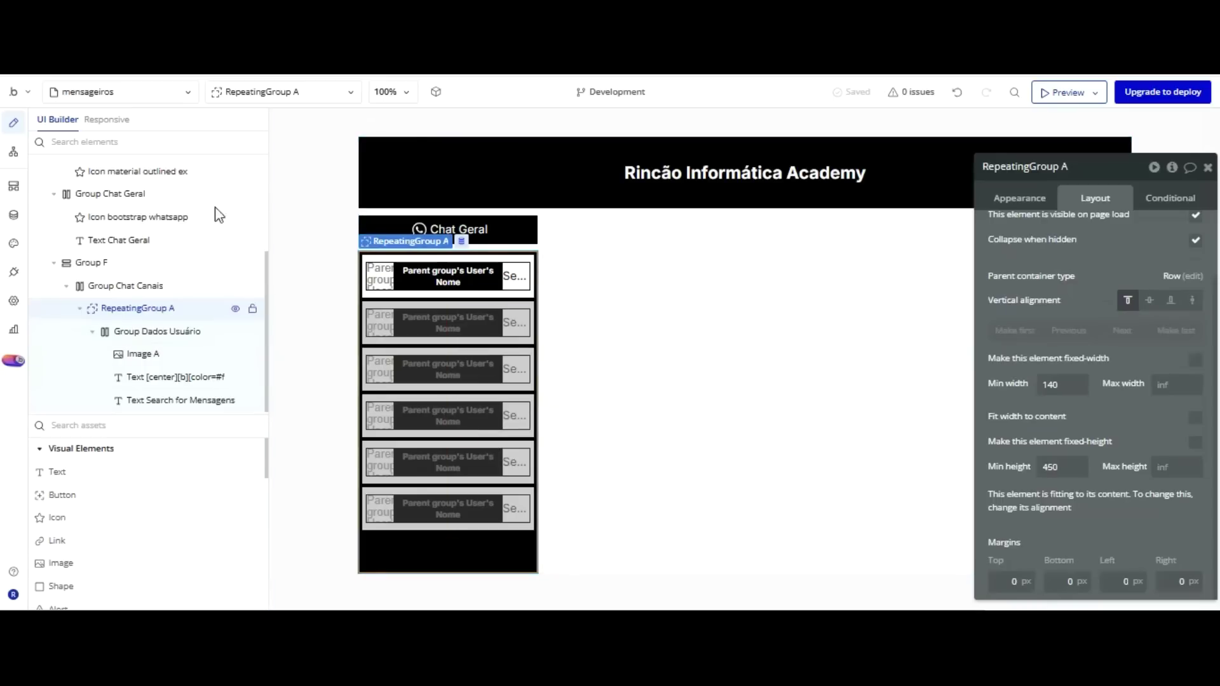
left_click(108, 264)
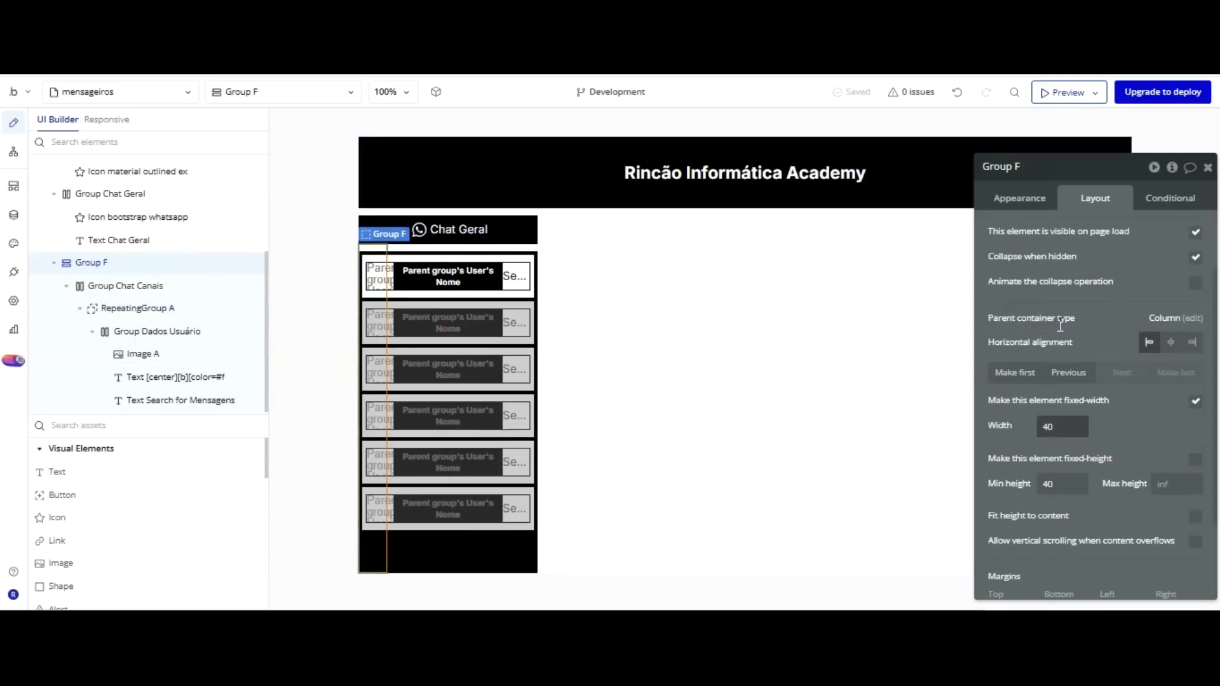
left_click(999, 425)
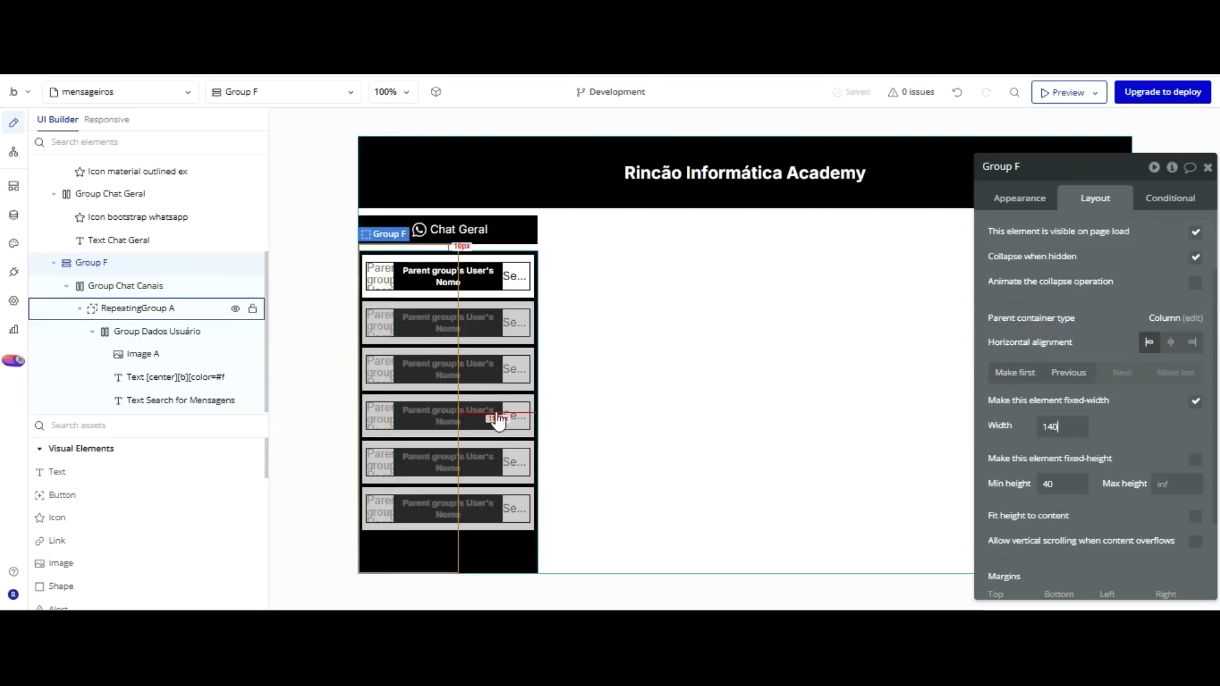
left_click(498, 450)
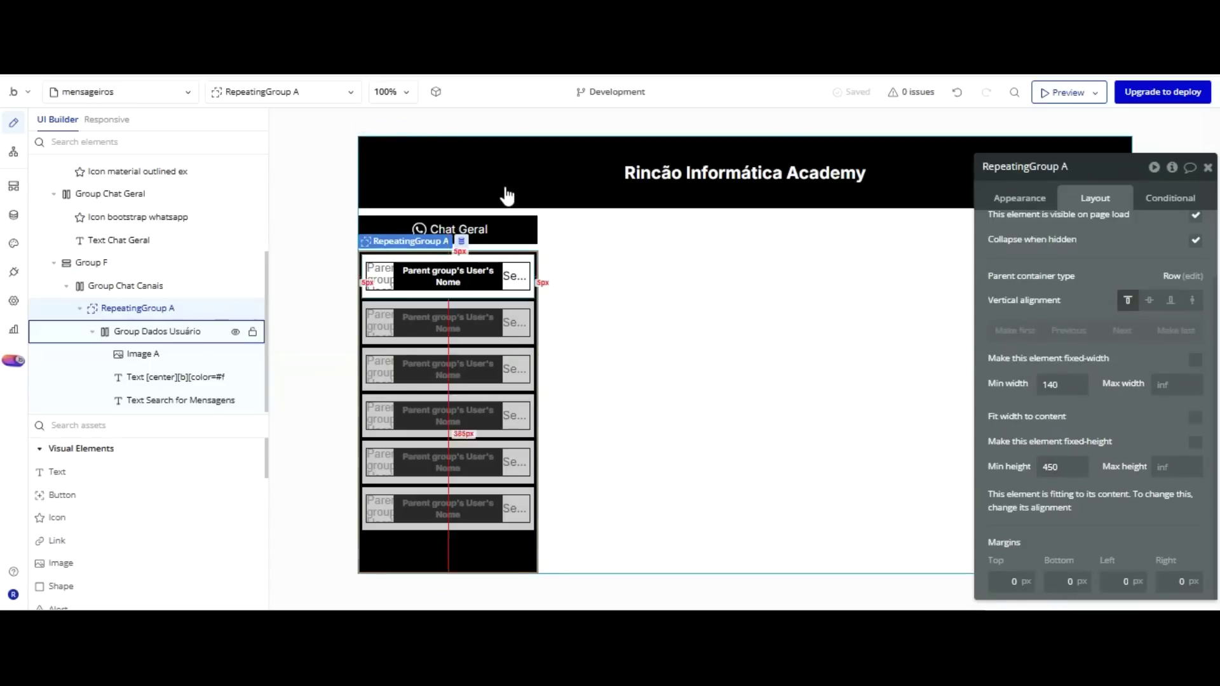
left_click(501, 293)
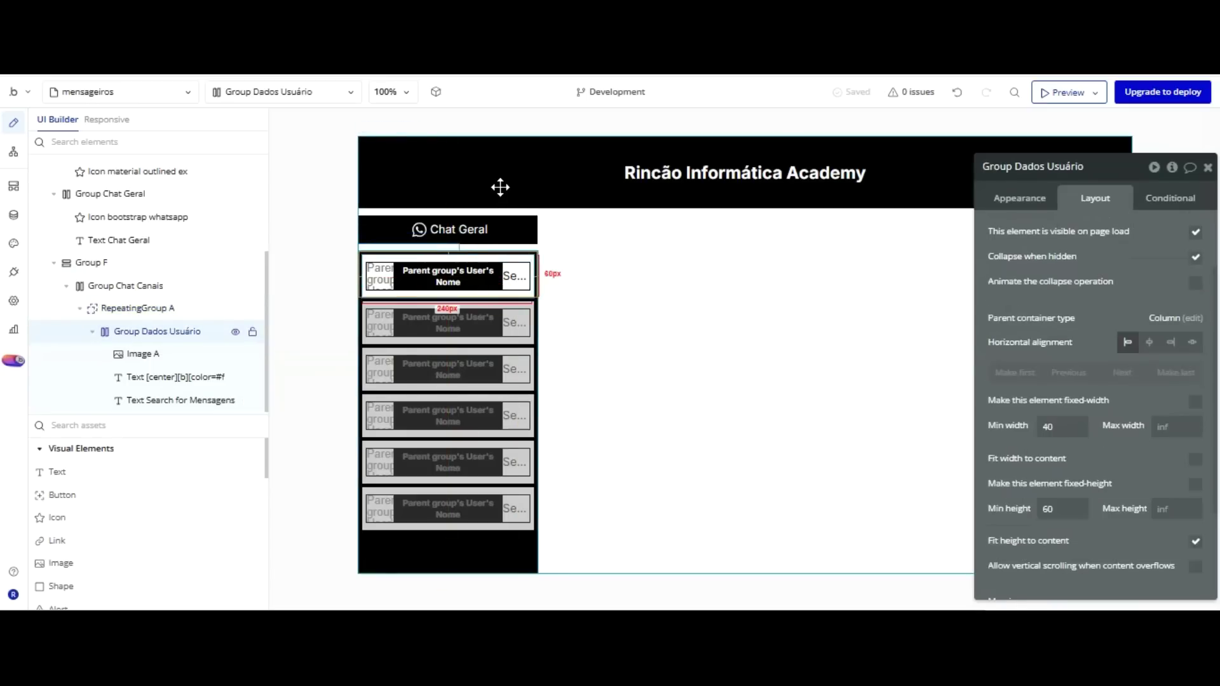
left_click(511, 443)
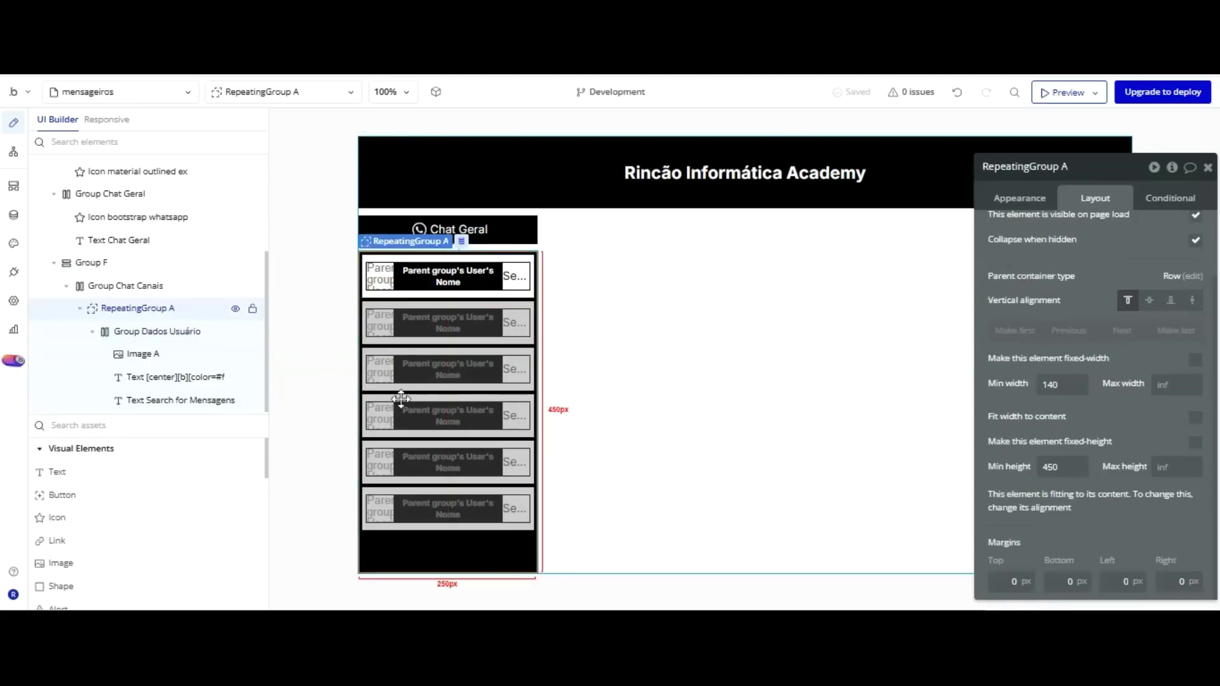
left_click(99, 261)
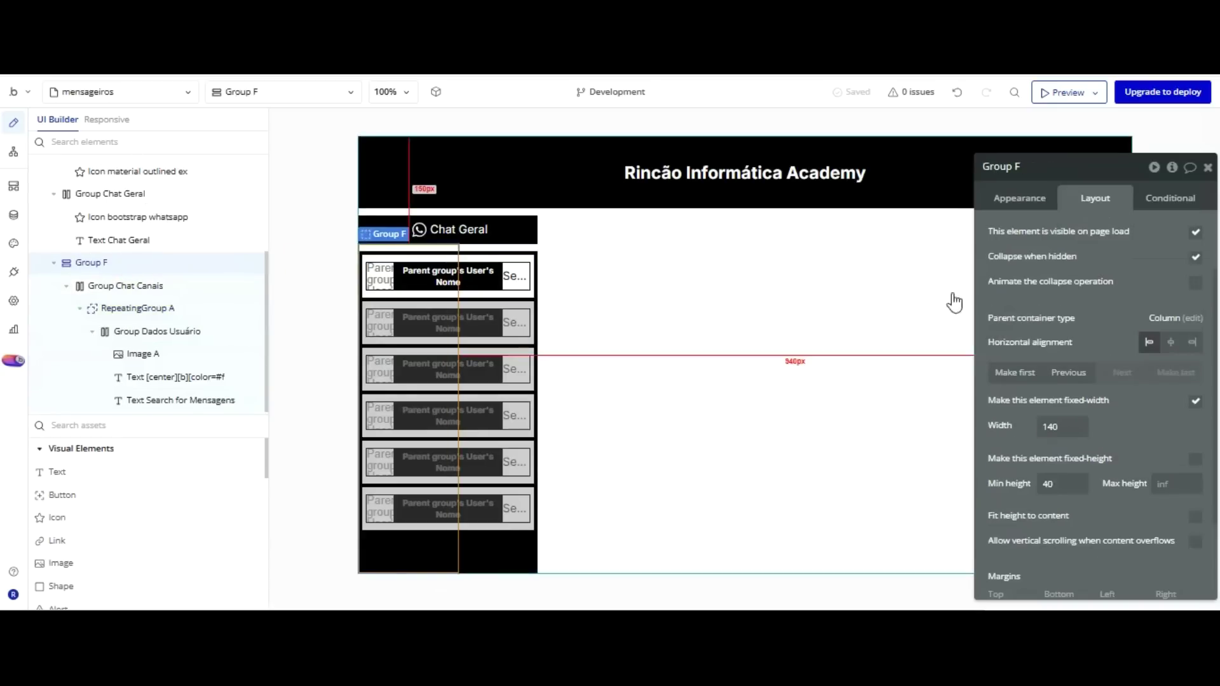
left_click(995, 434)
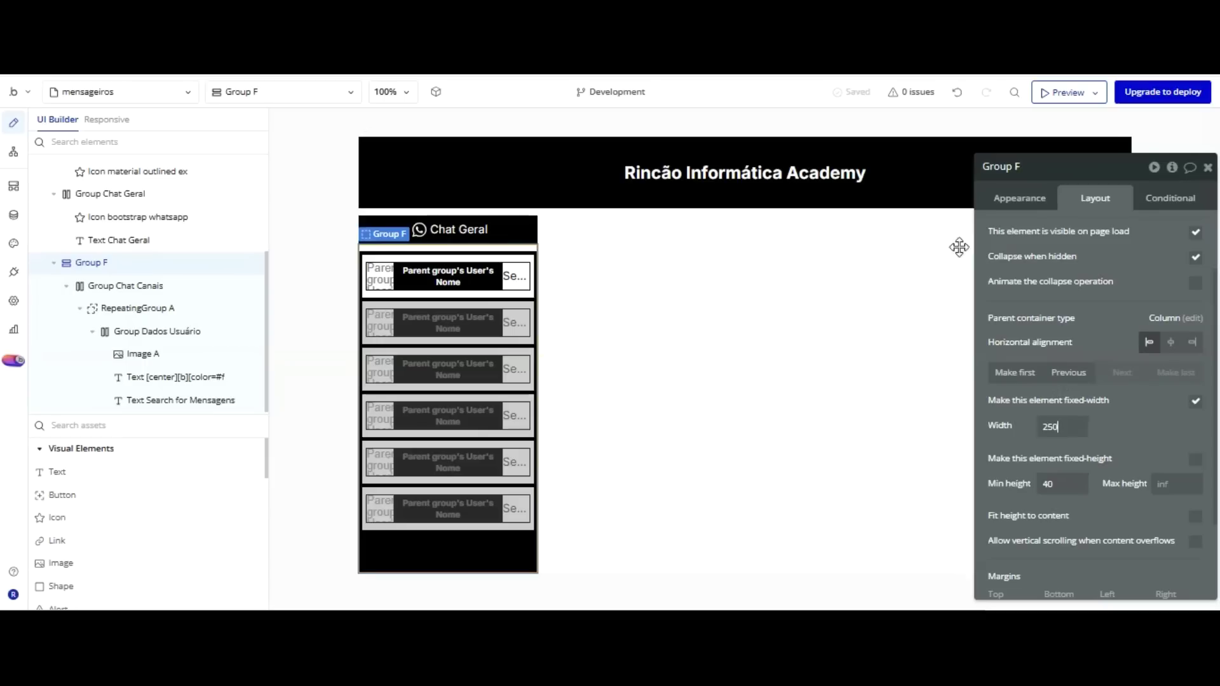
Rename the new group to Group Canais.
left_click(1020, 167)
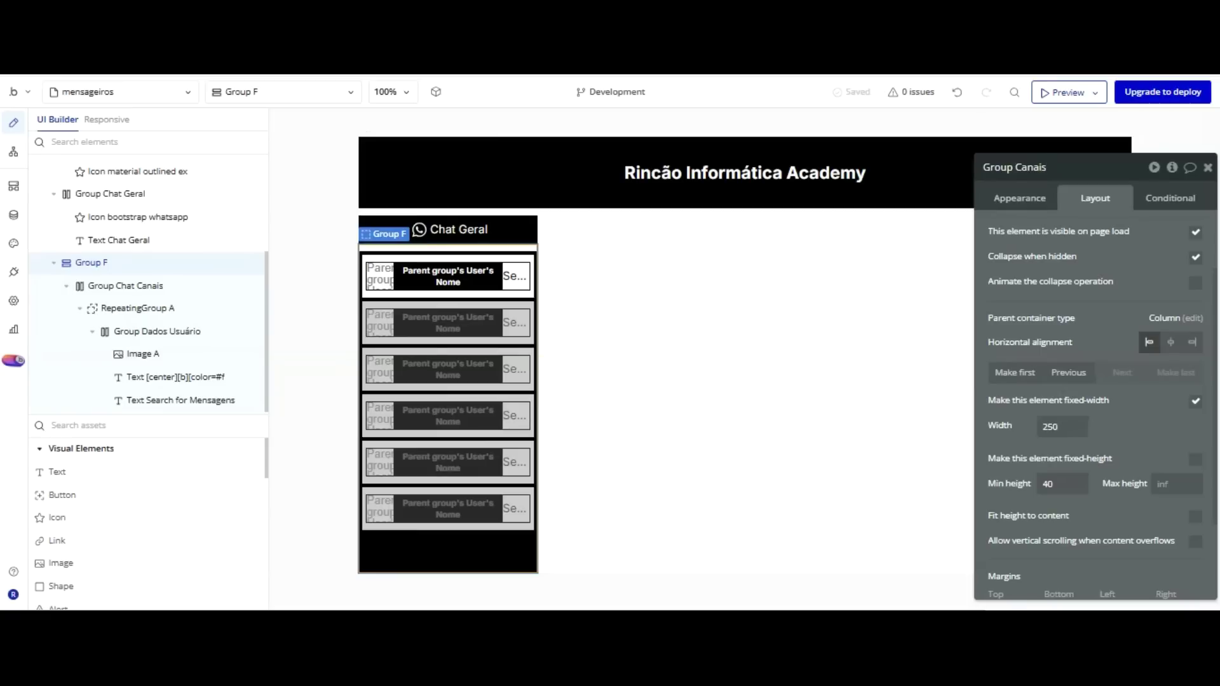
left_click(1113, 154)
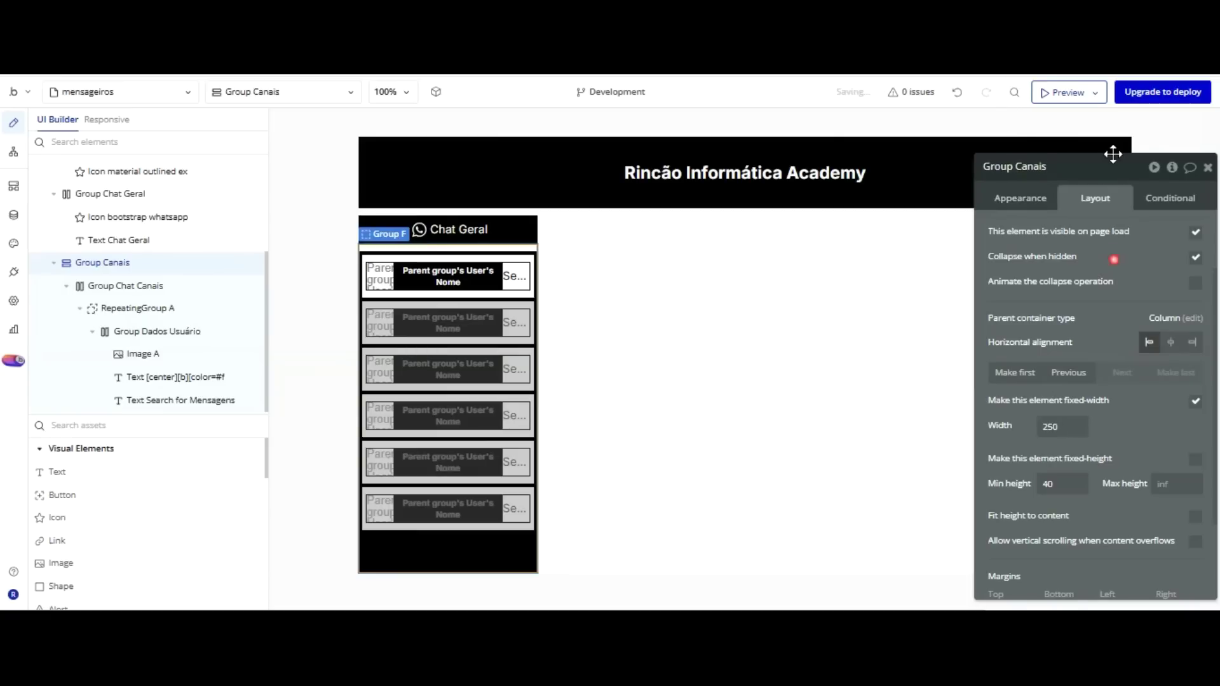
left_click_drag(1020, 151, 984, 98)
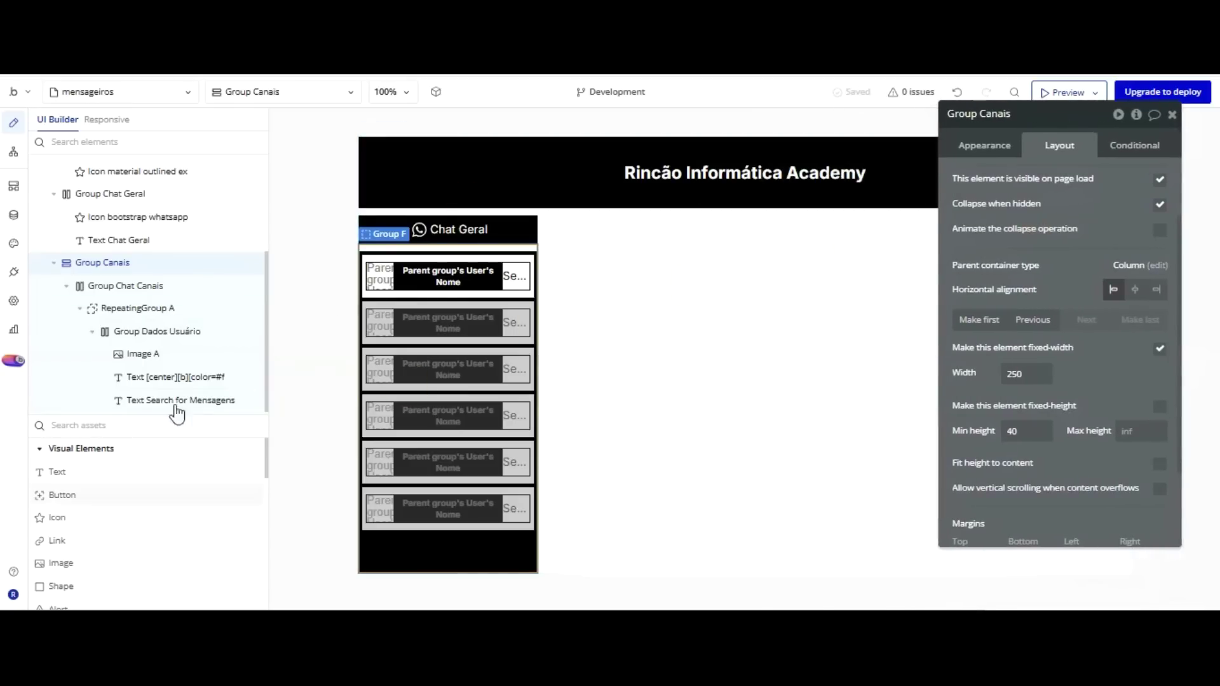
scroll(101, 438, "down", 3)
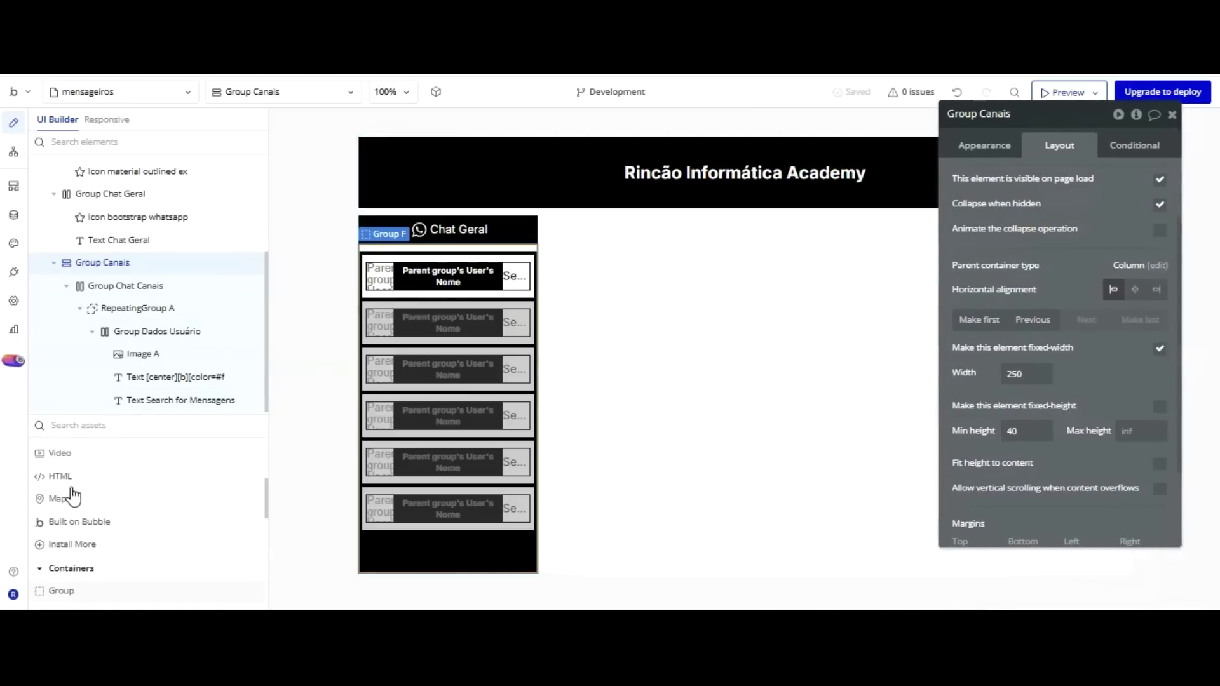
Draw a new group, place it after Group Canais, and rename it Group Conversas.
left_click(61, 590)
left_click(601, 183)
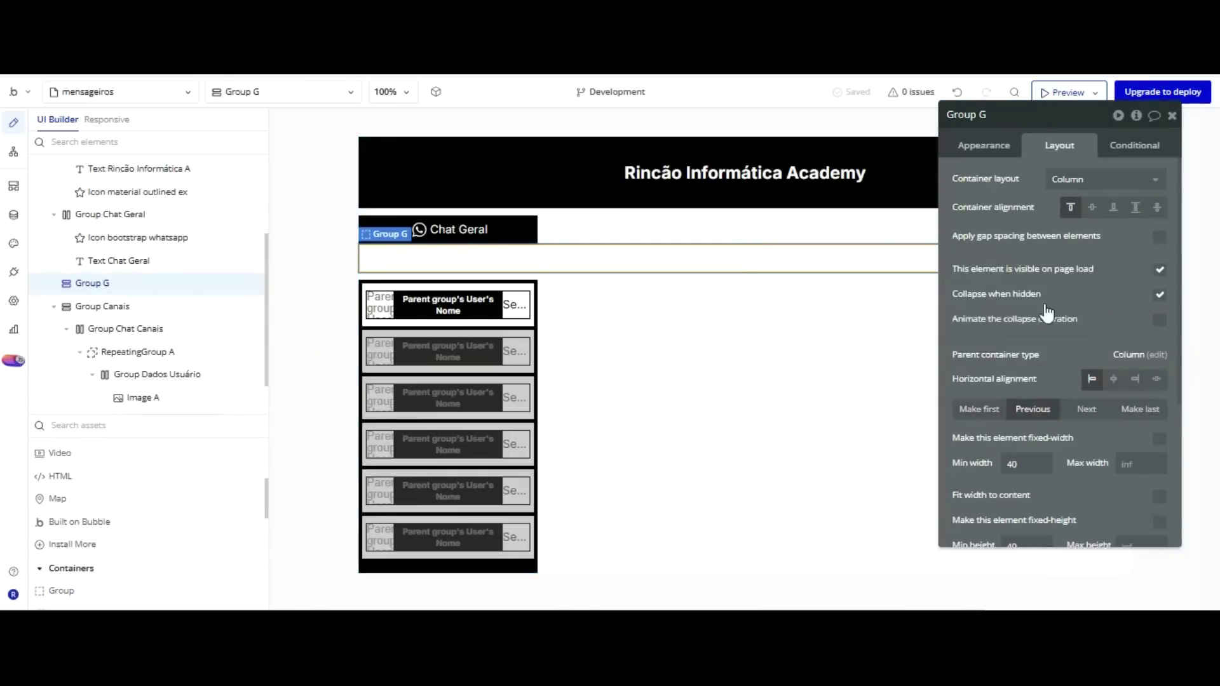
left_click(1140, 408)
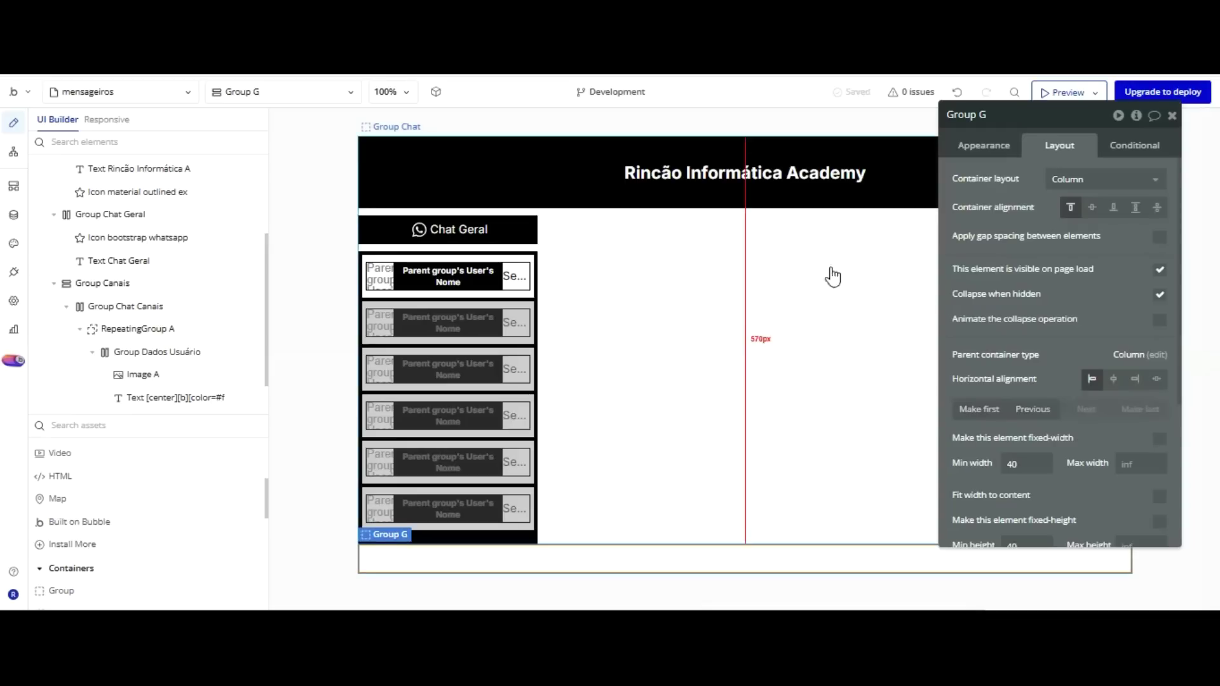
key("Delete")
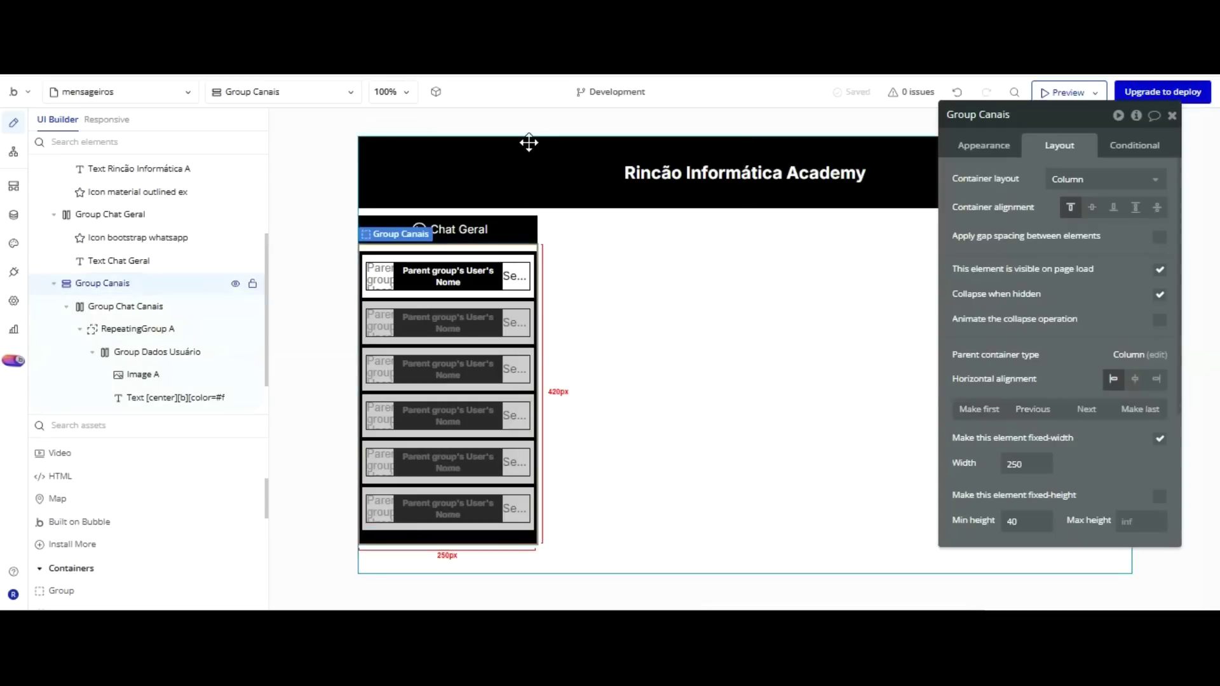
key("ctrl+z")
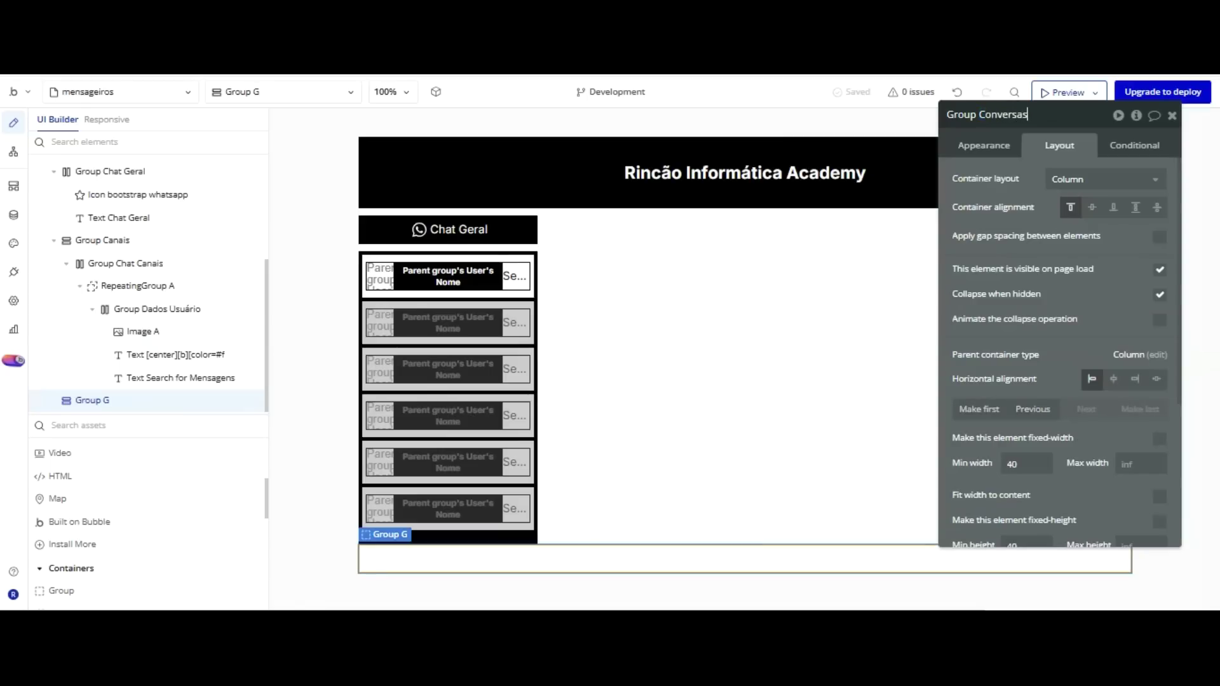
key("Return")
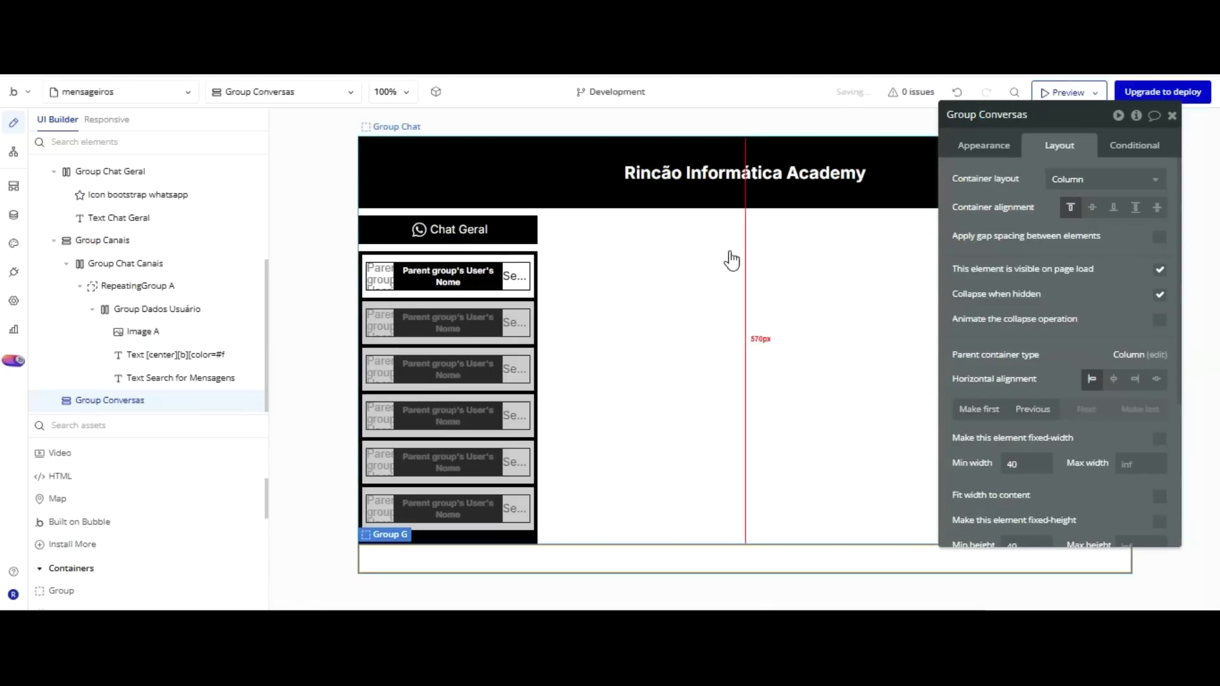
left_click(519, 247)
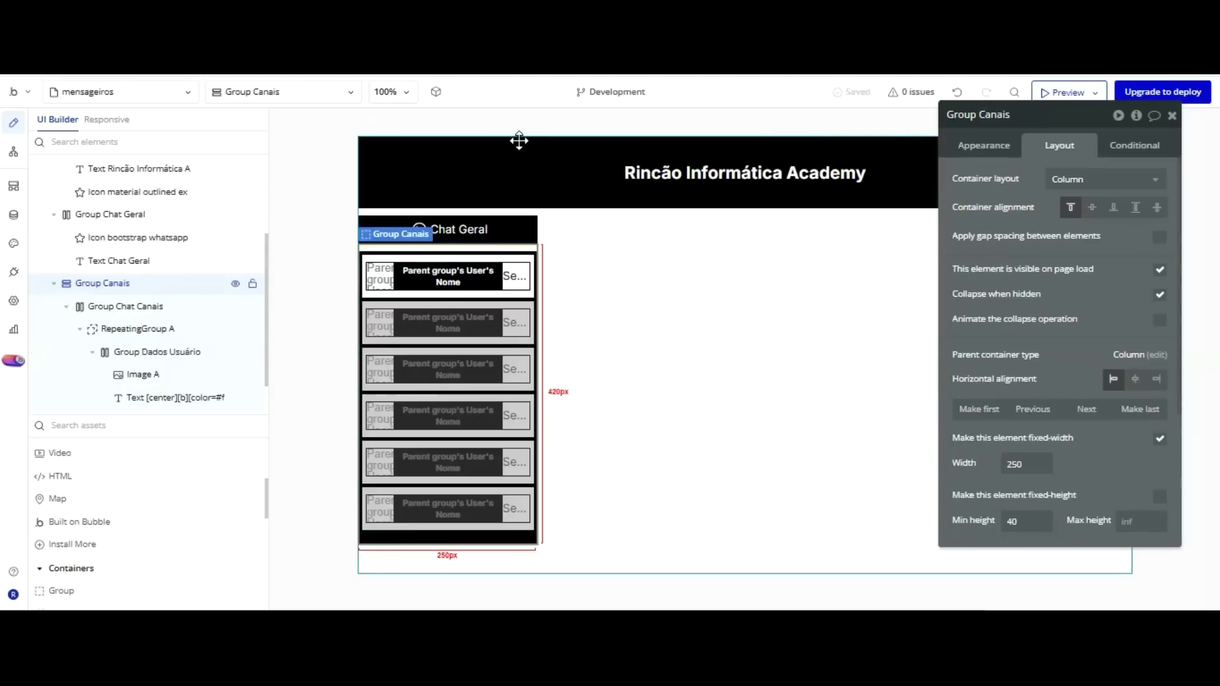
Select Group Canais and Group Conversas together and wrap them in a new row group, Group H.
left_click(565, 452, "shift")
right_click(565, 455)
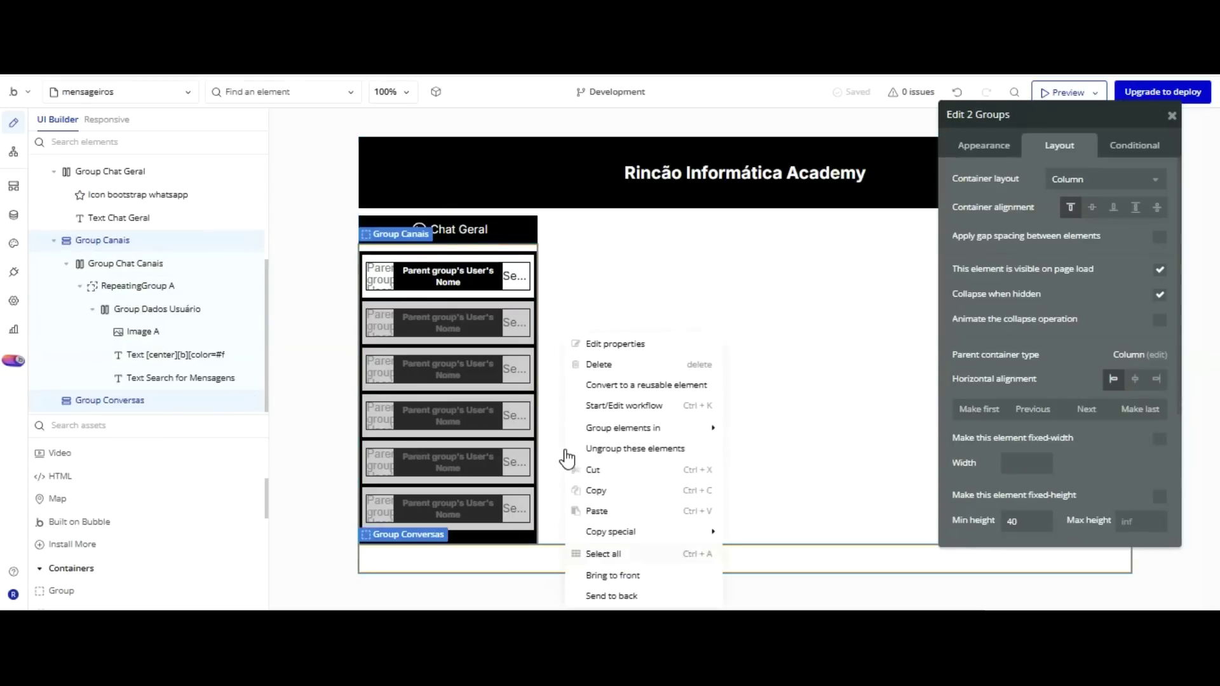
left_click(767, 445)
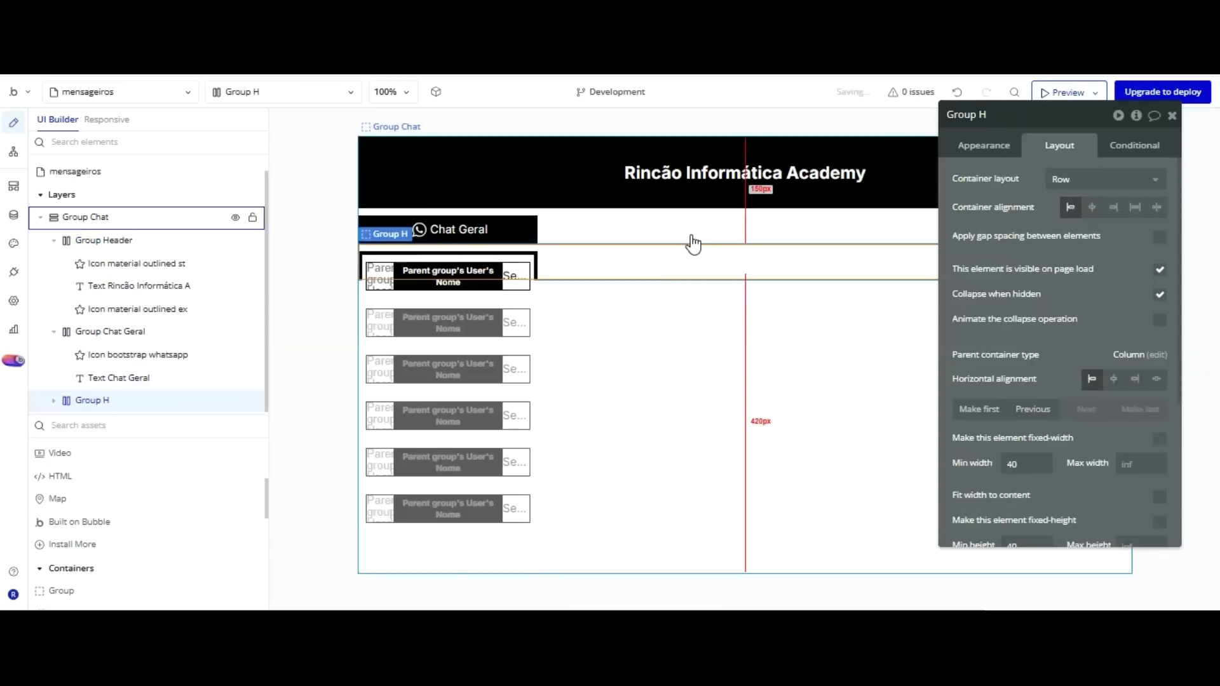
left_click_drag(1065, 163, 202, 123)
left_click(614, 165)
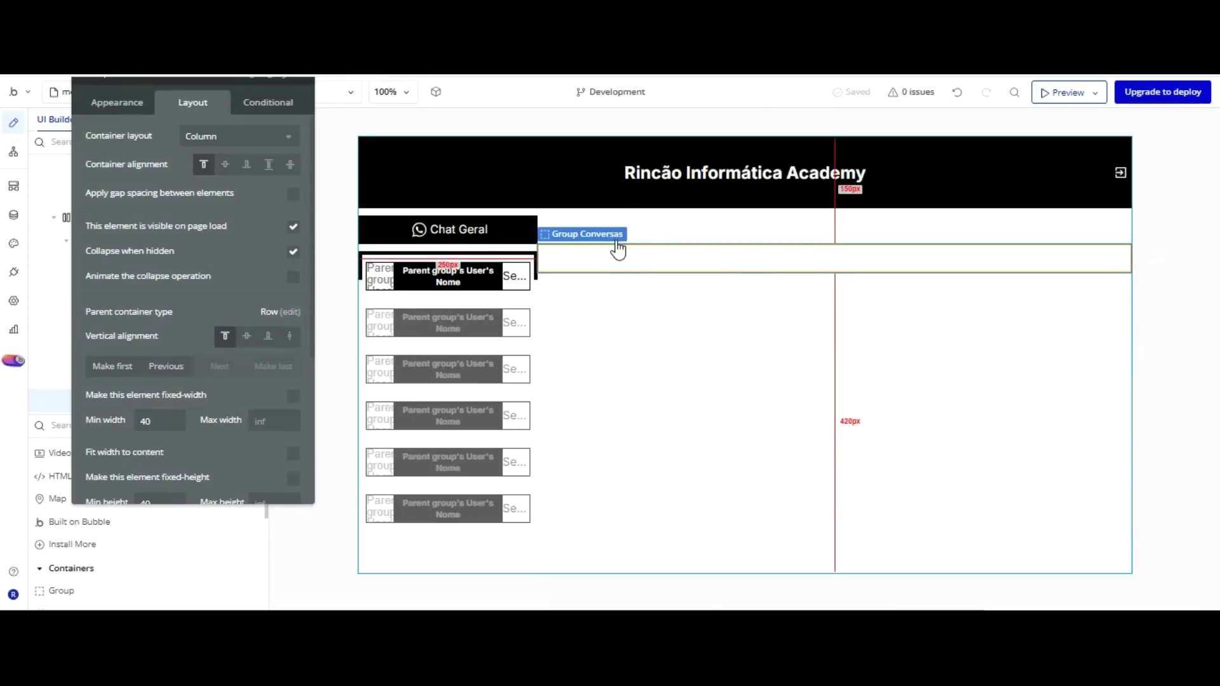
left_click(619, 308)
left_click(594, 262)
left_click_drag(178, 95, 183, 175)
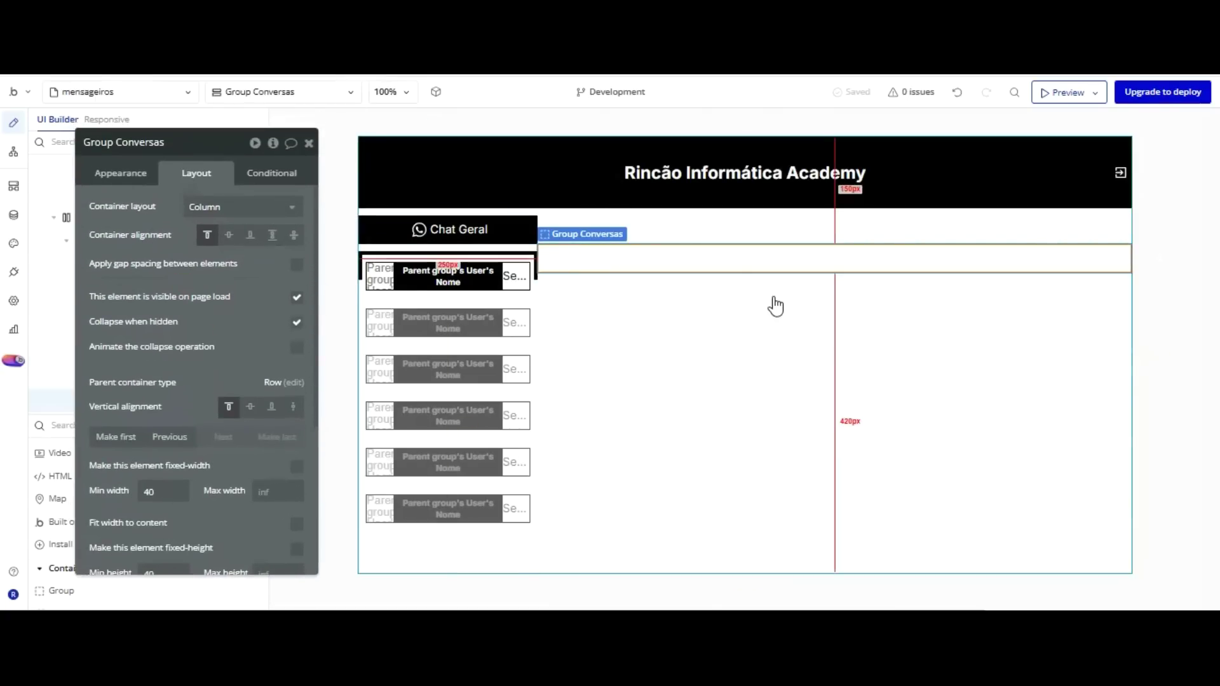
left_click(532, 197)
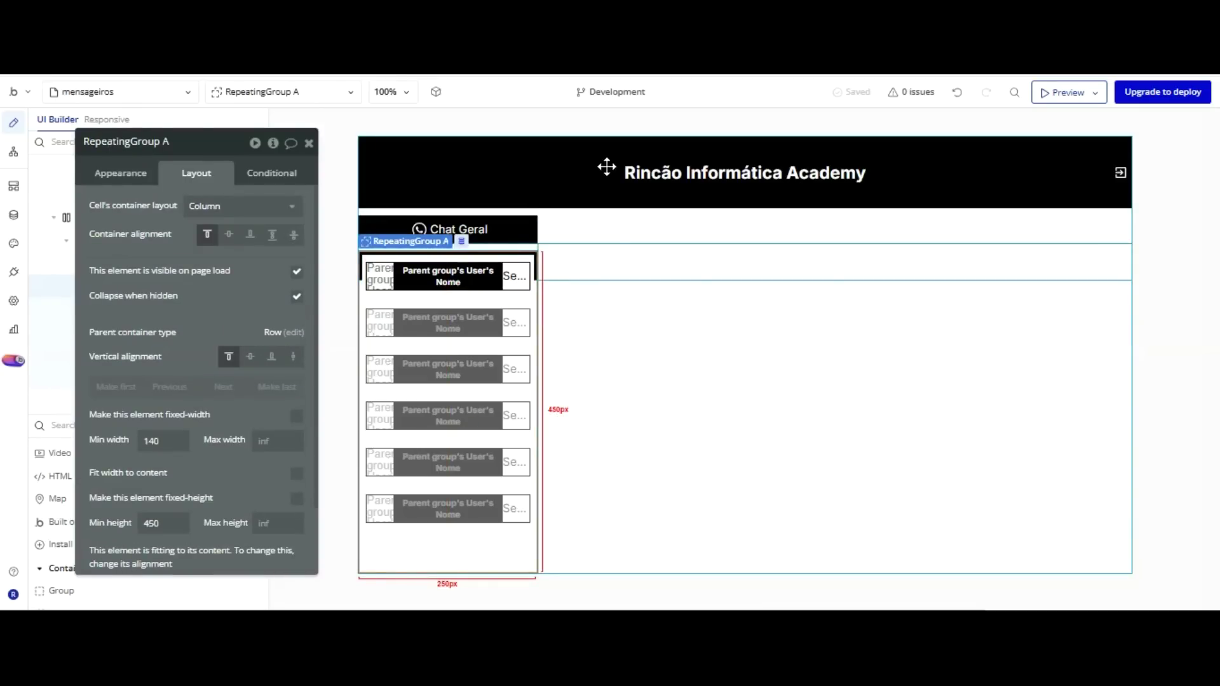
Set Group Conversas's container alignment to top, then try repositioning RepeatingGroup A on the canvas.
left_click(603, 259)
left_click_drag(199, 269, 215, 199)
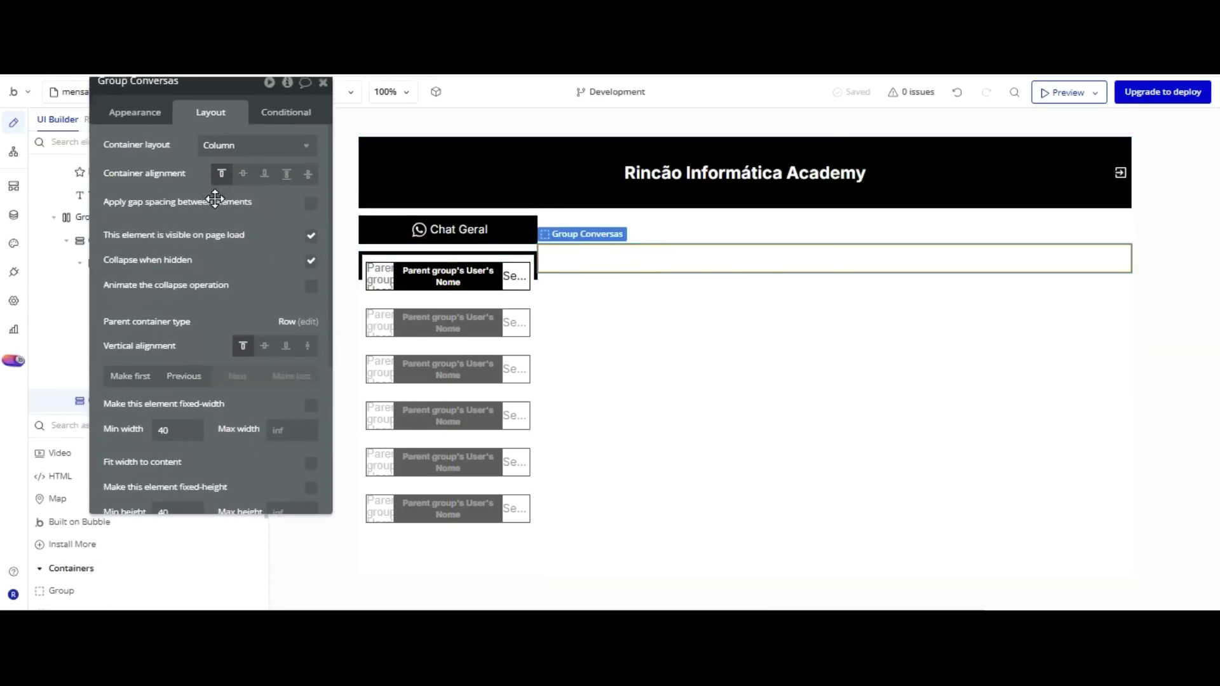
left_click(231, 173)
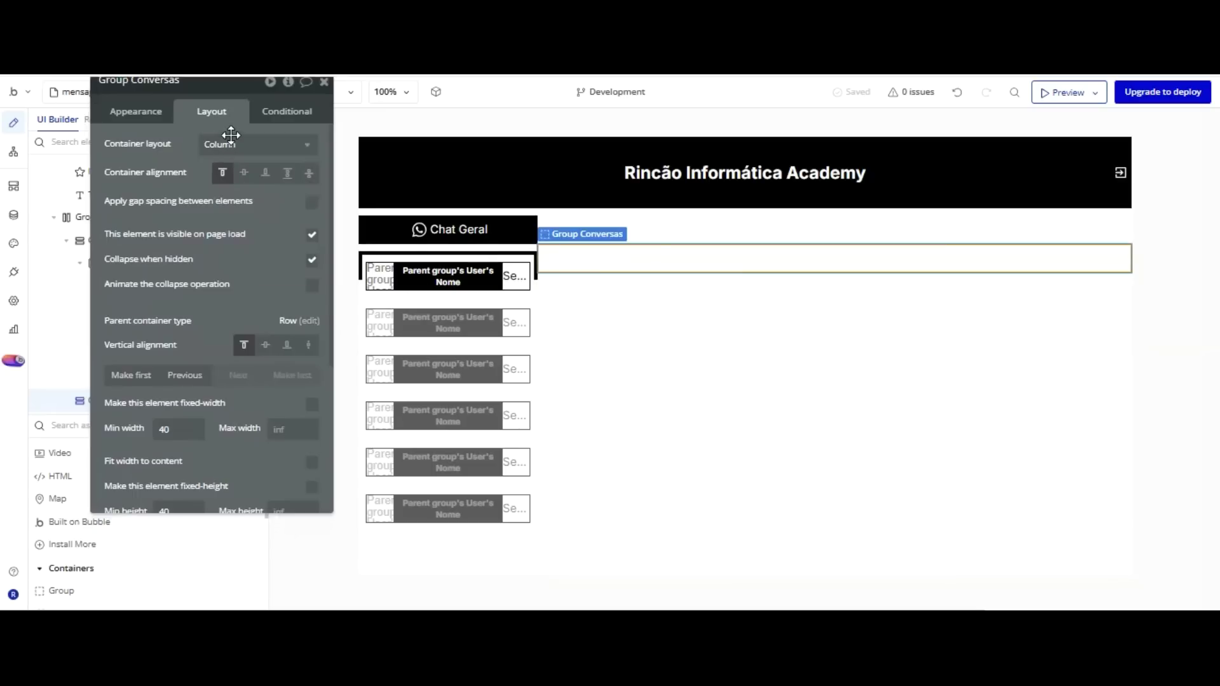
scroll(247, 160, "down", 2)
scroll(245, 168, "up", 2)
scroll(235, 263, "down", 1)
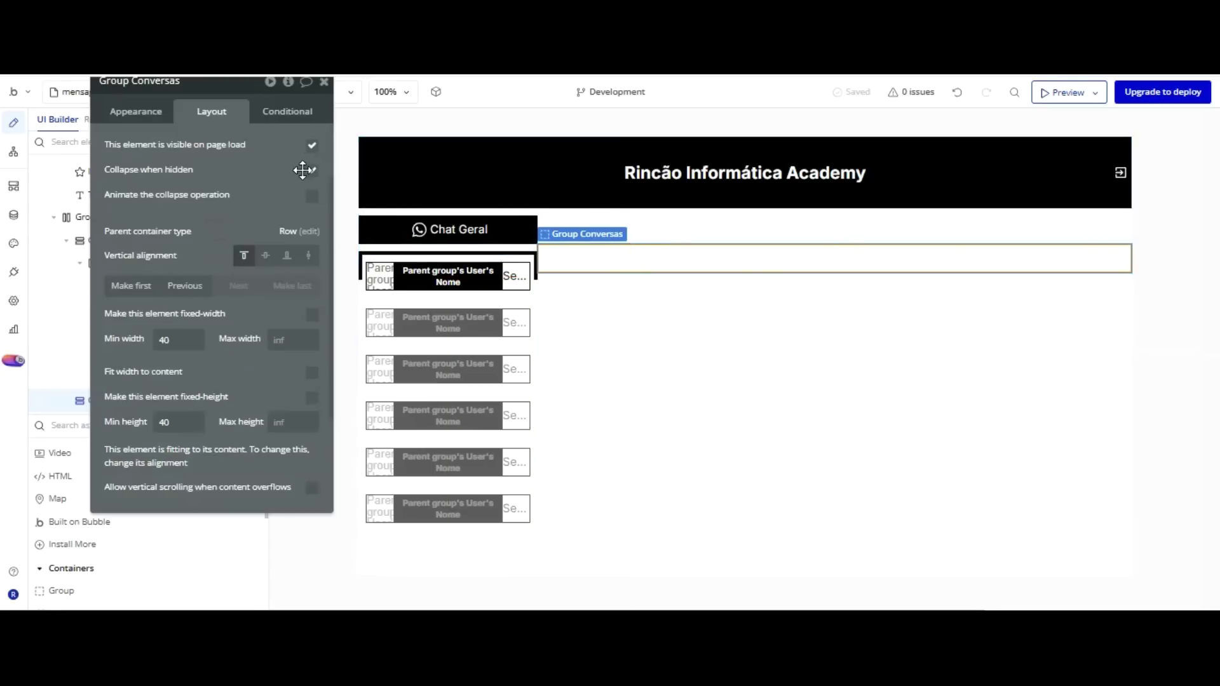
scroll(302, 169, "up", 1)
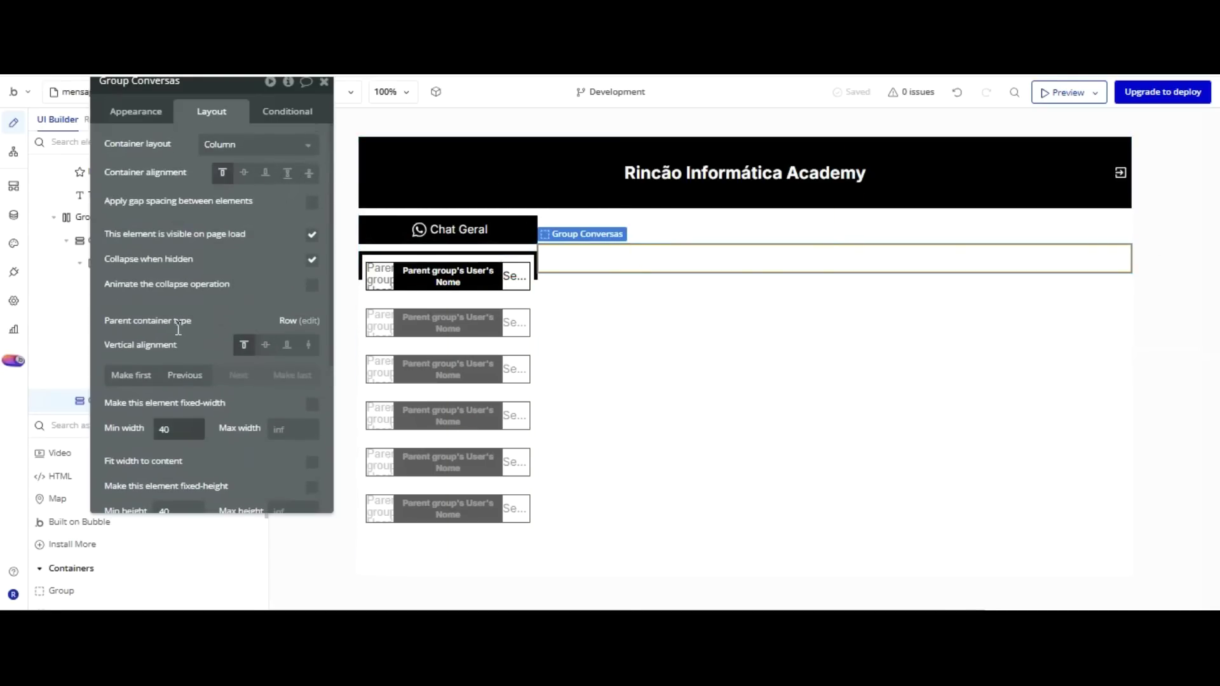
left_click_drag(439, 257, 528, 200)
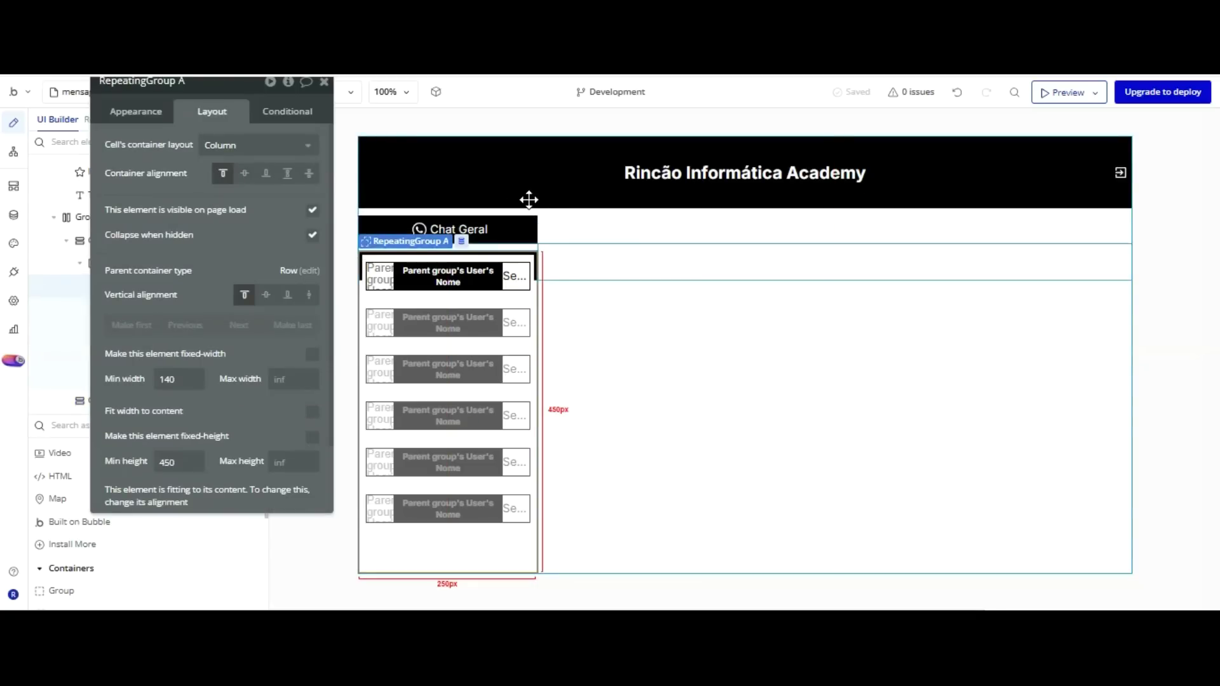
left_click_drag(430, 191, 430, 190)
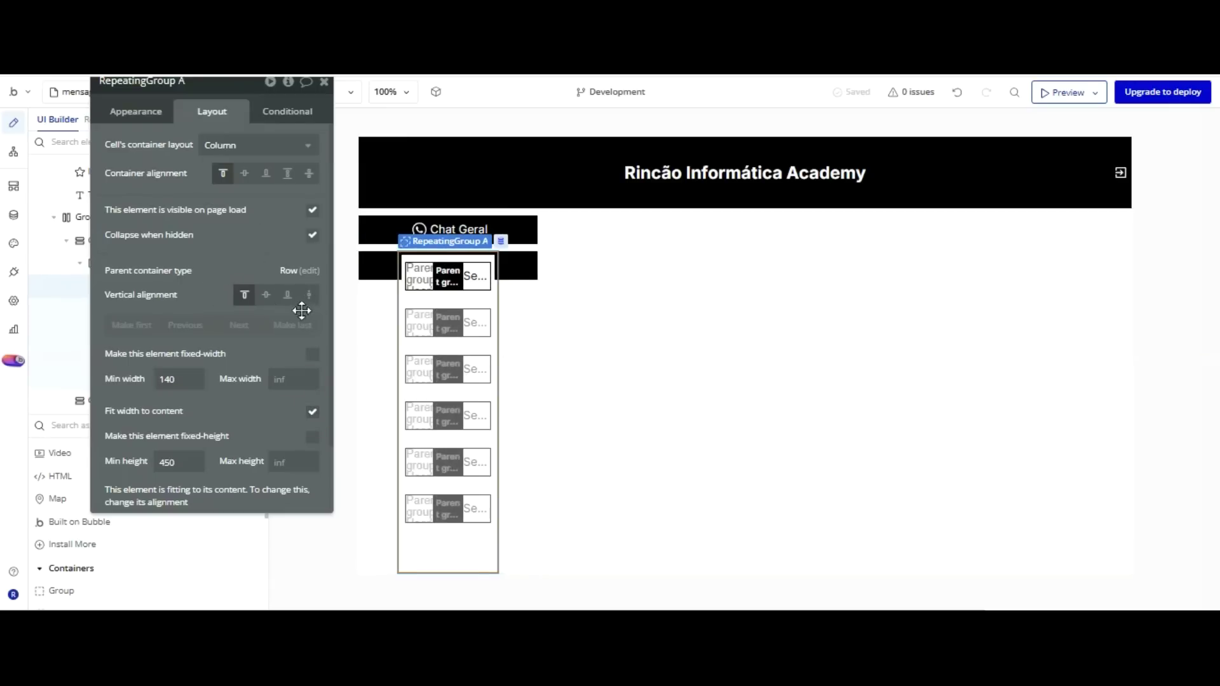
Toggle RepeatingGroup A's Fit width, then make Group Chat Canais fit its height to content.
left_click(312, 412)
left_click(312, 411)
left_click(312, 412)
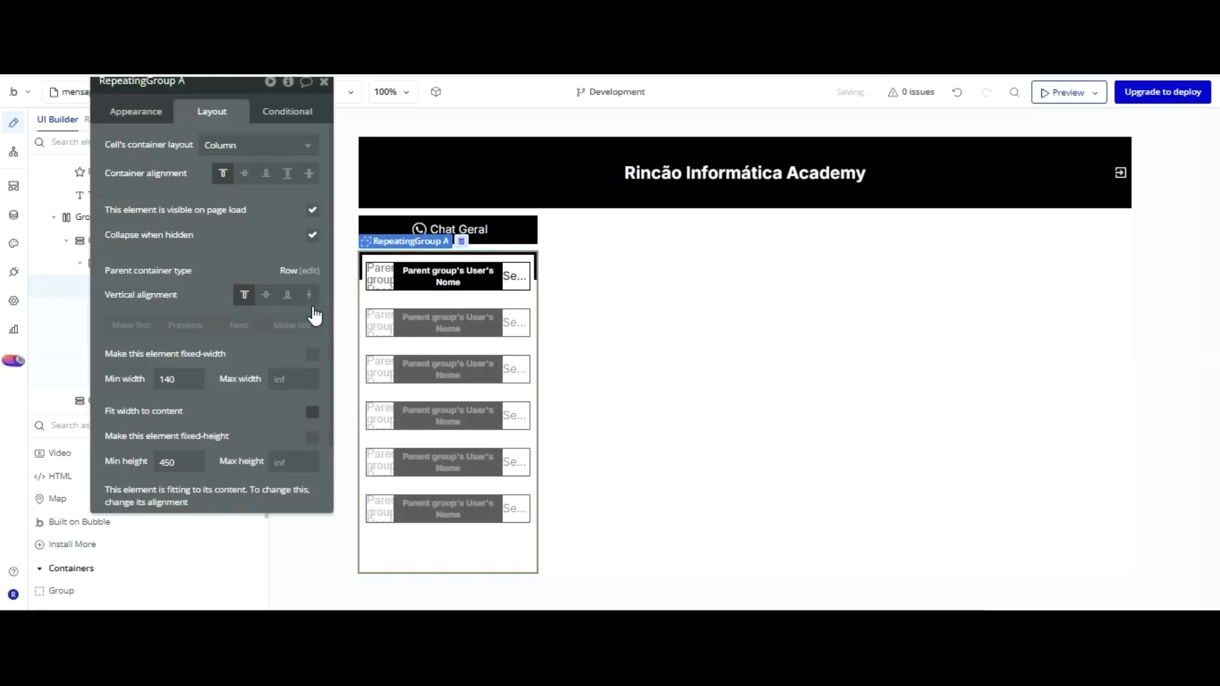
left_click(312, 412)
left_click(516, 260)
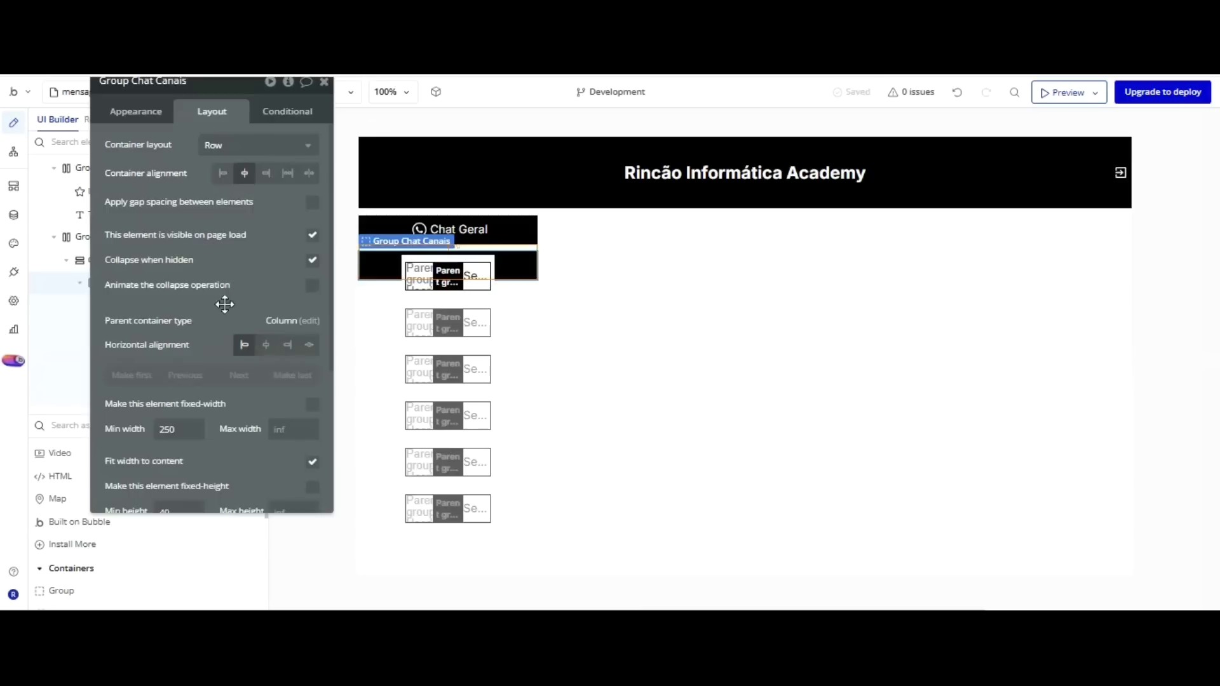
scroll(216, 305, "down", 1)
left_click(311, 372)
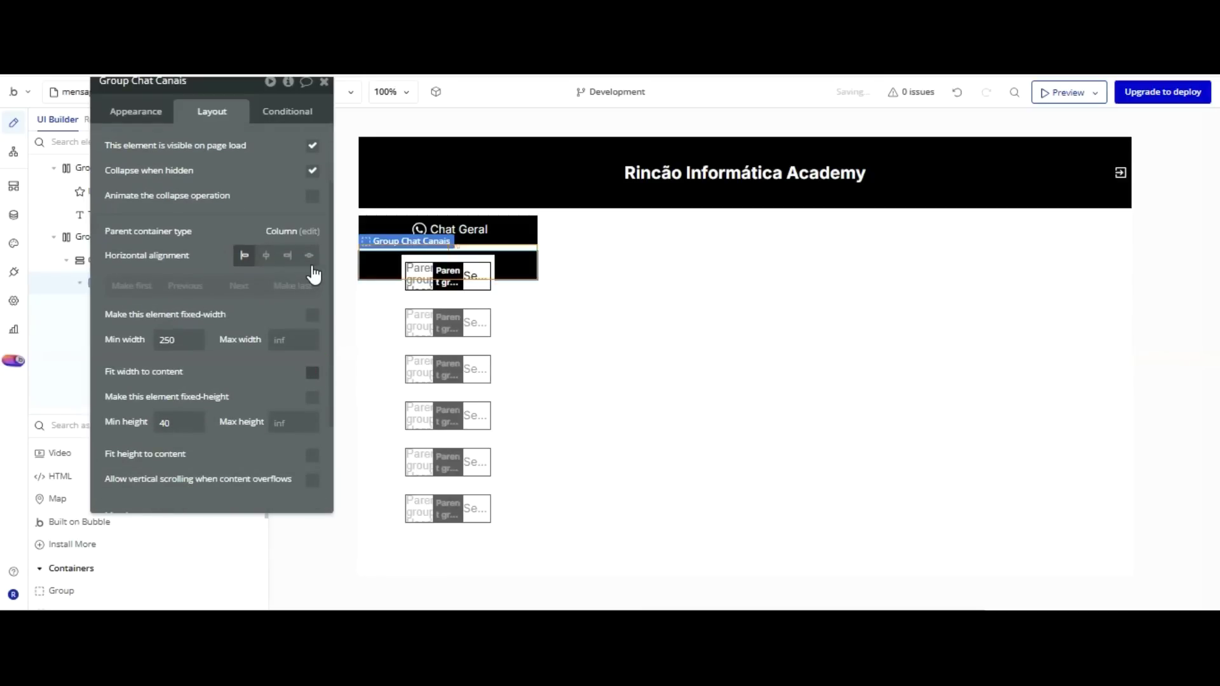
left_click(312, 373)
left_click(311, 372)
left_click(312, 455)
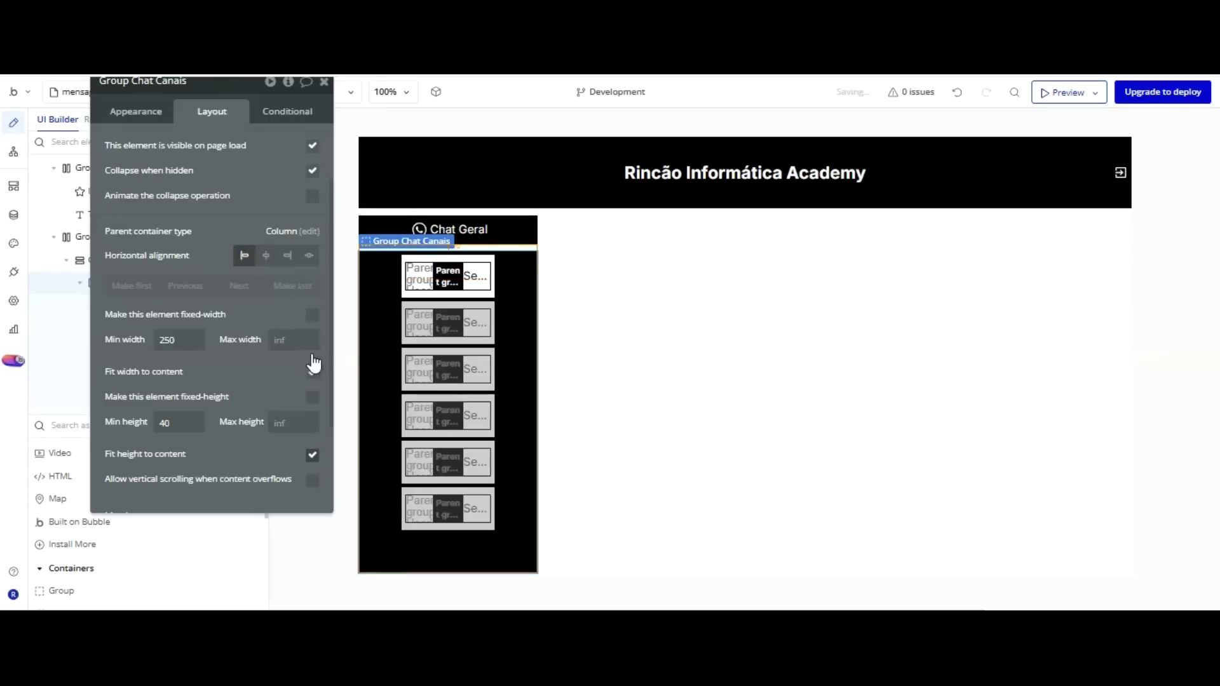
Untick Fit width on RepeatingGroup A so it returns to 250 px wide.
left_click(495, 299)
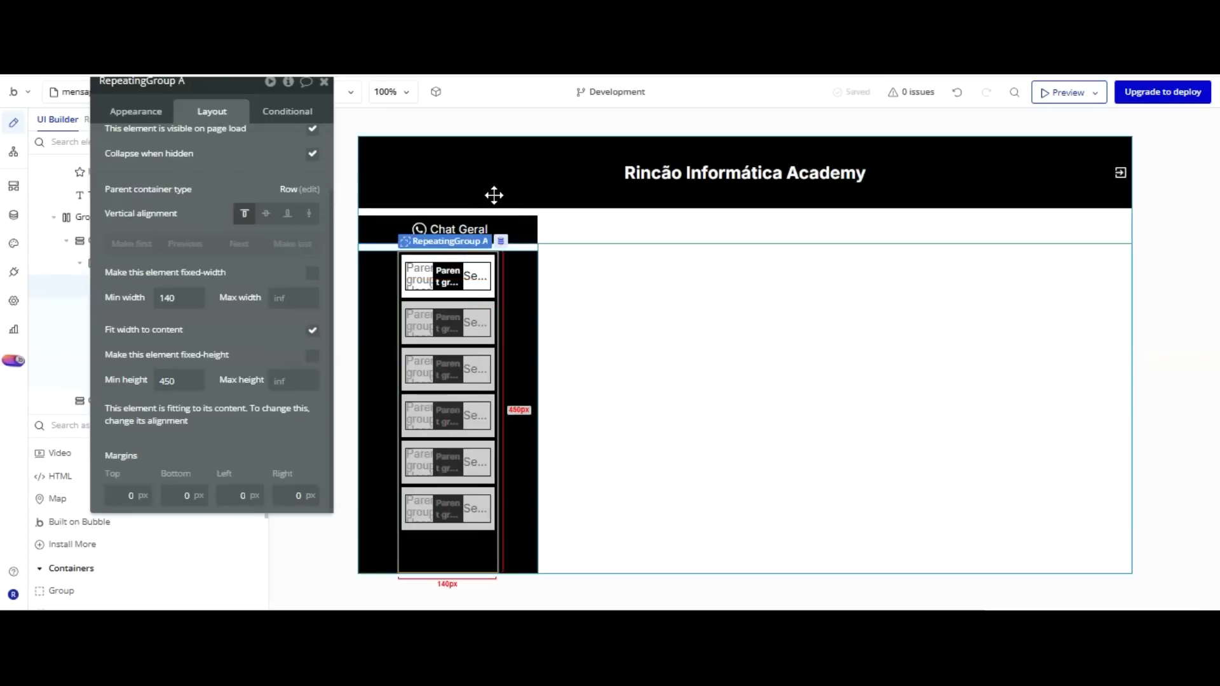
left_click(452, 562)
left_click(312, 329)
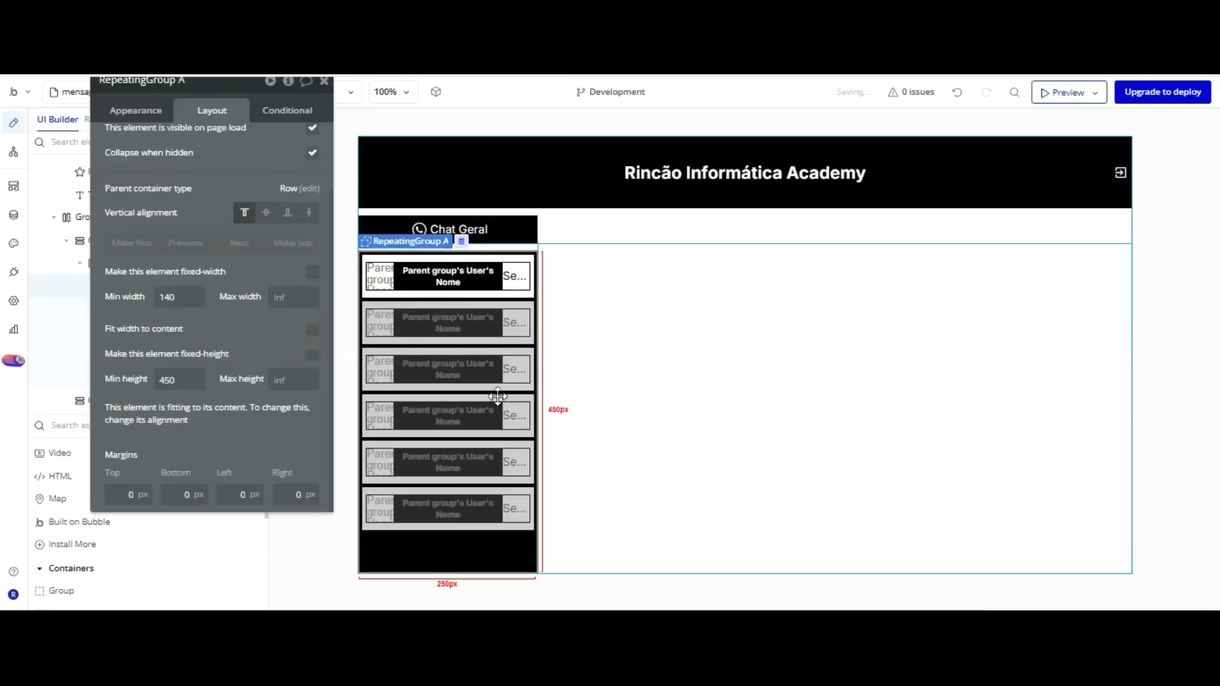
left_click(619, 264)
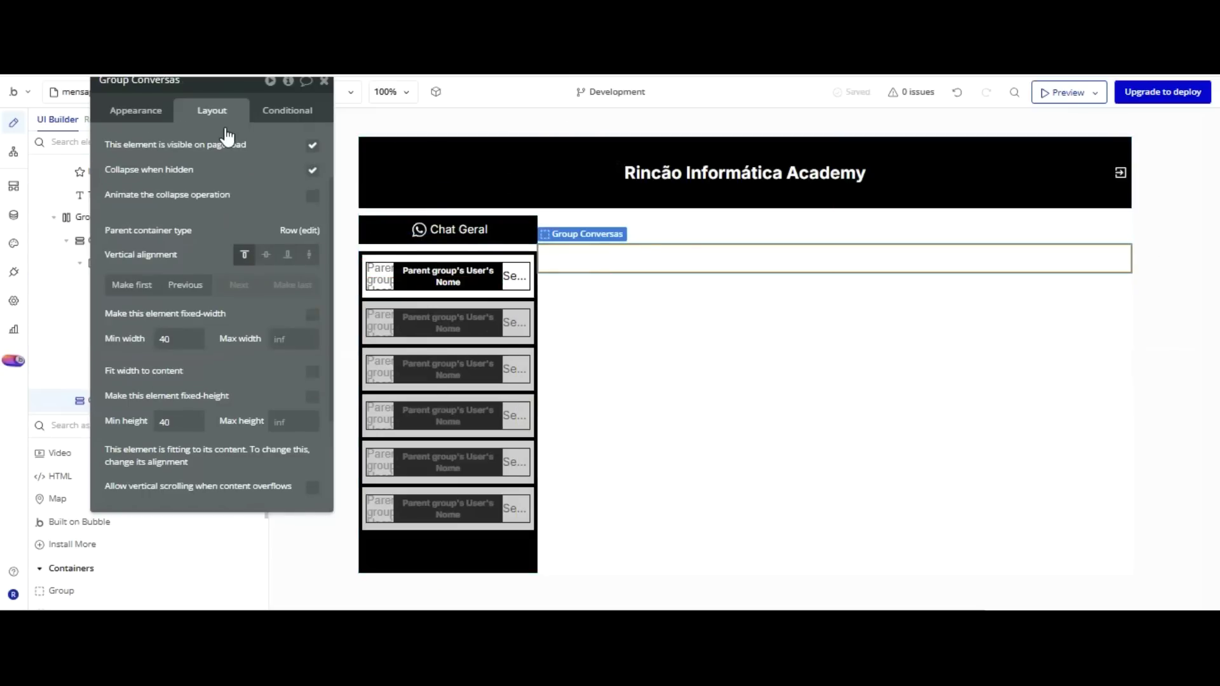
Untick Fit height to content on Group H, then undo to restore Group Conversas' full height.
left_click(504, 141)
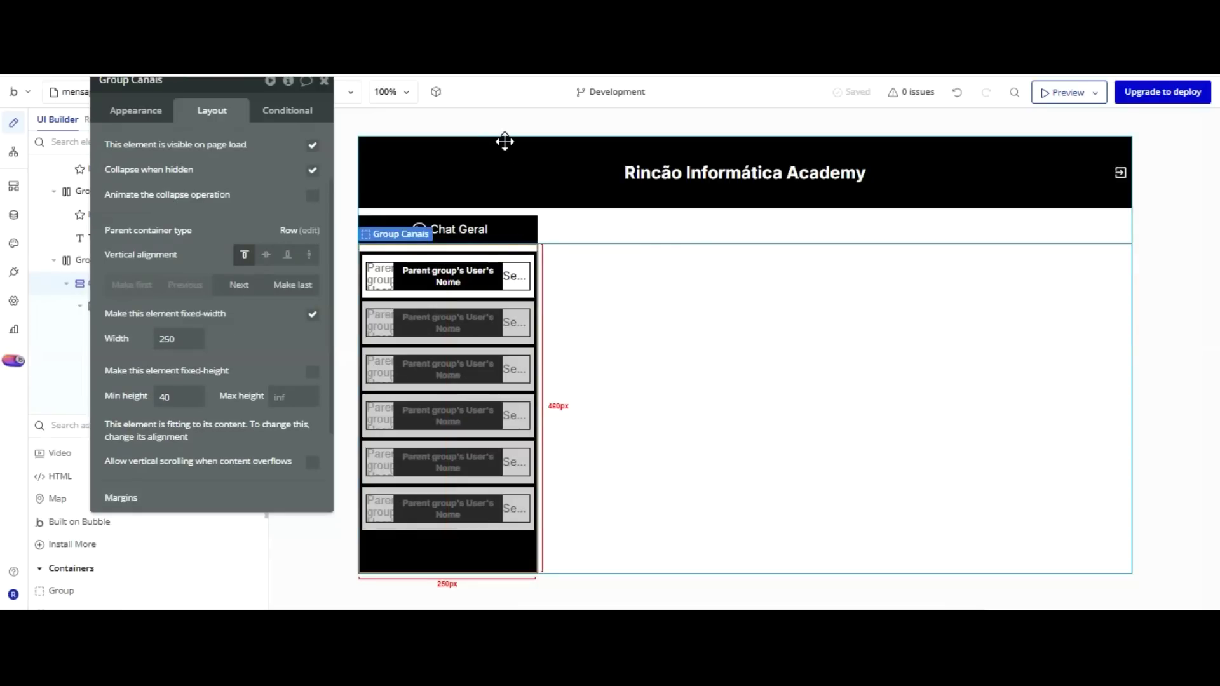
left_click_drag(257, 80, 283, 102)
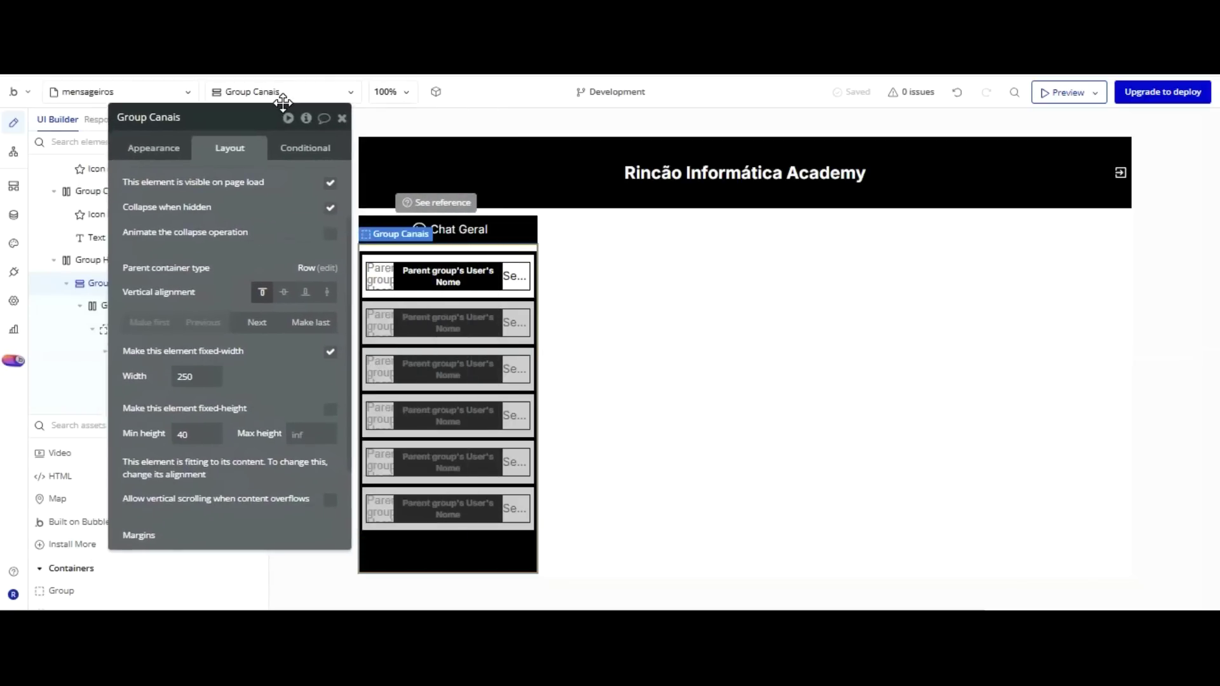
left_click(692, 224)
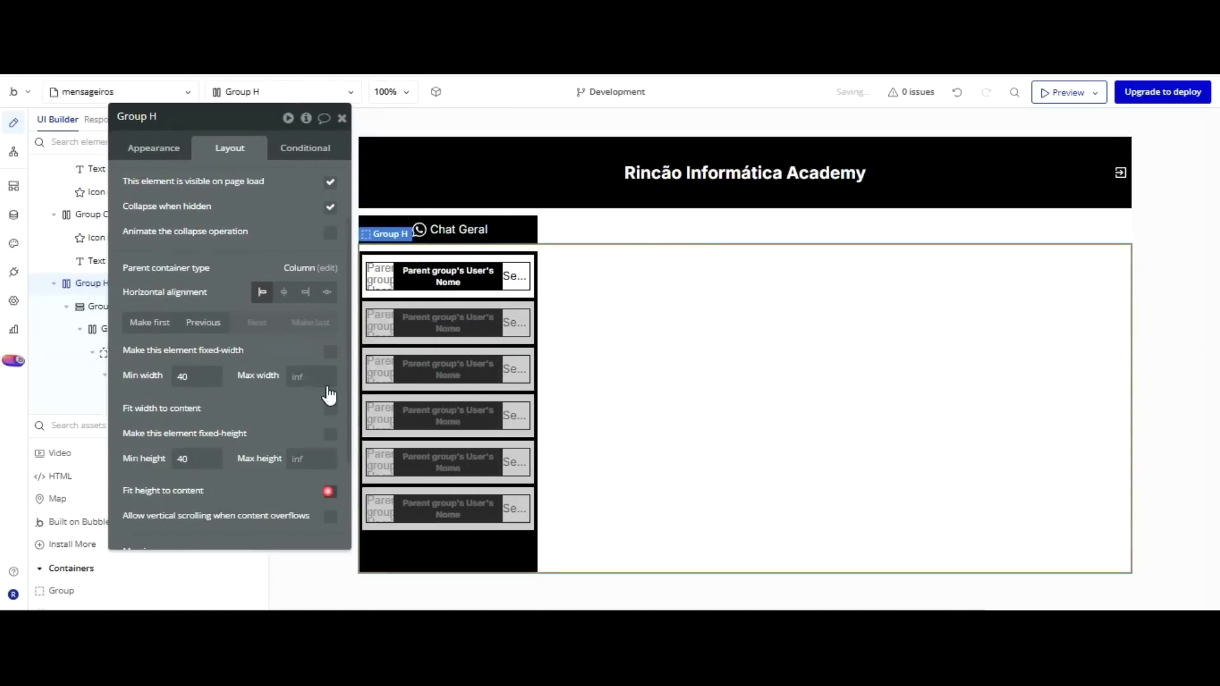
left_click(330, 491)
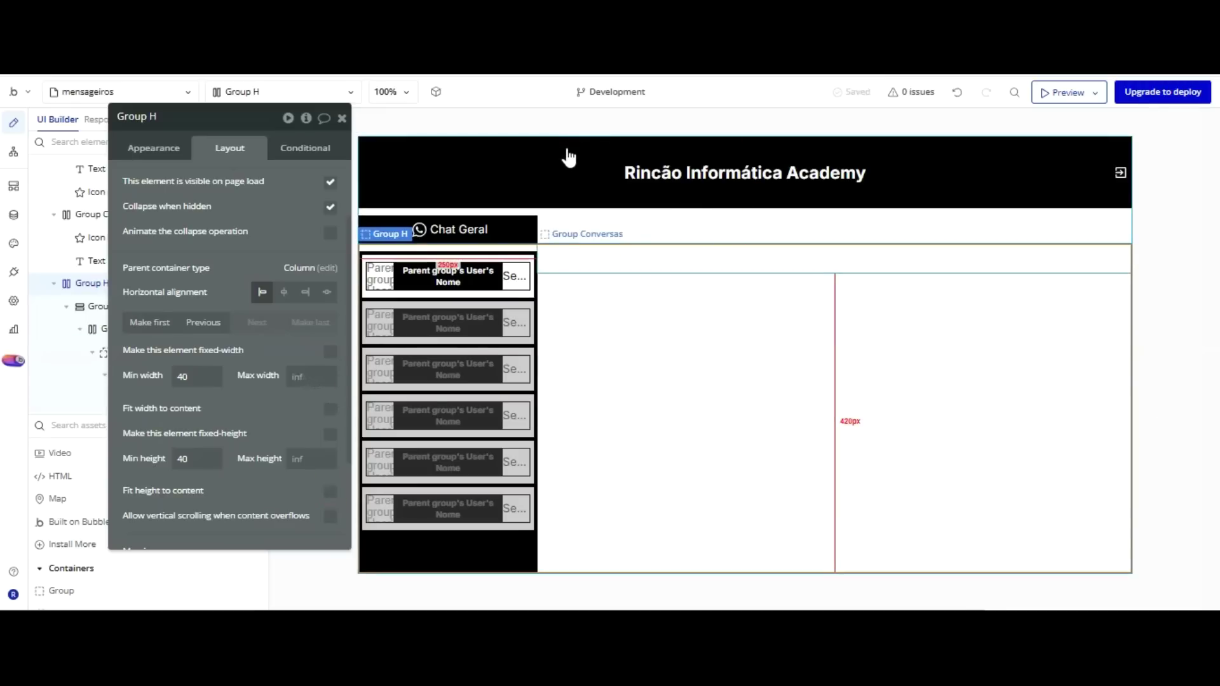
left_click(566, 256)
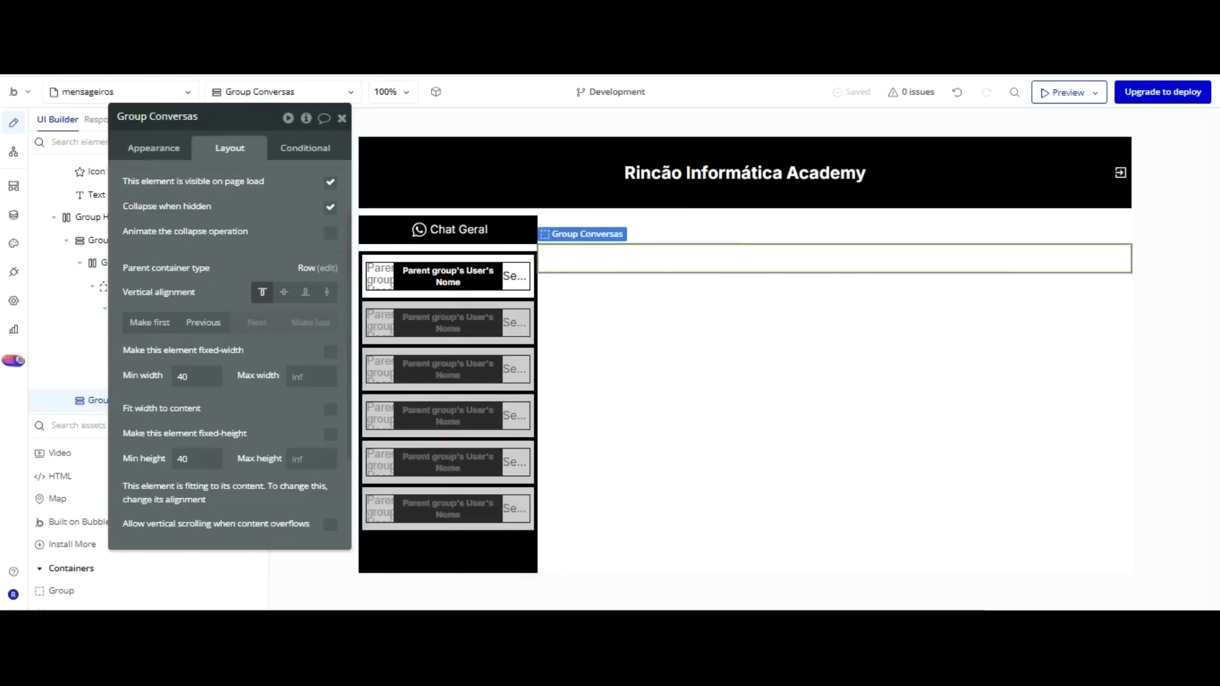
key("ctrl+z")
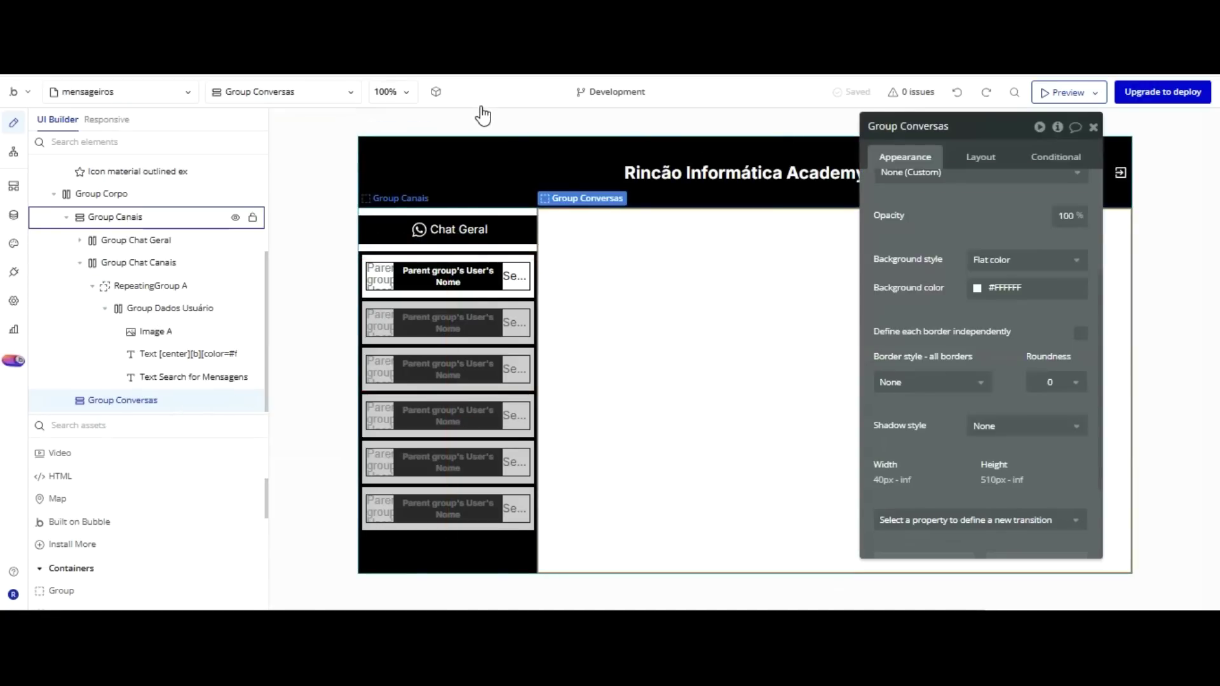
Give Group Conversas 10 px top, left and right margins.
left_click(507, 218)
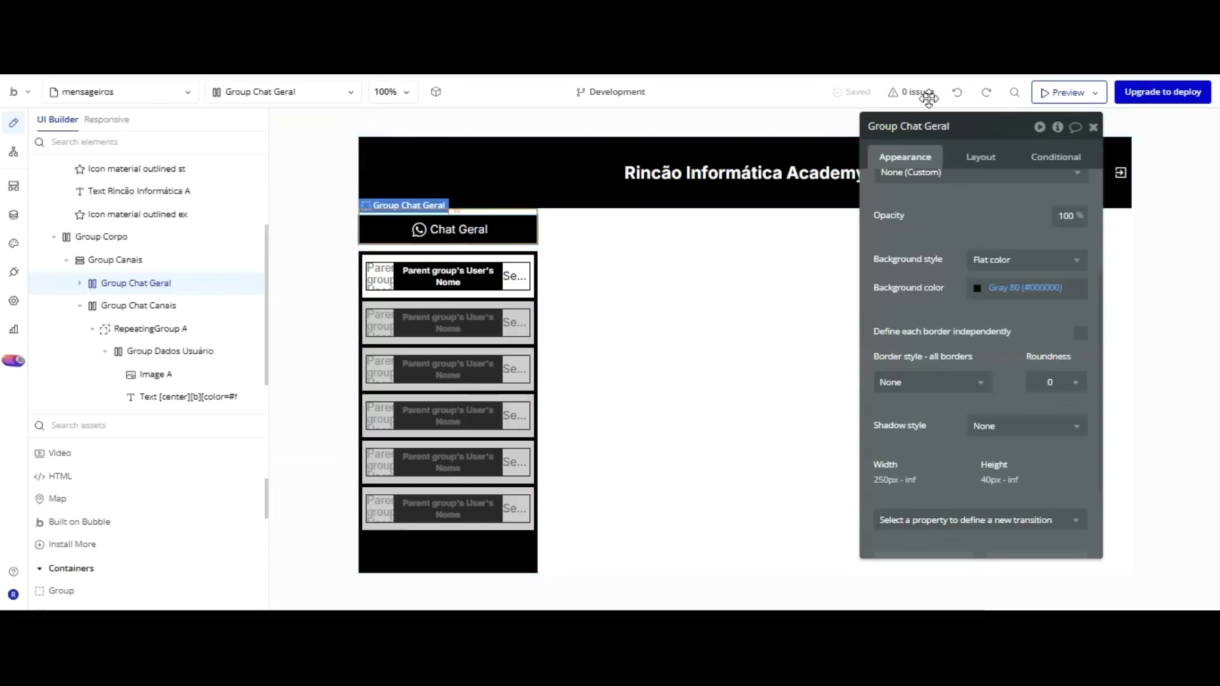
left_click(981, 157)
scroll(1002, 176, "down", 1)
left_click(799, 167)
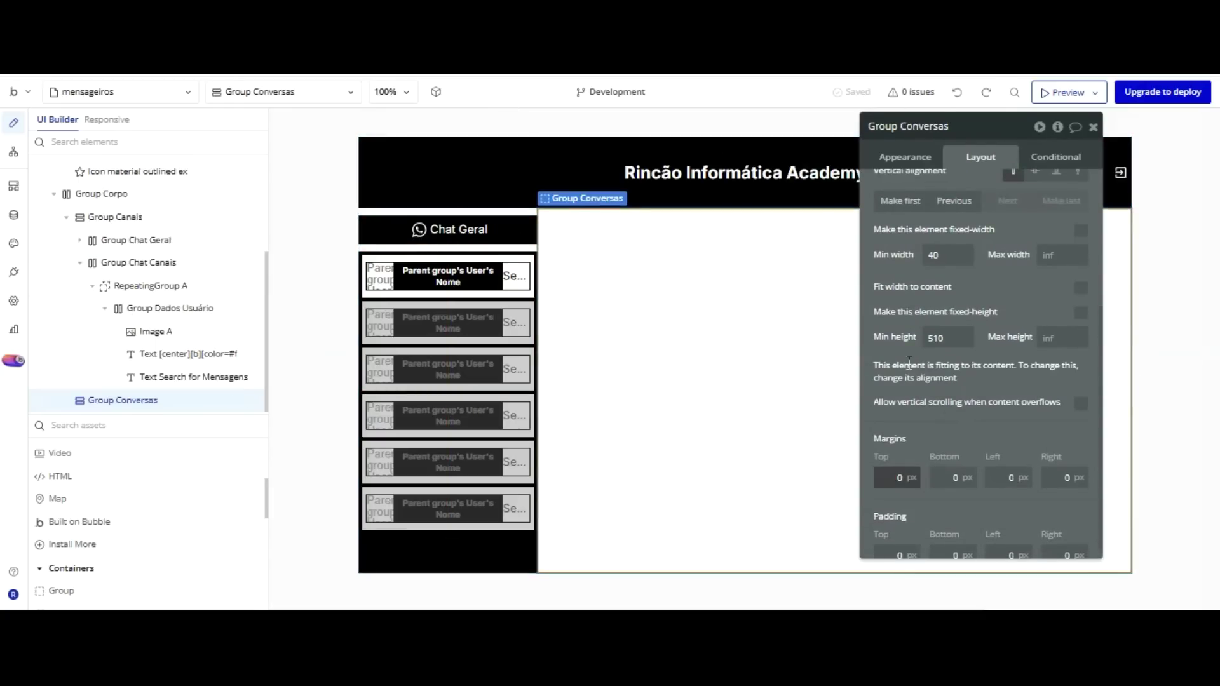
type("10")
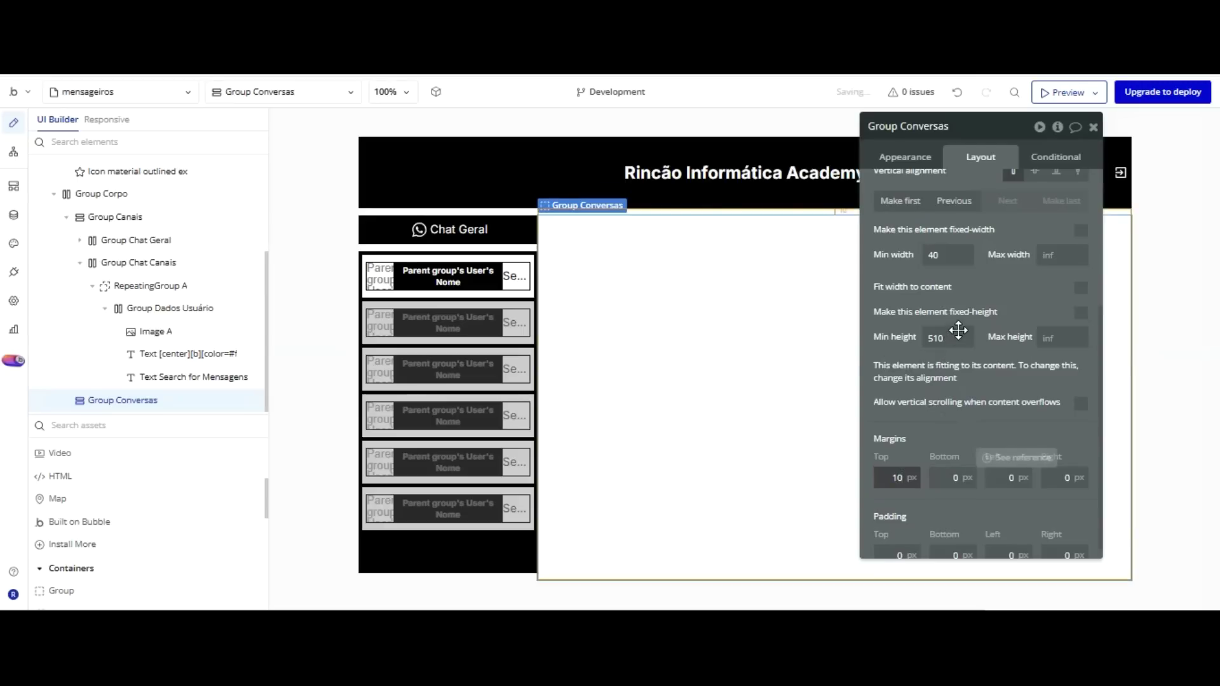
left_click_drag(953, 330, 958, 311)
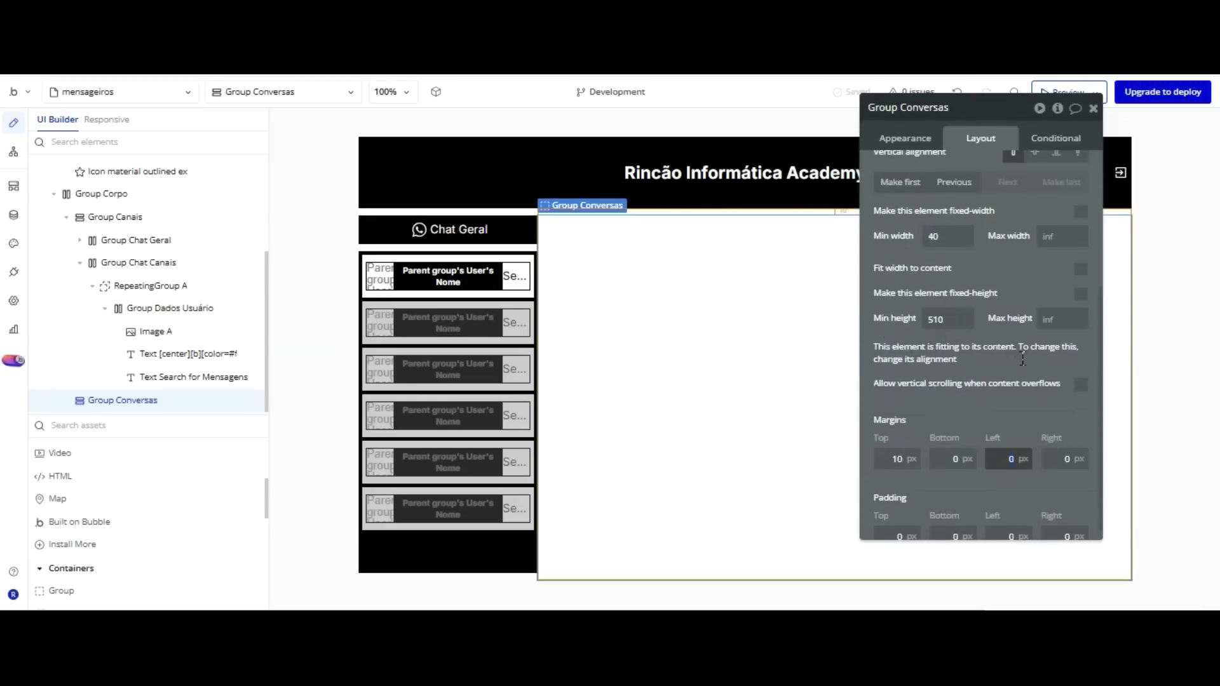
left_click(1008, 421)
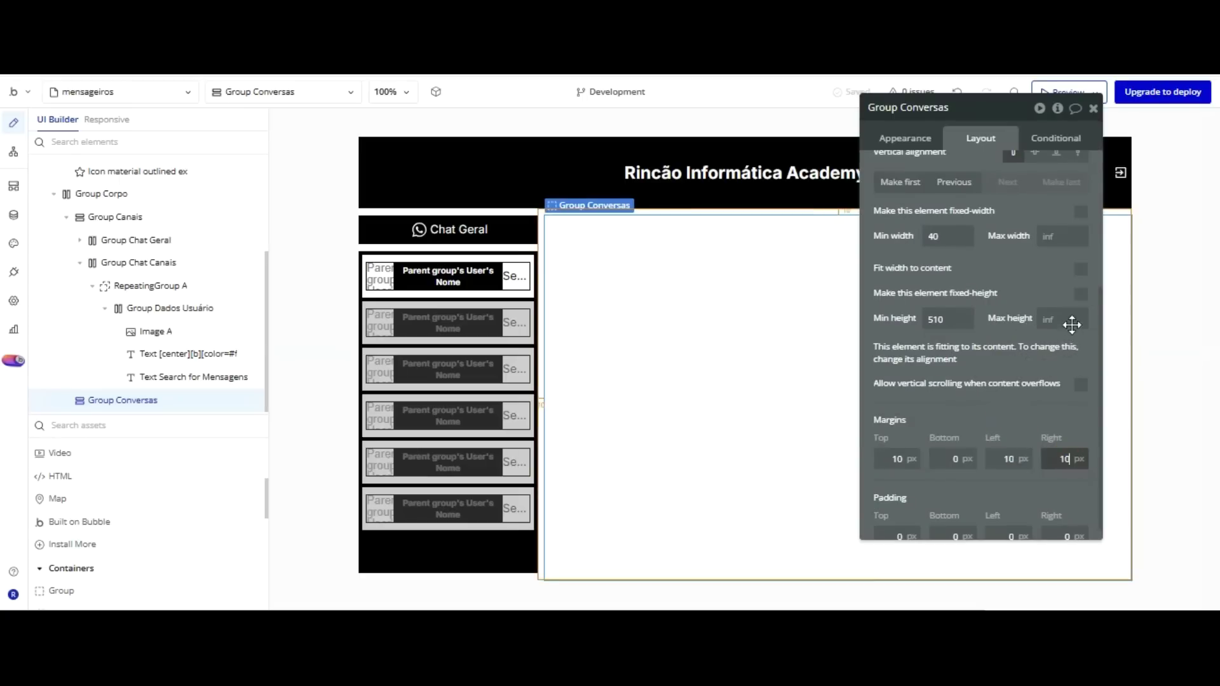
left_click(1067, 422)
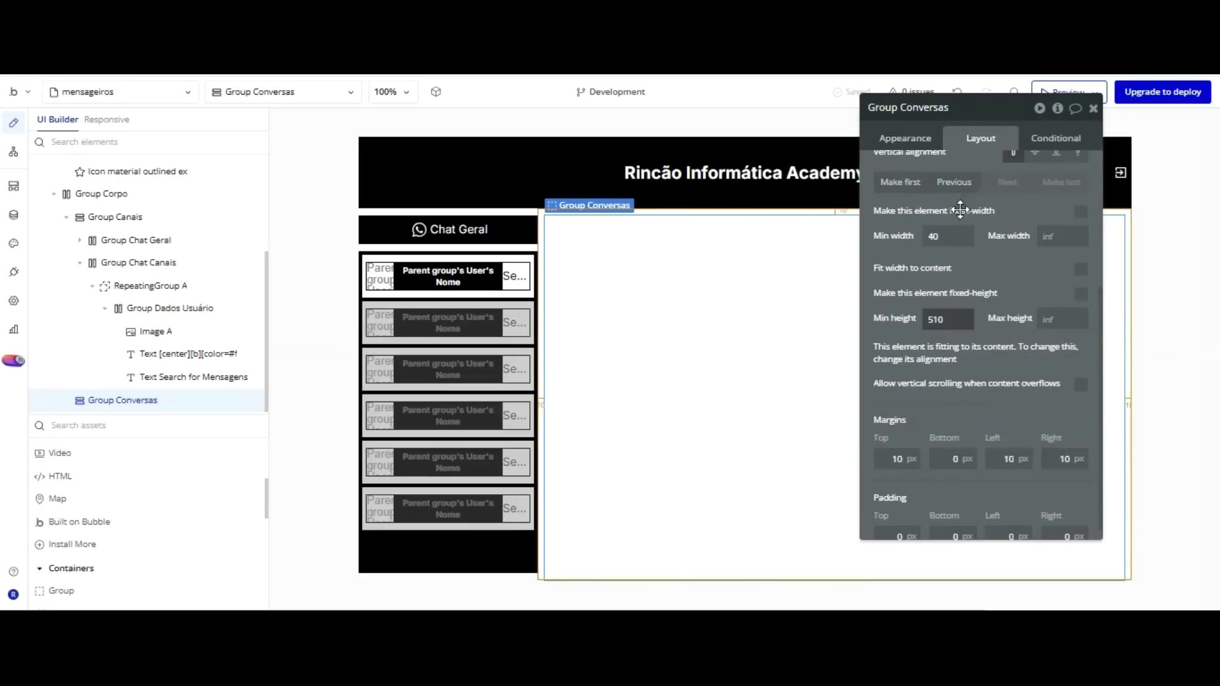
Lower Group Conversas' minimum height to 440.
key("ctrl+a")
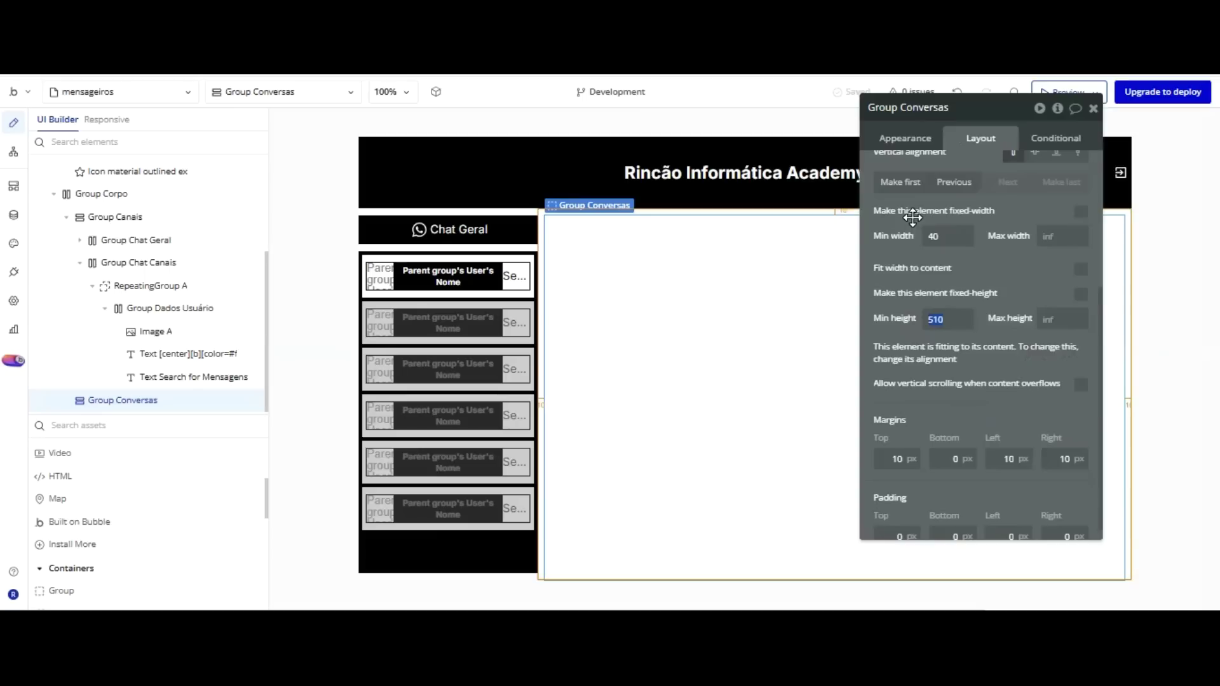
type("500")
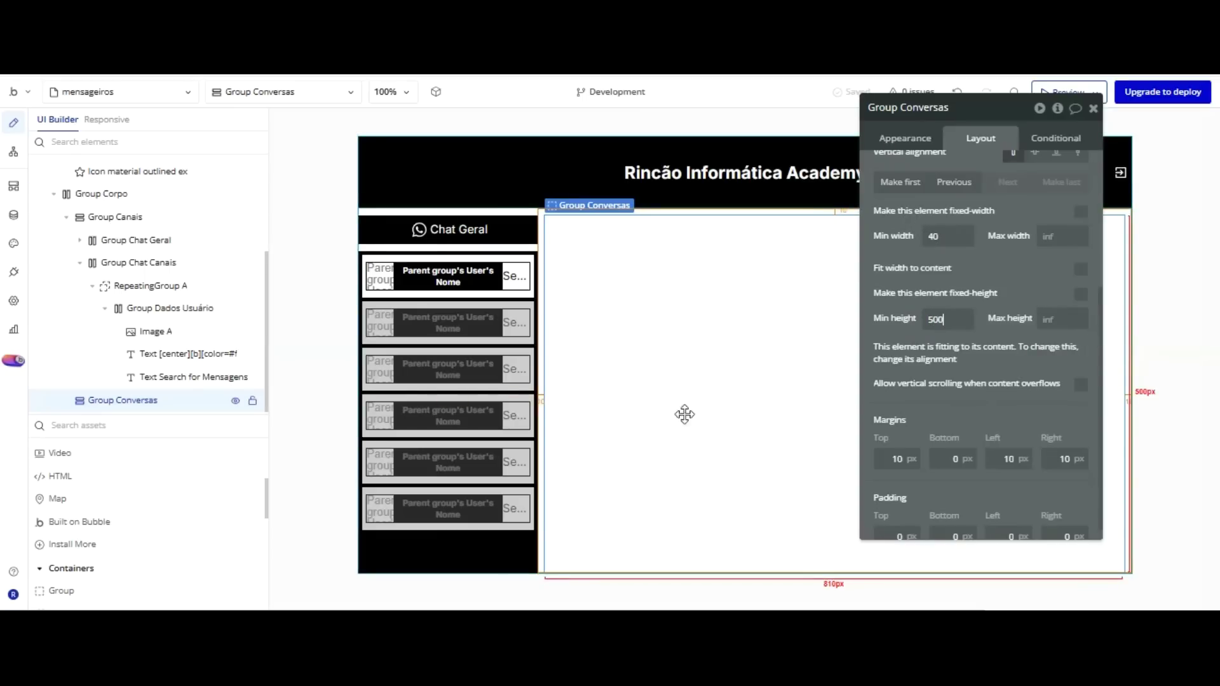
key("ctrl+a")
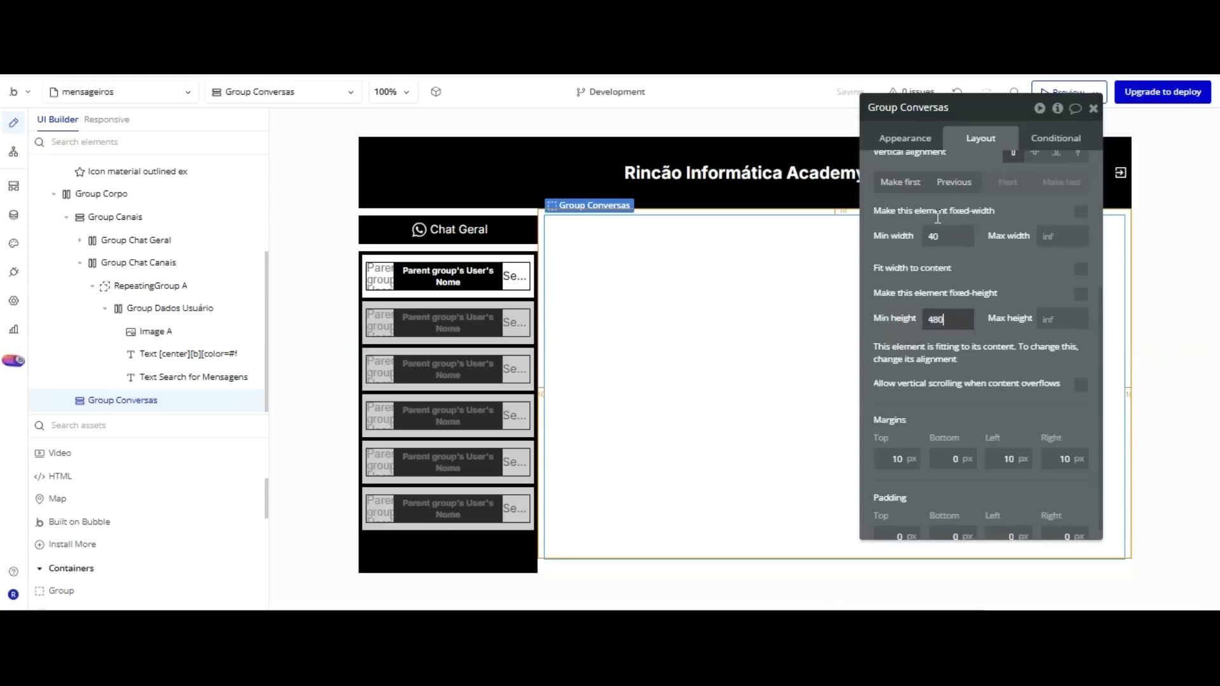
type("450")
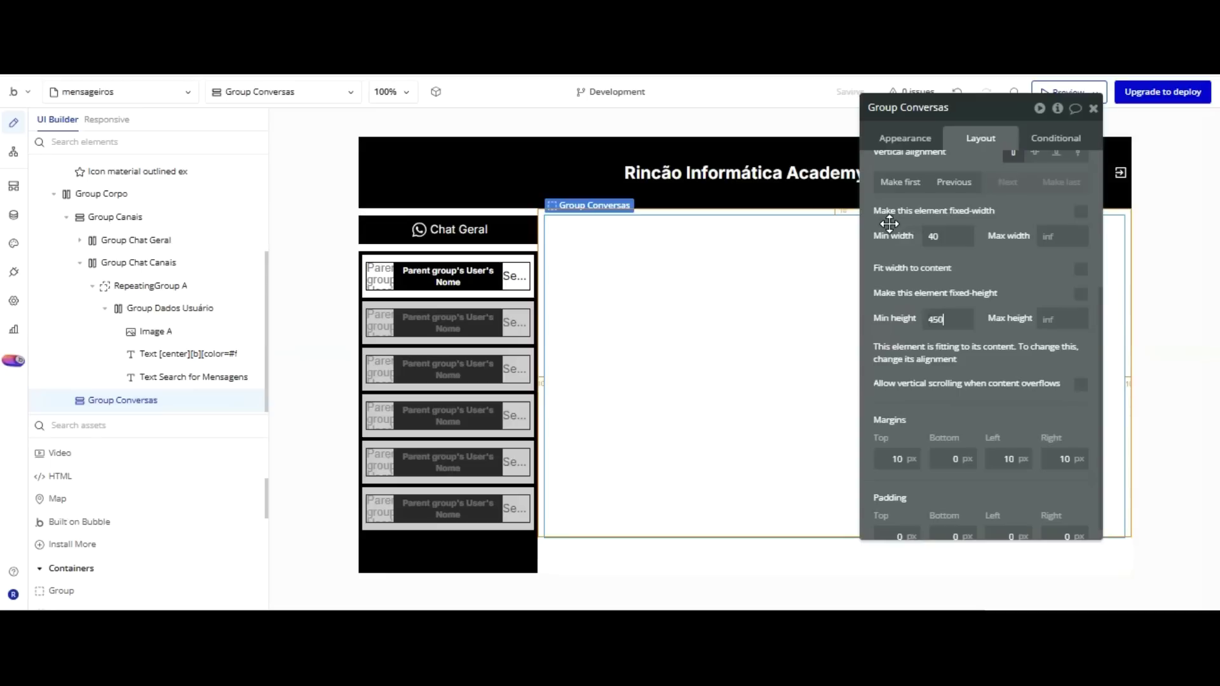
key("ctrl+a")
type("440")
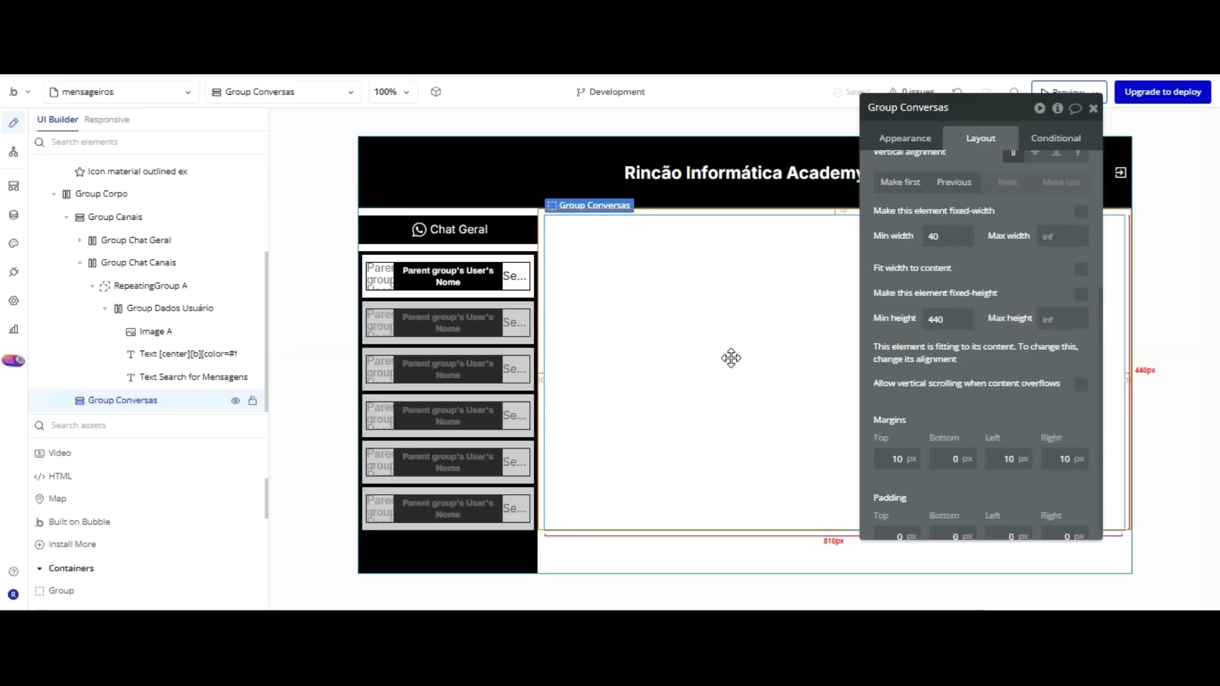
left_click(798, 314)
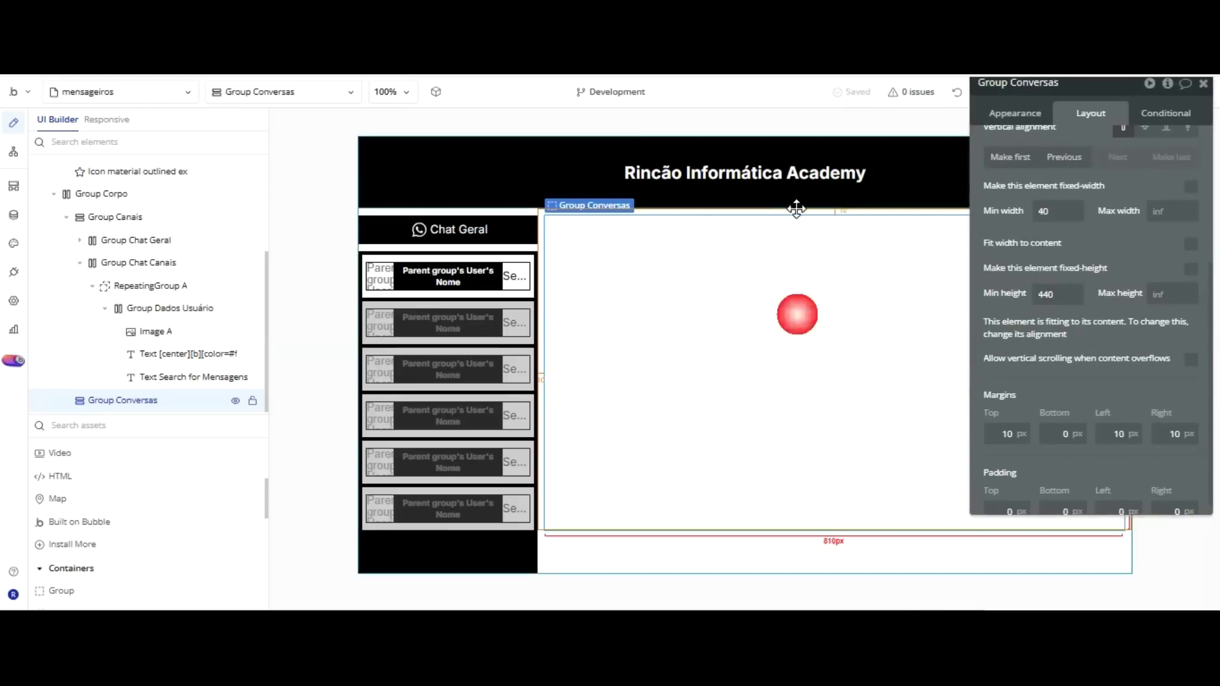
left_click_drag(1110, 146, 951, 202)
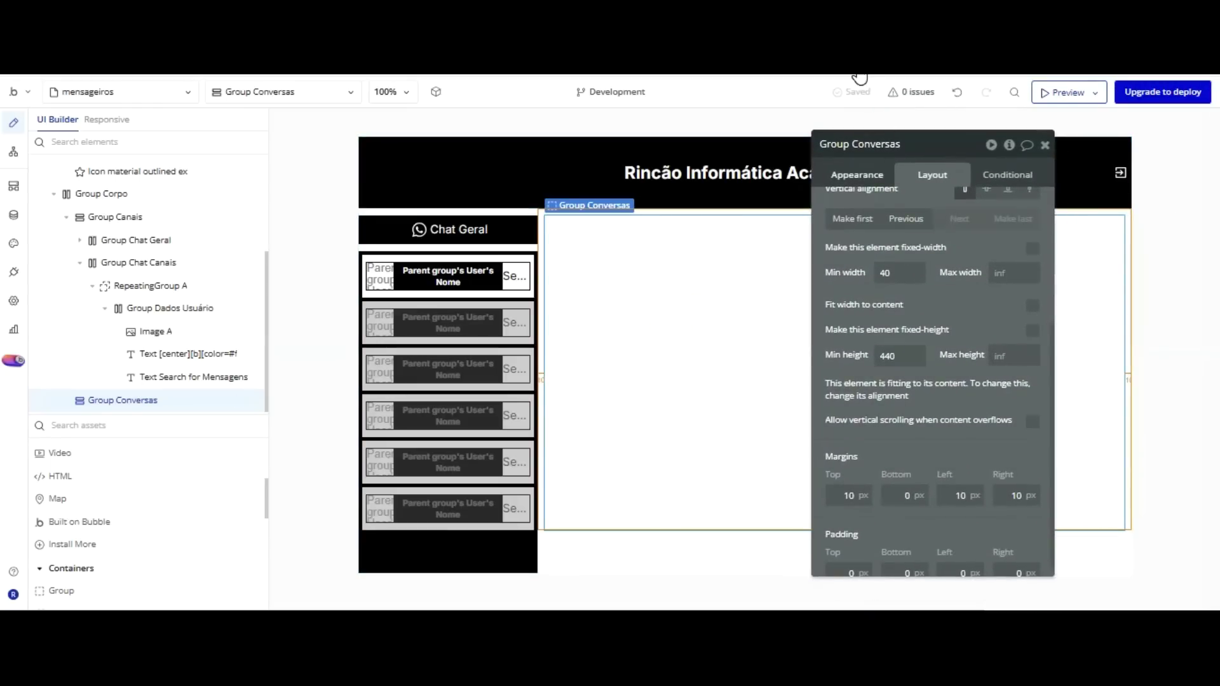
Give Group Conversas a flat color background and a solid black 2 px border.
left_click(856, 174)
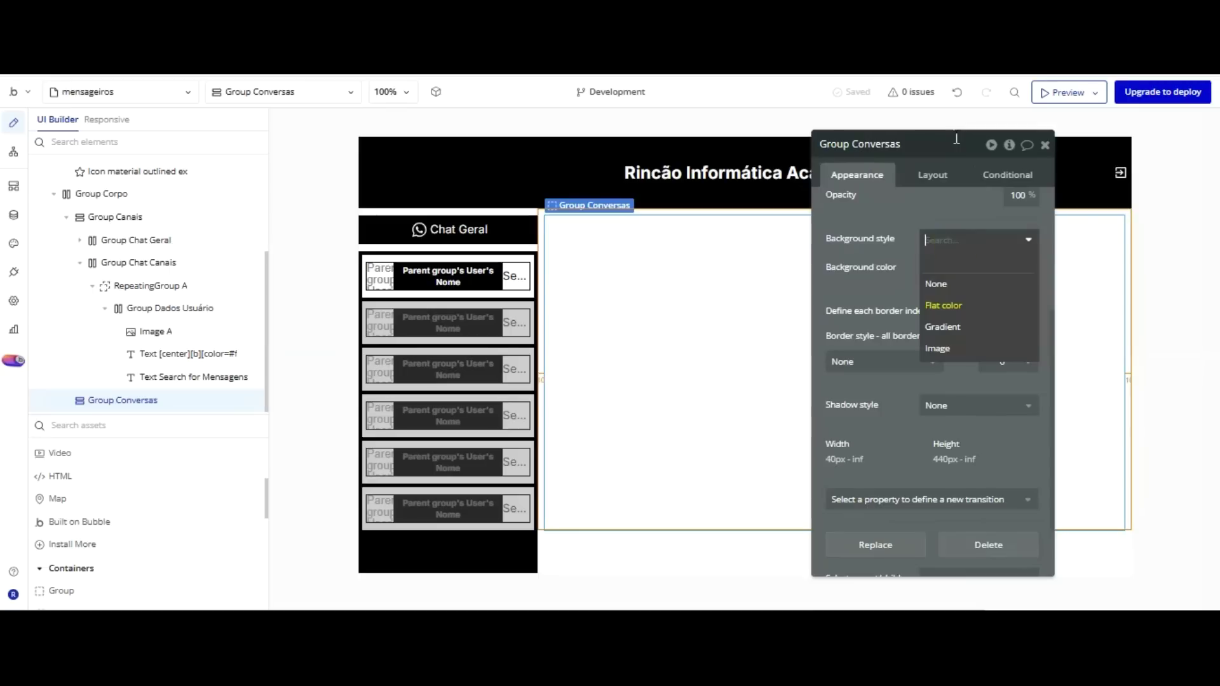
left_click(918, 238)
left_click(892, 361)
left_click(867, 427)
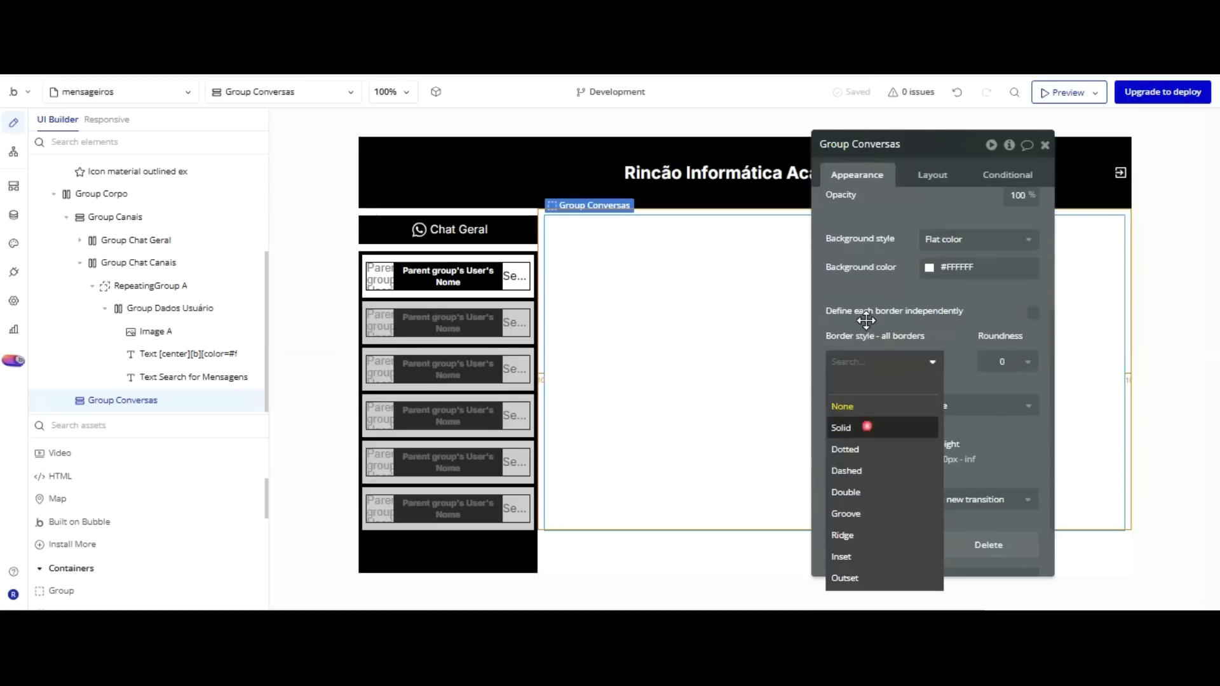
left_click(889, 418)
left_click(987, 593)
left_click(702, 389)
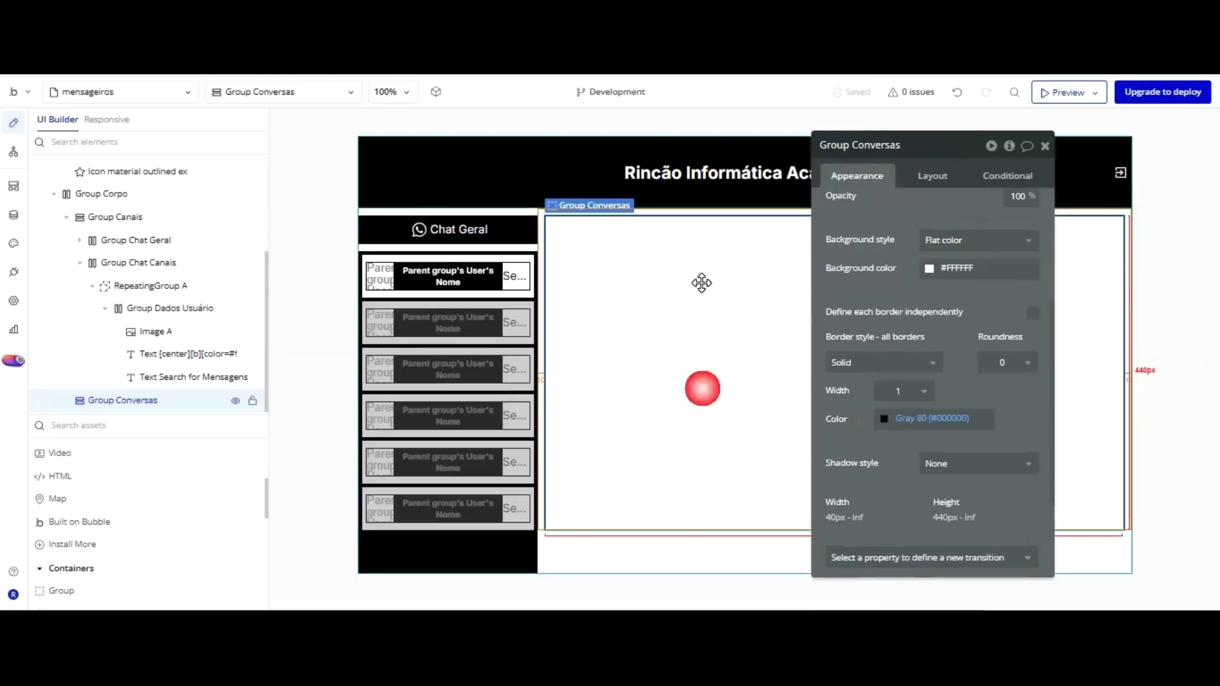
left_click(901, 390)
left_click(893, 450)
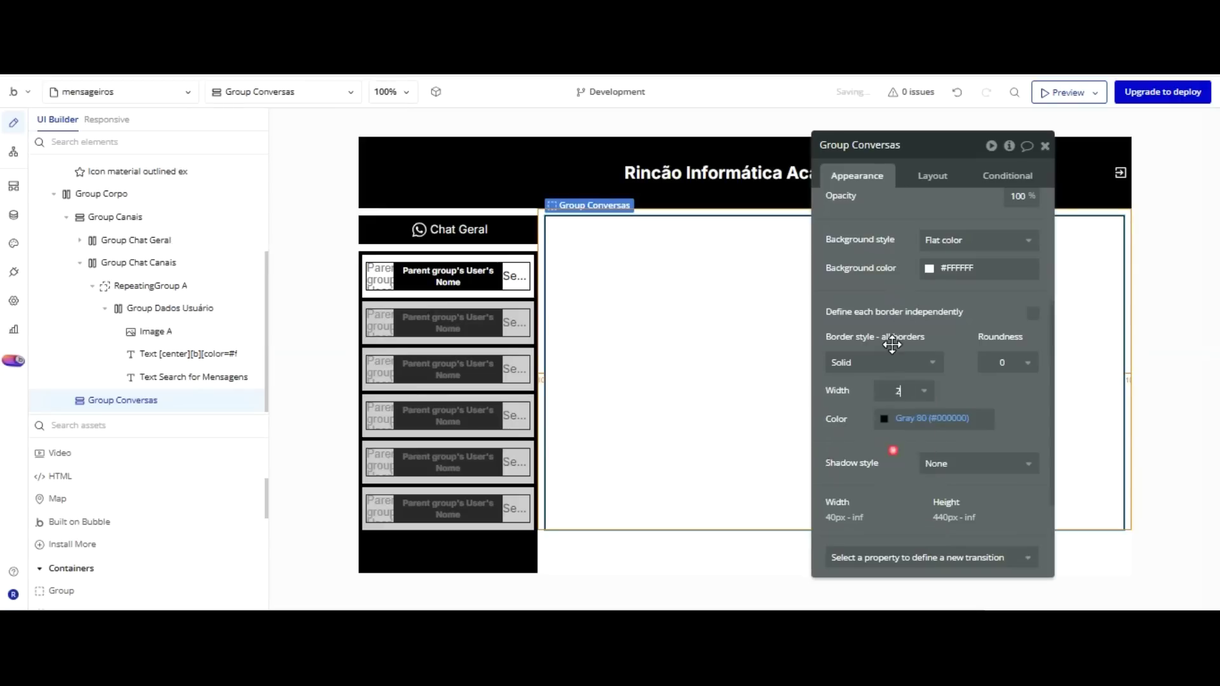
left_click(697, 585)
Set Group Conversas' top and bottom padding to 10 px.
left_click(692, 553)
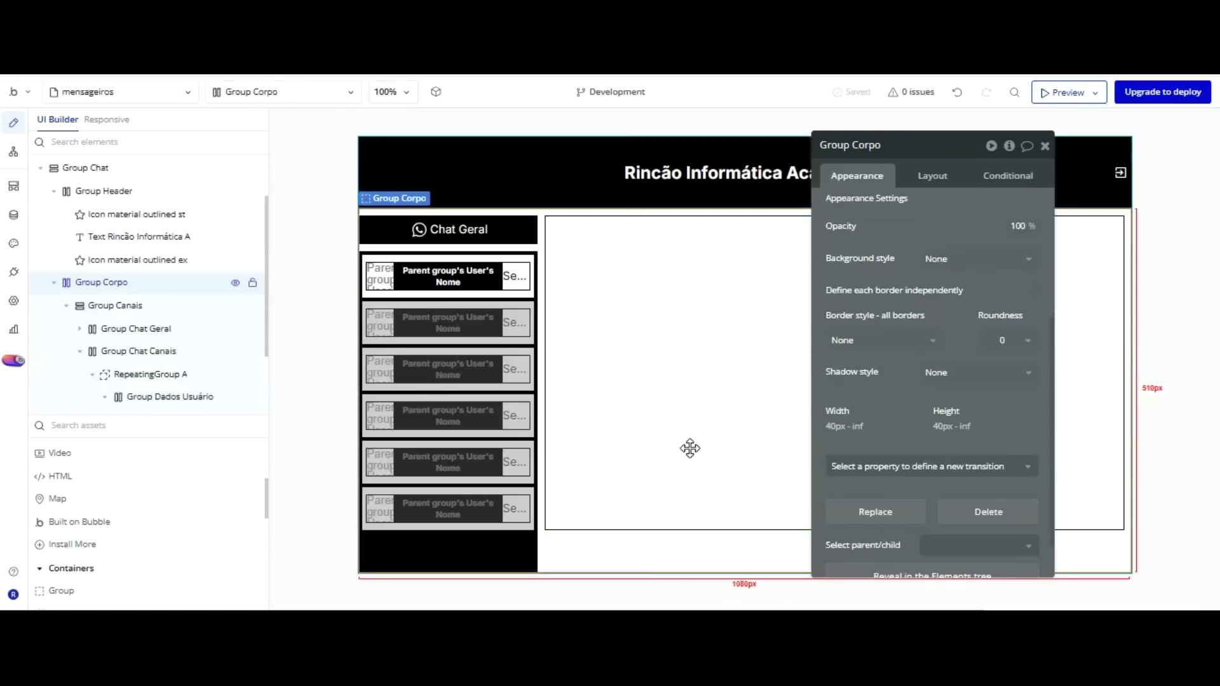
left_click(691, 301)
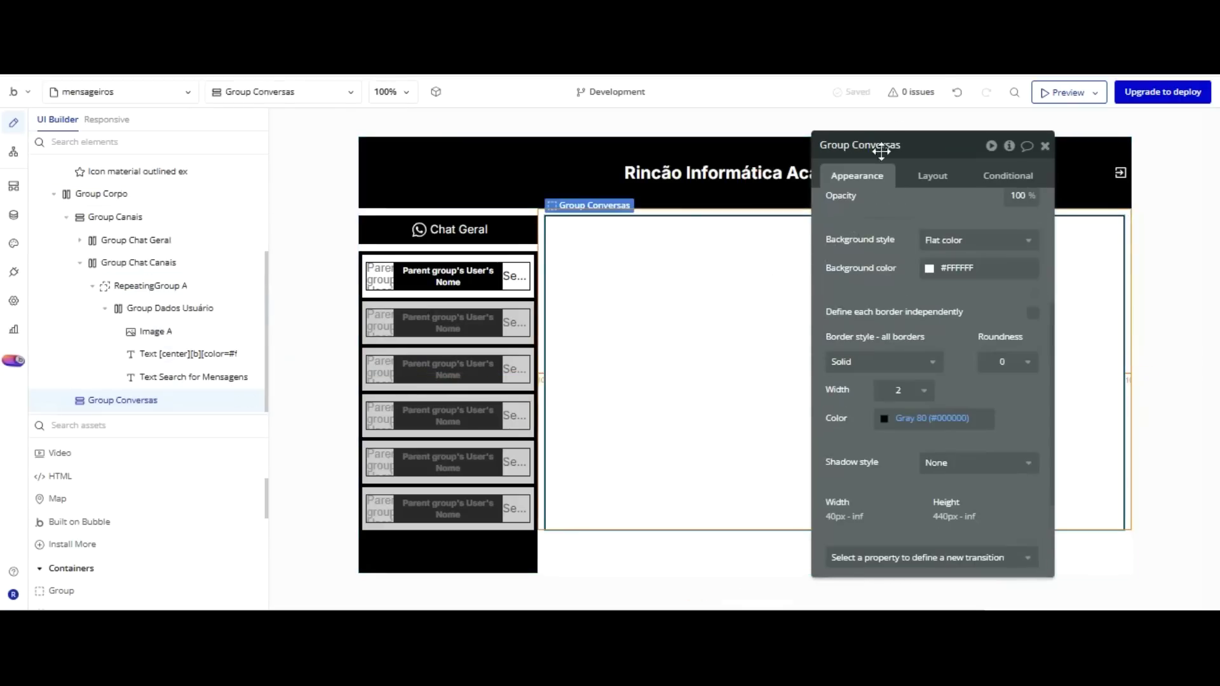
left_click(932, 176)
scroll(942, 270, "down", 1)
left_click(849, 560)
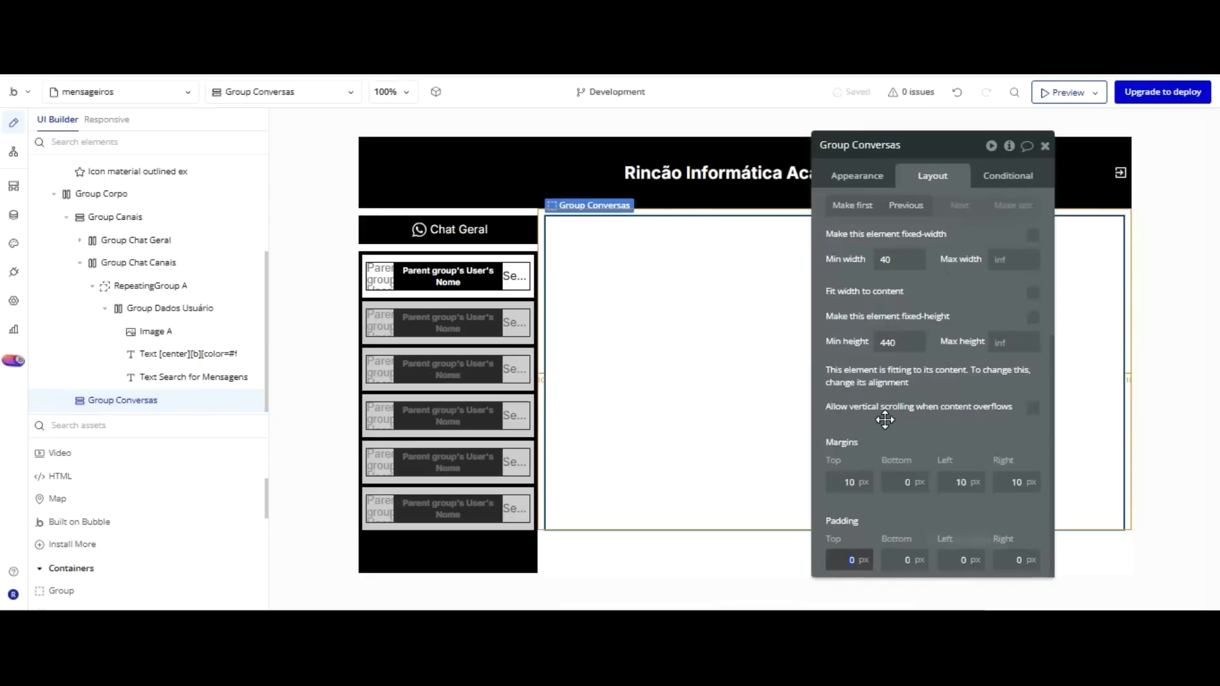
key("Tab")
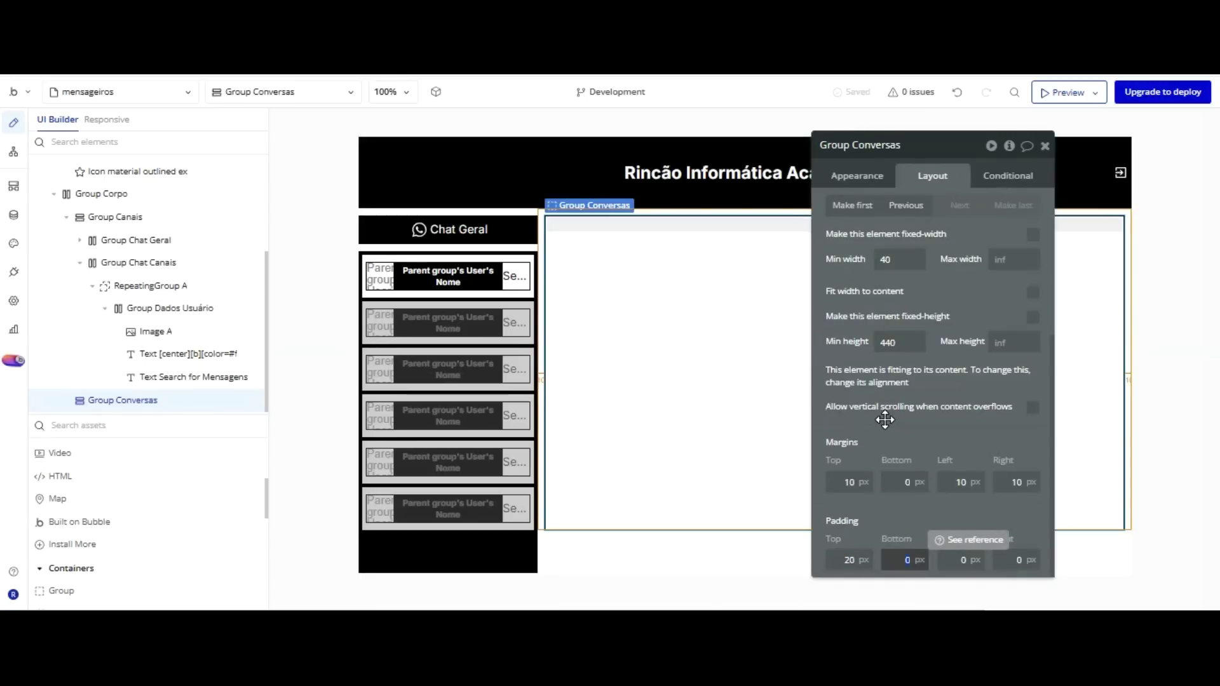
key("shift+Tab")
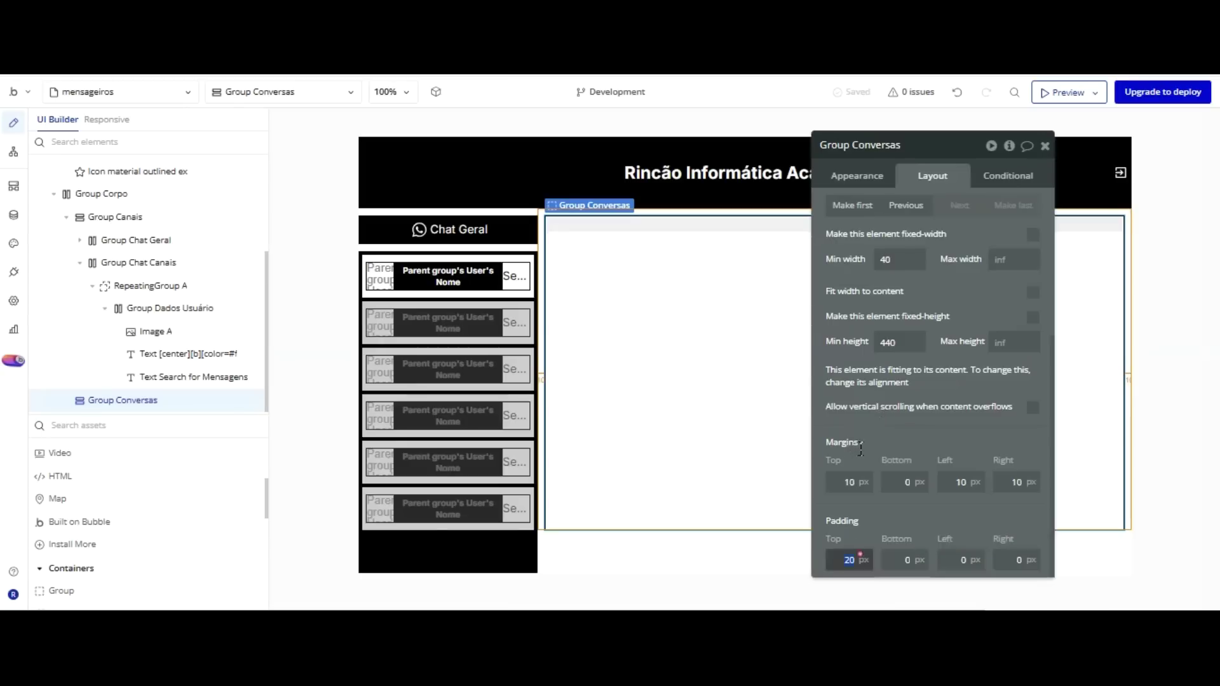
type("10")
key("Tab")
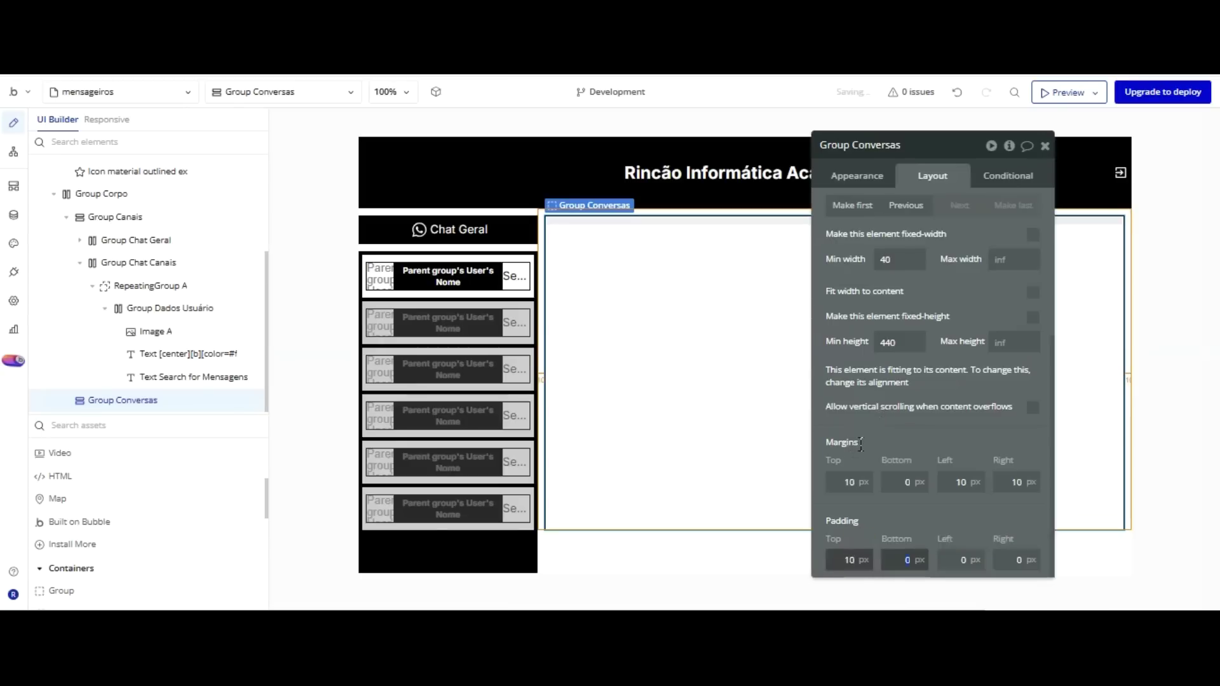
key("Return")
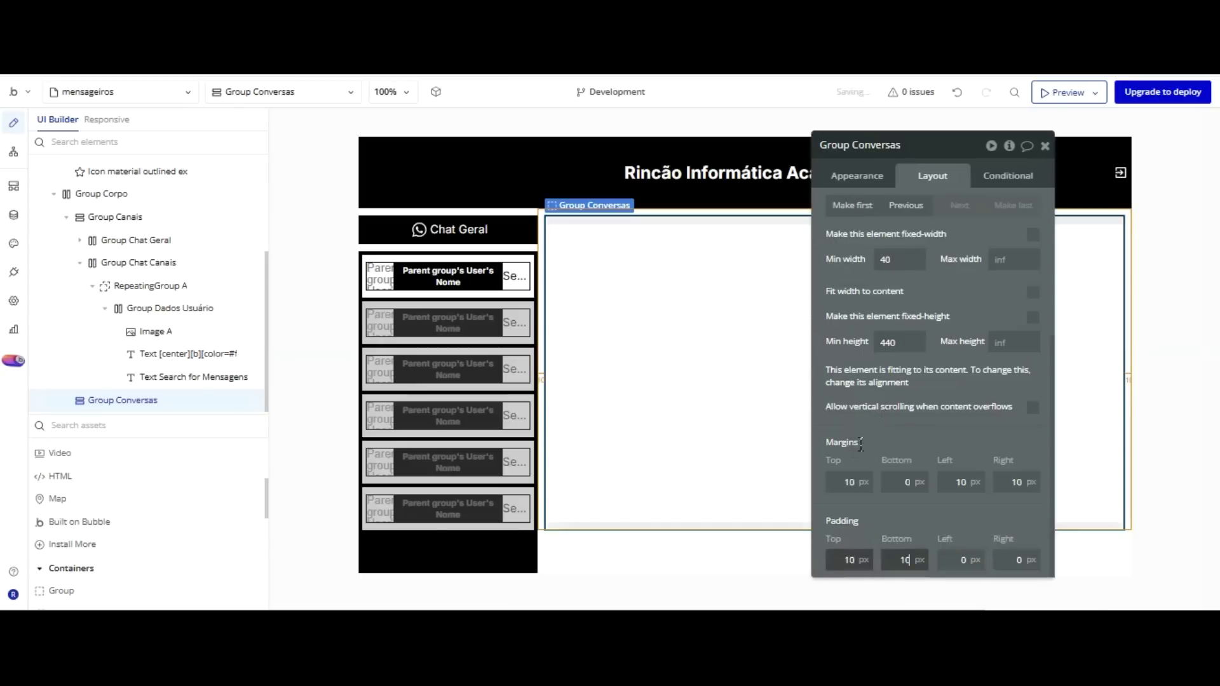
Set Group Conversas' left and right padding to 20 px.
key("Tab")
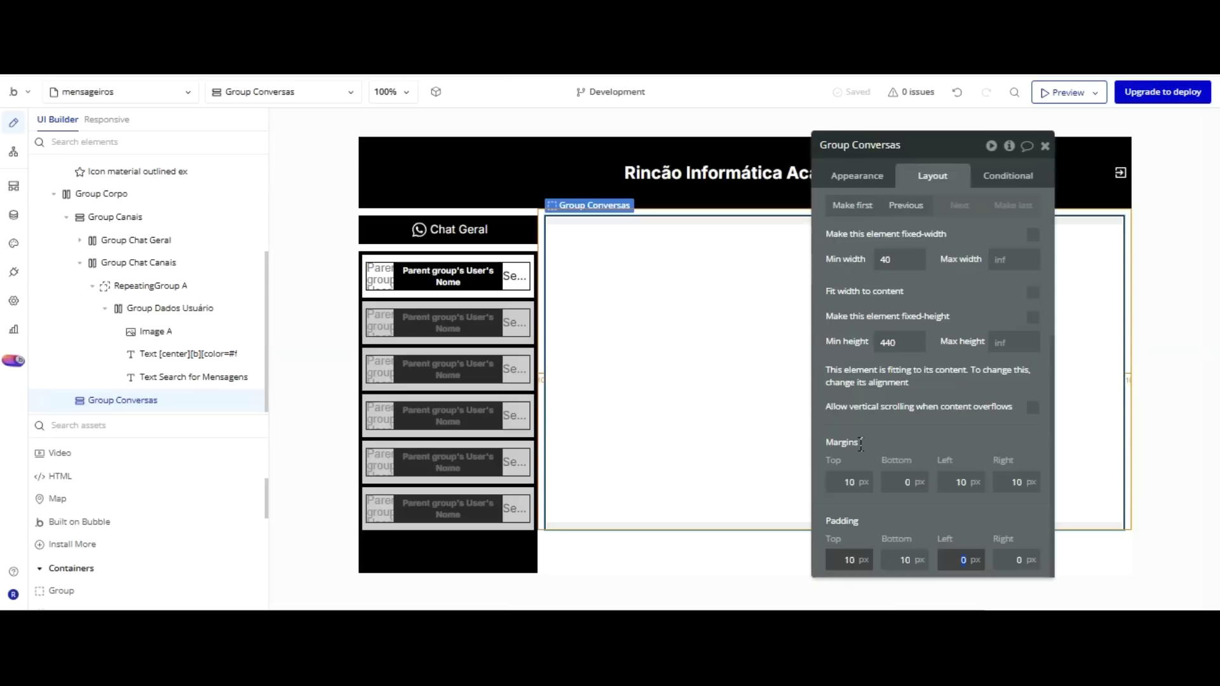
key("Return")
key("Tab")
type("2")
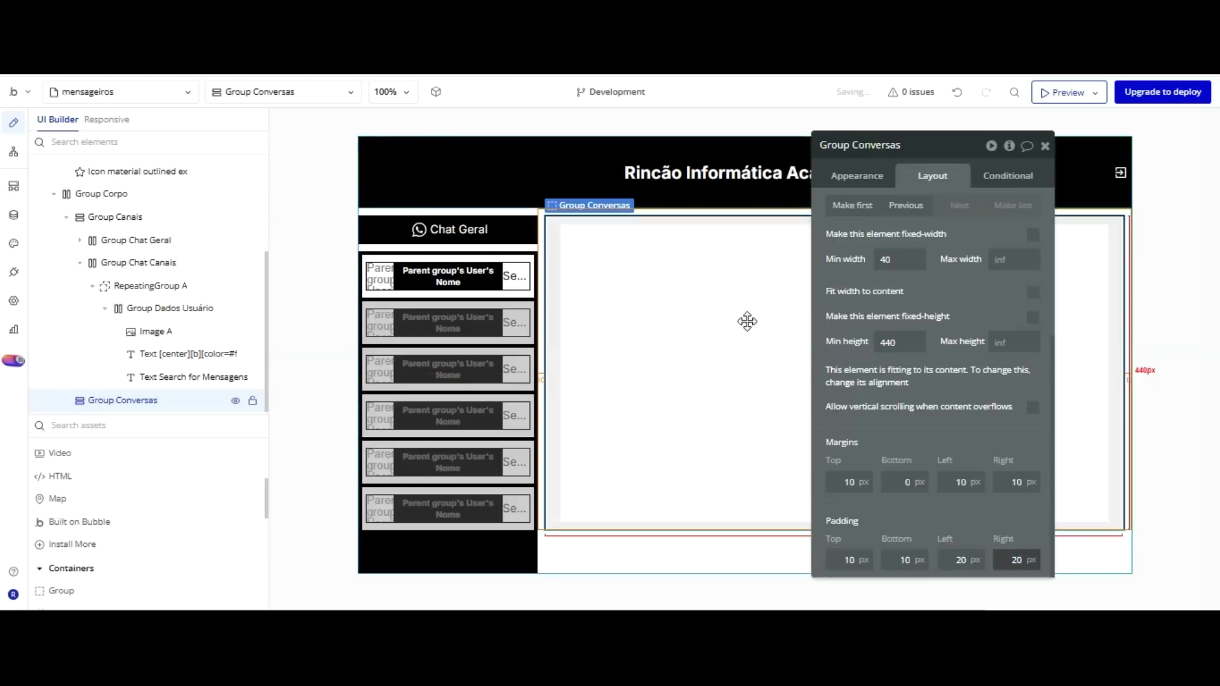
left_click_drag(911, 335, 1195, 309)
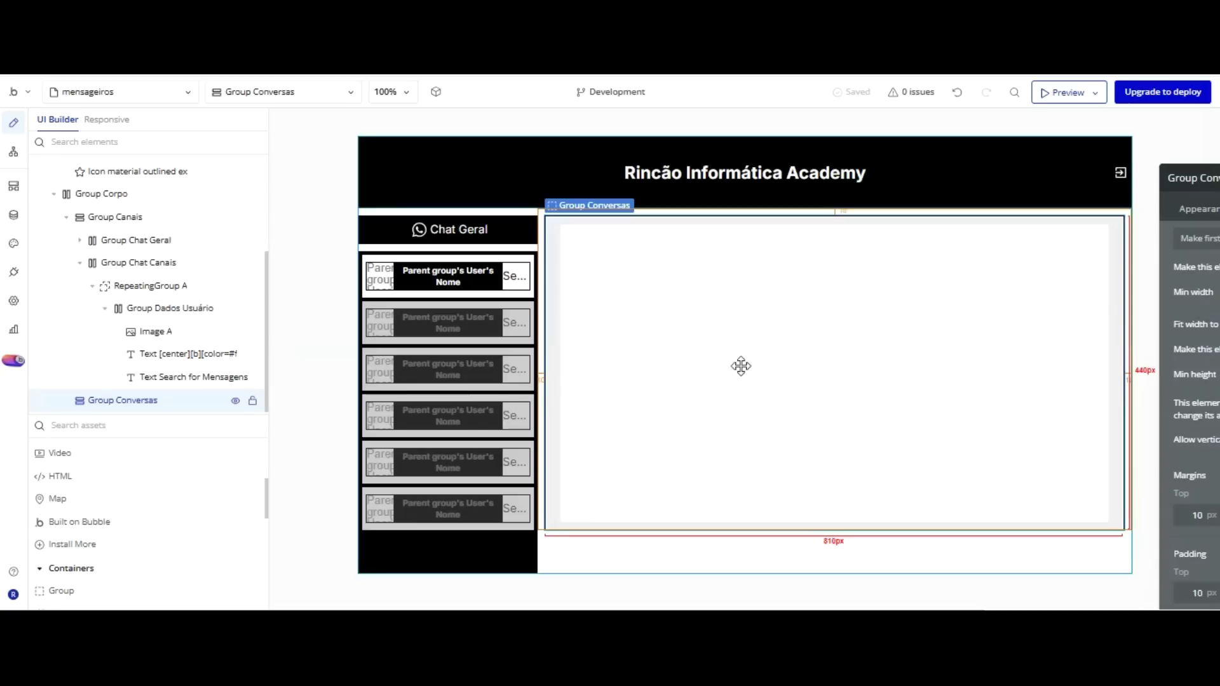
scroll(105, 407, "down", 2)
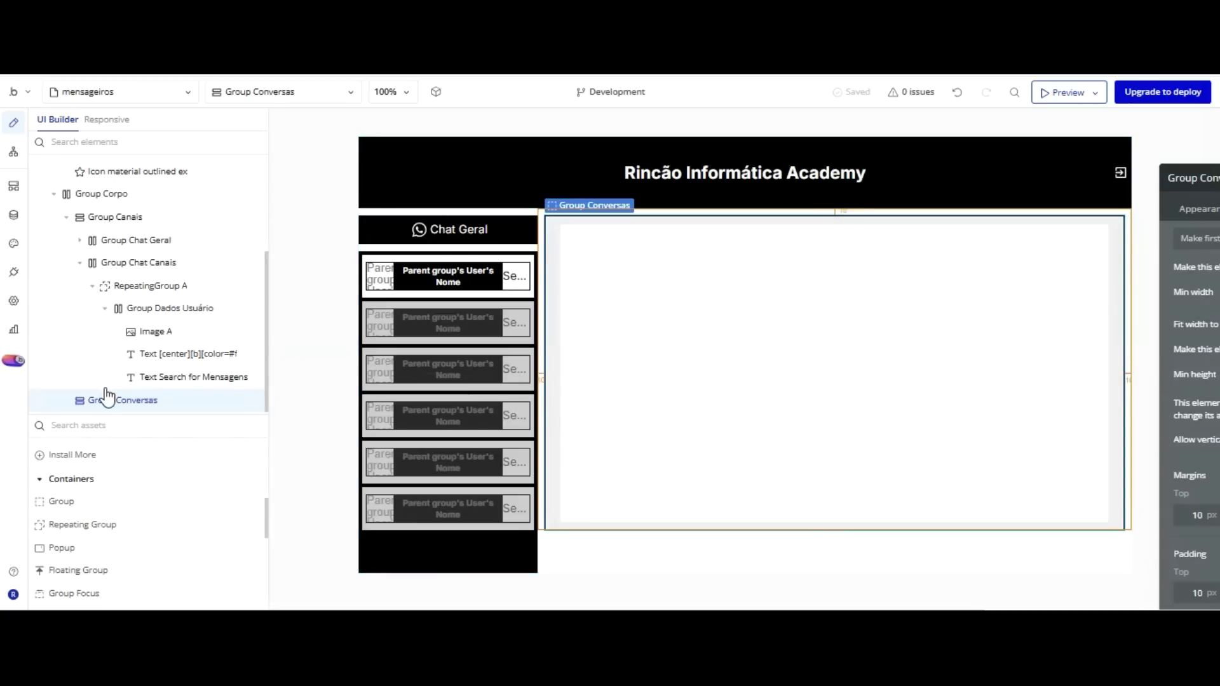
Add a repeating group inside Group Conversas and name it 'Lista de conversas'.
left_click(82, 524)
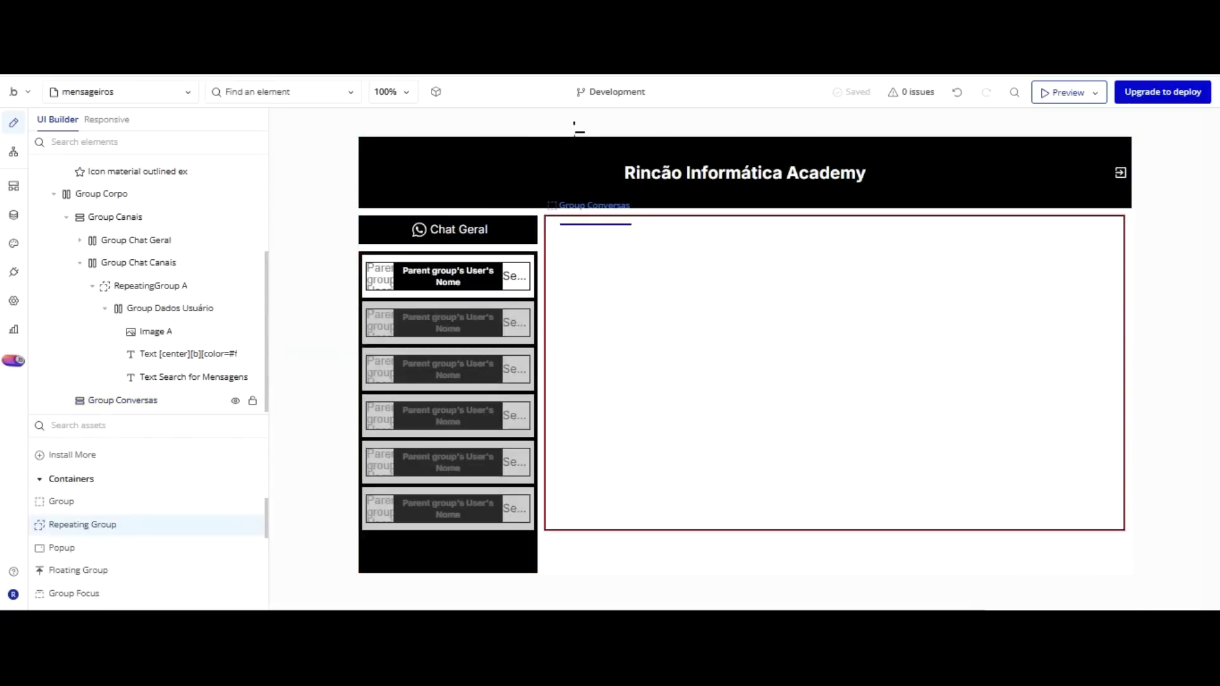
left_click(576, 238)
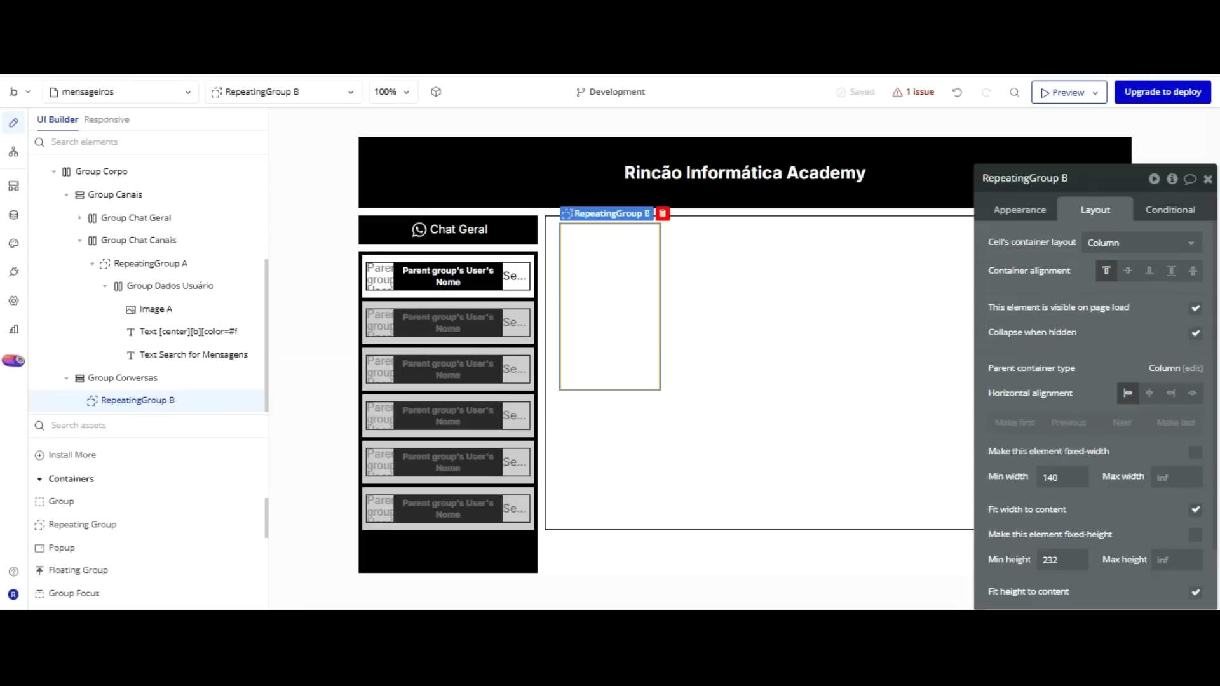
double_click(1083, 177)
type("Lista de conversas")
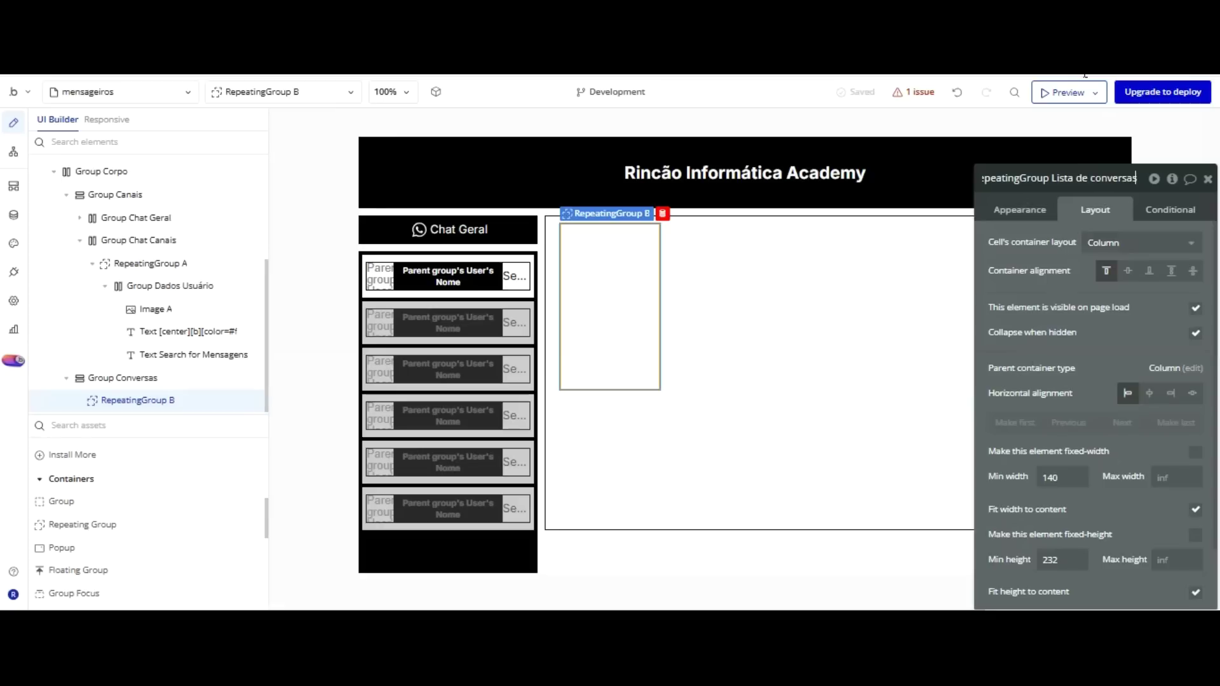
key("Return")
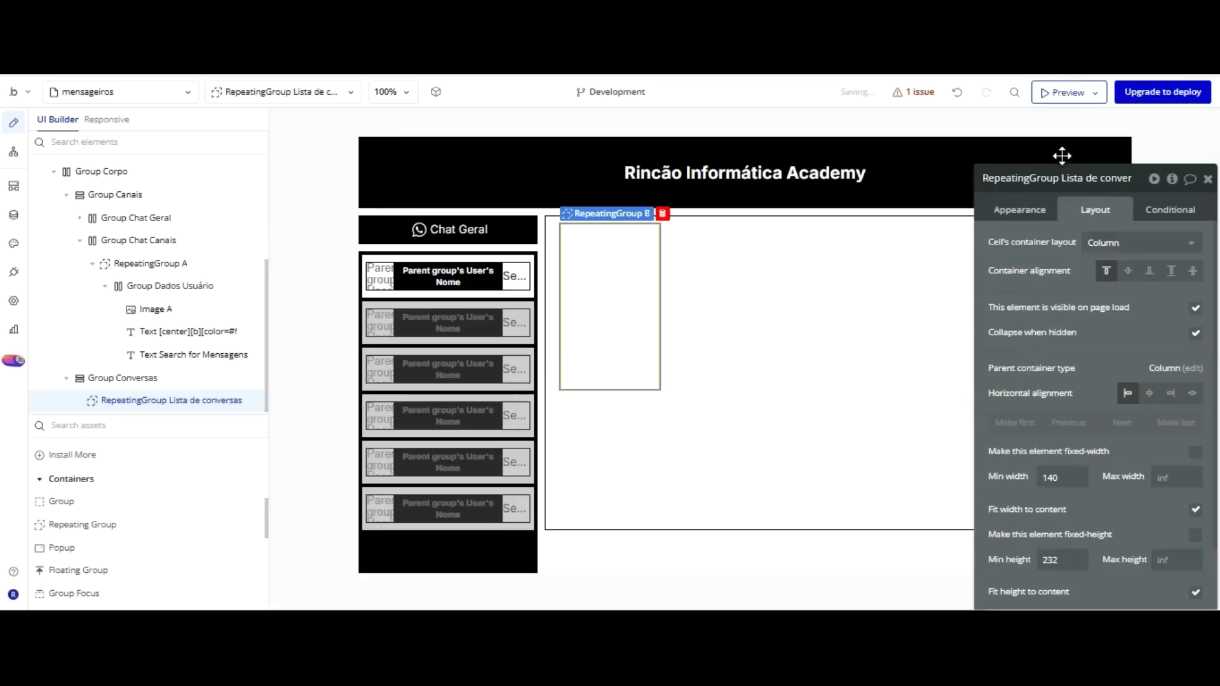
left_click_drag(1092, 265, 346, 241)
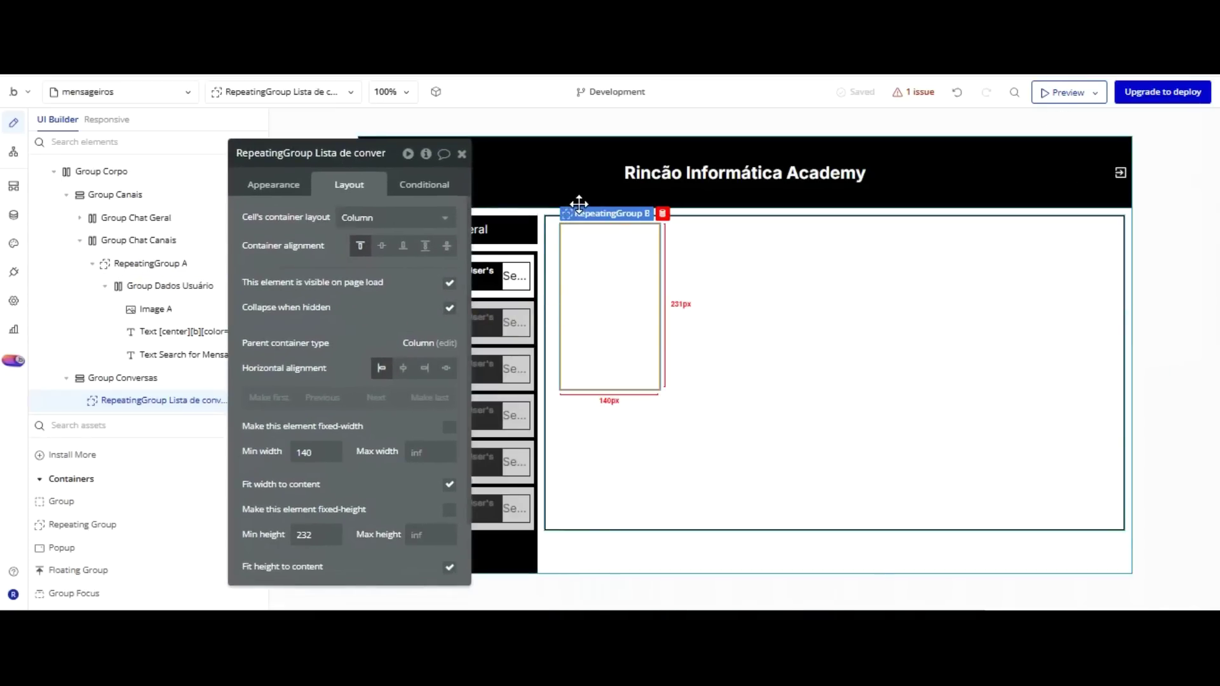
Uncheck Fit width to content and Fit height to content on Lista de conversas.
scroll(372, 267, "down", 1)
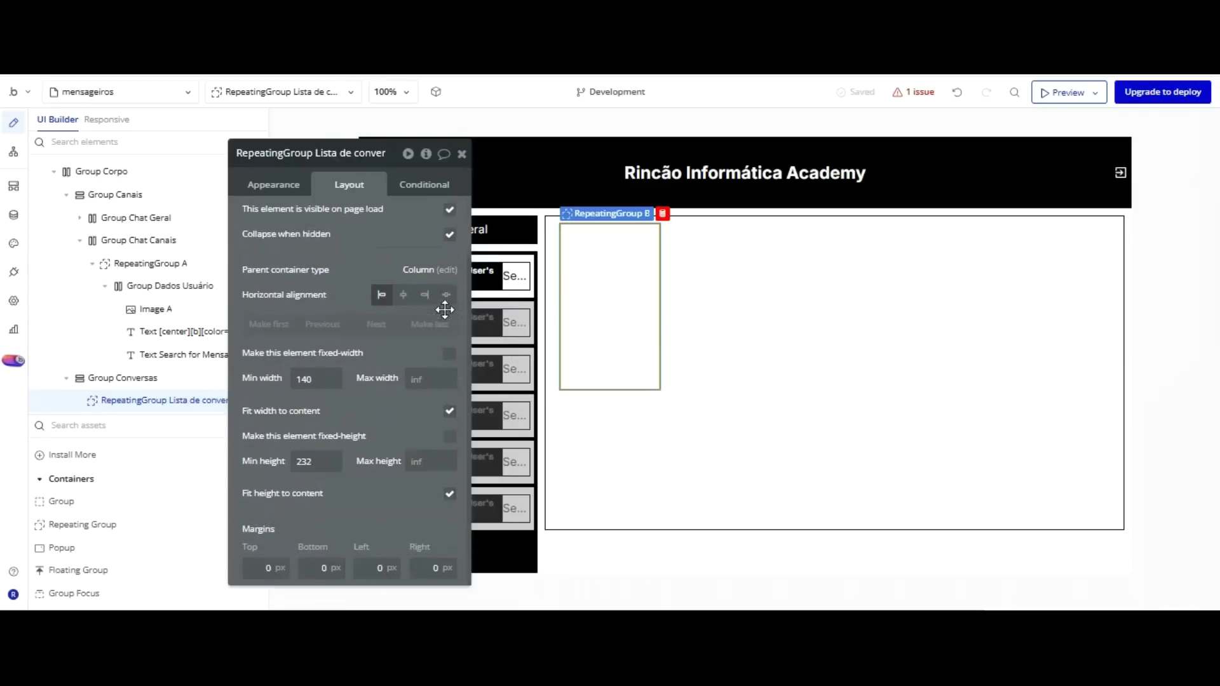
left_click(449, 411)
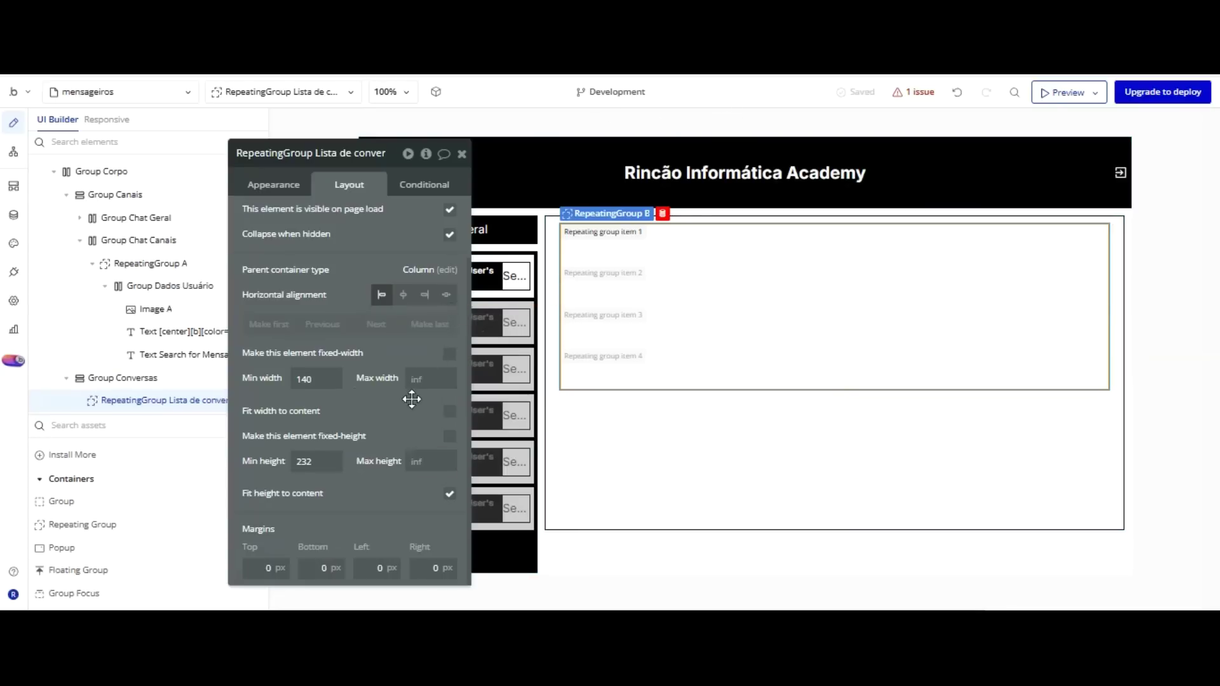
left_click(449, 493)
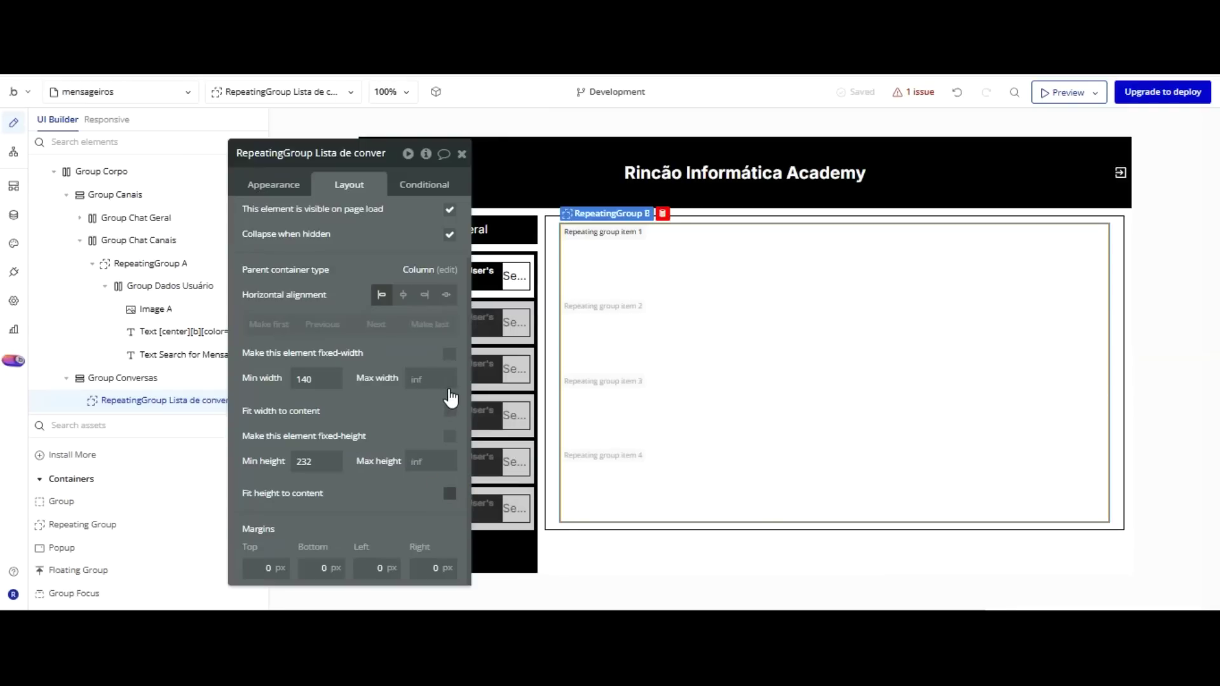
left_click_drag(380, 122, 1158, 124)
left_click_drag(1176, 176, 877, 168)
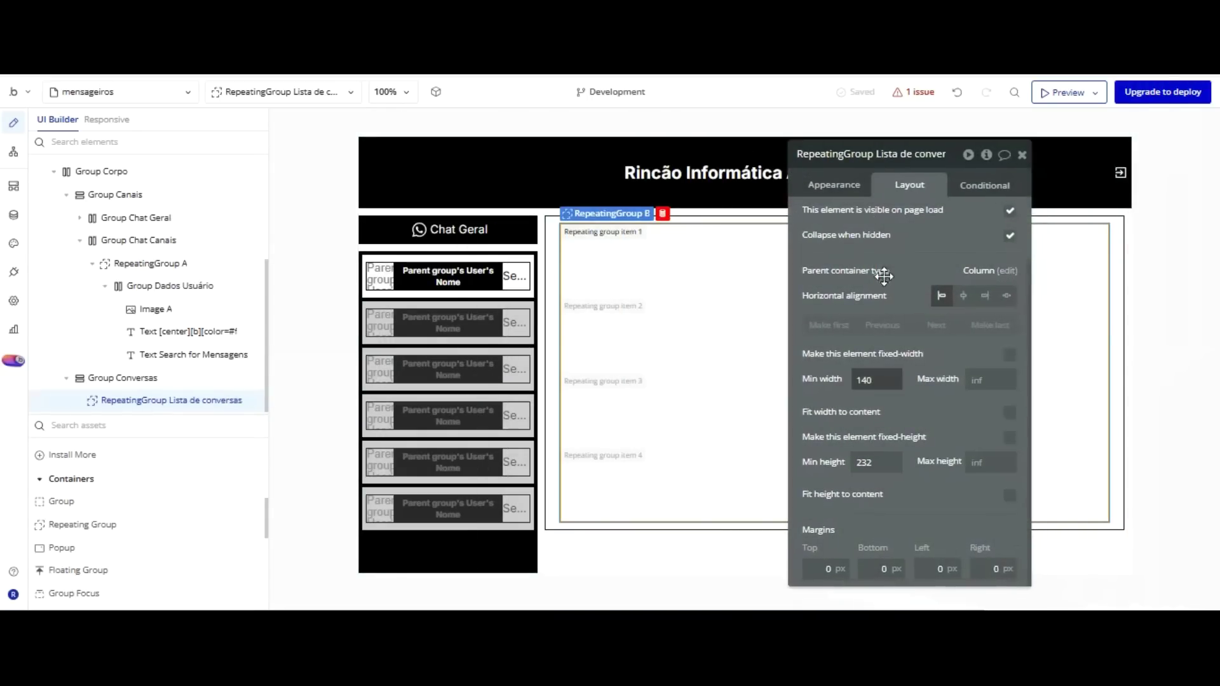
Set Type of content to Mensagens on Group Conversas and on the Lista de conversas list.
left_click(836, 183)
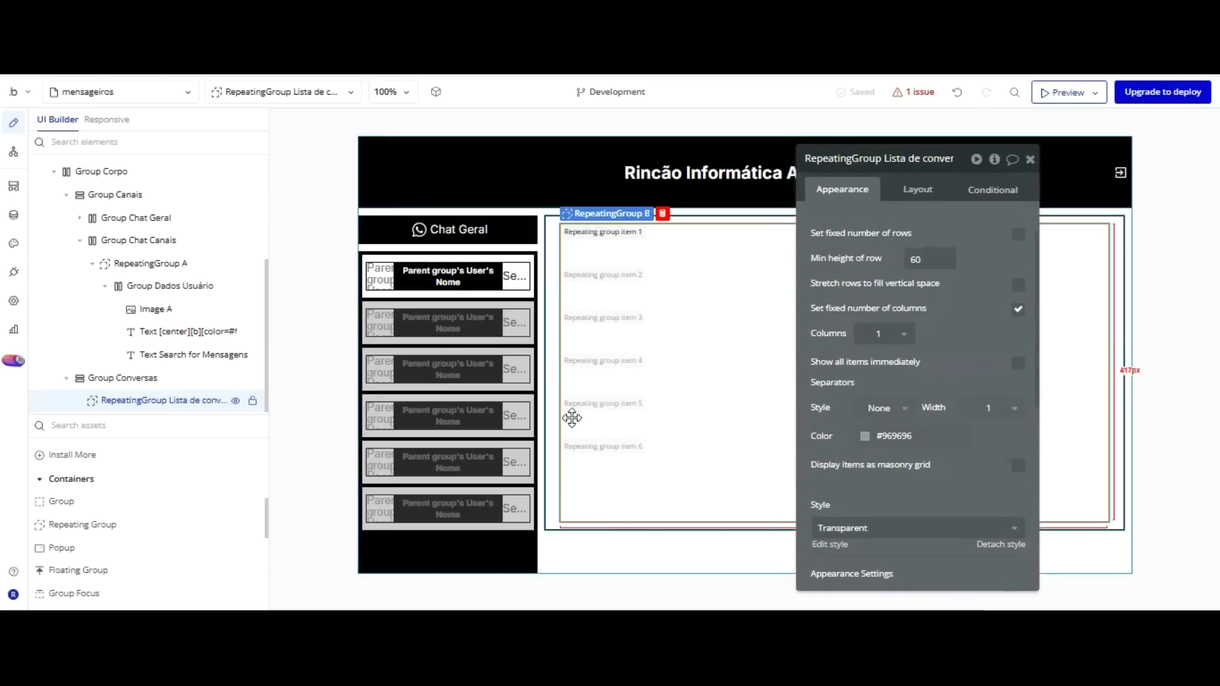
left_click(564, 553)
left_click(920, 190)
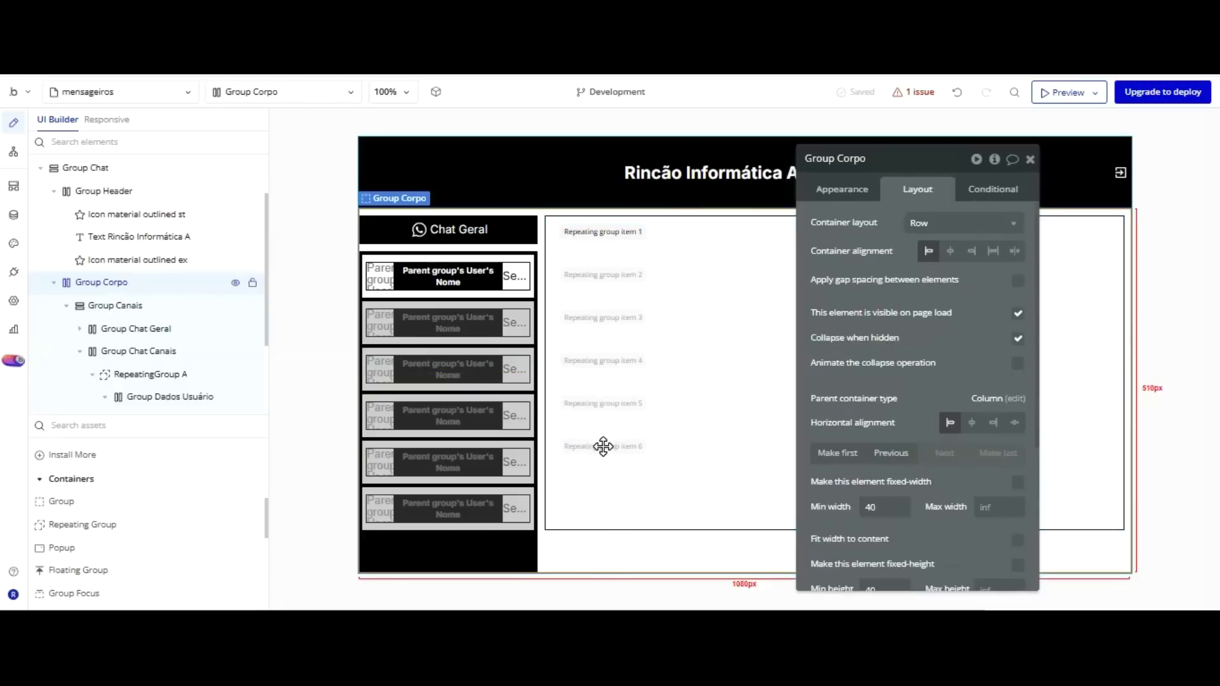
left_click(586, 421)
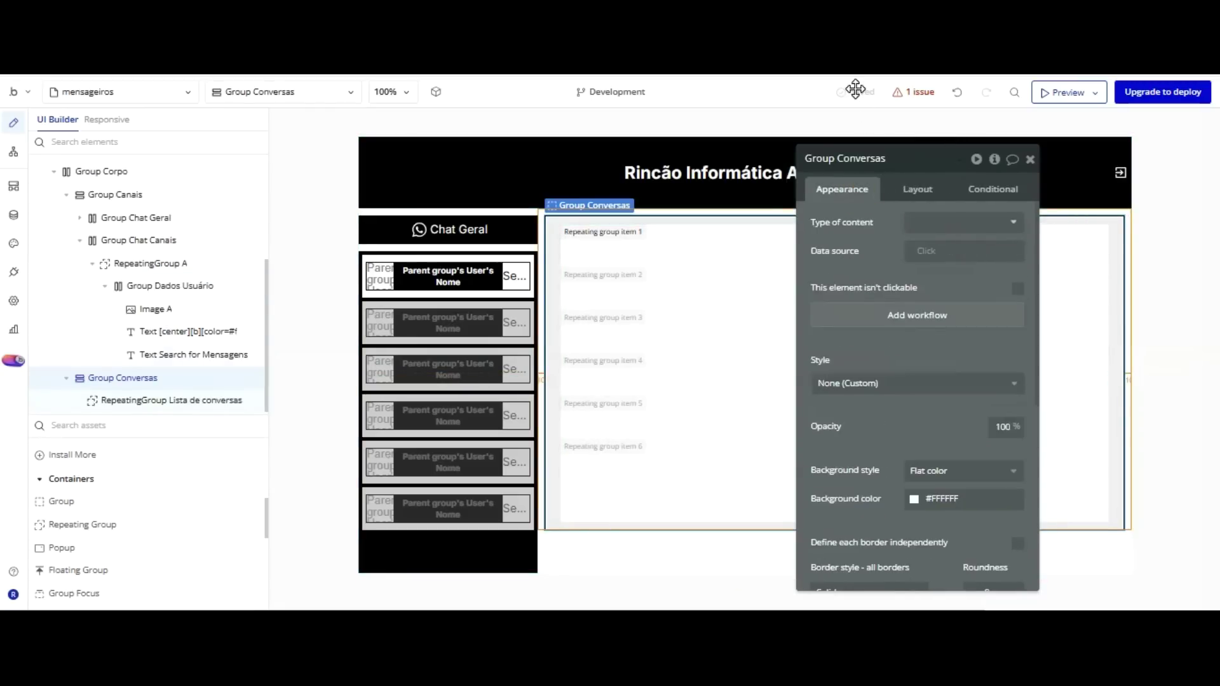
left_click(920, 220)
left_click(940, 284)
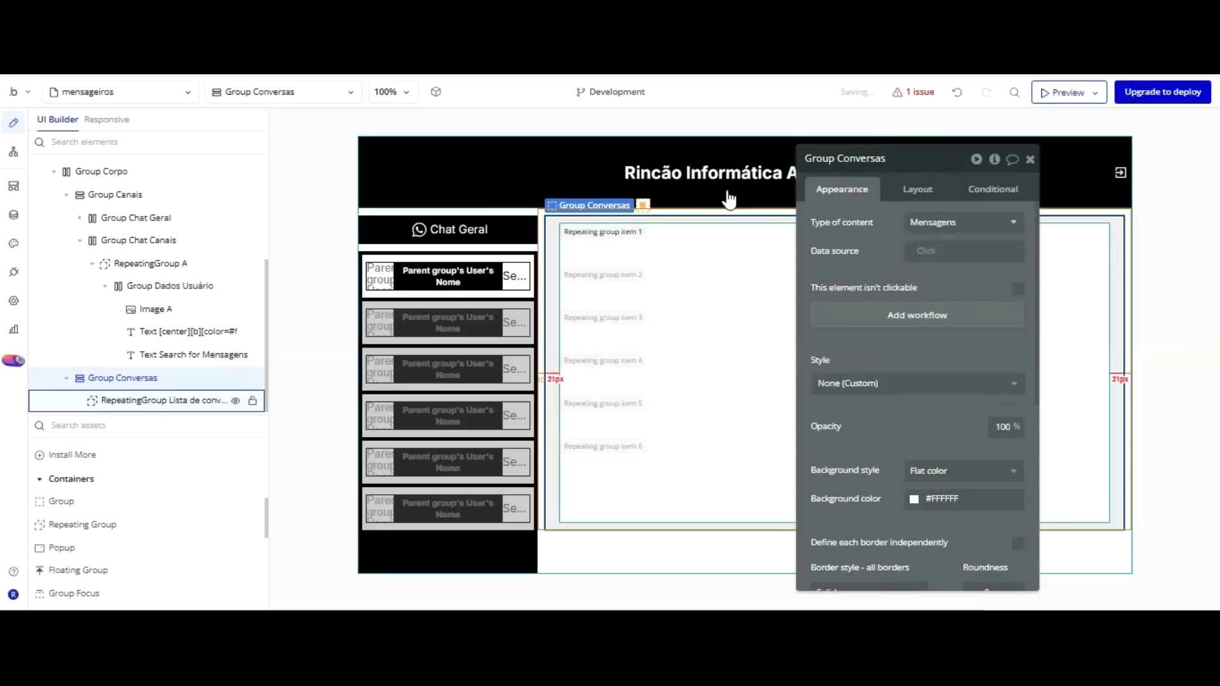
left_click(726, 299)
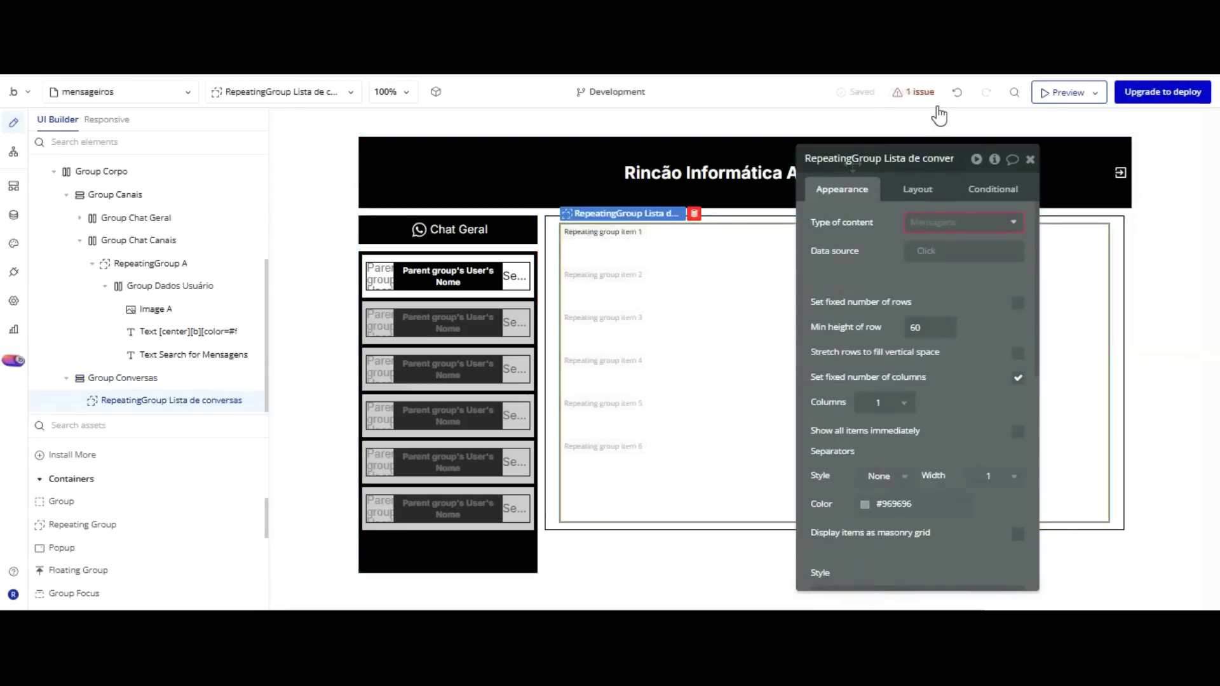
left_click(937, 220)
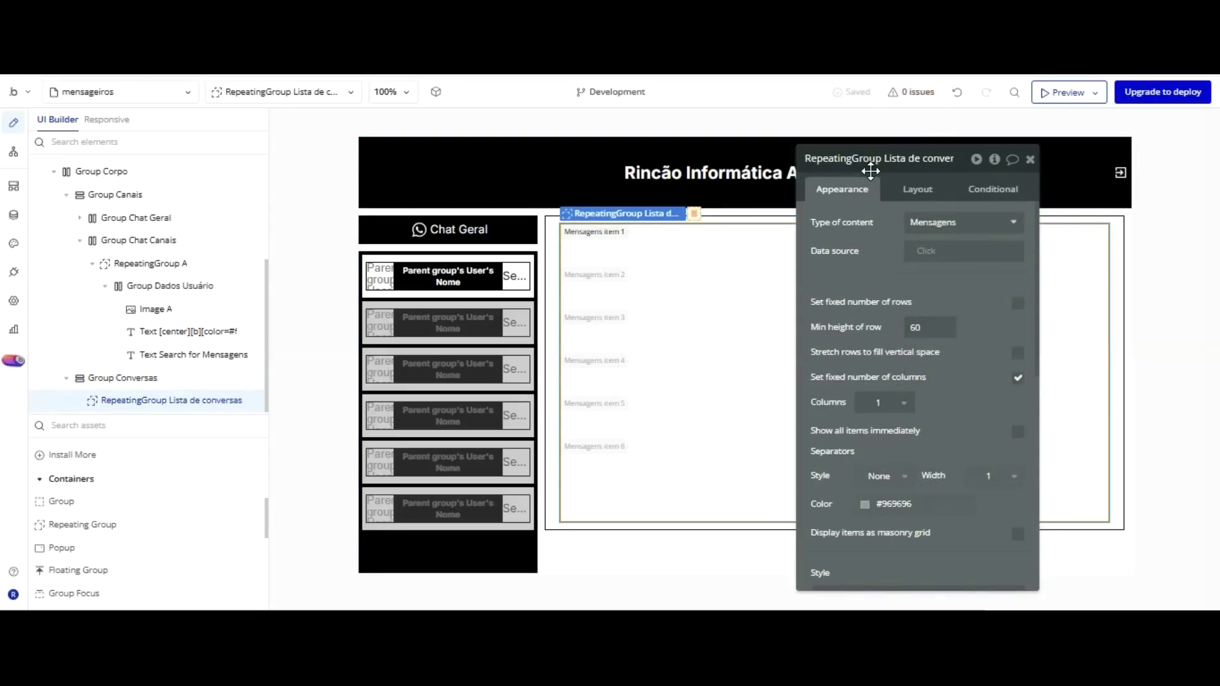
Source the list from a search for Mensagens where Usuários conversa is empty.
left_click(928, 251)
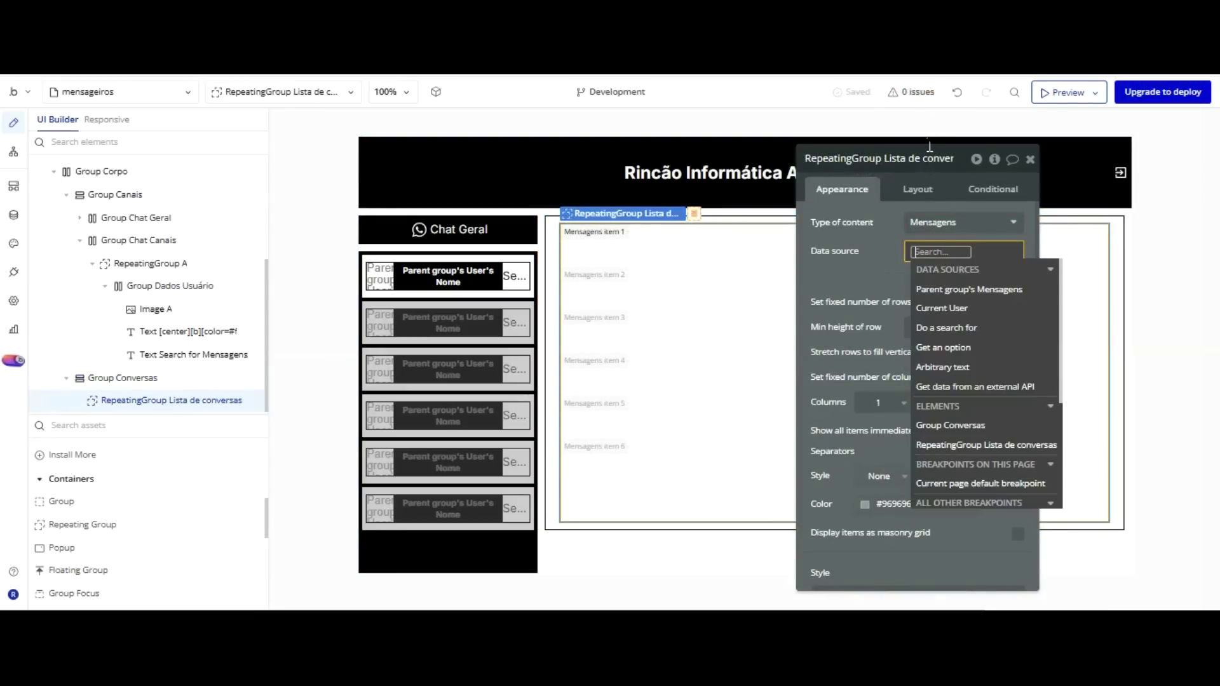
left_click(947, 327)
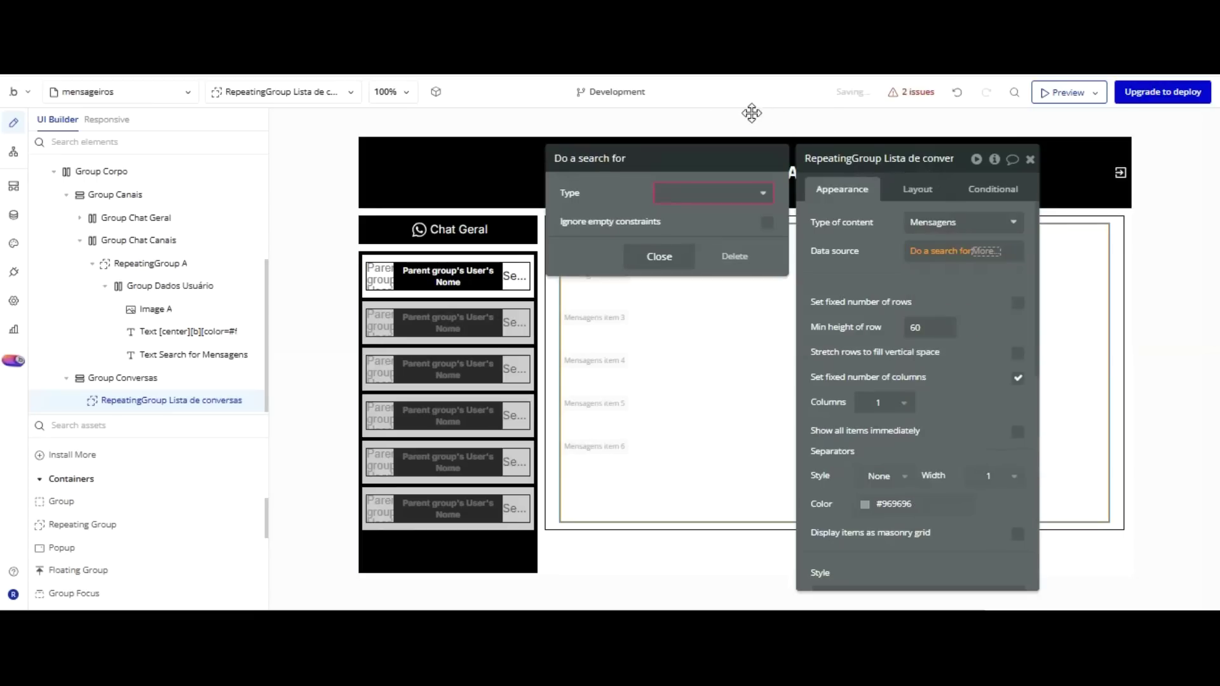
left_click(704, 252)
left_click(582, 229)
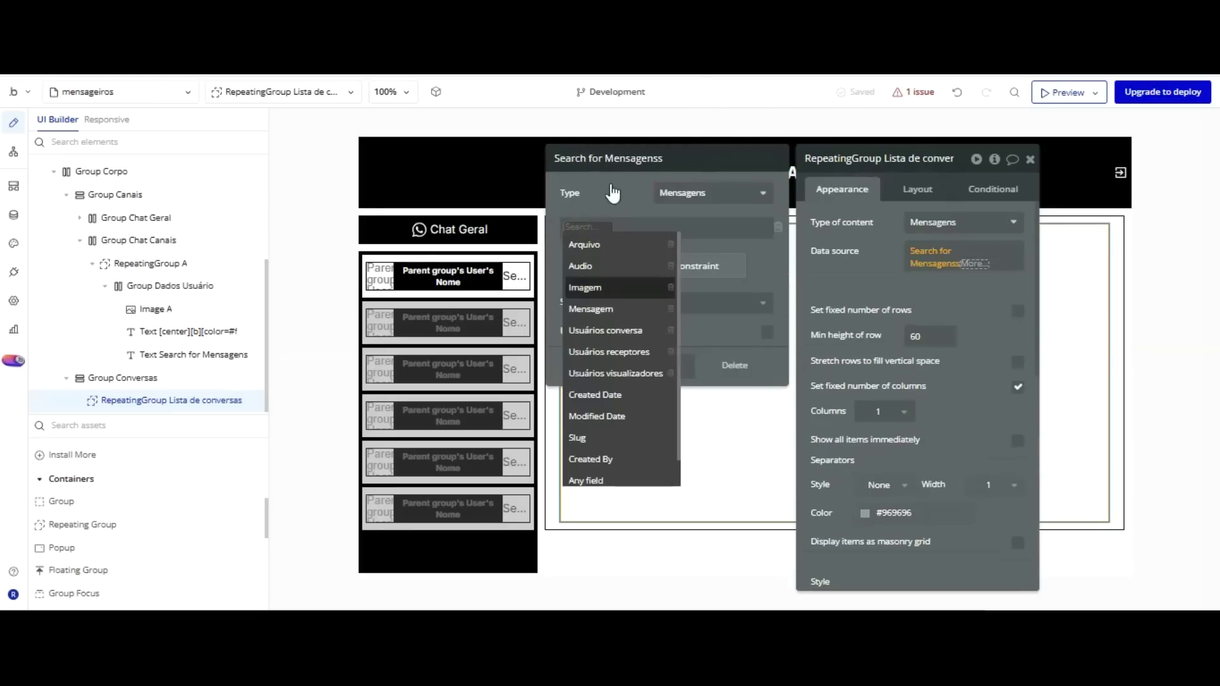
left_click(618, 327)
left_click(650, 227)
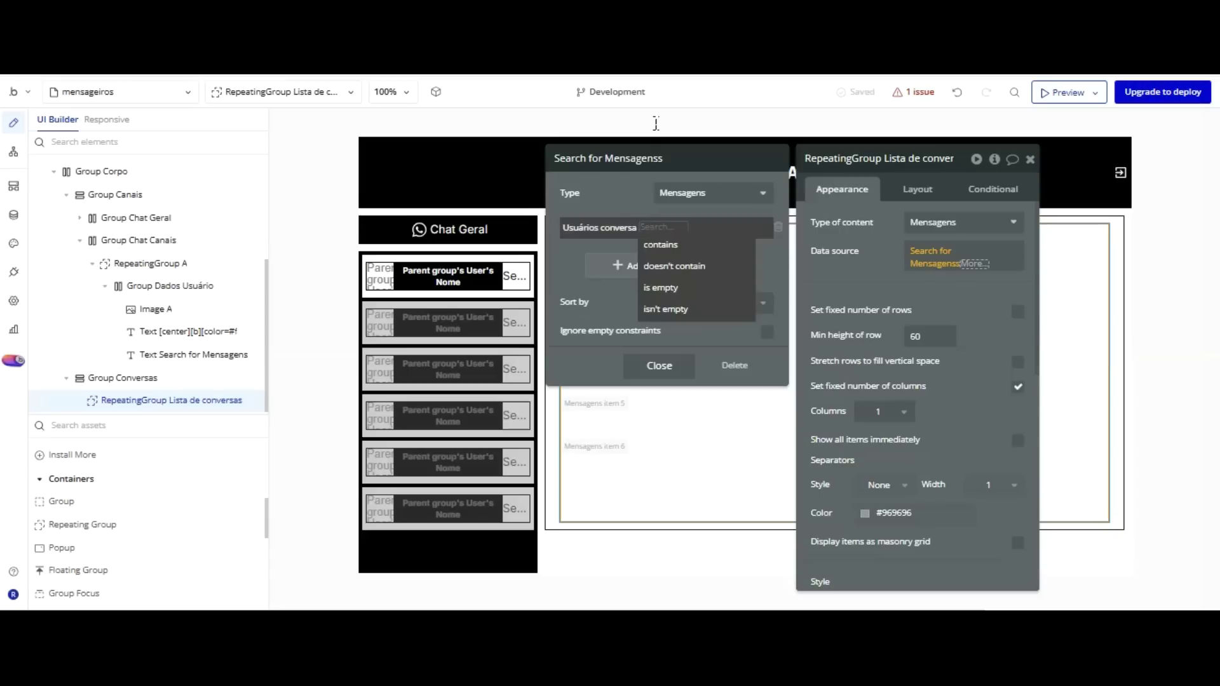
key("Return")
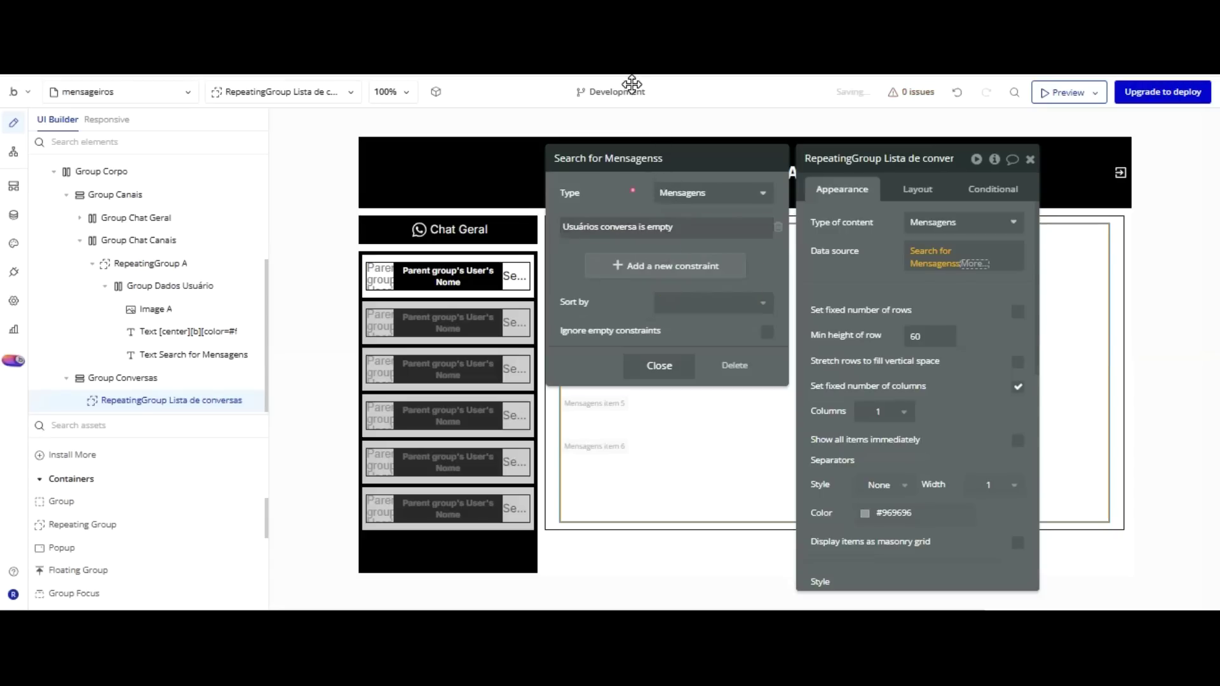
Sort the search by Created Date with Descending set to no, and close the editor.
key("Tab")
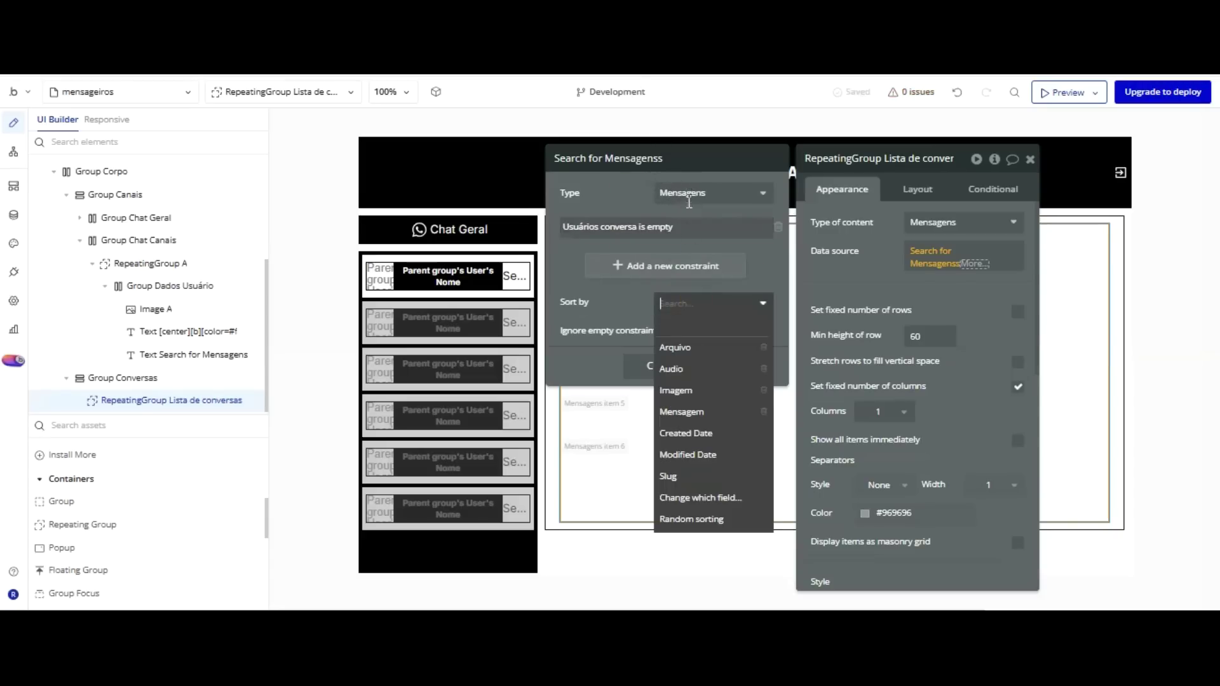
key("Down")
key("Down")
key("Down")
key("Down")
key("Return")
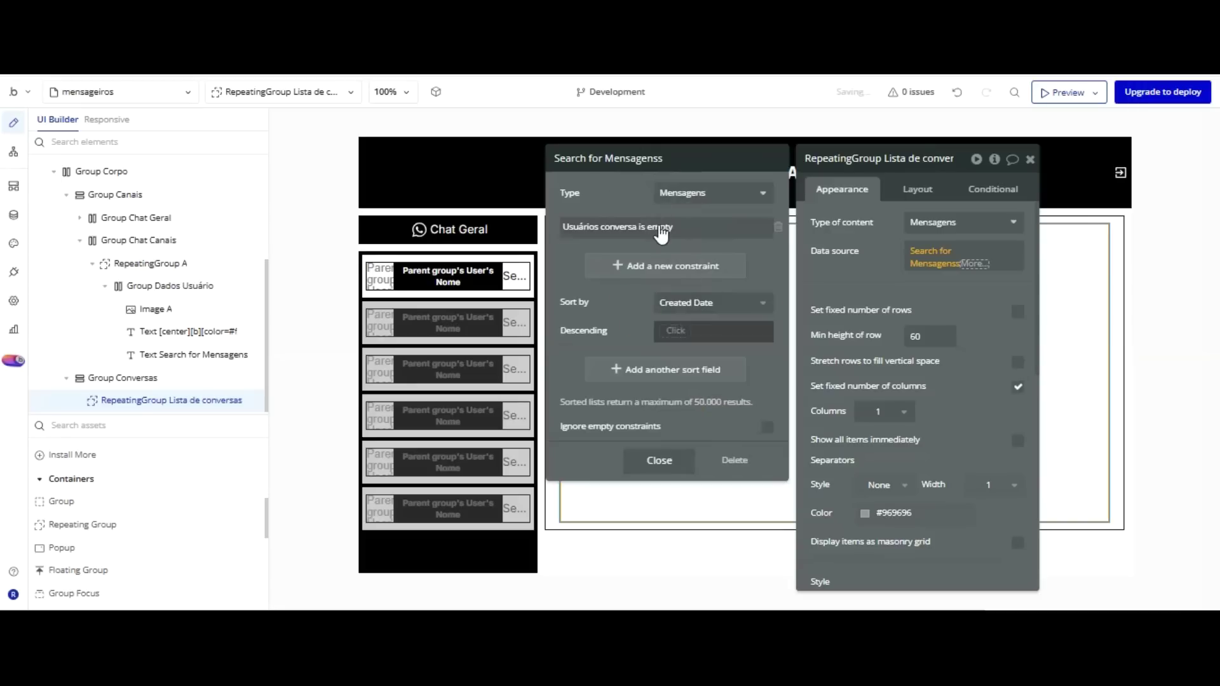
left_click(676, 330)
left_click(639, 316)
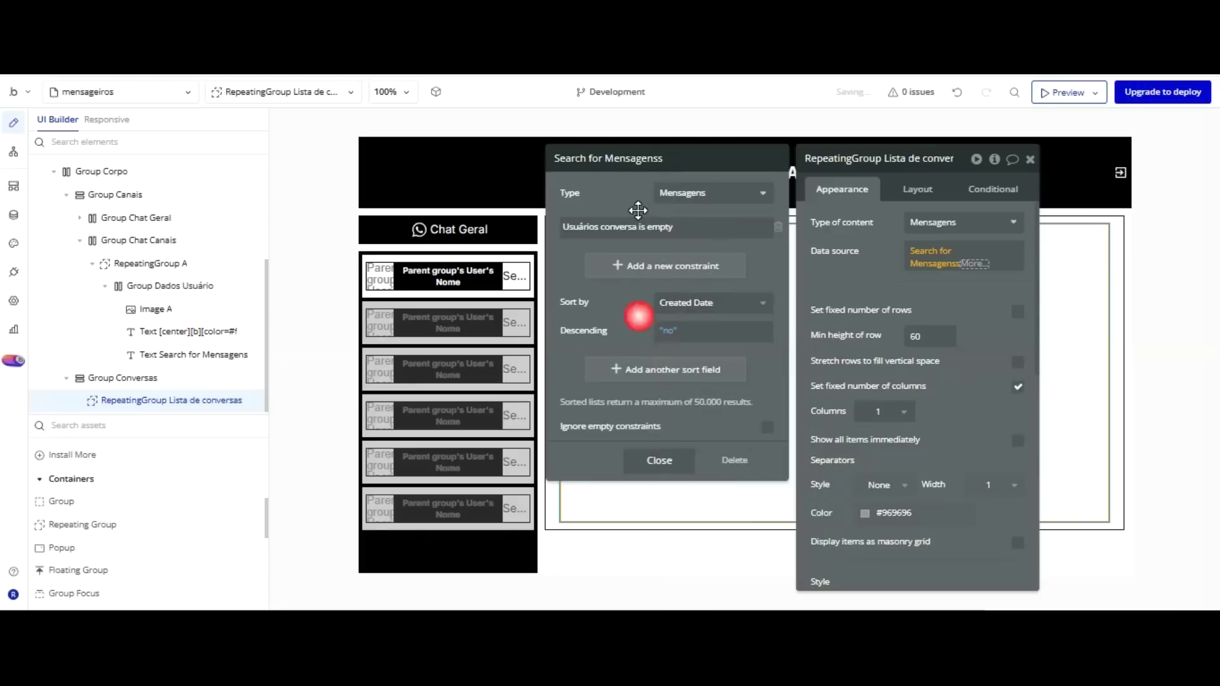
left_click(885, 199)
left_click(885, 184)
left_click_drag(885, 185, 341, 183)
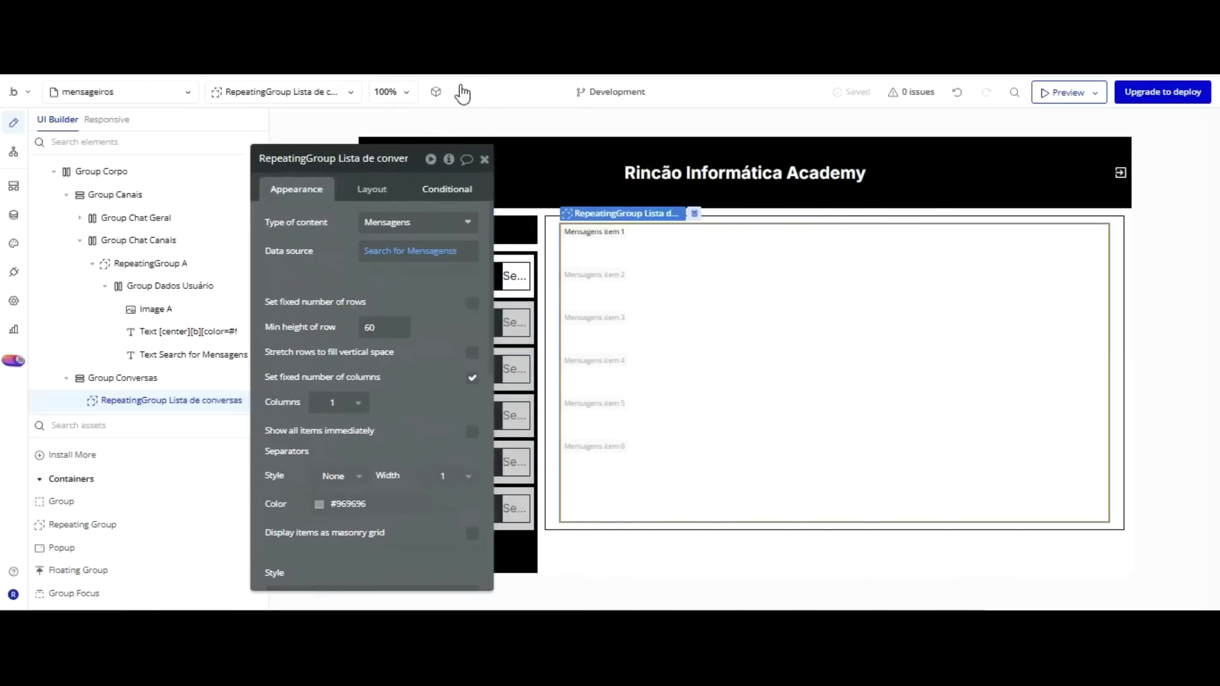
Review the list's conditionals and Mensagens search, then open the element inspector for Group Conversas.
left_click(452, 189)
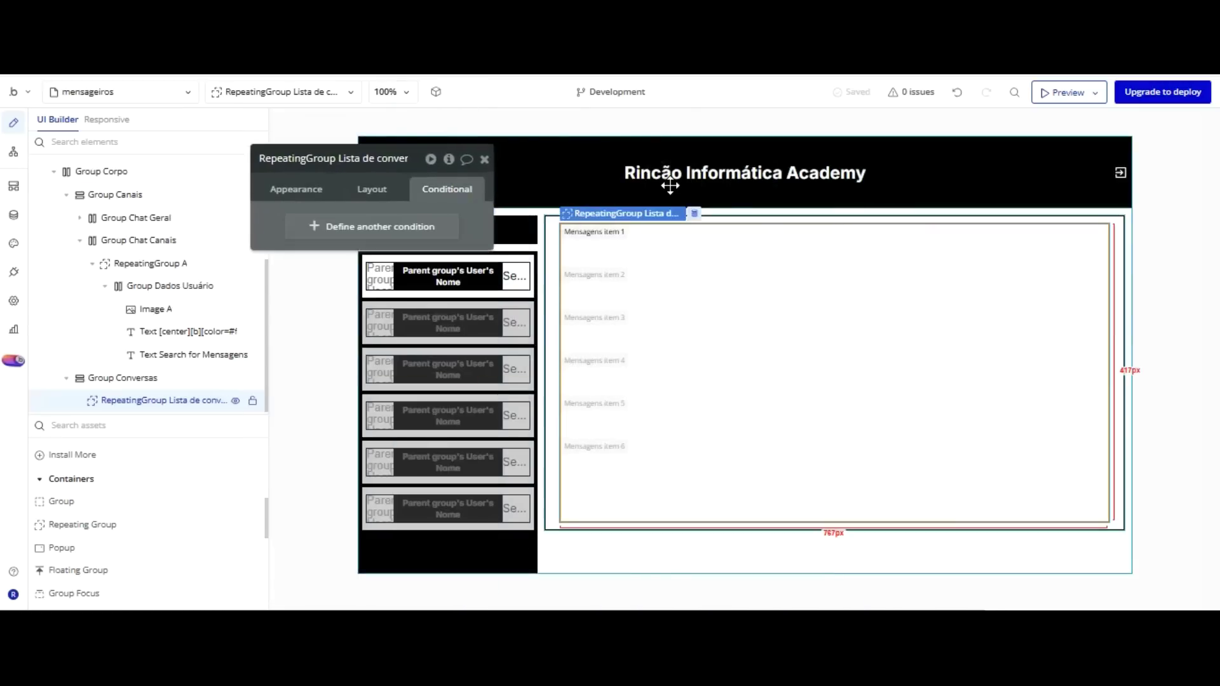
left_click(296, 189)
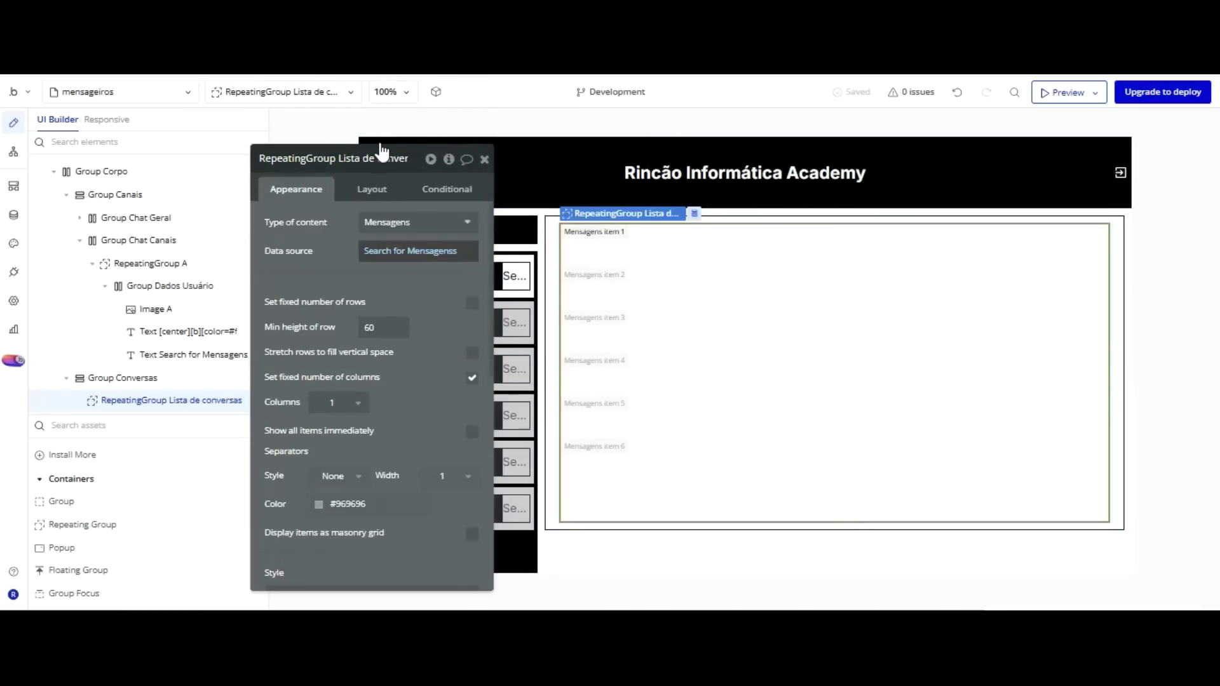
left_click(382, 251)
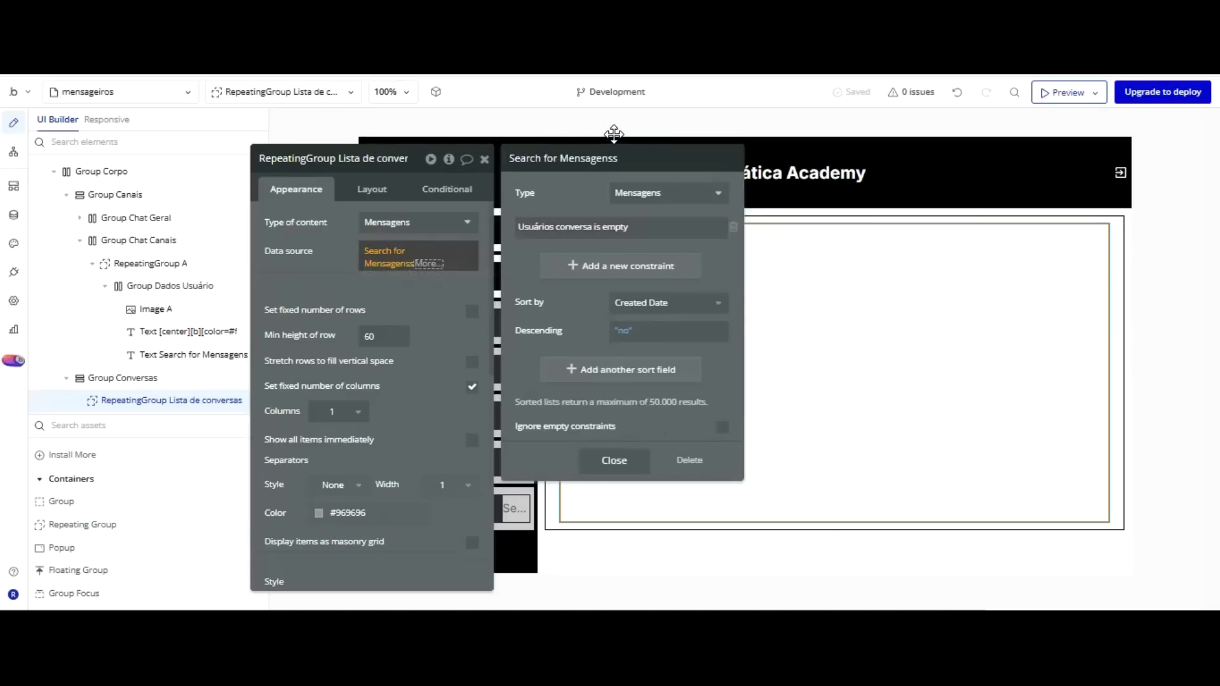
left_click(450, 188)
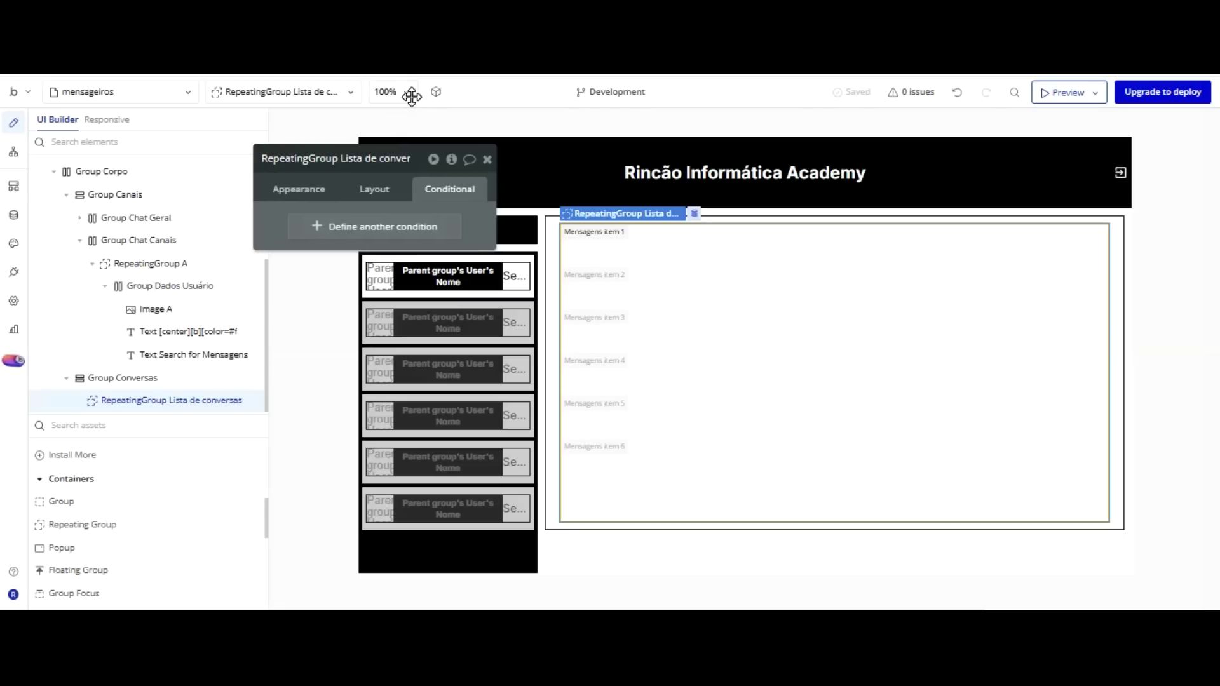
left_click(551, 257)
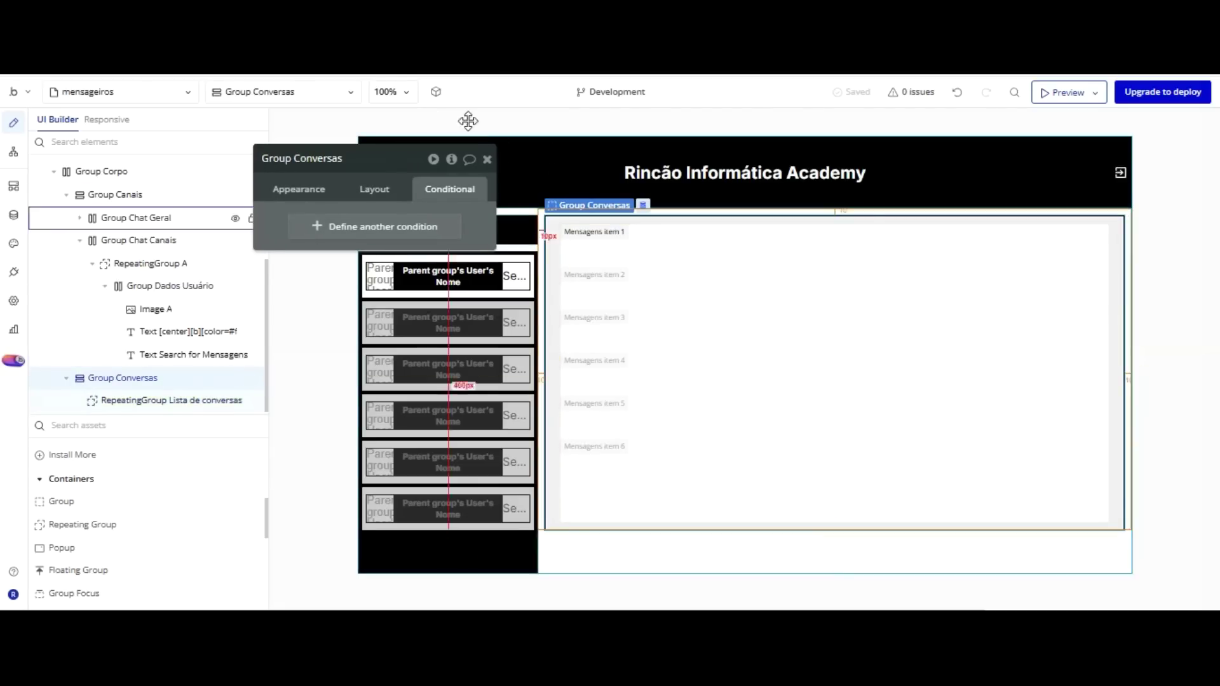
left_click(451, 159)
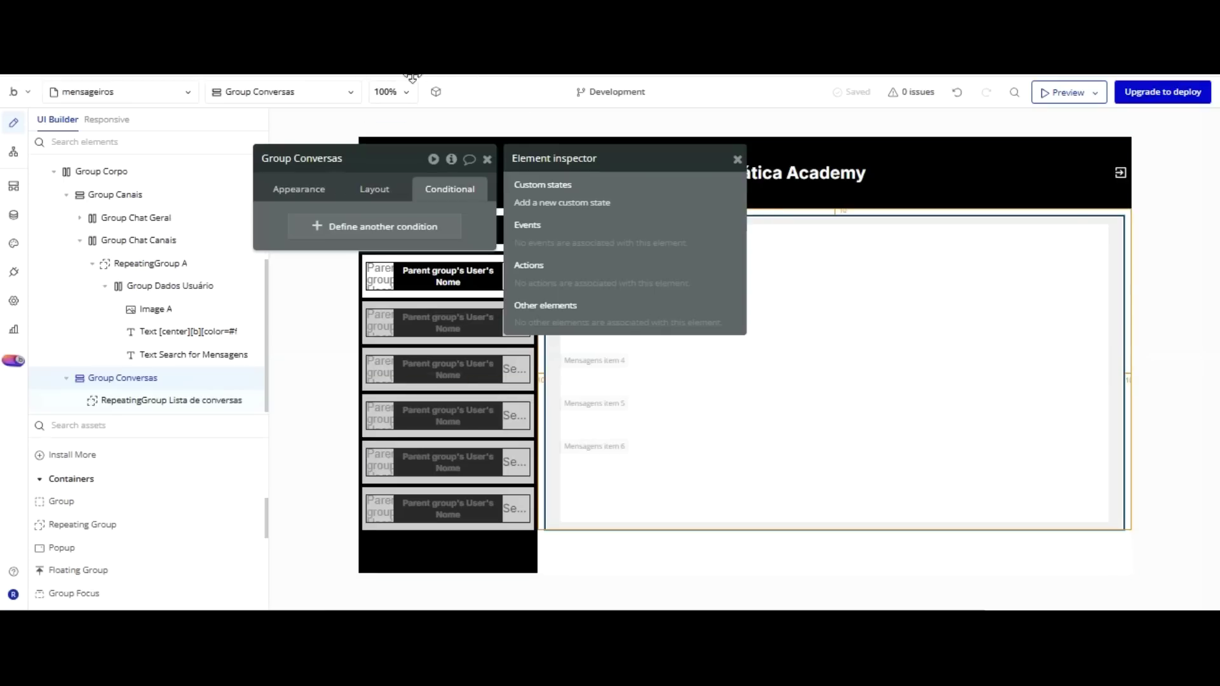
Create the custom state Set_Usuário on Group Conversas and change its type from text to User.
left_click(544, 203)
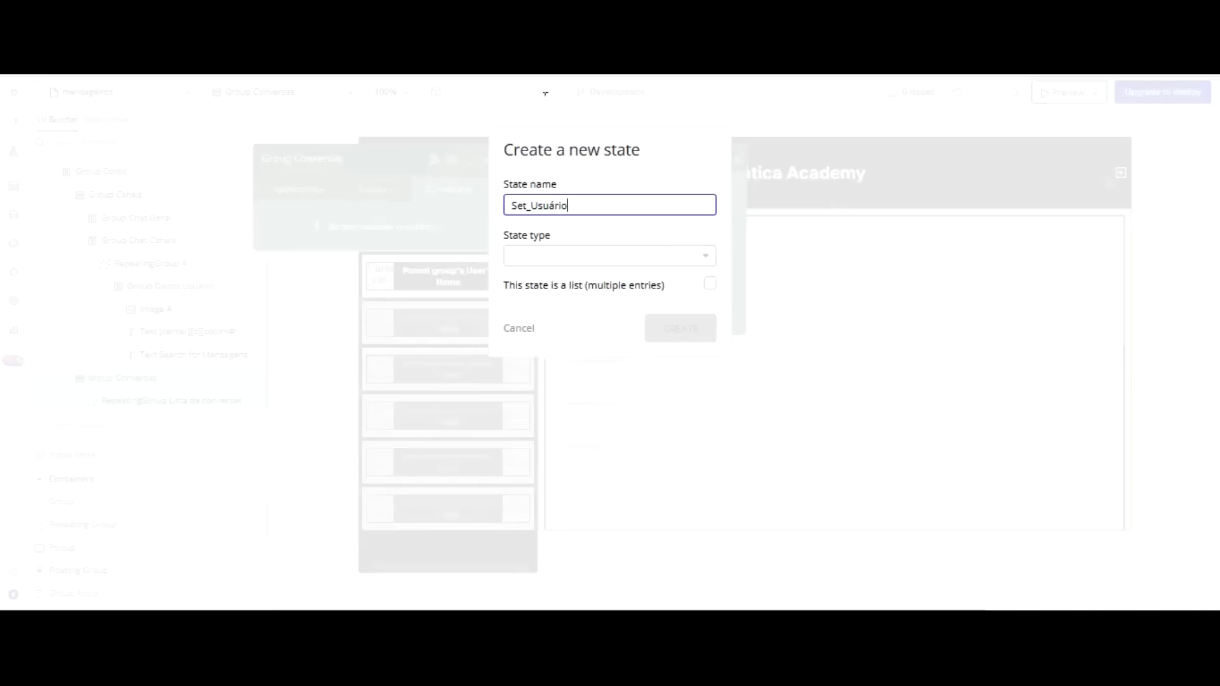
left_click(588, 254)
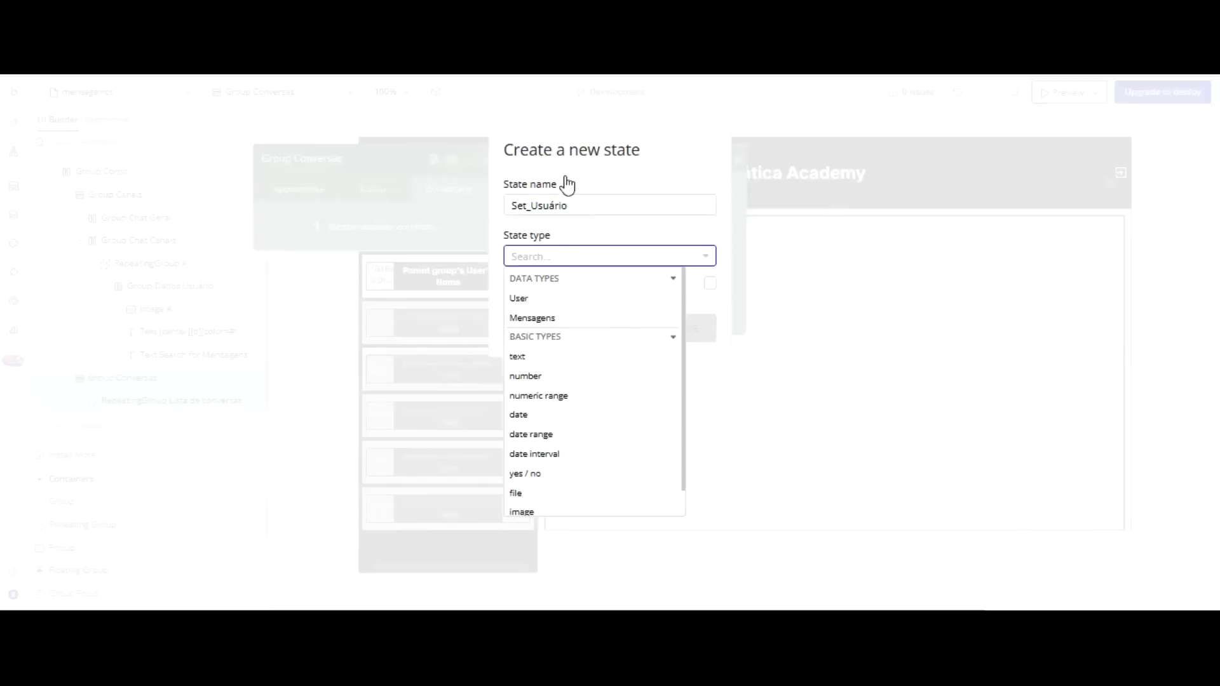
left_click(532, 351)
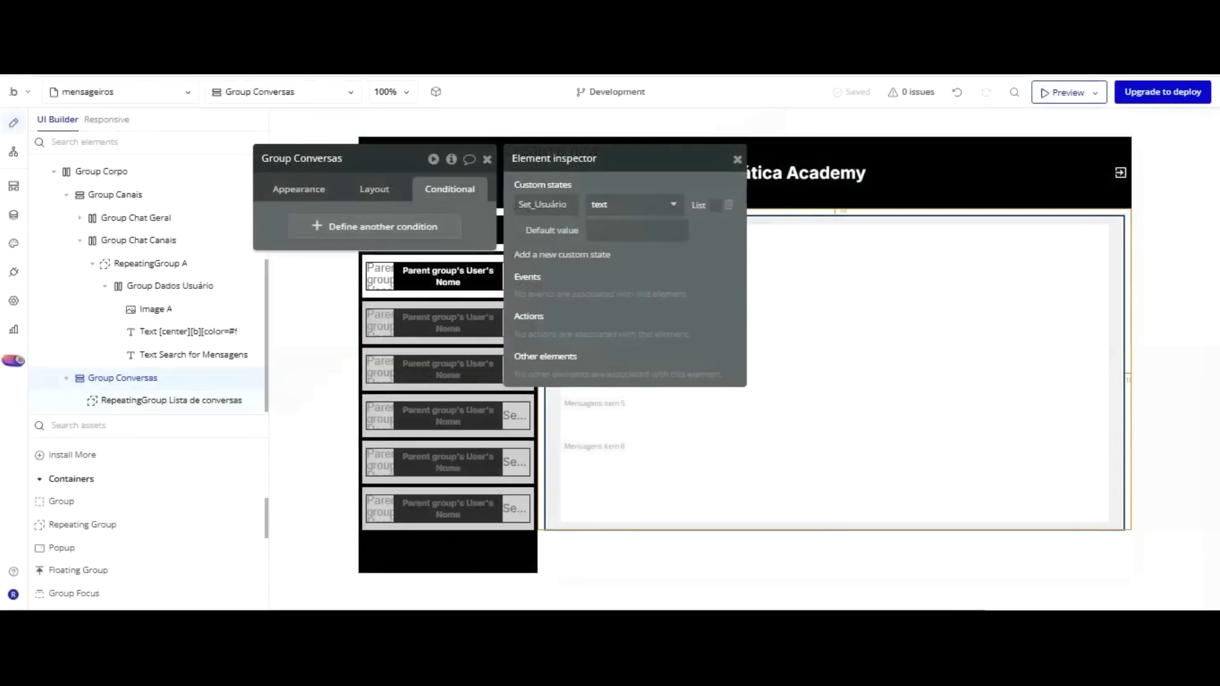
left_click(666, 201)
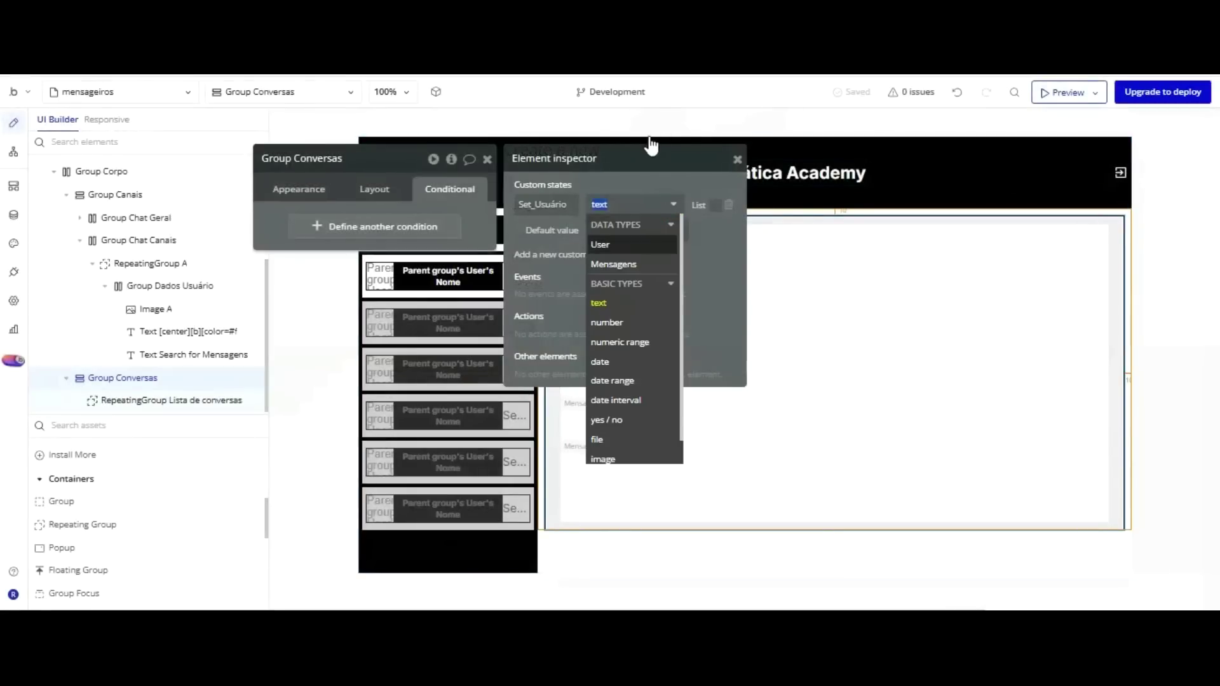
left_click(648, 241)
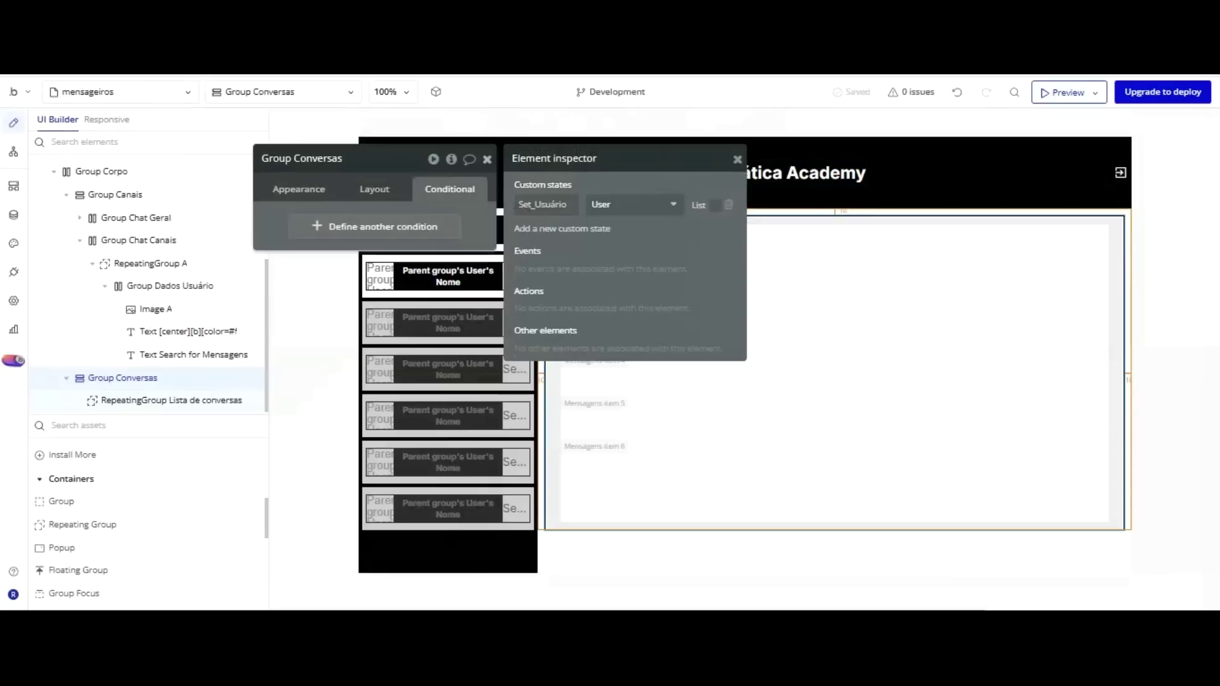
key("Escape")
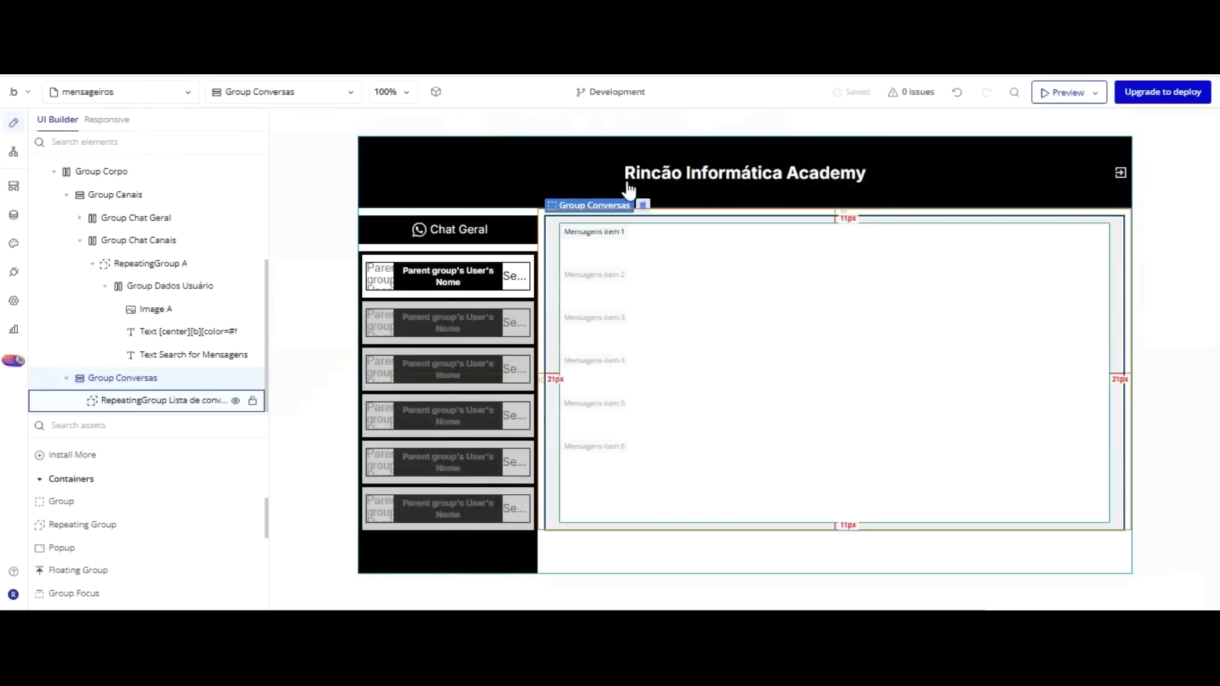
Add a conditional to RepeatingGroup Lista de conversas: when Group Conversas's Set_Usuário is not empty.
double_click(604, 277)
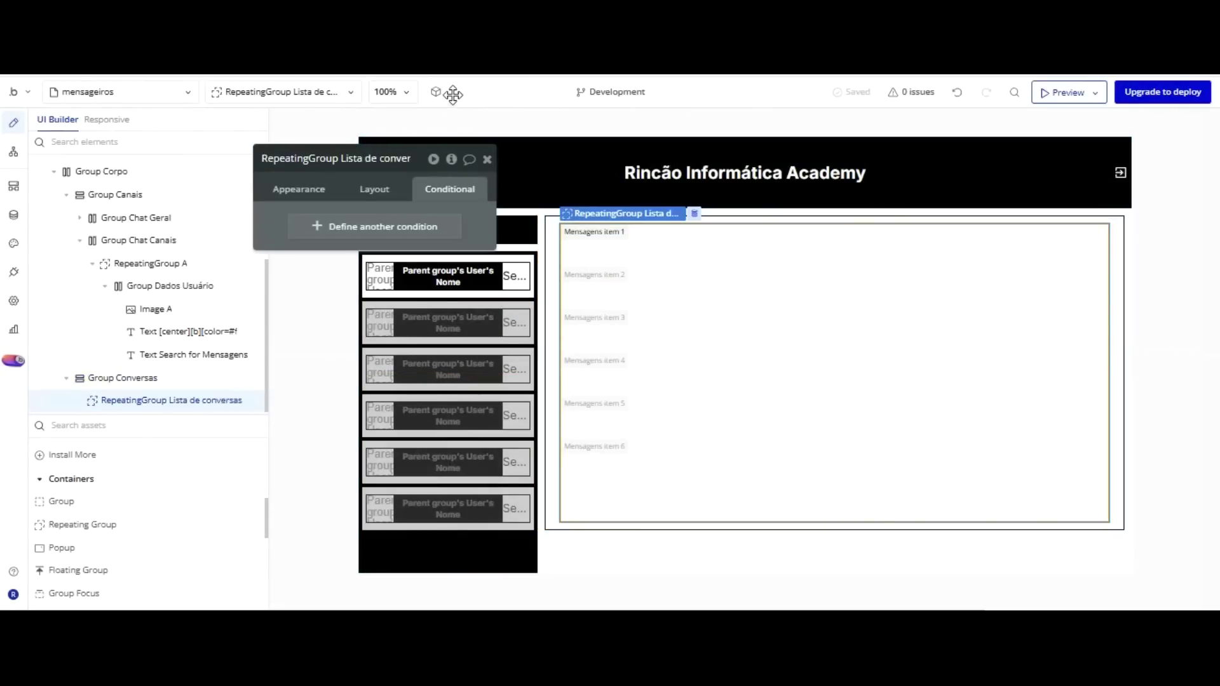
left_click(318, 229)
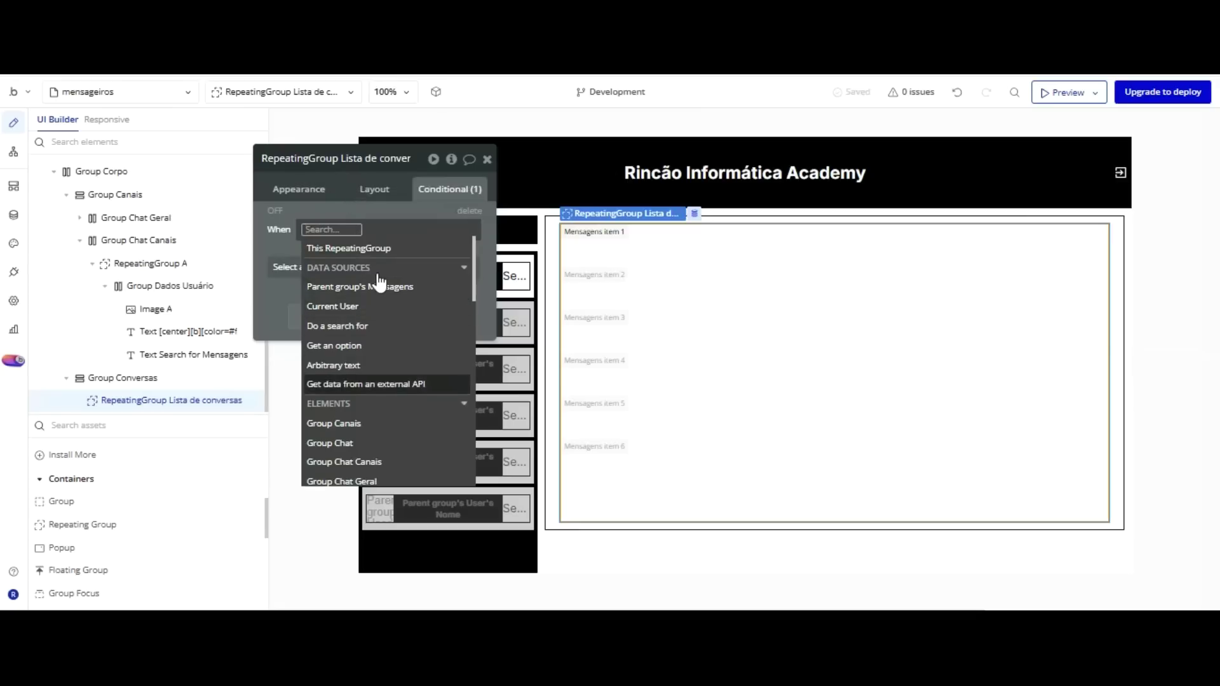
scroll(381, 283, "down", 3)
left_click(381, 411)
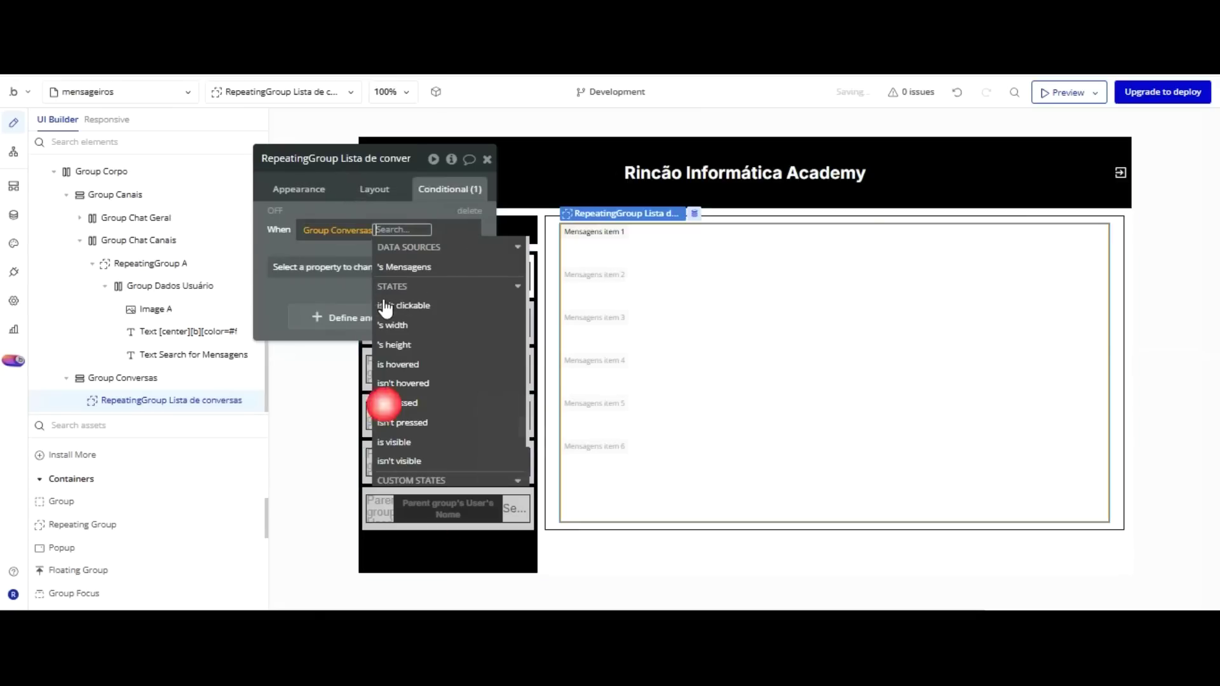
key("Down")
key("Down")
key("Down")
key("Down")
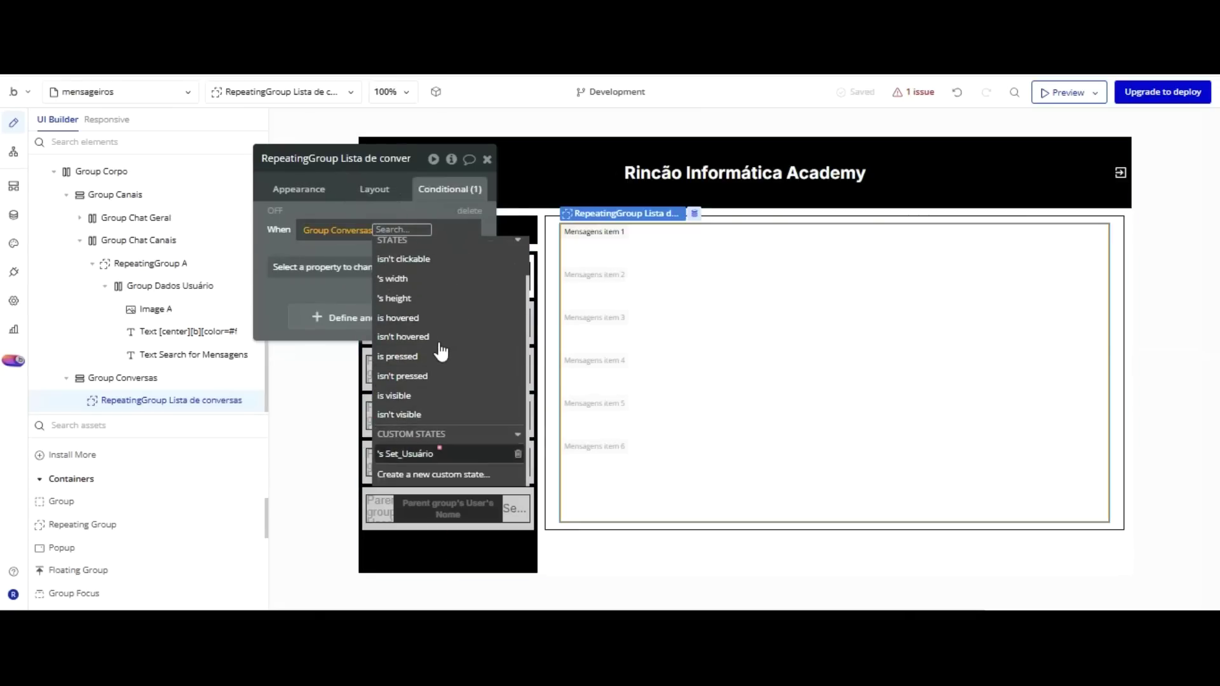
key("Return")
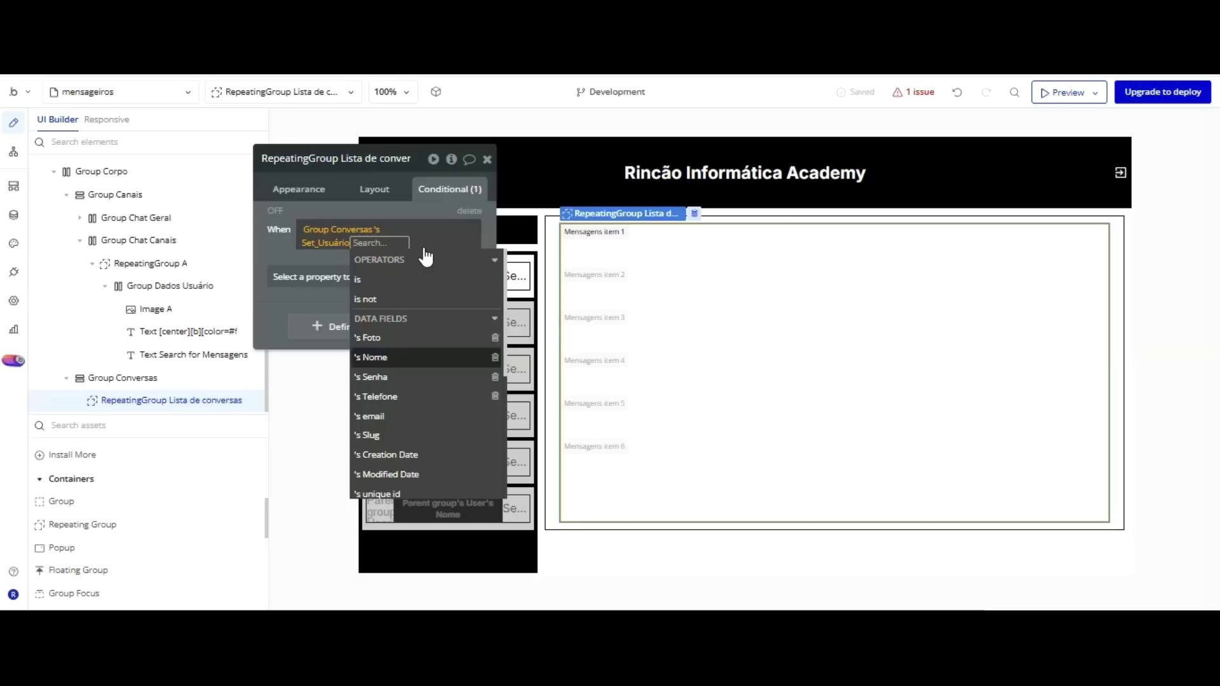
scroll(427, 254, "down", 5)
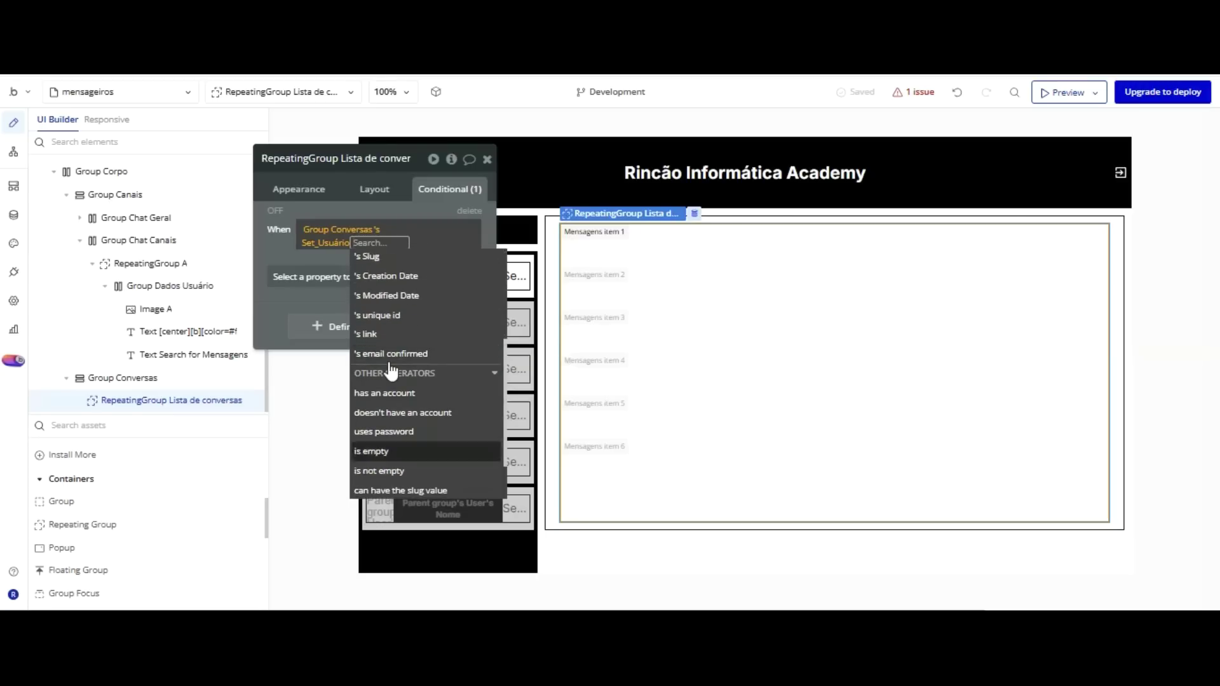
left_click(389, 471)
Choose Data source as the property this condition changes.
left_click(294, 143)
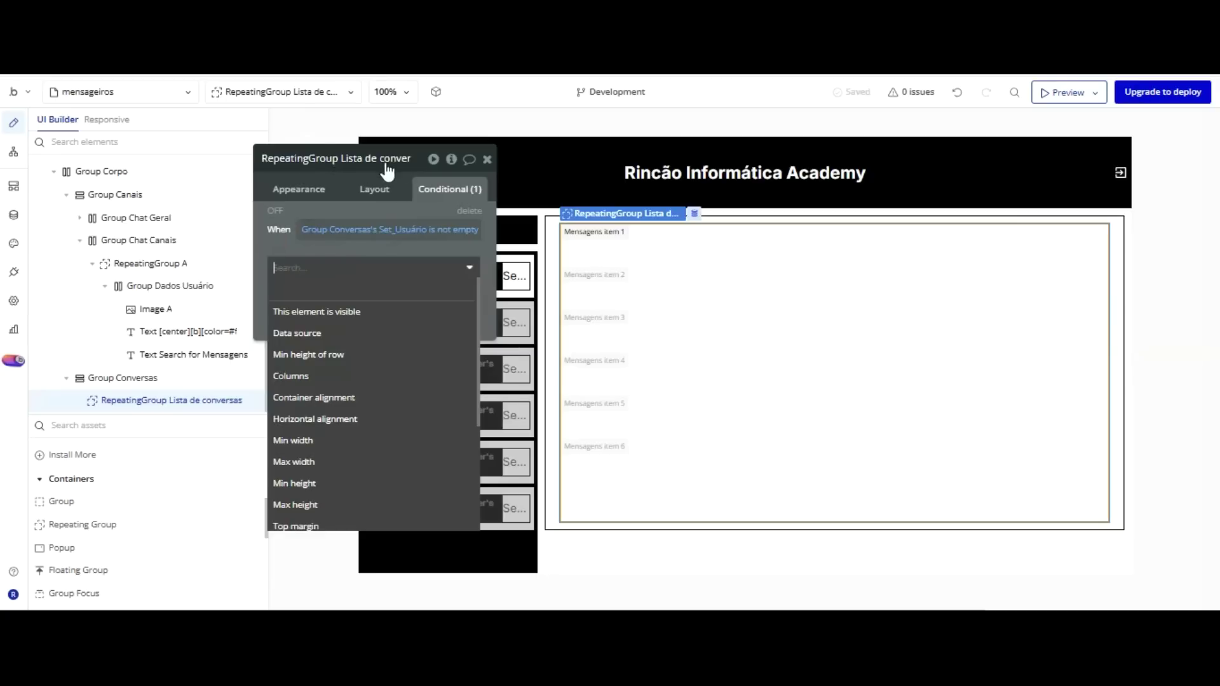
left_click(350, 139)
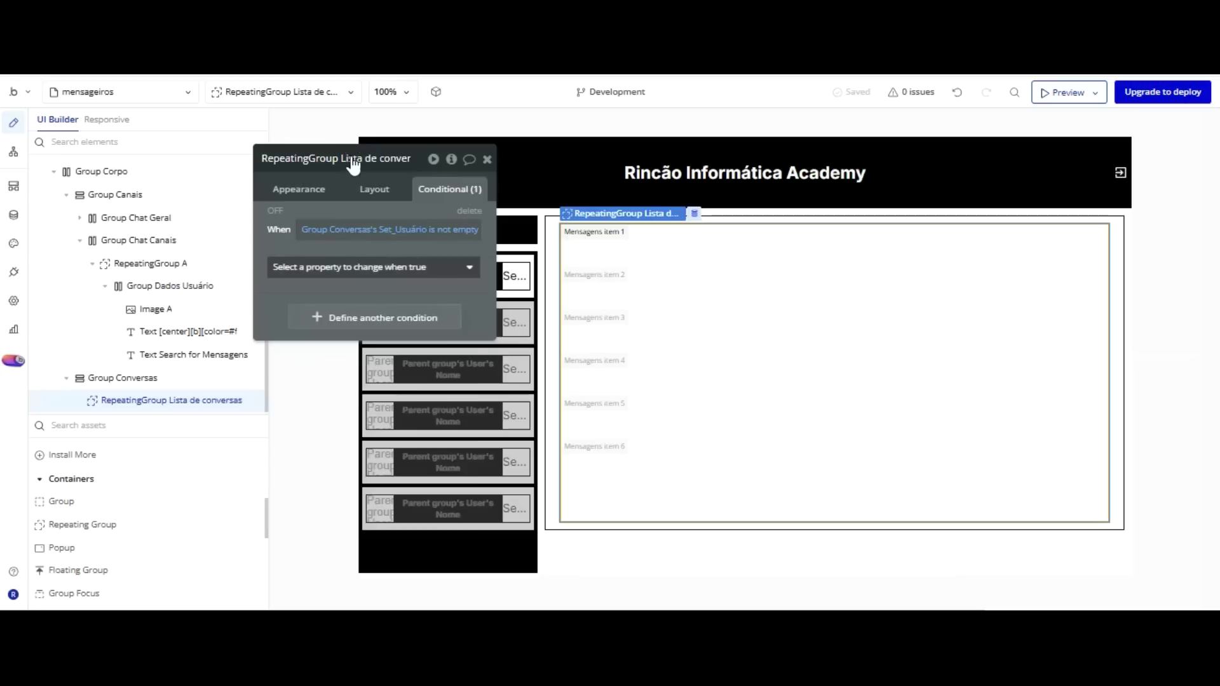
left_click(349, 265)
key("Down")
key("Return")
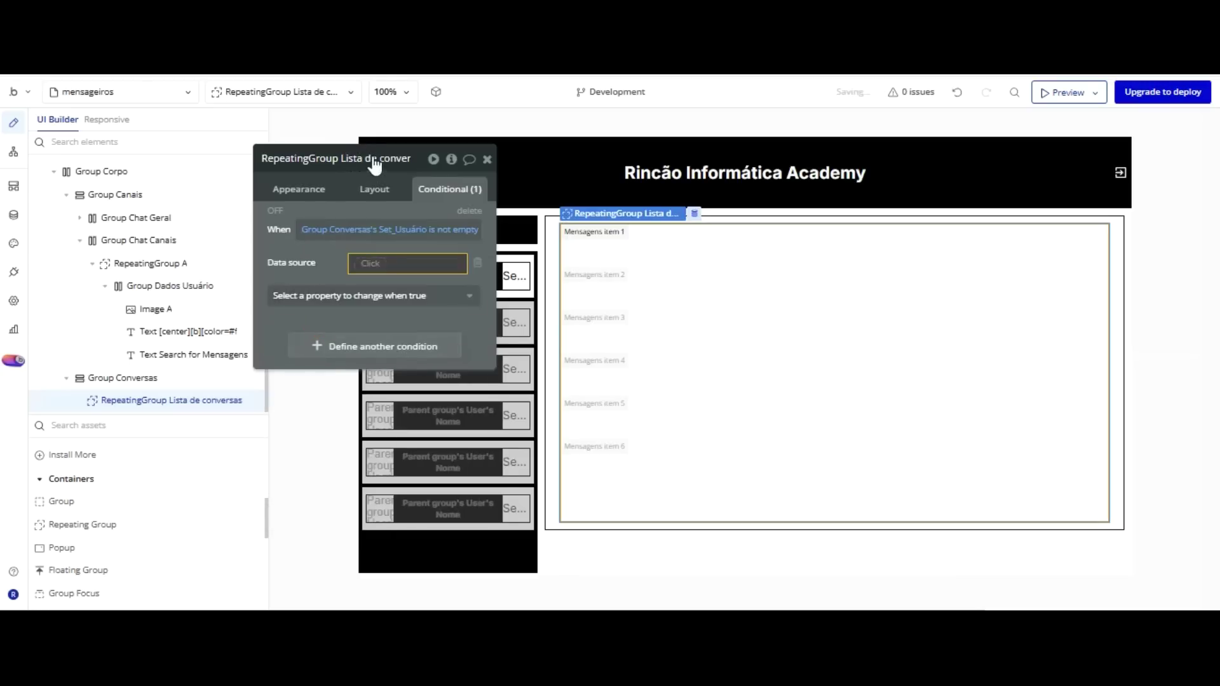
Set the data source to Search for Mensagens where Usuários conversa contains Current User.
left_click(368, 262)
left_click(410, 361)
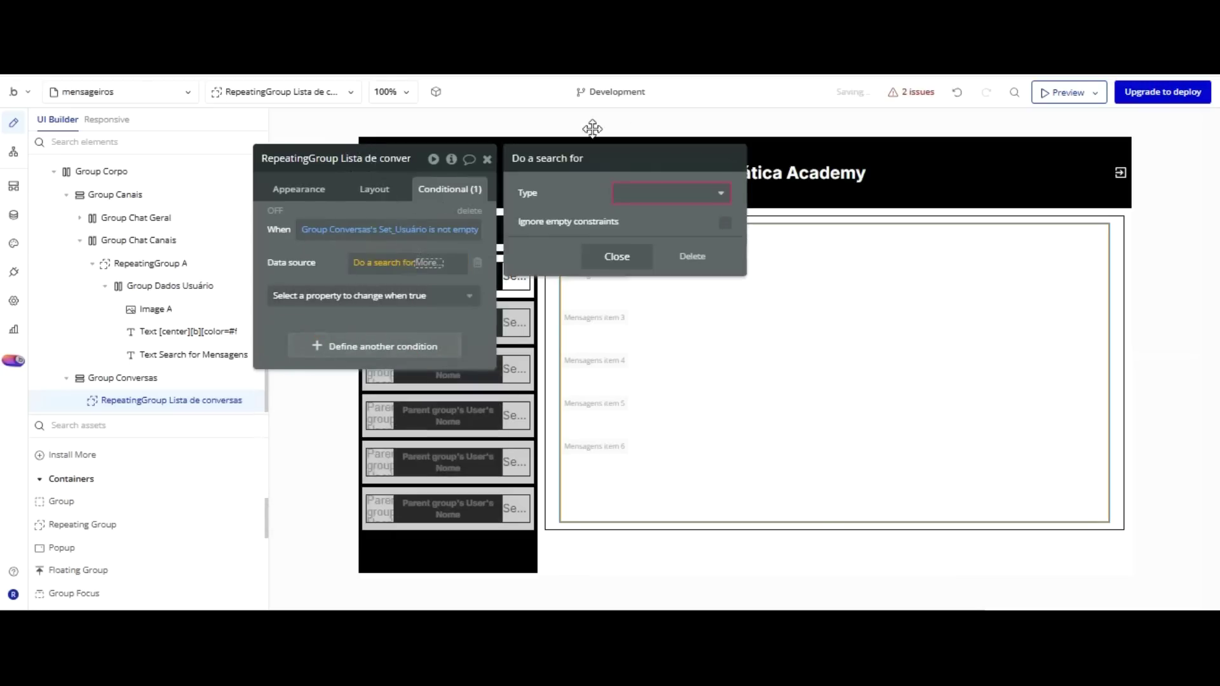
left_click(647, 194)
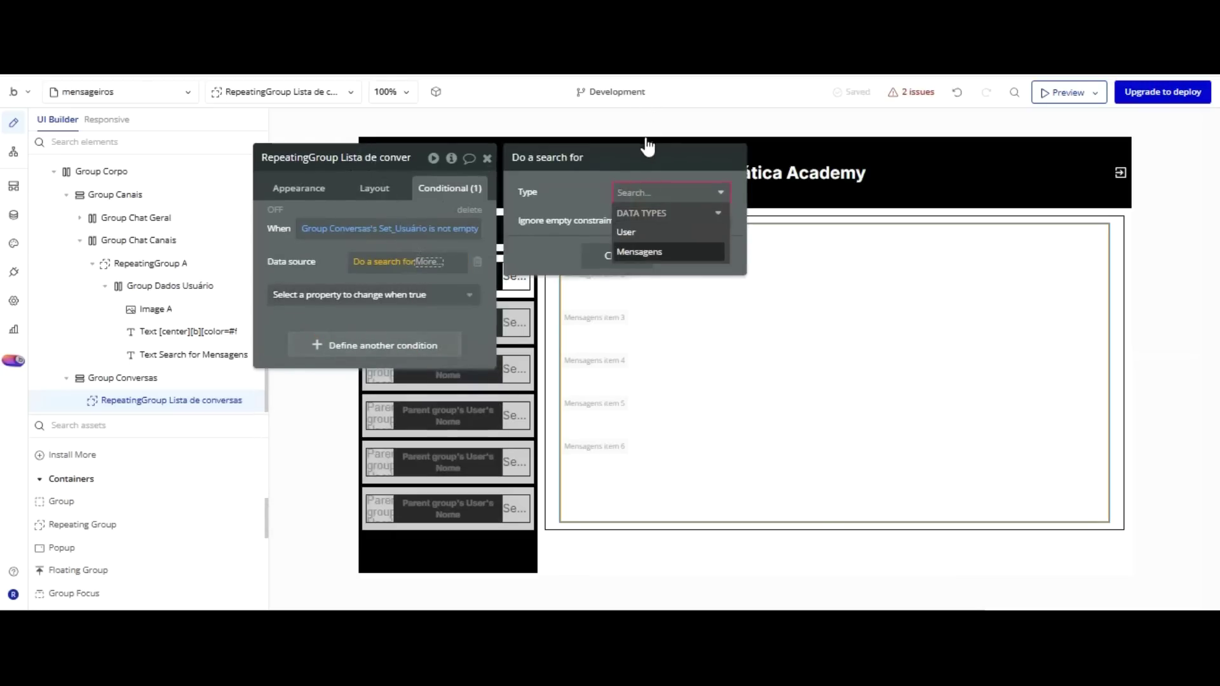
left_click(639, 251)
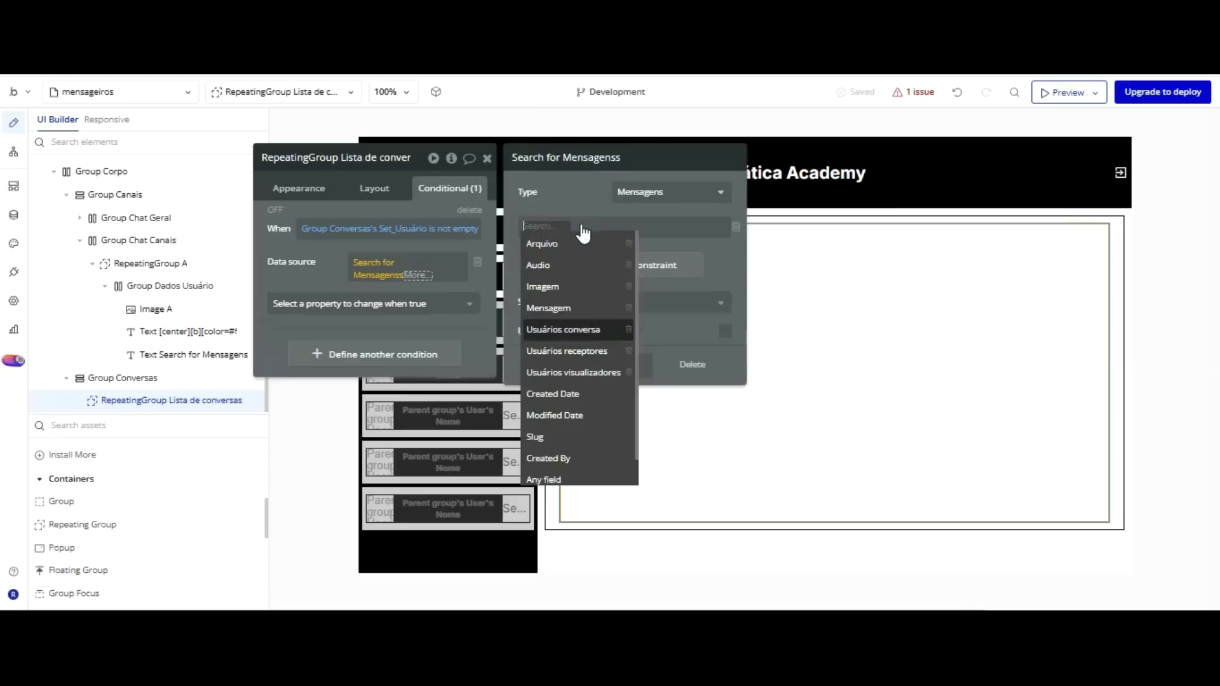
left_click(581, 329)
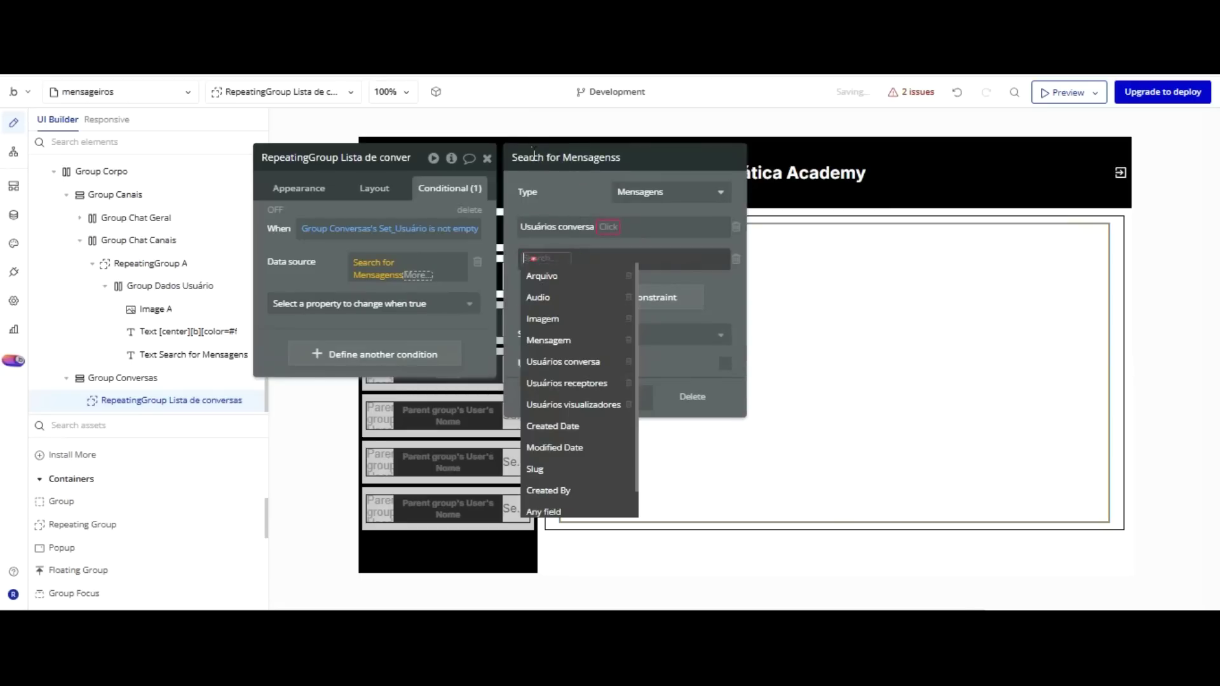
key("Down")
key("Down")
key("Down")
key("Down")
key("Down")
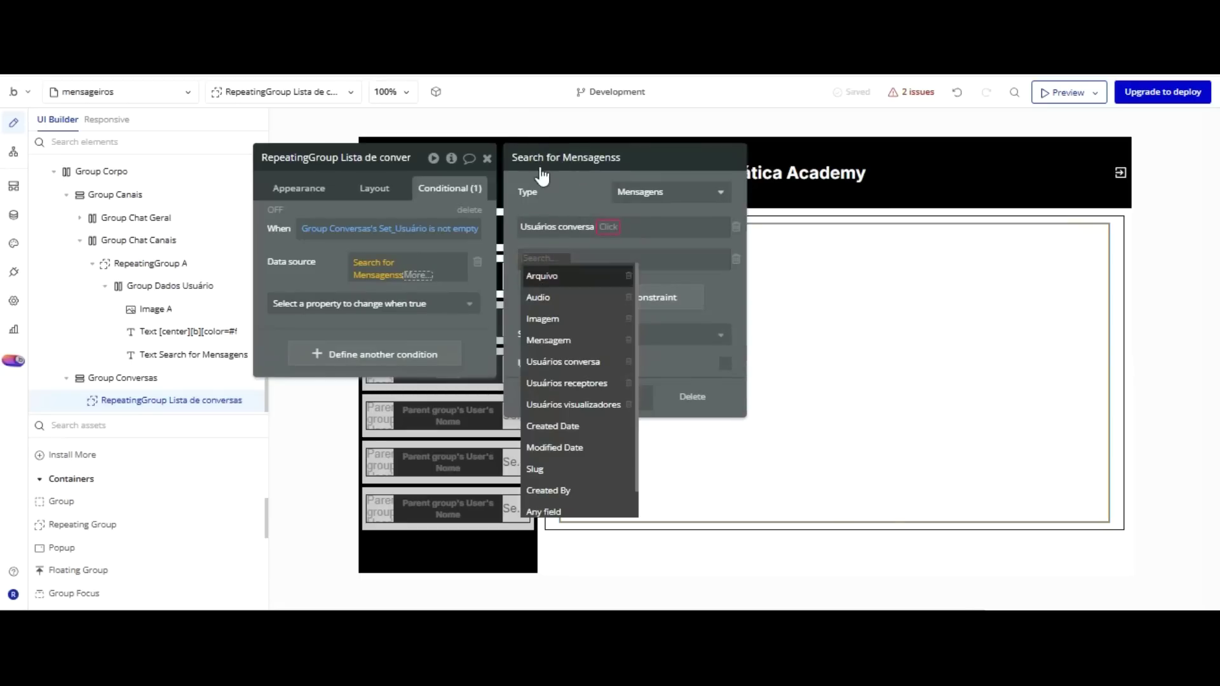
key("Return")
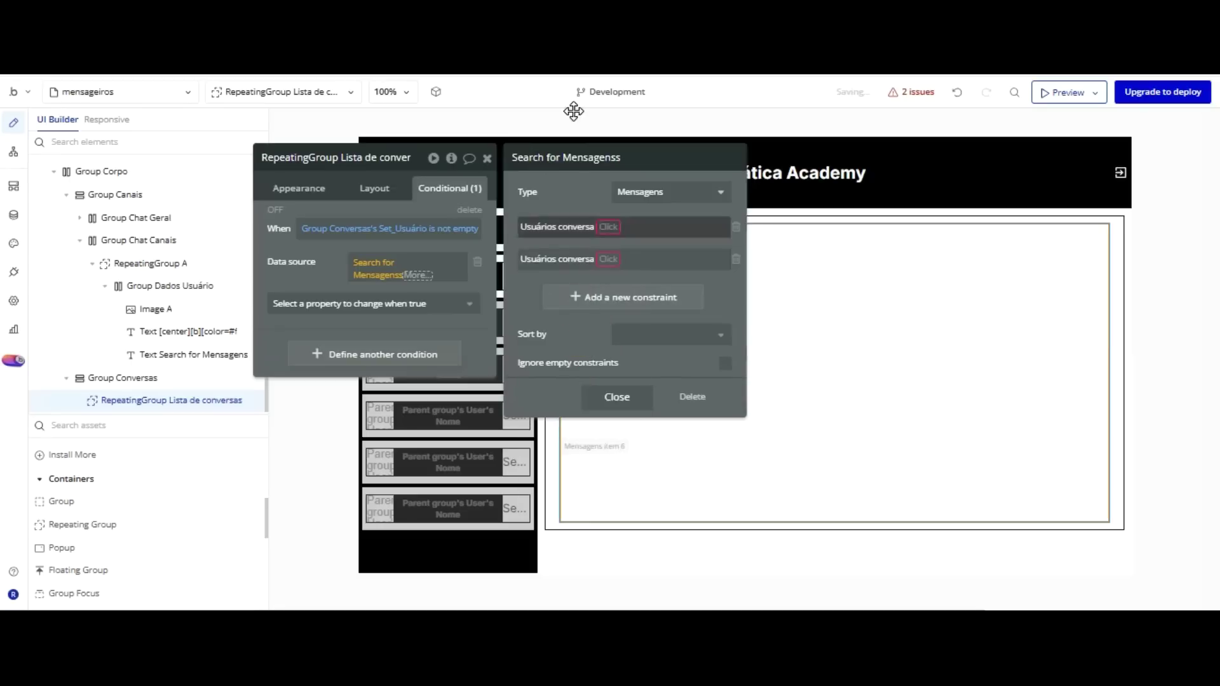
left_click(611, 229)
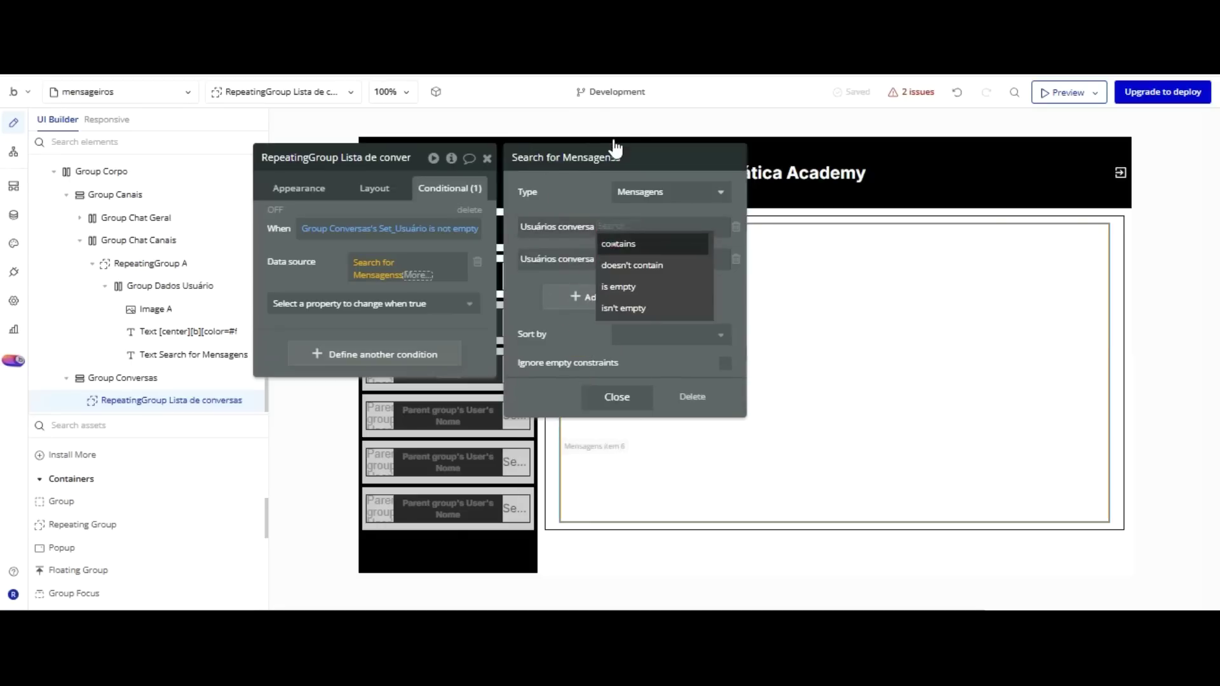
key("Return")
left_click(645, 226)
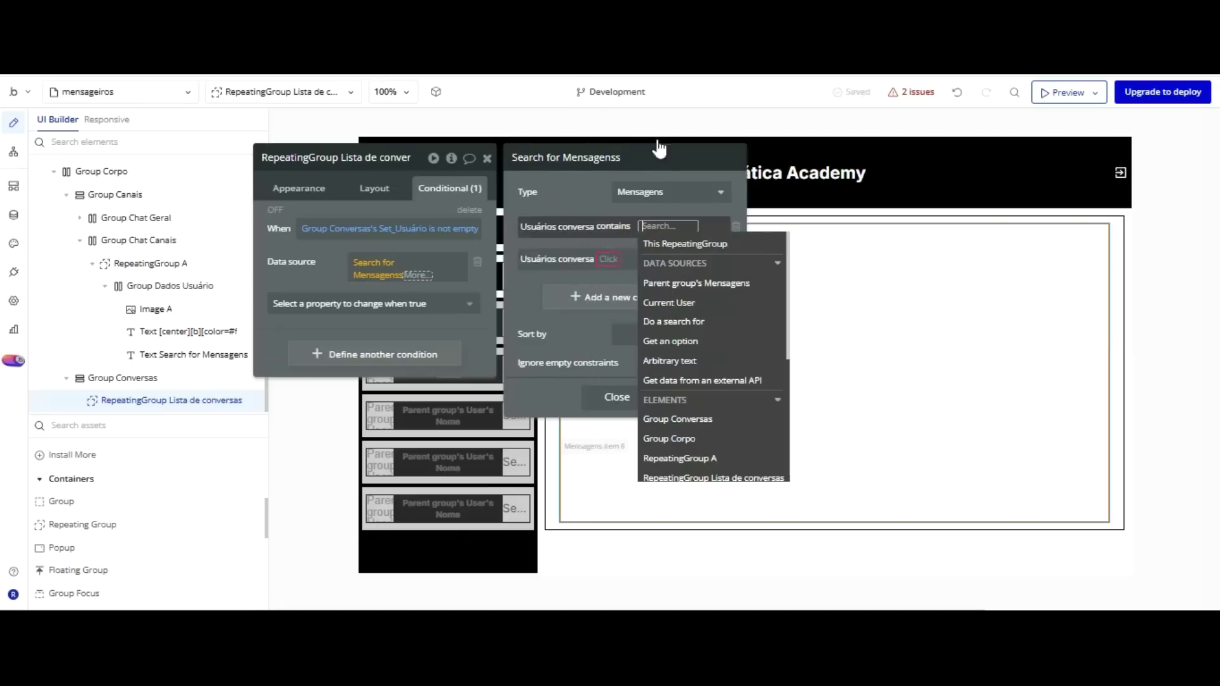
key("Return")
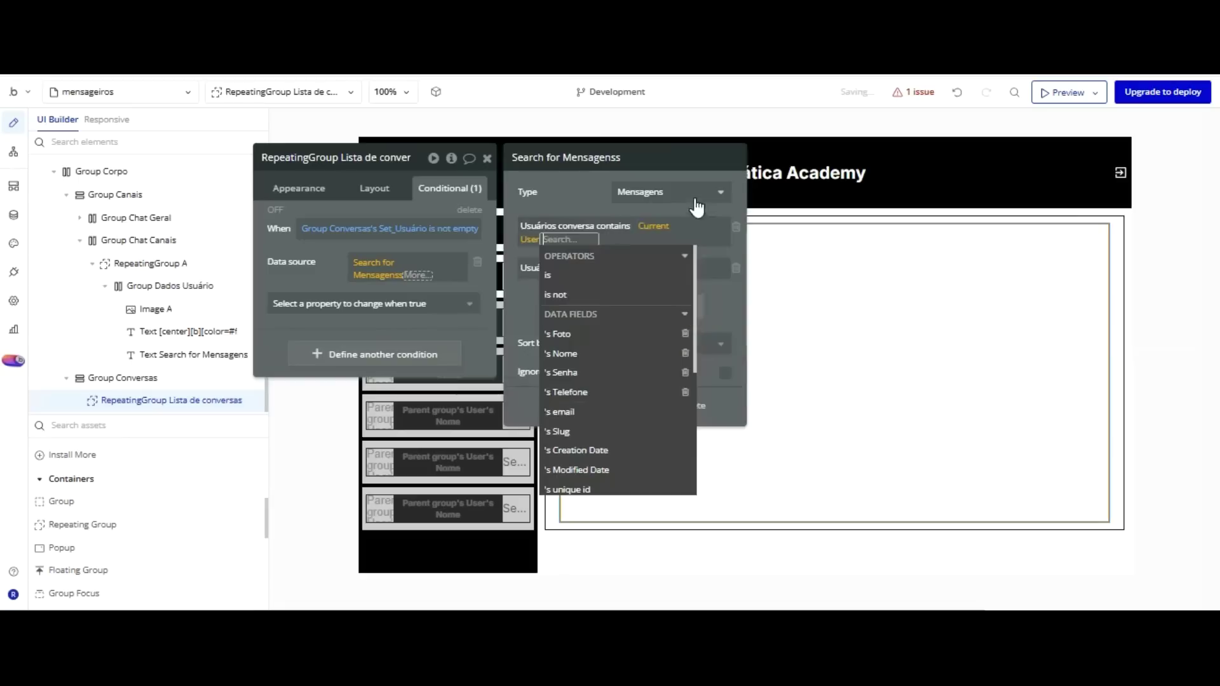
left_click(586, 208)
Add a second constraint: Usuários conversa contains Group Conversas's Set_Usuário.
left_click(611, 260)
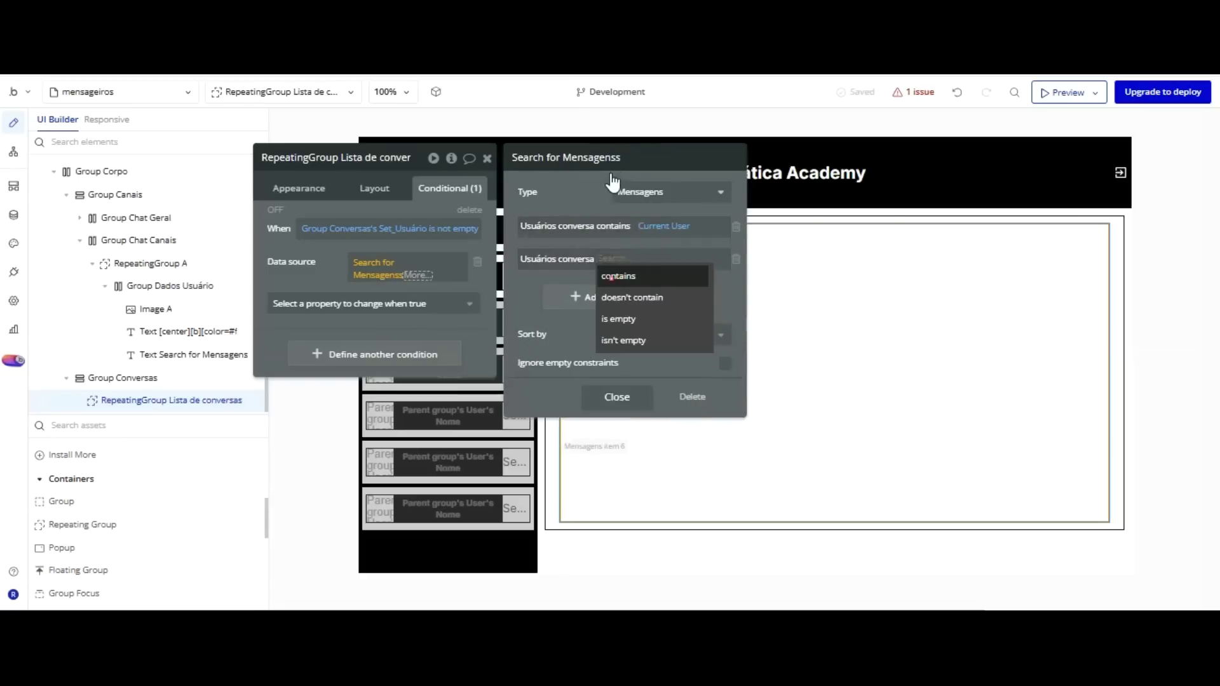
key("Return")
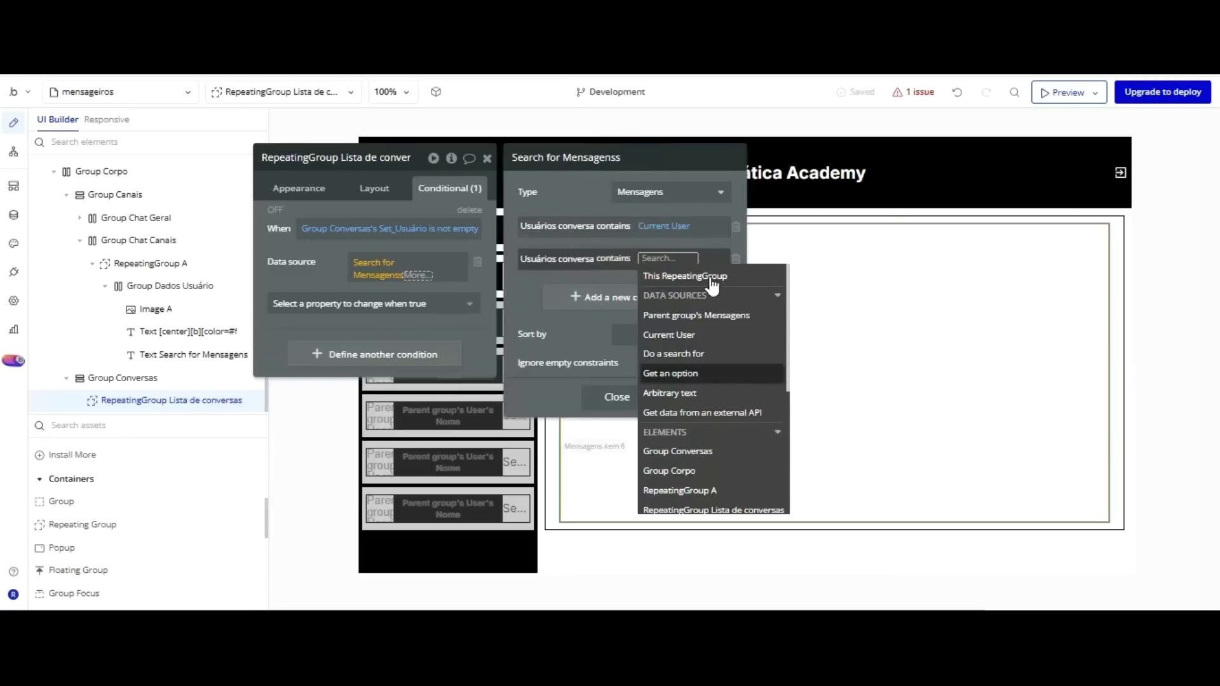
scroll(710, 275, "down", 3)
key("Return")
key("Down")
key("Down")
key("Down")
key("Return")
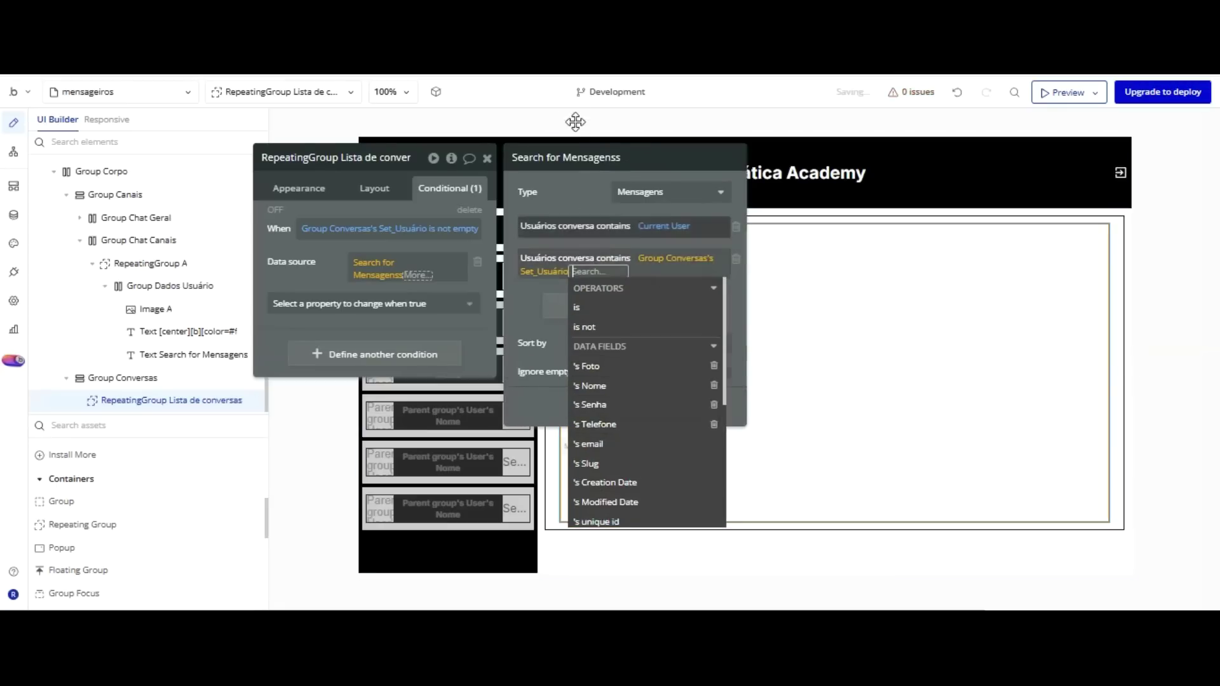
key("Escape")
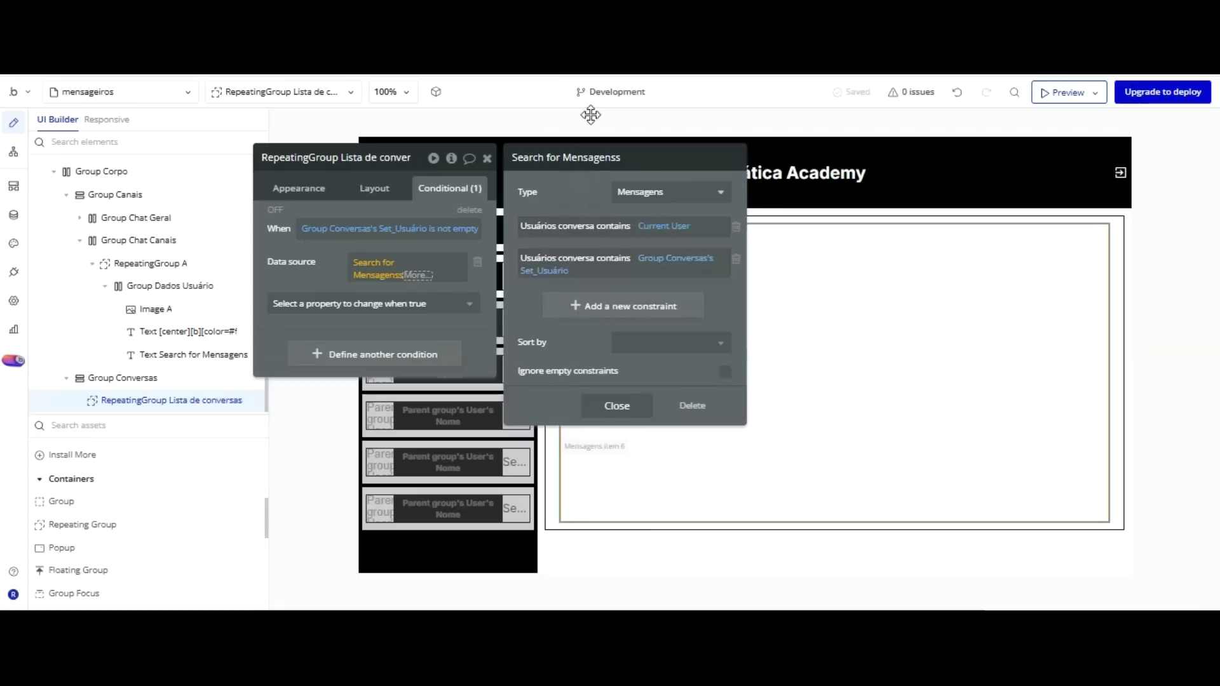
Sort the search by Created Date with Descending set to no, and close the editor.
key("Tab")
key("Down")
key("Down")
key("Down")
key("Down")
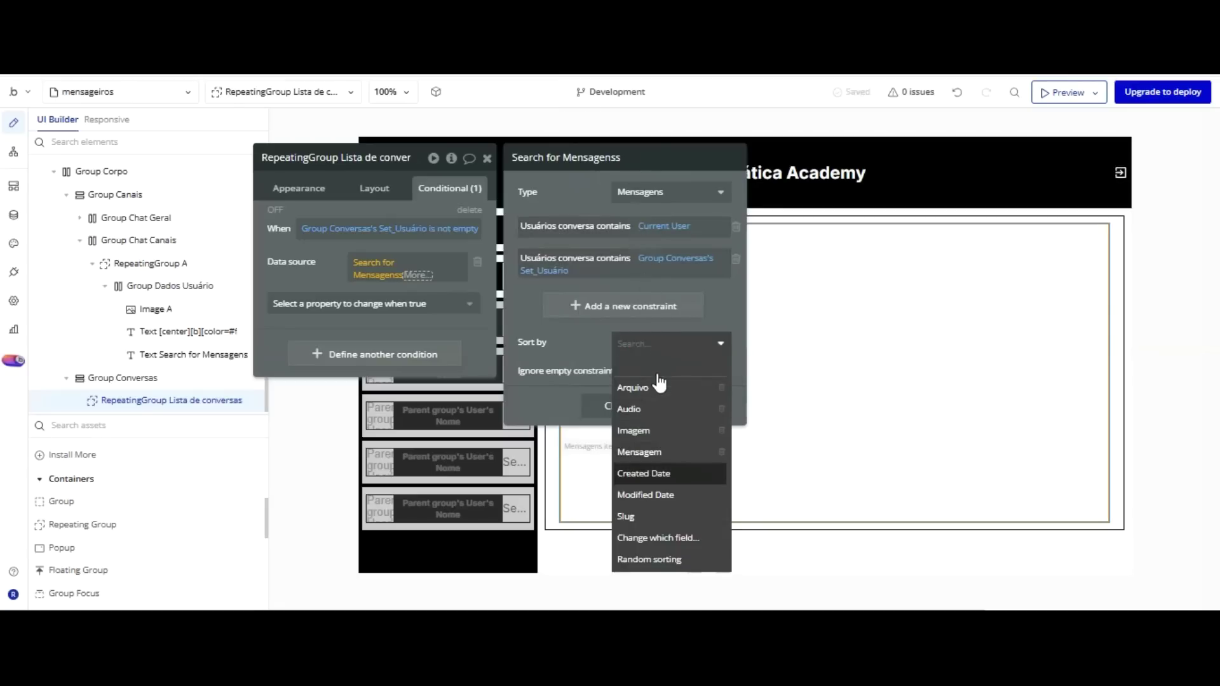
key("Return")
left_click(629, 373)
key("Down")
key("Down")
key("Return")
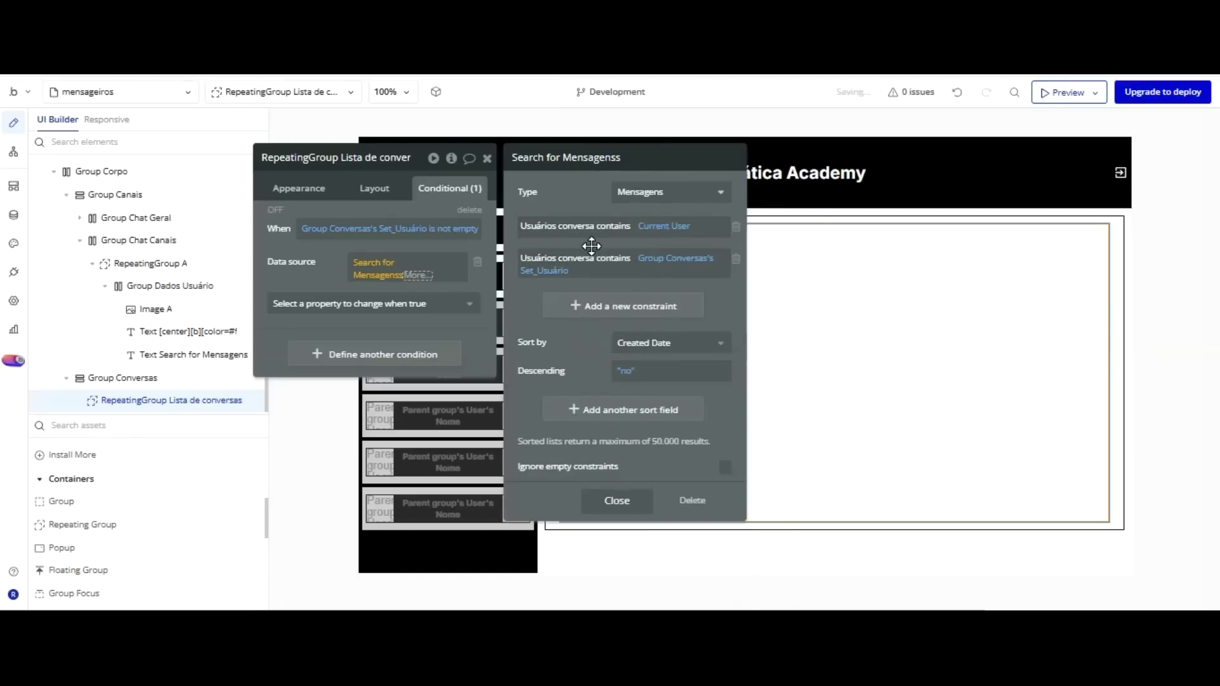
left_click(616, 500)
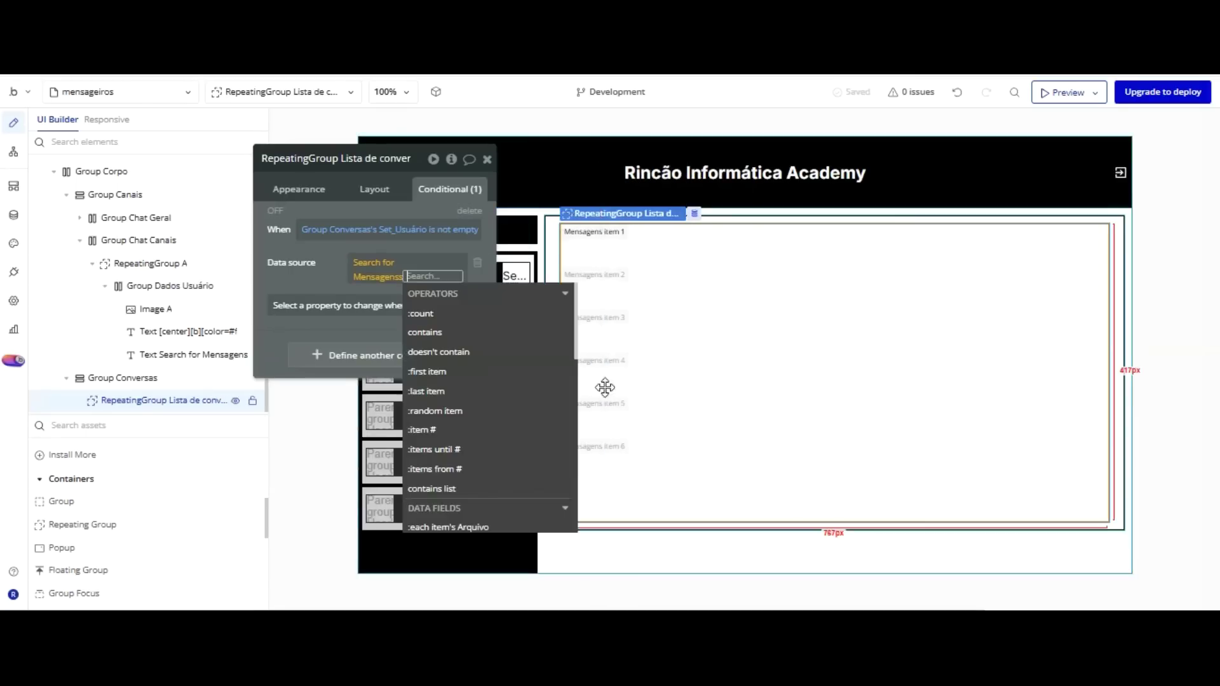
left_click(360, 222)
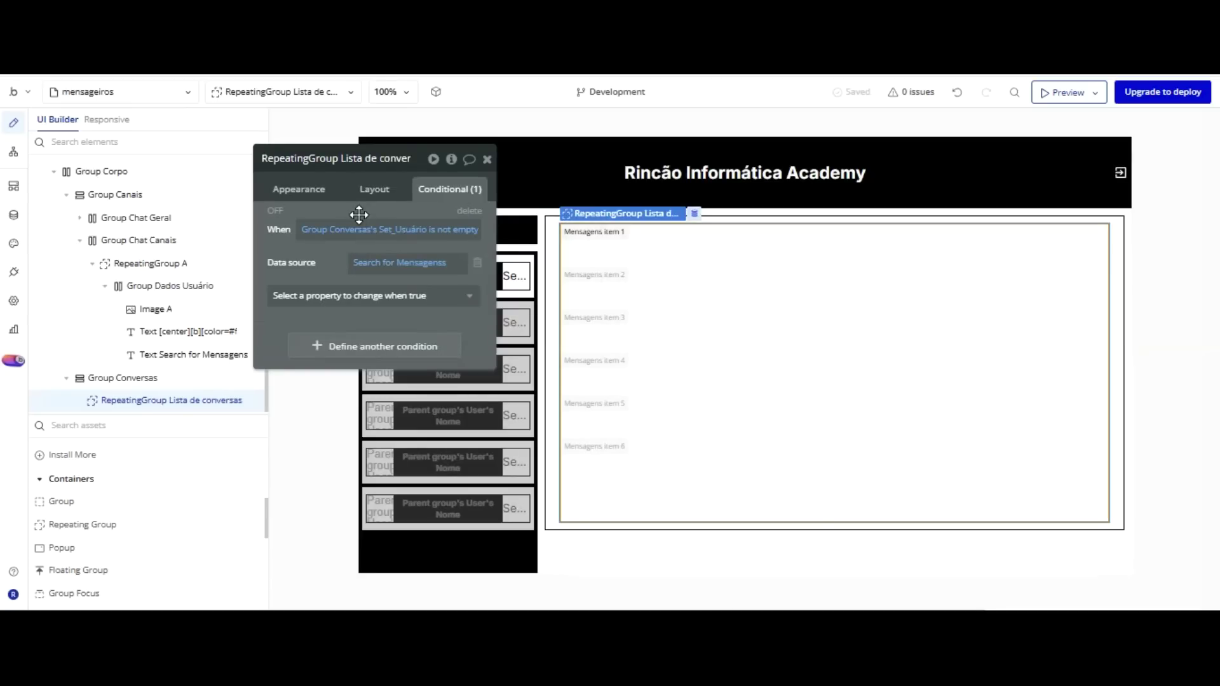
Move the property editor aside, select Group Dados Usuário, and undo the last two changes.
left_click_drag(335, 111, 973, 91)
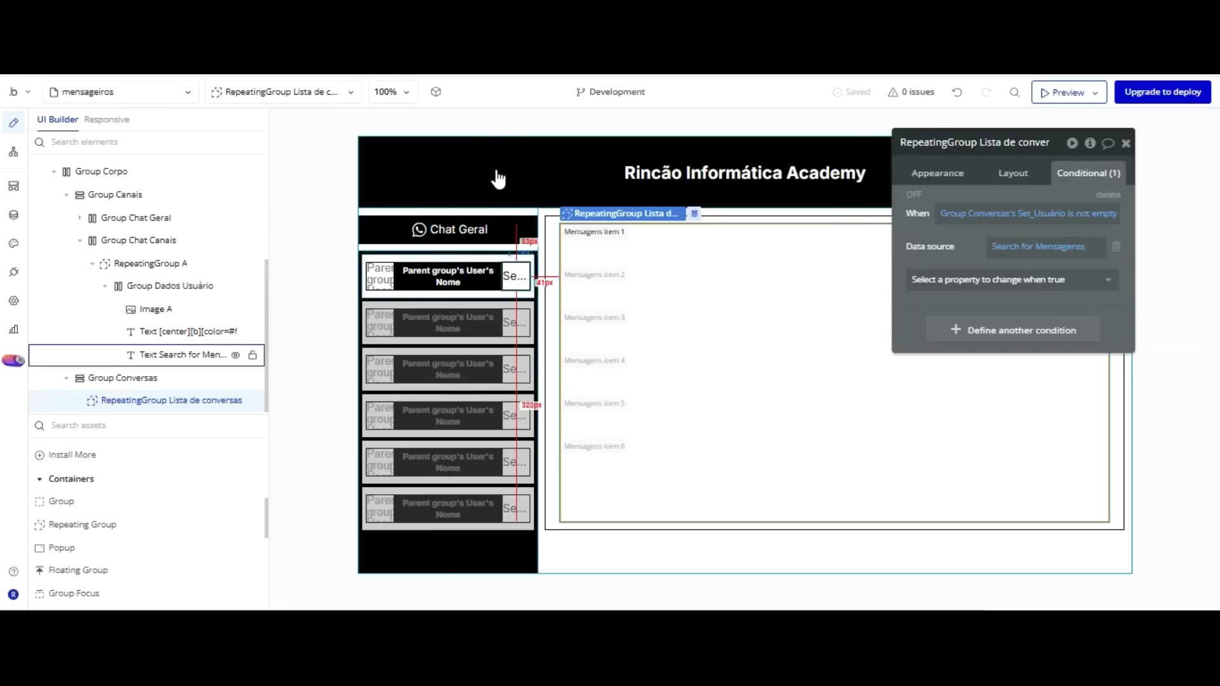
left_click(483, 153)
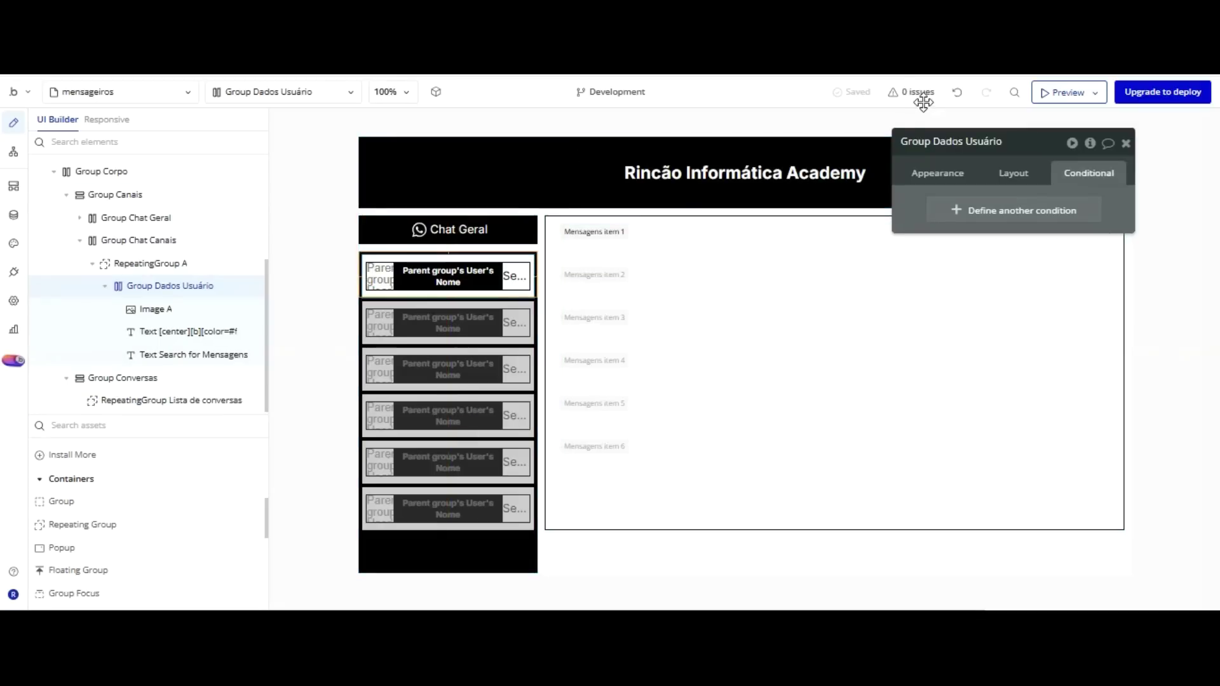
key("ctrl+z")
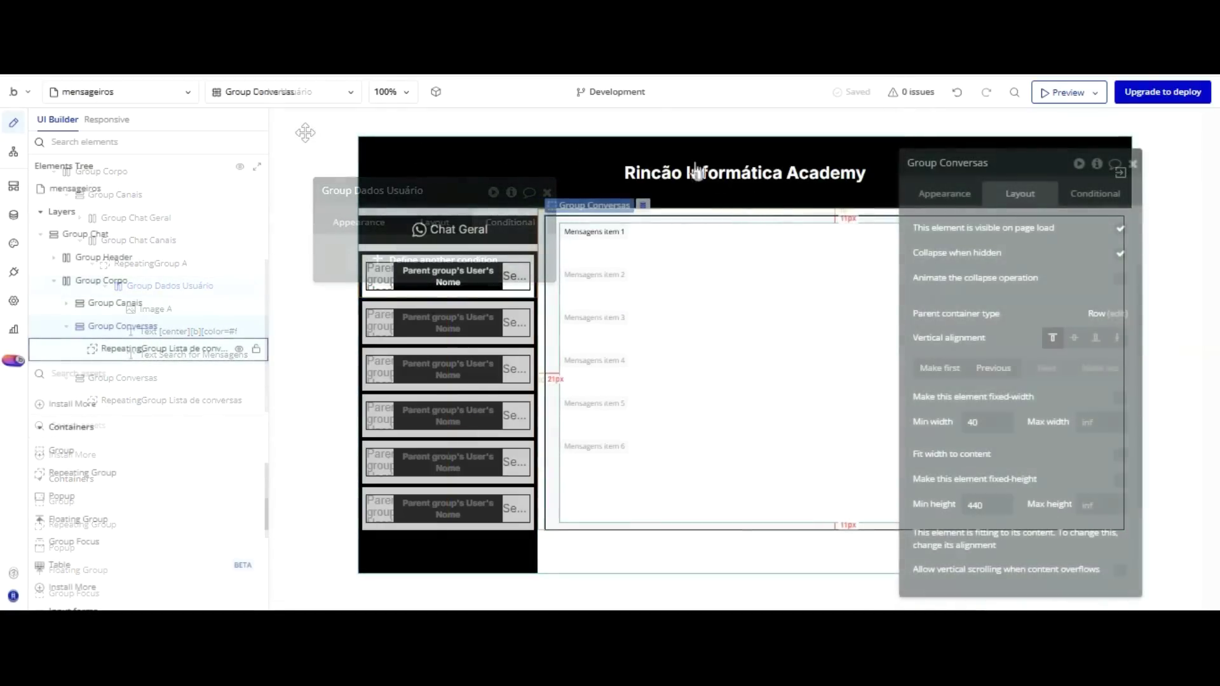
key("ctrl+z")
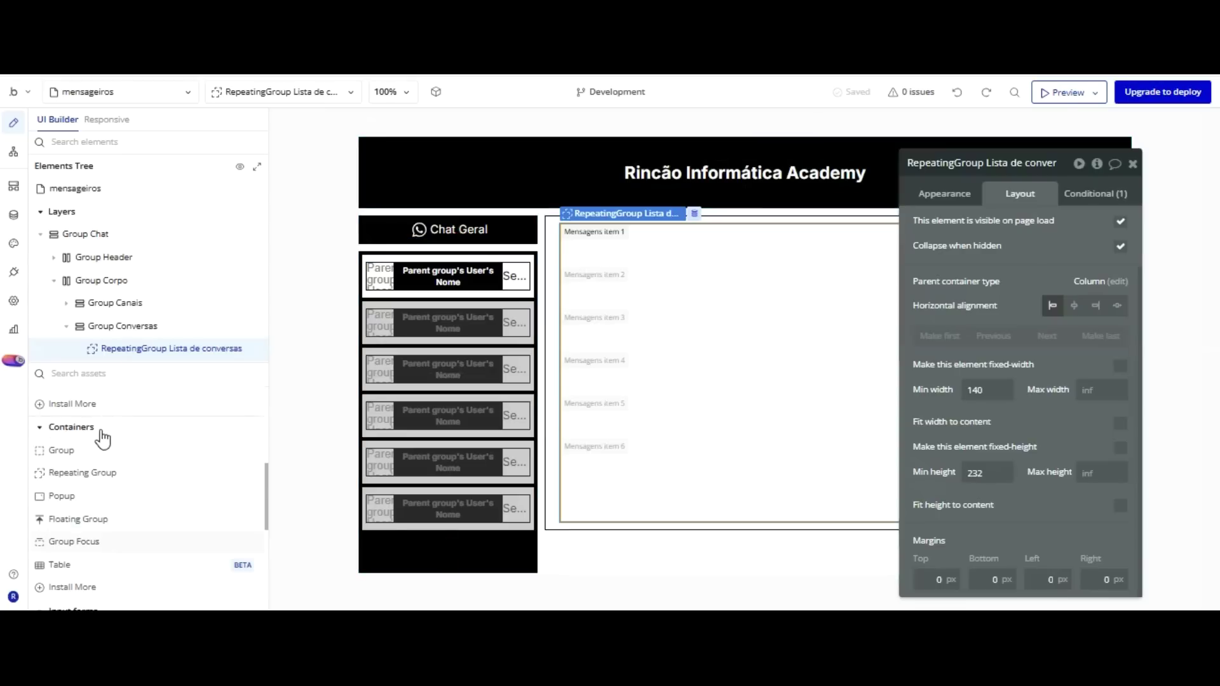
Draw a group in the Lista de conversas cell and rename it Group Dados das mensagens.
left_click(61, 450)
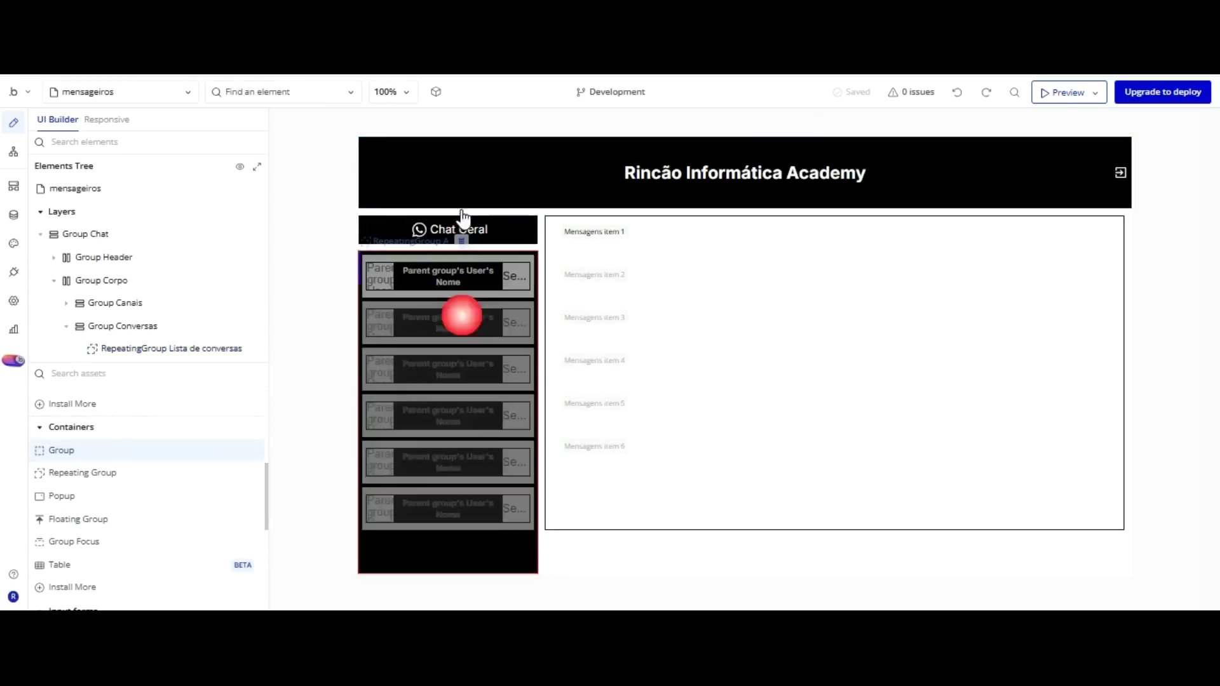
left_click(577, 131)
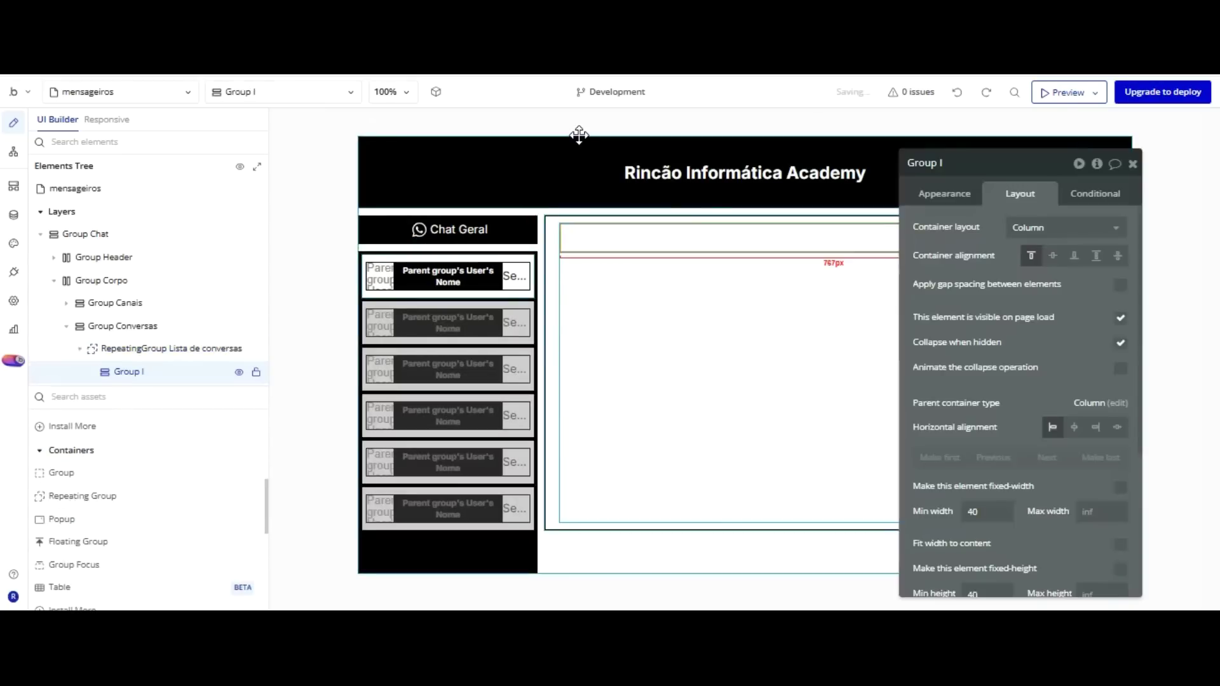
left_click(974, 168)
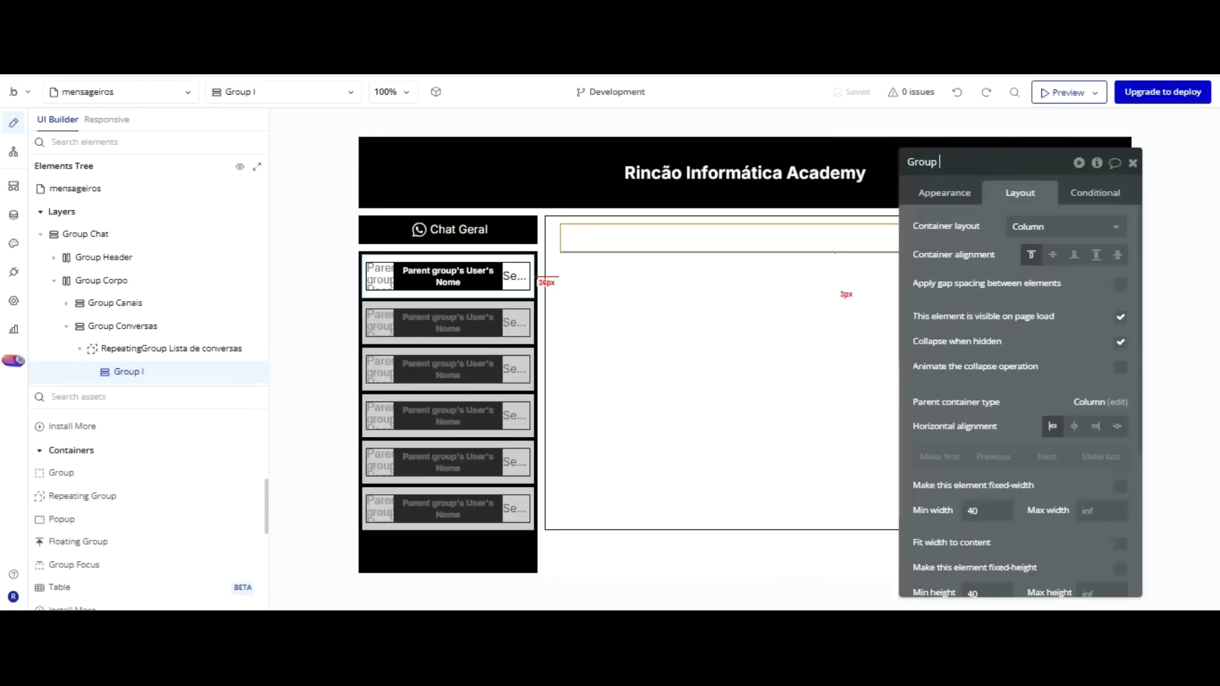
type("Dados")
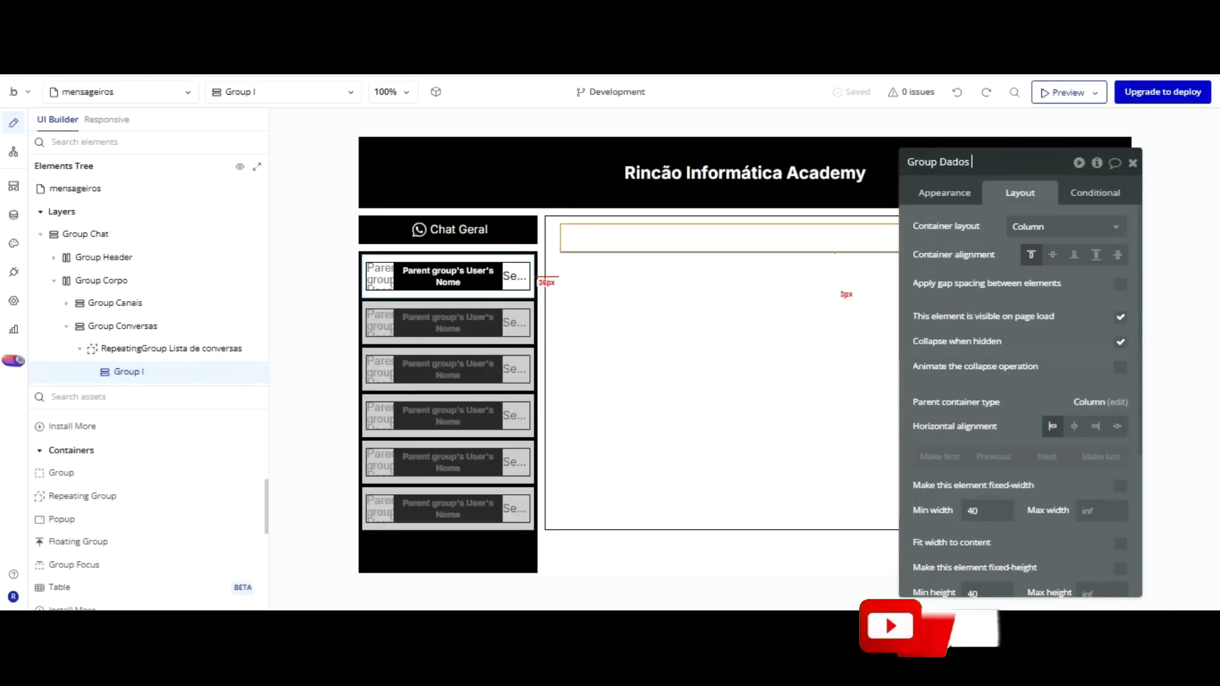
type(" das mensagens")
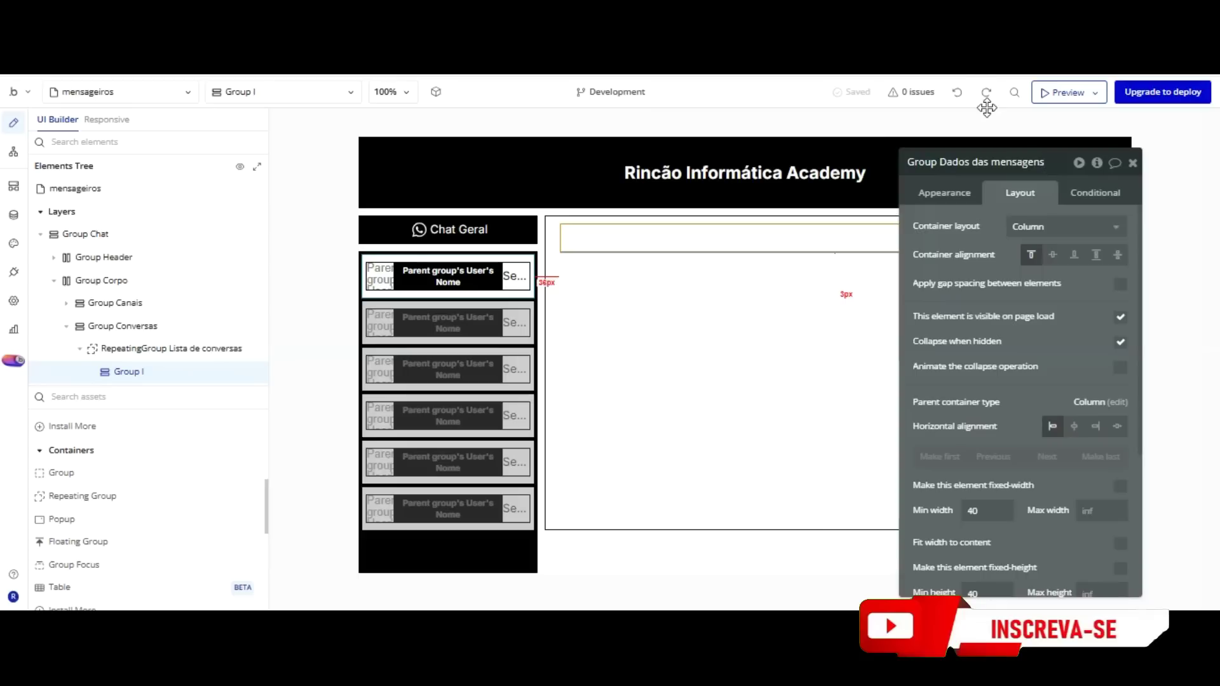
left_click_drag(1004, 141, 999, 141)
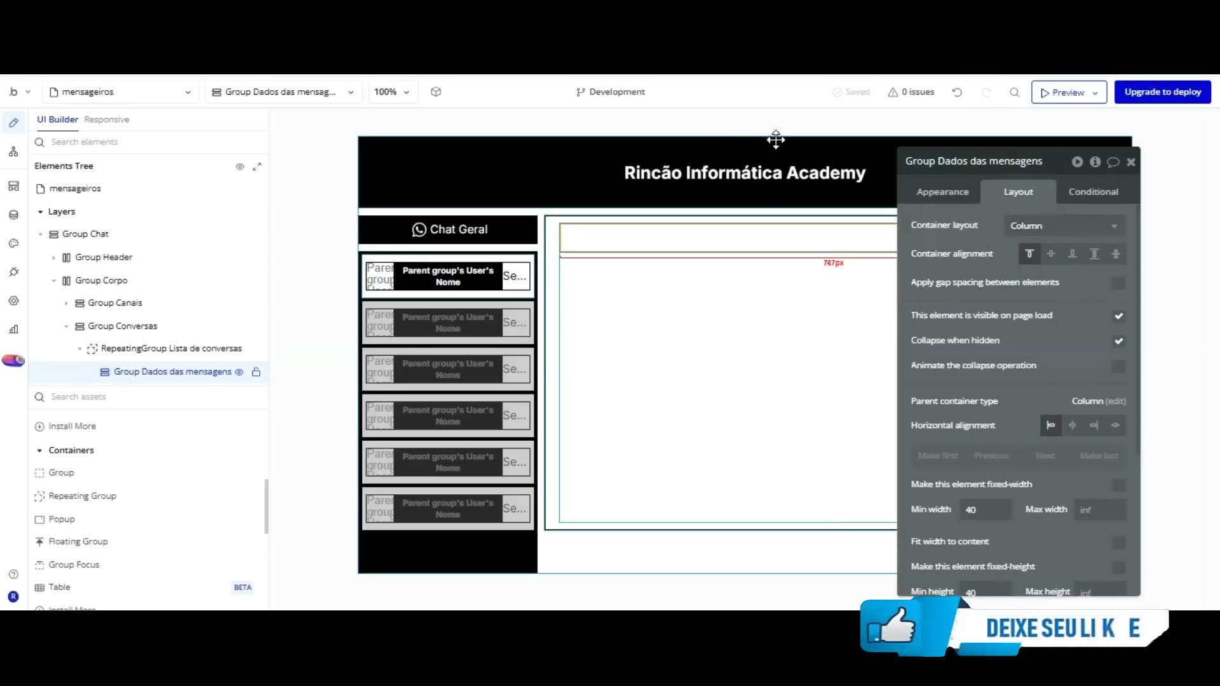
Change Group Conversas's minimum height from 500 to 490 px.
left_click(548, 413)
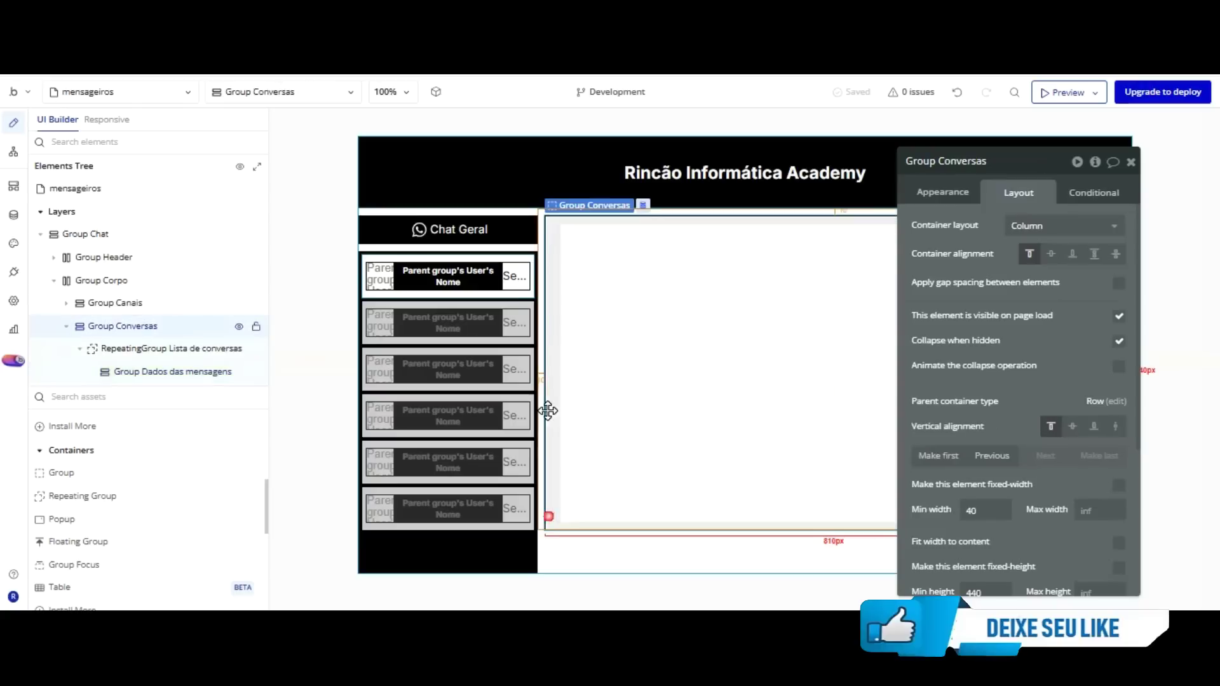
scroll(1009, 375, "down", 3)
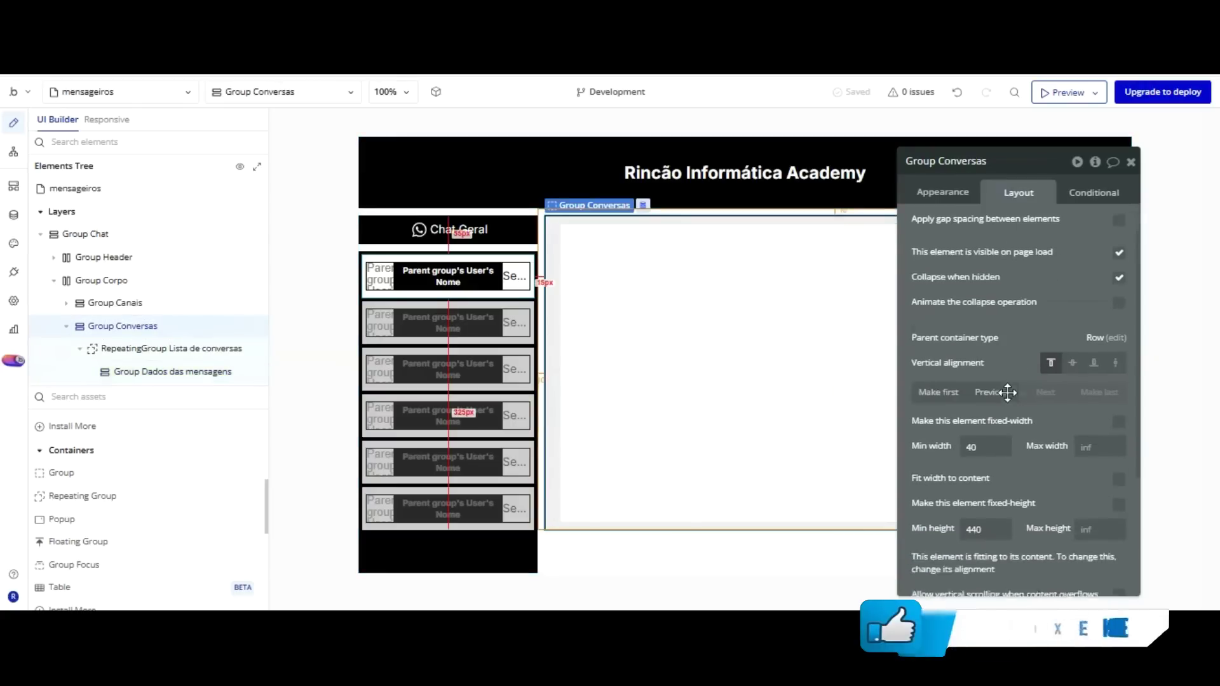
key("Tab")
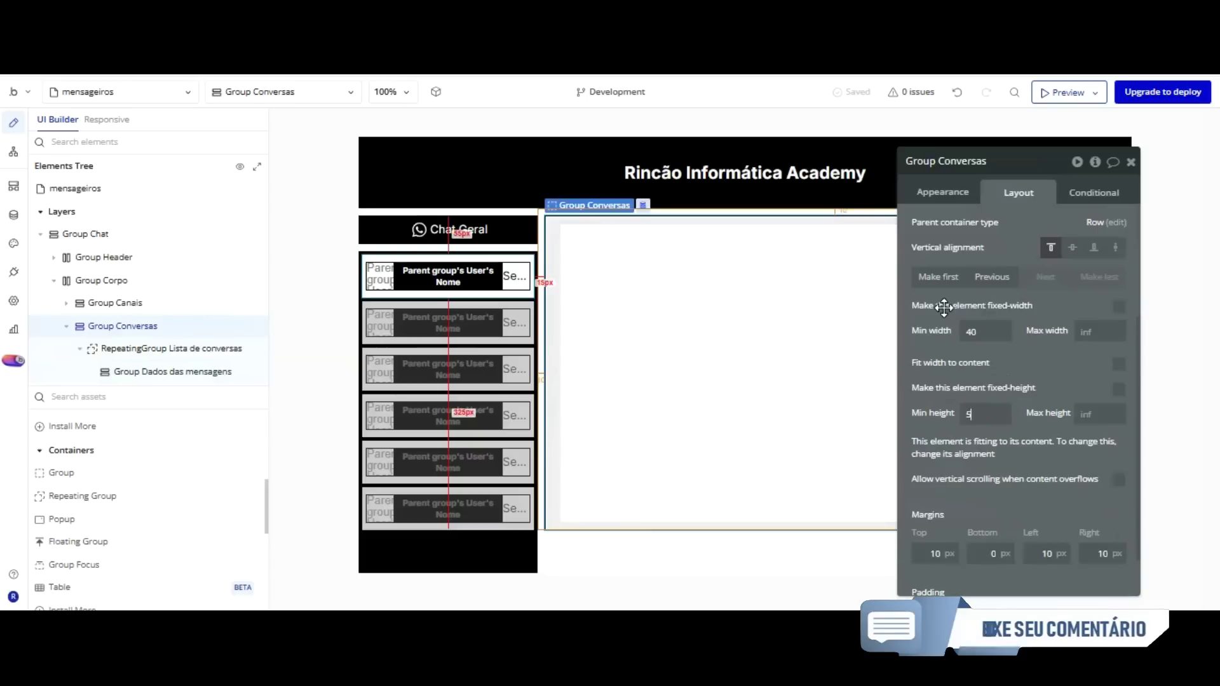
type("500")
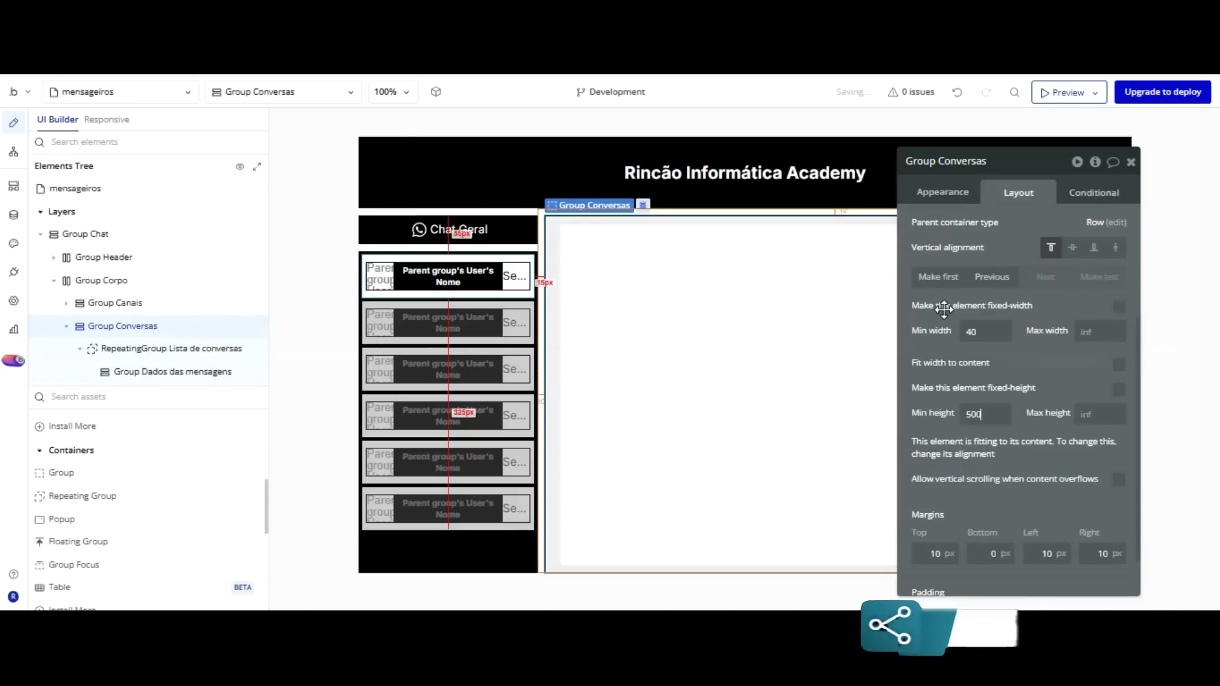
left_click(948, 415)
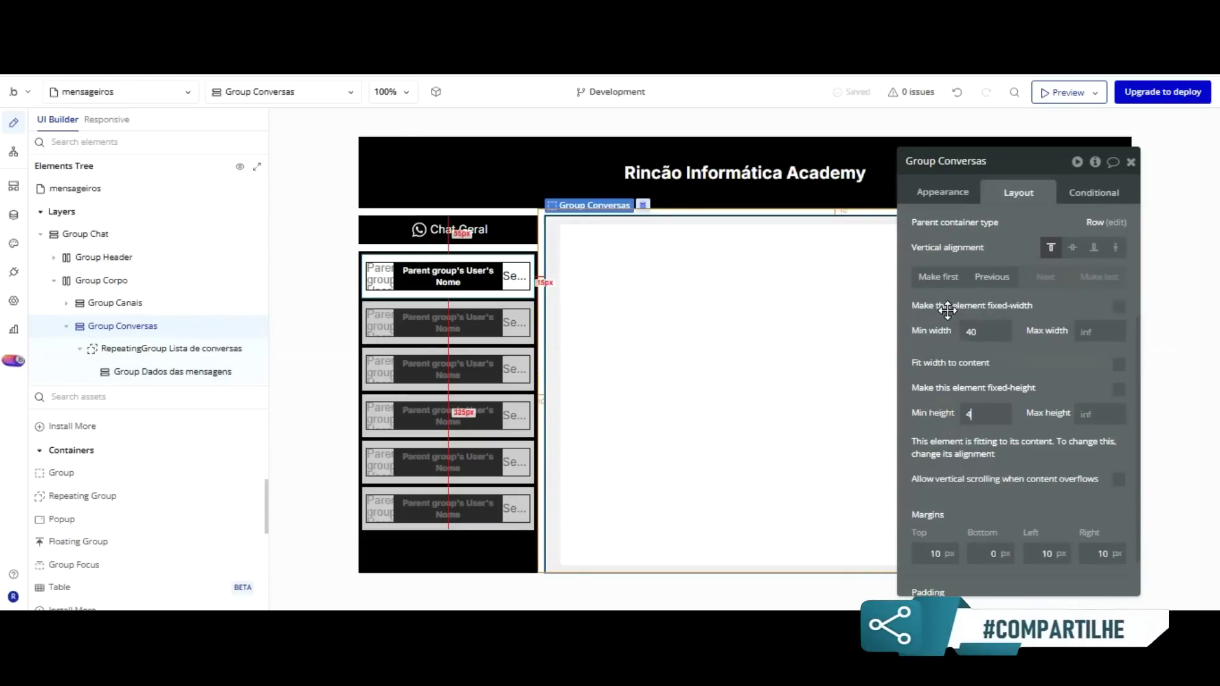
type("490")
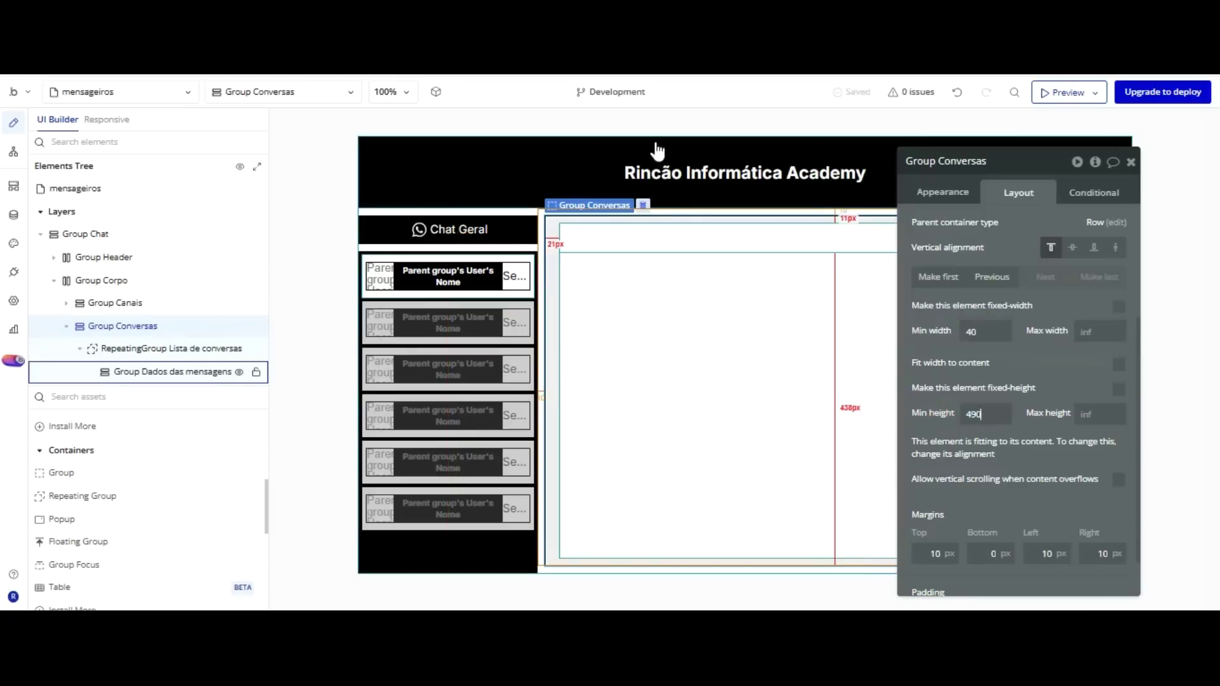
left_click(648, 280)
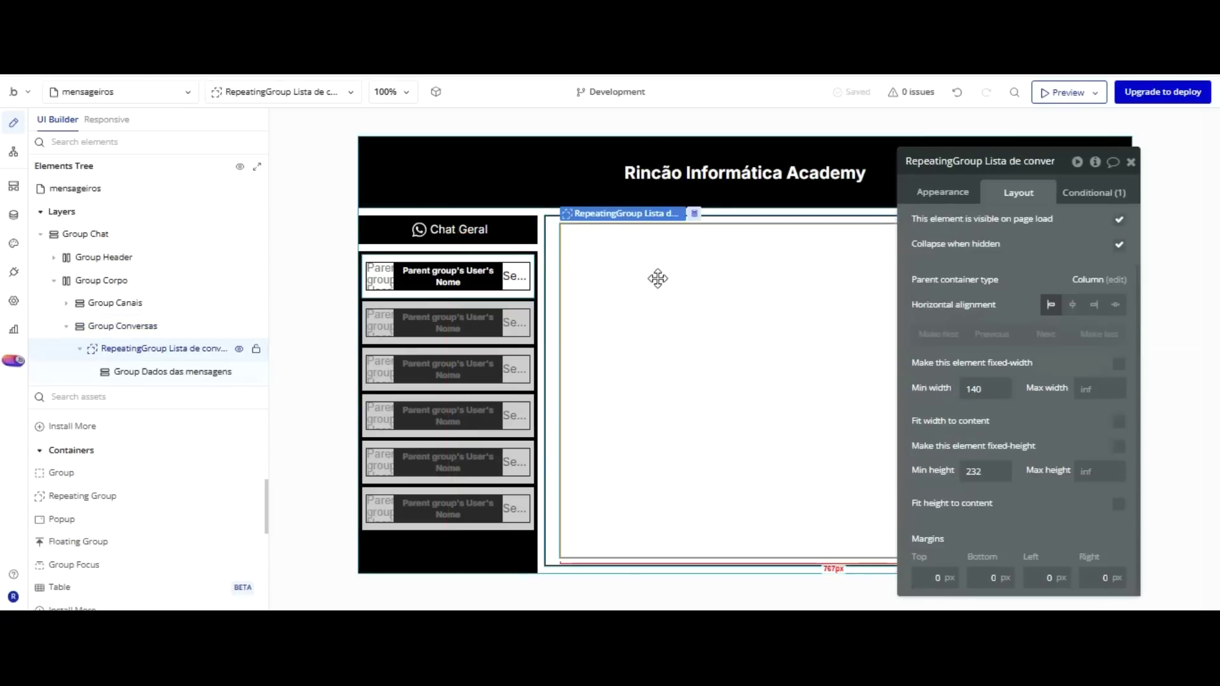
left_click(674, 232)
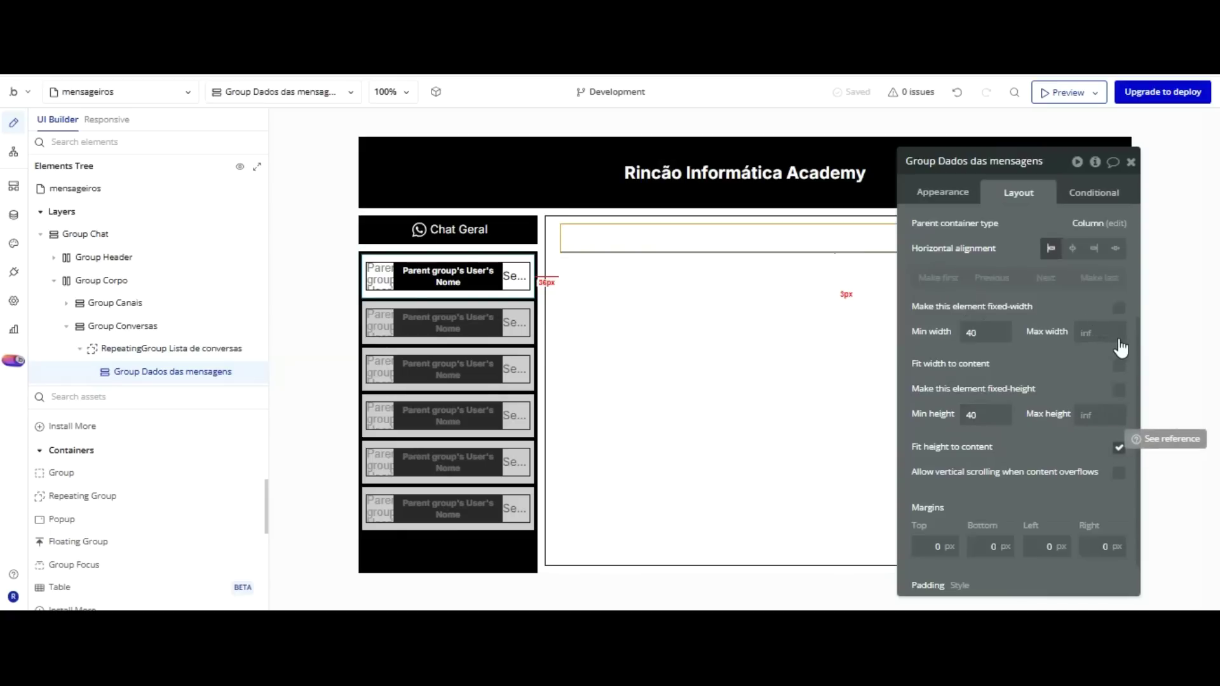
Uncheck Fit height to content on Group Dados das mensagens and close its editor.
left_click(1119, 448)
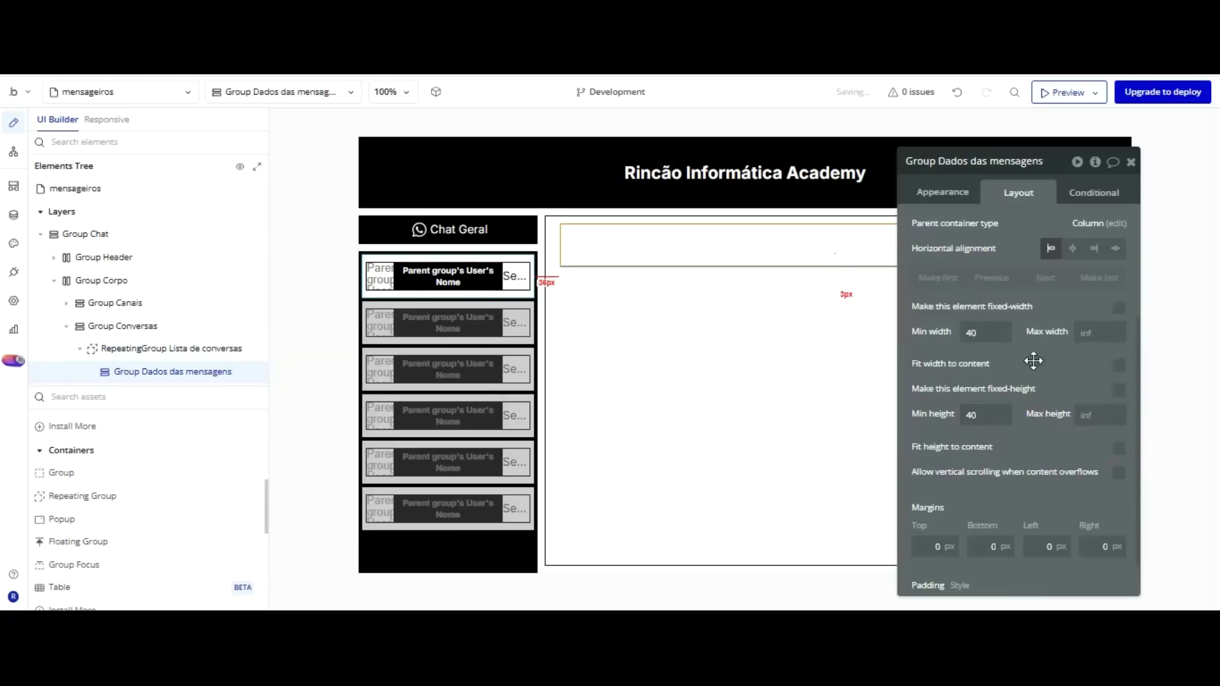
left_click_drag(978, 248, 953, 231)
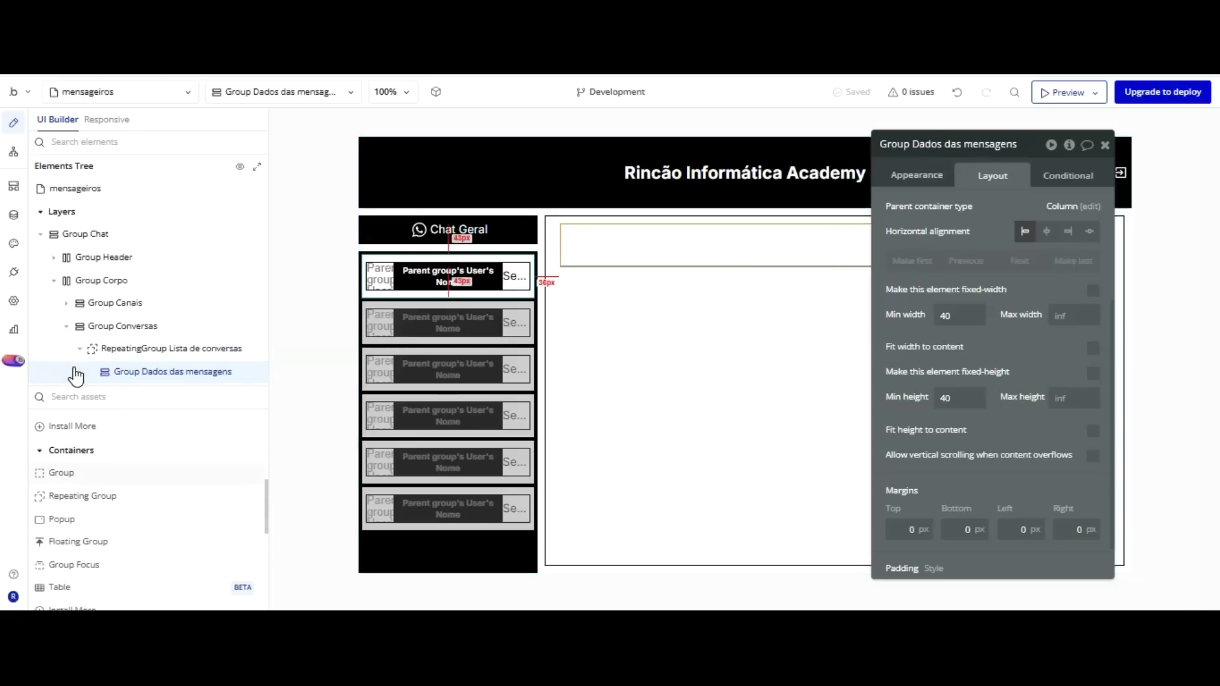
key("Escape")
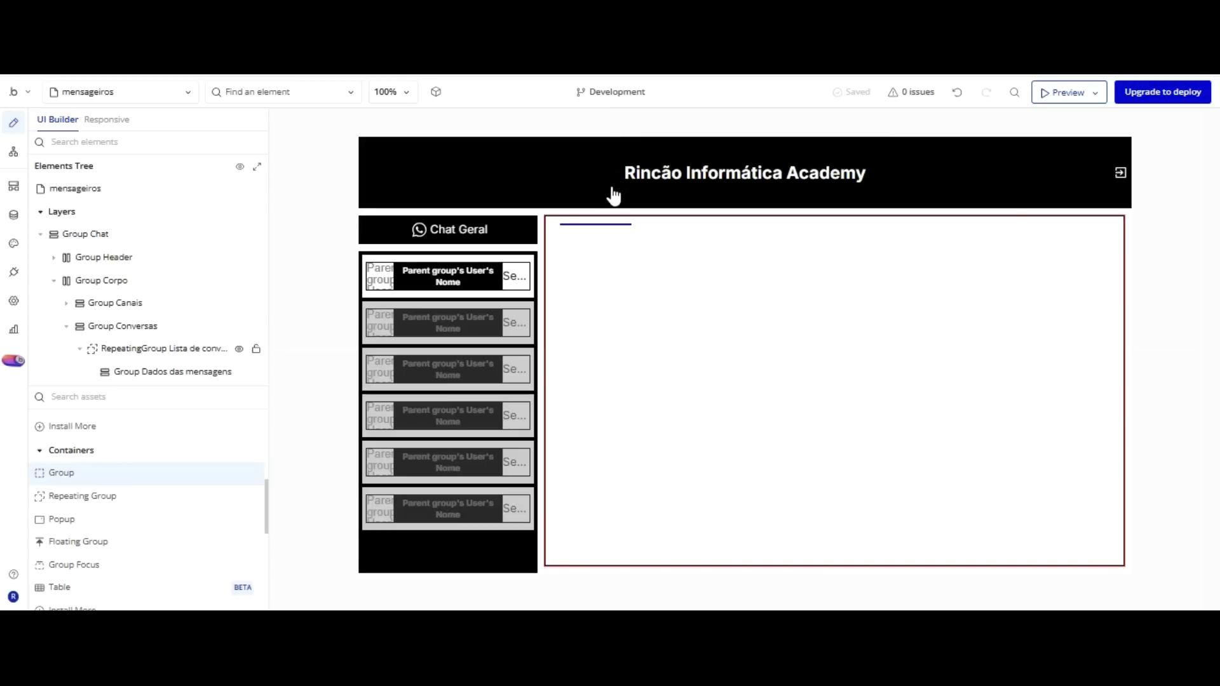
key("Escape")
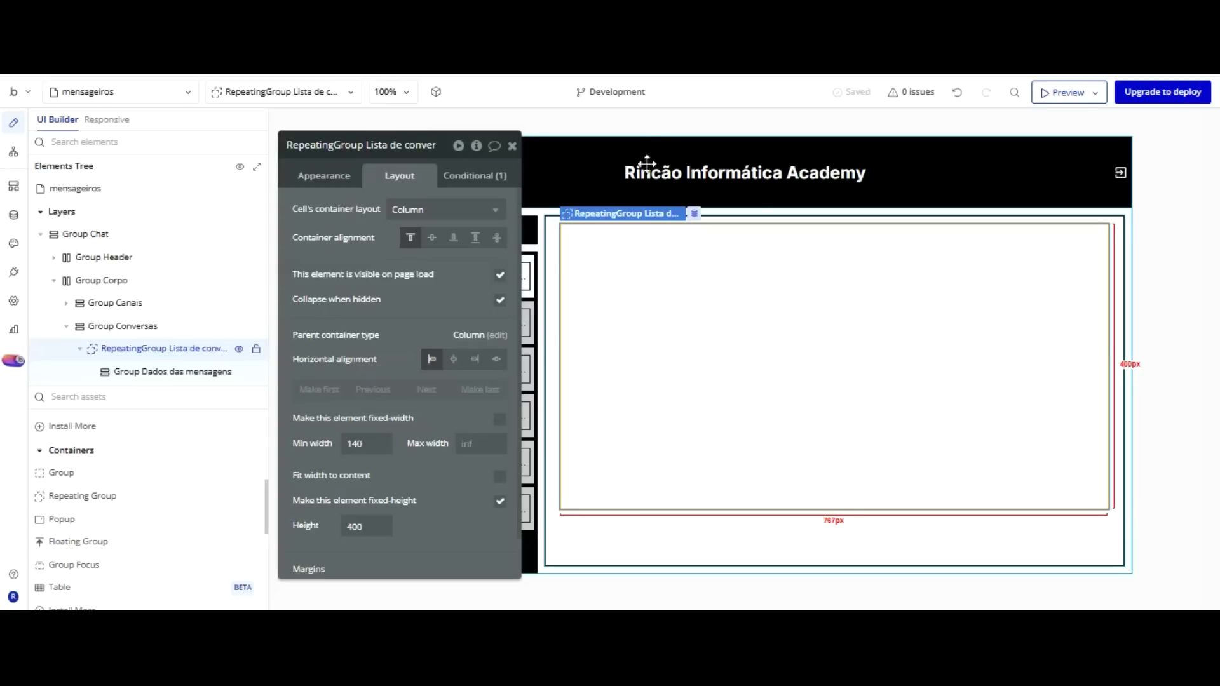
Set Group Dados das mensagens's margins to 5 px top and 10 px bottom, left and right.
left_click(637, 237)
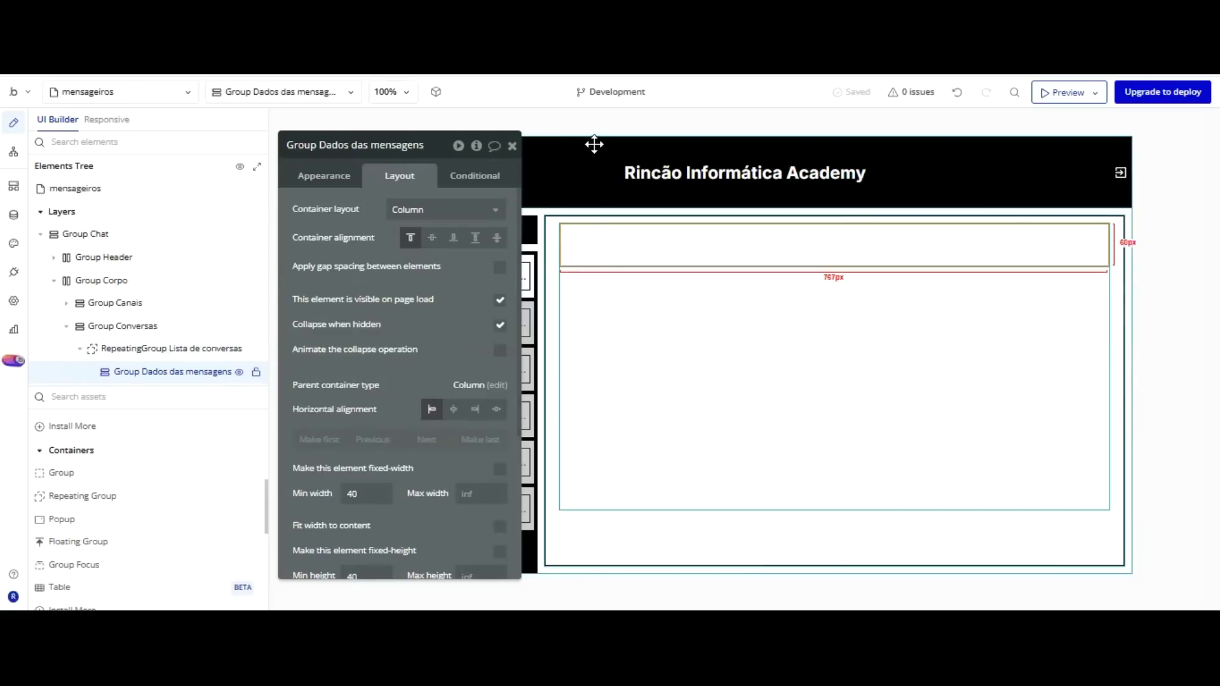
scroll(432, 317, "down", 3)
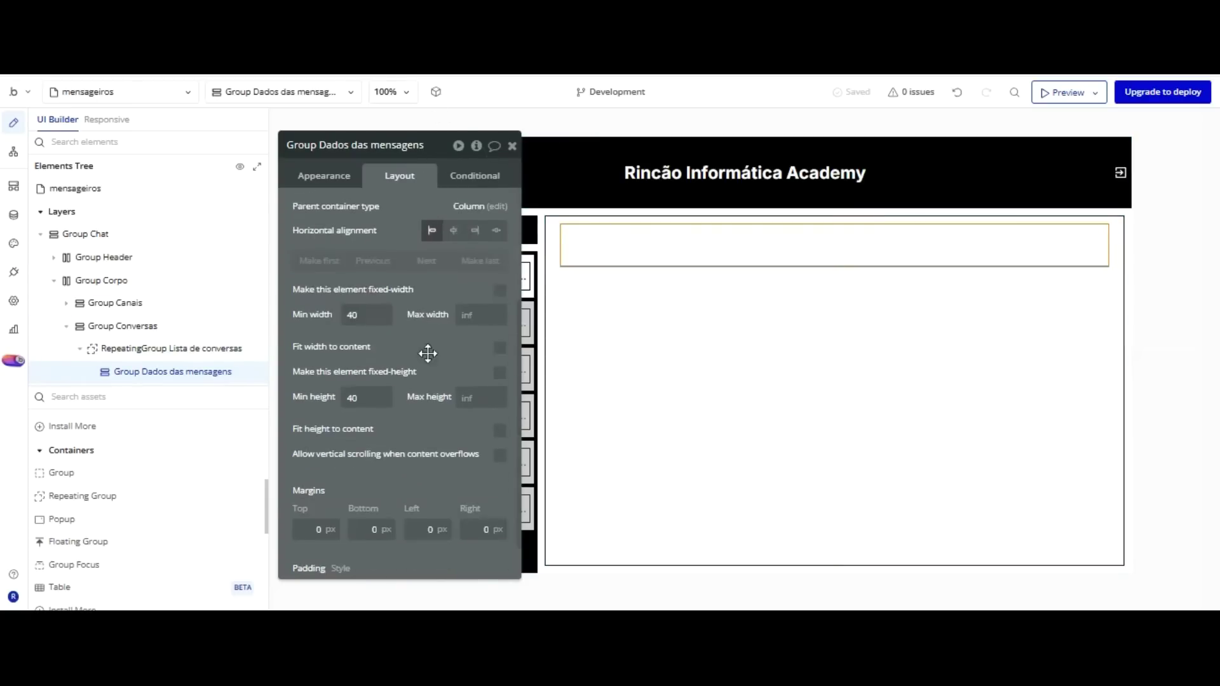
scroll(427, 353, "down", 1)
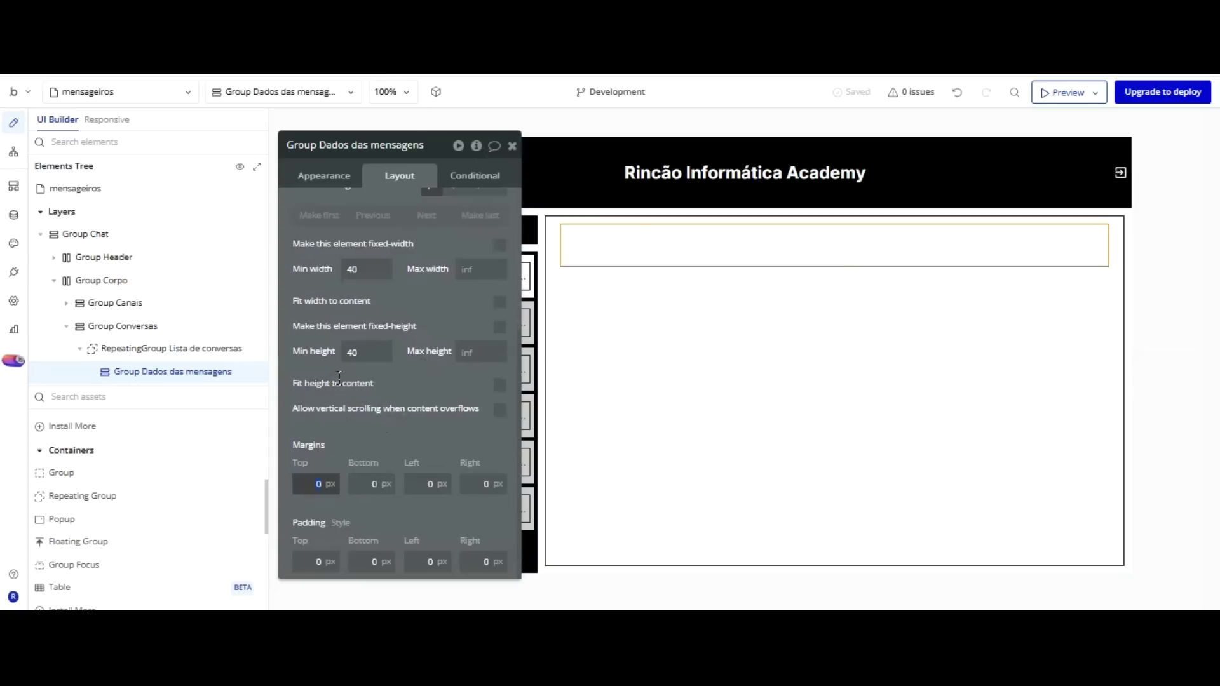
key("Return")
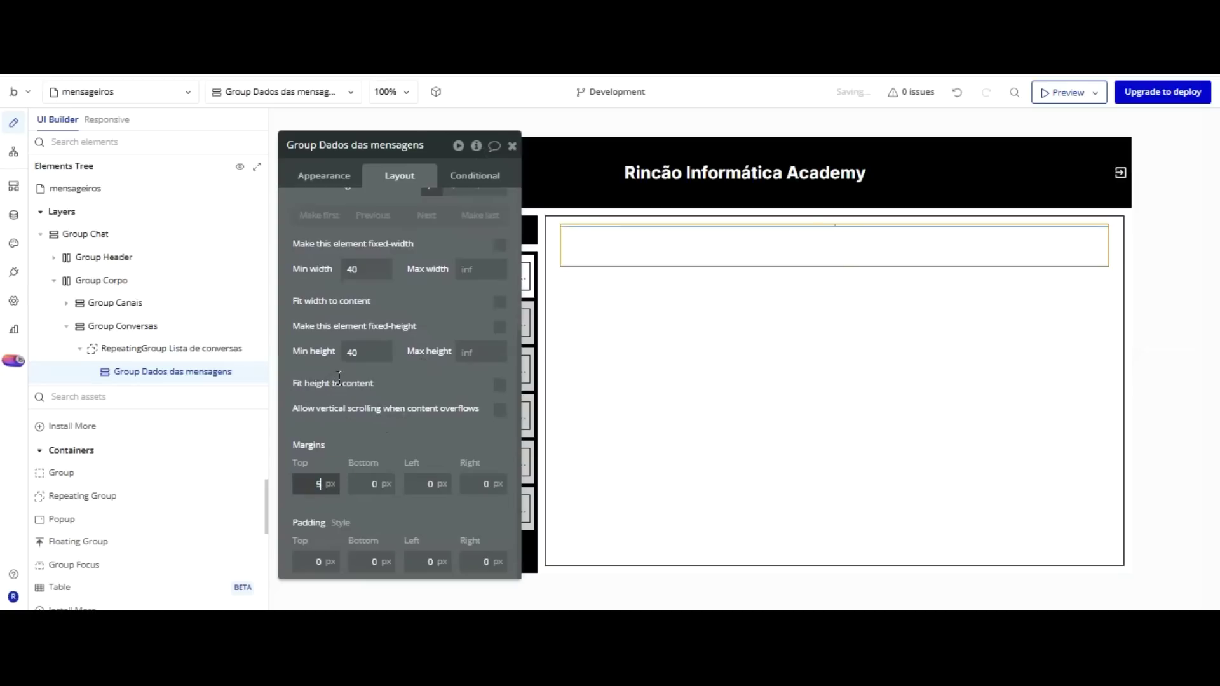
key("Tab")
key("Return")
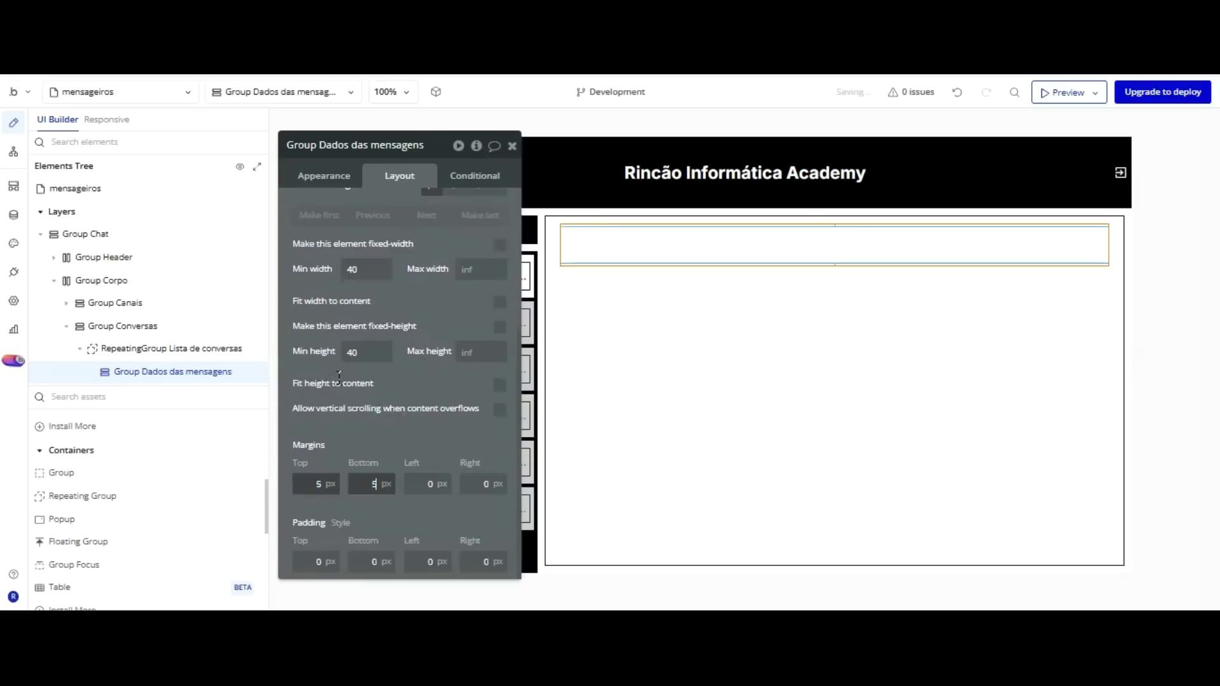
type("0")
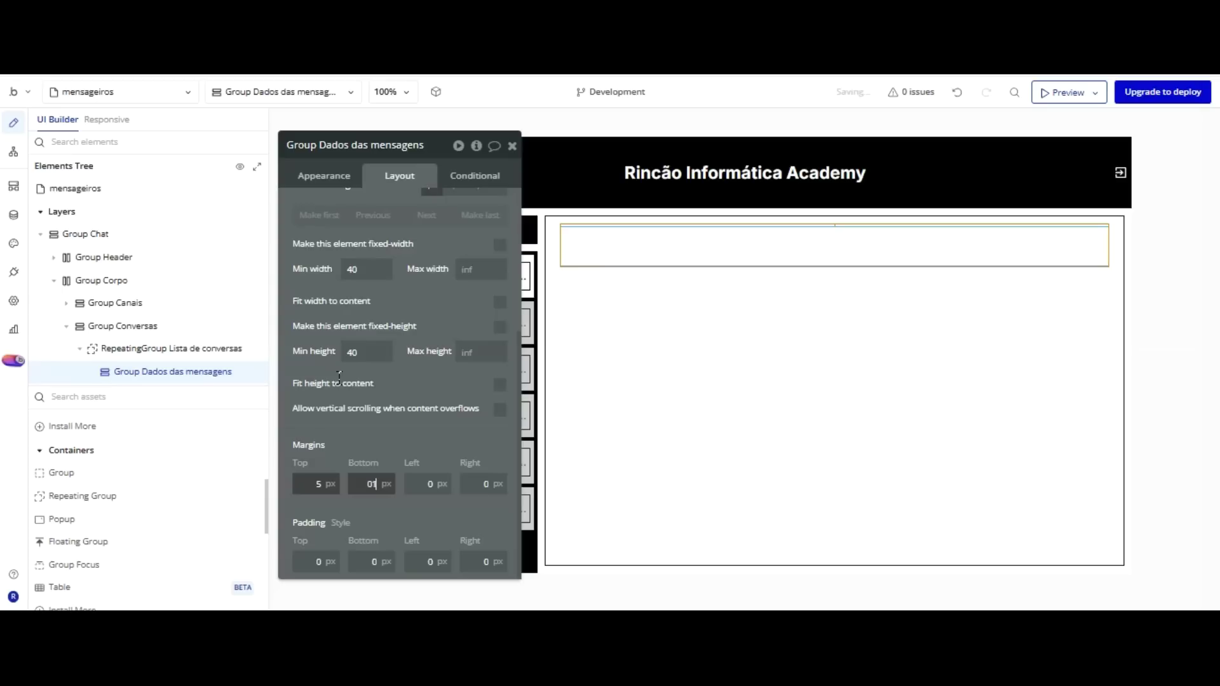
type("0")
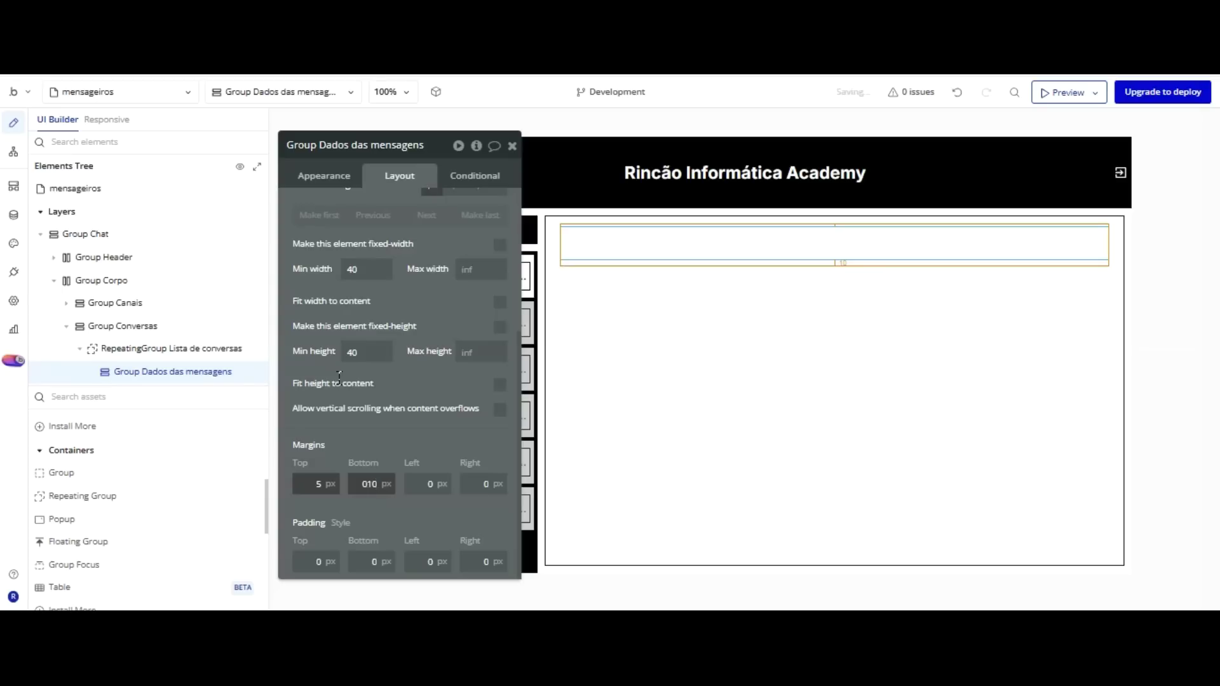
key("Tab")
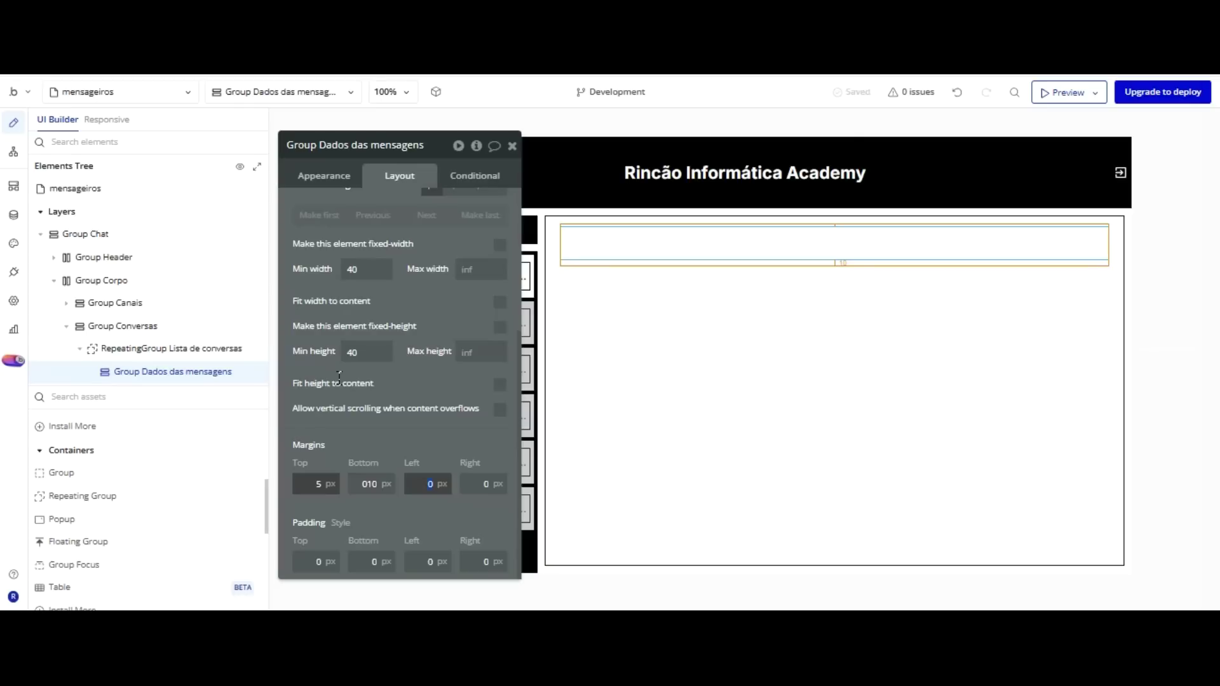
key("Tab")
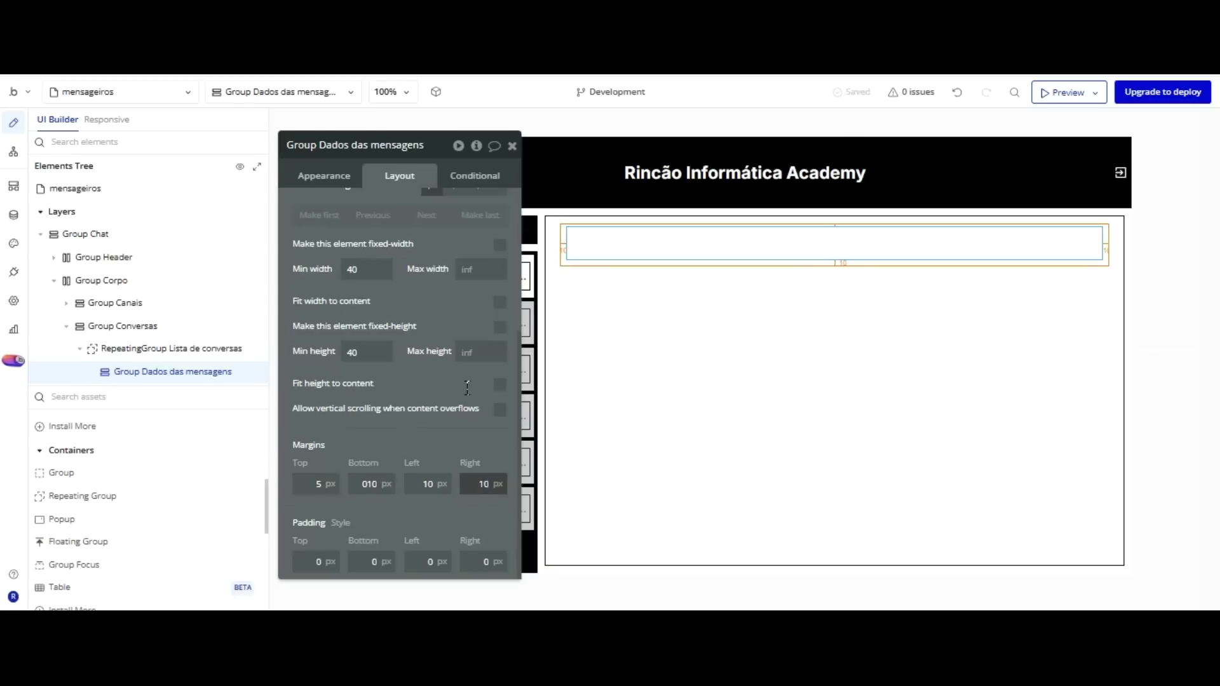
left_click_drag(381, 486, 345, 485)
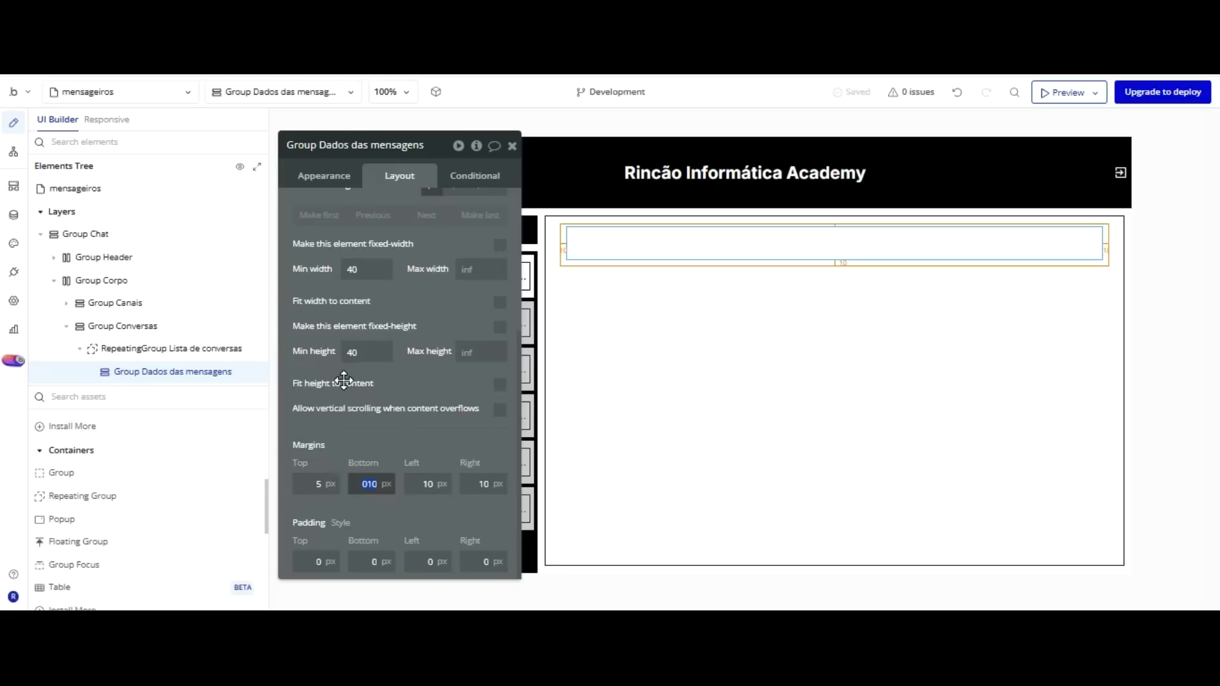
type("10")
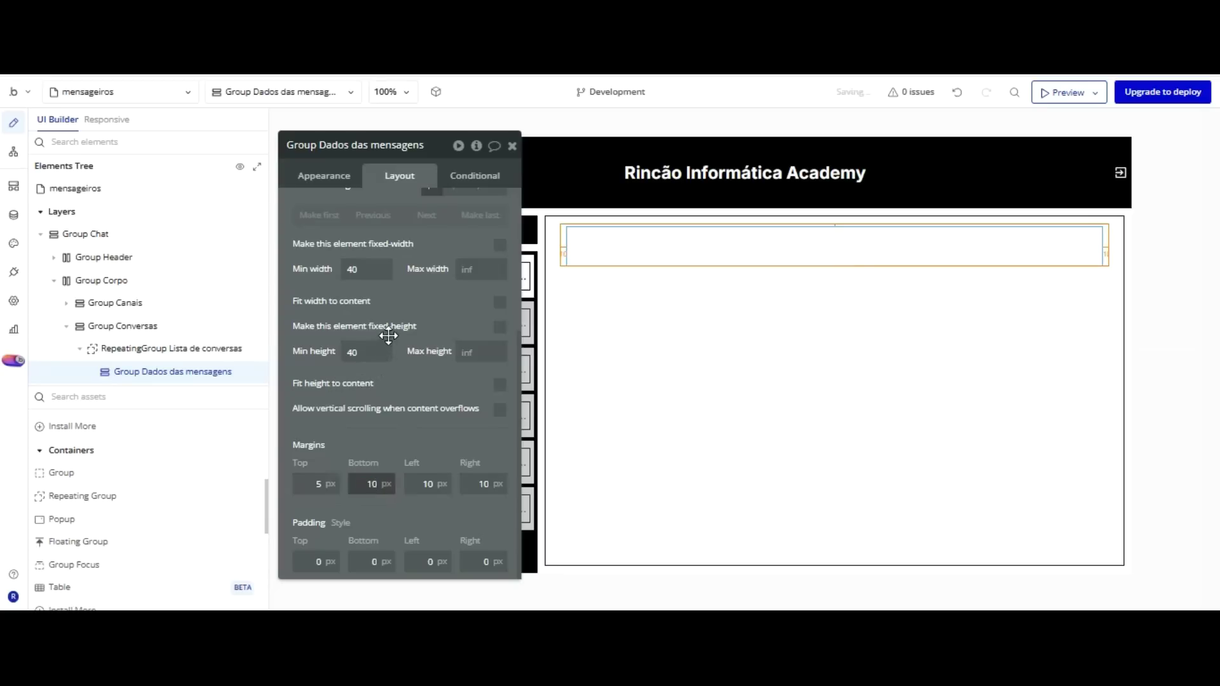
left_click(388, 335)
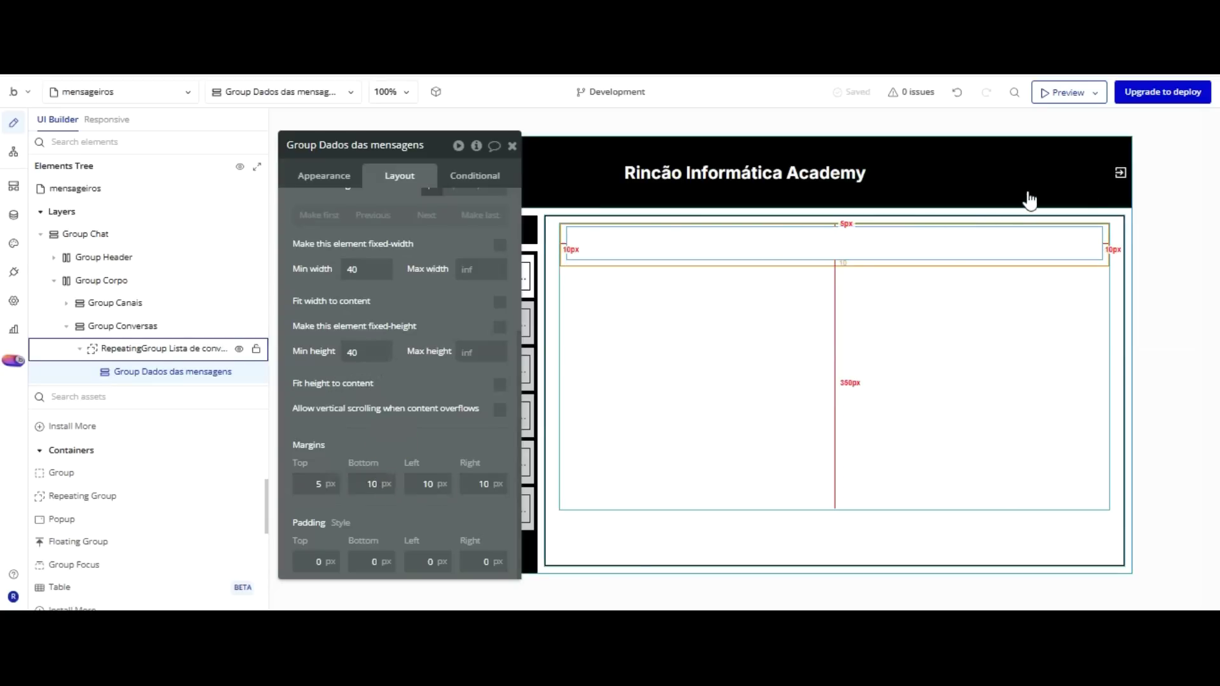
left_click(1057, 224)
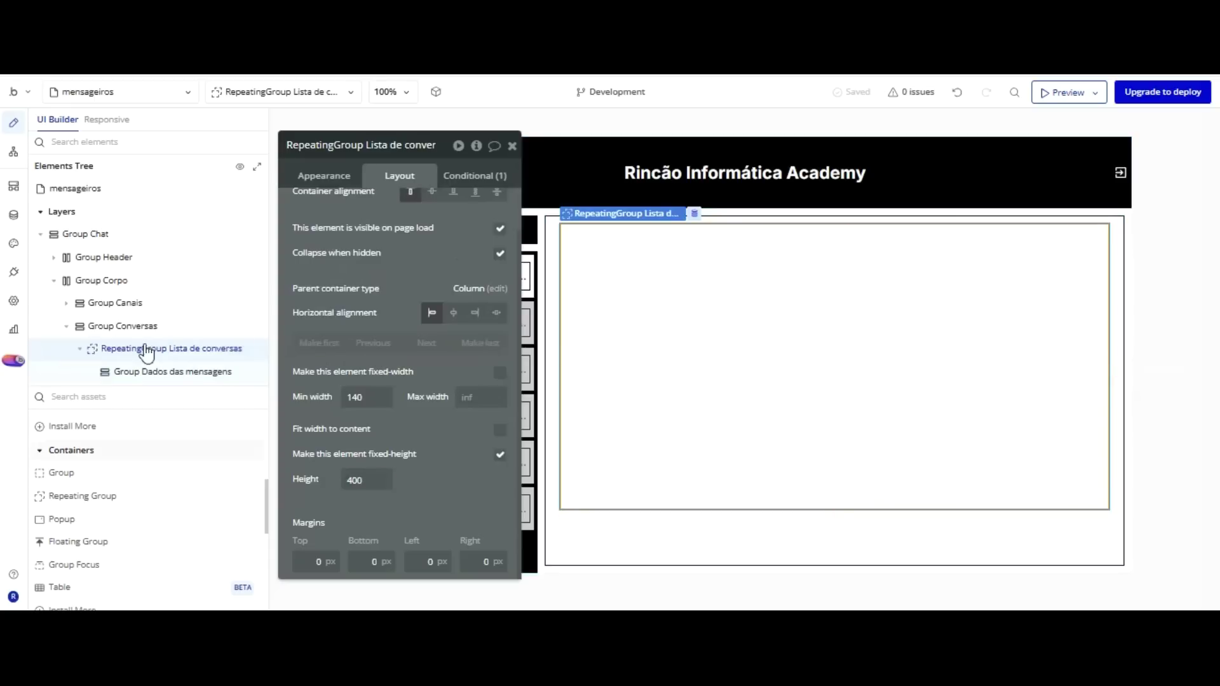
Add a new group to Group Conversas and place the conversation list above it.
left_click(61, 472)
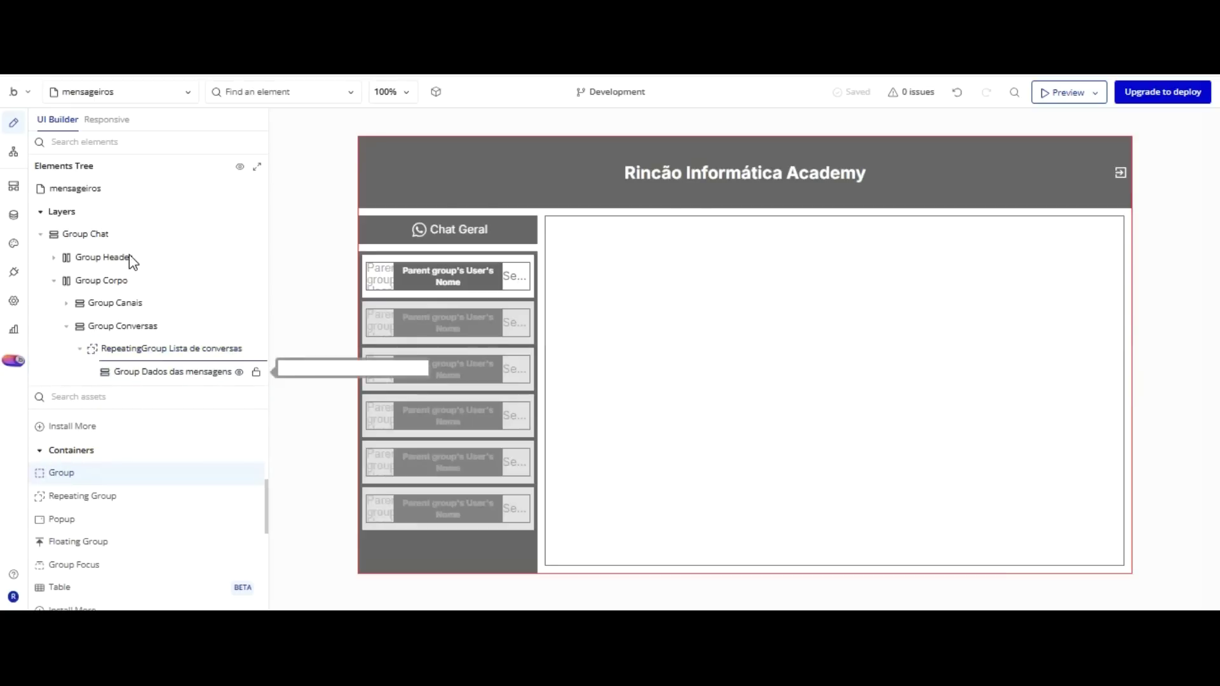
left_click(124, 236)
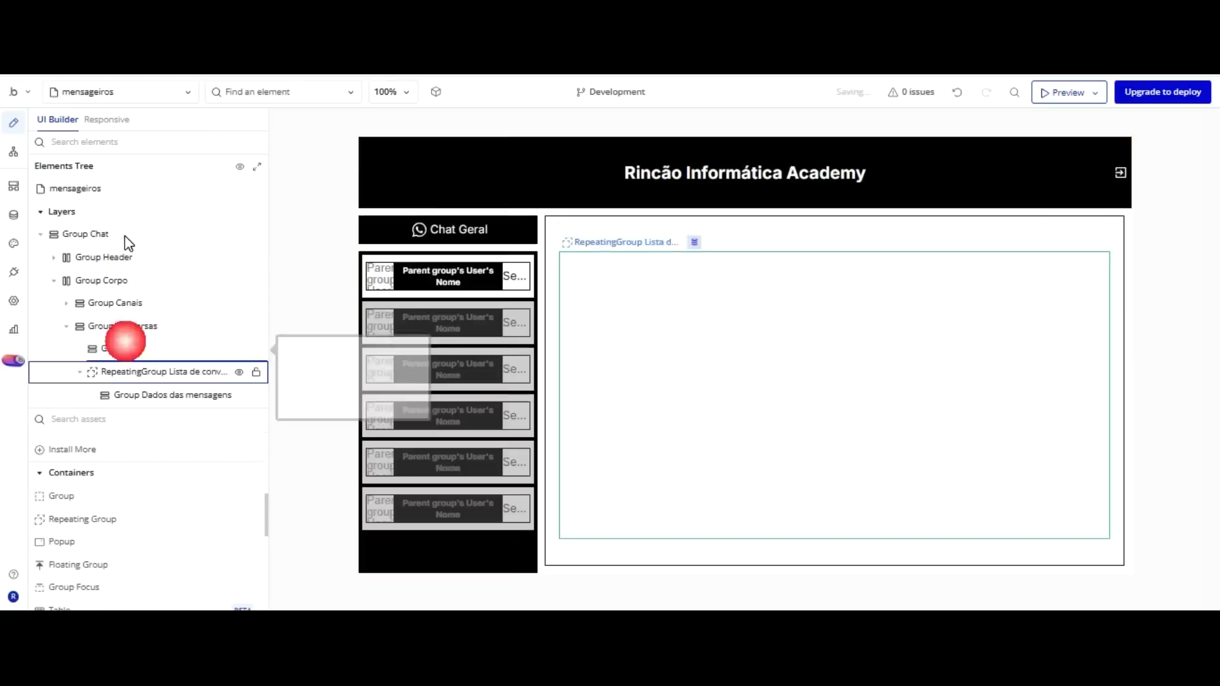
left_click_drag(123, 370, 118, 340)
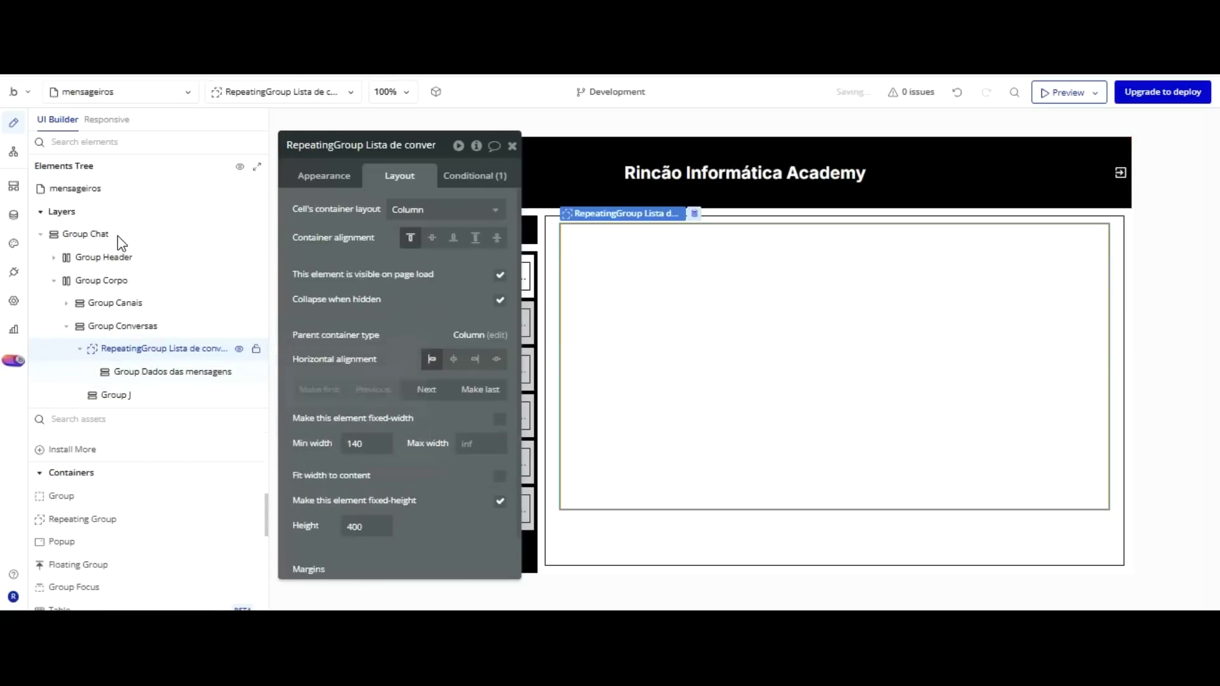
left_click(118, 392)
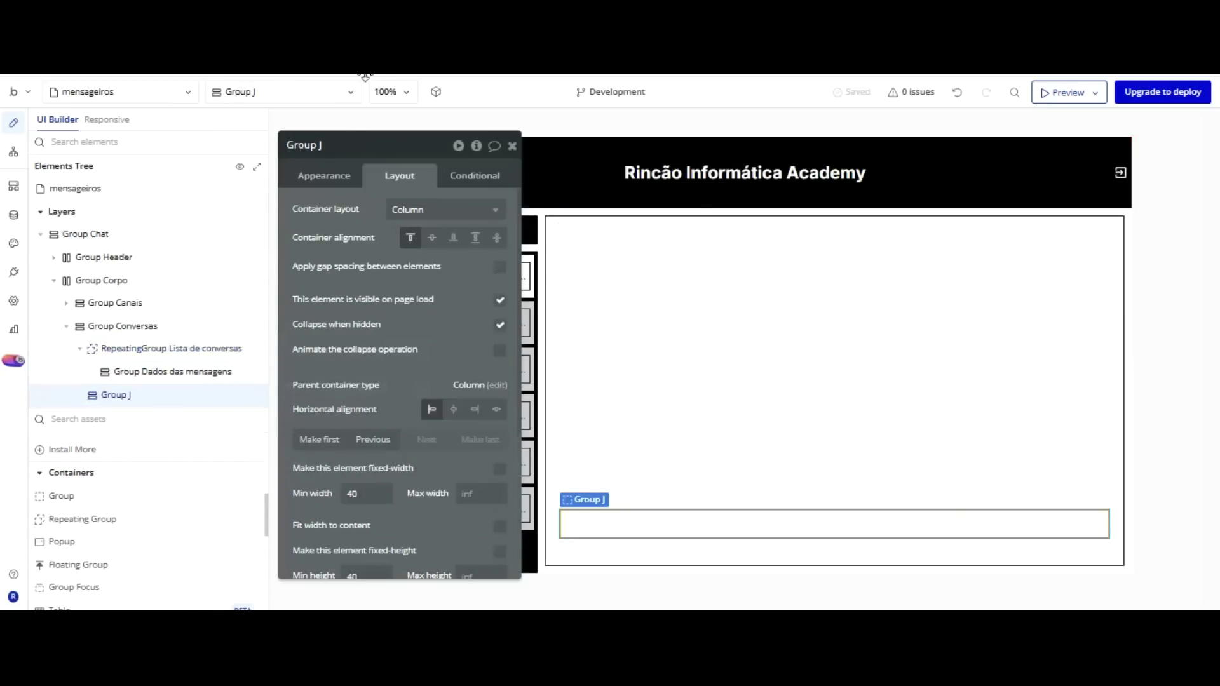
Rename the new group Group Enviar conversa and turn off Fit height to content.
left_click(318, 171)
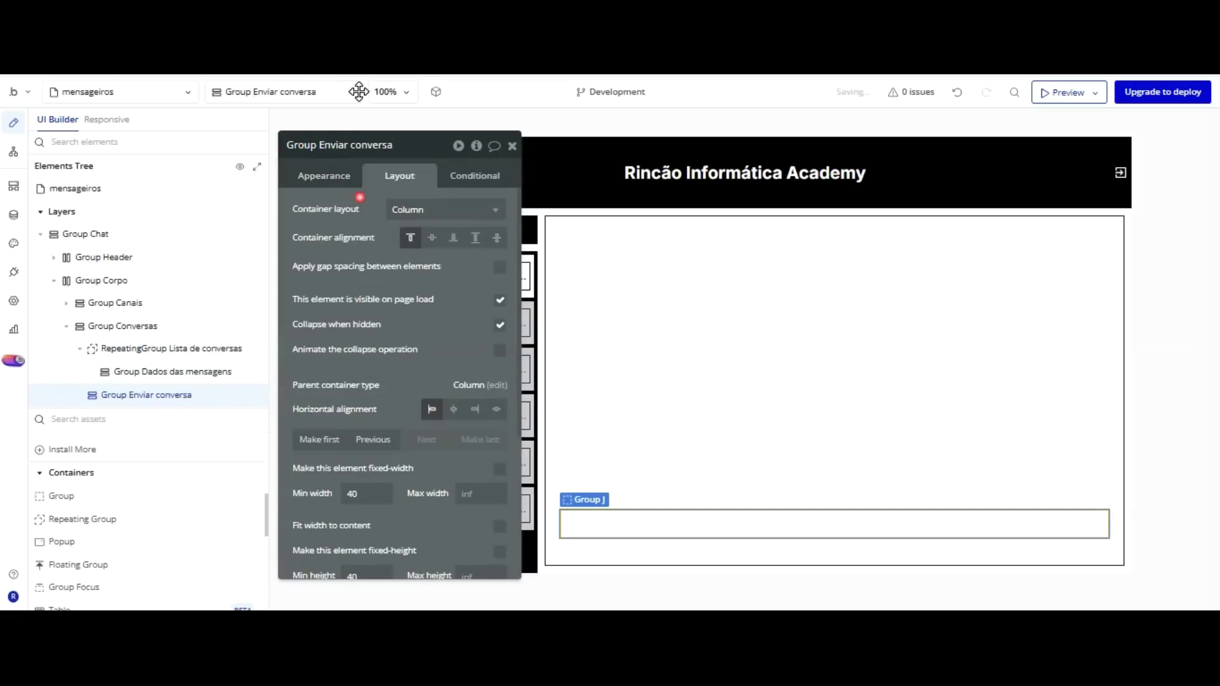
left_click(683, 530)
scroll(418, 406, "down", 2)
left_click(500, 520)
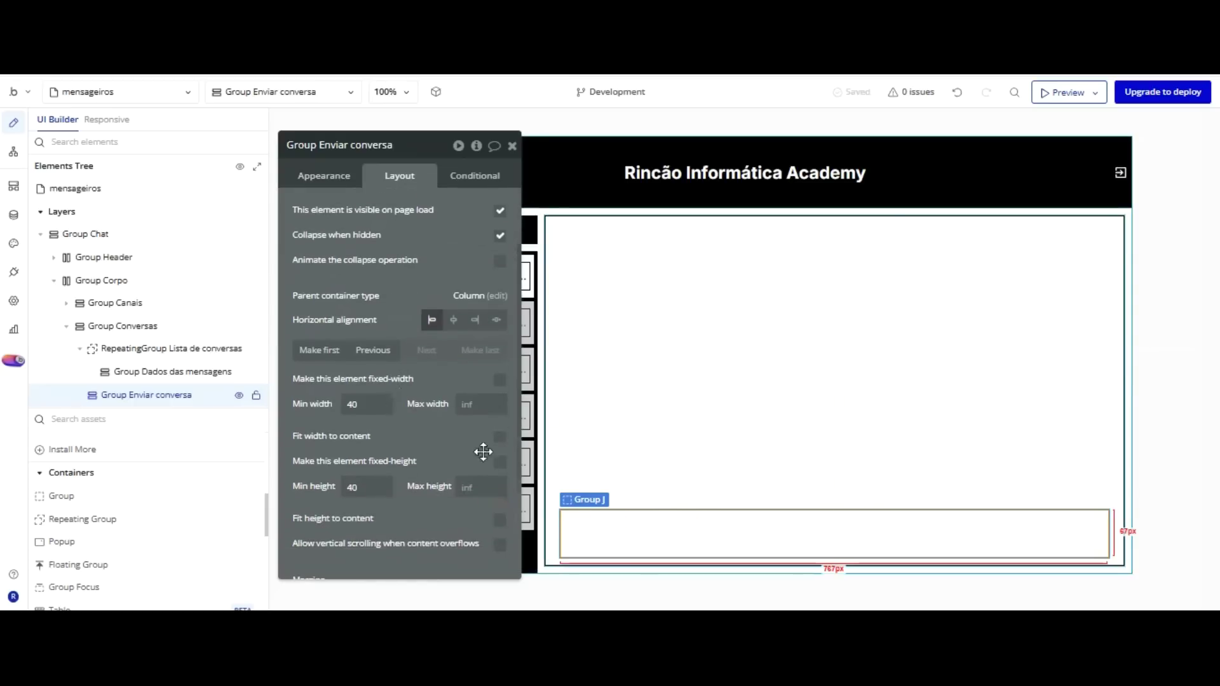
scroll(216, 457, "down", 2)
scroll(134, 463, "down", 2)
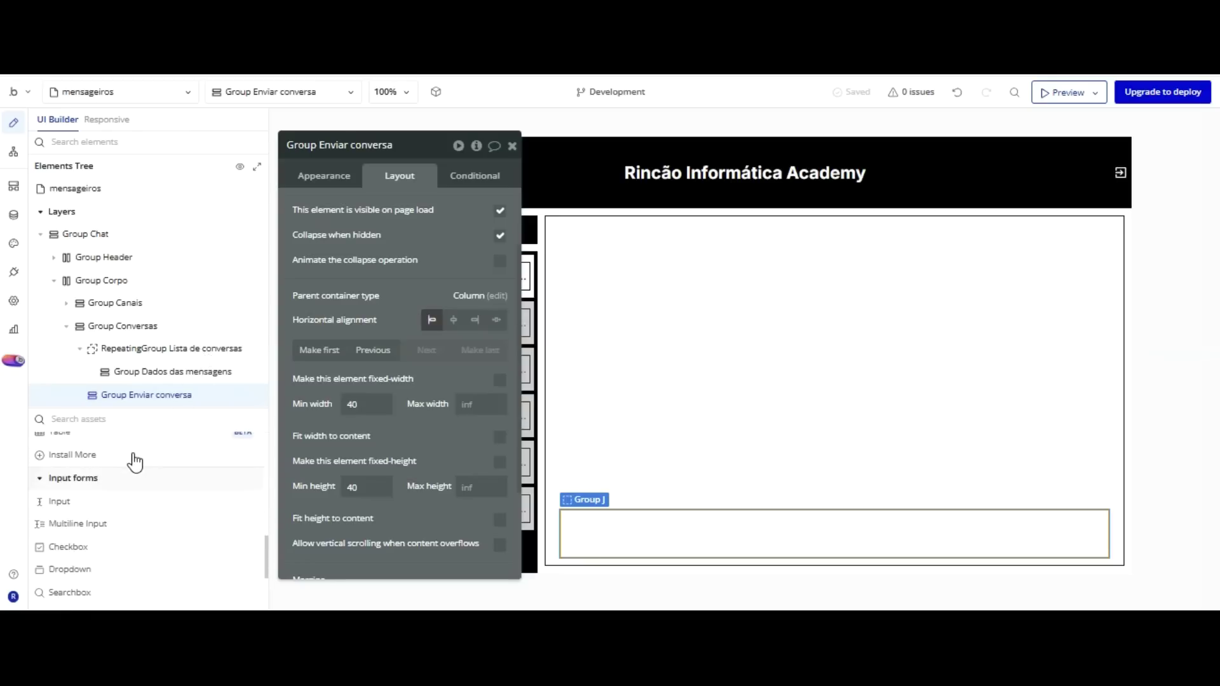
left_click_drag(59, 501, 523, 409)
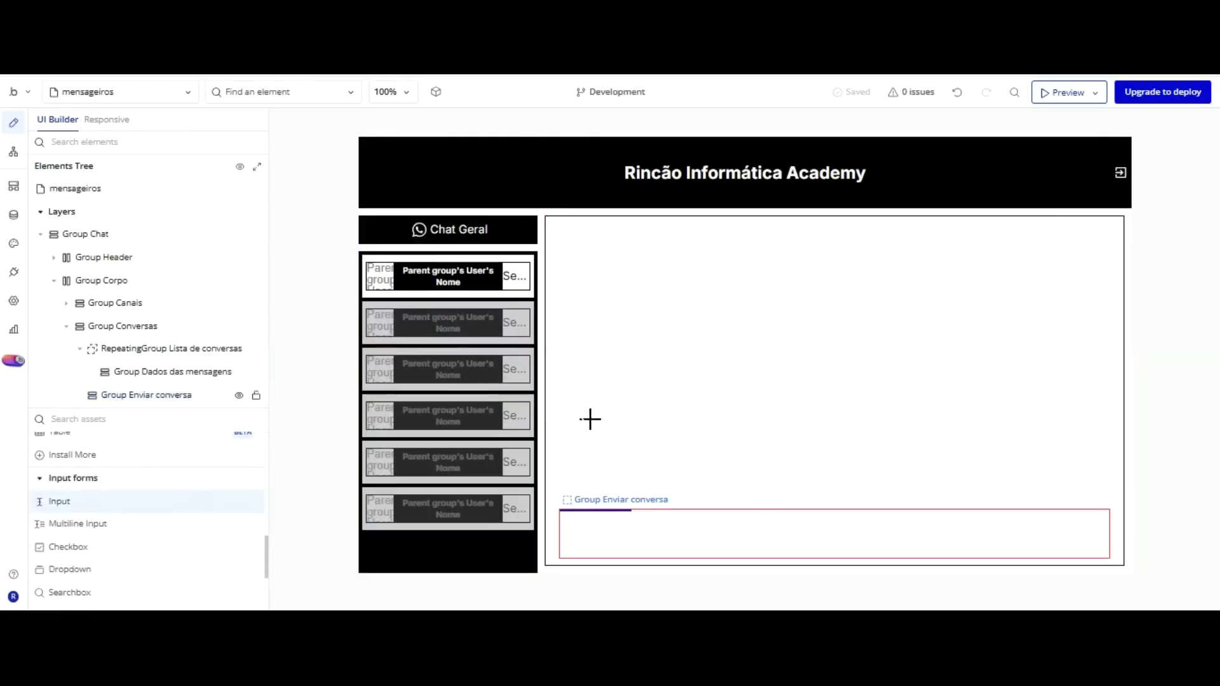
Place a text input and a button inside Group Enviar conversa.
left_click(590, 420)
scroll(121, 445, "down", 2)
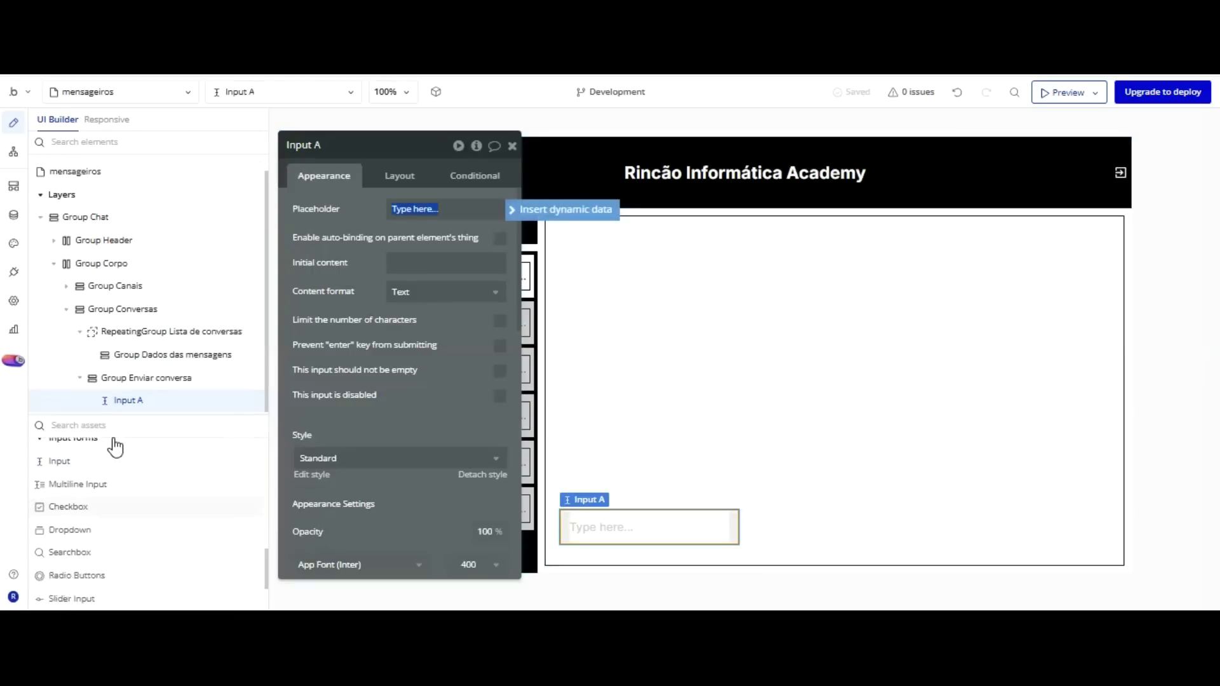
scroll(114, 444, "up", 8)
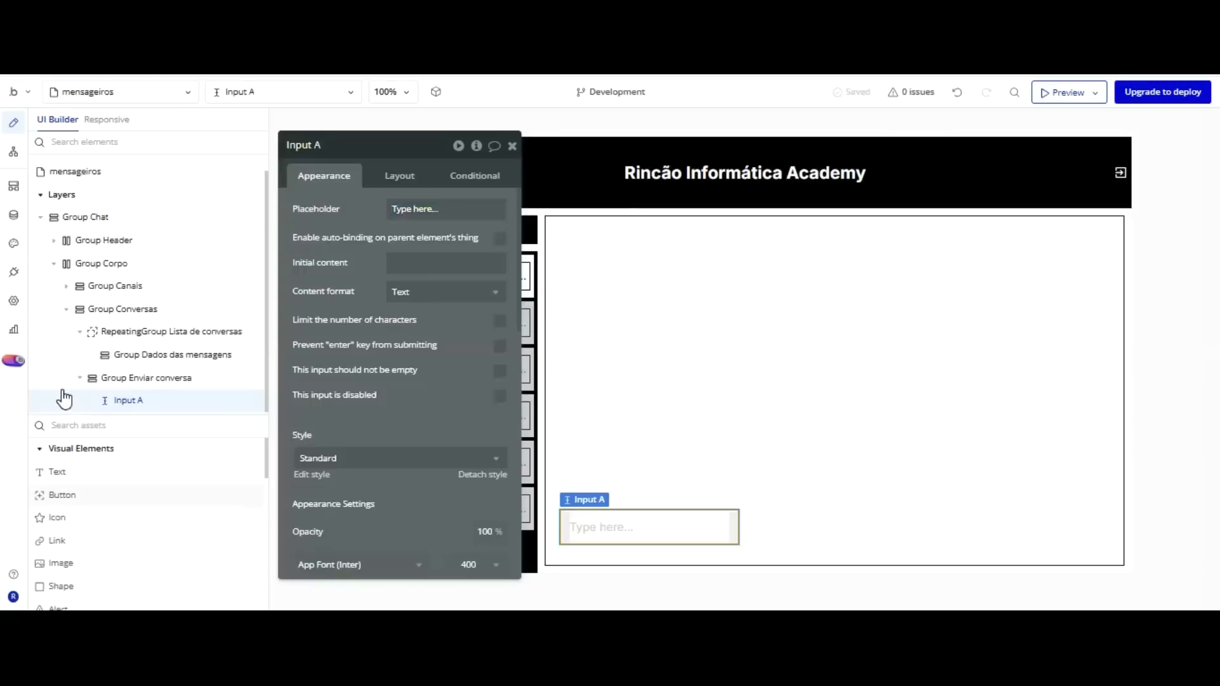
left_click(63, 495)
left_click(801, 435)
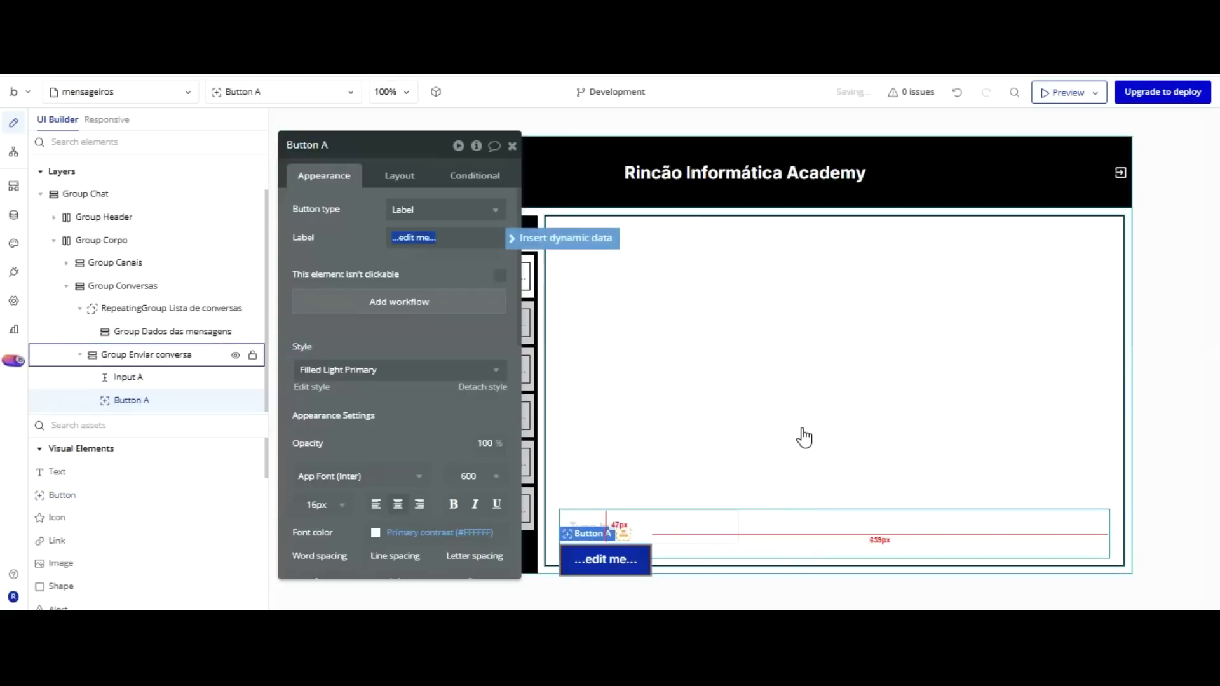
Set Group Enviar conversa's container layout to Row and centre Input A vertically.
left_click(812, 520)
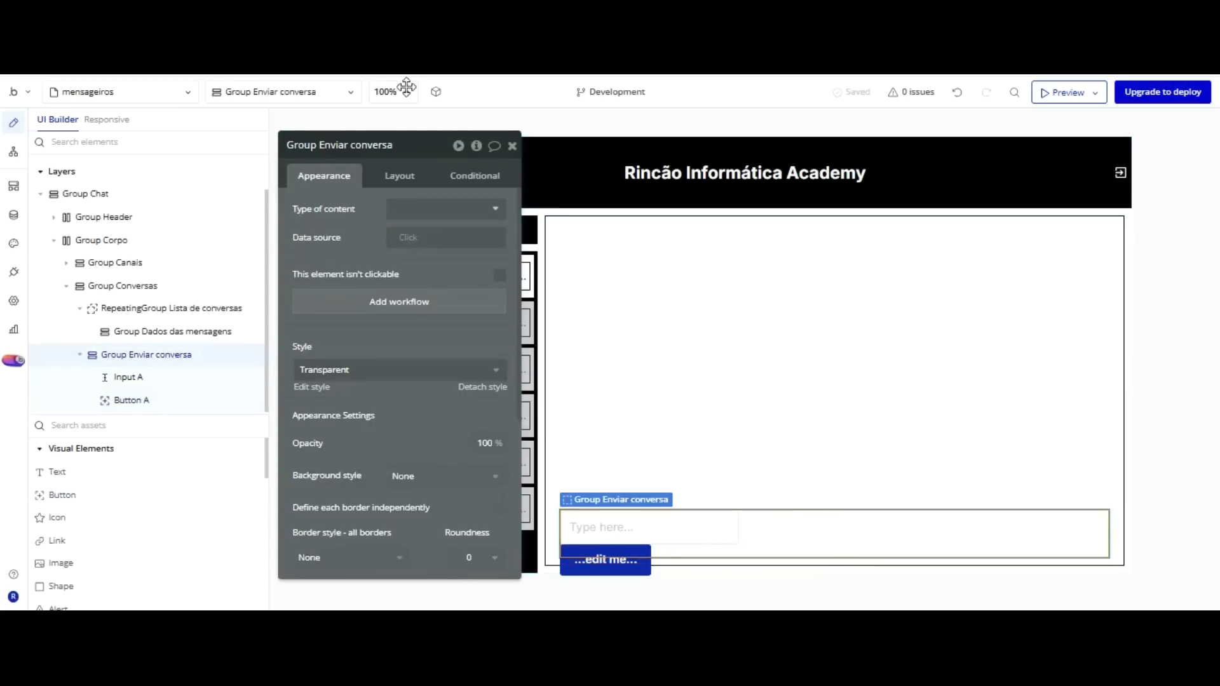
left_click(408, 173)
left_click(445, 209)
key("Down")
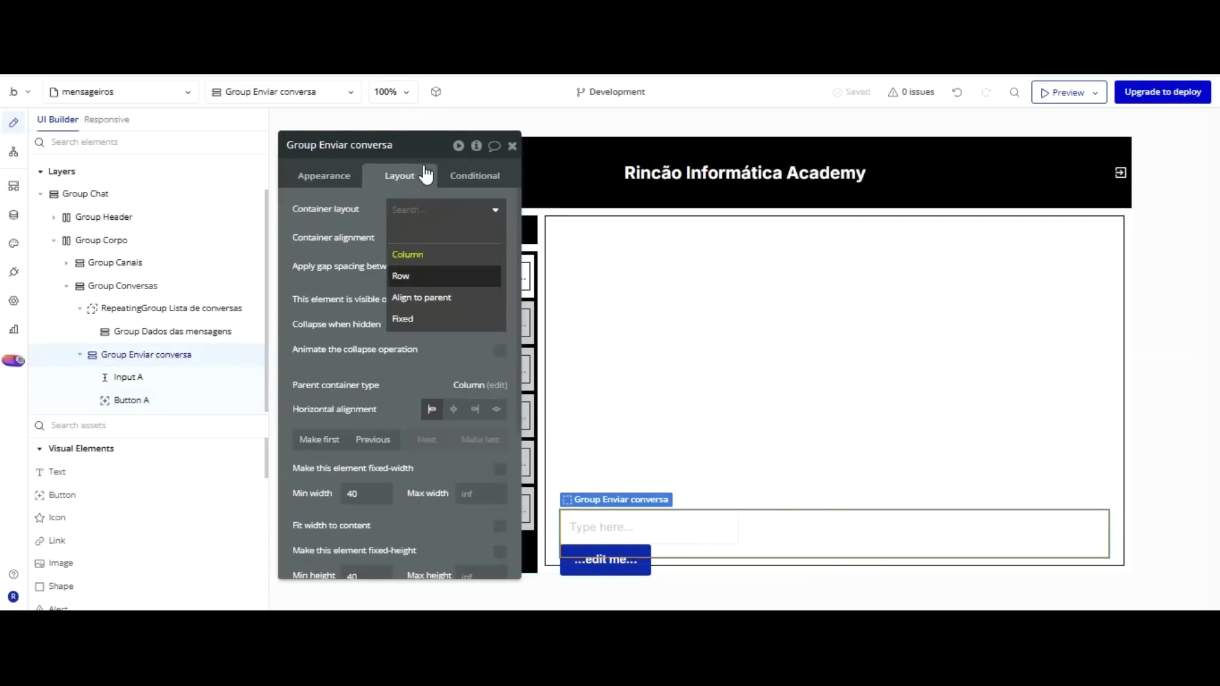
key("Return")
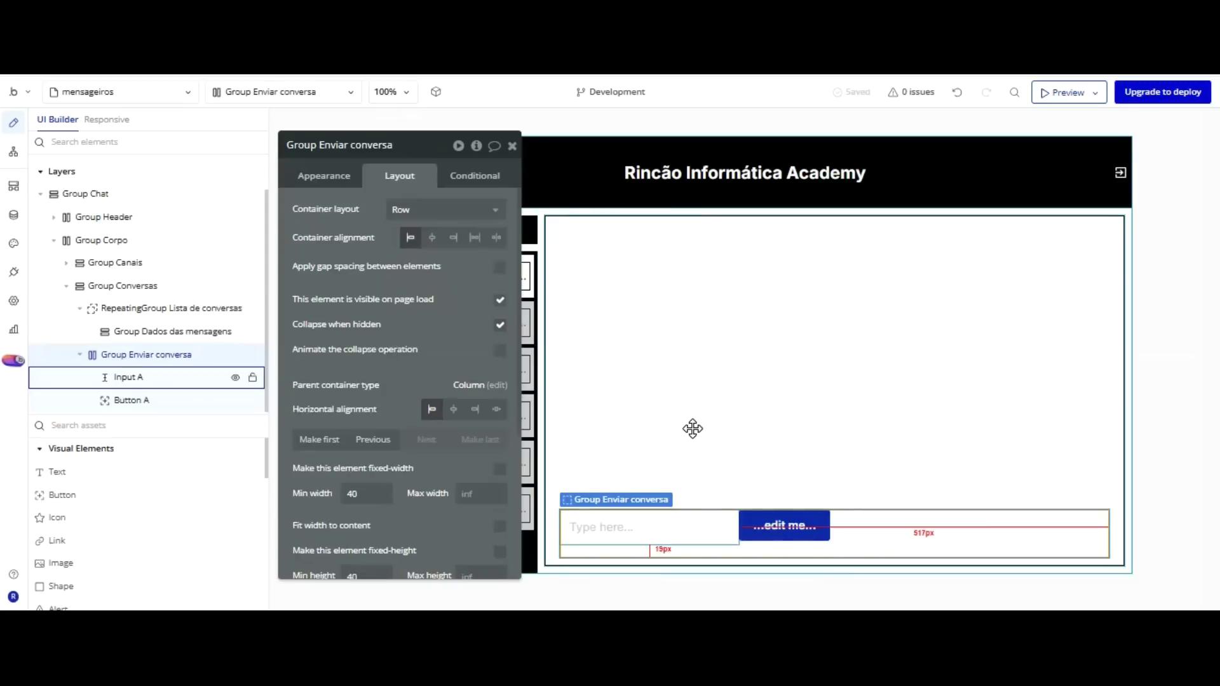
left_click(648, 526)
left_click(475, 287)
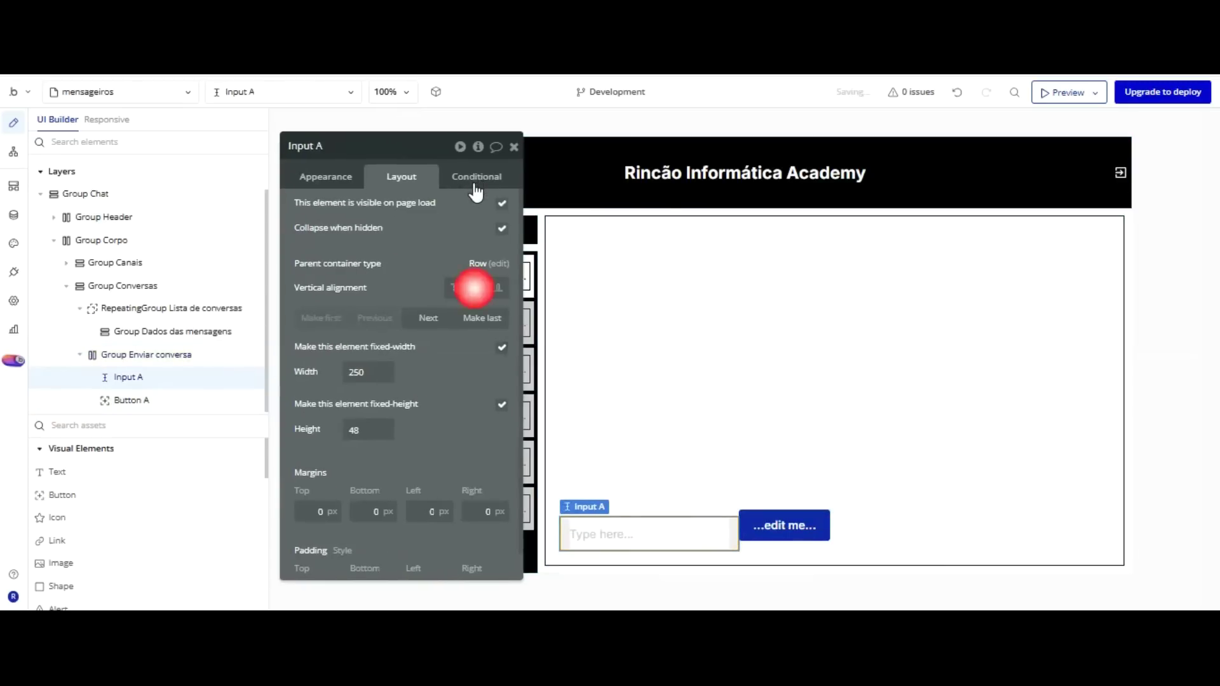
left_click(785, 526)
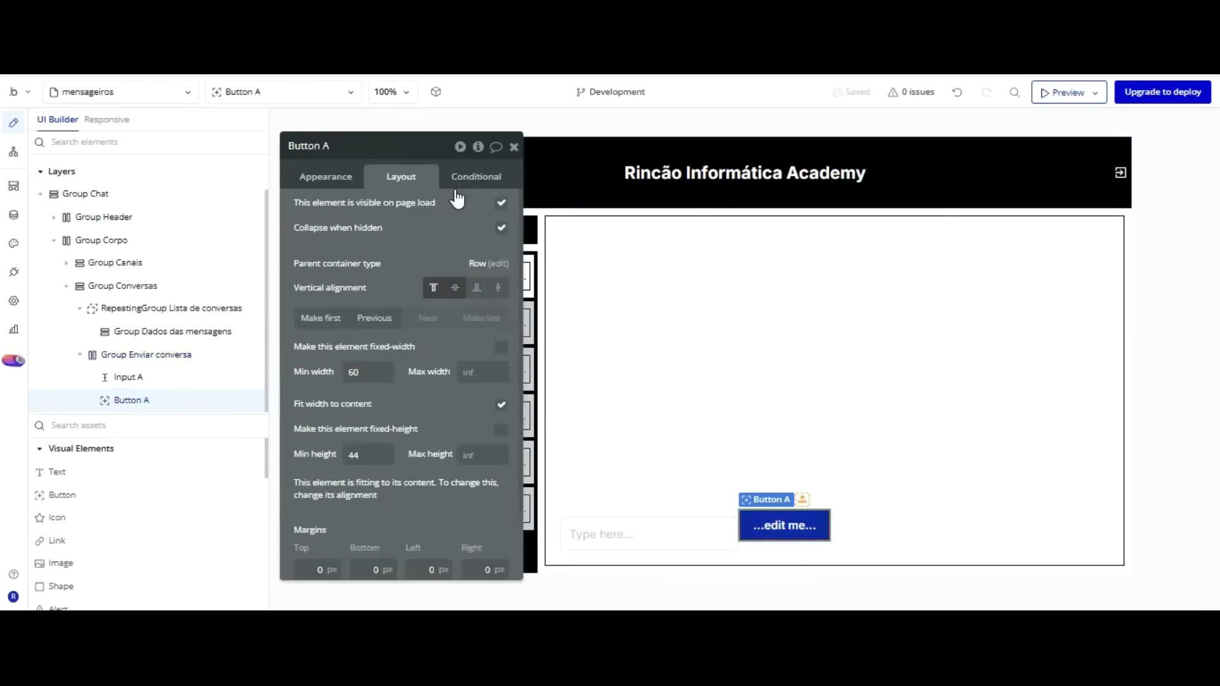
Centre Button Enviar vertically and detach its style so its background colour can be customised.
left_click(452, 291)
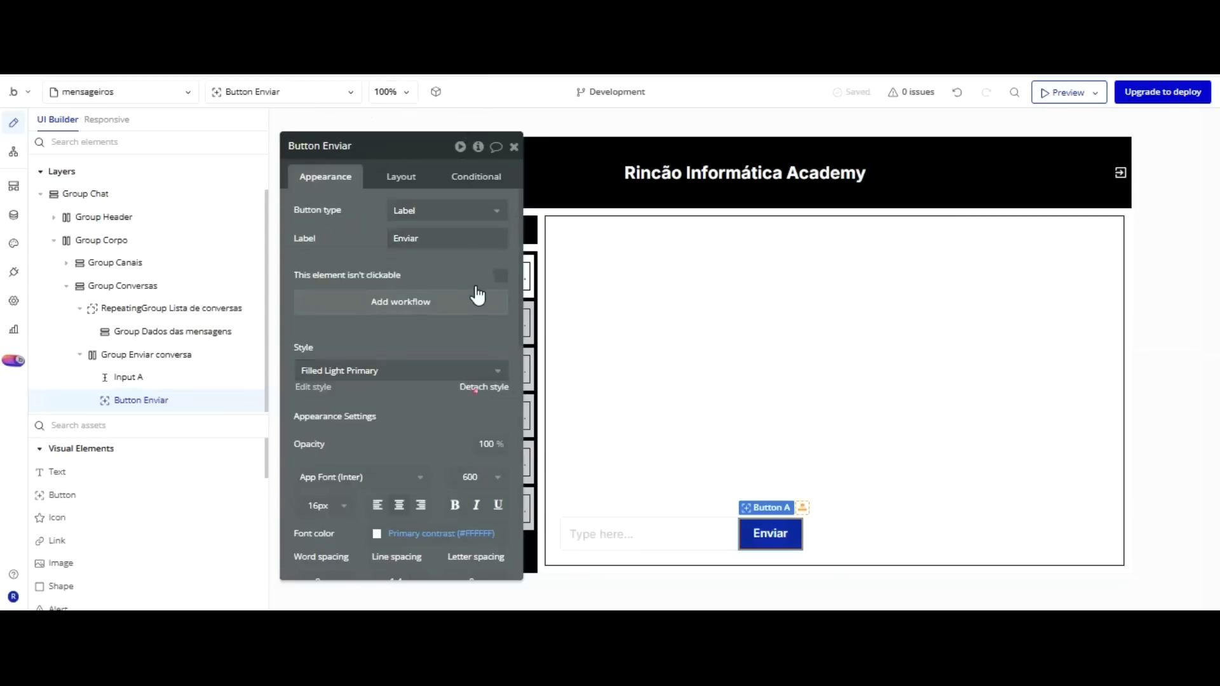
left_click(484, 387)
scroll(416, 401, "down", 3)
left_click(400, 458)
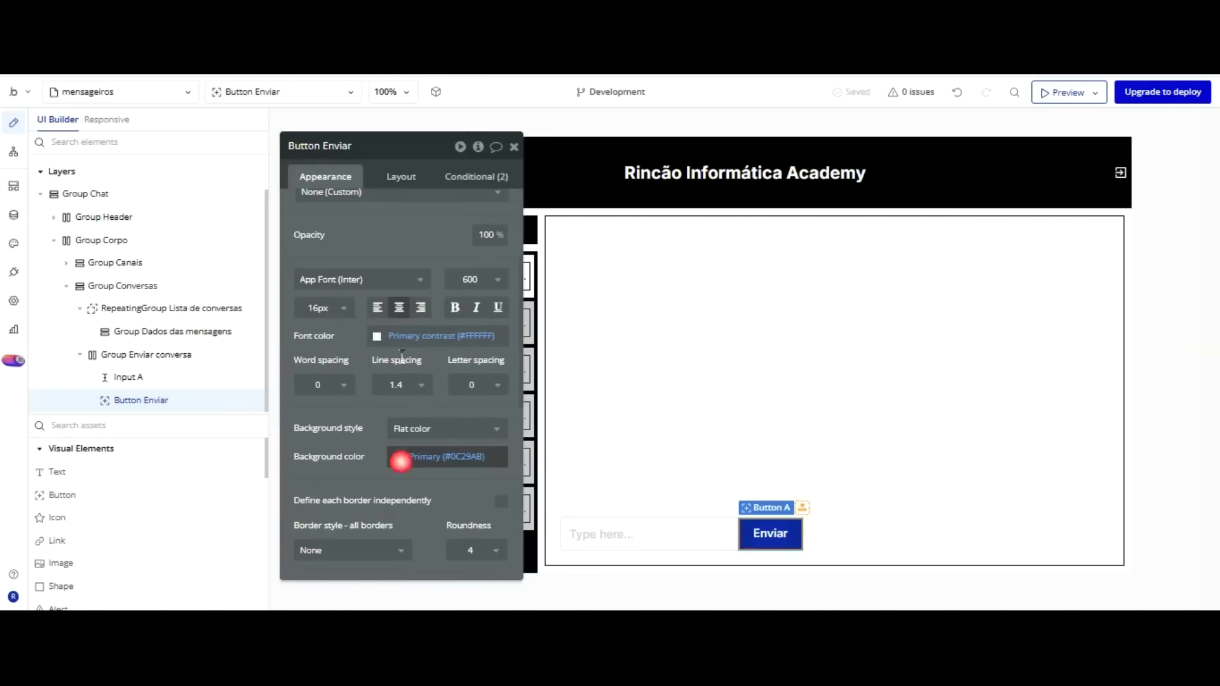
Give Button Enviar a dark #1A1A1A background, then rename Input A and detach its style.
left_click(358, 413)
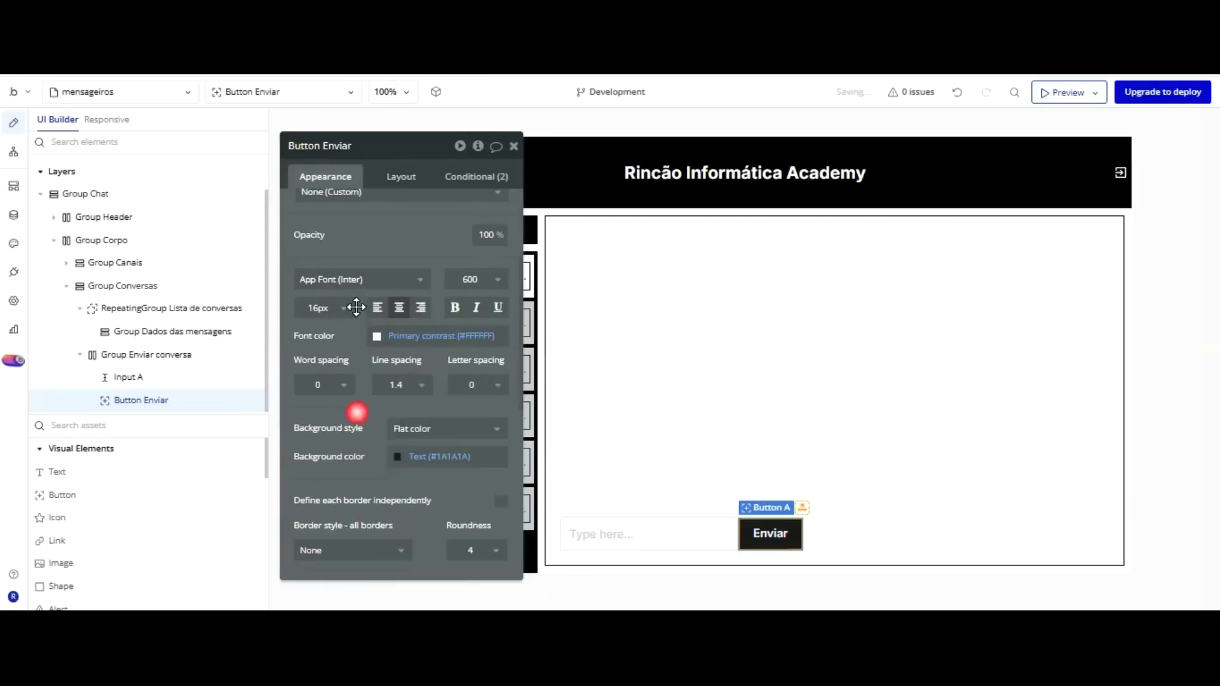
left_click(867, 431)
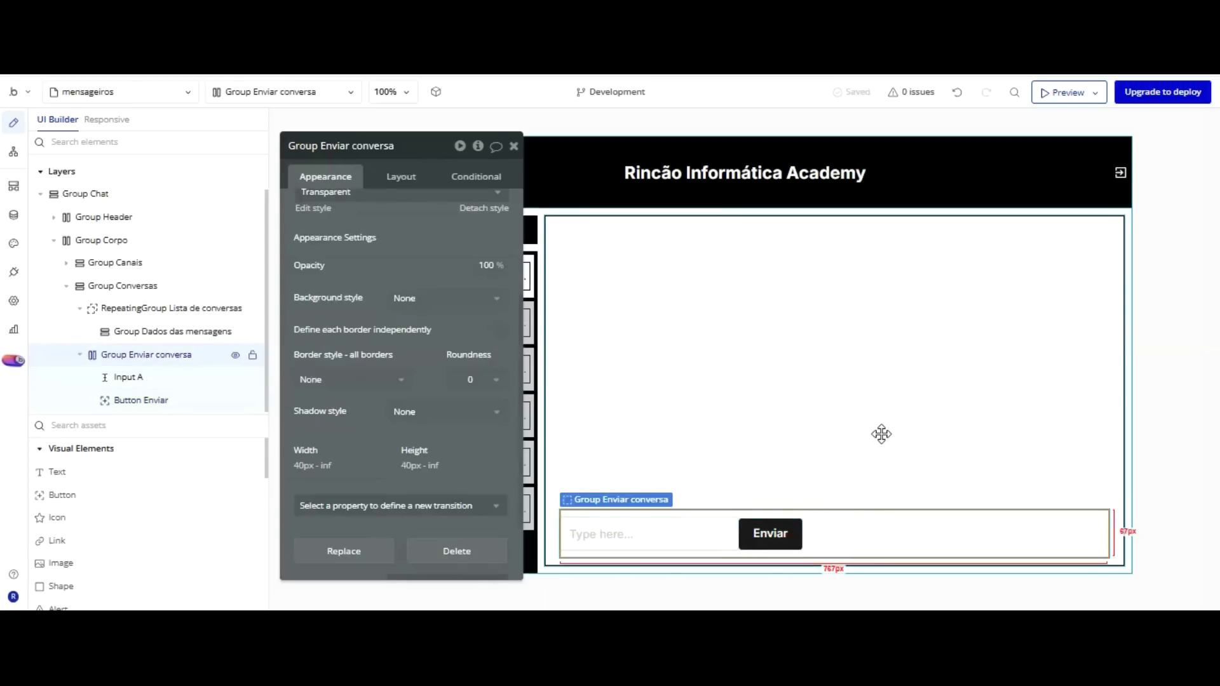
left_click(703, 539)
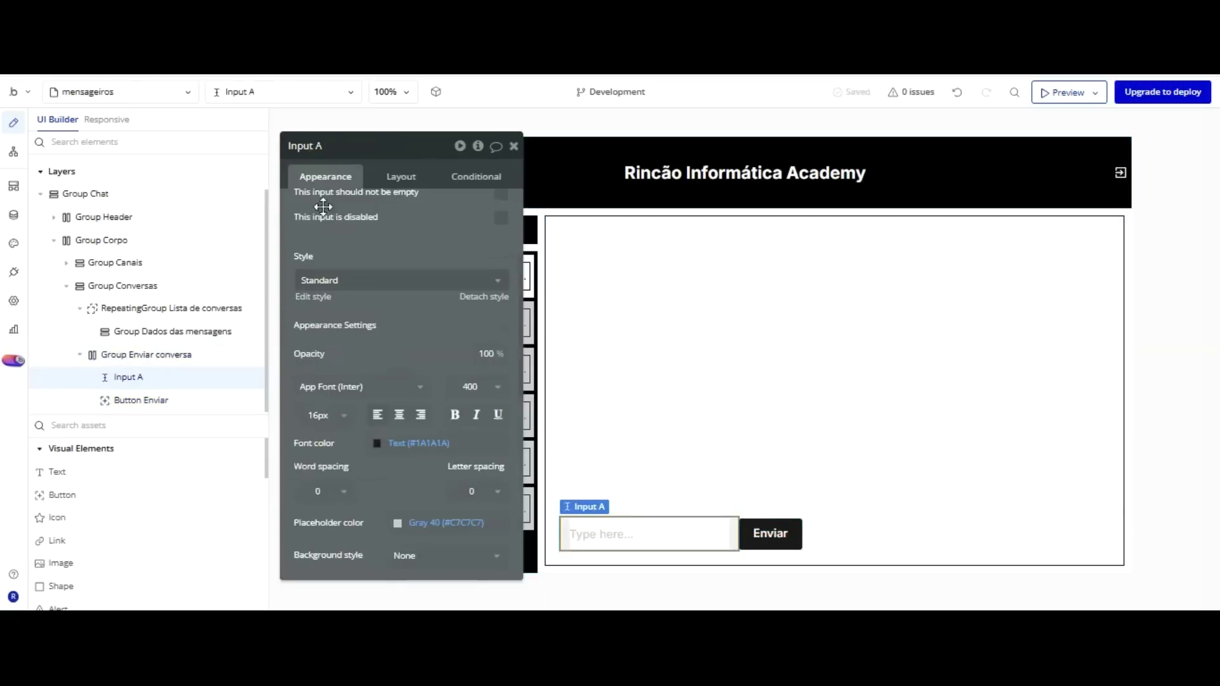
double_click(367, 148)
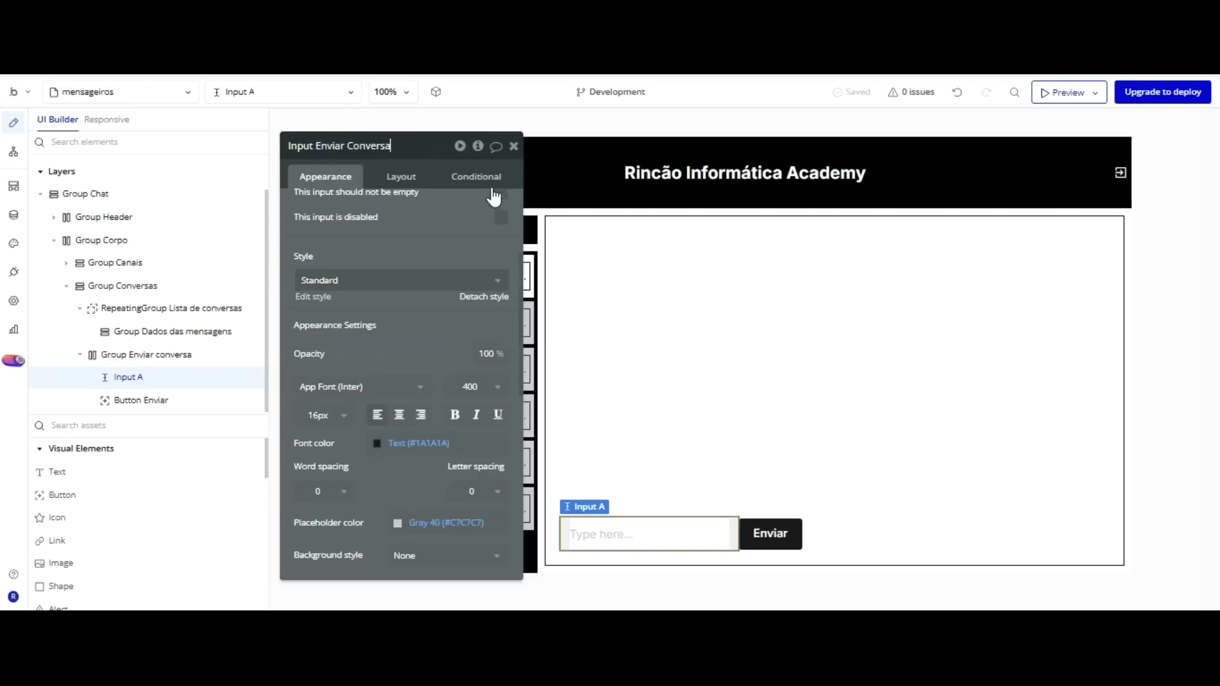
left_click(490, 296)
Let the message input stretch across the row and give Button Enviar a 10 px right margin.
left_click(394, 182)
left_click(395, 182)
left_click(397, 183)
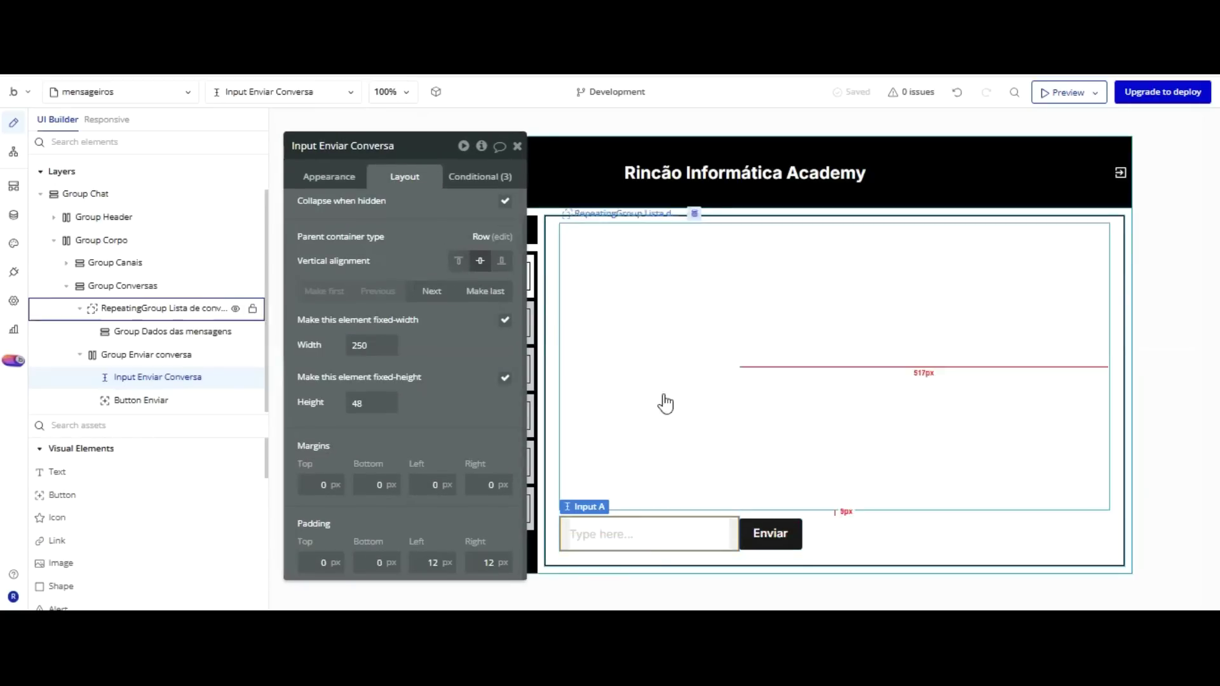
key("ctrl+a")
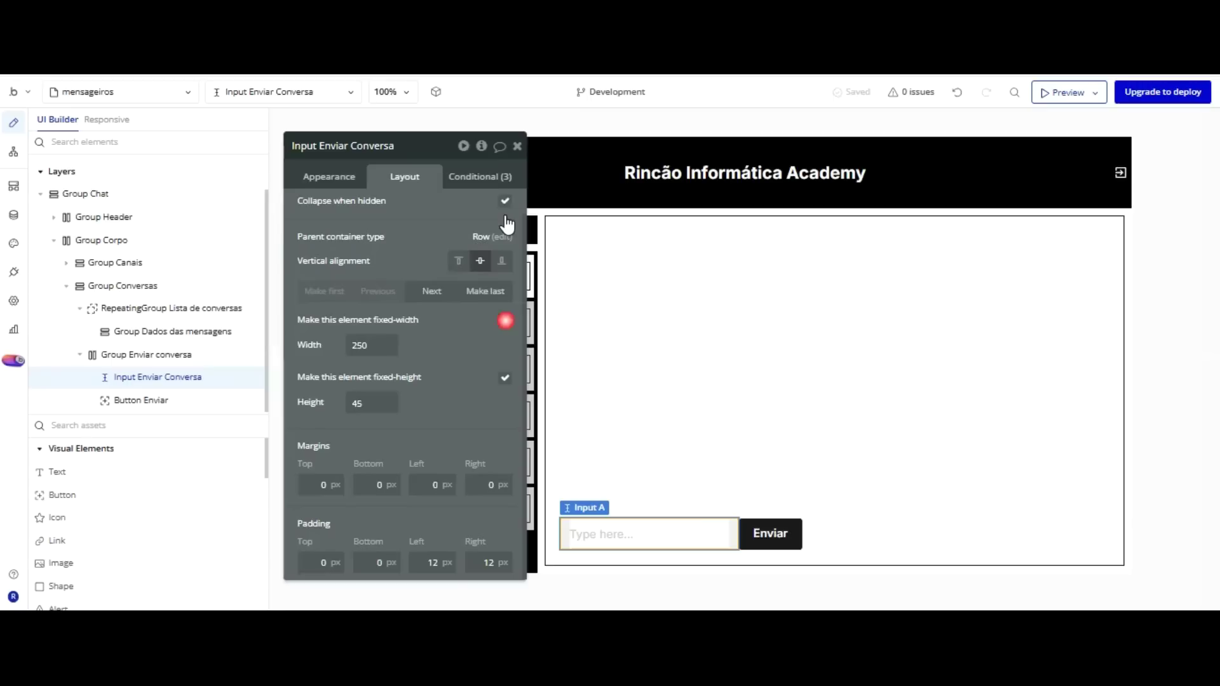
left_click(505, 320)
key("Down")
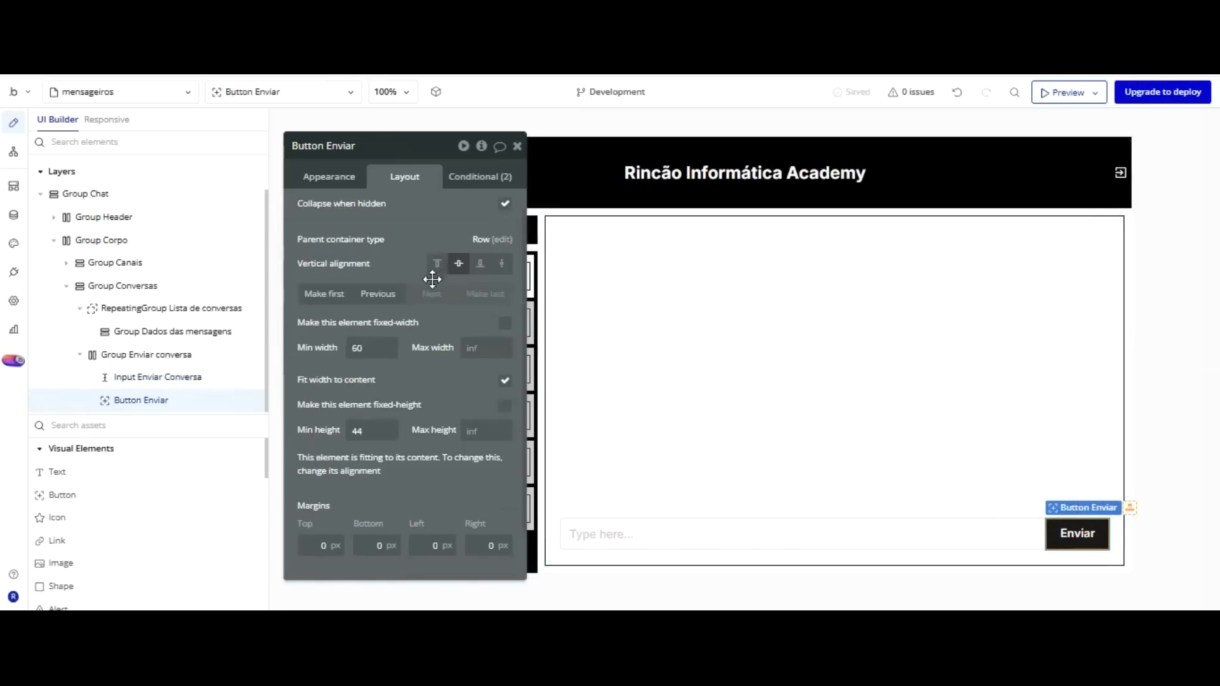
scroll(430, 280, "down", 1)
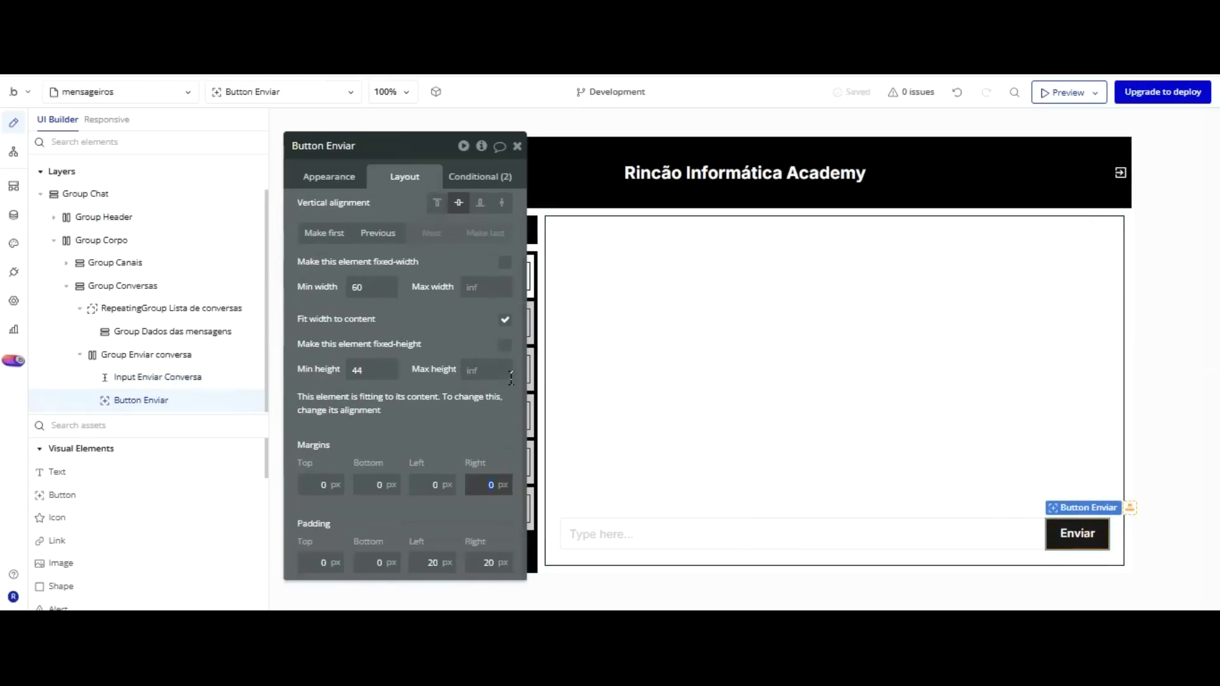
key("shift+Tab")
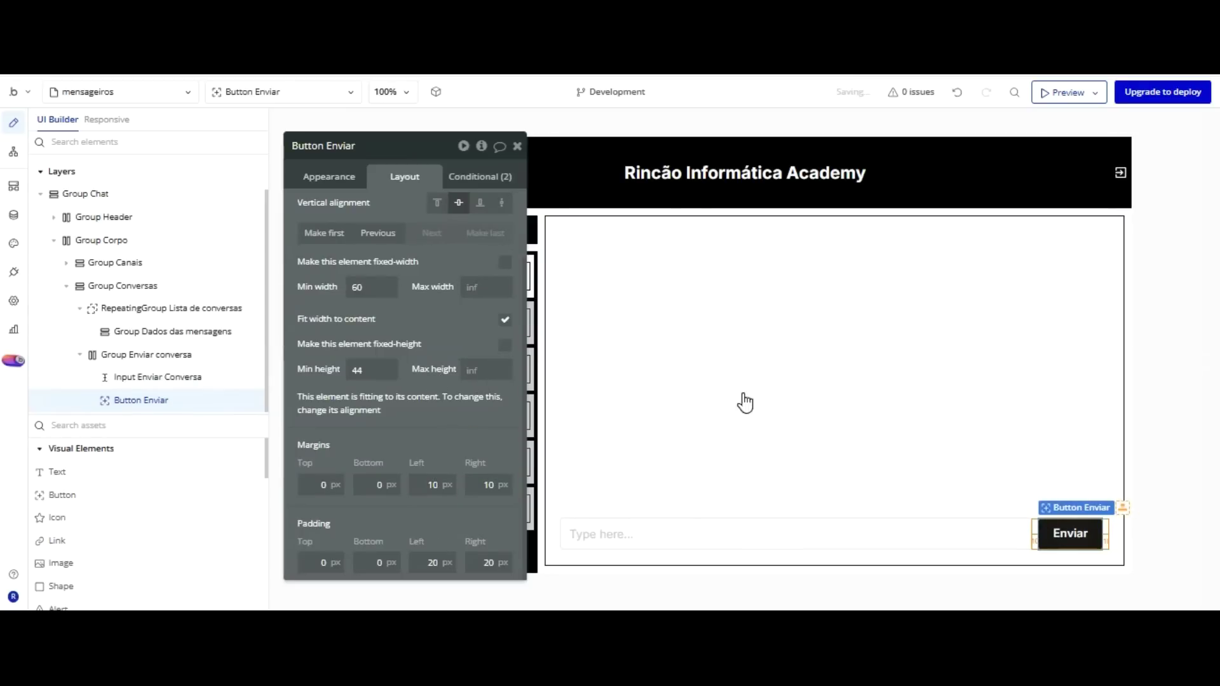
Give Input Enviar Conversa a 10 px left margin.
left_click(1010, 535)
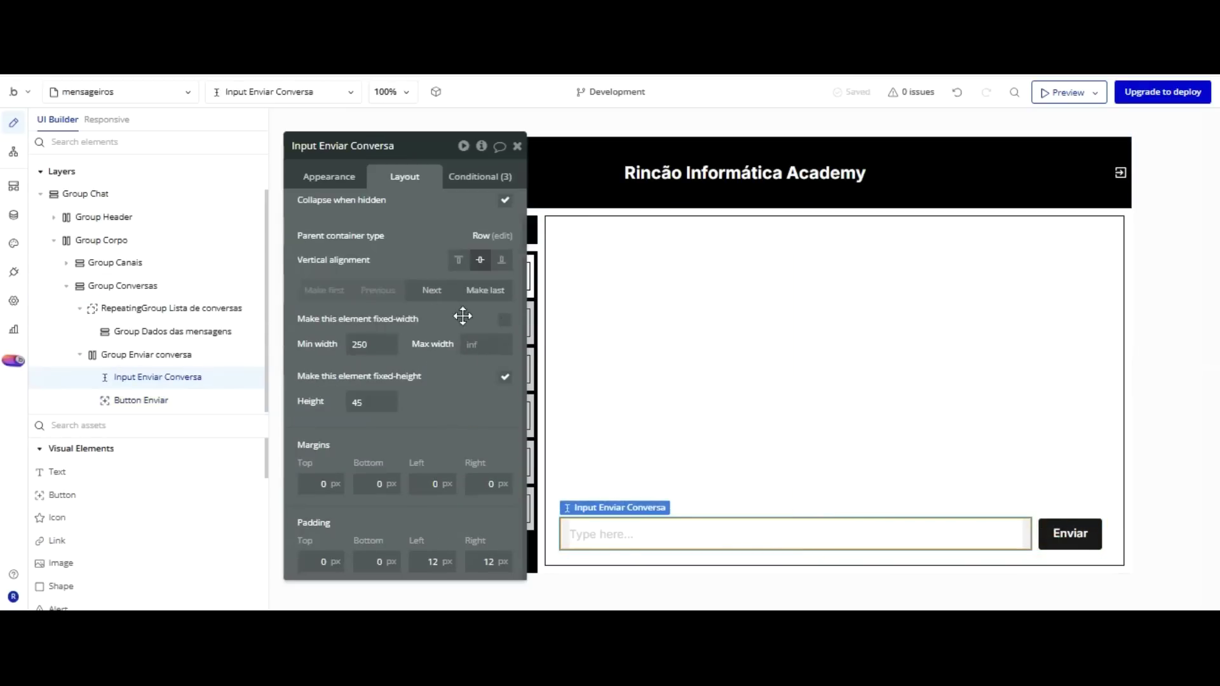
key("Tab")
key("Tab")
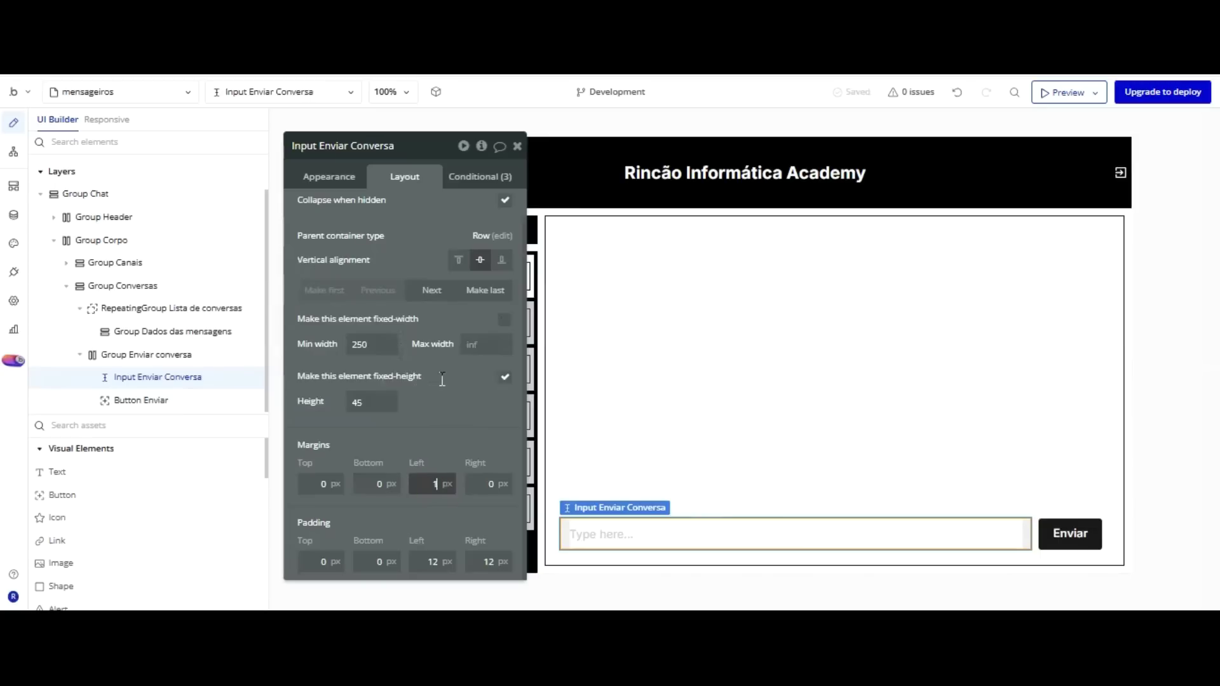
left_click(443, 316)
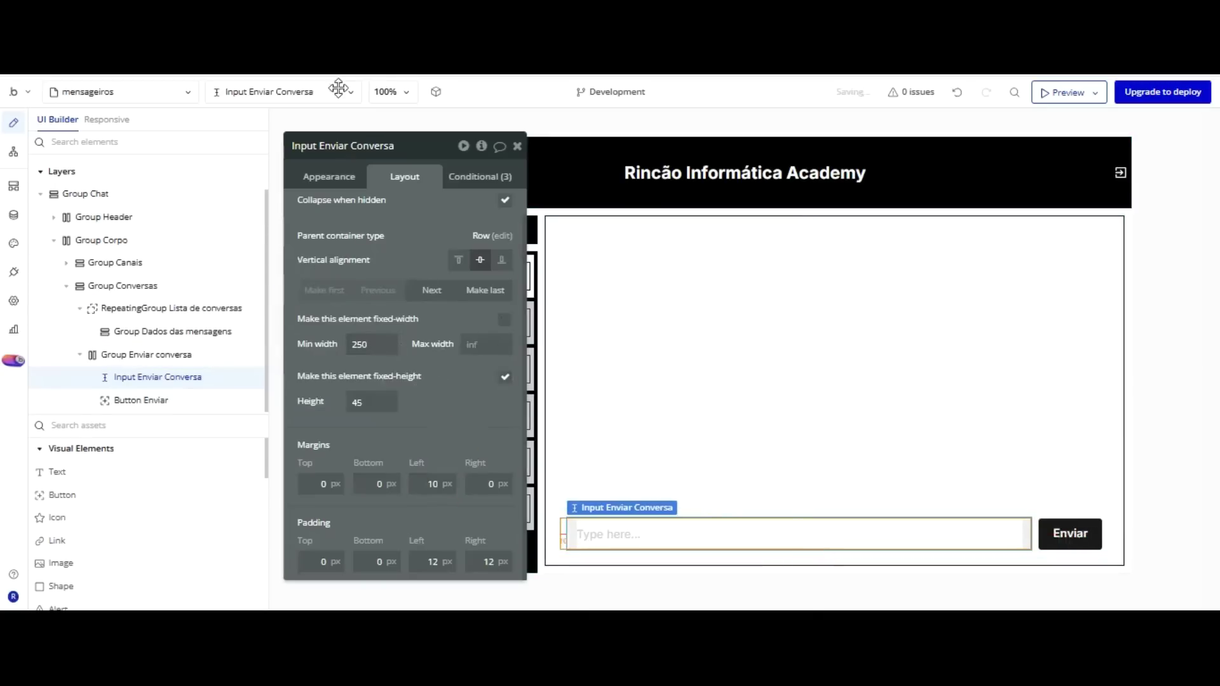
left_click(333, 181)
scroll(419, 337, "down", 5)
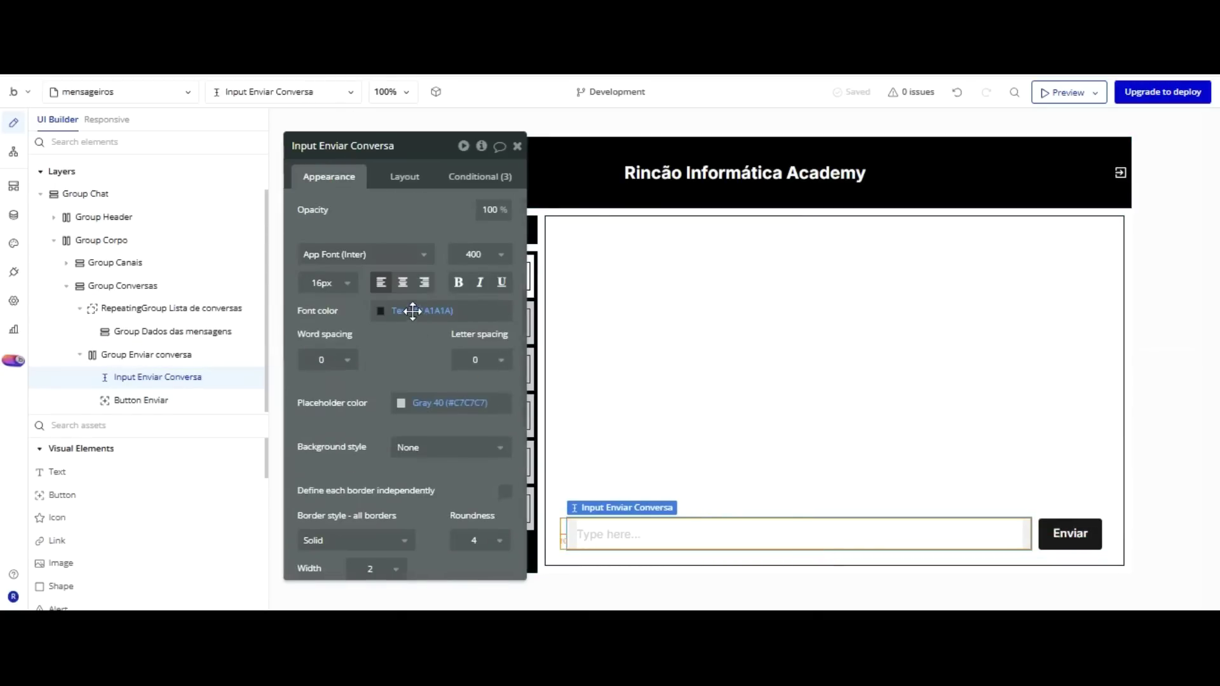
Set the message input's border to the dark Text colour and adjust Button Enviar's minimum height.
scroll(394, 369, "down", 2)
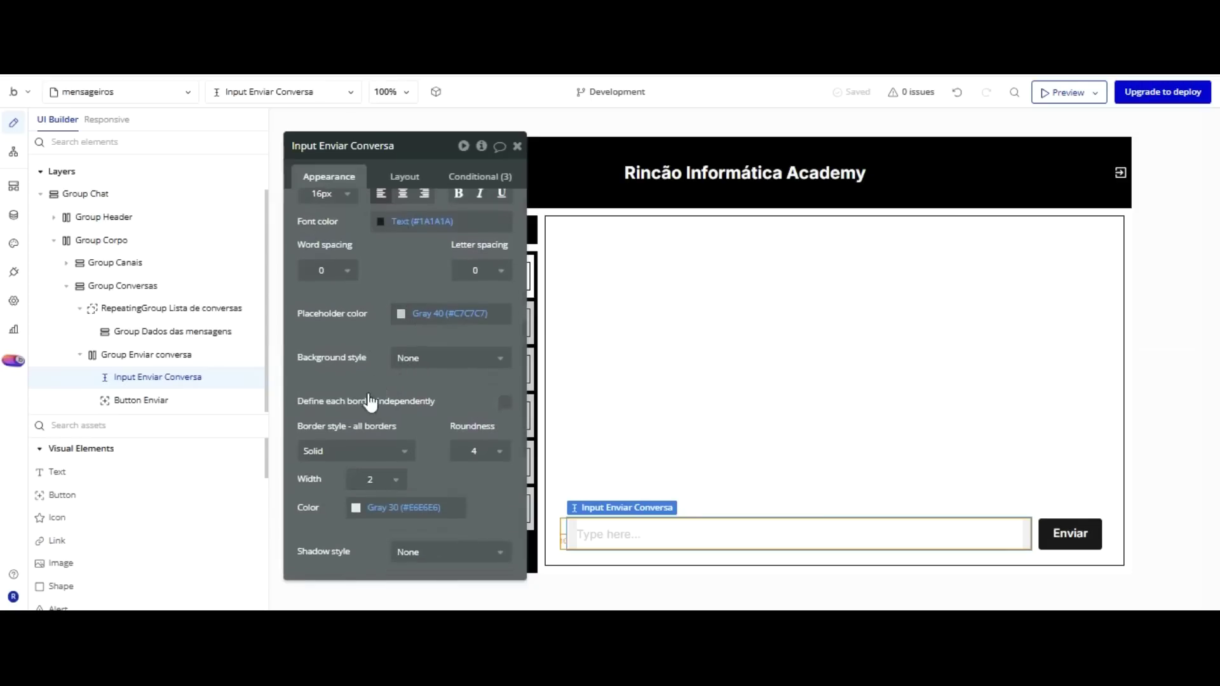
left_click(374, 507)
left_click(392, 491)
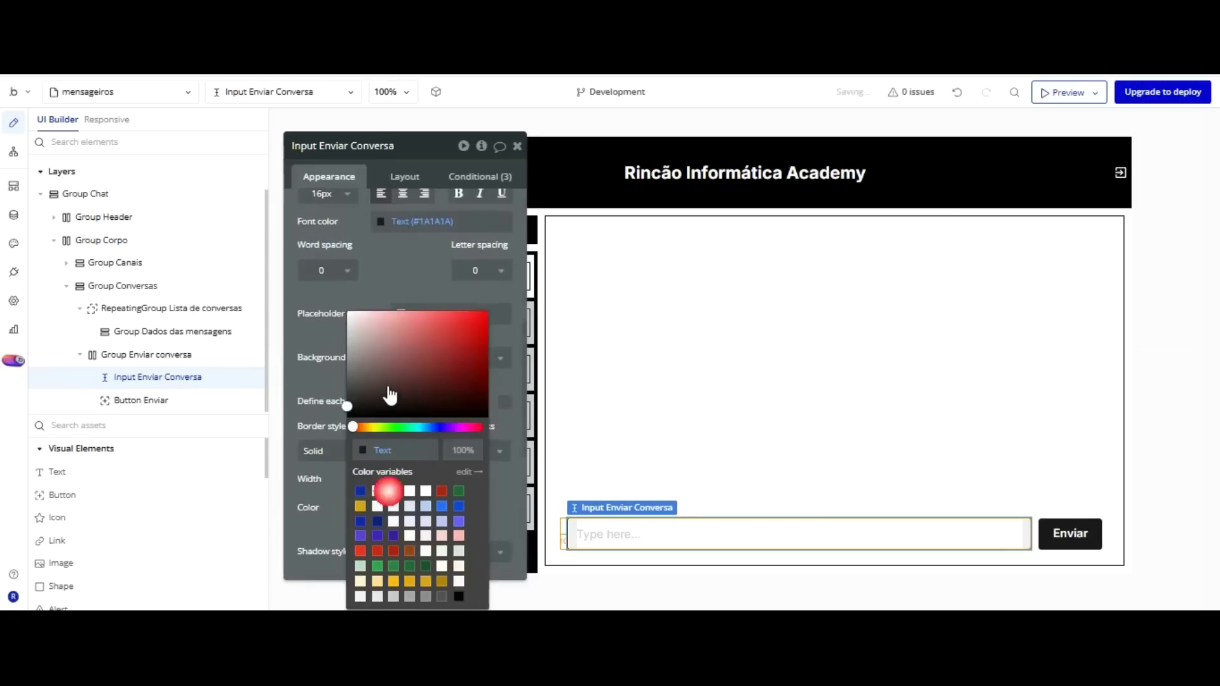
left_click(1056, 435)
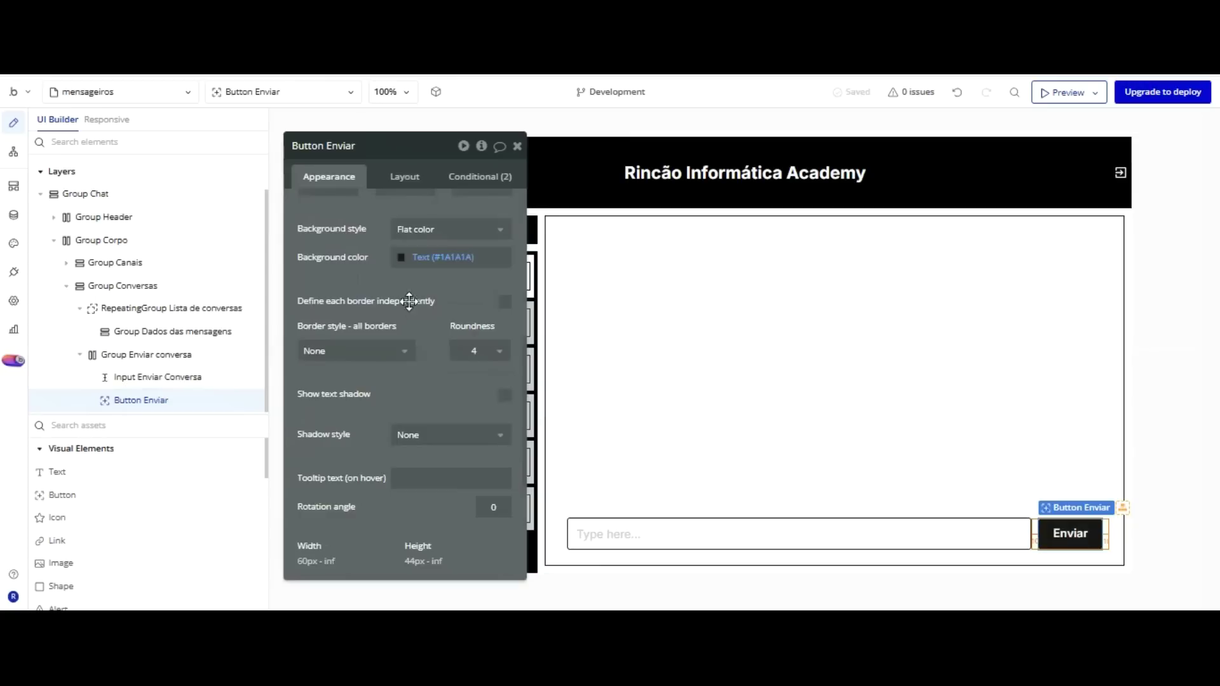
left_click(404, 176)
key("Tab")
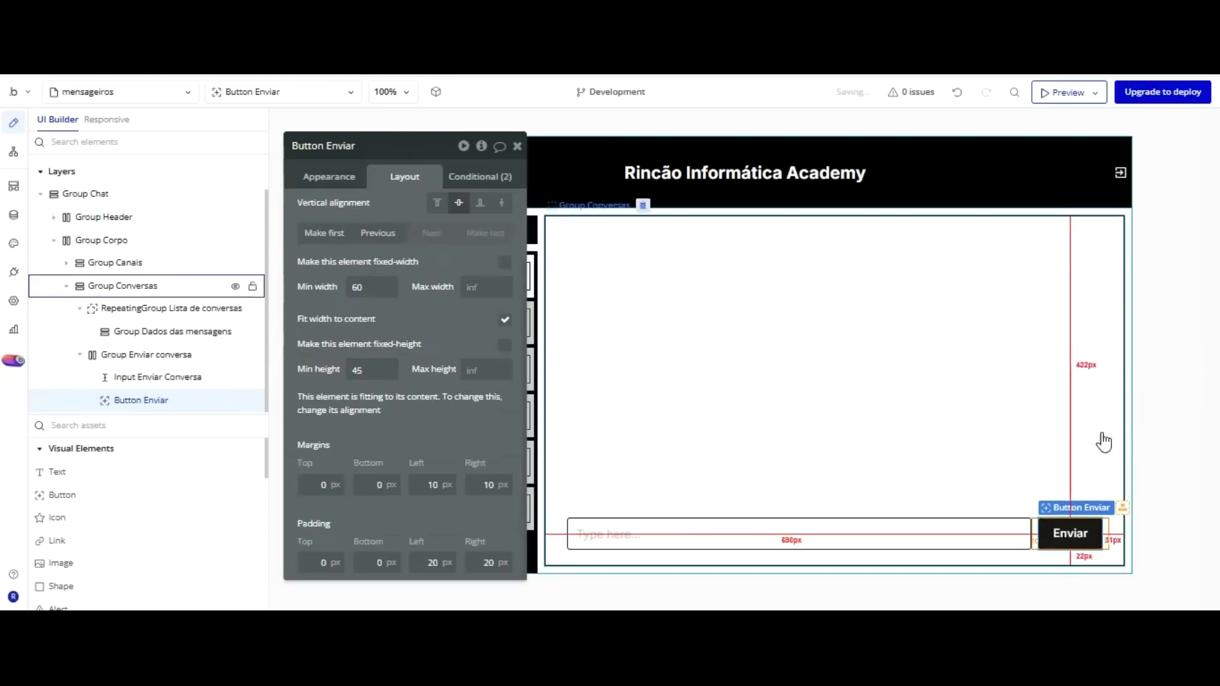
Give Group Enviar conversa a solid, dark, 2 px border.
left_click(563, 435)
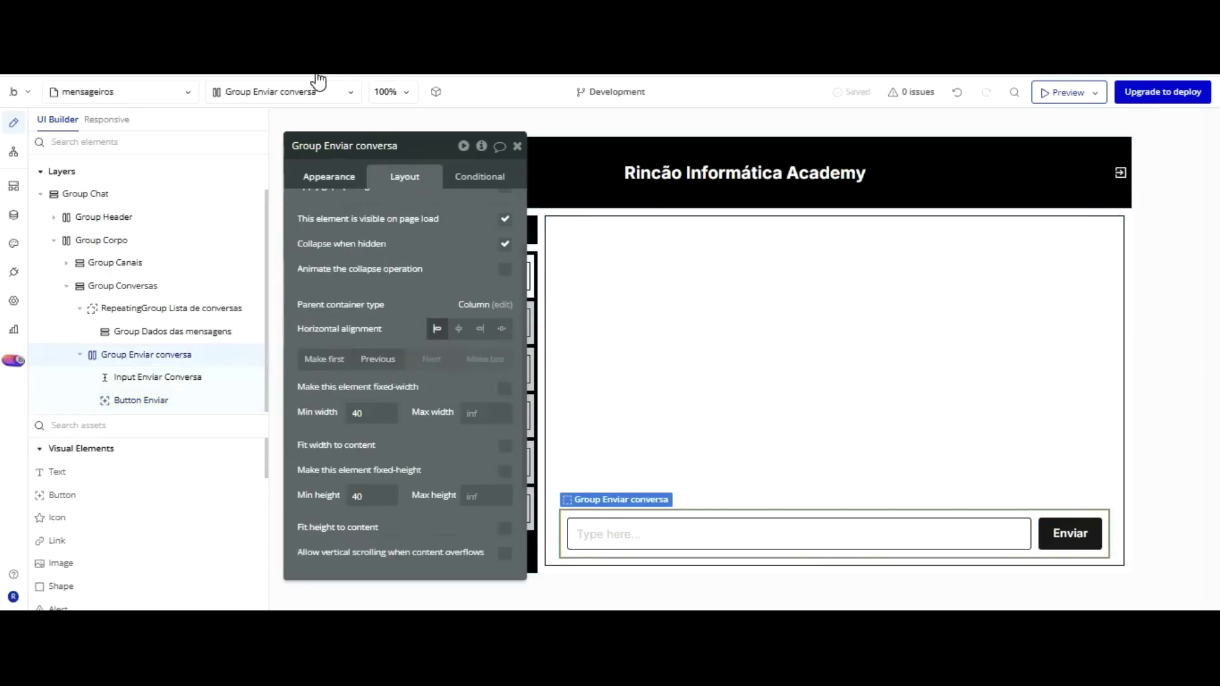
left_click(329, 176)
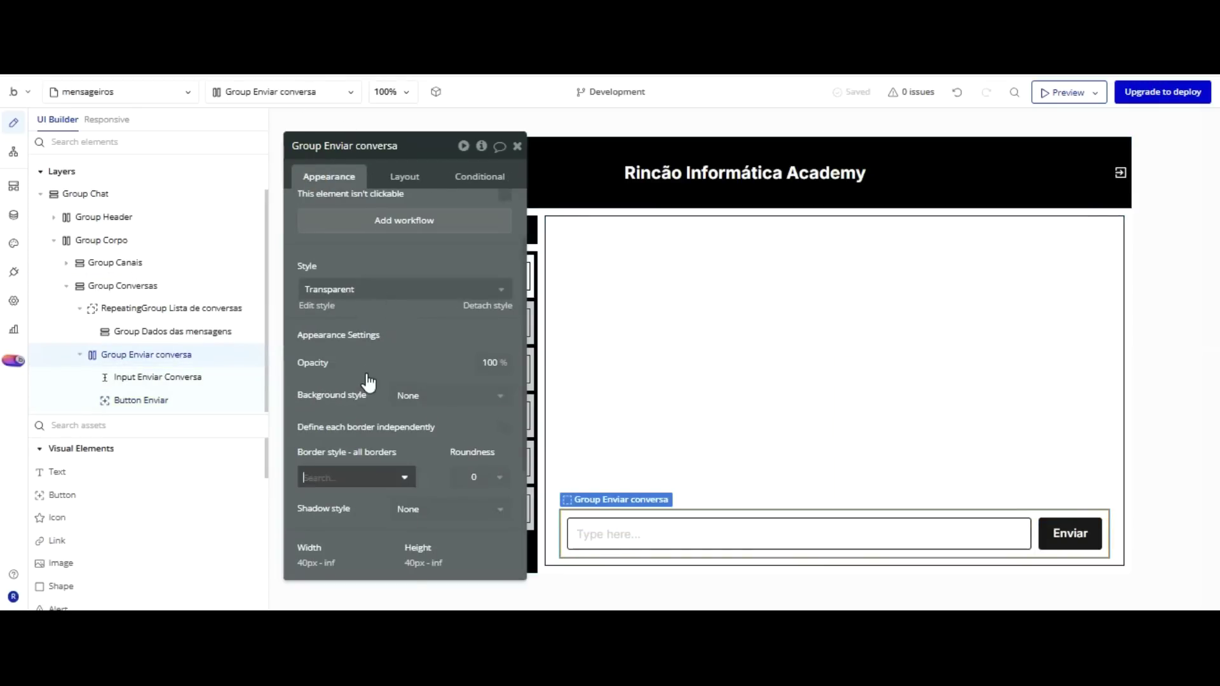
left_click(352, 476)
left_click(343, 544)
scroll(414, 305, "down", 2)
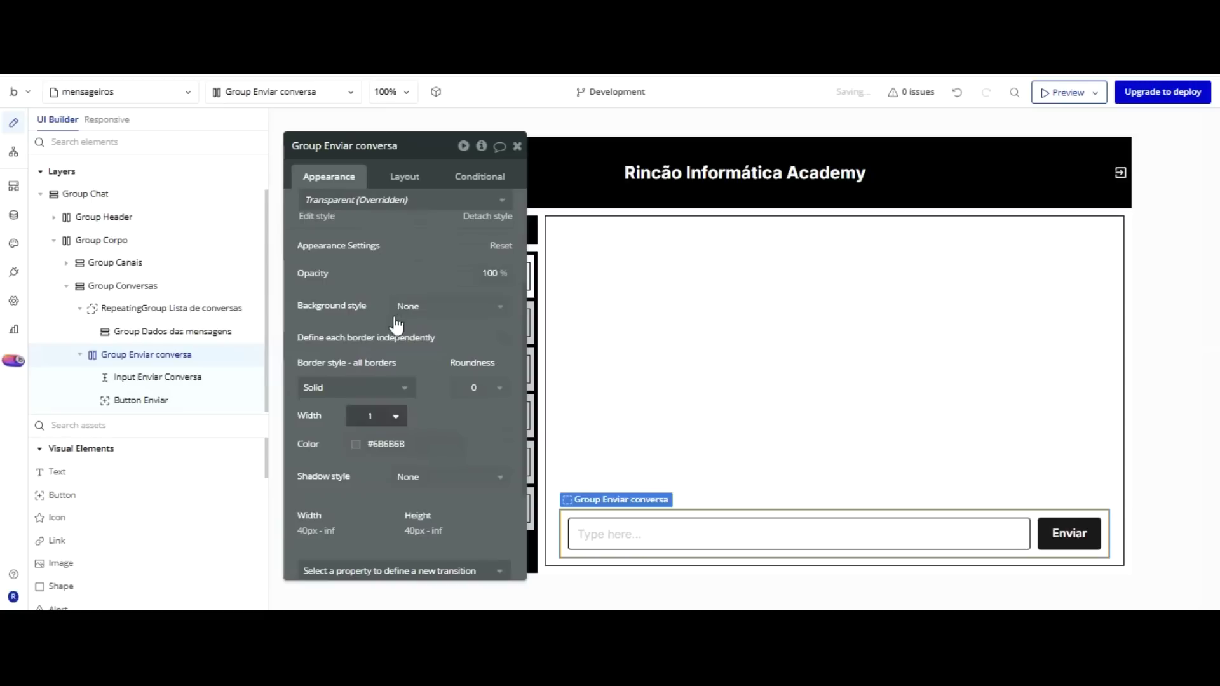
left_click(378, 444)
left_click(394, 490)
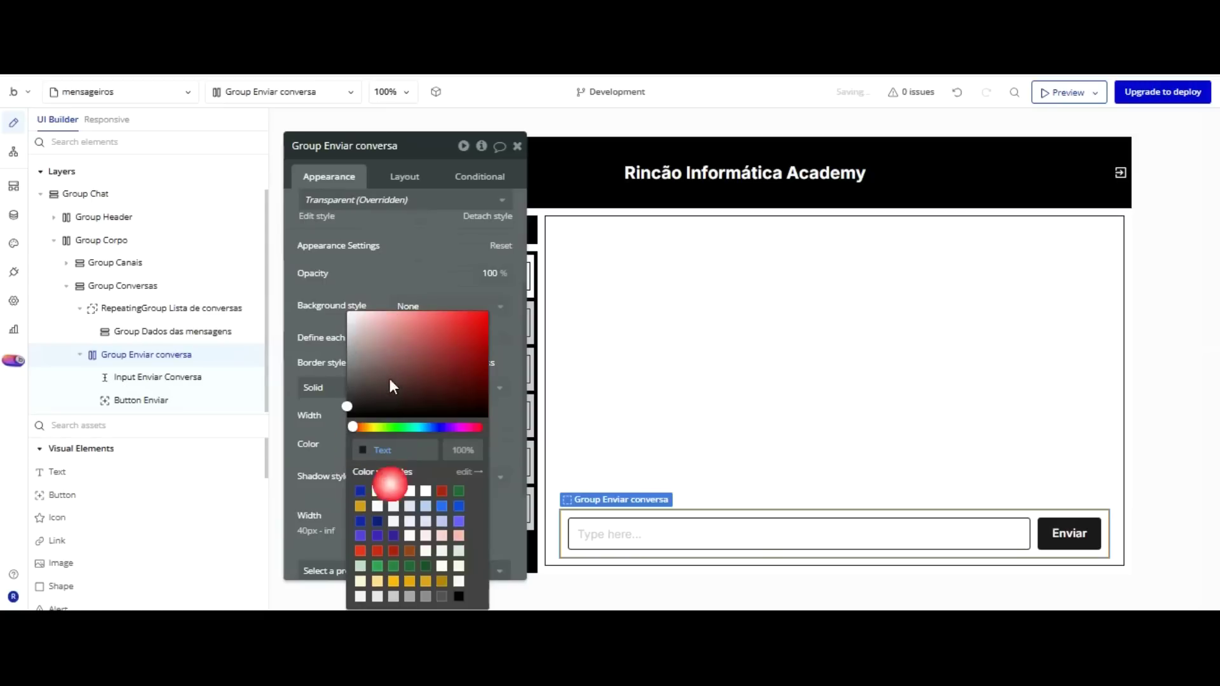
left_click(365, 416)
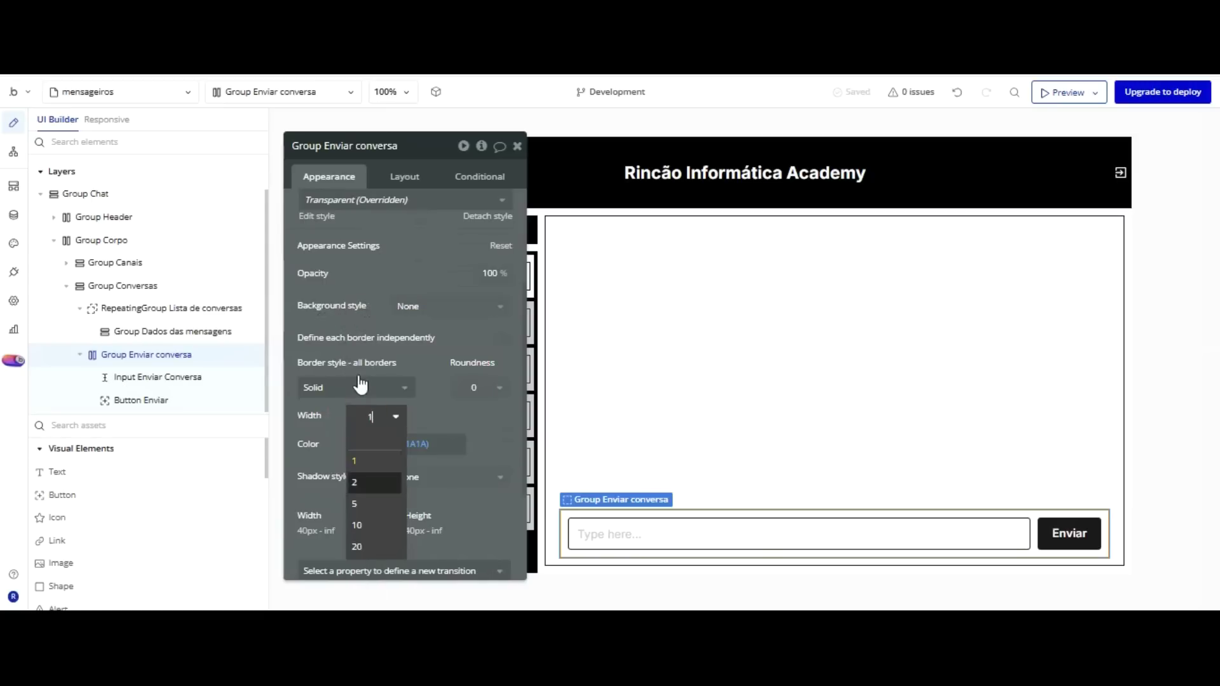
left_click(355, 481)
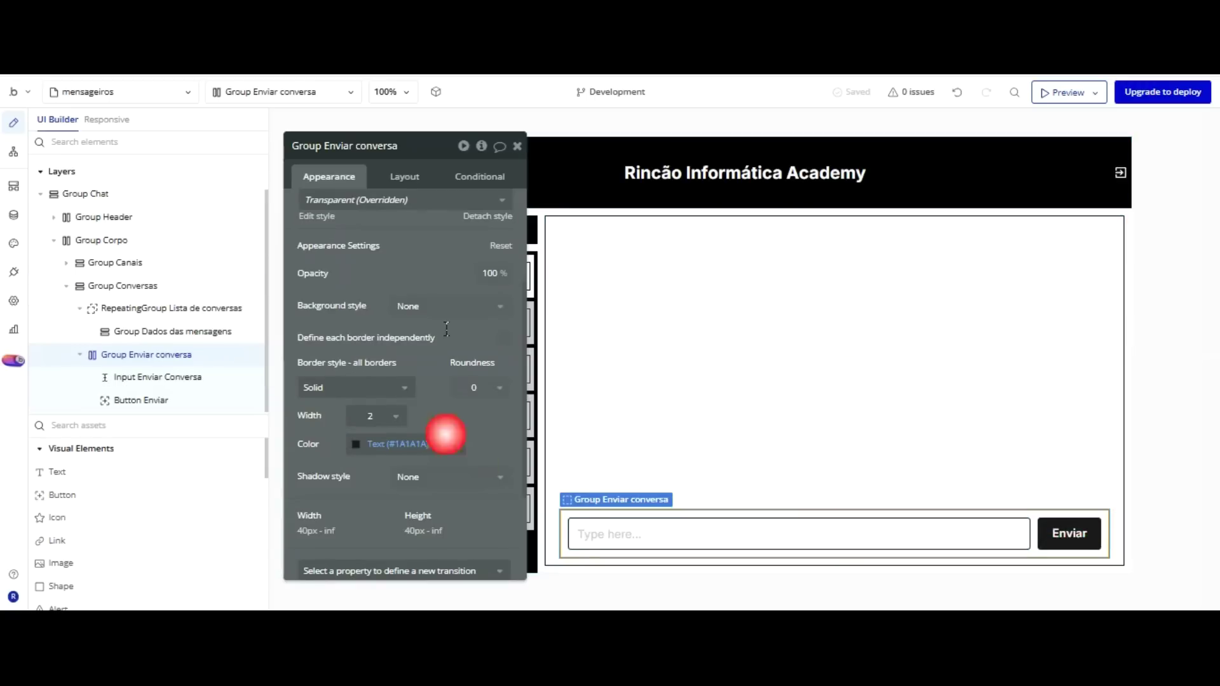
Detach the send bar's style and give it a flat light-grey #E9E7E7 background.
scroll(444, 428, "up", 3)
left_click(487, 387)
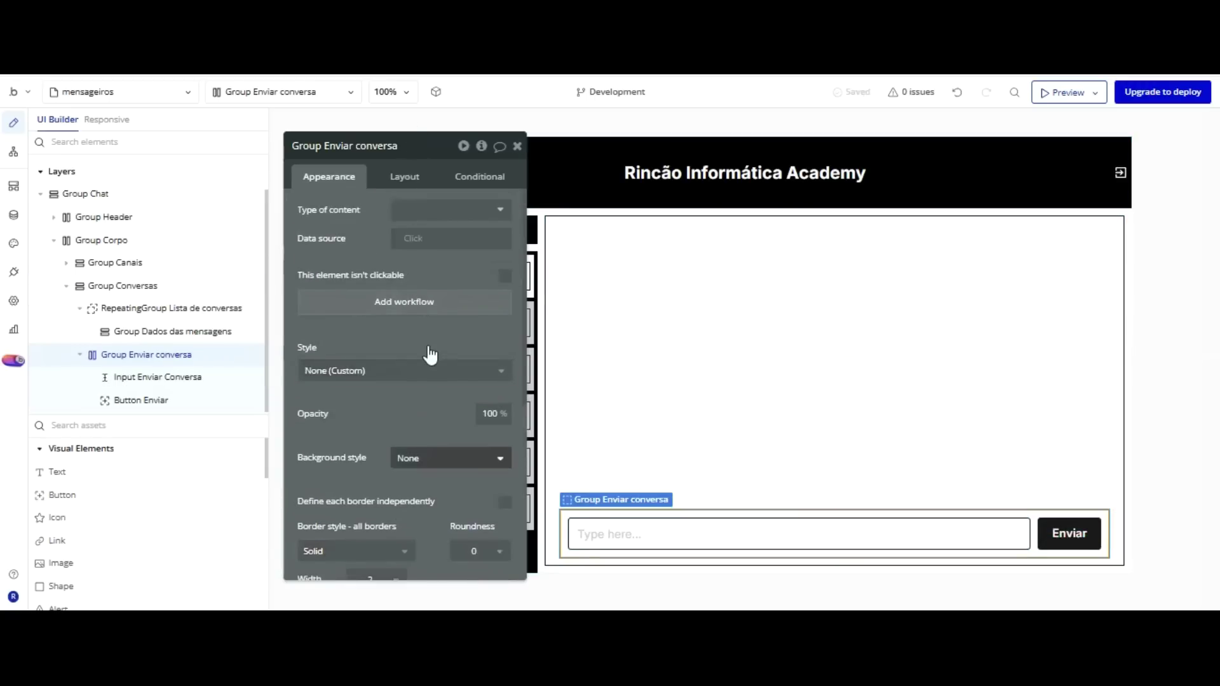
left_click(428, 457)
key("Down")
key("Return")
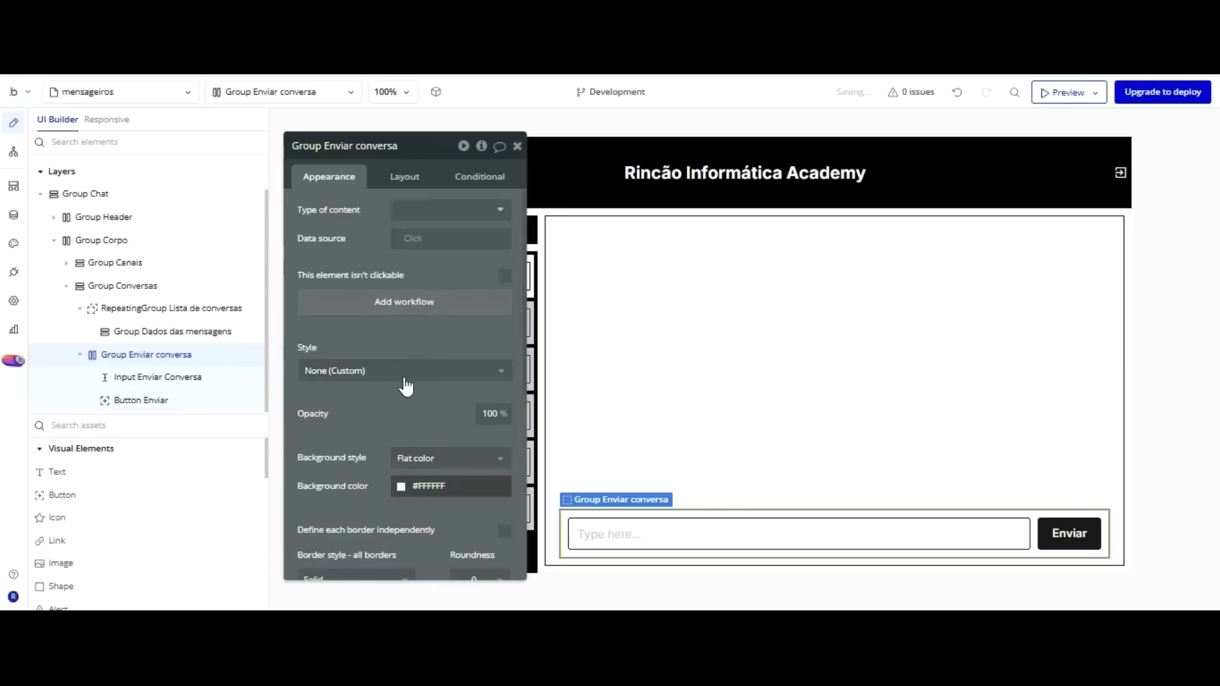
left_click(405, 340)
left_click_drag(403, 234, 394, 216)
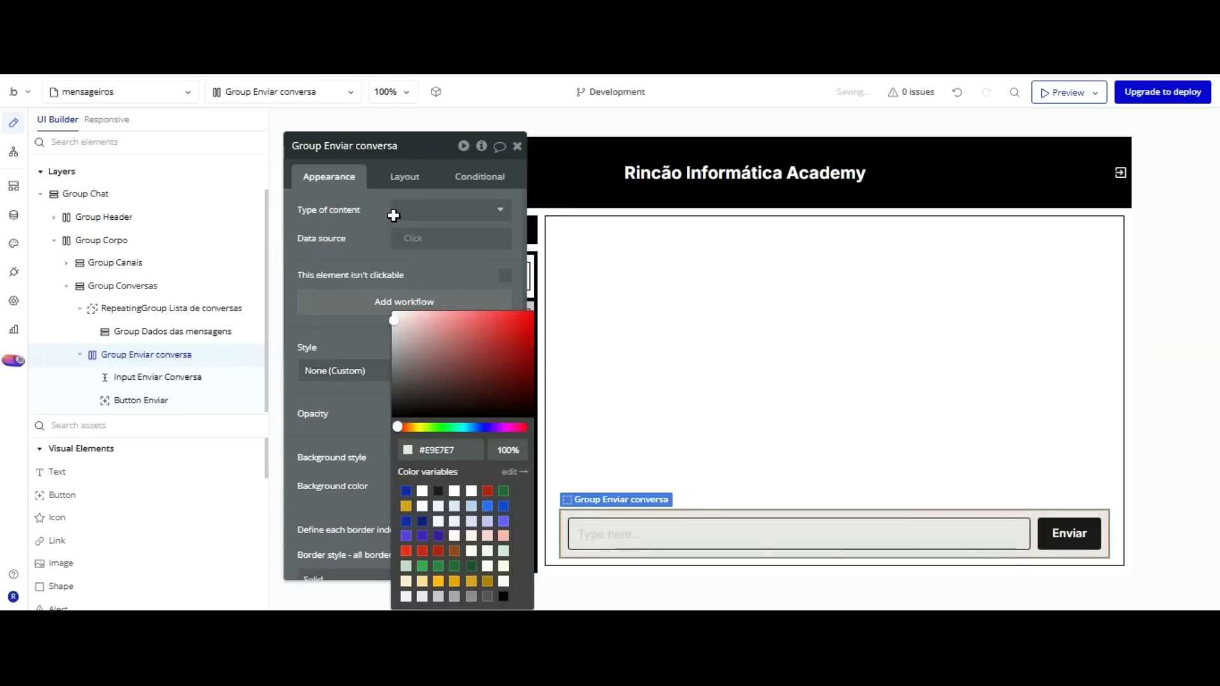
left_click(620, 532)
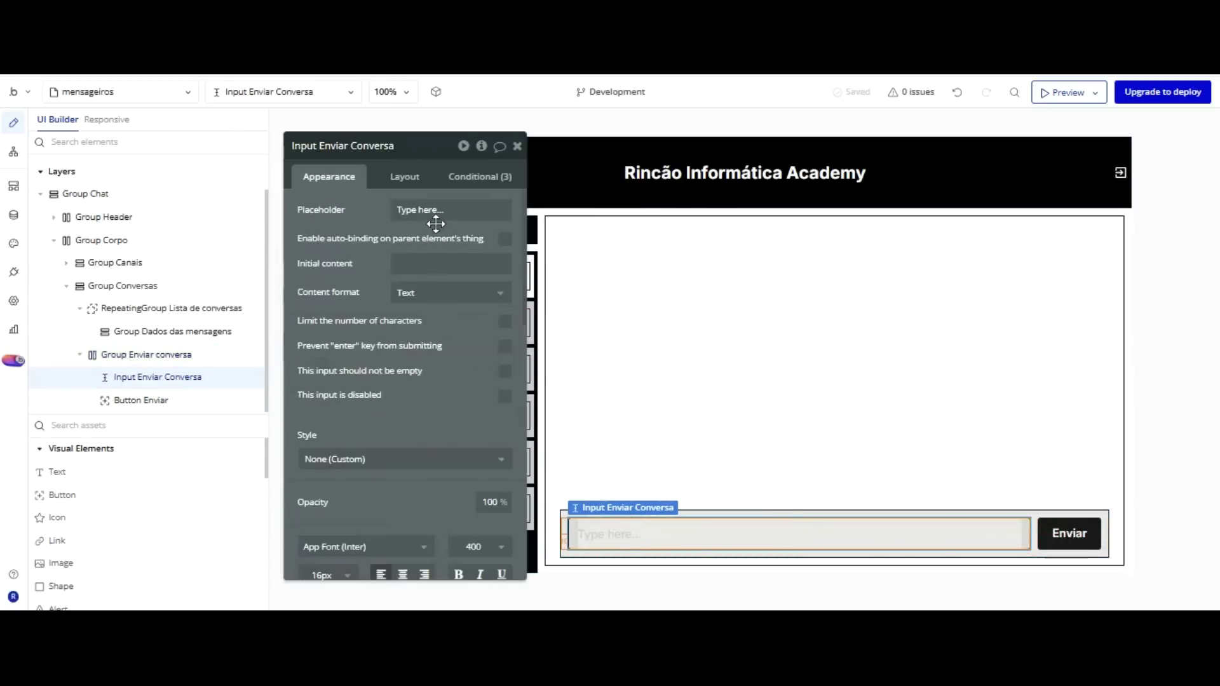
Set the message input's background style to Flat color.
scroll(425, 343, "down", 5)
left_click(420, 469)
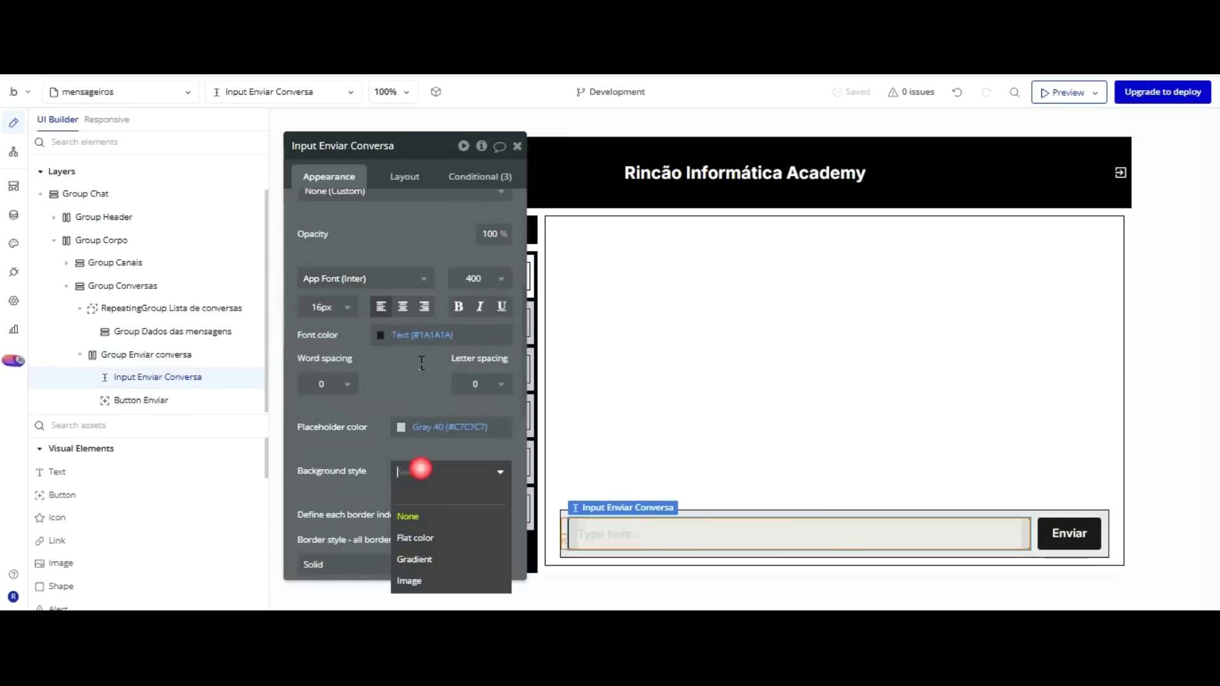
left_click(414, 538)
Replace the input's placeholder 'Type here...' with 'Digite sua mensagem'.
left_click(671, 458)
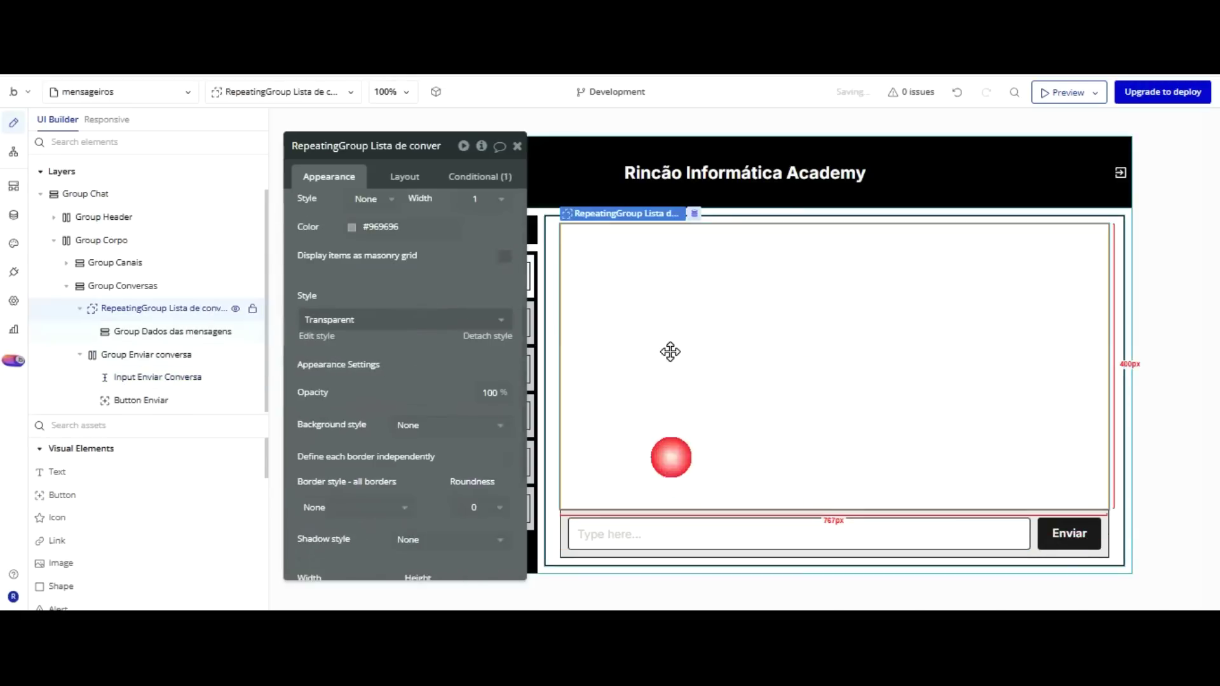
left_click(642, 533)
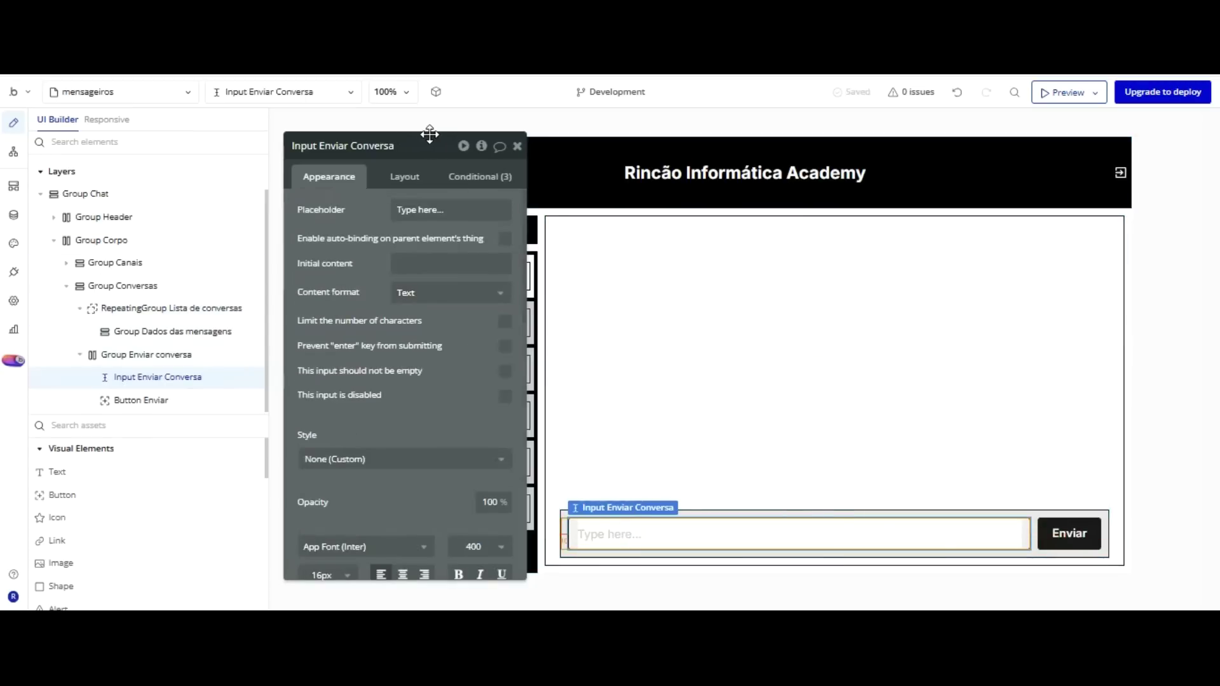
left_click(450, 205)
type("Digite sua mensagem")
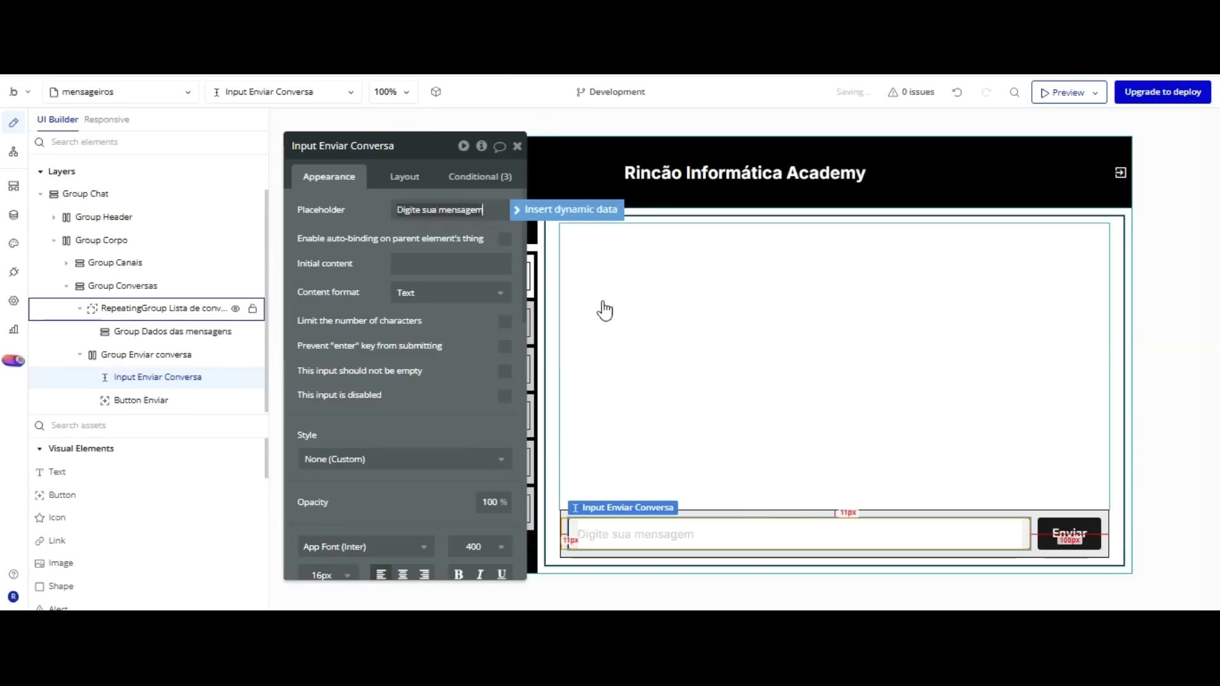
left_click(436, 393)
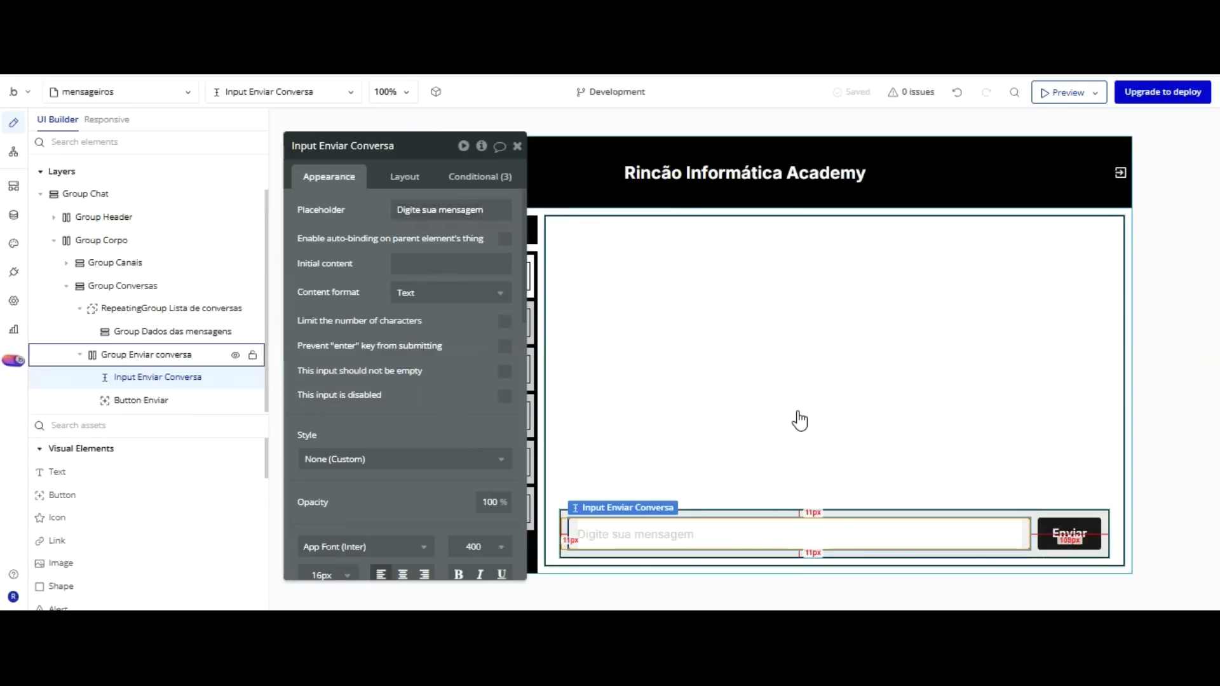
left_click_drag(447, 279, 384, 284)
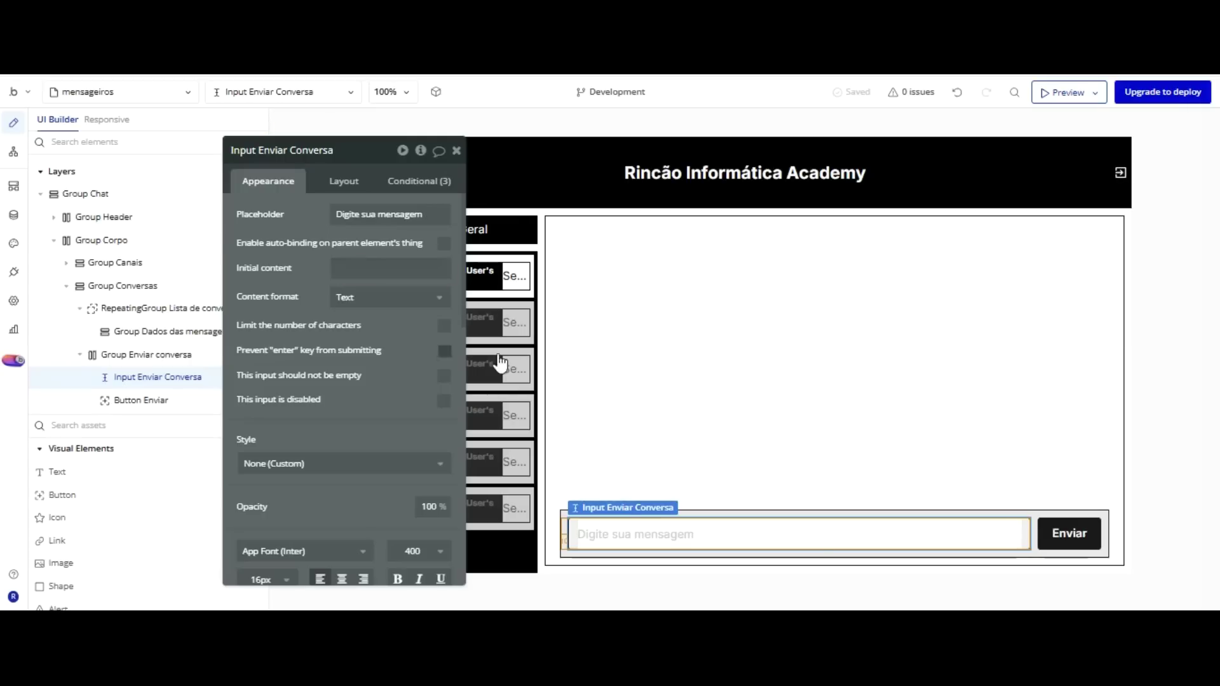
Detach Group Corpo's style and give it a 5 px solid black border.
left_click(561, 467)
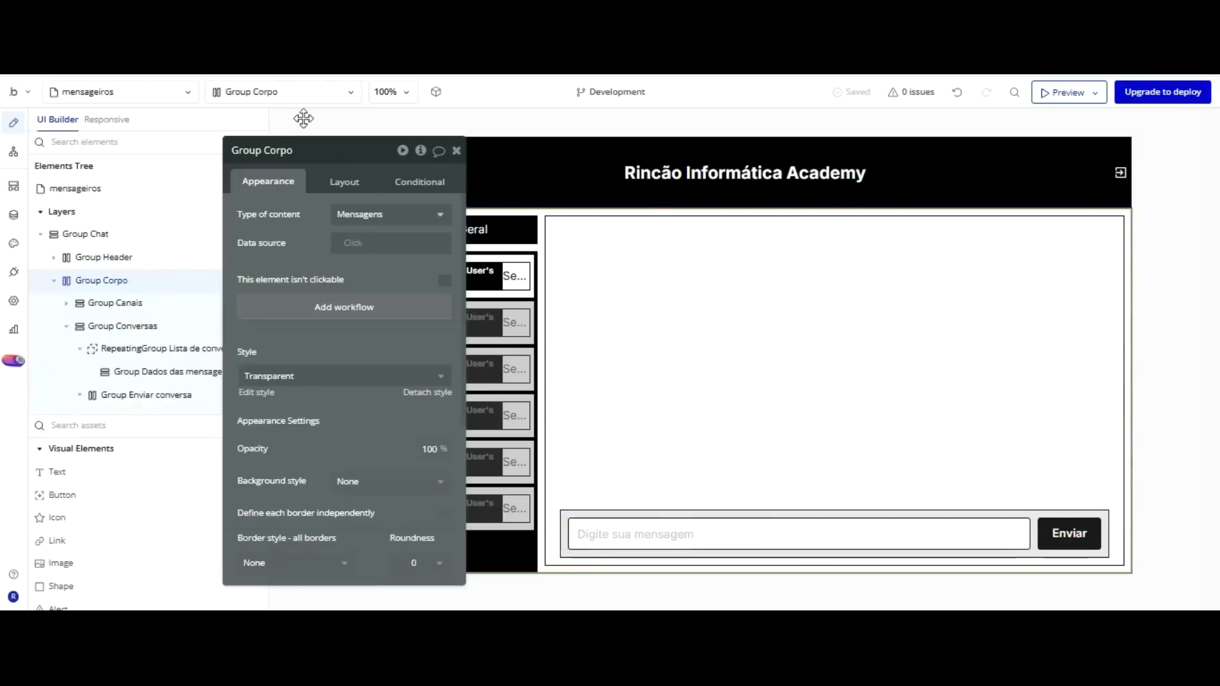
left_click(423, 392)
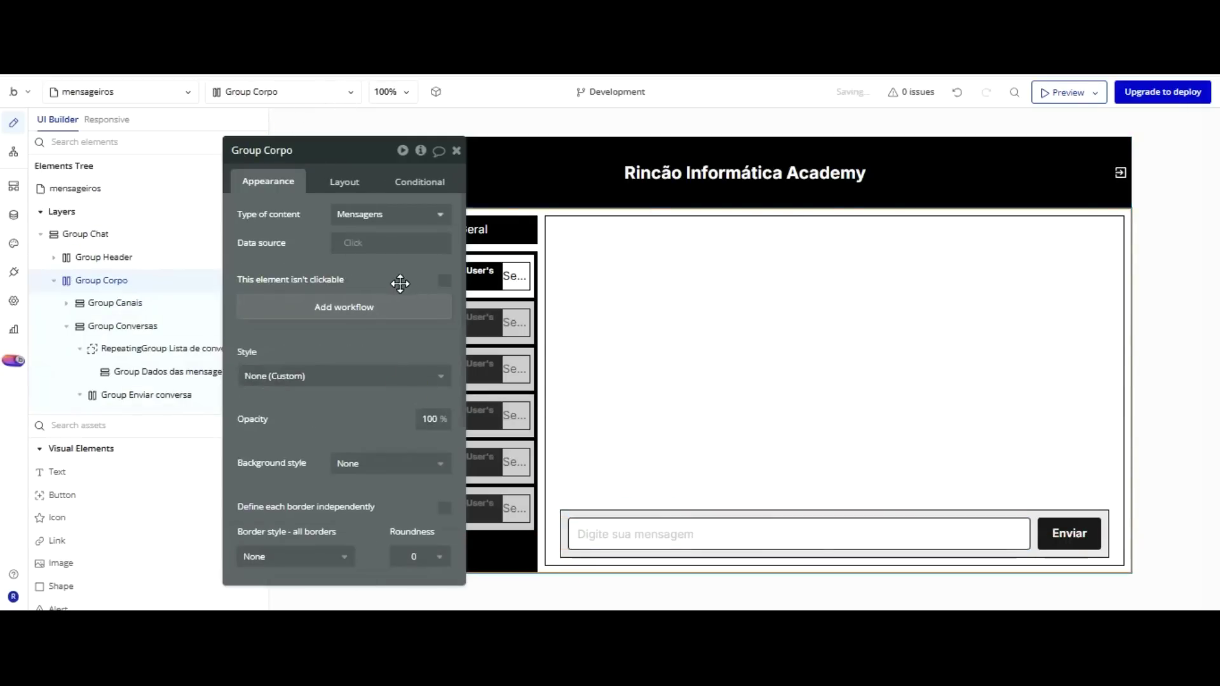
scroll(381, 286, "down", 3)
scroll(356, 284, "down", 6)
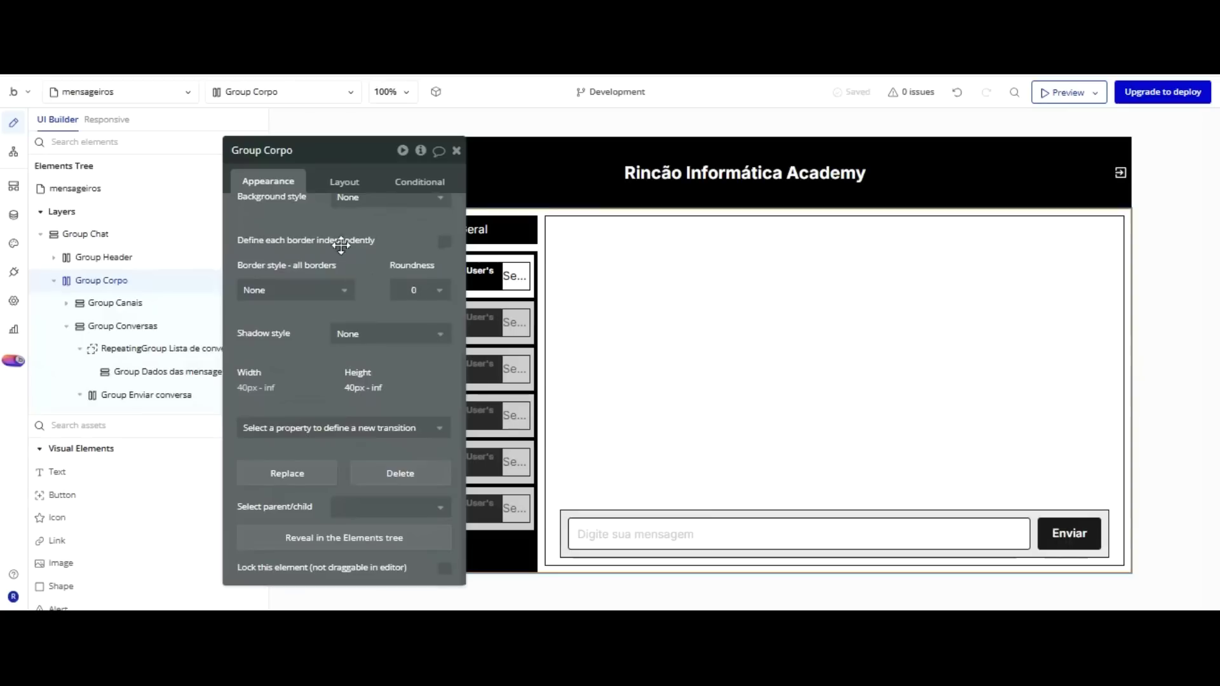
left_click(330, 291)
key("Down")
key("Down")
key("Up")
key("Return")
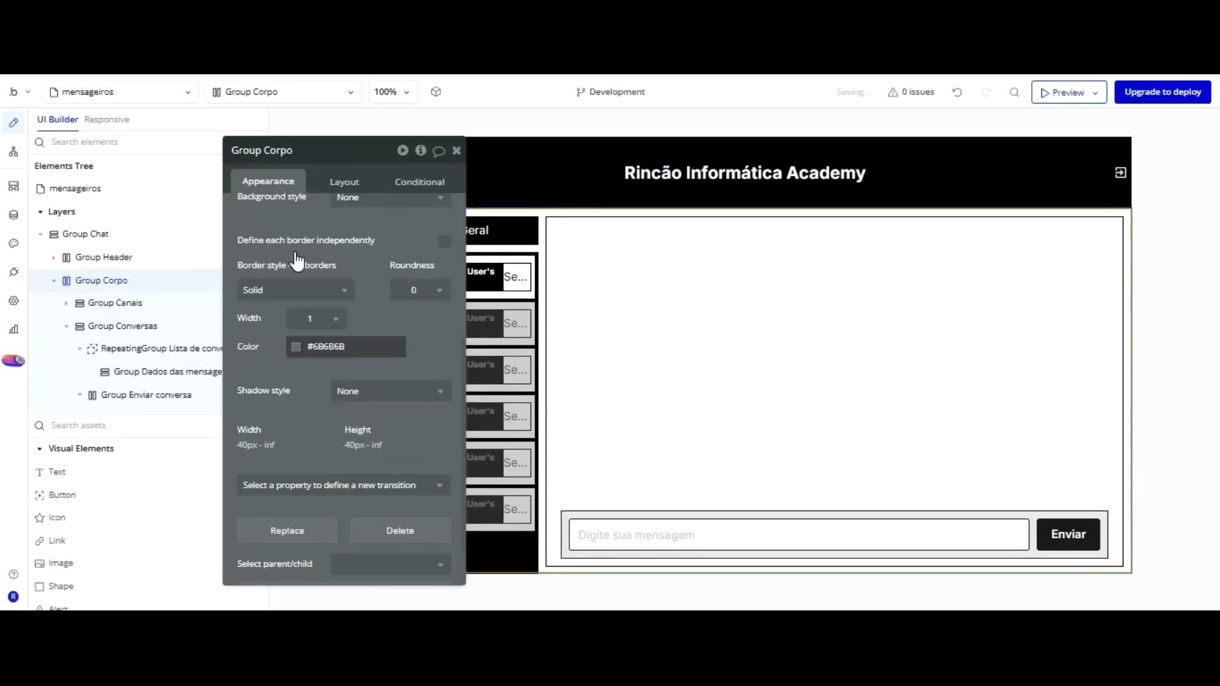
left_click(360, 343)
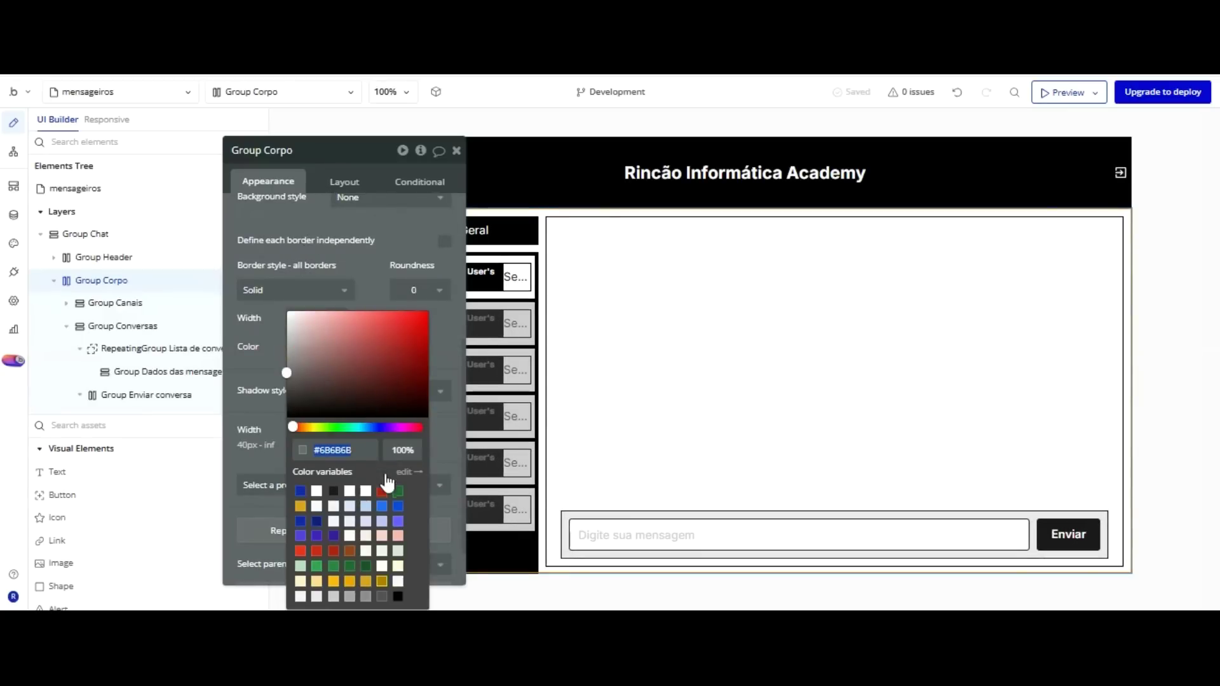
left_click(356, 491)
left_click(275, 240)
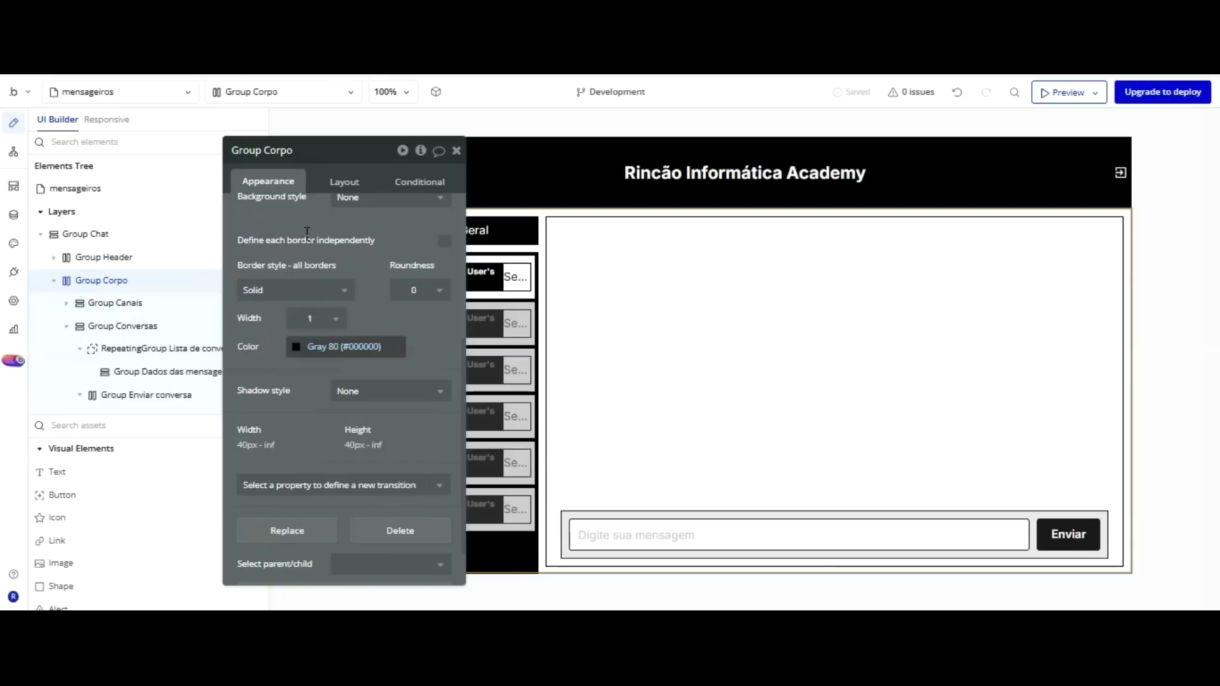
left_click(309, 318)
left_click(307, 401)
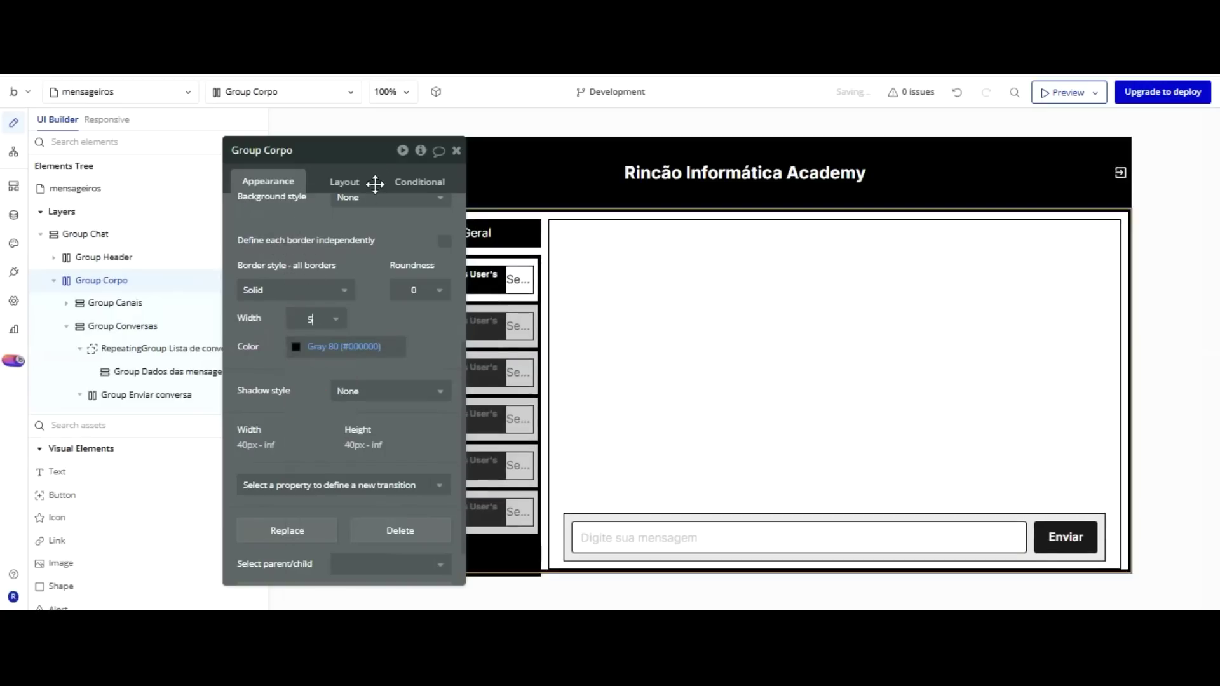
Give Group Header a 1 px solid Gray 80 border.
left_click(1023, 162)
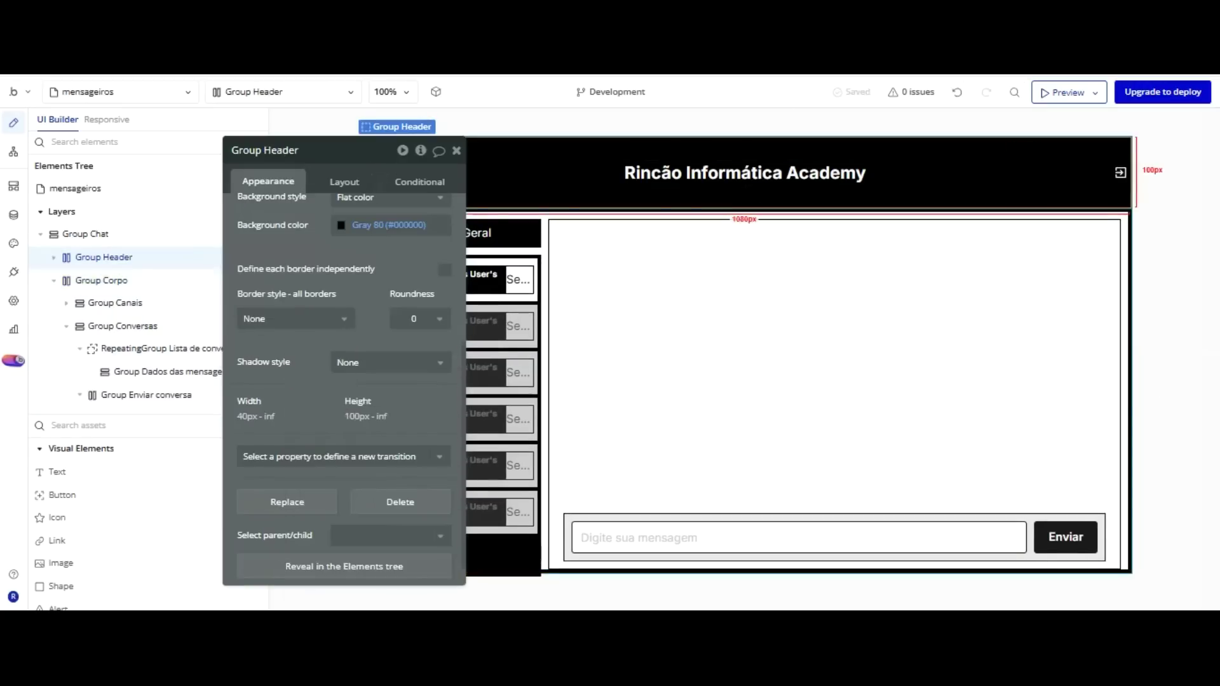
left_click(319, 319)
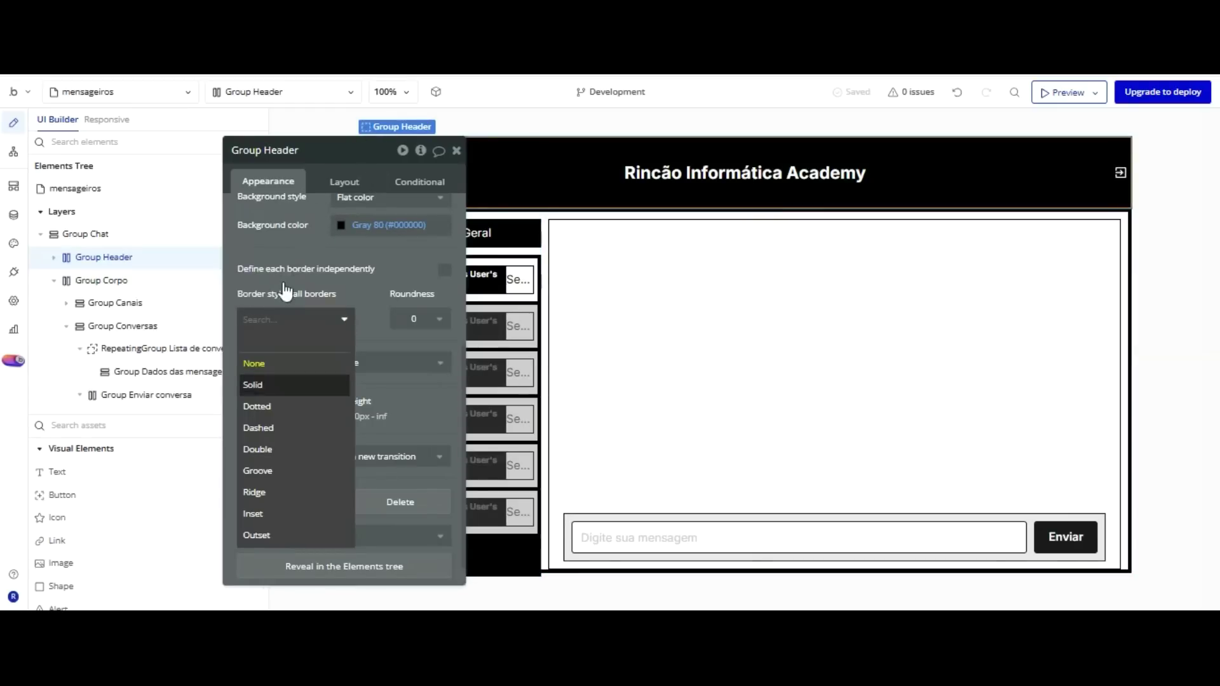
left_click(271, 385)
left_click(301, 348)
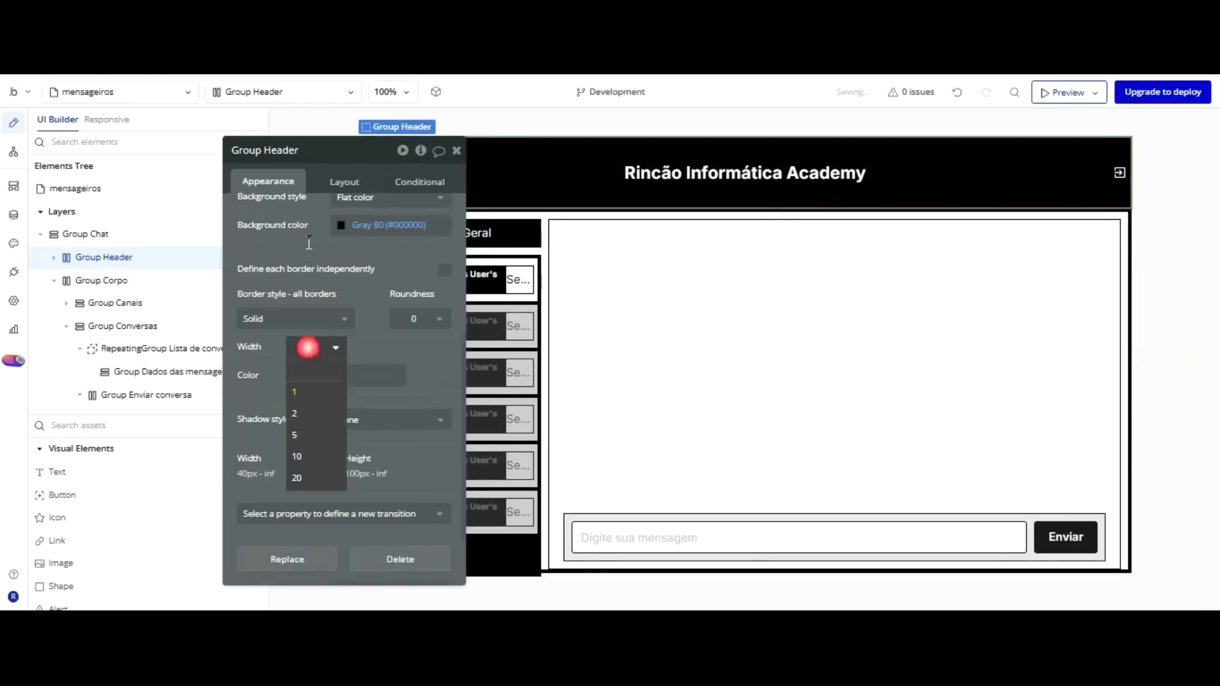
left_click(294, 392)
left_click(375, 375)
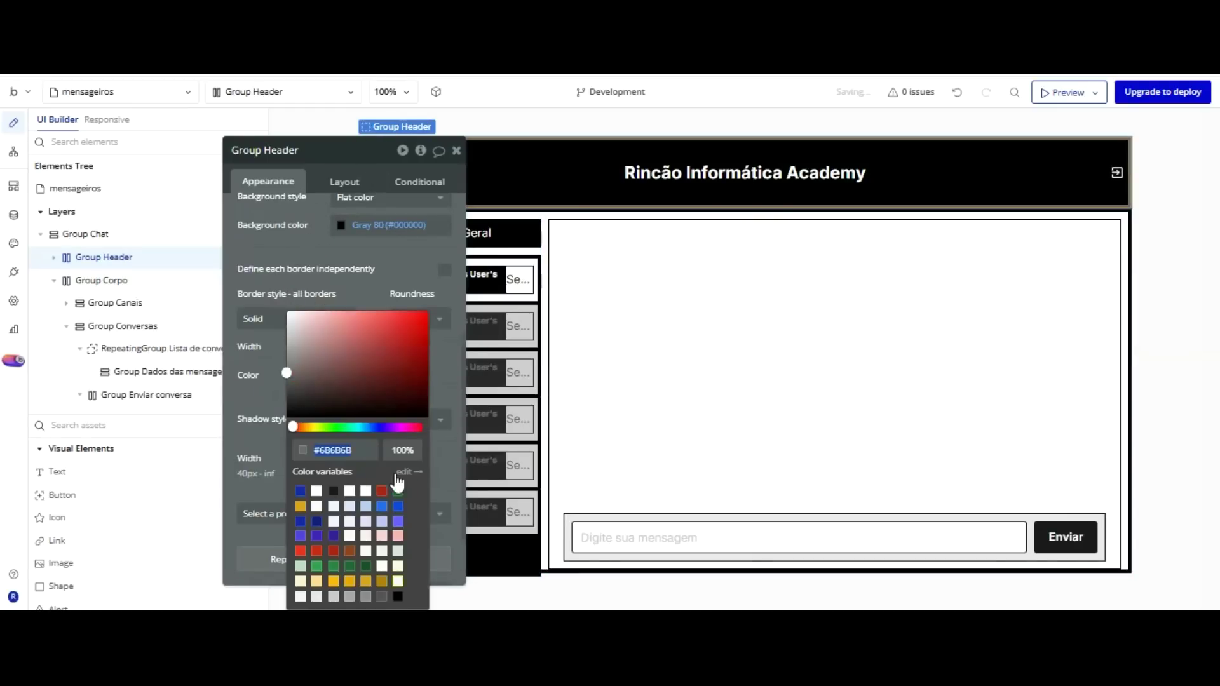
left_click(398, 596)
Preview the page, reload it to confirm the borders, and return to the editor.
key("ctrl+Tab")
left_click(411, 75)
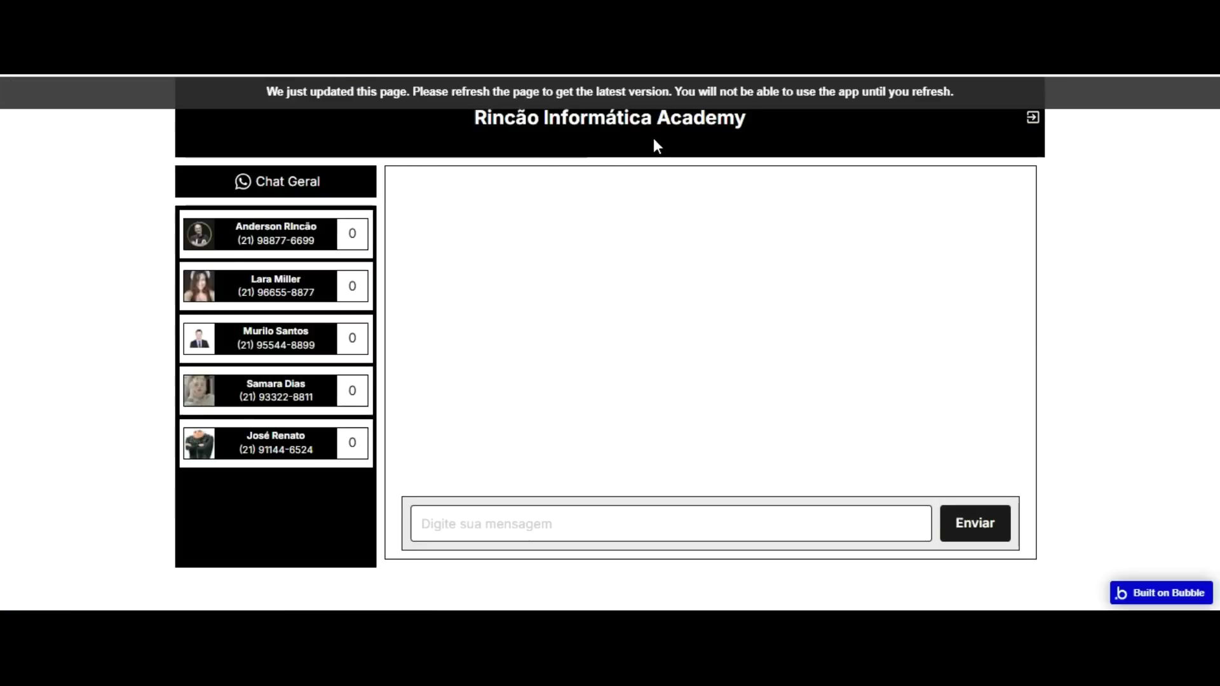
key("F5")
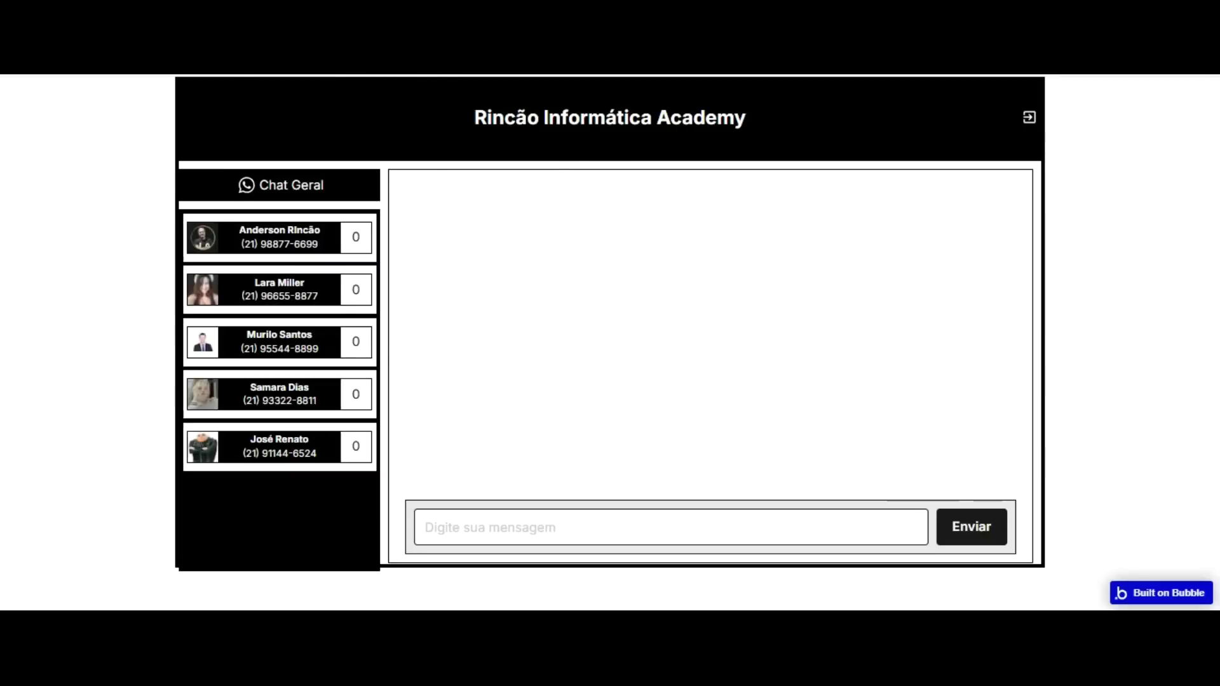
left_click(96, 63)
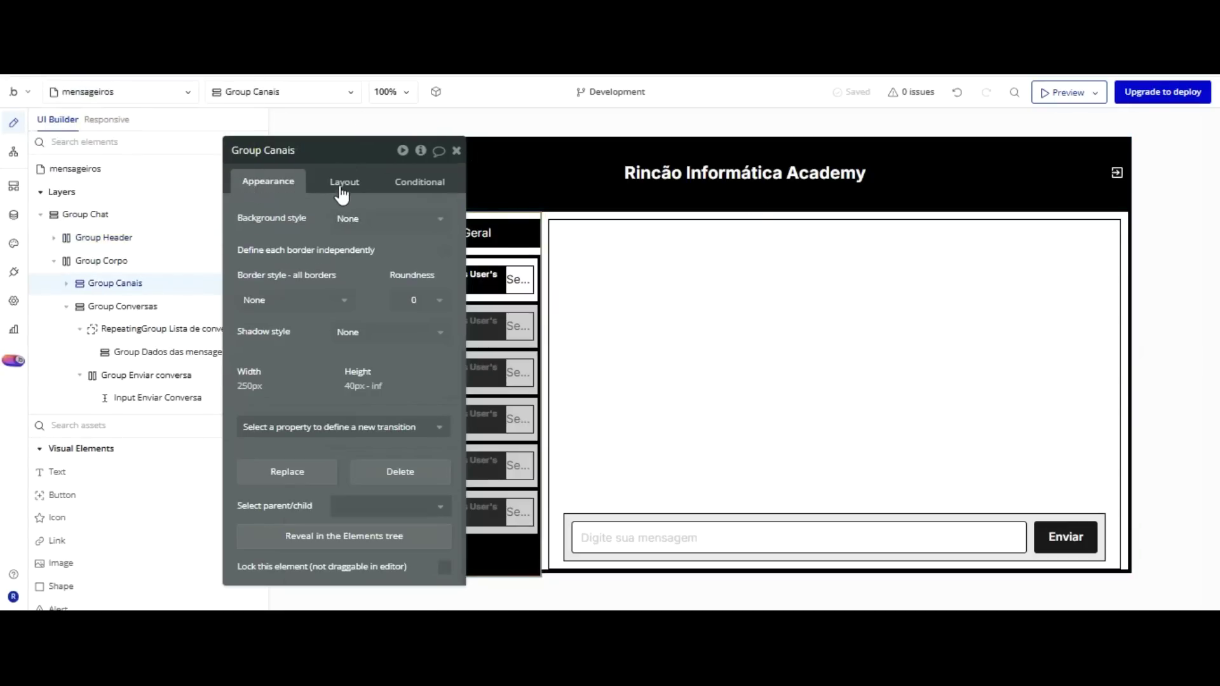
Give Group Canais a 5 px solid Gray 80 border.
left_click(343, 299)
key("Return")
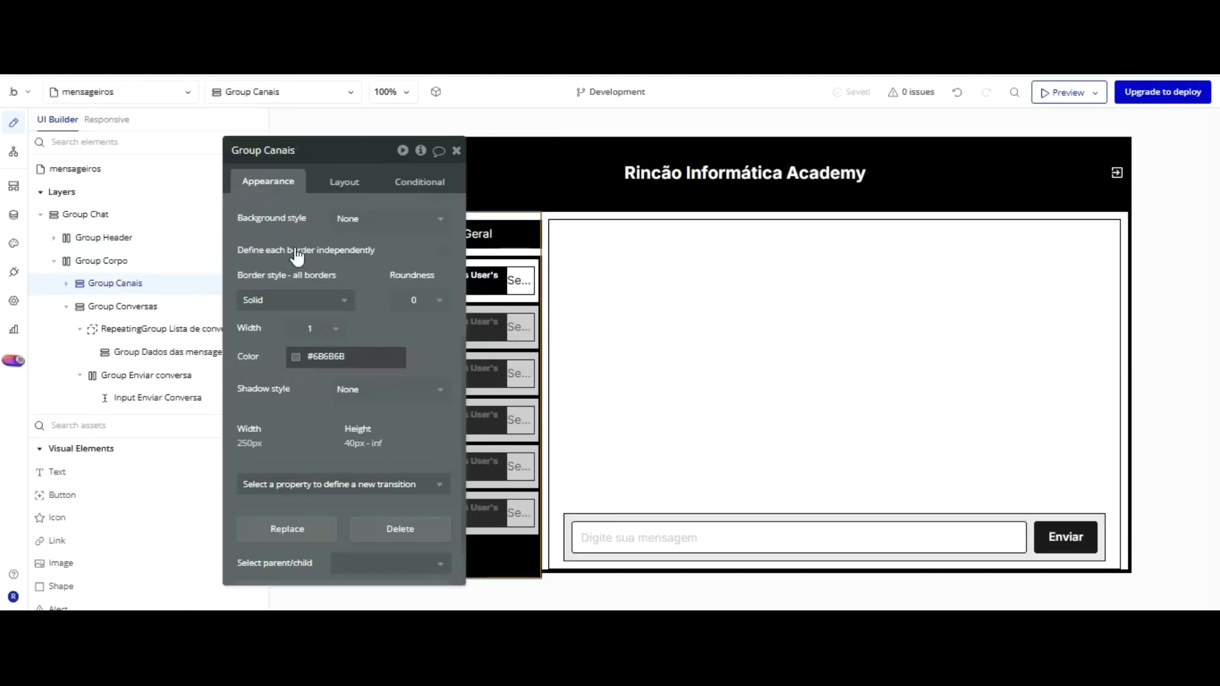
left_click(296, 356)
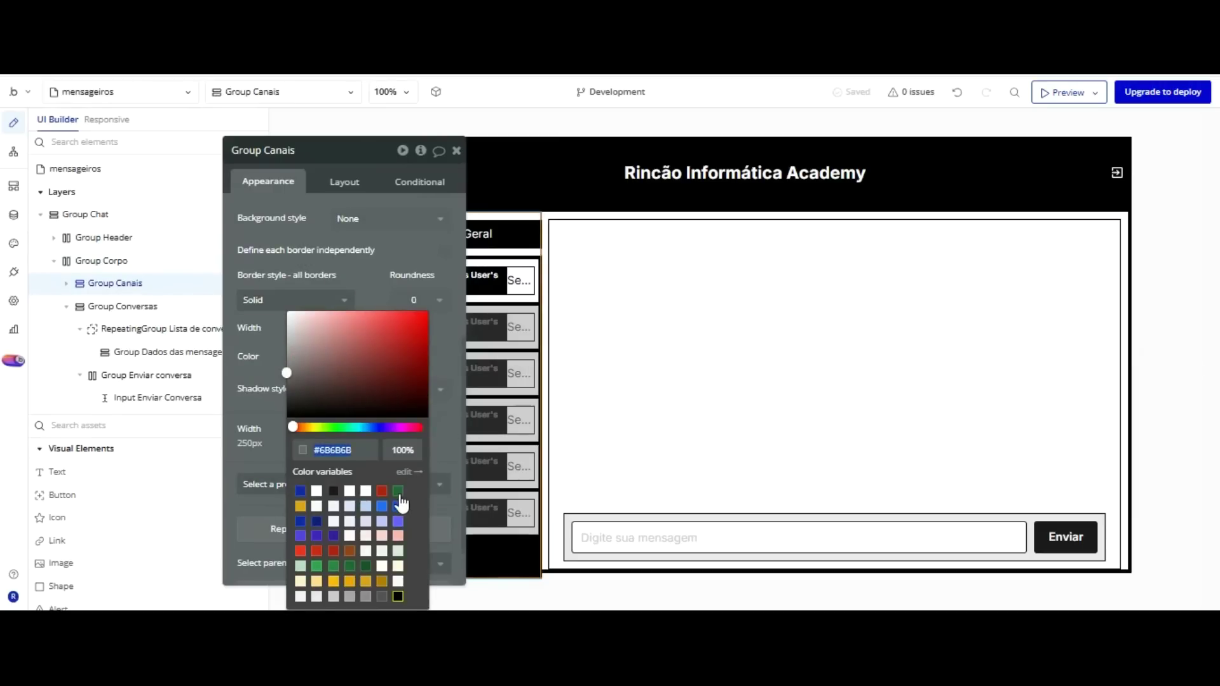
left_click(266, 233)
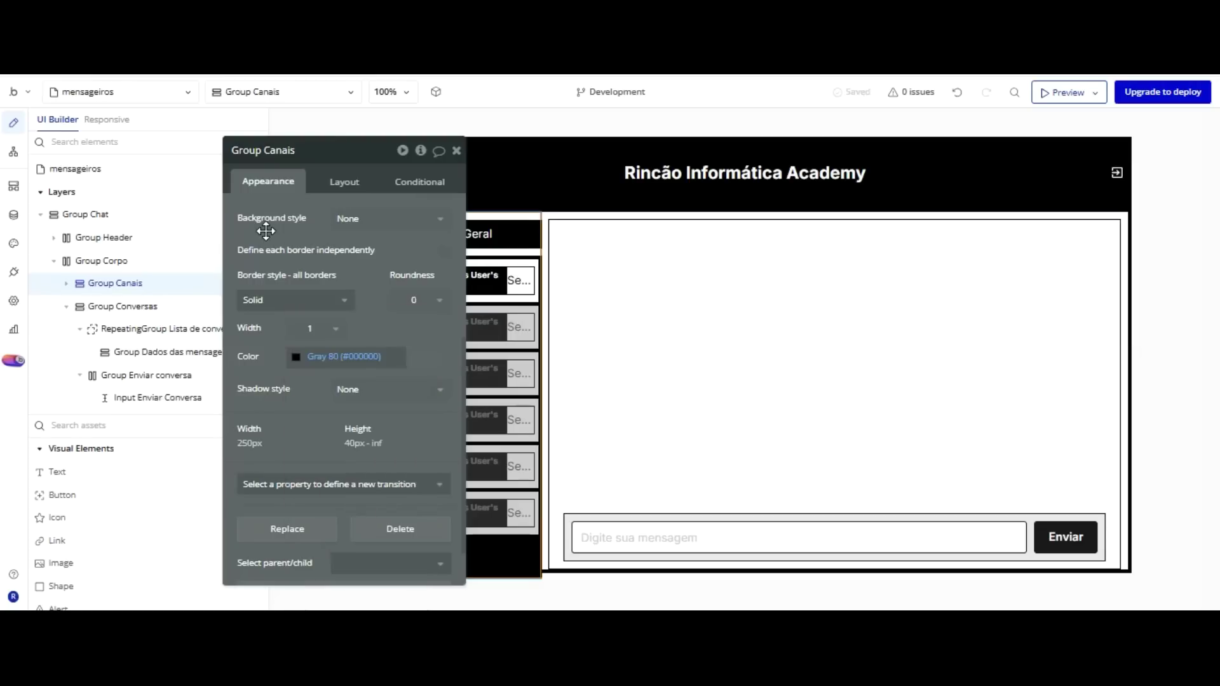
left_click(314, 328)
left_click(313, 416)
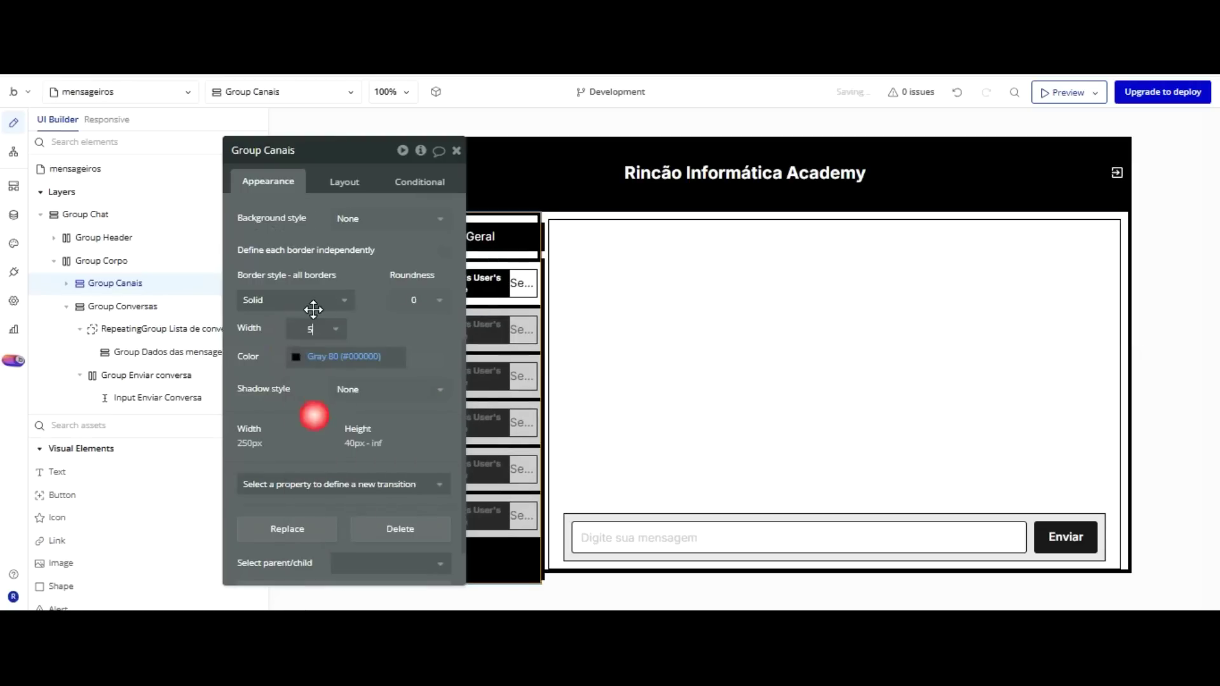
Undo an accidental move and fix Group Canais's width at 250 px.
left_click_drag(320, 311, 226, 262)
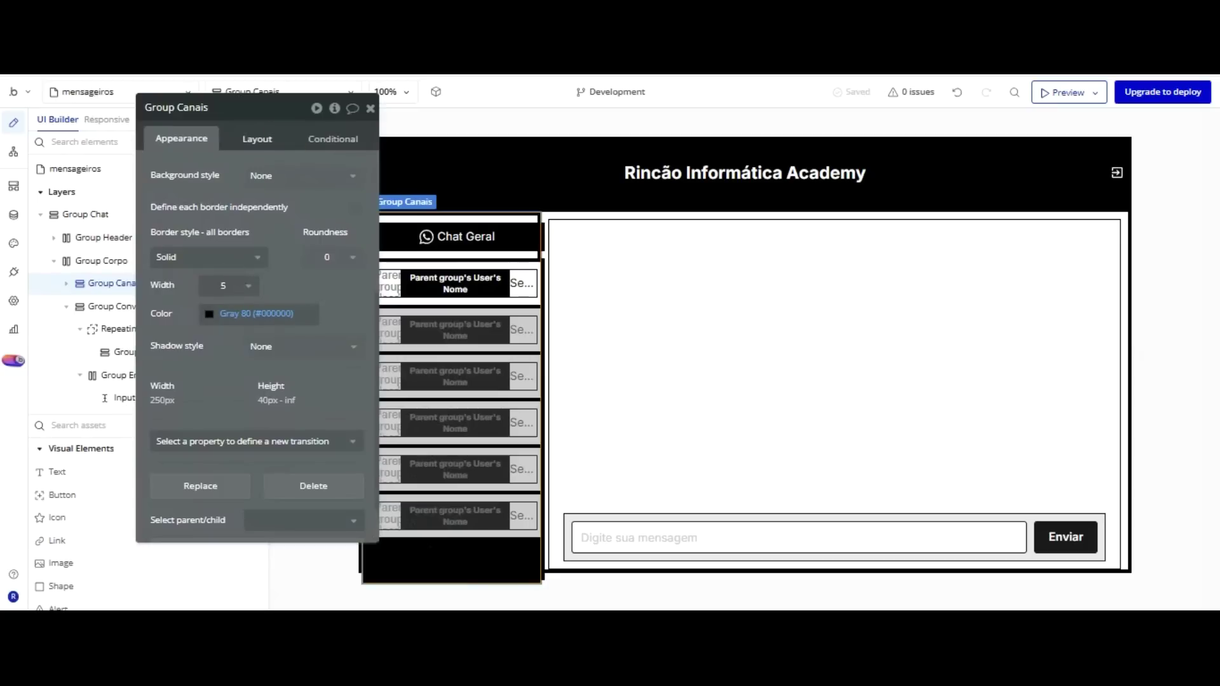
left_click(260, 137)
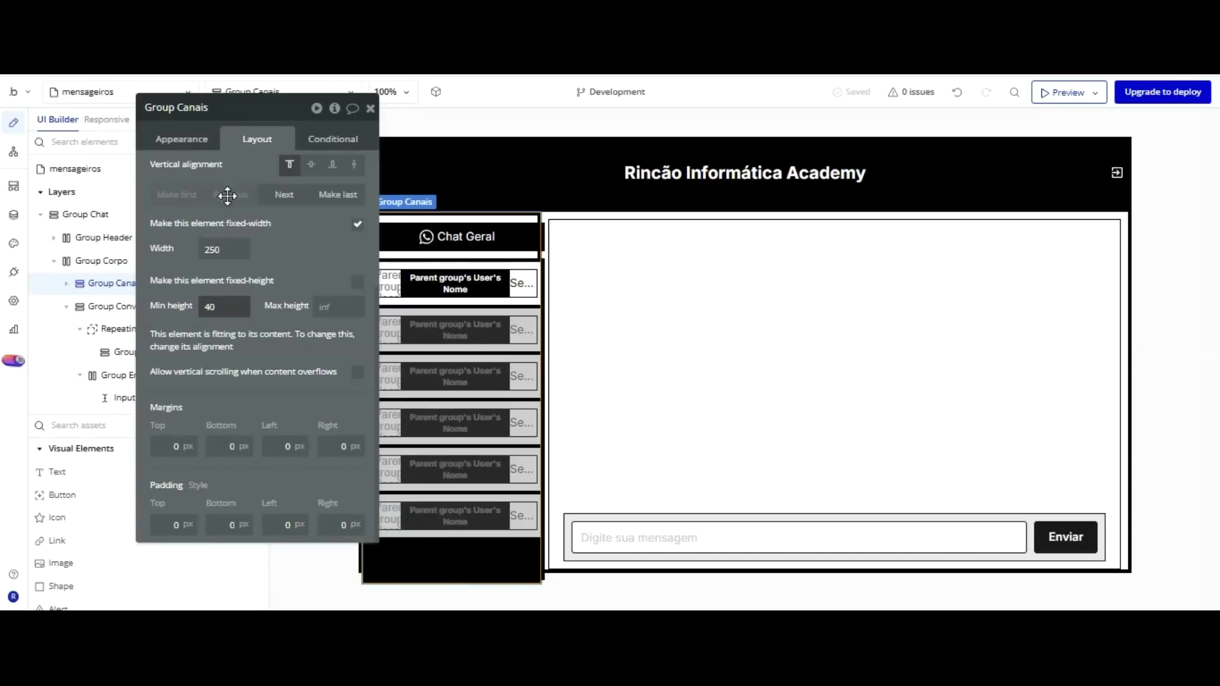
left_click_drag(351, 185, 359, 177)
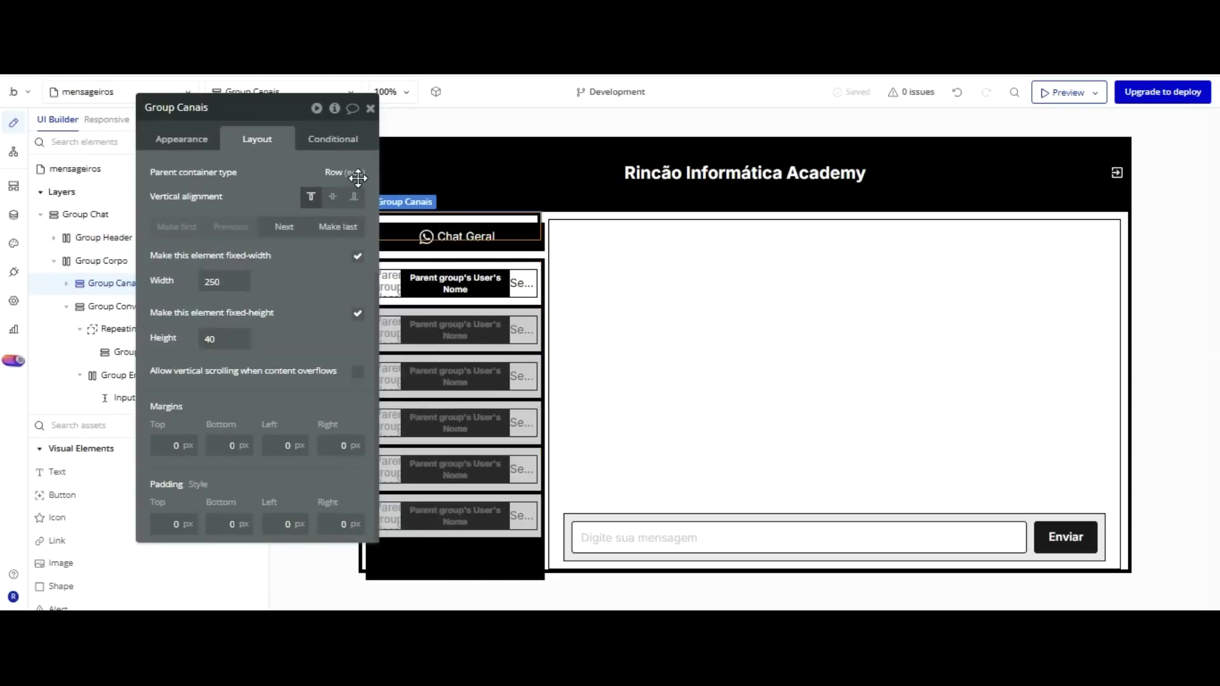
left_click(957, 92)
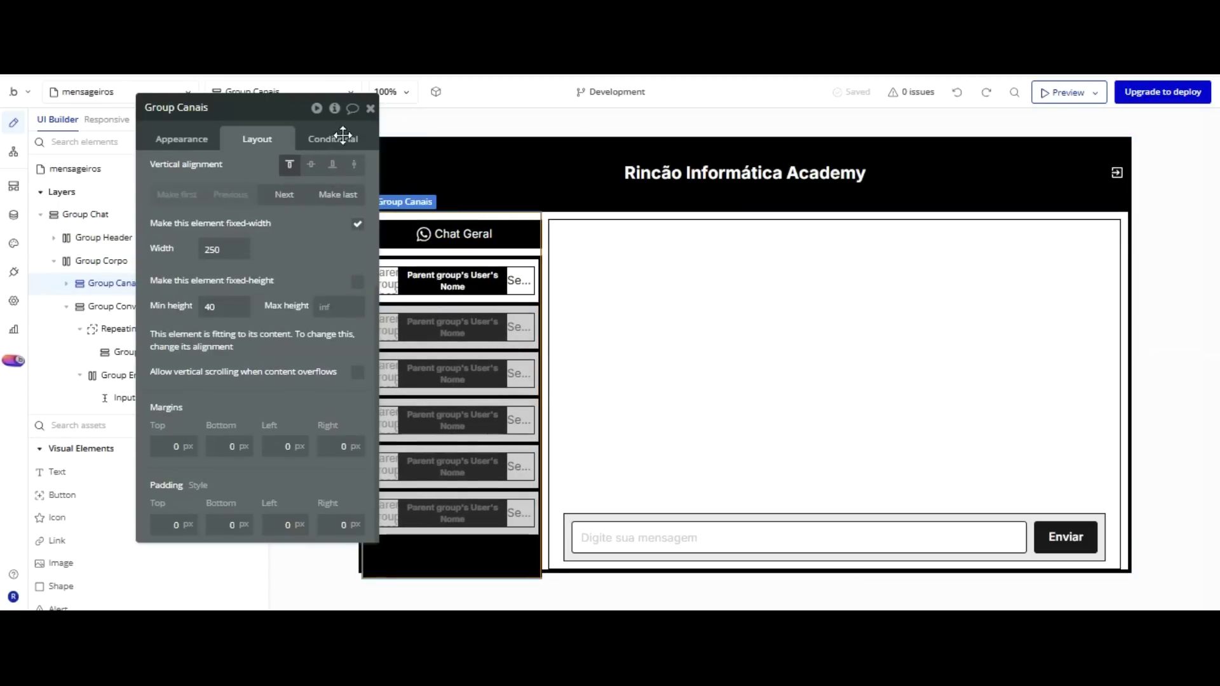
key("ctrl+y")
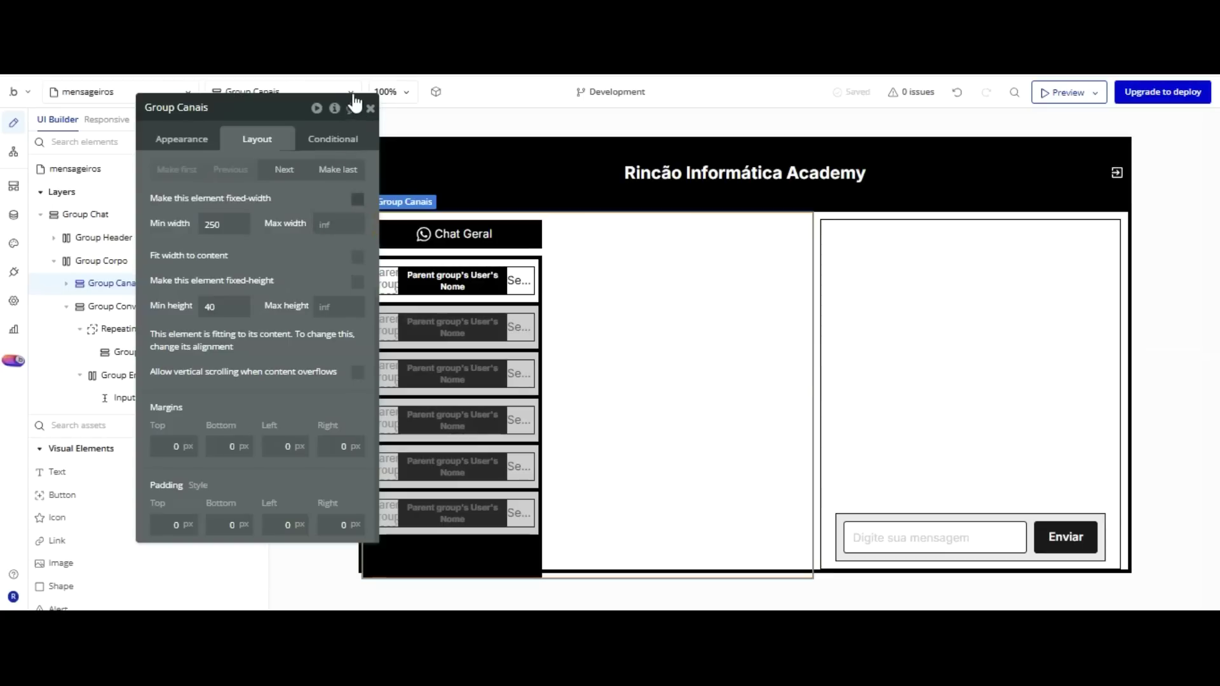
left_click(357, 197)
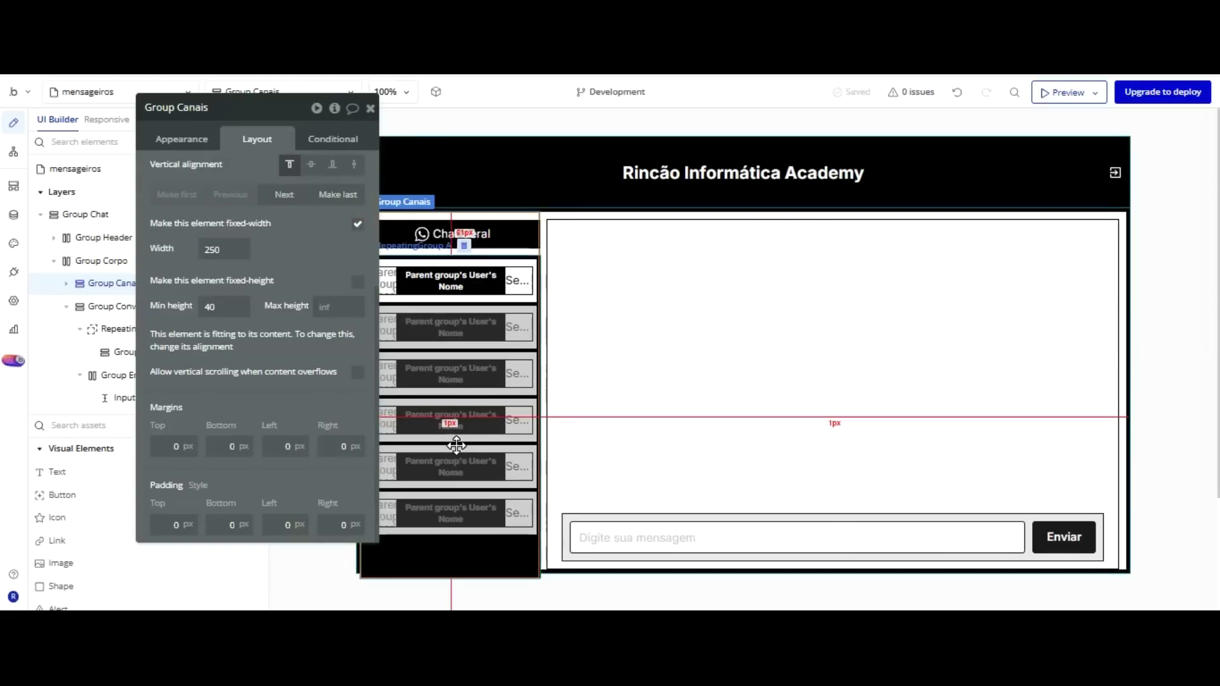
left_click(452, 427)
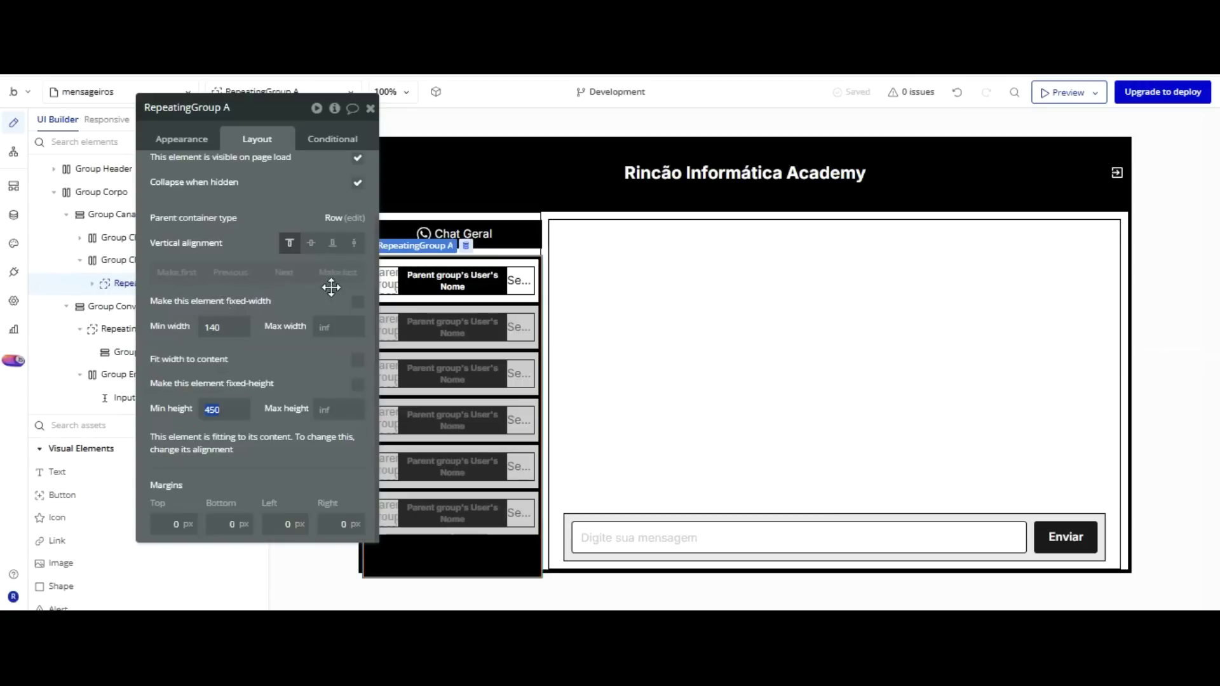
Untick fixed-height and fit-width on RepeatingGroup A, set min height 440, and reload the preview.
left_click(358, 385)
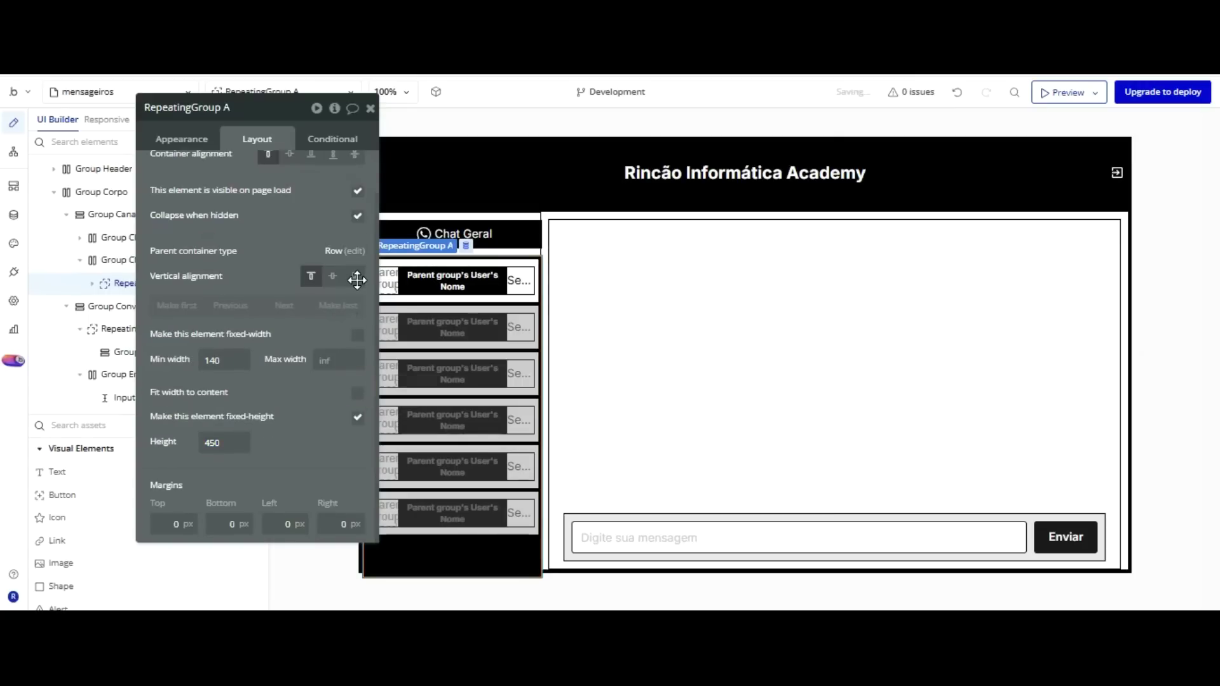
left_click(357, 393)
left_click(357, 392)
left_click(358, 417)
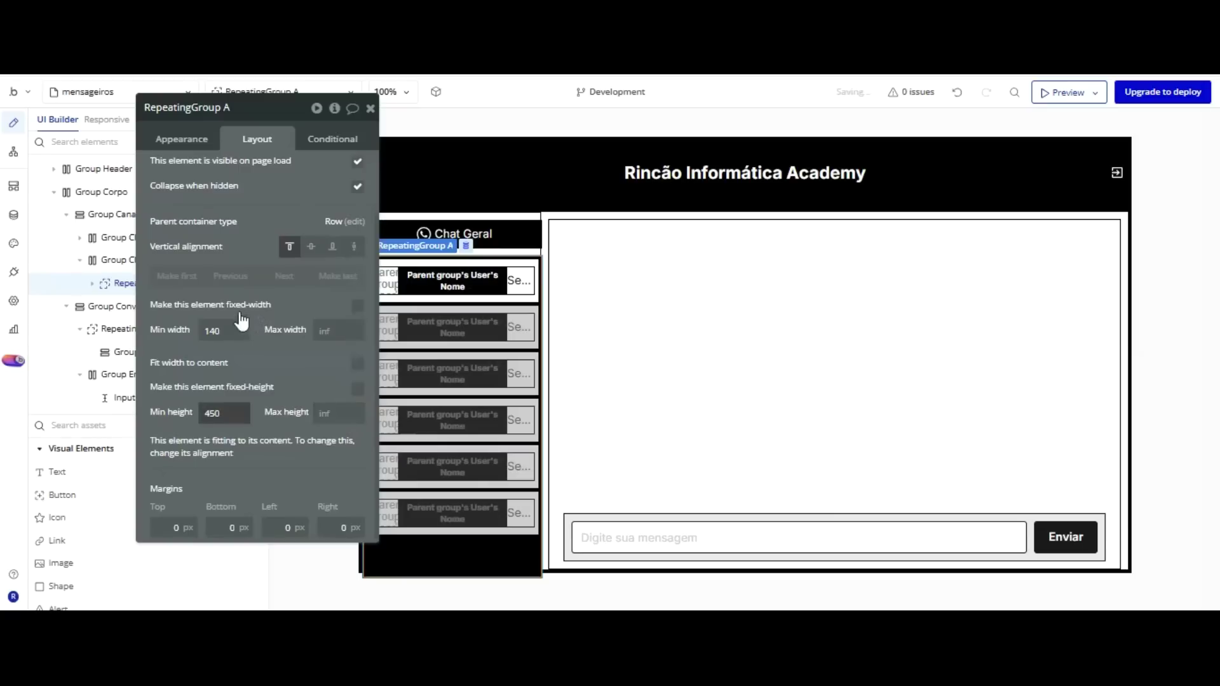
key("ctrl+a")
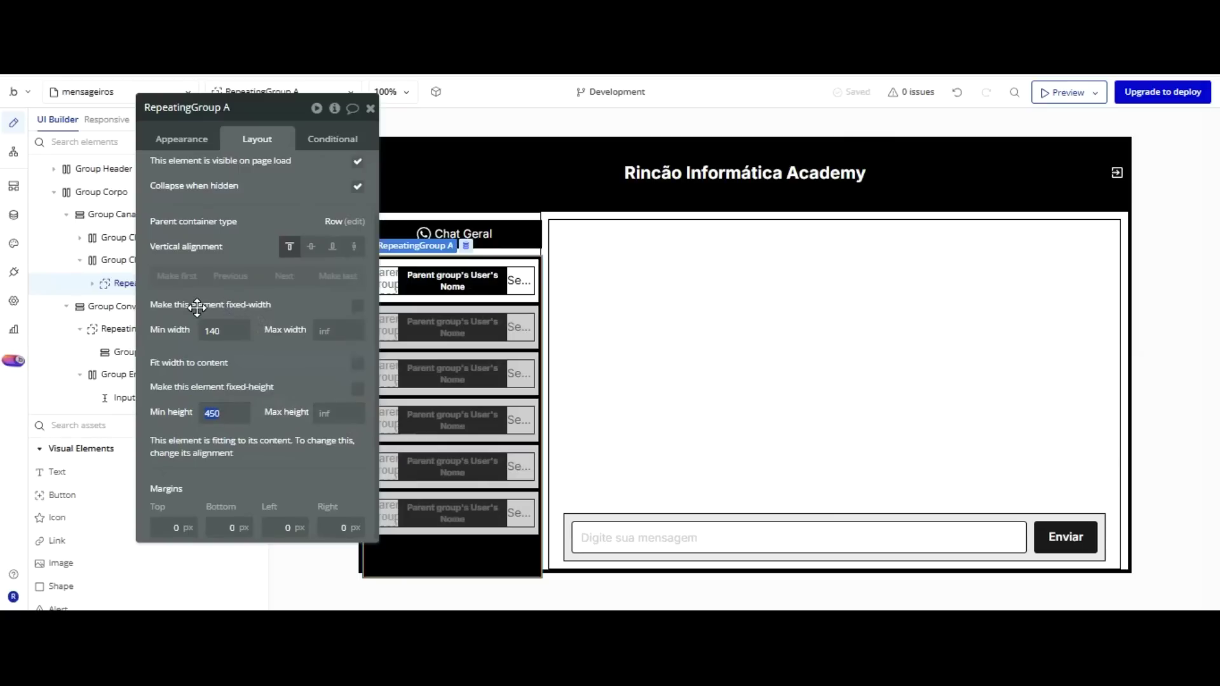
type("0")
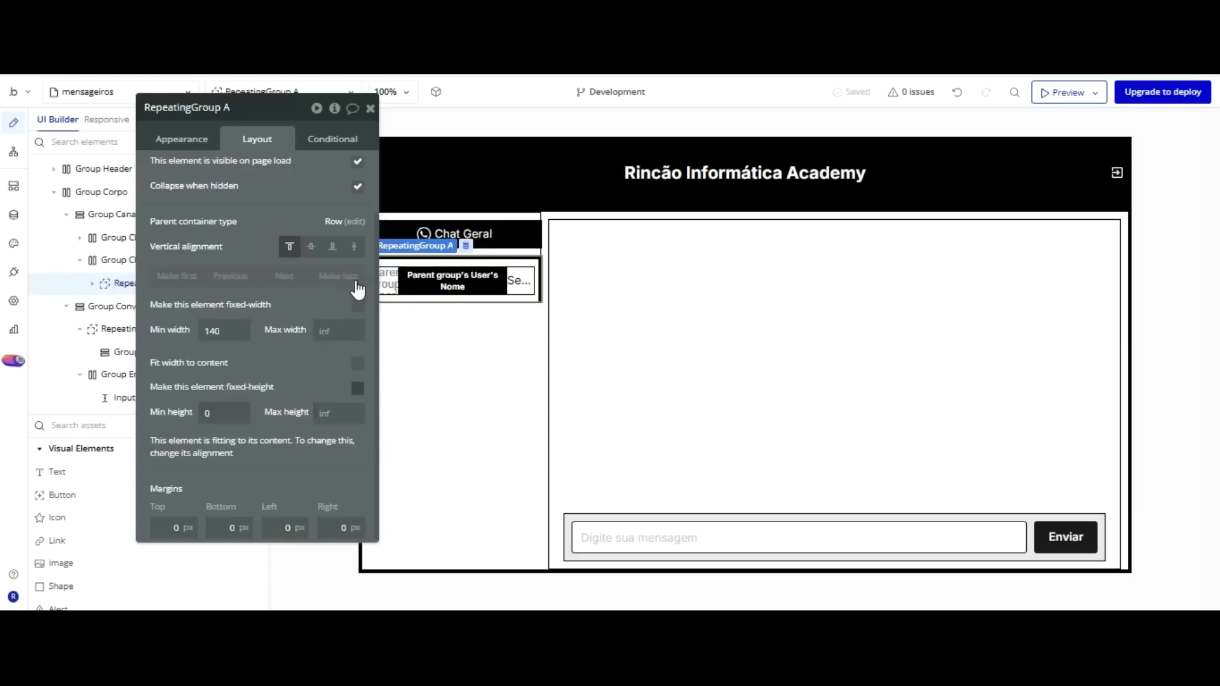
left_click(355, 281)
left_click(357, 416)
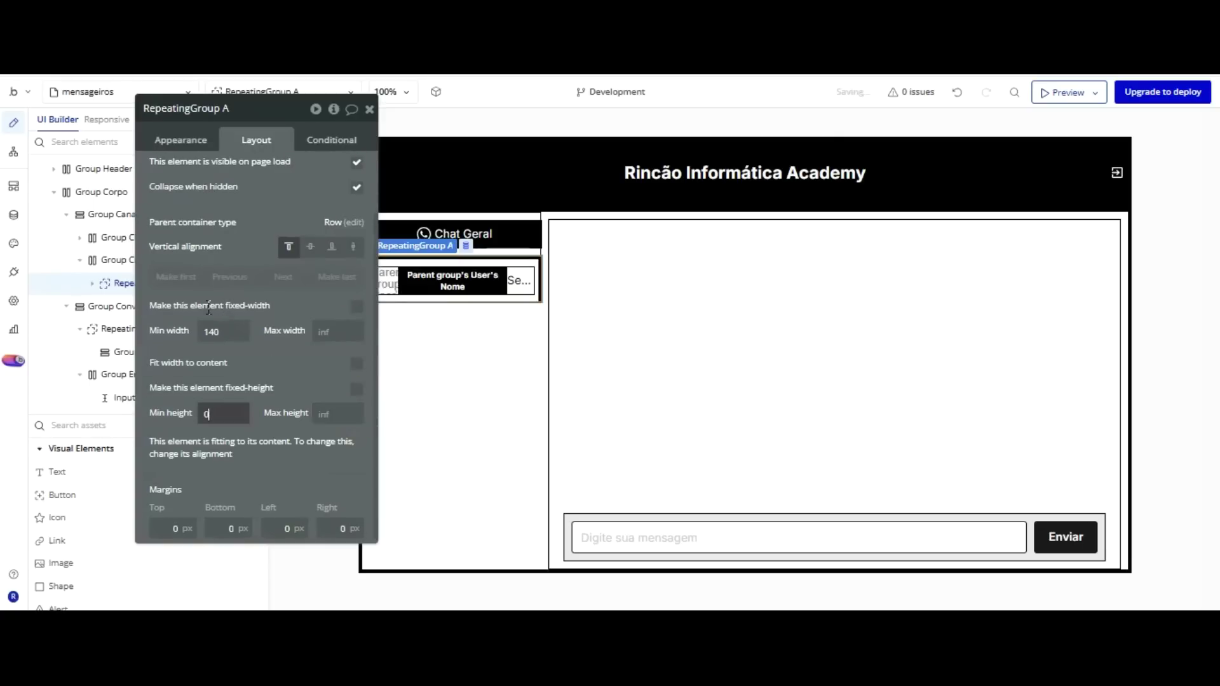
type("44")
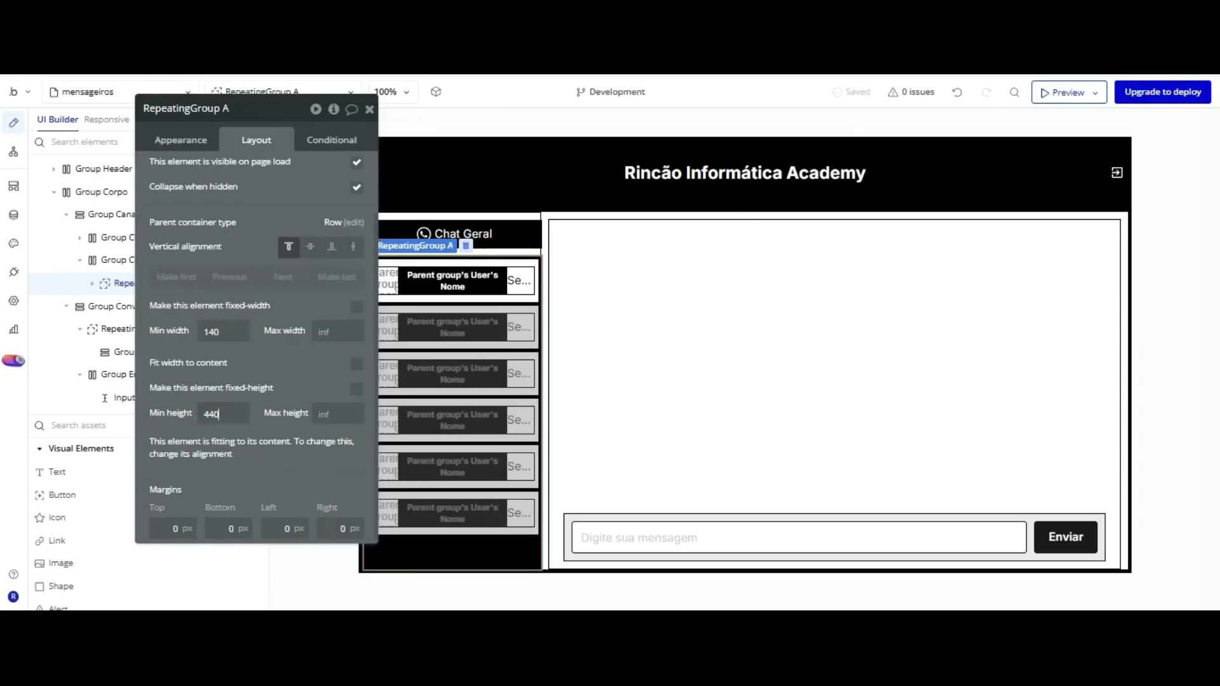
key("ctrl+Tab")
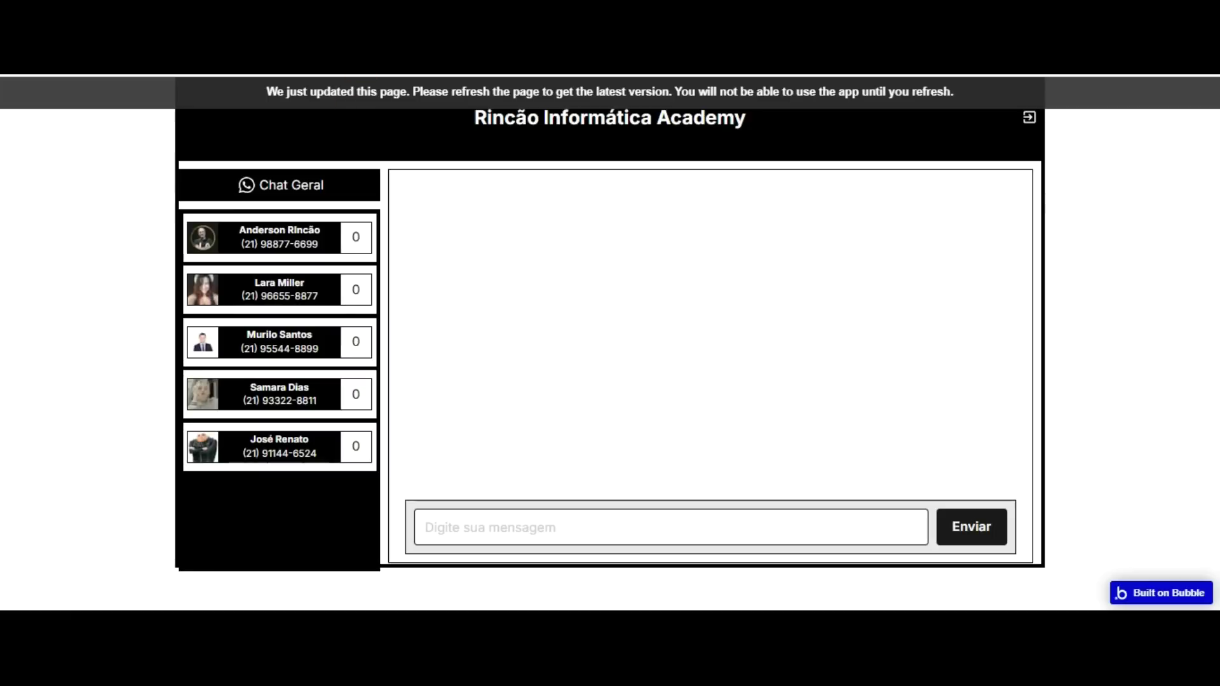
key("F5")
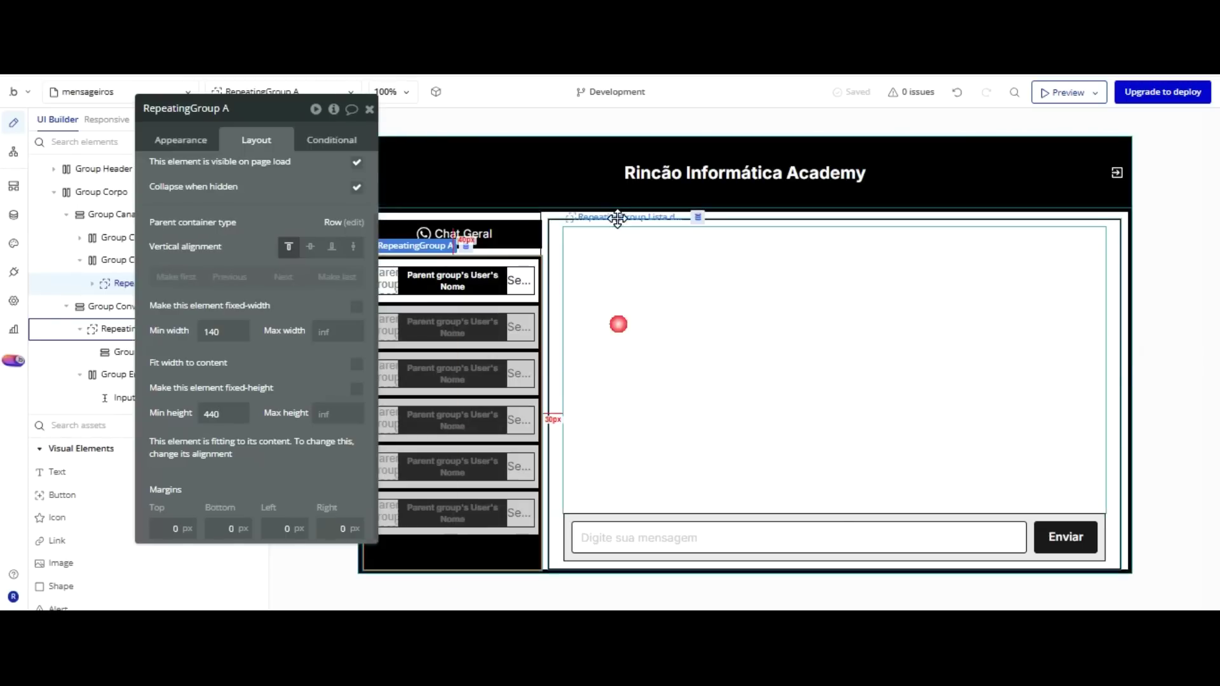
Thicken the Group Conversas border to 5 px.
left_click(616, 221)
left_click(548, 214)
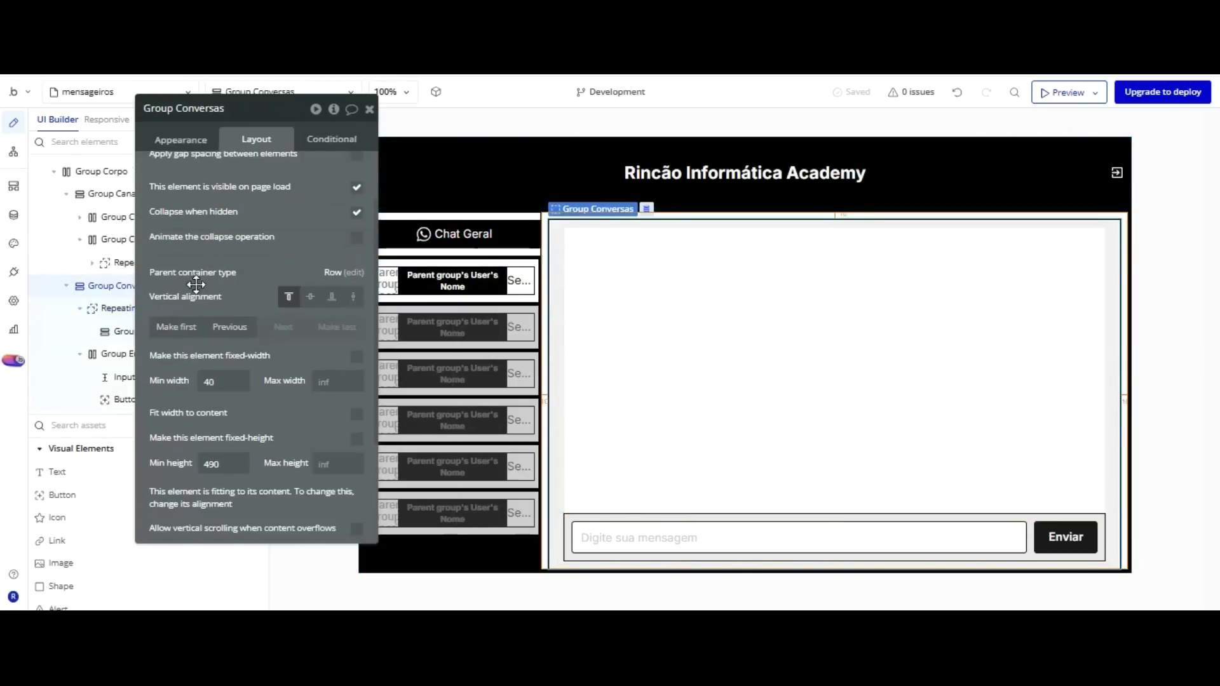
left_click(182, 138)
scroll(216, 263, "down", 3)
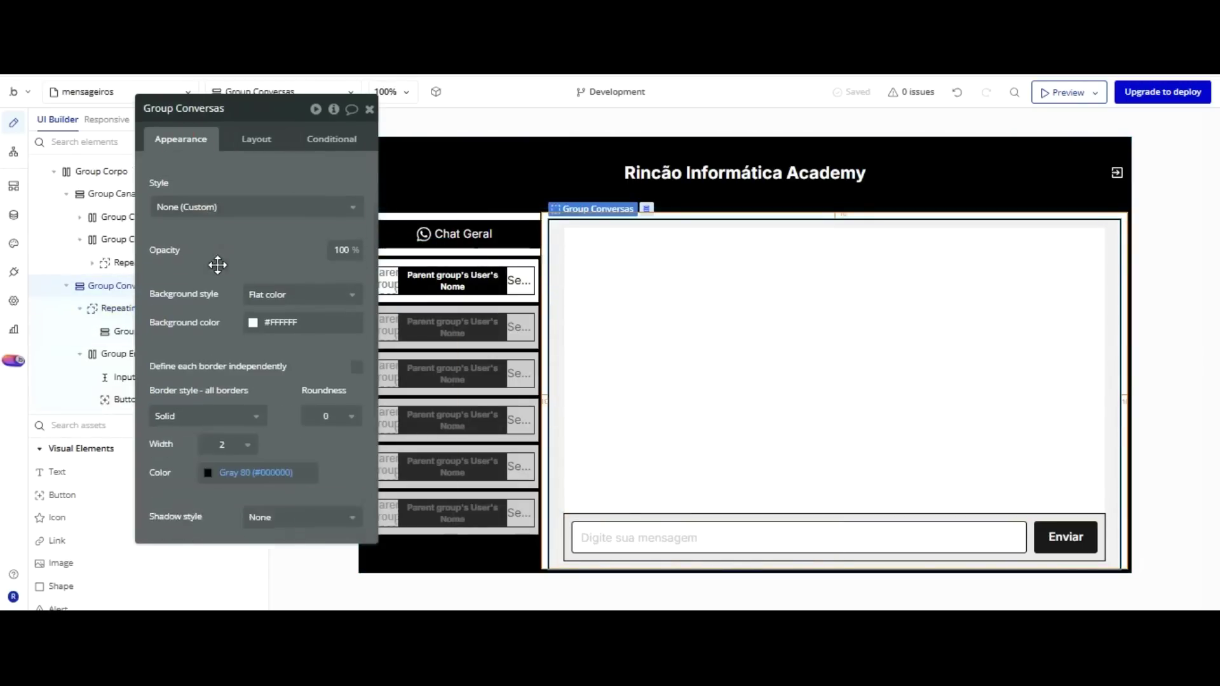
left_click(225, 316)
left_click(218, 404)
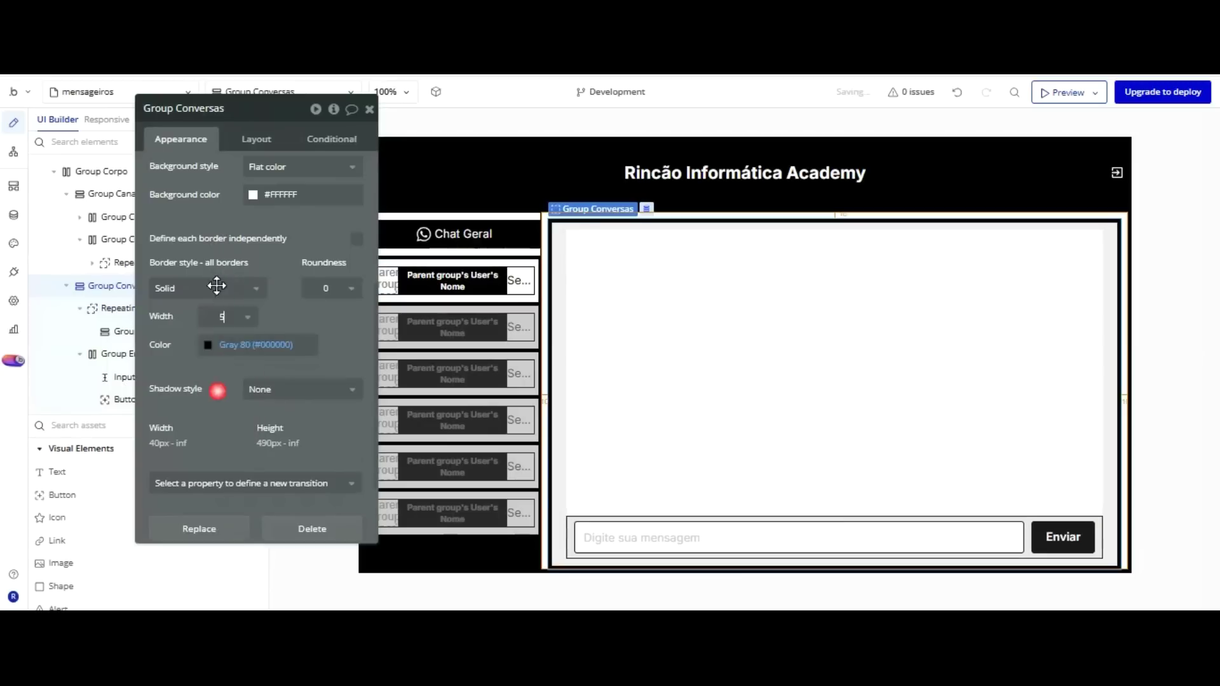
Give the Group Enviar conversa message bar a 5 px solid border.
left_click(569, 518)
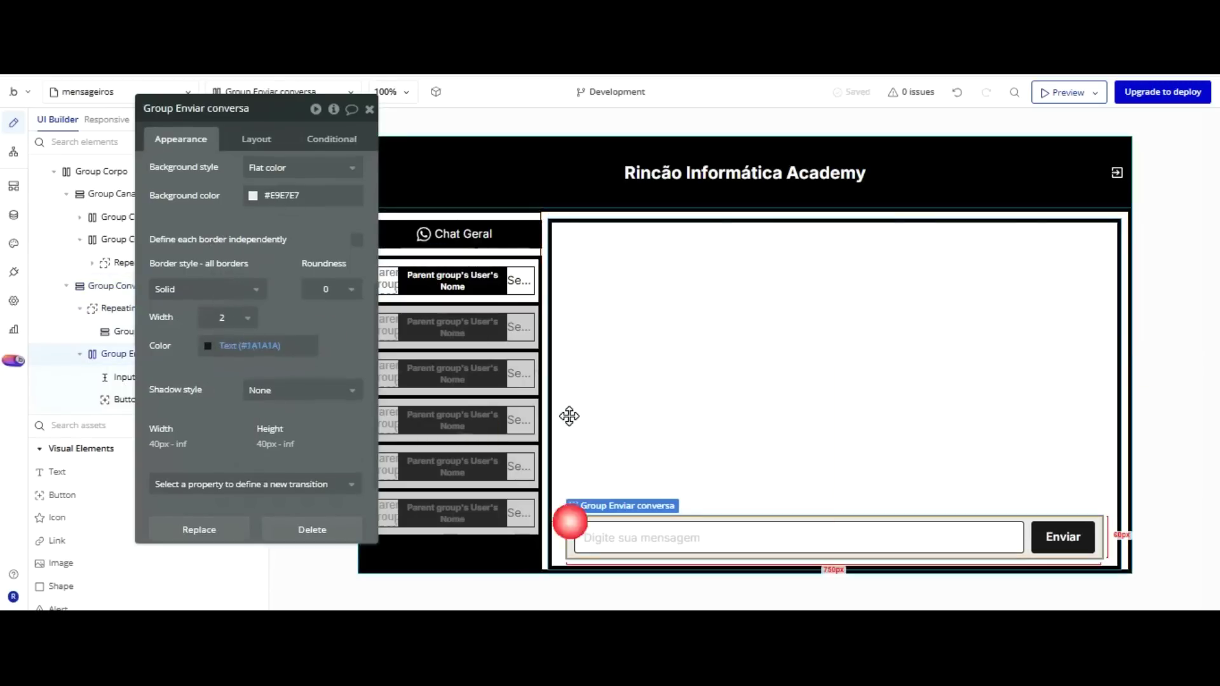
left_click(232, 289)
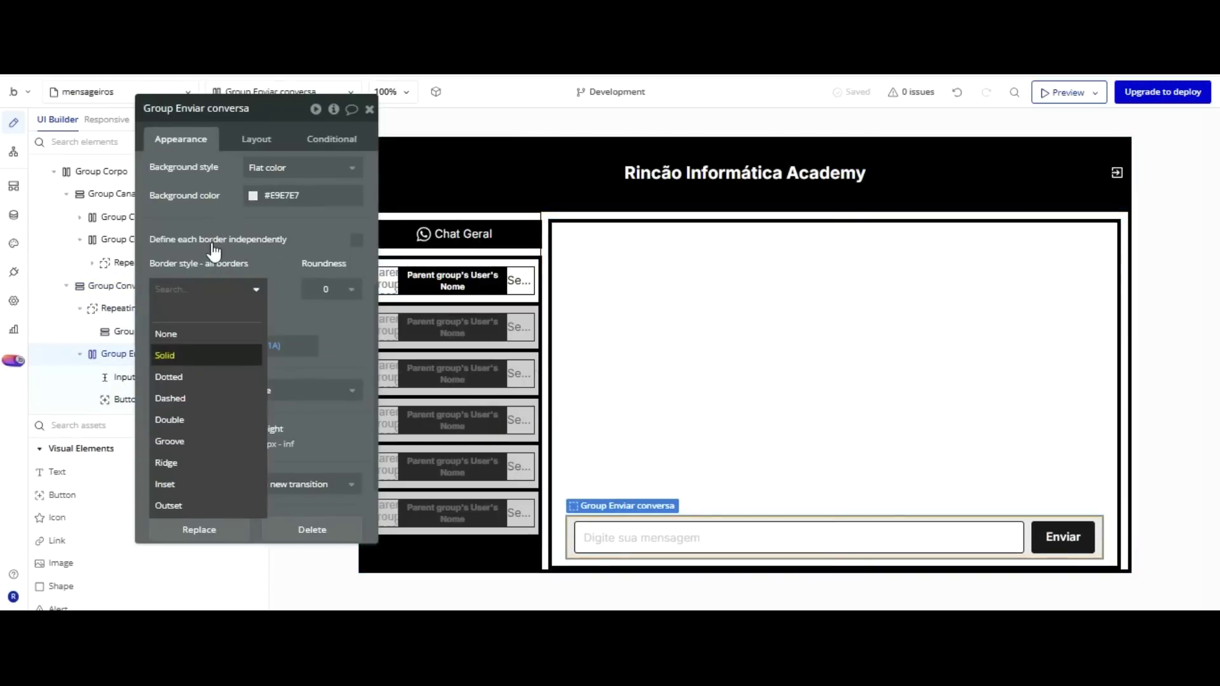
left_click(280, 316)
left_click(225, 317)
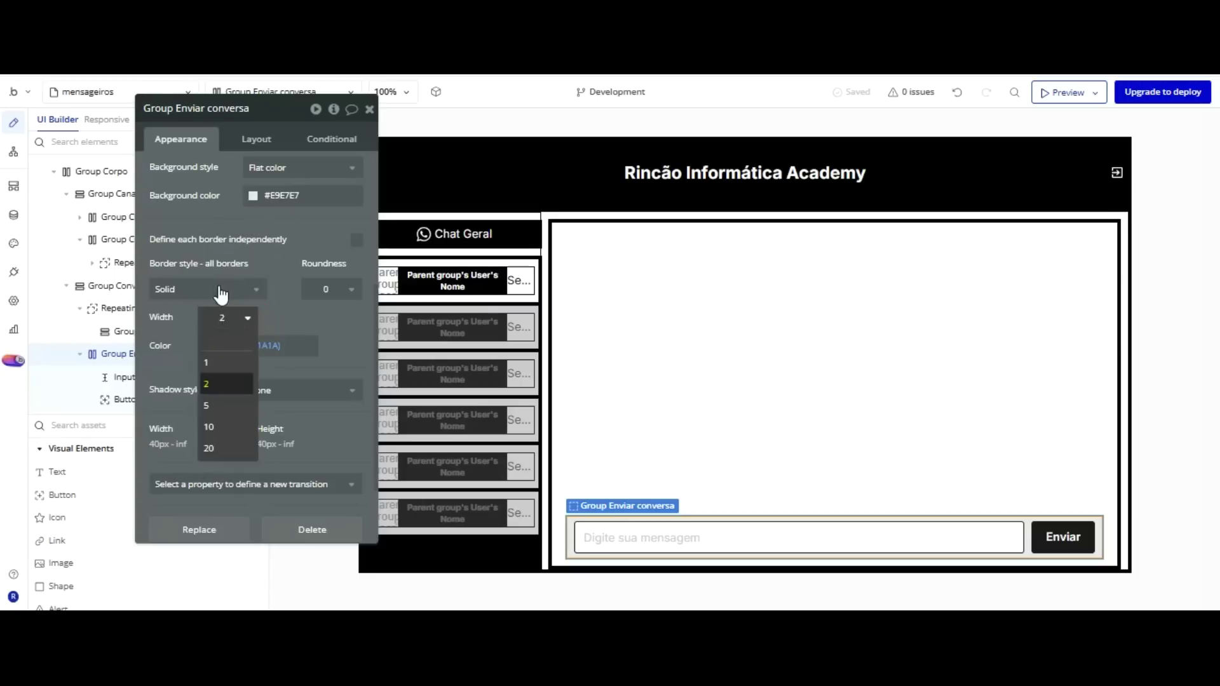
left_click(216, 403)
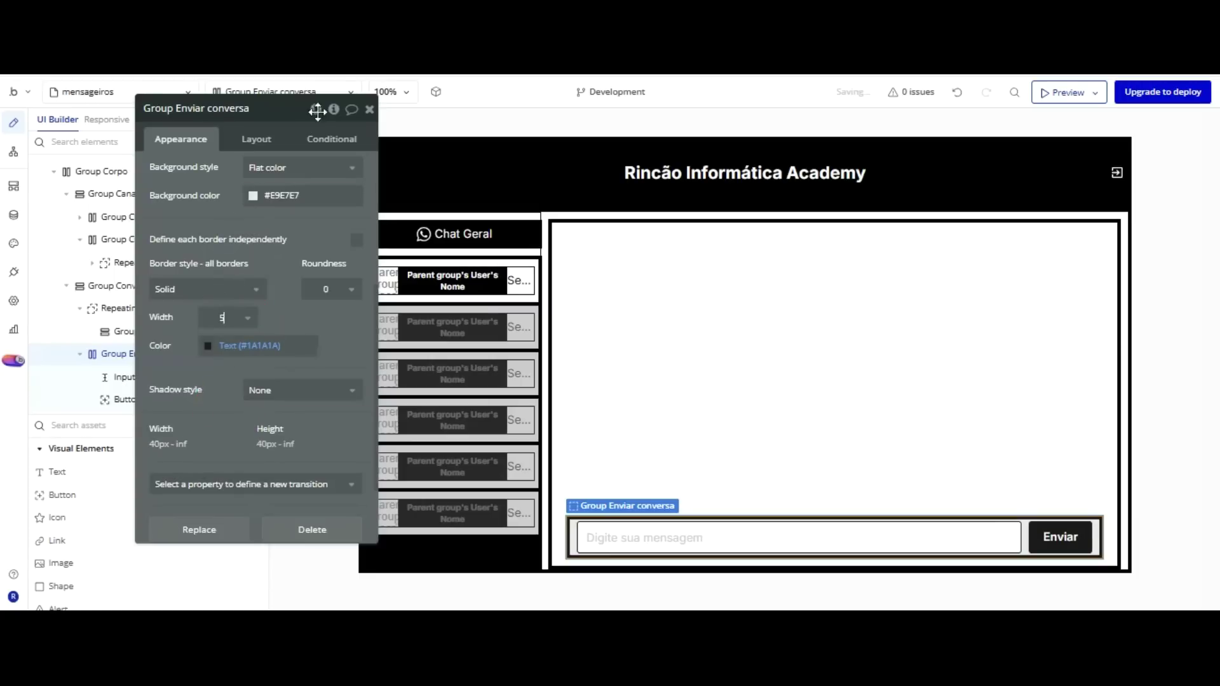
Set Input Enviar Conversa's height to 40 px.
left_click(794, 537)
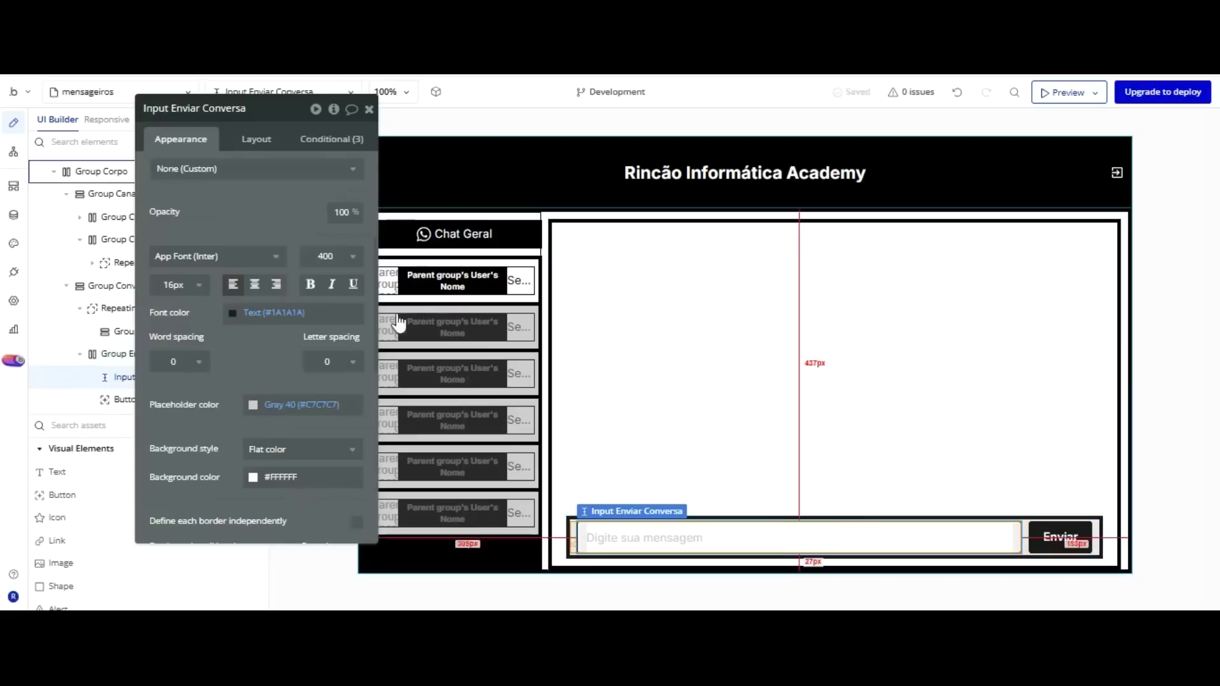
left_click(256, 138)
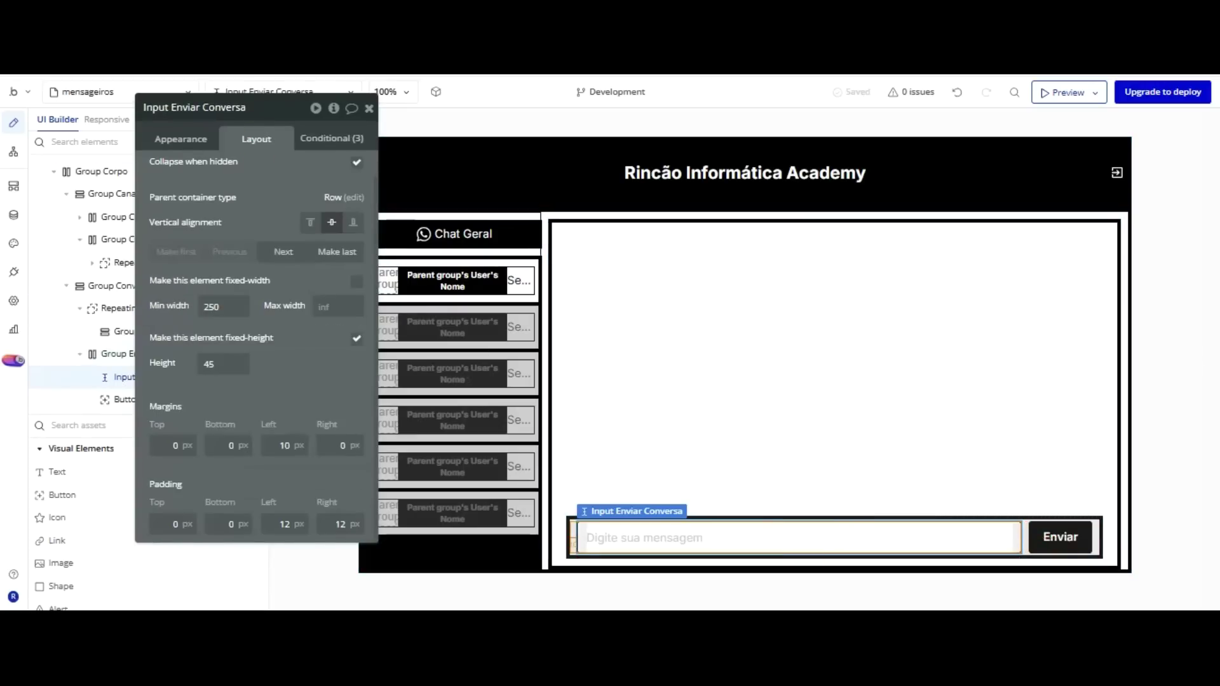
key("BackSpace")
type("0")
left_click(191, 362)
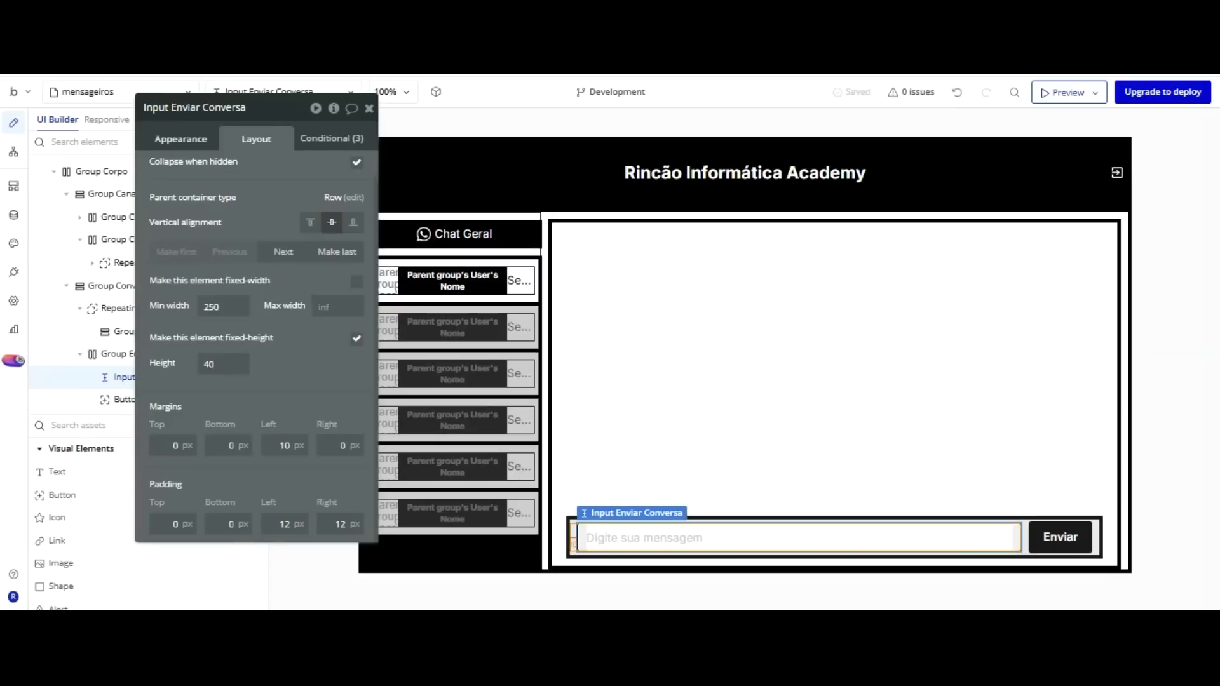
Set the message input's border width to 3 px and reload the preview.
left_click(180, 138)
scroll(221, 308, "down", 3)
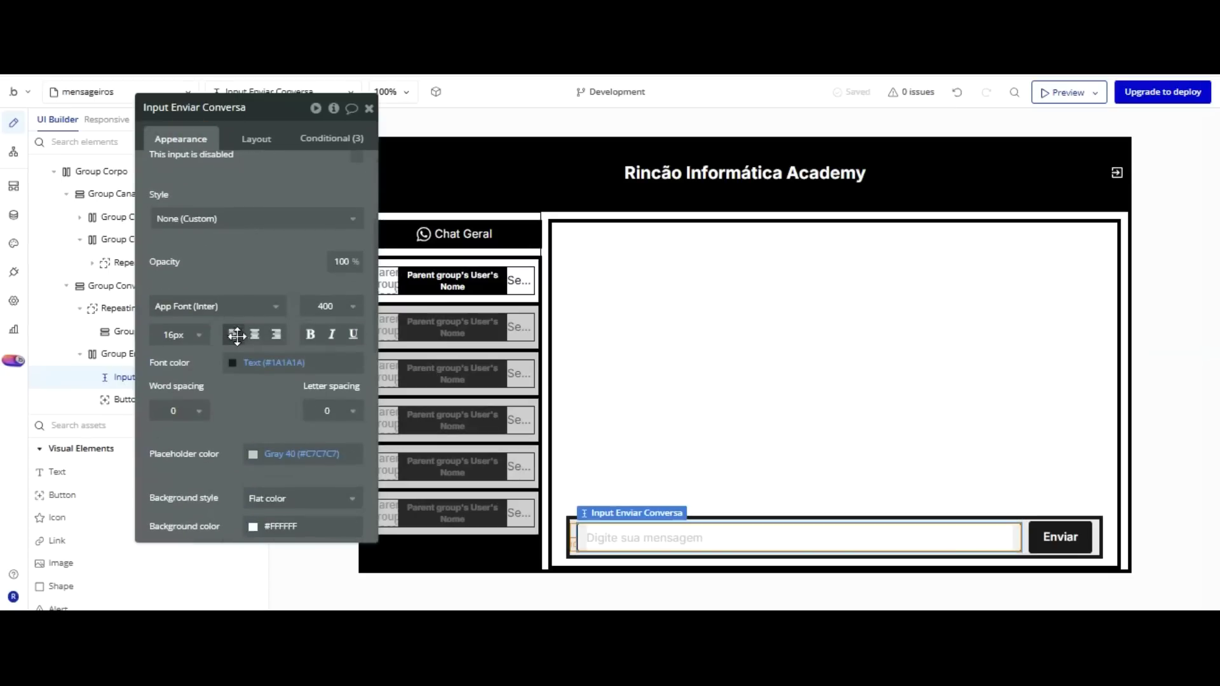
scroll(235, 327, "down", 3)
left_click(228, 470)
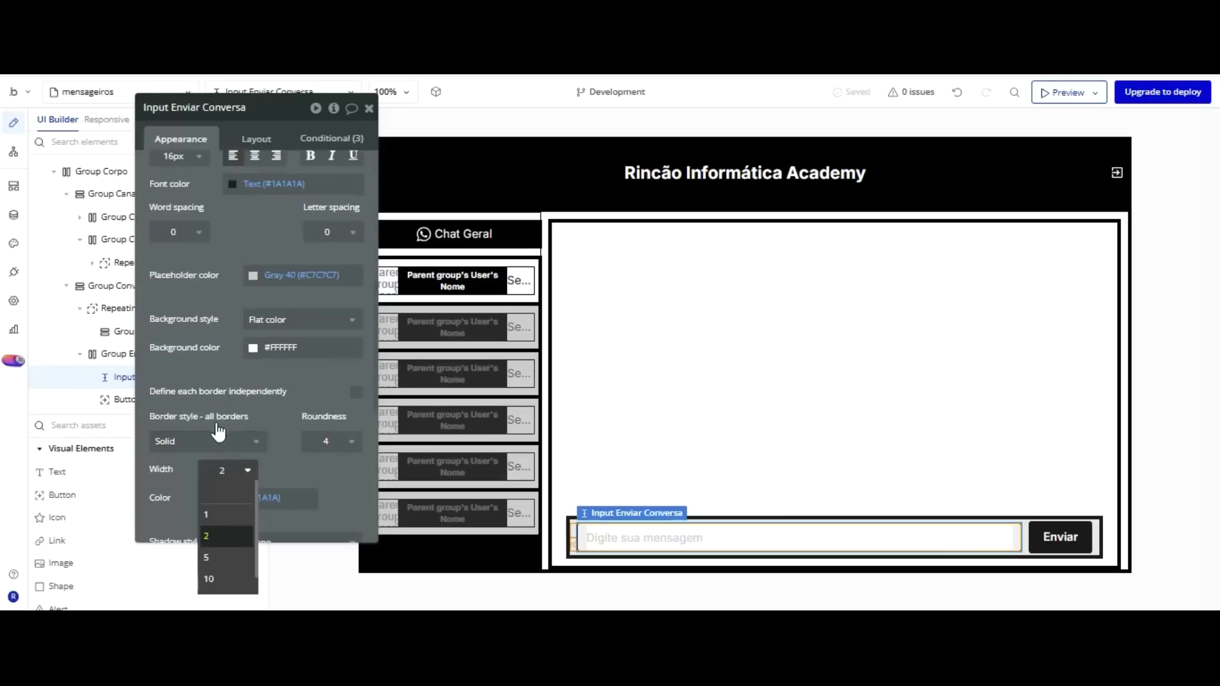
key("Up")
type("3")
key("Return")
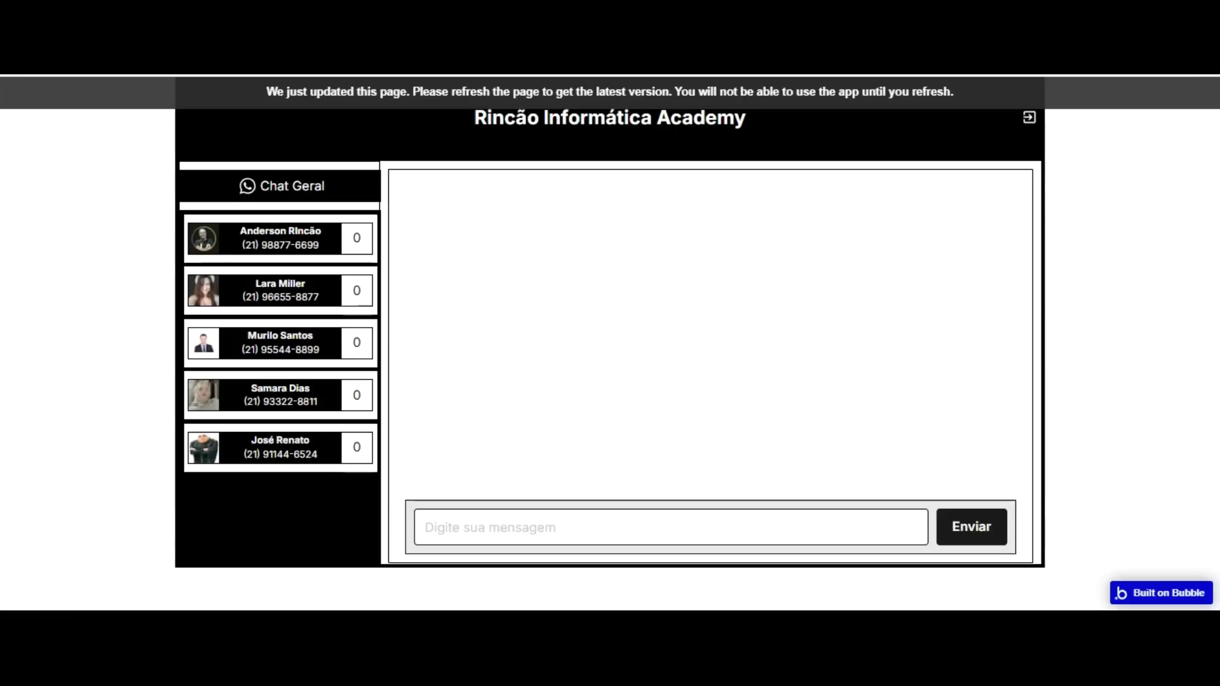
left_click(480, 203)
key("F5")
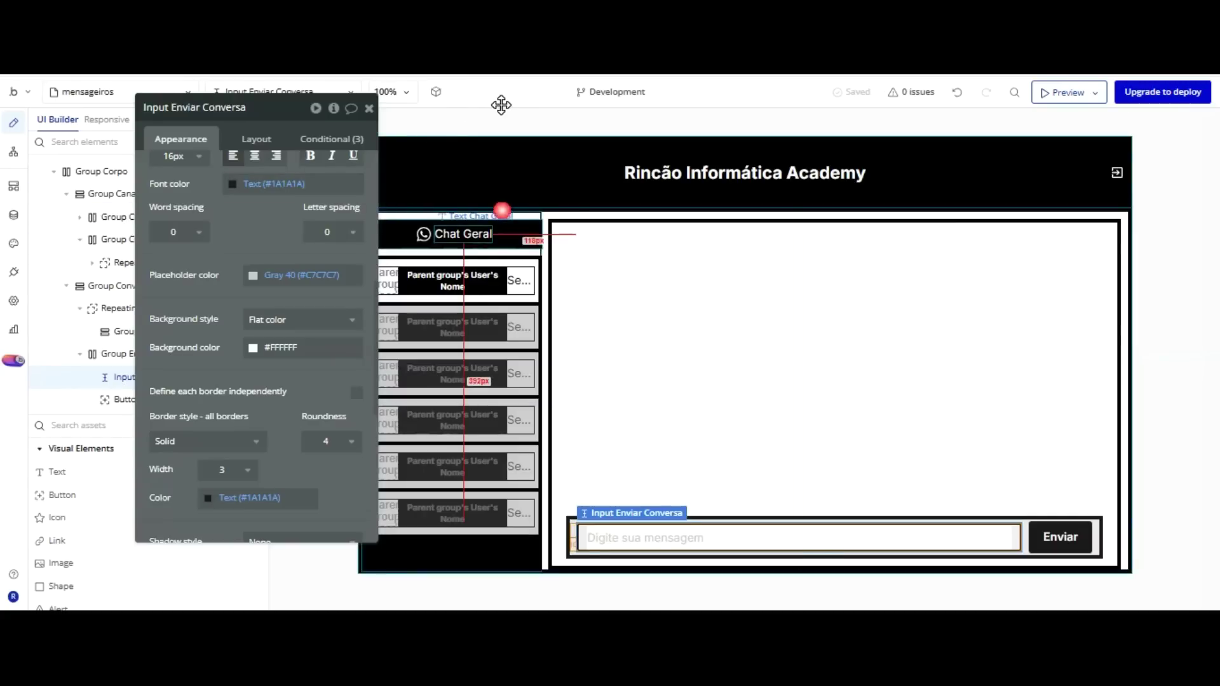
Give Group Canais an independent solid black right border, 2px wide.
left_click(526, 211)
left_click(524, 216)
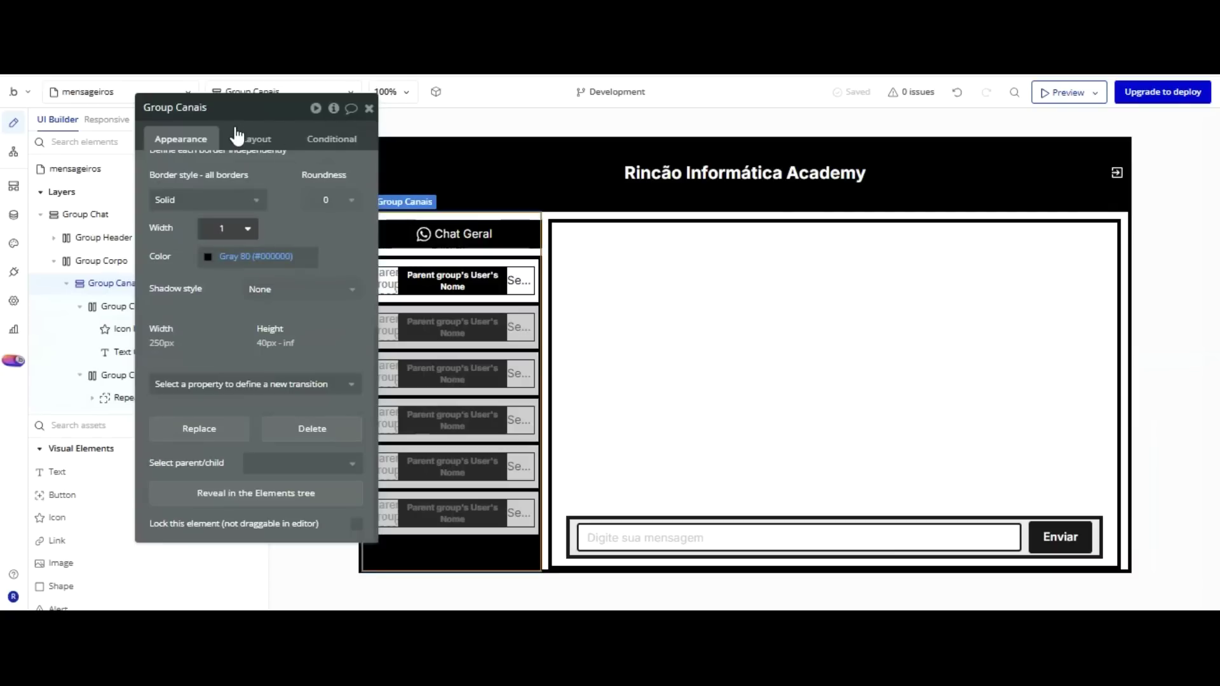
scroll(237, 135, "up", 2)
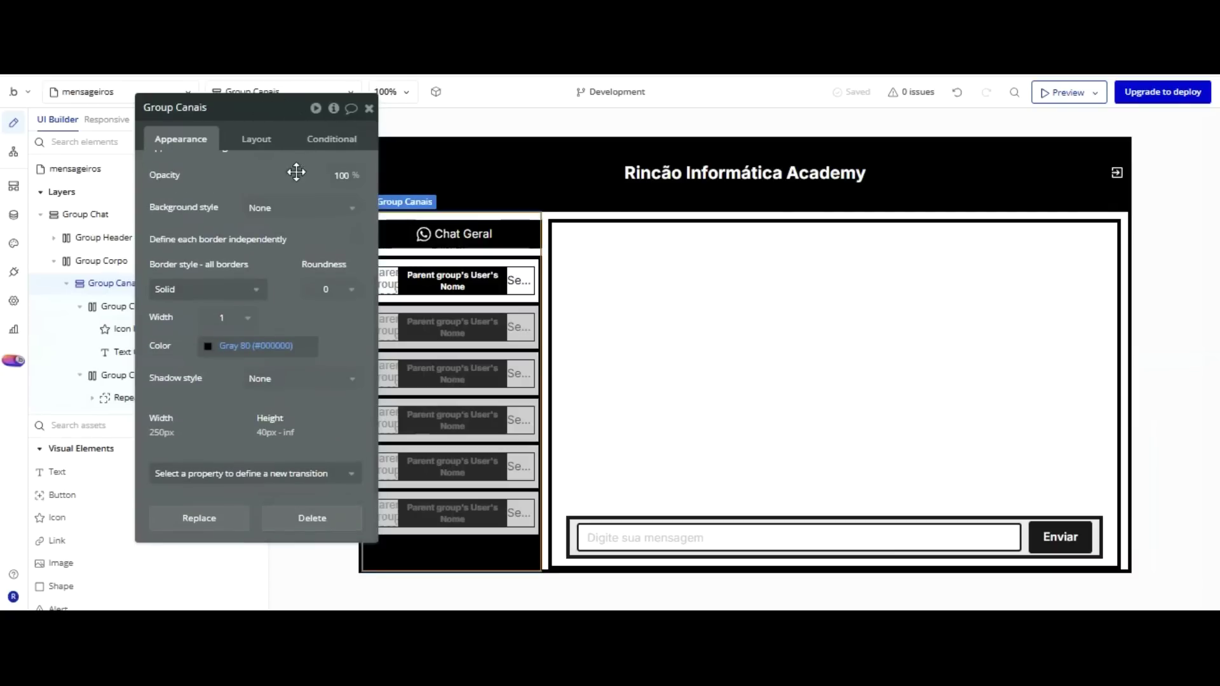
left_click(357, 239)
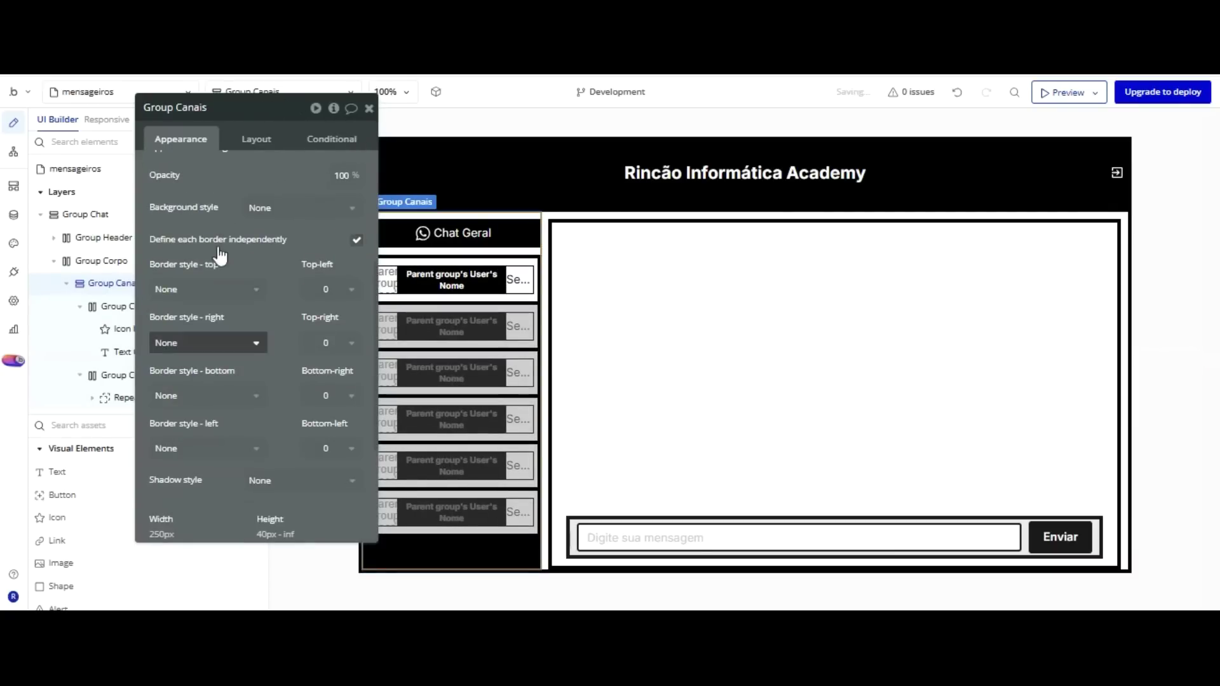
left_click(222, 343)
left_click(197, 409)
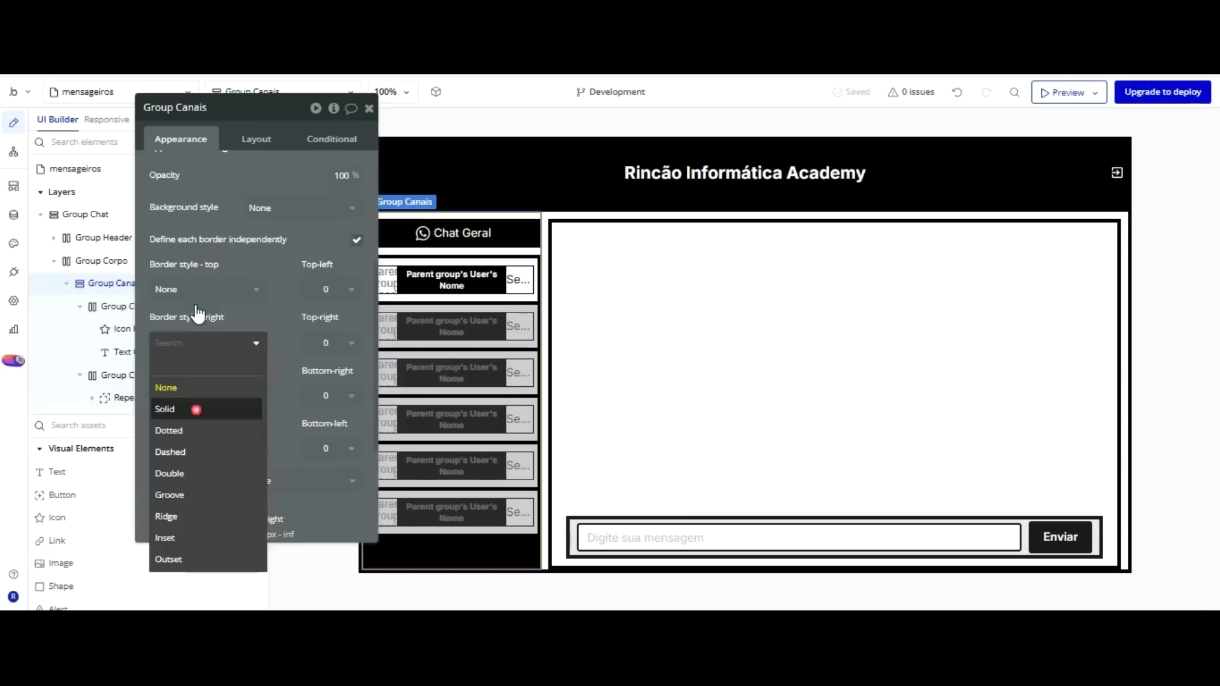
left_click(235, 368)
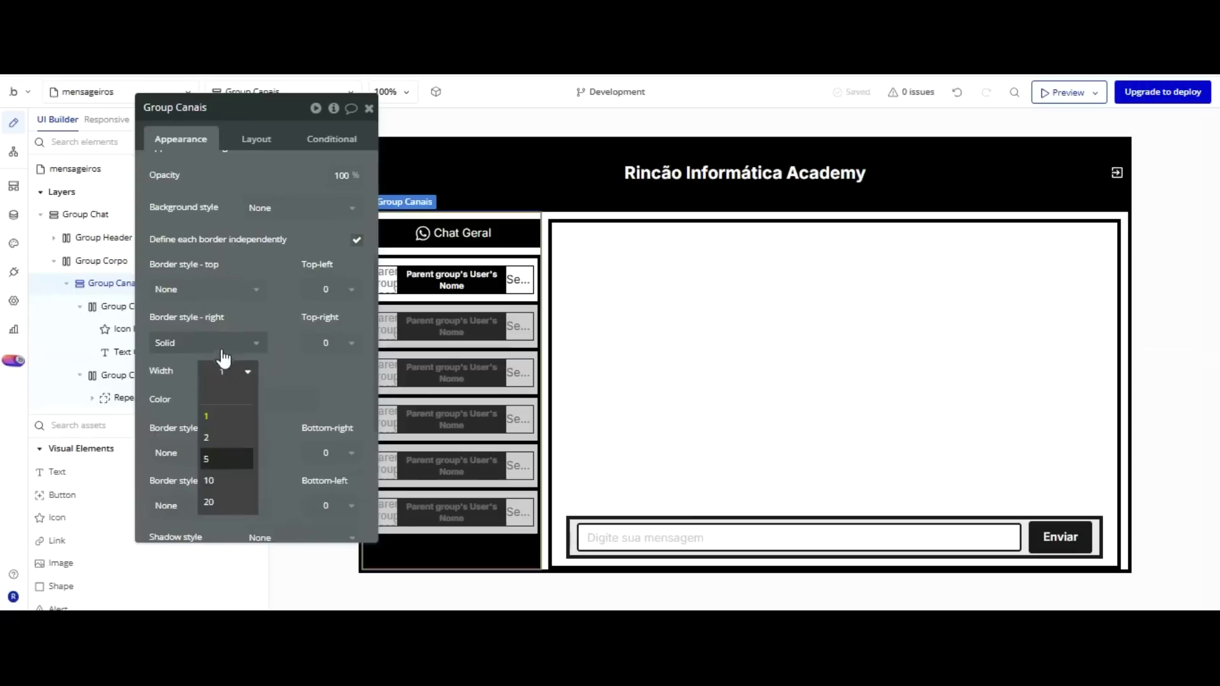
left_click(218, 435)
left_click(216, 399)
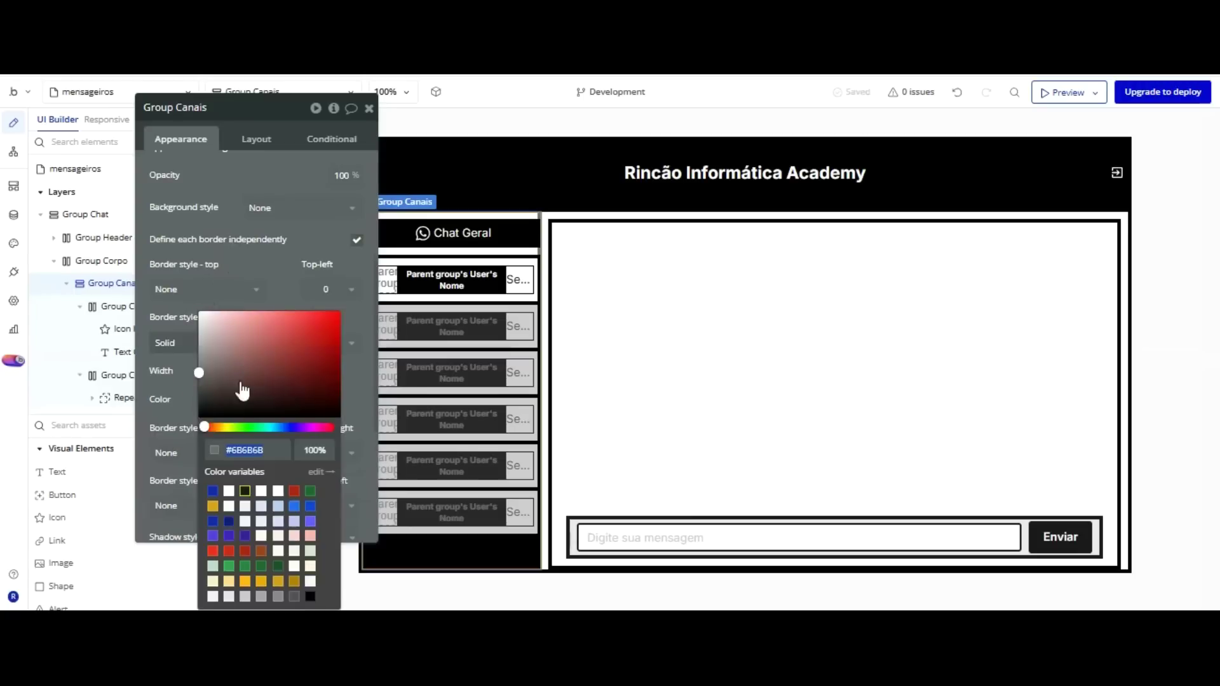
left_click(310, 596)
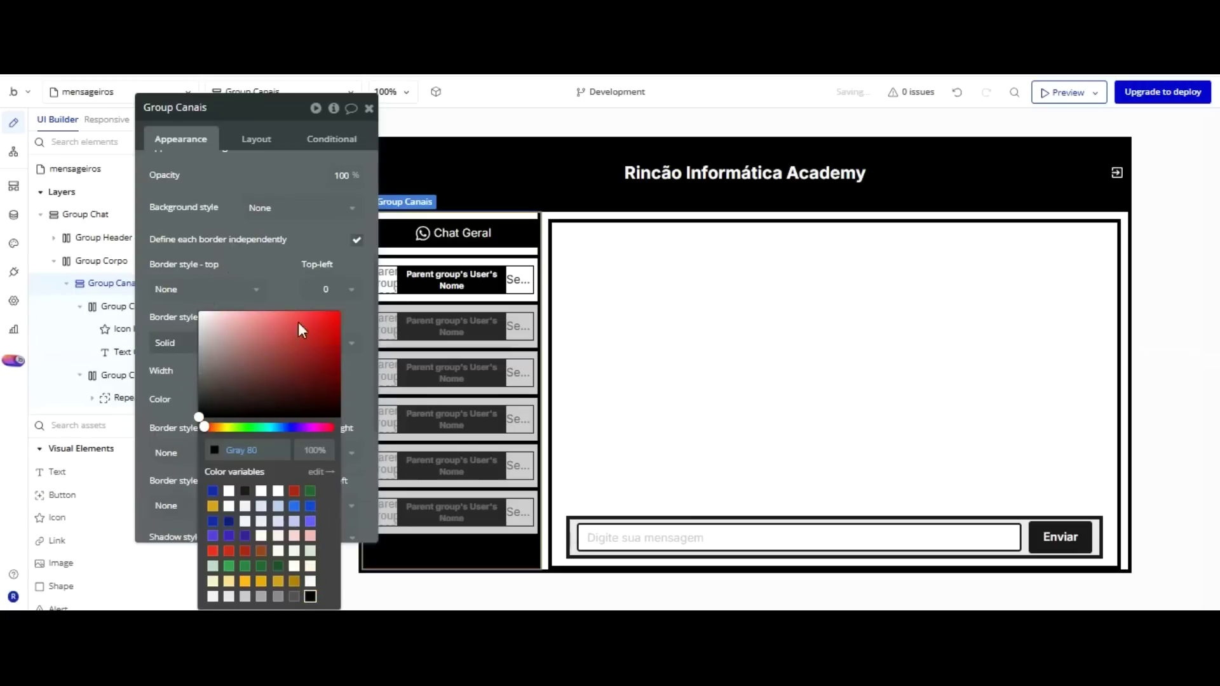
left_click(289, 205)
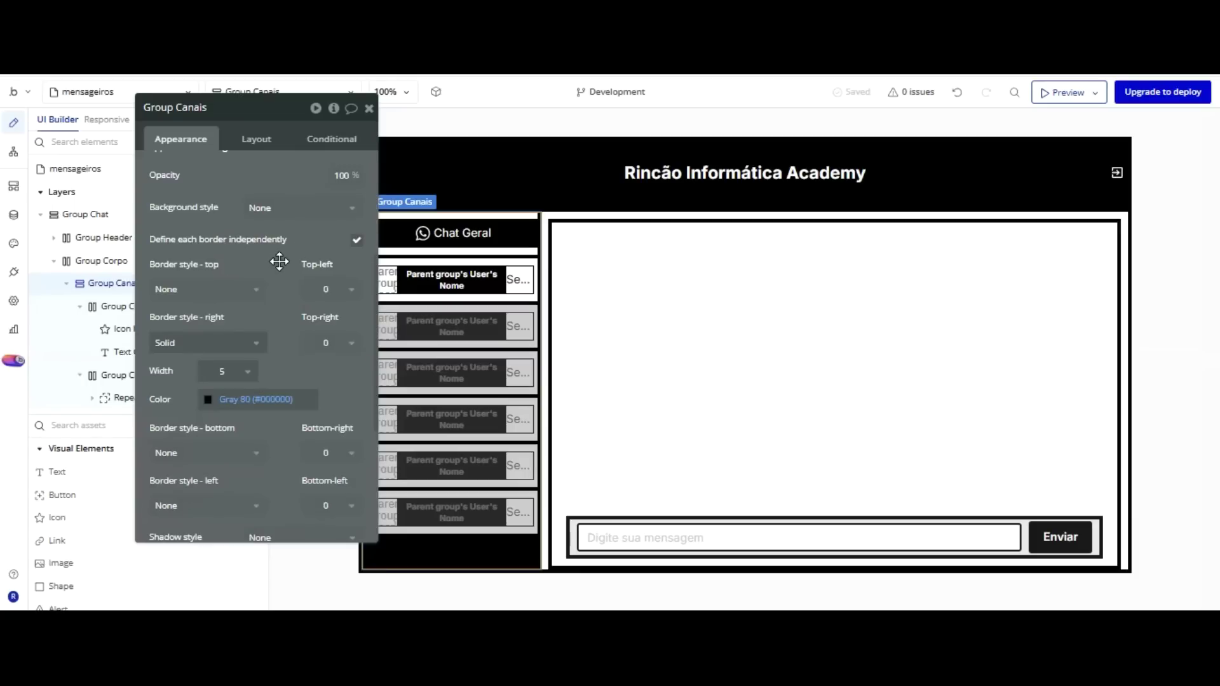
left_click(228, 371)
left_click(217, 436)
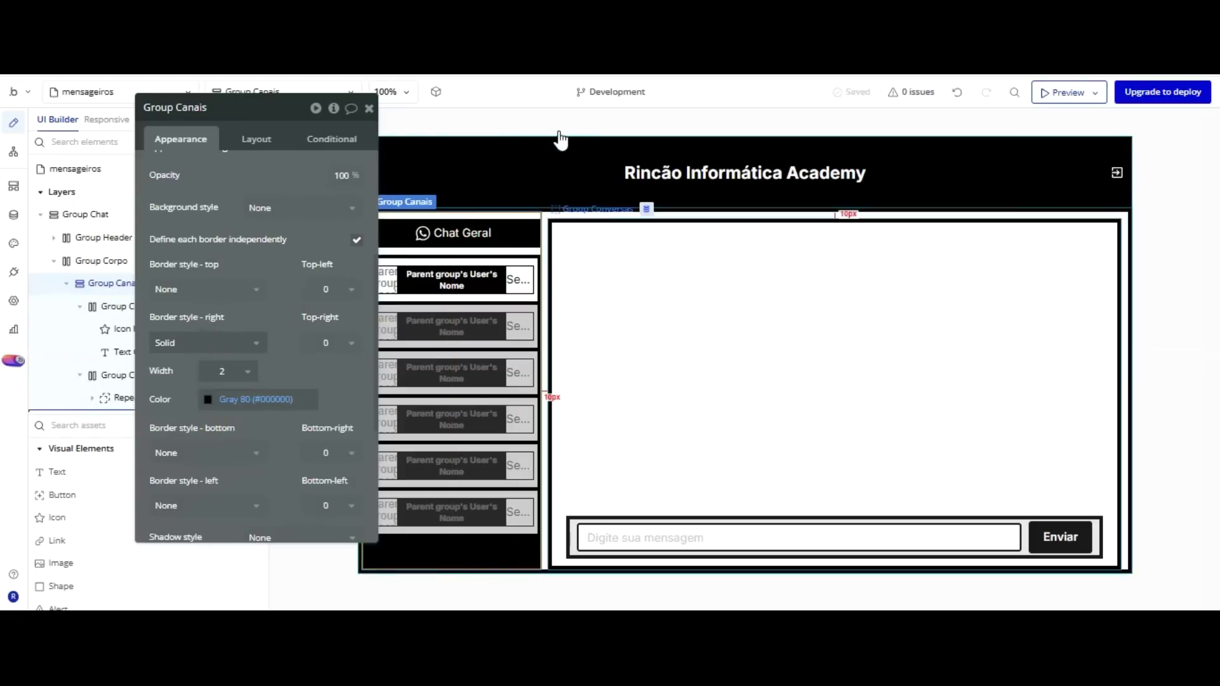
Set the Group Conversas and Group Enviar conversa border widths to 2.
left_click(561, 239)
left_click(220, 342)
type("2")
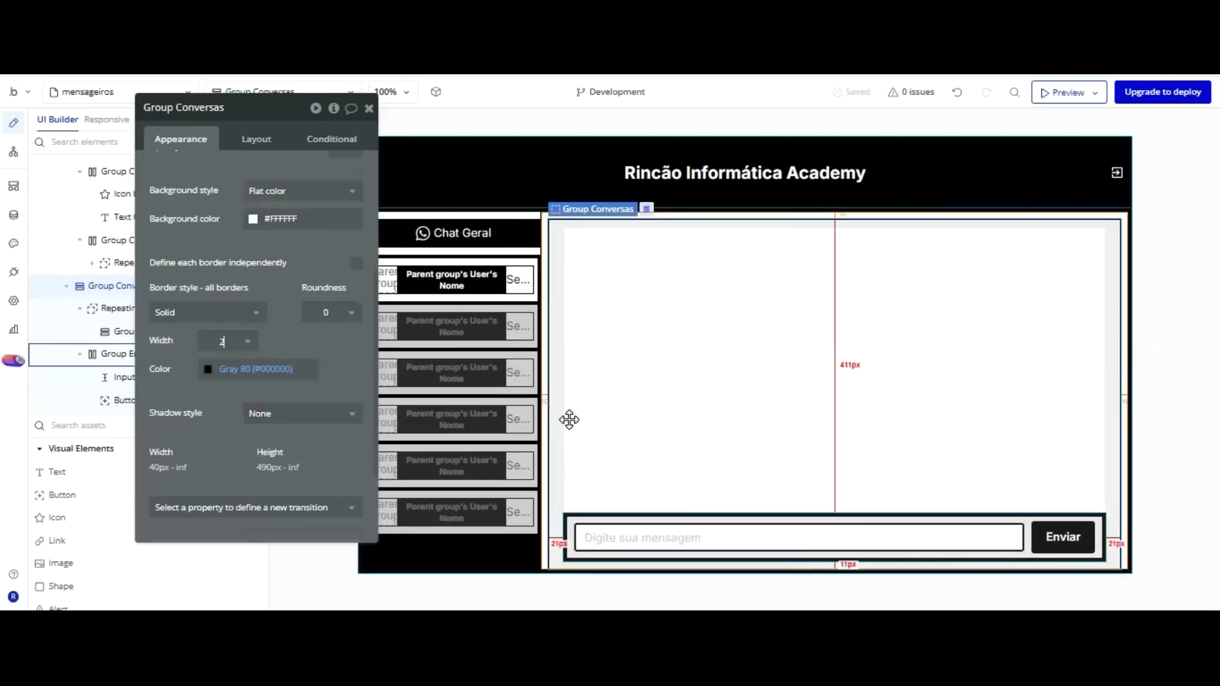
left_click(569, 527)
type("2")
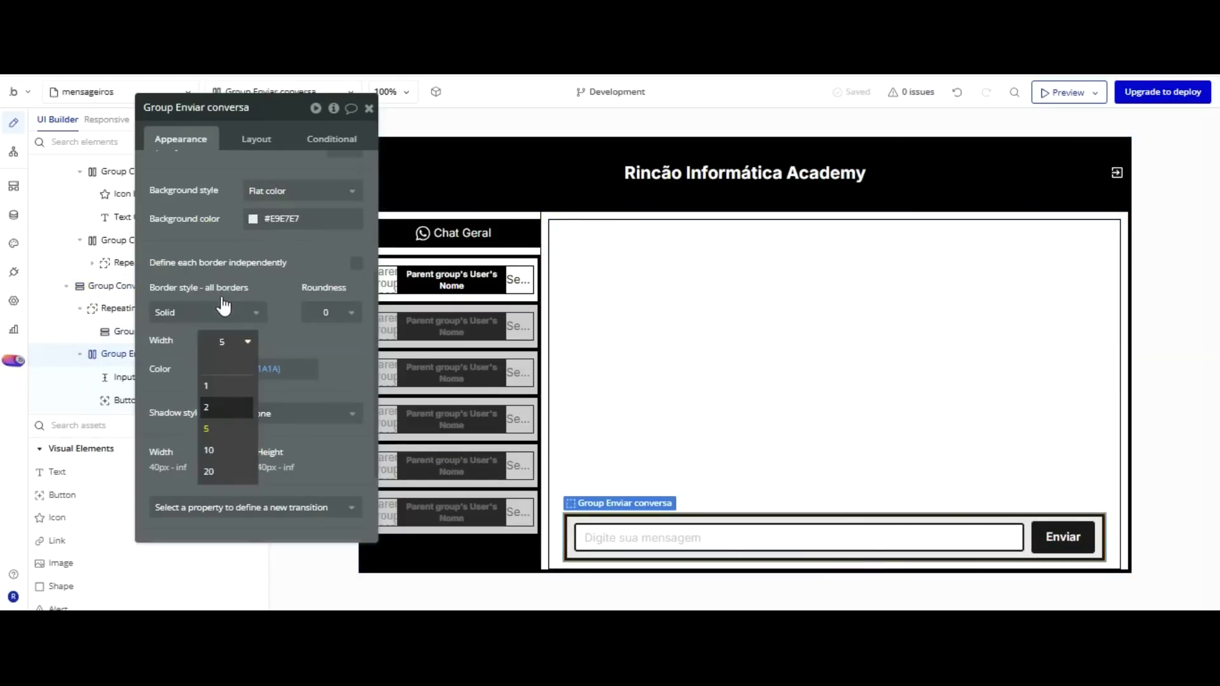
key("Return")
Thin Group Corpo's border from 5px to 2px.
left_click(514, 448)
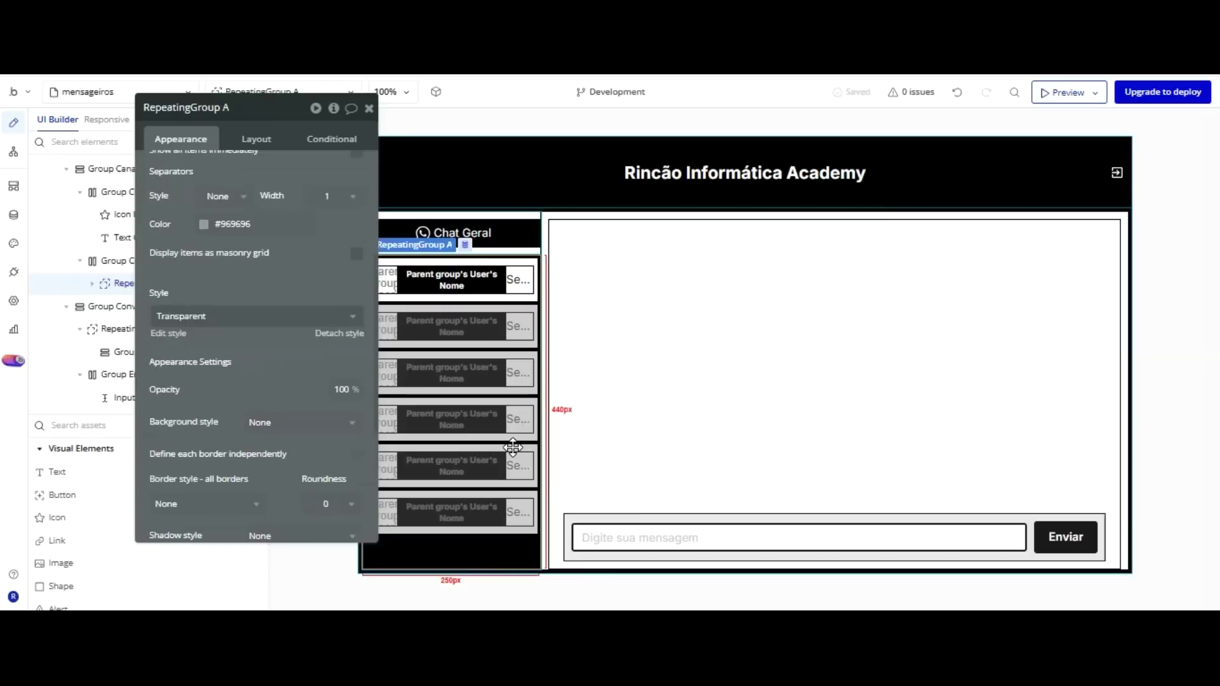
scroll(254, 185, "up", 4)
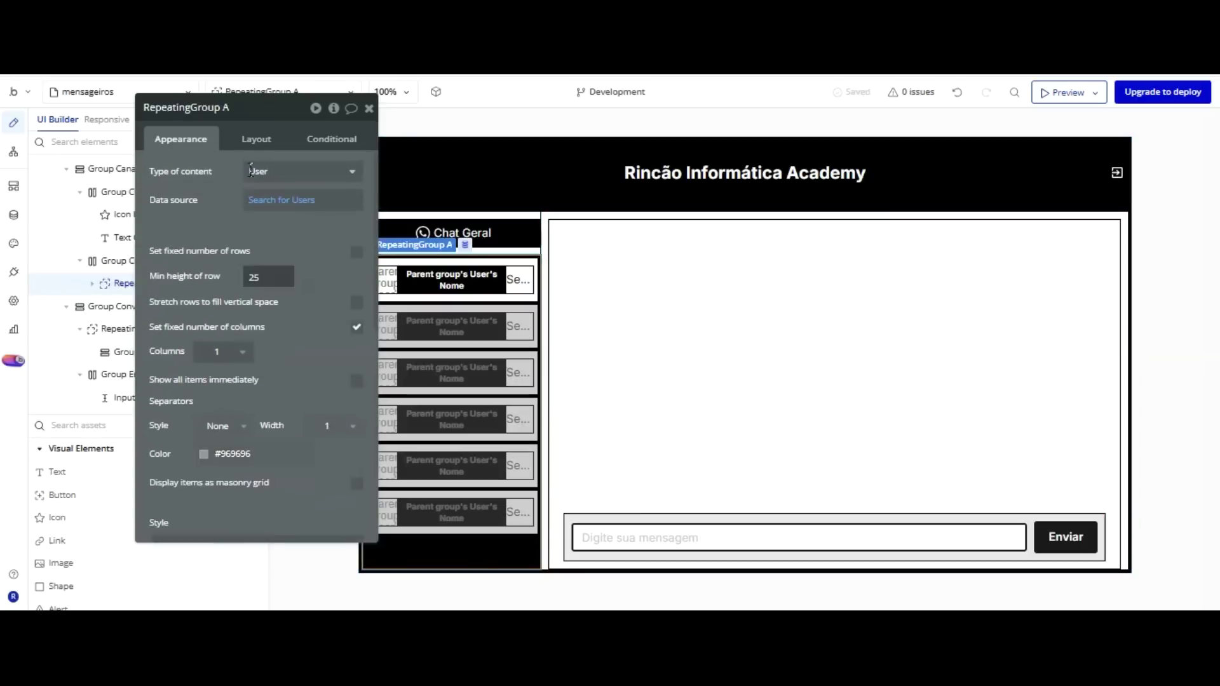
scroll(305, 267, "down", 3)
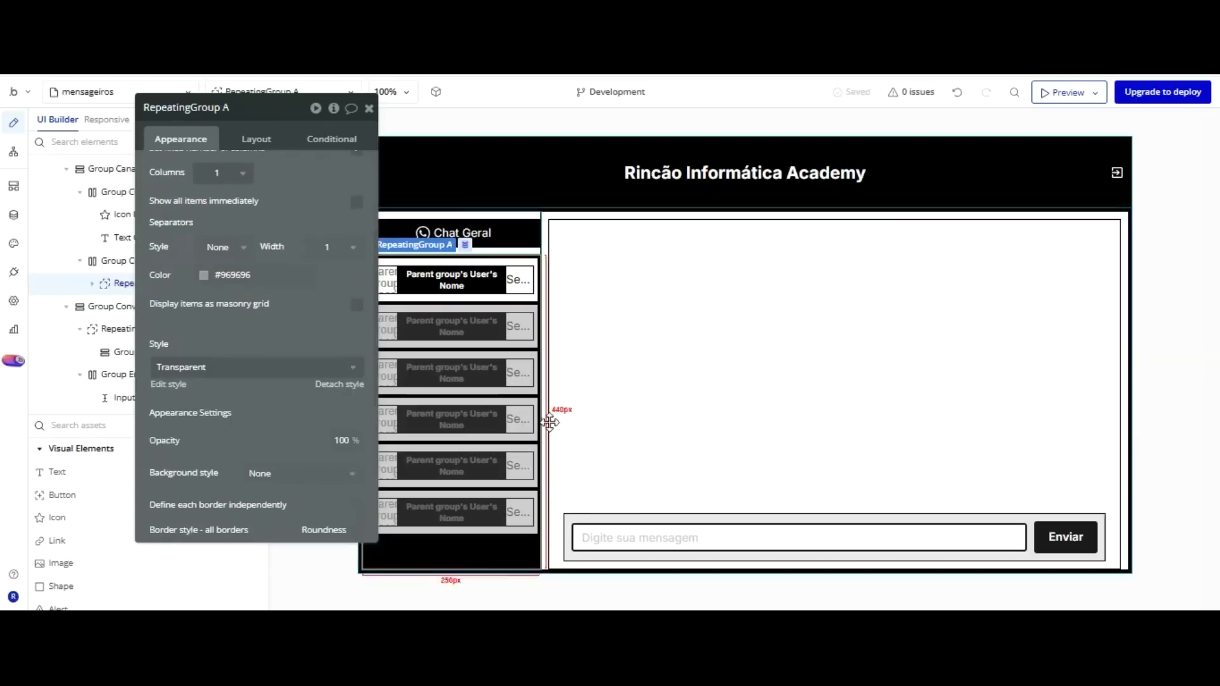
left_click(568, 477)
left_click(226, 364)
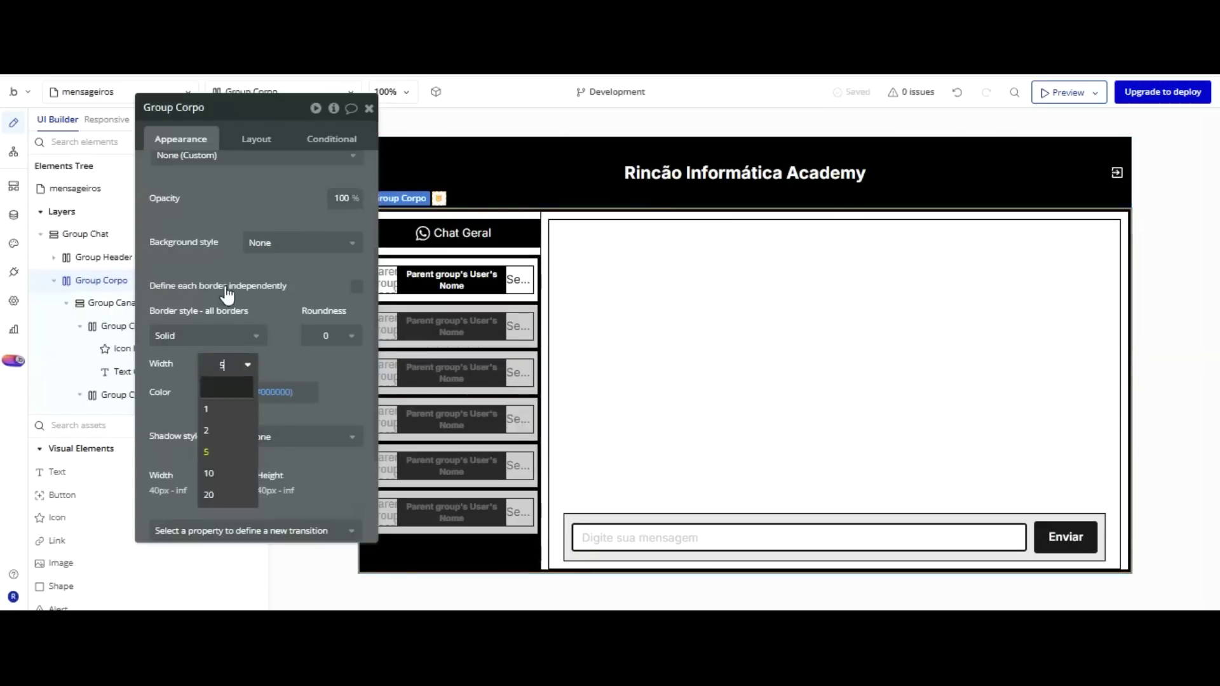
left_click(215, 431)
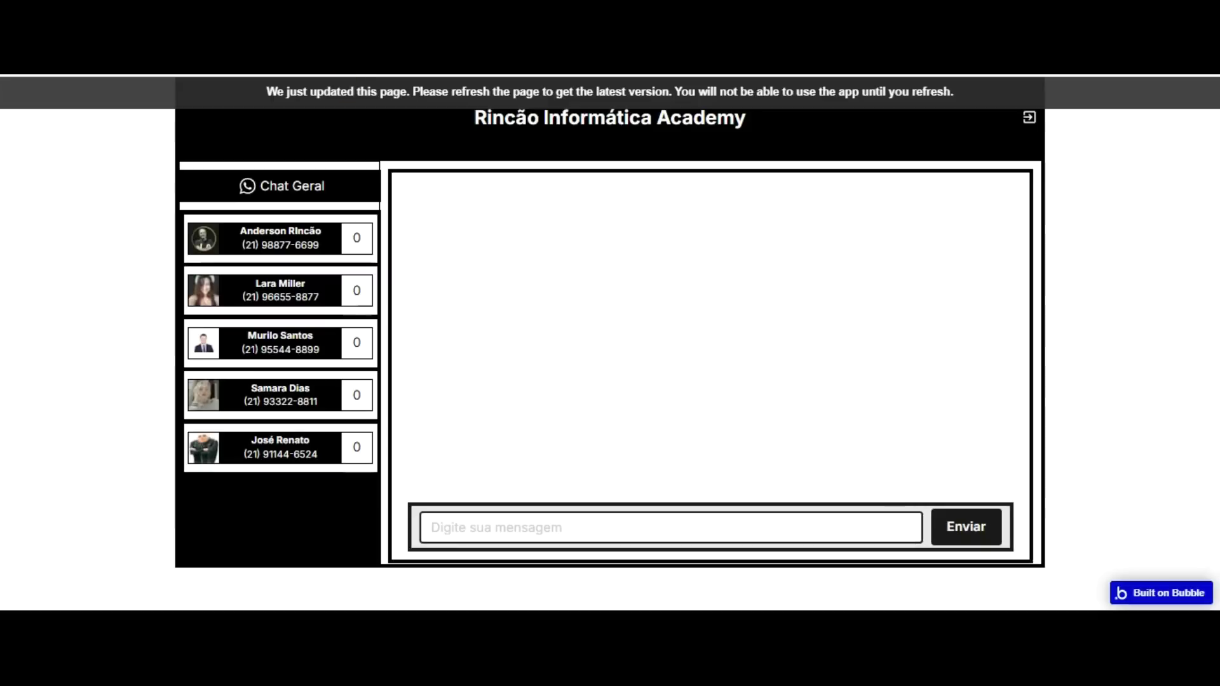
left_click(349, 89)
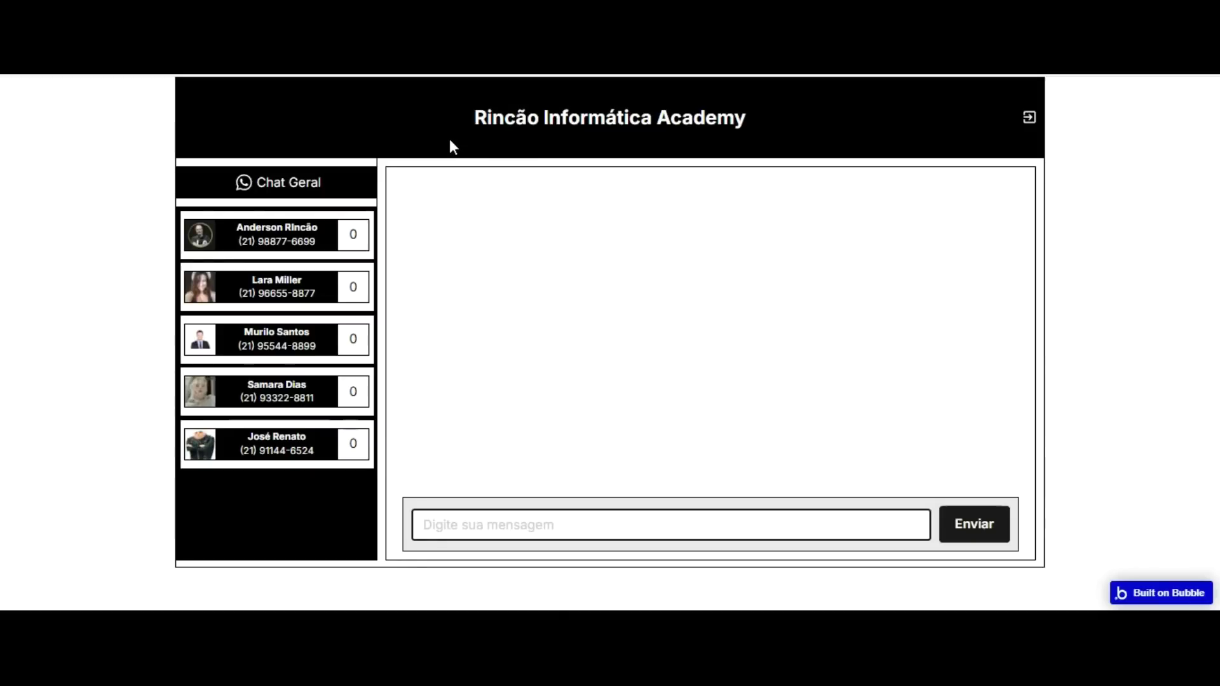
Back in the editor, select Group Canais and Group Corpo and move the property panel lower.
key("ctrl+shift+Tab")
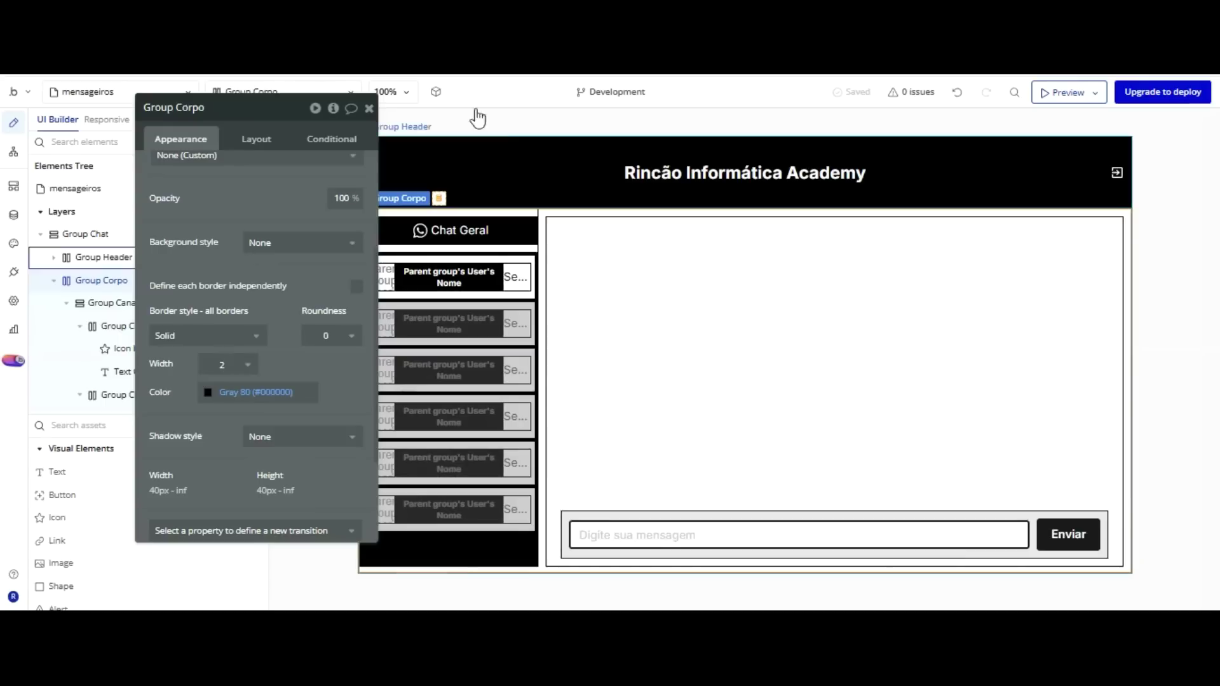
left_click(528, 213)
left_click_drag(267, 103, 261, 163)
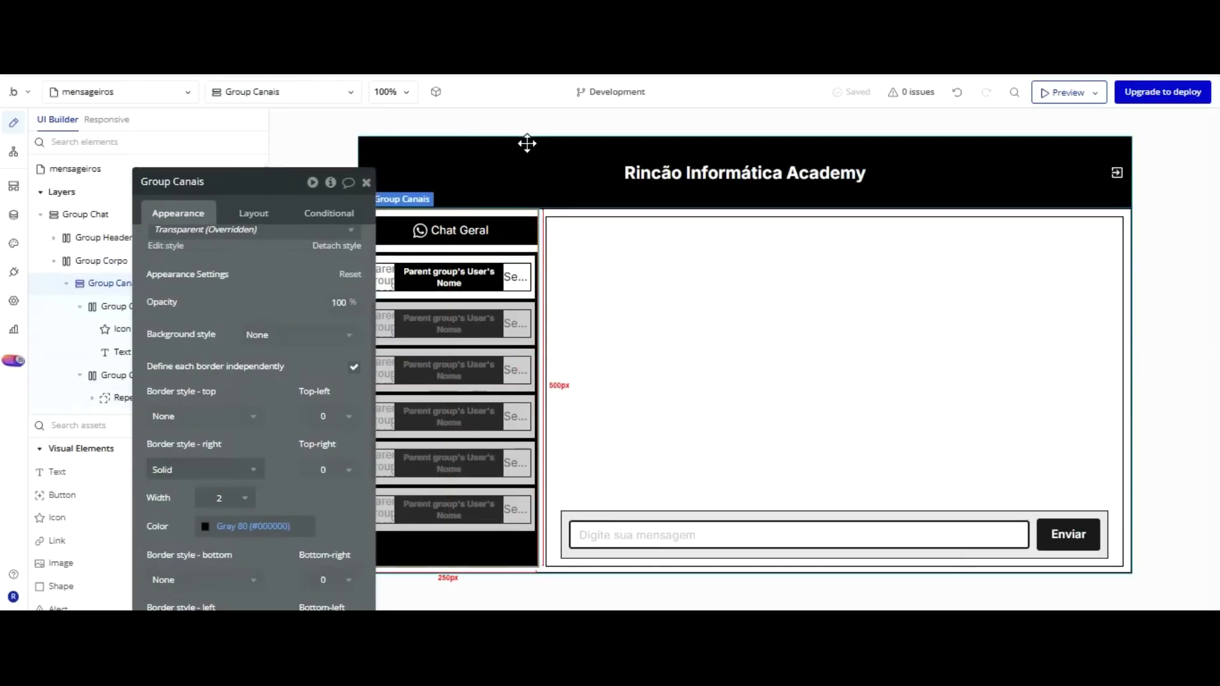
left_click(555, 117)
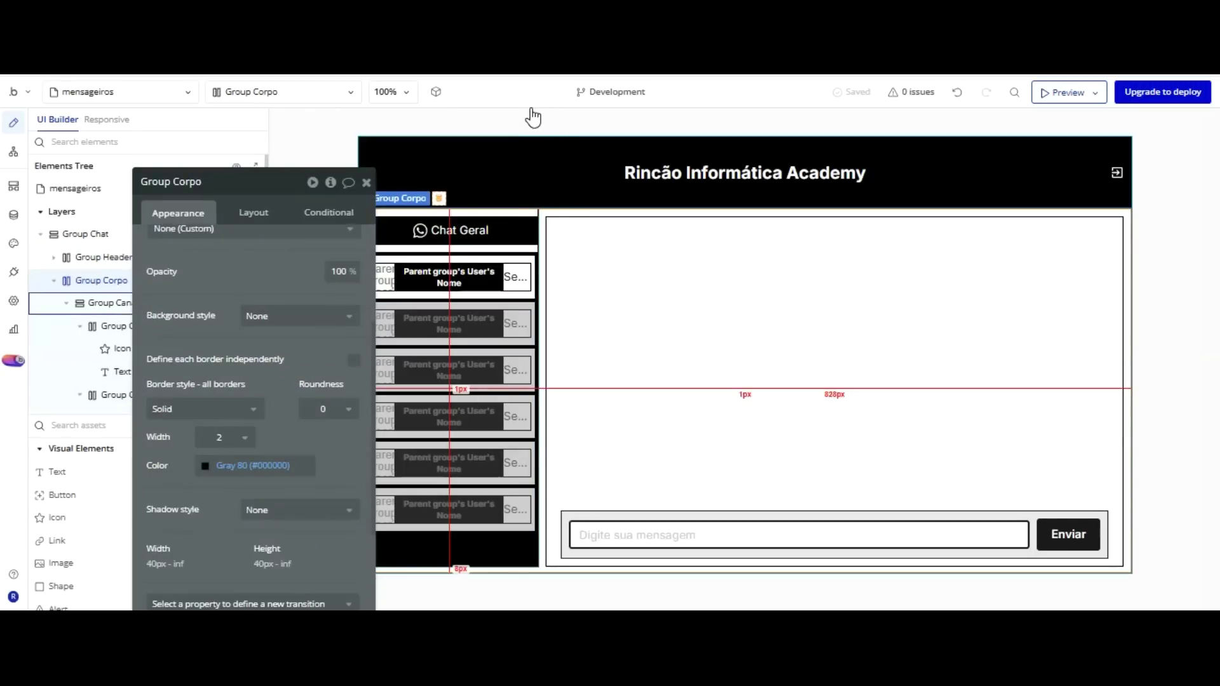
left_click(531, 110)
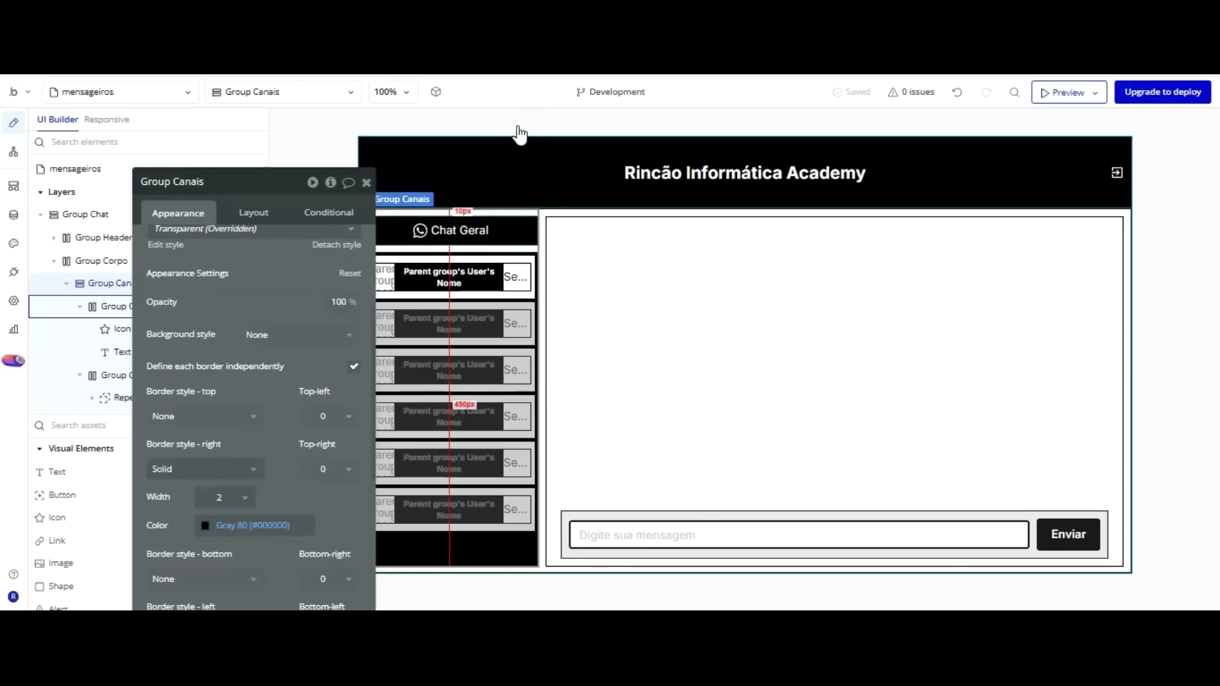
Give the Group Chat Geral header a solid black 2px border, then view the live preview.
left_click(518, 127)
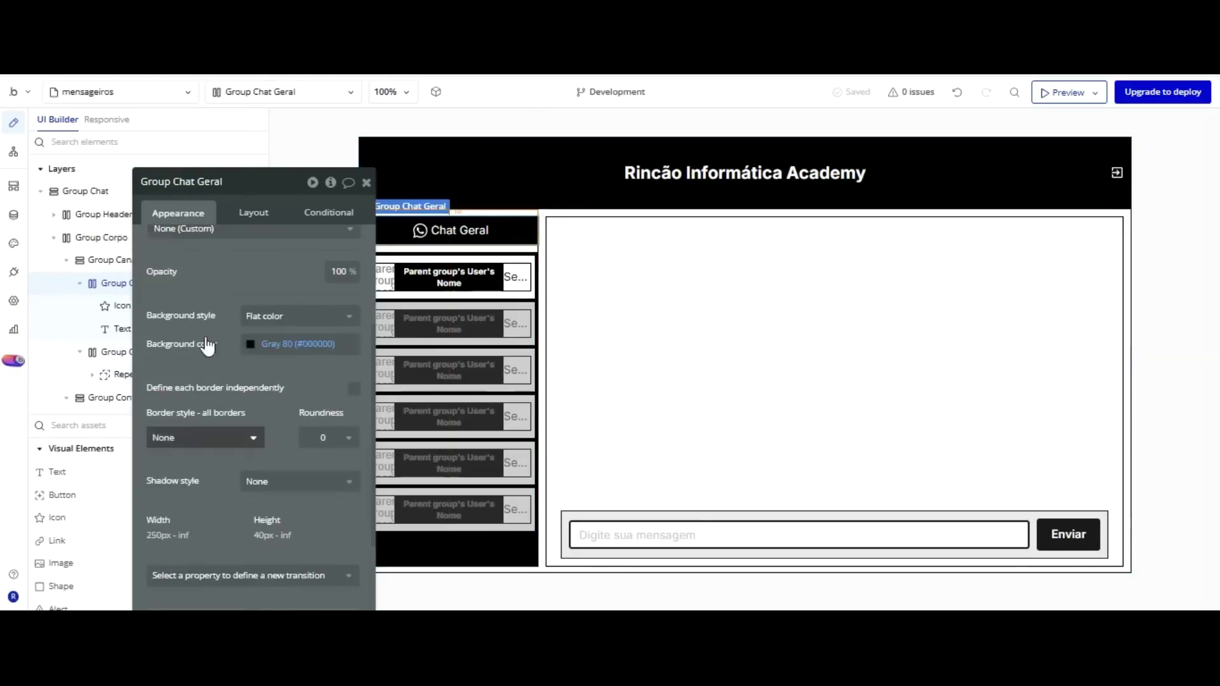
left_click(203, 438)
left_click(196, 496)
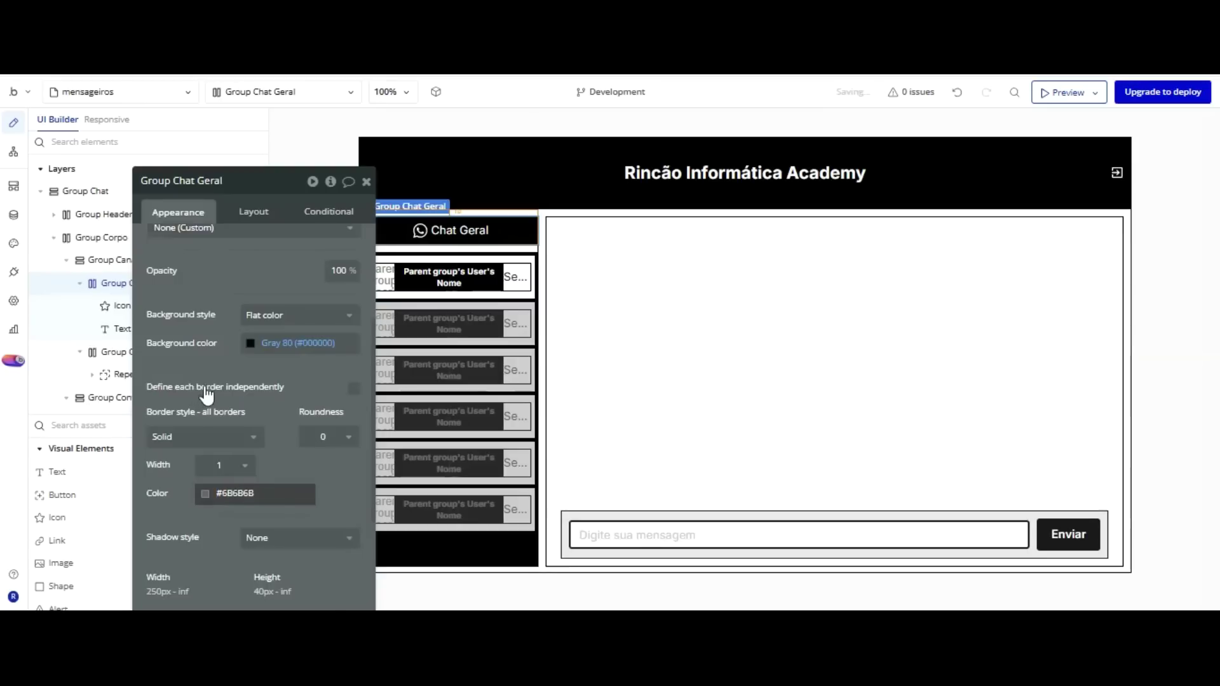
left_click(308, 596)
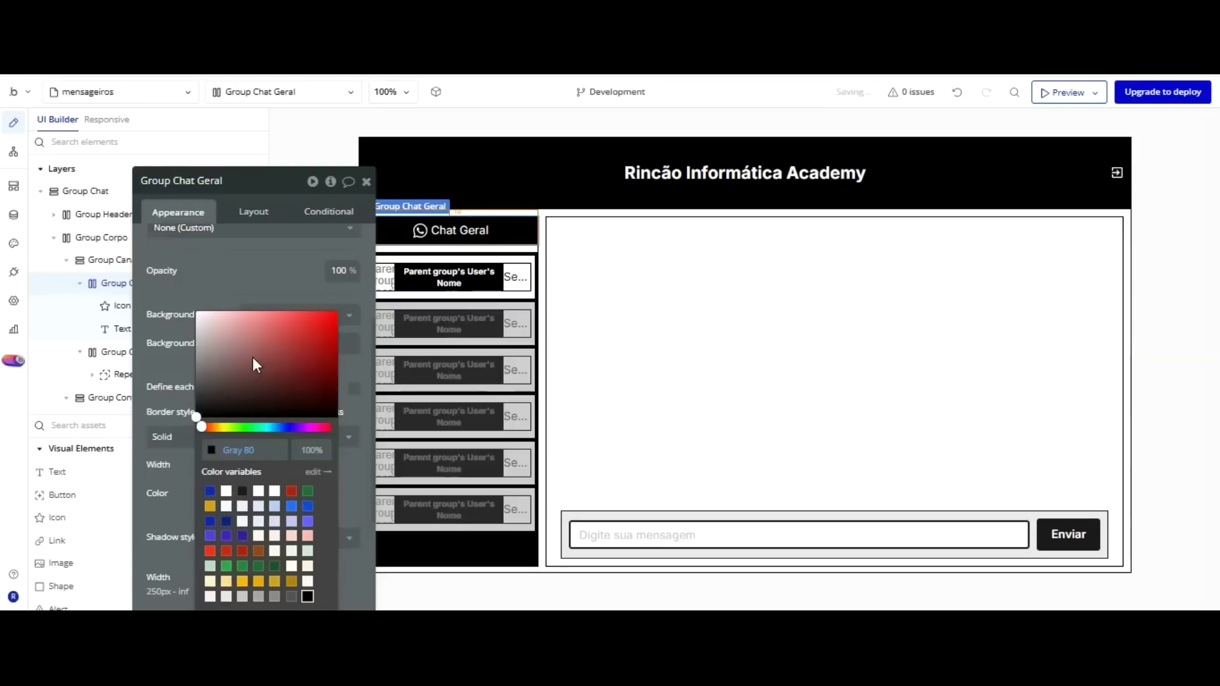
left_click(246, 182)
left_click(223, 465)
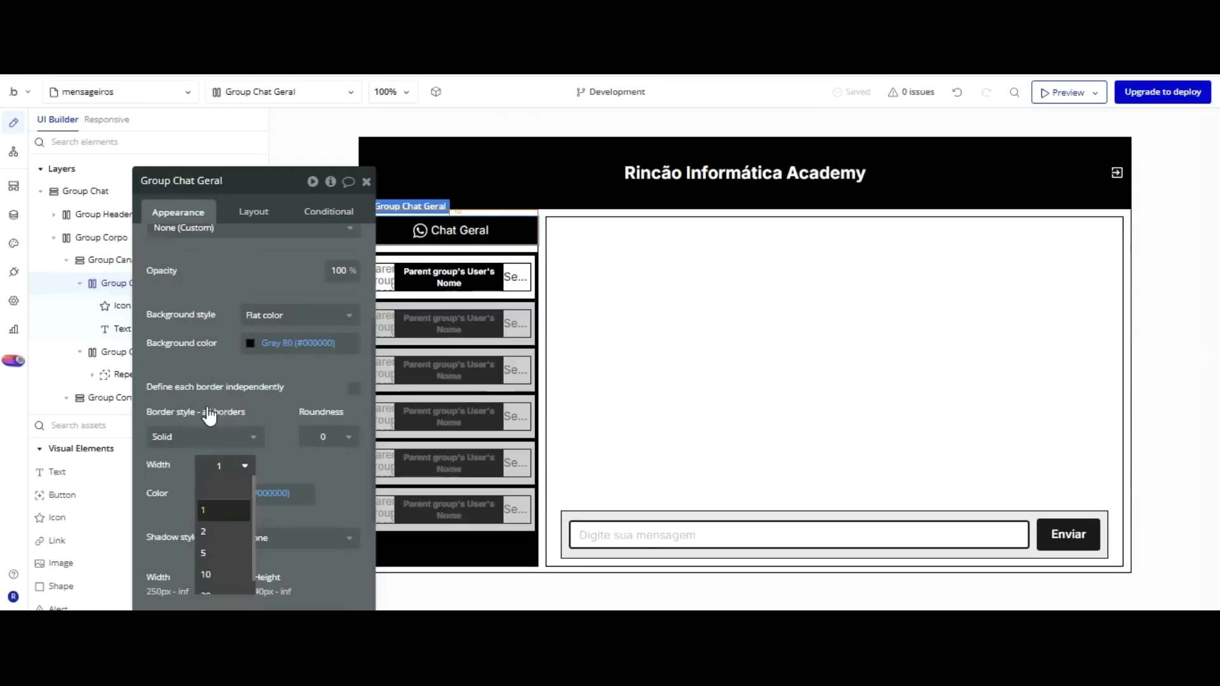
left_click(203, 531)
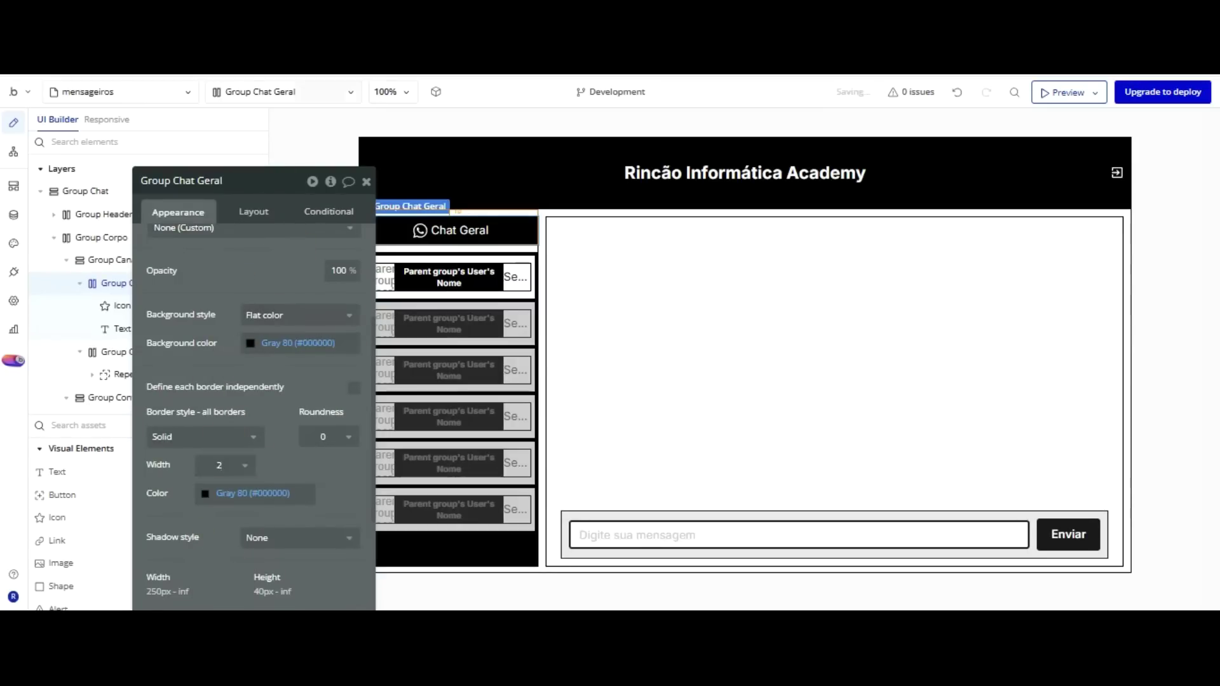
key("ctrl+Tab")
left_click(406, 118)
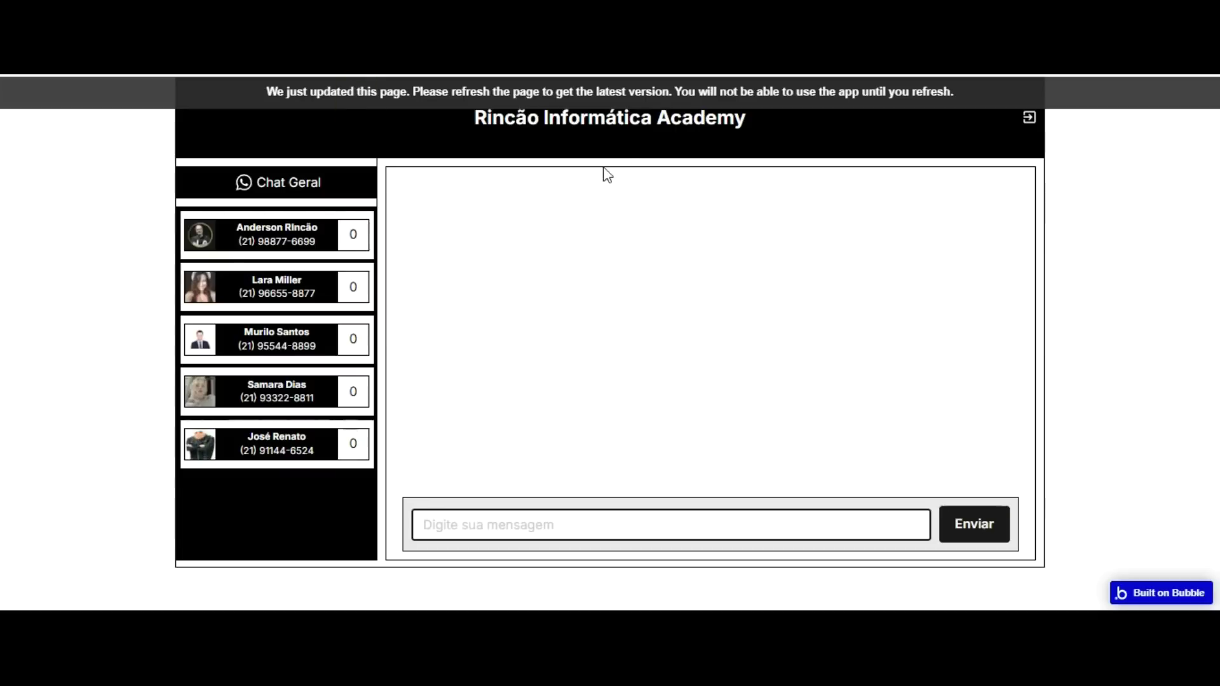
Reload the chat preview with F5 to load the latest version.
key("F5")
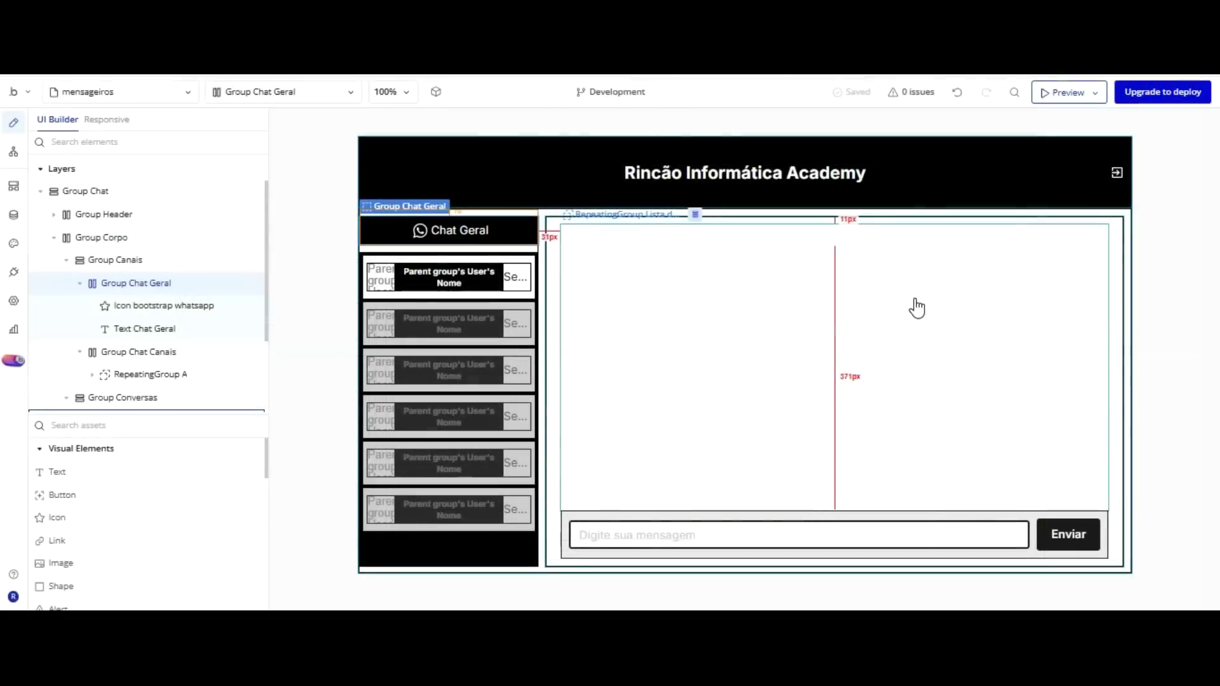
Add a 'Group Chat Geral is clicked' workflow with a Set state step targeting Group Conversas's Set_Usuário.
double_click(512, 124)
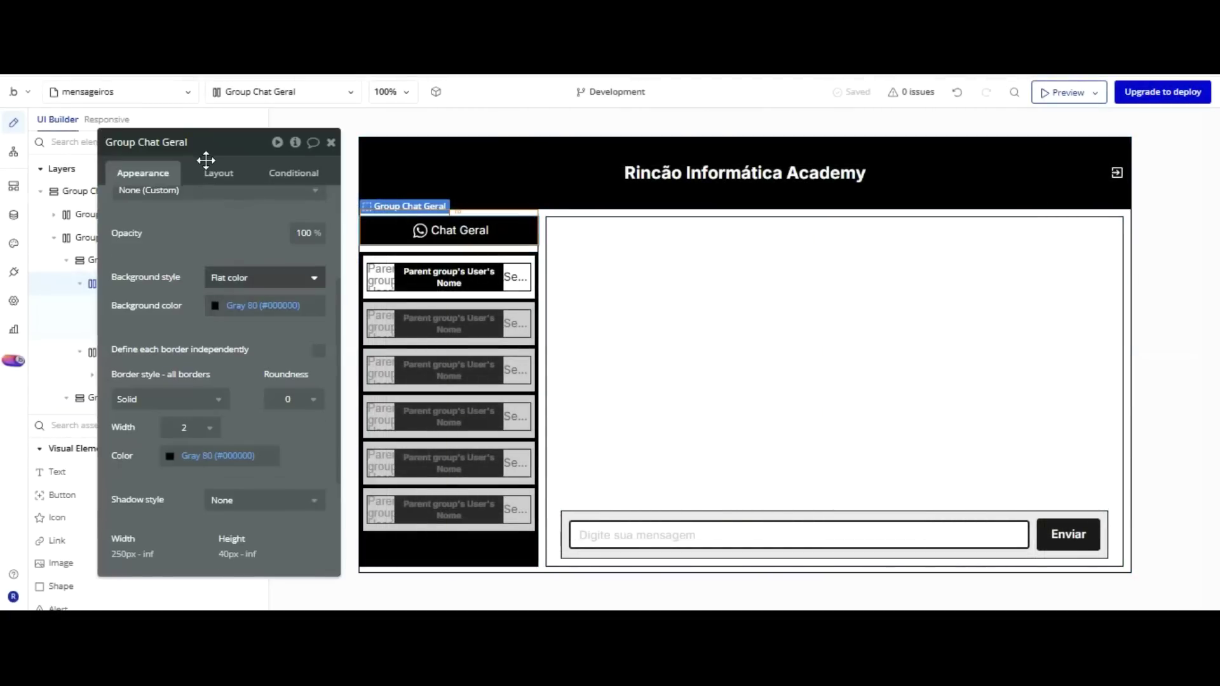
scroll(204, 159, "up", 3)
left_click(206, 297)
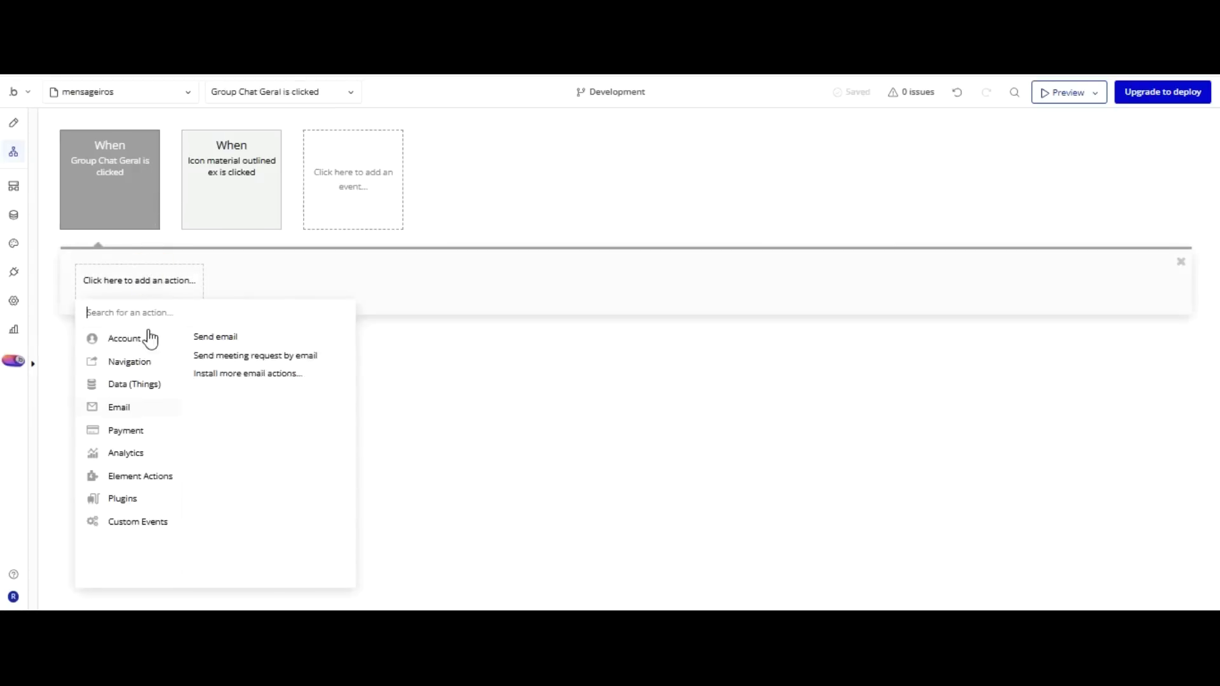
mouse_move(140, 476)
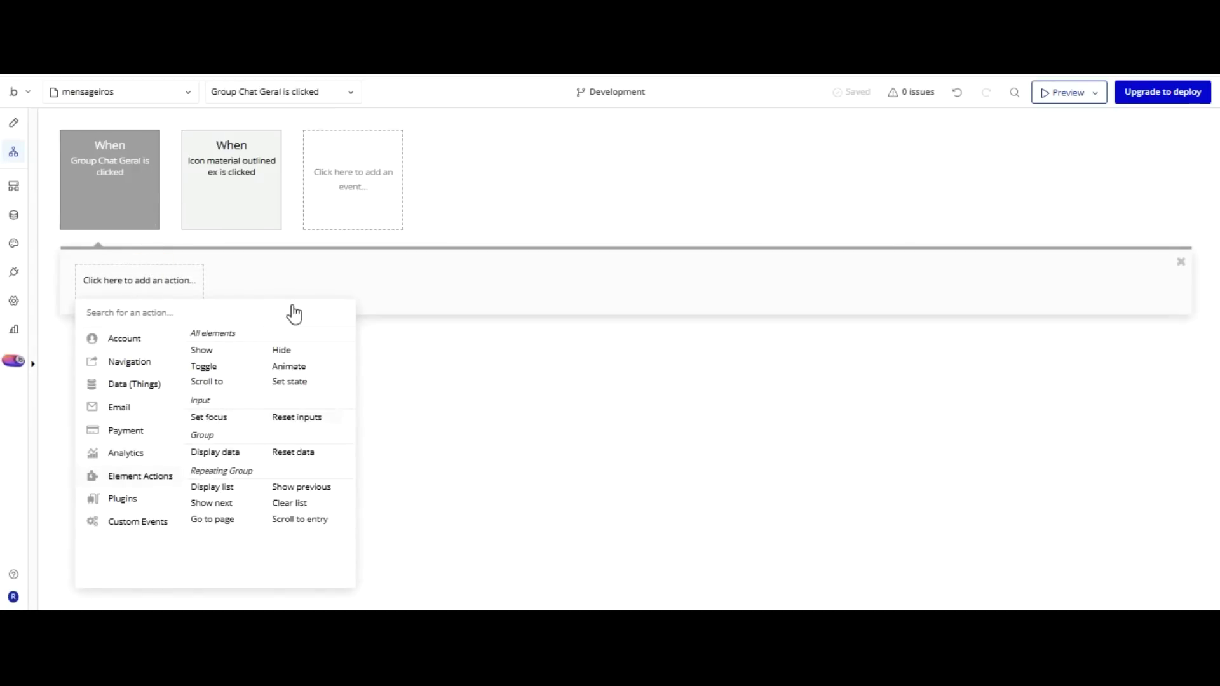
left_click(289, 381)
left_click(284, 178)
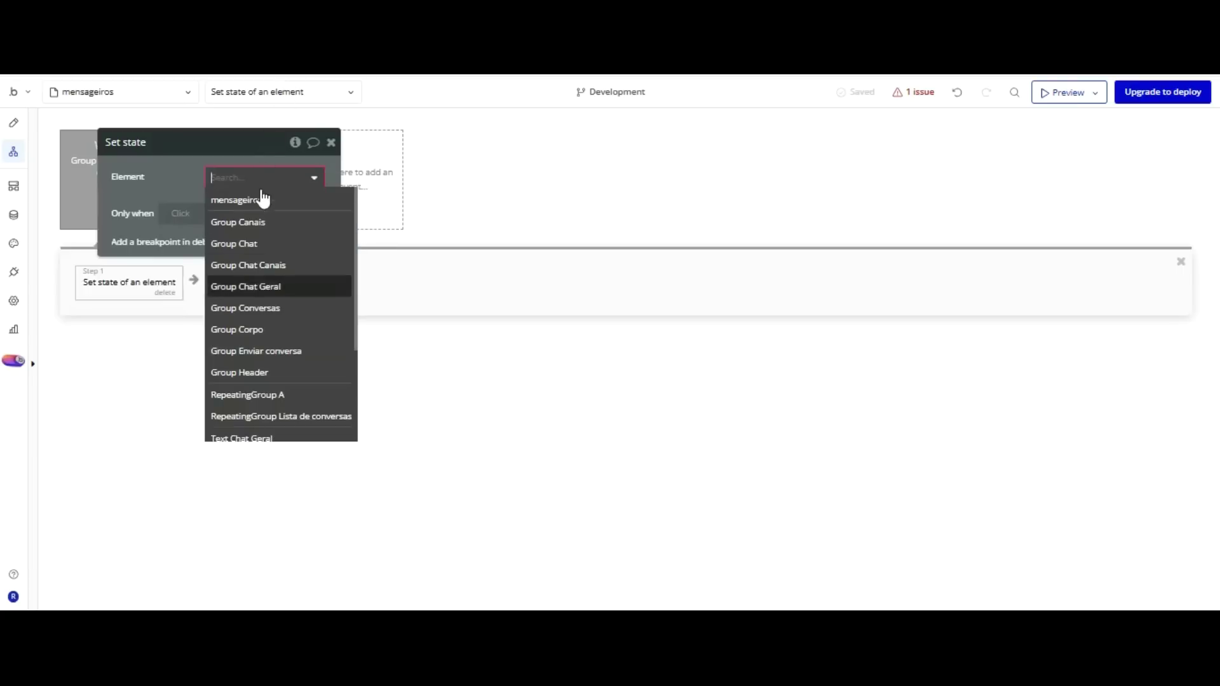
left_click(274, 309)
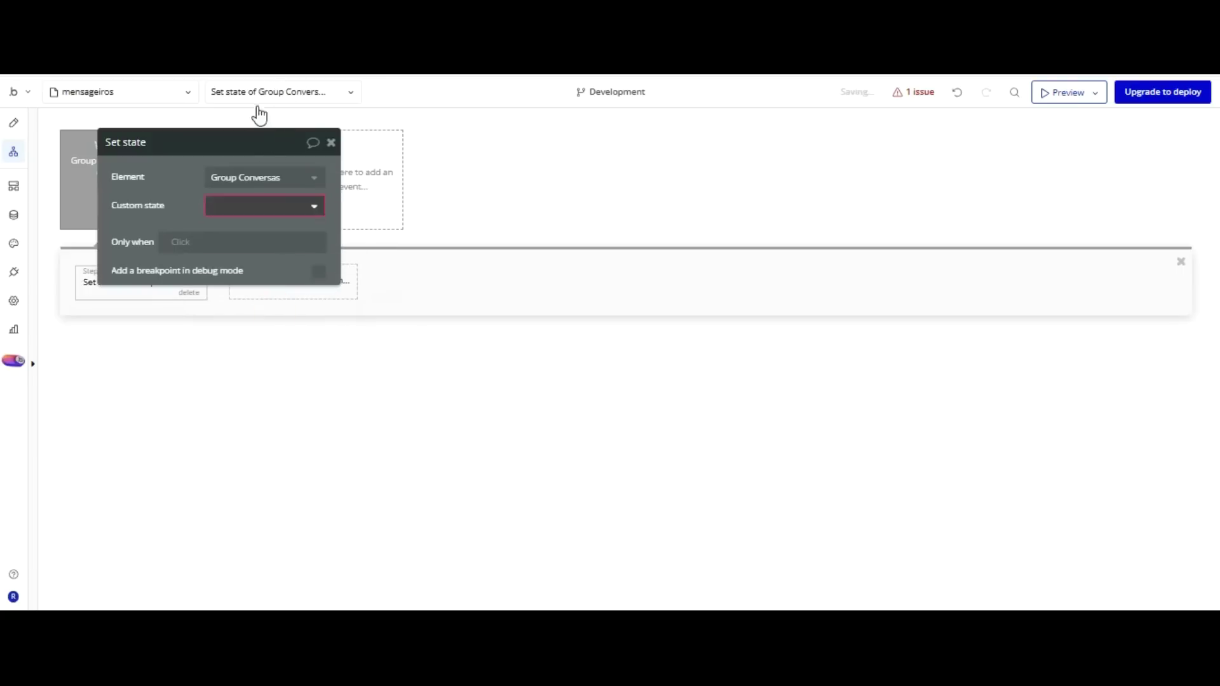
left_click(258, 205)
left_click(239, 226)
left_click_drag(241, 111, 743, 120)
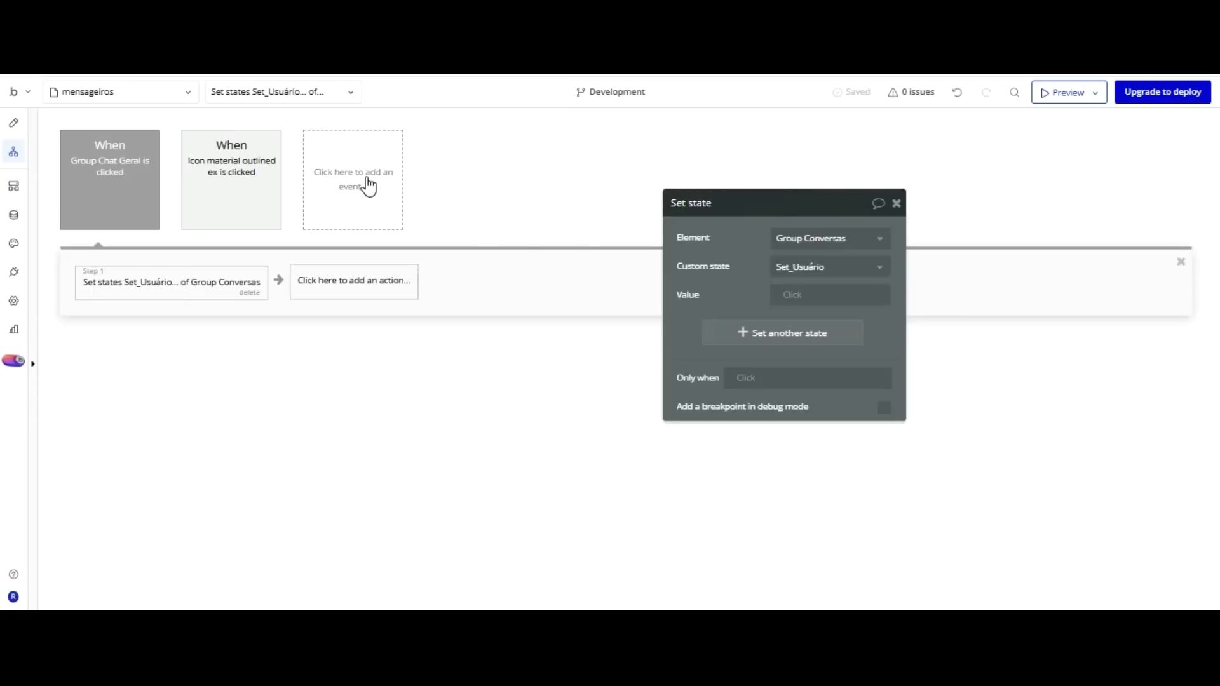
Add a Scroll to entry step moving RepeatingGroup Lista de conversas to its List of Mensagenses:last item.
left_click(369, 281)
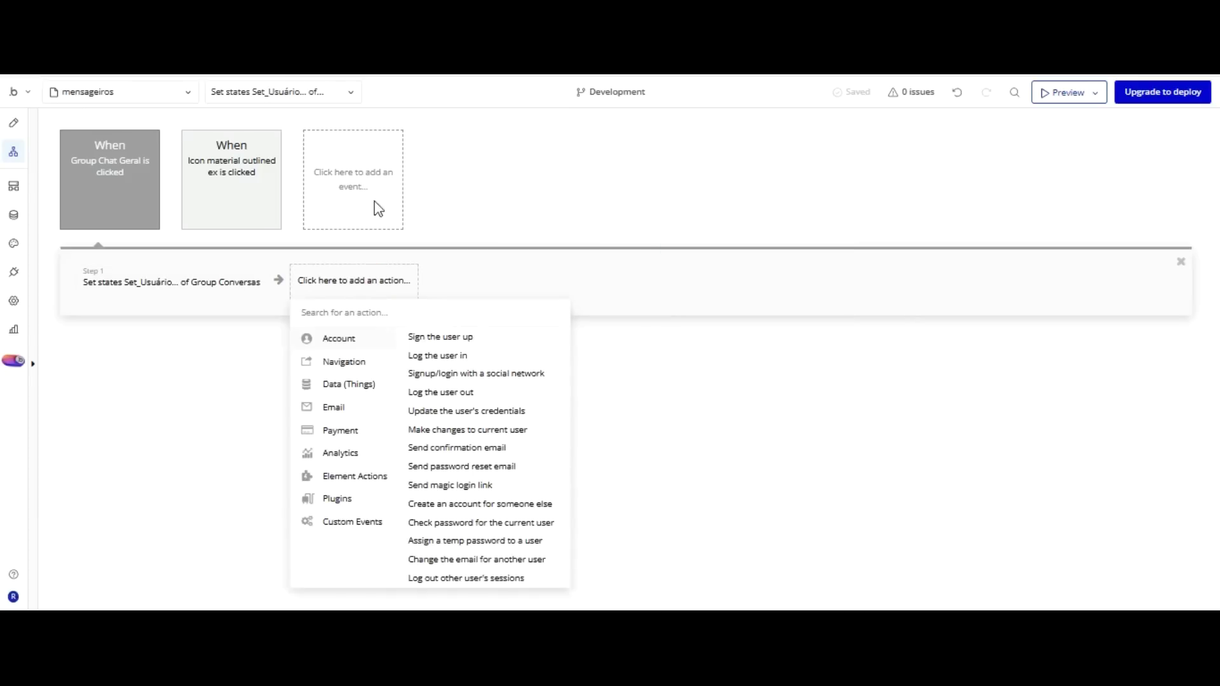
mouse_move(370, 477)
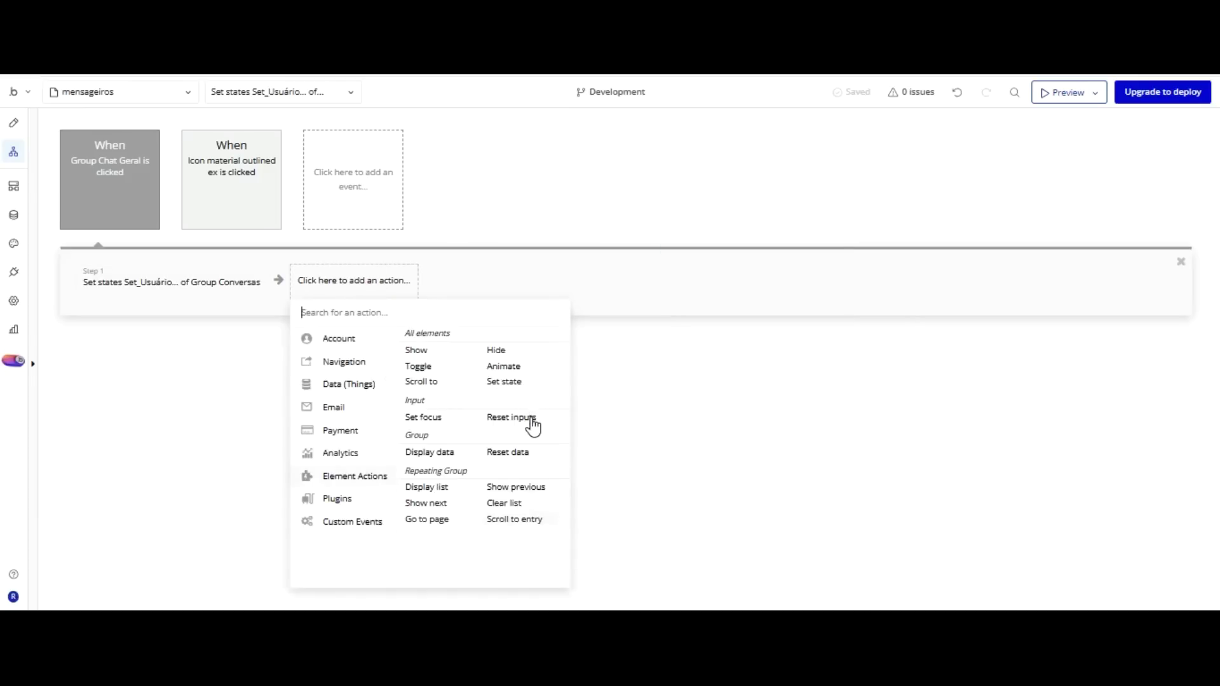
left_click(529, 520)
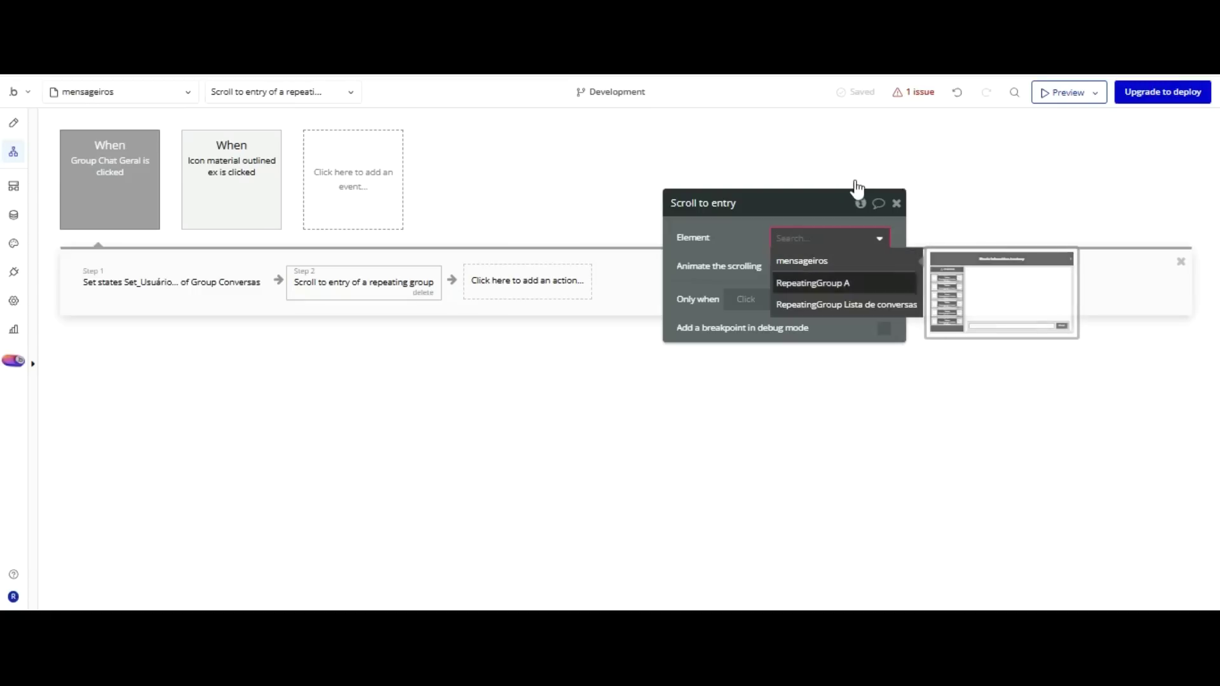
left_click(845, 305)
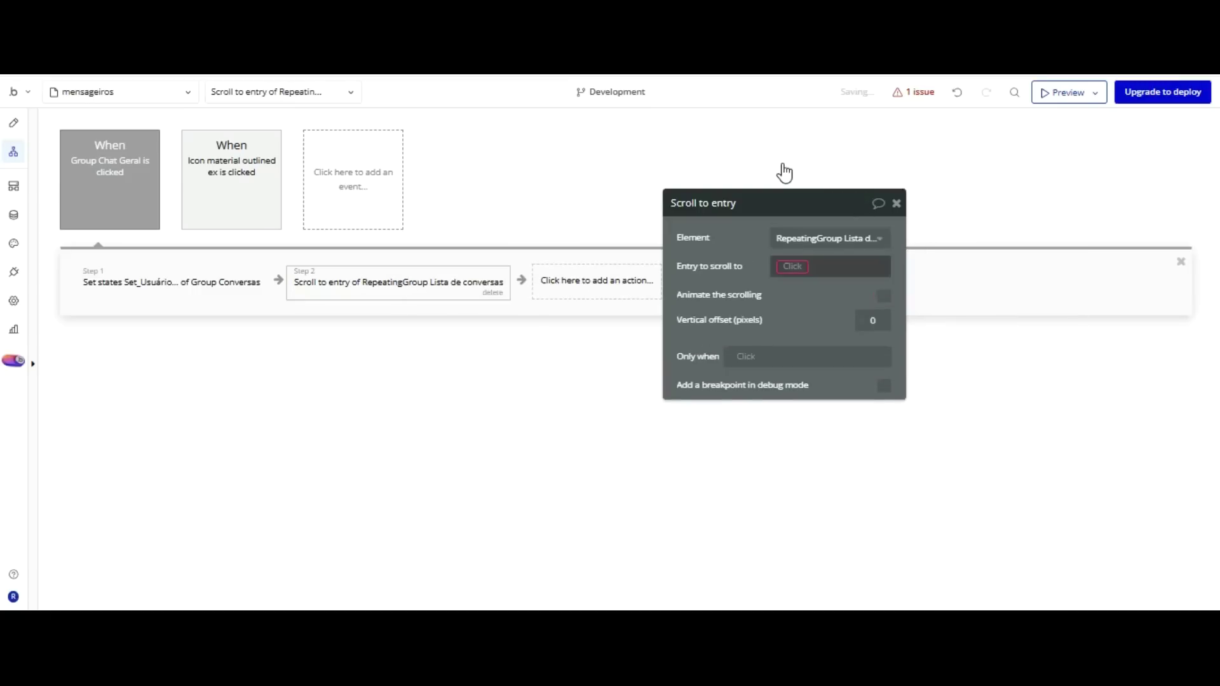
left_click(783, 267)
key("Down")
key("Down")
key("Down")
key("Down")
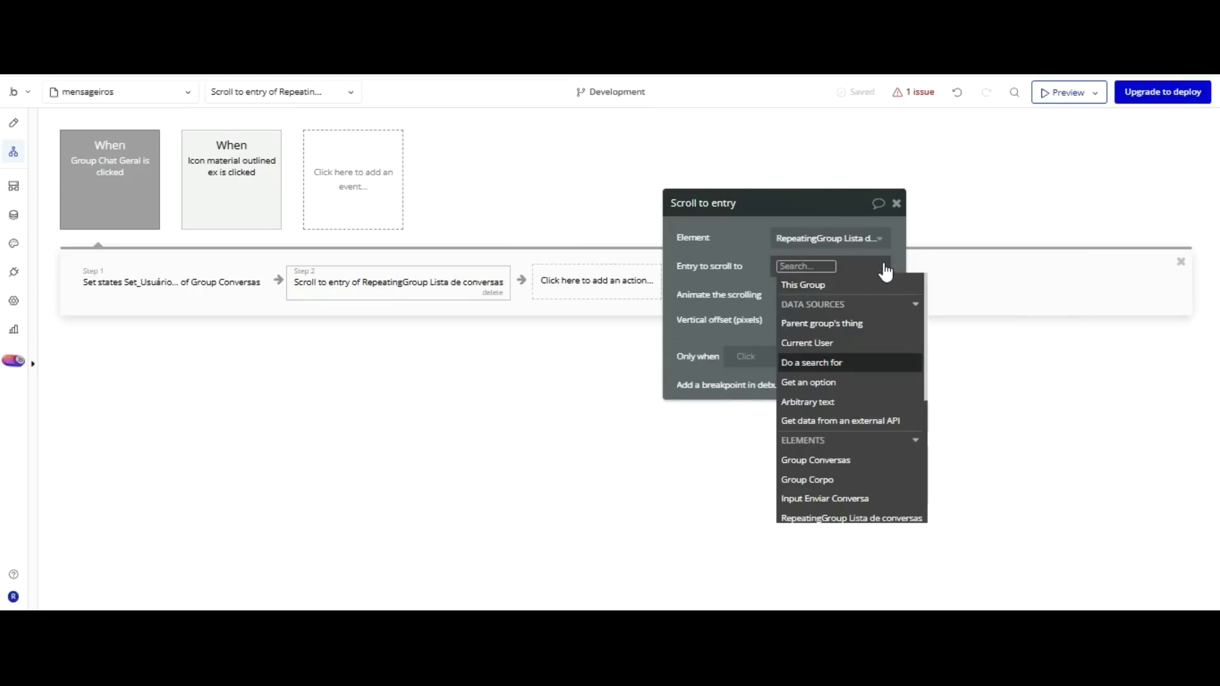
key("Down")
key("Down")
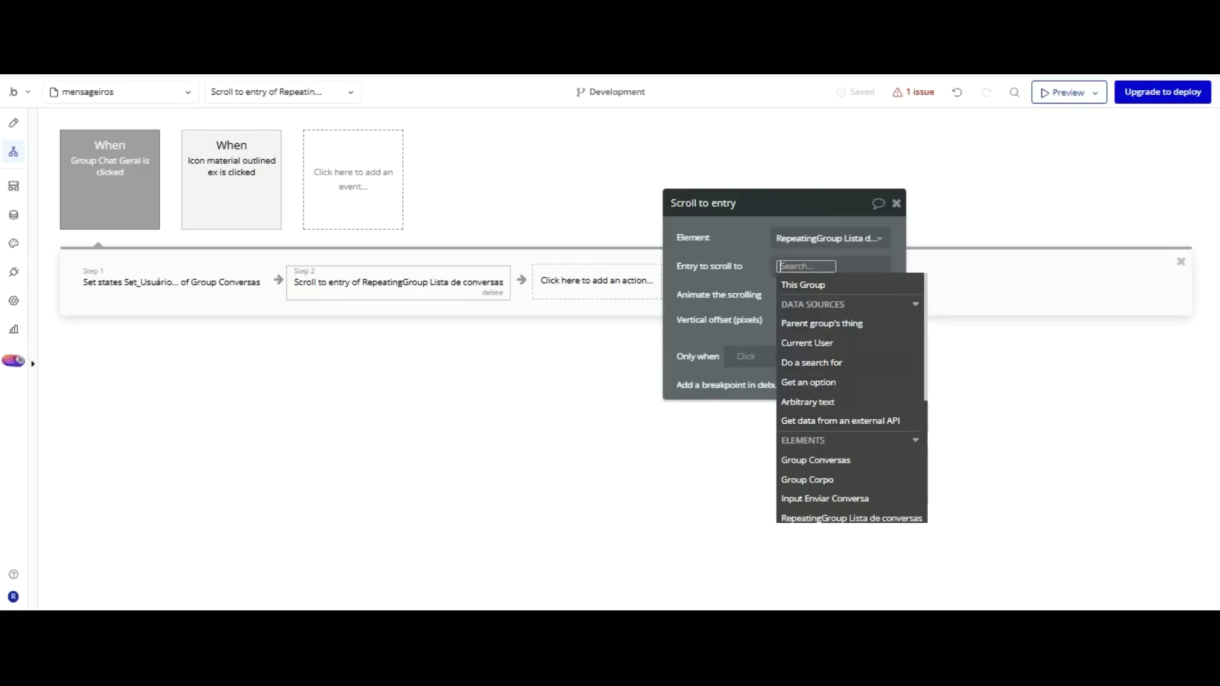
scroll(860, 360, "down", 3)
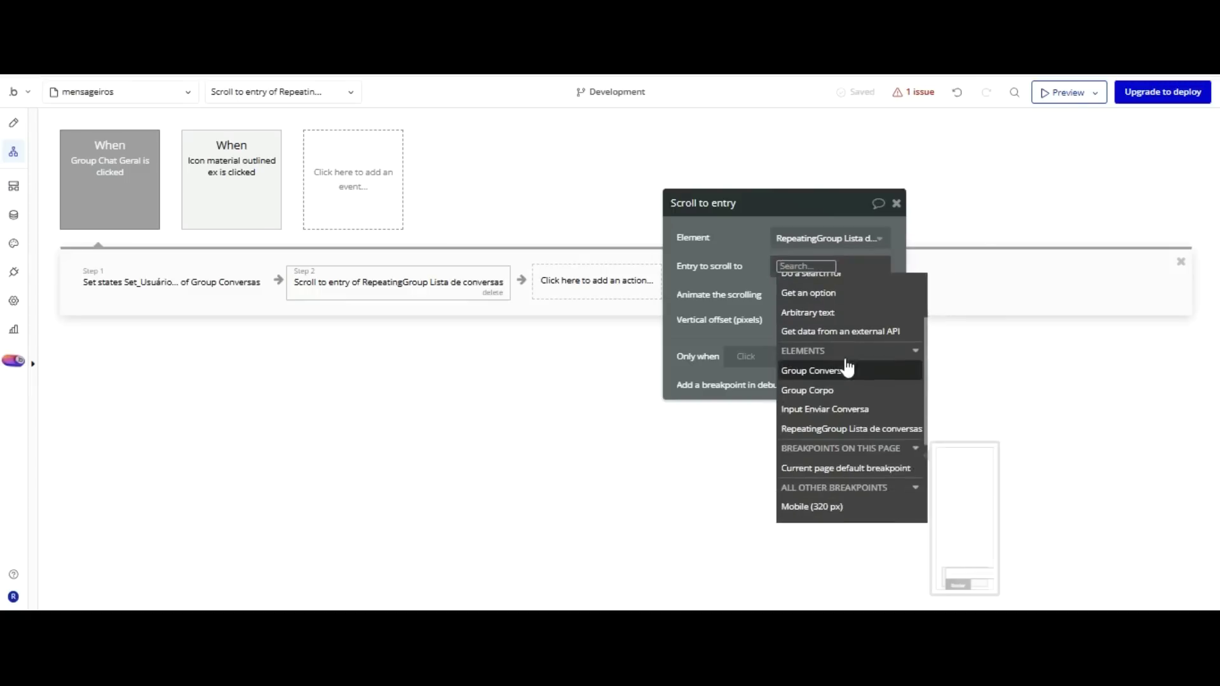
left_click(861, 428)
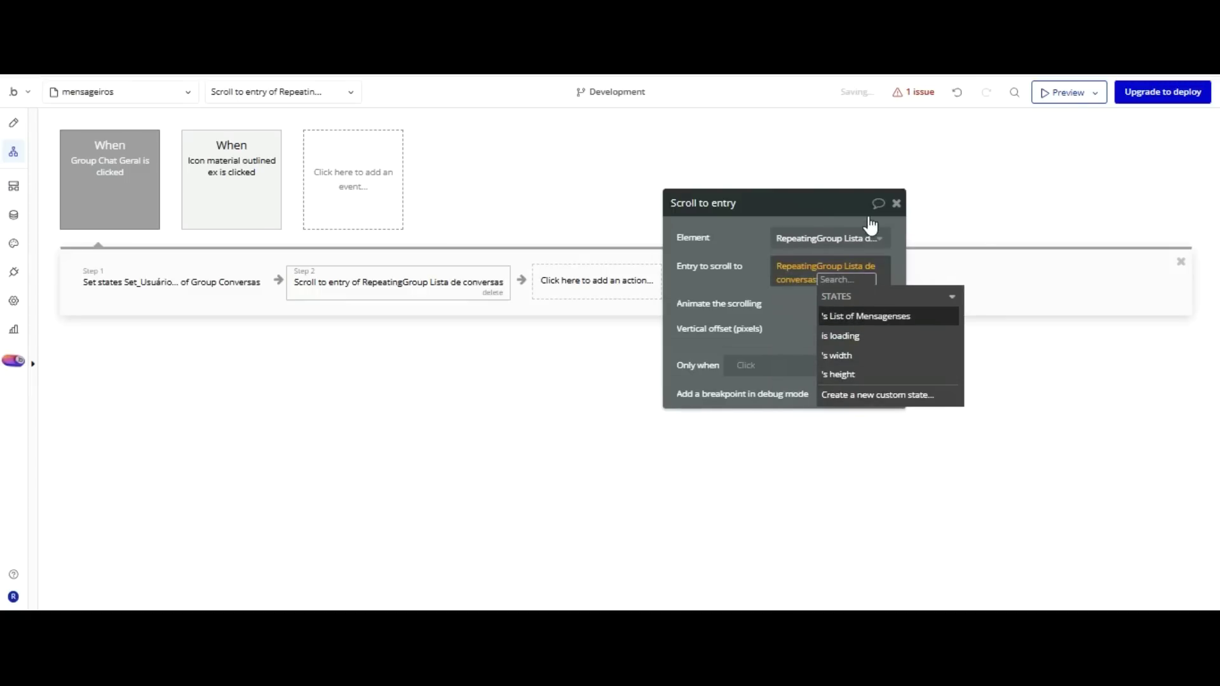
key("Return")
key("Down")
key("Down")
key("Down")
key("Down")
key("Down")
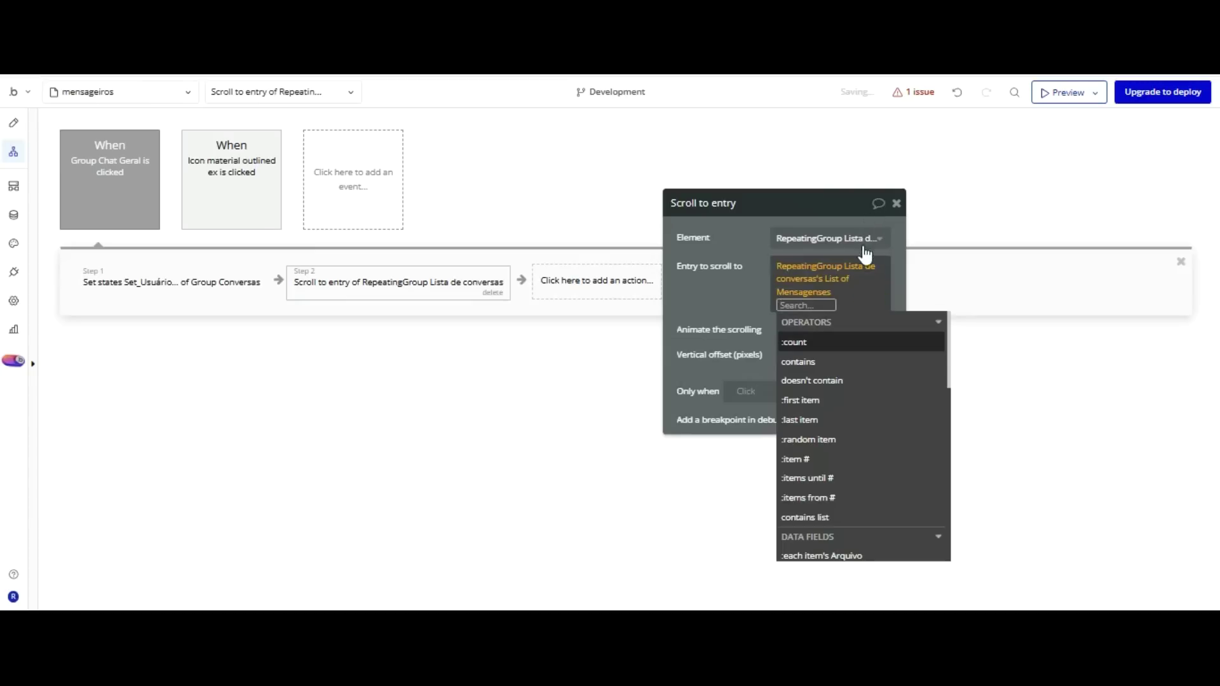
key("Return")
left_click(757, 190)
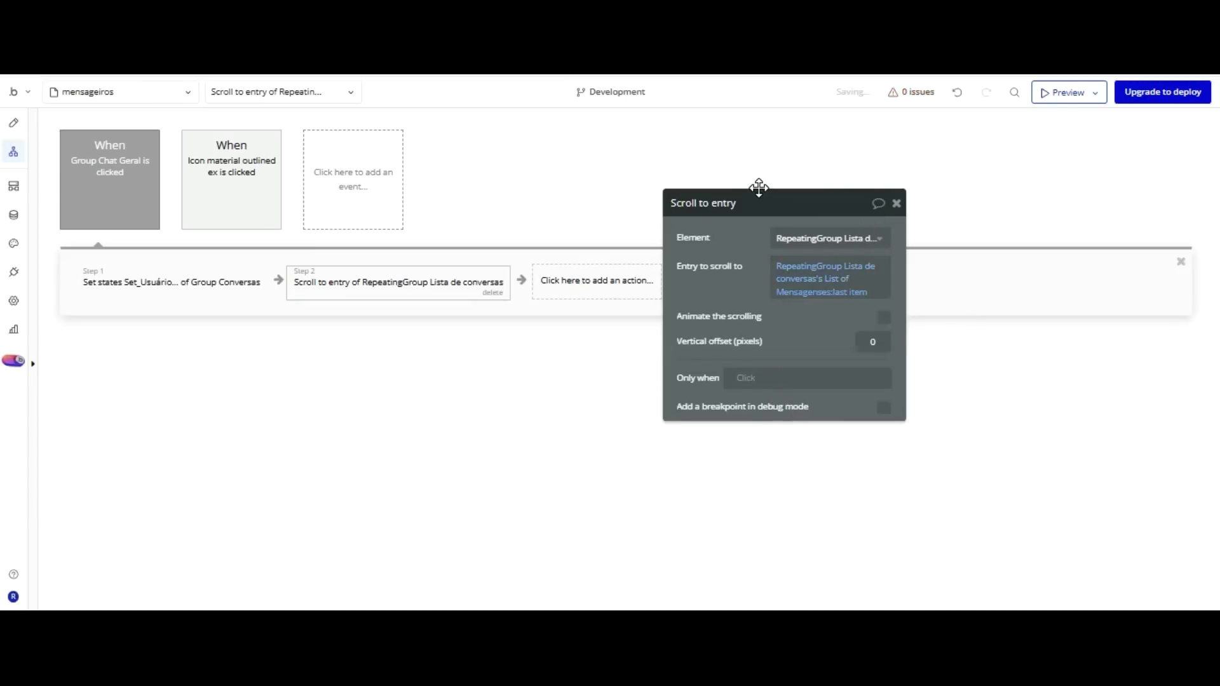
left_click_drag(699, 213, 791, 194)
left_click(603, 280)
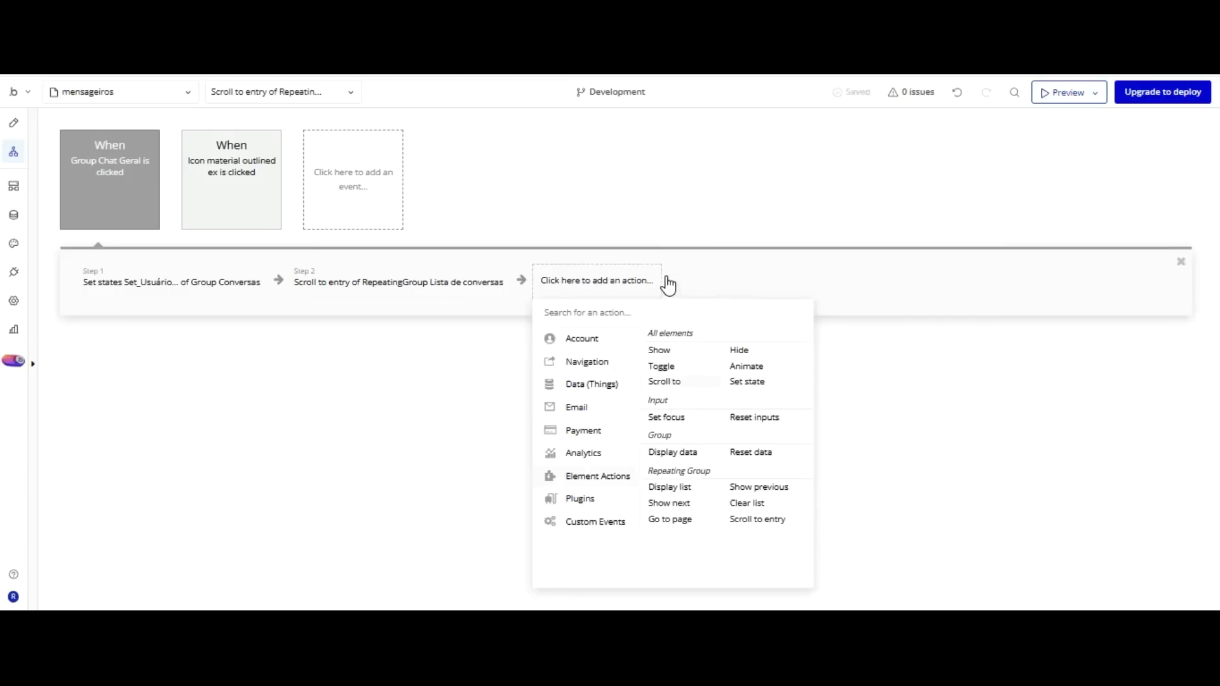
Add a Set focus step on Input Enviar Conversa, then switch to the chat preview.
left_click(666, 417)
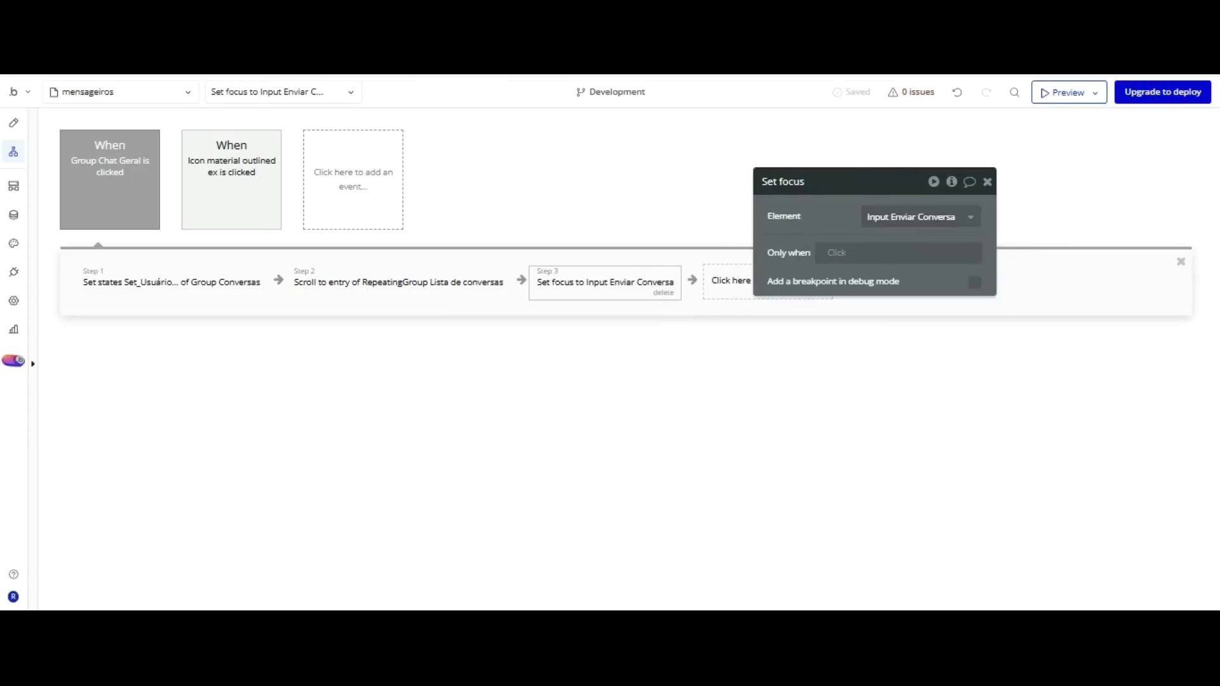
key("ctrl+Tab")
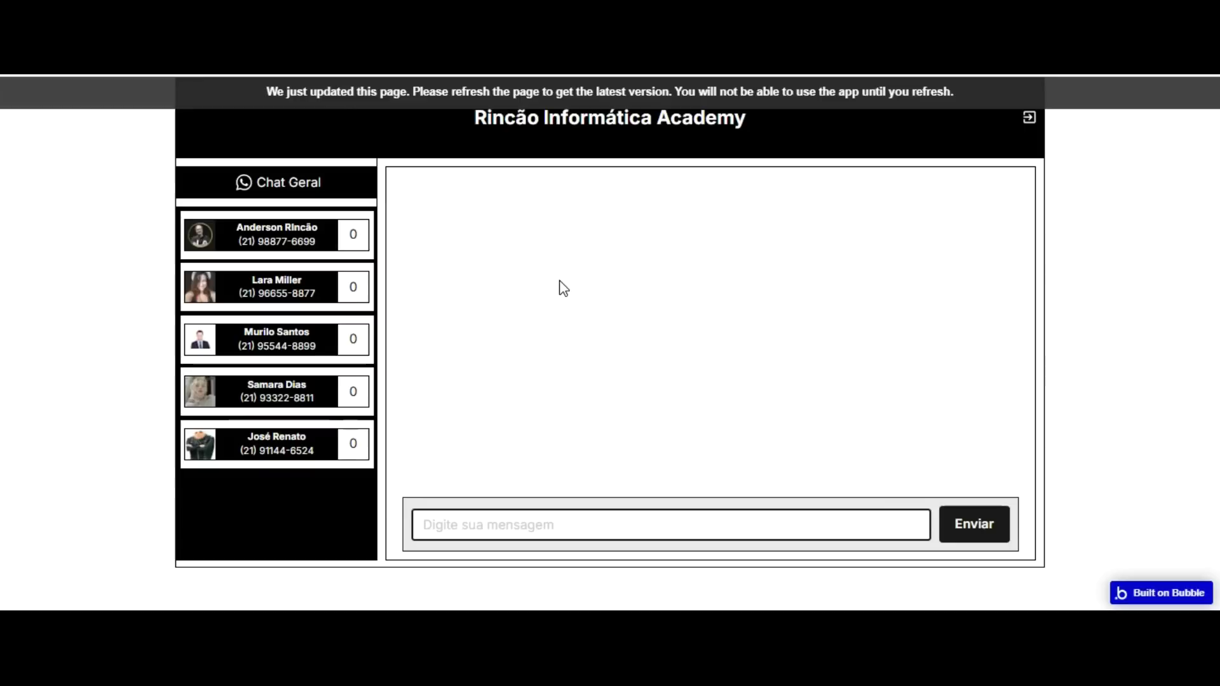
Check the message field focus in the reloaded preview, then add a Page is loaded workflow focusing Input Enviar Conversa.
left_click(428, 429)
key("Tab")
key("F5")
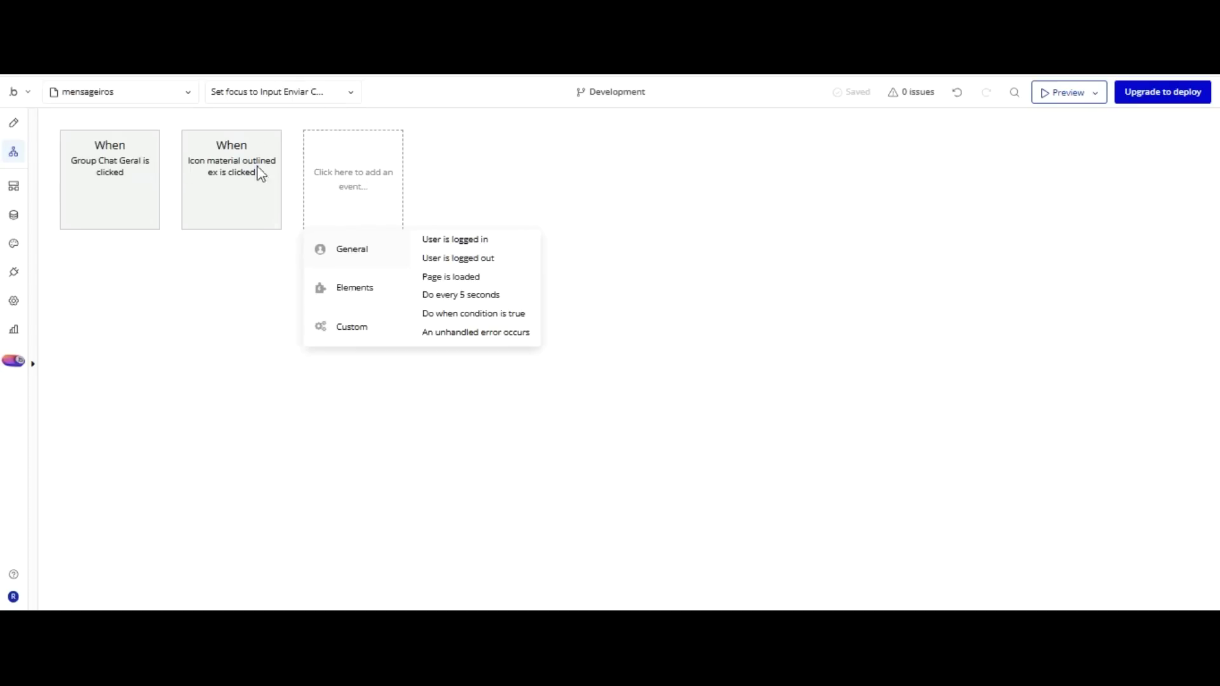
left_click(451, 276)
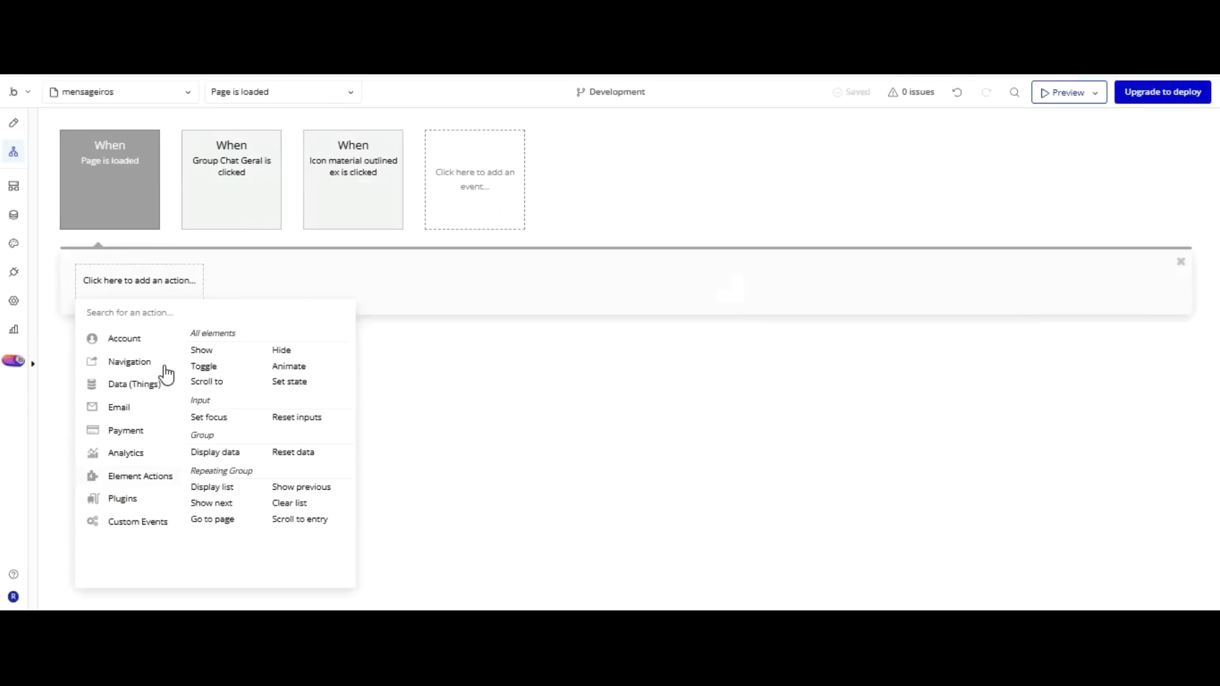
left_click(208, 417)
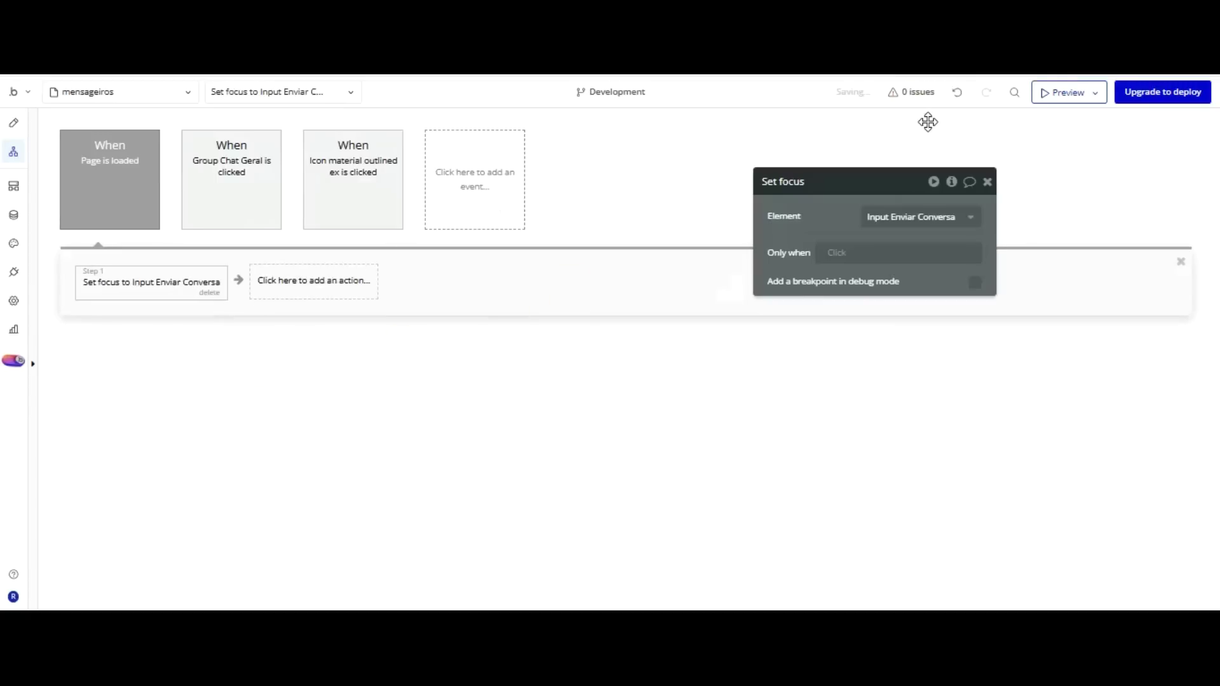
key("ctrl+Tab")
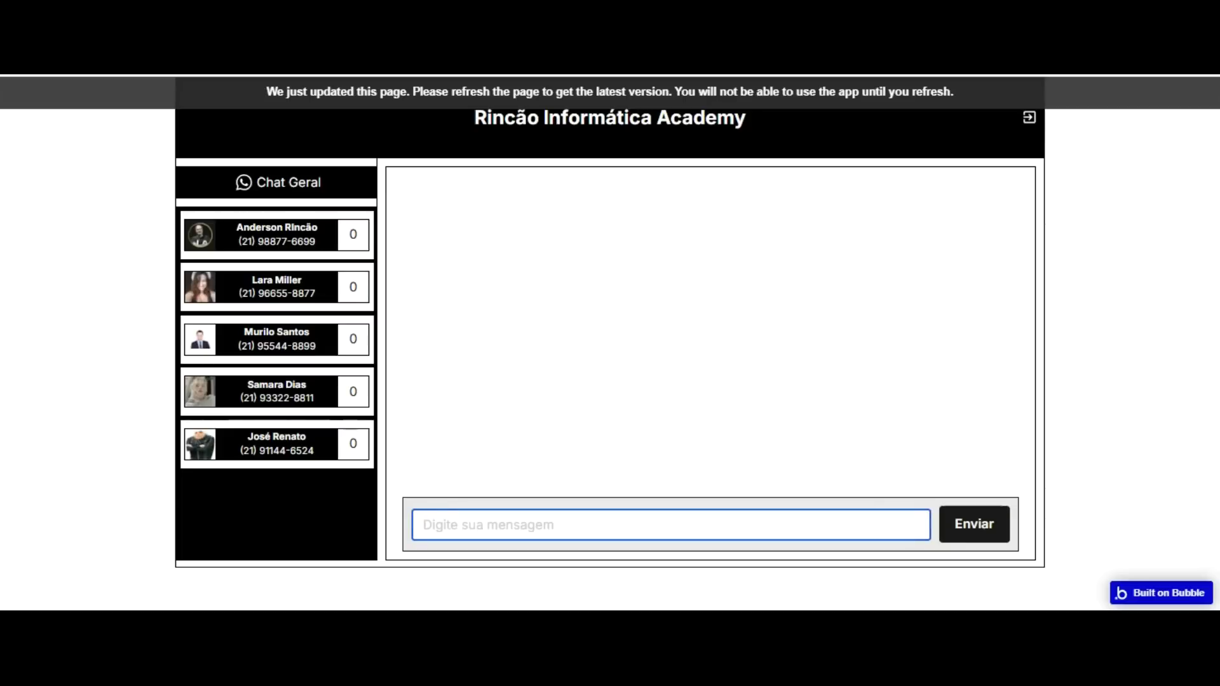
left_click(278, 91)
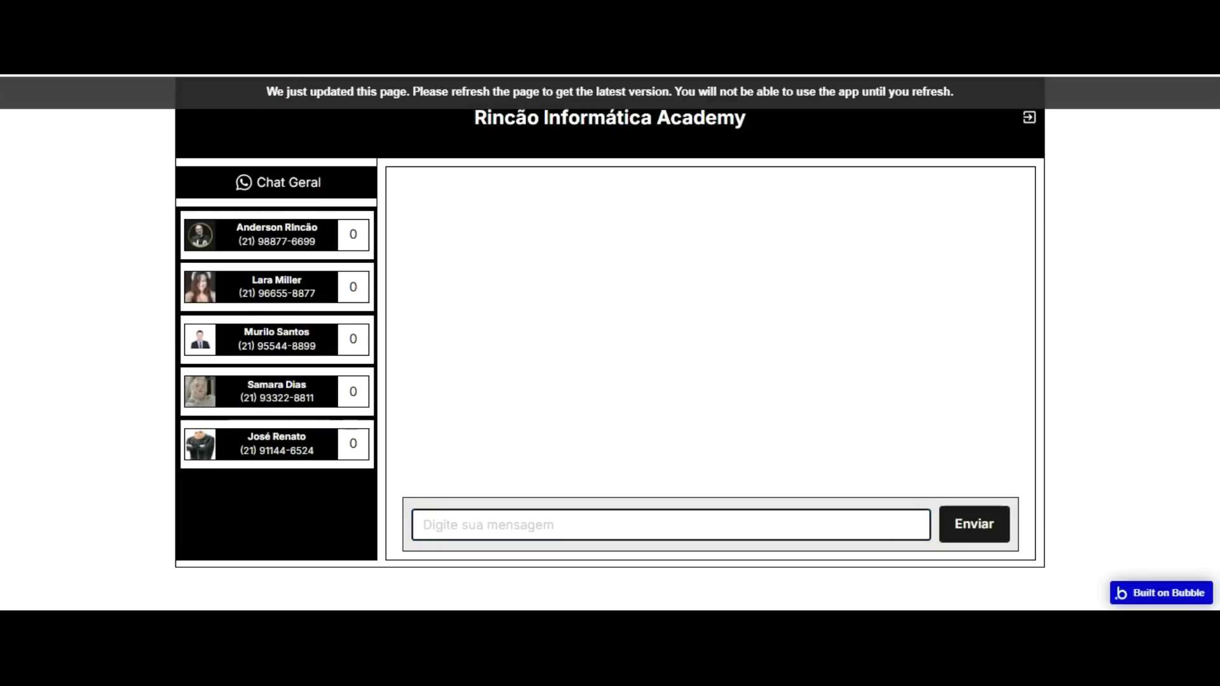
key("F5")
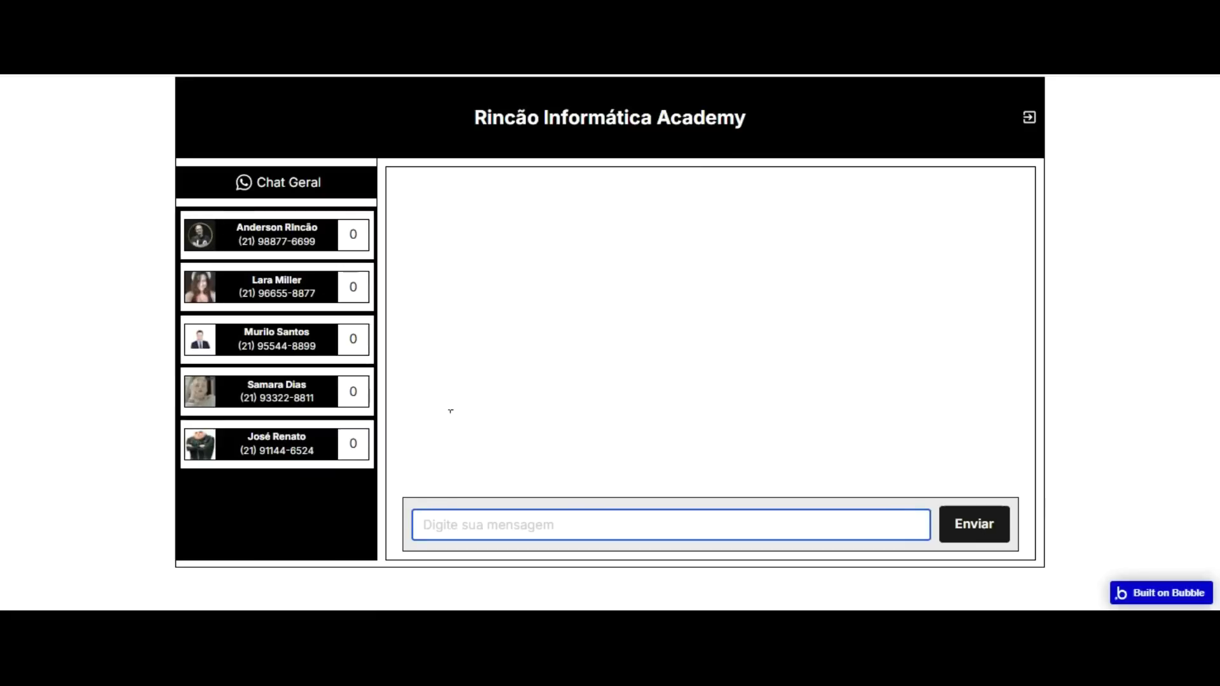
key("ctrl+Tab")
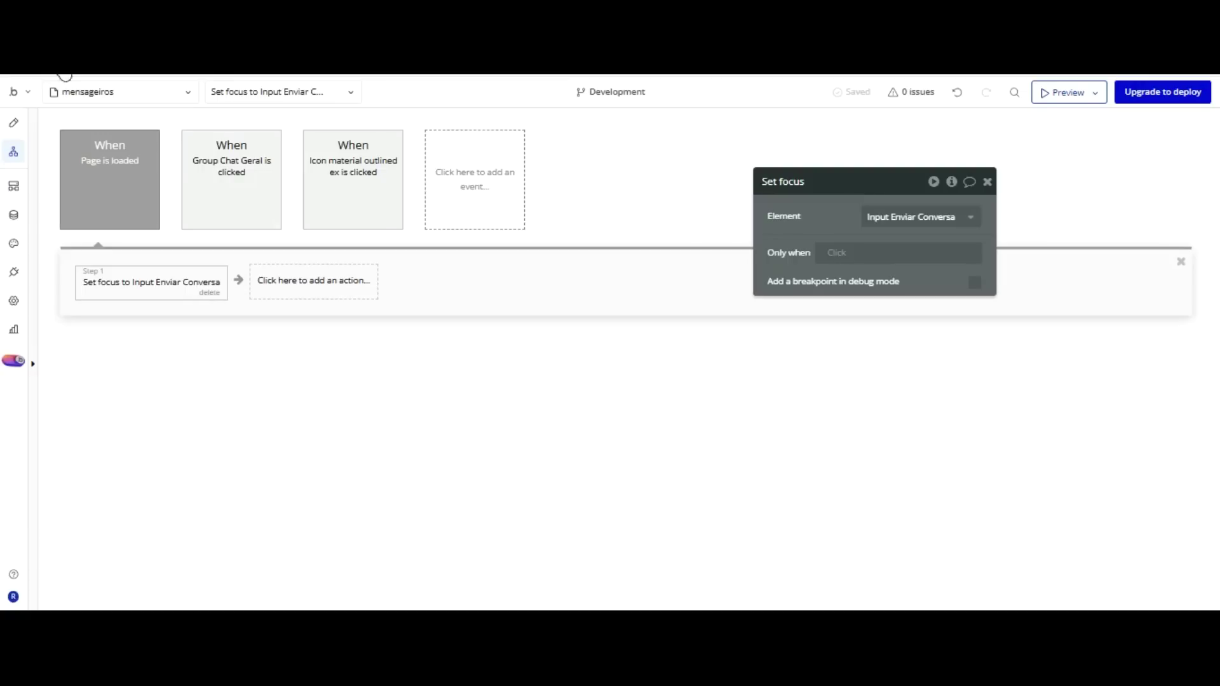
Create a user-card click workflow whose Set state step targets Group Conversas's Set_Usuário.
left_click(14, 122)
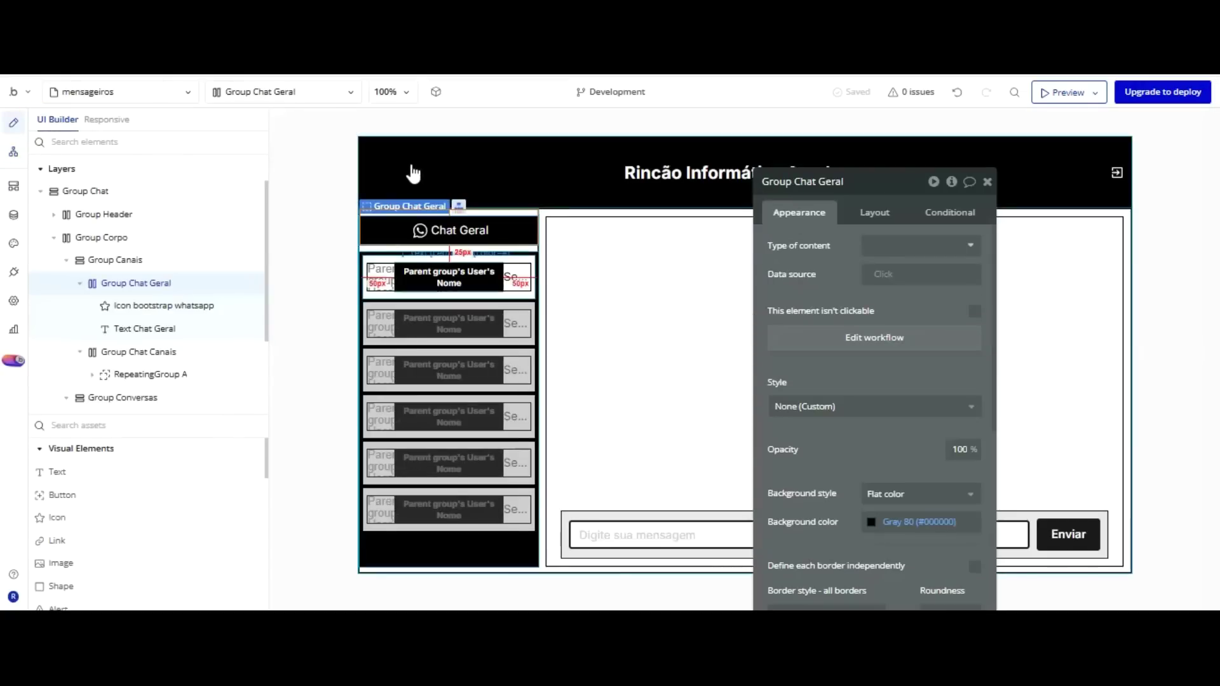
left_click(413, 259)
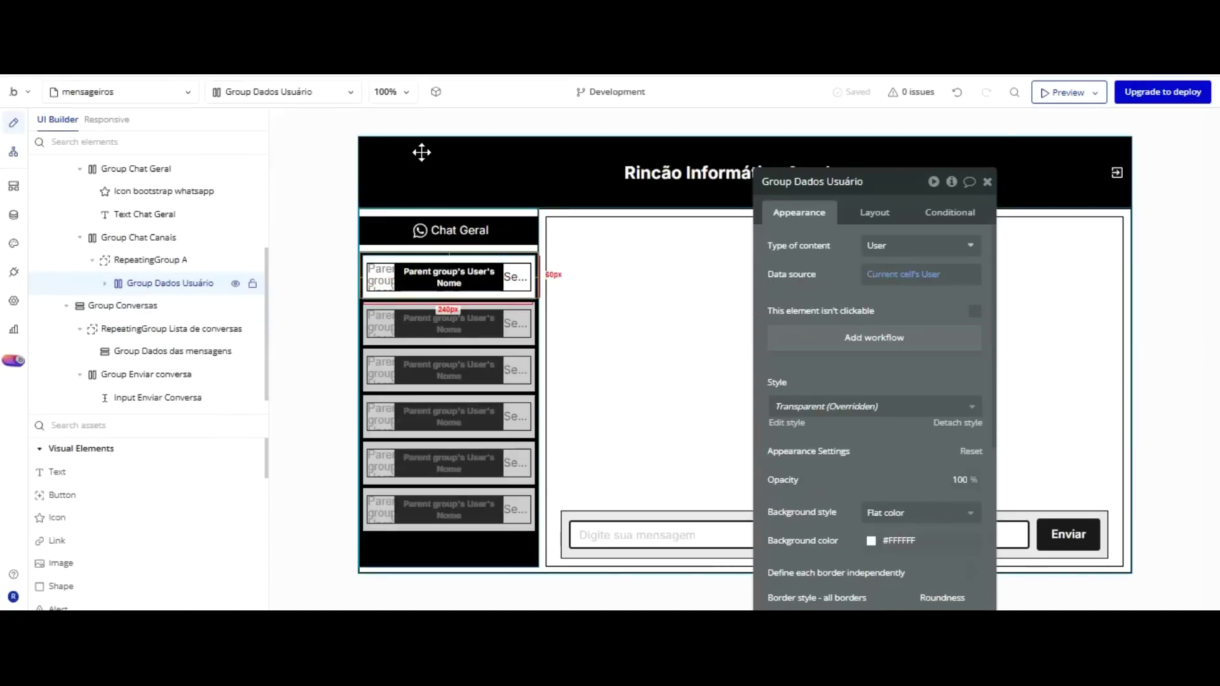
left_click(874, 337)
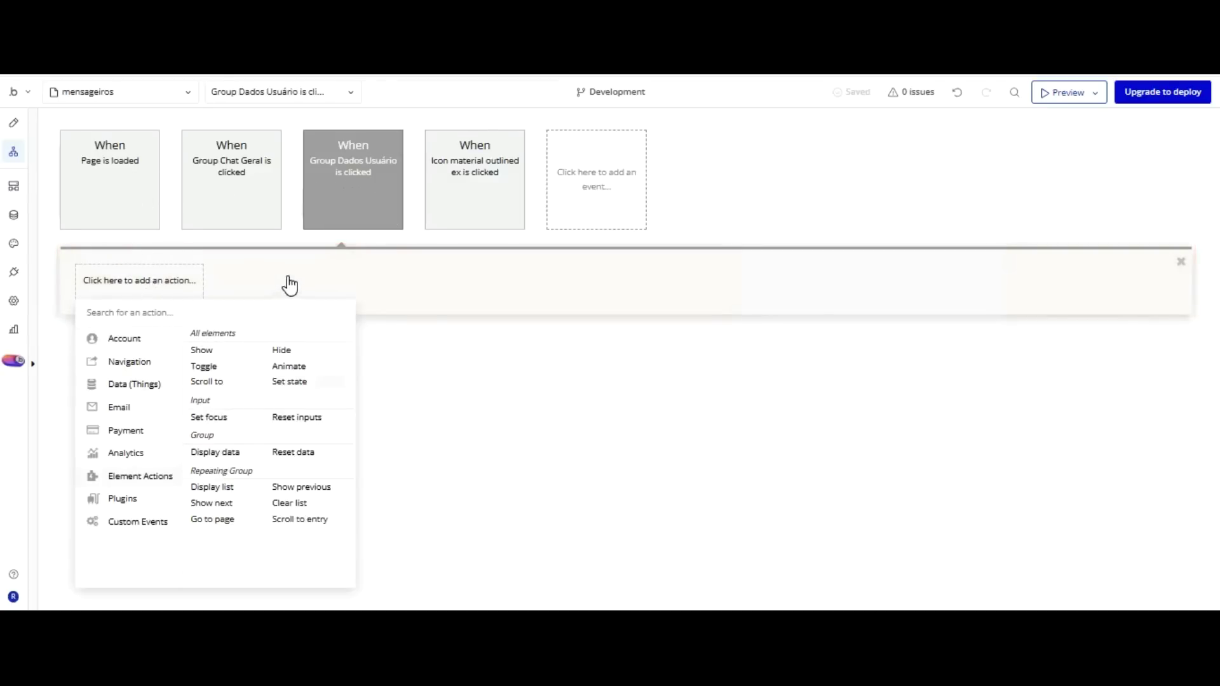
left_click(289, 382)
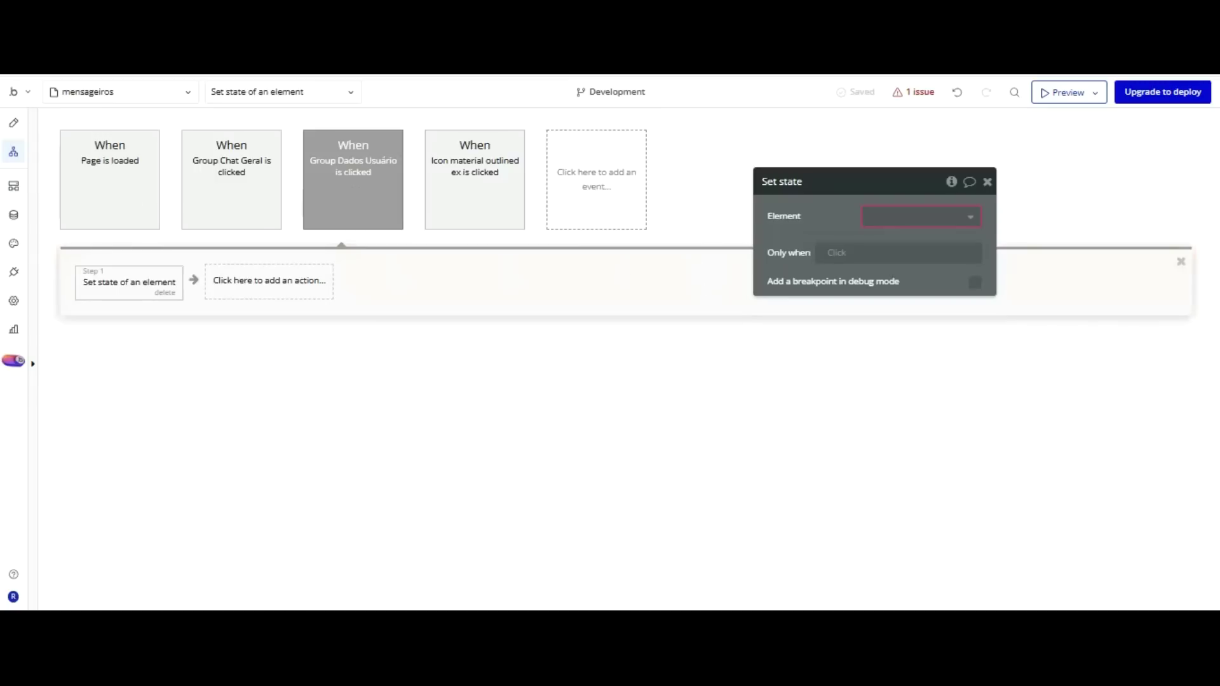
left_click(904, 217)
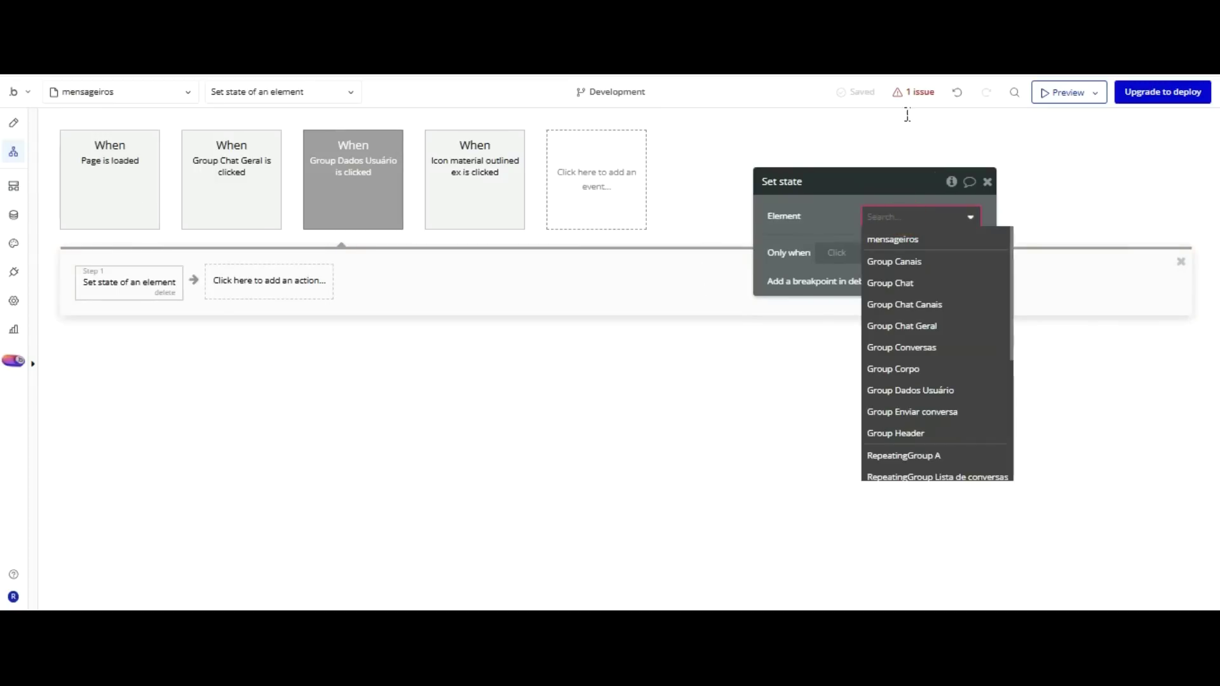
key("Up")
key("Up")
key("Return")
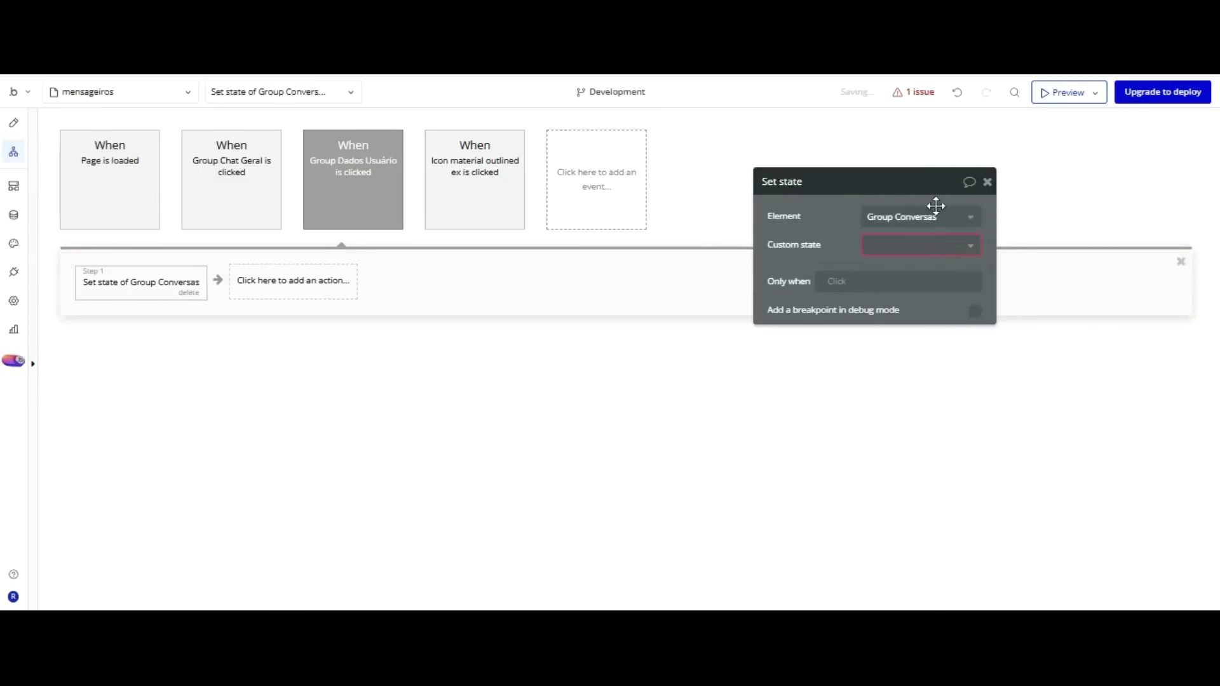
key("Down")
key("Return")
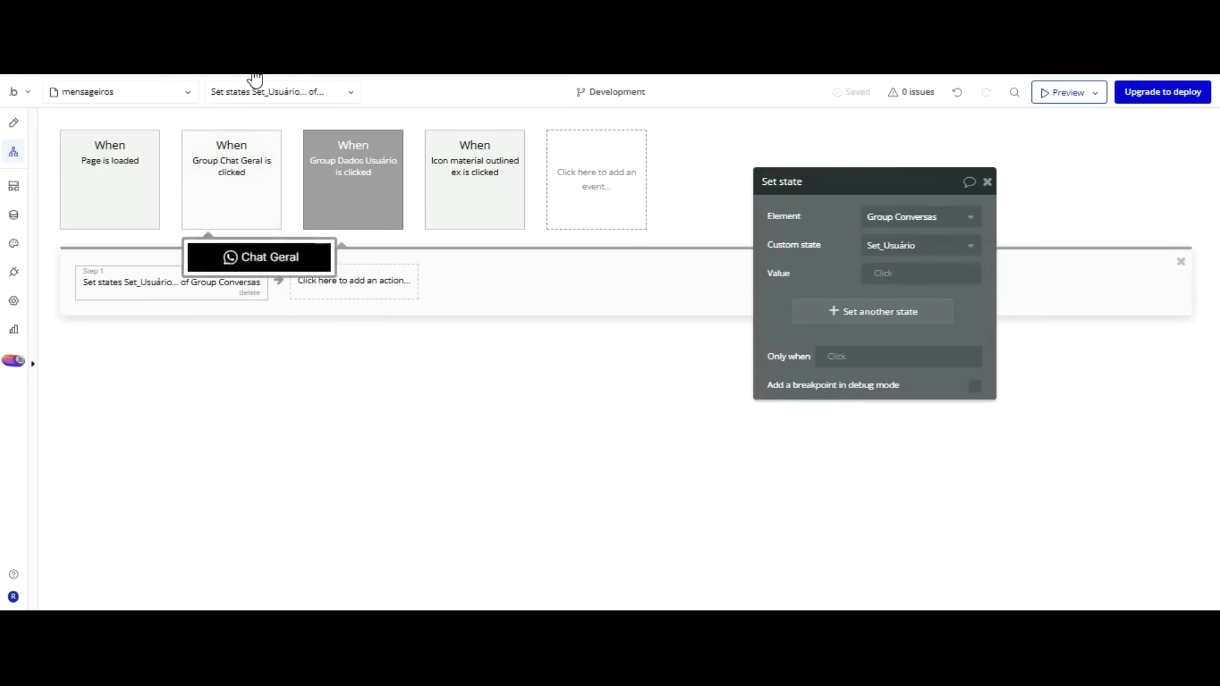
left_click(231, 178)
left_click(366, 281)
Copy Chat Geral's Scroll to entry and Set focus steps into the user-card workflow and colour it Green.
right_click(370, 281)
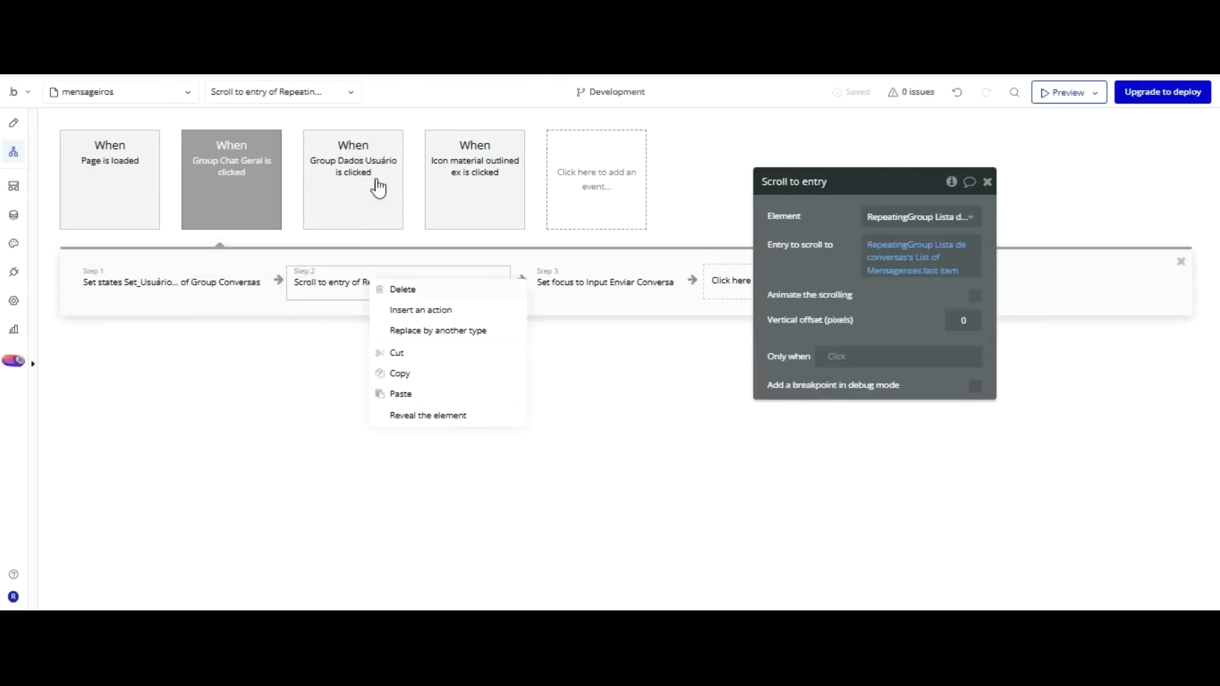
left_click(393, 143)
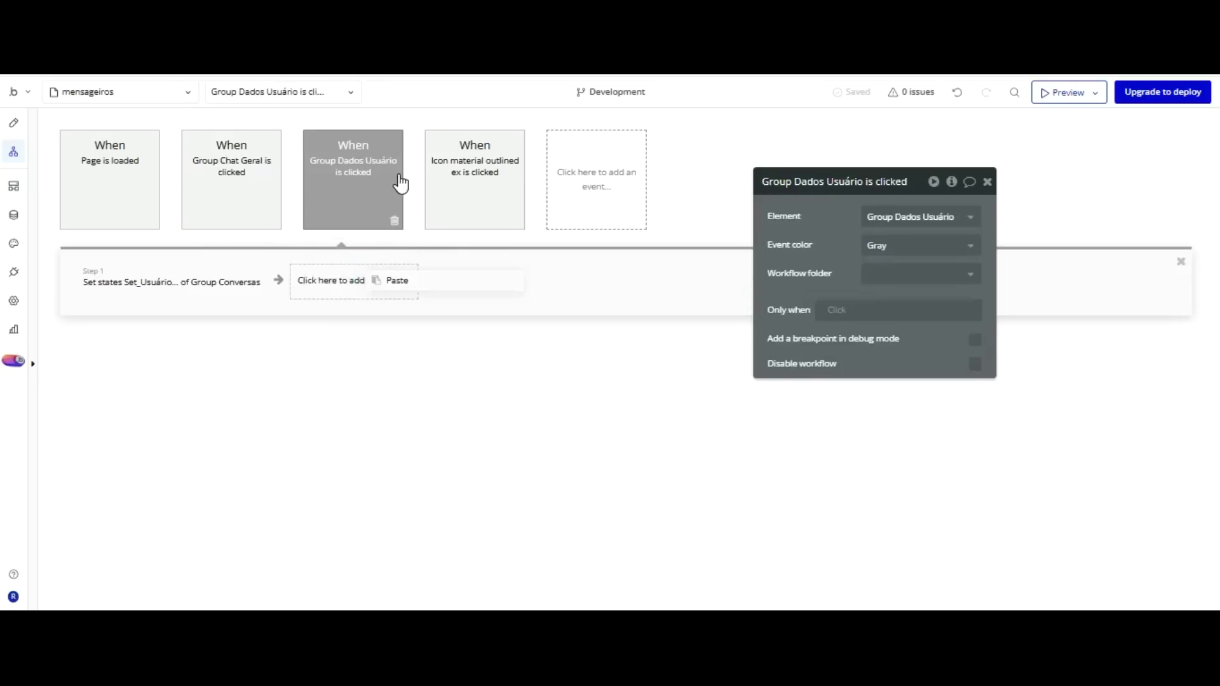
key("ctrl+v")
left_click(231, 178)
left_click(604, 280)
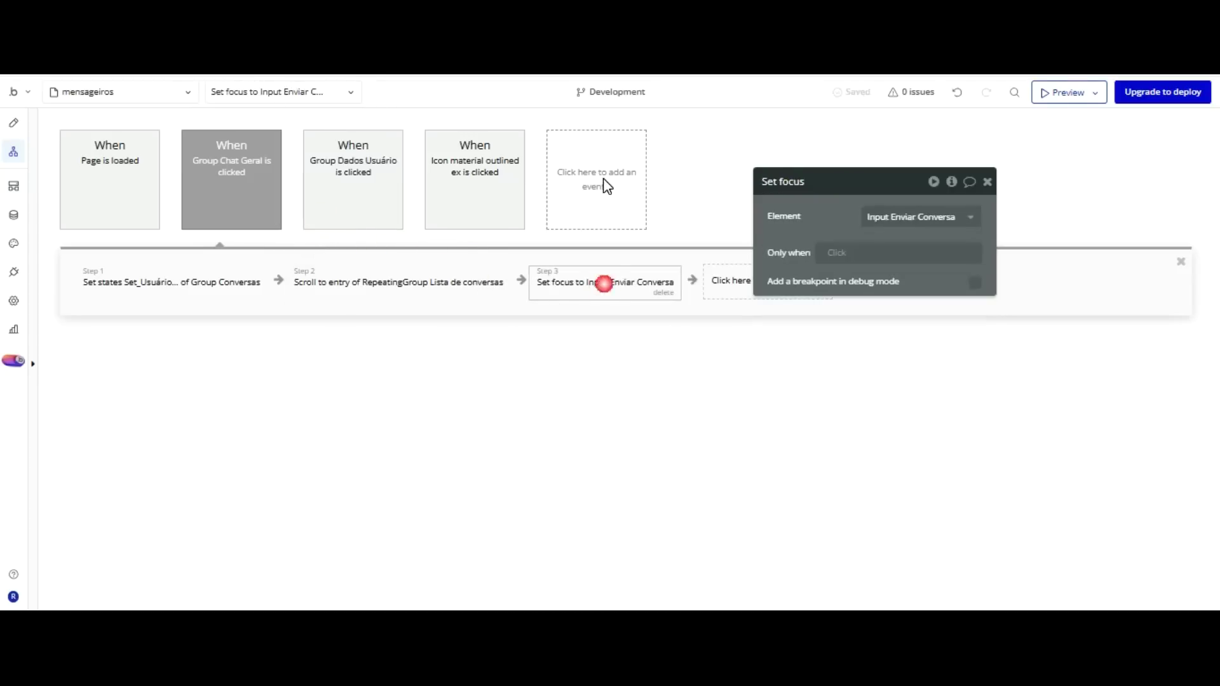
right_click(604, 283)
left_click(647, 278)
left_click(357, 194)
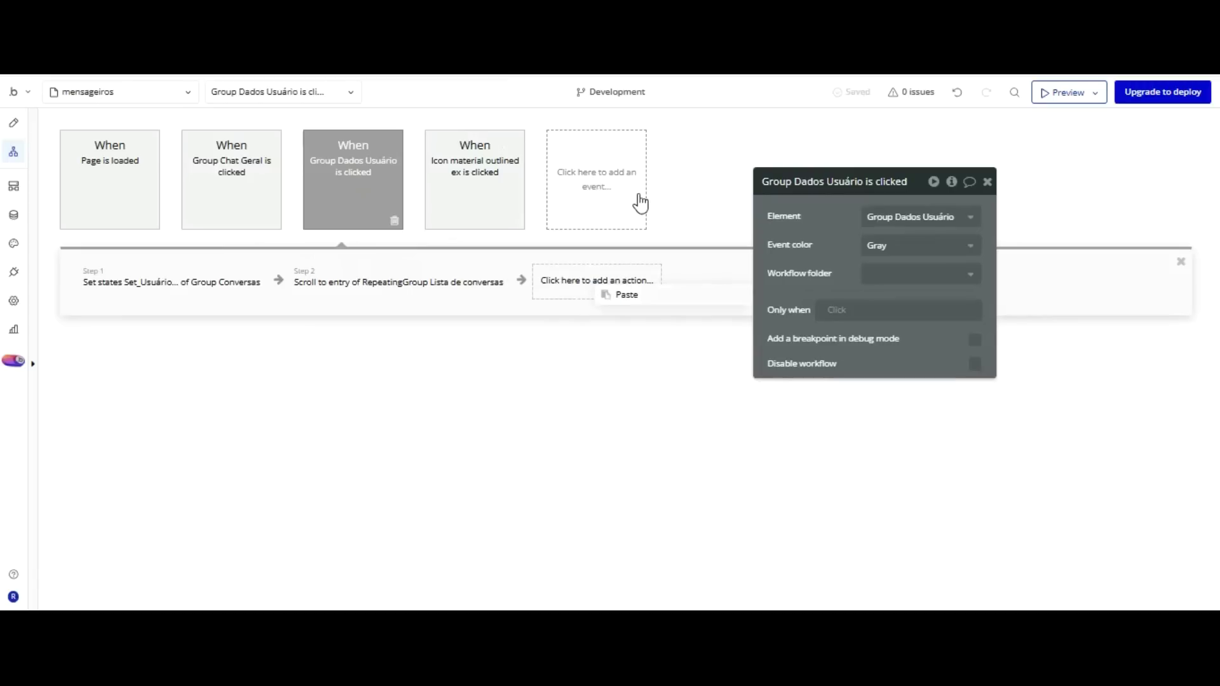
key("ctrl+v")
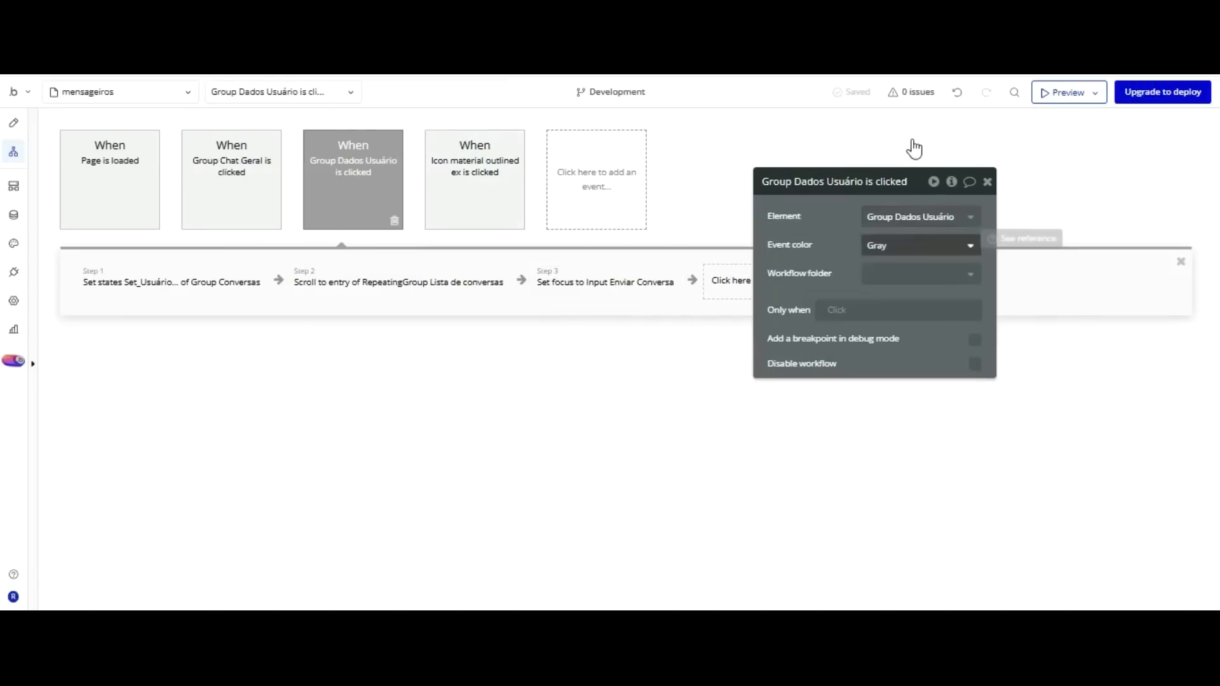
left_click(888, 247)
left_click(887, 354)
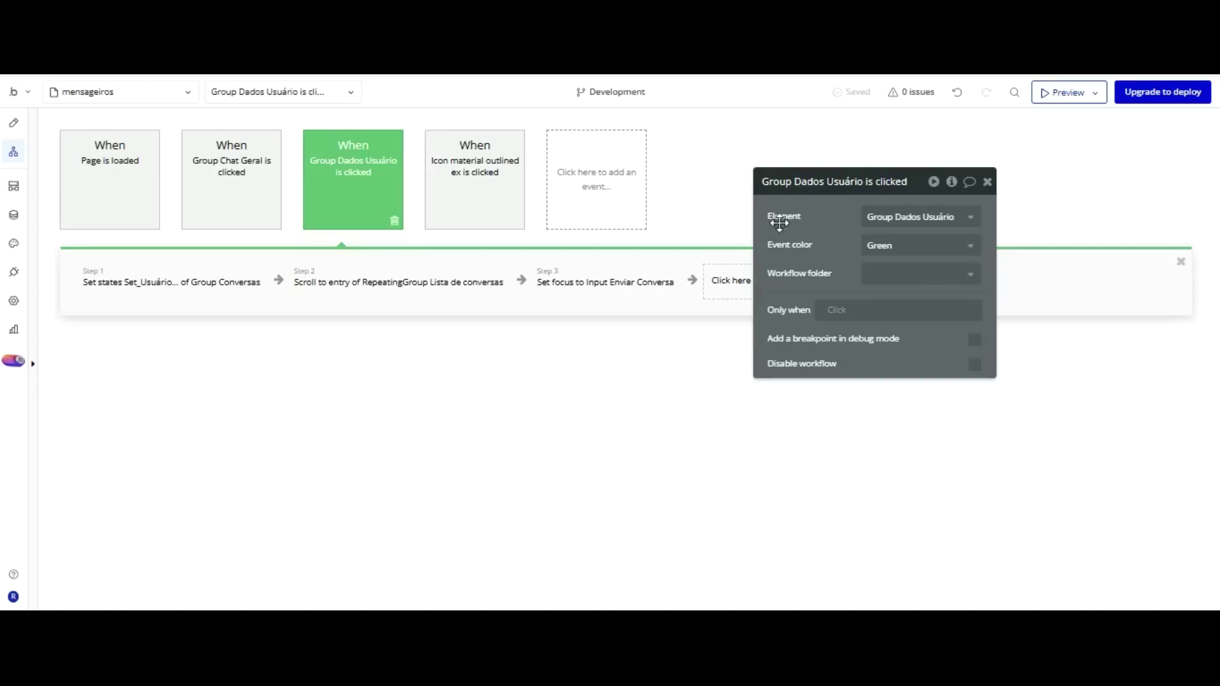
Set the Only when condition to Group Conversas's Set_Usuário is Current cell's User.
left_click(836, 310)
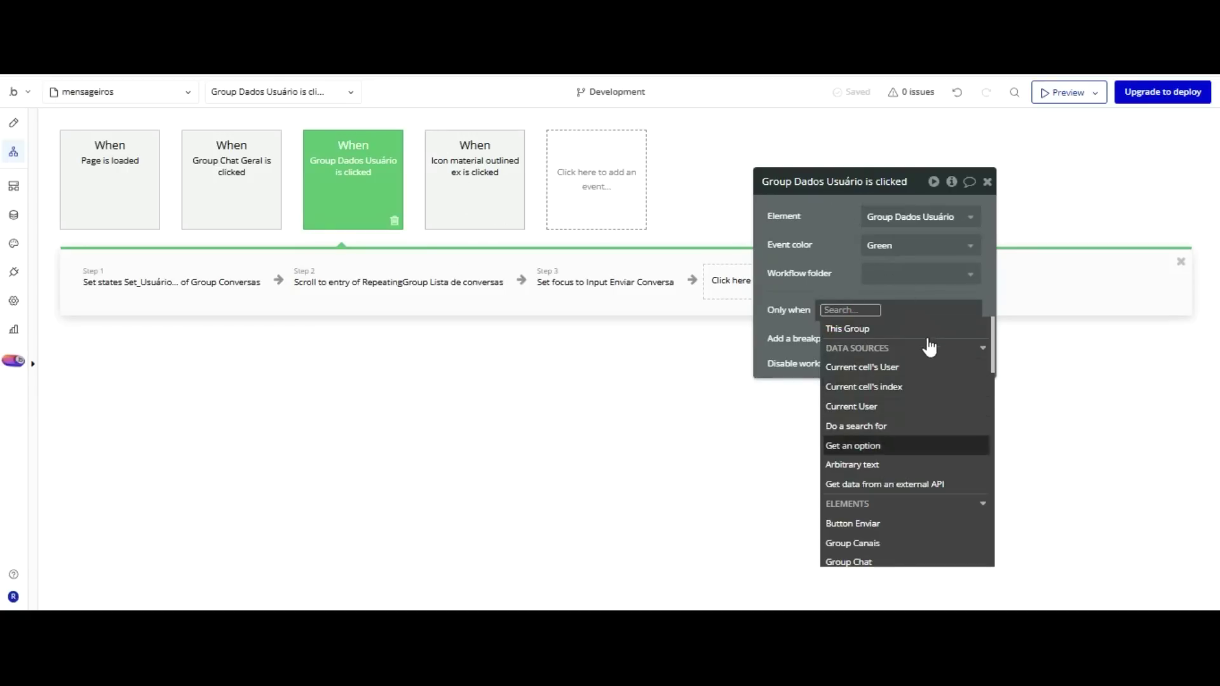
scroll(917, 373, "down", 3)
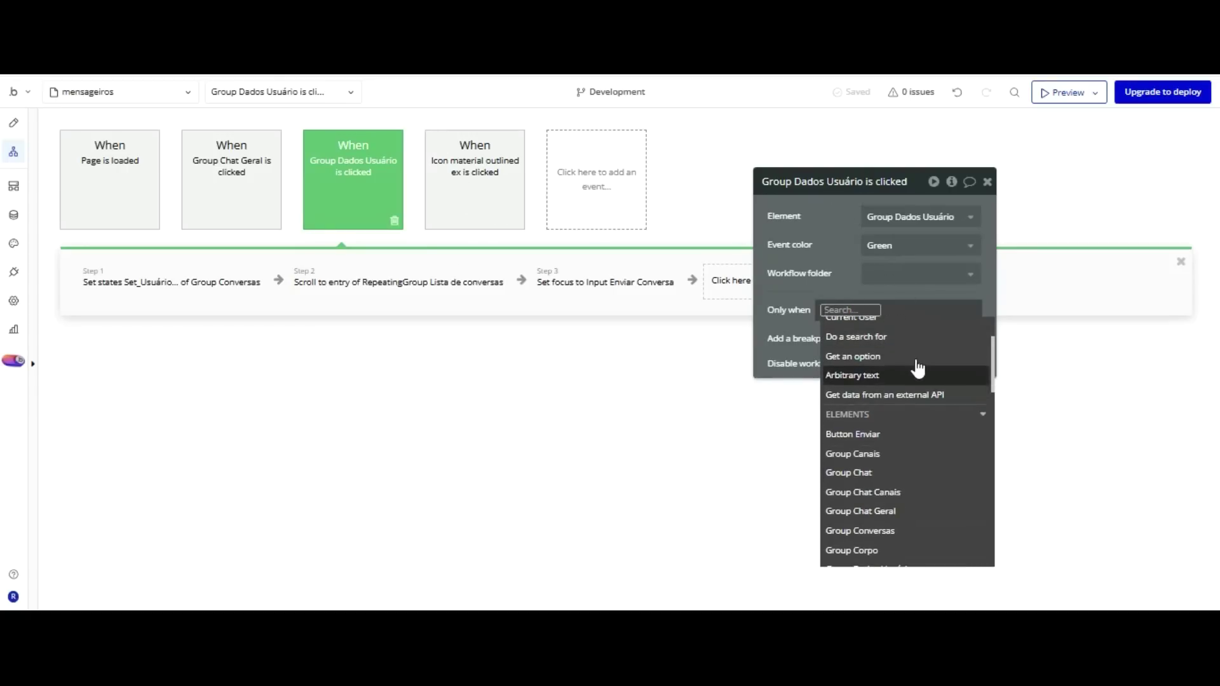
scroll(917, 368, "down", 3)
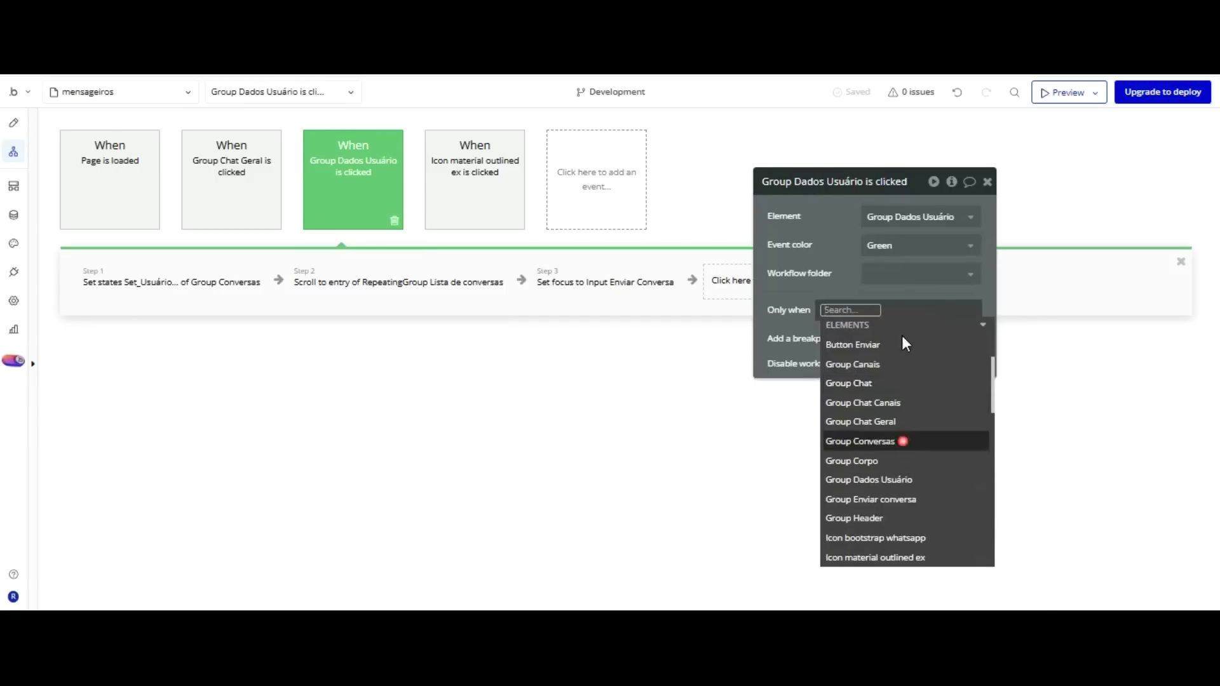
left_click(902, 439)
key("Down")
key("Down")
key("Down")
key("Down")
key("Down")
key("Down")
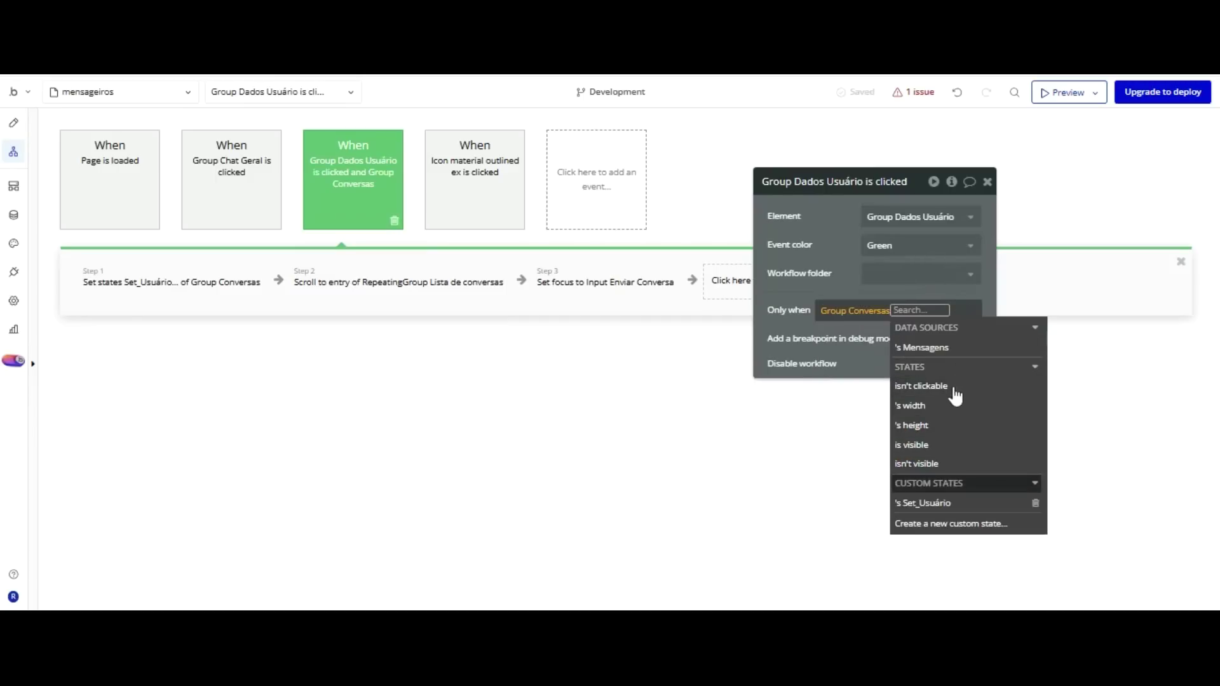
key("Return")
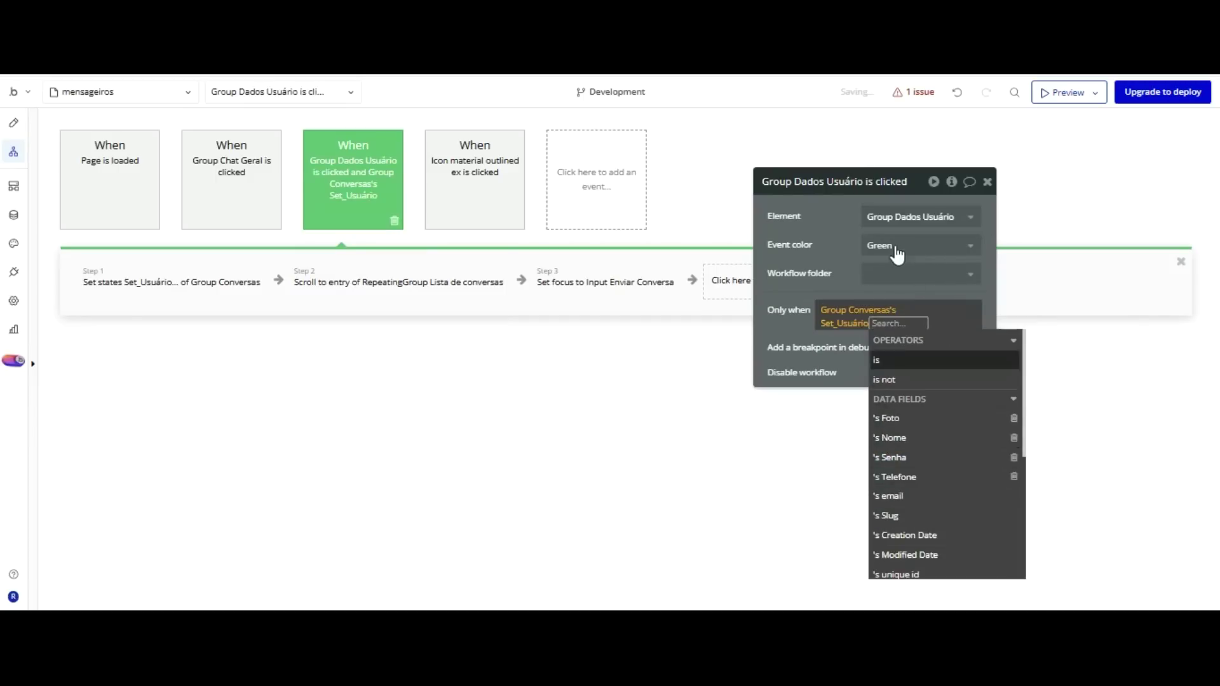
key("Return")
key("Down")
key("Down")
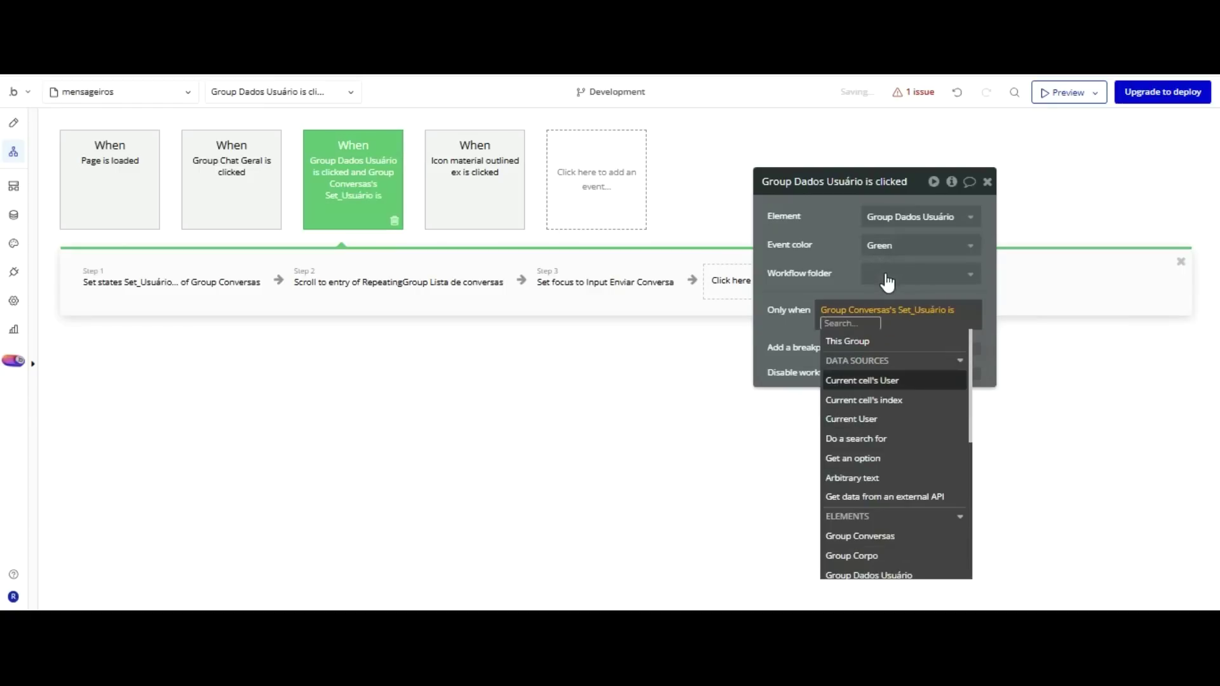
key("Return")
left_click(840, 181)
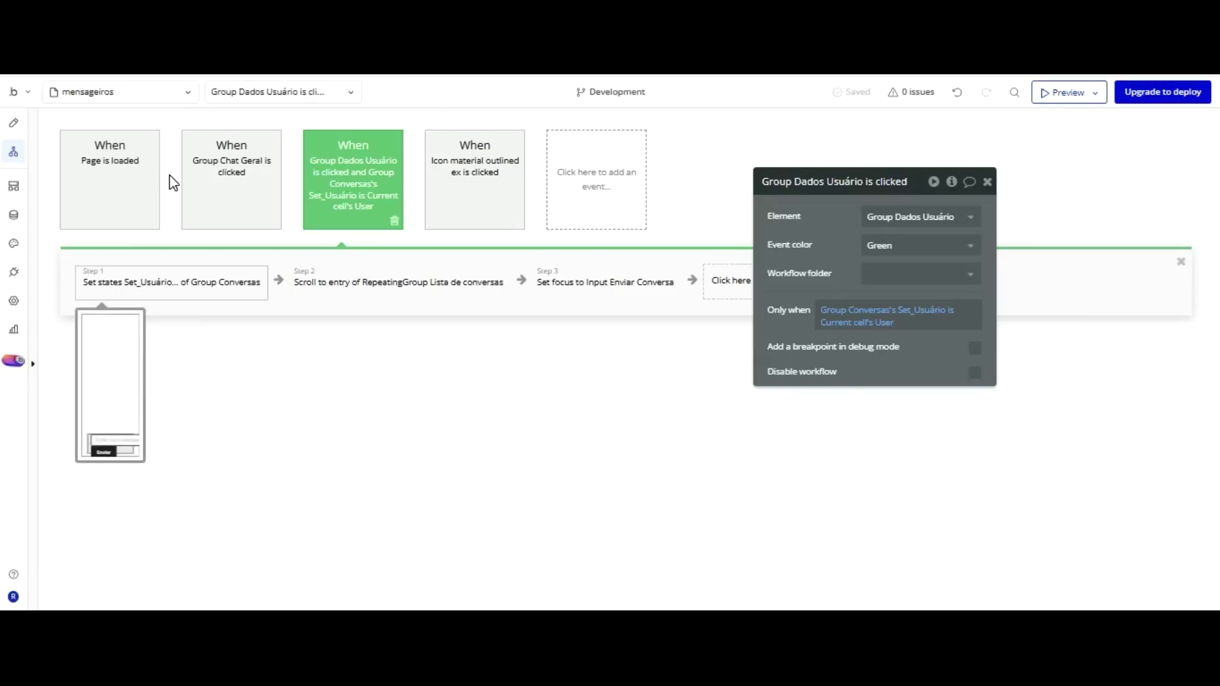
left_click(170, 280)
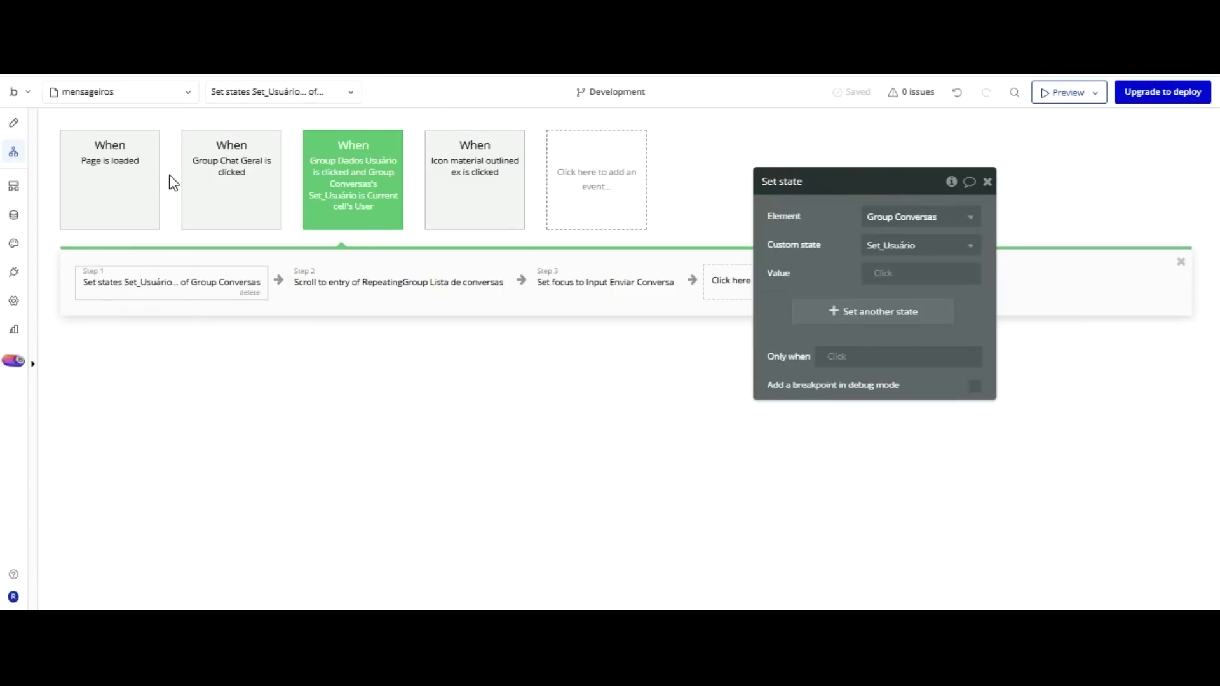
Copy the green user-card workflow and paste a duplicate into the event row.
left_click(394, 143)
right_click(354, 198)
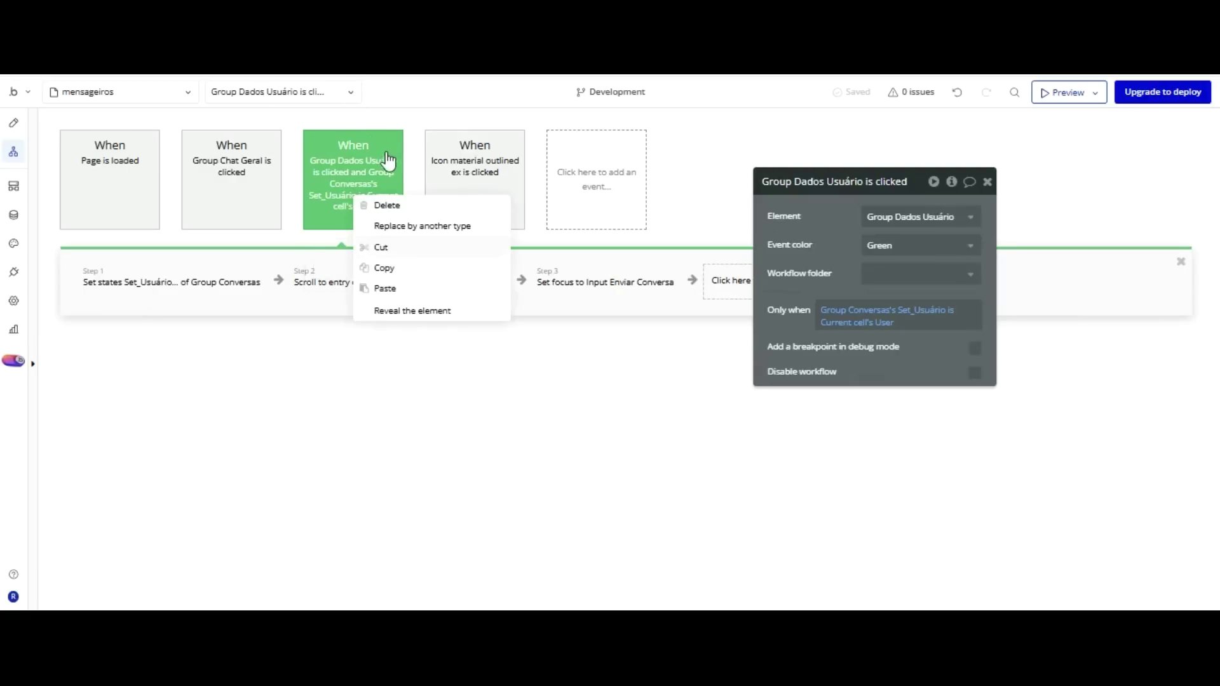
left_click(386, 266)
right_click(452, 169)
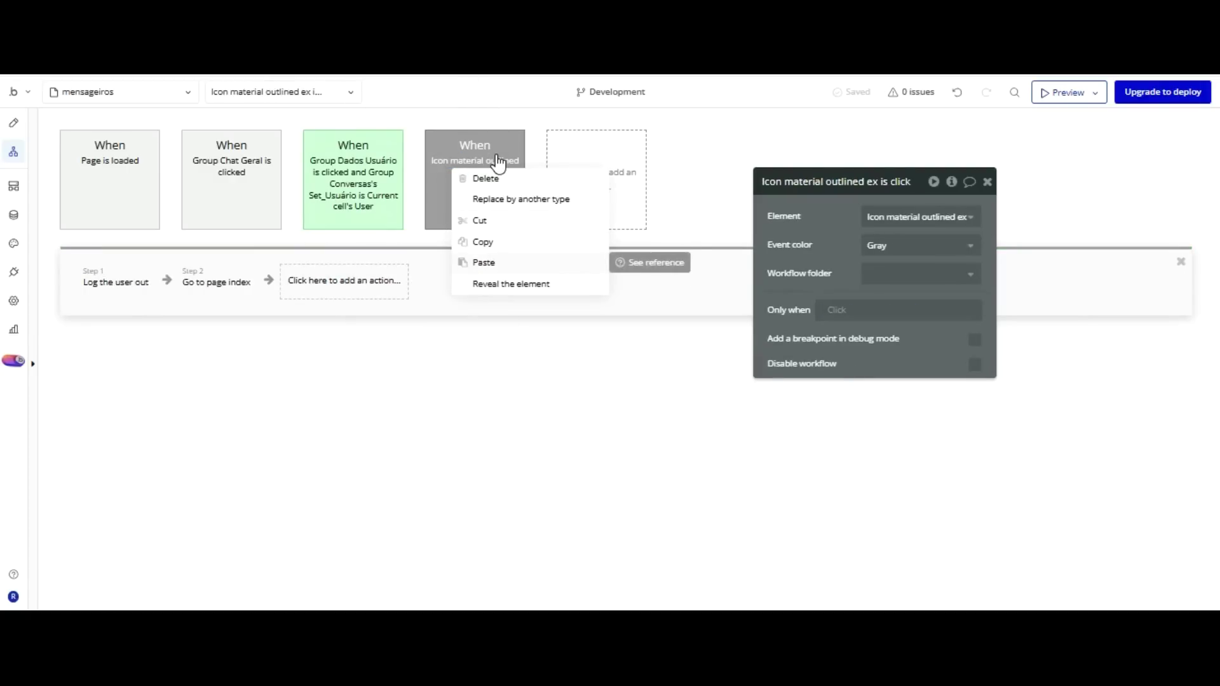
key("ctrl+v")
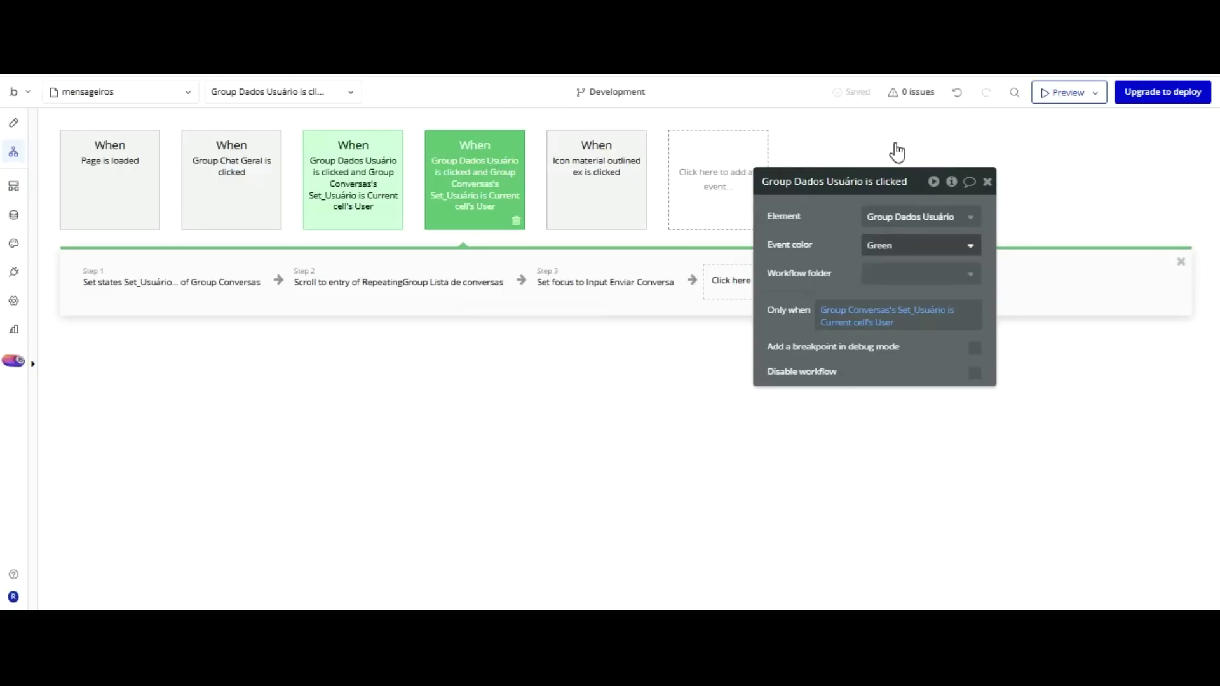
Set the duplicate's event colour to Red and review step 1's Set_Usuário state settings.
left_click(898, 248)
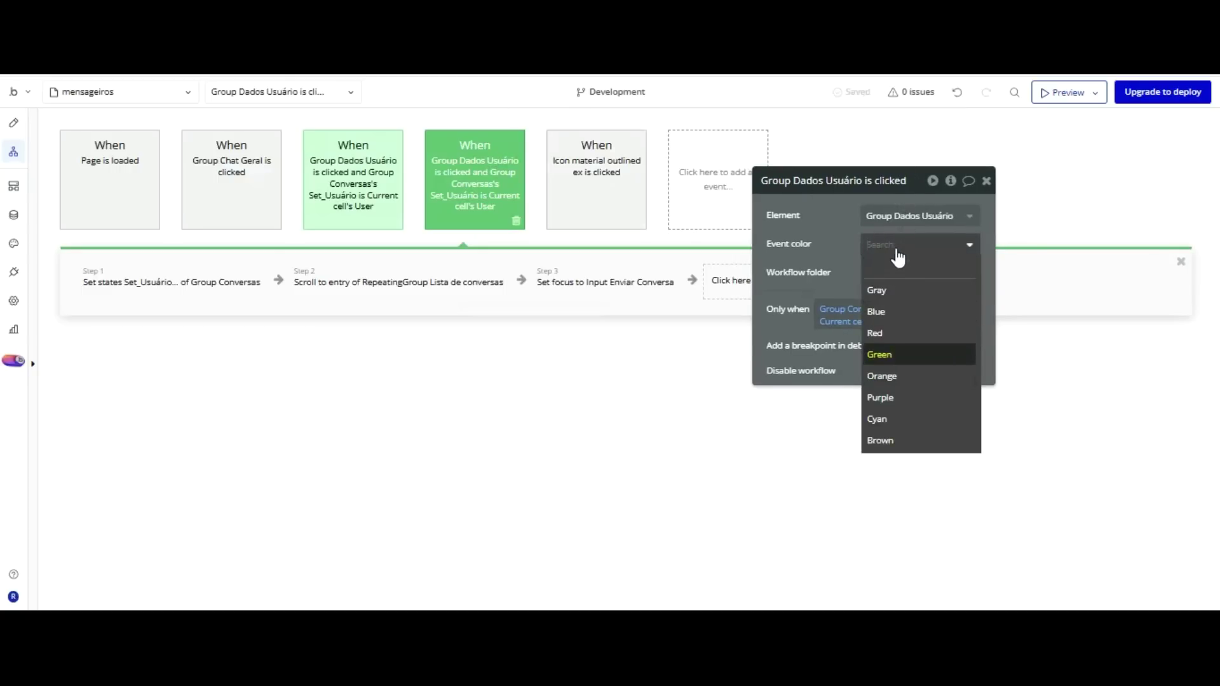
left_click(883, 333)
left_click(360, 190)
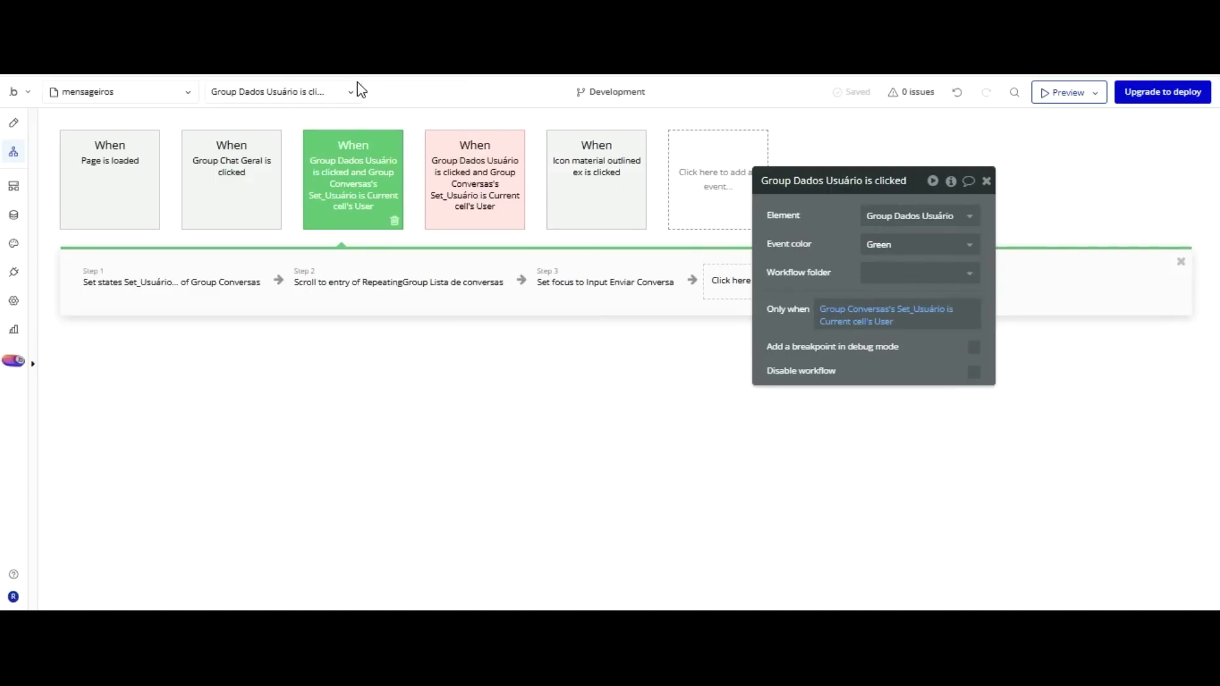
left_click(172, 281)
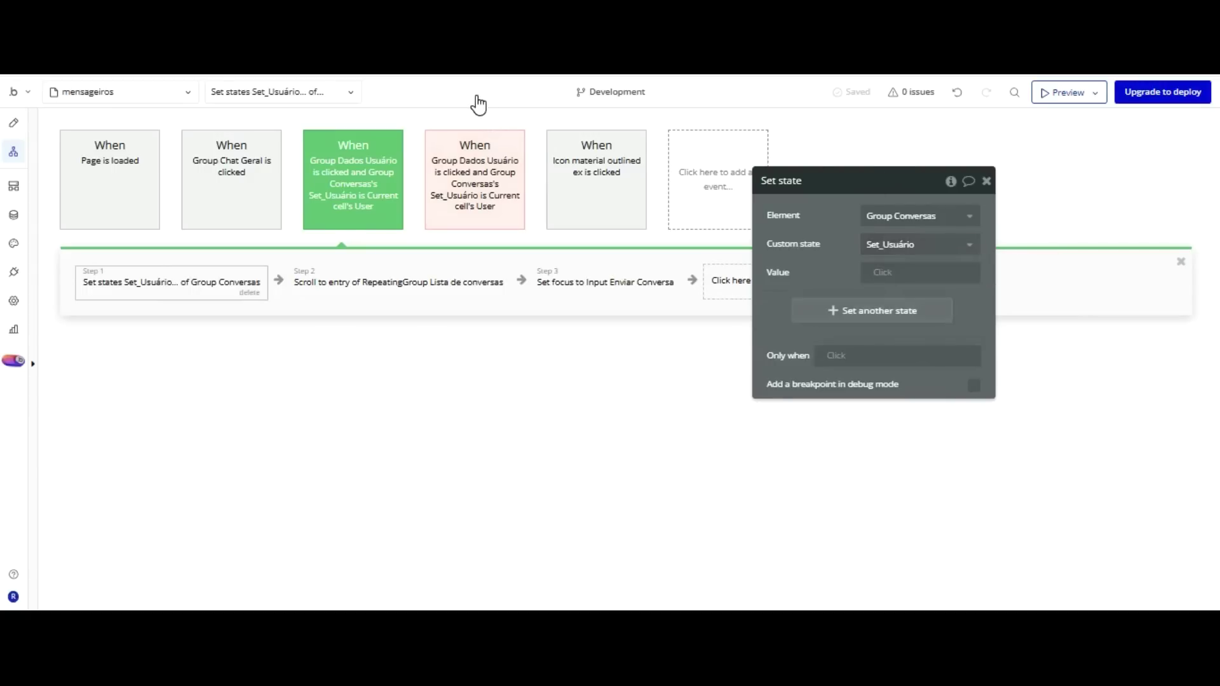
left_click(476, 200)
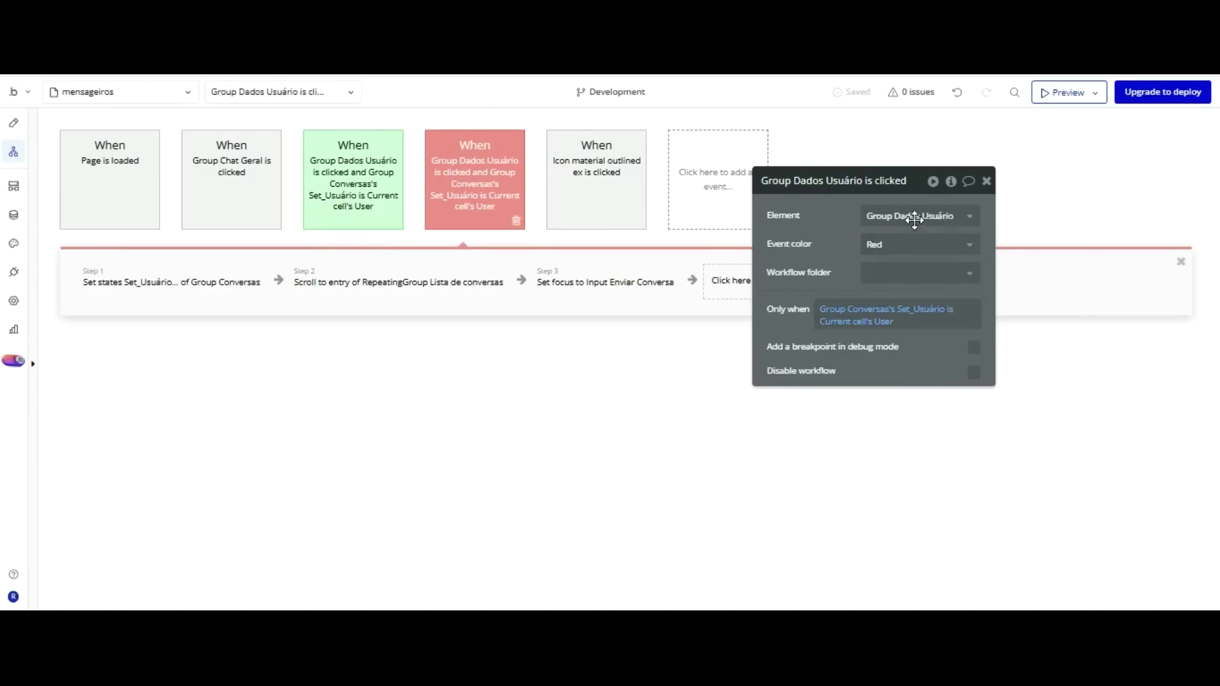
Change the red workflow's Only when condition to Set_Usuário is not Current cell's User.
left_click(950, 310)
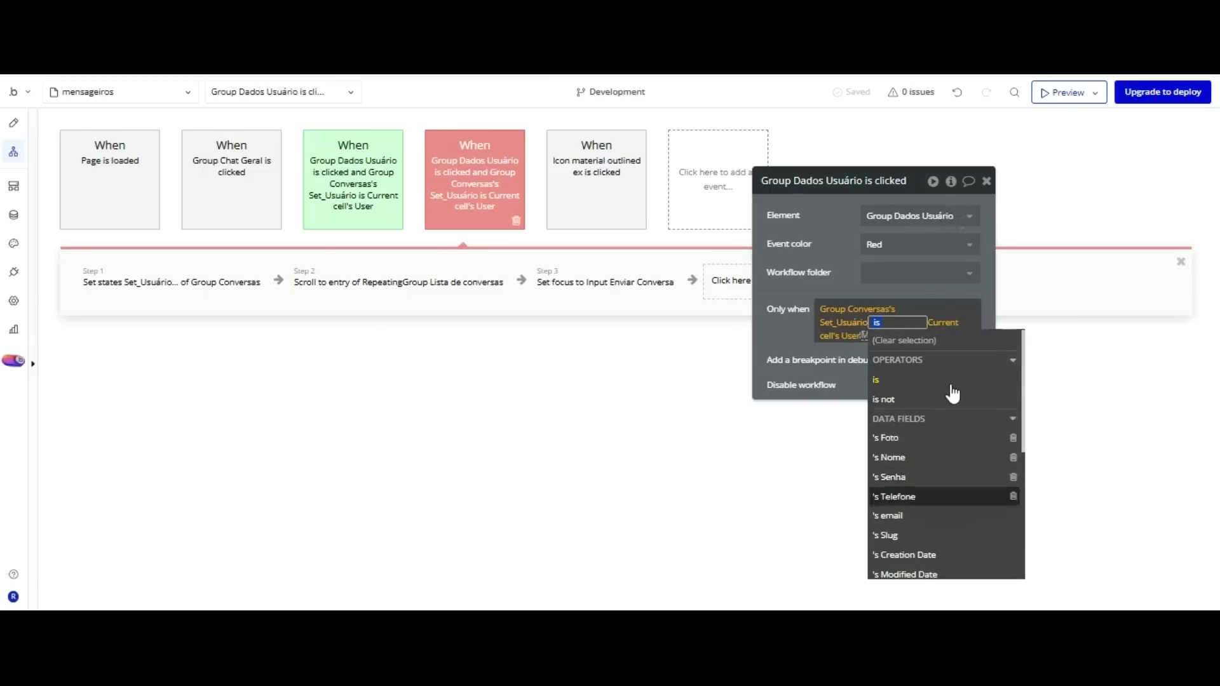
left_click(896, 397)
left_click(834, 183)
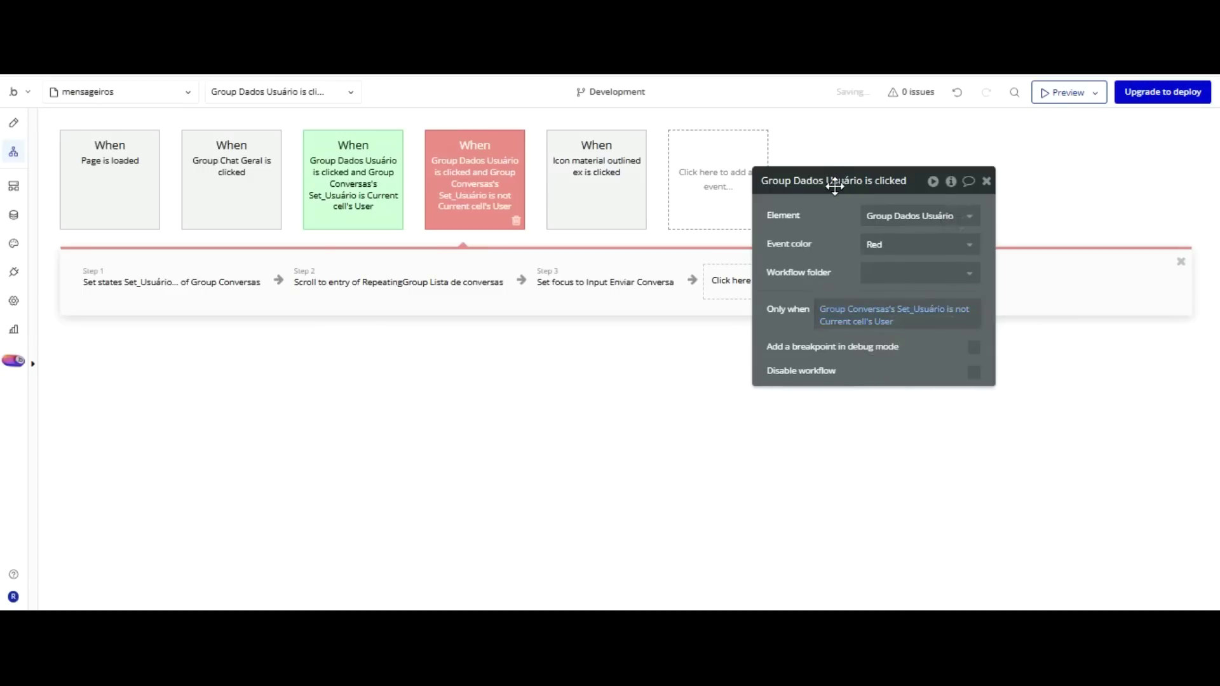
Make step 1 store Current cell's User in Set_Usuário, then return to the Design tab.
left_click(216, 277)
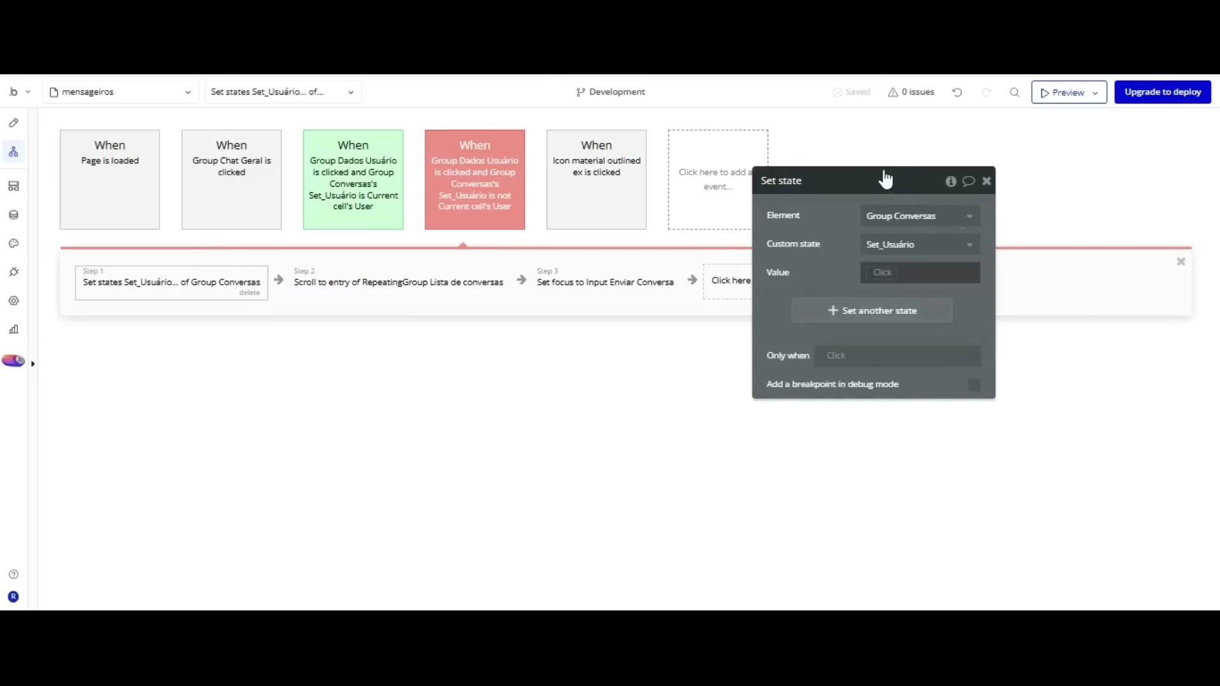
left_click(873, 272)
left_click(896, 330)
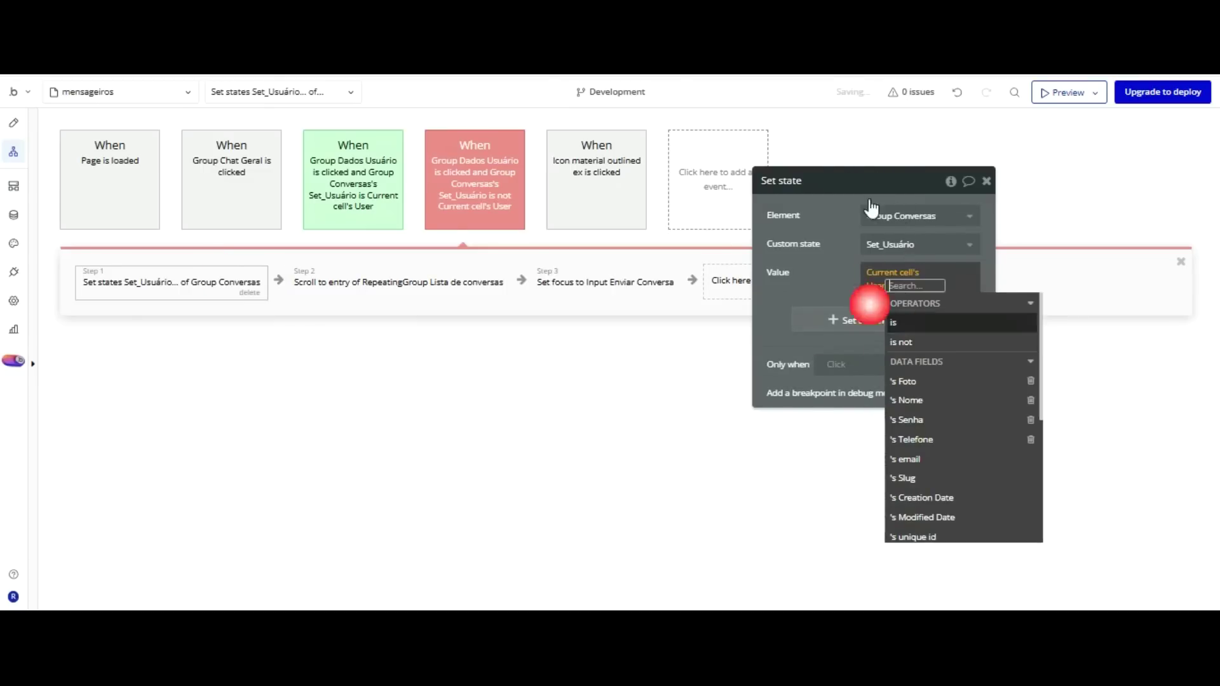
left_click(833, 269)
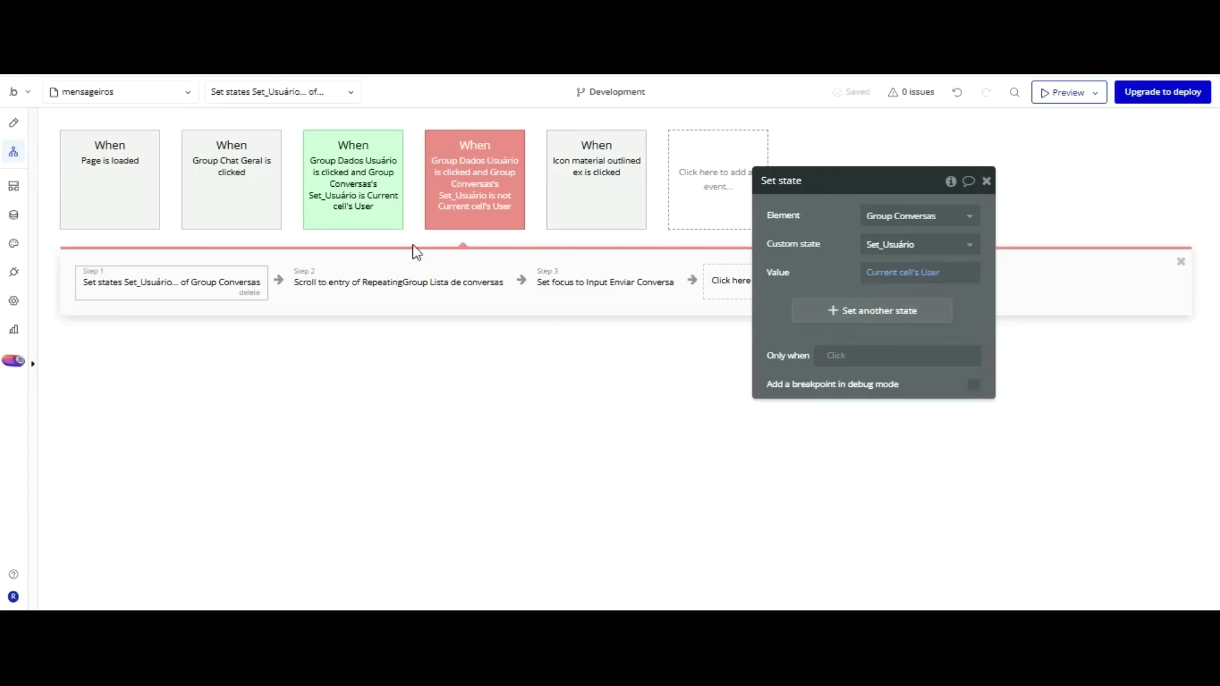
left_click(13, 122)
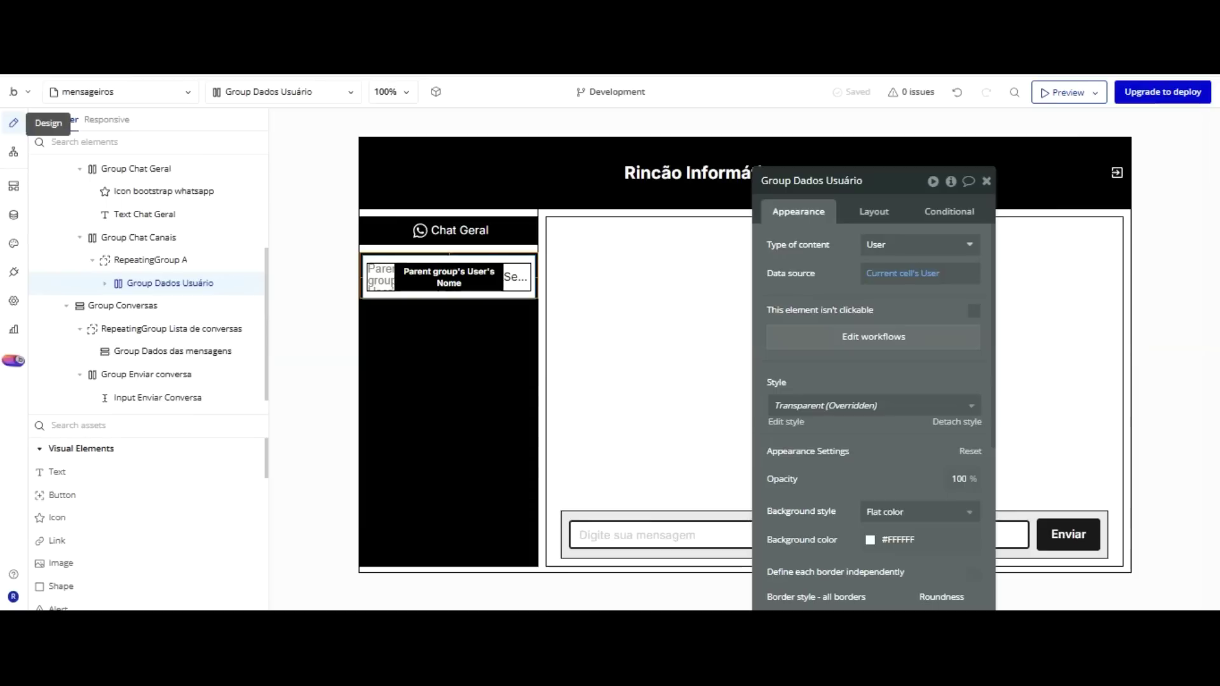
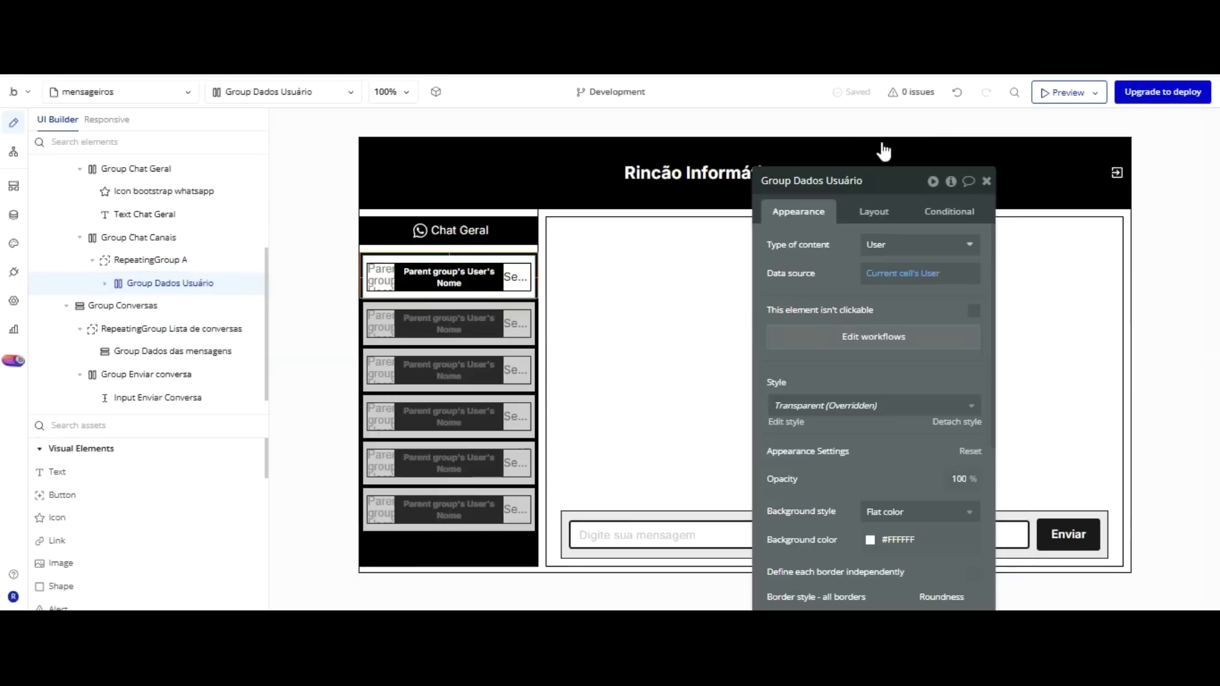
Add a user-card condition: Group Conversas's Set_Usuário is Current cell's User.
left_click(949, 211)
left_click(849, 248)
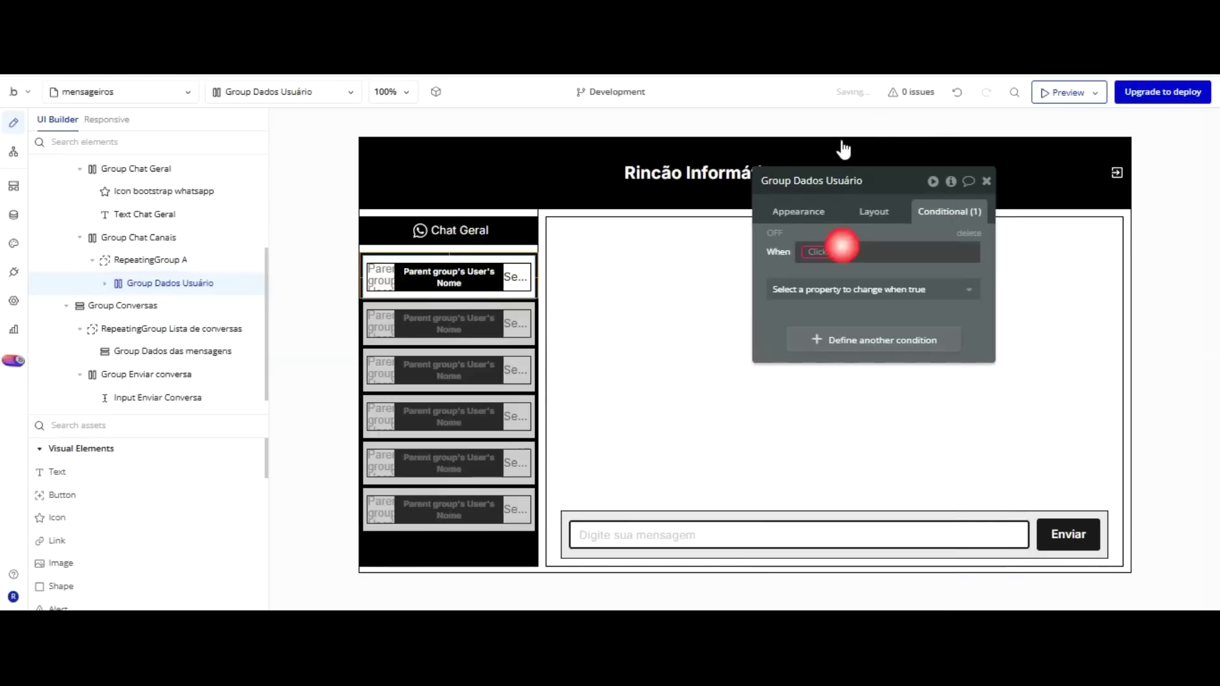
left_click(826, 252)
scroll(884, 313, "down", 2)
scroll(885, 313, "down", 4)
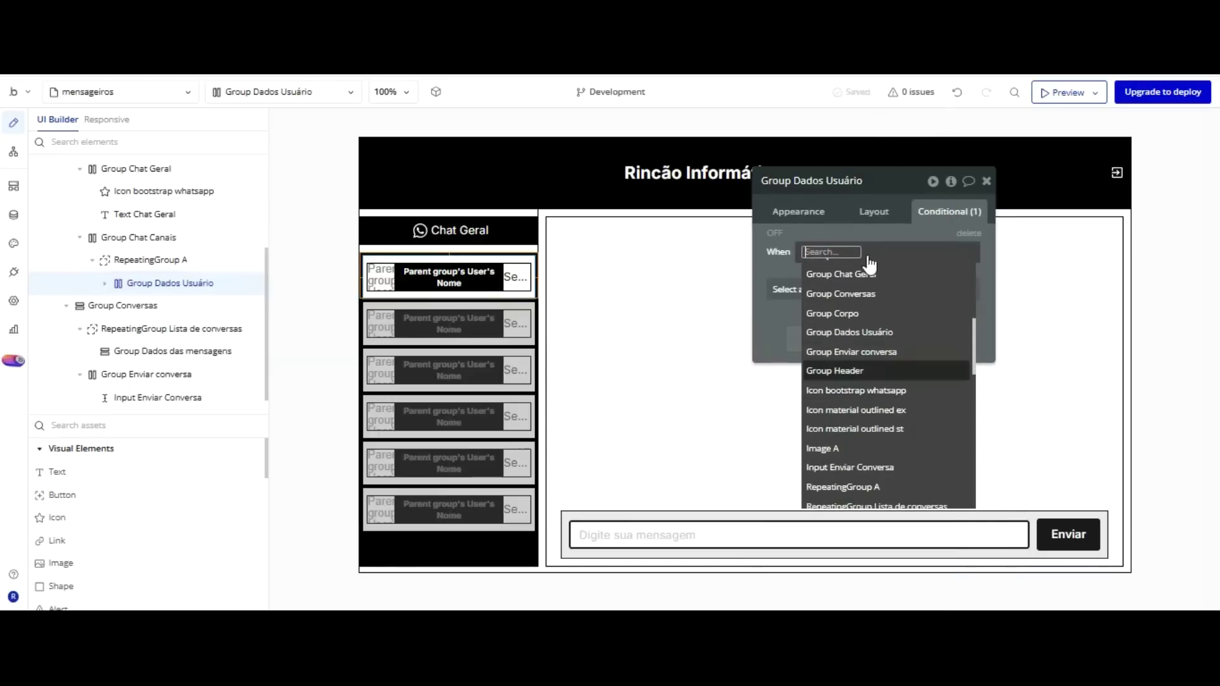
left_click(841, 293)
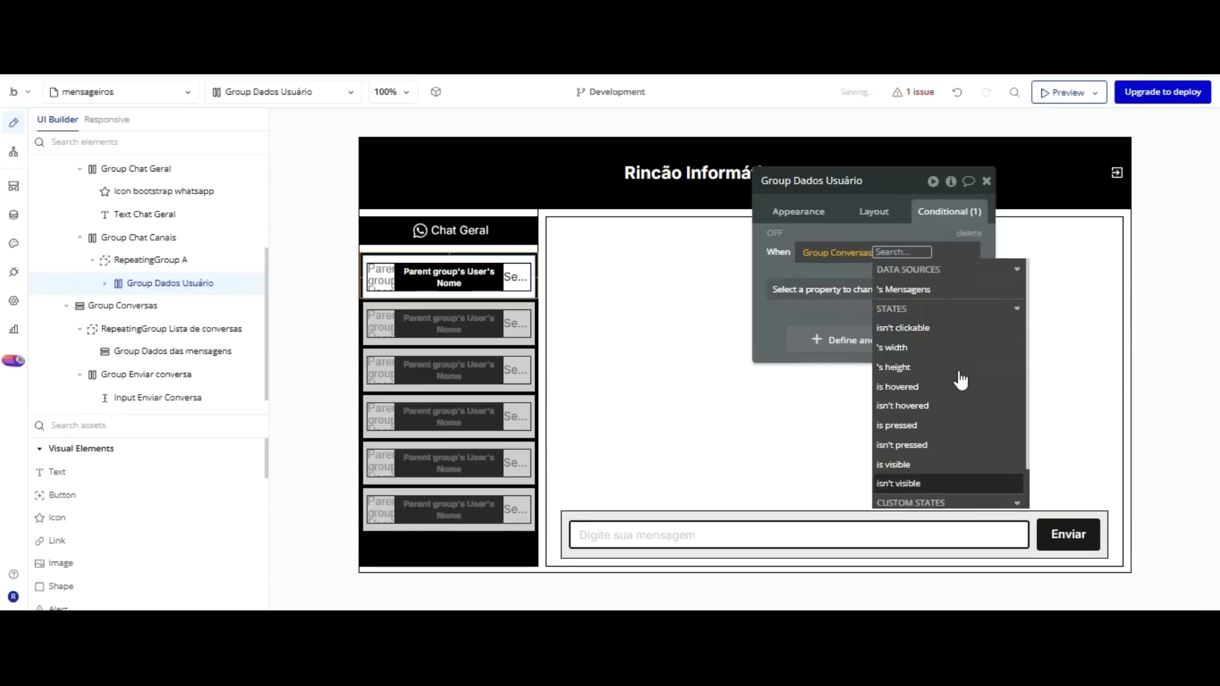
left_click(938, 476)
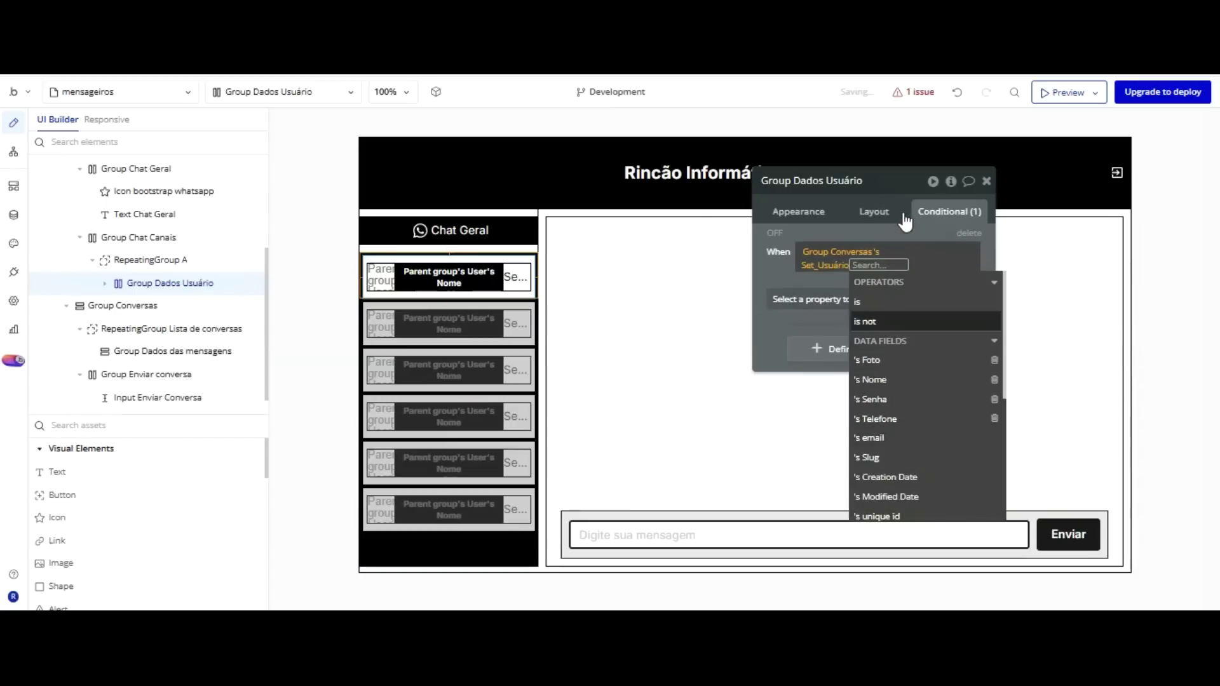
left_click(882, 306)
left_click(864, 317)
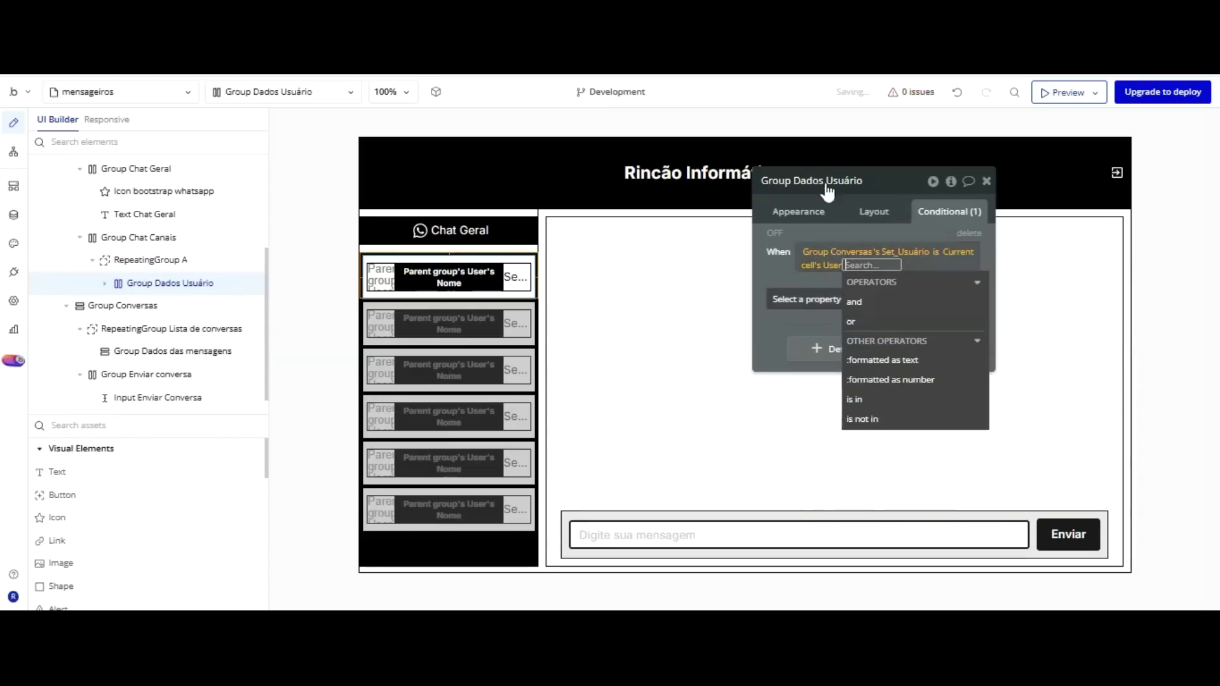
left_click(788, 277)
Make that condition change the background colour to dark grey #494545.
left_click(820, 298)
scroll(836, 353, "down", 3)
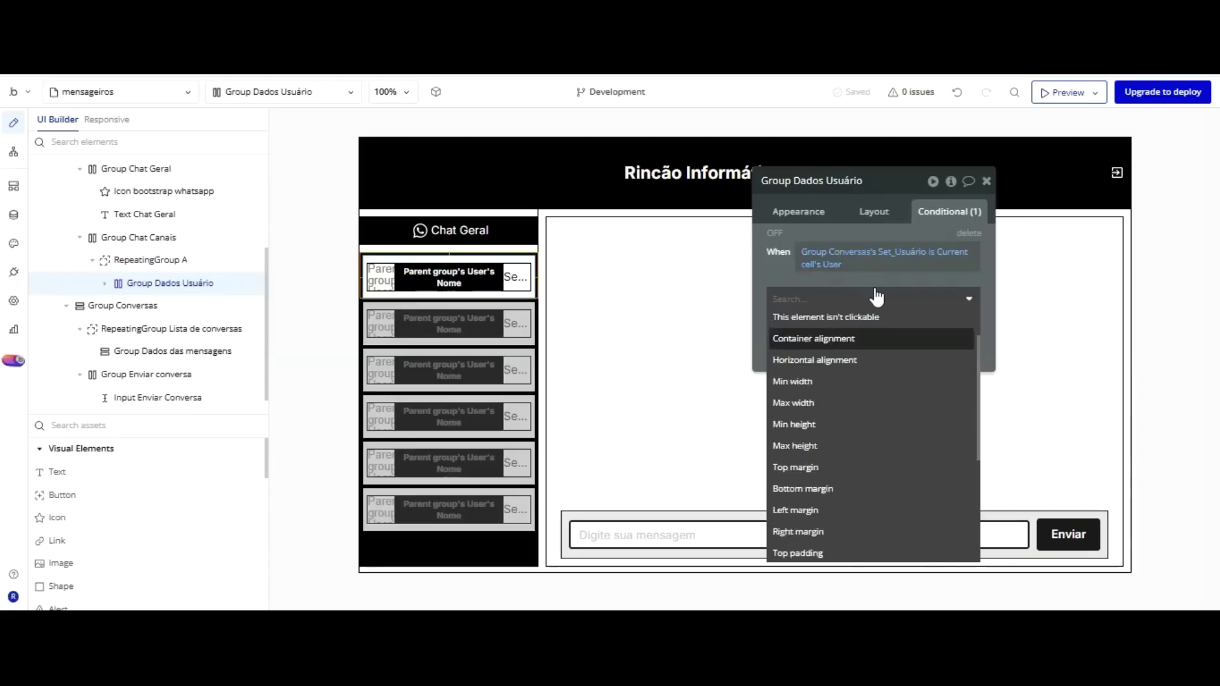
scroll(852, 321, "down", 2)
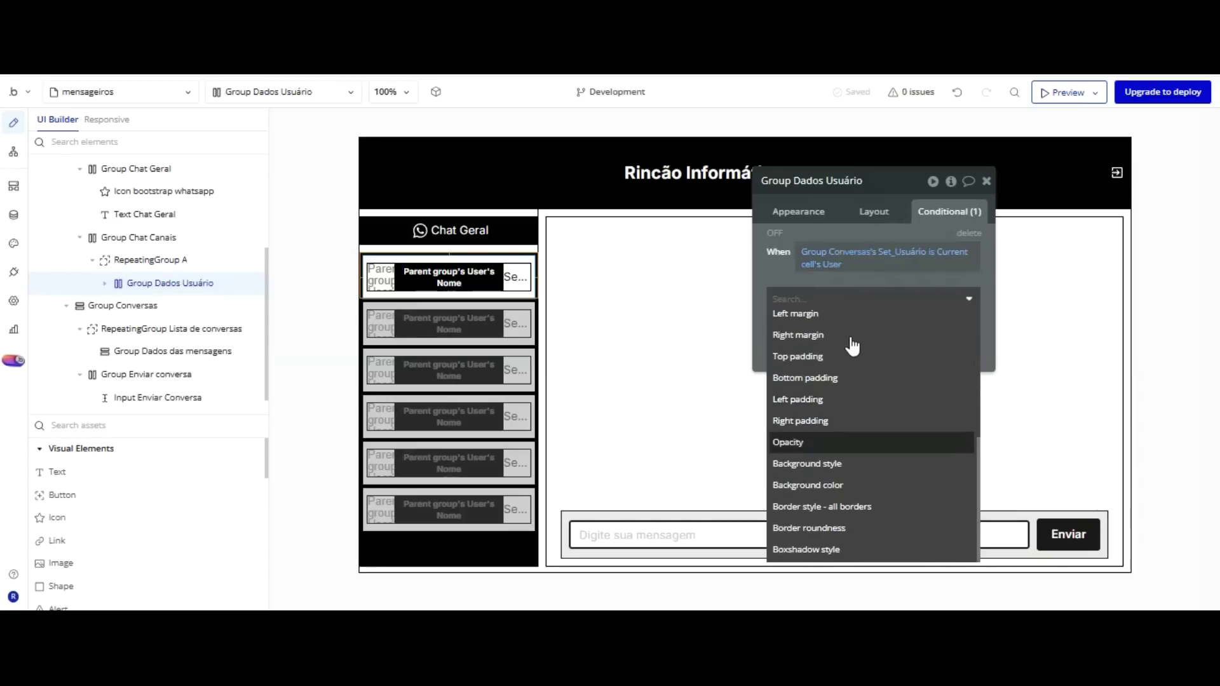
left_click(807, 485)
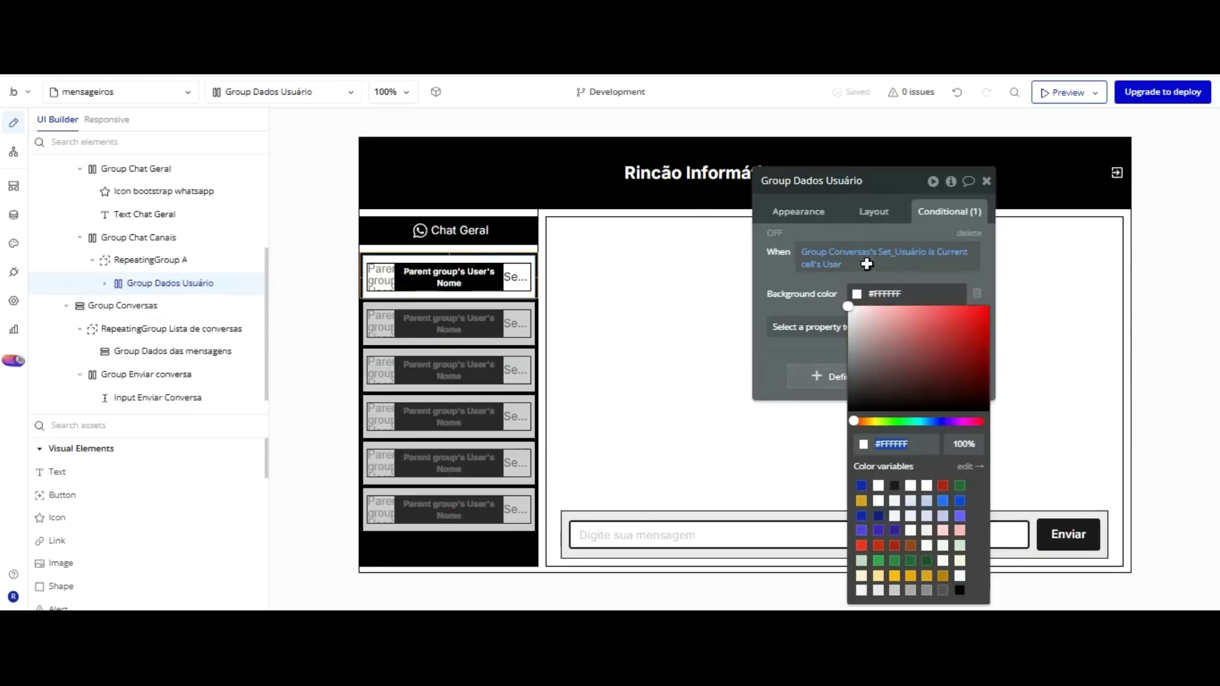
left_click_drag(863, 232, 855, 276)
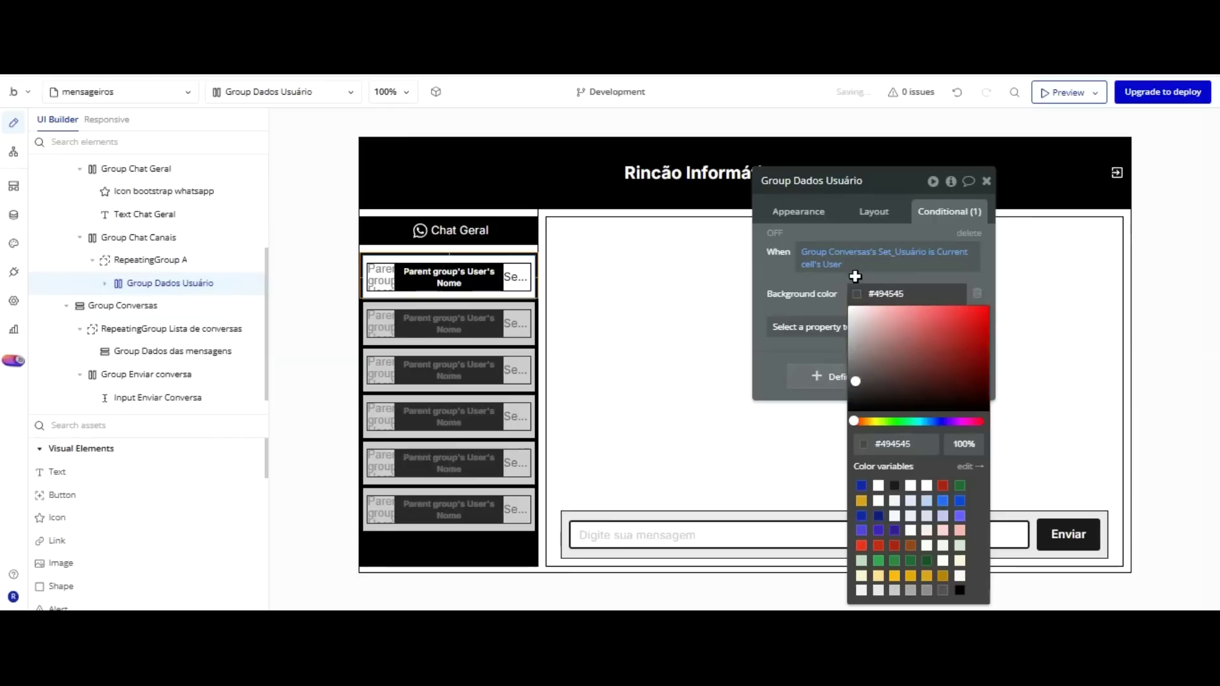
left_click(791, 279)
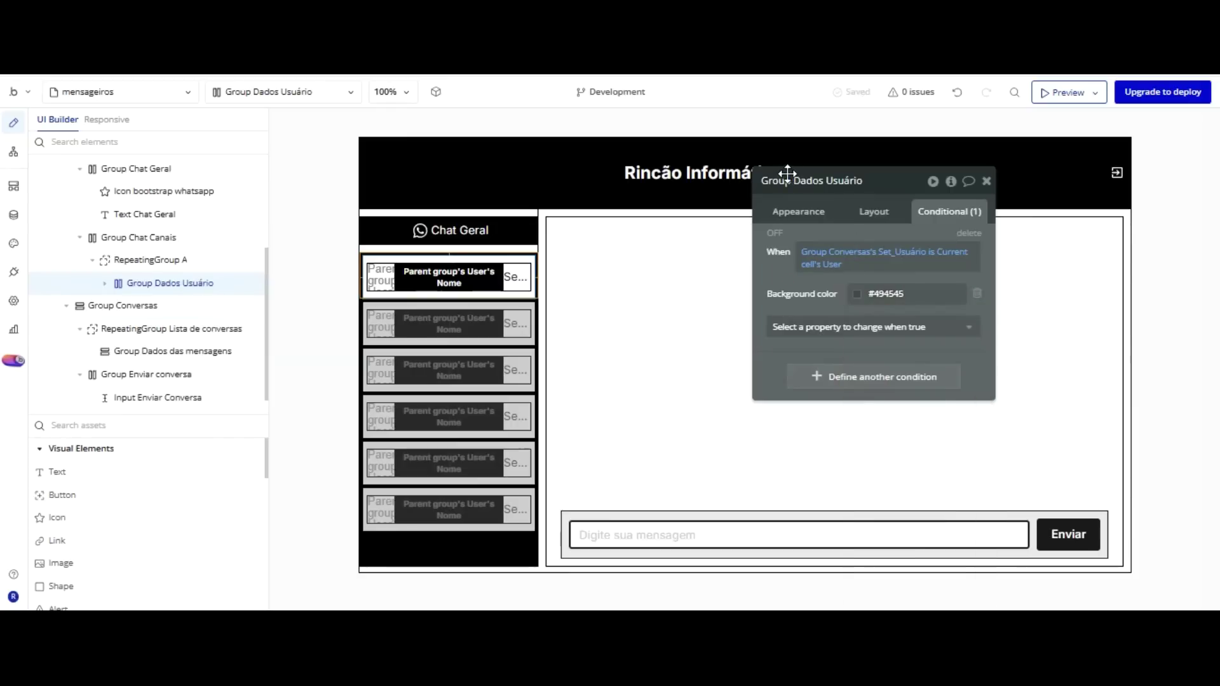
Browse other properties for the condition, then close the list without adding any.
left_click(821, 326)
scroll(866, 445, "down", 5)
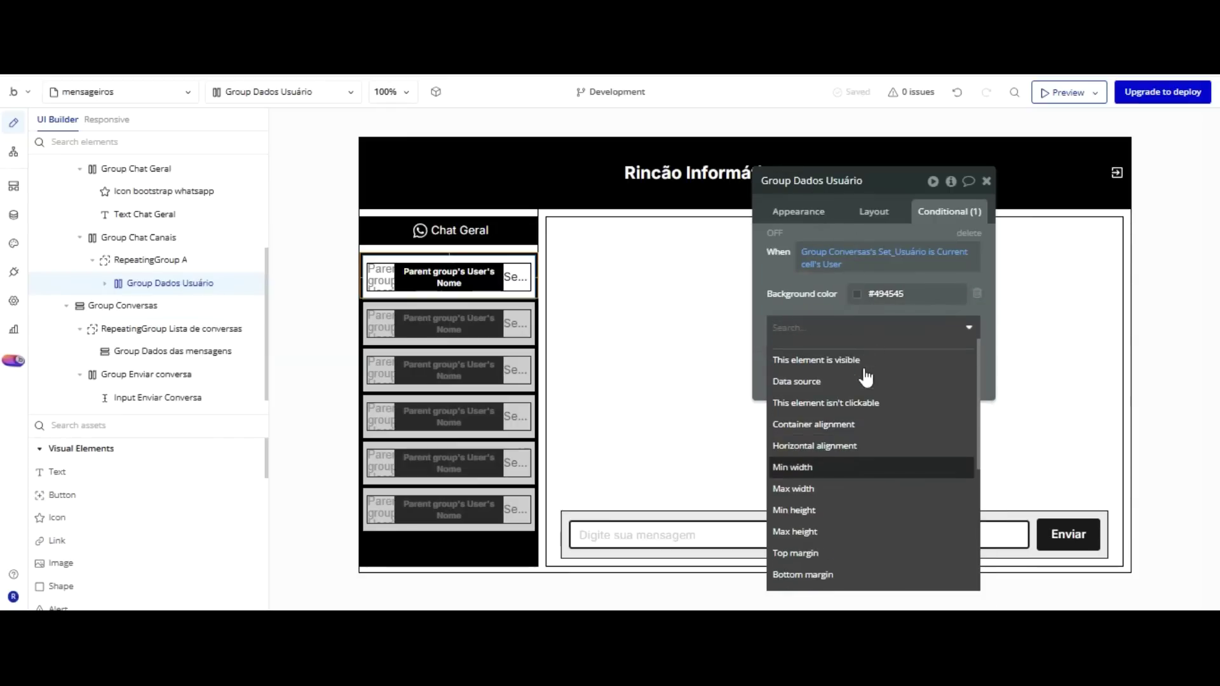
key("Down")
key("Down")
key("Down")
key("Down")
key("Down")
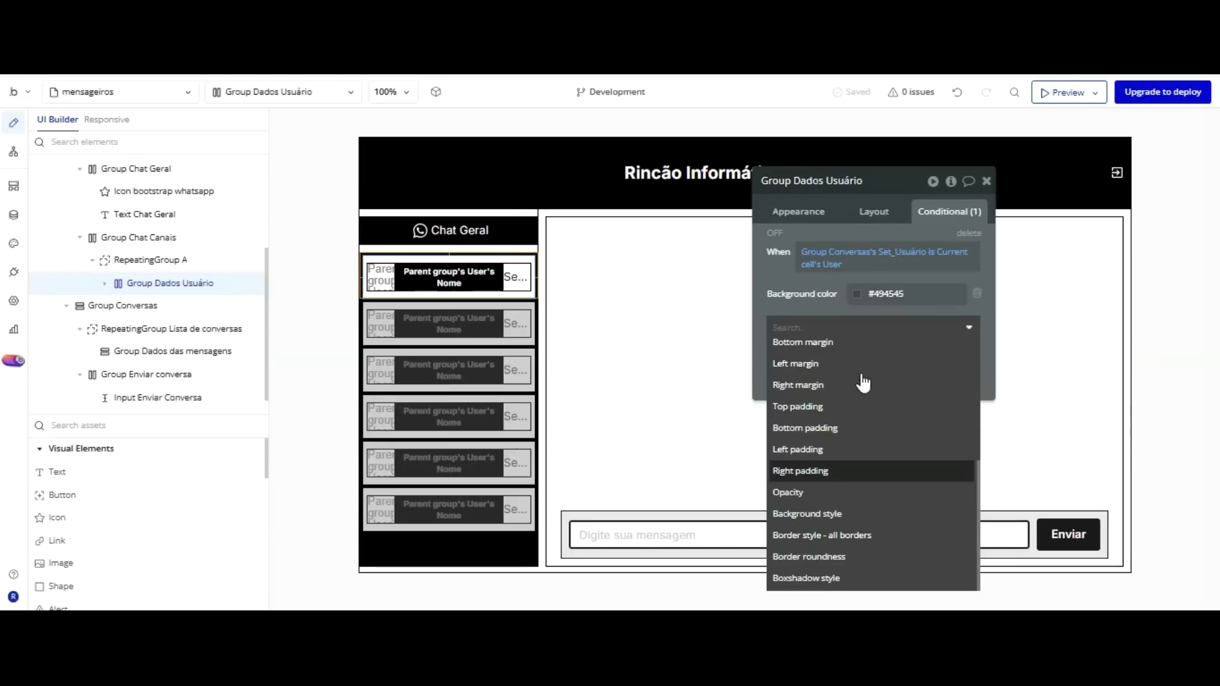
scroll(863, 383, "up", 5)
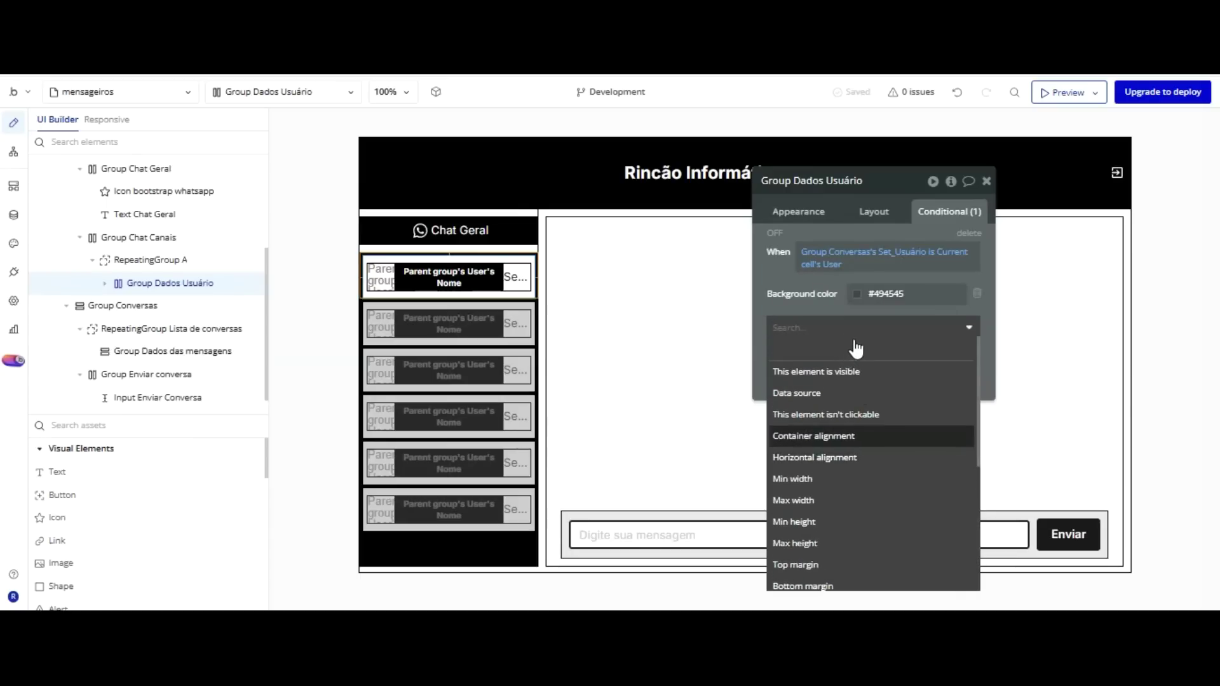
scroll(854, 349, "down", 2)
scroll(856, 348, "down", 4)
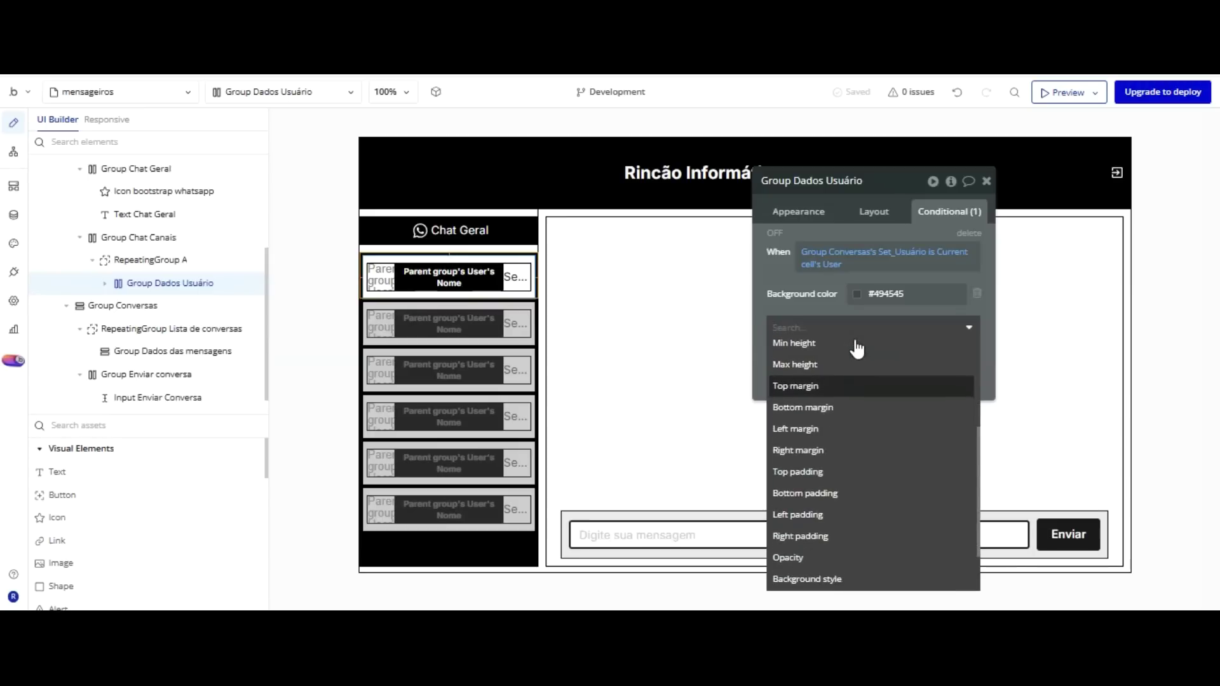
key("Down")
key("Down")
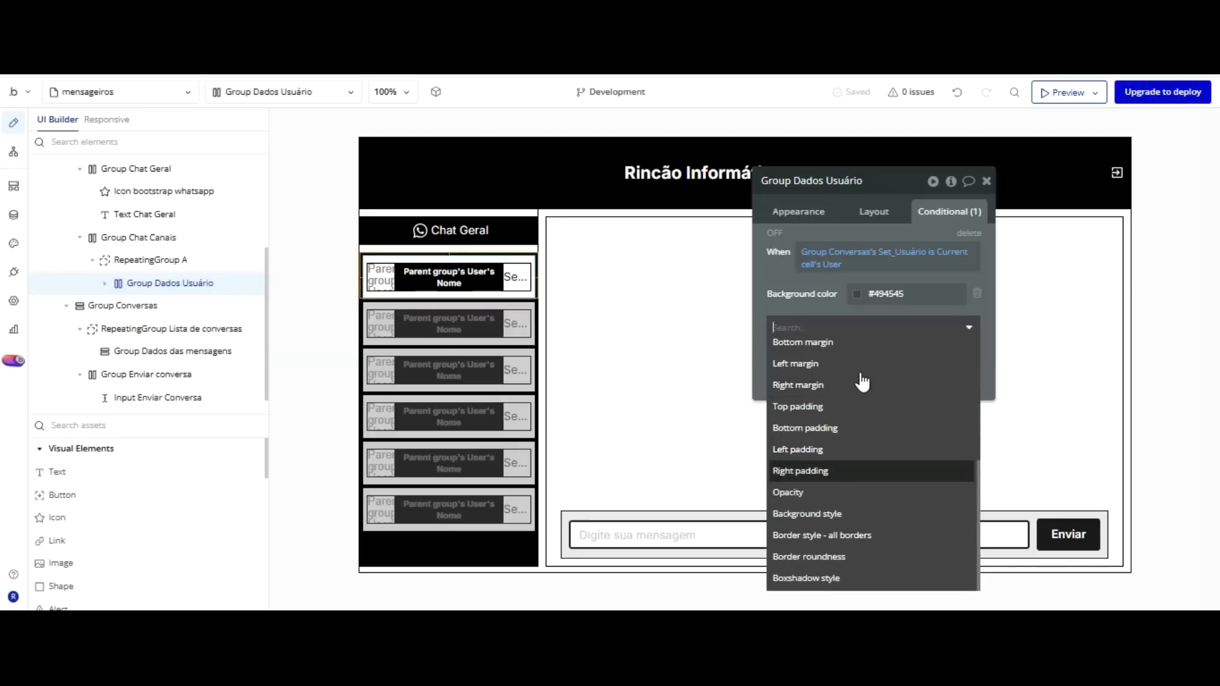
key("Up")
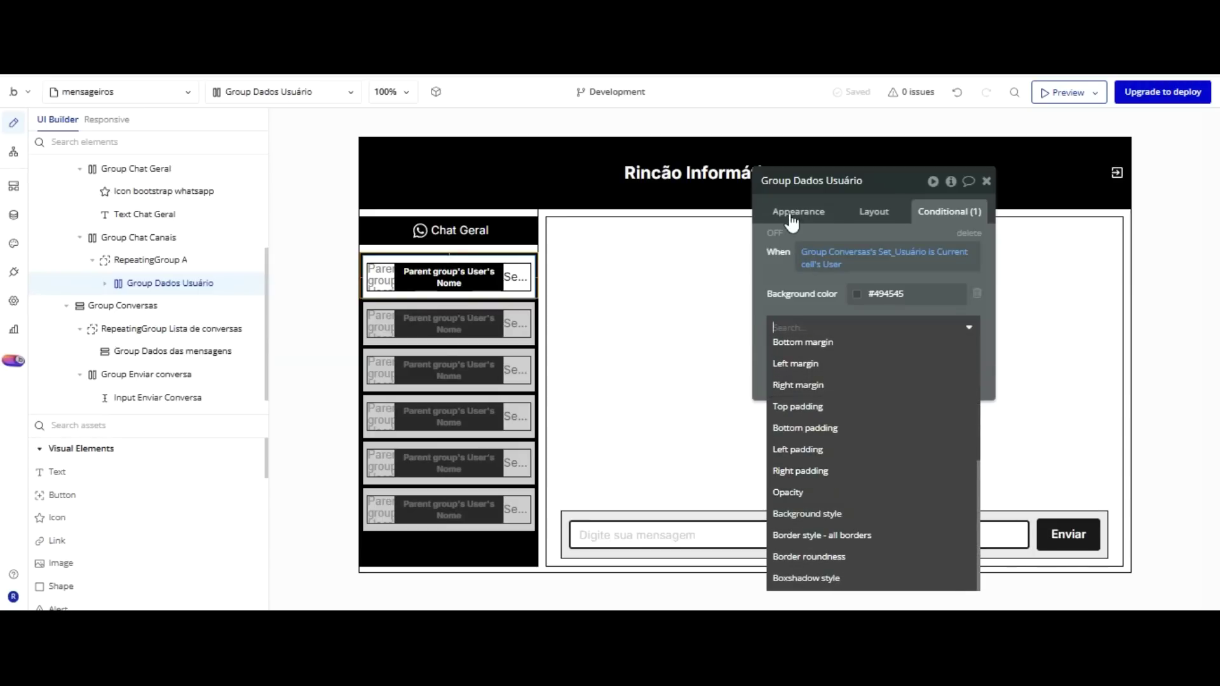
left_click(791, 198)
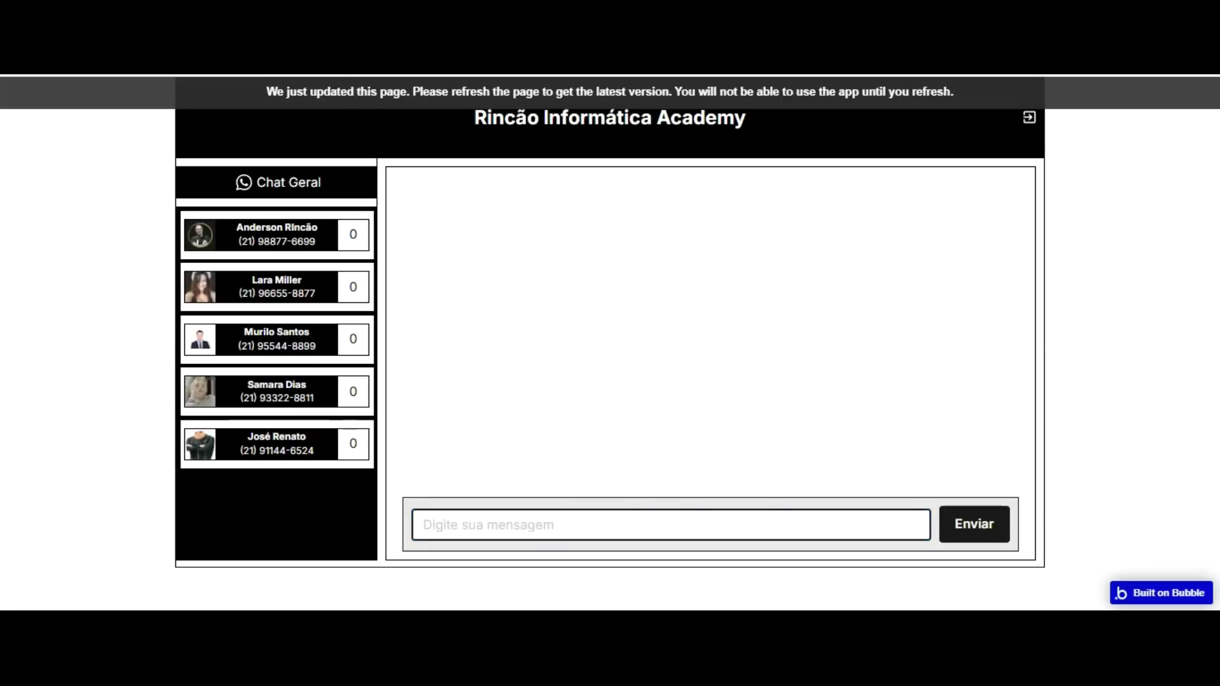
Reload the preview and select four contacts to test the grey highlight.
key("F5")
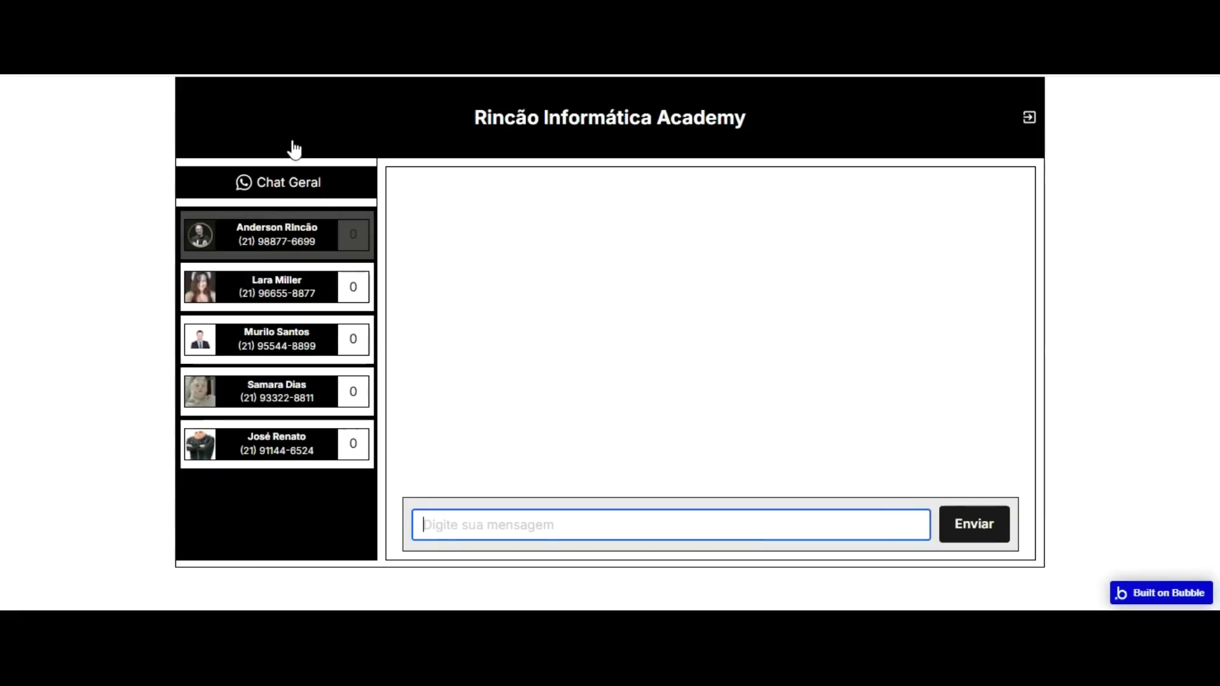
left_click(286, 277)
left_click(291, 332)
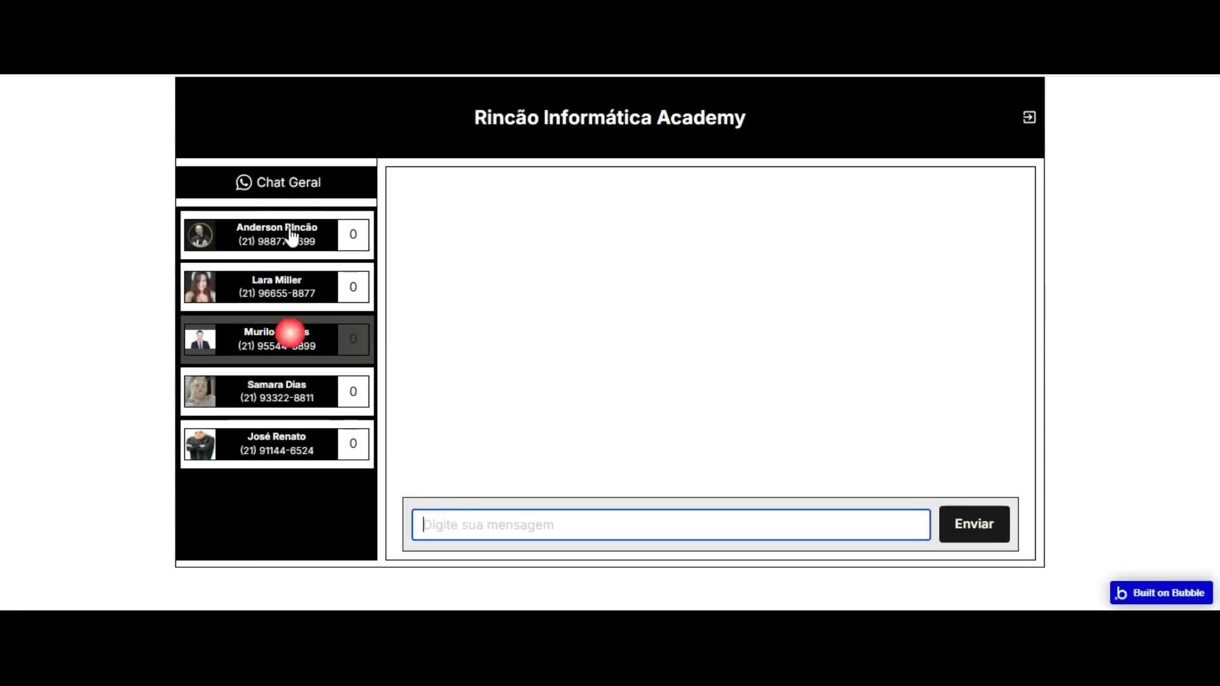
left_click(287, 371)
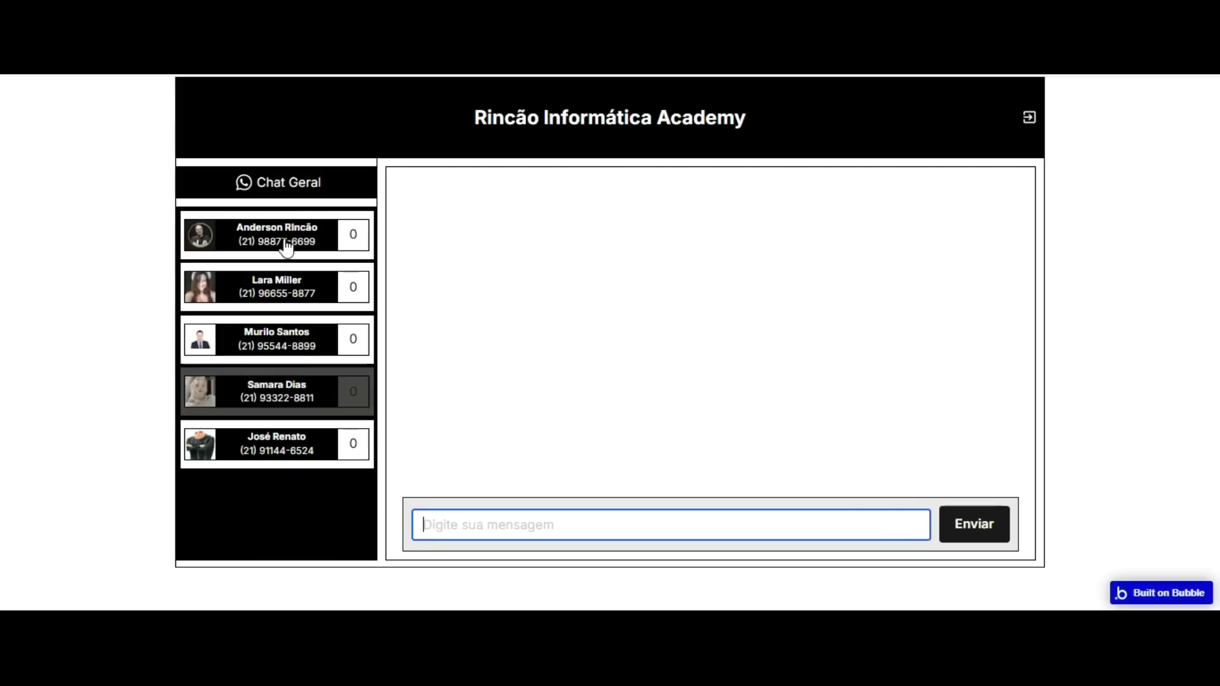
left_click(272, 281)
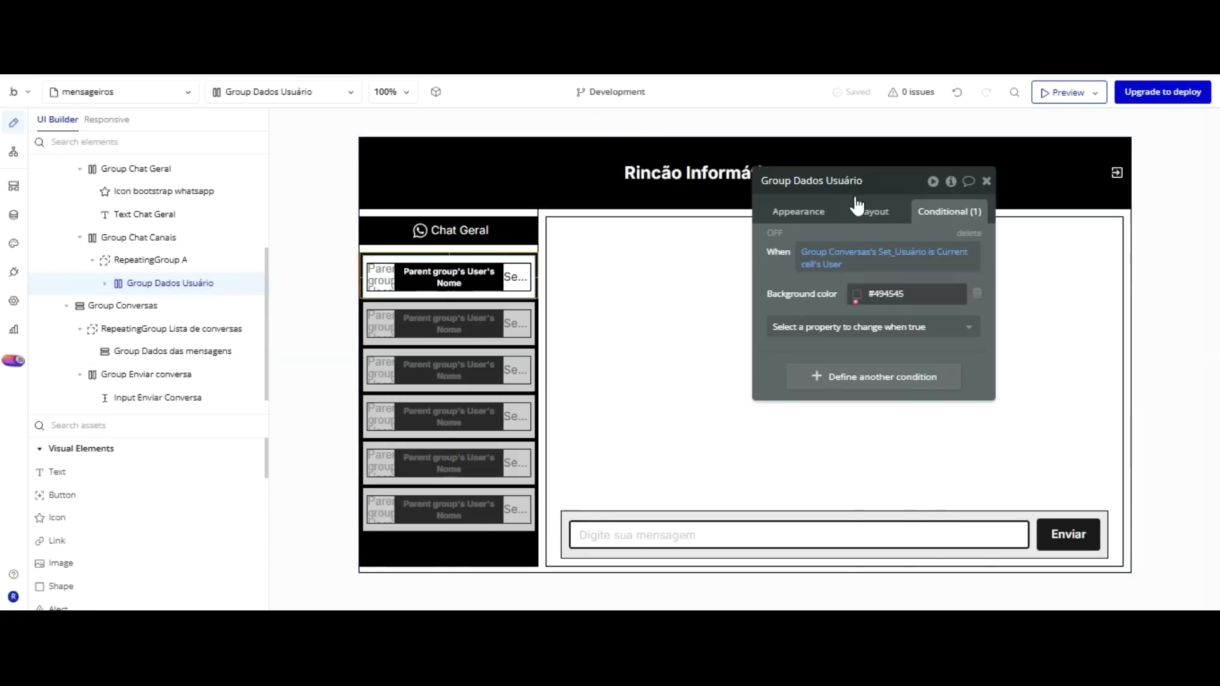
Lighten the conditional background colour to #959191 and reload the chat page.
left_click(857, 293)
left_click(853, 350)
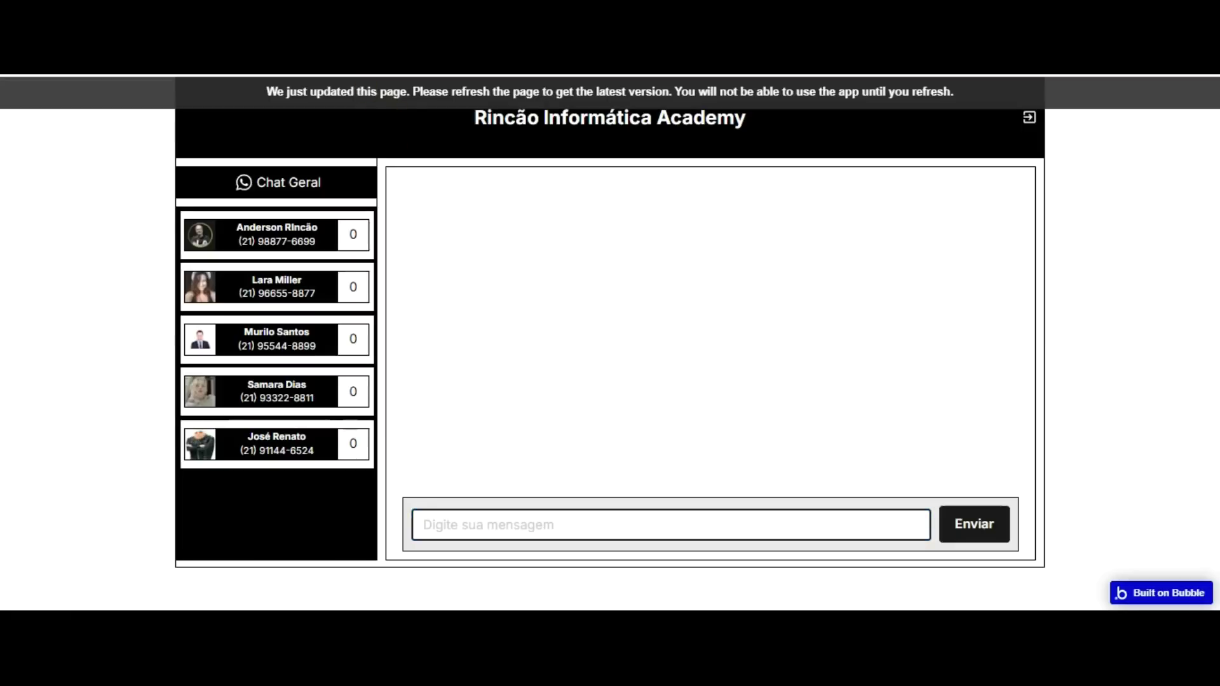
key("F5")
Check the highlight on the first contact, then start a new action in the click workflow.
left_click(291, 237)
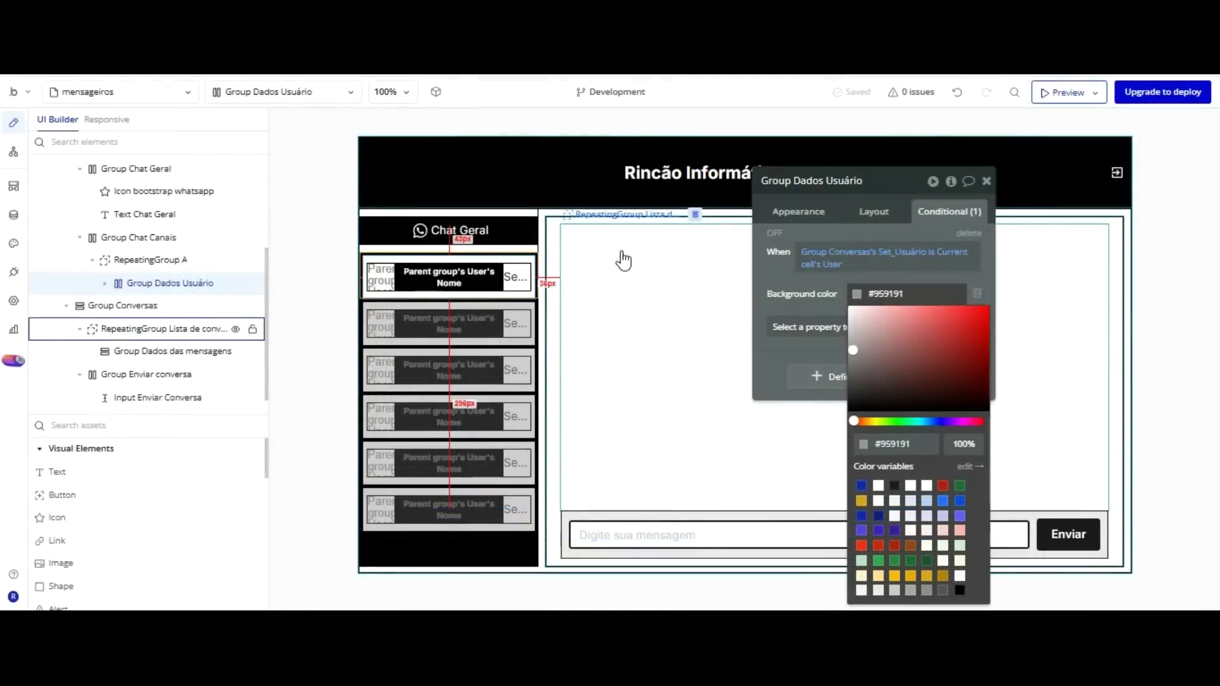
left_click(15, 154)
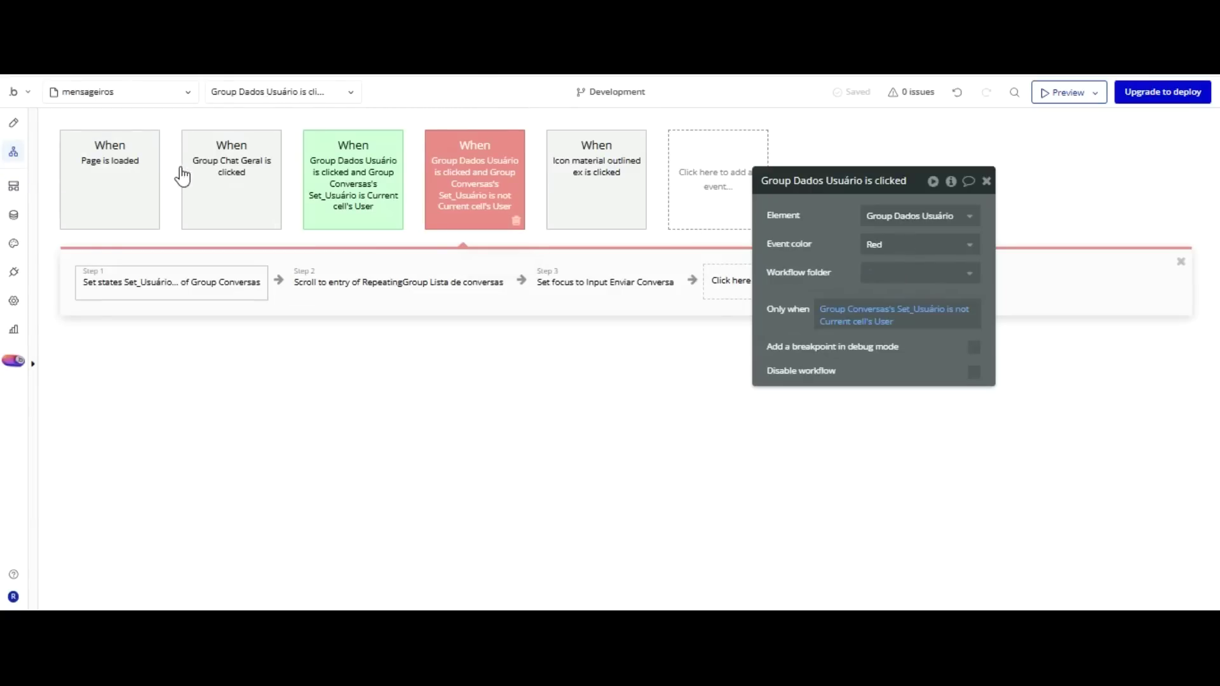
left_click_drag(814, 173, 903, 174)
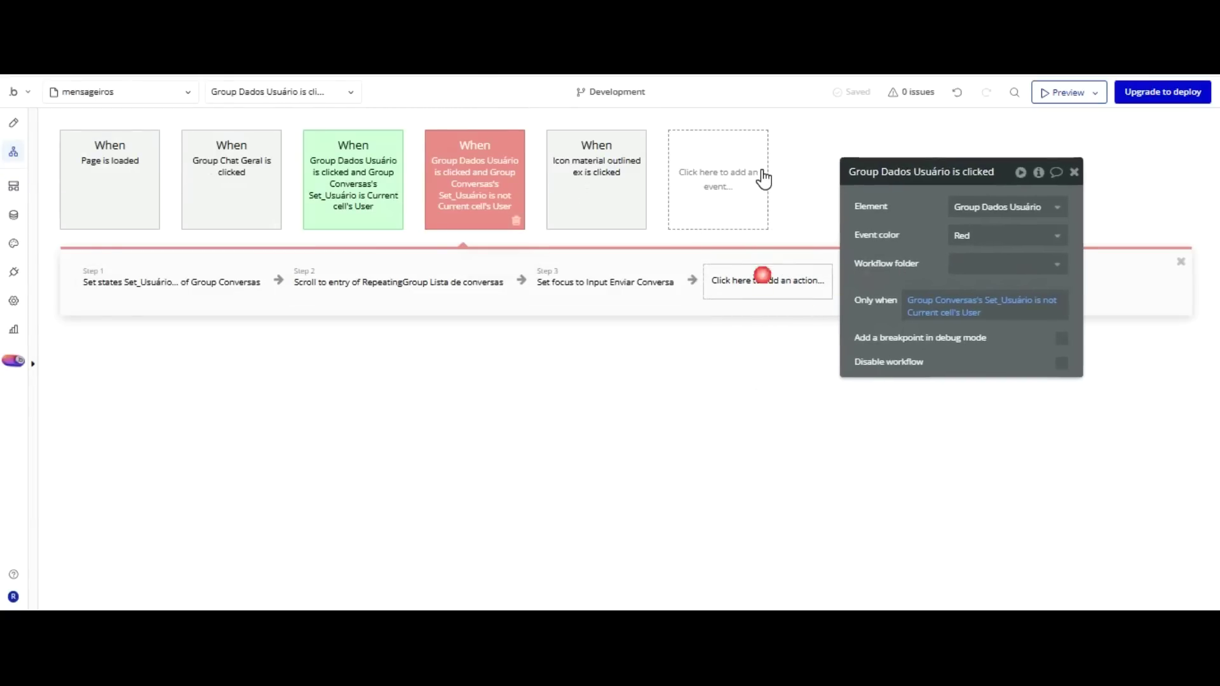
left_click(766, 280)
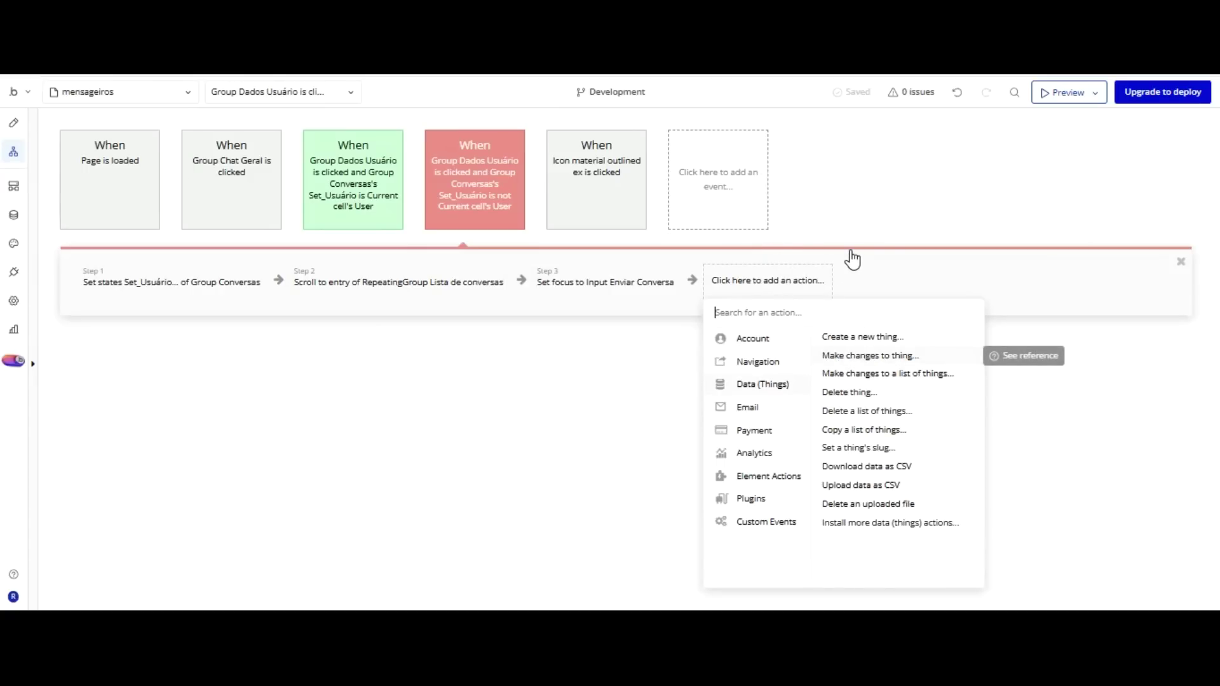
Add a Make changes to a list step using RepeatingGroup Lista de conversas's List of Mensagenses.
left_click(858, 374)
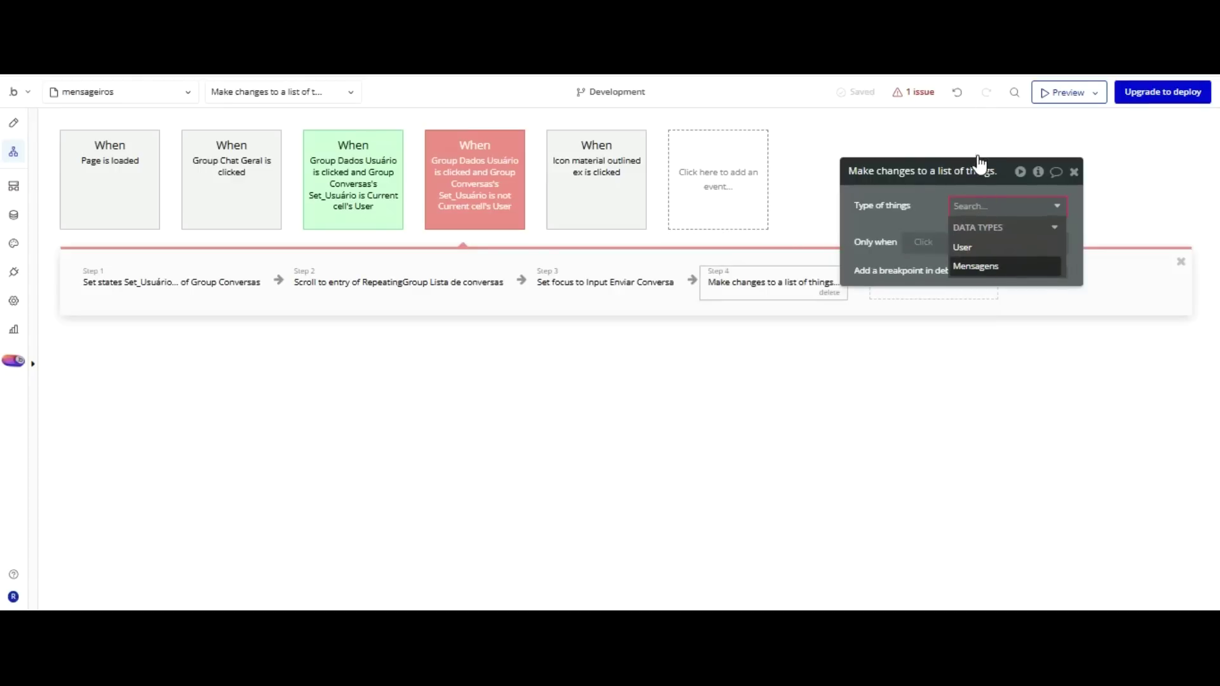
key("Return")
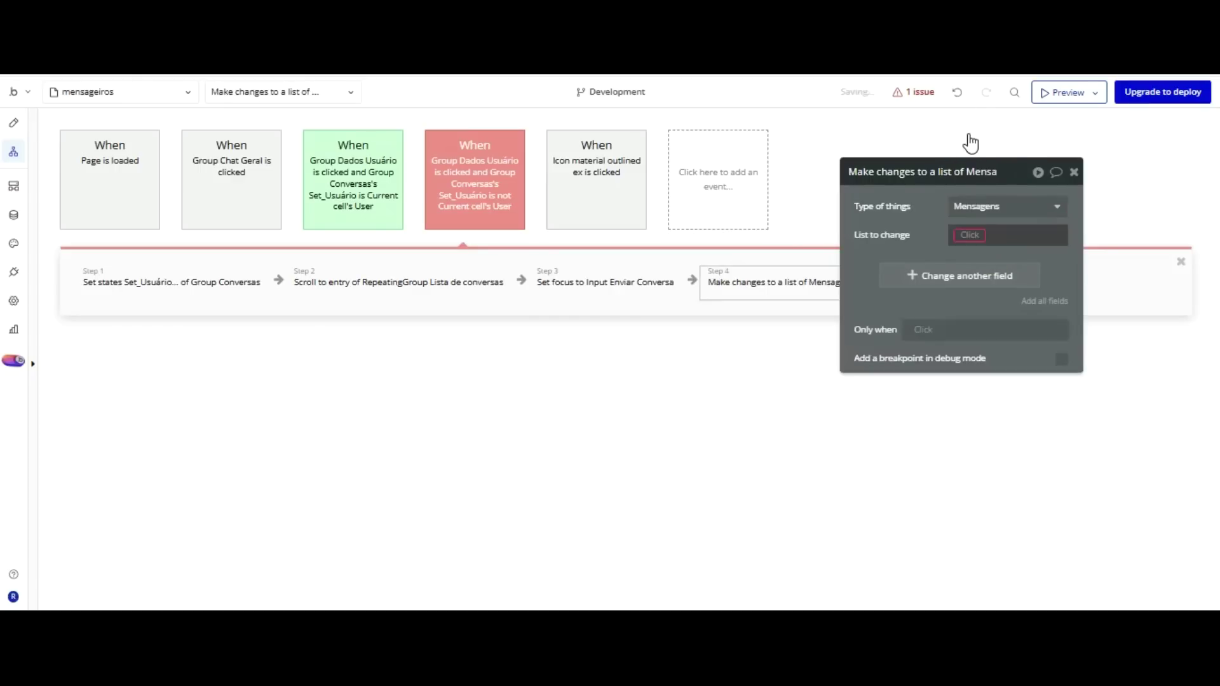
left_click(969, 234)
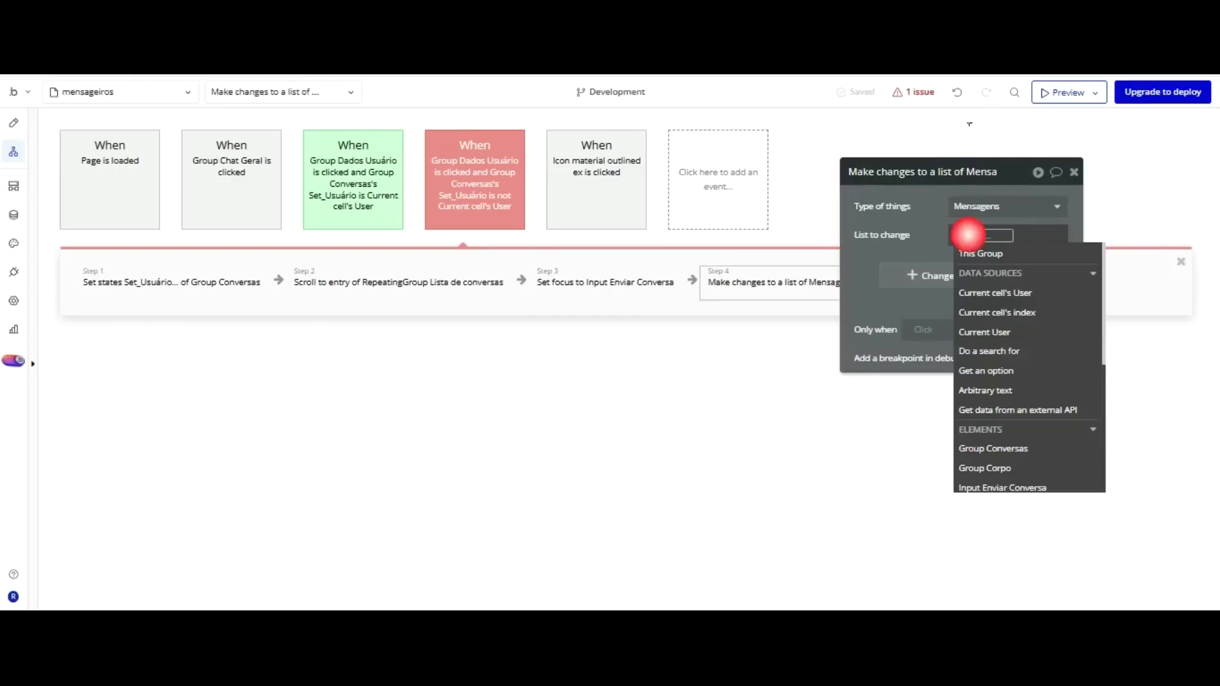
key("Up")
key("Up")
key("Up")
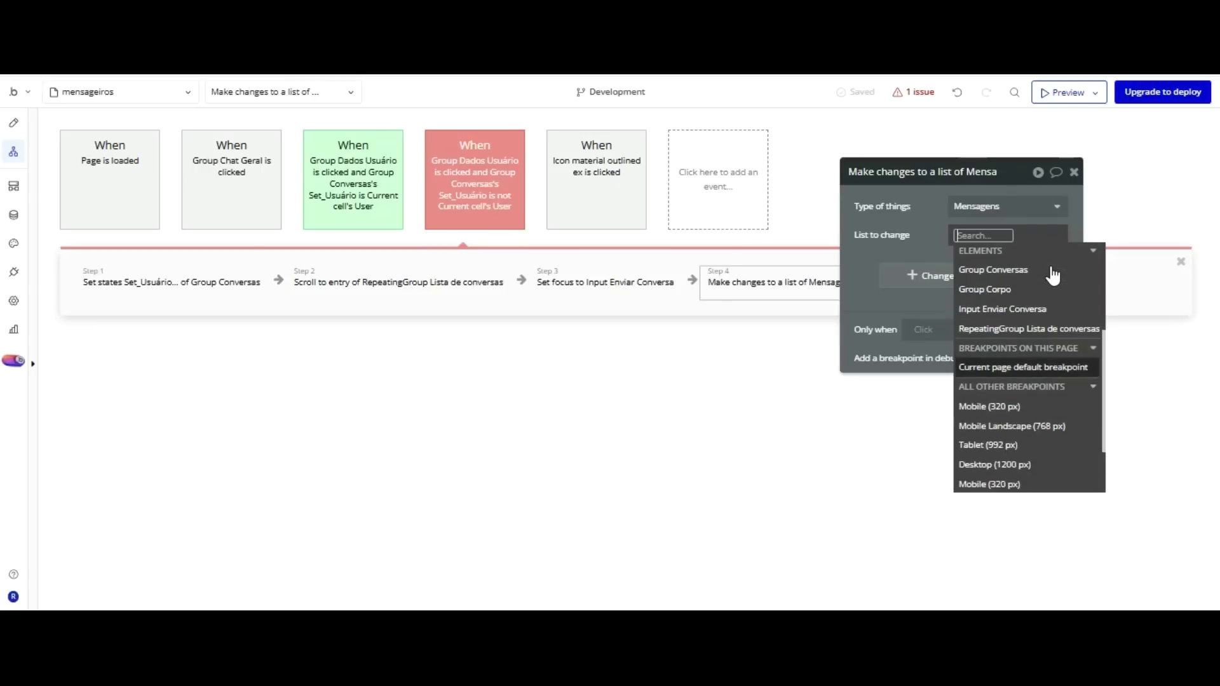
key("Return")
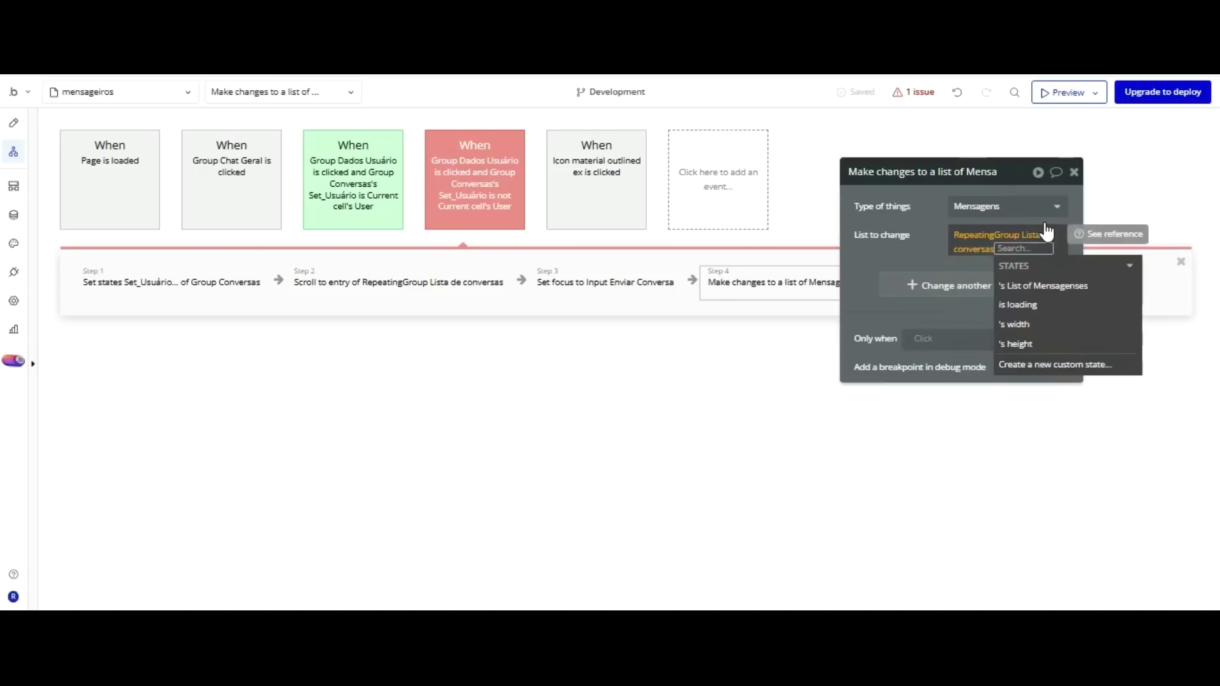
key("Down")
key("Down")
key("Down")
key("Up")
key("Up")
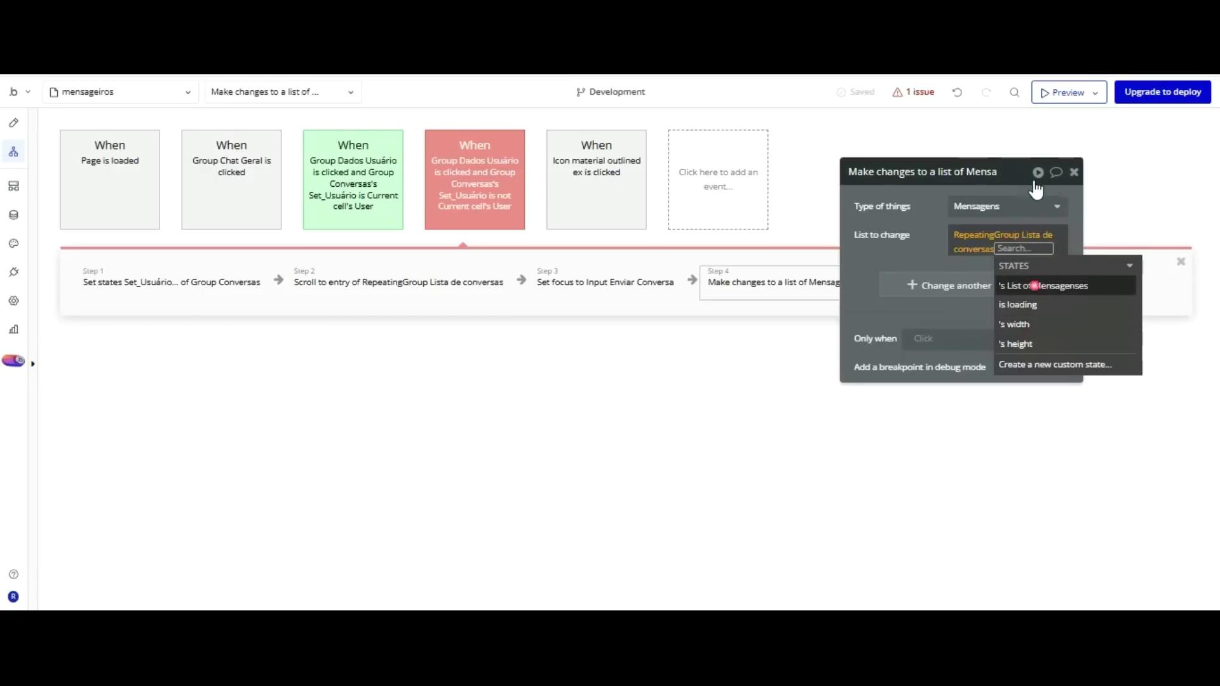
key("Return")
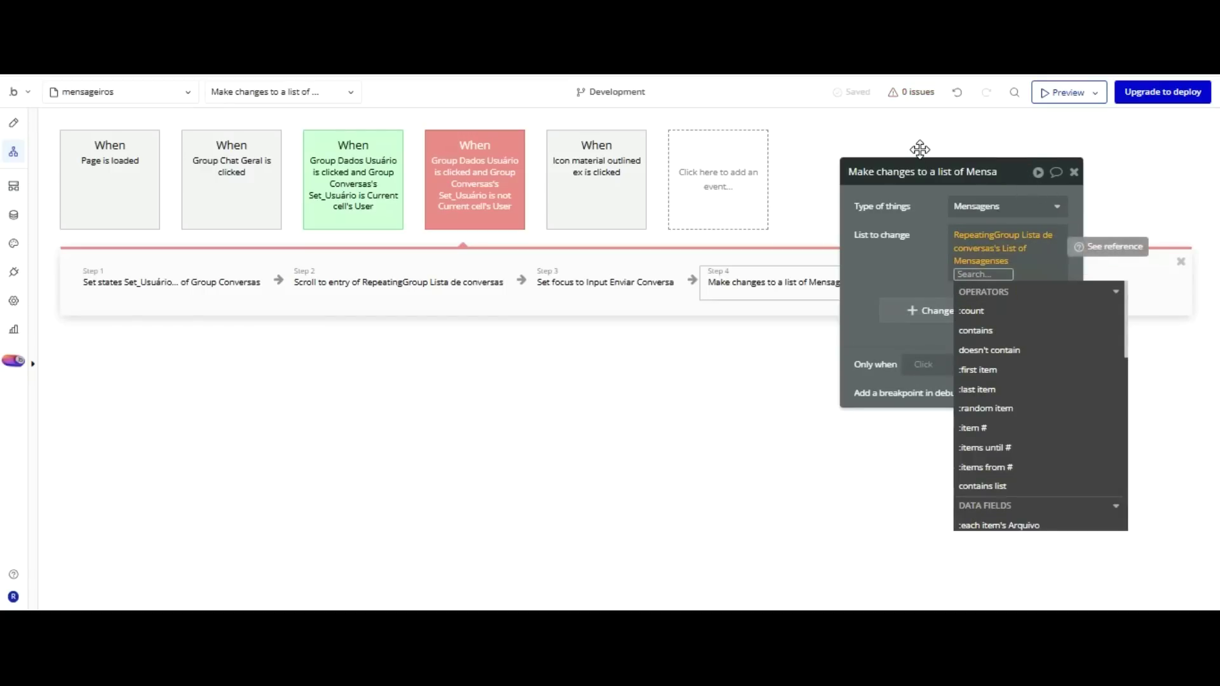
key("Escape")
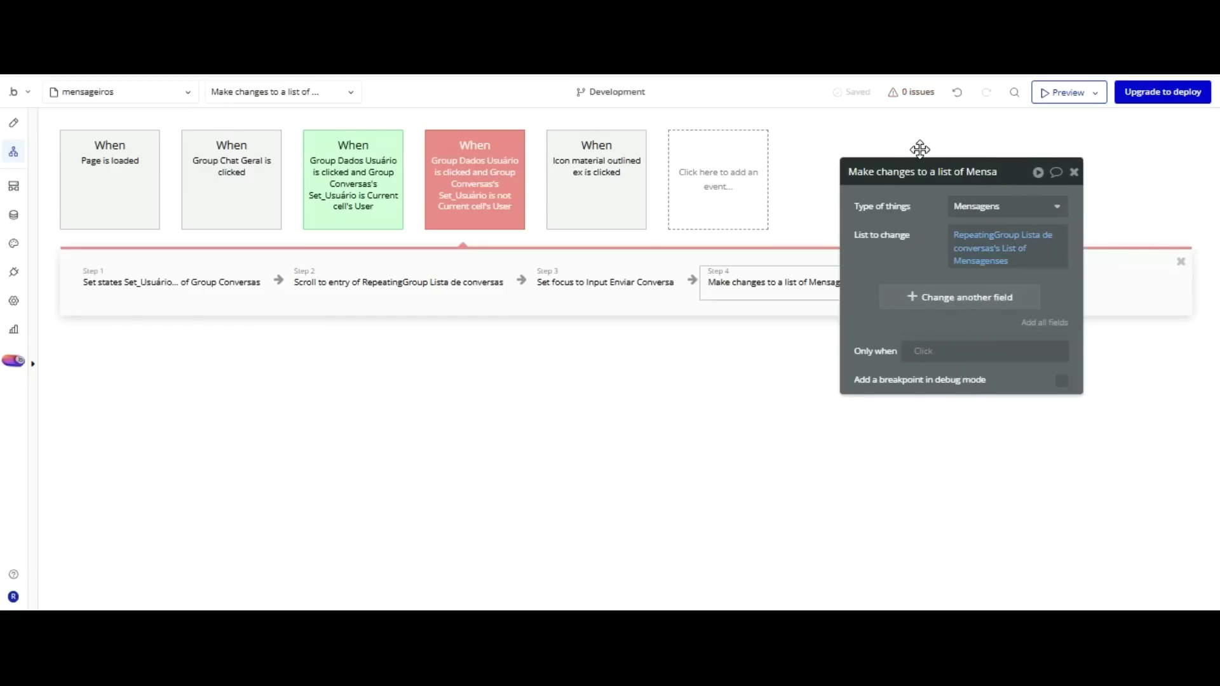
Extend the messages list expression with a :filtered operator.
left_click(1004, 249)
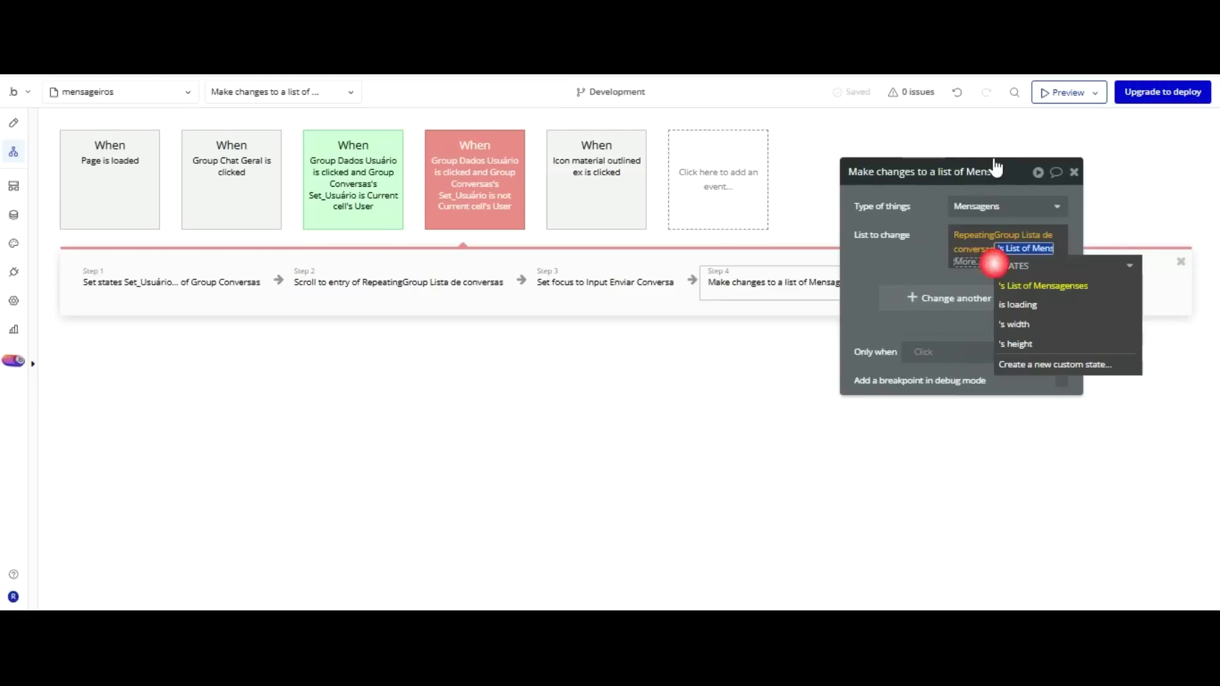
key("Up")
key("Return")
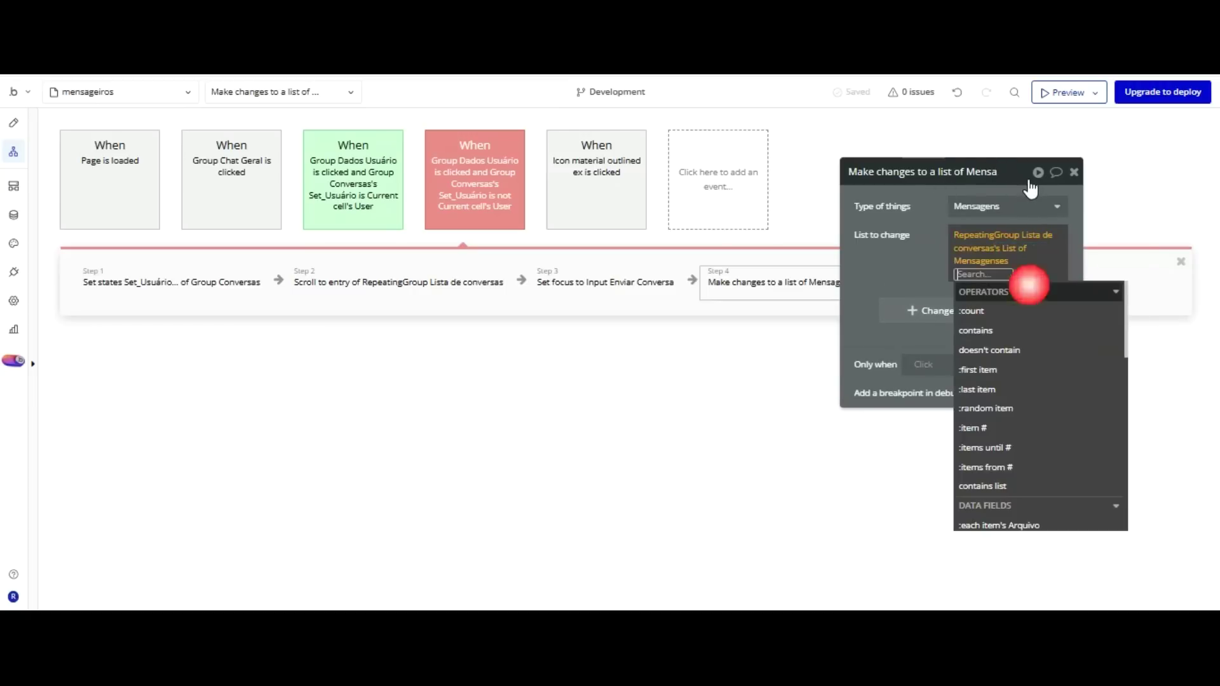
type("fil")
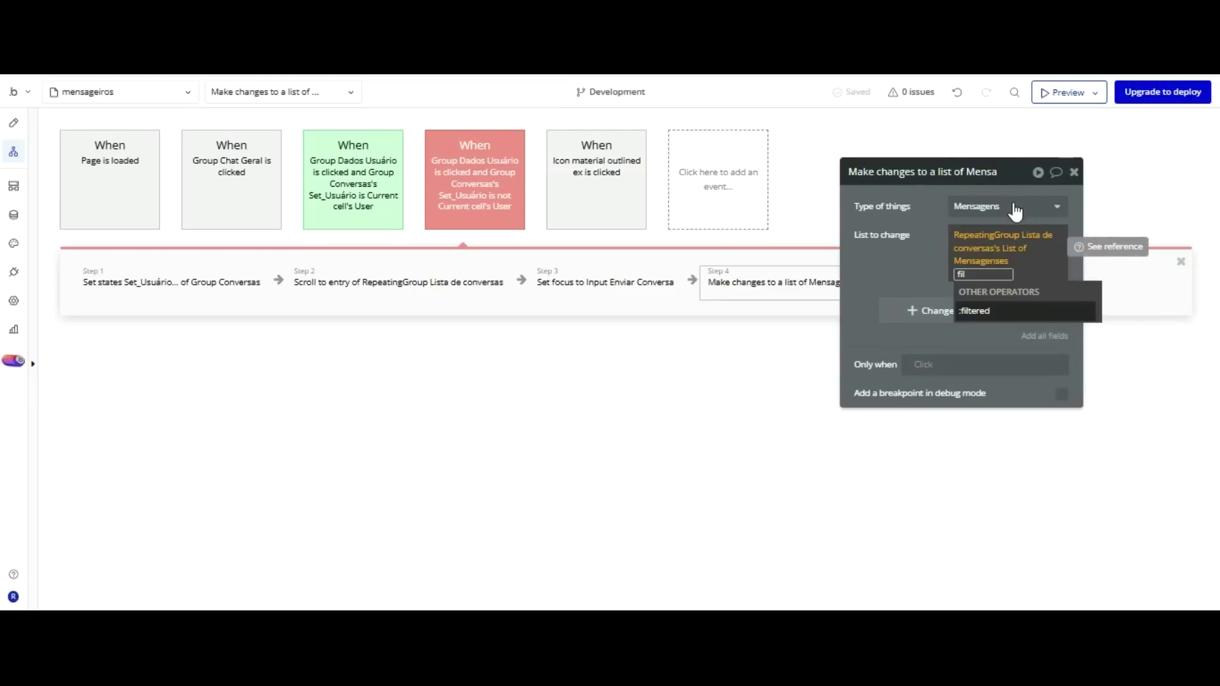
key("Return")
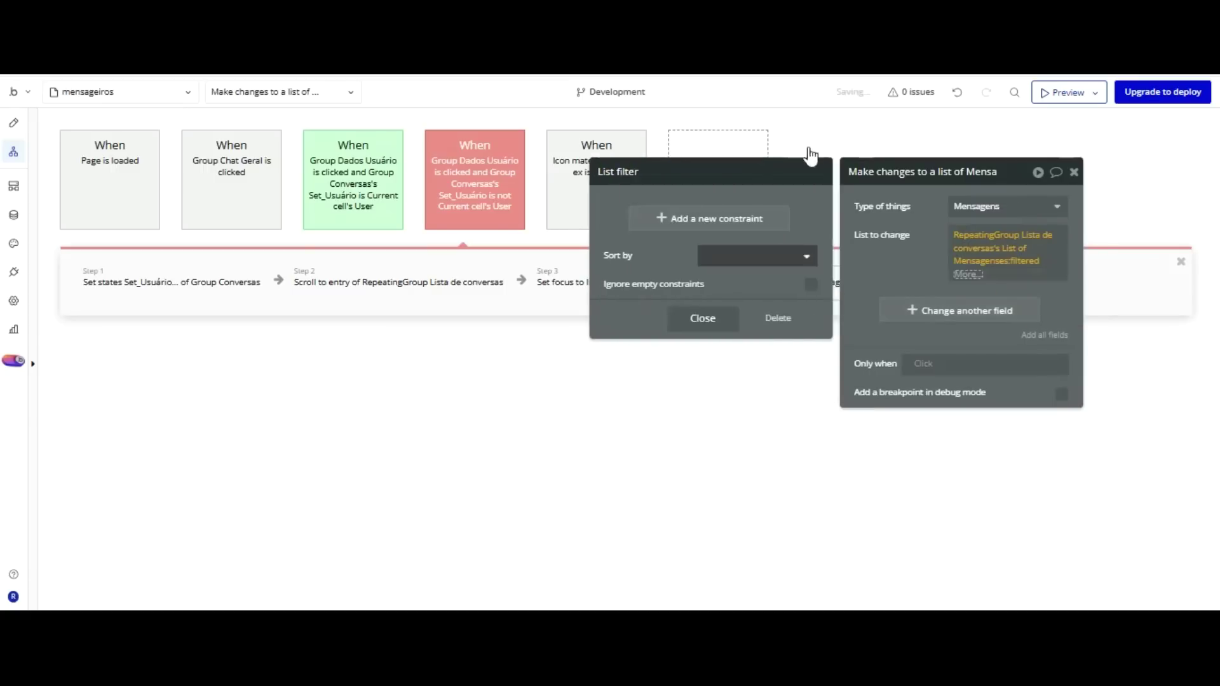
Filter to messages whose Usuários visualizadores doesn't contain Current cell's User.
left_click(727, 218)
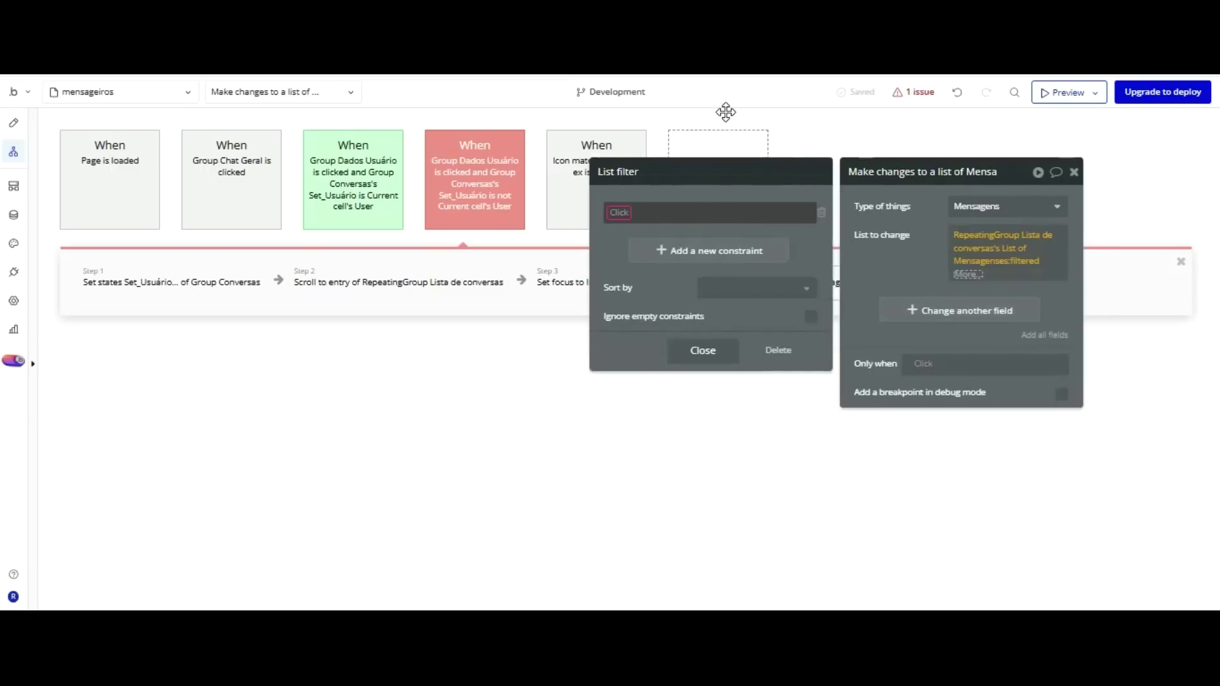
left_click(620, 210)
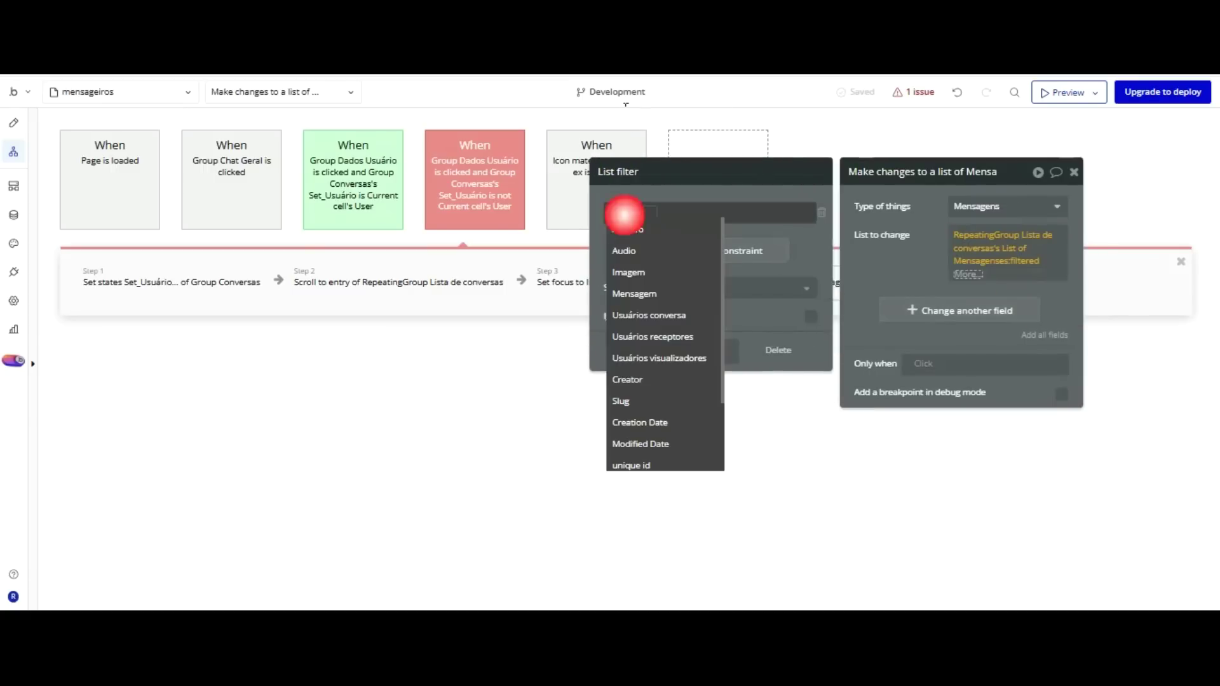
key("Down")
key("Down")
key("Down")
key("Down")
key("Down")
key("Down")
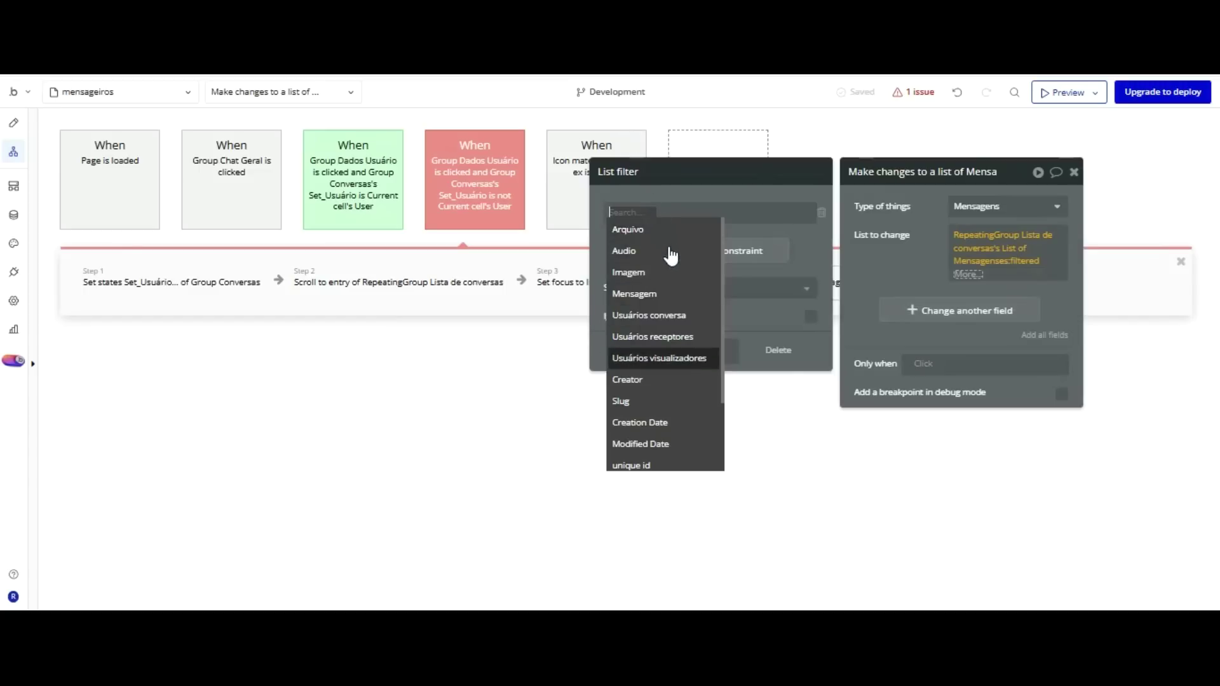
key("Return")
left_click(715, 212)
key("Down")
key("Down")
key("Return")
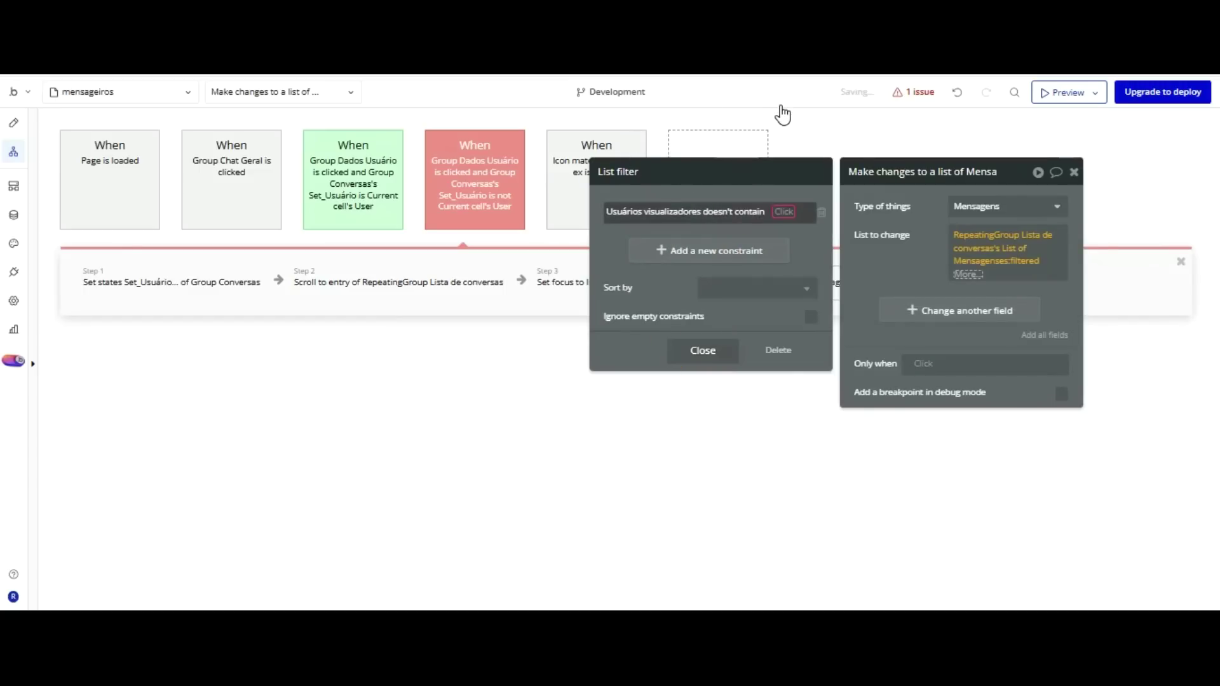
key("Down")
key("Down")
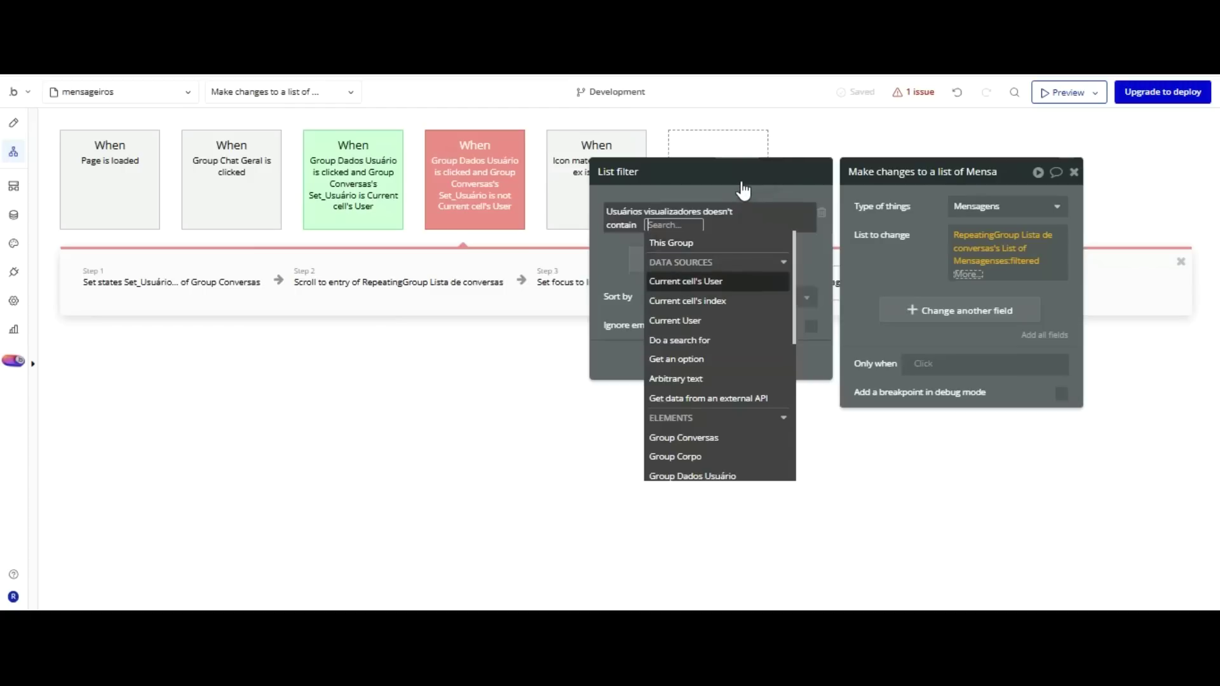
key("Return")
left_click(632, 166)
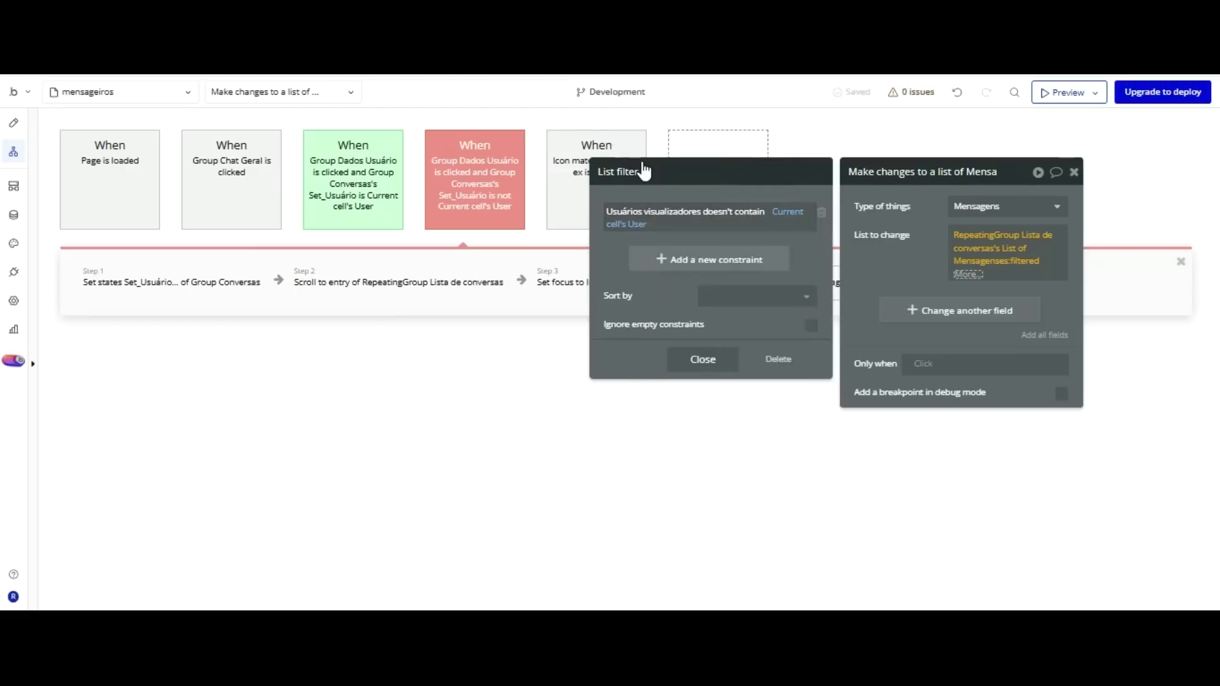
left_click(835, 205)
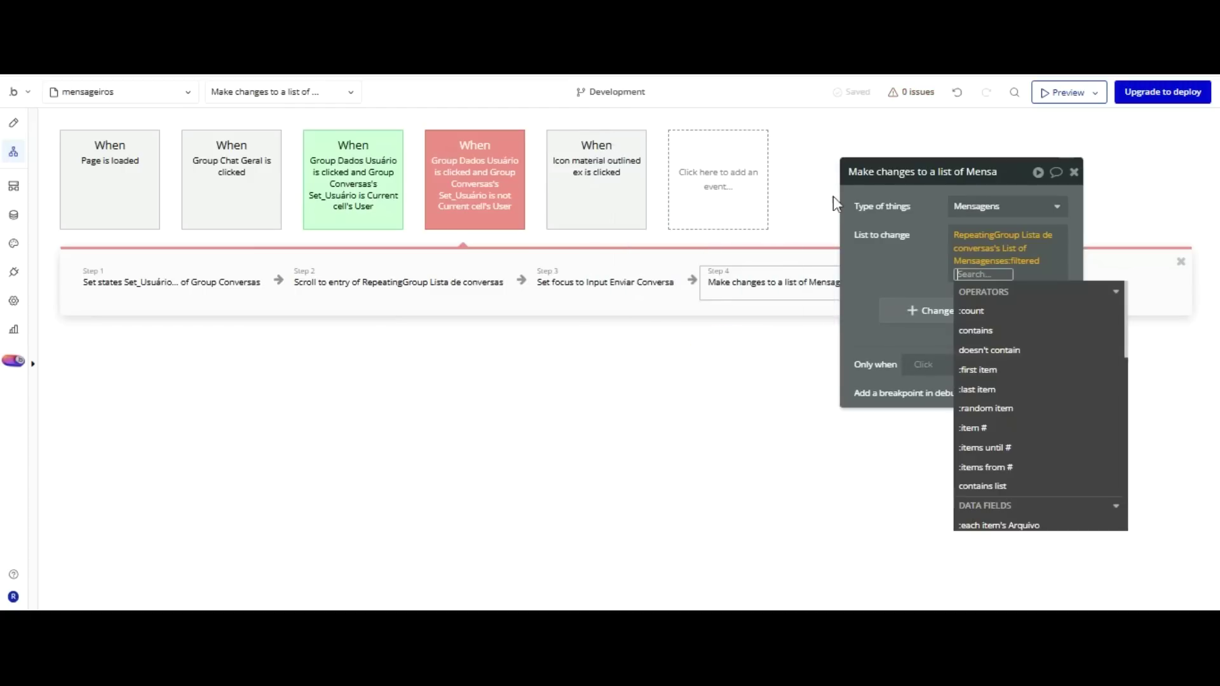
Change field Usuários visualizadores to add Current User.
left_click(895, 170)
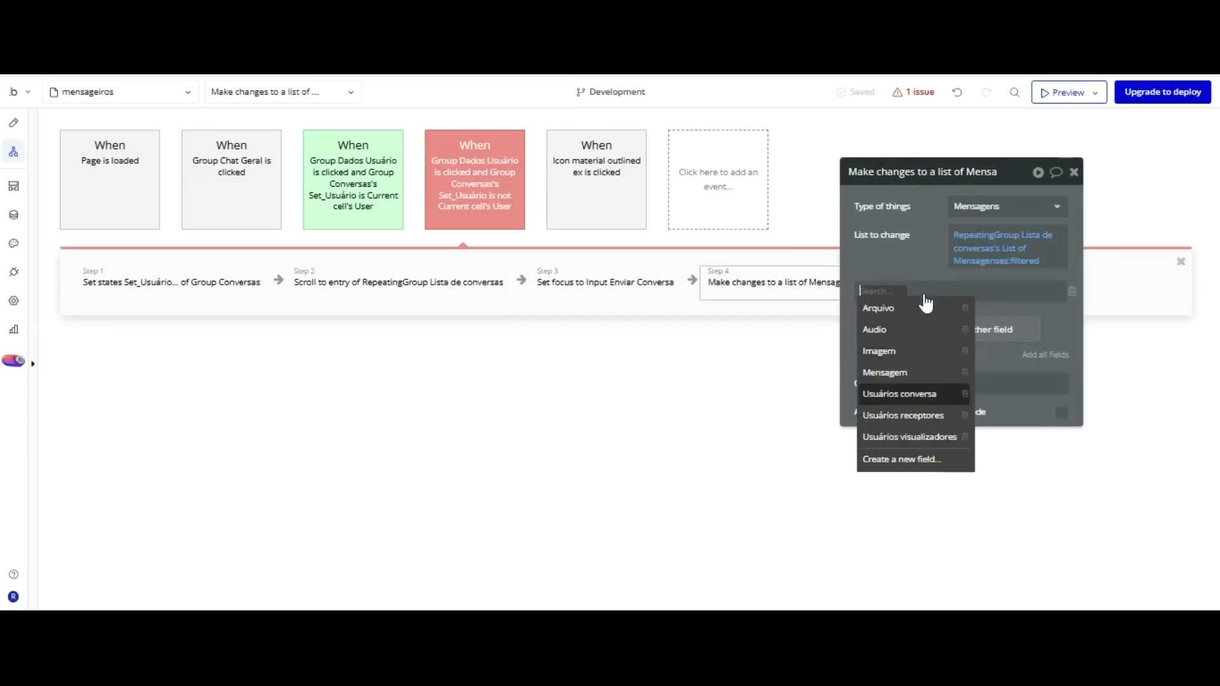
left_click(933, 435)
left_click(965, 291)
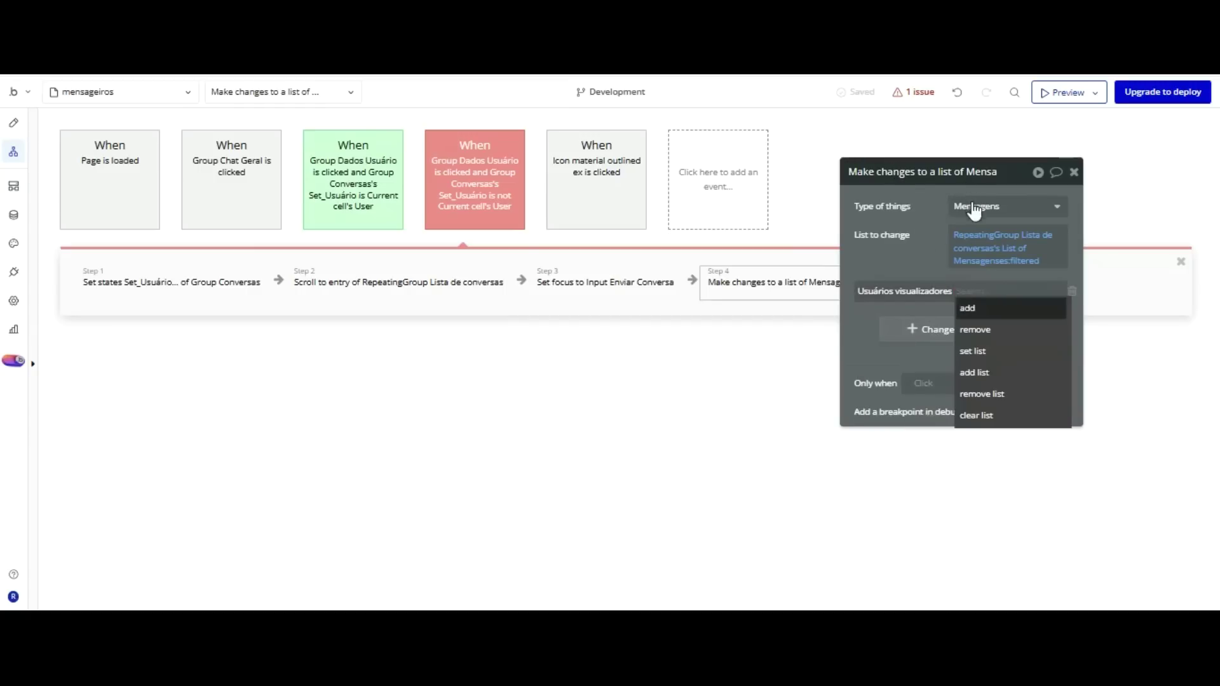
key("Return")
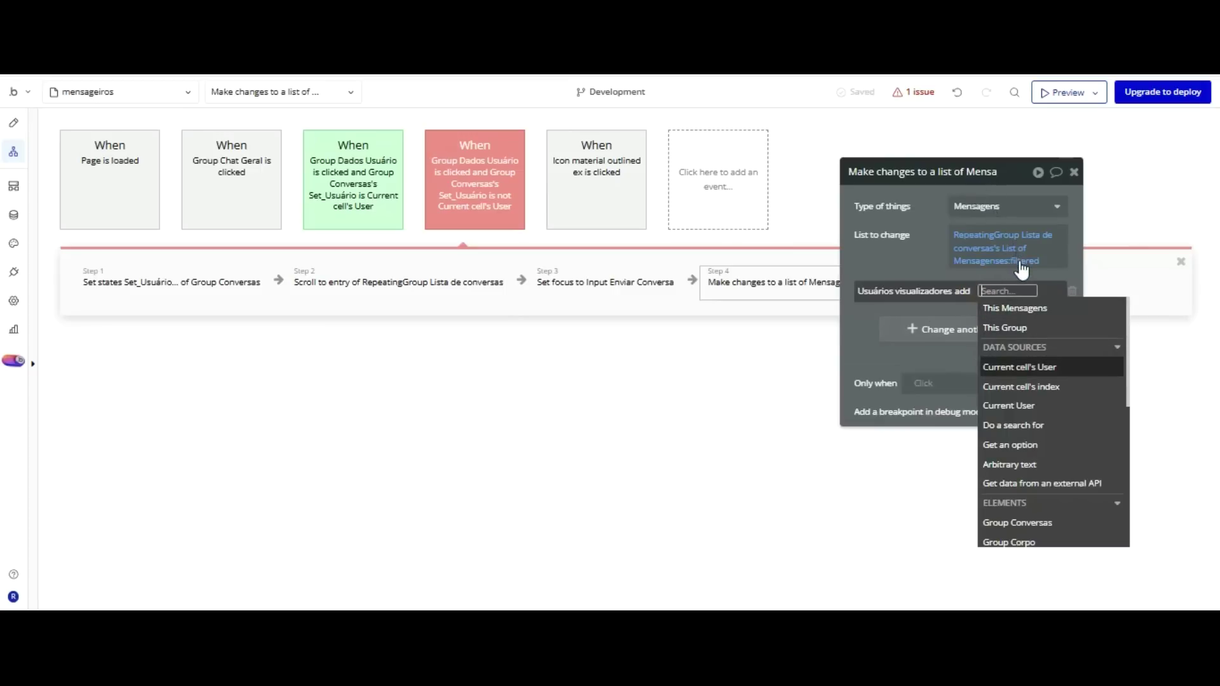
key("Down")
key("Down")
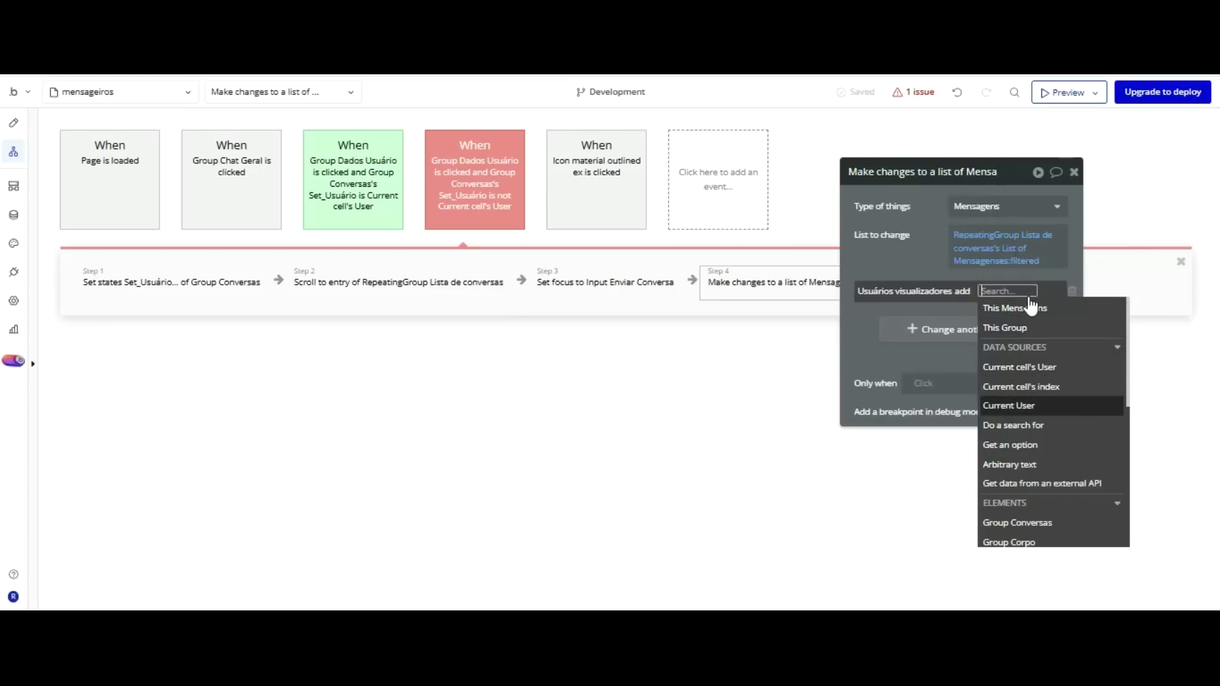
key("Return")
left_click(933, 291)
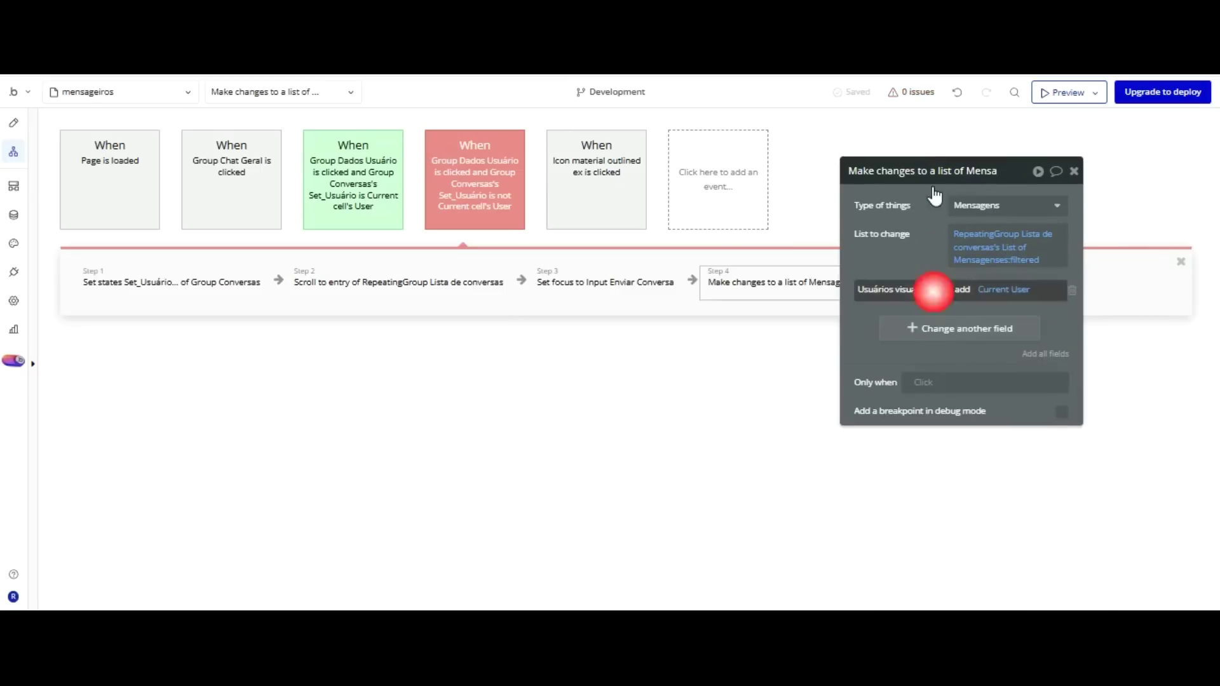
Review step 4's messages filter and reposition the action settings window.
left_click_drag(875, 240, 970, 222)
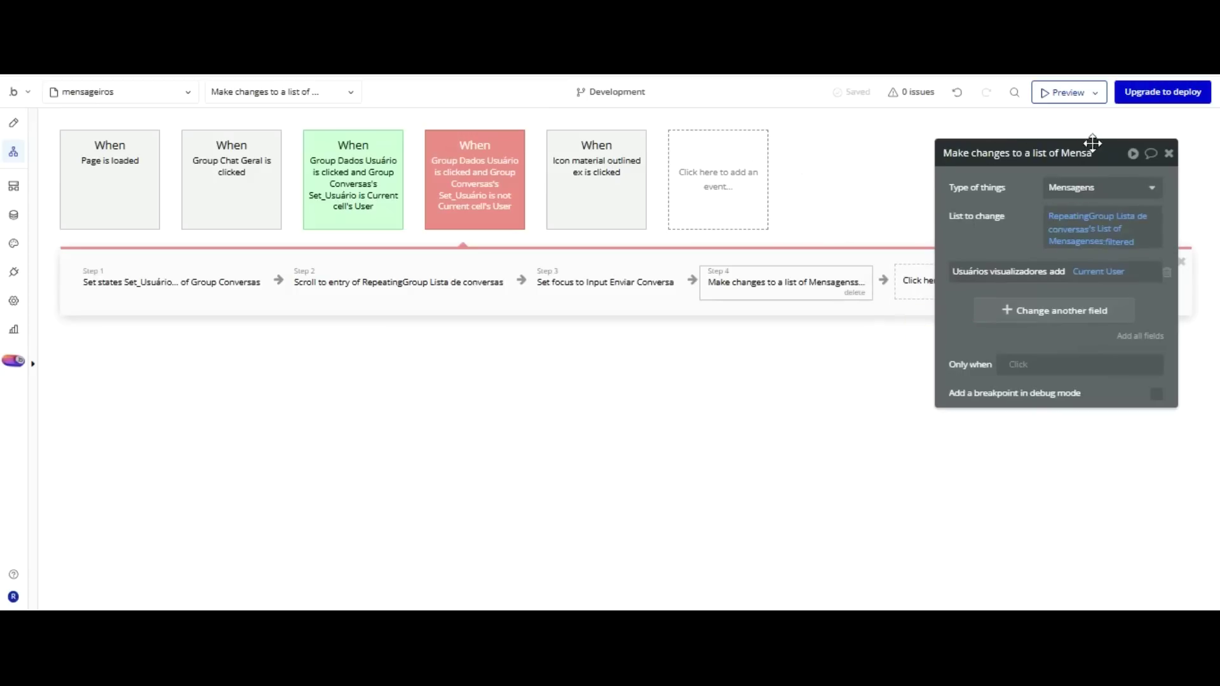
left_click(1120, 242)
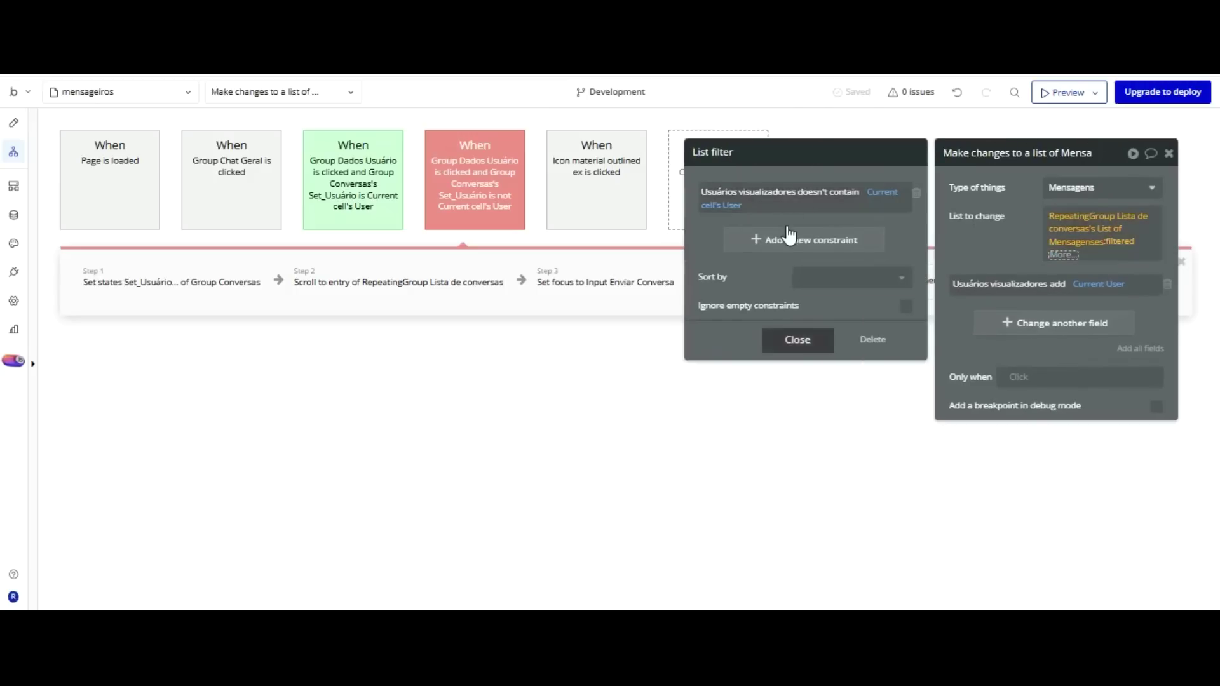
left_click(797, 340)
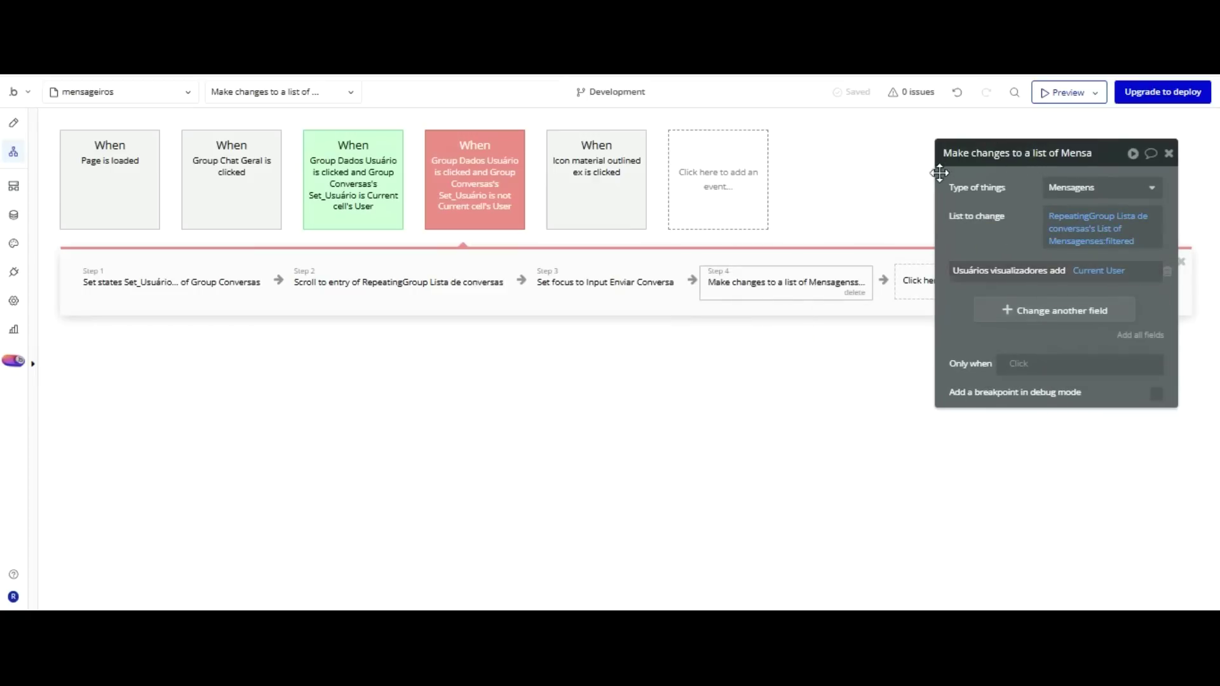
left_click_drag(997, 146, 903, 230)
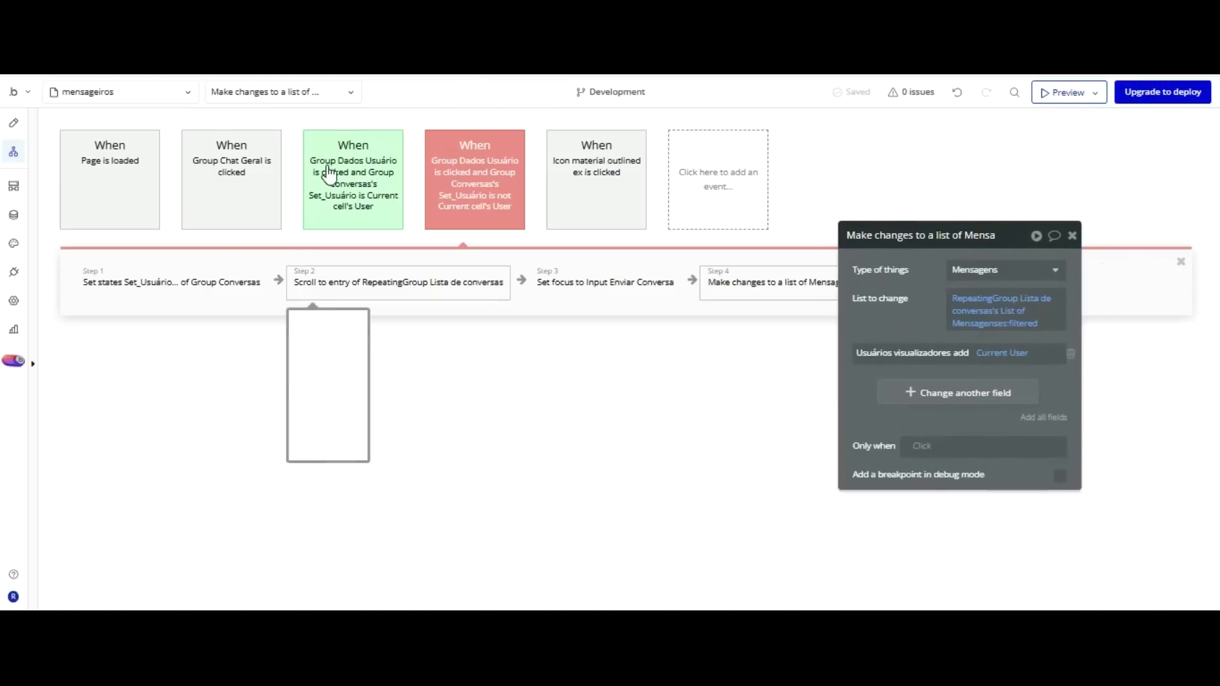
Change Group Dados das mensagens' minimum height from 40 to 0.
left_click(13, 122)
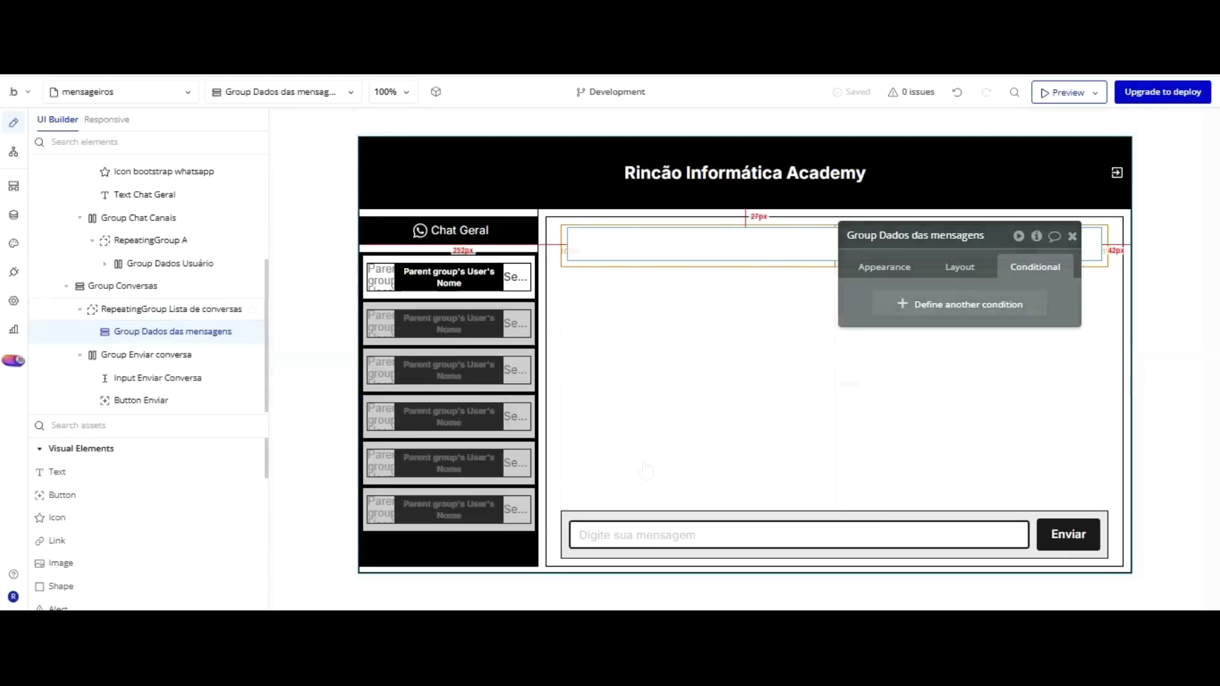
left_click(696, 237)
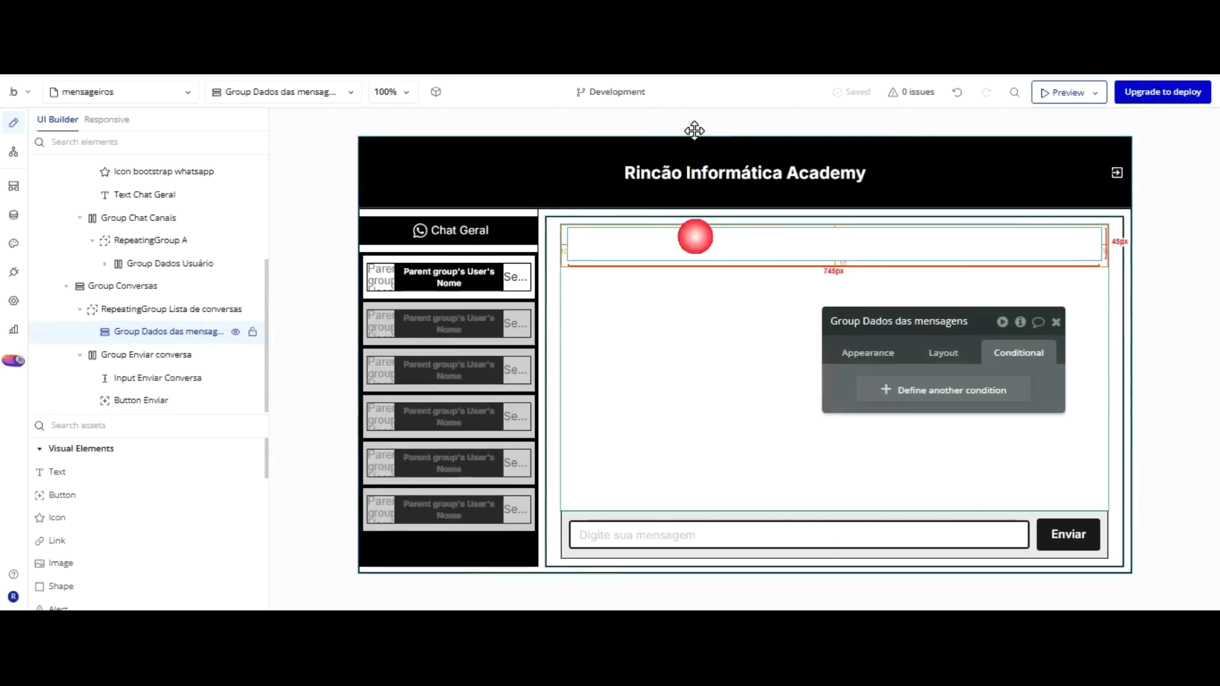
left_click(943, 353)
scroll(948, 312, "down", 5)
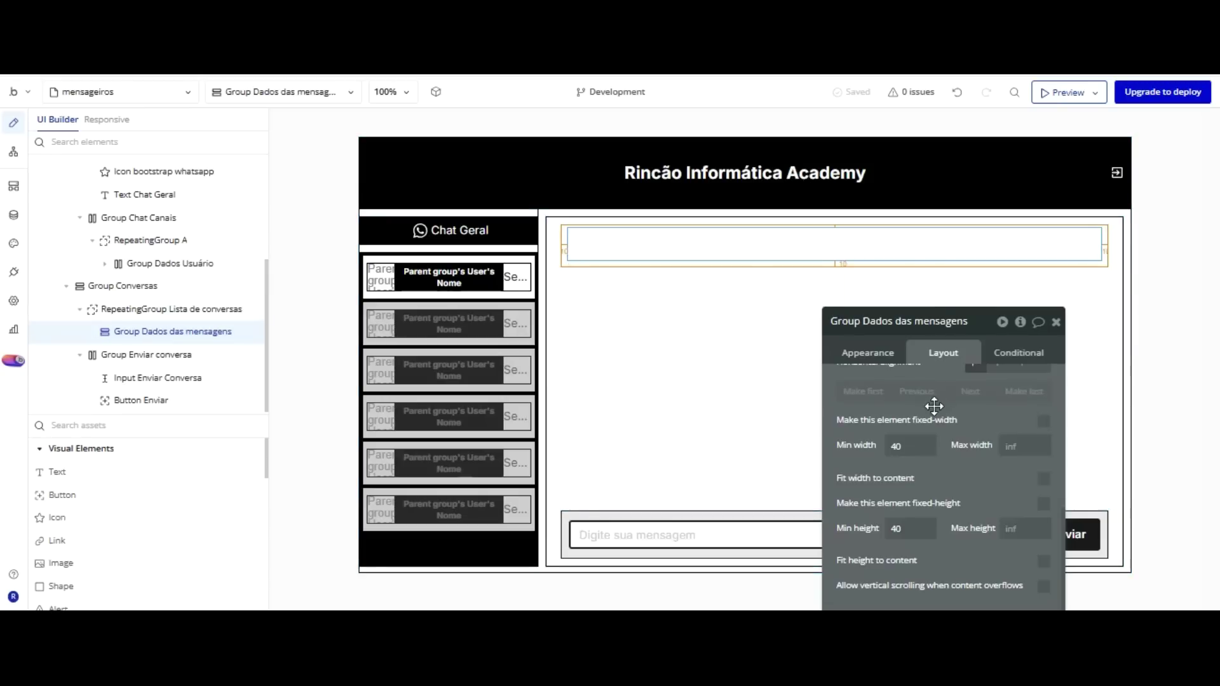
double_click(877, 527)
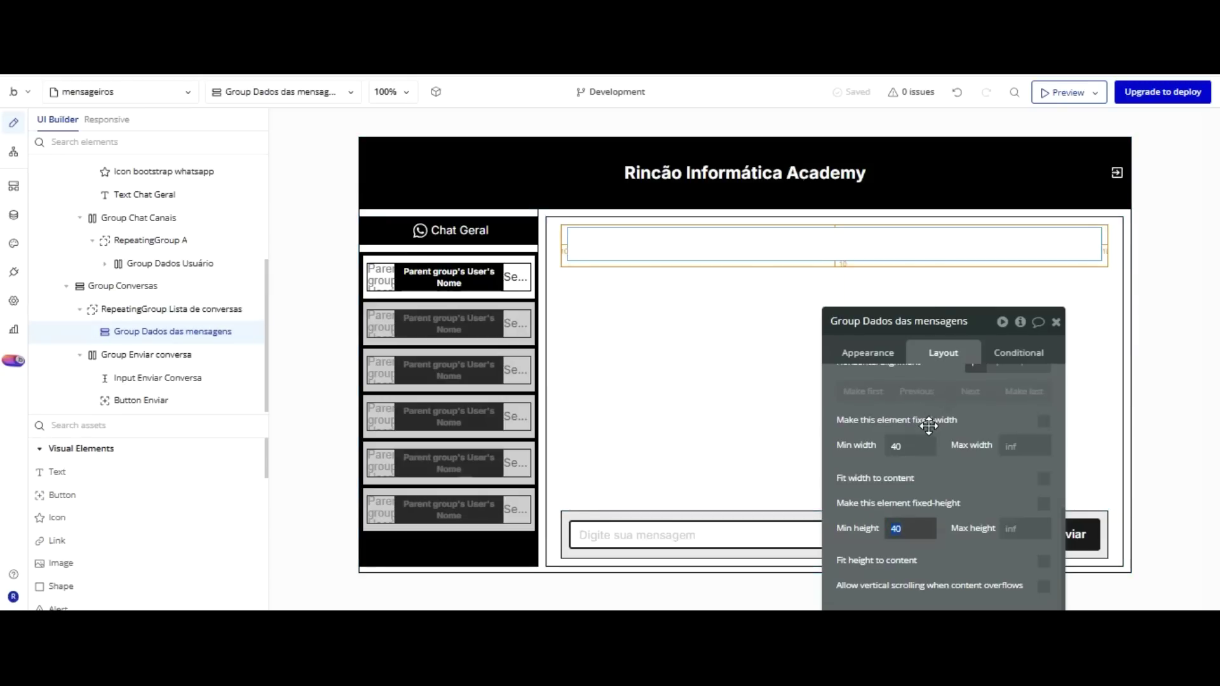
type("0")
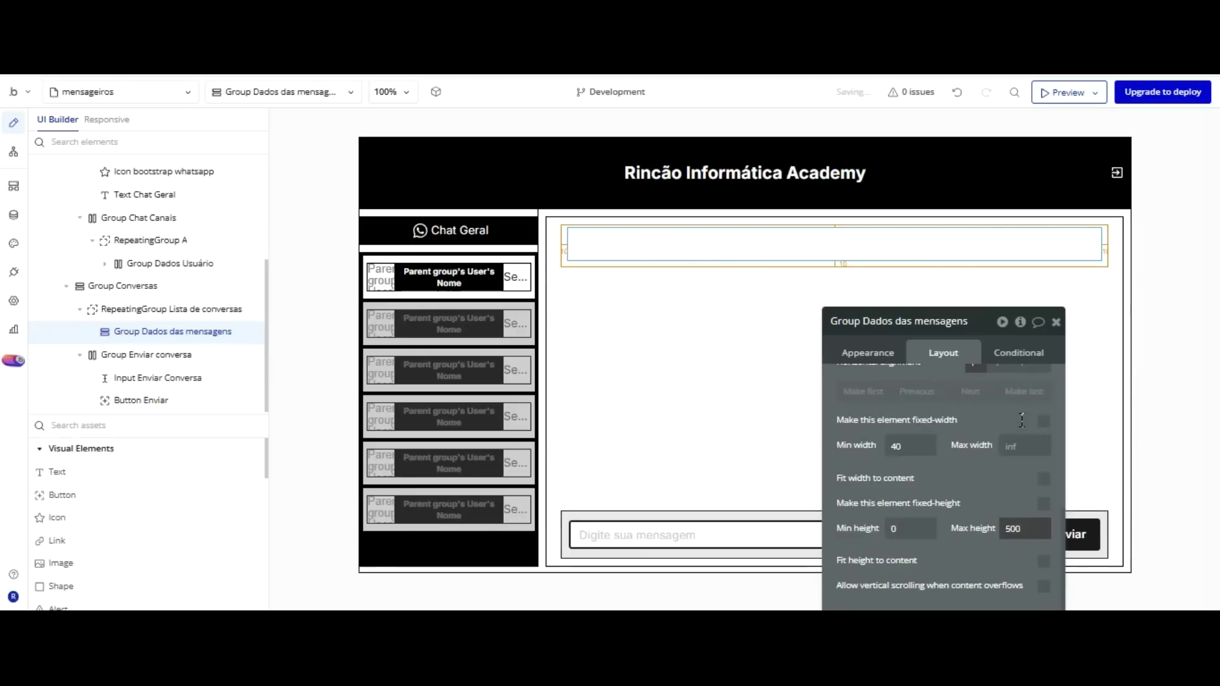
Uncheck fit width to content and fixed height on the message group, then pick a Group.
left_click(1043, 503)
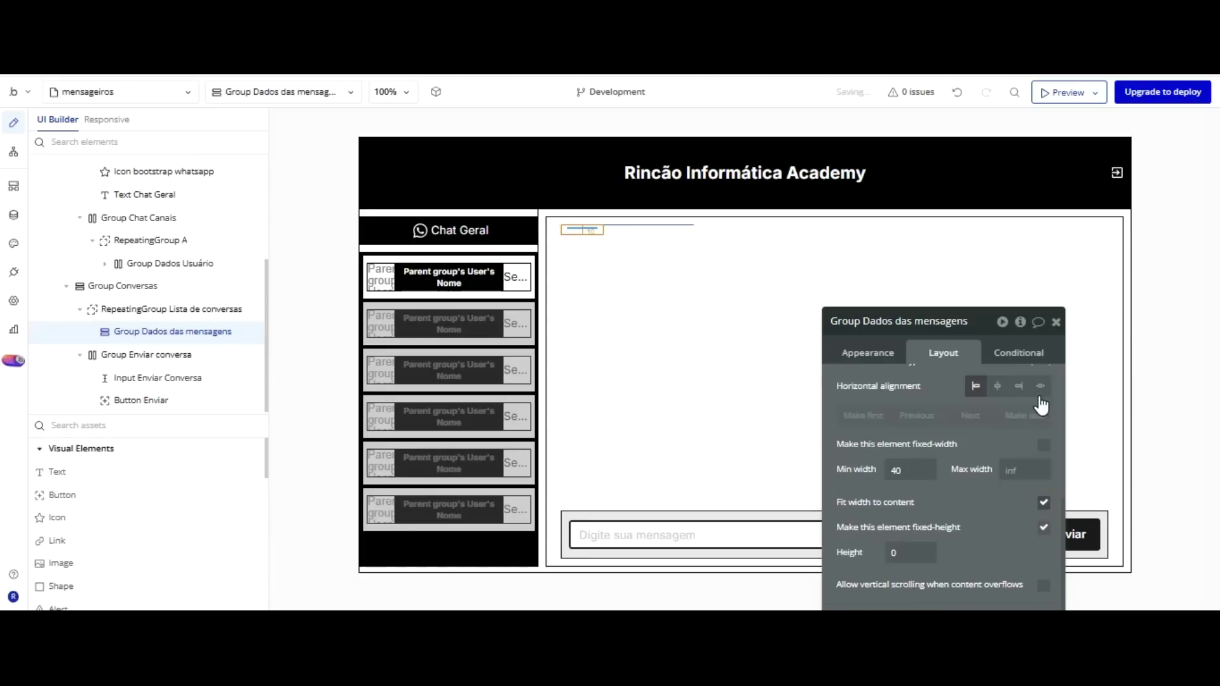
left_click(1044, 502)
left_click(1043, 528)
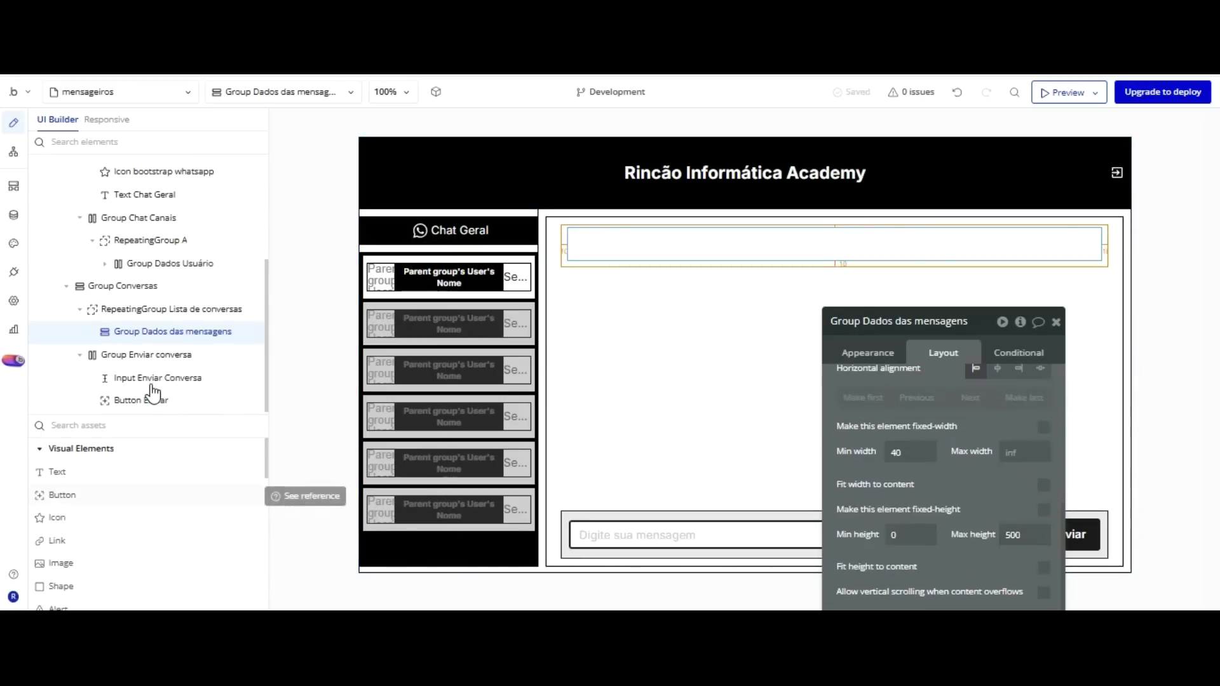
scroll(151, 406, "down", 6)
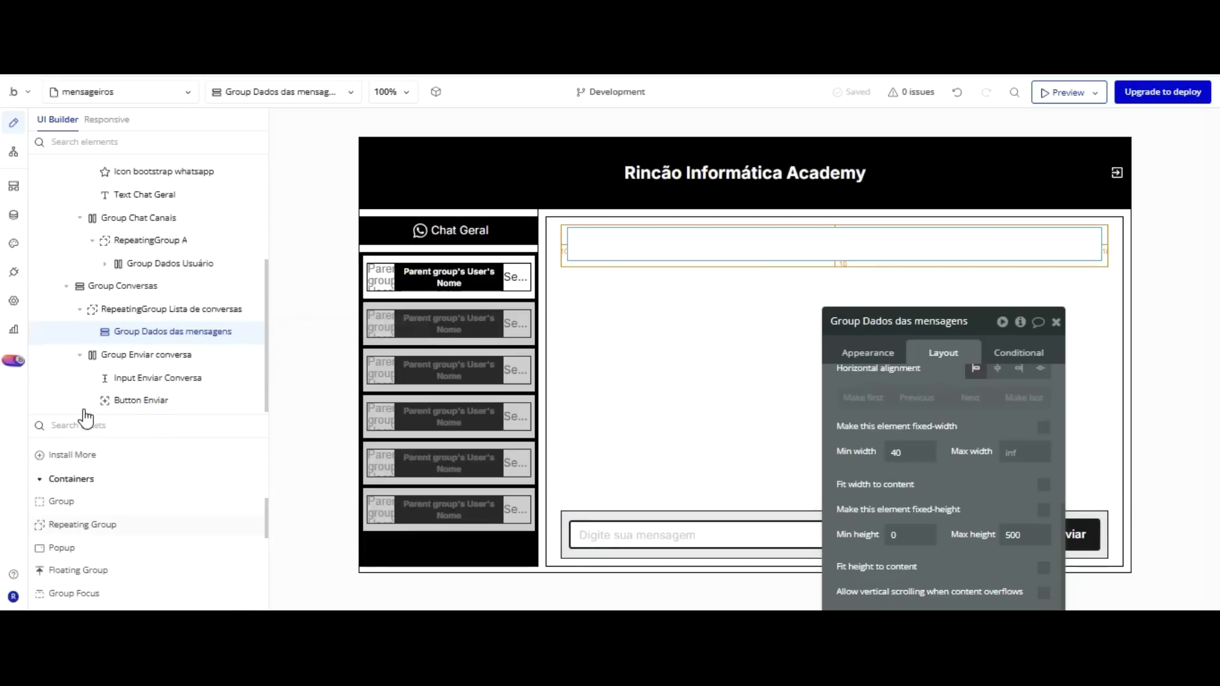
left_click(62, 501)
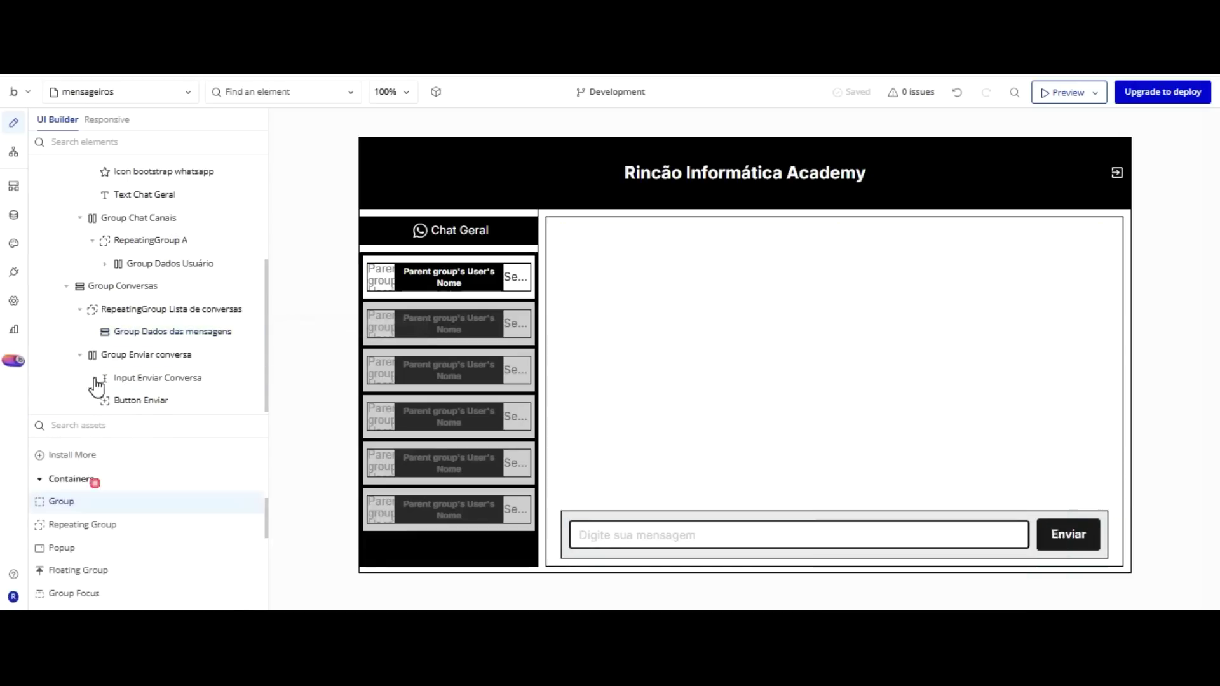
Draw a group in the message cell named Group Mensagens recebidas with 370 max width.
left_click(577, 127)
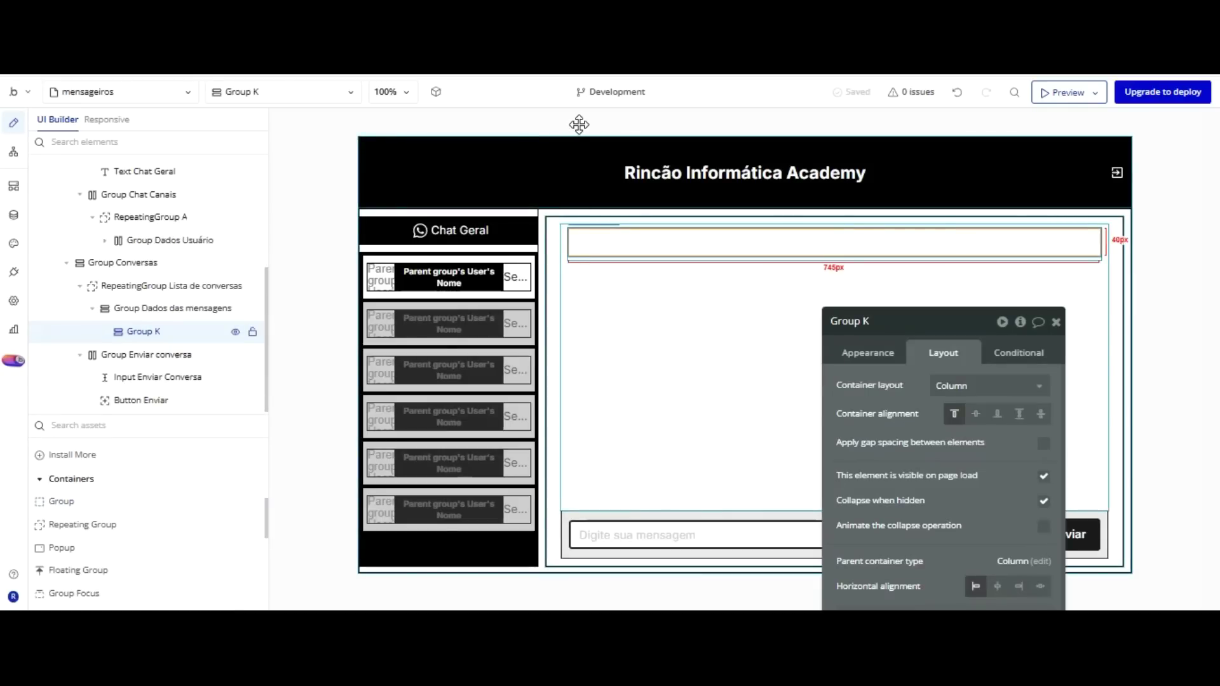
double_click(879, 320)
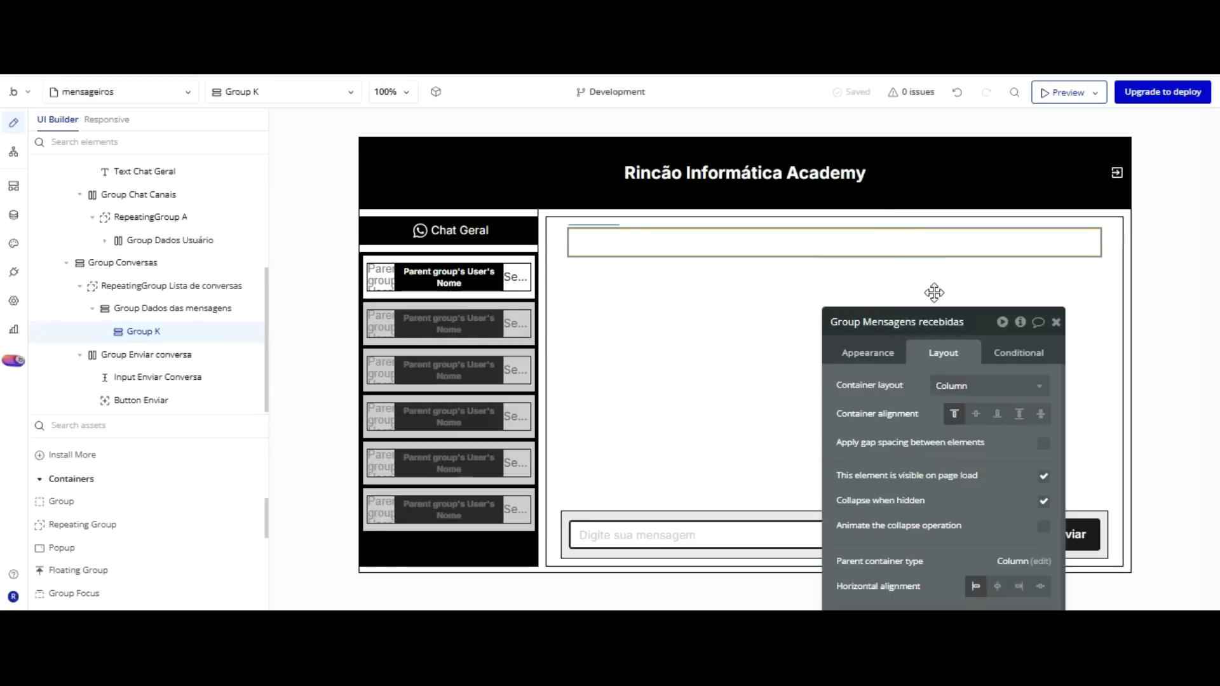
scroll(937, 325, "down", 2)
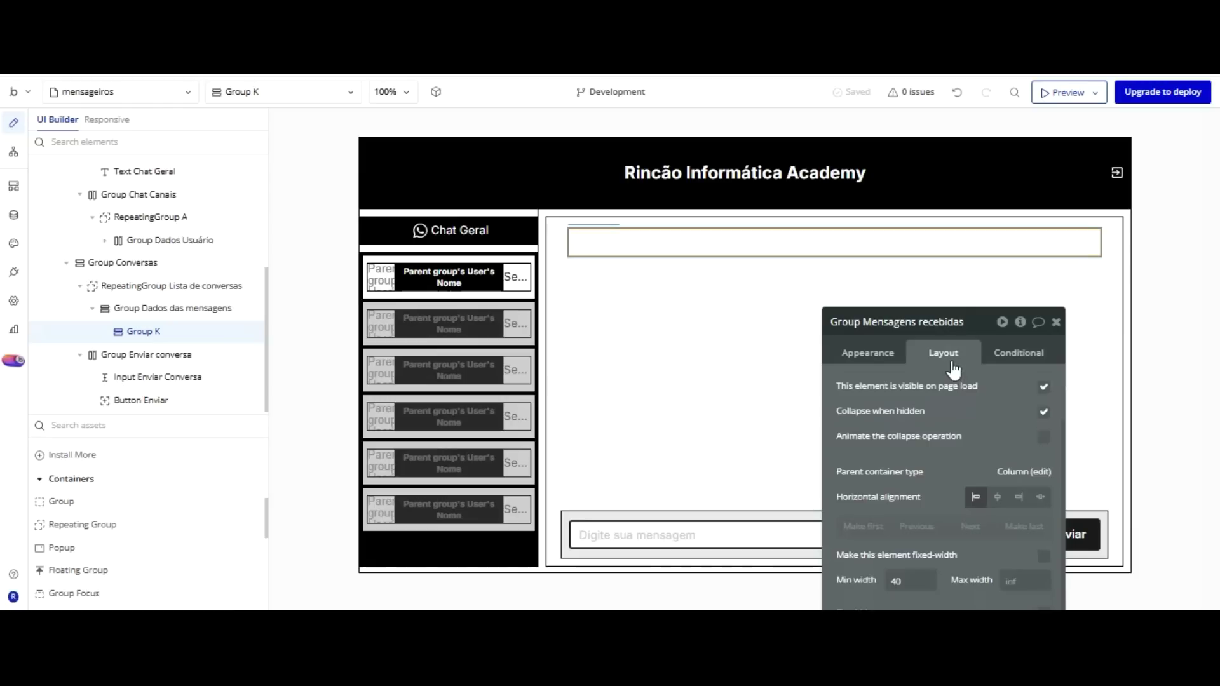
scroll(947, 372, "down", 2)
scroll(929, 385, "down", 1)
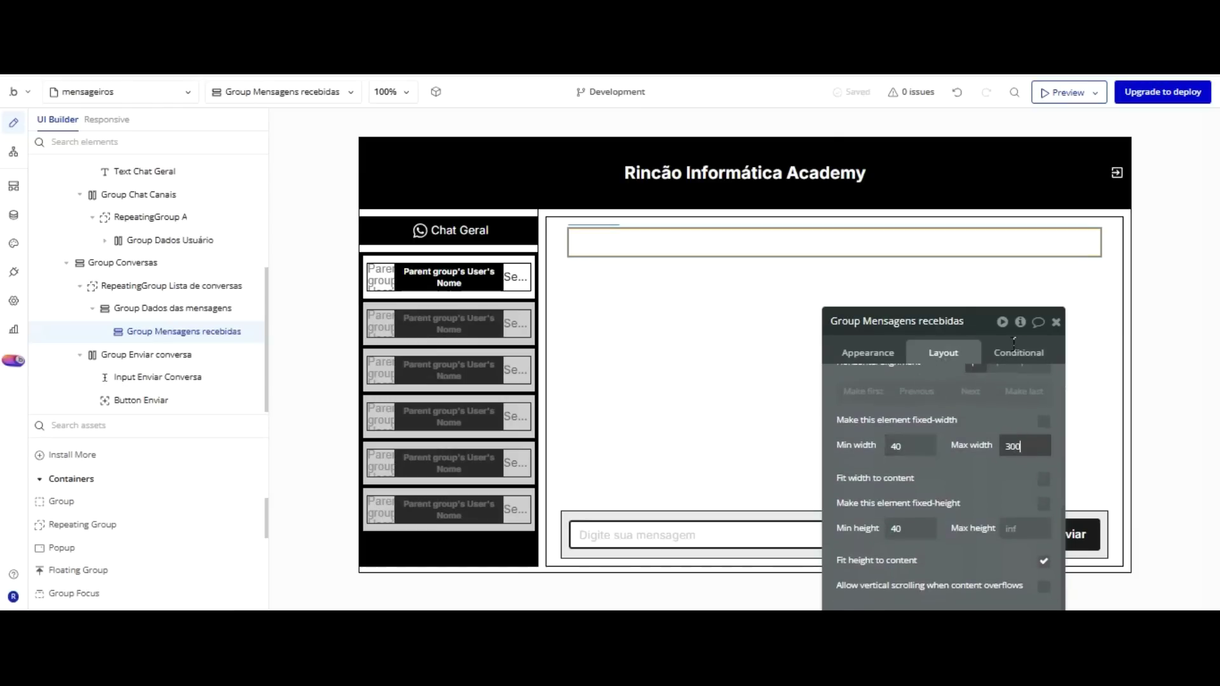
left_click_drag(1024, 446, 971, 448)
type("3")
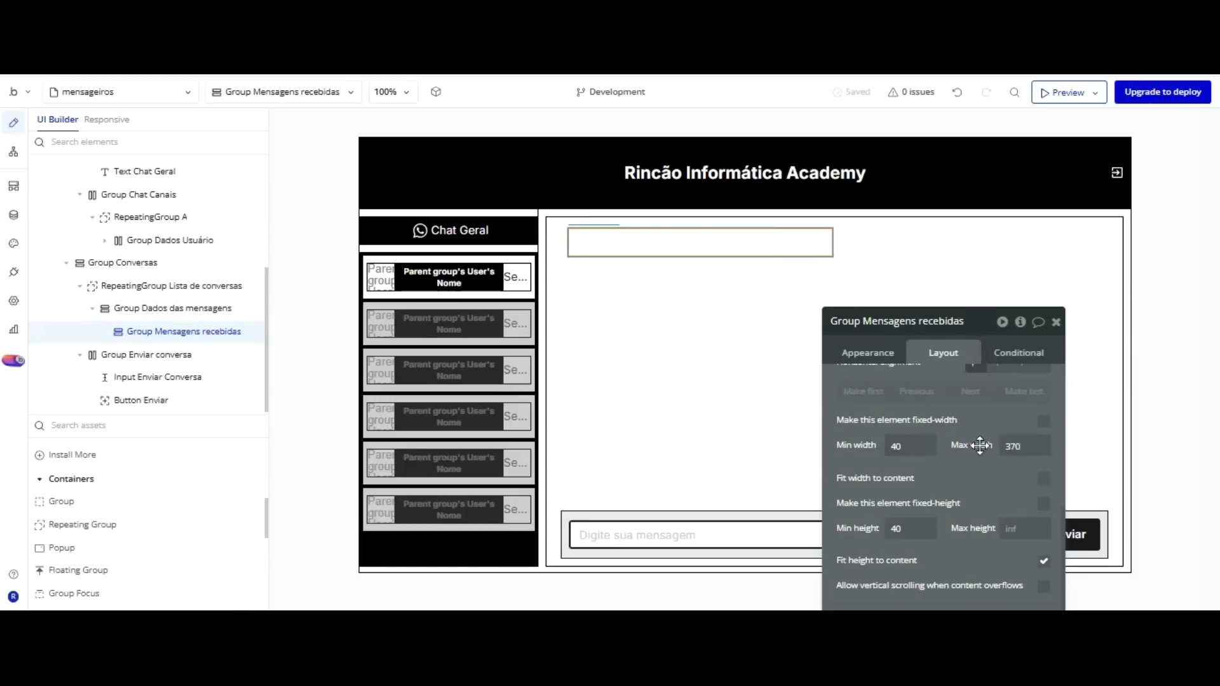
left_click(893, 280)
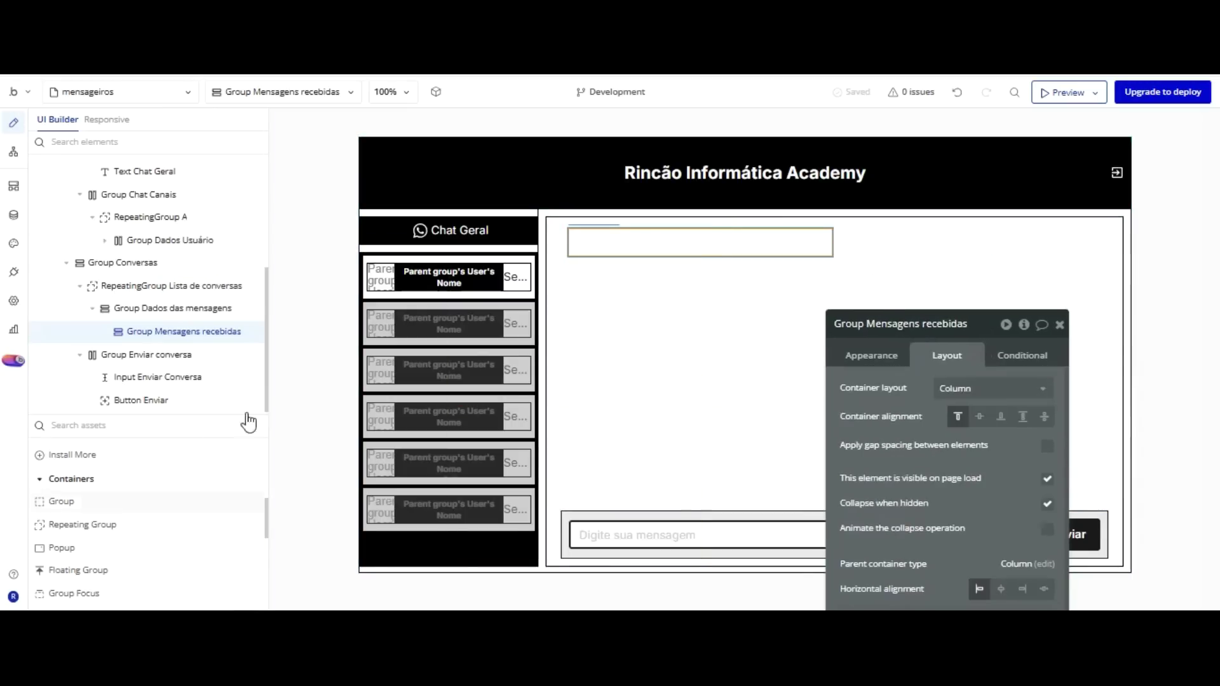
scroll(97, 447, "down", 5)
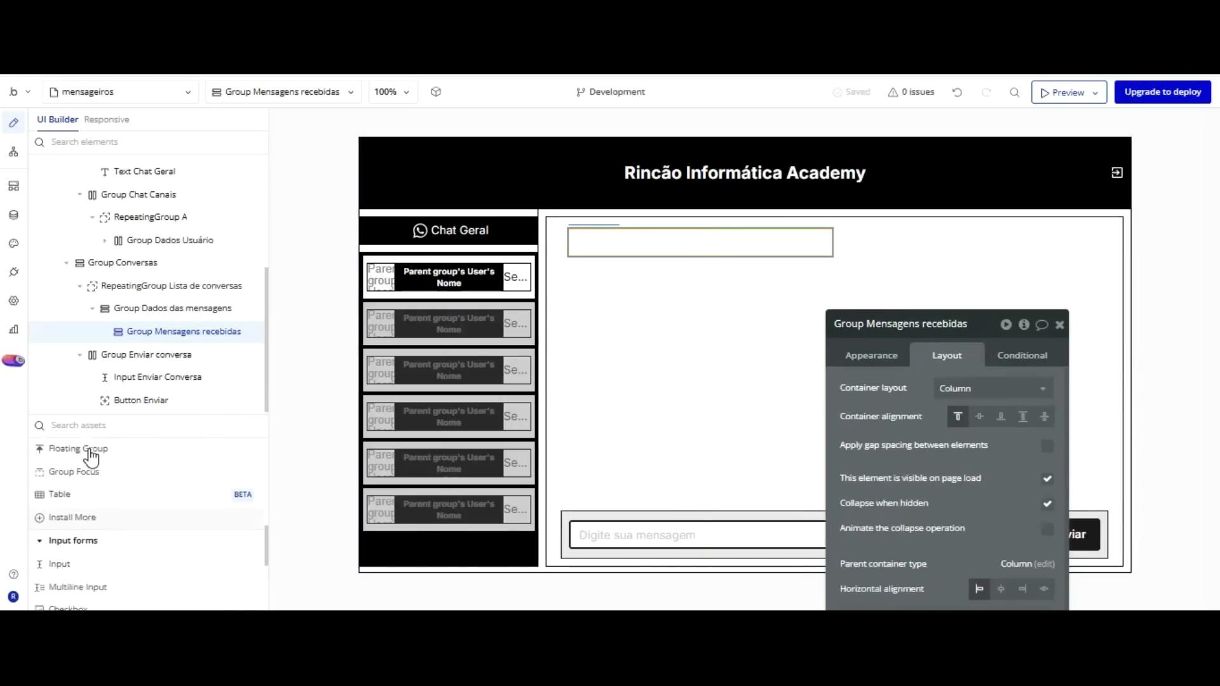
scroll(97, 443, "up", 2)
Add a text and star icon, wrap the text in row Group L, and place the icon before it.
left_click_drag(58, 472, 581, 235)
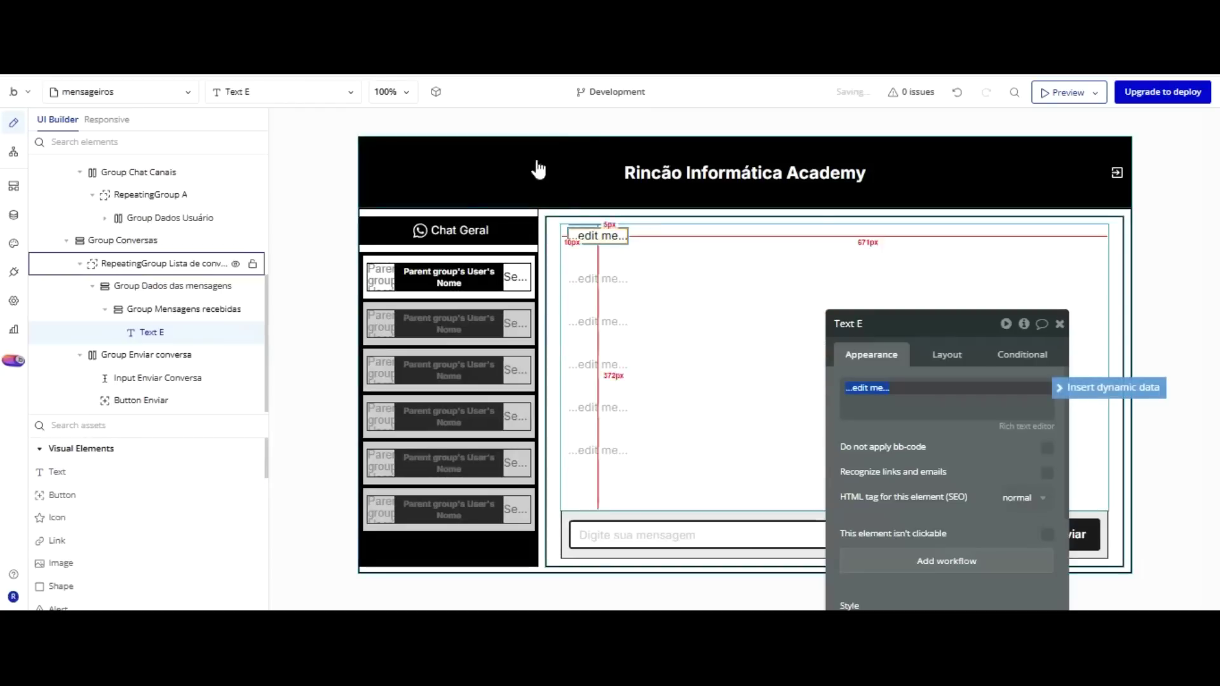
left_click_drag(57, 517, 656, 131)
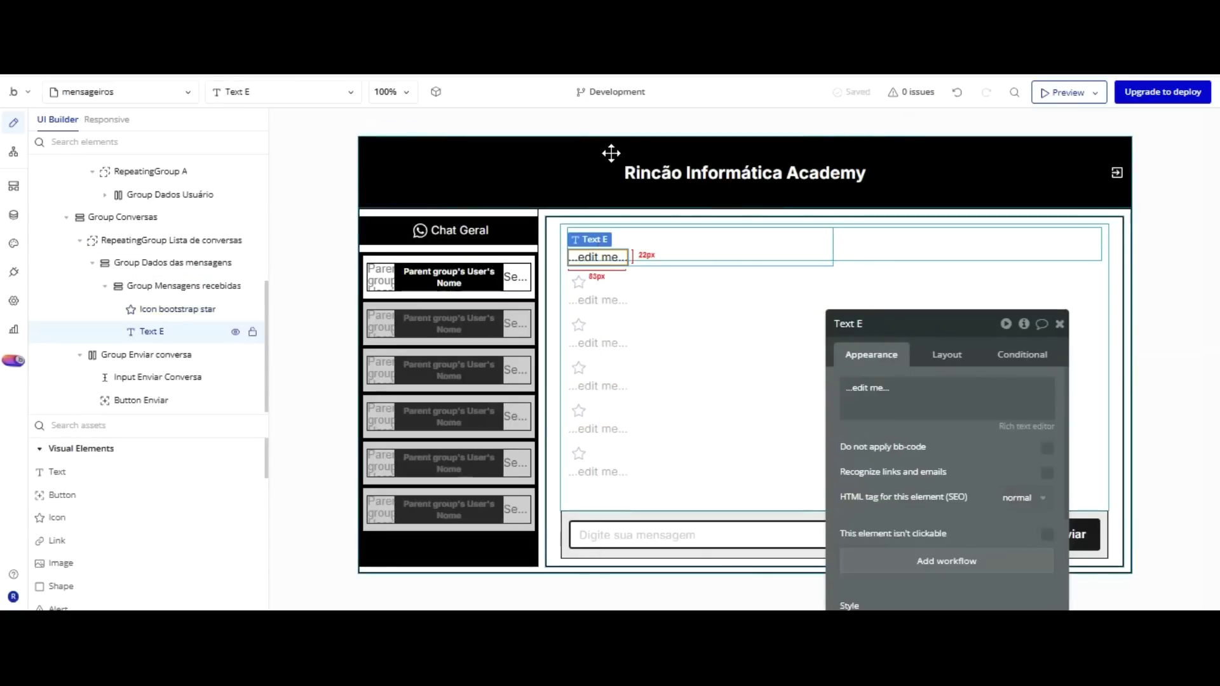
right_click(612, 258)
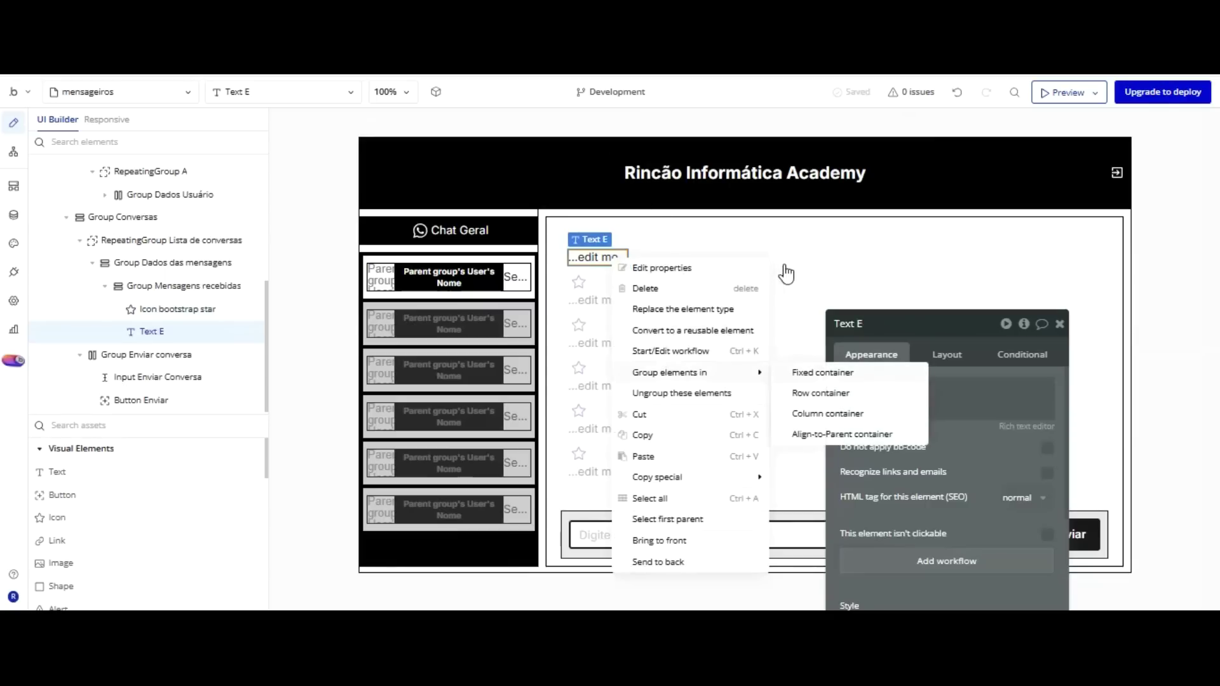
left_click(810, 392)
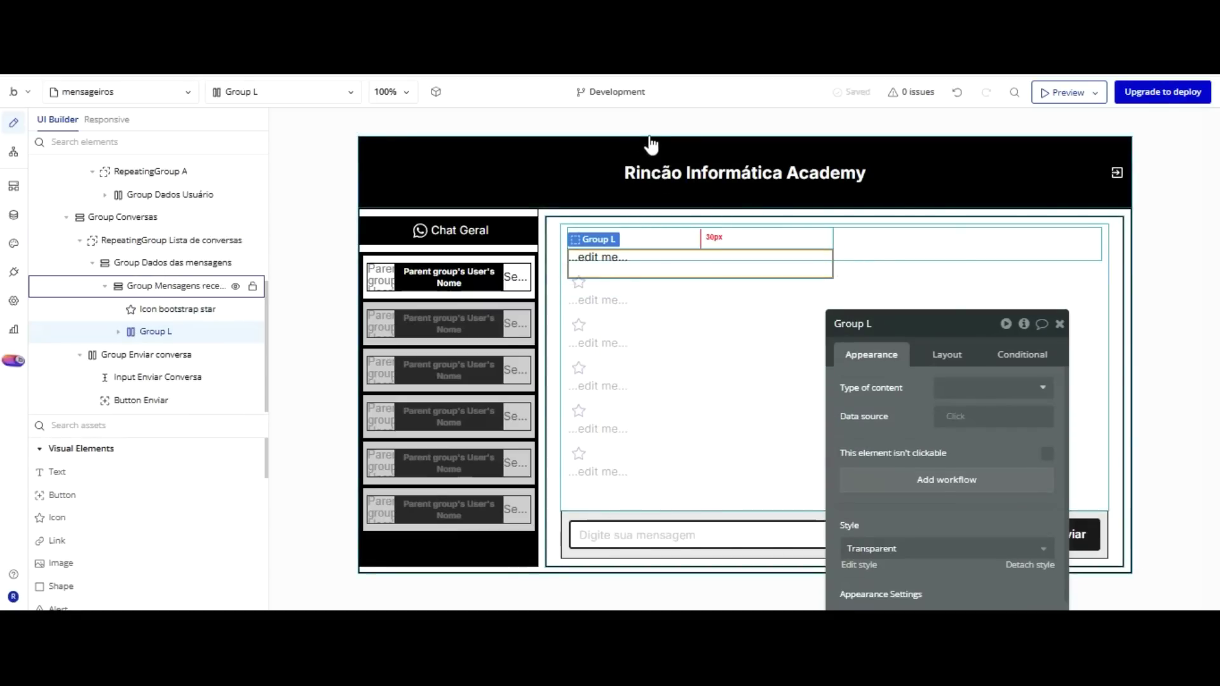
left_click(650, 235)
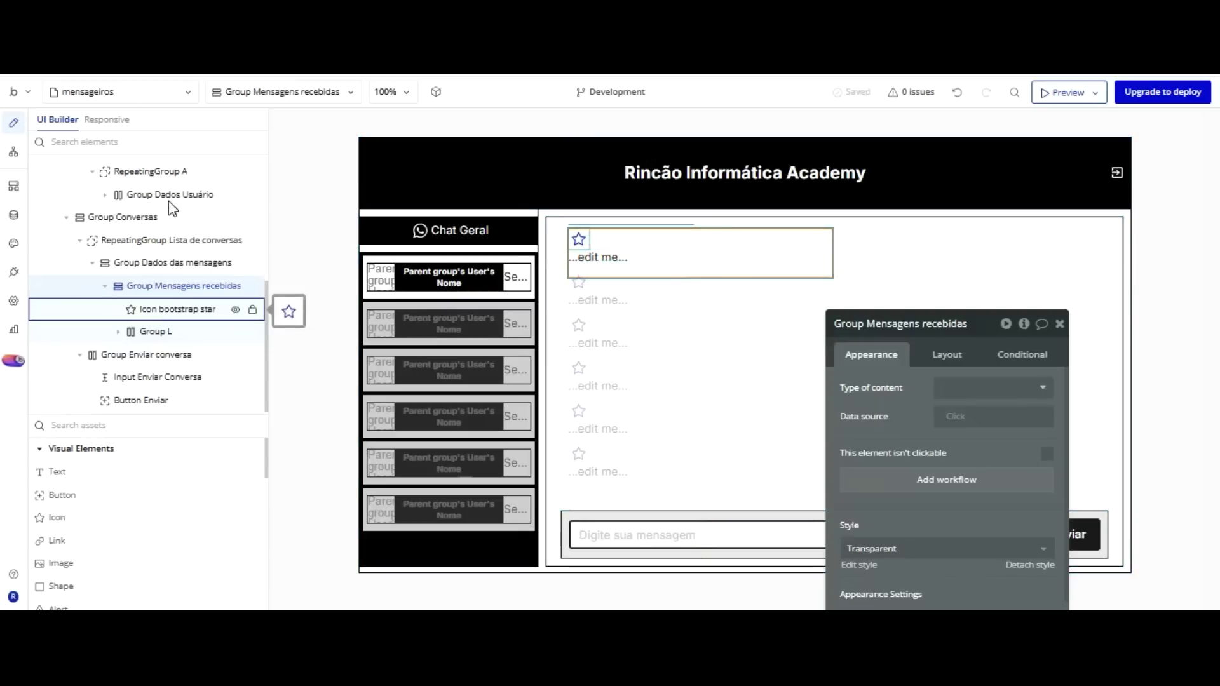
left_click_drag(171, 208, 169, 245)
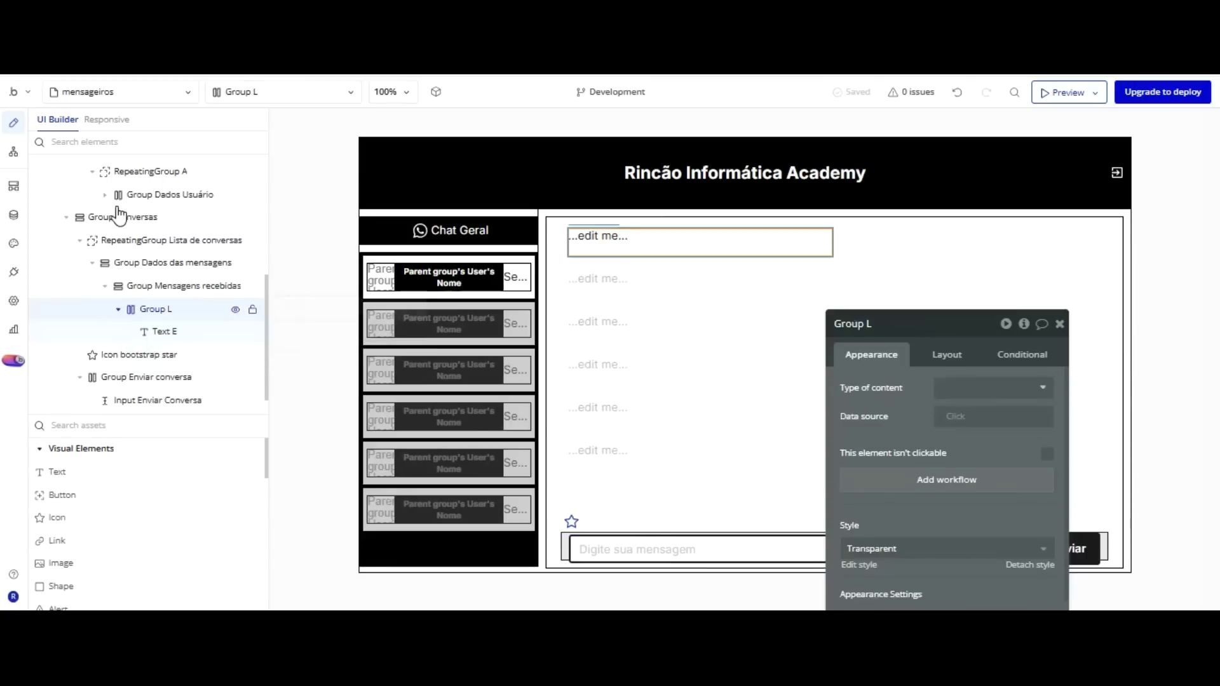
left_click_drag(147, 246, 169, 321)
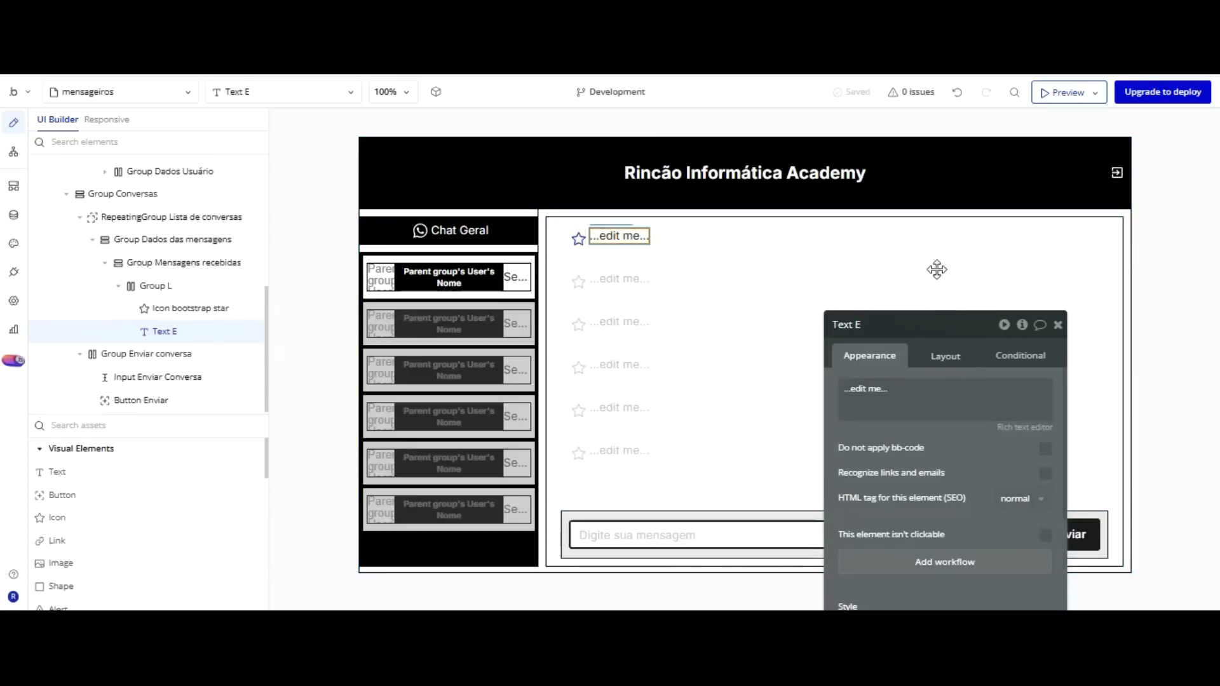
Center the message text and the star icon vertically within the row.
left_click(945, 356)
left_click_drag(959, 323, 892, 242)
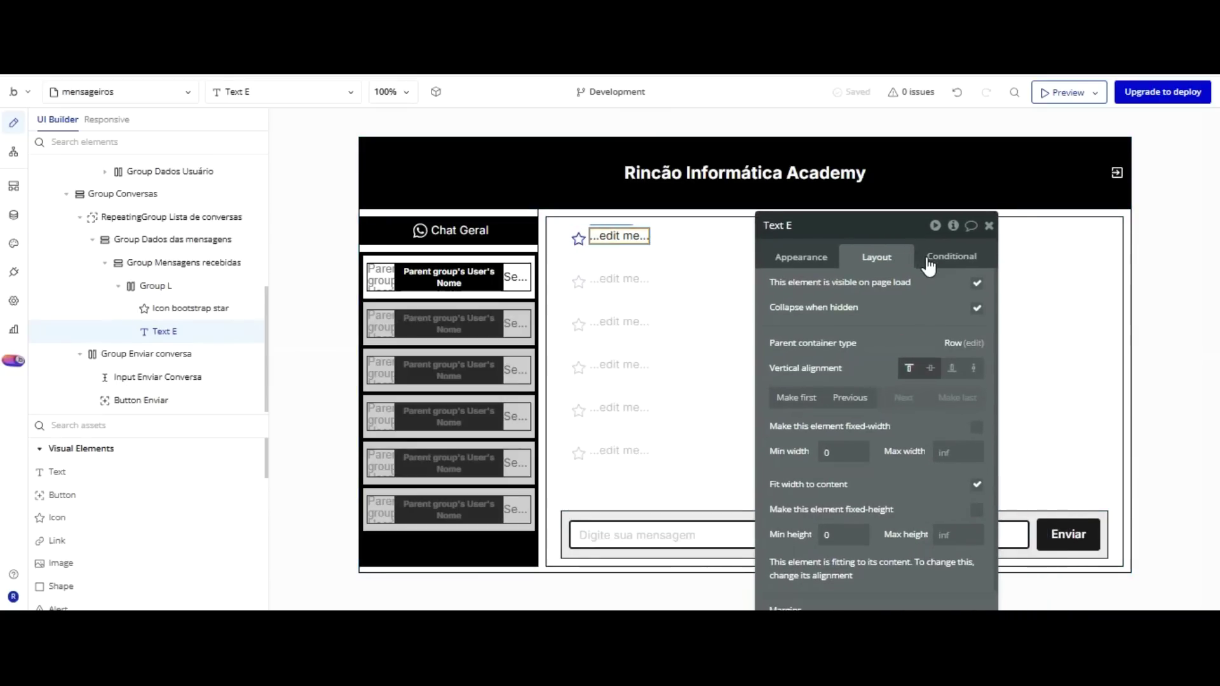
left_click(929, 368)
left_click(578, 240)
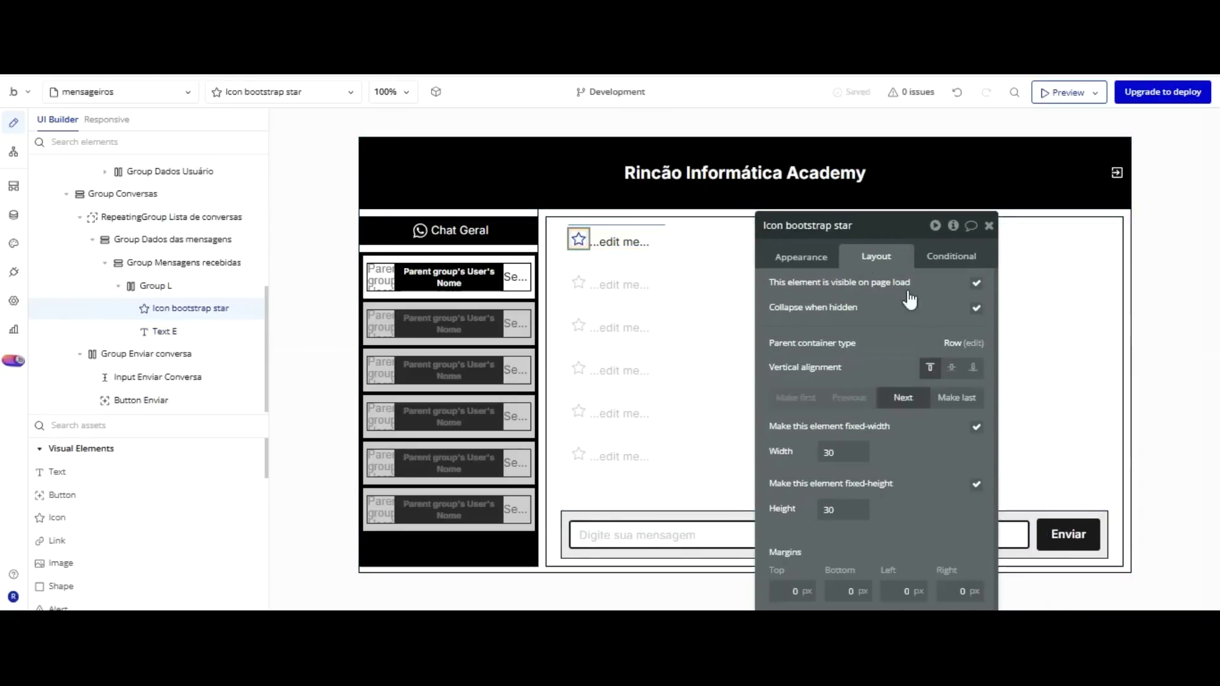
left_click(952, 368)
left_click_drag(896, 227, 891, 225)
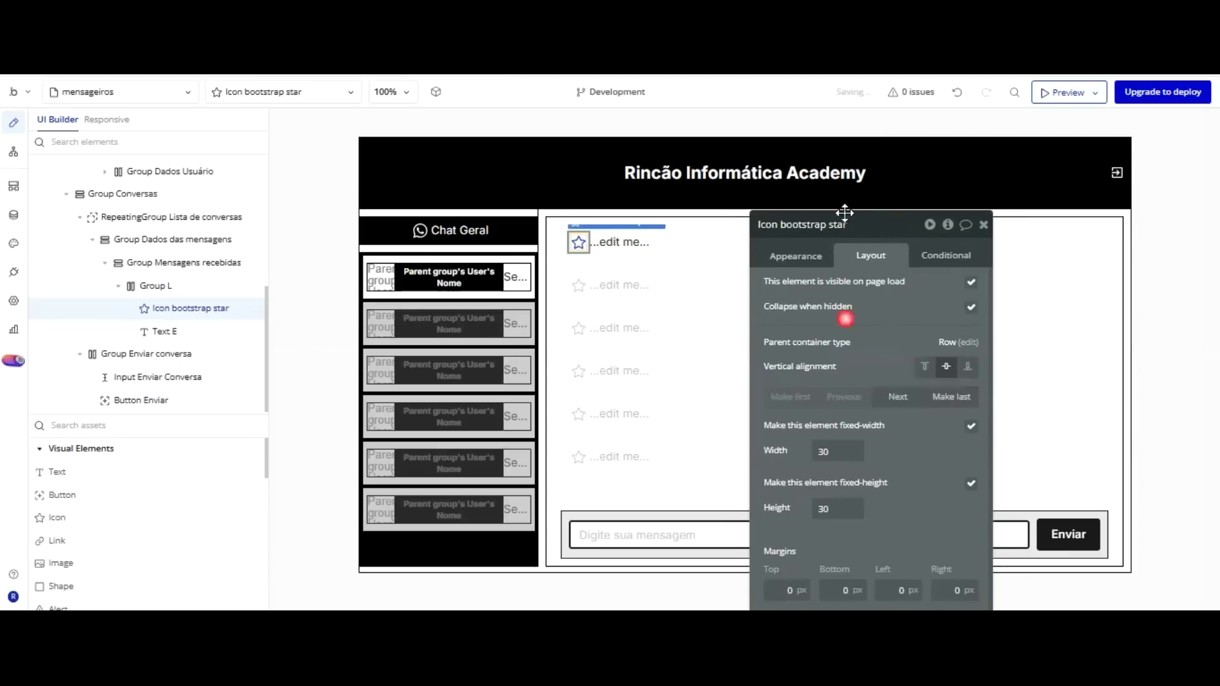
Colour the star icon with the dark Text colour and revisit its layout settings.
left_click(806, 257)
left_click_drag(863, 256, 864, 256)
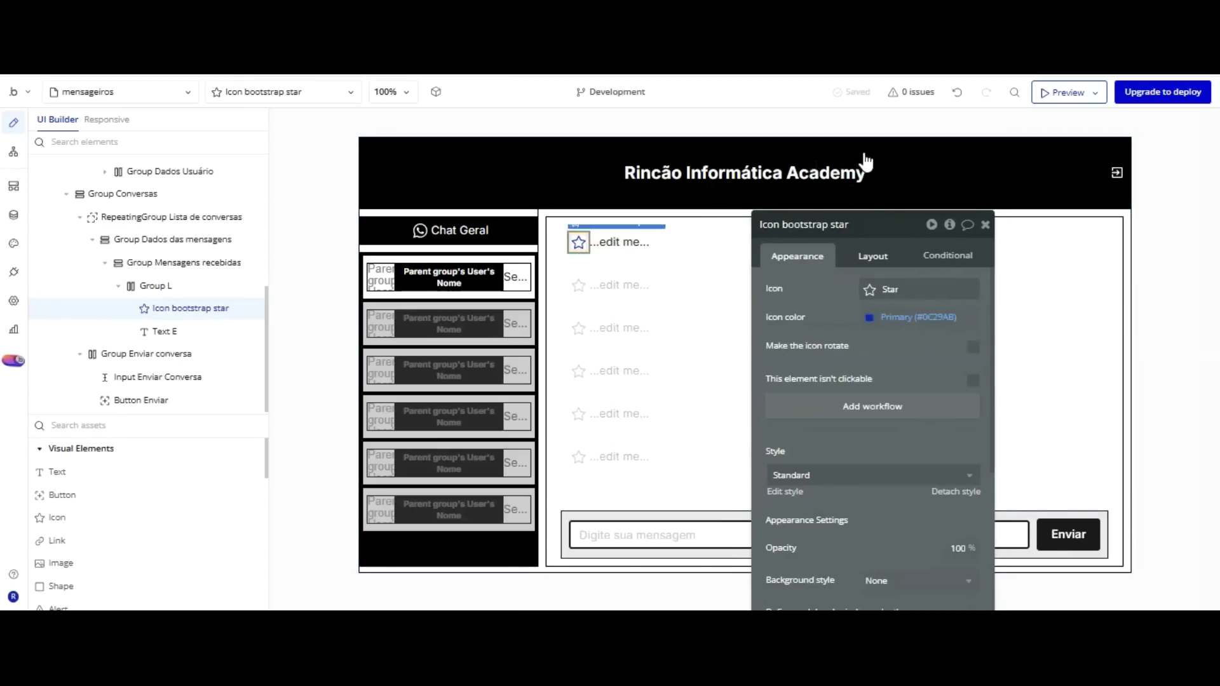
left_click(904, 317)
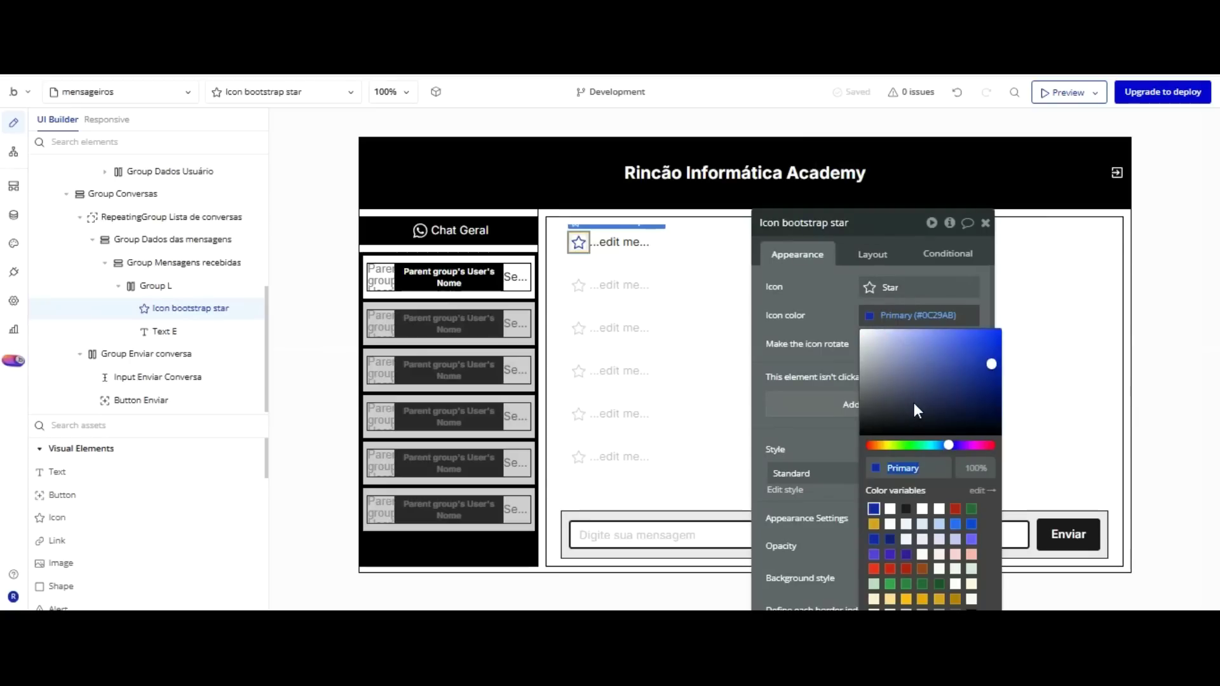
left_click(906, 508)
left_click(838, 314)
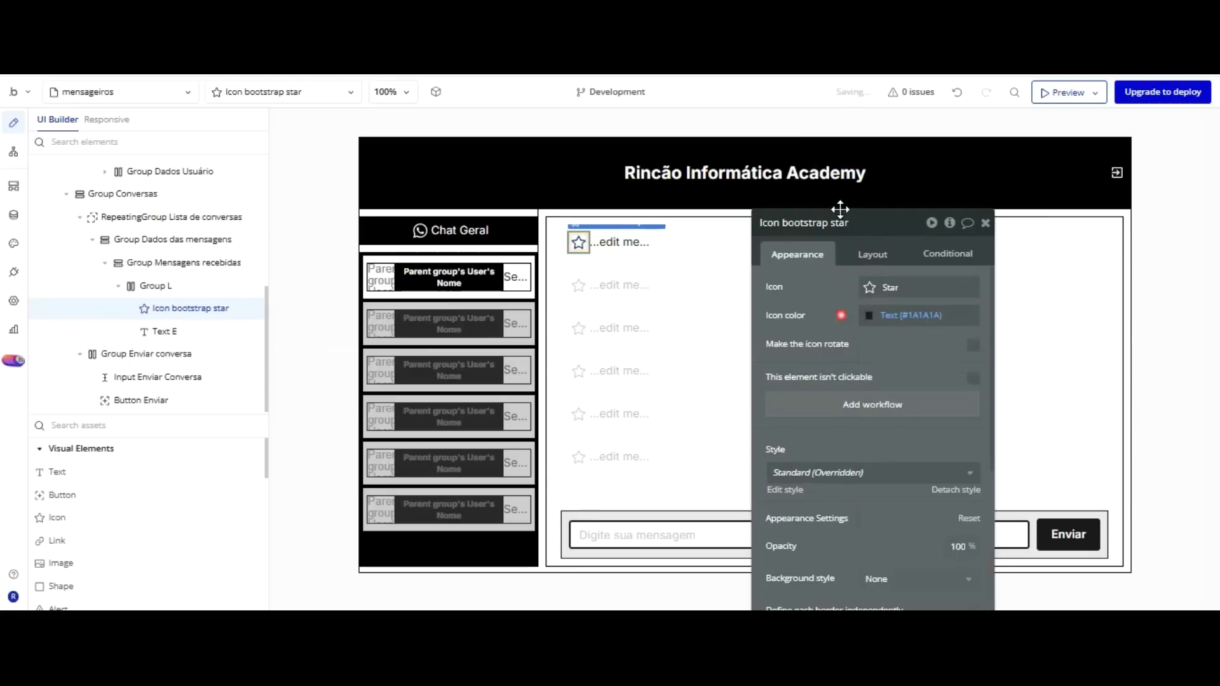
left_click(872, 254)
scroll(907, 415, "down", 1)
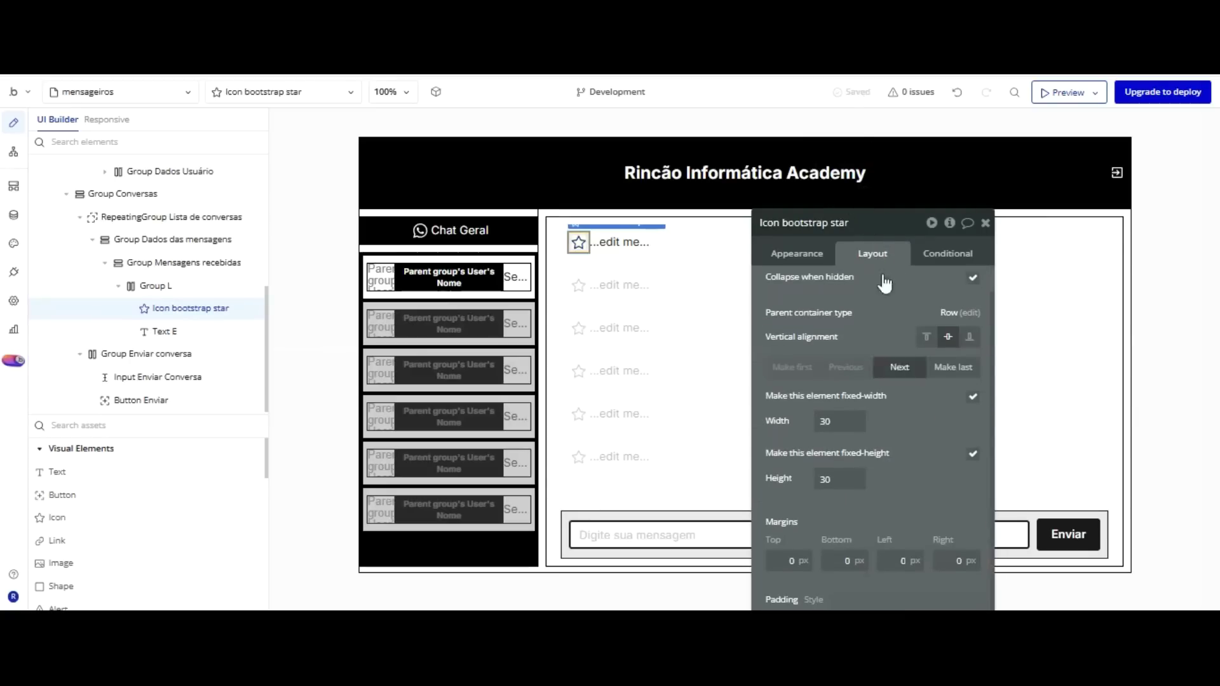
left_click_drag(907, 415, 867, 346)
left_click(877, 485)
left_click_drag(881, 258, 1021, 238)
Give Text E min height 25, no fit-width-to-content, and a 10 px right margin.
left_click(671, 239)
left_click(629, 241)
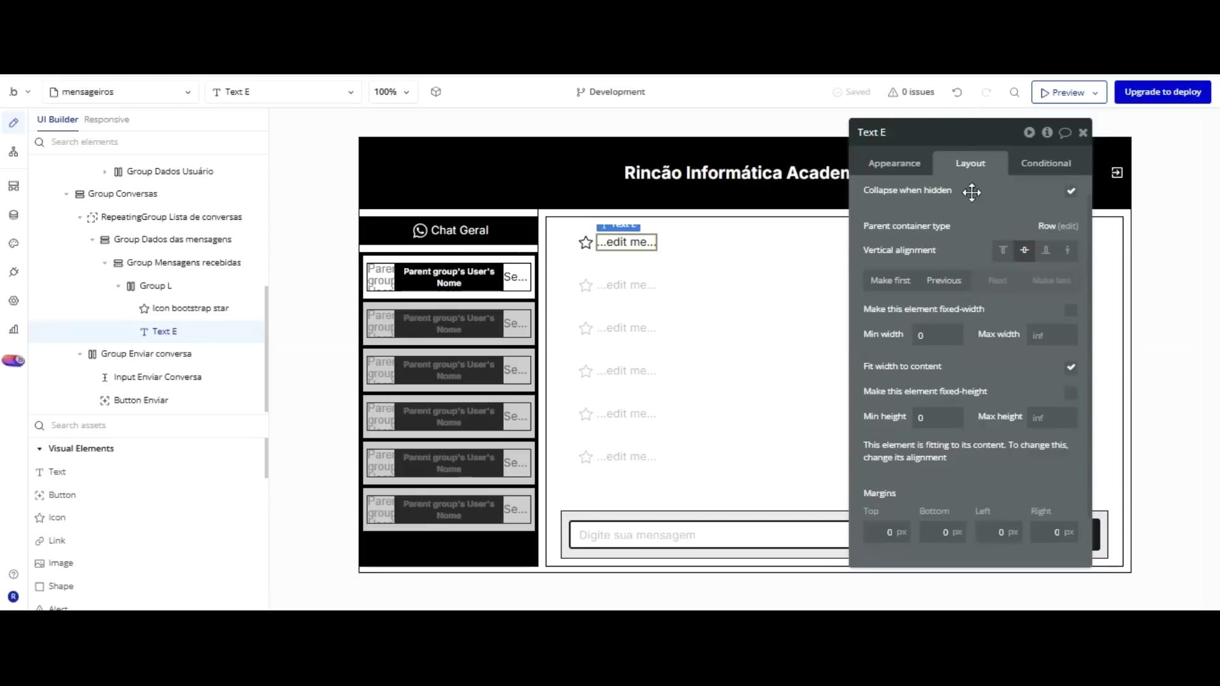
scroll(989, 272, "down", 2)
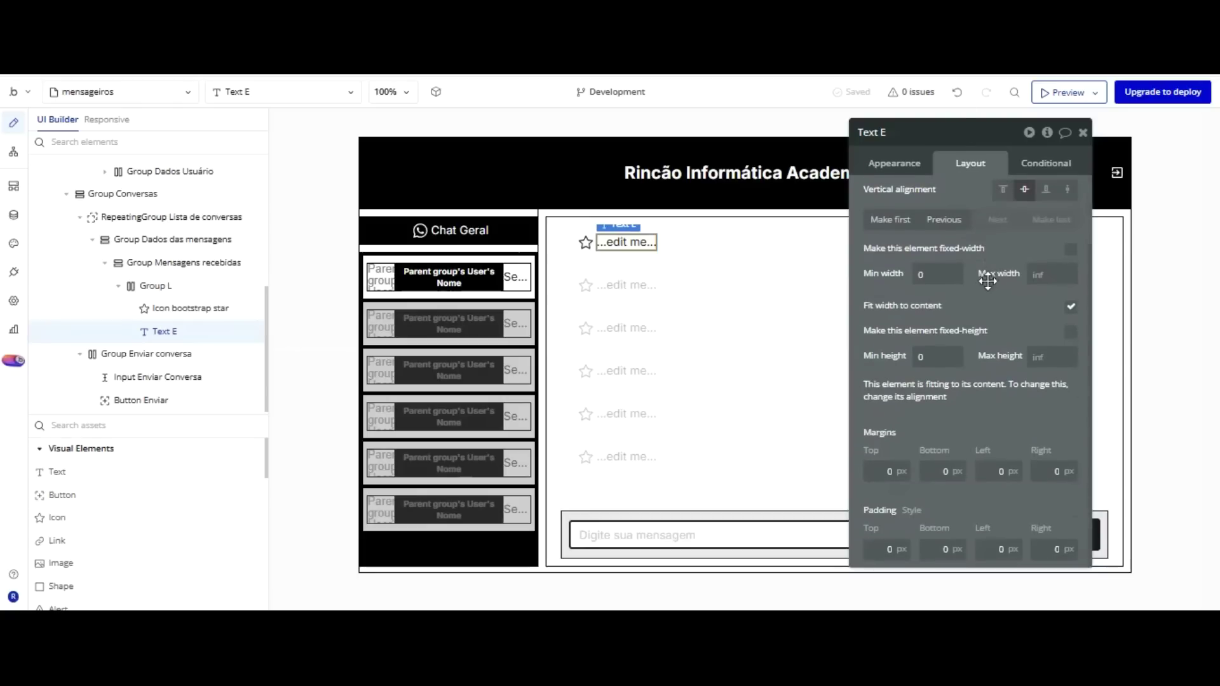
left_click(893, 356)
type("25")
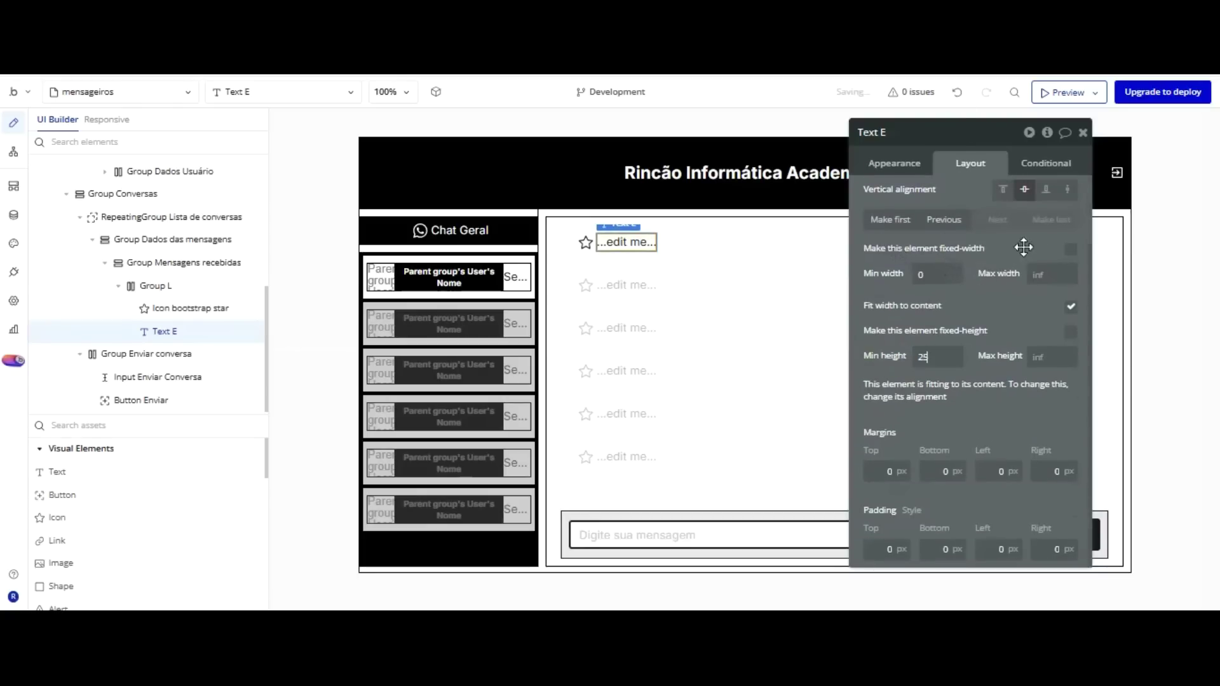
left_click(1070, 306)
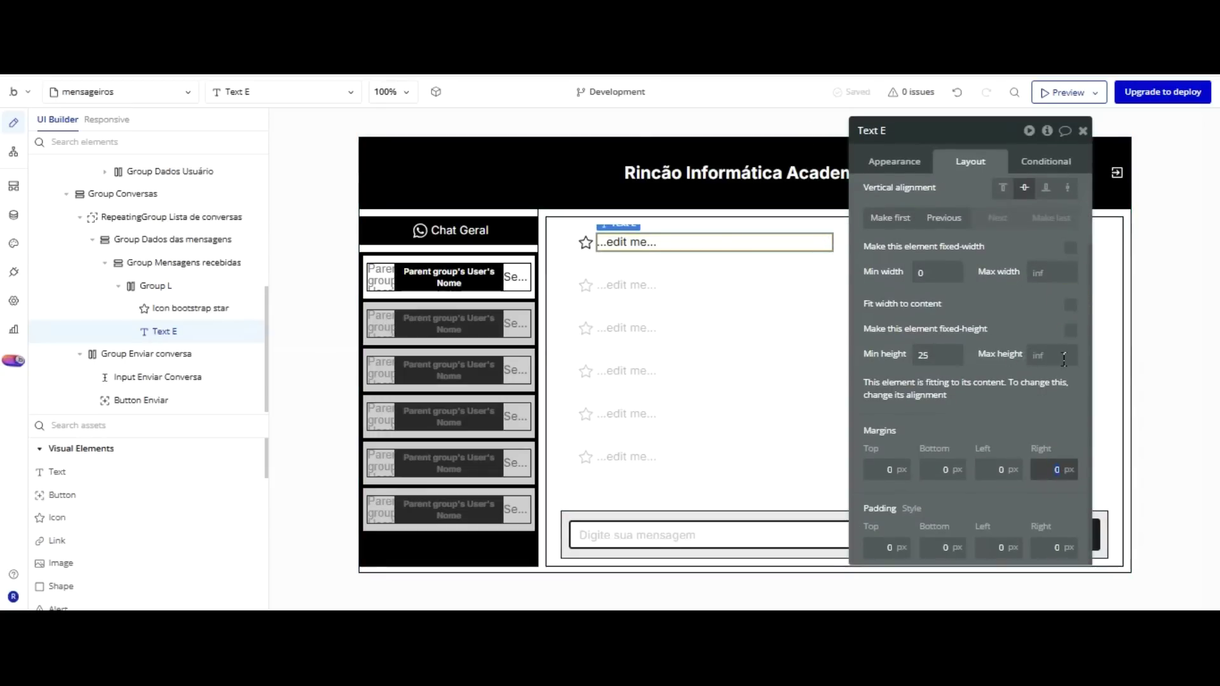
type("10")
left_click(1058, 430)
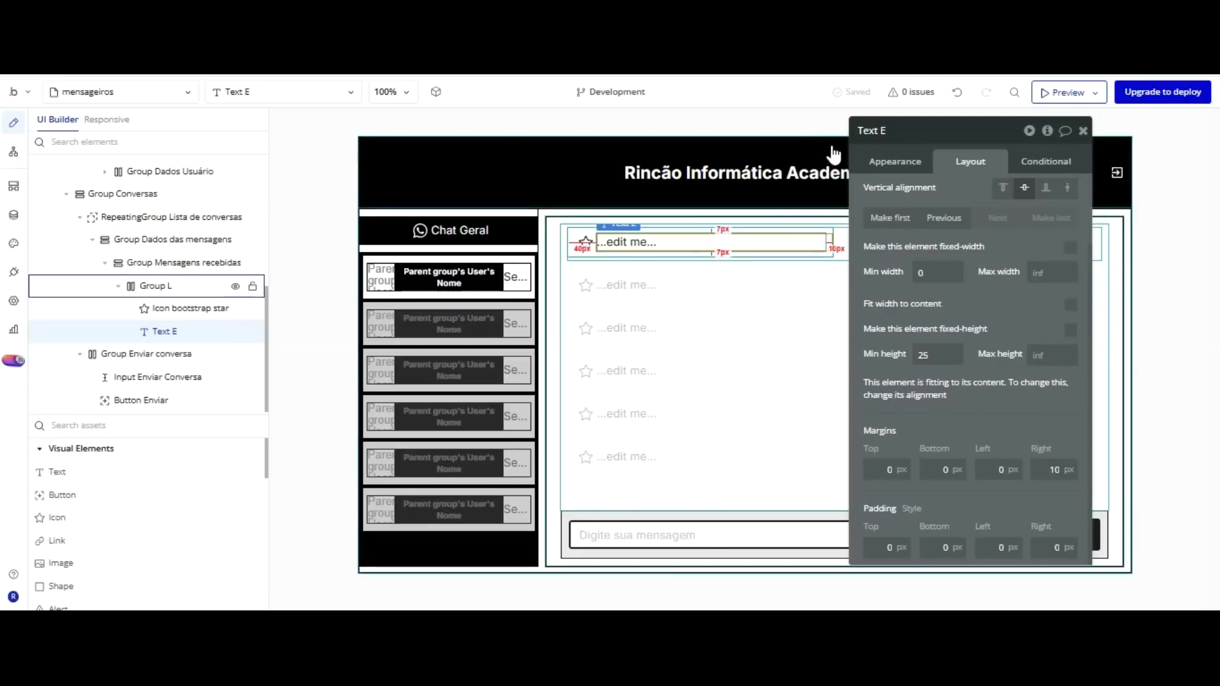
Select Text E's ...edit me... placeholder and replace it with dynamic data.
left_click(830, 245)
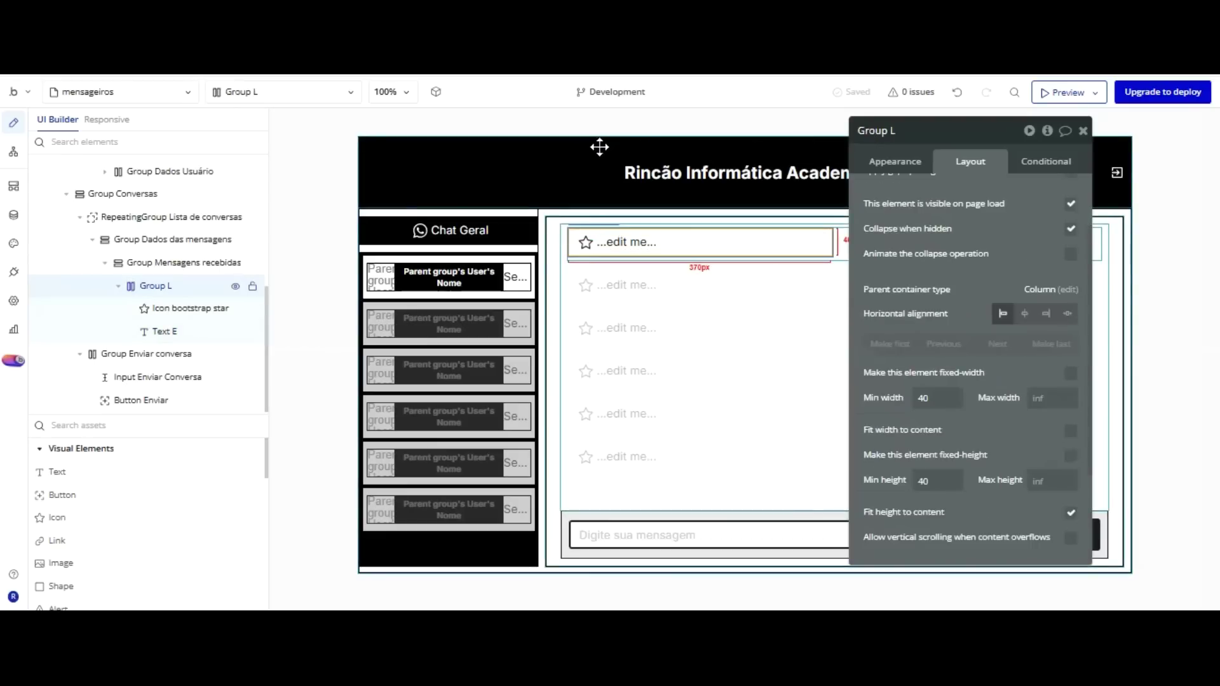
left_click(712, 242)
left_click(896, 163)
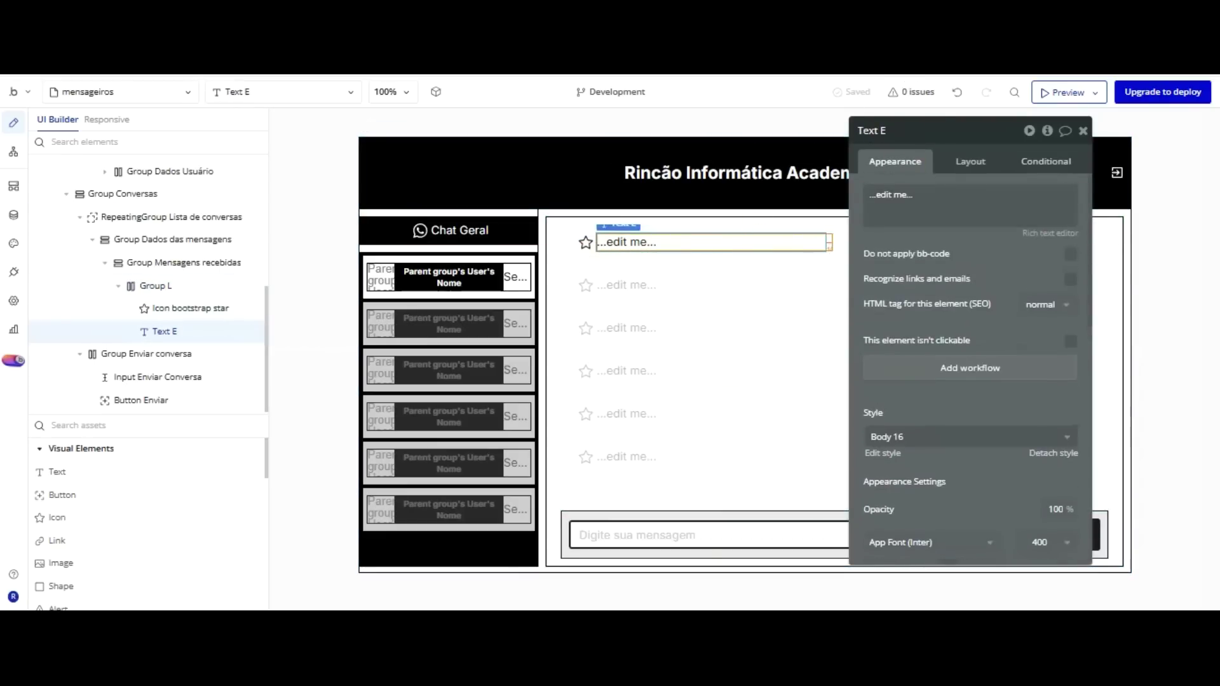
triple_click(889, 194)
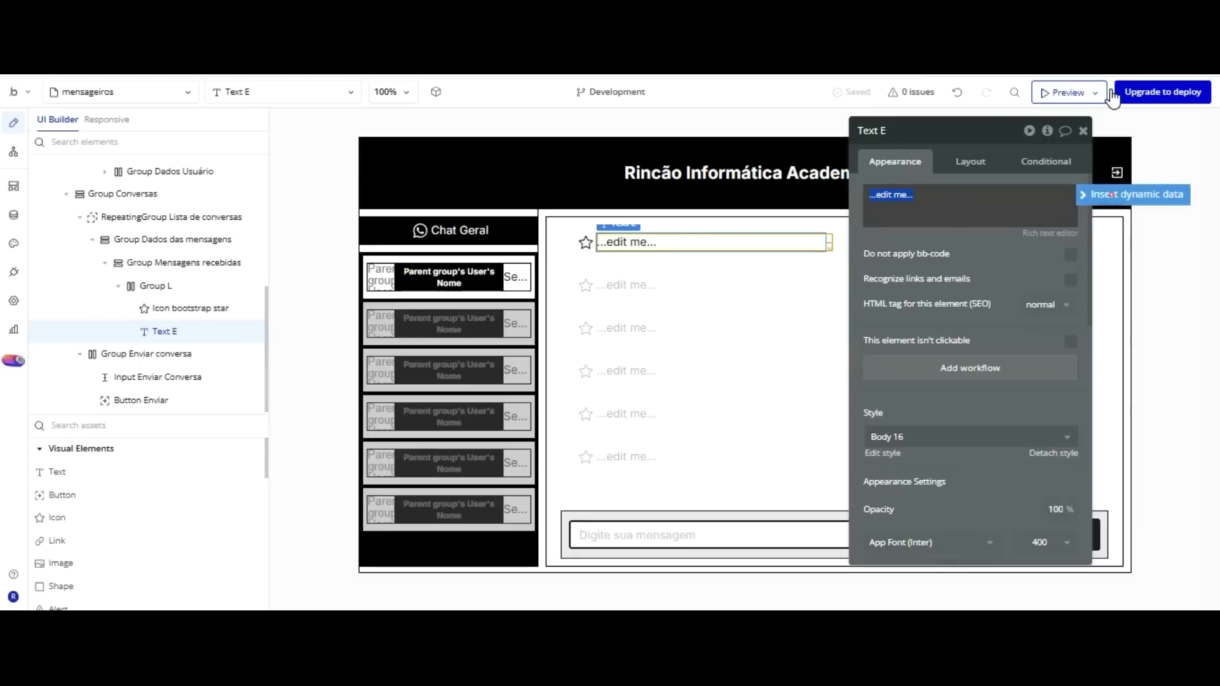
left_click(1125, 195)
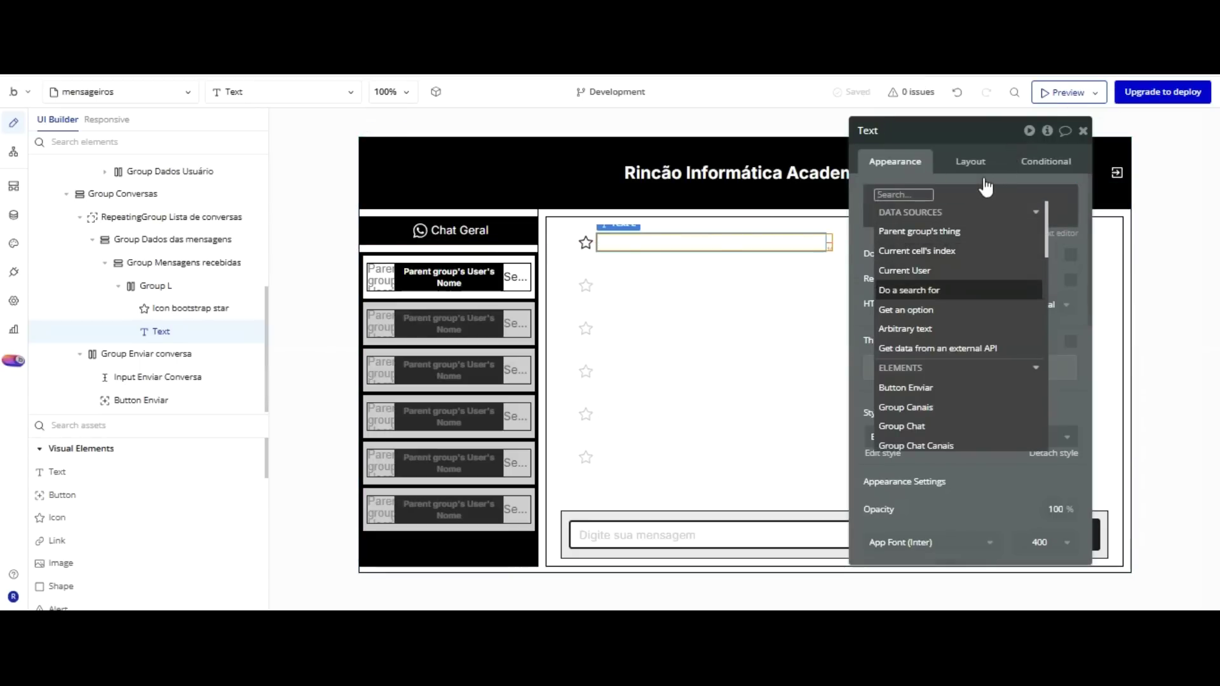
Set the Type of content of Group Dados das mensagens and Group L to Mensagens.
left_click(578, 154)
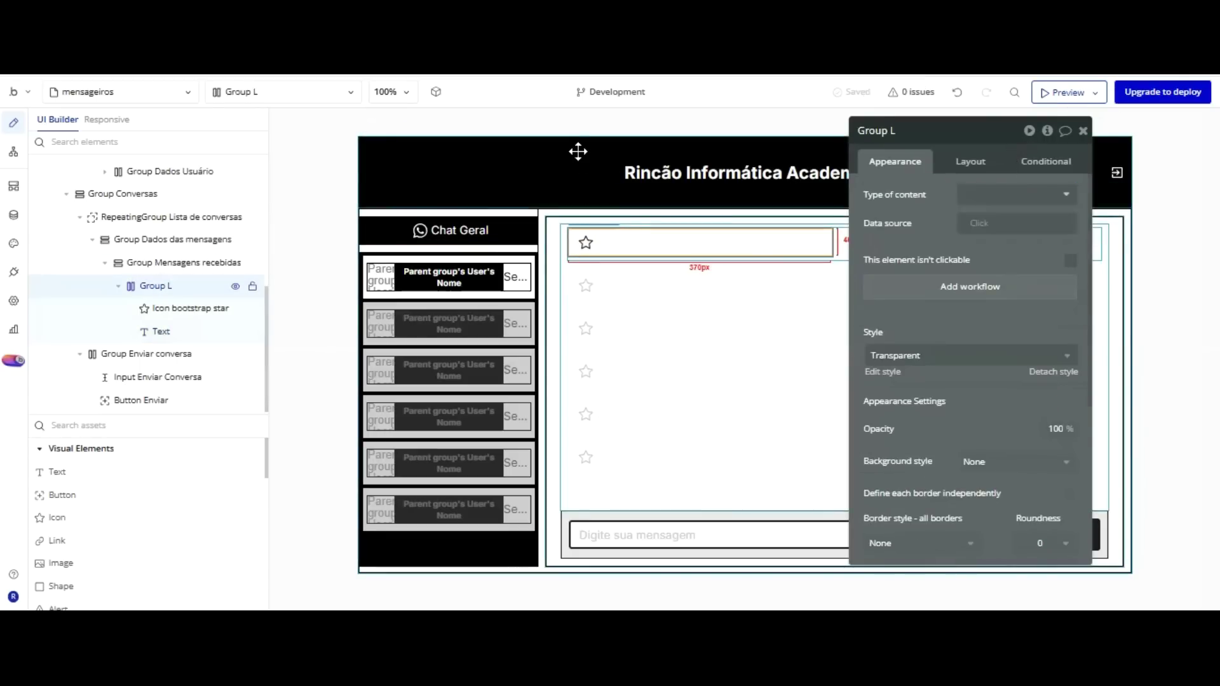
left_click_drag(906, 142, 504, 169)
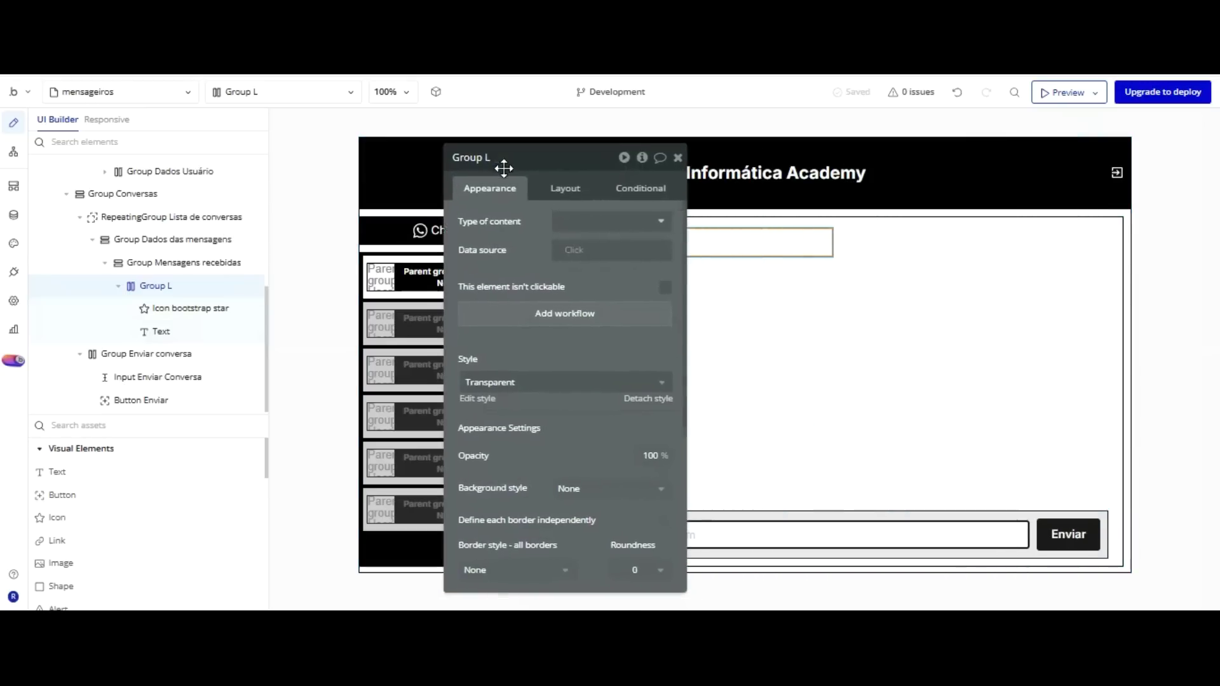
left_click(846, 146)
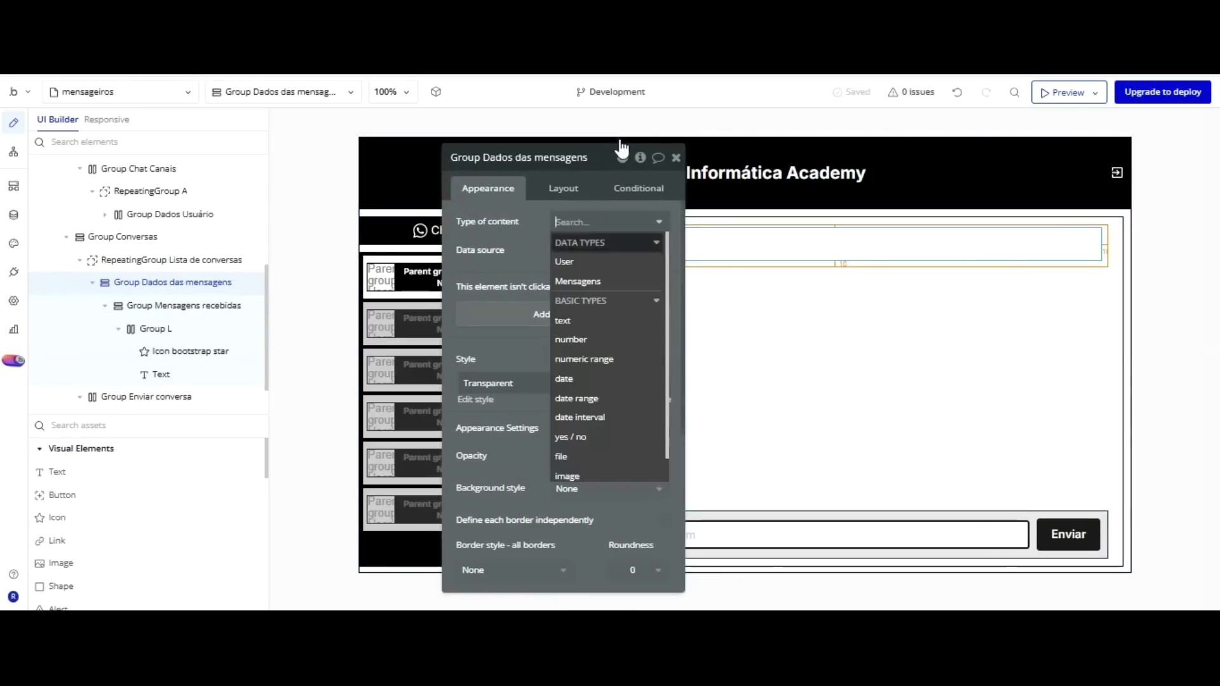
key("Return")
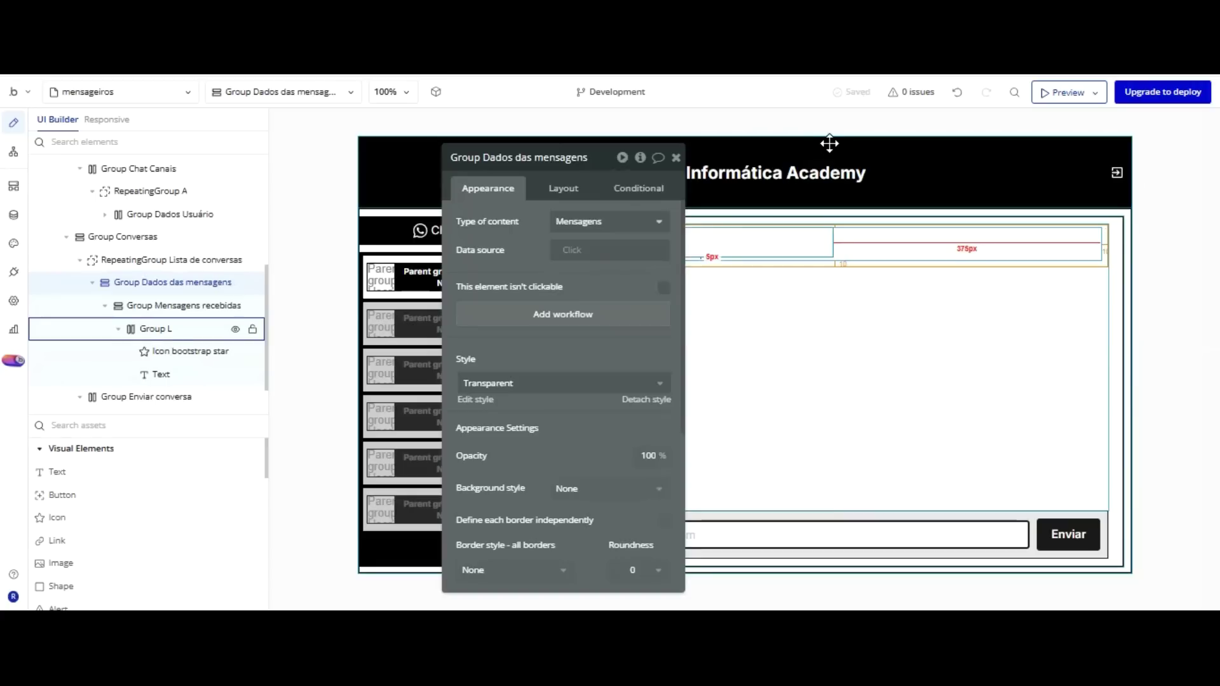
left_click(829, 144)
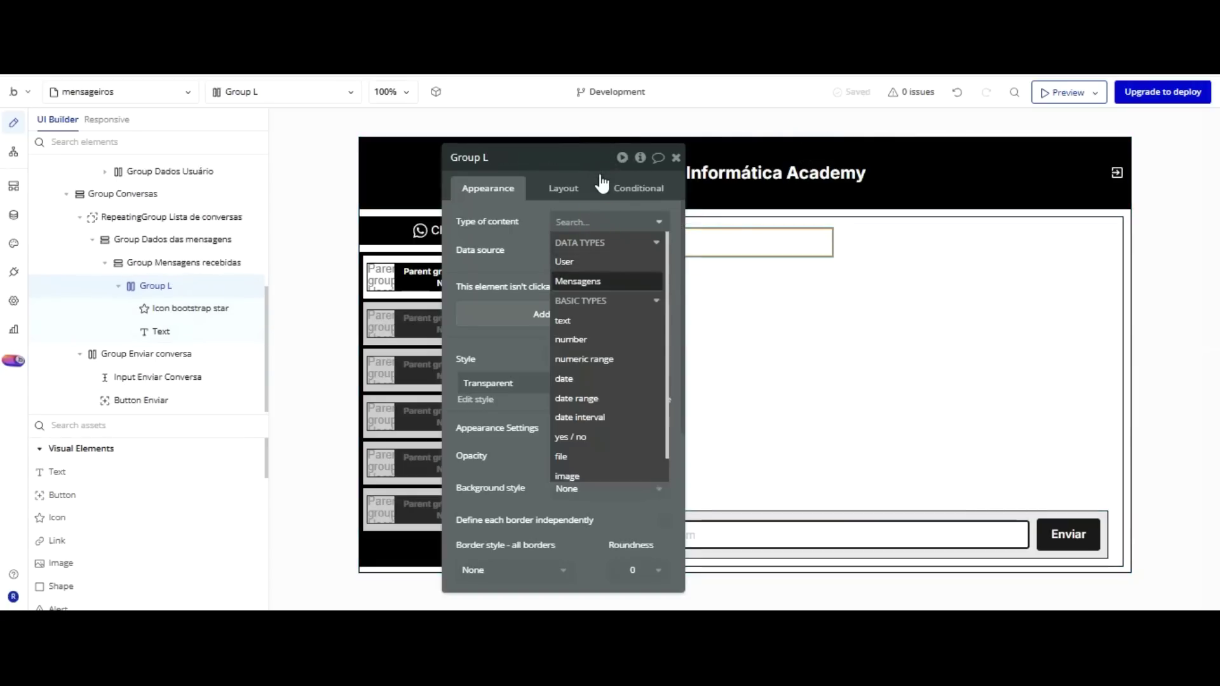
left_click(578, 280)
Set Group Dados das mensagens' data source to Current cell's Mensagens.
left_click(585, 250)
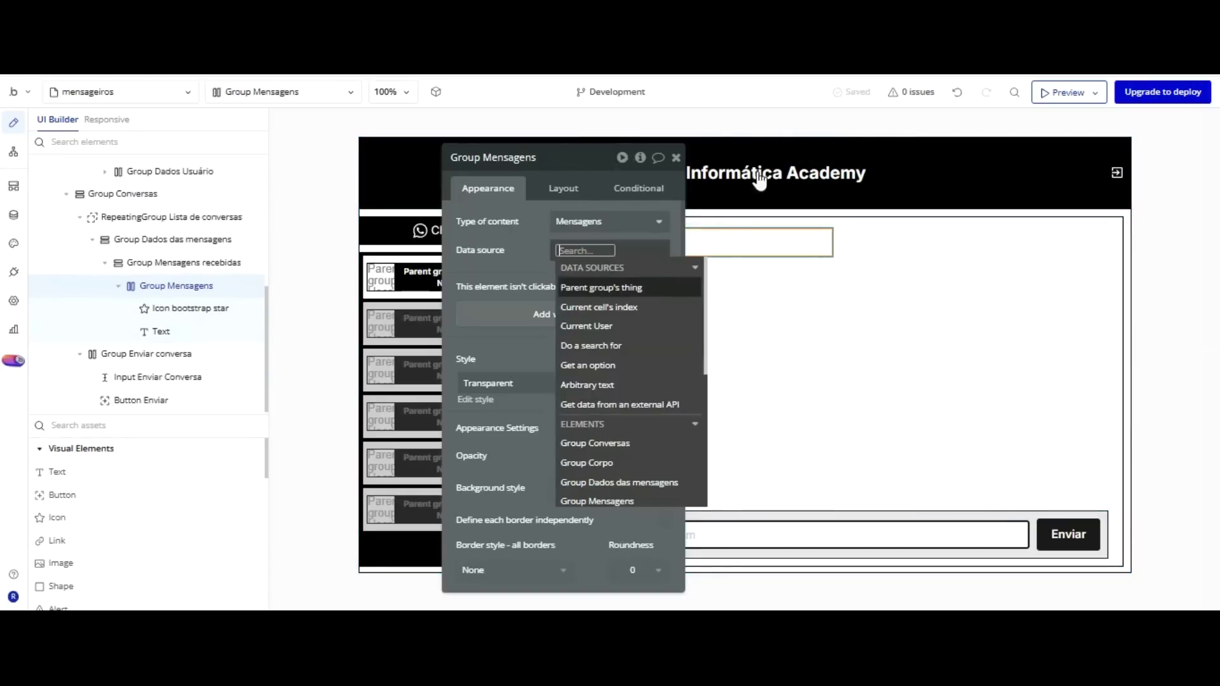
left_click(864, 156)
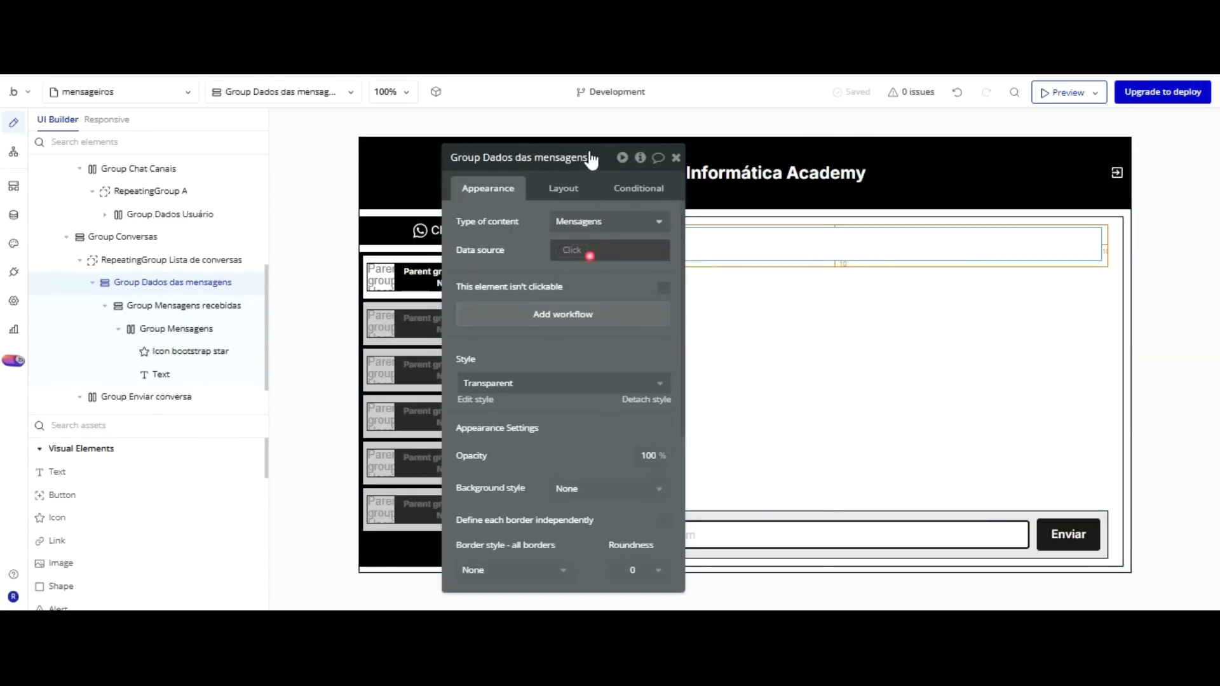
left_click(586, 251)
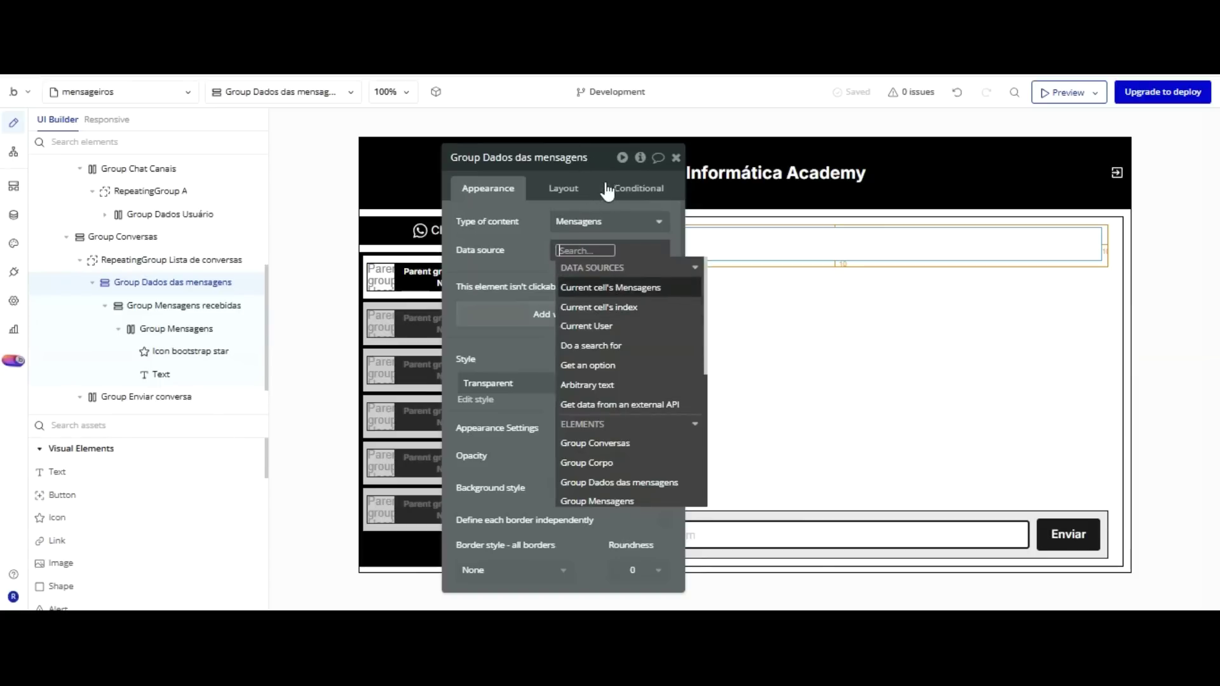
left_click(607, 287)
left_click(532, 154)
left_click_drag(532, 154, 380, 107)
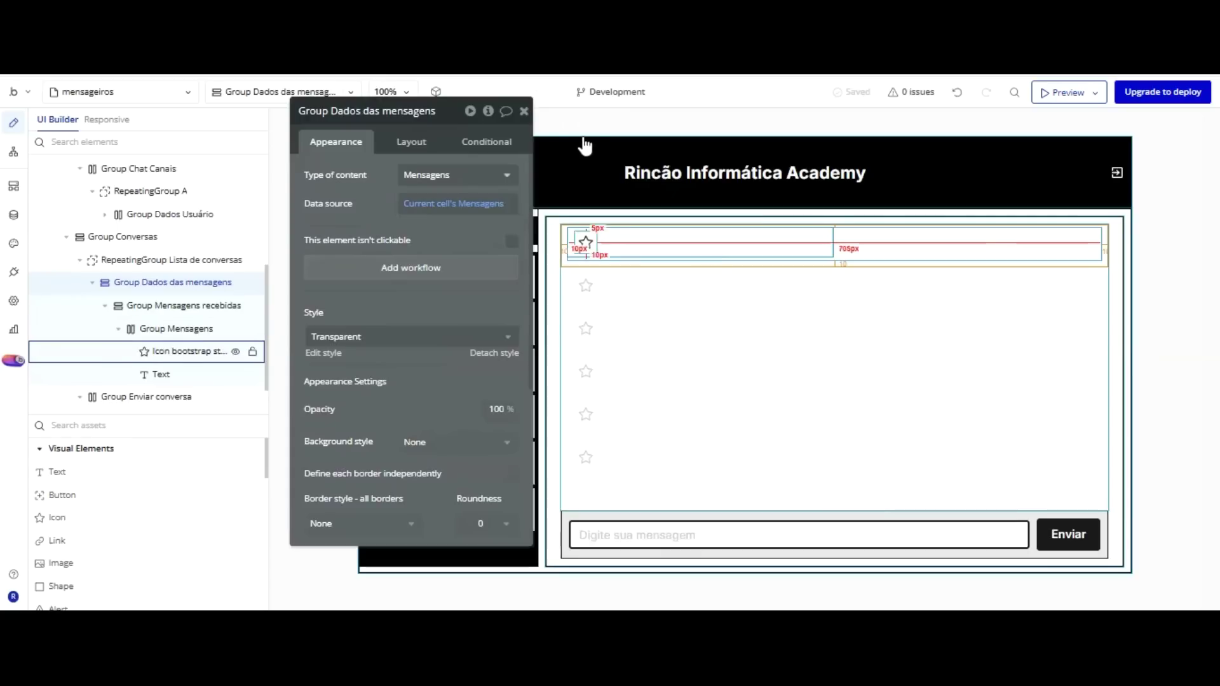
left_click(585, 243)
Replace the star with the Bootstrap Person-circle icon found by searching 'person'.
left_click(430, 175)
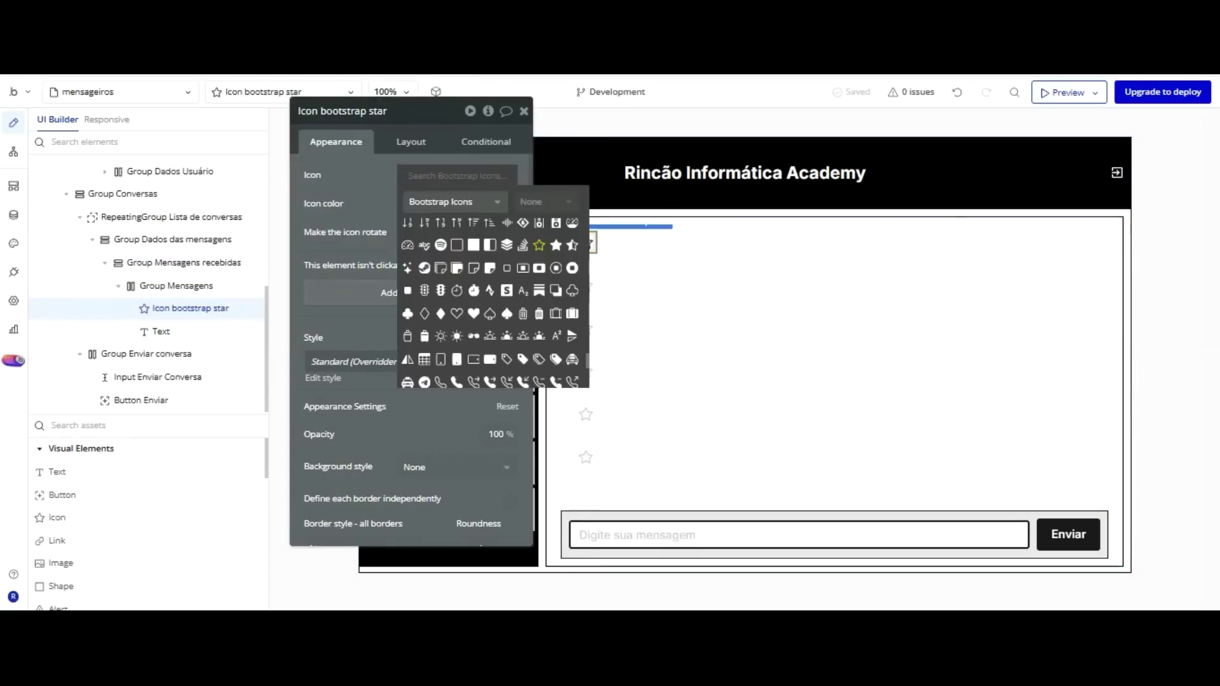
type("PERSON")
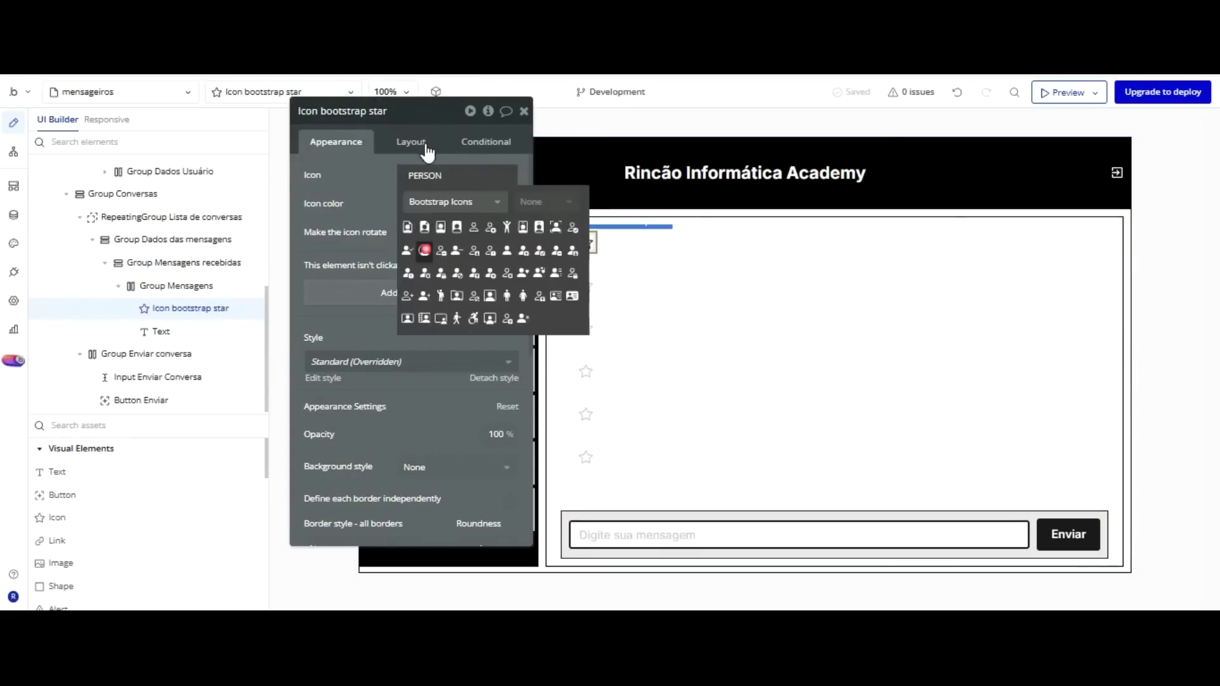
left_click(424, 249)
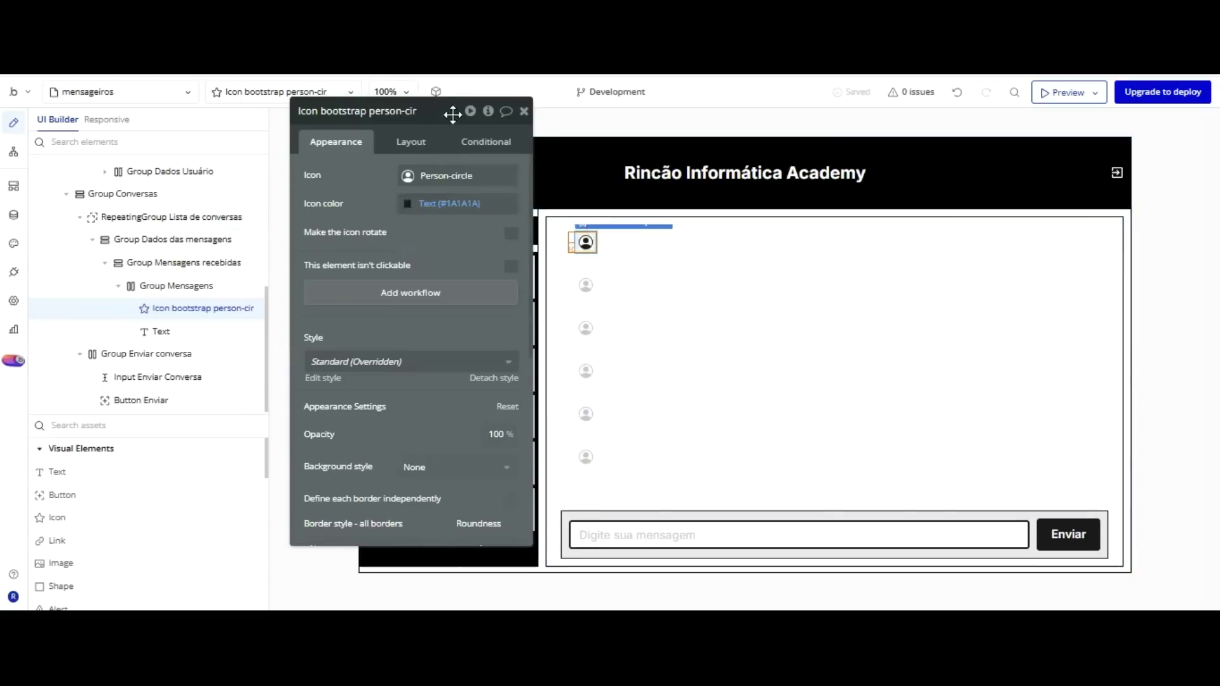
Set the Person-circle icon's roundness to 20.
scroll(496, 277, "down", 5)
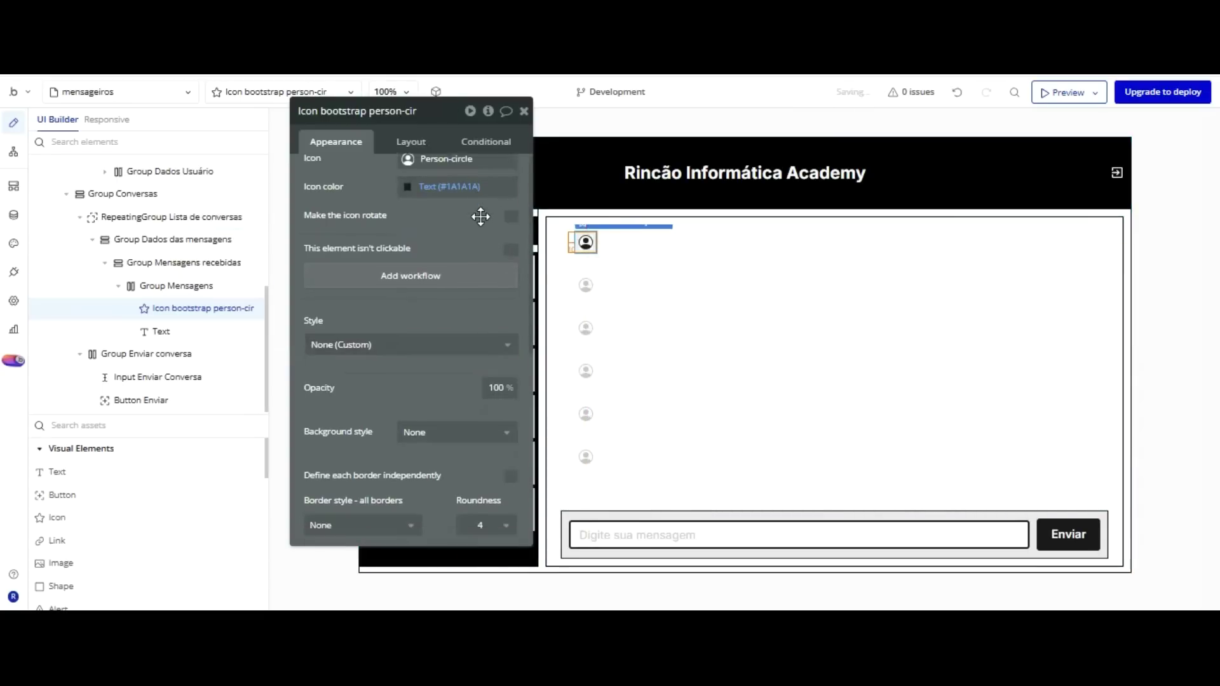
left_click(506, 274)
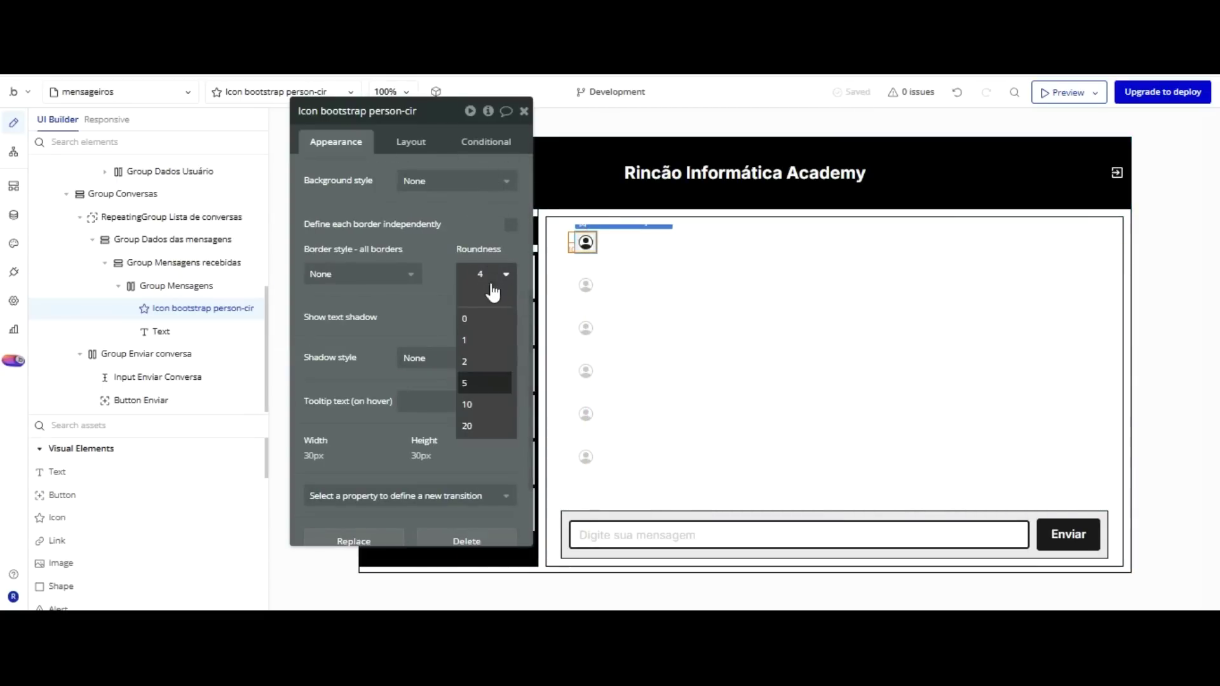
left_click(476, 425)
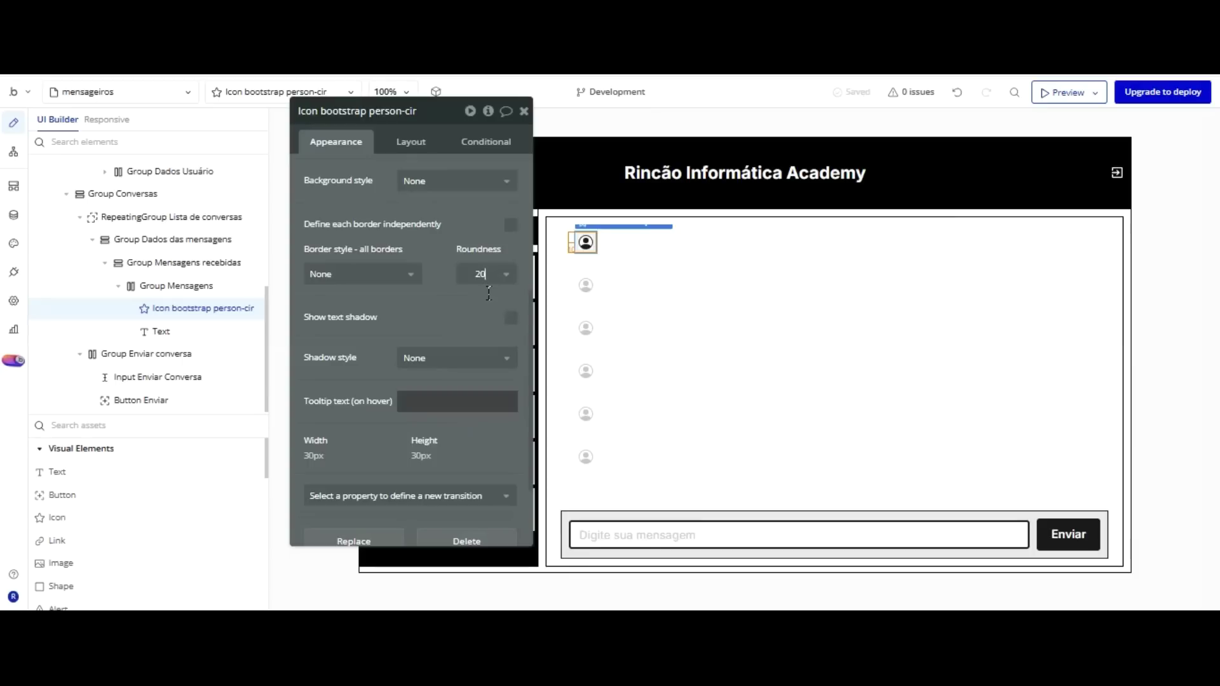
left_click(636, 287)
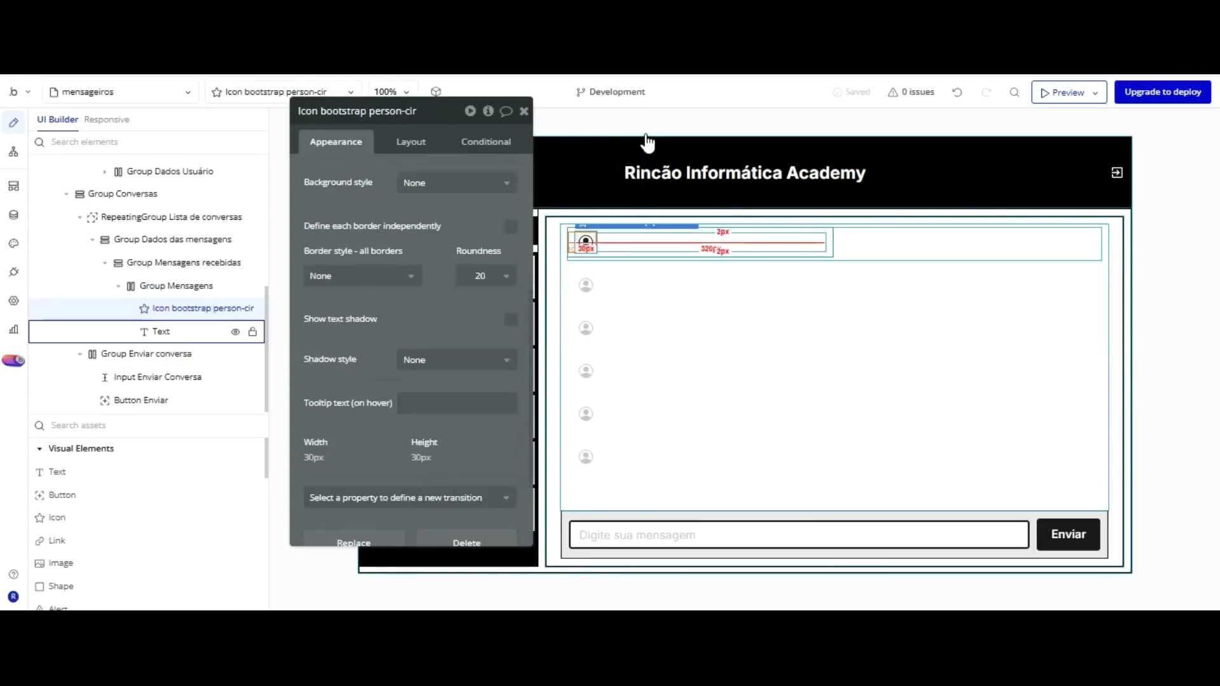
left_click(645, 241)
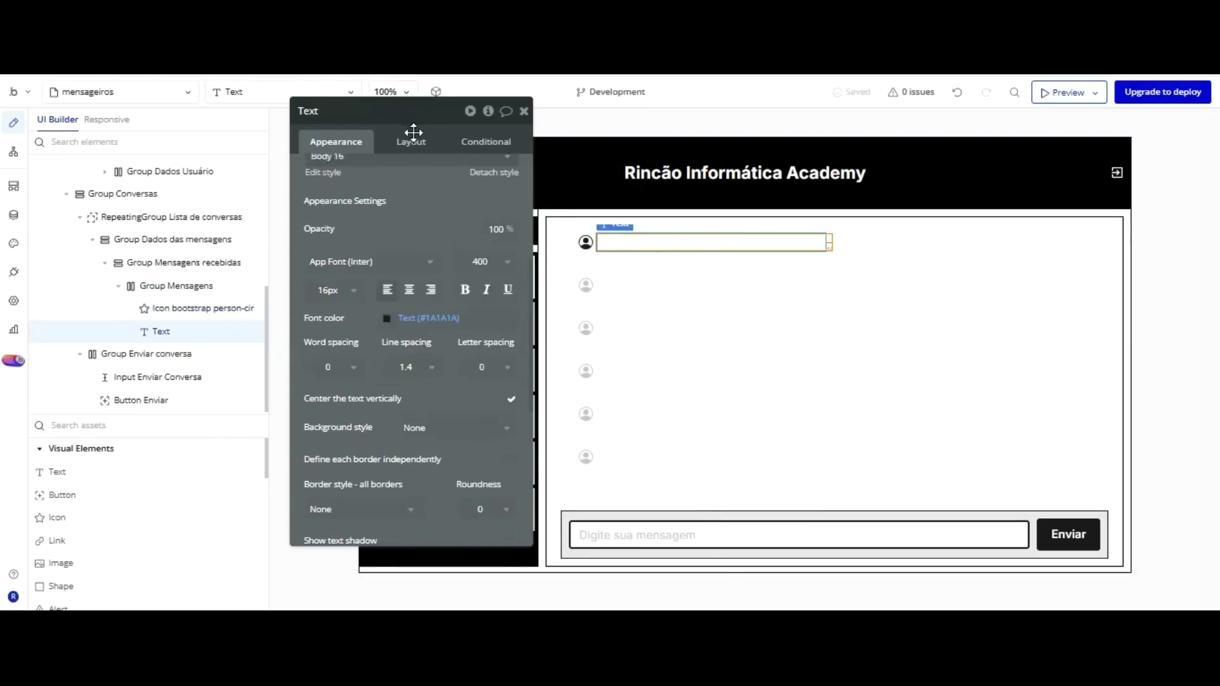
Make Text E show Group Dados das mensagens's Mensagens's Creator's Nome.
scroll(410, 254, "up", 5)
left_click(407, 184)
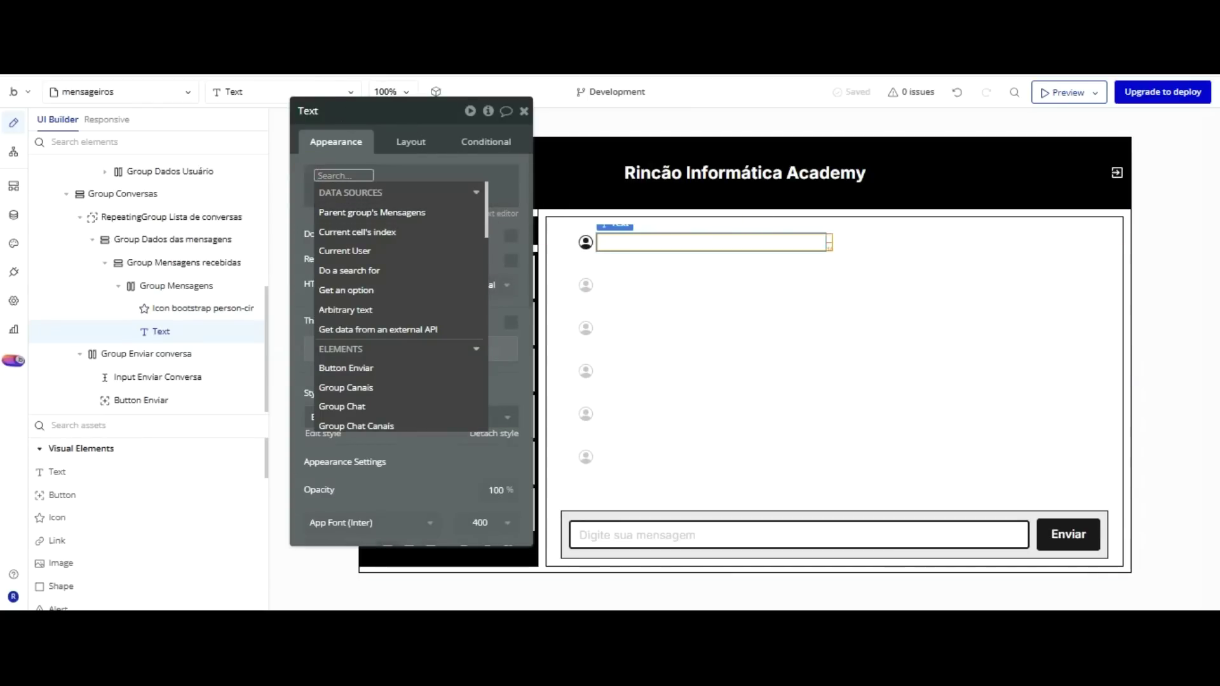
scroll(387, 158, "down", 3)
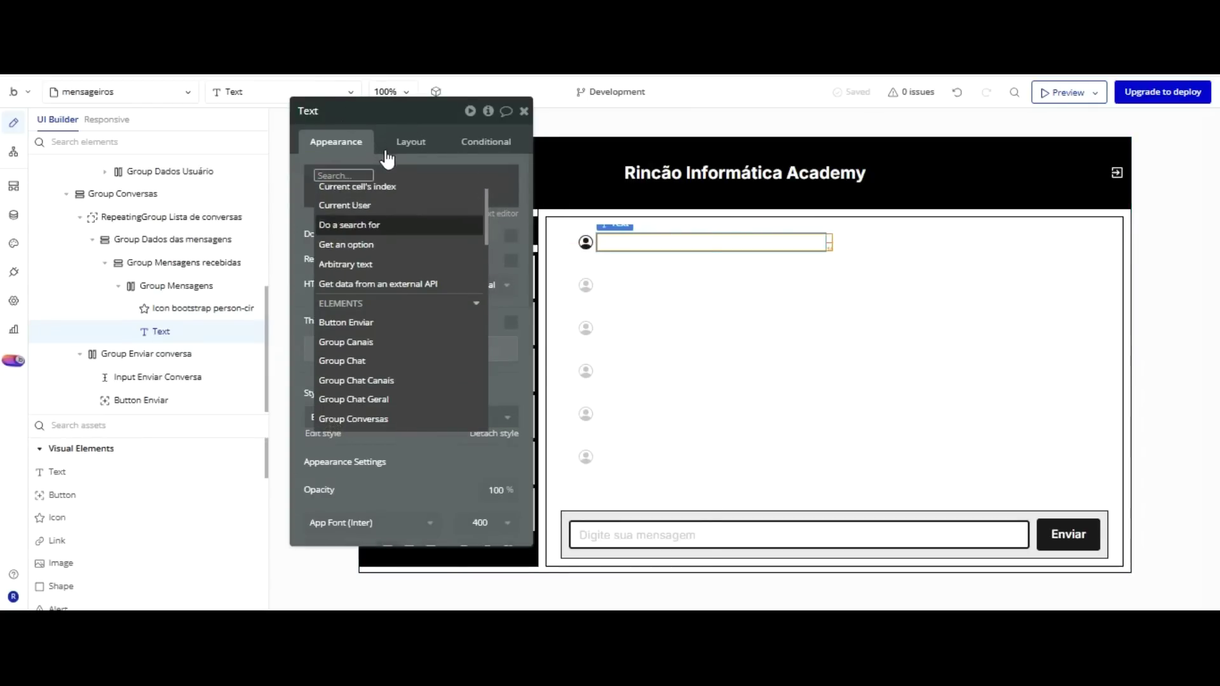
key("Down")
key("Return")
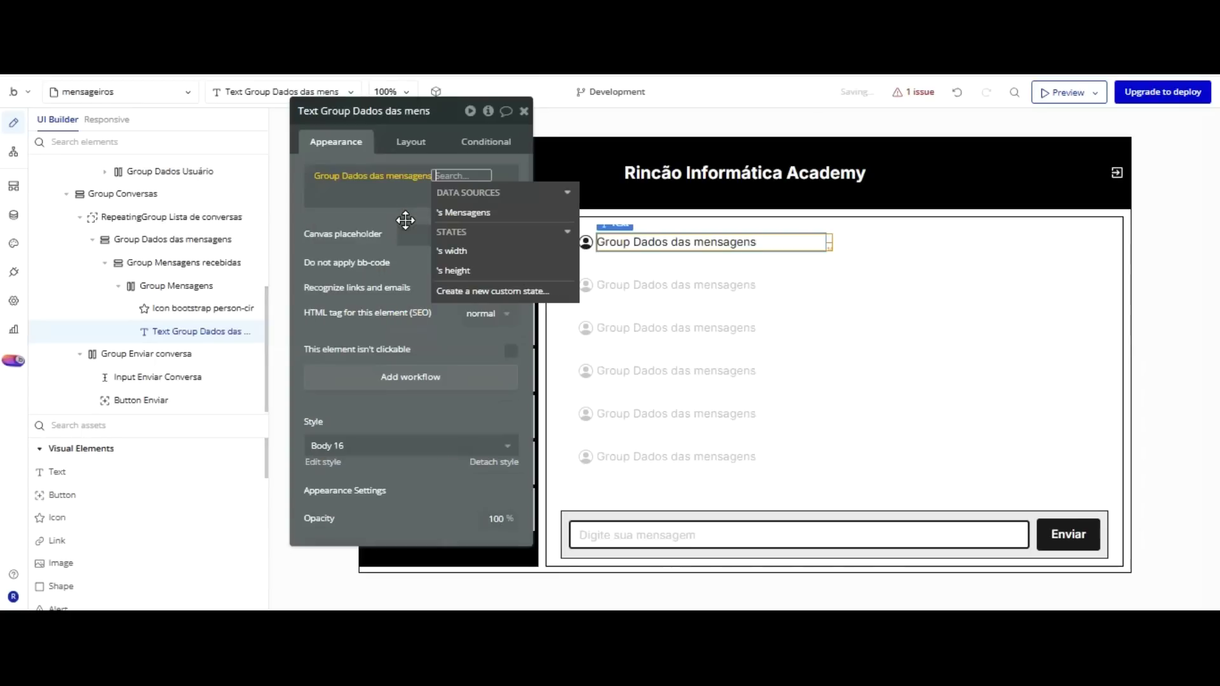
key("Return")
key("Down")
key("Down")
key("Down")
key("Down")
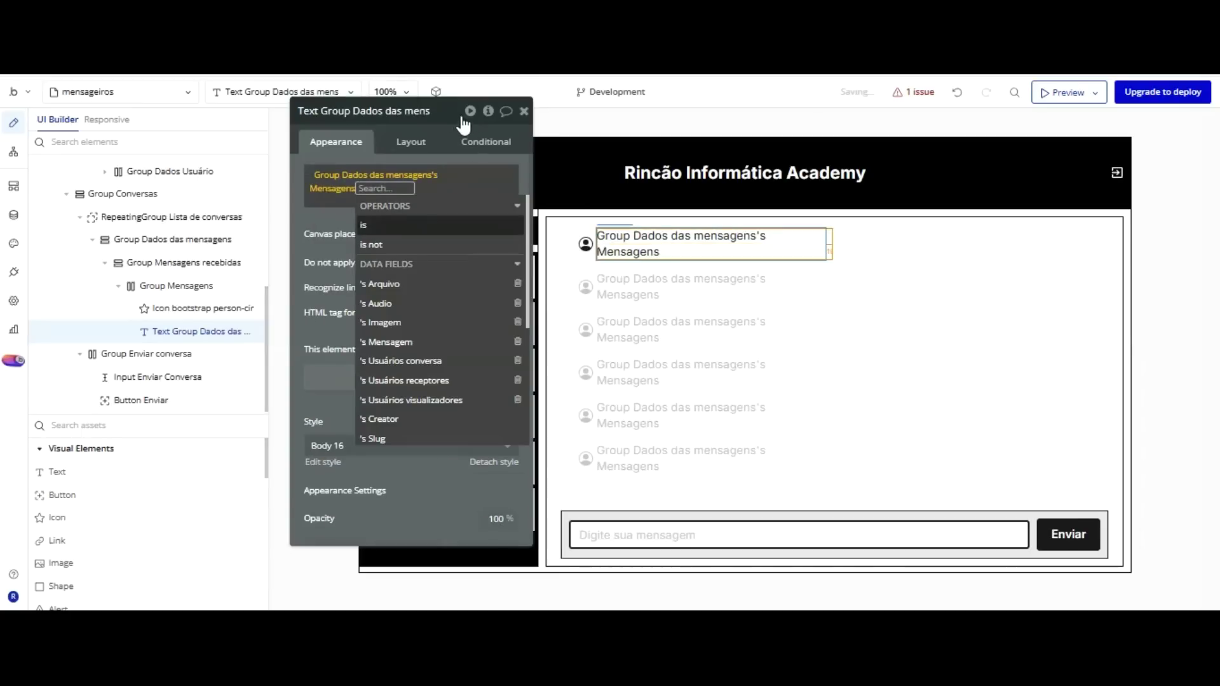
key("Down")
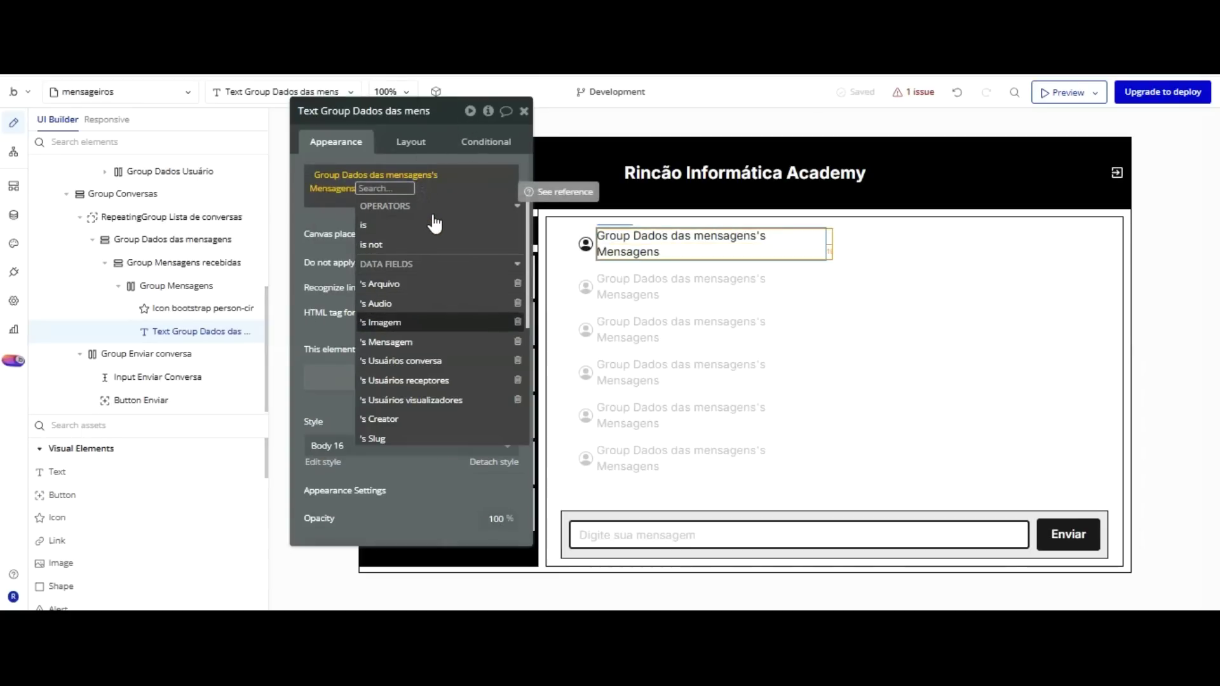
scroll(435, 223, "down", 3)
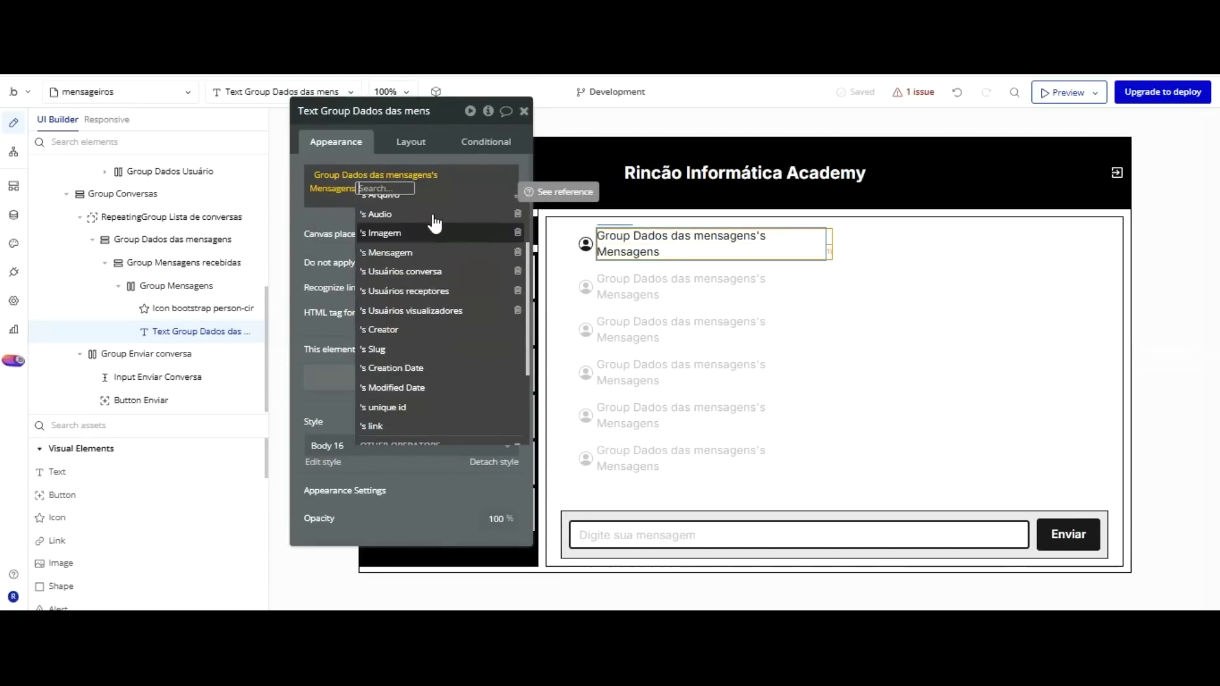
scroll(435, 223, "down", 3)
key("Up")
key("Up")
key("Up")
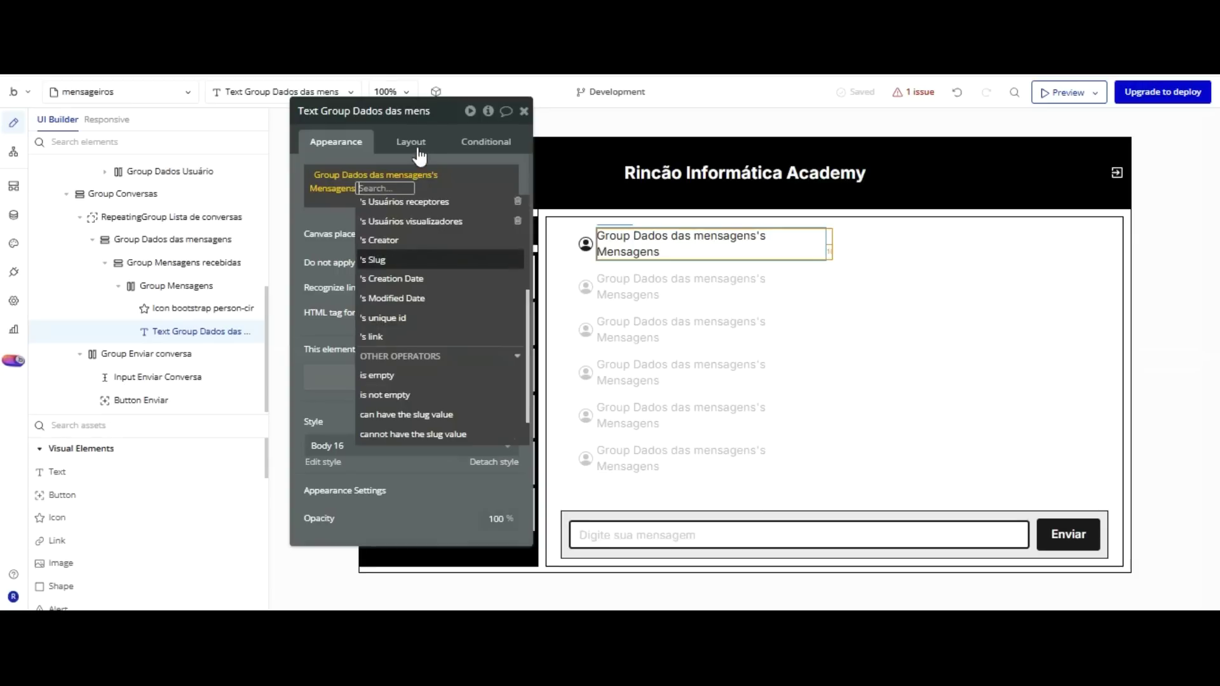
key("Return")
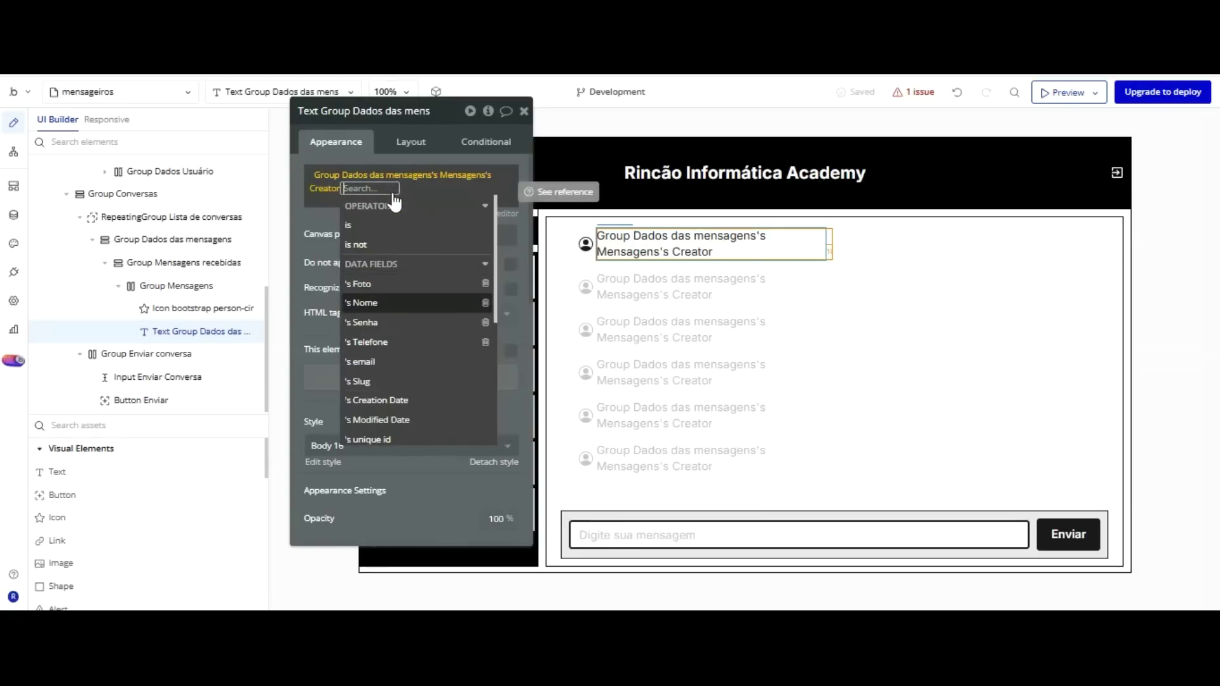
left_click(388, 302)
left_click(354, 218)
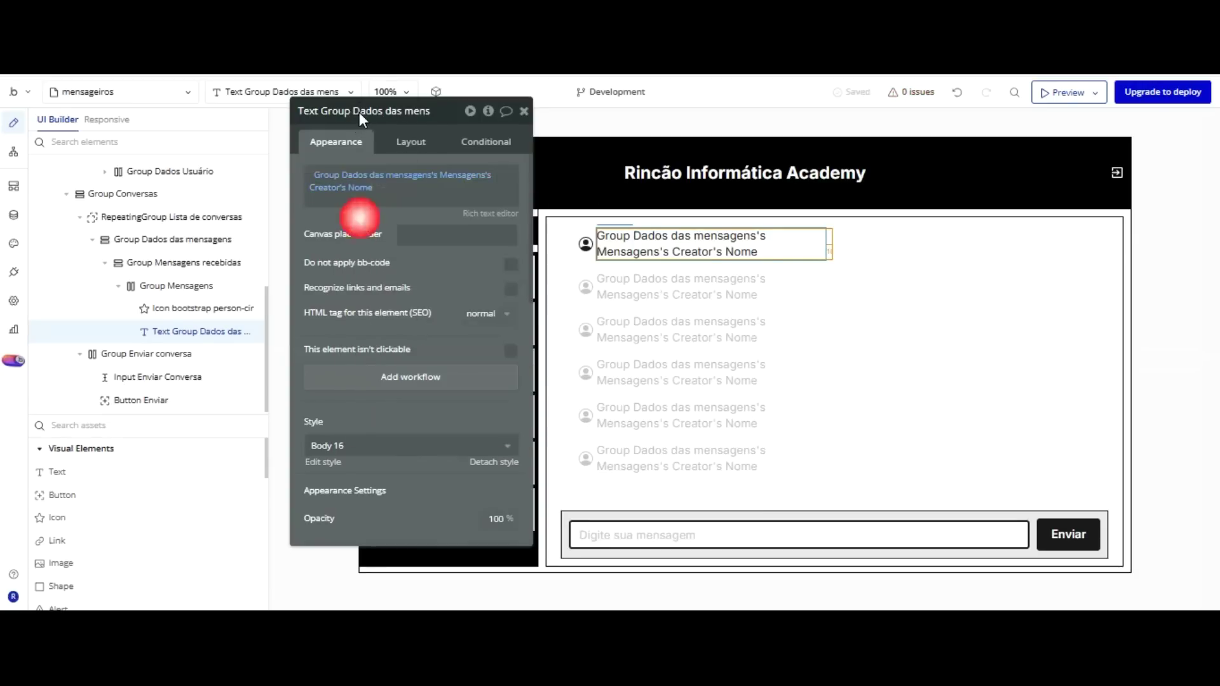
key("Return")
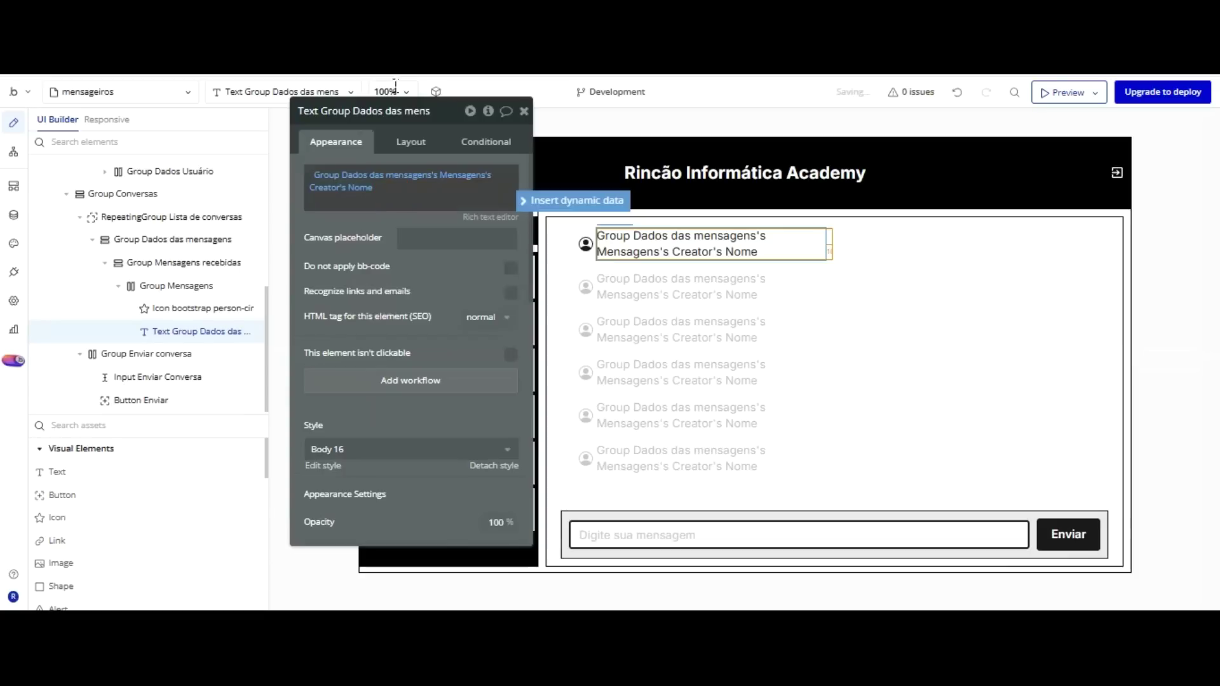
Append the creator's Telefone after the Nome and open the text in the Rich Text Editor.
left_click(554, 201)
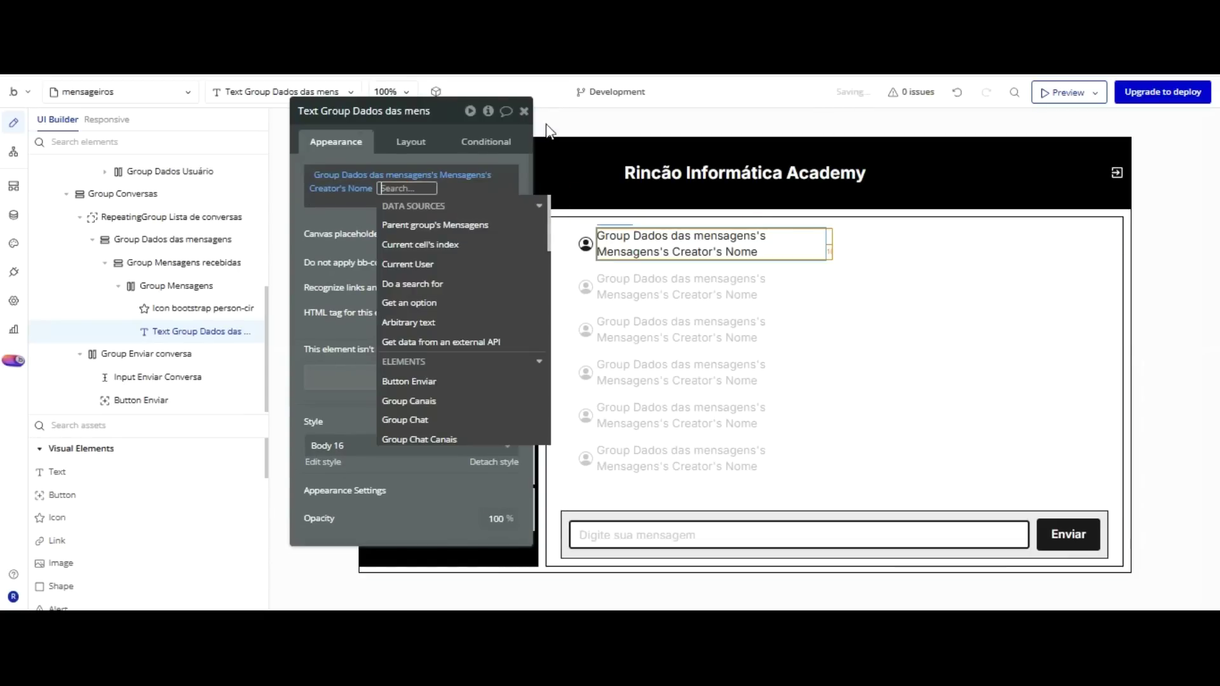
scroll(463, 341, "down", 3)
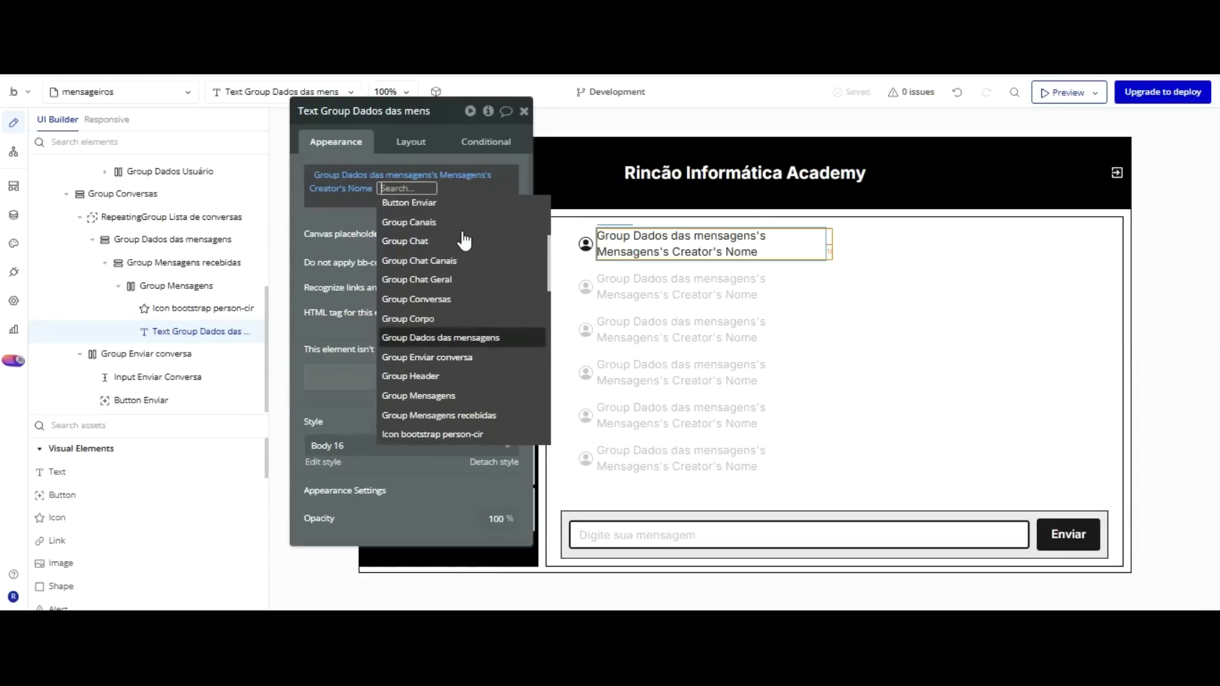
left_click(462, 336)
left_click(463, 238)
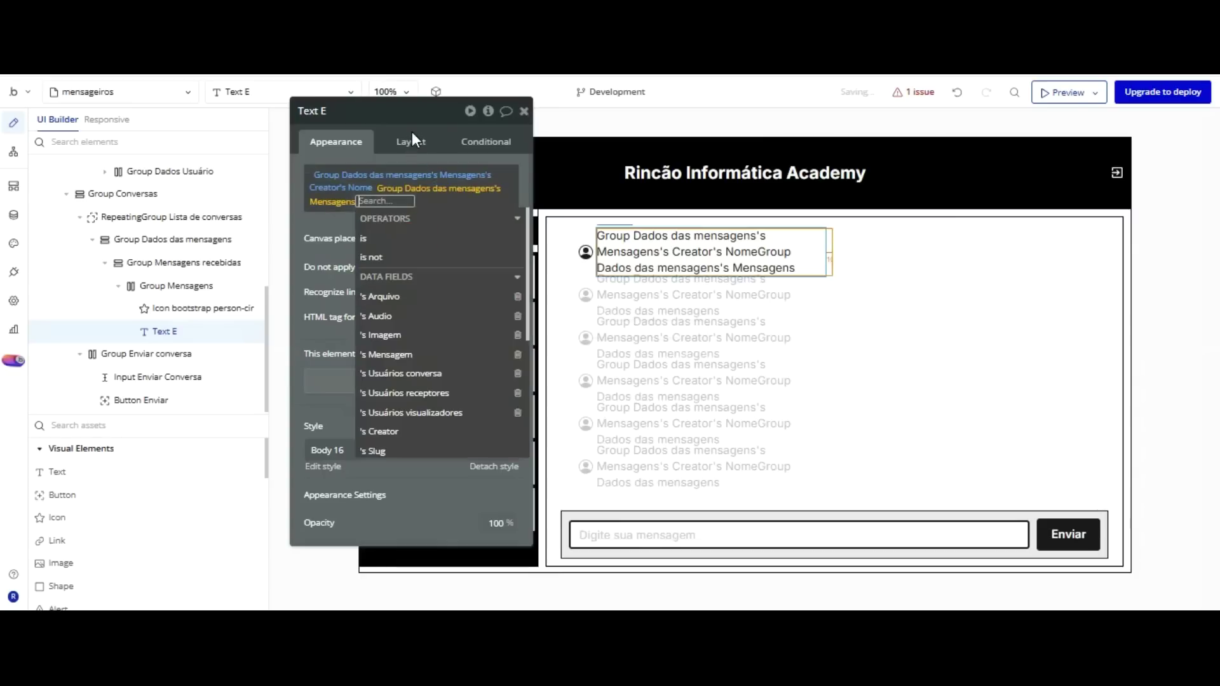
scroll(429, 249, "down", 3)
left_click(400, 255)
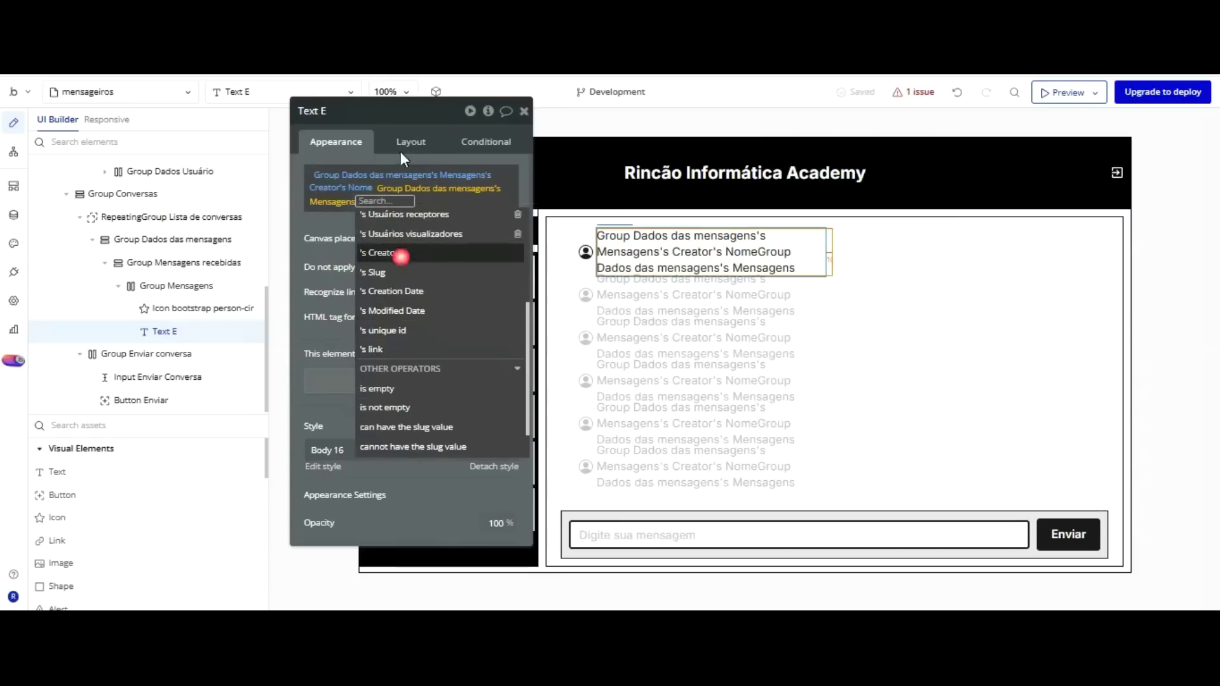
key("Down")
key("Down")
key("Down")
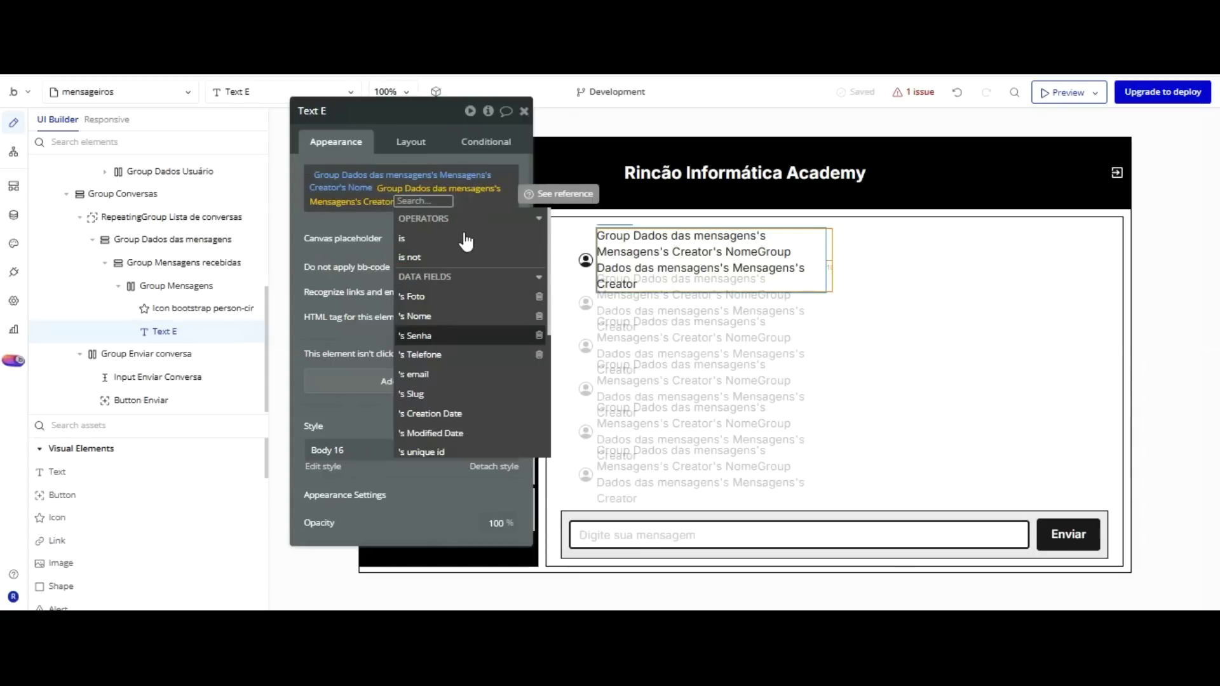
left_click(425, 354)
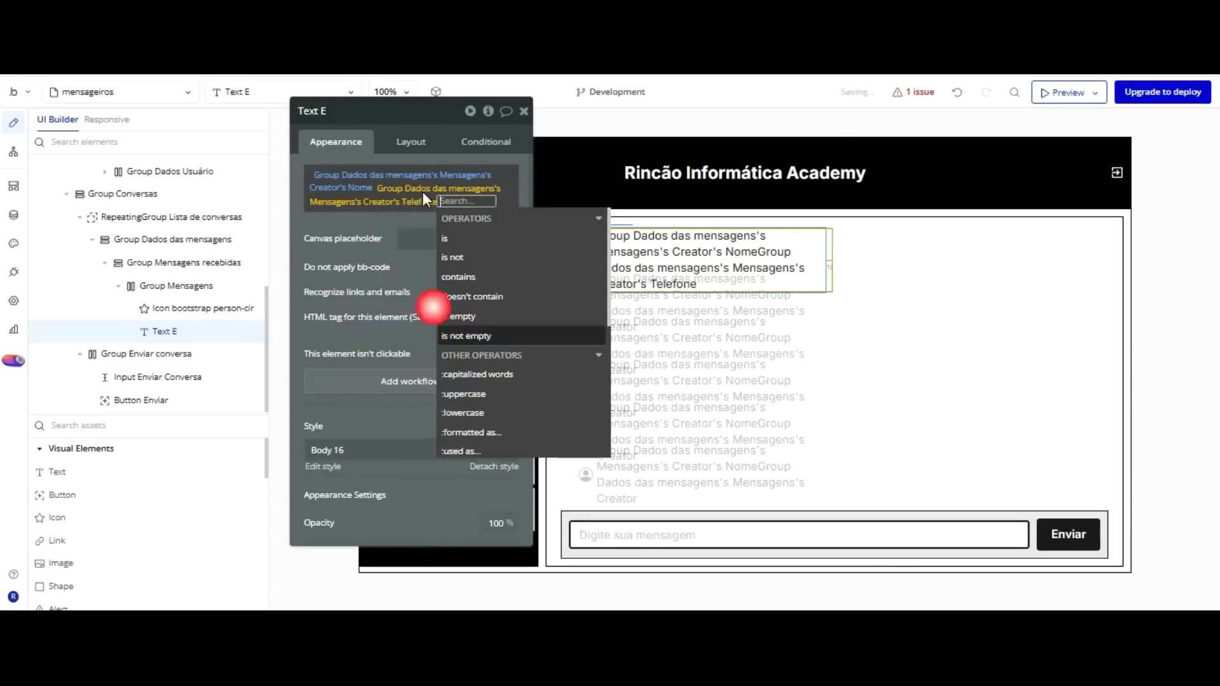
left_click(395, 122)
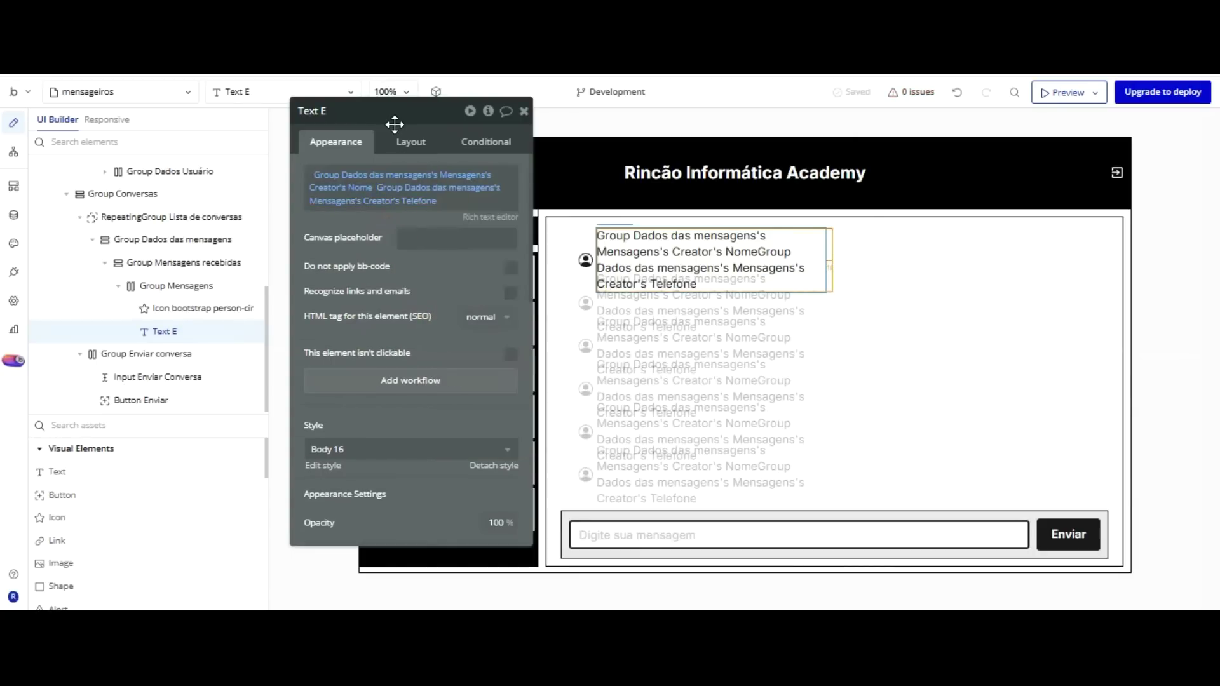
left_click(487, 112)
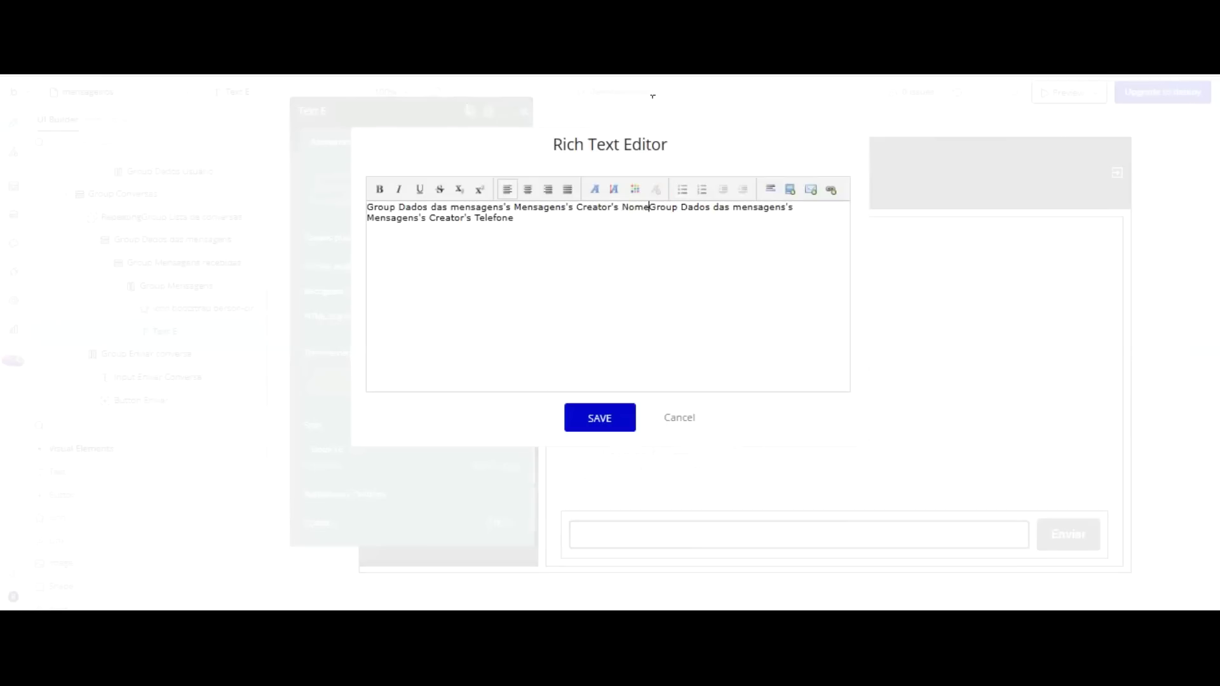
Insert a '|' separator between the creator's Nome and Telefone and save the text.
type("|")
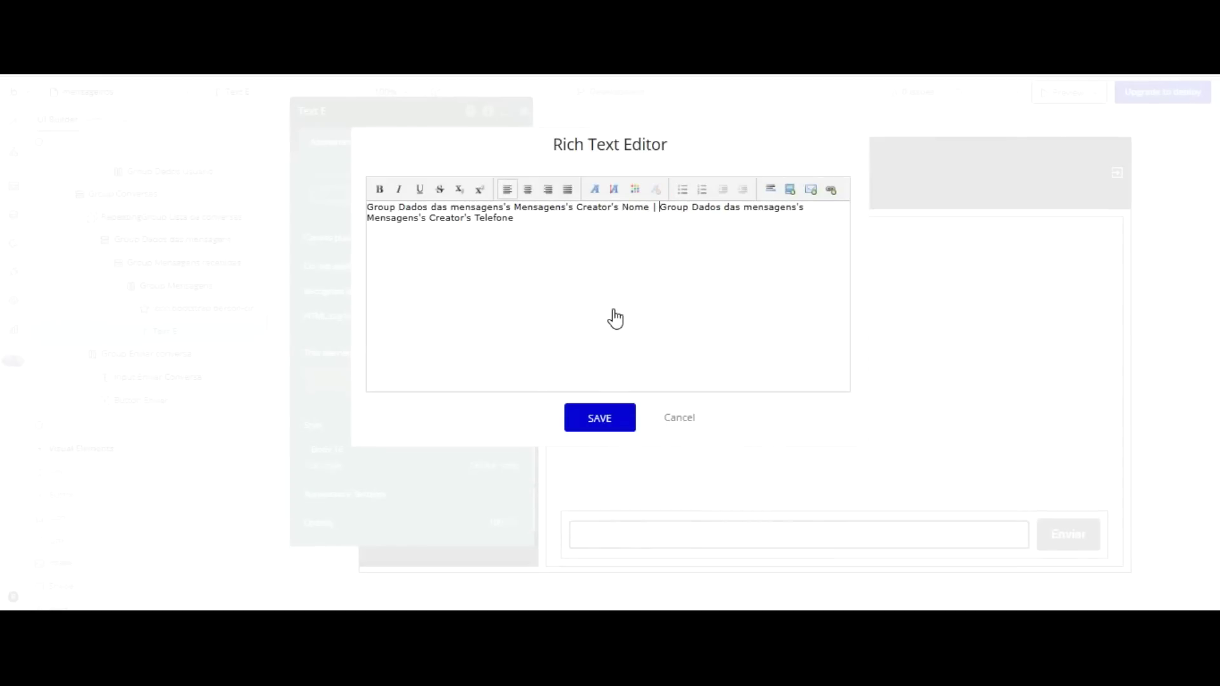
left_click(614, 416)
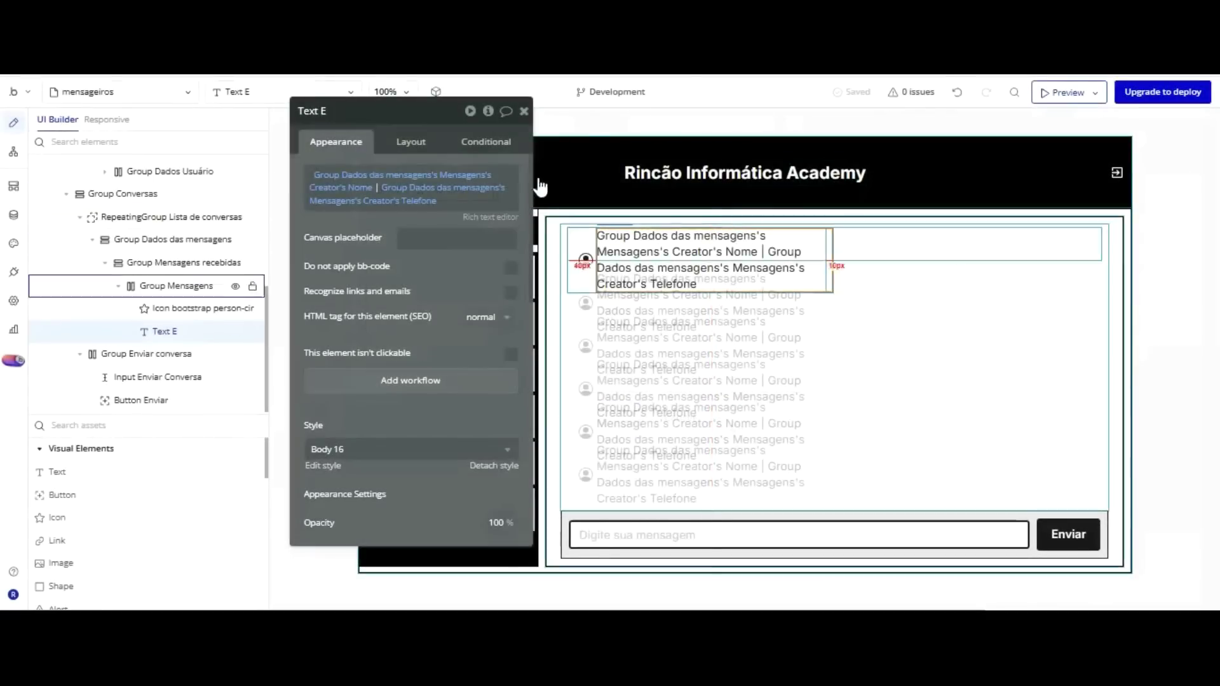
scroll(473, 173, "down", 3)
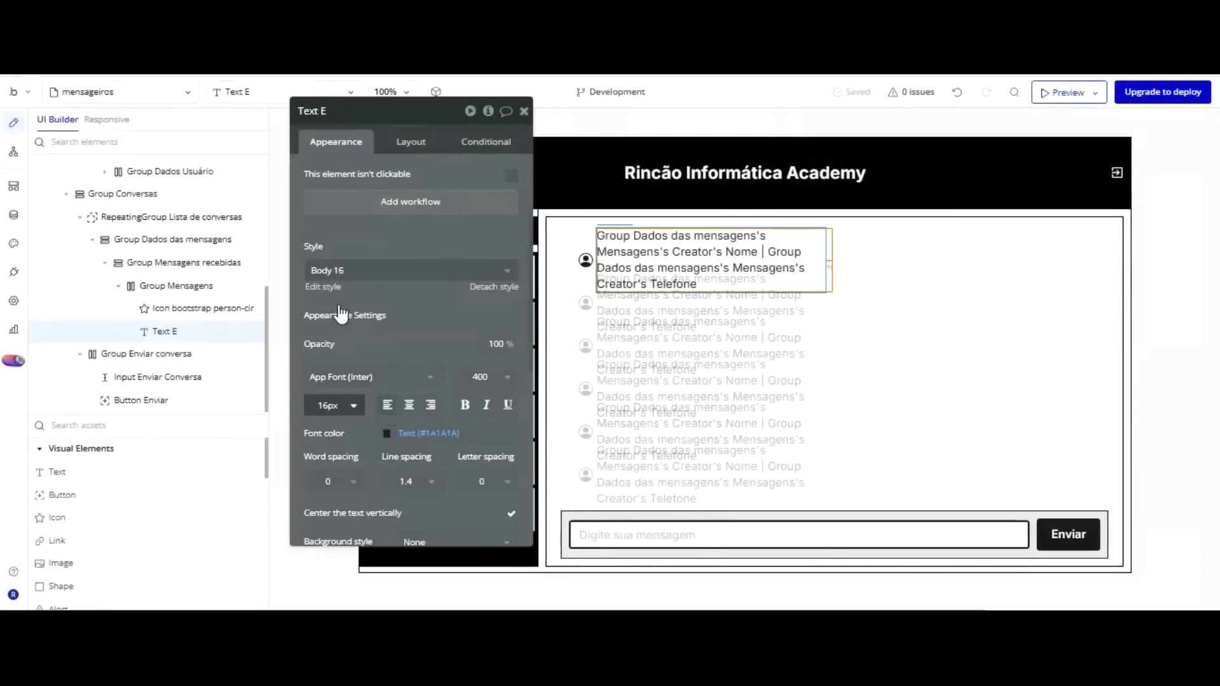
left_click(318, 406)
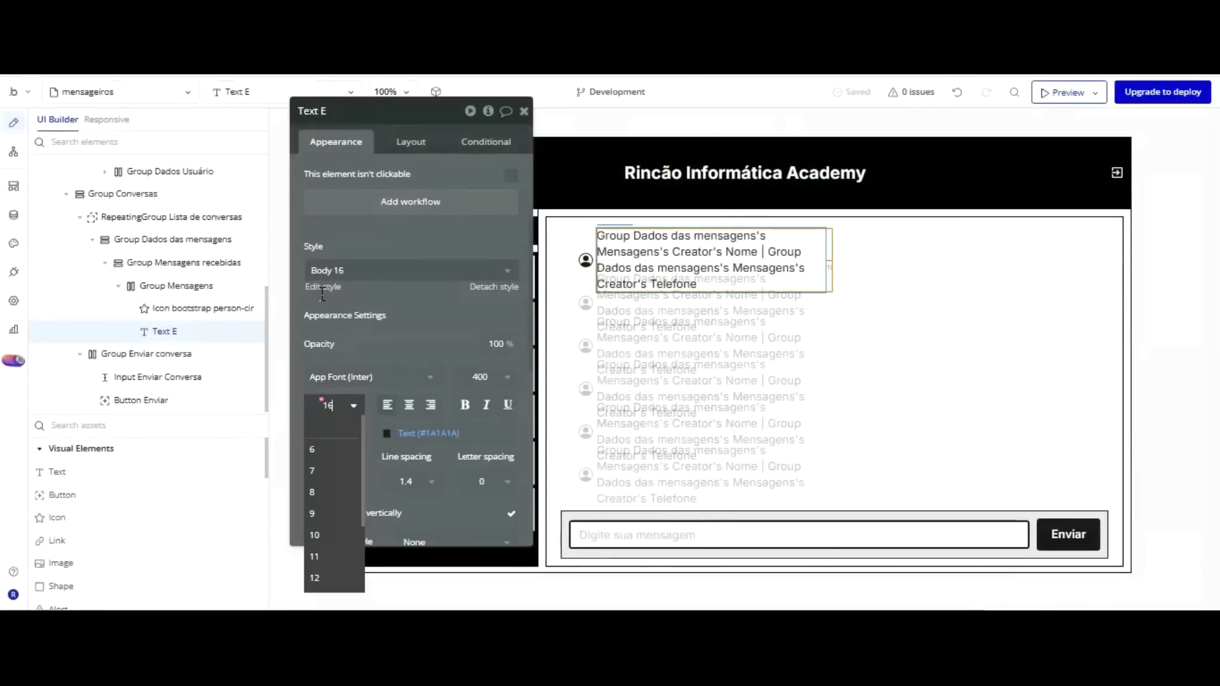
Set the message text's font size to 14 and give it a fixed height.
scroll(337, 456, "down", 3)
left_click(335, 451)
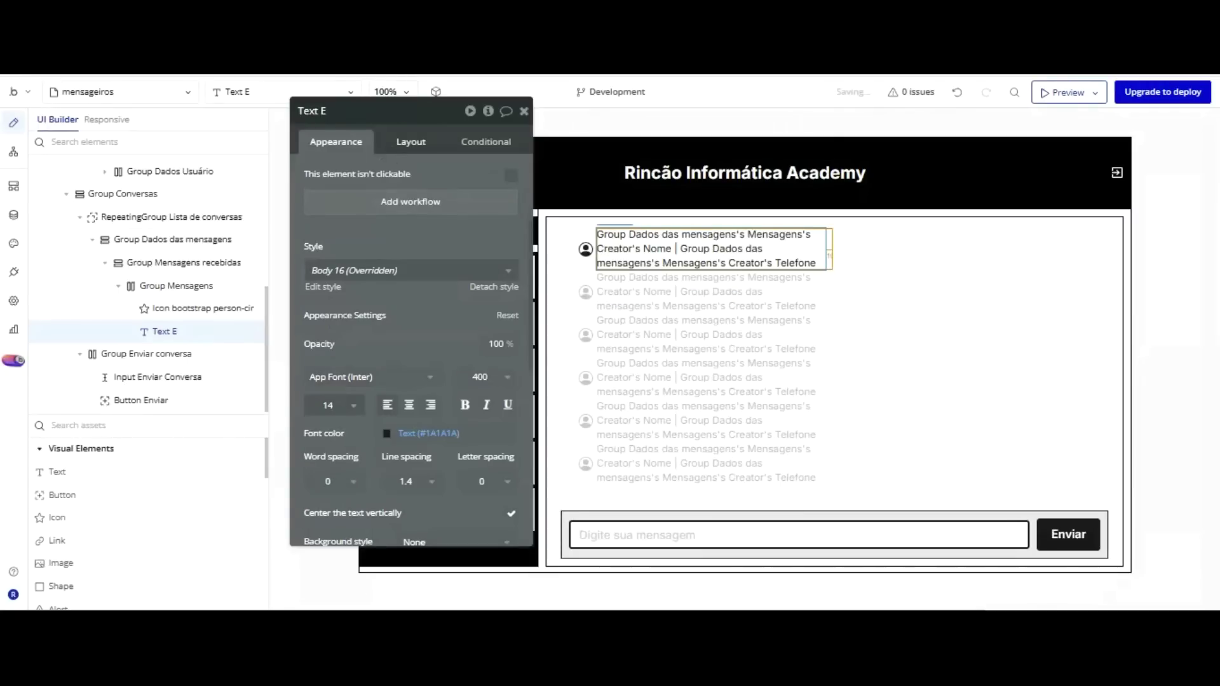
left_click(405, 138)
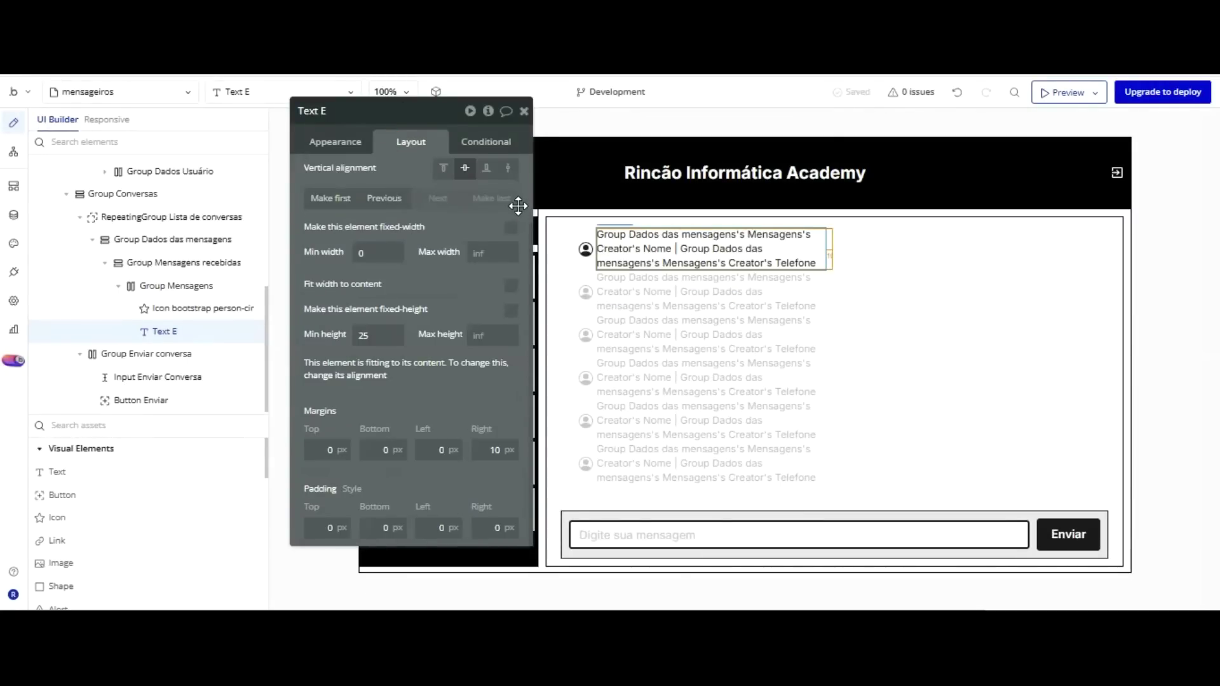
left_click(511, 311)
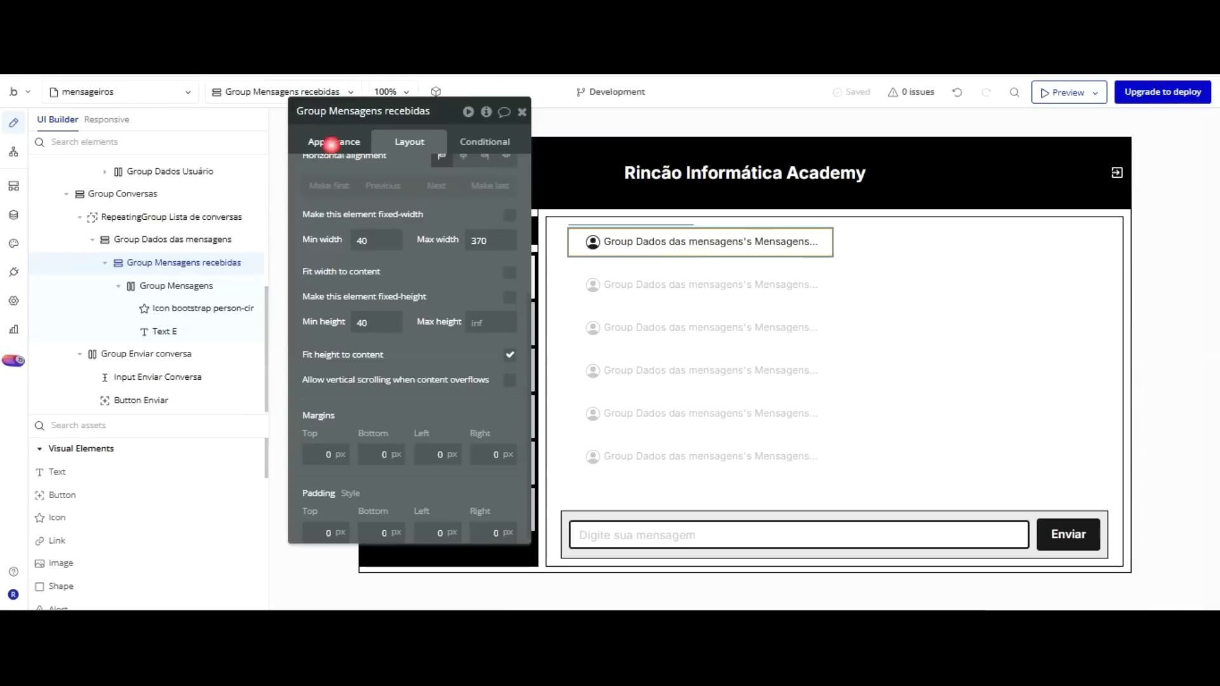
Give Group Mensagens recebidas a flat colour background of #E6E6E6.
left_click(332, 141)
key("Down")
key("Down")
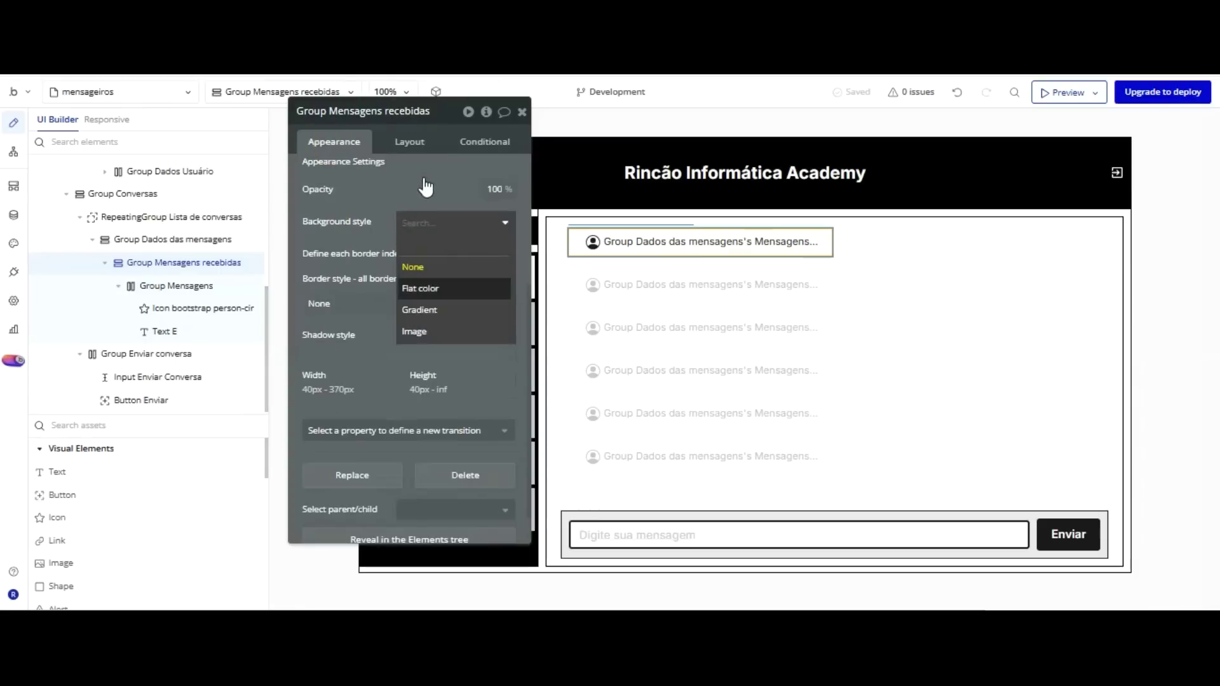
key("Return")
key("Tab")
type("D")
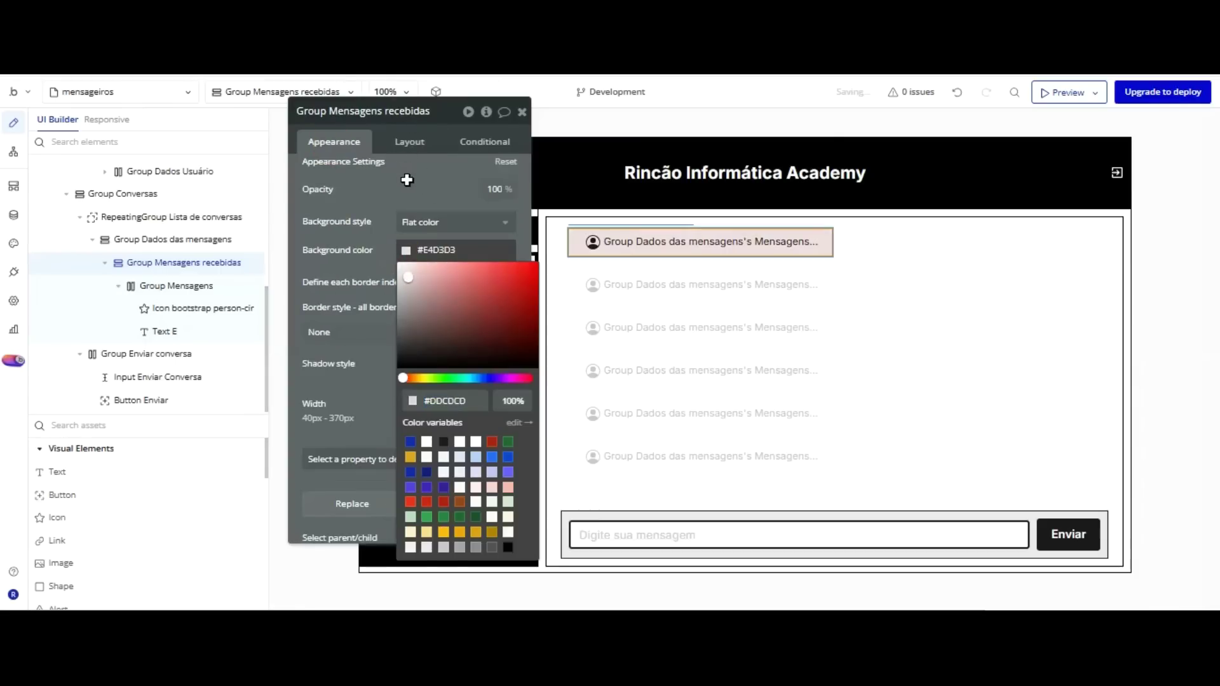
type("DD7D7E6E6E6")
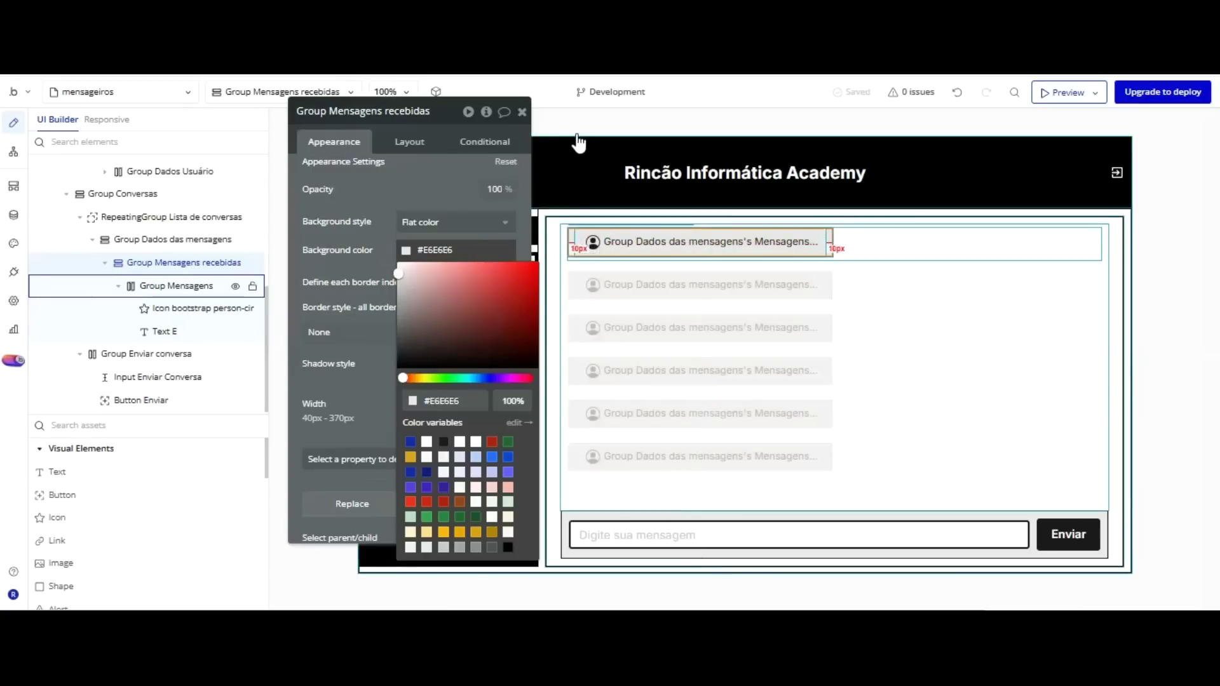
Give Group Mensagens a flat white background and 5 px top margin, then duplicate it.
left_click(577, 239)
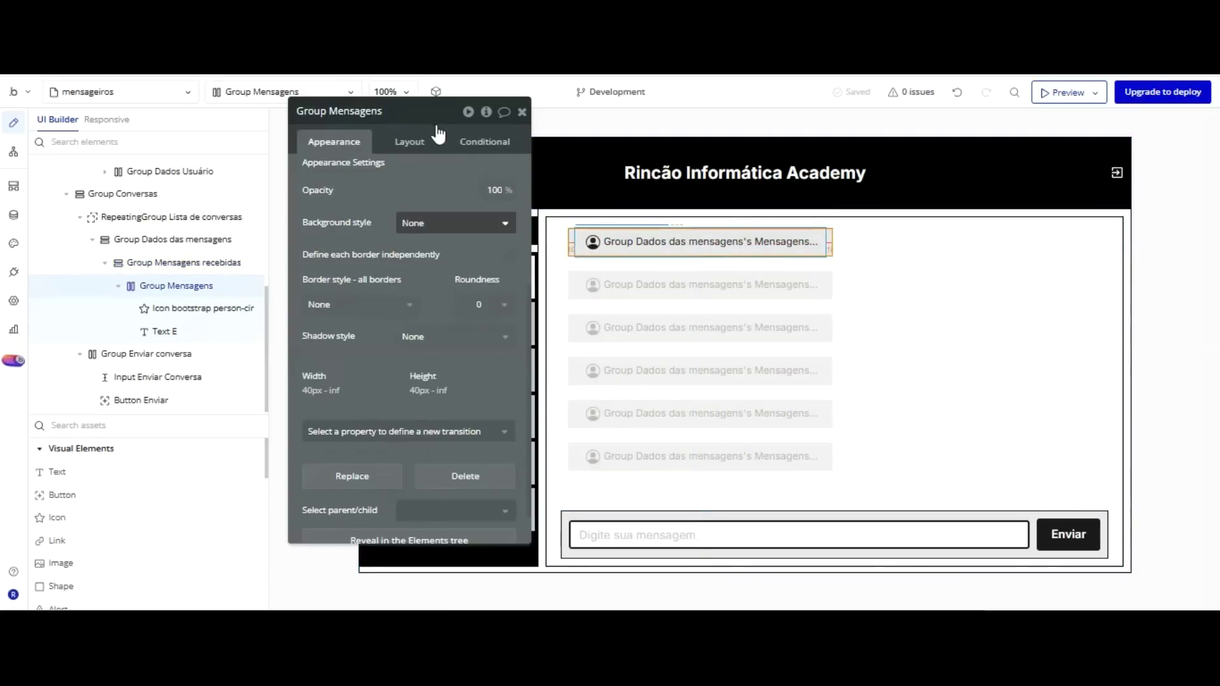
left_click(428, 223)
left_click(426, 286)
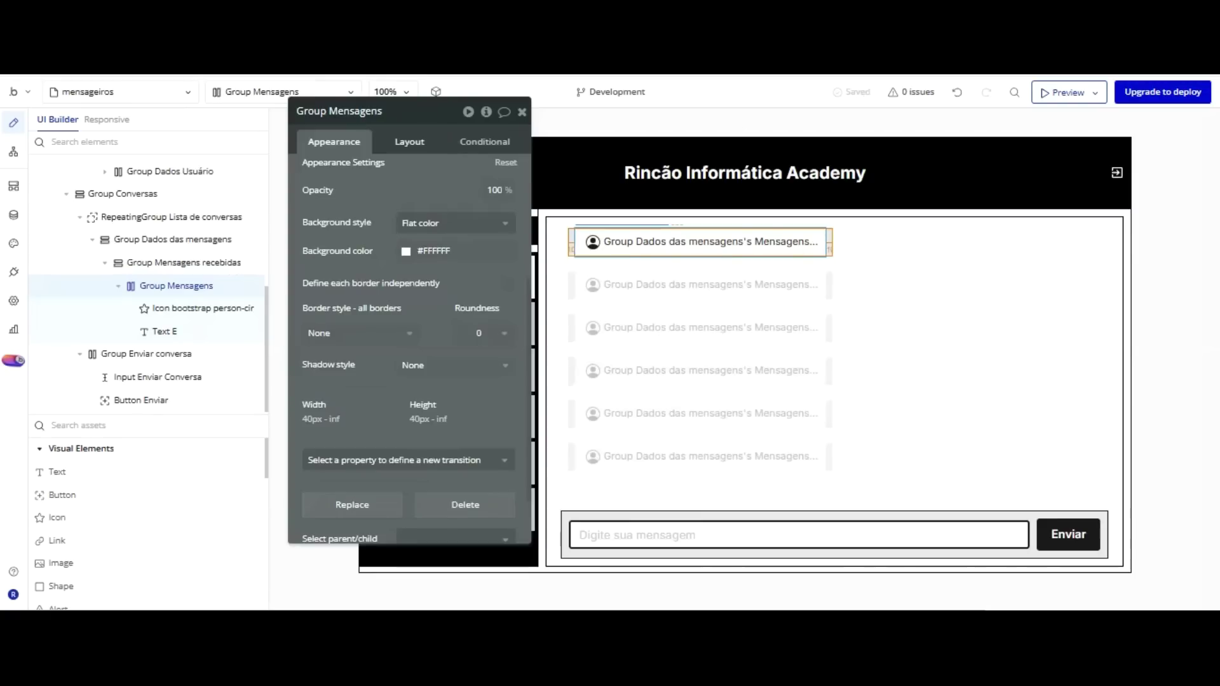
left_click(409, 141)
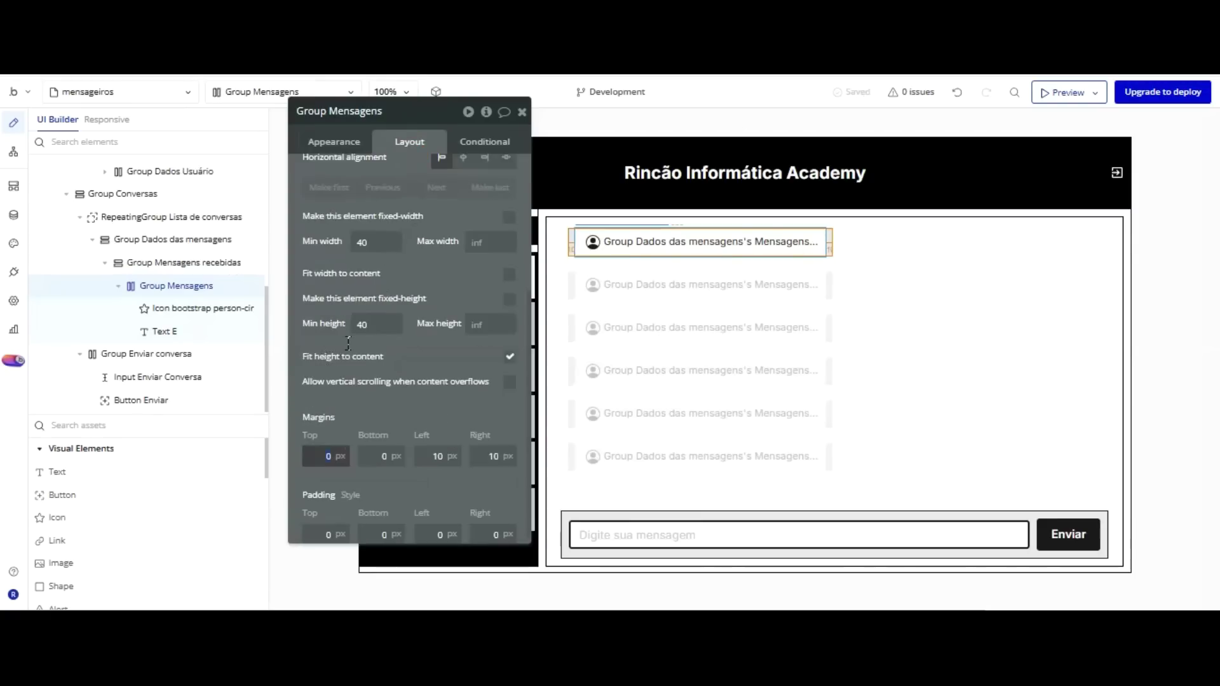
type("5")
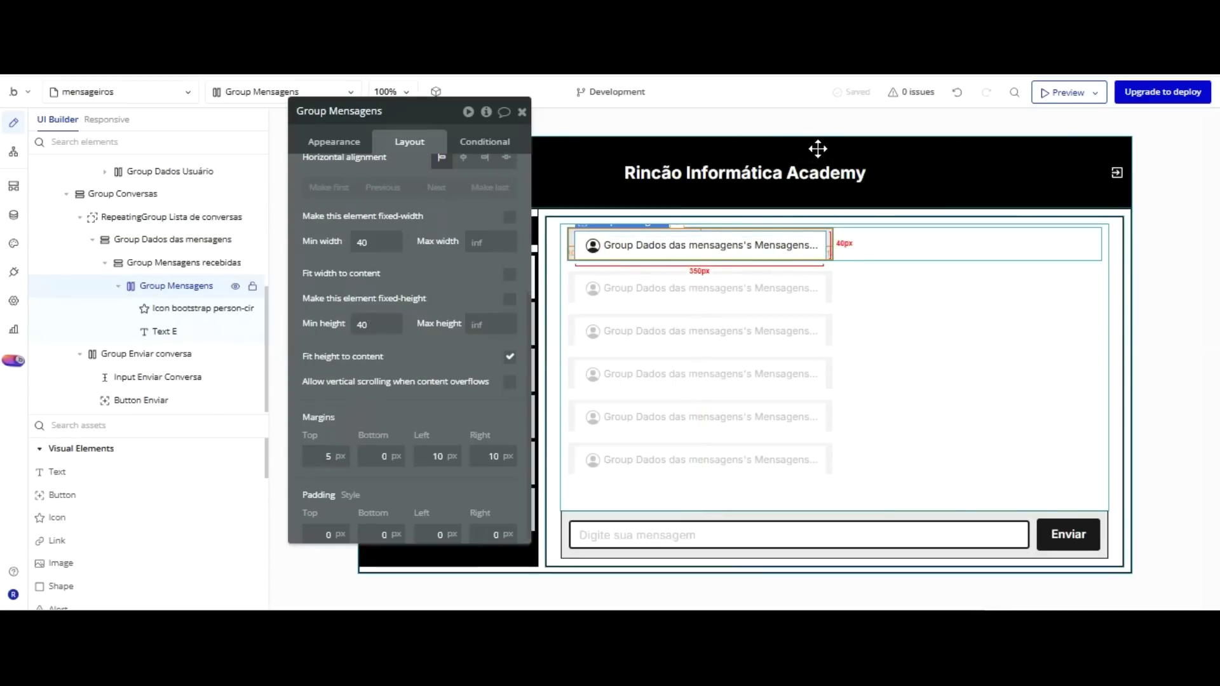
left_click_drag(818, 148, 479, 167)
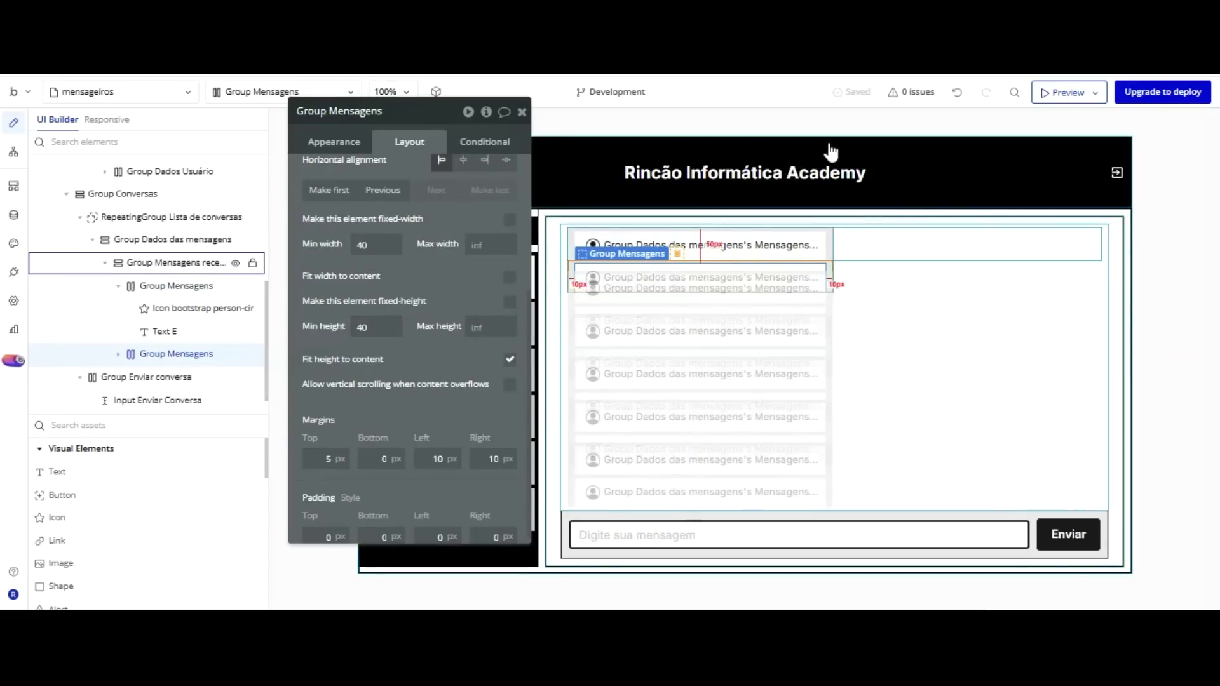
Toggle Fit height to content on Group Mensagens recebidas and inspect its two Group Mensagens children.
key("Escape")
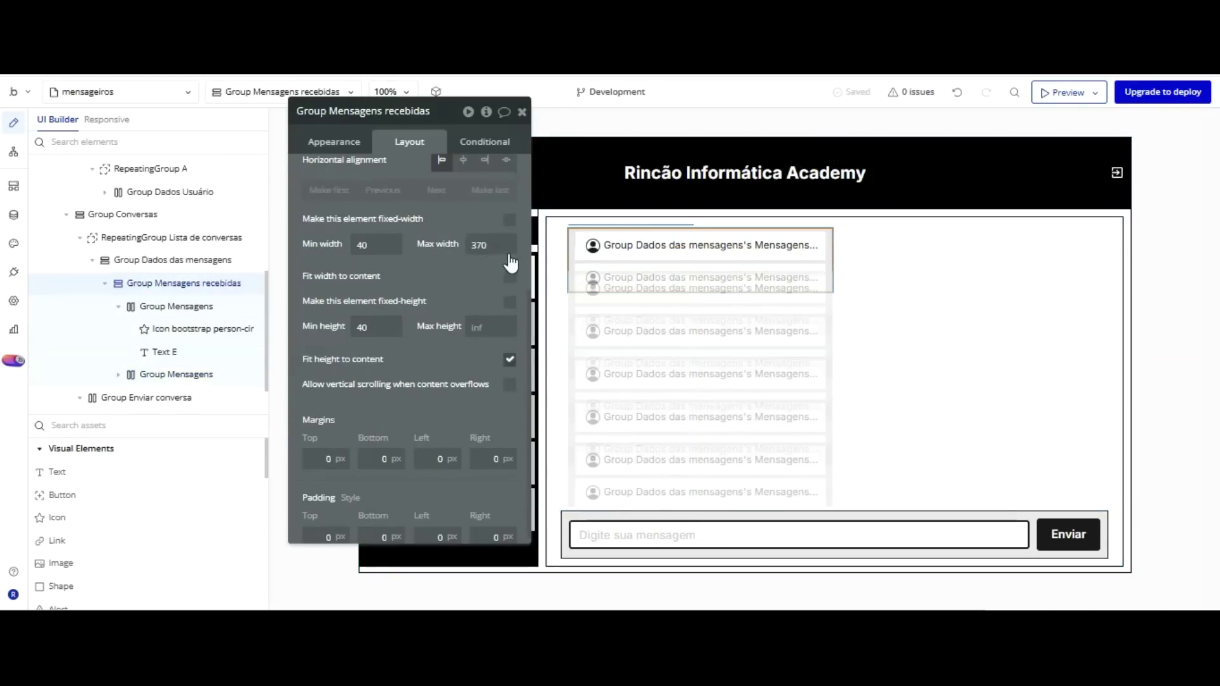
left_click(510, 358)
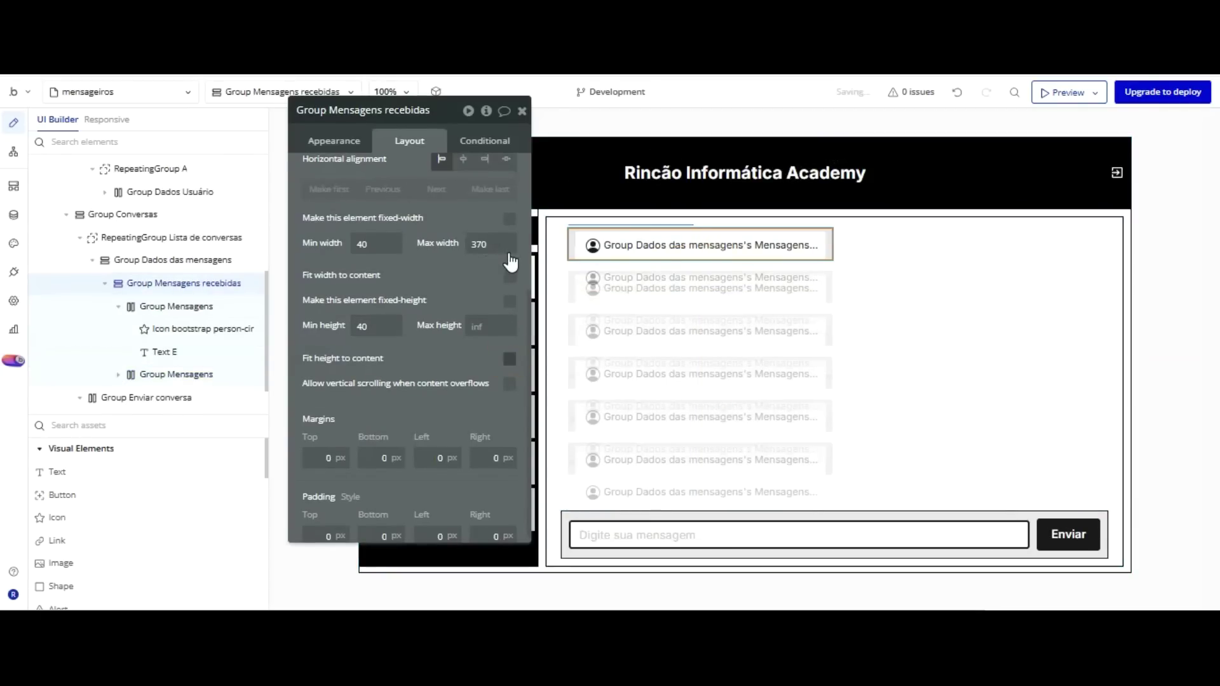
left_click(509, 358)
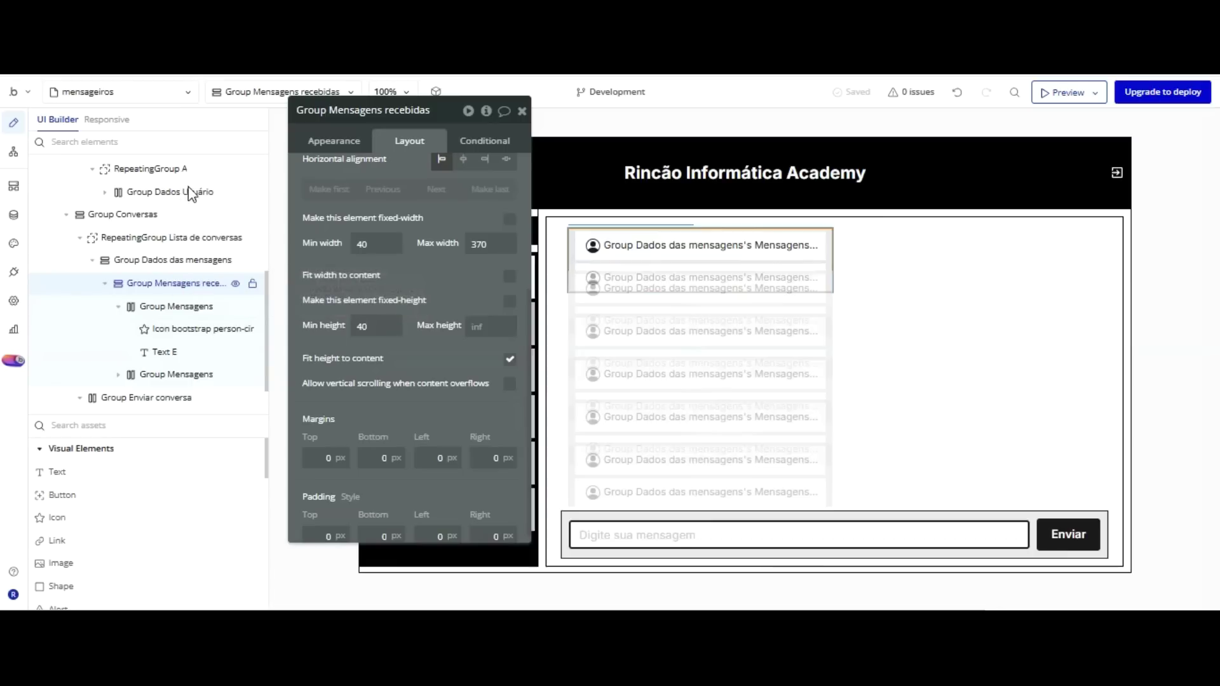
left_click(185, 306)
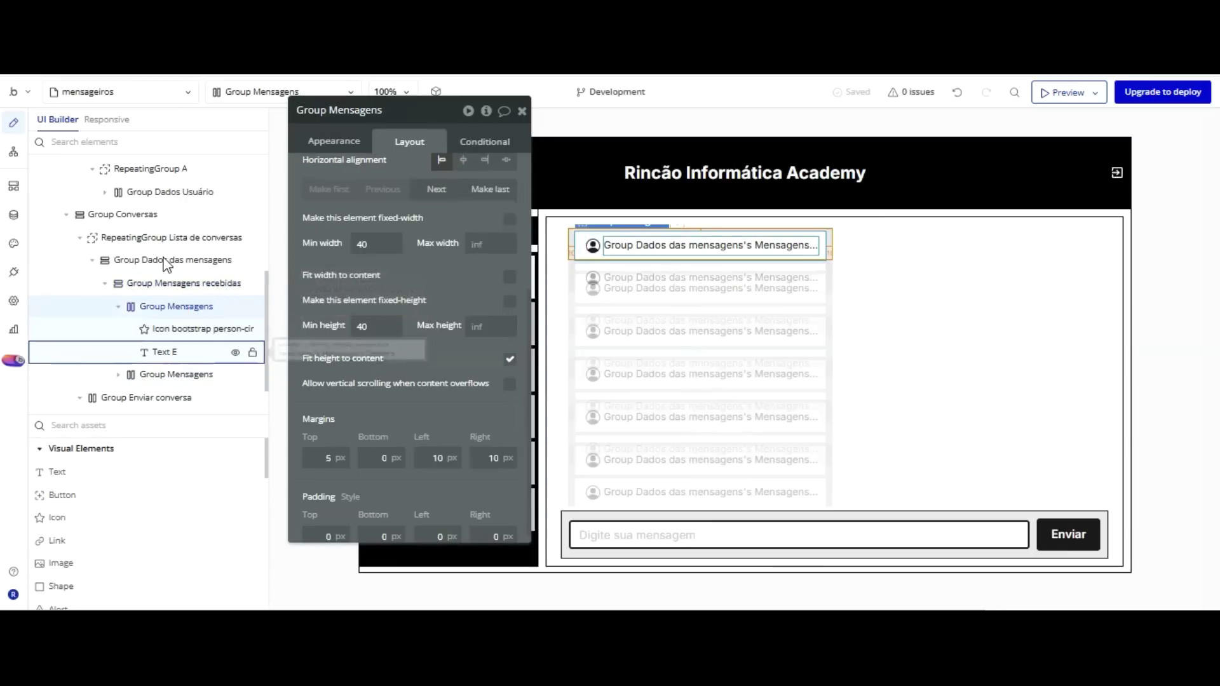
left_click(118, 307)
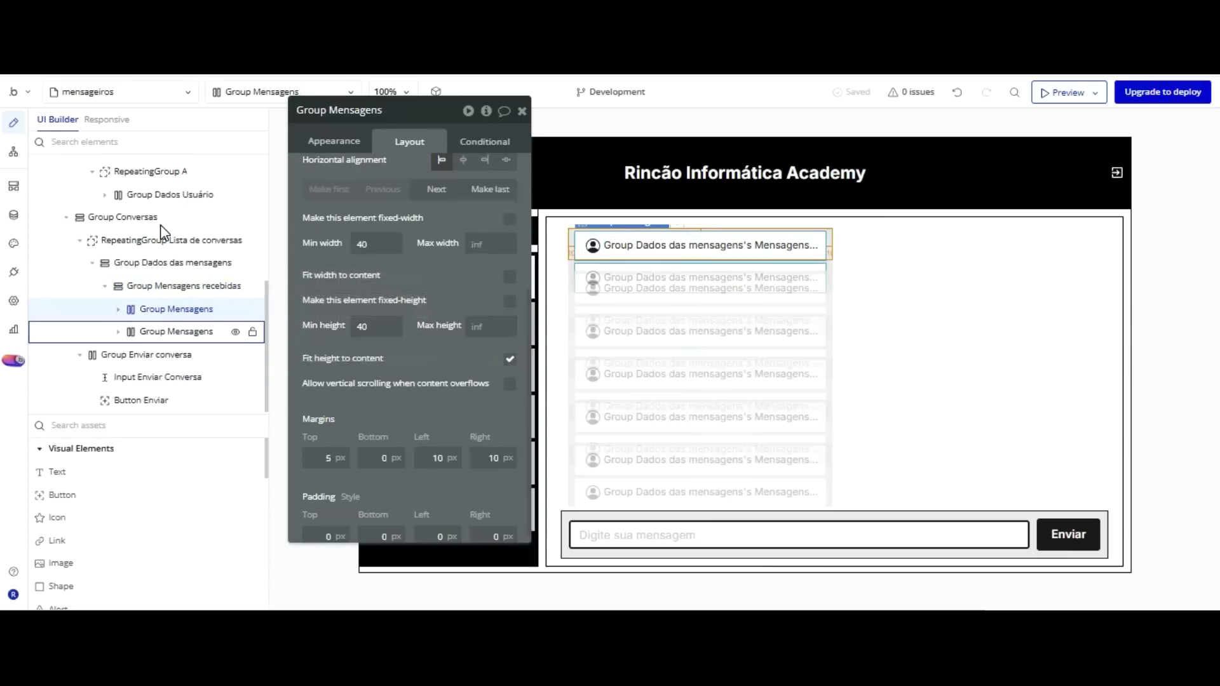
left_click(161, 331)
left_click(334, 141)
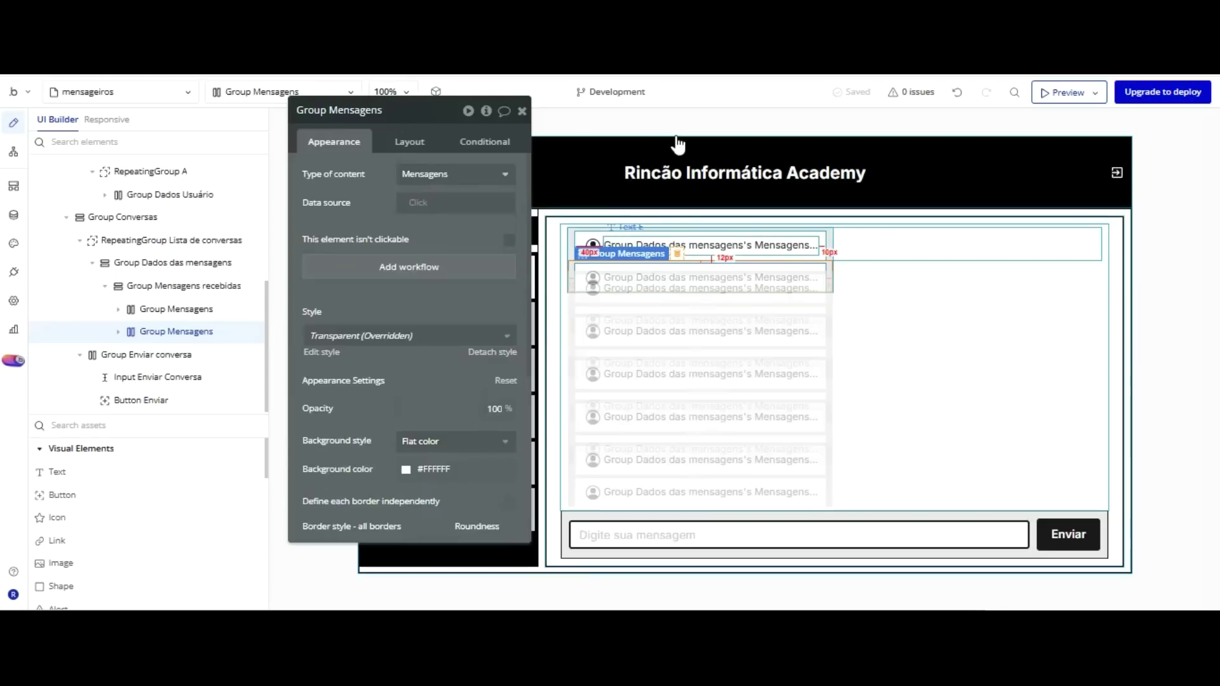
left_click(675, 267)
left_click(638, 289)
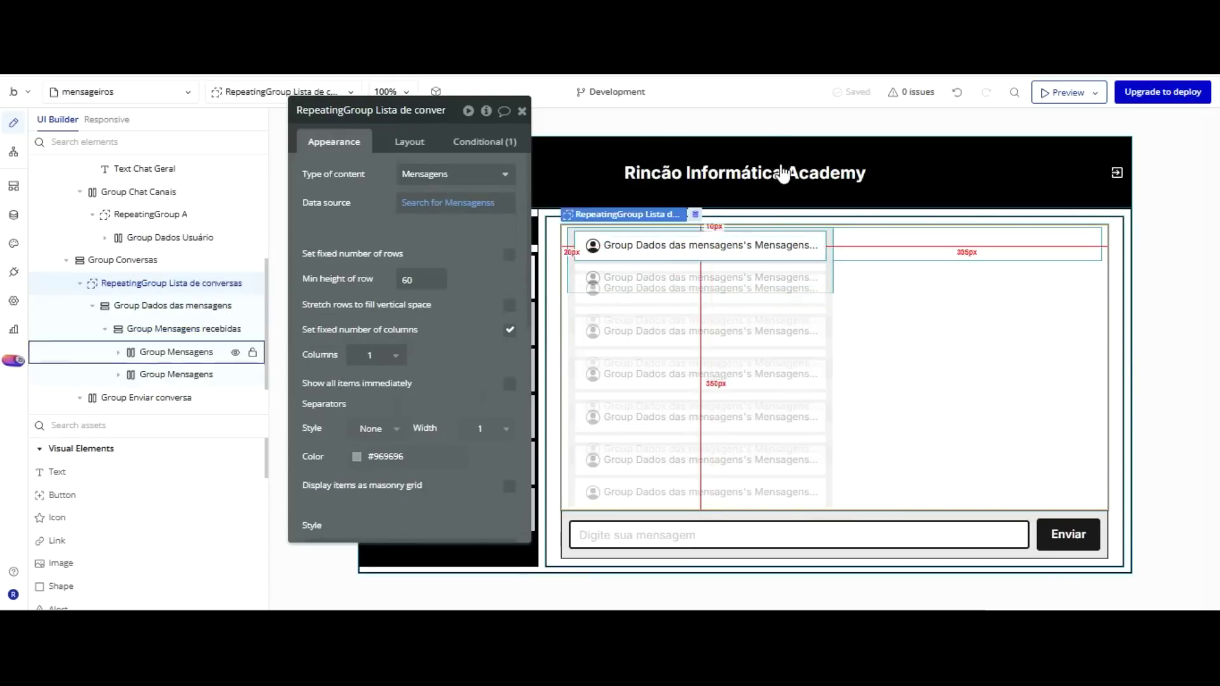
Uncheck Fit height to content on Group Mensagens recebidas and set its Min height to 0.
left_click(824, 170)
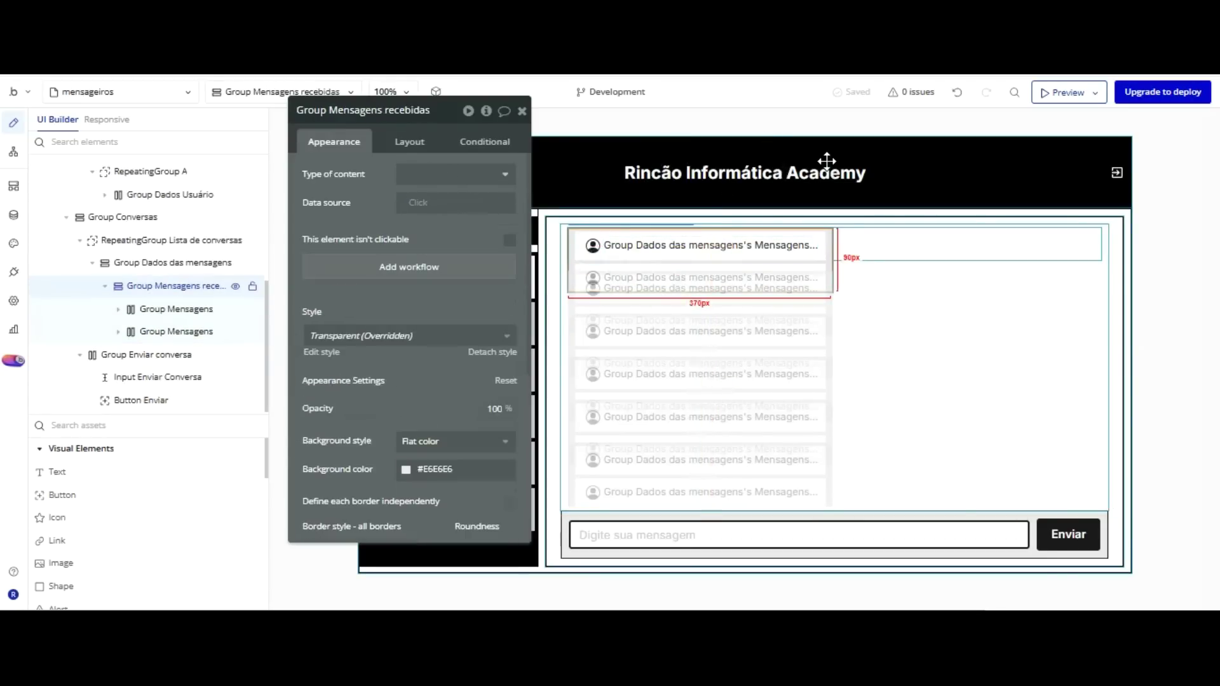
left_click(408, 141)
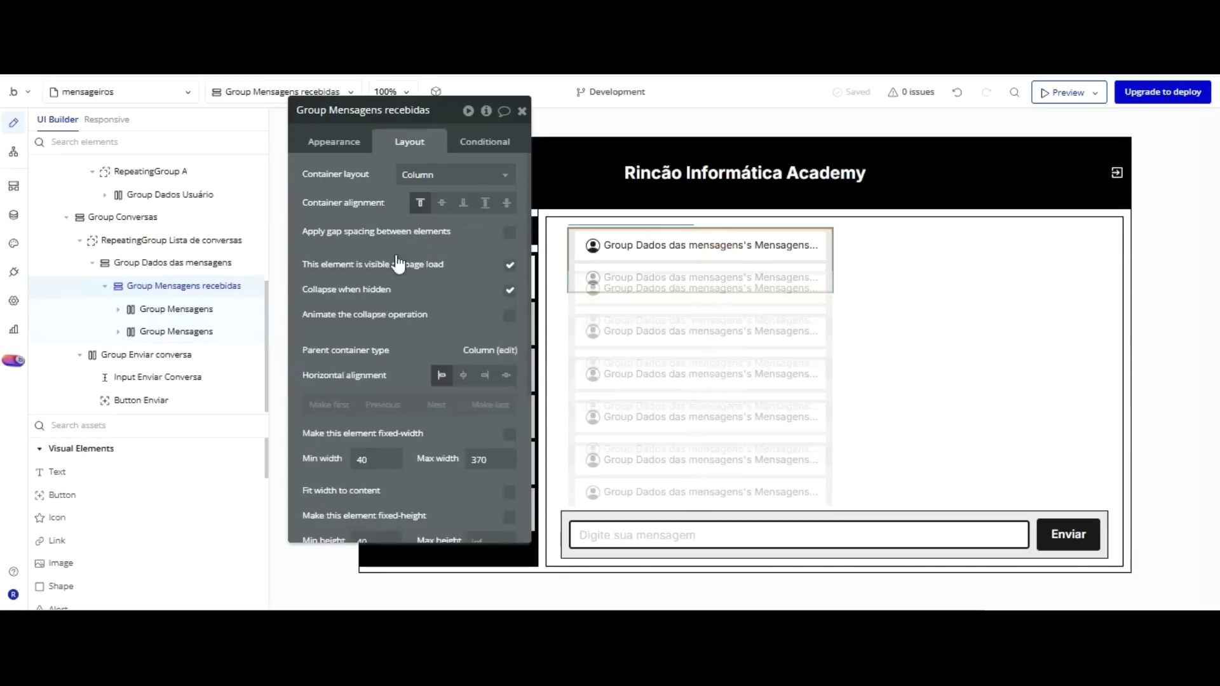
scroll(402, 293, "down", 2)
left_click(510, 484)
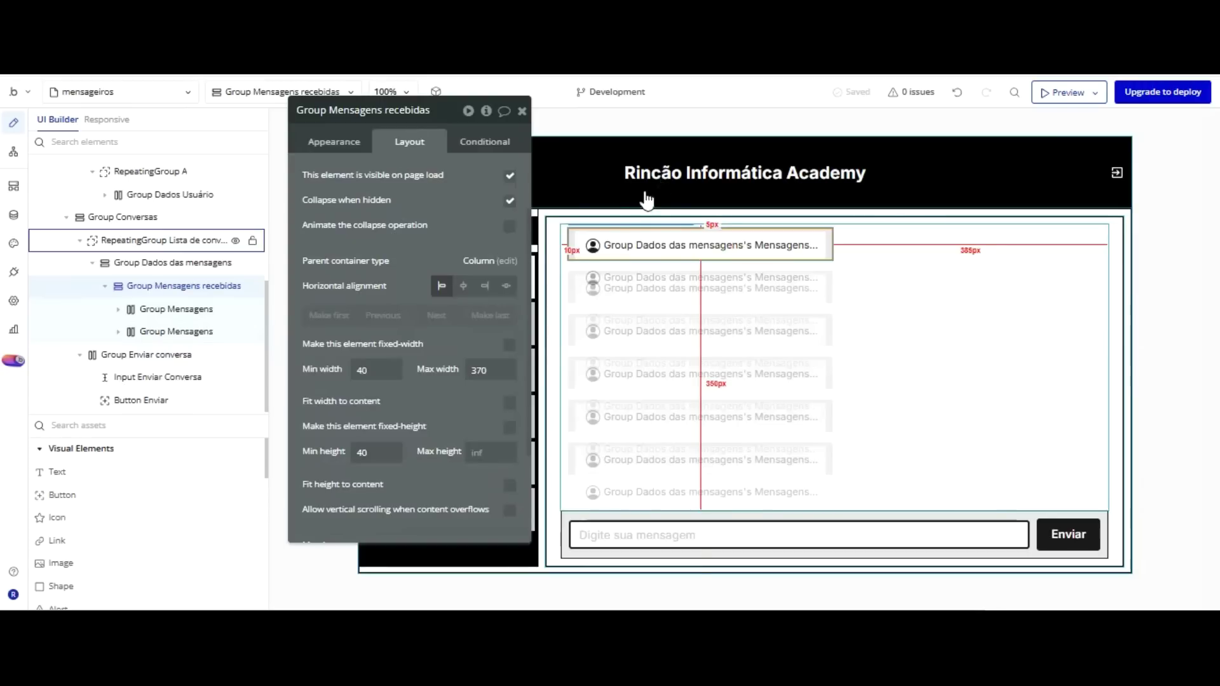
left_click(197, 310)
left_click(189, 331)
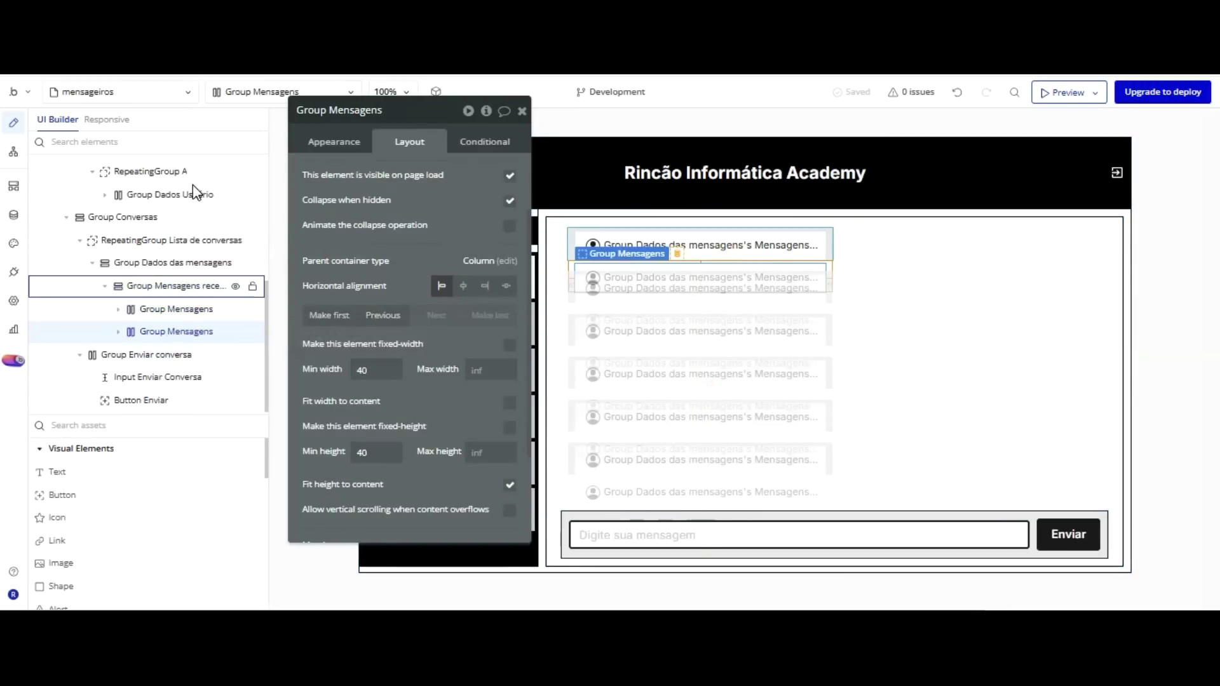
left_click(191, 285)
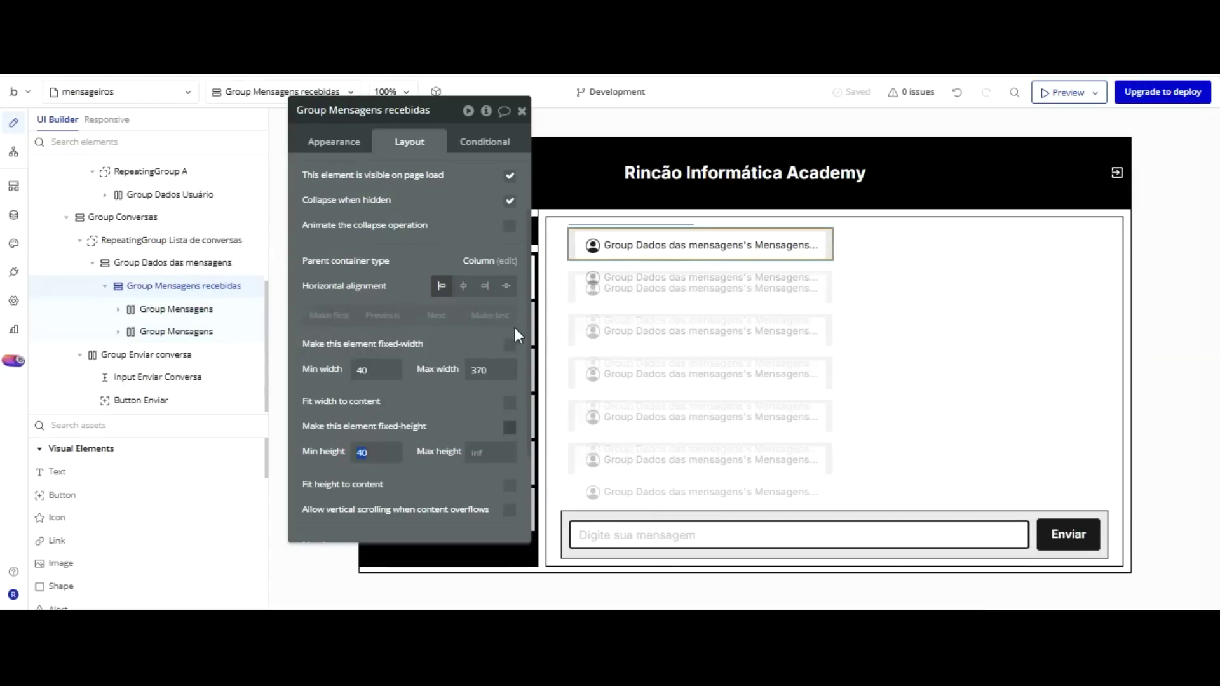
left_click(510, 427)
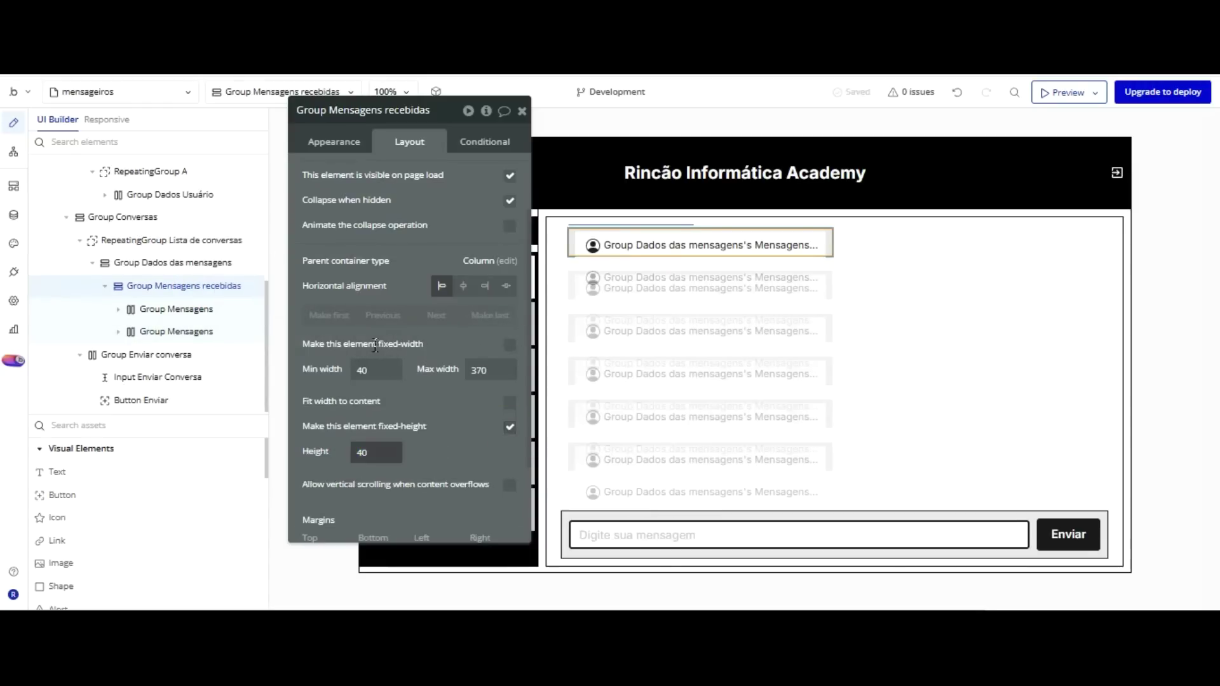
type("0")
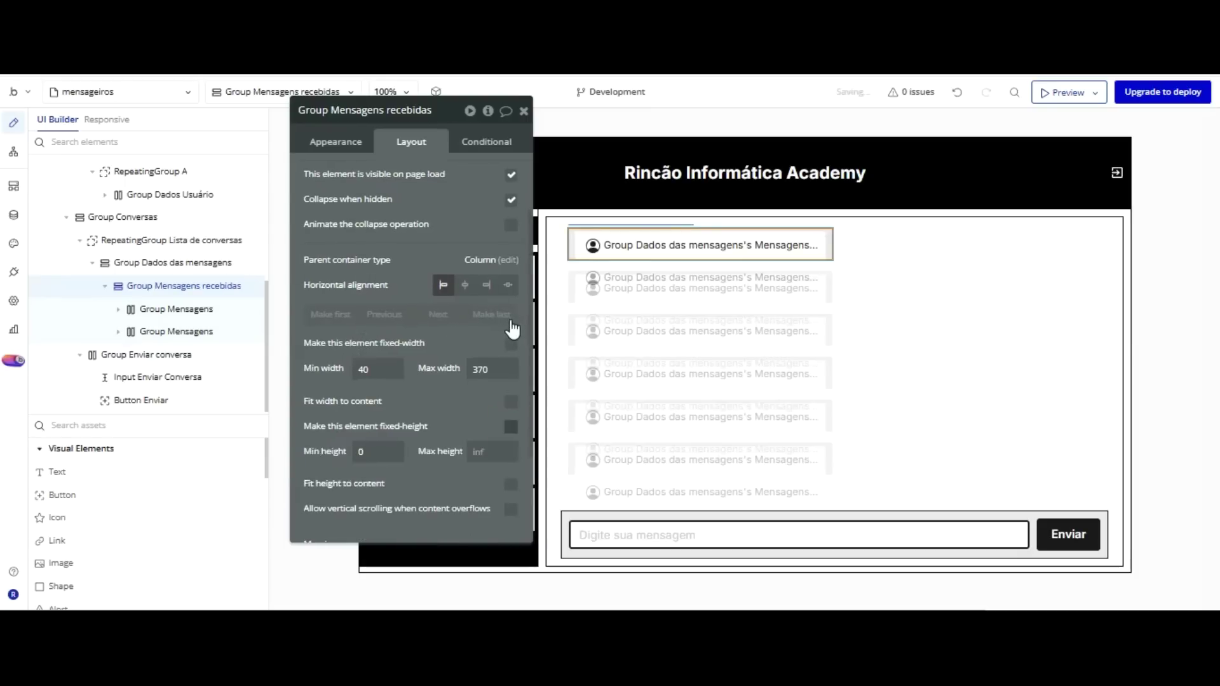
left_click(574, 268)
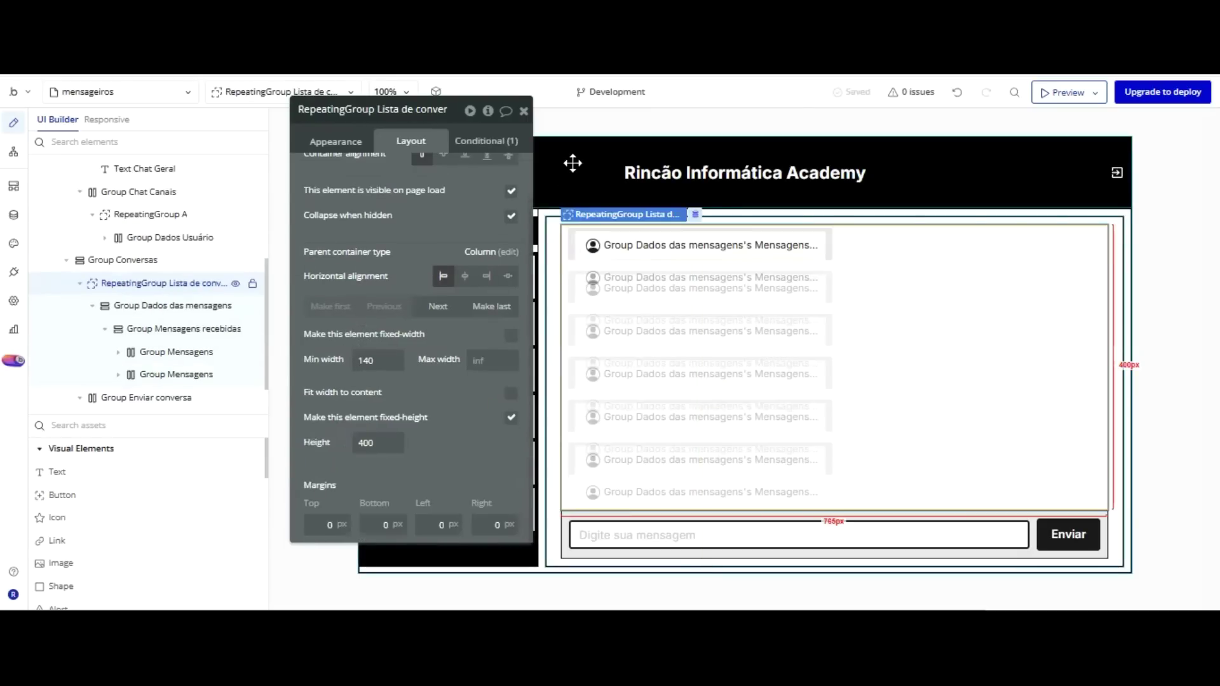
Select the text in the second Group Mensagens and clear its content.
left_click(699, 255)
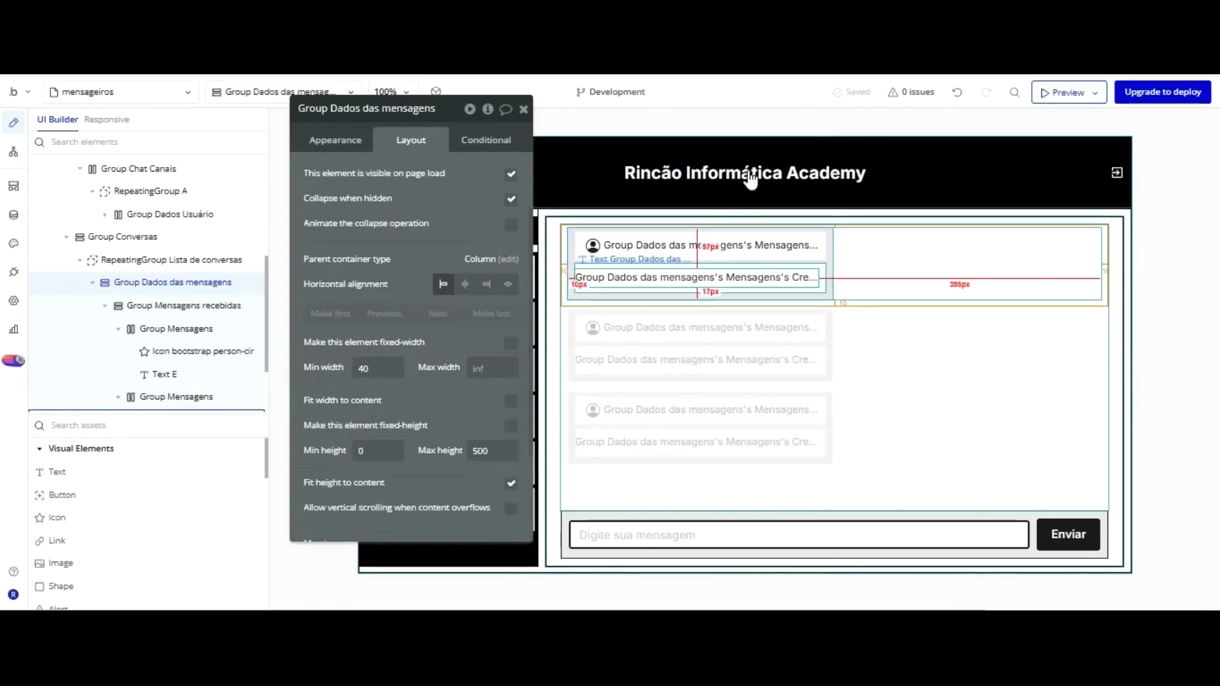
left_click(749, 278)
left_click(343, 141)
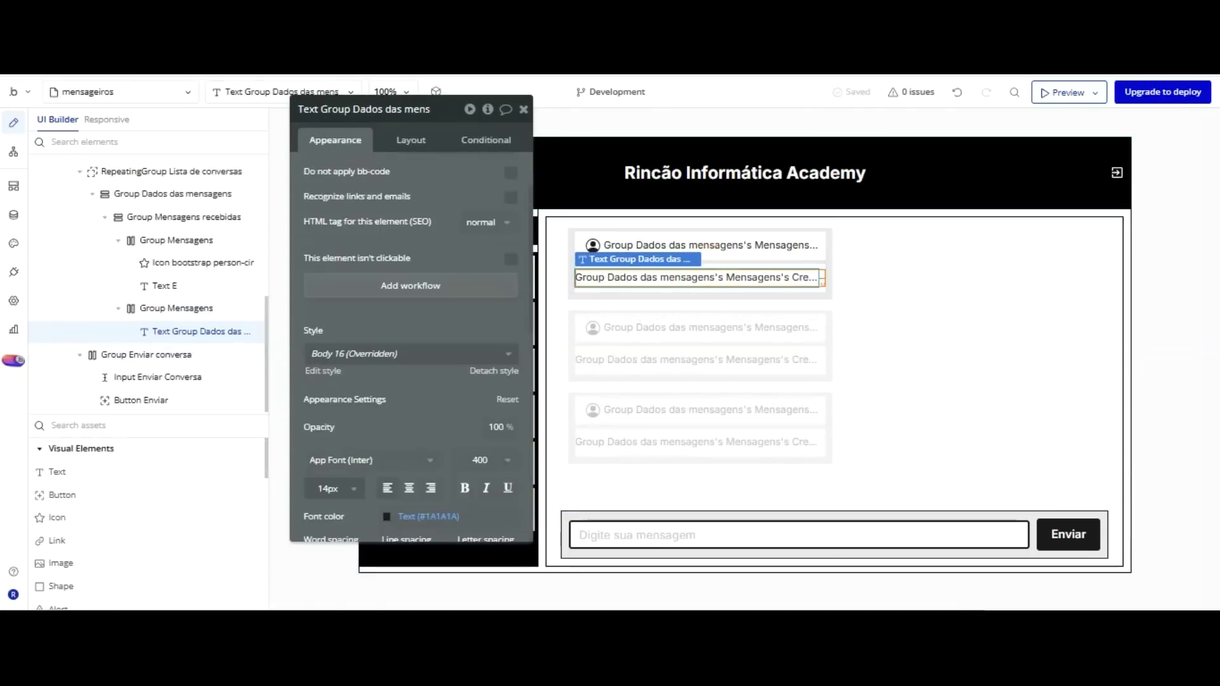
scroll(416, 165, "up", 1)
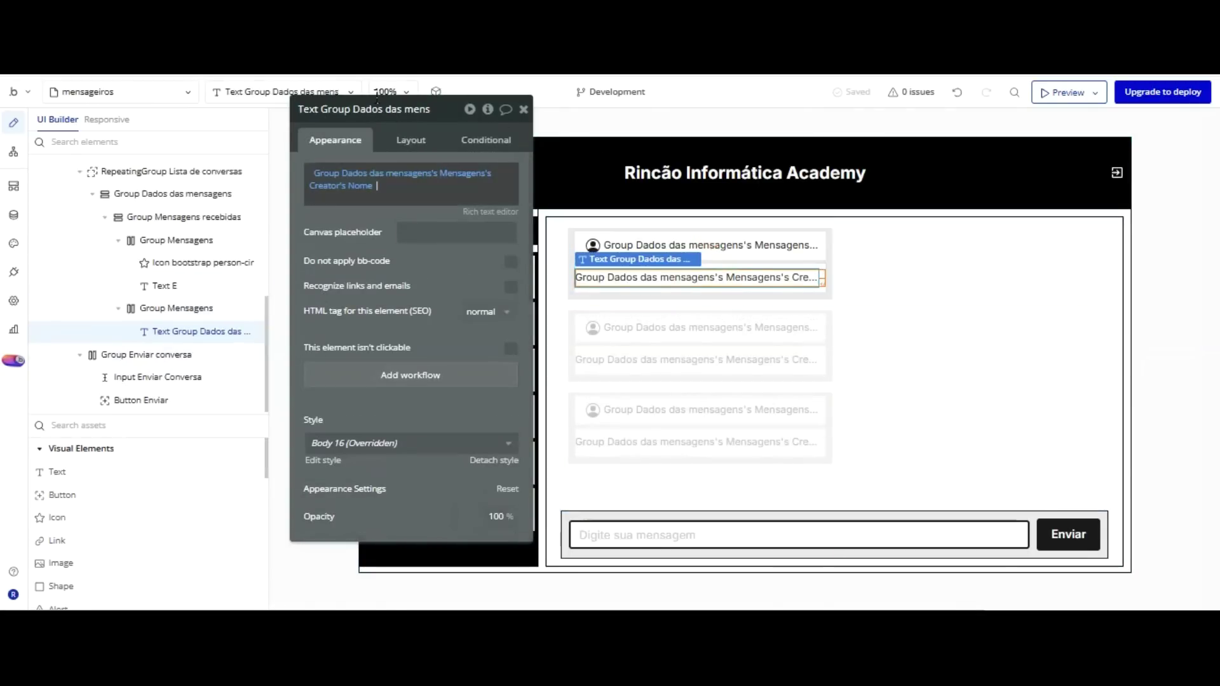
key("ctrl+z")
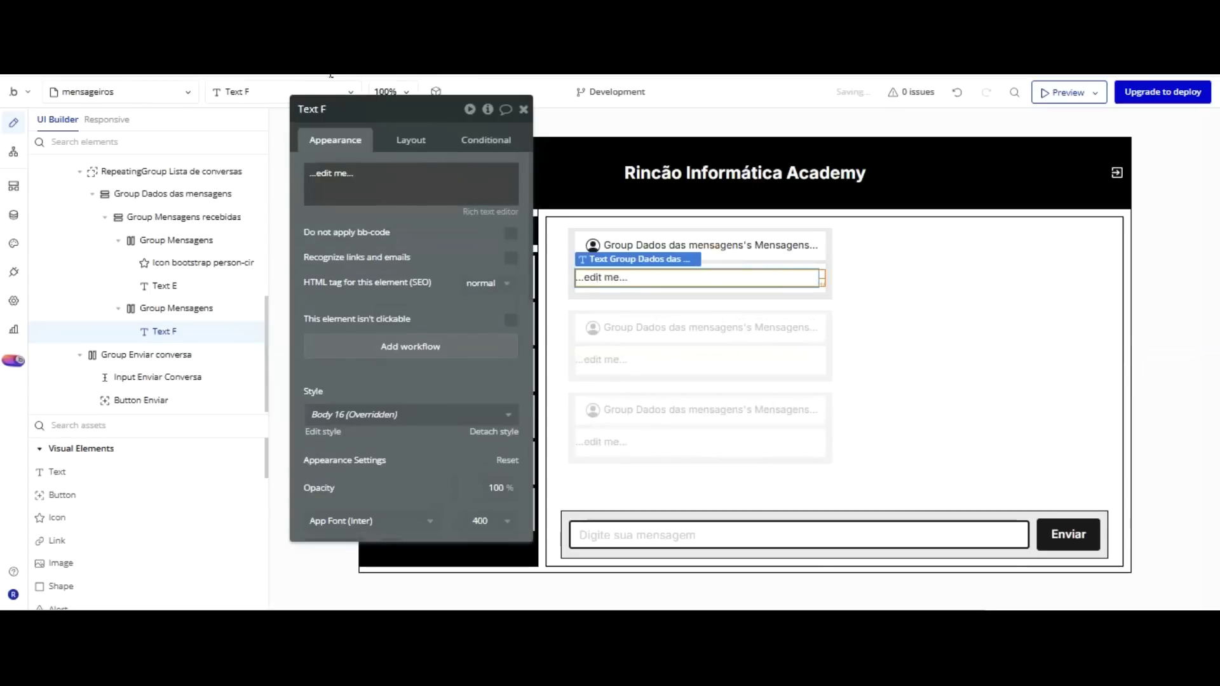
key("BackSpace")
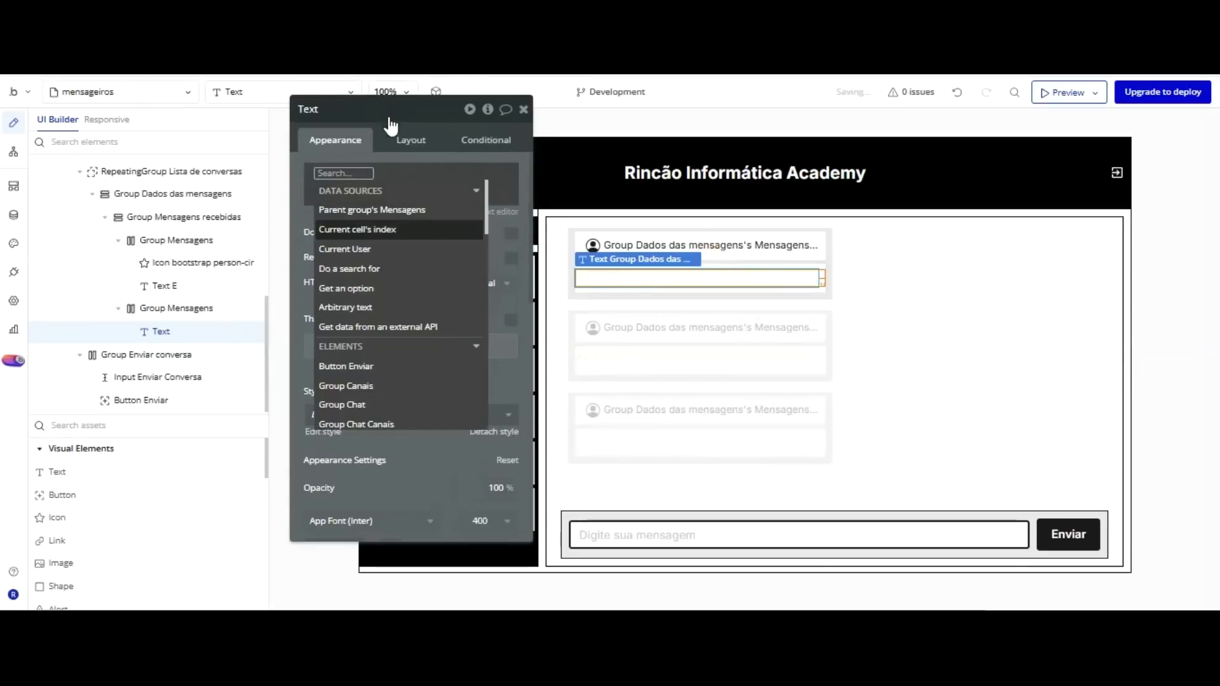
Set that text to Group Dados das mensagens's Mensagens's Mensagem.
key("Down")
key("Down")
key("Down")
key("Down")
key("Down")
key("Down")
key("Down")
key("Down")
key("Down")
key("Down")
key("Return")
key("Up")
key("Return")
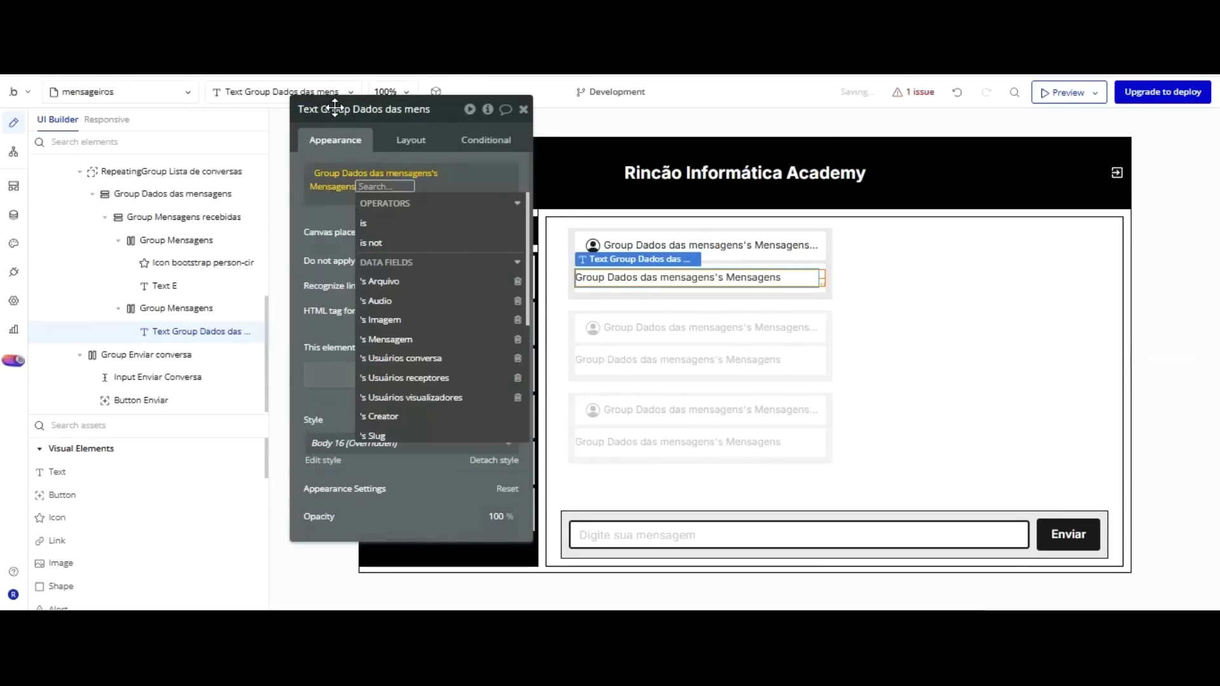
left_click(335, 108)
left_click(380, 186)
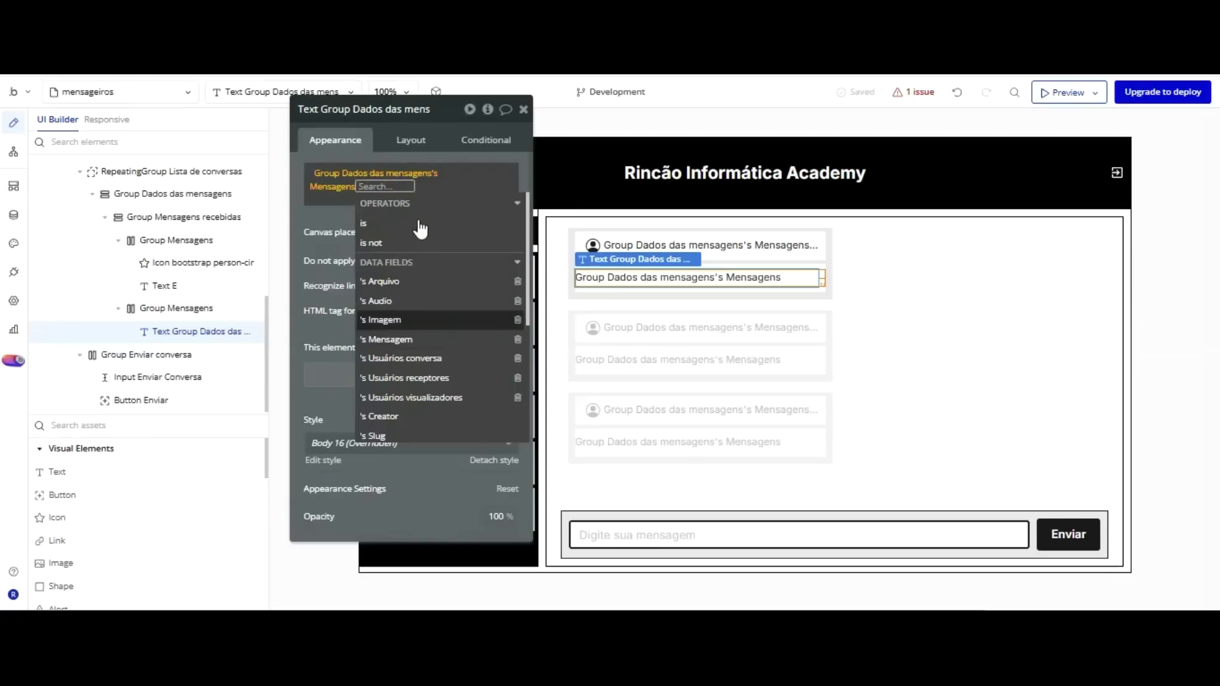
key("Return")
left_click(331, 112)
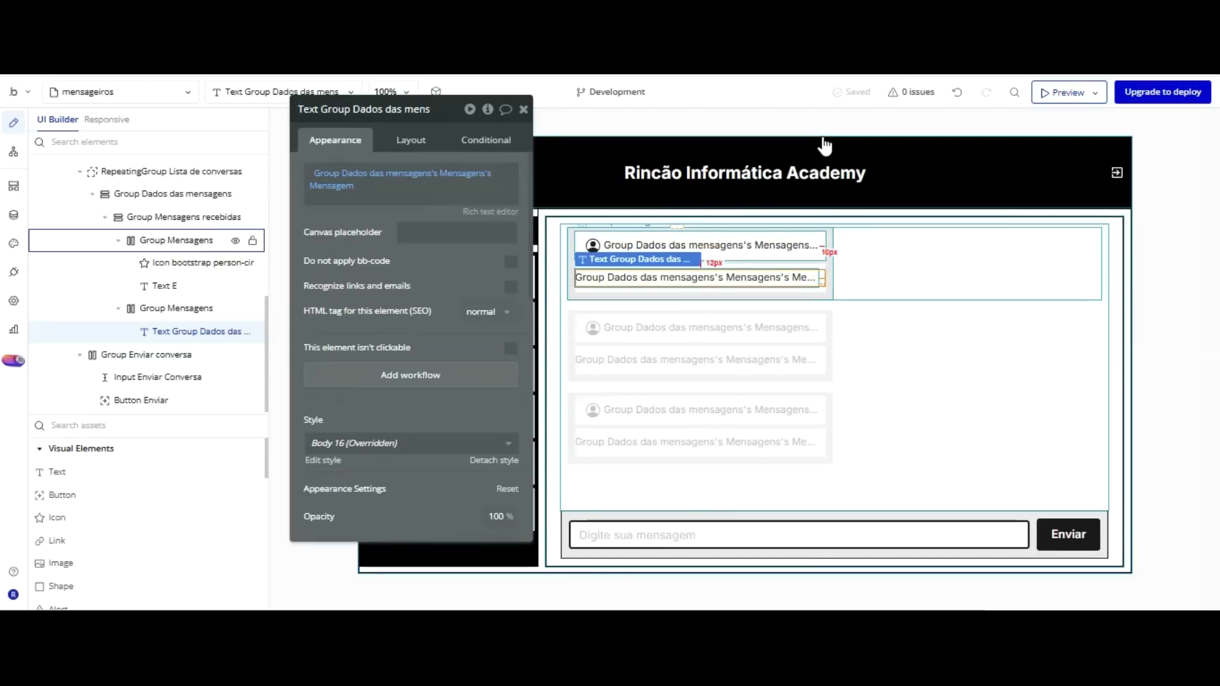
left_click(820, 239)
left_click(819, 267)
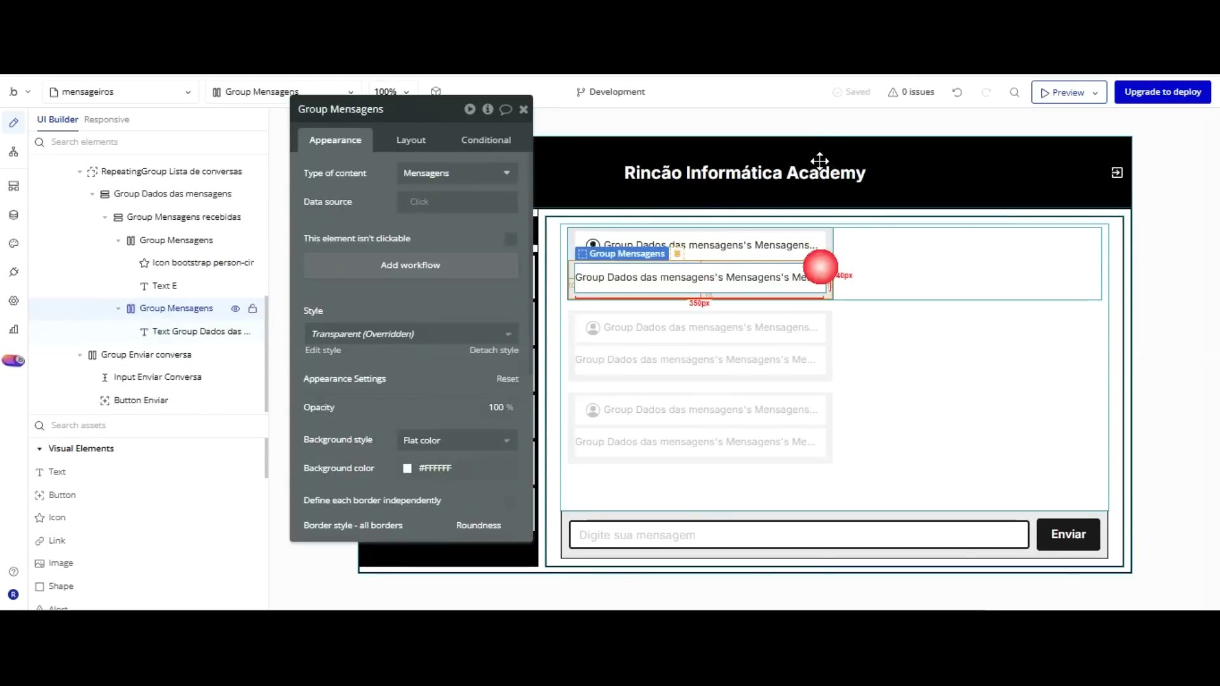
Paste a copy of the message group, right-align its text and show the message's Creation Date.
key("ctrl+v")
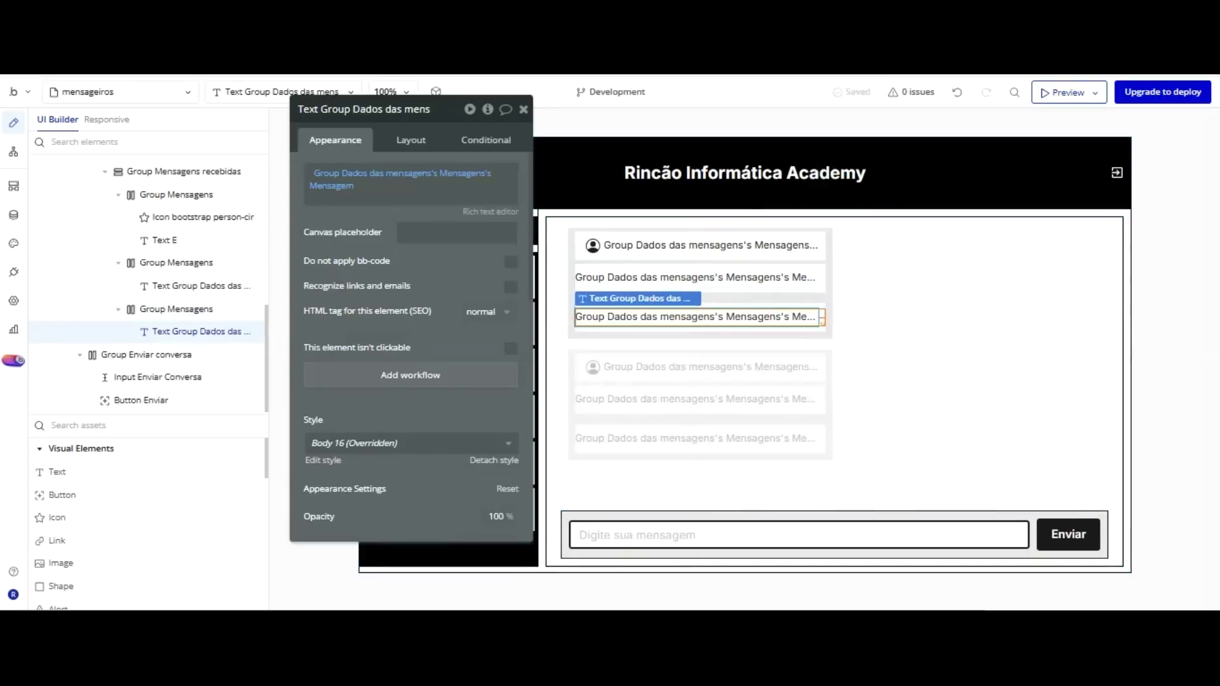
scroll(469, 248, "down", 3)
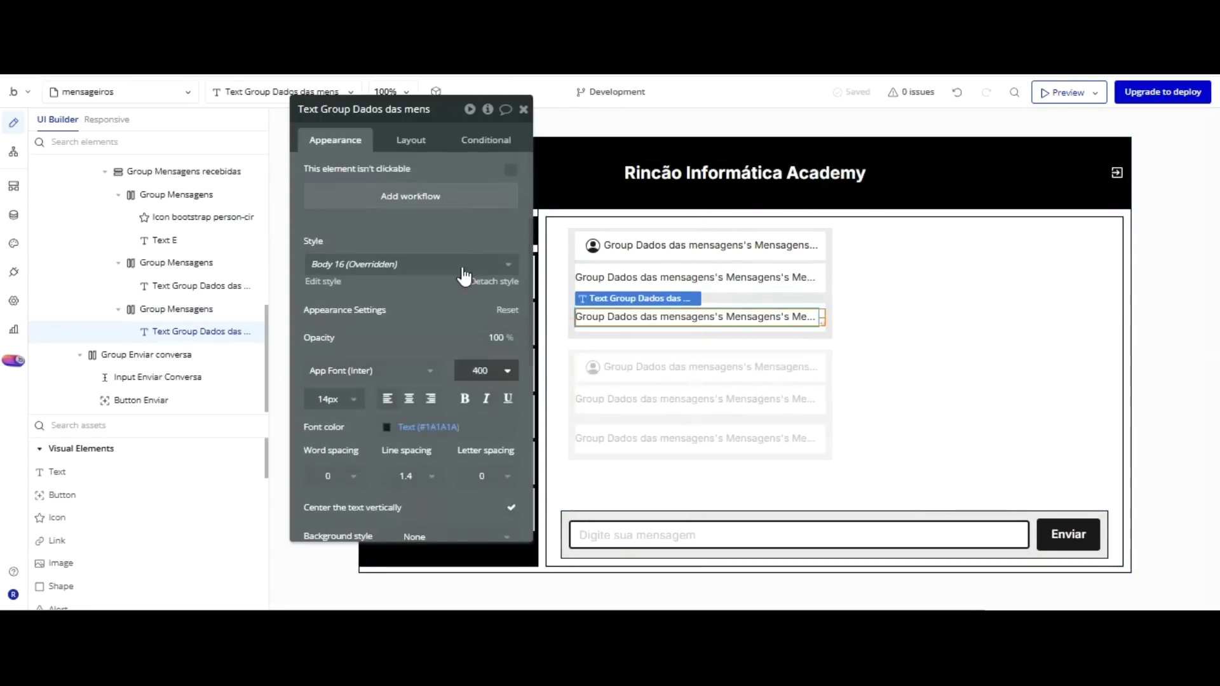
left_click(431, 399)
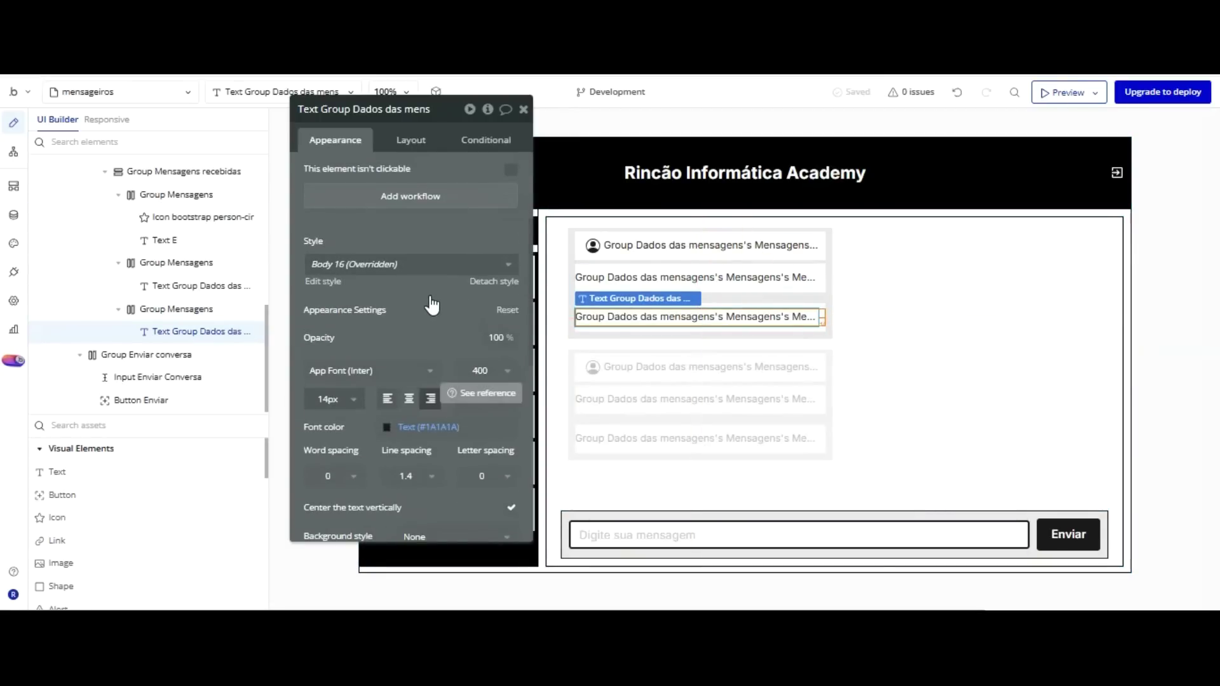
scroll(422, 184, "up", 3)
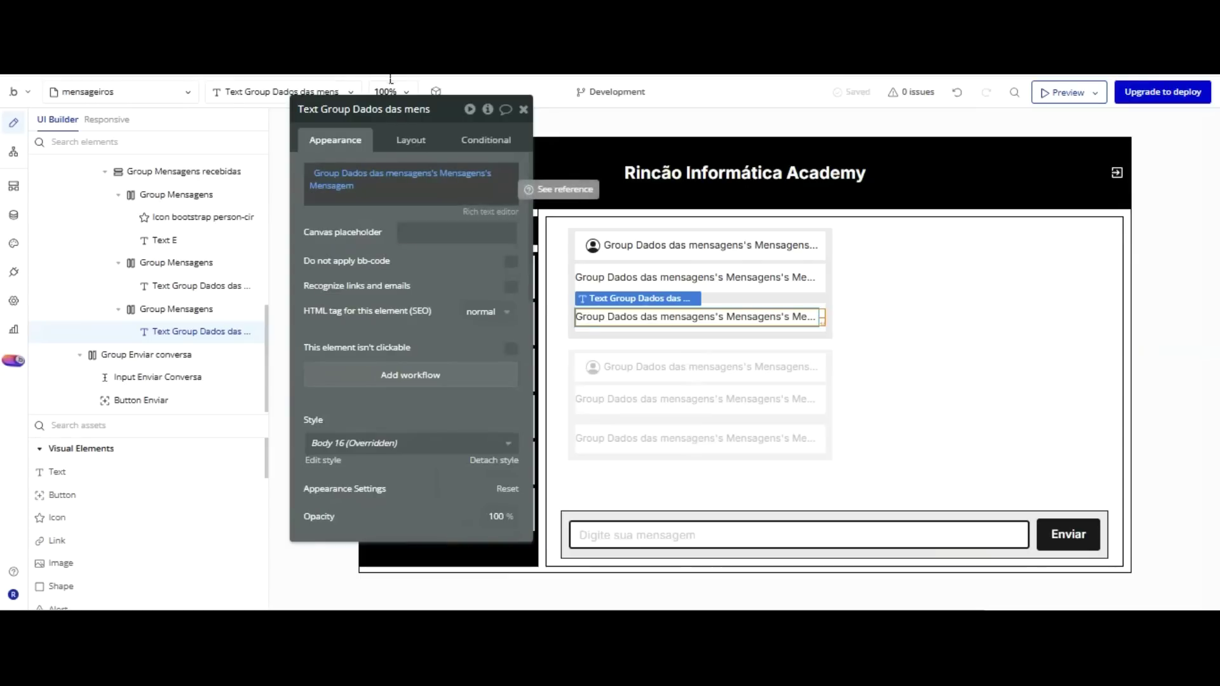
left_click(331, 185)
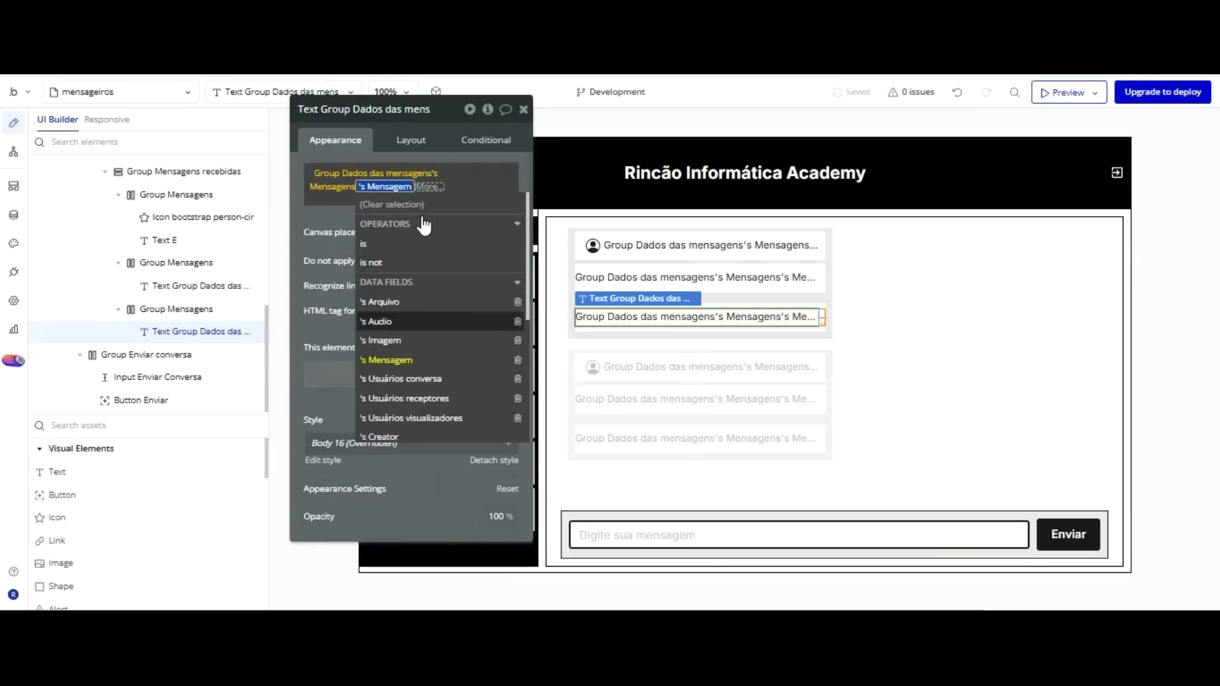
scroll(424, 229, "down", 3)
left_click(432, 385)
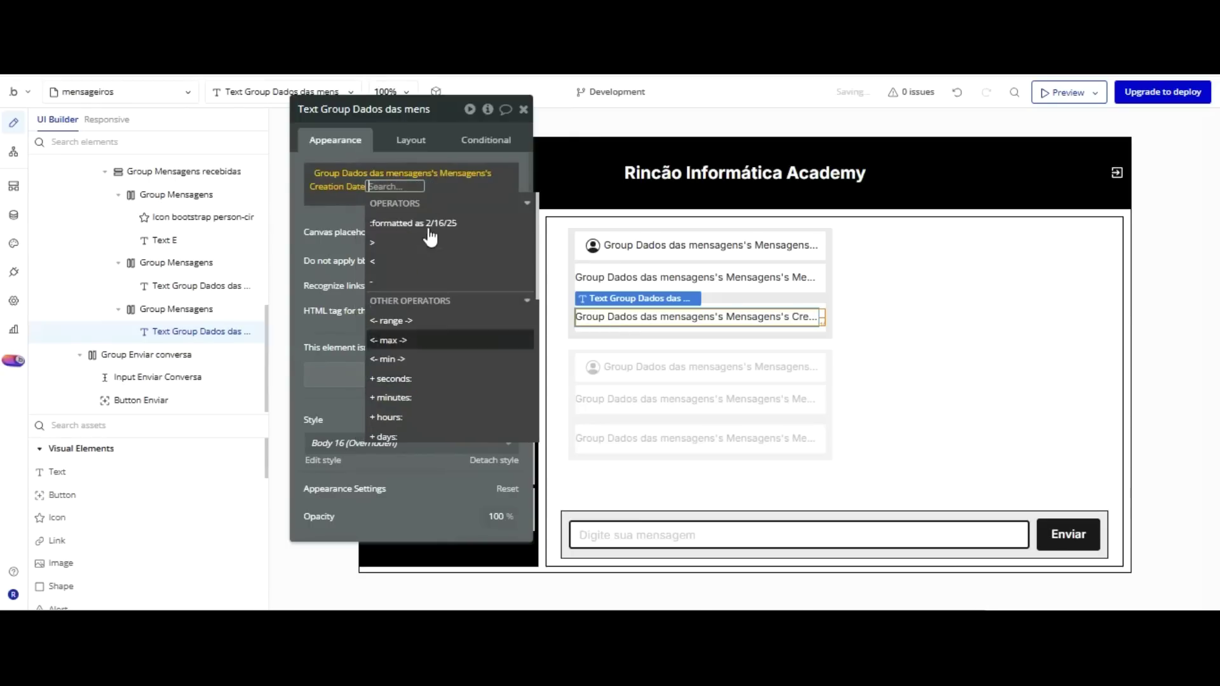
Format the Creation Date with the custom format 'dd/mm/yyyy - HH:mm'.
left_click(429, 226)
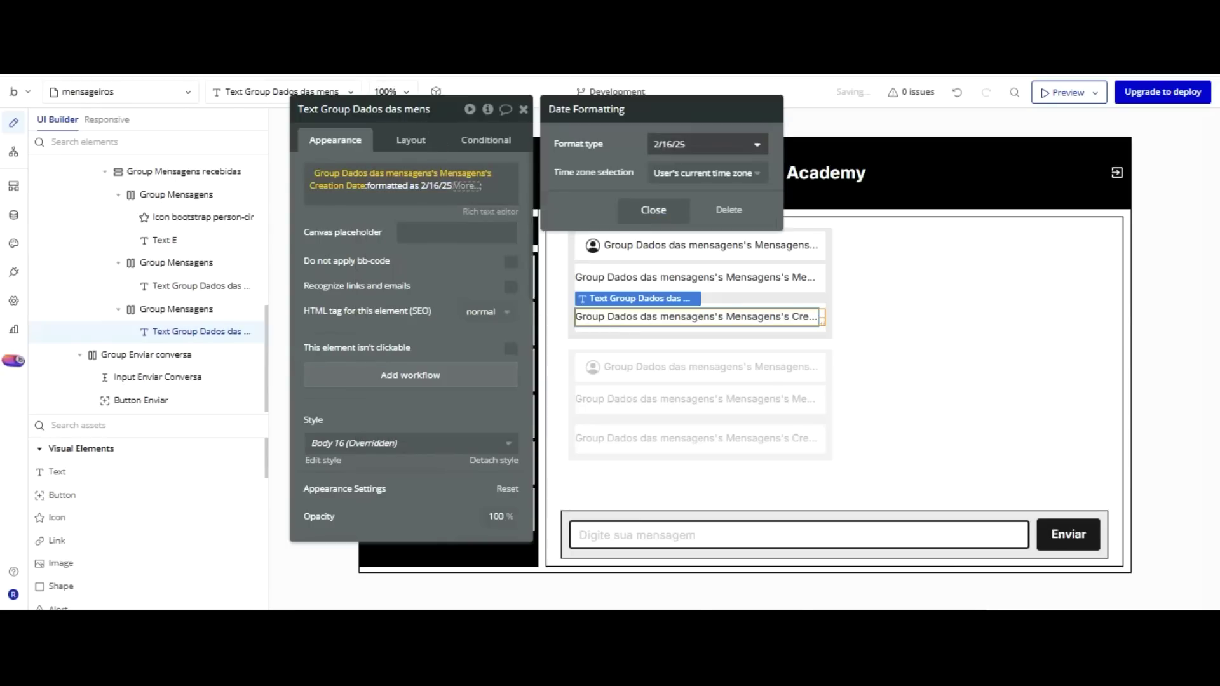
left_click(741, 144)
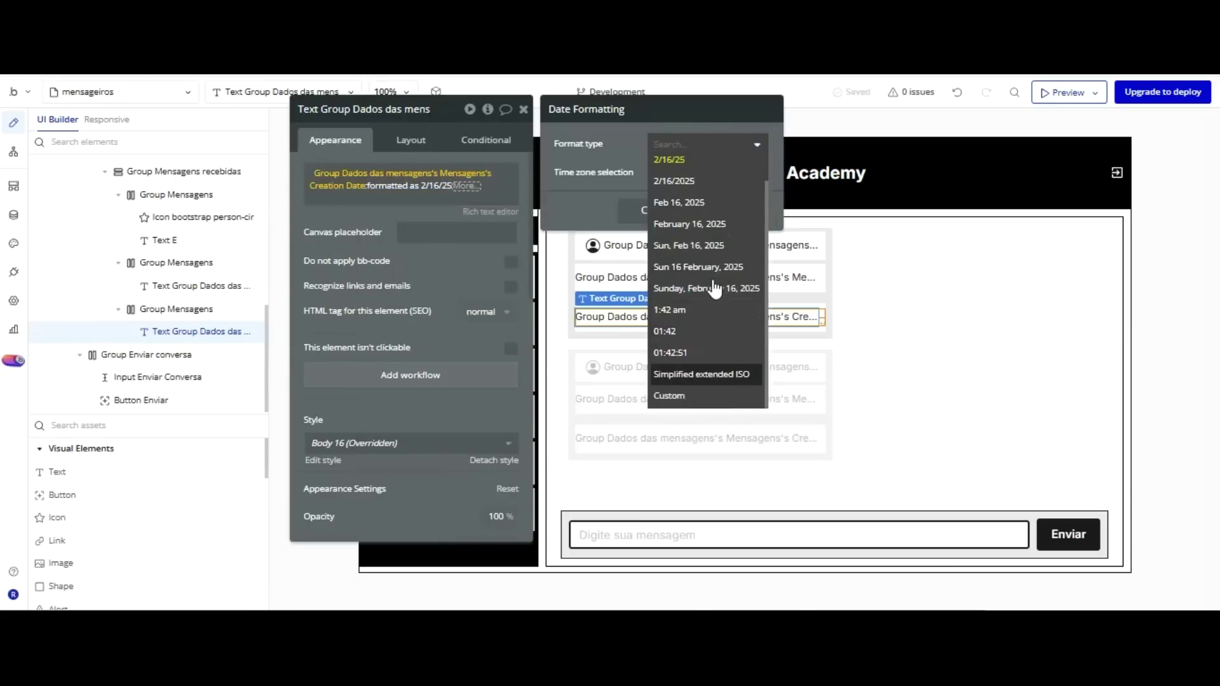
left_click(703, 392)
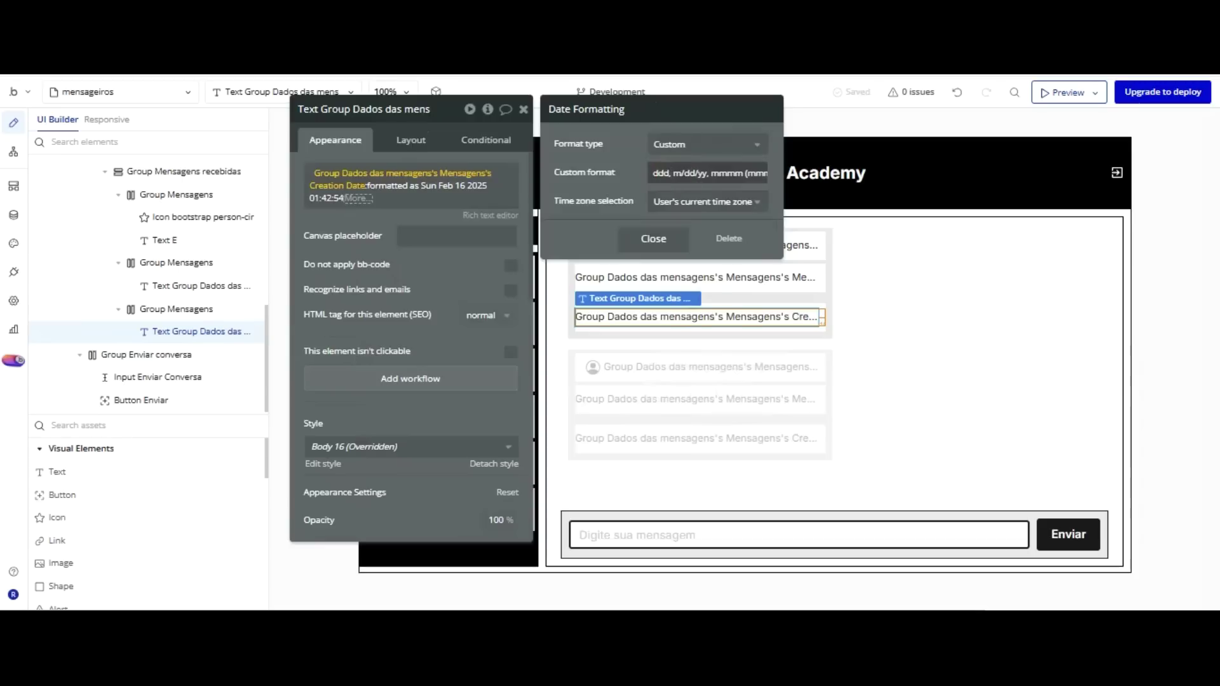
type("DD")
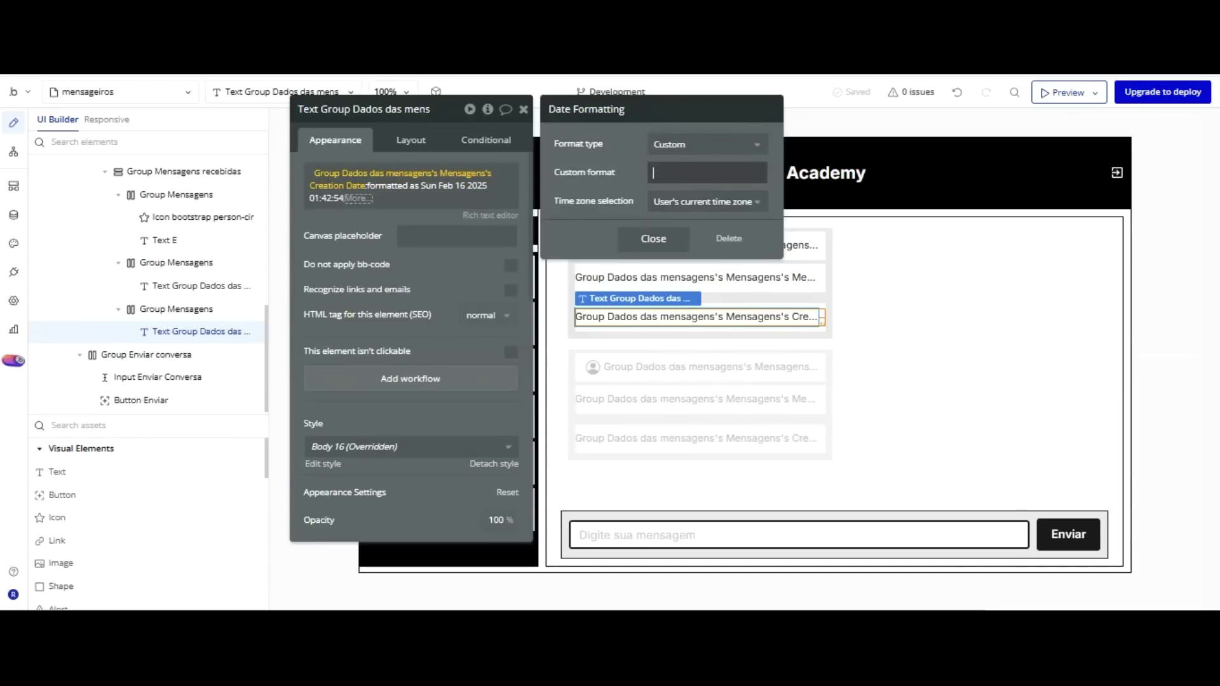
type("d/mm/yyy - HH:mm")
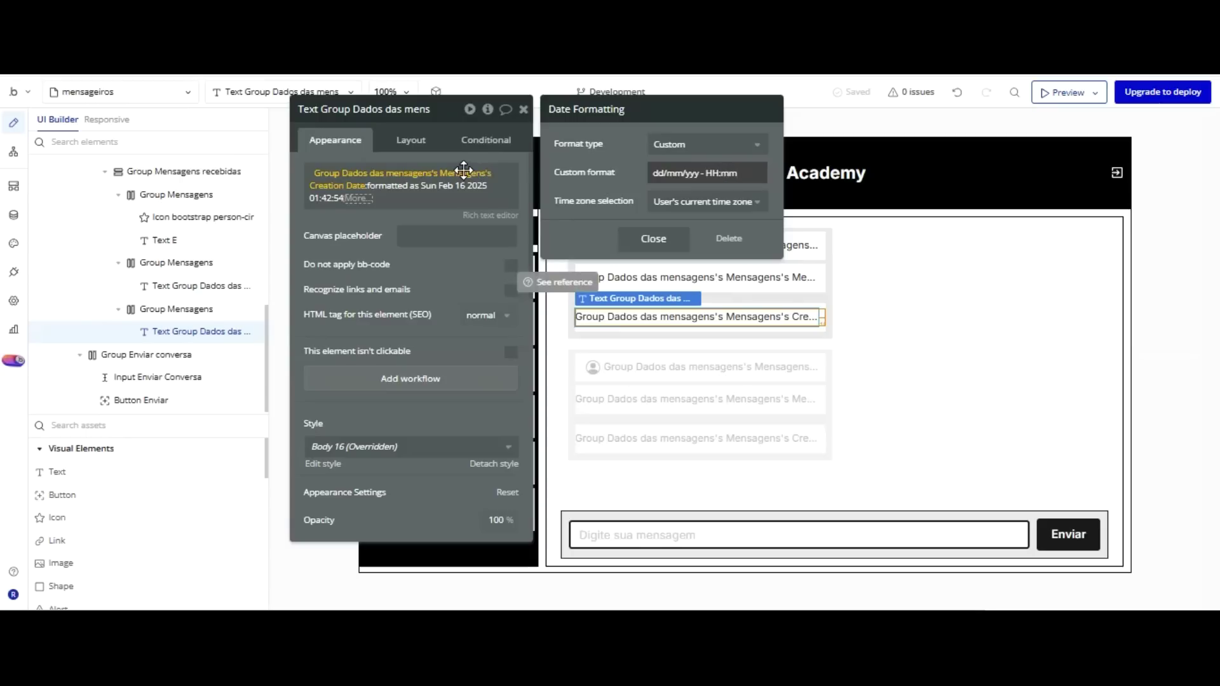
left_click(446, 185)
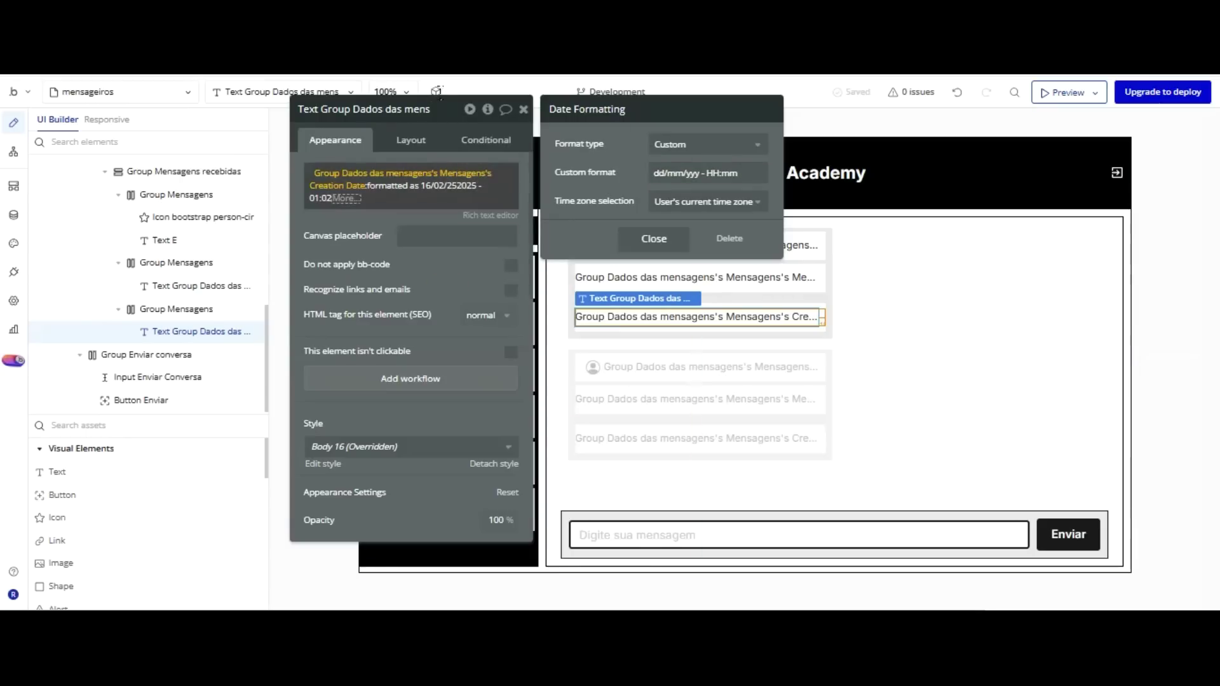
left_click(699, 172)
type("y")
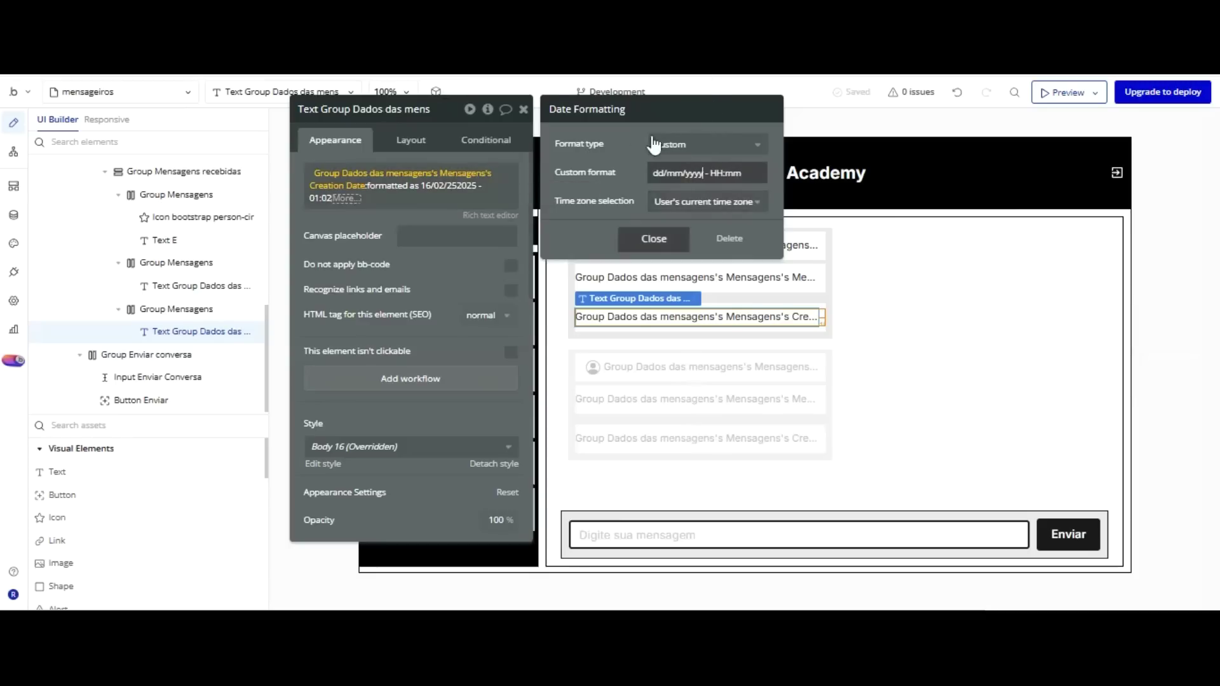
left_click(596, 122)
left_click(485, 153)
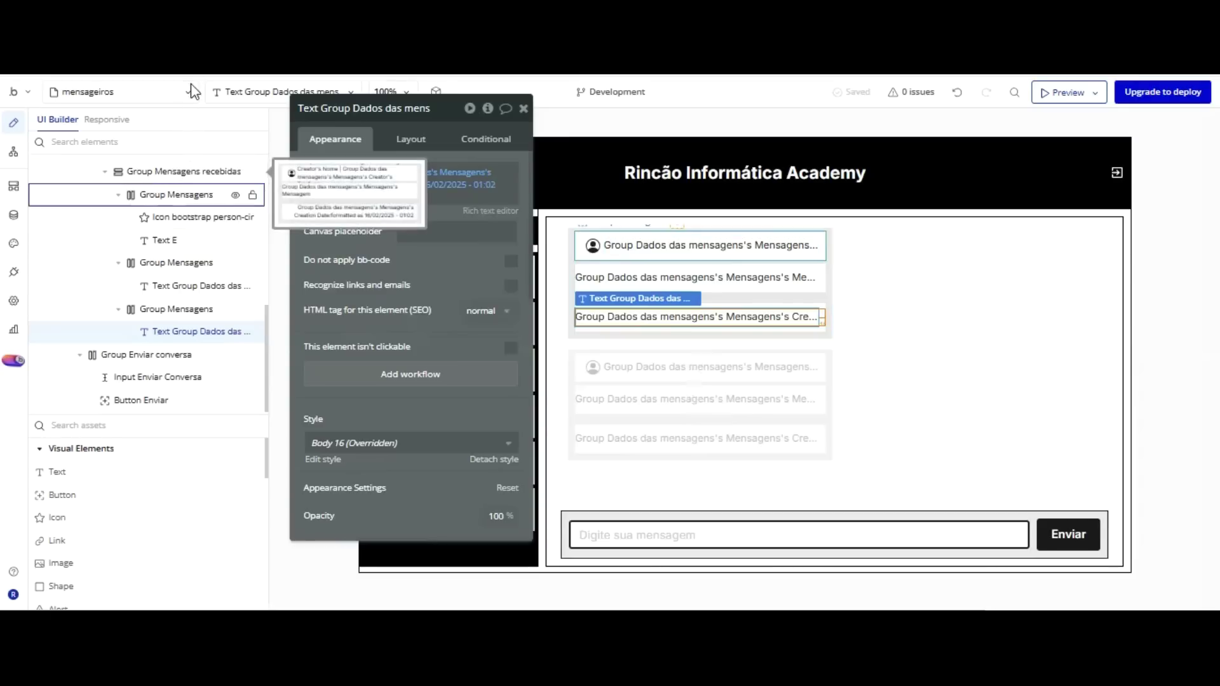
Rename the first two message groups to Group Mensagens Autor and Group Mensagens - Mensagem.
left_click(192, 195)
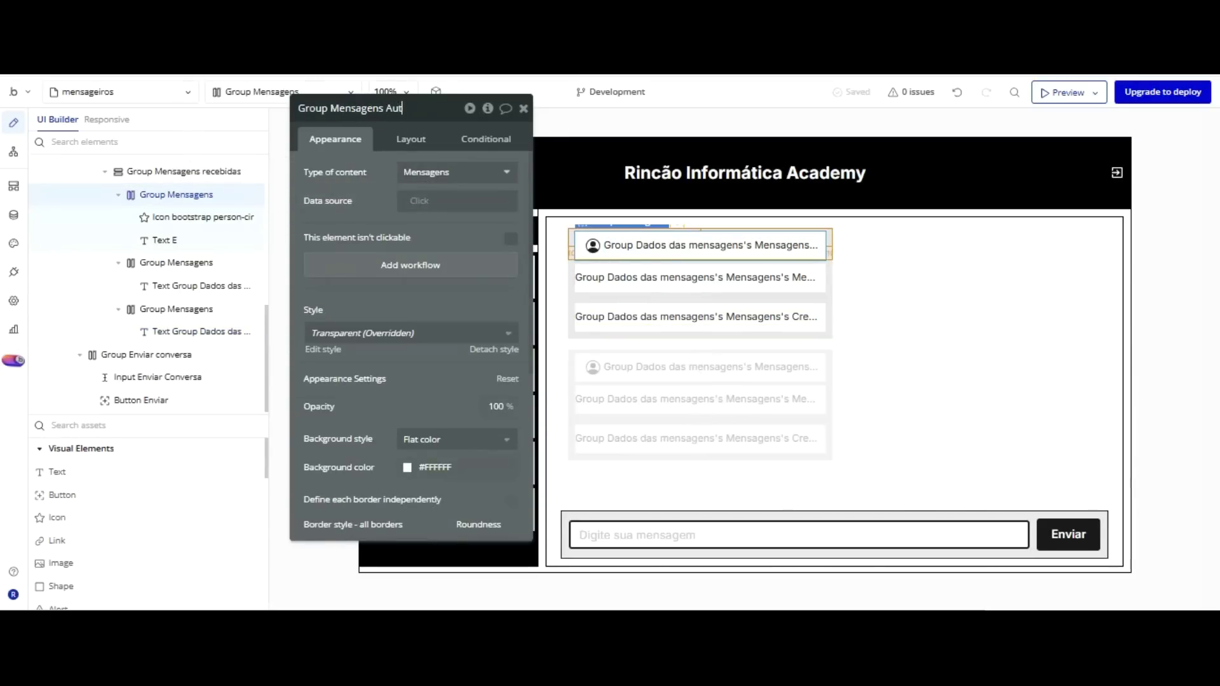
left_click(368, 194)
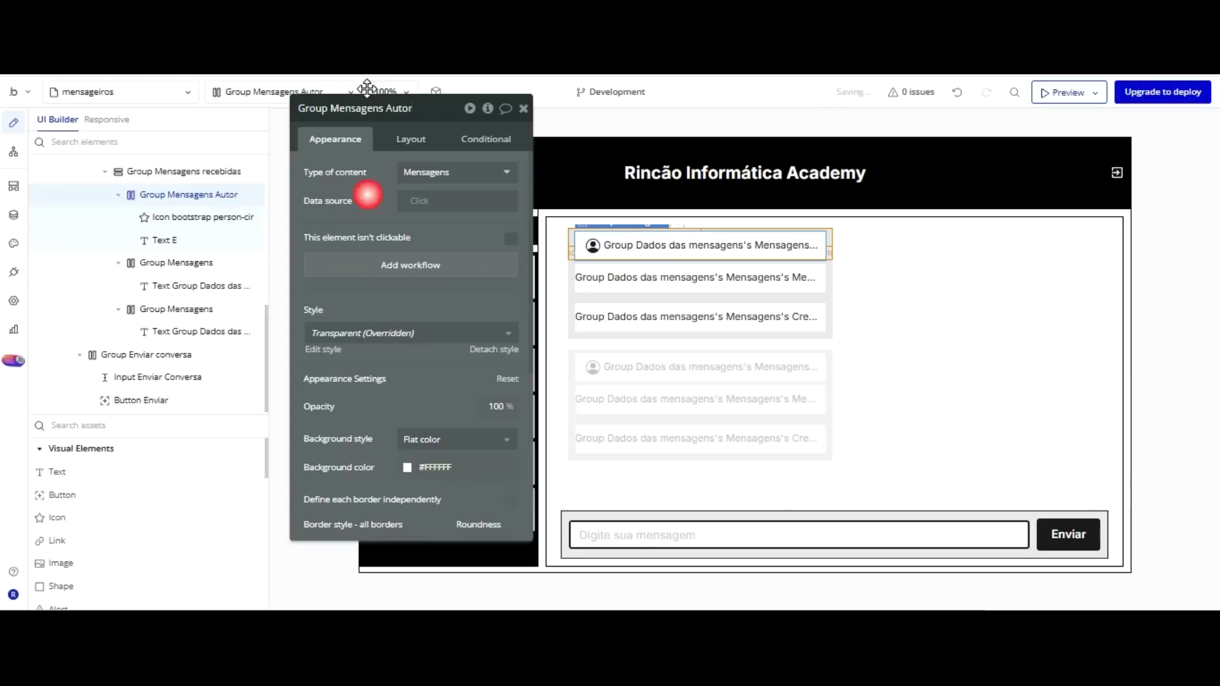
left_click(203, 263)
left_click_drag(340, 108, 342, 106)
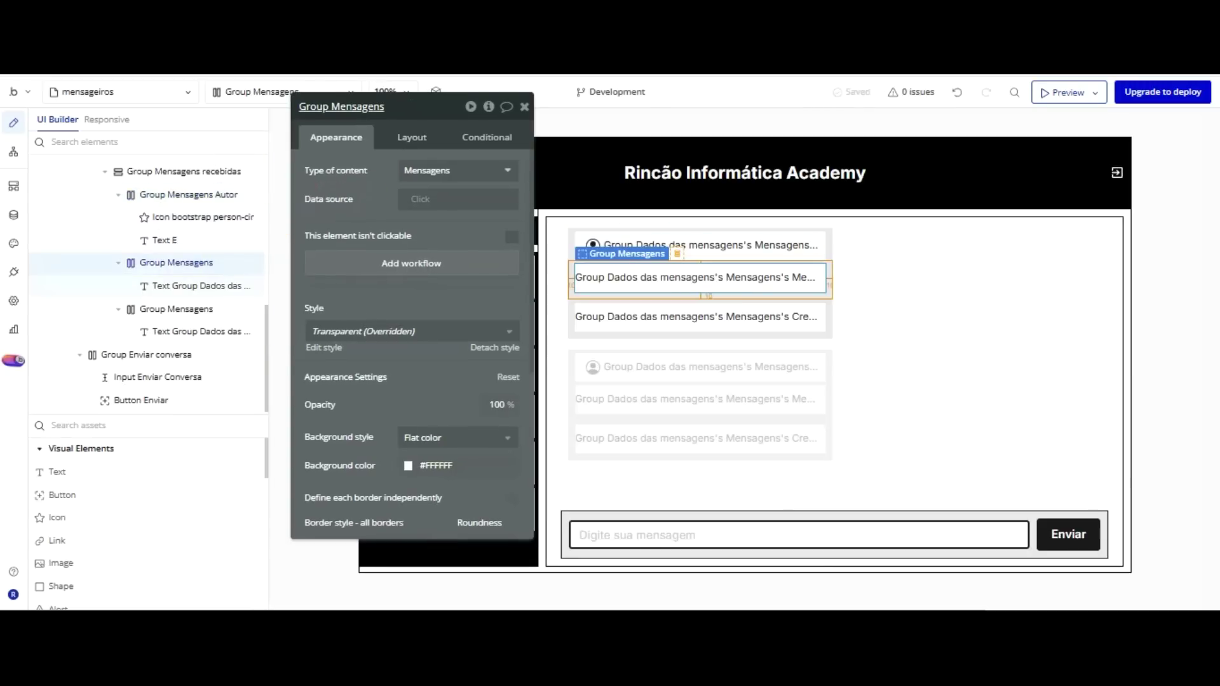
left_click(356, 106)
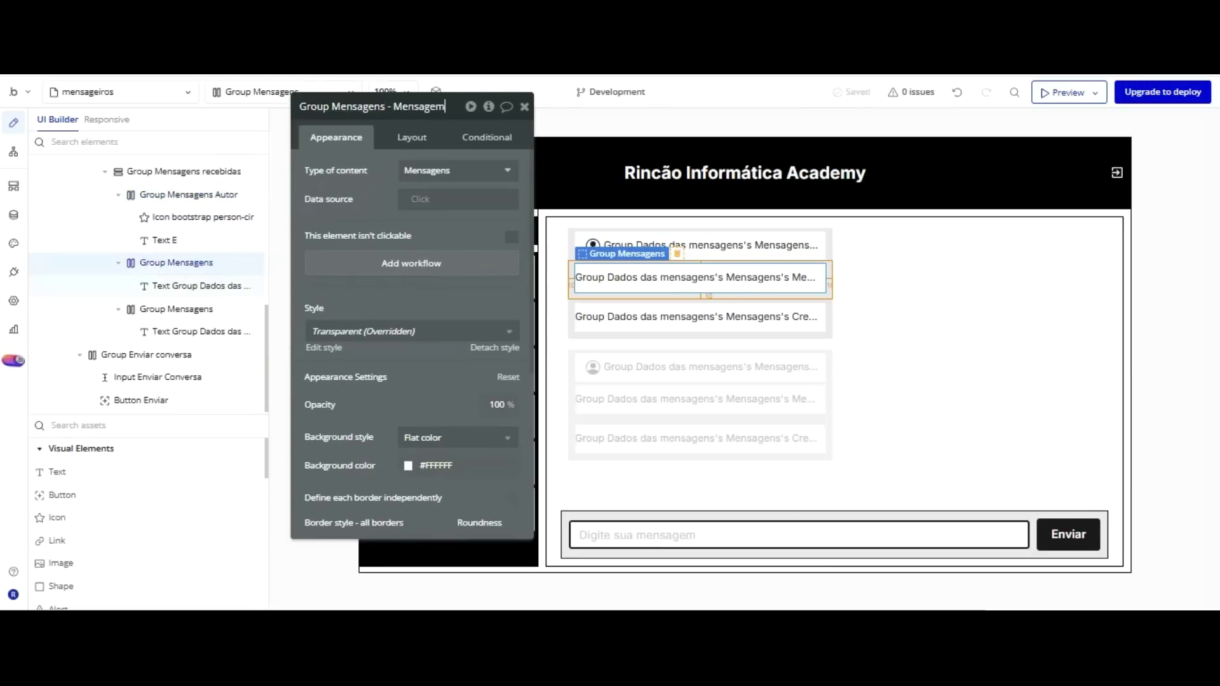
type("- Mensagem")
left_click(190, 309)
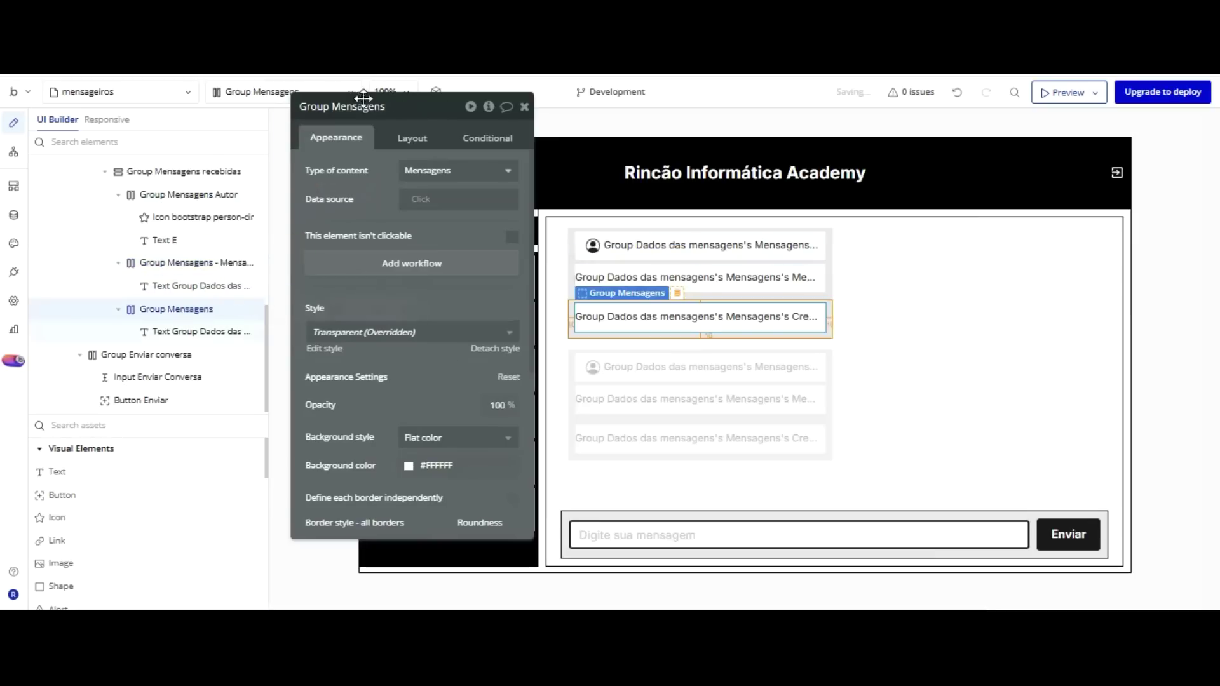
Rename the date message group to Group Mensagens Data and close the property editor.
double_click(369, 106)
left_click(341, 294)
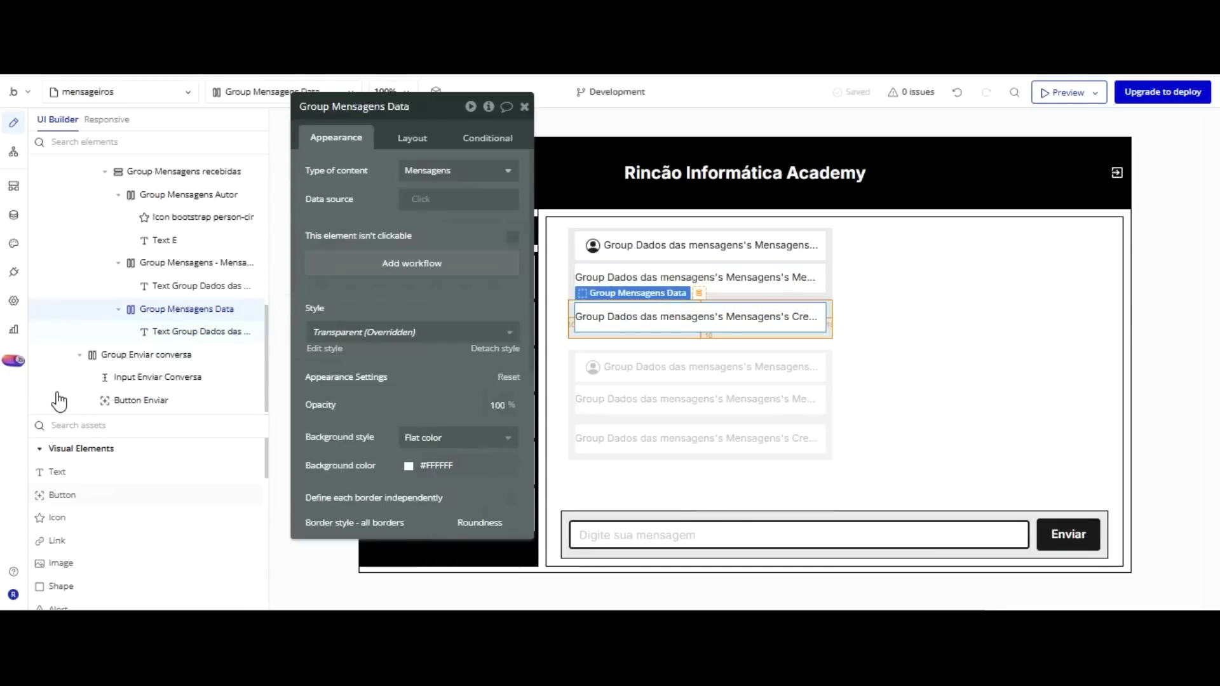
left_click(56, 495)
left_click(56, 517)
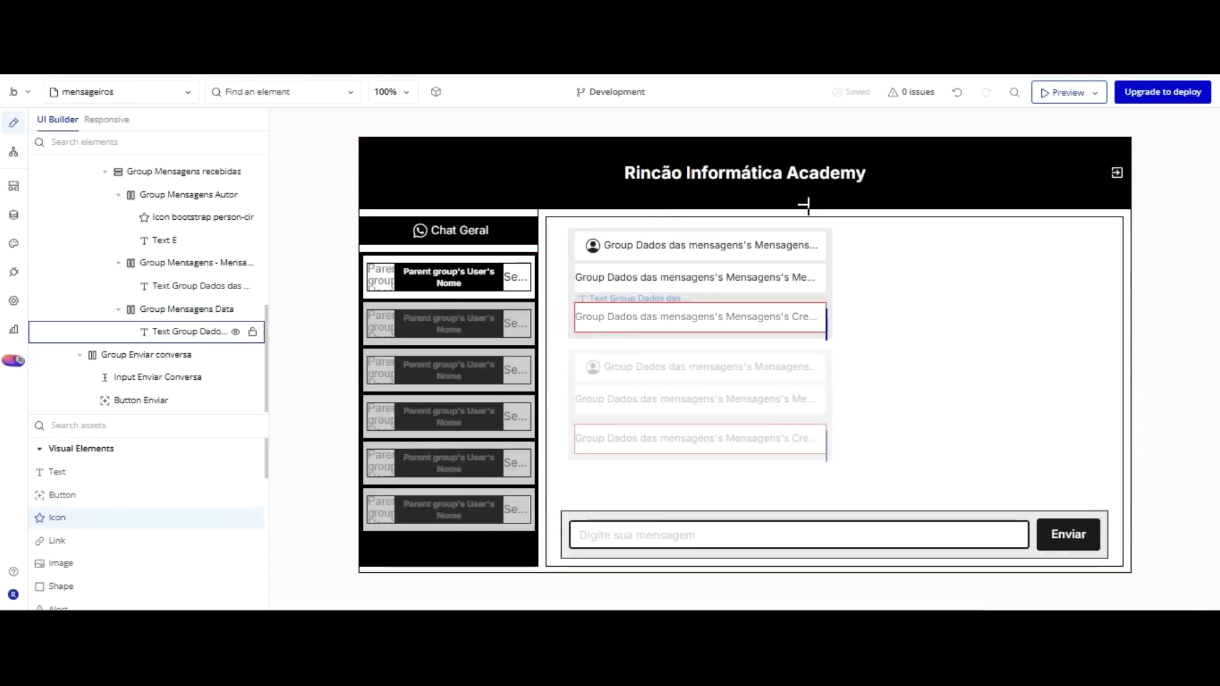
Add a black icon into Group Mensagens Data, placed at the end of the row.
left_click(824, 212)
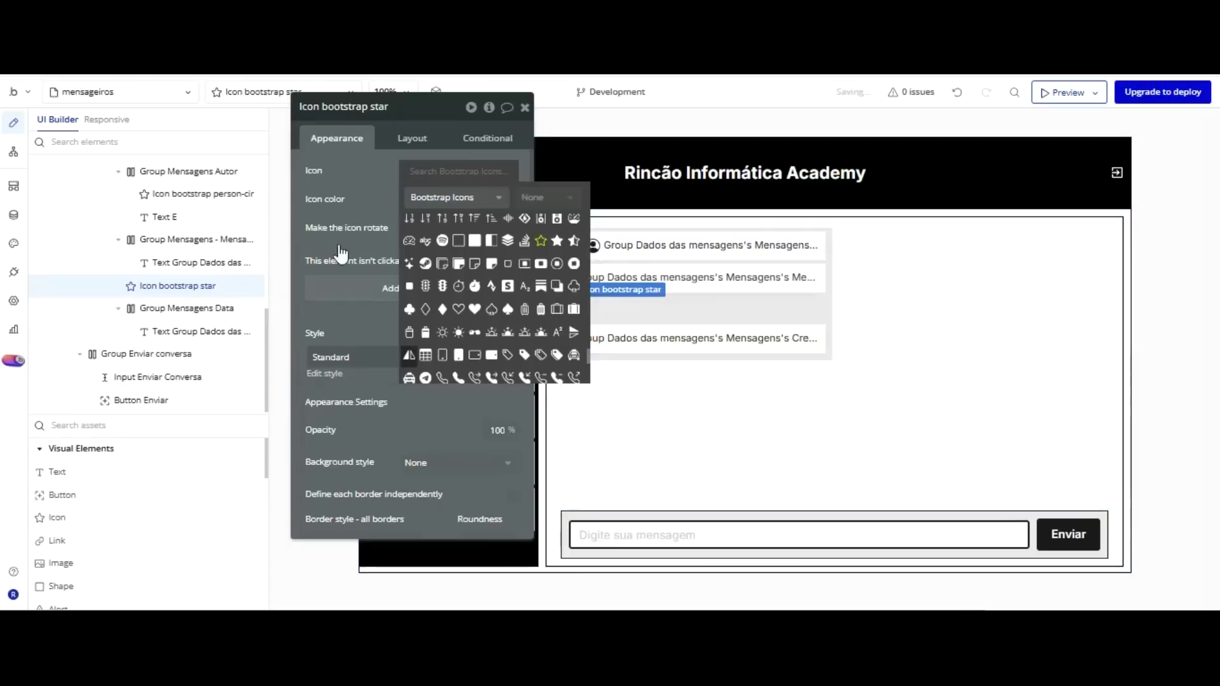
left_click_drag(175, 184, 191, 330)
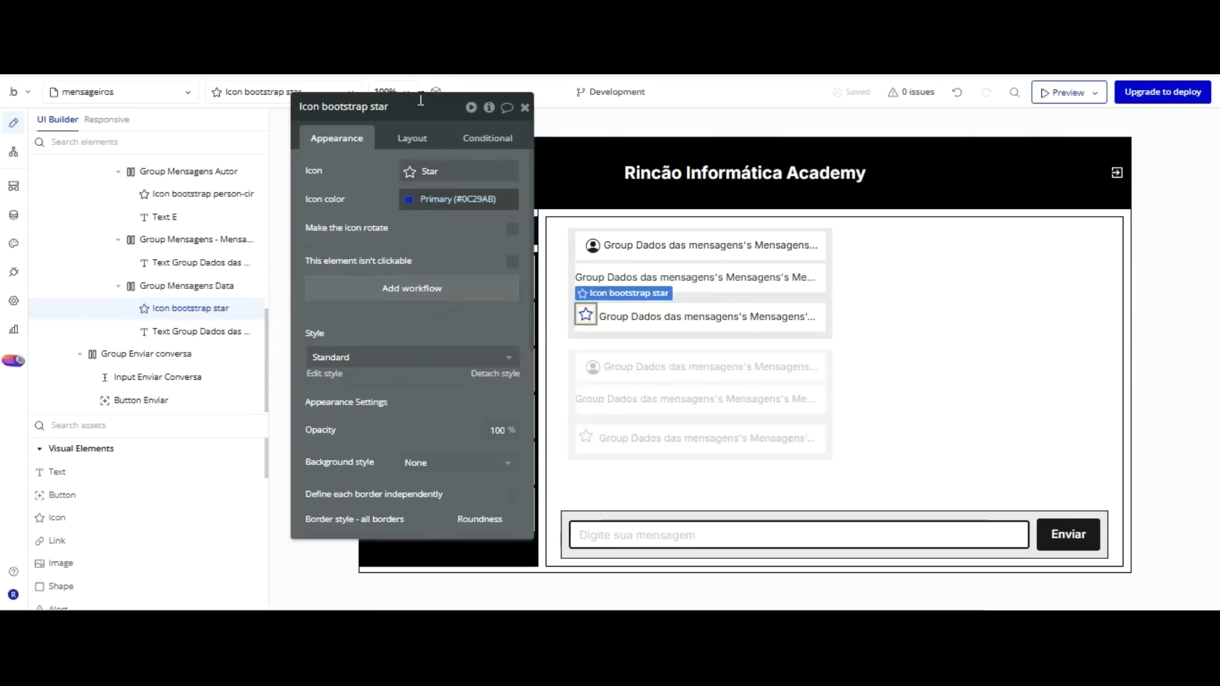
left_click(413, 137)
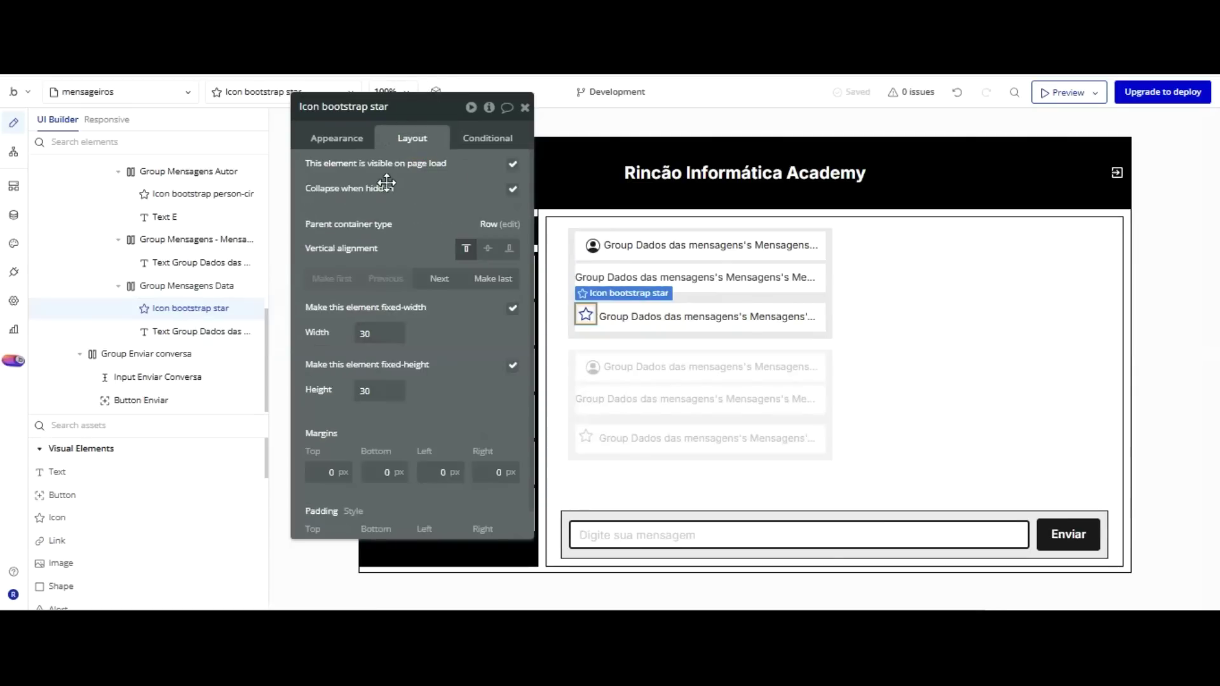
left_click(488, 280)
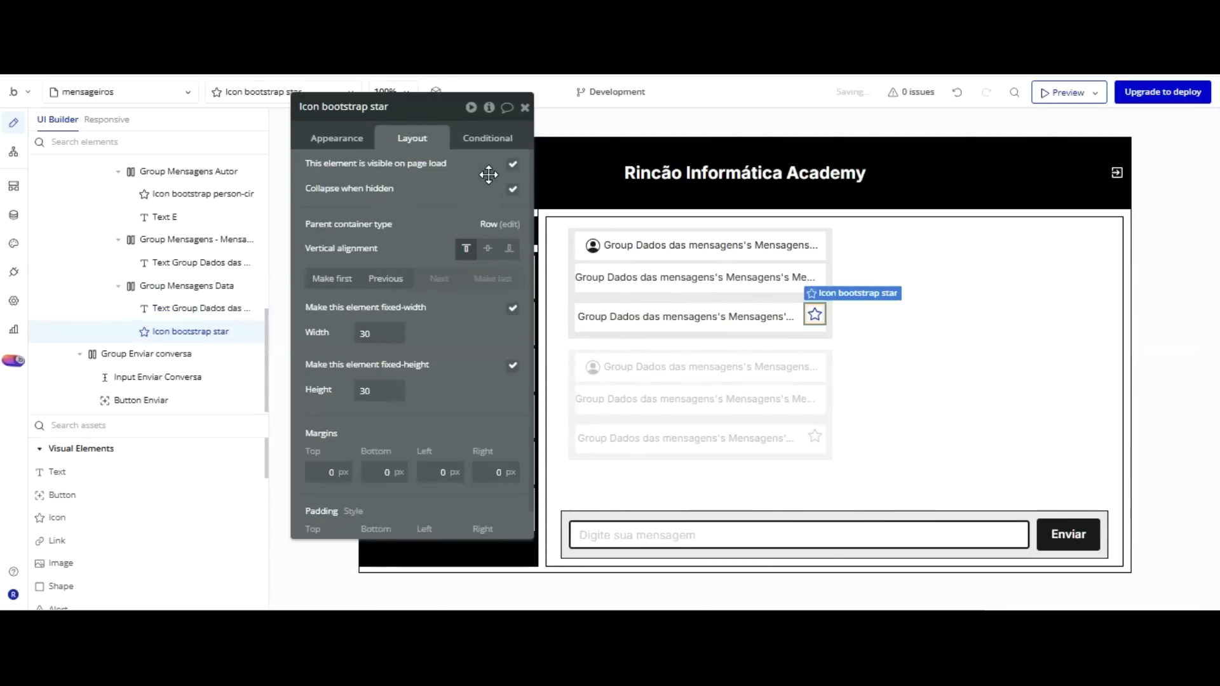
left_click(338, 137)
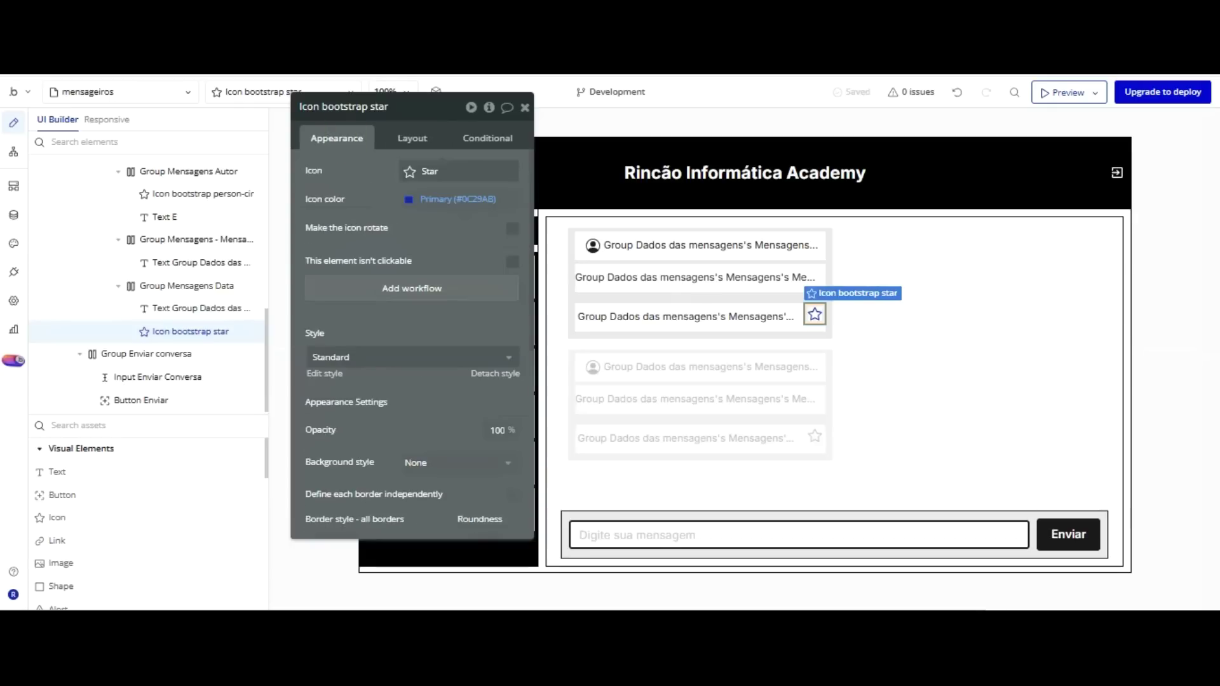
left_click(450, 200)
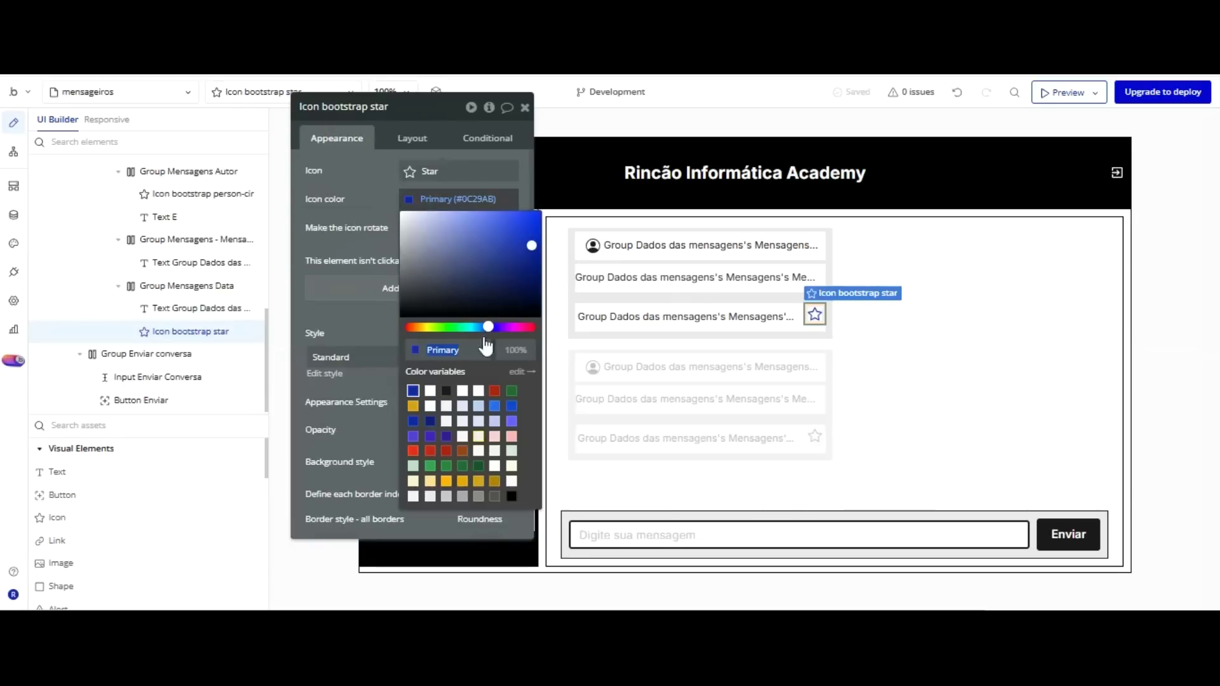
left_click(512, 496)
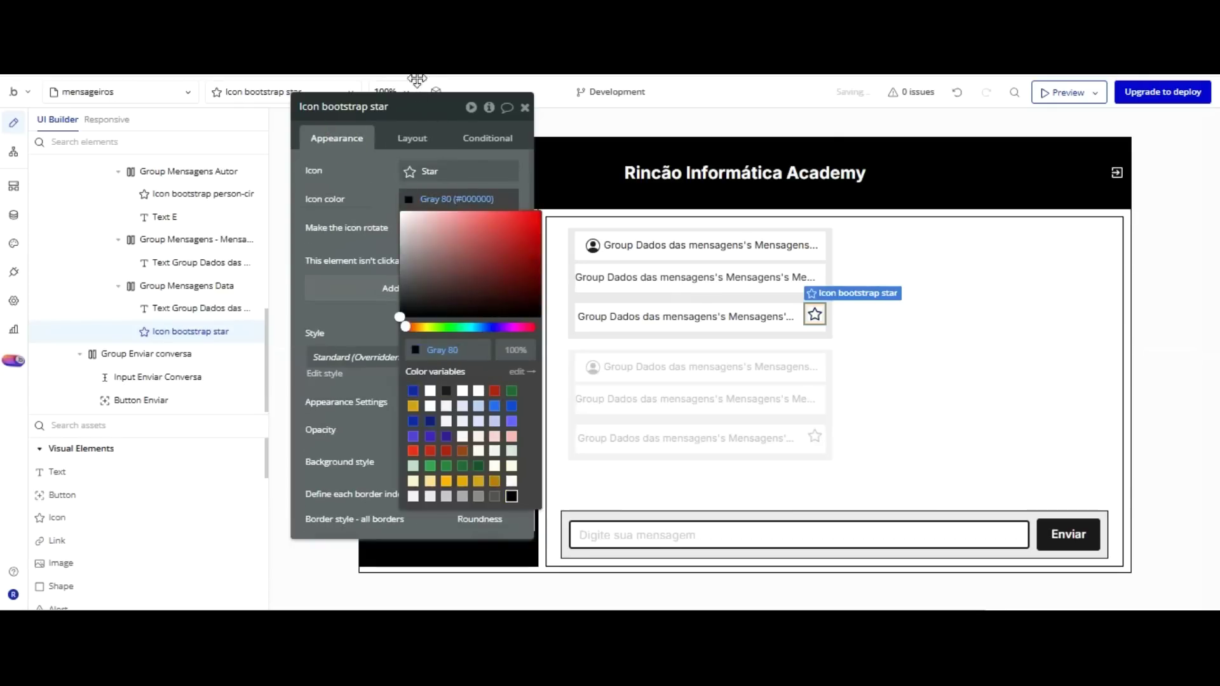
left_click(418, 79)
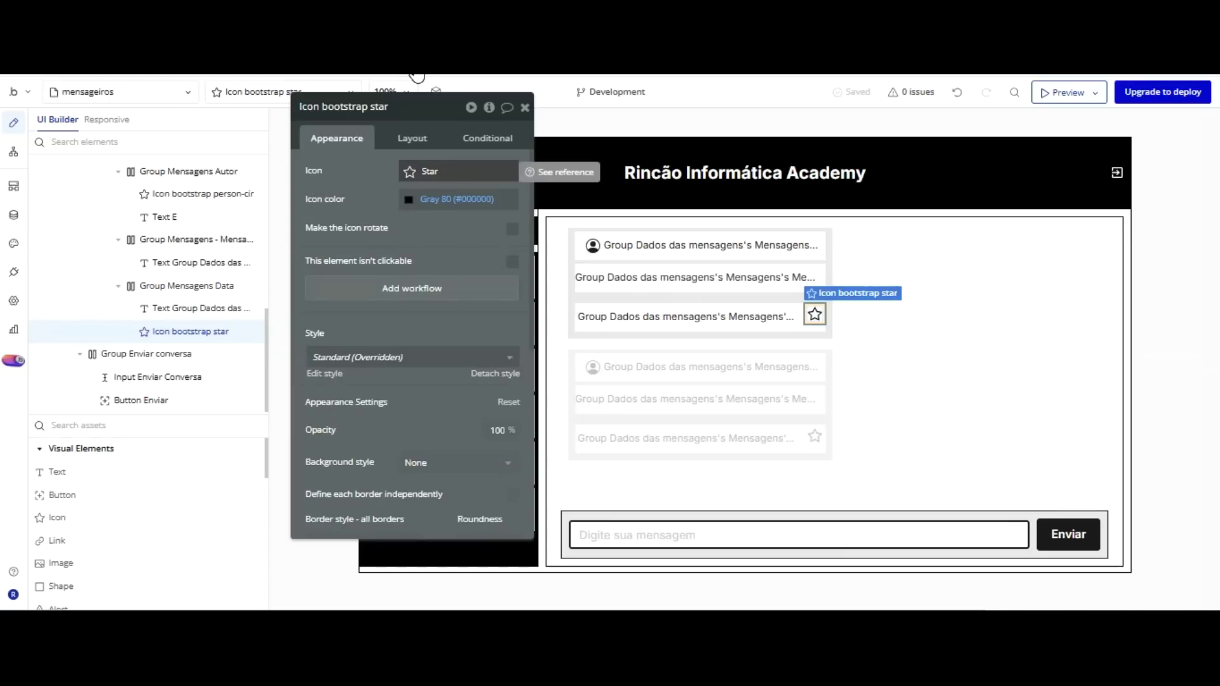
Make the icon a Bootstrap check, 20 × 20 px, vertically centred.
left_click(417, 171)
type("che")
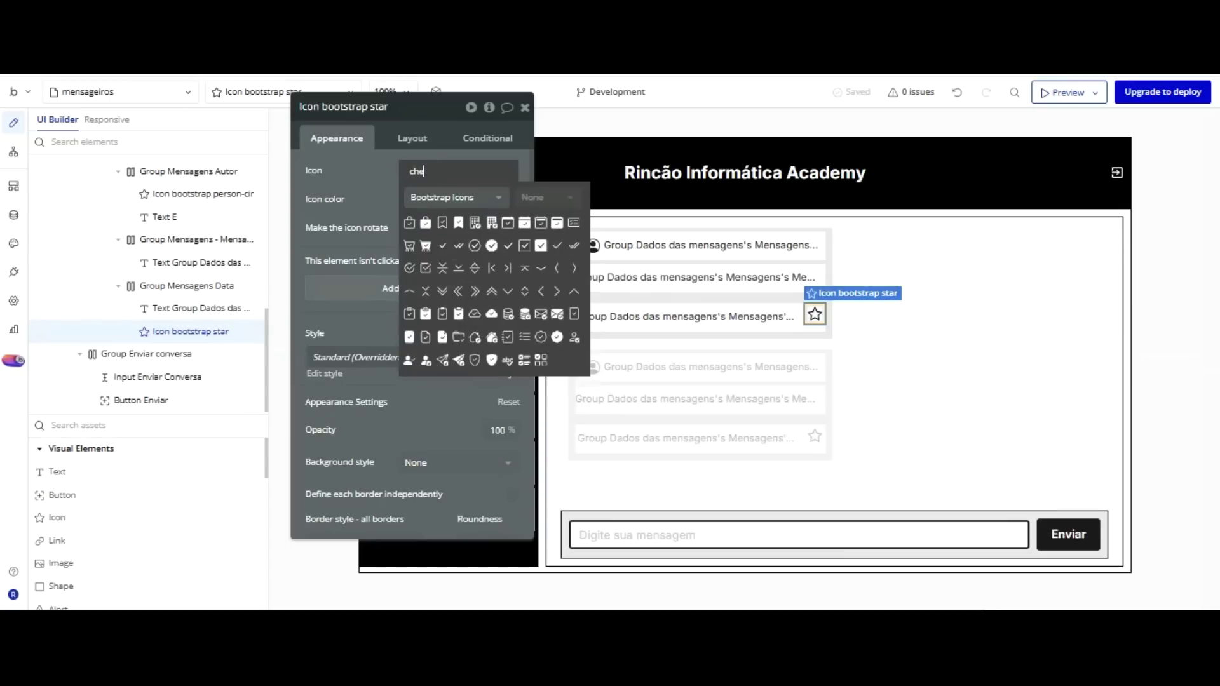
type("ck")
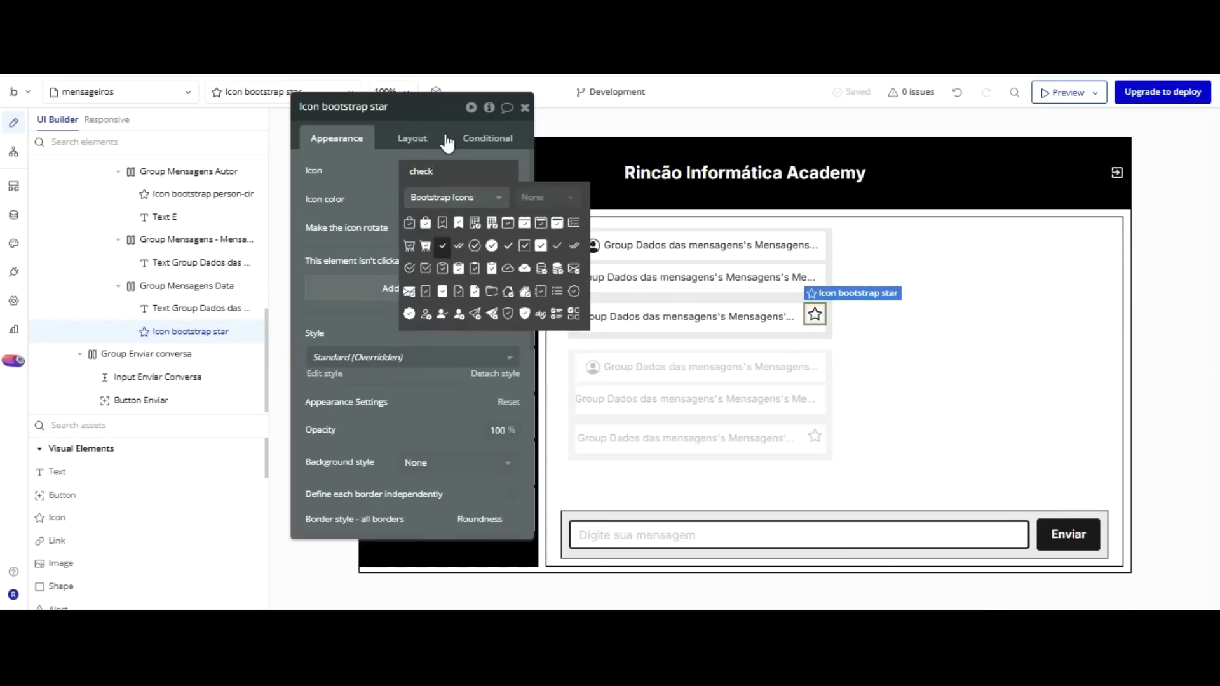
left_click(442, 245)
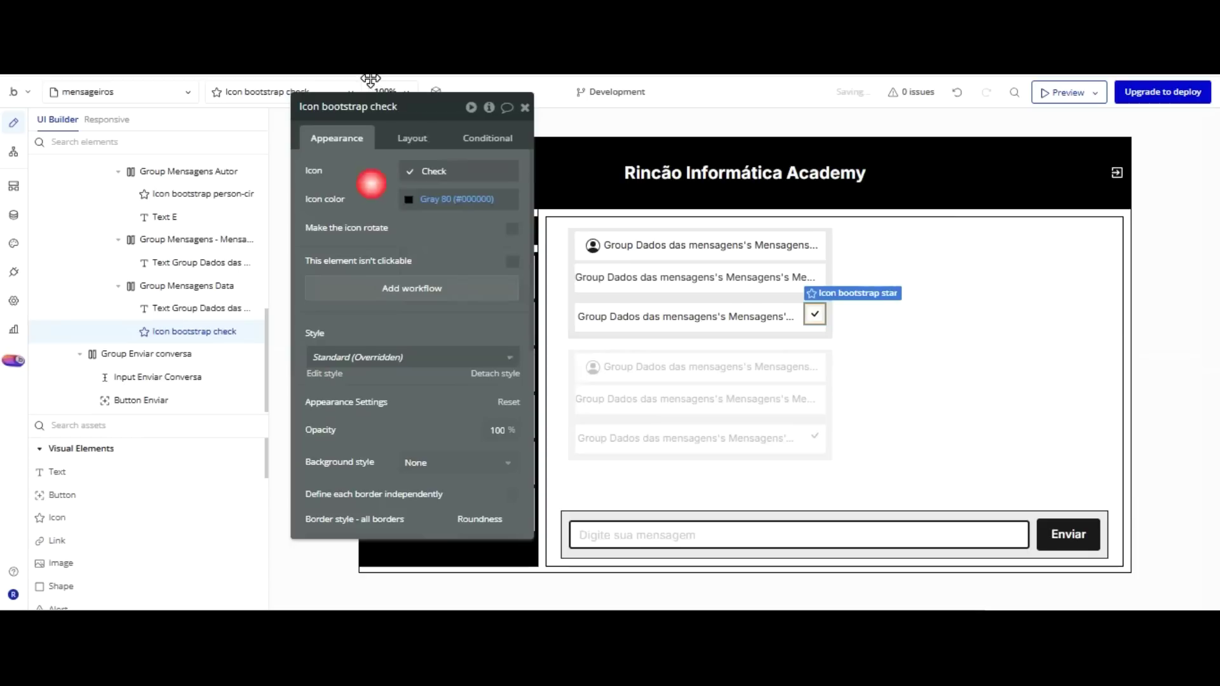
left_click(399, 136)
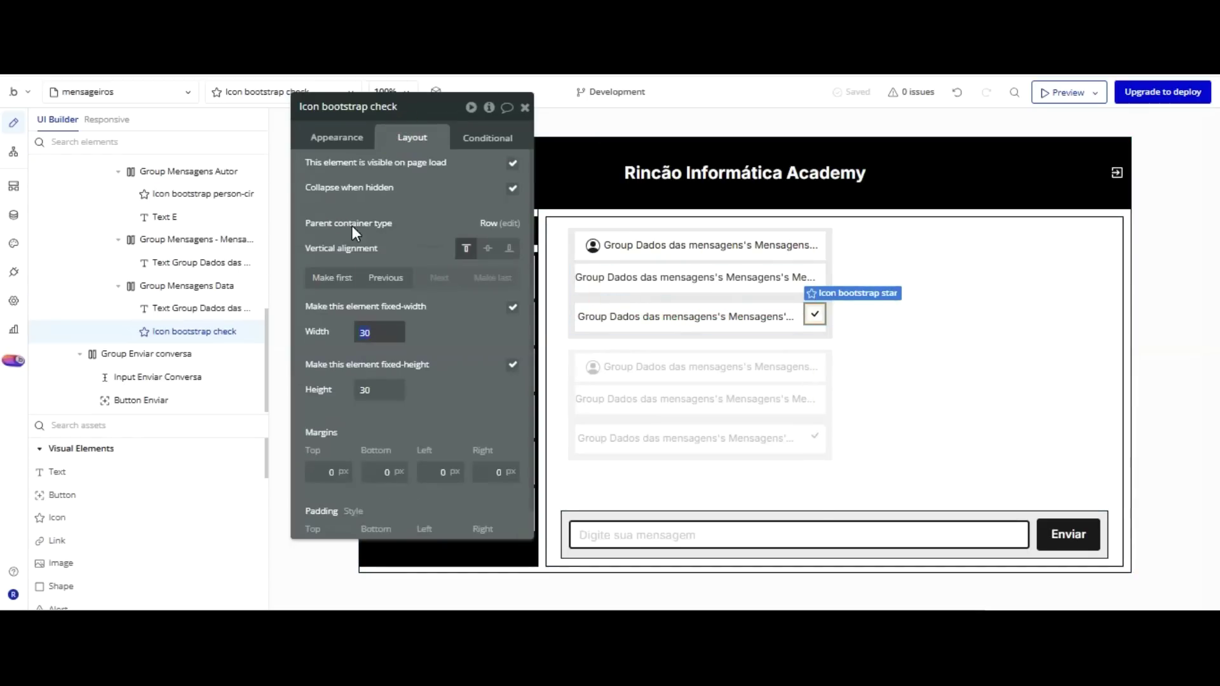
type("20")
key("Tab")
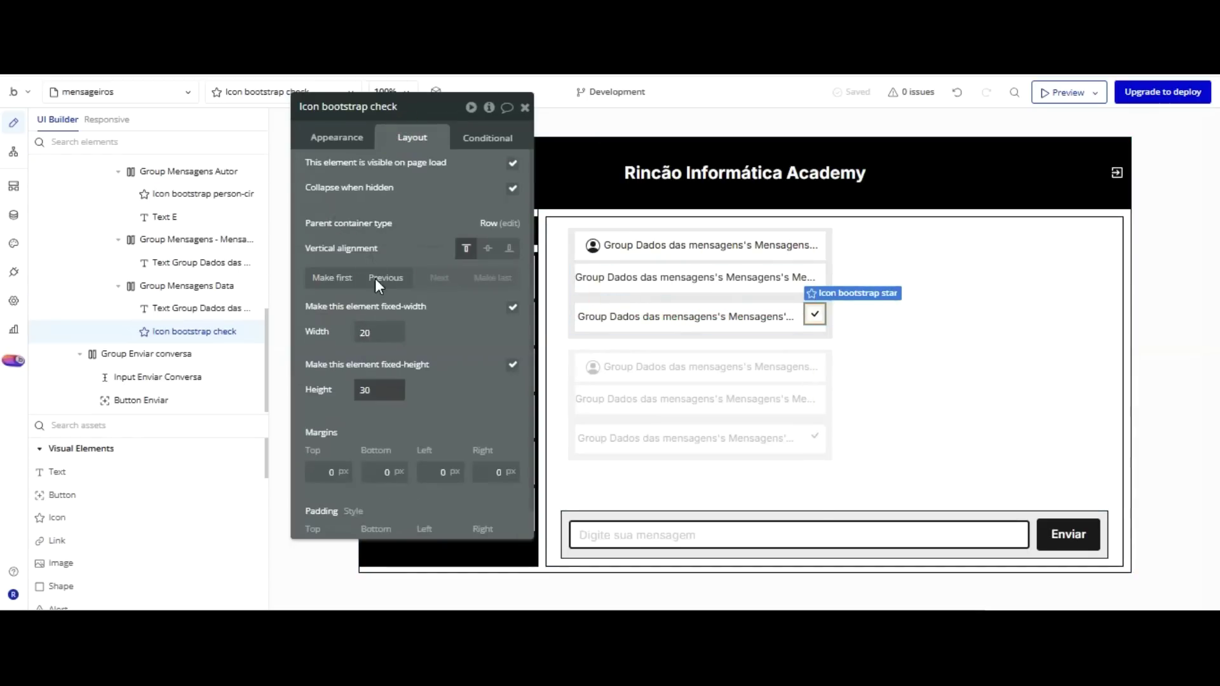
type("20")
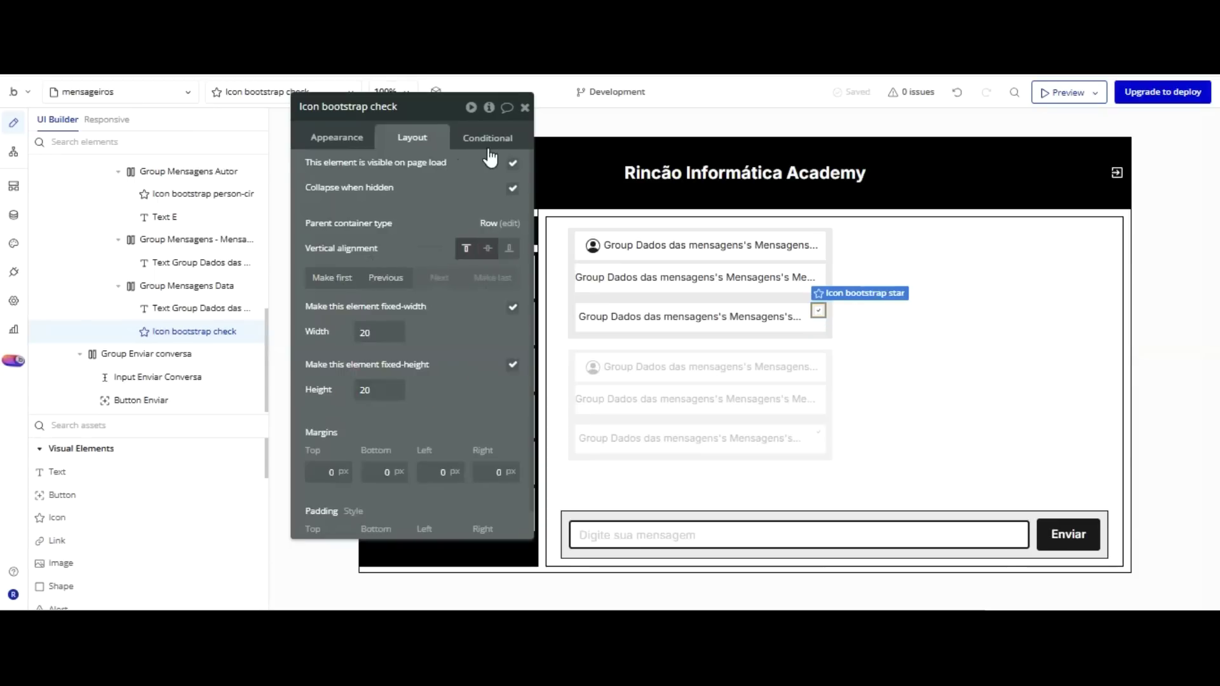
left_click(488, 248)
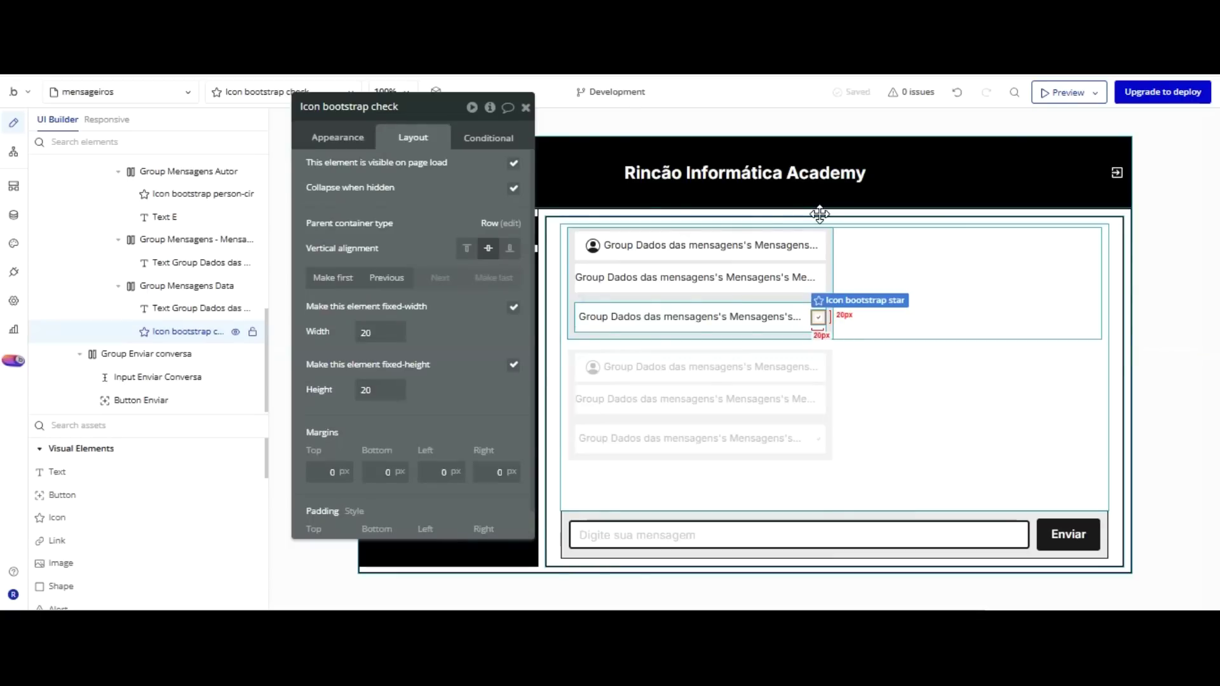
Duplicate the check icon twice and change the third copy to Trash3-fill.
key("ctrl+v")
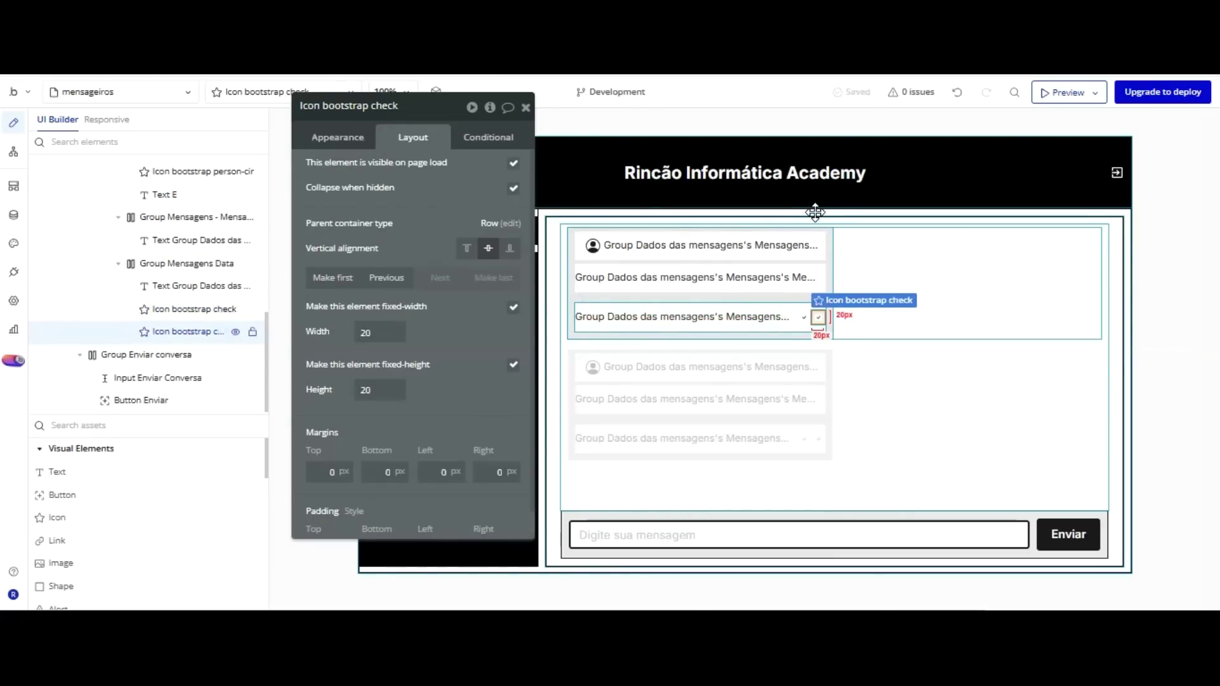
key("ctrl+v")
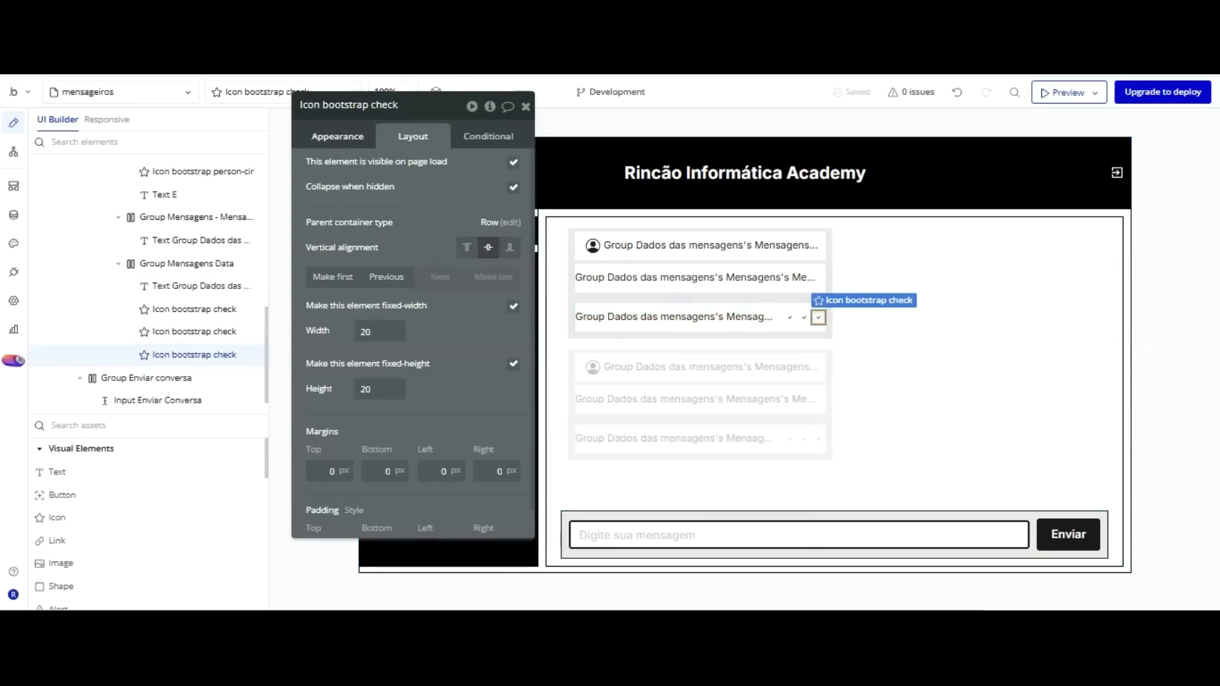
left_click(339, 137)
left_click(410, 169)
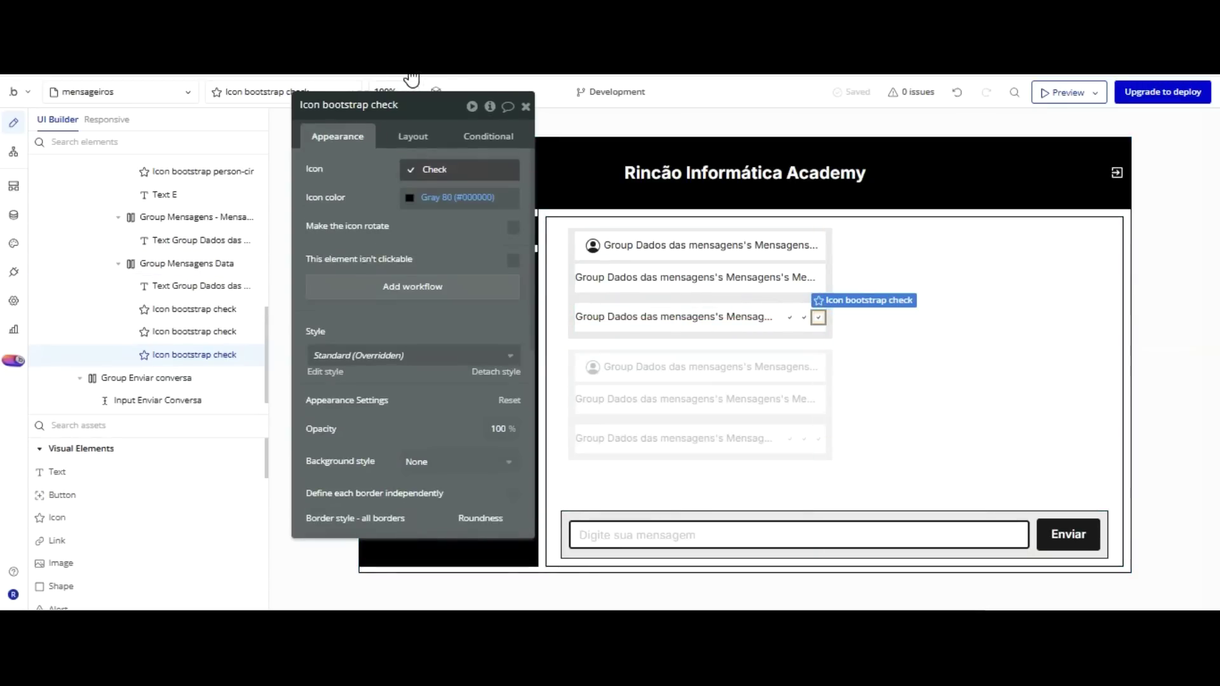
type("tras")
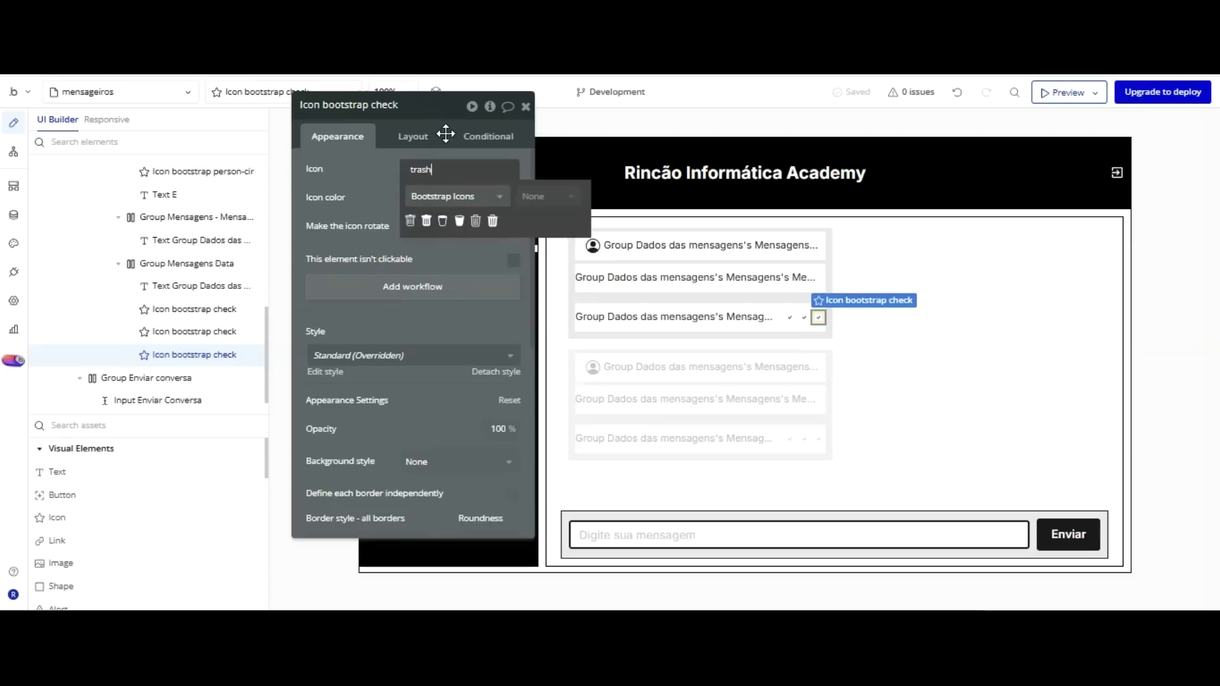
type("h")
left_click(459, 221)
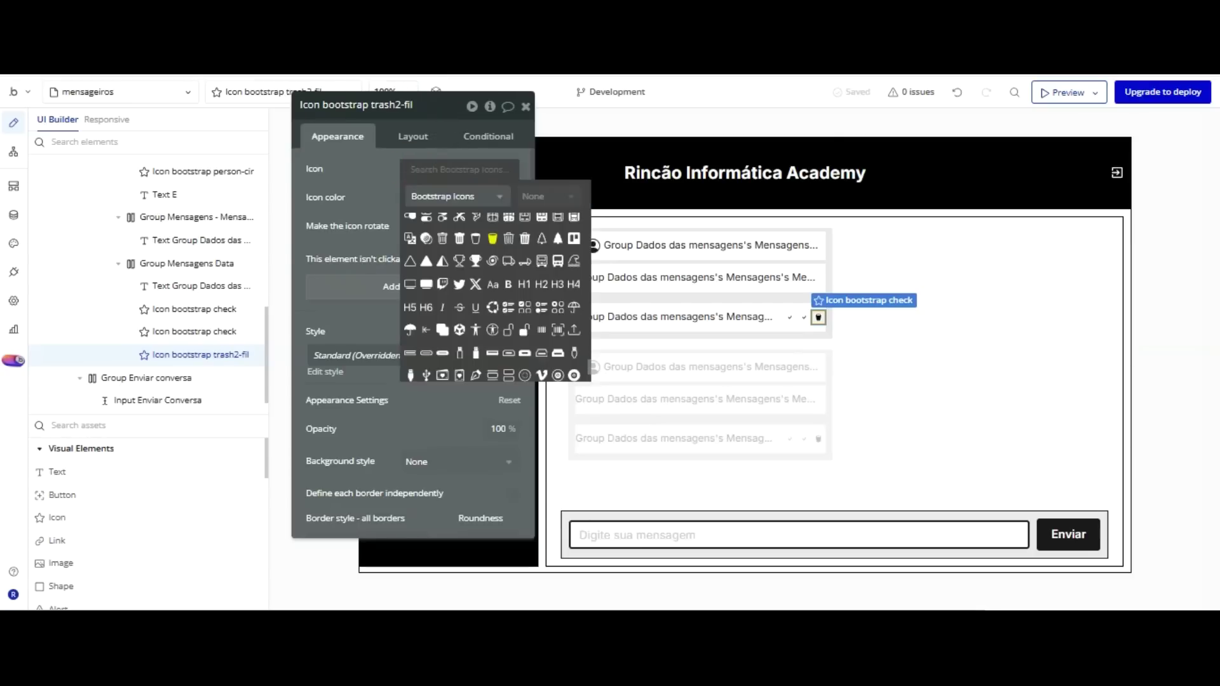
type("trash")
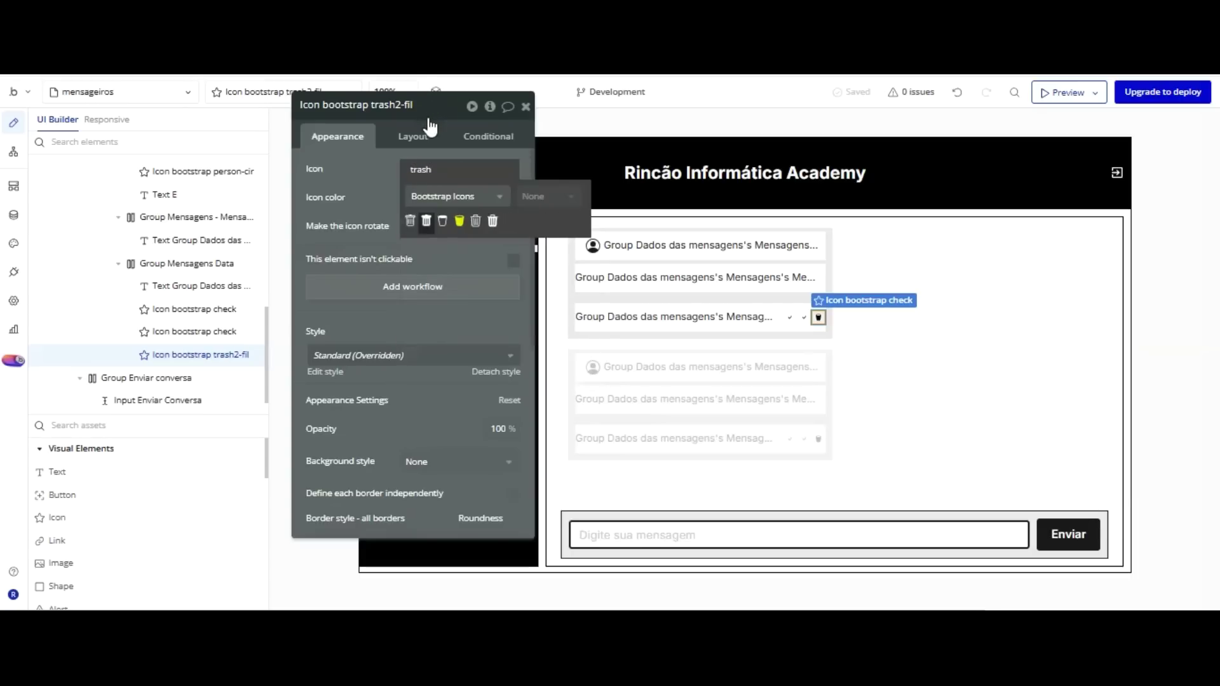
left_click(492, 220)
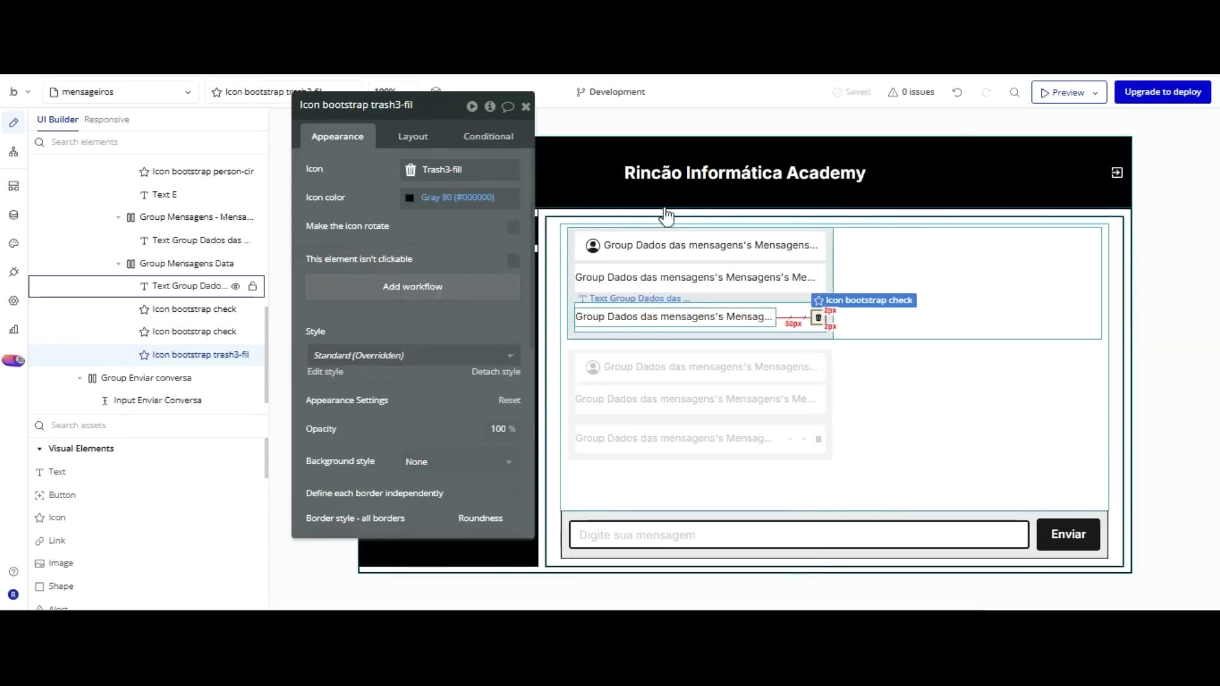
Select the message text in the date row, then its enclosing message group.
left_click(682, 182)
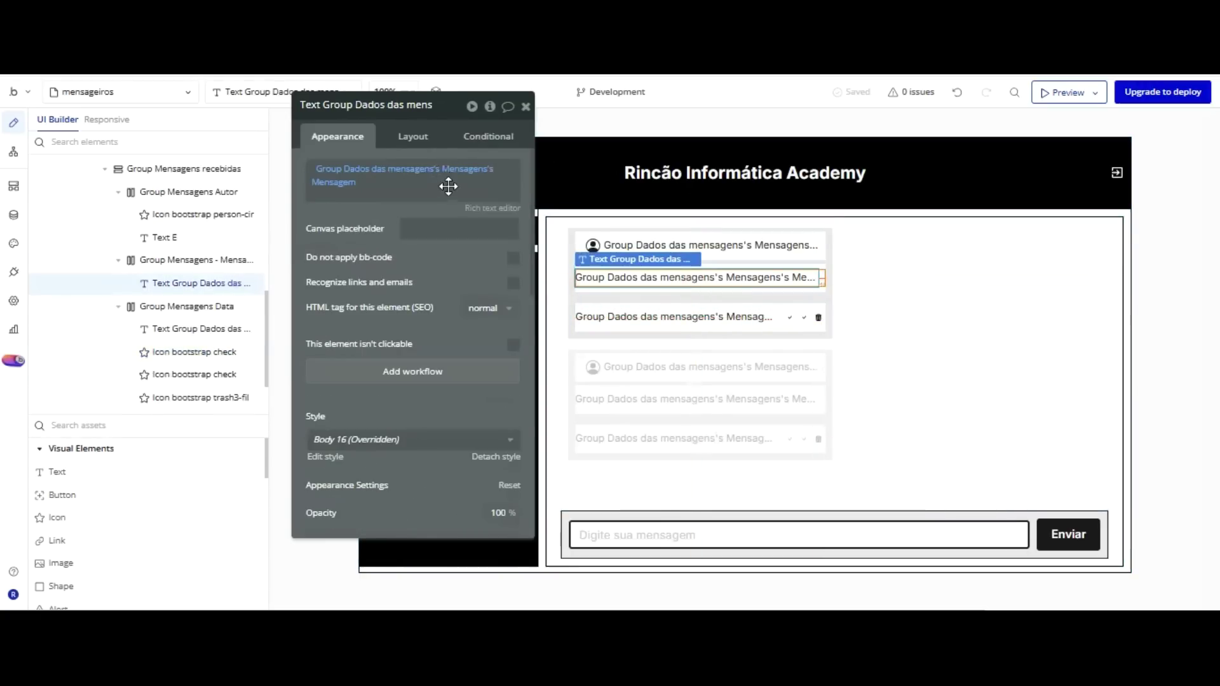
scroll(449, 189, "down", 3)
scroll(449, 188, "up", 3)
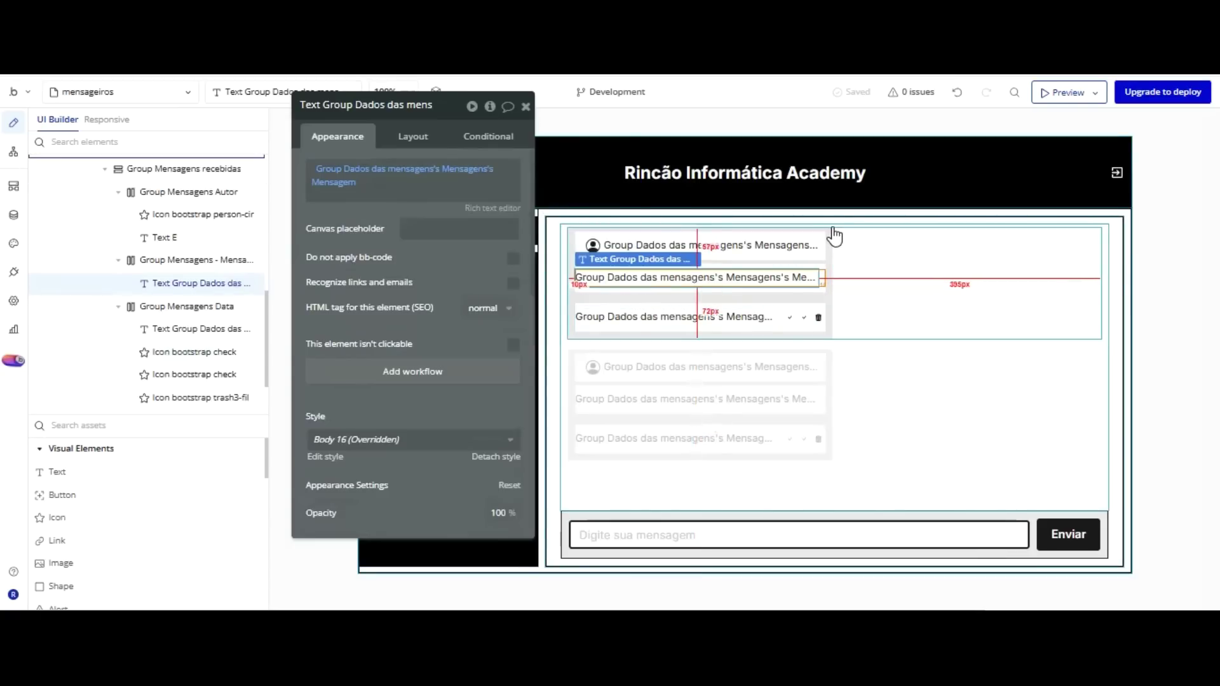
left_click(832, 229)
Make Group Mensagens recebidas visible when the parent message's Creator is not Current User.
left_click(830, 194)
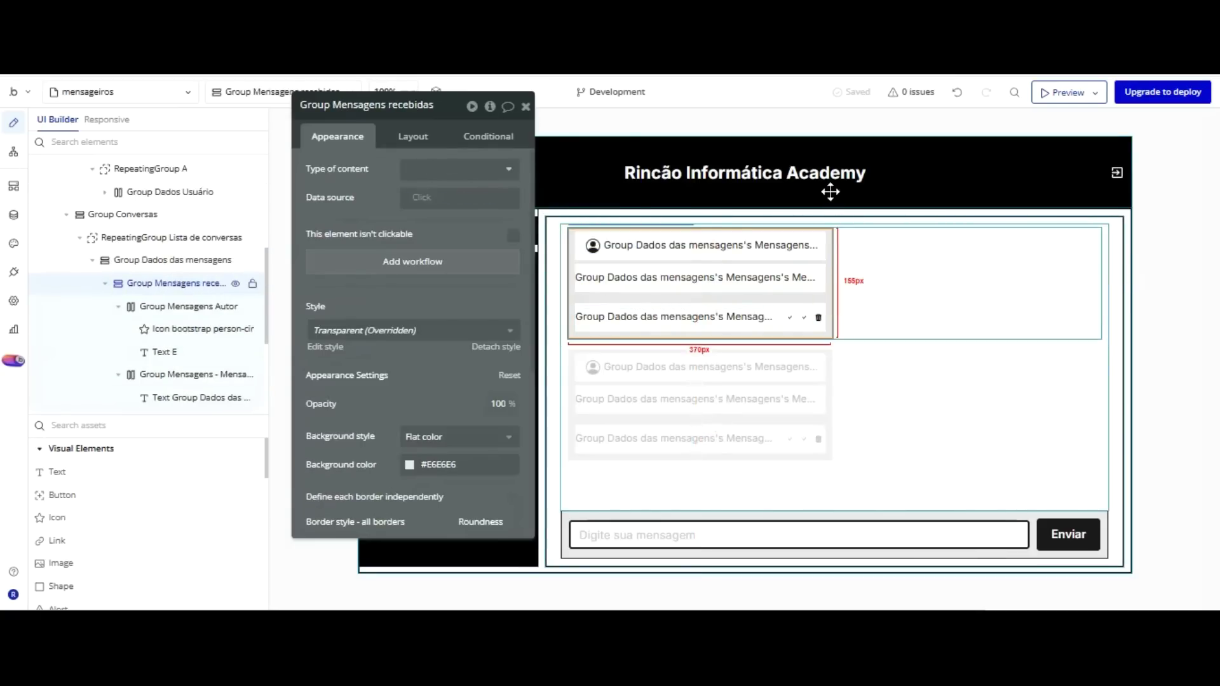
left_click(488, 136)
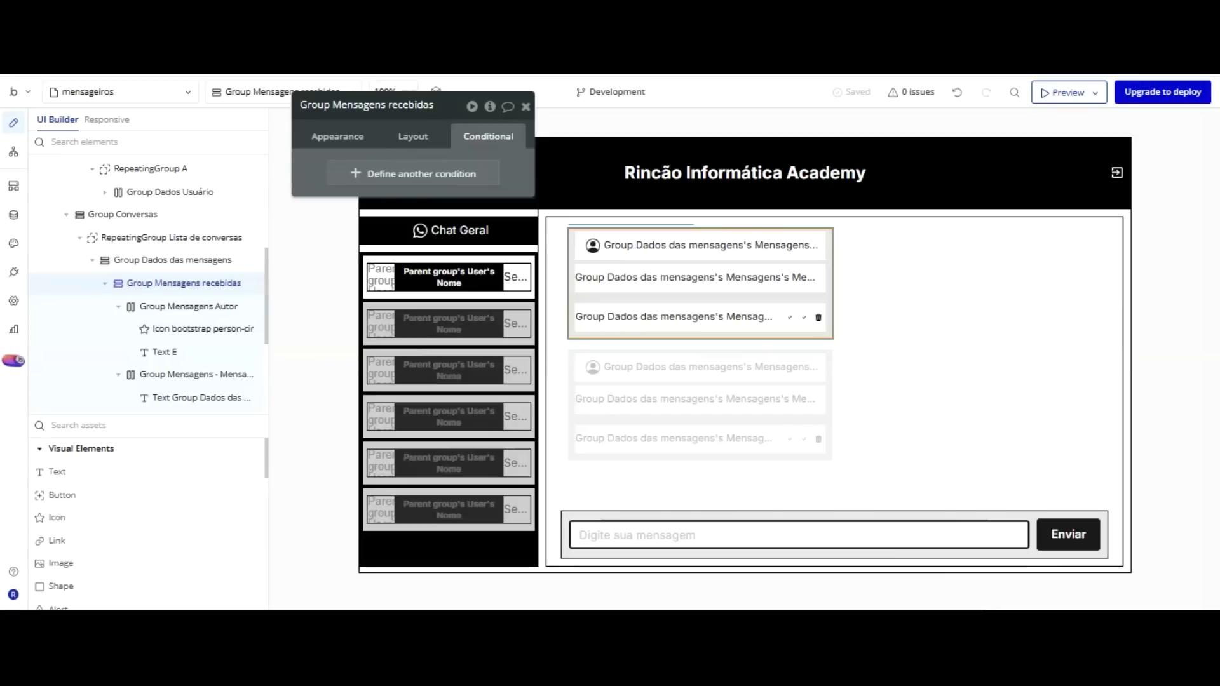
left_click(418, 174)
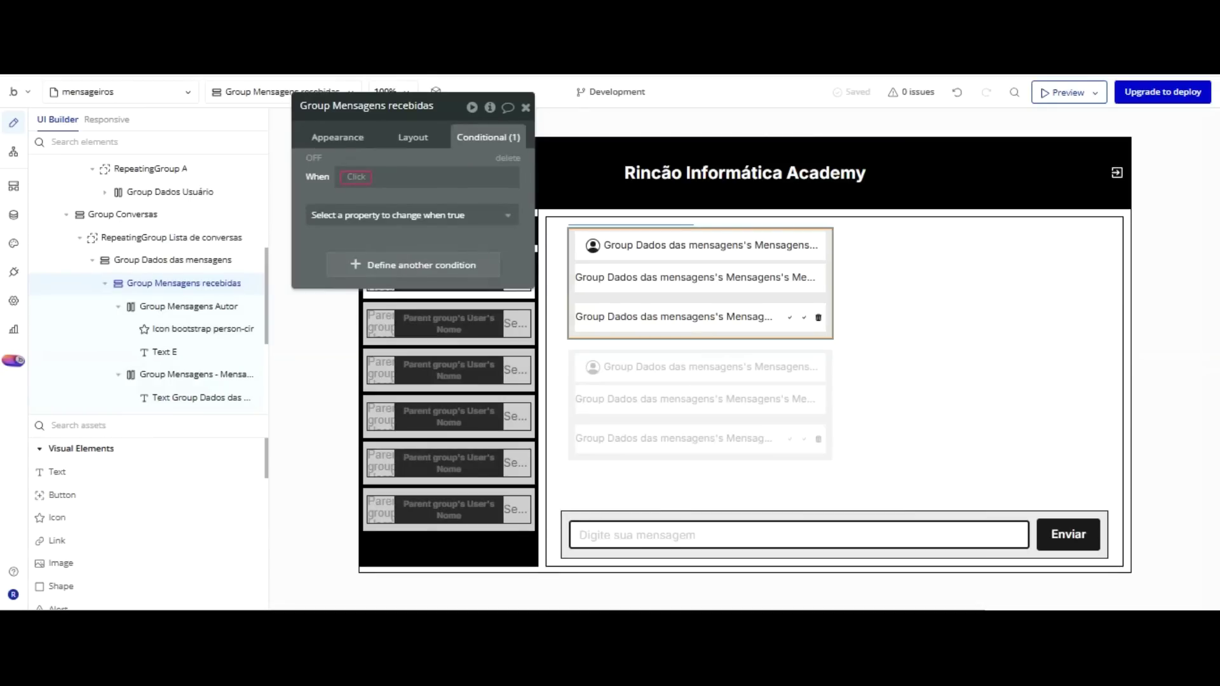
left_click(353, 175)
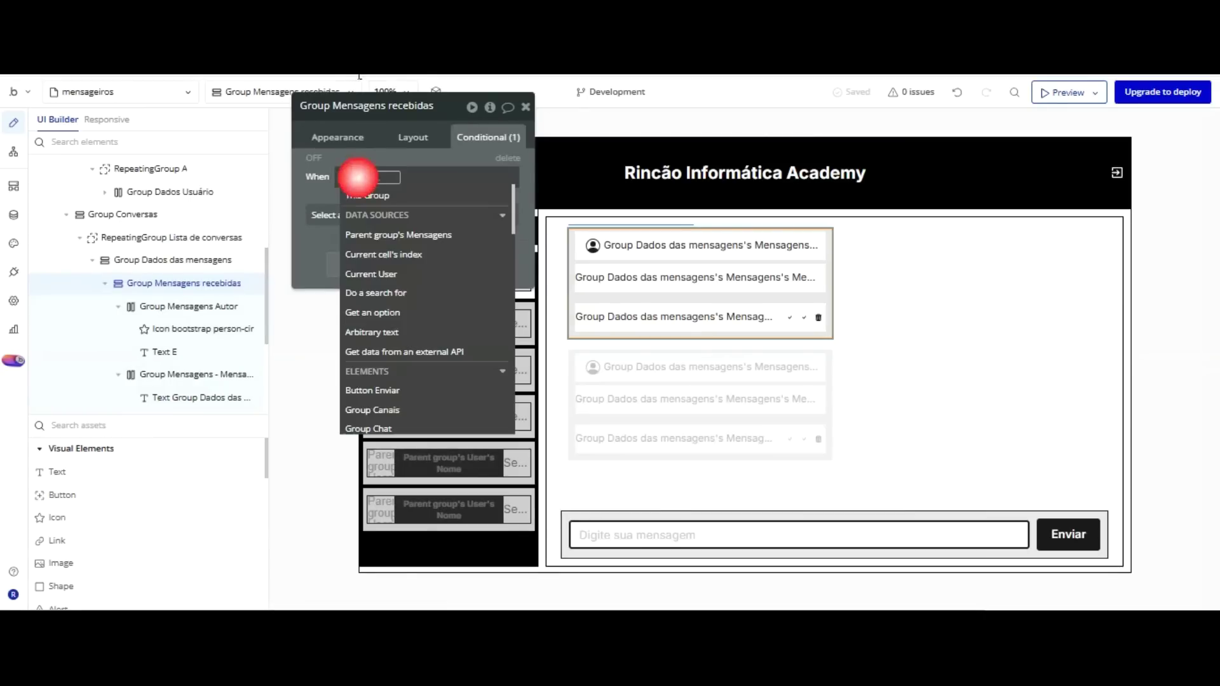
left_click(403, 232)
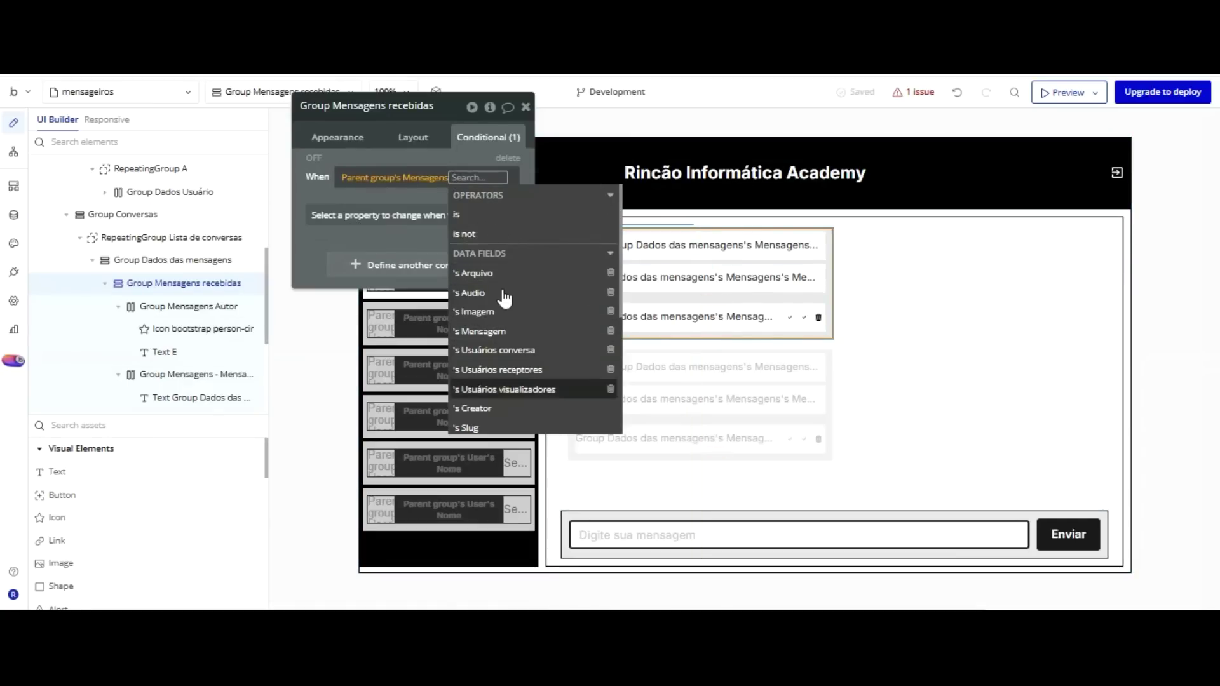
left_click(498, 408)
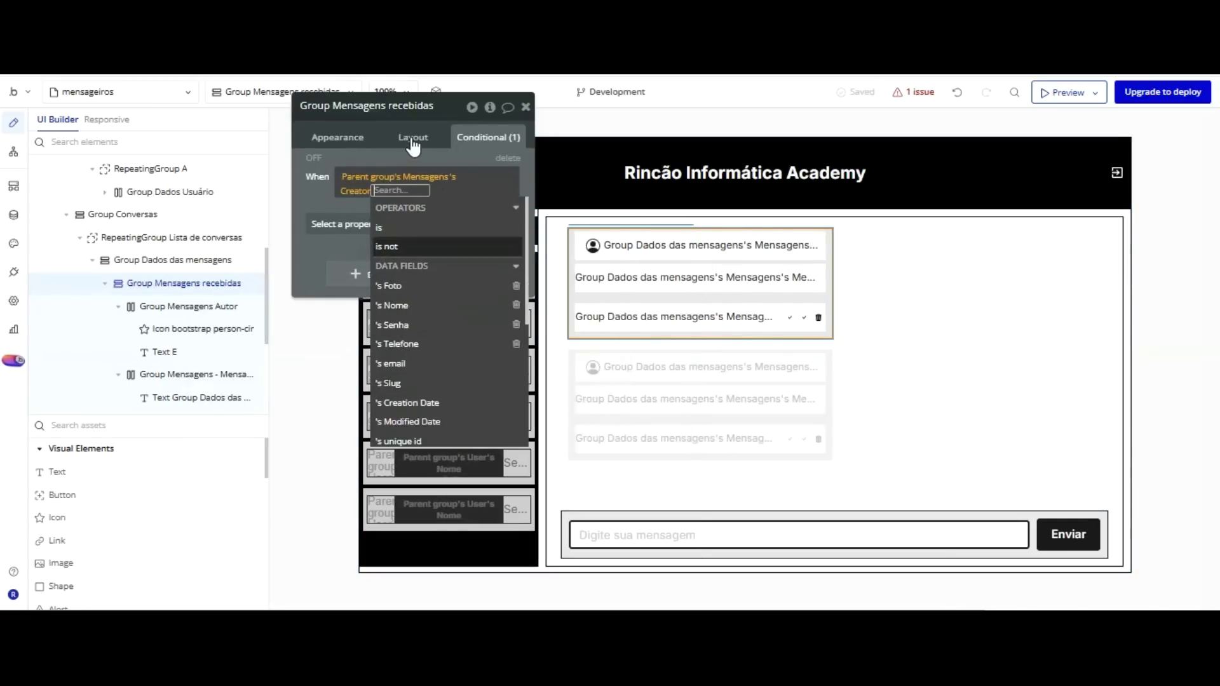
left_click(412, 244)
left_click(394, 288)
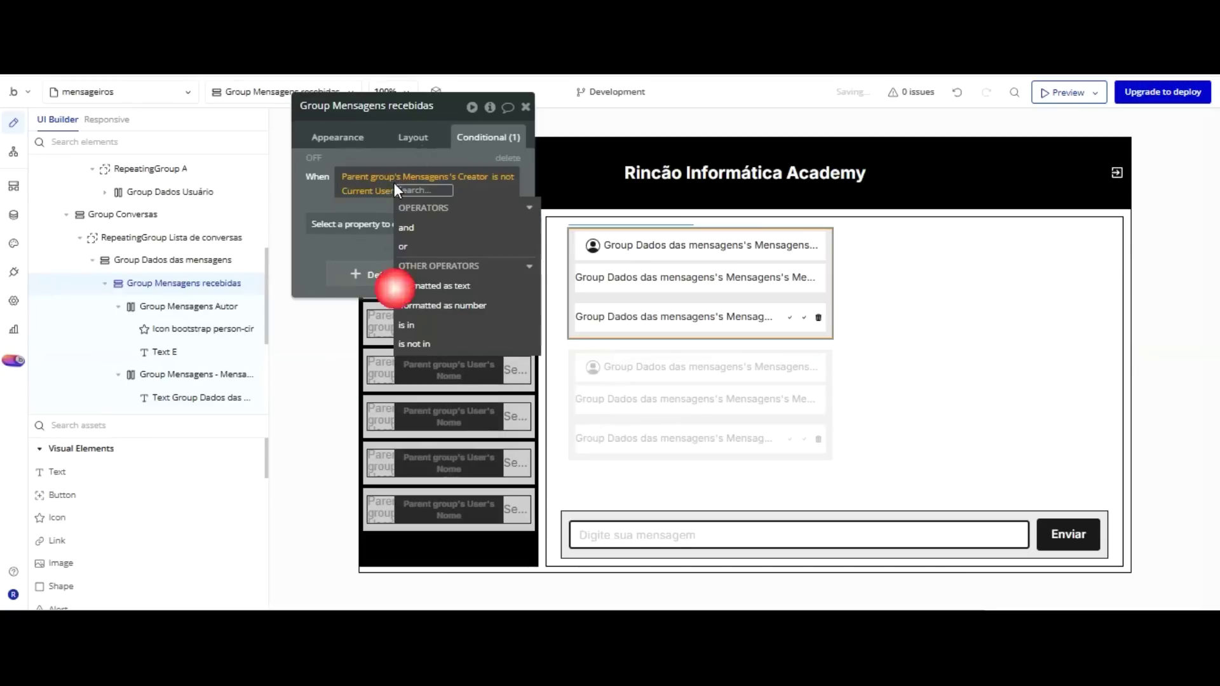
left_click(326, 193)
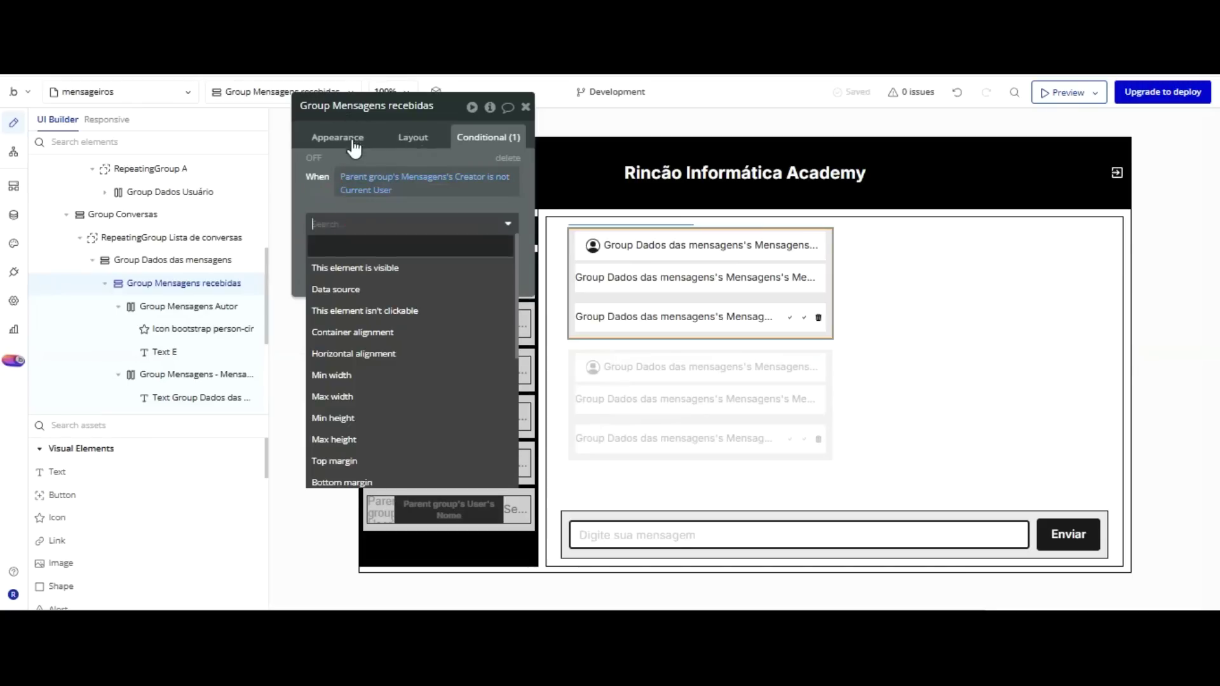
left_click(354, 268)
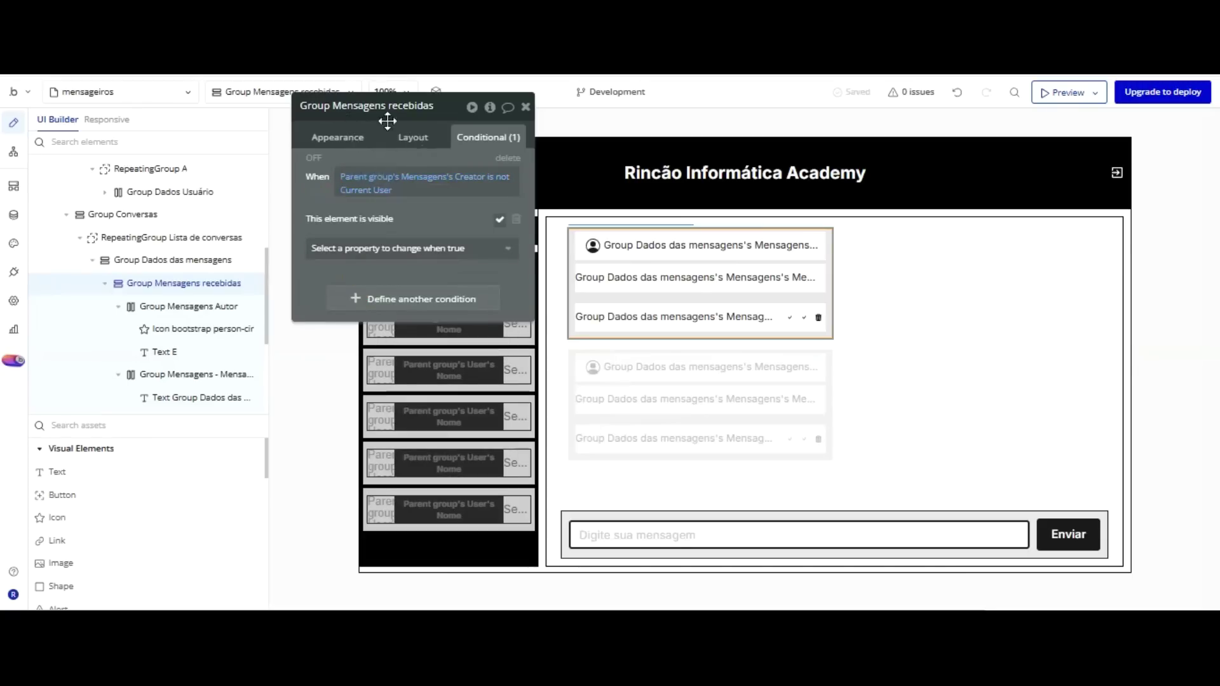
Copy that condition and paste it as a second rule, 'Creator is Current User'.
right_click(467, 181)
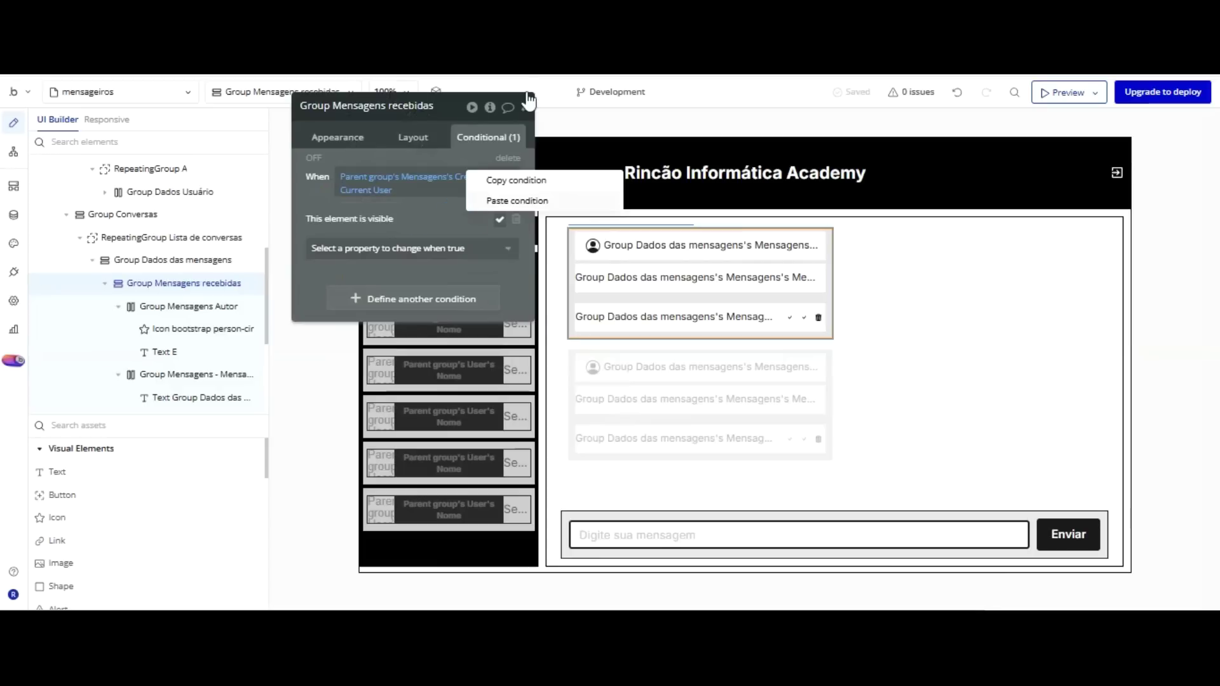
left_click(511, 215)
right_click(446, 198)
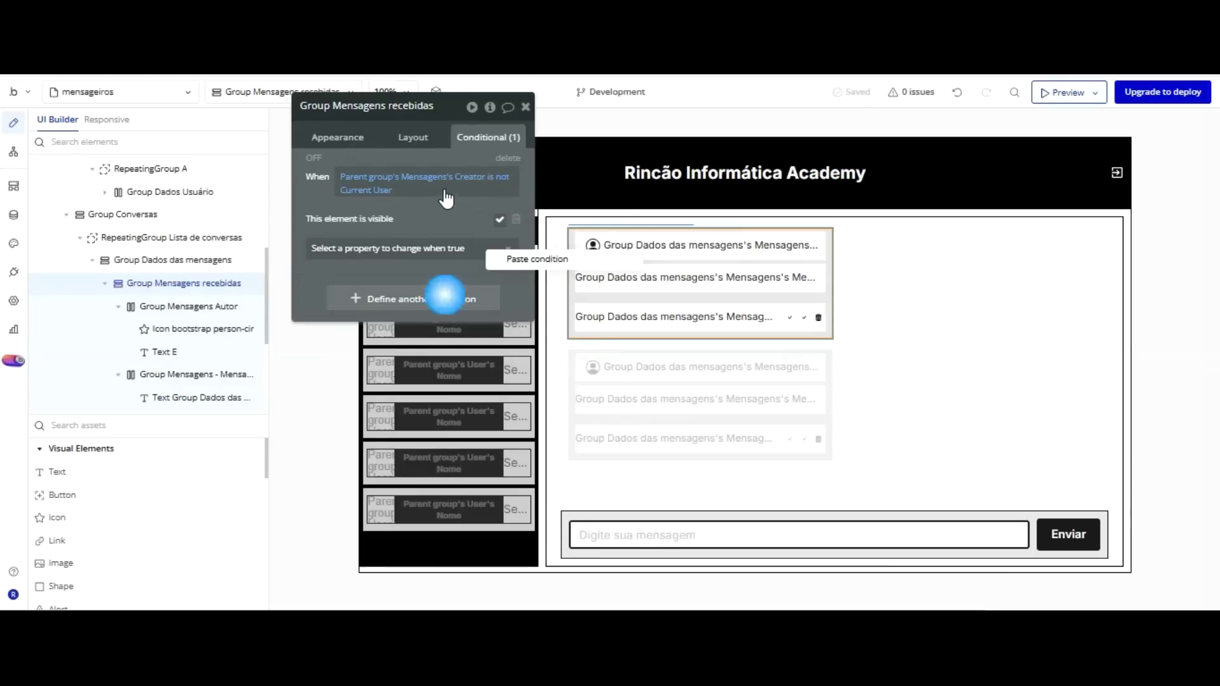
left_click(533, 259)
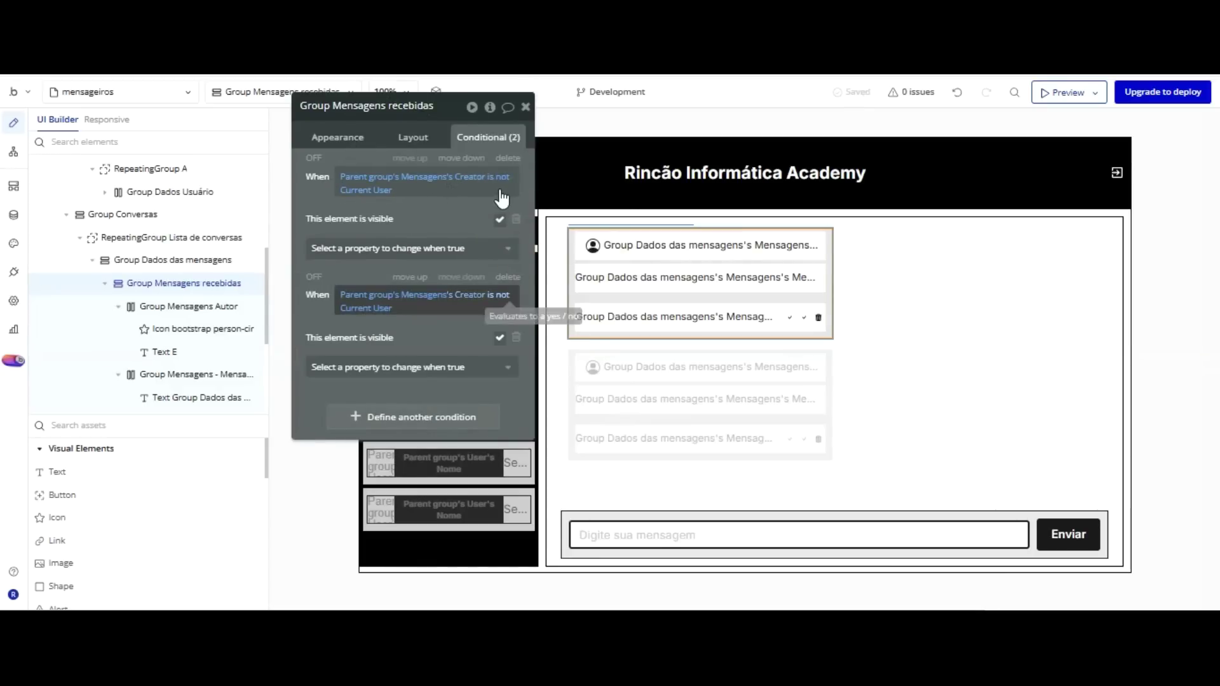
left_click(502, 296)
left_click(394, 346)
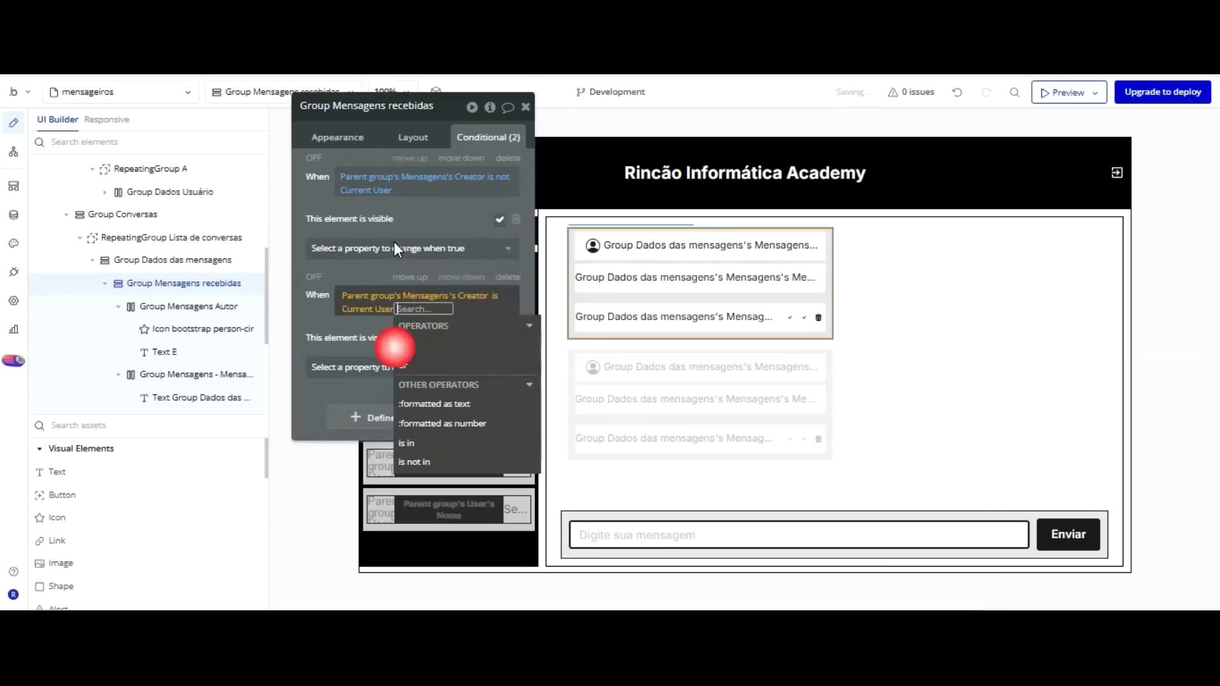
left_click(326, 314)
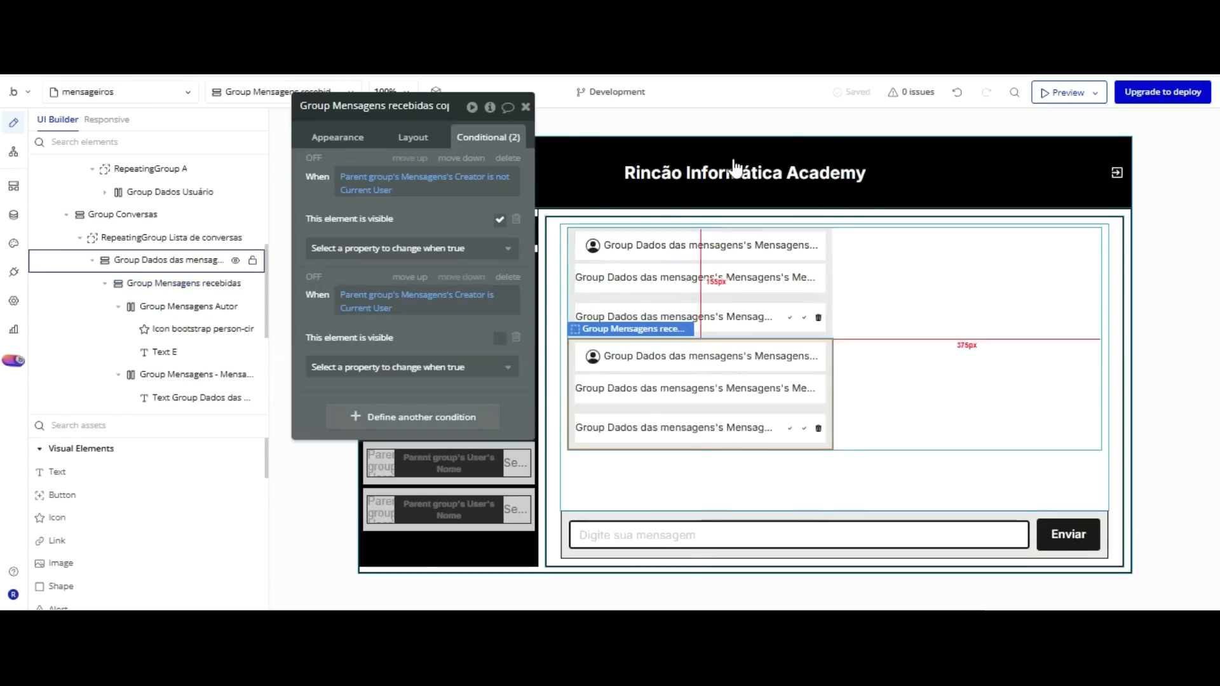
Right-align the copied message group and move Text H before the person icon.
left_click(411, 136)
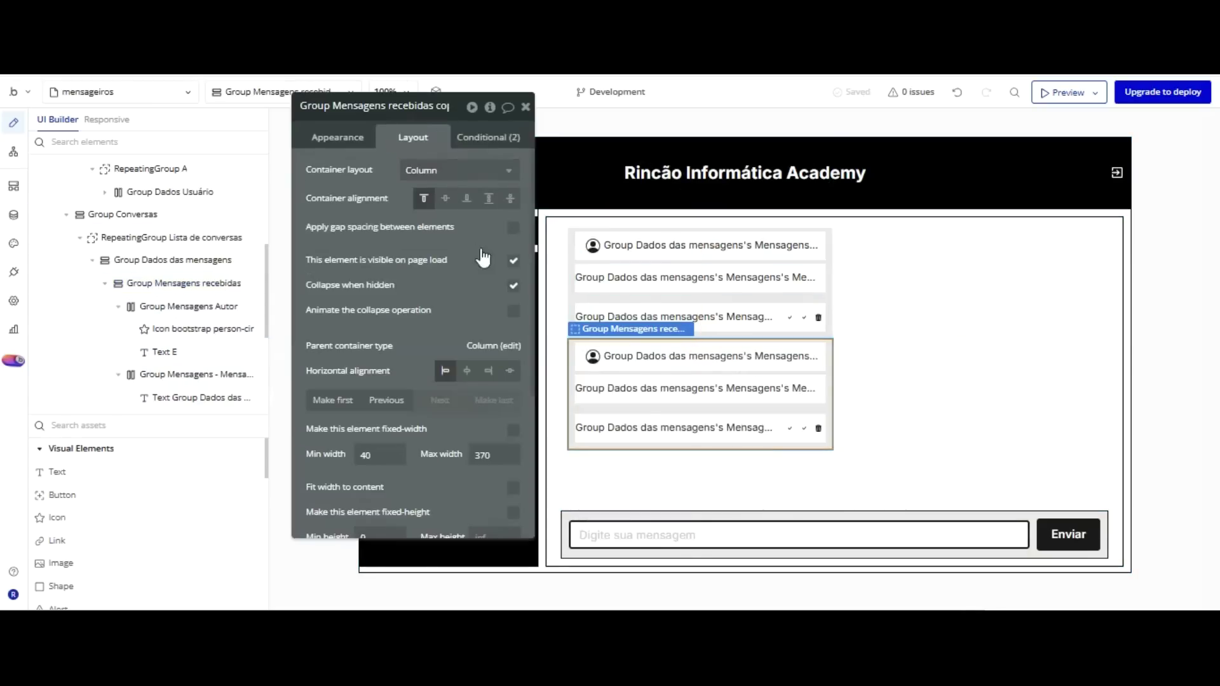
left_click(488, 370)
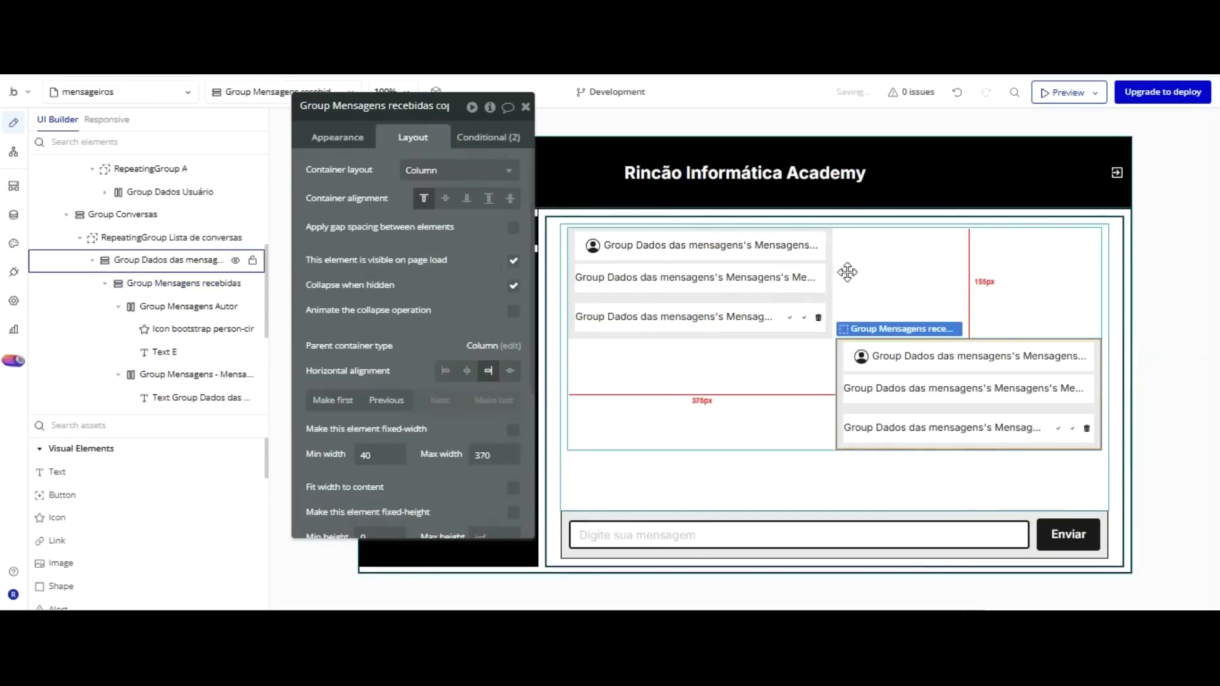
left_click(902, 357)
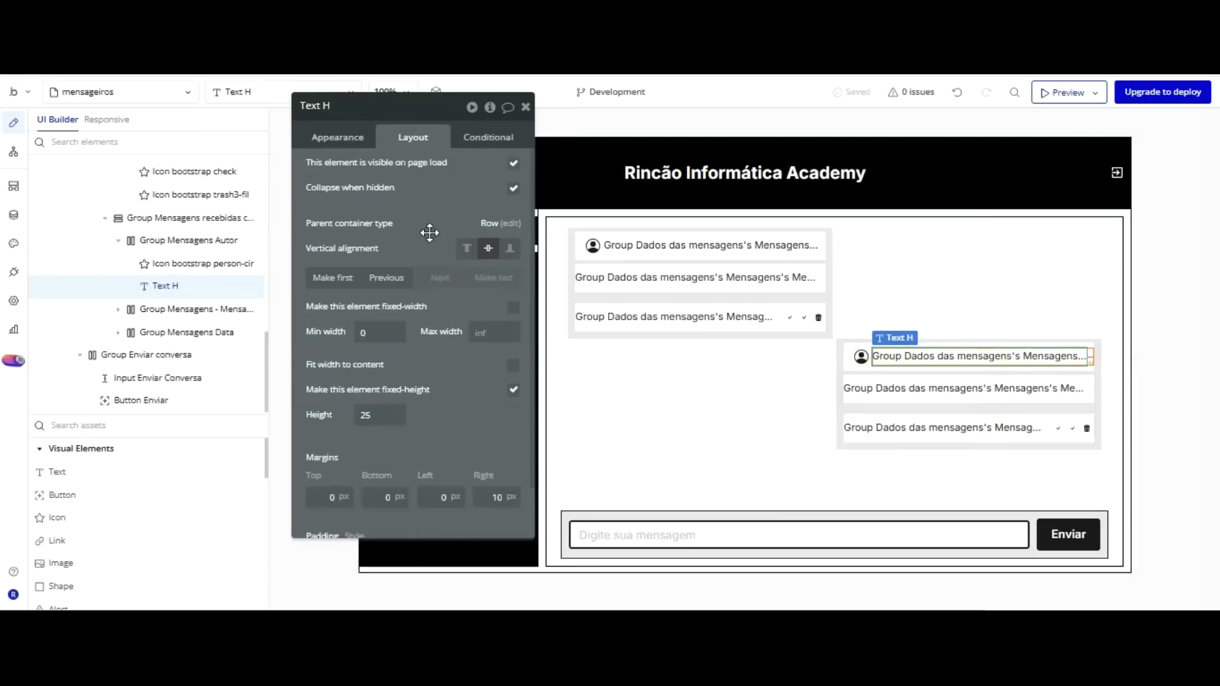
left_click(333, 278)
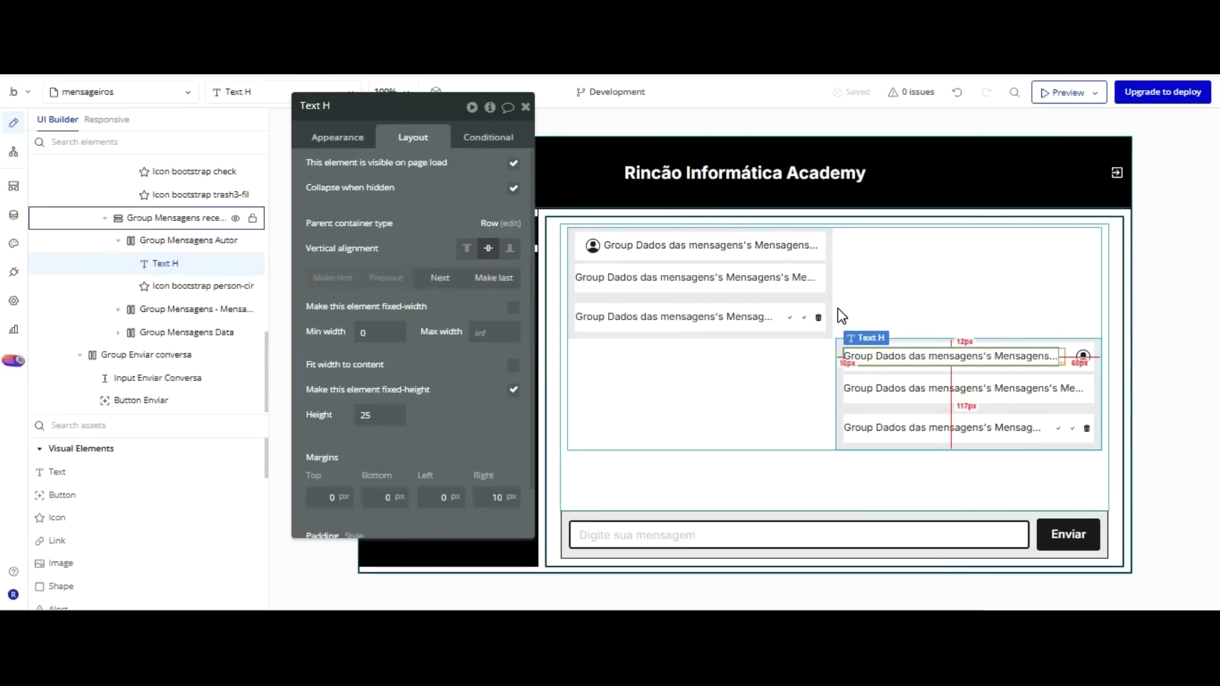
left_click(840, 343)
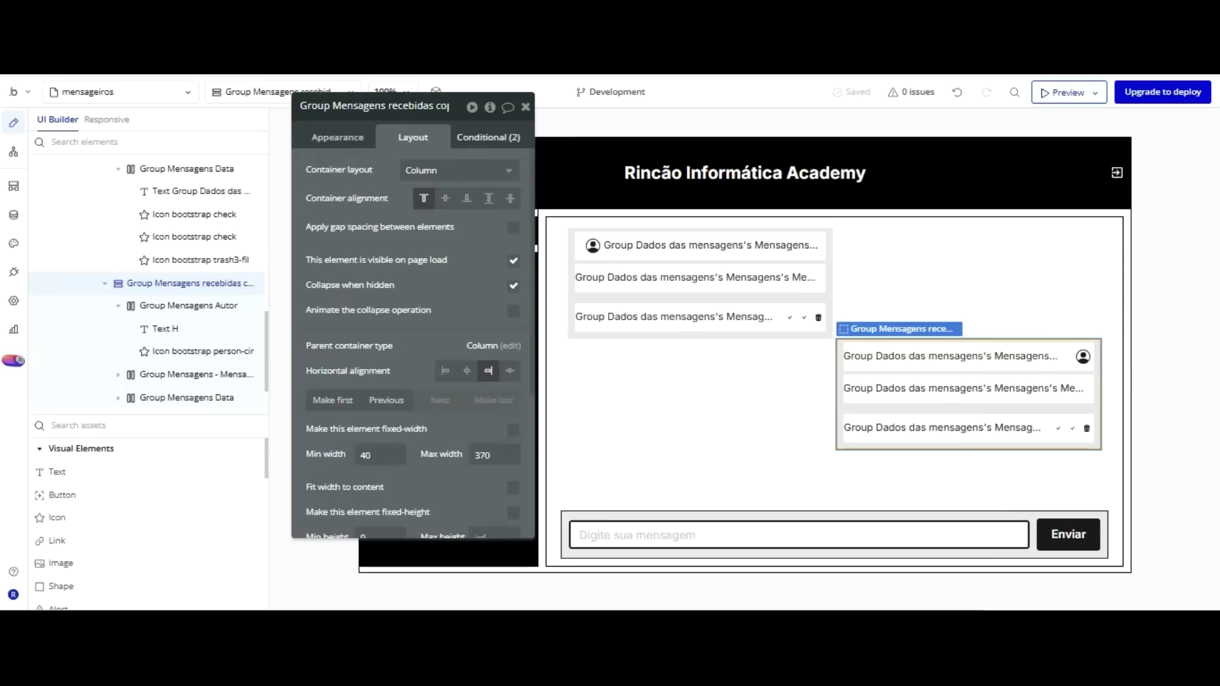
Hide the copy for 'Creator is not Current User' and show it for 'Creator is Current User'.
left_click(488, 137)
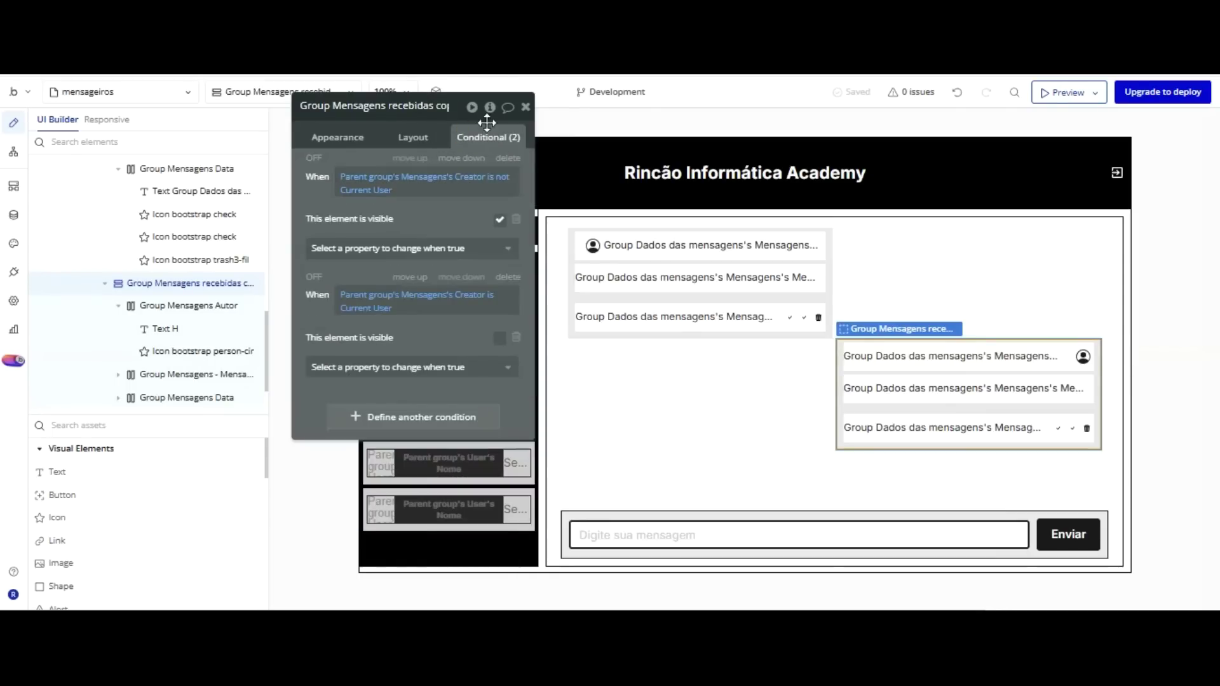
left_click(499, 219)
left_click(500, 337)
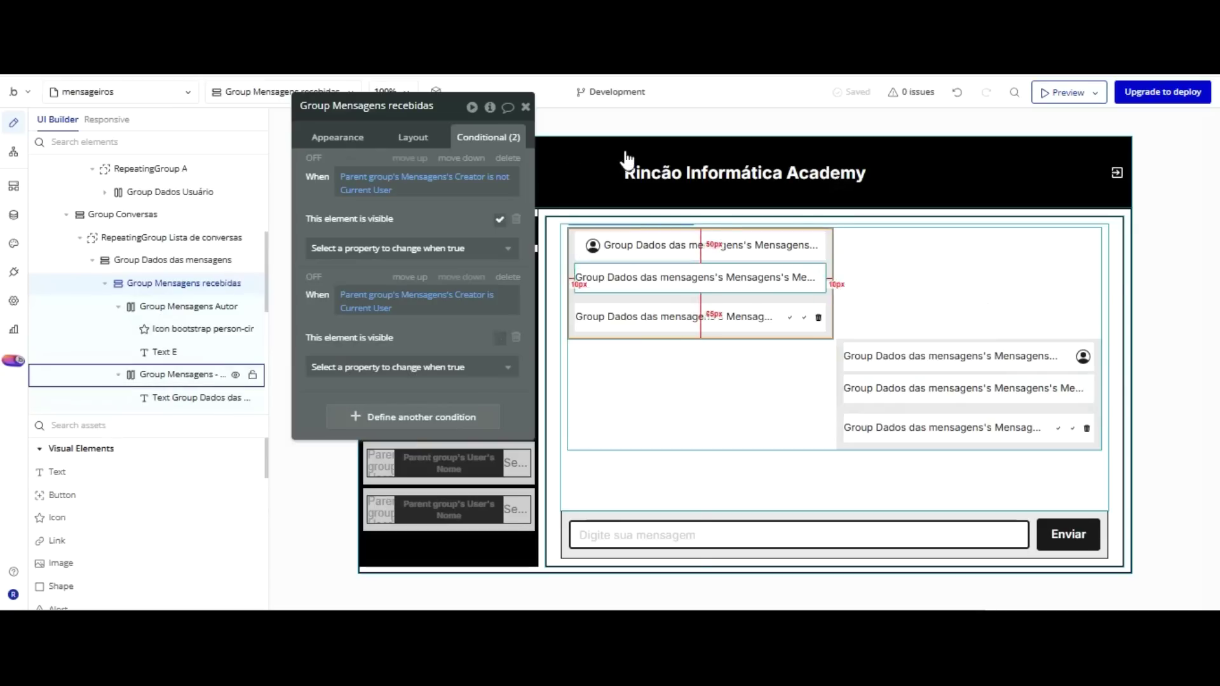
Set corner roundness to 5 on both the received and sent message groups.
left_click(323, 141)
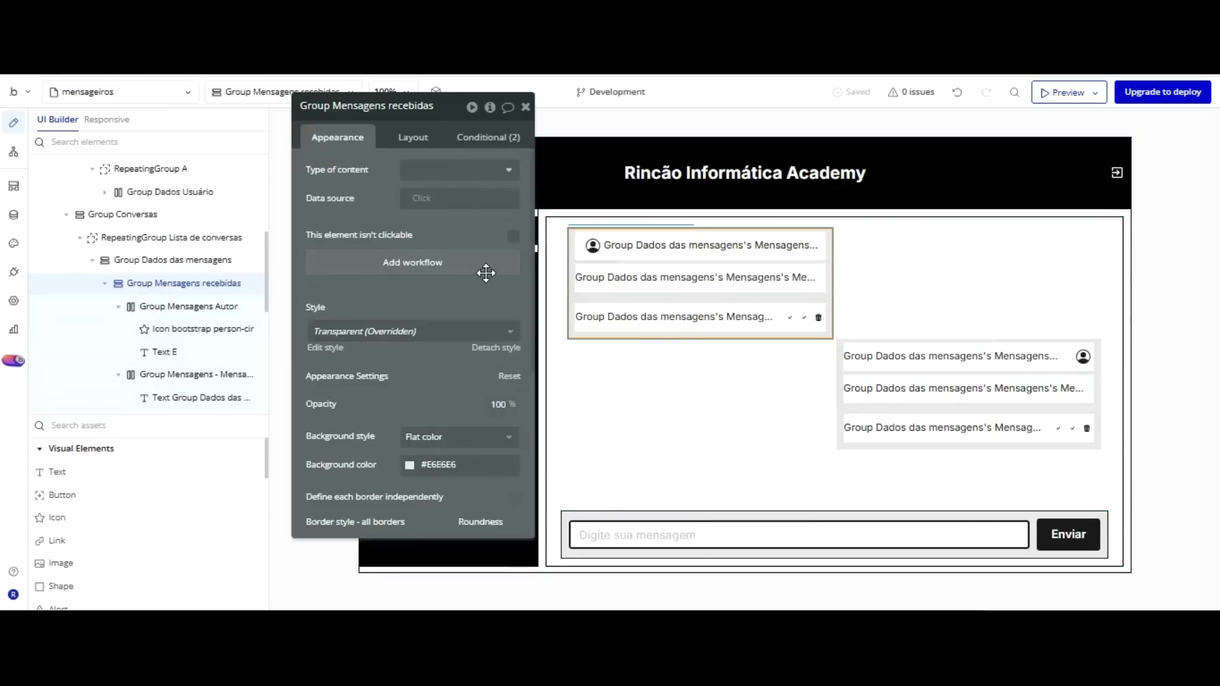
scroll(486, 273, "down", 3)
left_click(484, 369)
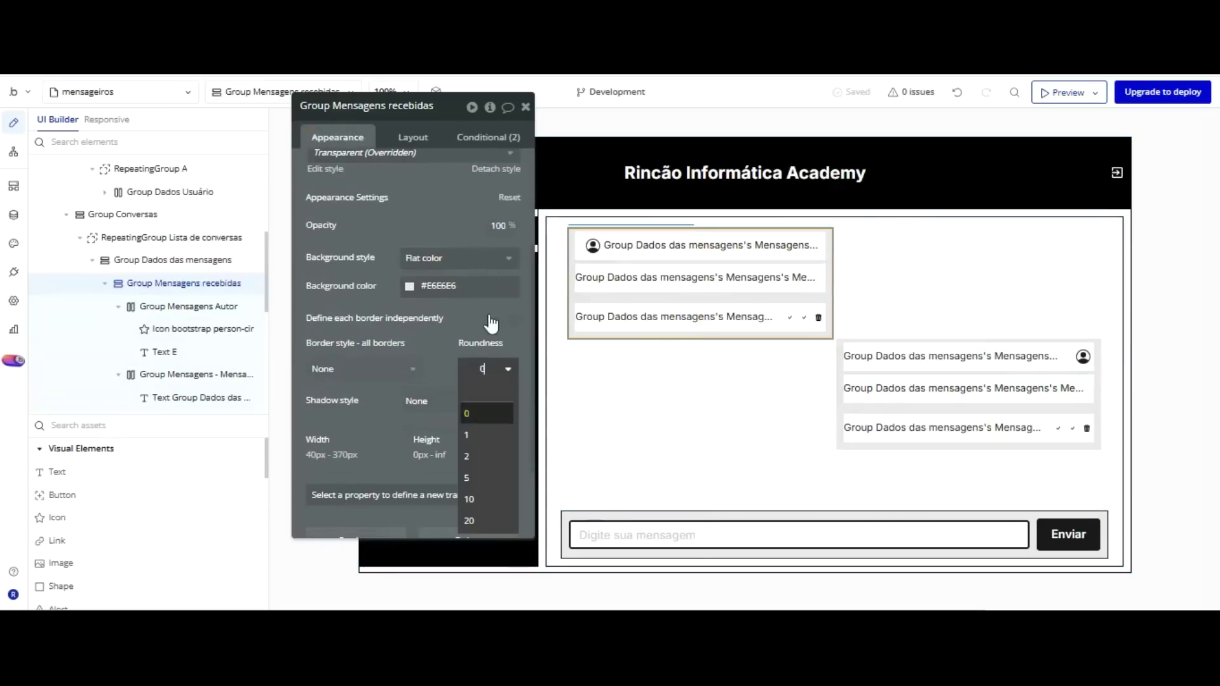
left_click(469, 478)
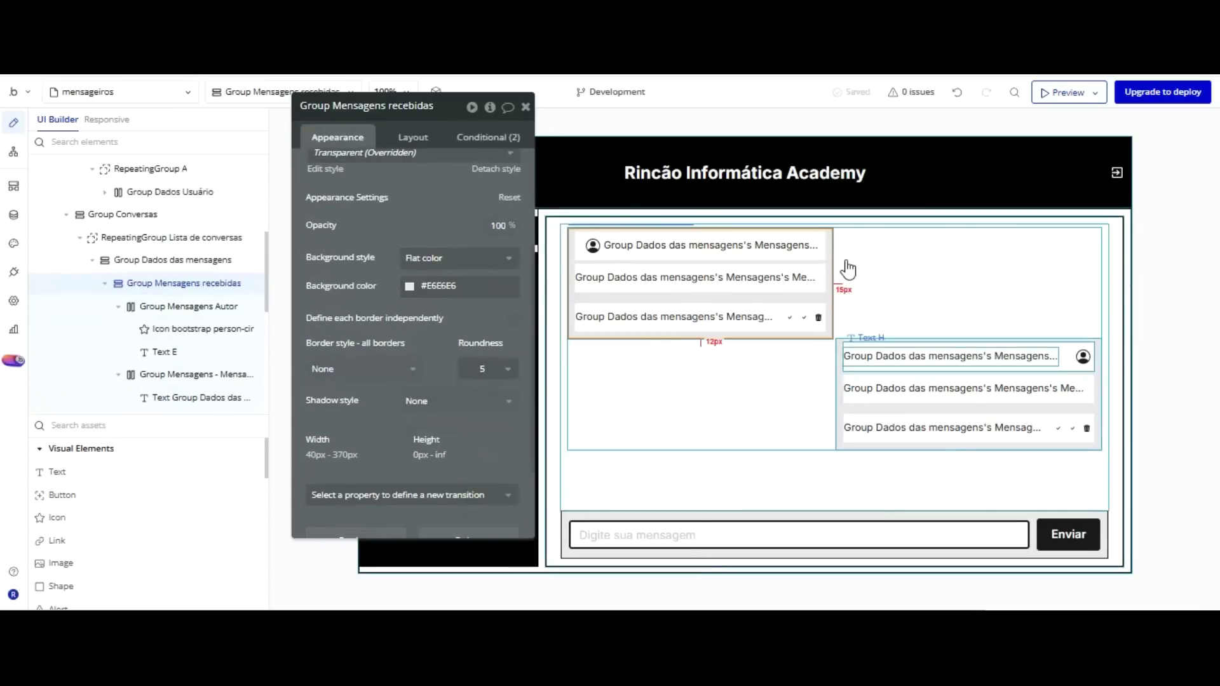
left_click(840, 367)
left_click(484, 363)
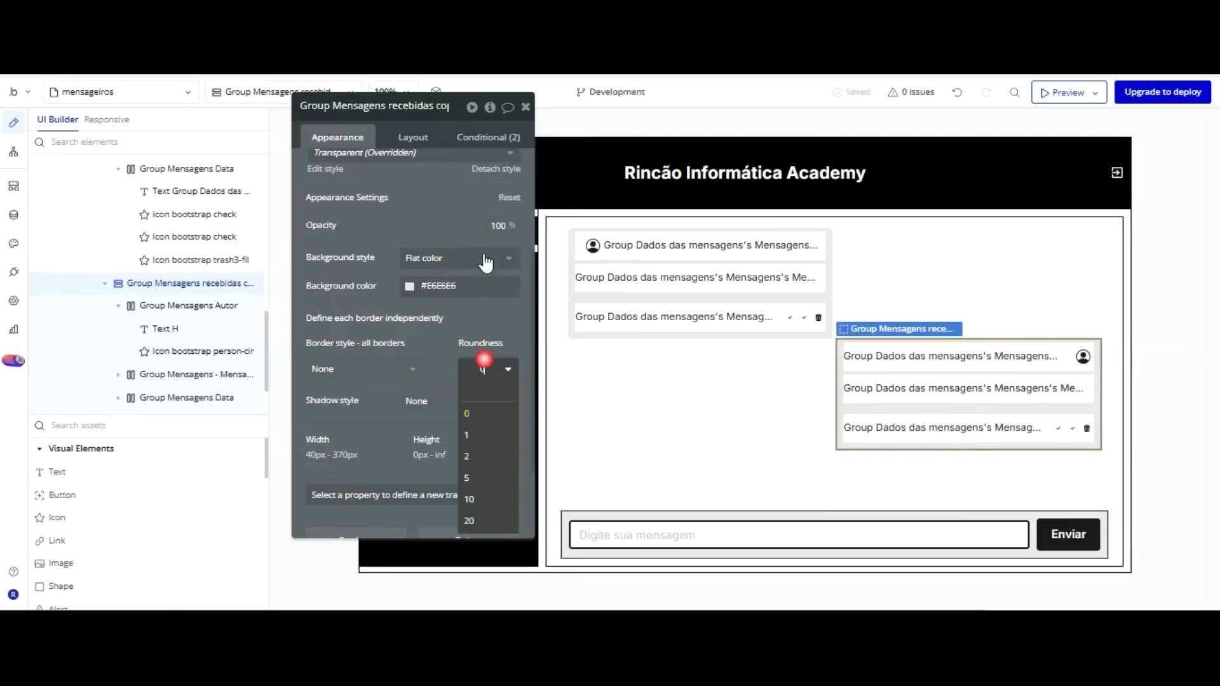
left_click(468, 478)
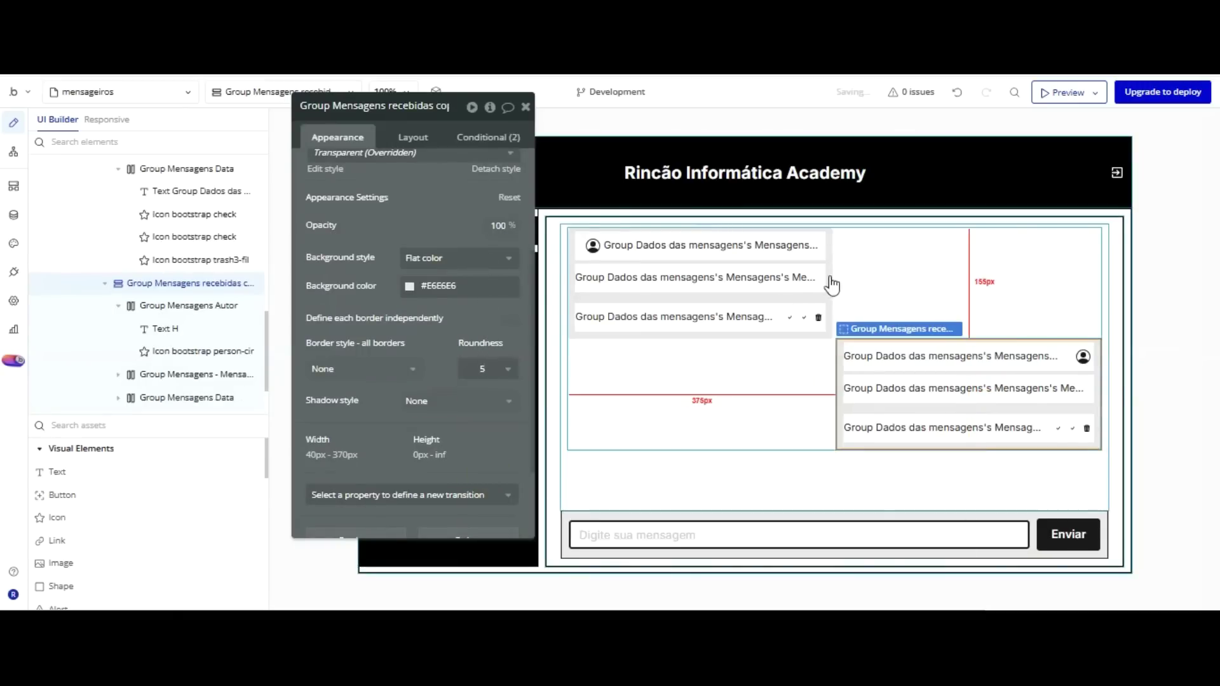
Give the sent group a pale green #C4EECE background and switch to the live chat page.
scroll(386, 154, "up", 3)
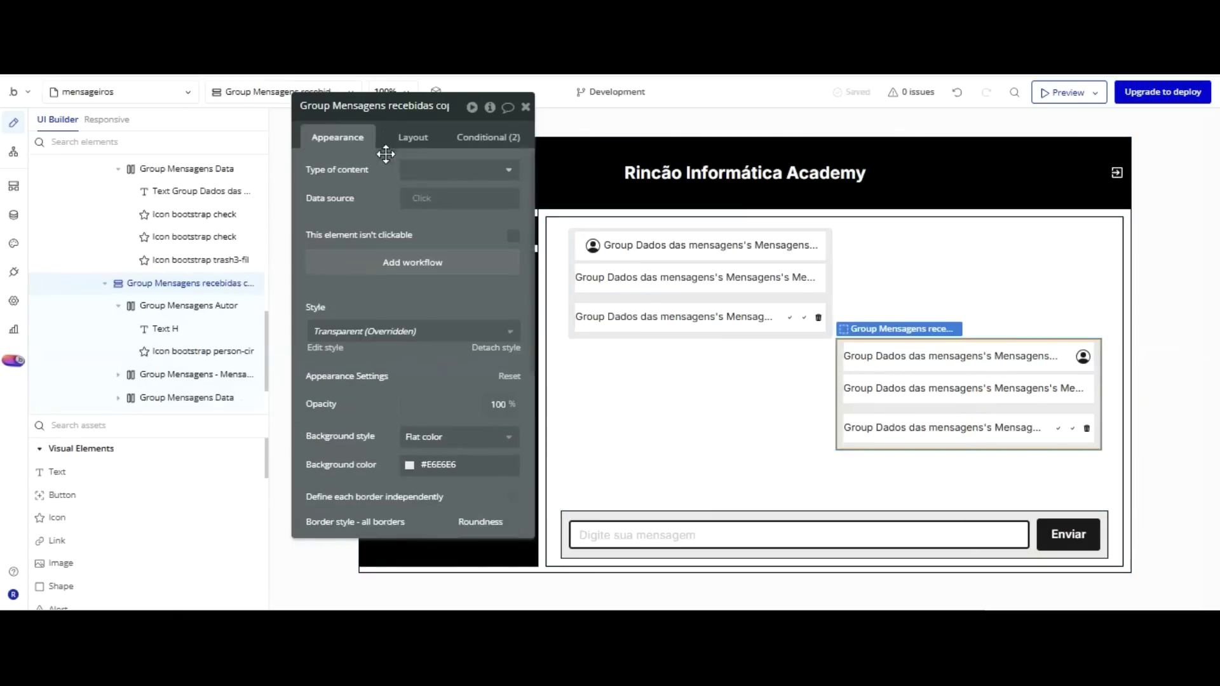
scroll(422, 259, "down", 3)
left_click(419, 284)
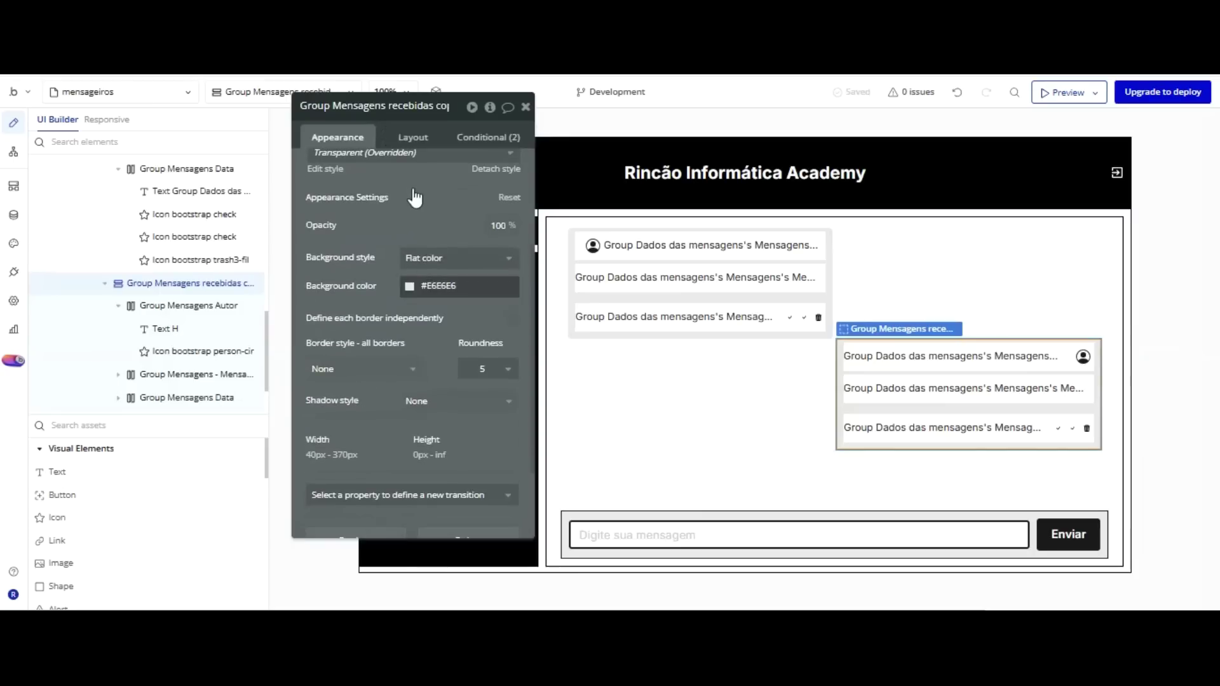
left_click(430, 552)
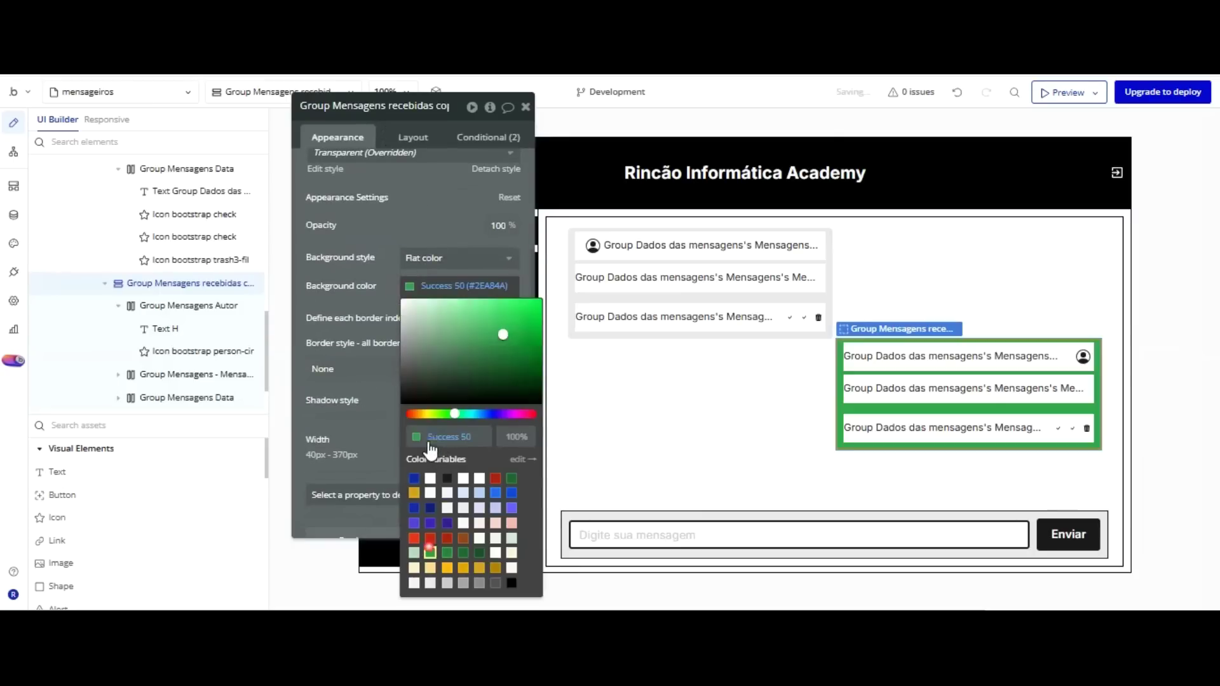
left_click_drag(491, 216, 425, 201)
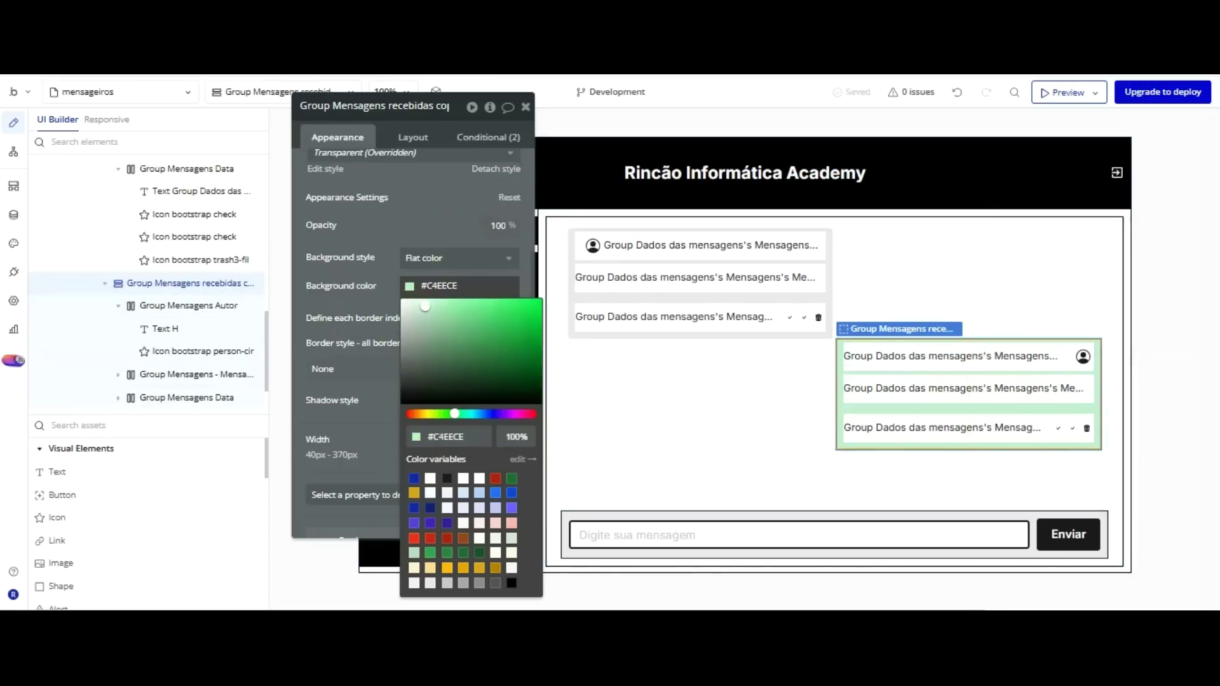
left_click(360, 19)
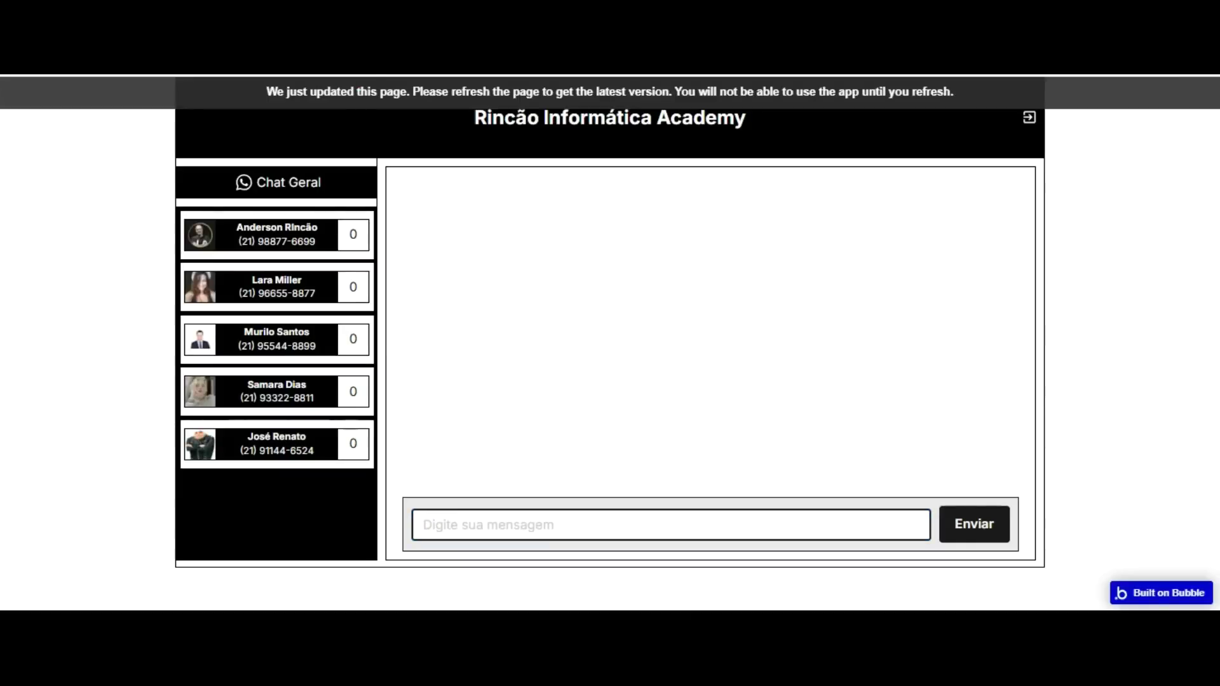
Reload the live chat page with F5 and go back to the editor tab.
key("F5")
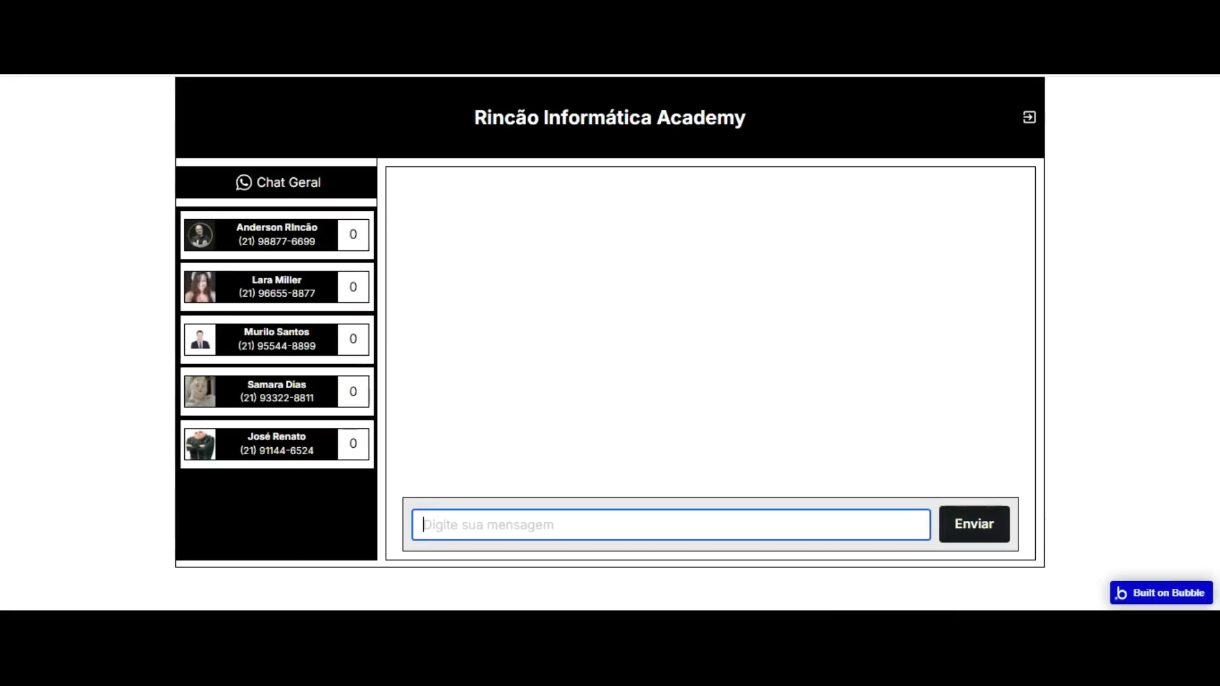
key("ctrl+shift+Tab")
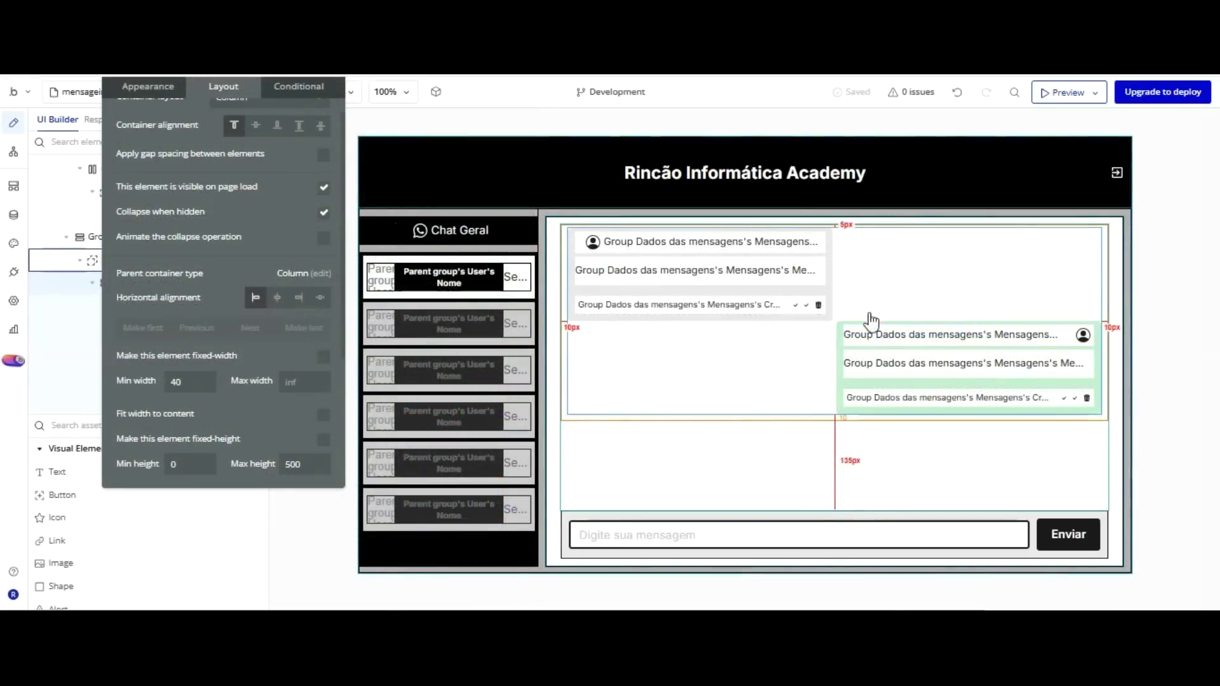
Select the first check icon, move the property panel aside, and add an empty condition.
left_click_drag(795, 212, 793, 202)
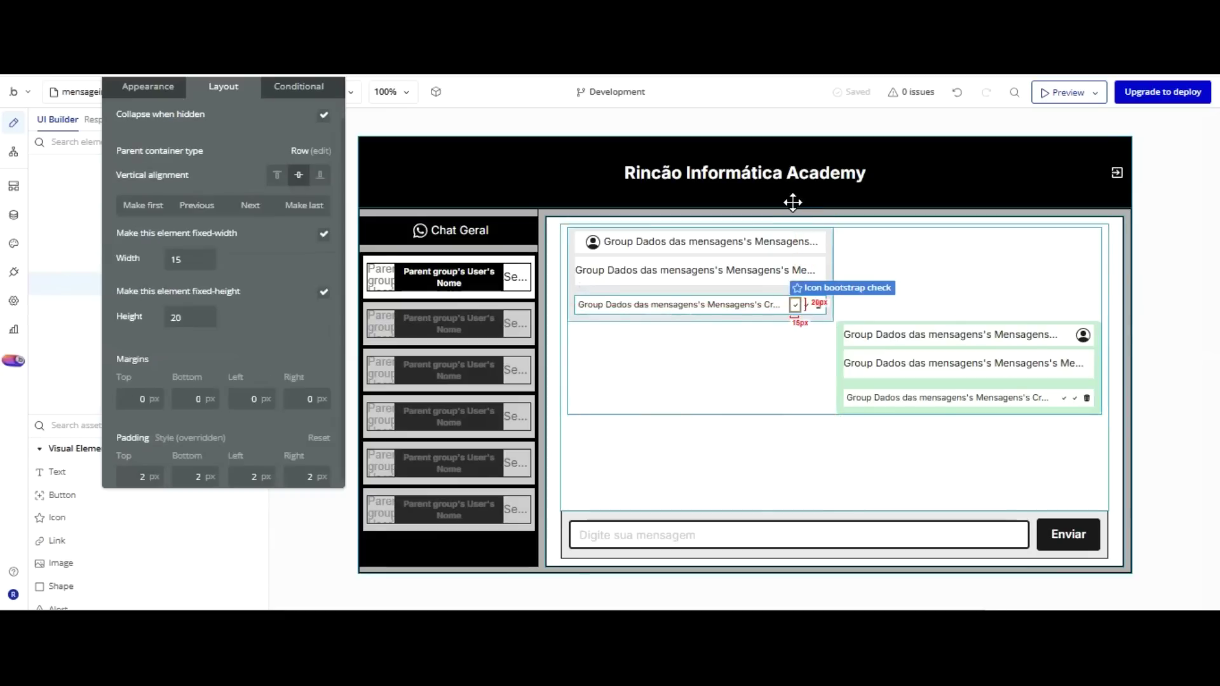
left_click_drag(249, 198, 330, 265)
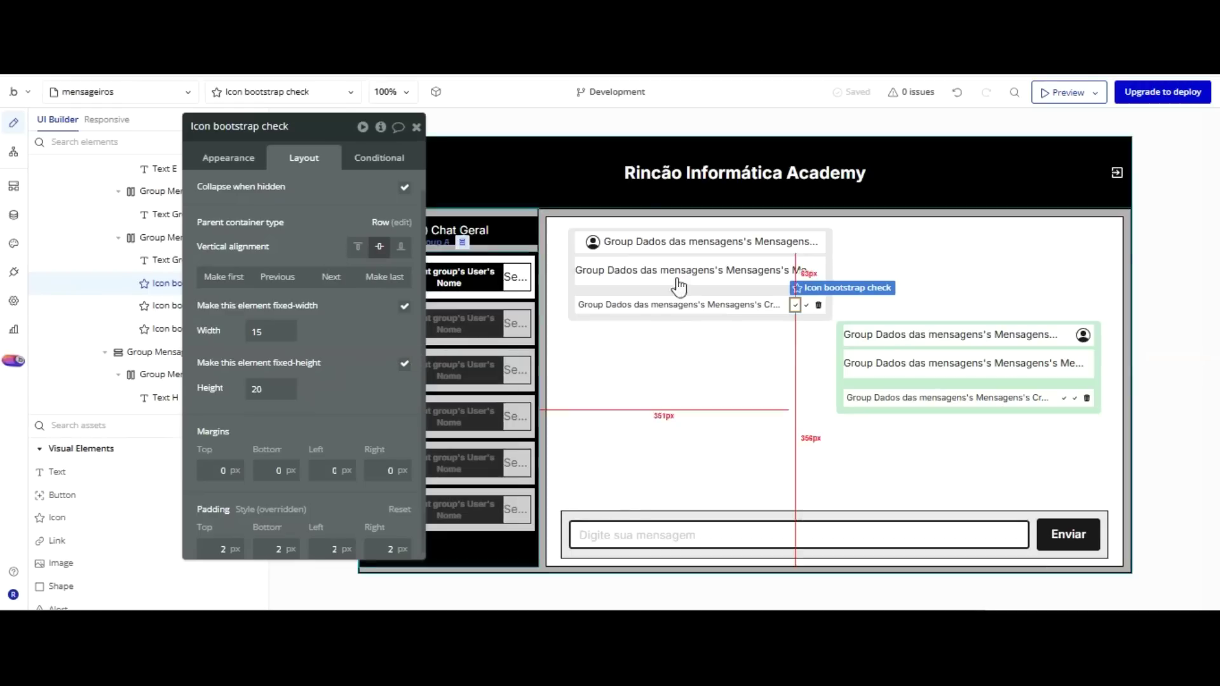
left_click(378, 158)
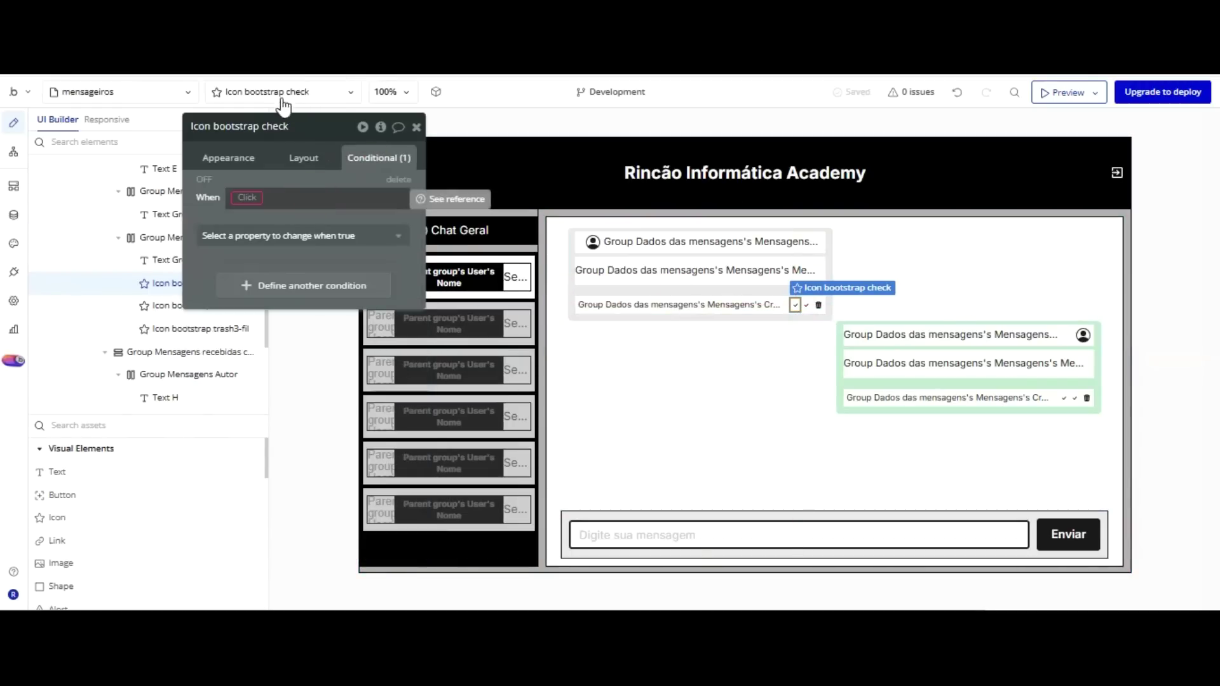
Set the condition to Group Dados das mensagens's Mensagens's Usuários visualizadores:count > 0.
left_click(248, 197)
scroll(336, 212, "down", 2)
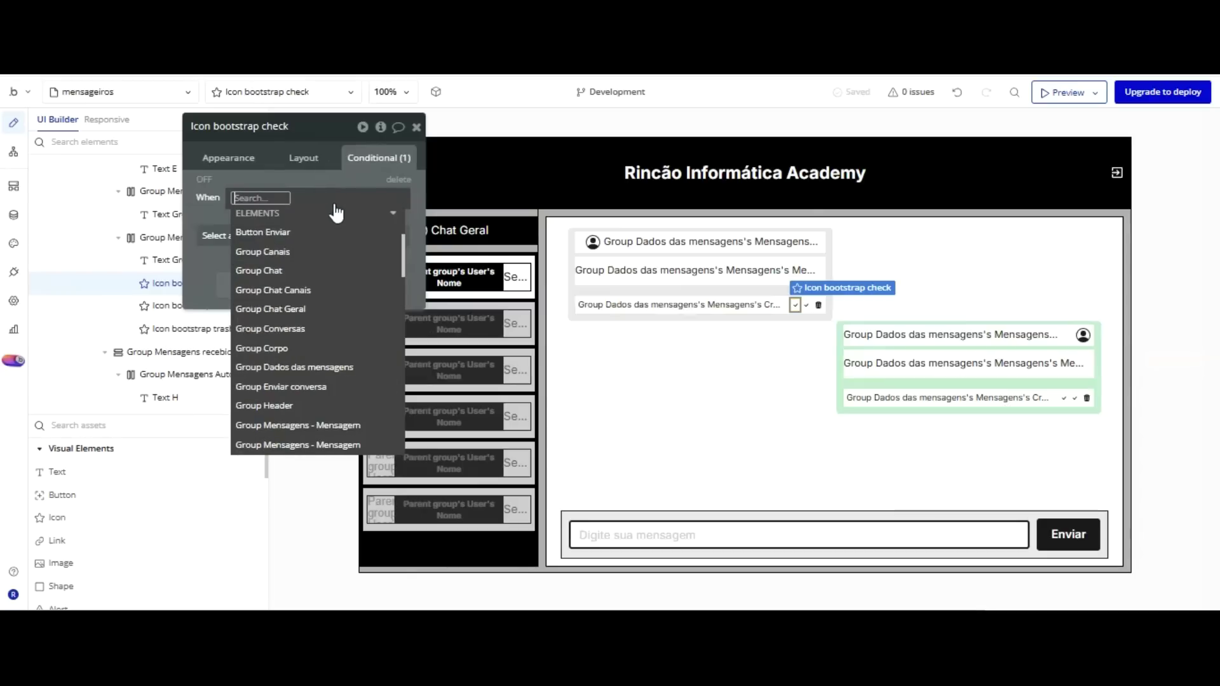
left_click(327, 367)
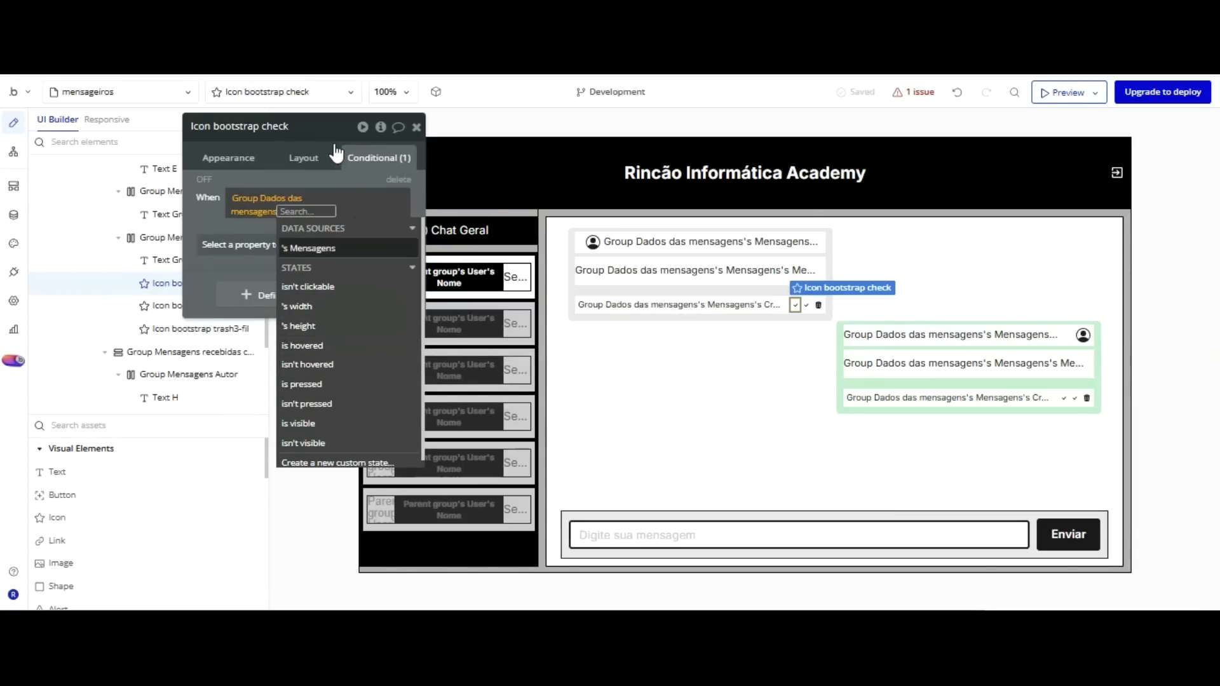
left_click(355, 247)
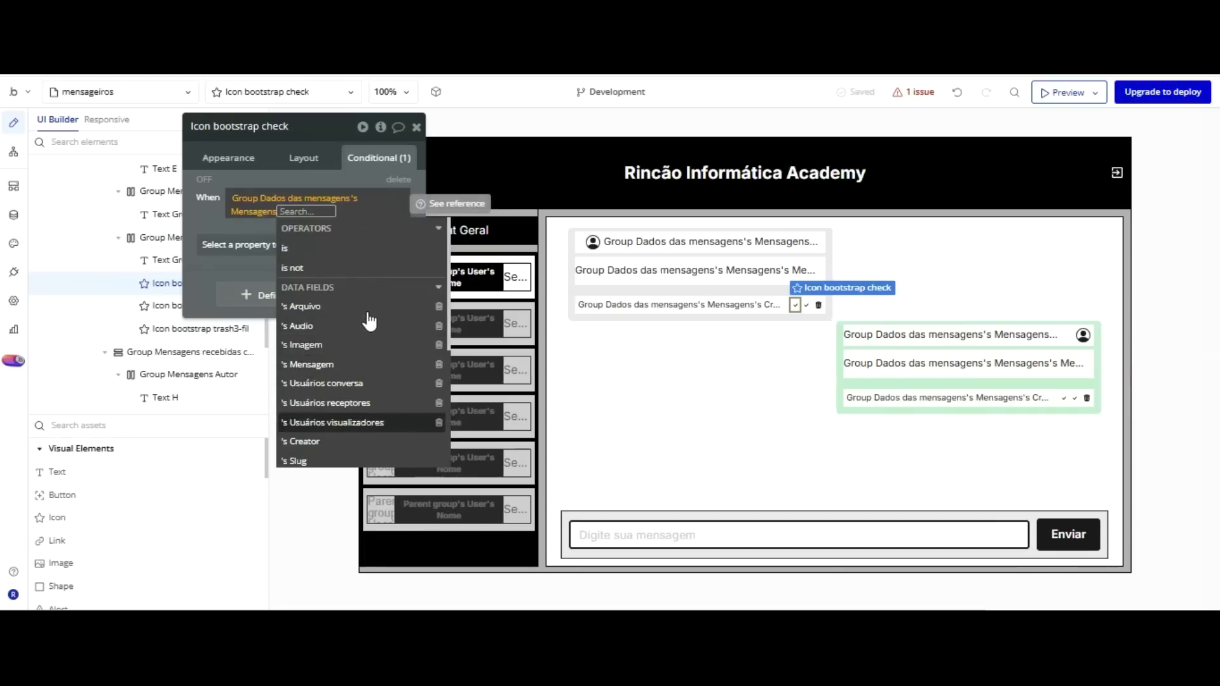
key("Return")
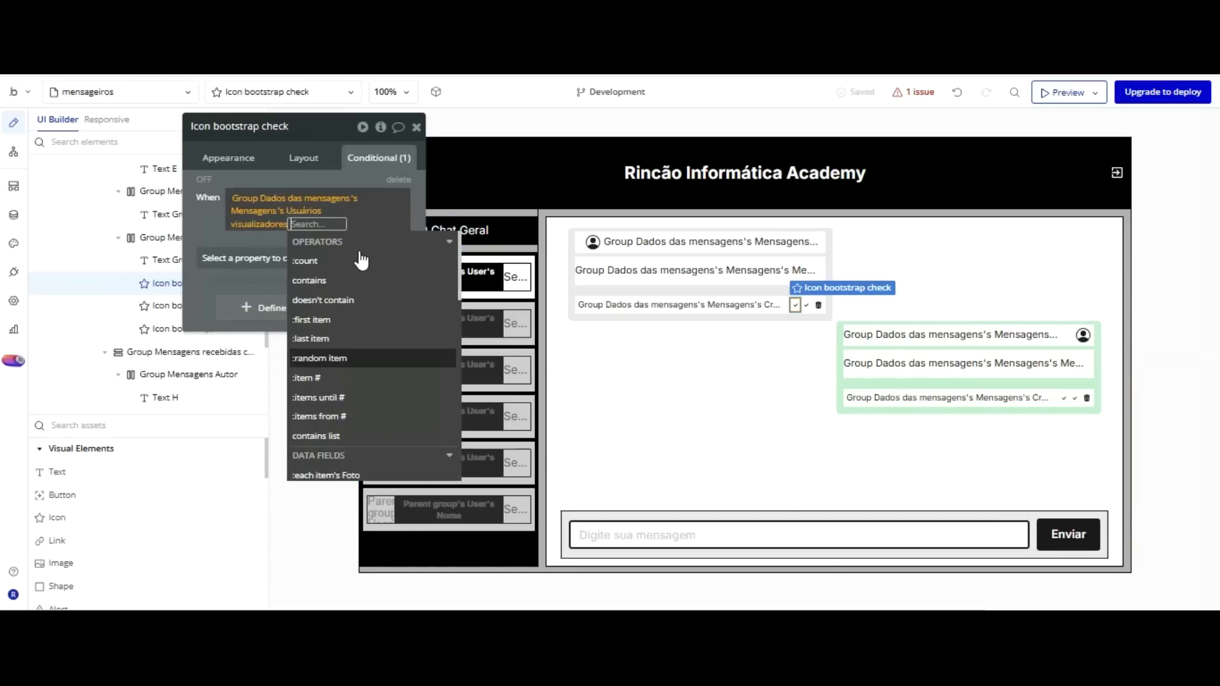
key("Up")
key("Up")
key("Up")
key("Up")
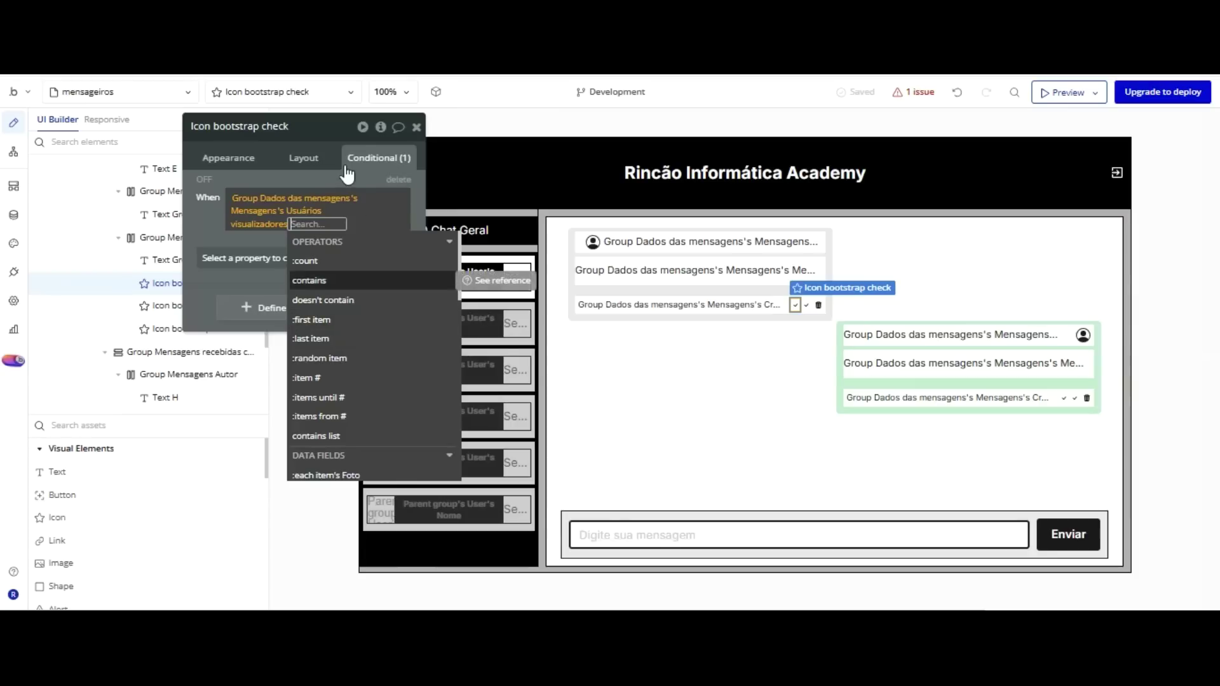
key("Up")
key("Return")
key("Down")
key("Down")
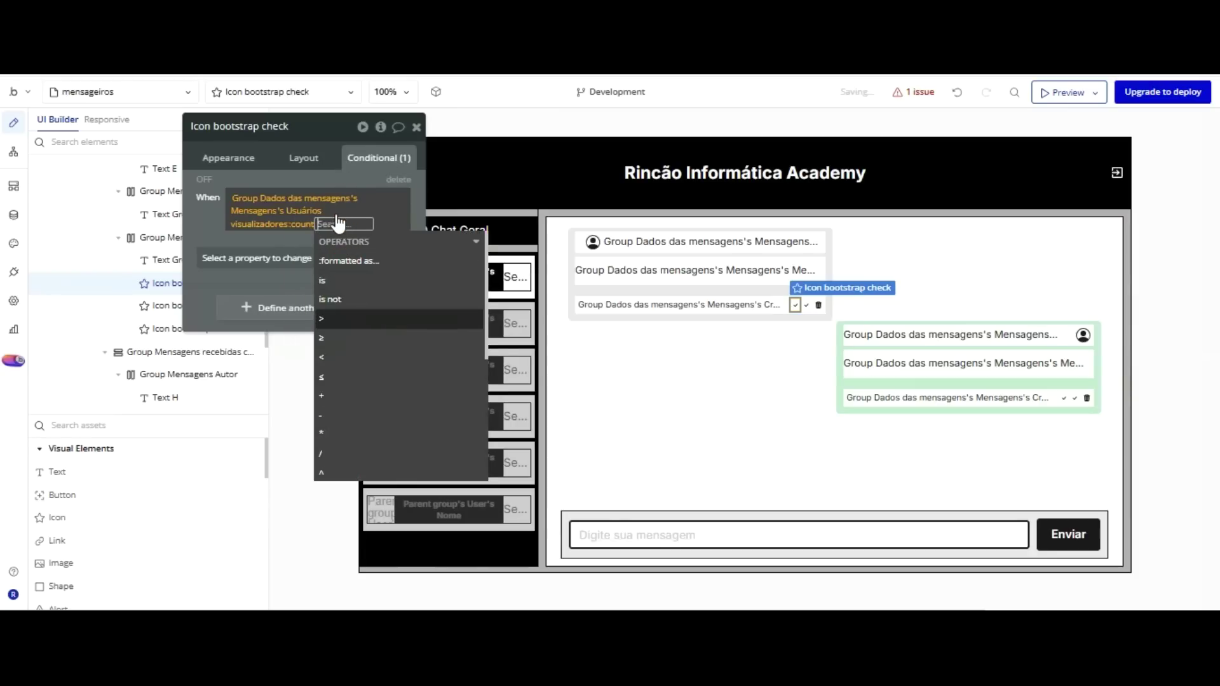
key("Return")
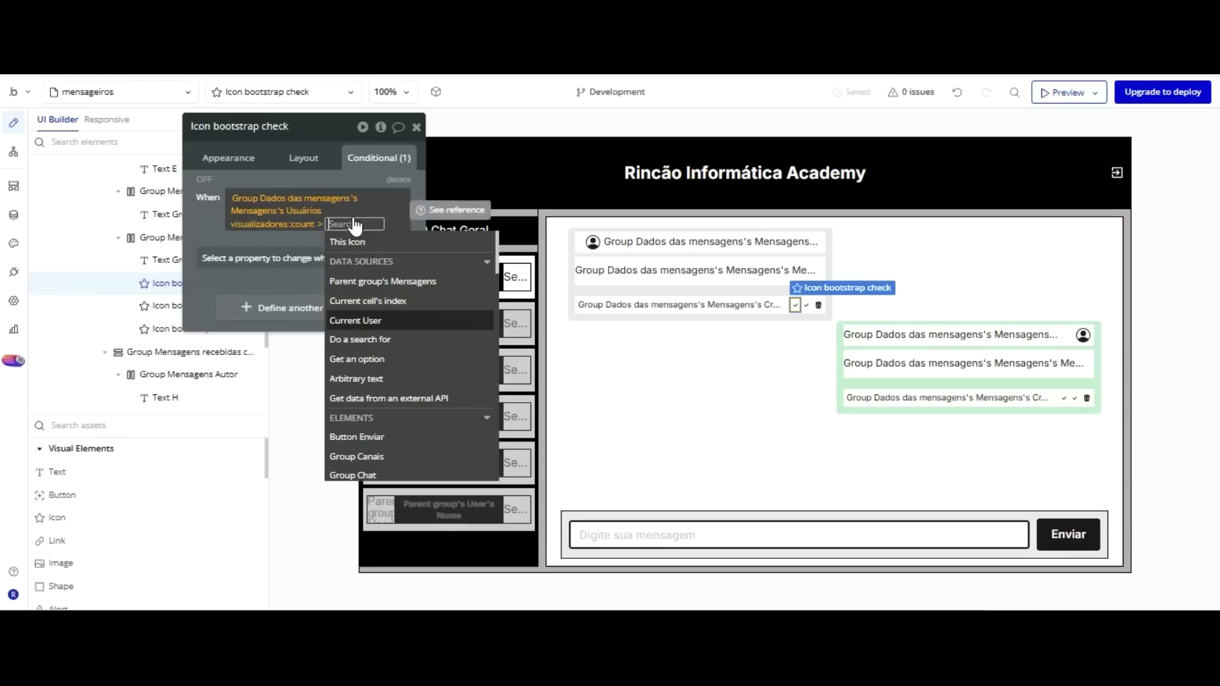
type("0")
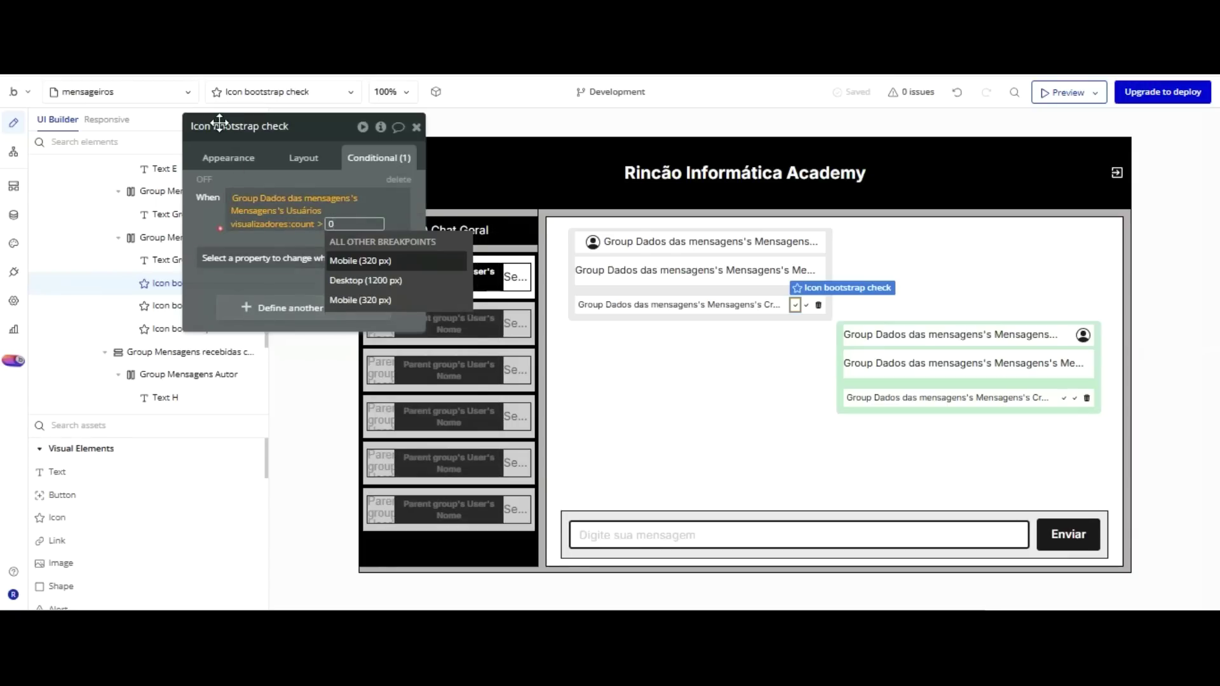
left_click(219, 227)
Make the condition change the icon colour to Primary 50 blue.
left_click(270, 257)
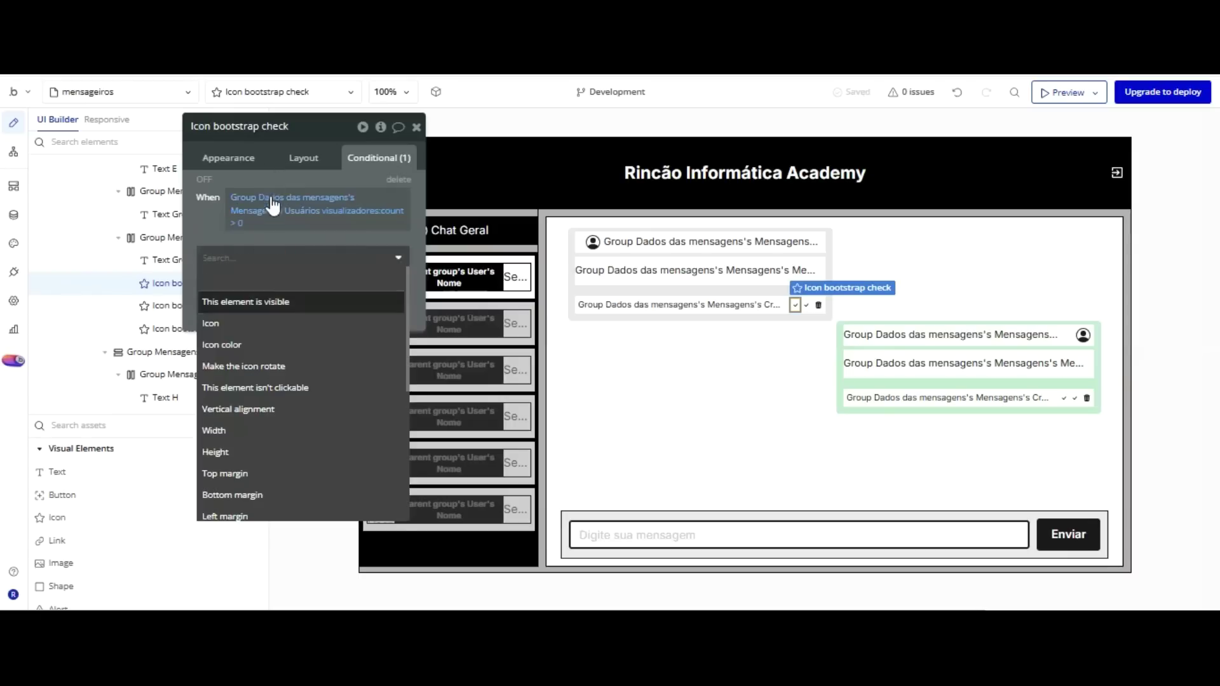
key("Return")
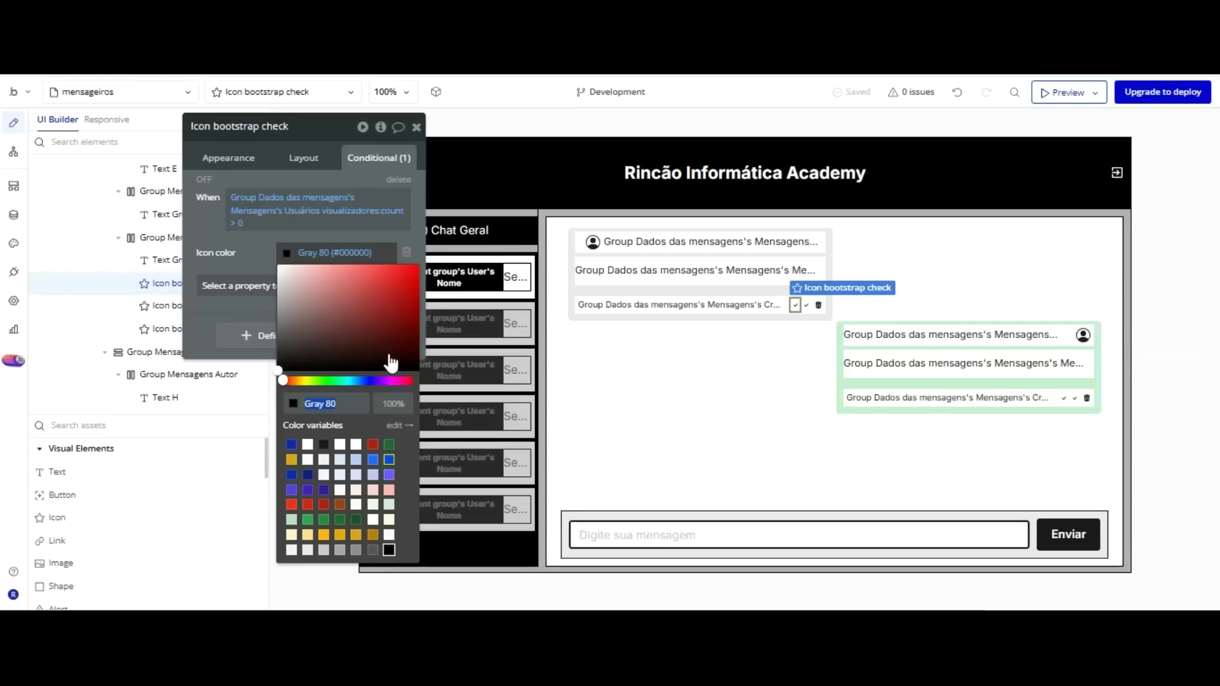
left_click(389, 459)
left_click(373, 459)
left_click(220, 205)
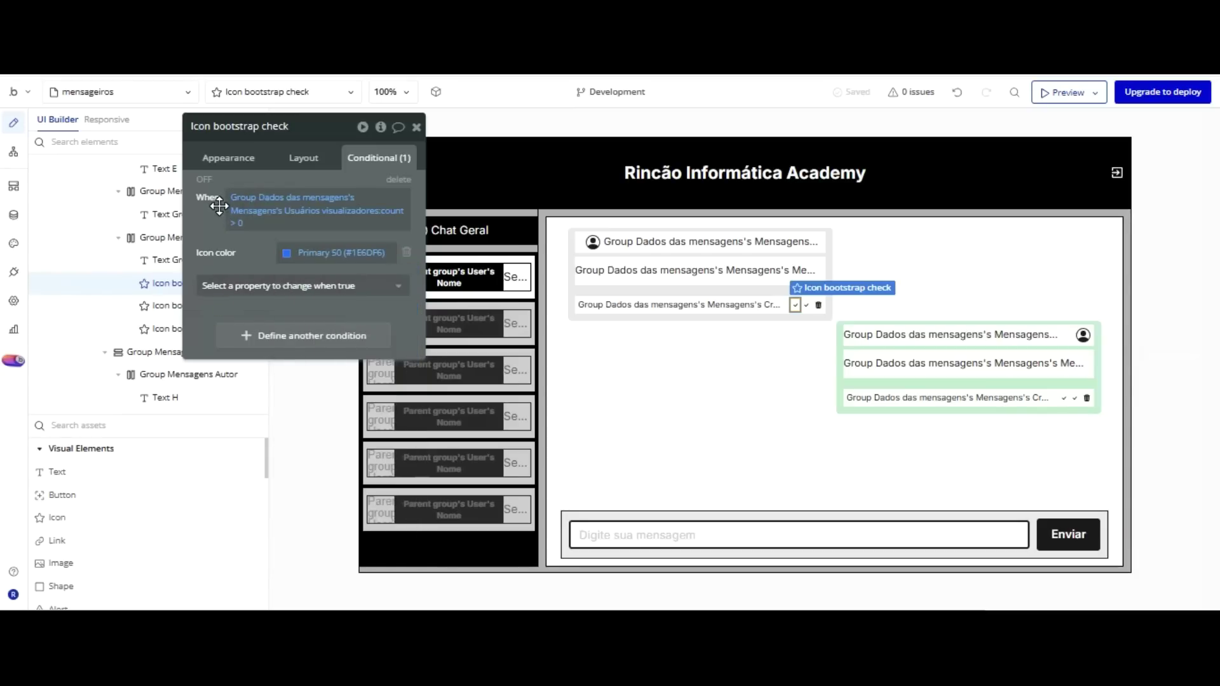
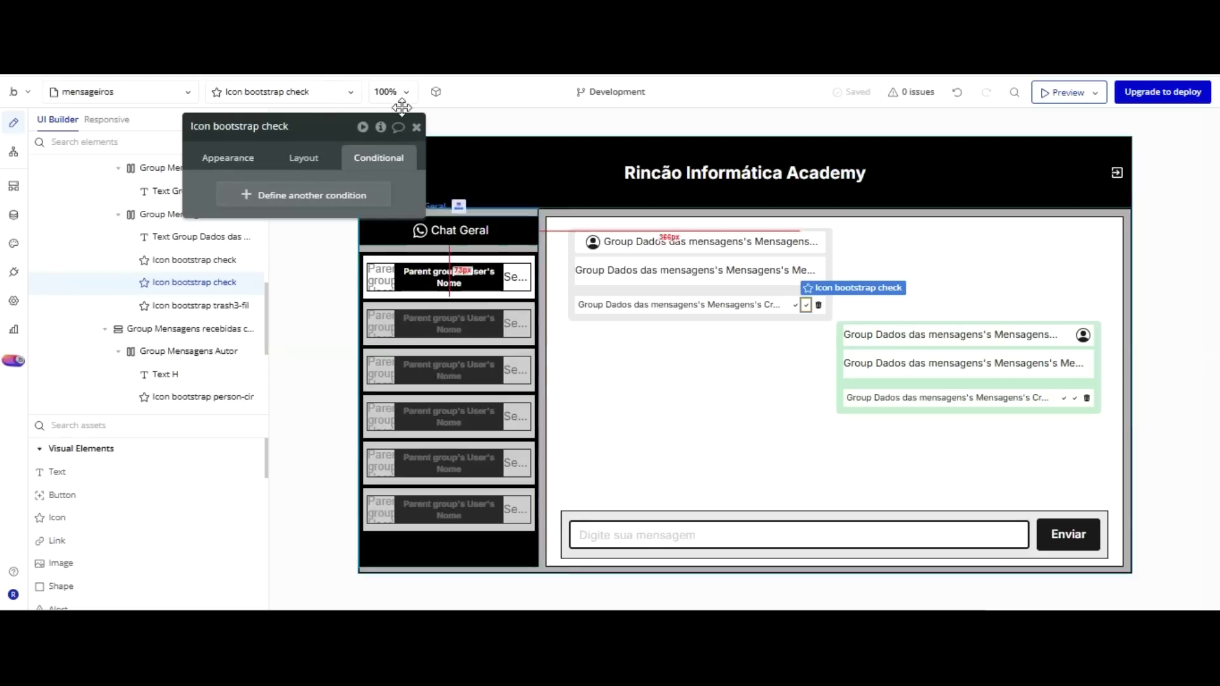
Start a new condition: Group Dados das mensagens's Mensagens's Usuários visualizadores:count is ...
left_click(305, 192)
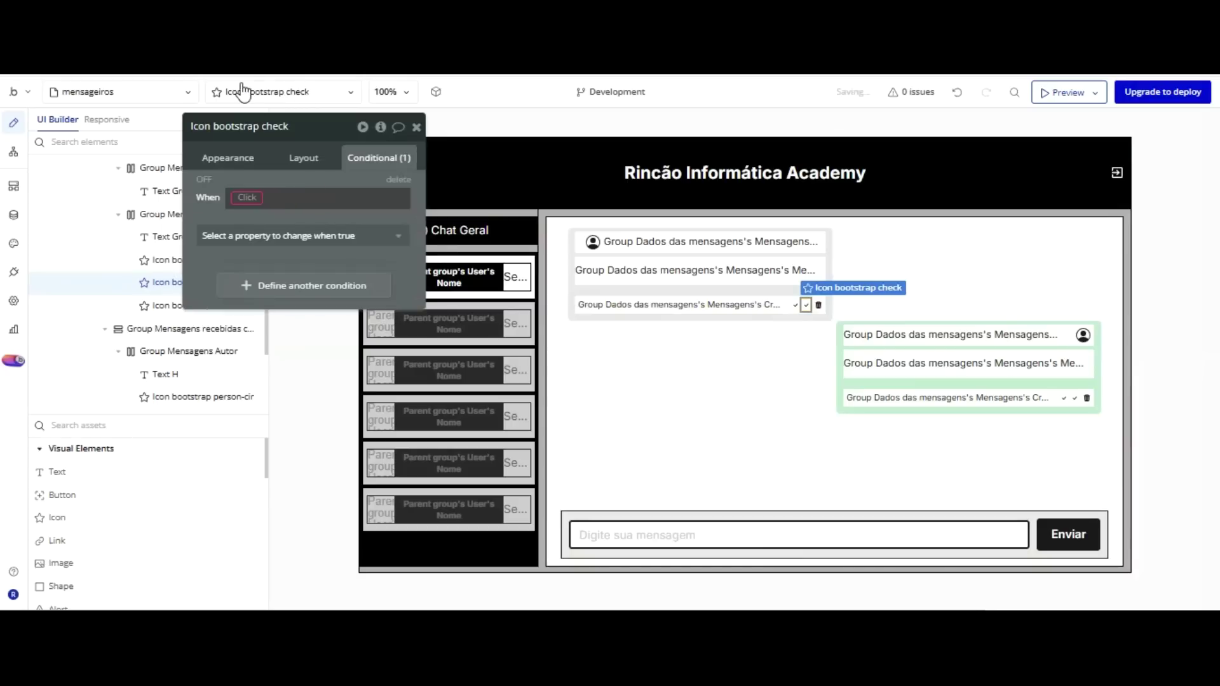
left_click(246, 197)
scroll(318, 318, "down", 5)
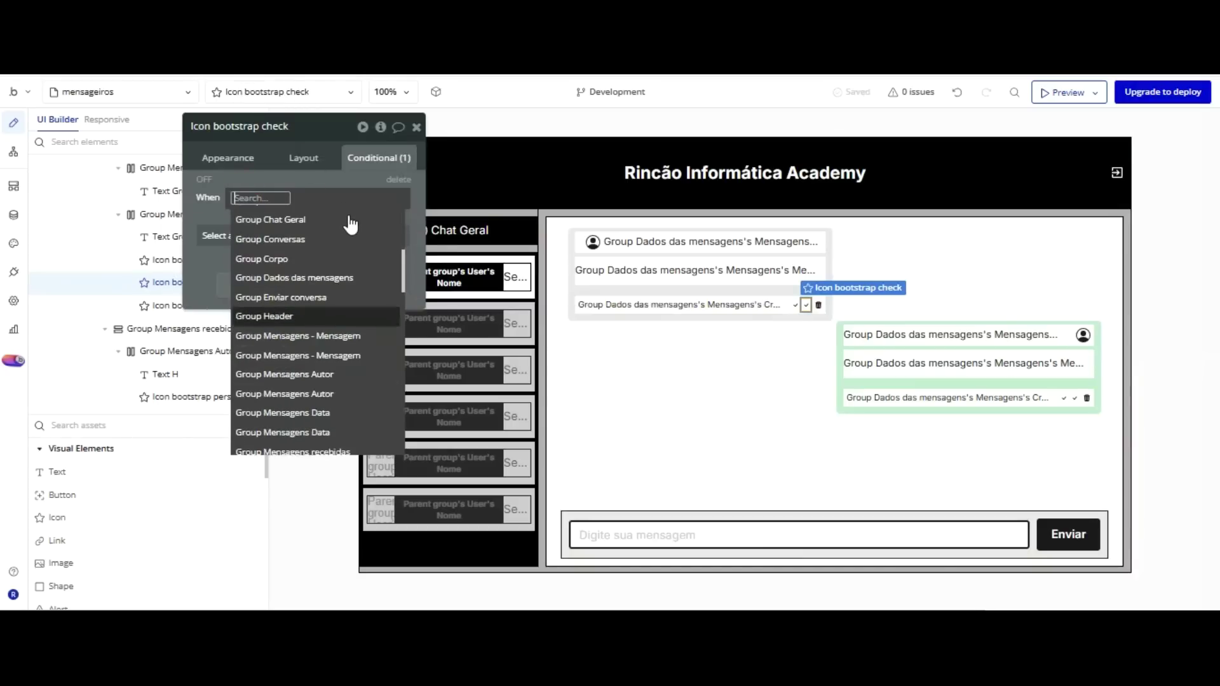
left_click(343, 277)
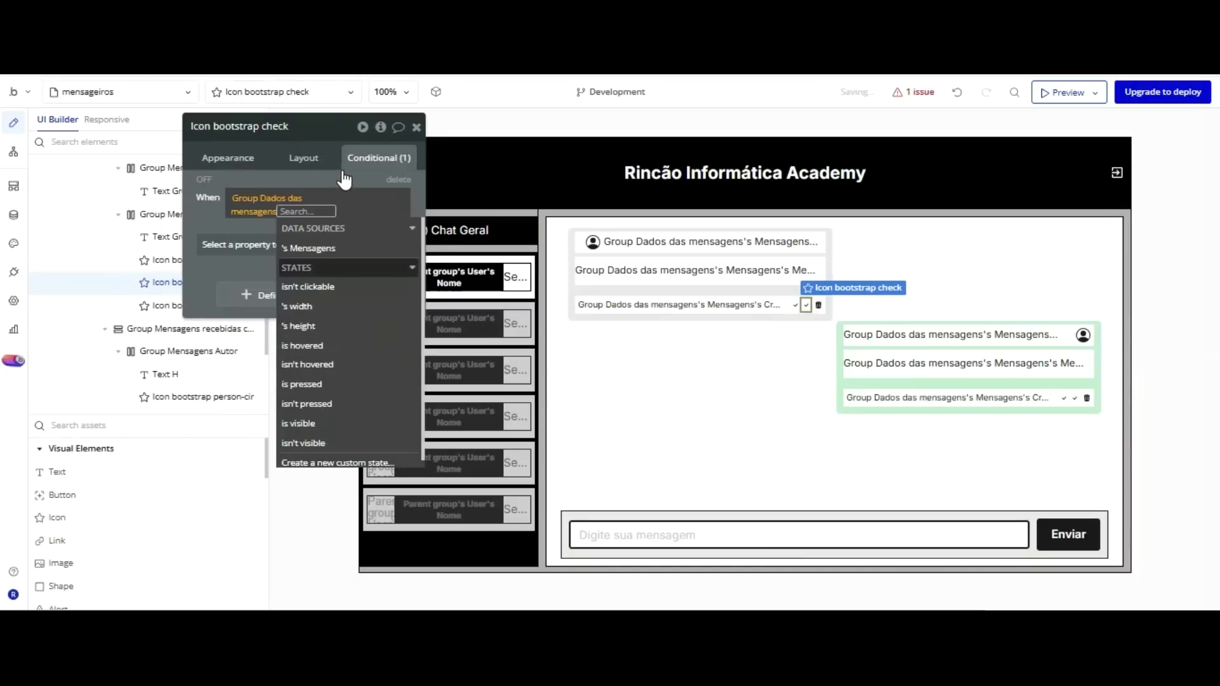
left_click(315, 248)
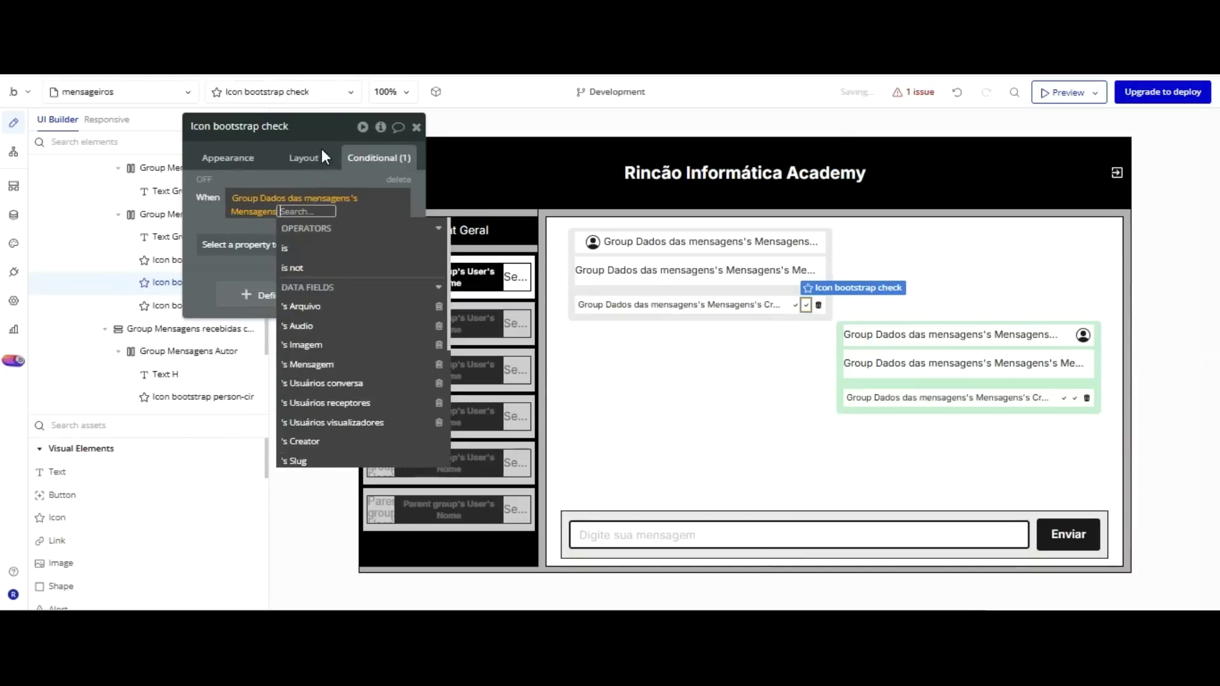
key("Down")
key("Down")
key("Down")
key("Down")
key("Down")
key("Down")
key("Down")
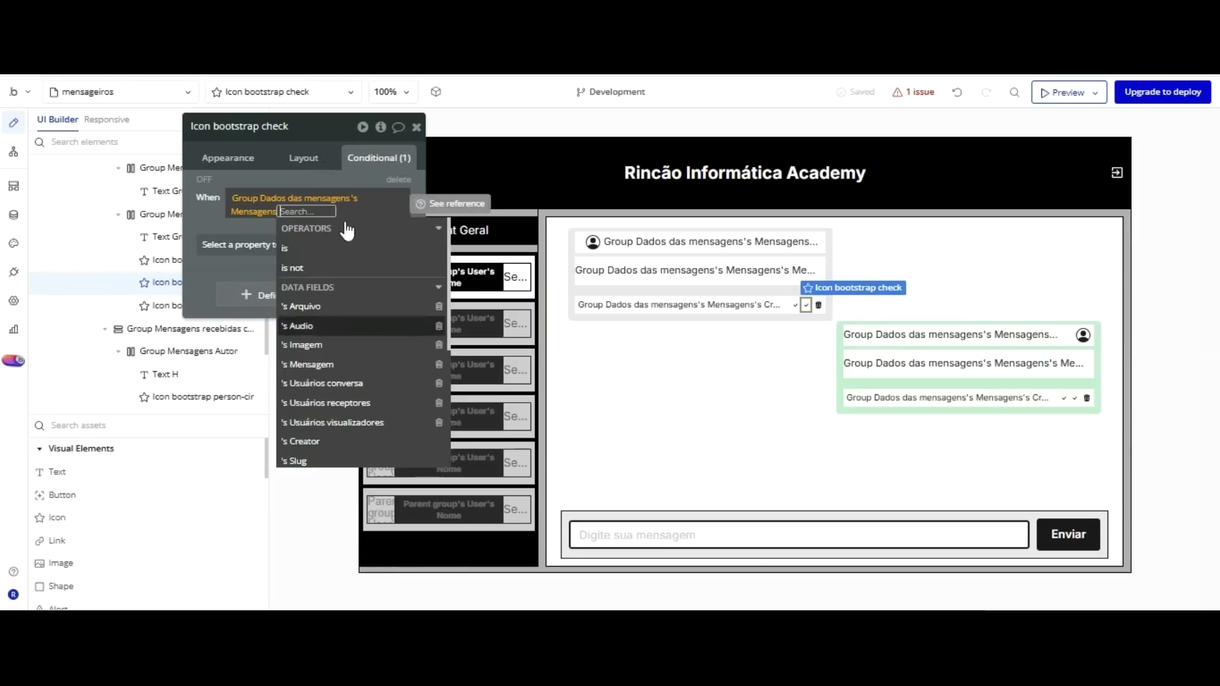
key("Return")
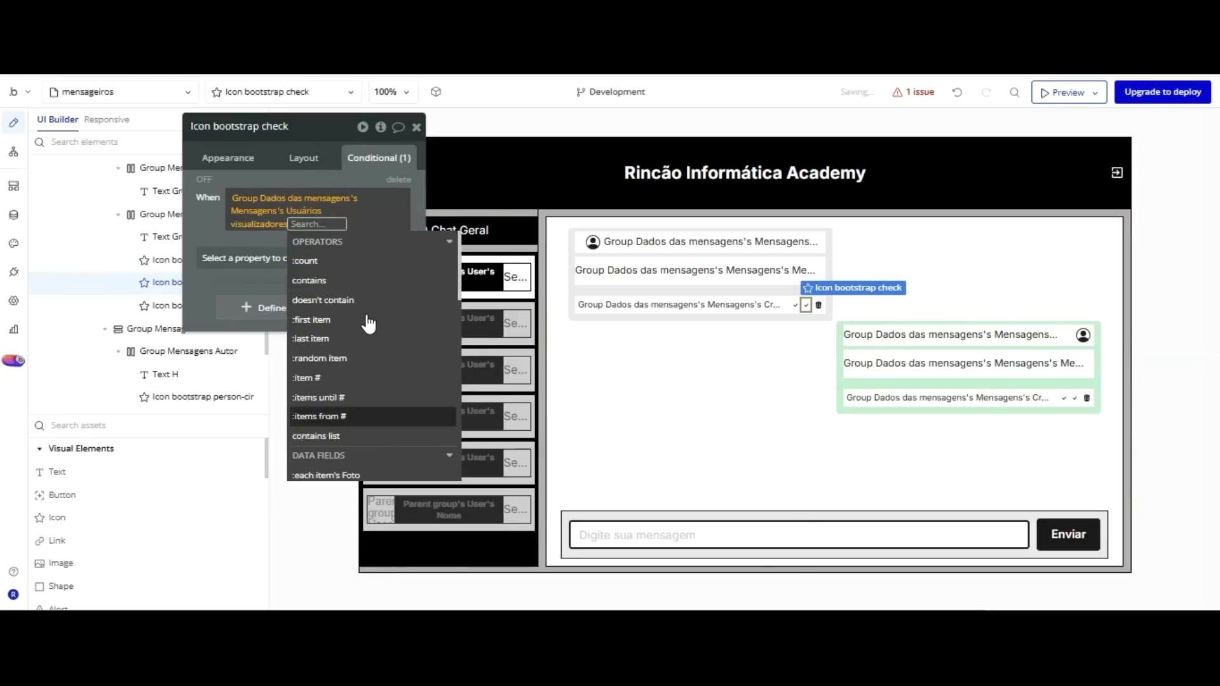
key("Up")
key("Up")
key("Up")
key("Up")
key("Up")
key("Up")
key("Up")
key("Up")
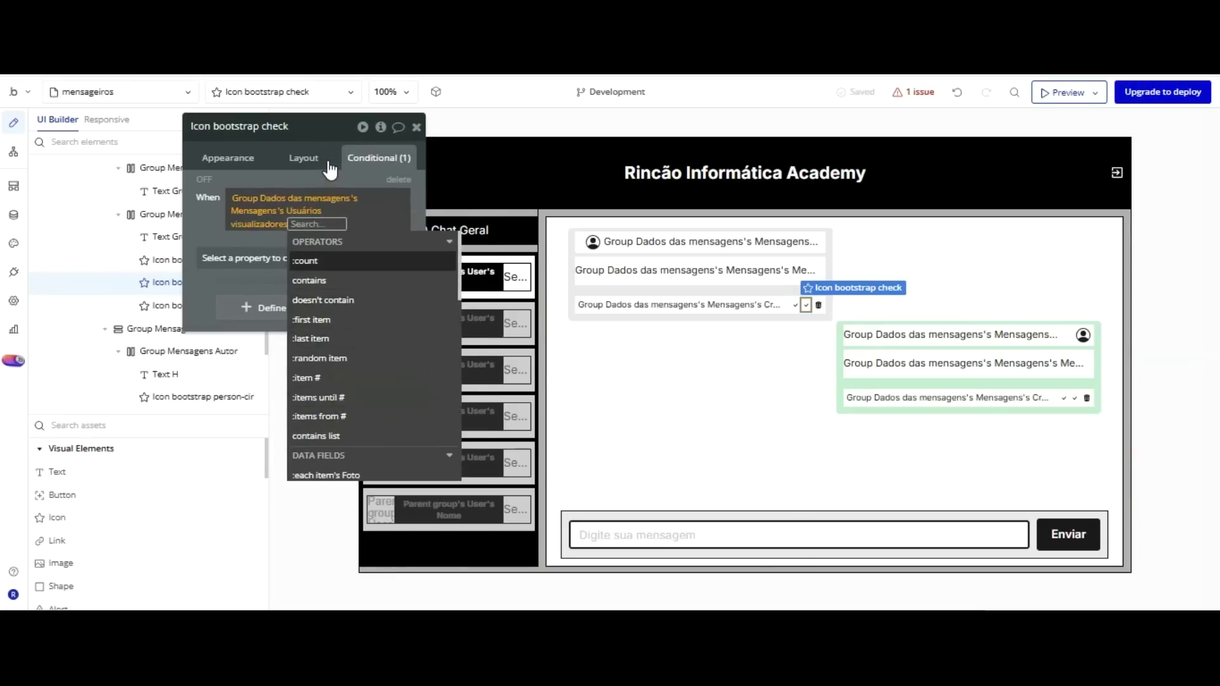
key("Return")
key("Return")
key("Down")
key("Down")
key("Down")
key("Down")
key("Down")
key("Down")
key("Down")
key("Down")
key("Down")
key("Down")
key("Down")
key("Down")
key("Down")
key("Down")
key("Down")
Compare it against Group Dados das mensagens's Mensagens's Usuários receptores:count.
left_click(422, 393)
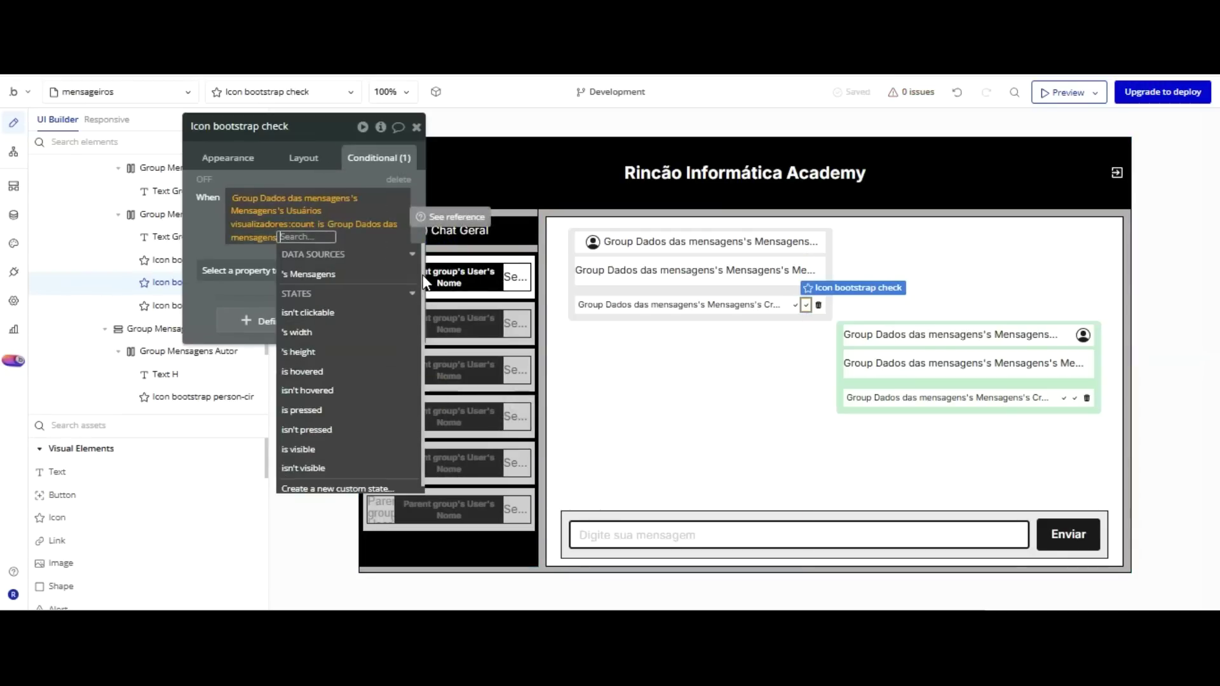
key("Up")
key("Up")
key("Up")
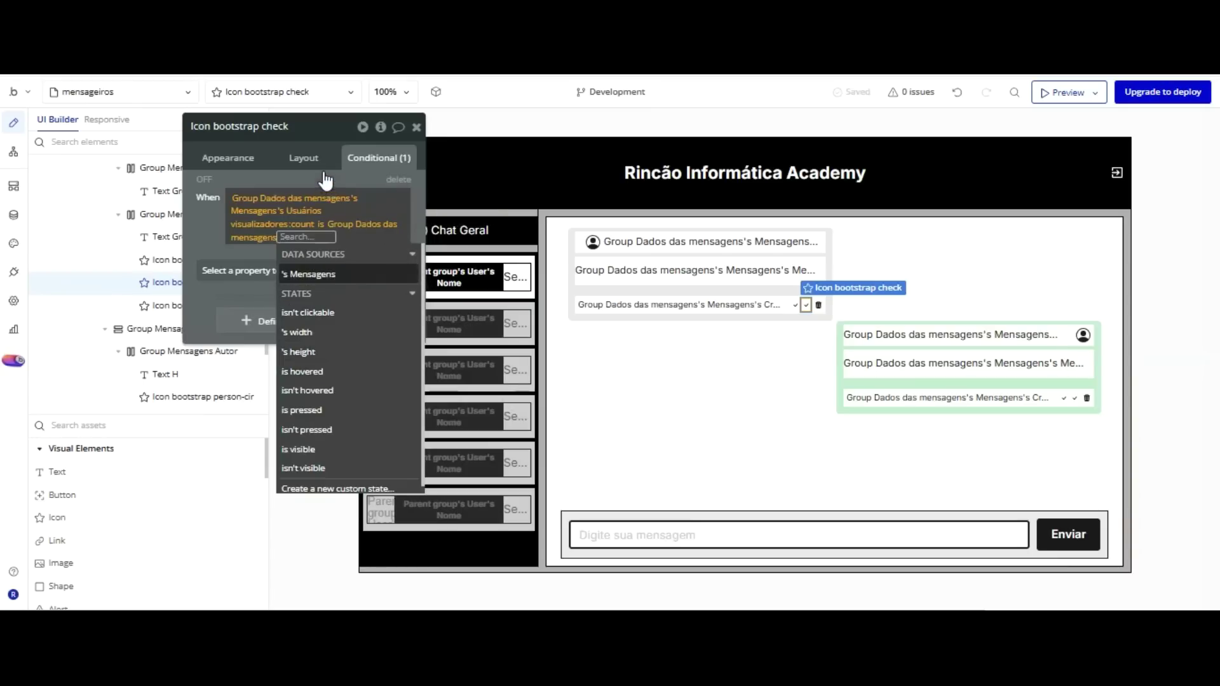
key("Return")
key("Down")
key("Down")
key("Down")
key("Down")
key("Down")
key("Down")
key("Down")
key("Down")
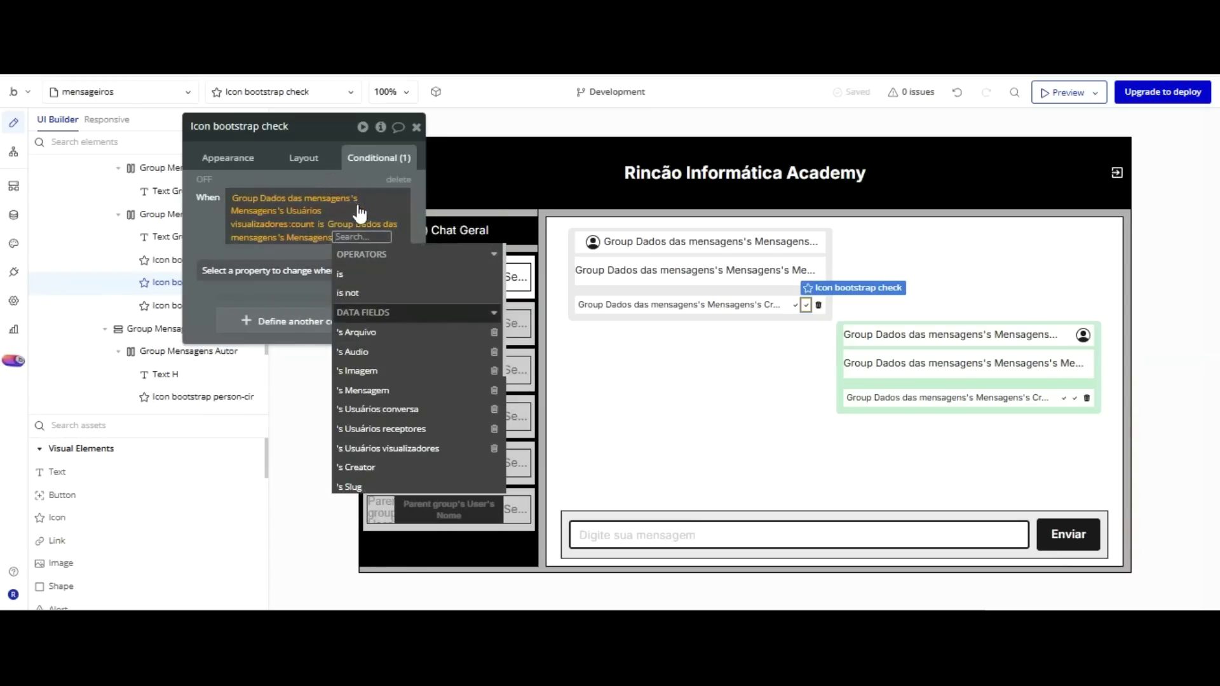
key("Return")
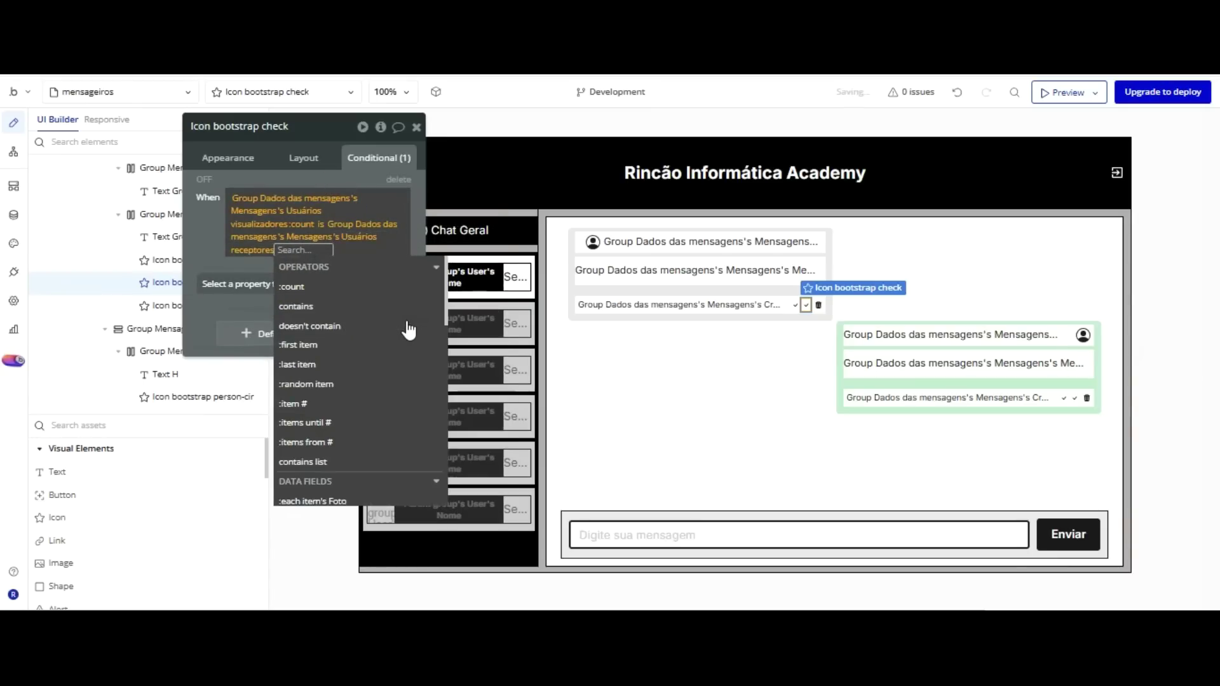
key("Up")
key("Up")
key("Up")
key("Up")
key("Up")
key("Up")
key("Up")
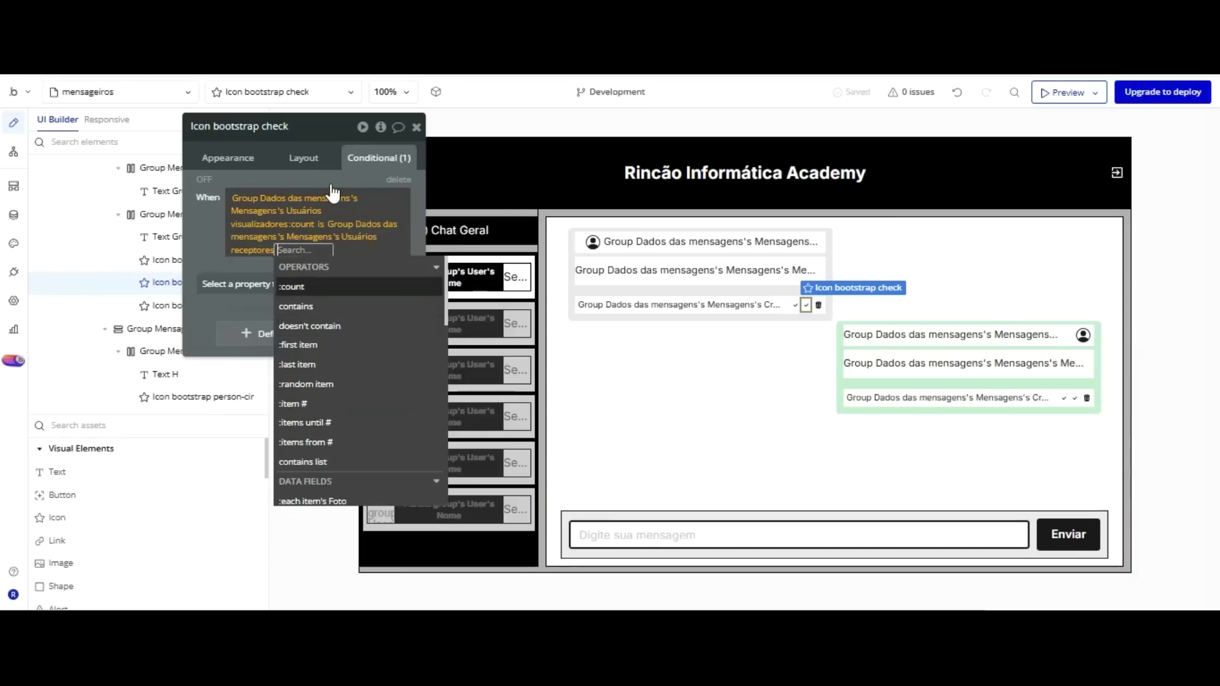
key("Return")
left_click(201, 137)
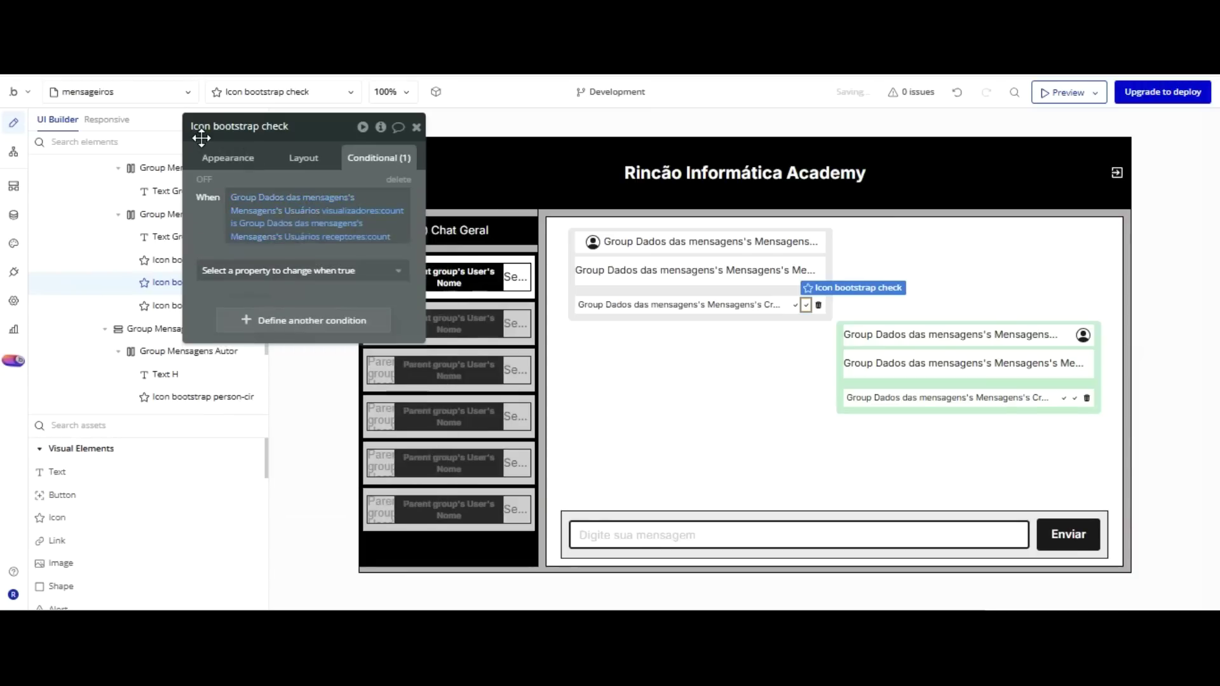
Make the condition set Icon color to Primary 50, replacing a mistakenly added visibility property.
left_click(235, 270)
left_click(260, 312)
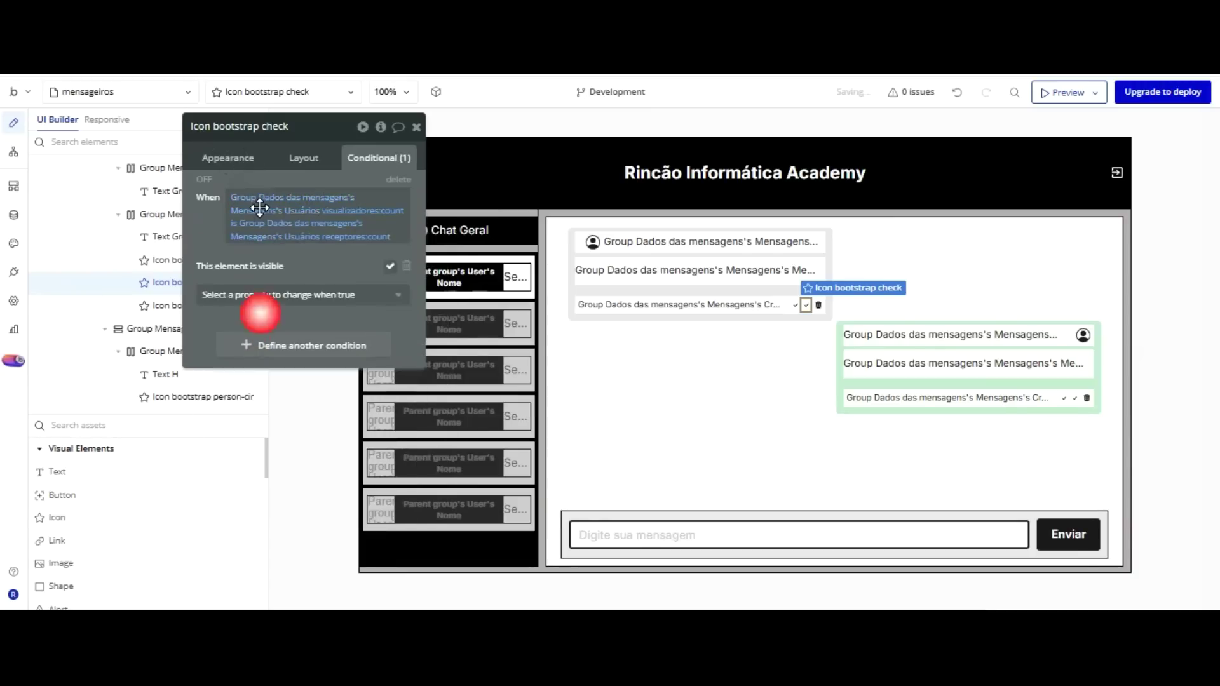
left_click(390, 266)
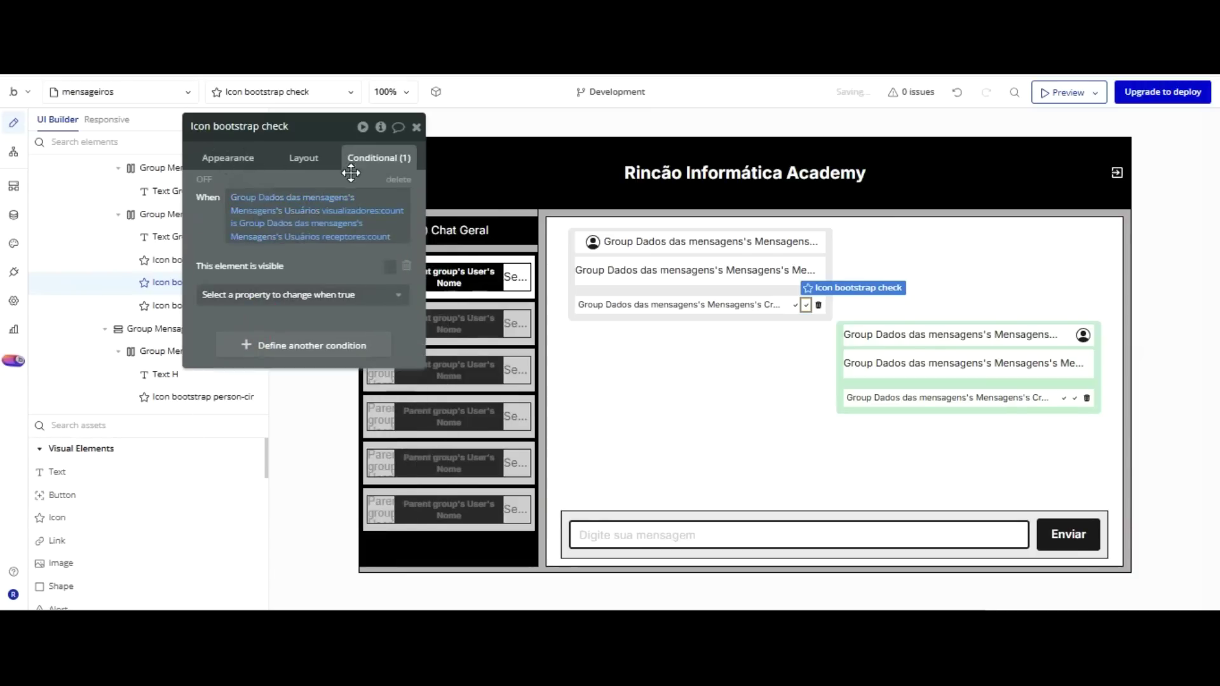
left_click(407, 265)
left_click(349, 269)
key("Down")
key("Return")
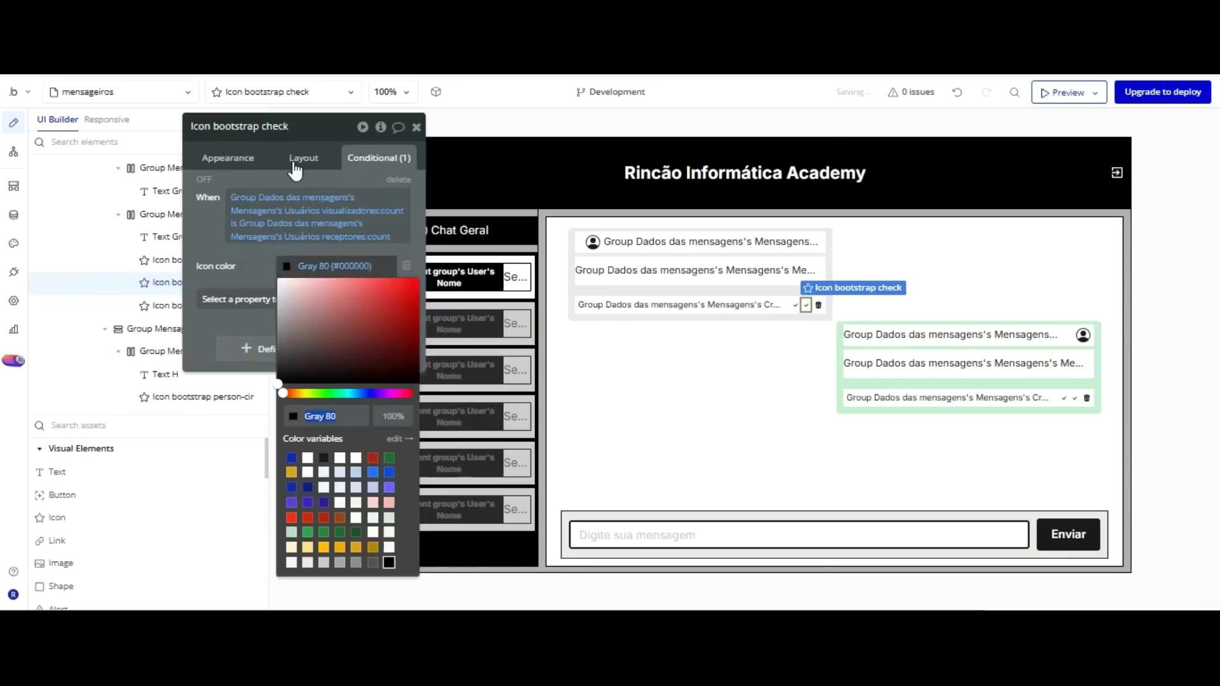
left_click(373, 471)
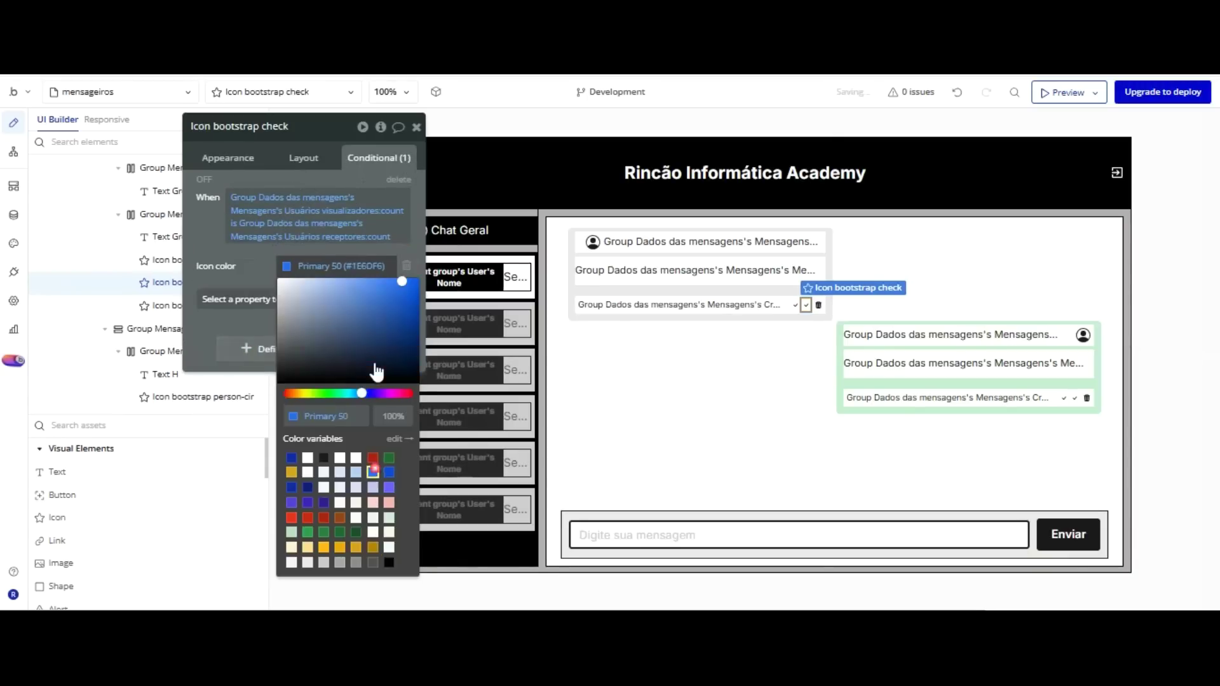
left_click(213, 143)
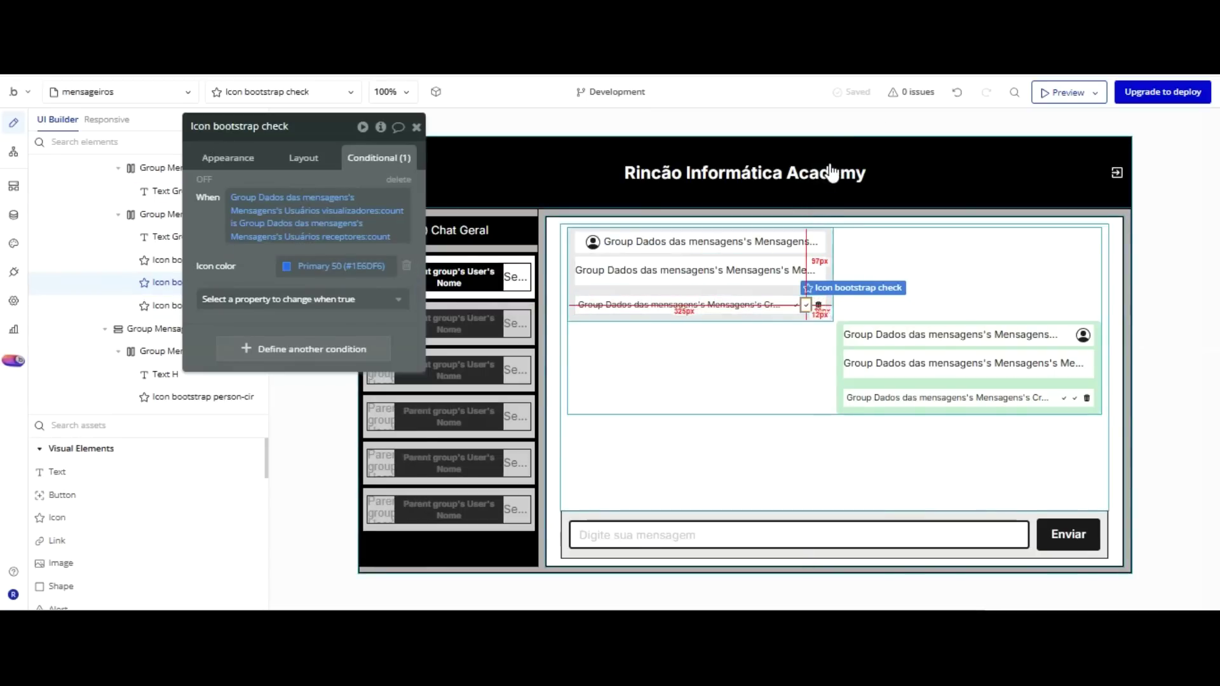
left_click(828, 265)
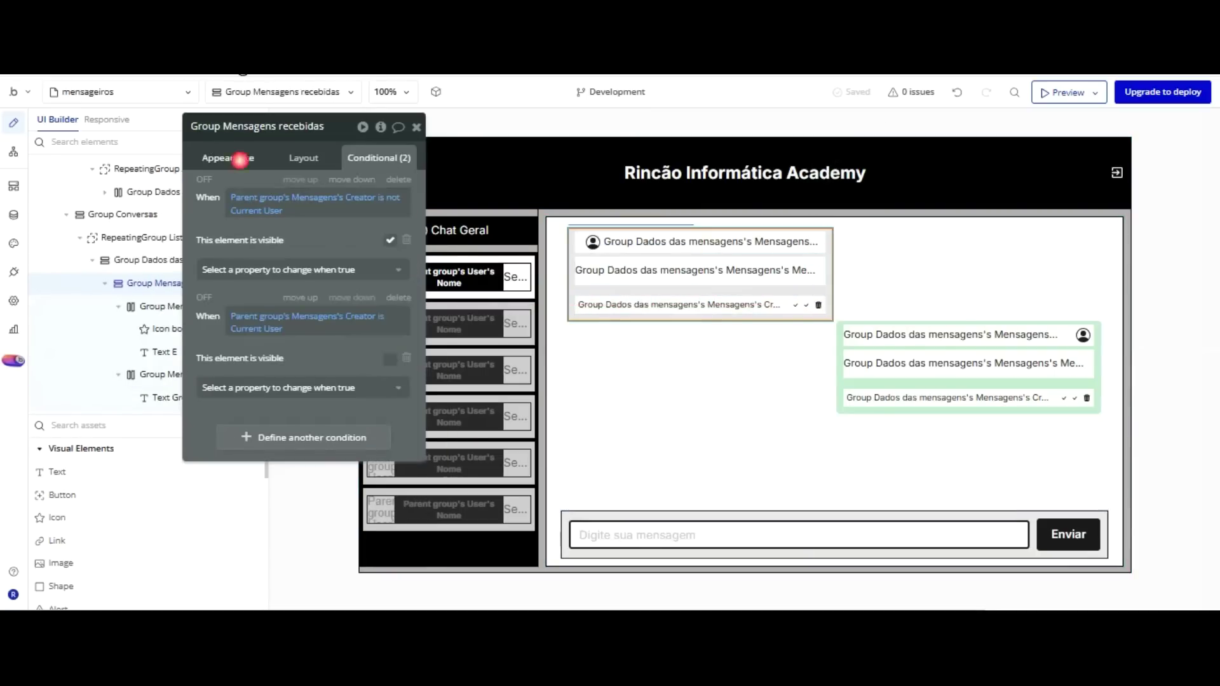
Set Group Mensagens recebidas's content type to Mensagens, sourced from Parent group's Mensagens.
left_click(239, 159)
left_click(318, 190)
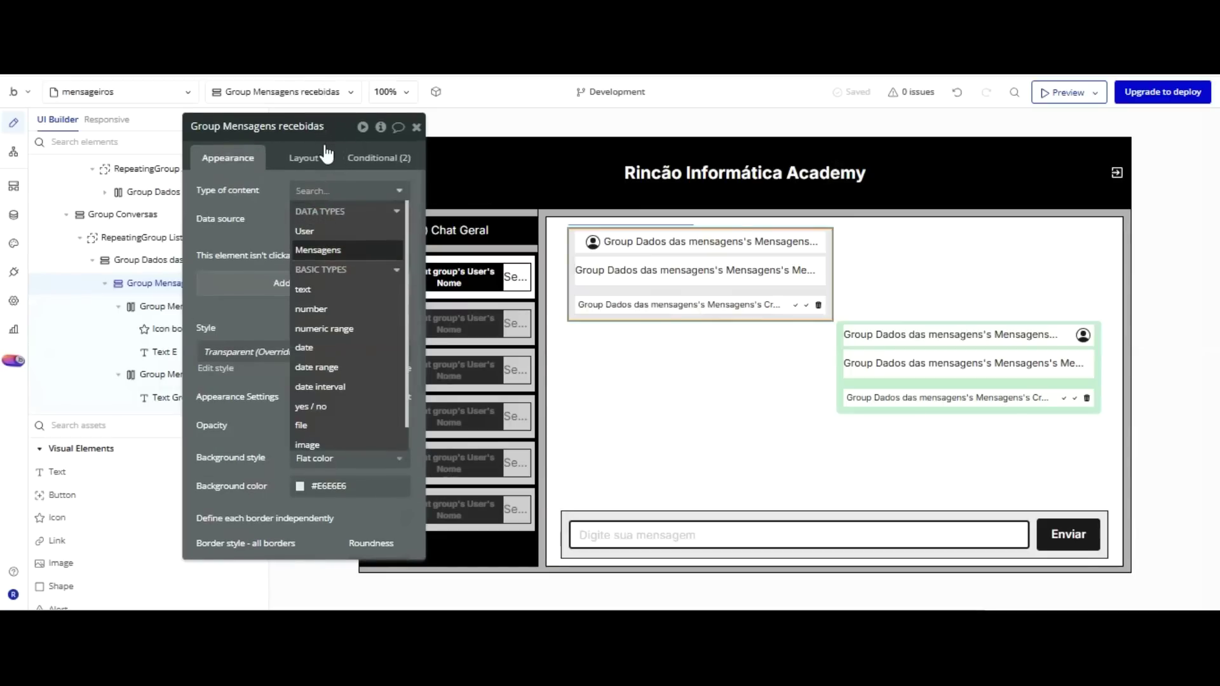
left_click(317, 245)
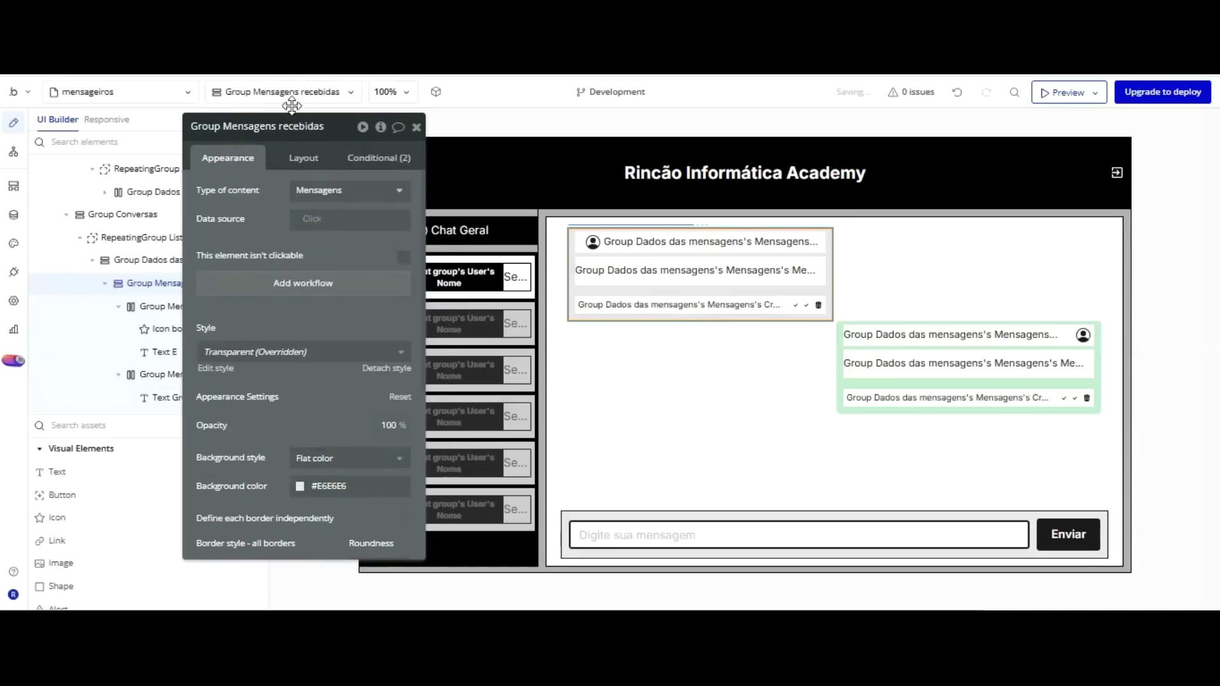
left_click(308, 218)
left_click(341, 228)
left_click(283, 211)
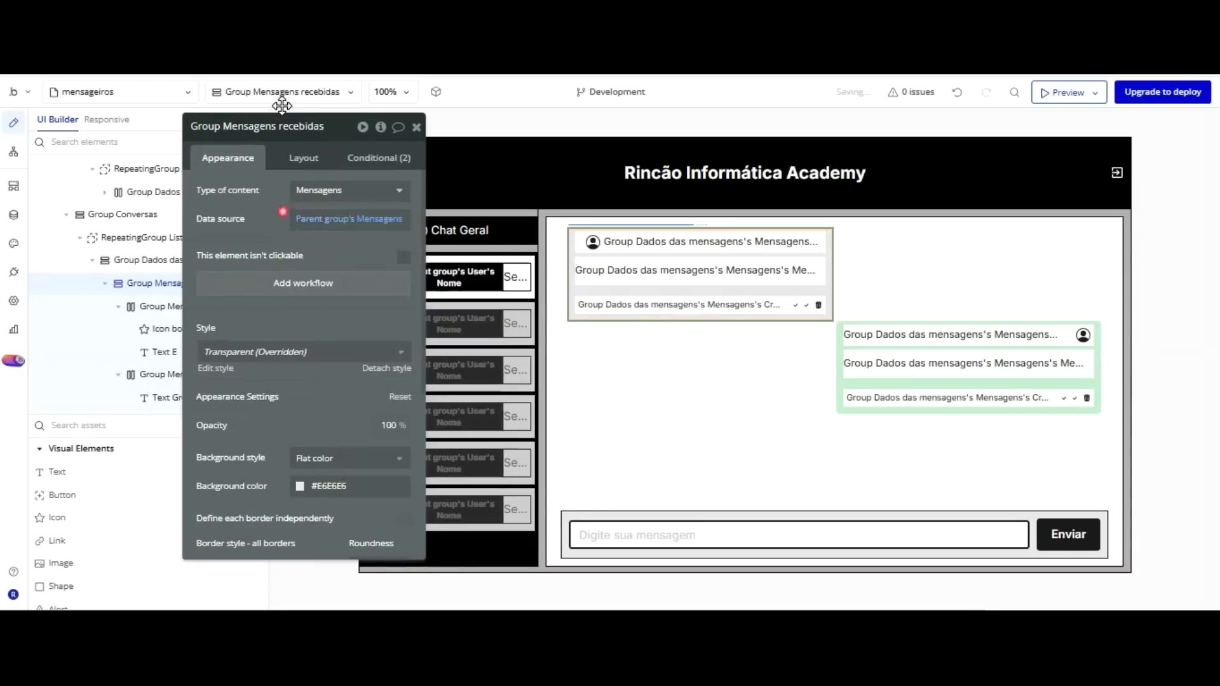
Give the green copy the same Mensagens content type and Parent group's Mensagens source.
left_click(836, 241)
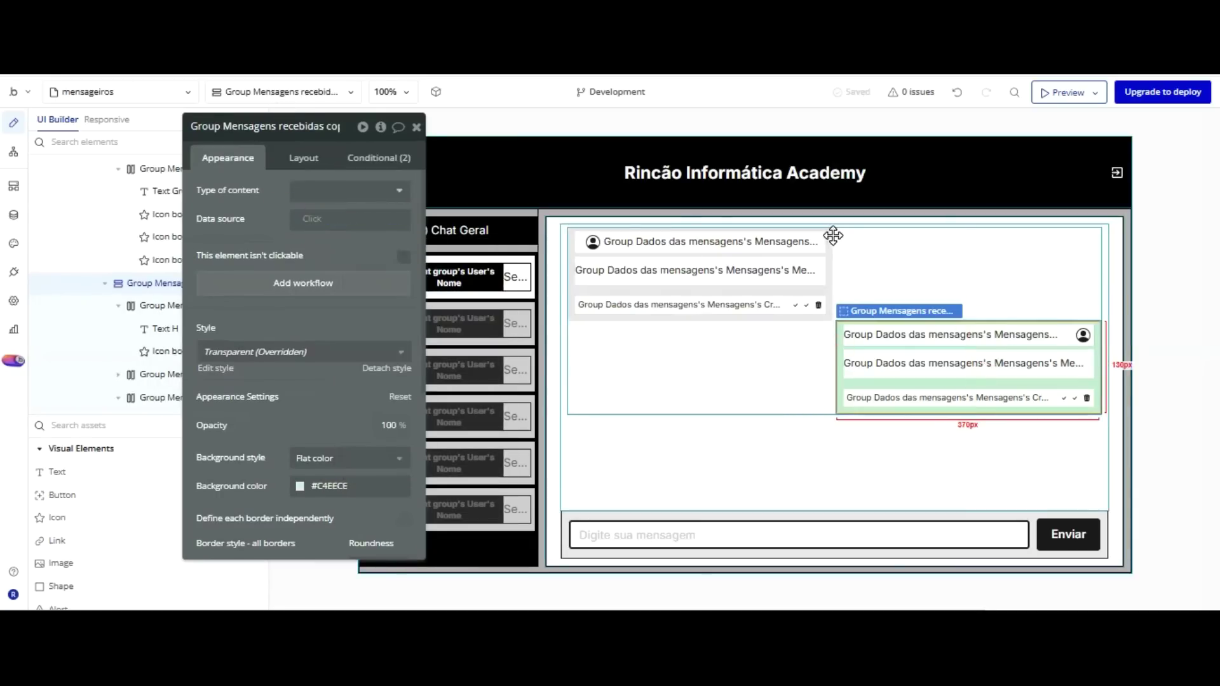
left_click(387, 190)
left_click(316, 244)
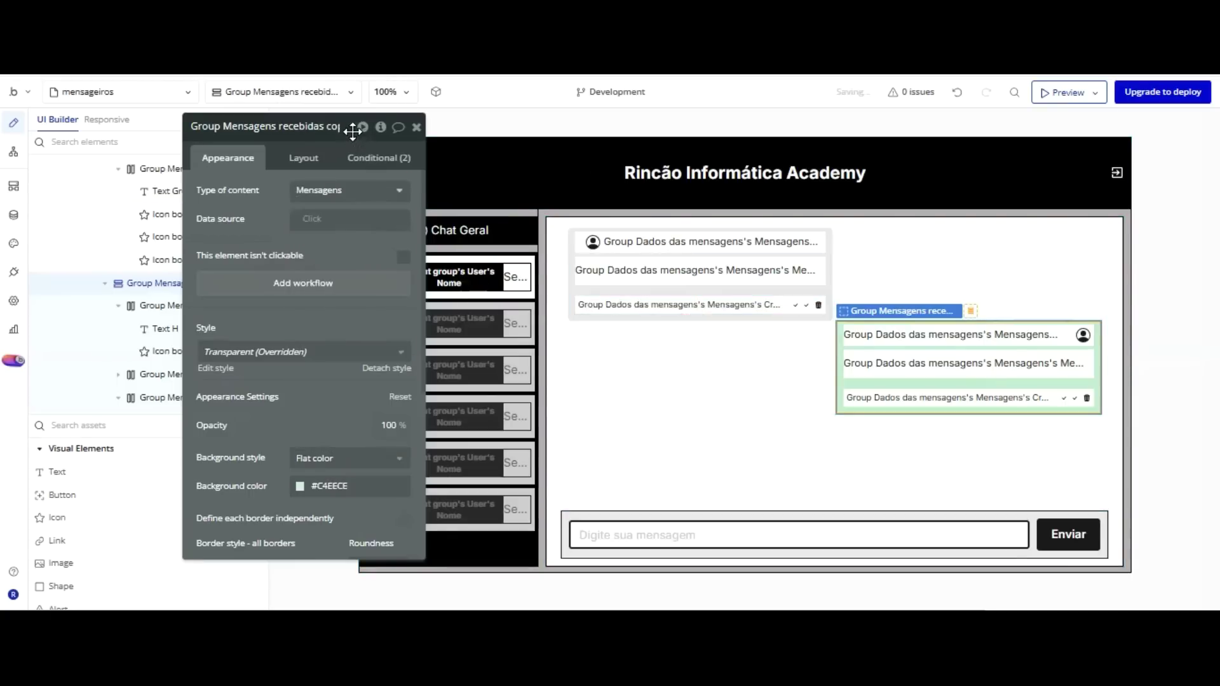
left_click(343, 219)
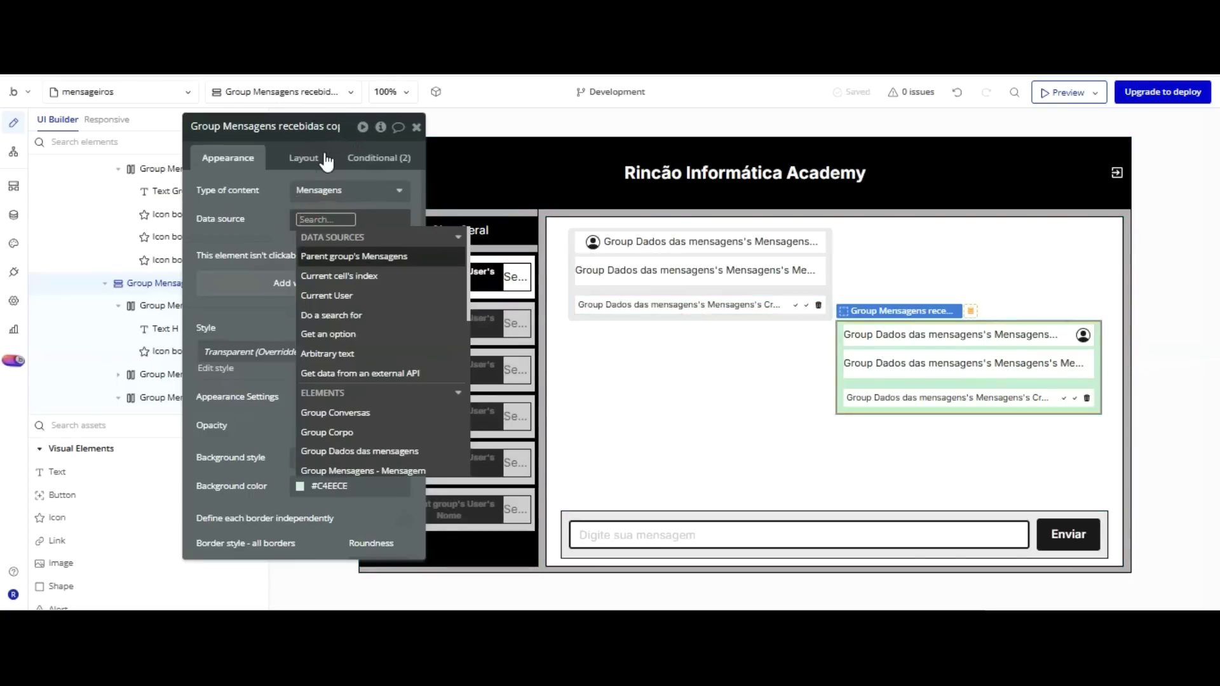
left_click(326, 256)
left_click(267, 218)
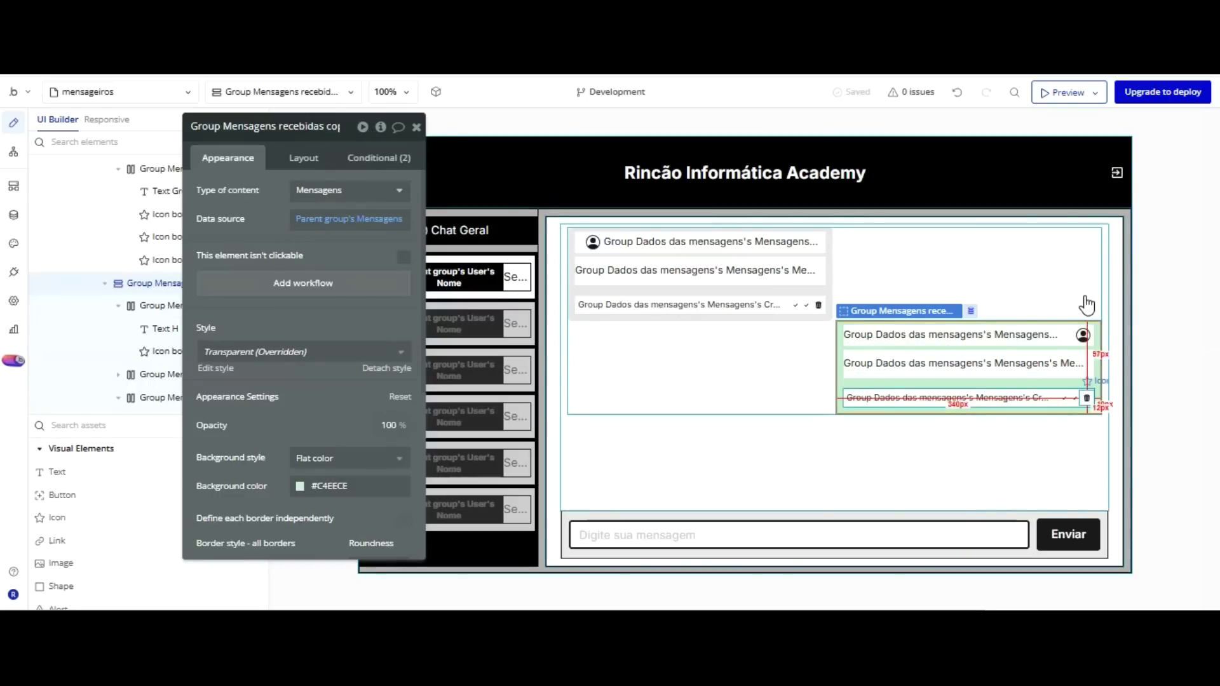
left_click(1086, 398)
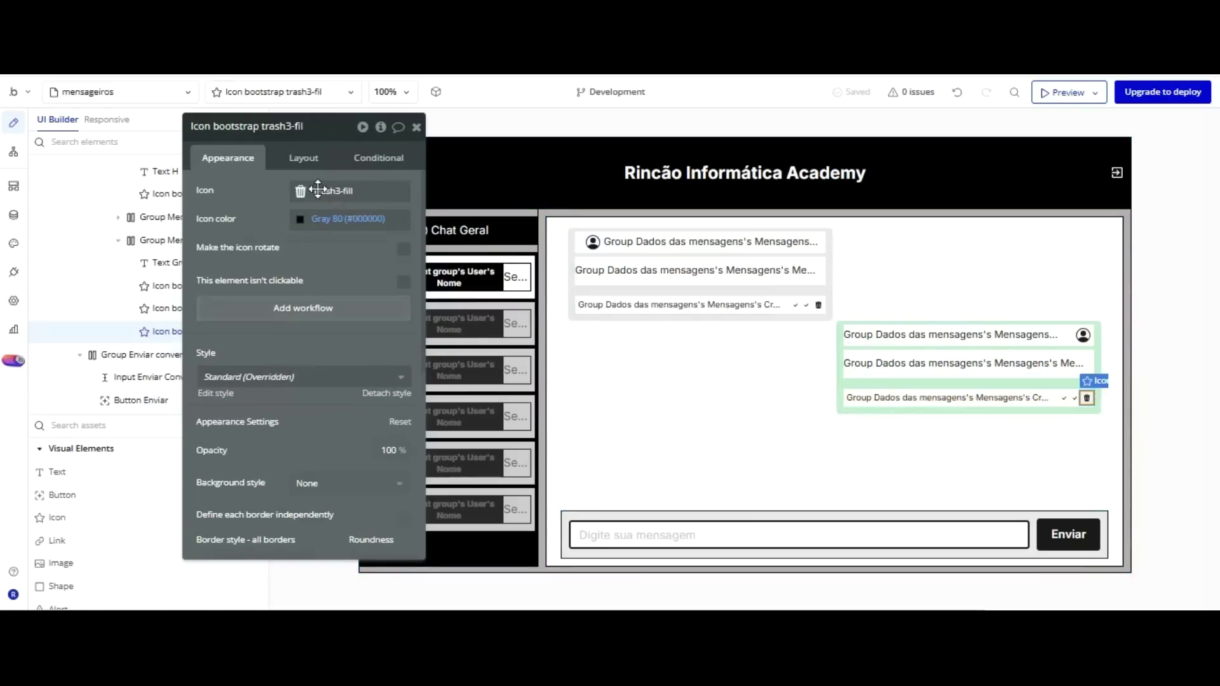
Create a trash-icon click workflow that deletes Parent group's Mensagens.
left_click(303, 308)
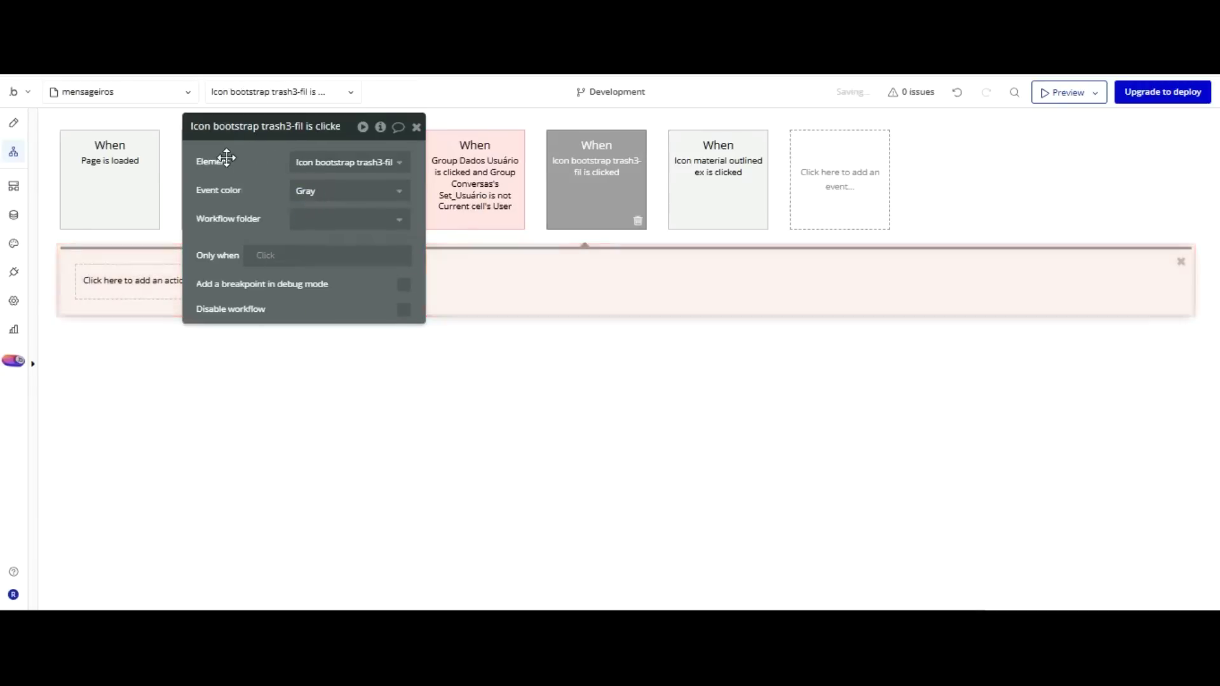
left_click_drag(266, 138, 398, 167)
left_click(136, 276)
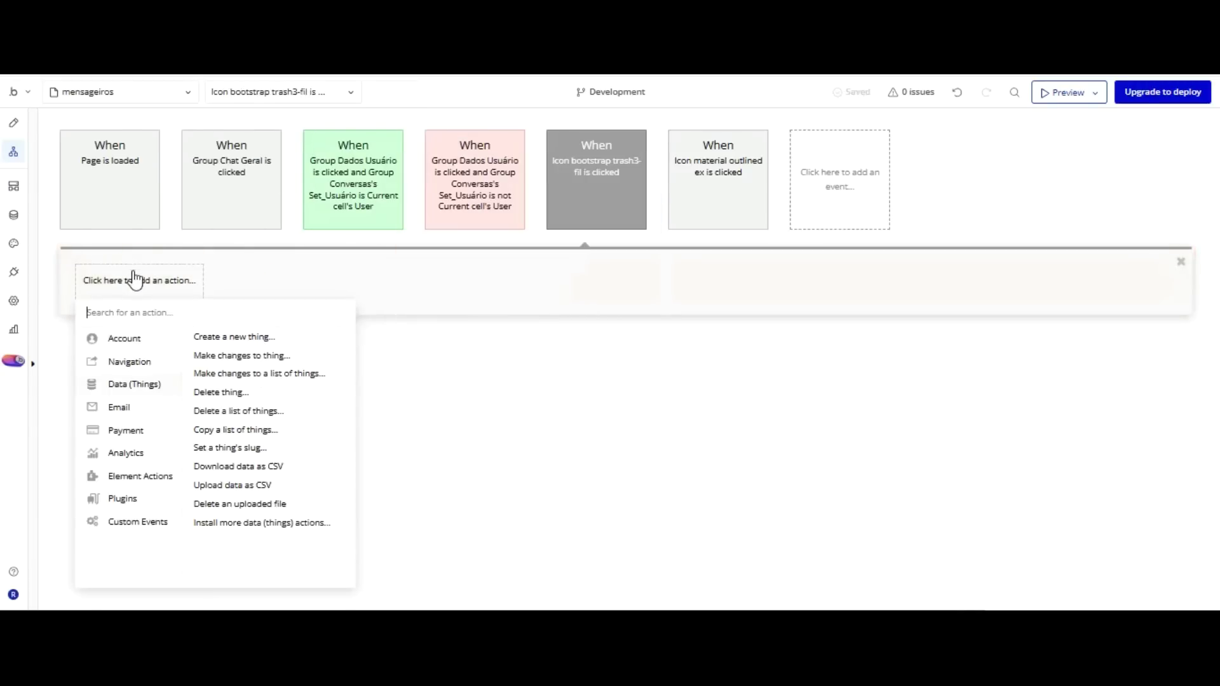
left_click(221, 392)
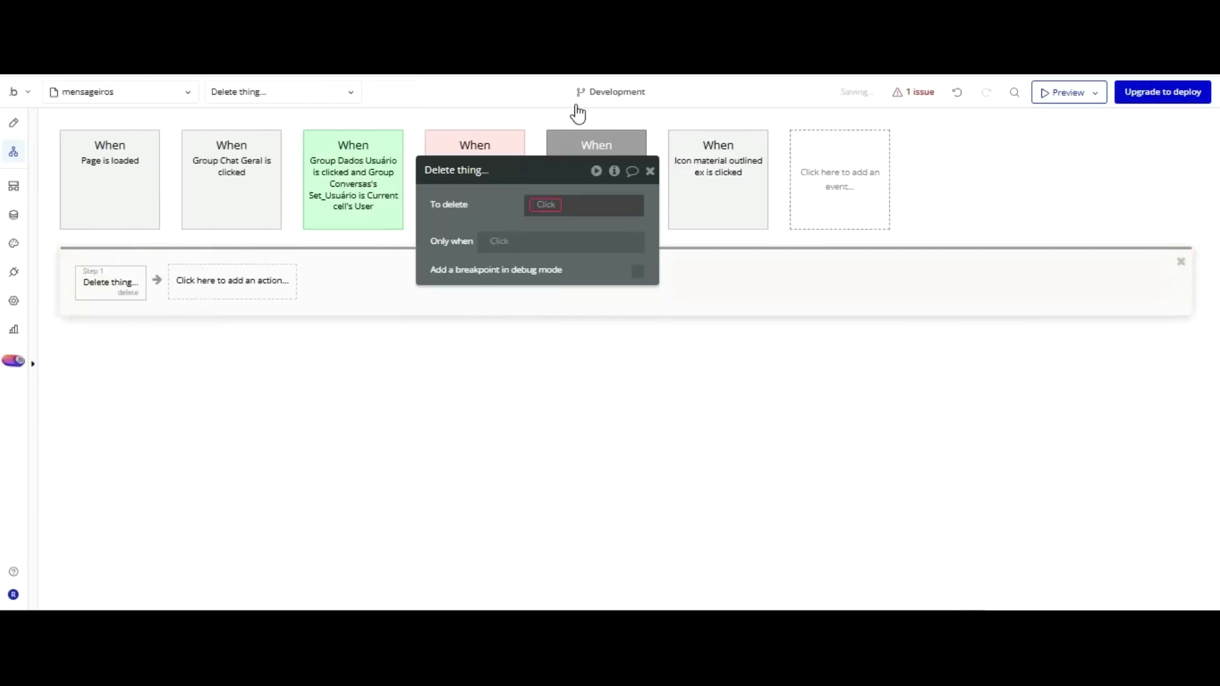
left_click(558, 204)
left_click(558, 241)
left_click(493, 204)
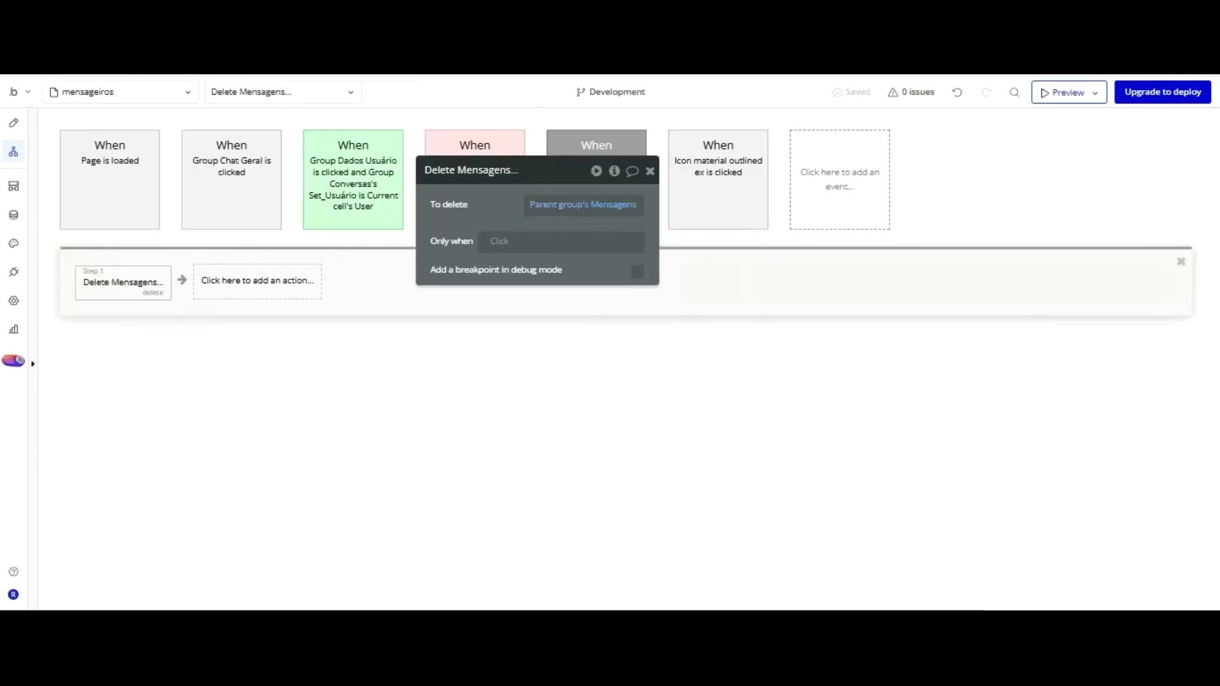
Return to Design, check the running chat preview, and move the trash icon's properties aside.
left_click(14, 122)
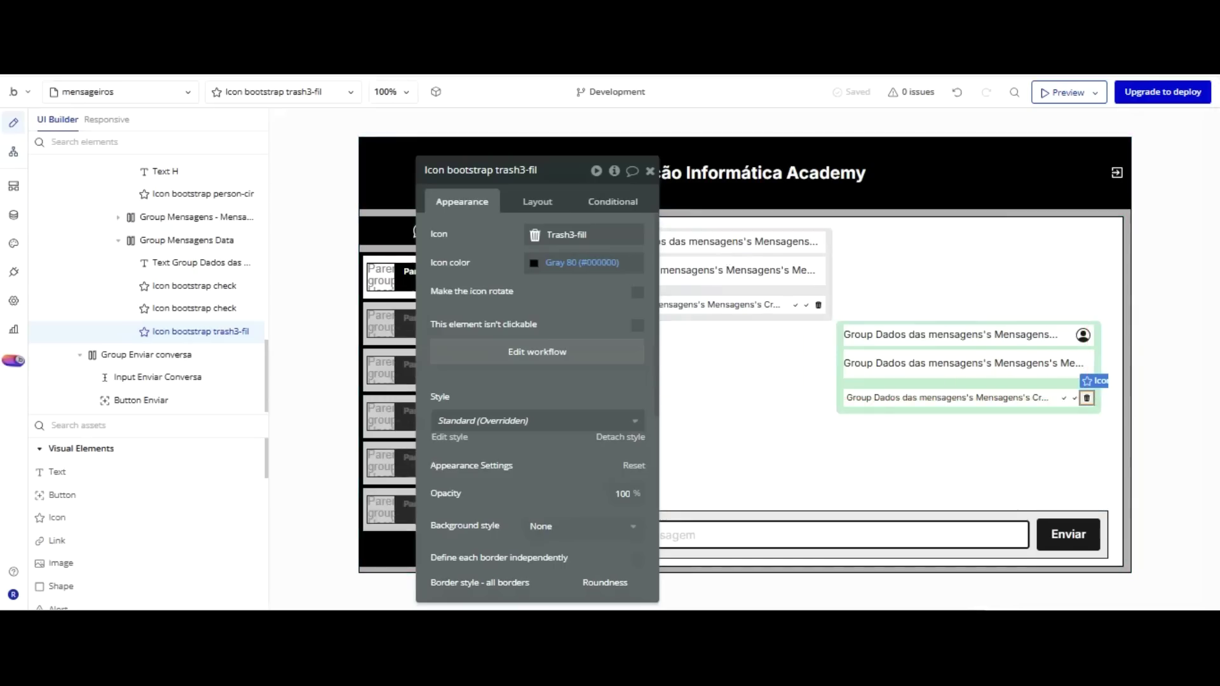
key("ctrl+Tab")
key("F5")
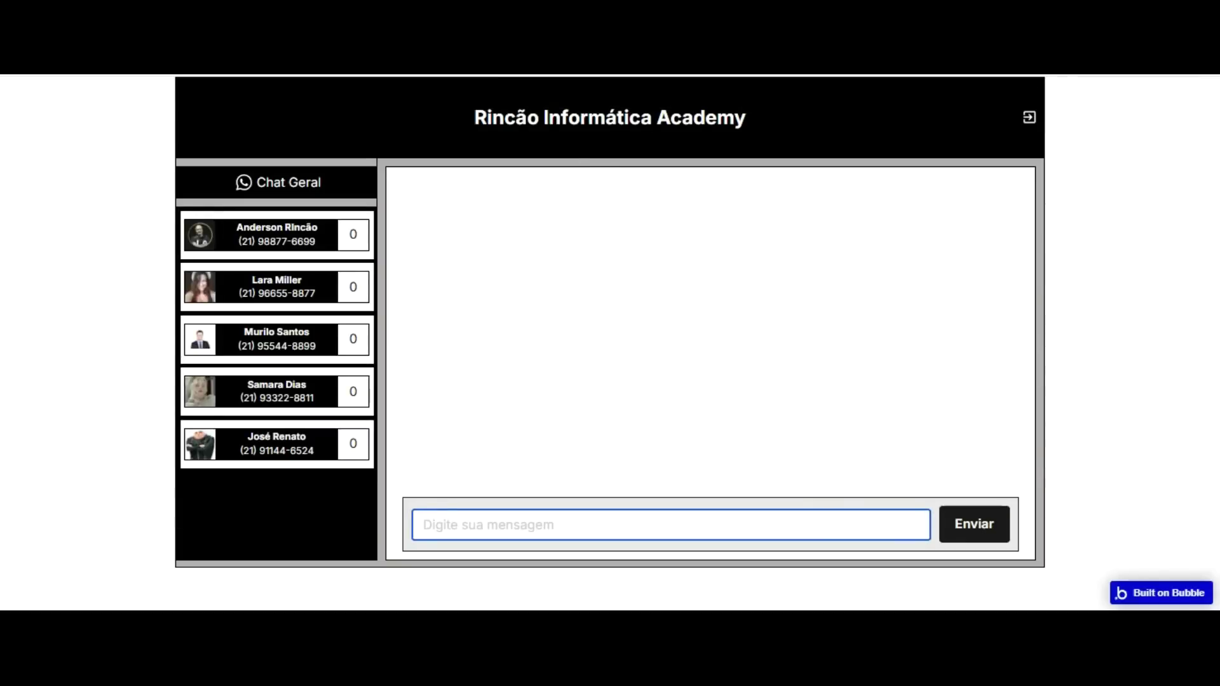
key("ctrl+shift+Tab")
left_click_drag(498, 169, 421, 197)
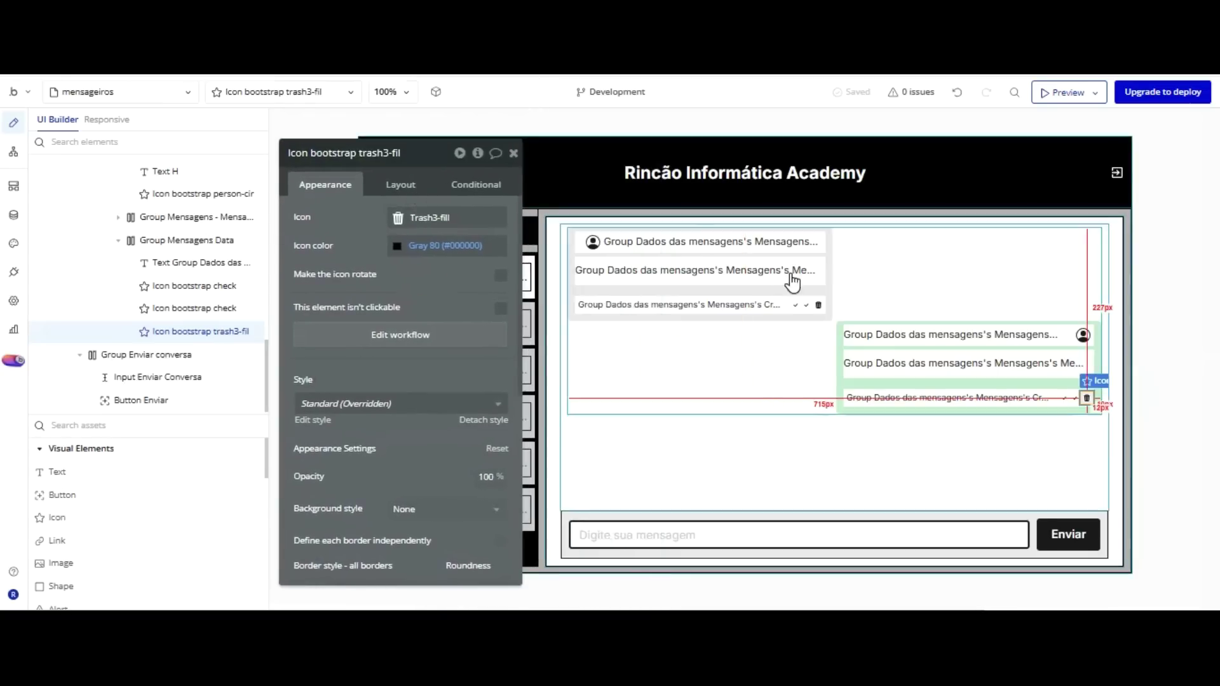
Create a Button Enviar click workflow with a Create a new Mensagens step.
left_click(1076, 534)
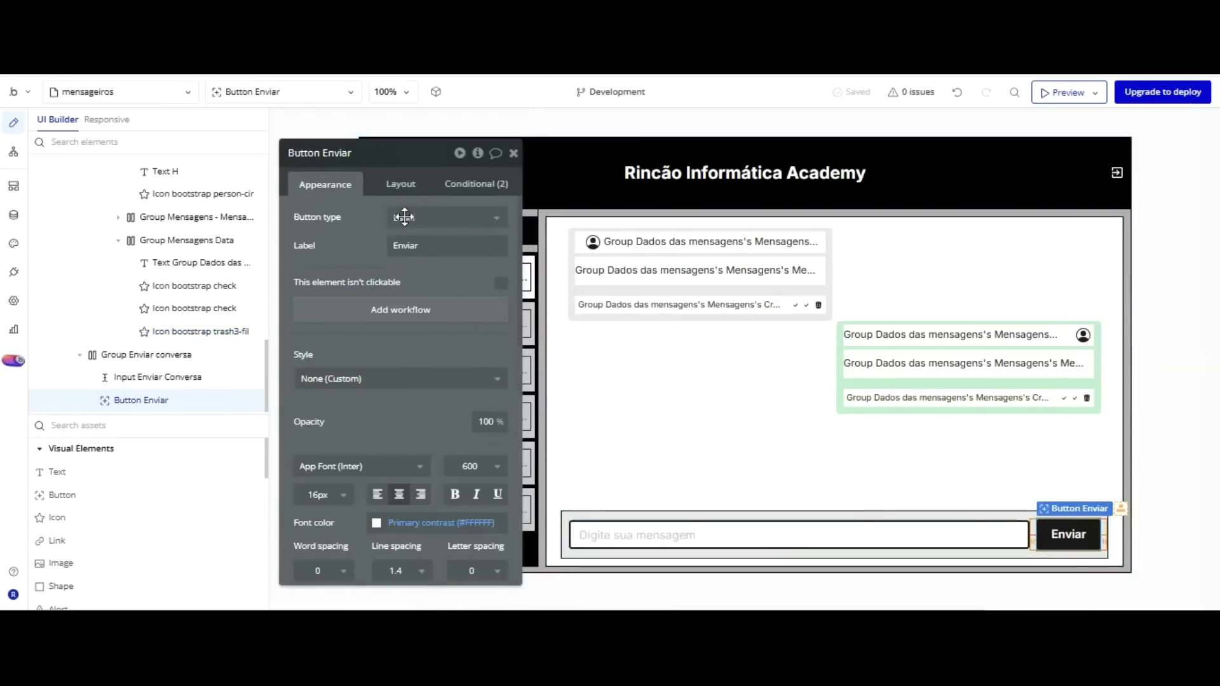
left_click(400, 309)
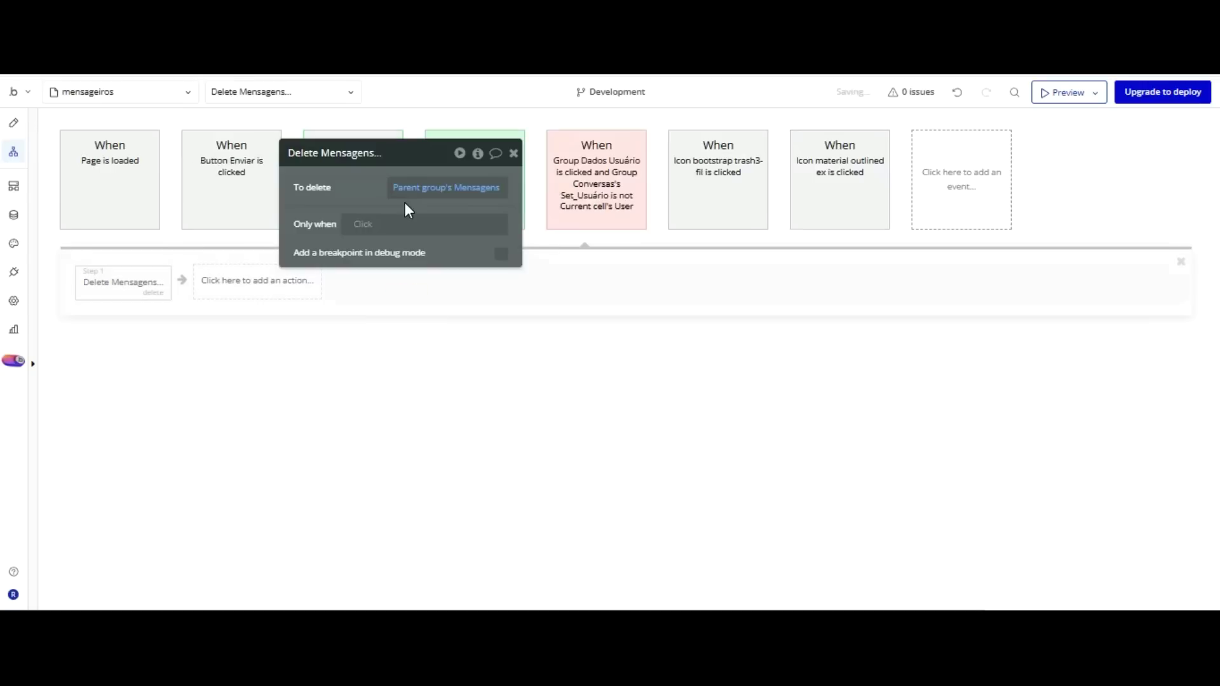
left_click_drag(374, 149, 672, 285)
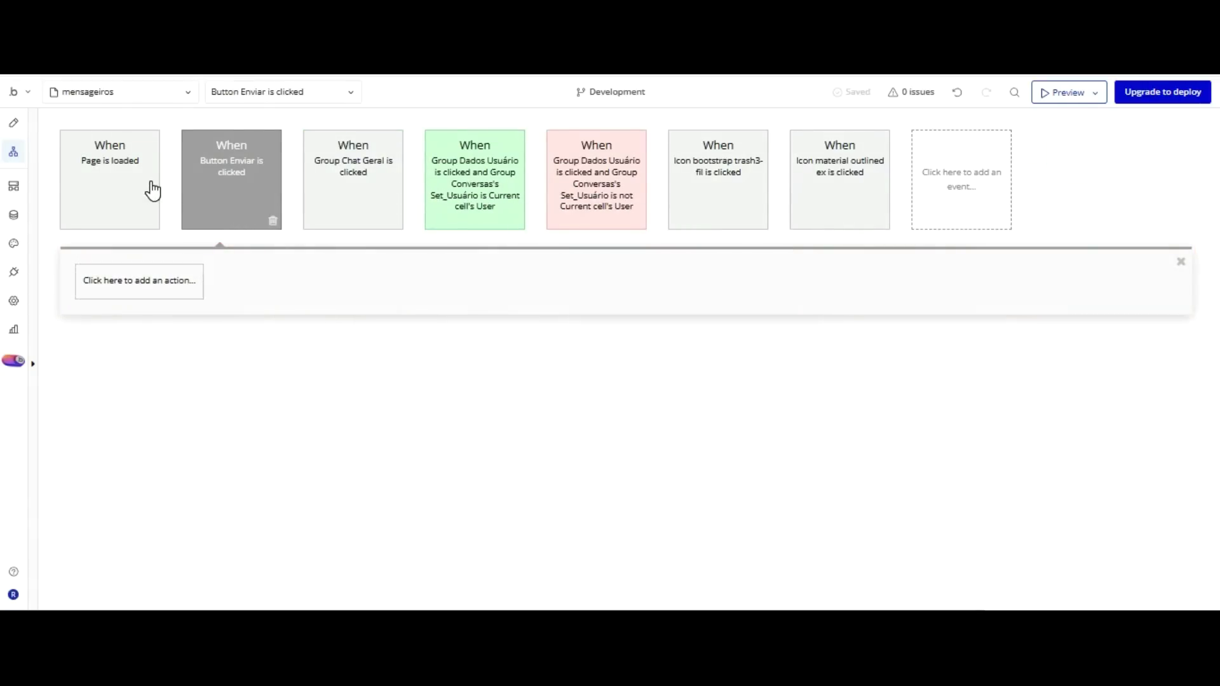
mouse_move(135, 385)
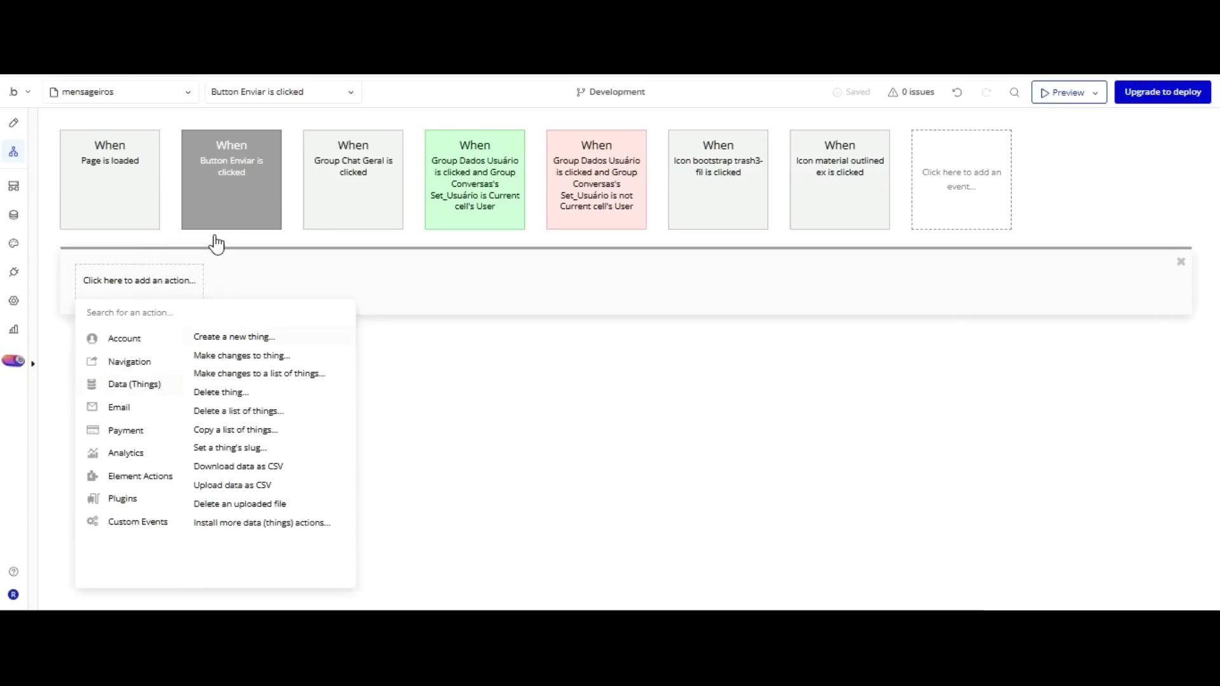
left_click(216, 336)
left_click(737, 321)
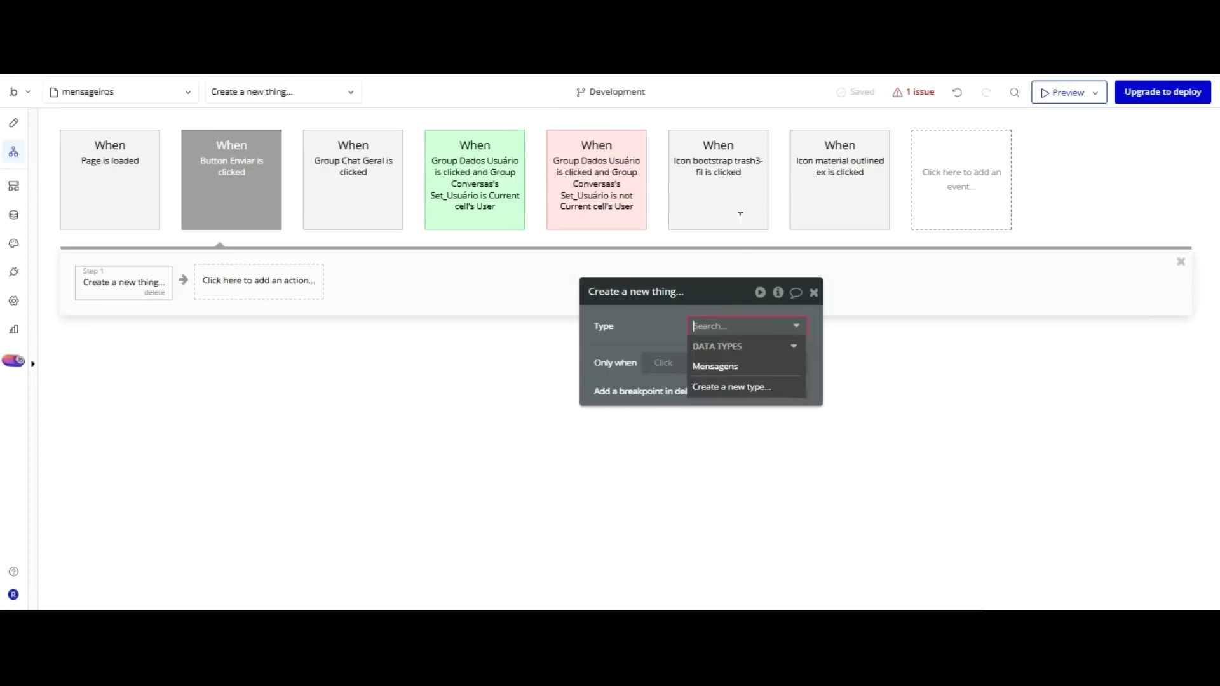
left_click(715, 366)
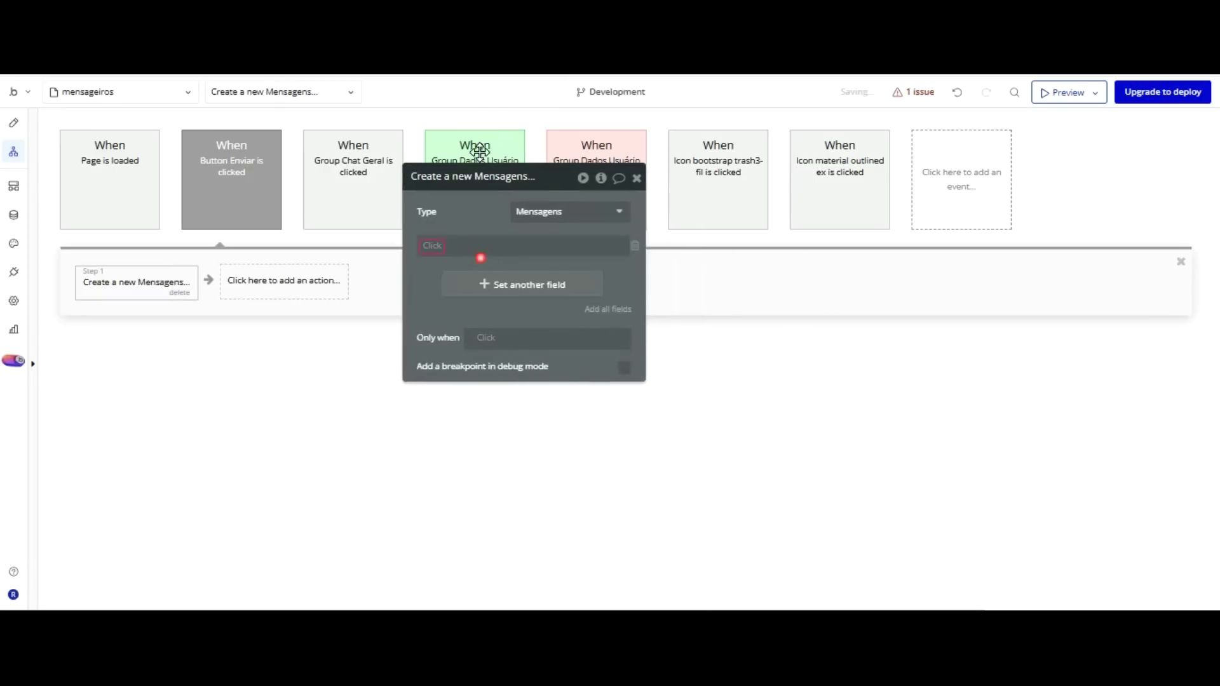
Add the Mensagem, two Usuários conversa, and Usuários receptores fields to the new record.
left_click(436, 244)
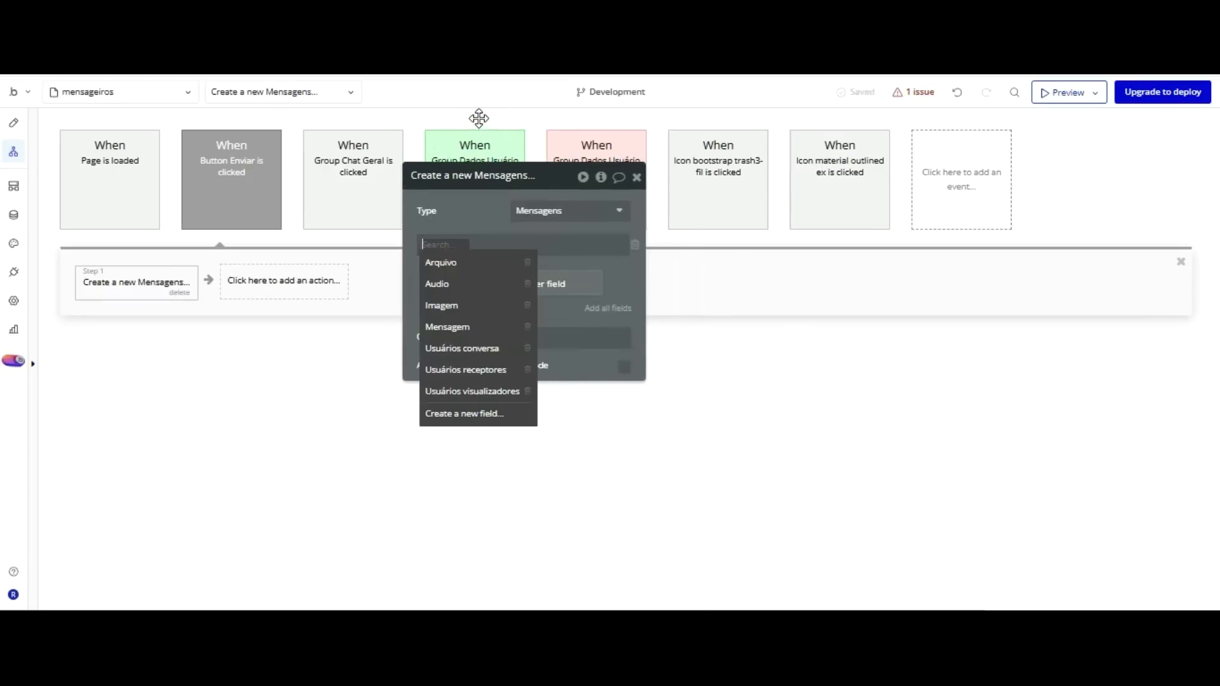
key("Down")
key("Down")
key("Down")
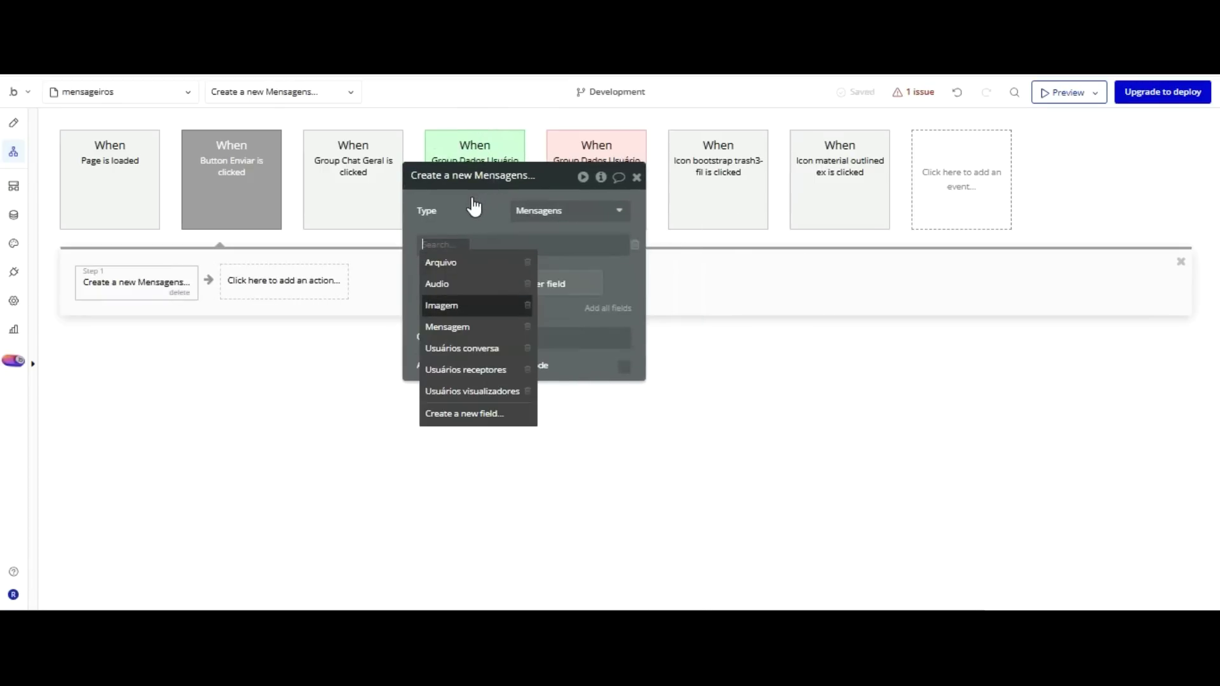
key("Down")
key("Return")
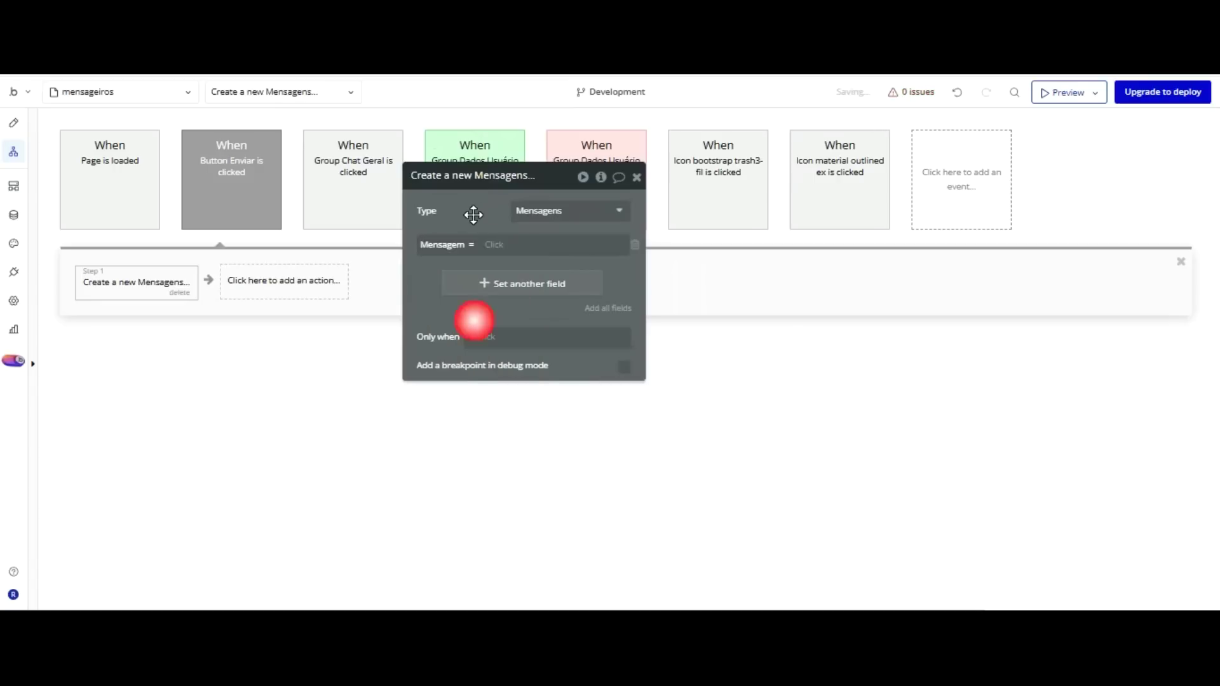
key("Down")
key("Down")
key("Down")
key("Down")
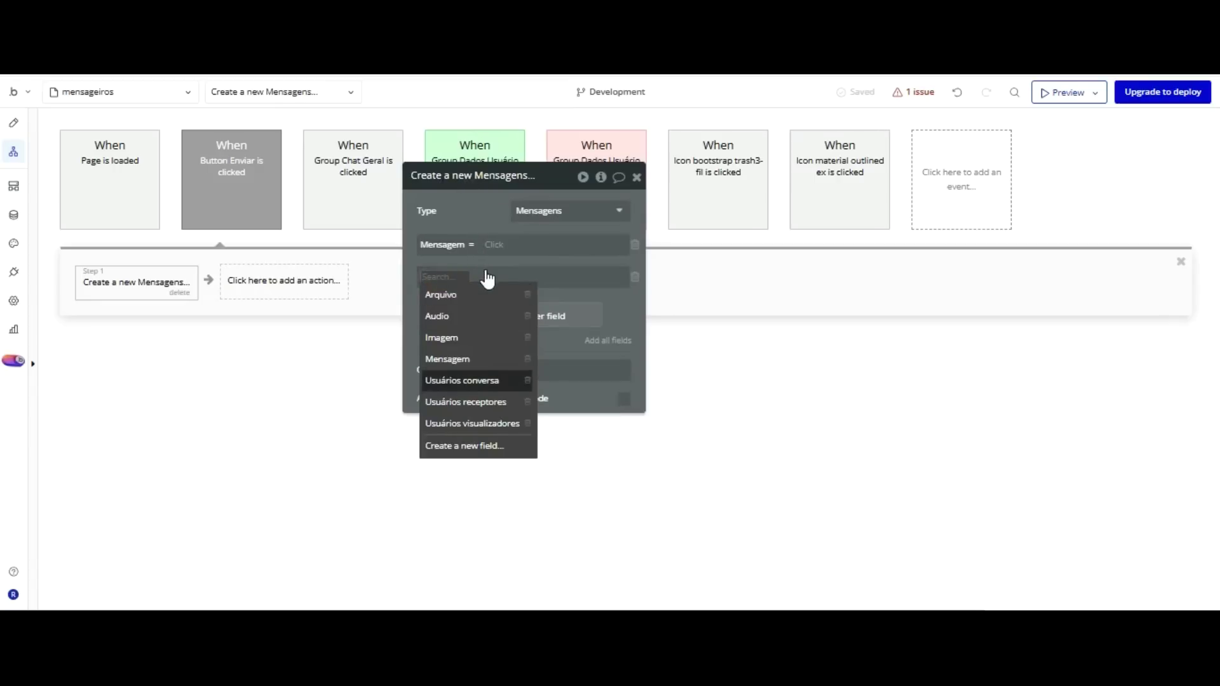
key("Return")
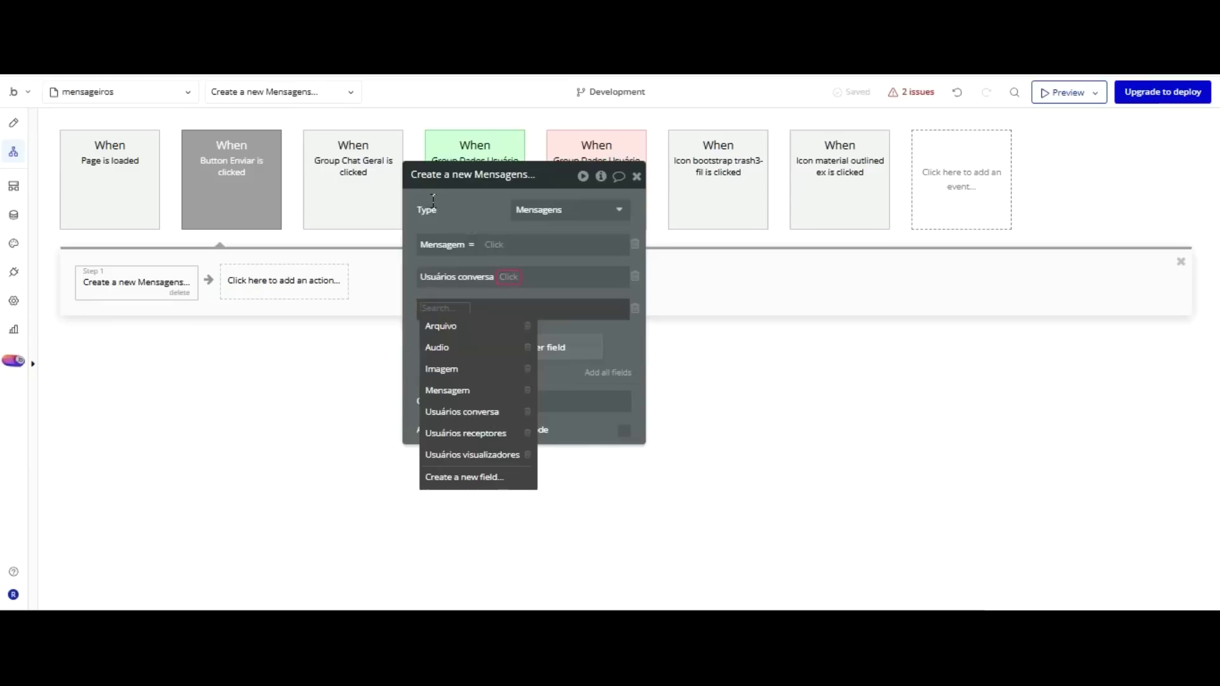
key("Down")
key("Down")
key("Down")
key("Down")
key("Down")
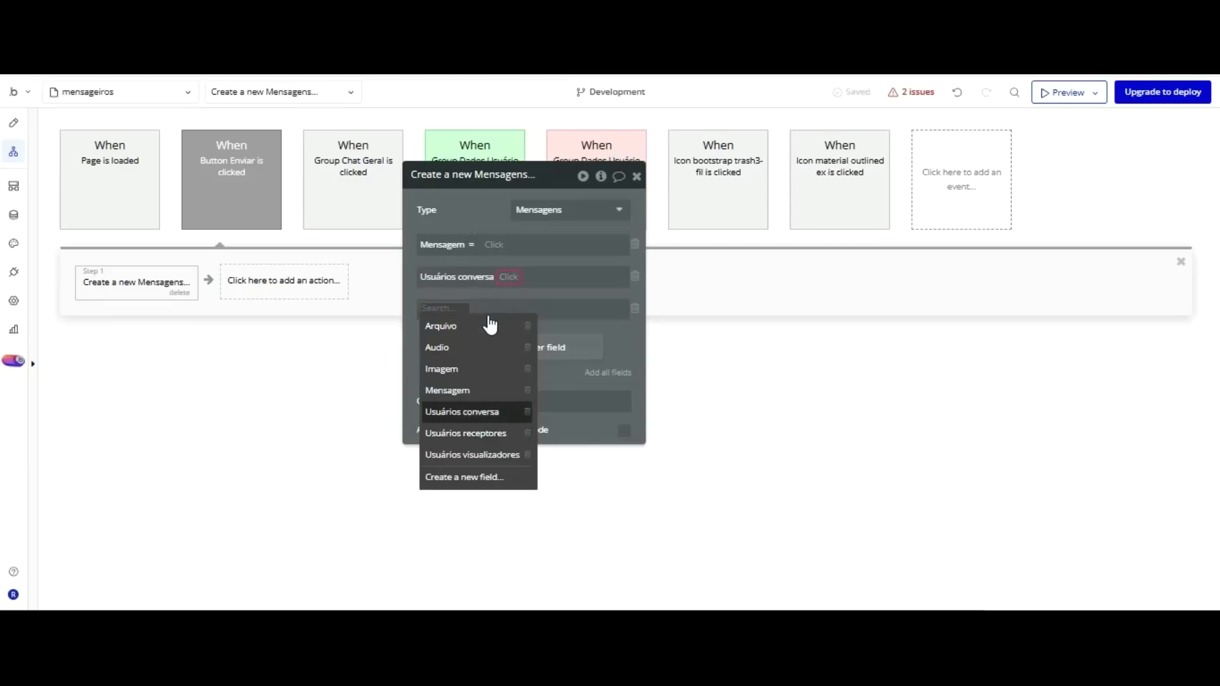
key("Return")
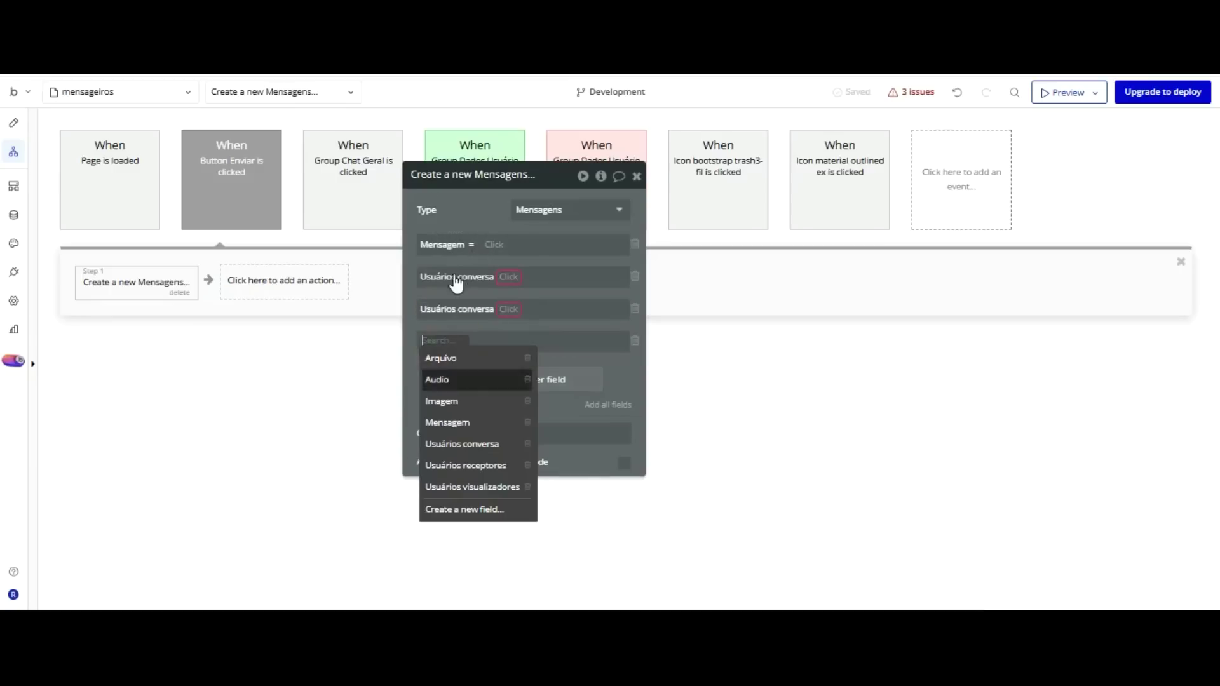
key("Down")
key("Return")
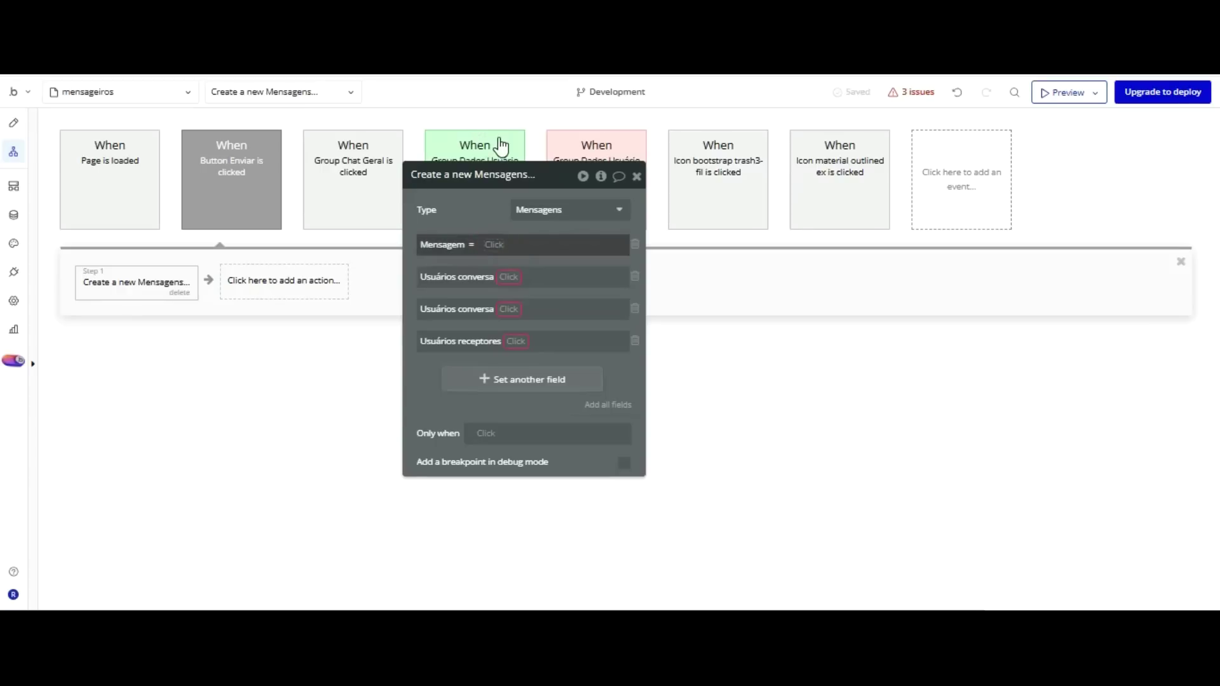
scroll(591, 273, "down", 5)
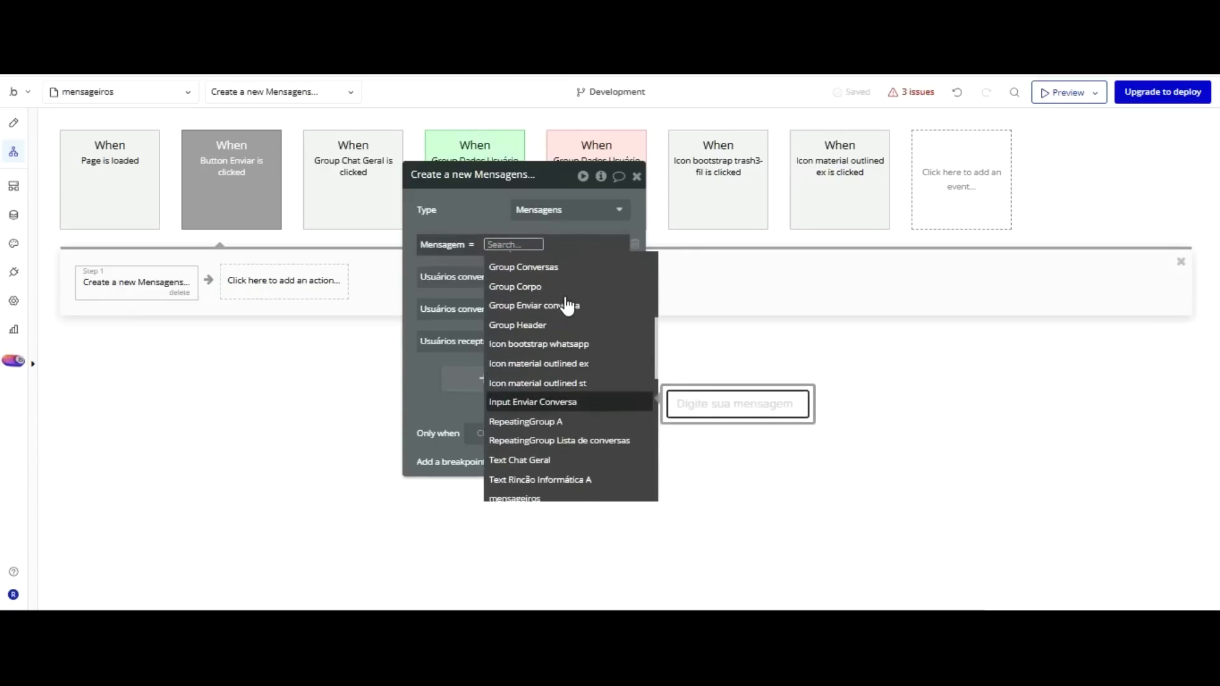
Fill Mensagem with Input Enviar Conversa's value and make the list fields add entries.
left_click(566, 402)
key("Up")
key("Up")
key("Return")
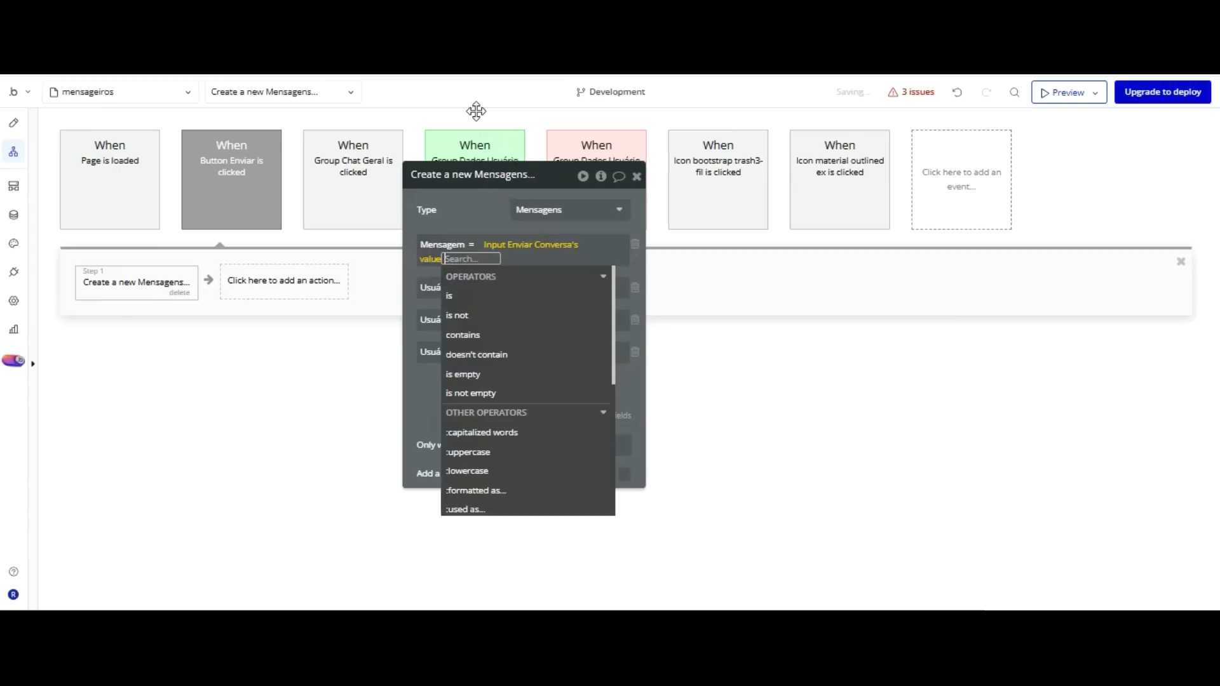
left_click(476, 209)
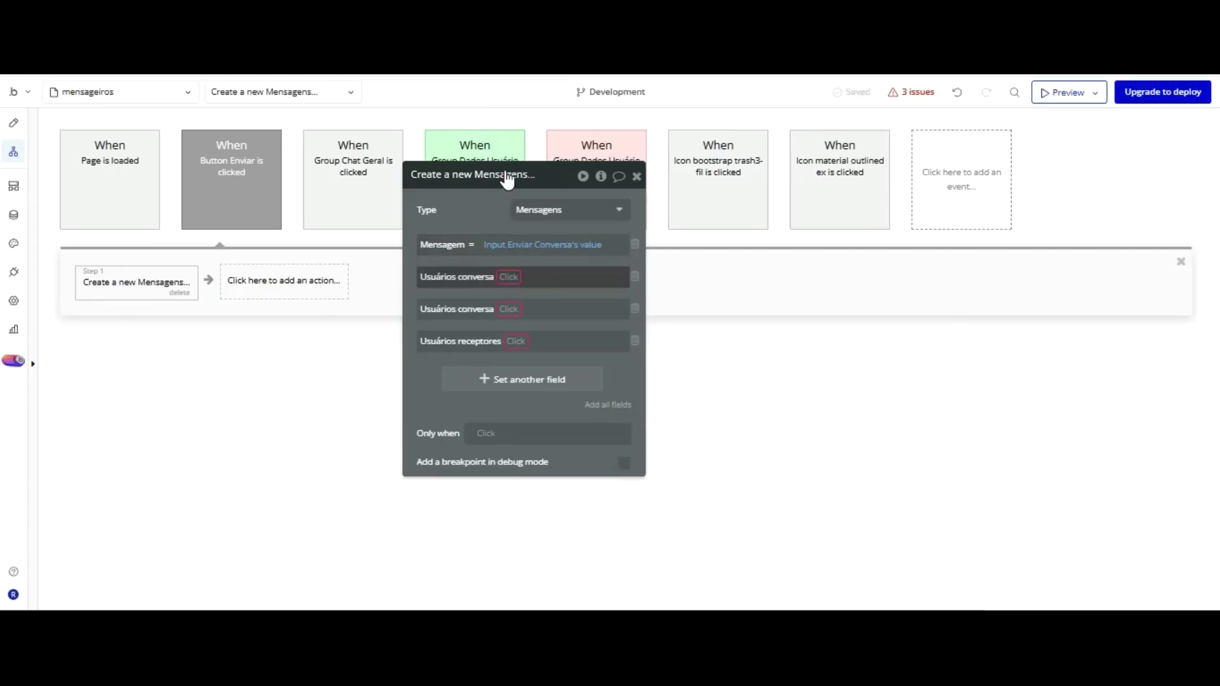
key("Down")
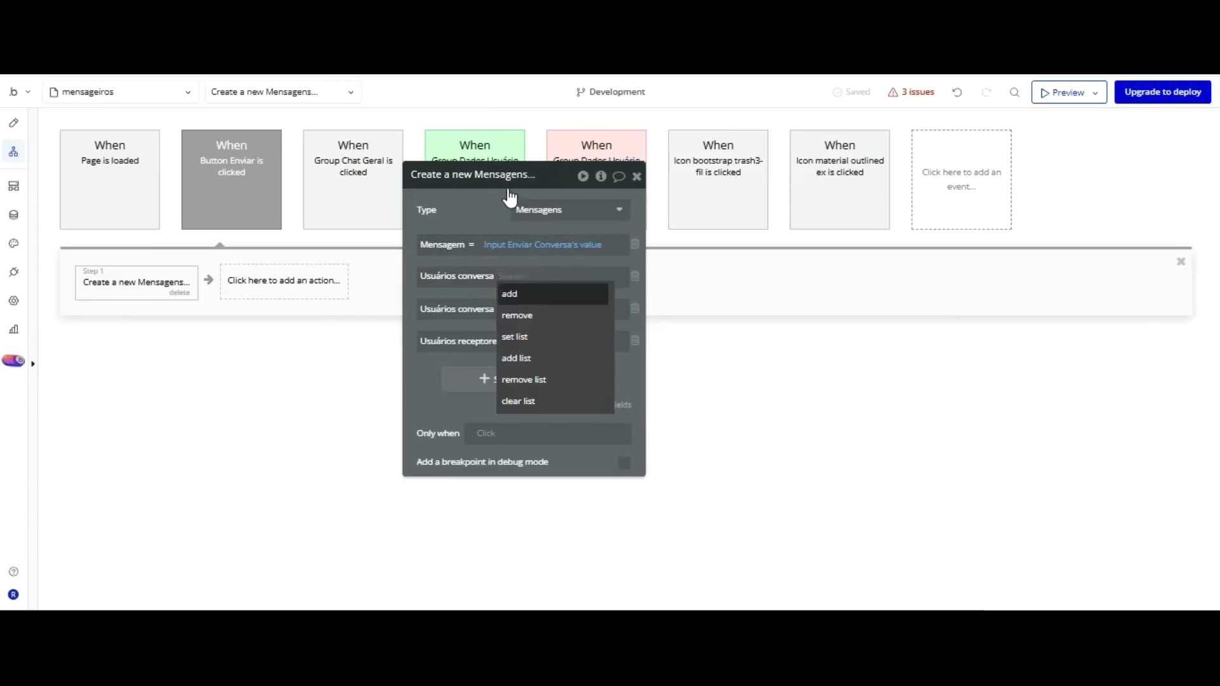
key("Return")
key("Down")
key("Return")
key("Down")
key("Return")
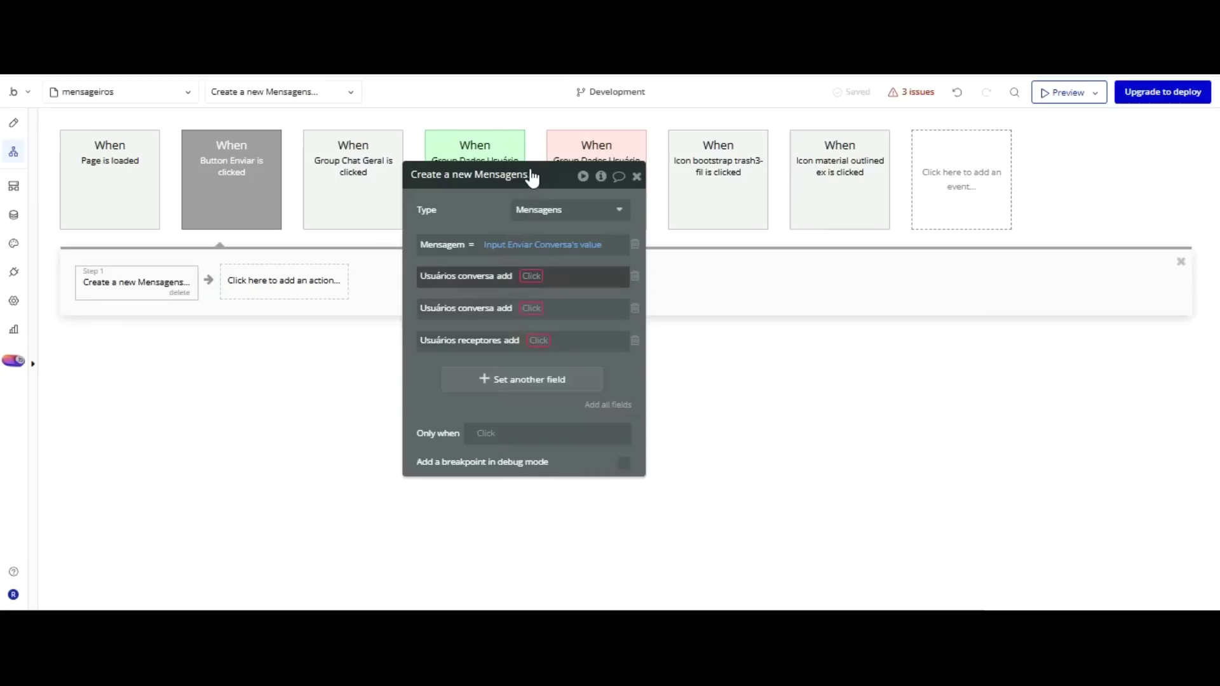
Add Current User and Group Conversas's Set_Usuário to the message's Usuários conversa.
left_click(531, 276)
key("Down")
key("Down")
key("Down")
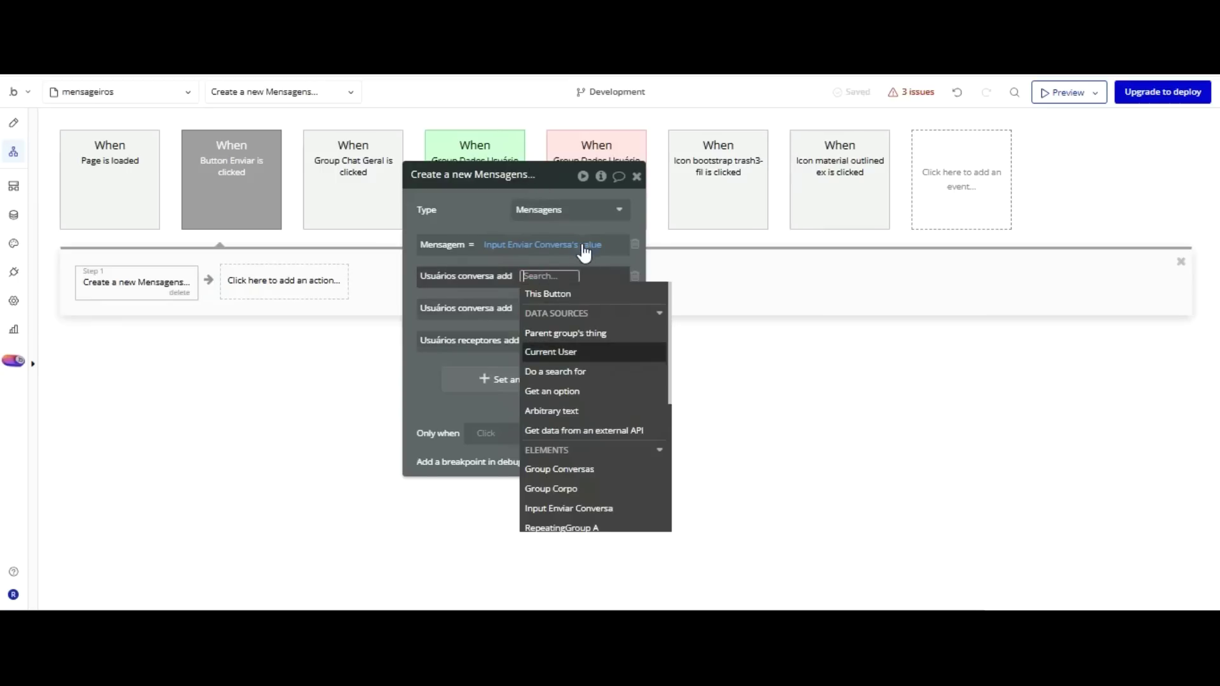
key("Return")
left_click(486, 224)
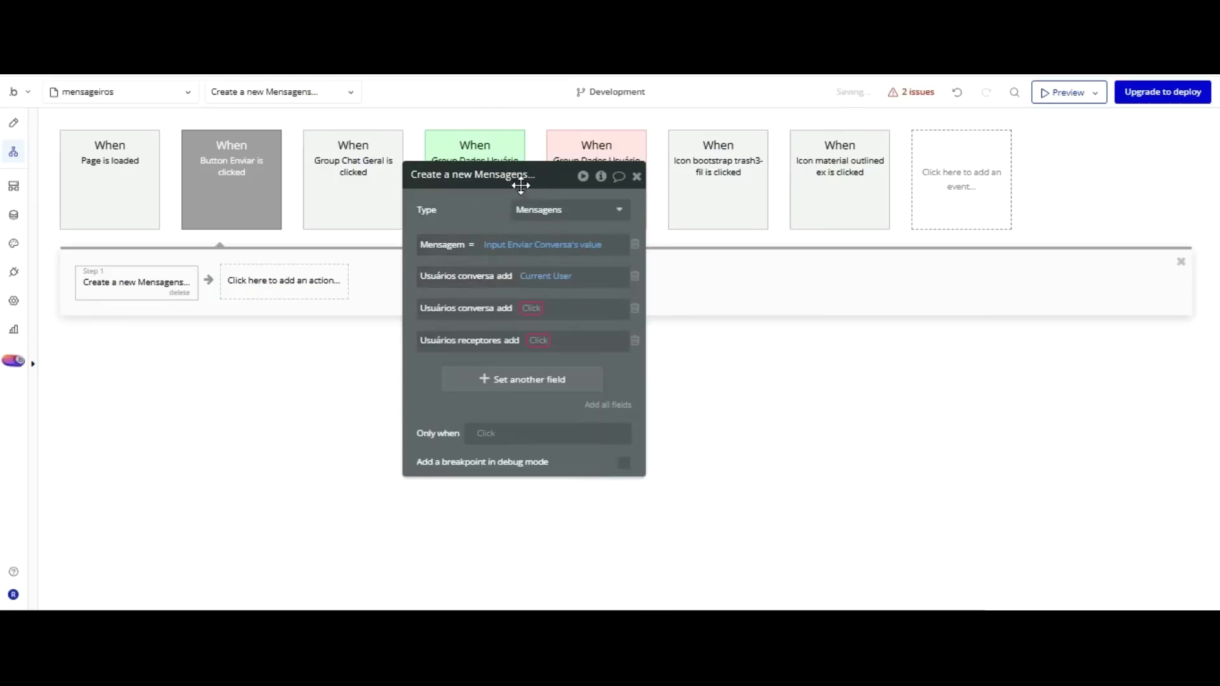
key("Tab")
key("Down")
key("Down")
key("Down")
key("Down")
key("Down")
key("Down")
key("Down")
key("Down")
key("Down")
key("Down")
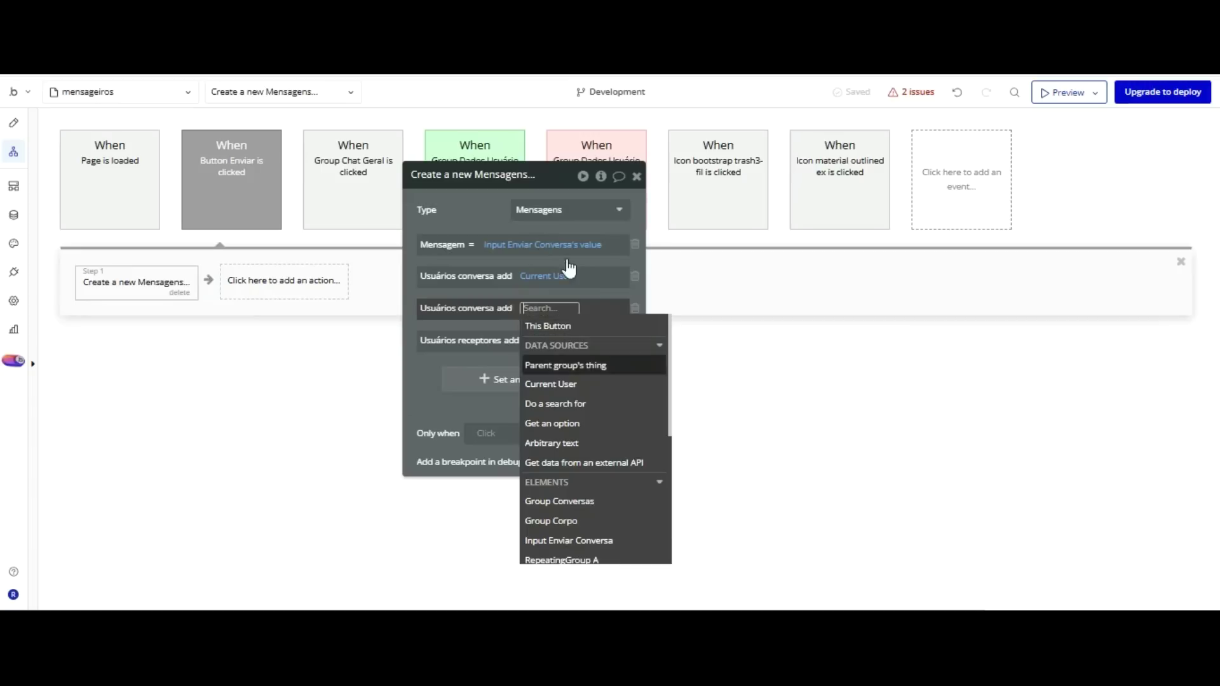
key("Up")
key("Up")
key("Up")
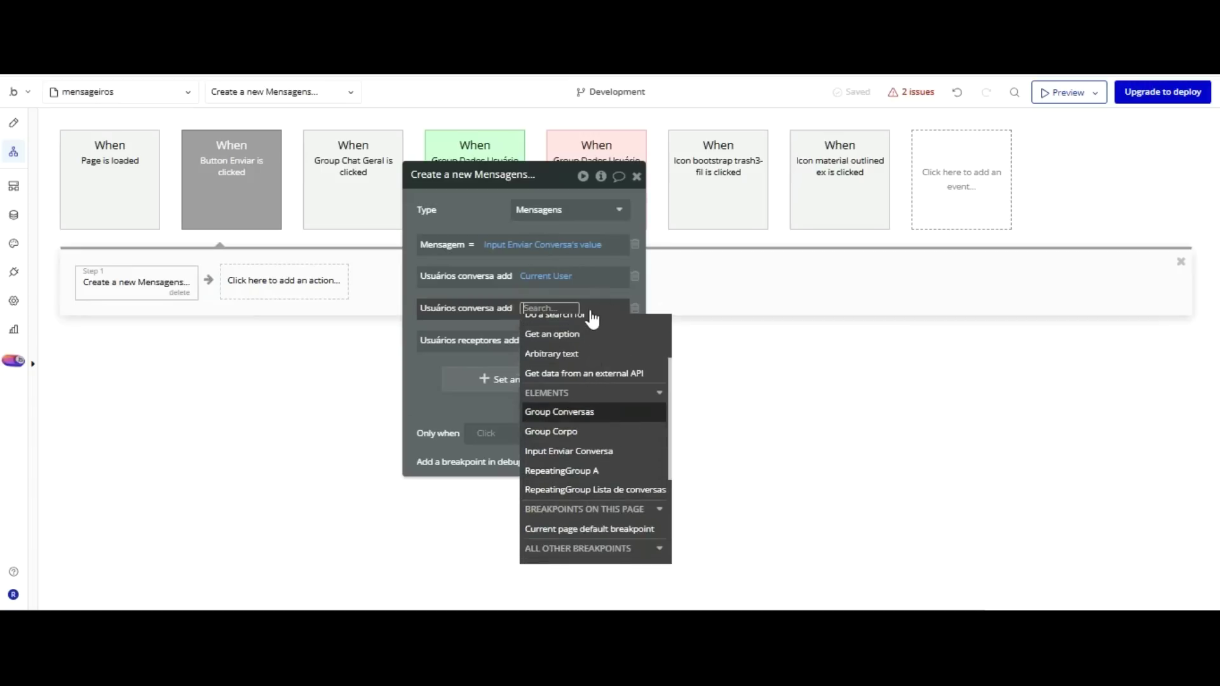
left_click(585, 412)
left_click(499, 455)
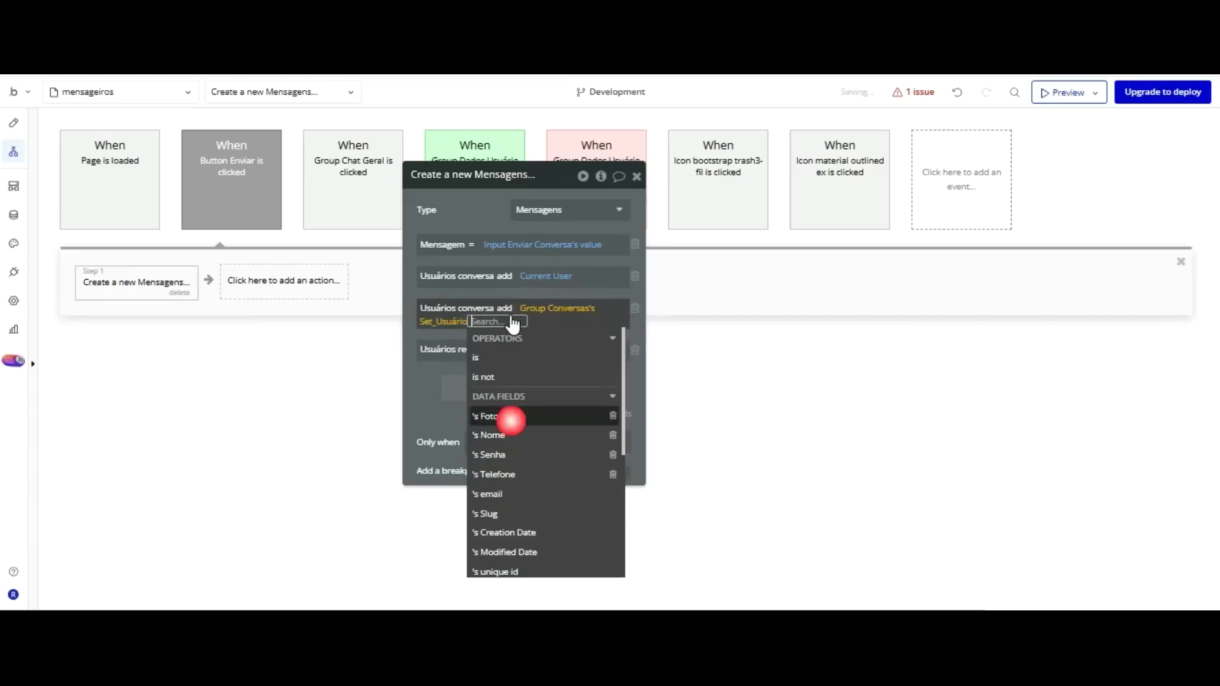
left_click(480, 110)
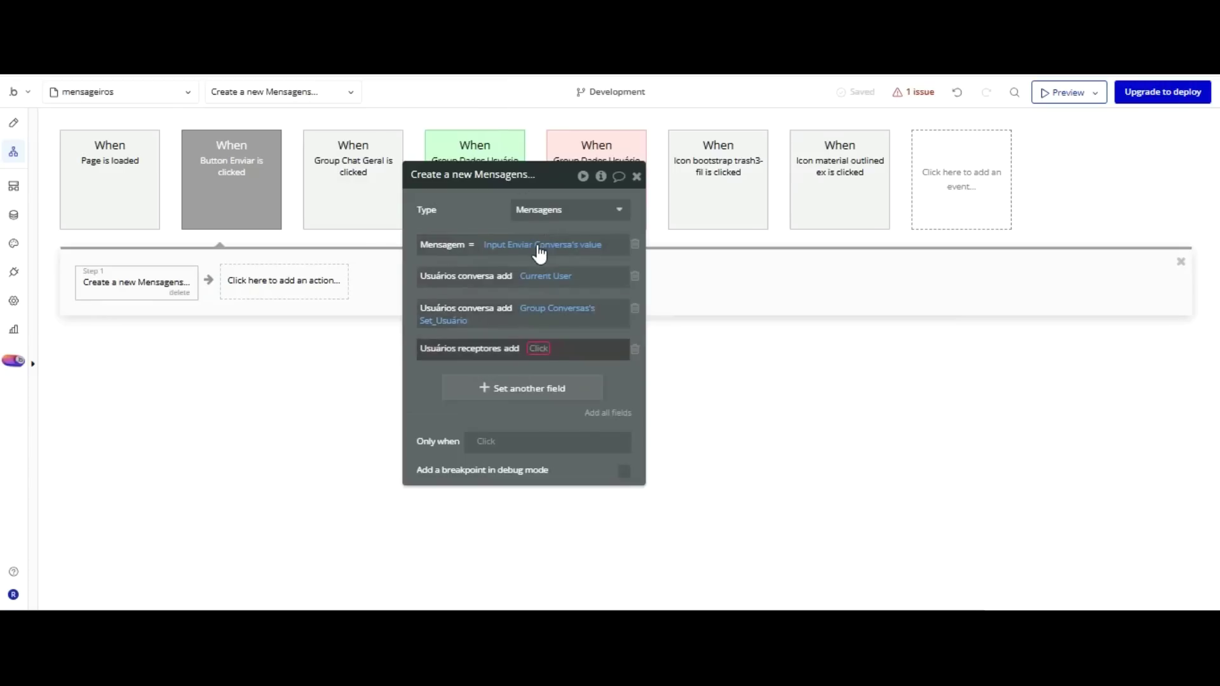
Set Usuários receptores to add Group Conversas's Set_Usuário.
left_click(539, 348)
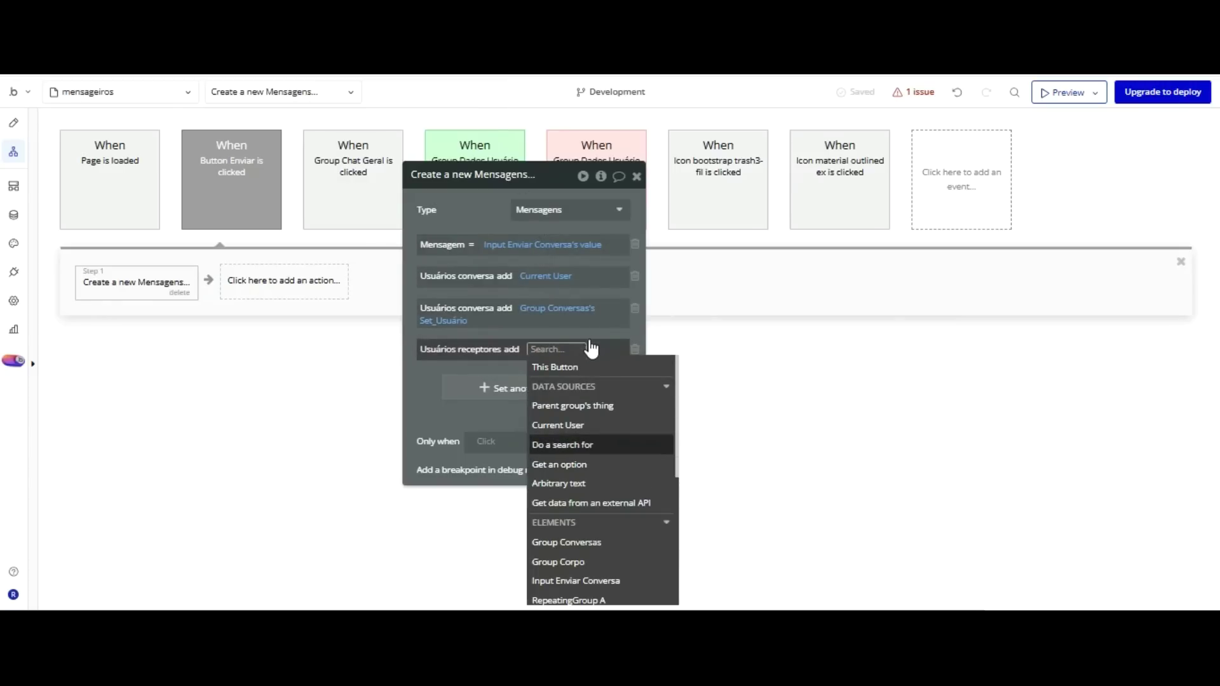
left_click(595, 541)
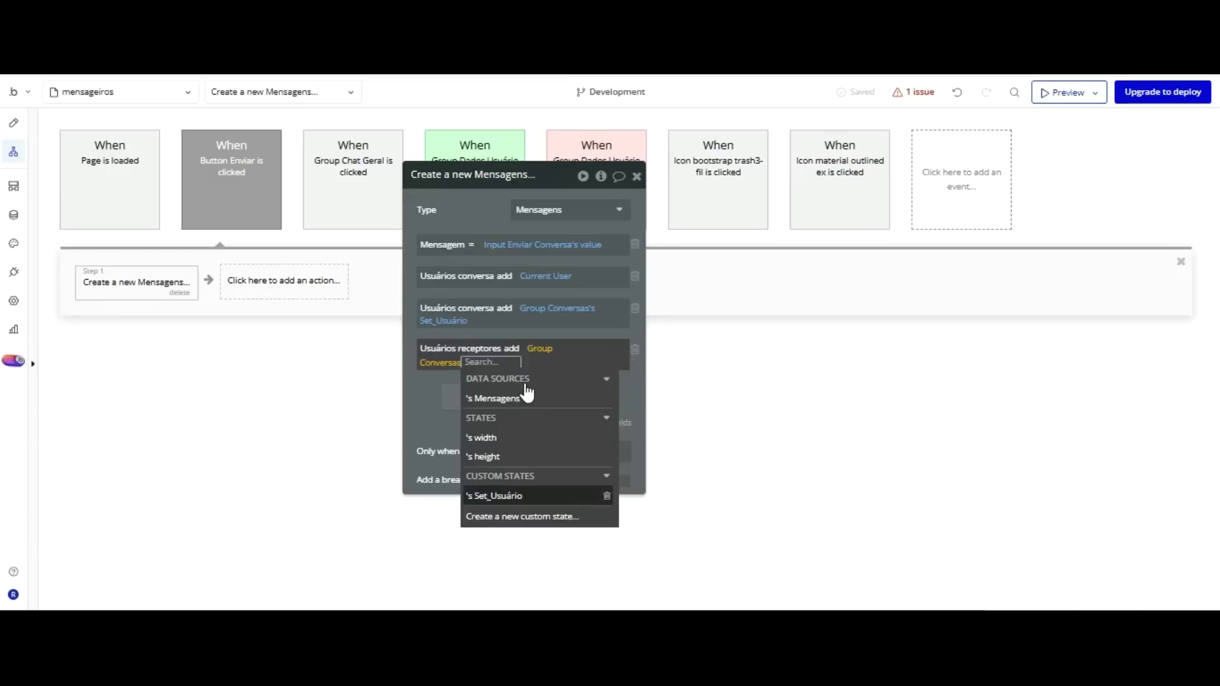
left_click(438, 413)
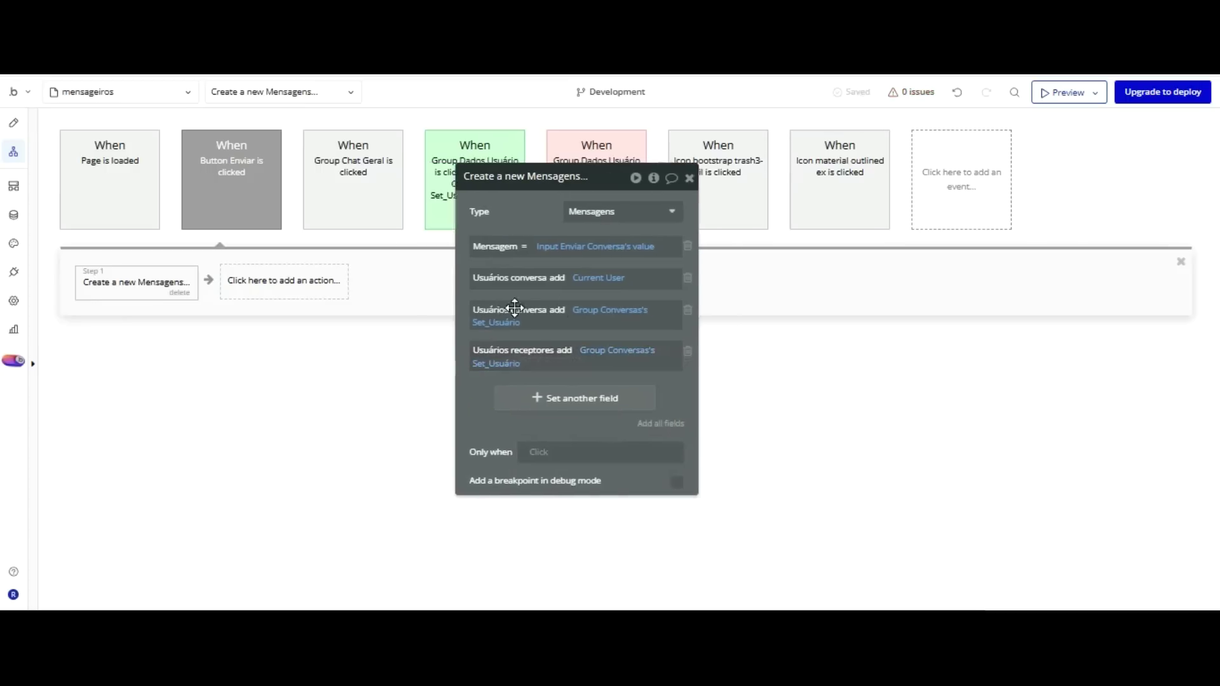
left_click(291, 279)
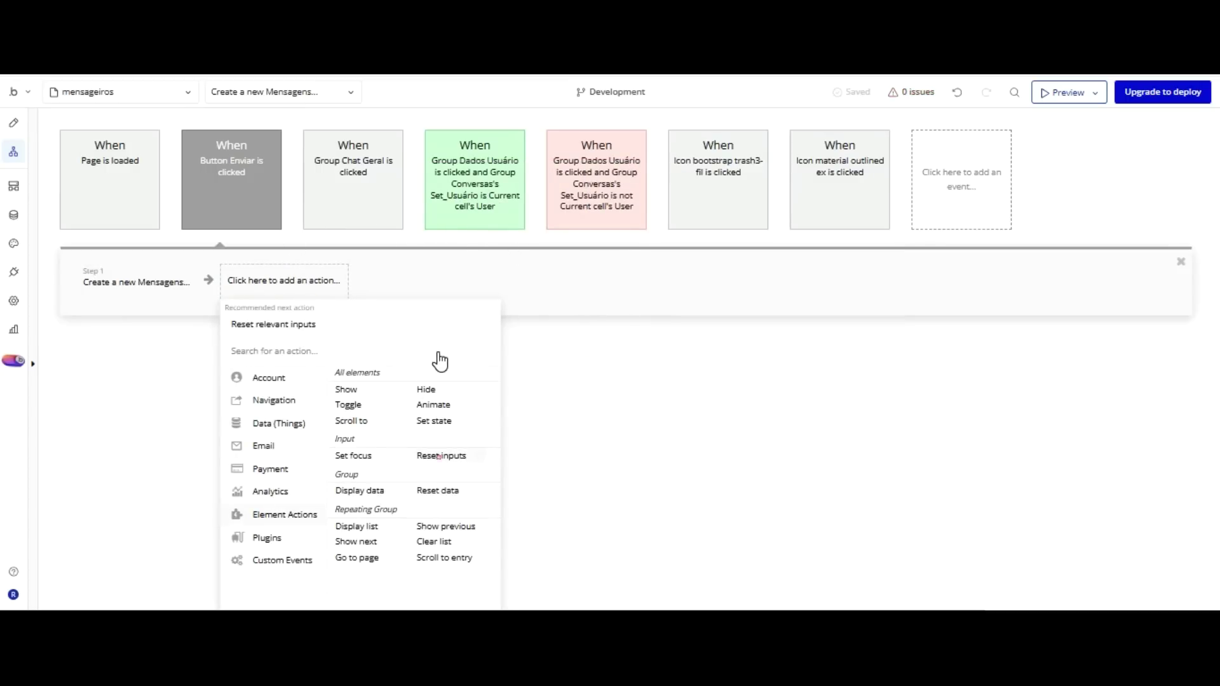
Add Reset relevant inputs, then scroll RepeatingGroup Lista de conversas to Result of step 1.
left_click(439, 456)
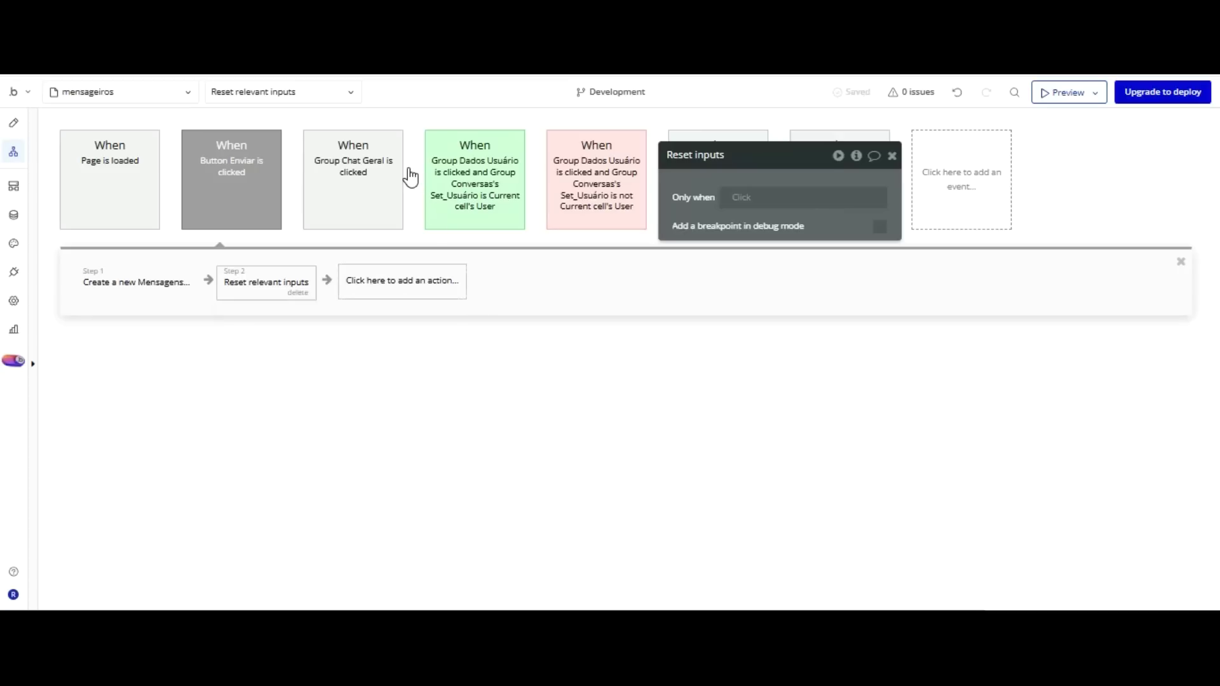
left_click(408, 273)
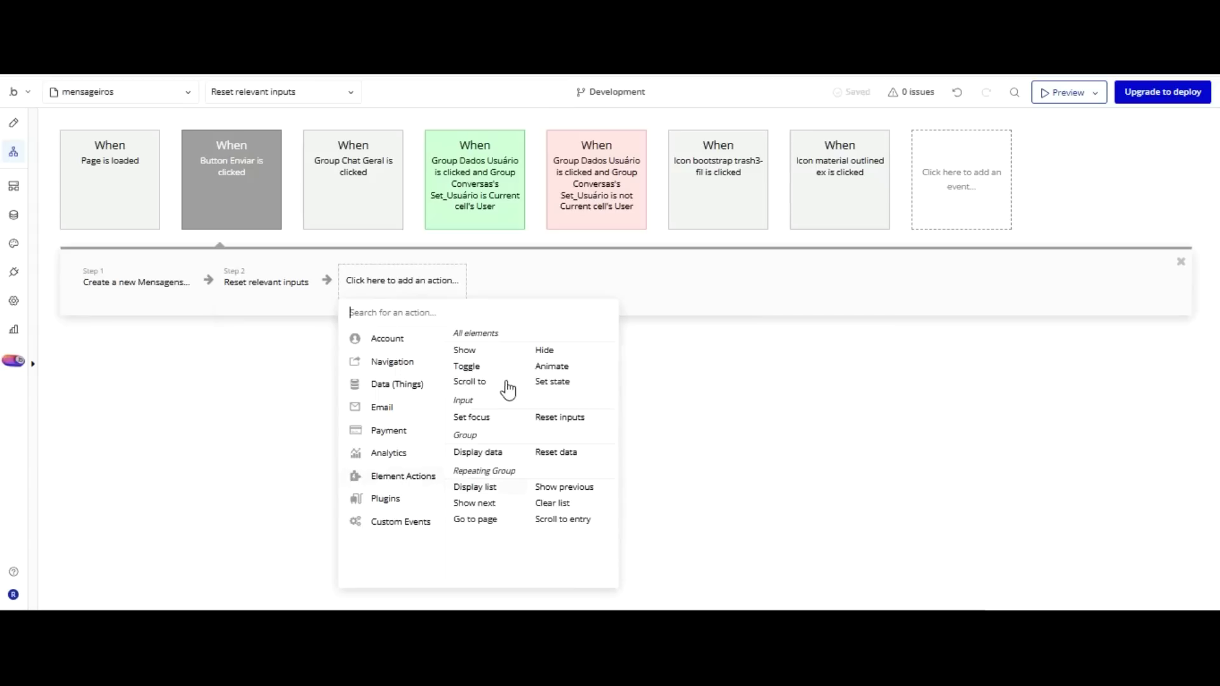
left_click(563, 519)
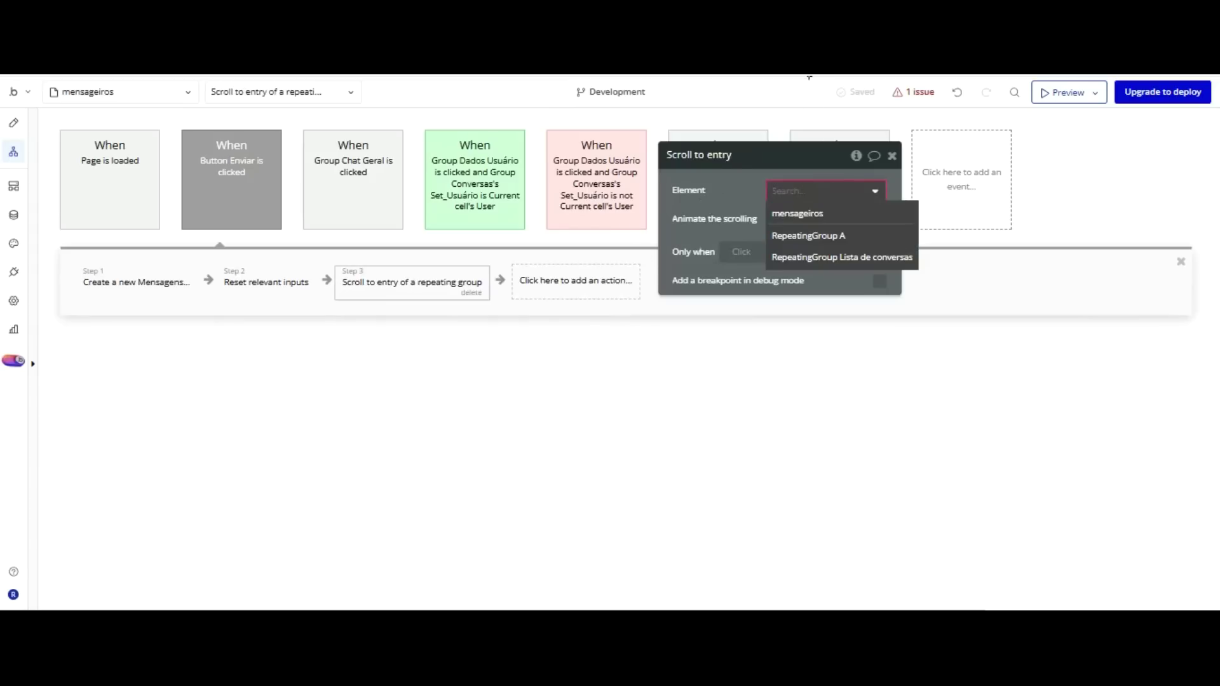
key("Down")
key("Down")
key("Down")
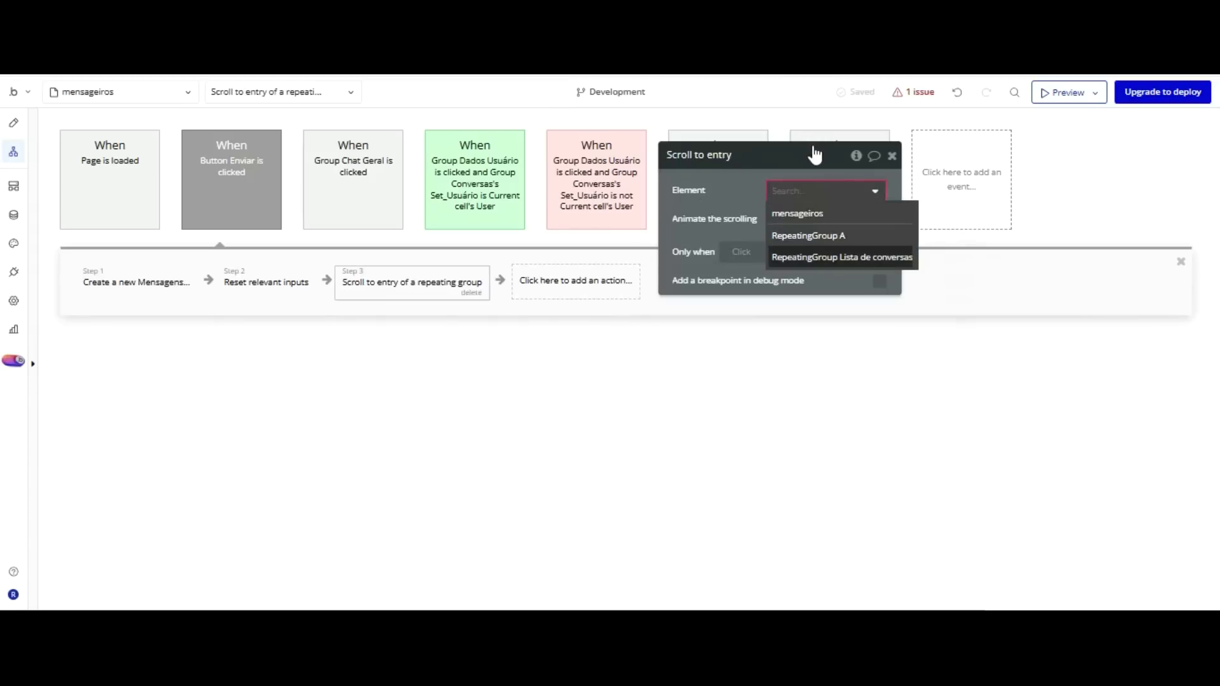
key("Return")
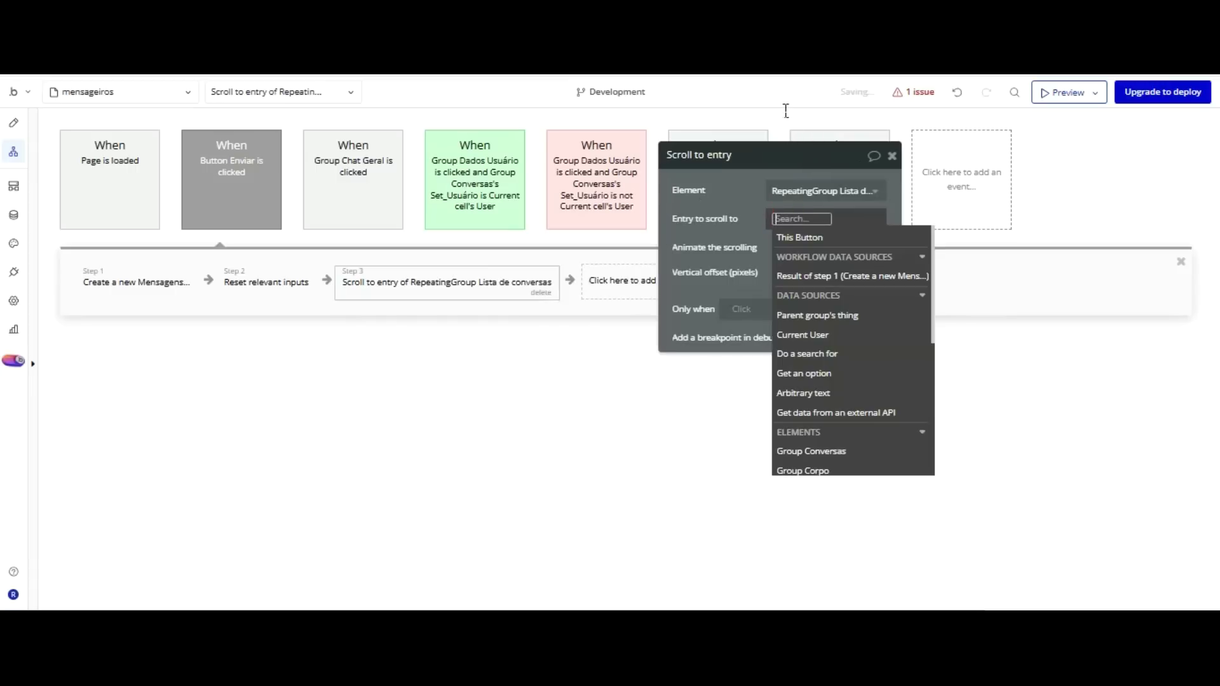
left_click(822, 276)
left_click(755, 190)
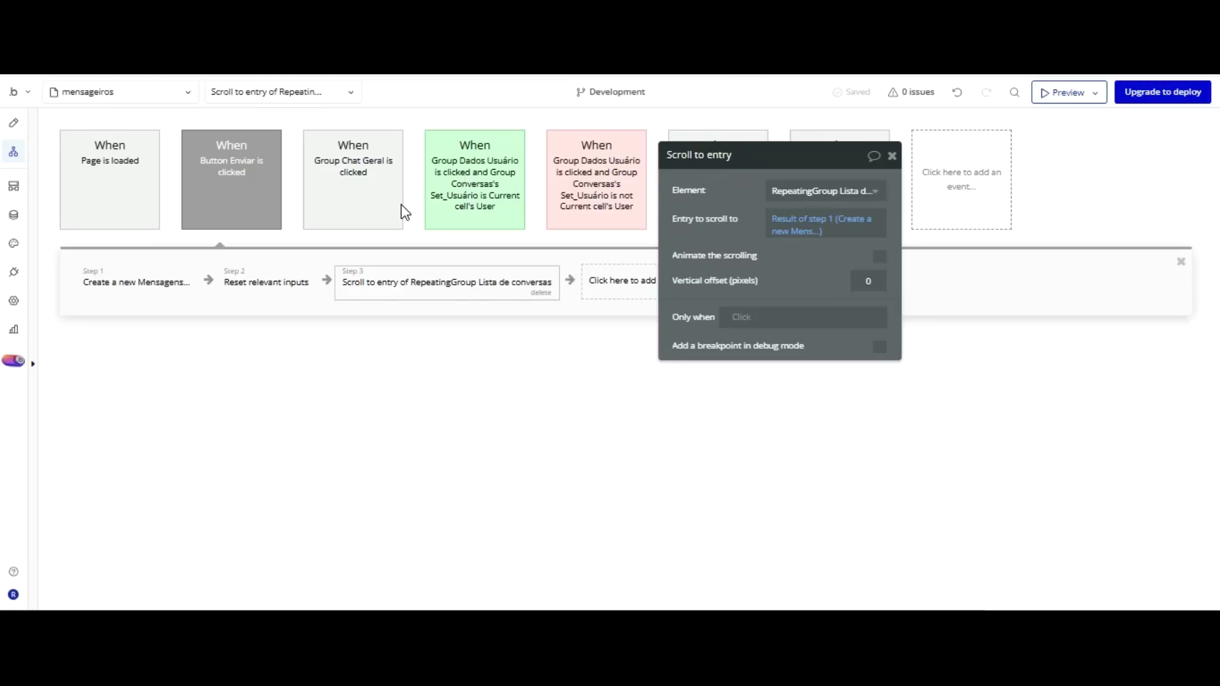
left_click(226, 92)
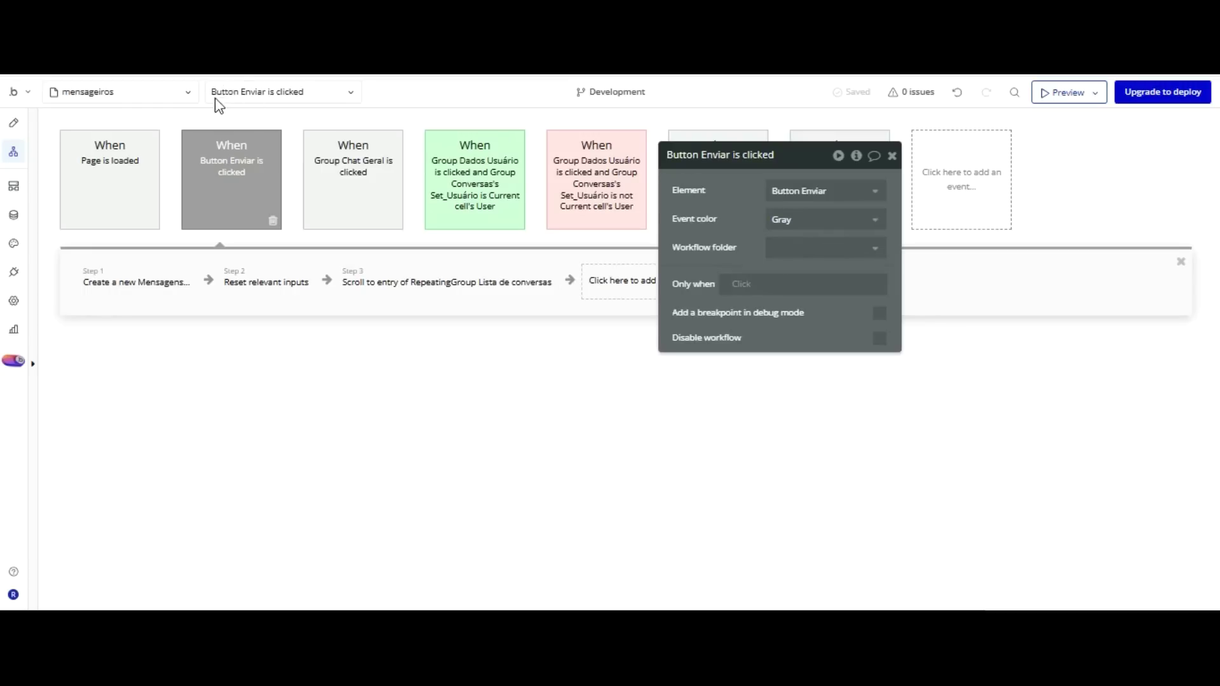
Base the event's Only when condition on Group Conversas's Set_Usuário.
left_click(737, 283)
scroll(851, 305, "down", 4)
scroll(851, 324, "down", 1)
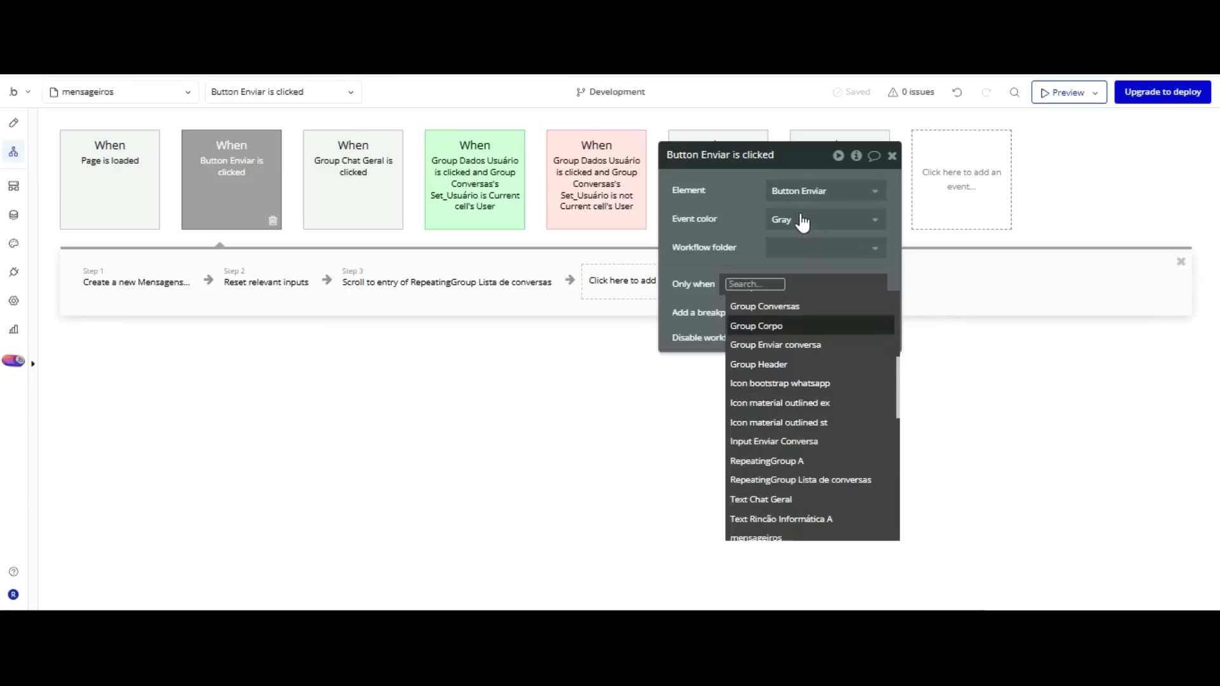
left_click(794, 308)
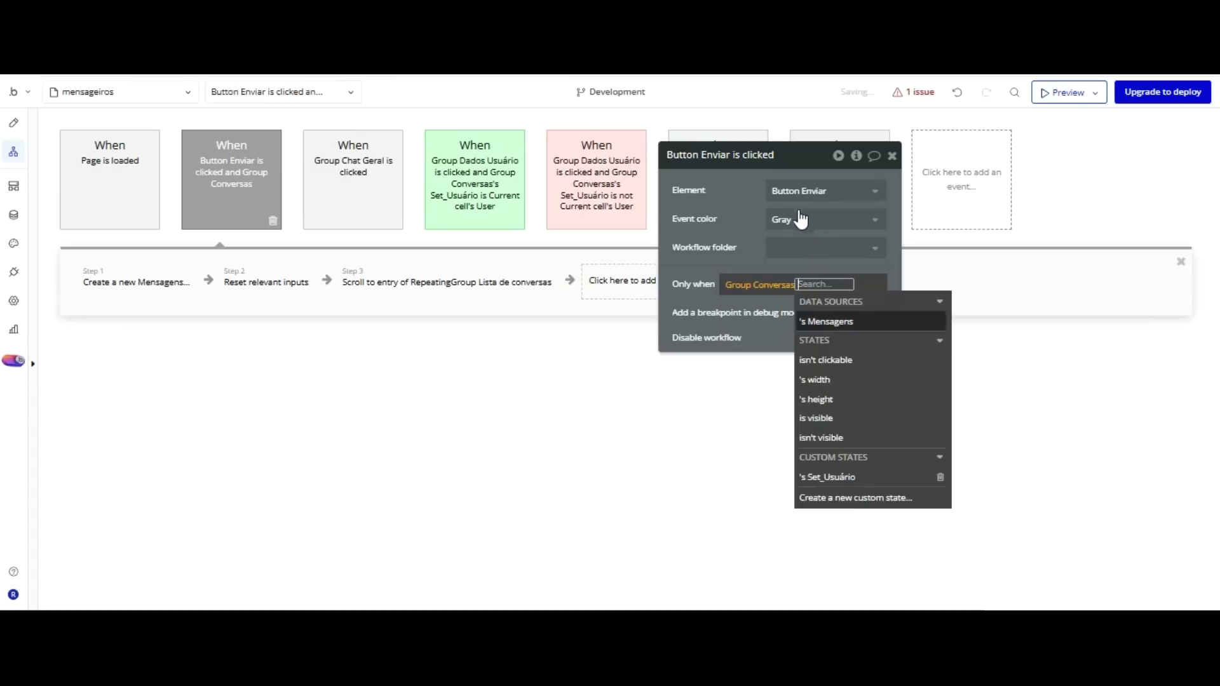
key("Down")
key("Return")
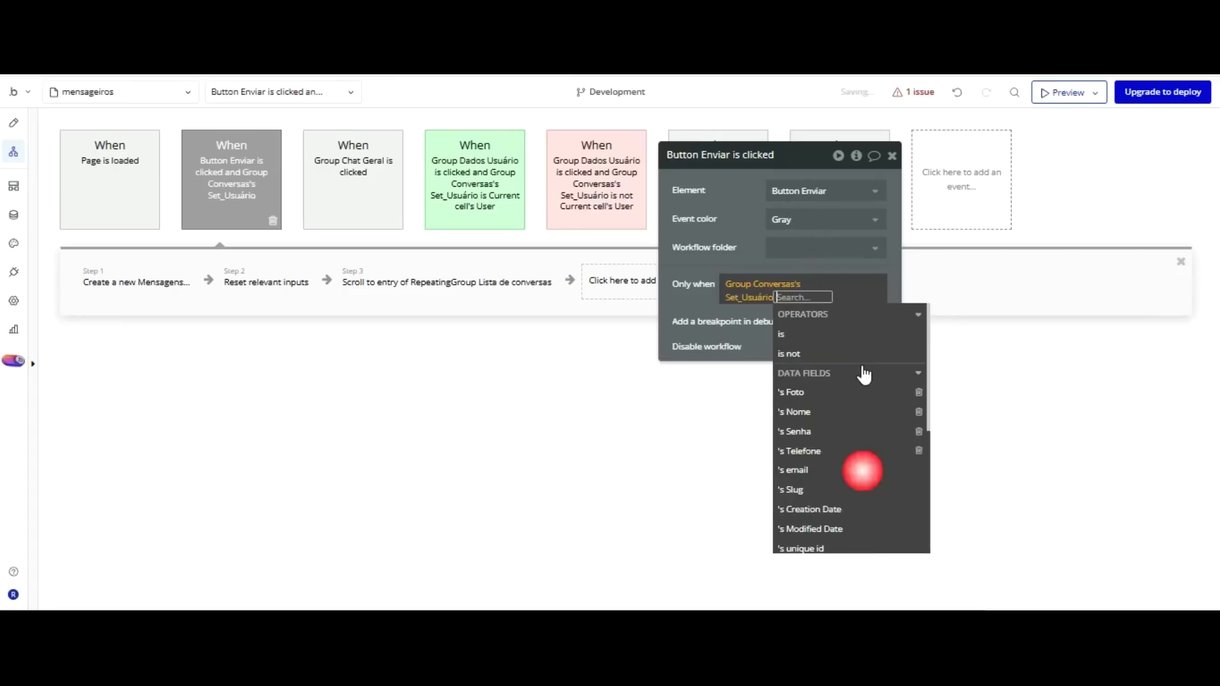
Complete the condition as 'is not empty' and set the event colour to Blue.
key("Up")
key("Up")
key("Up")
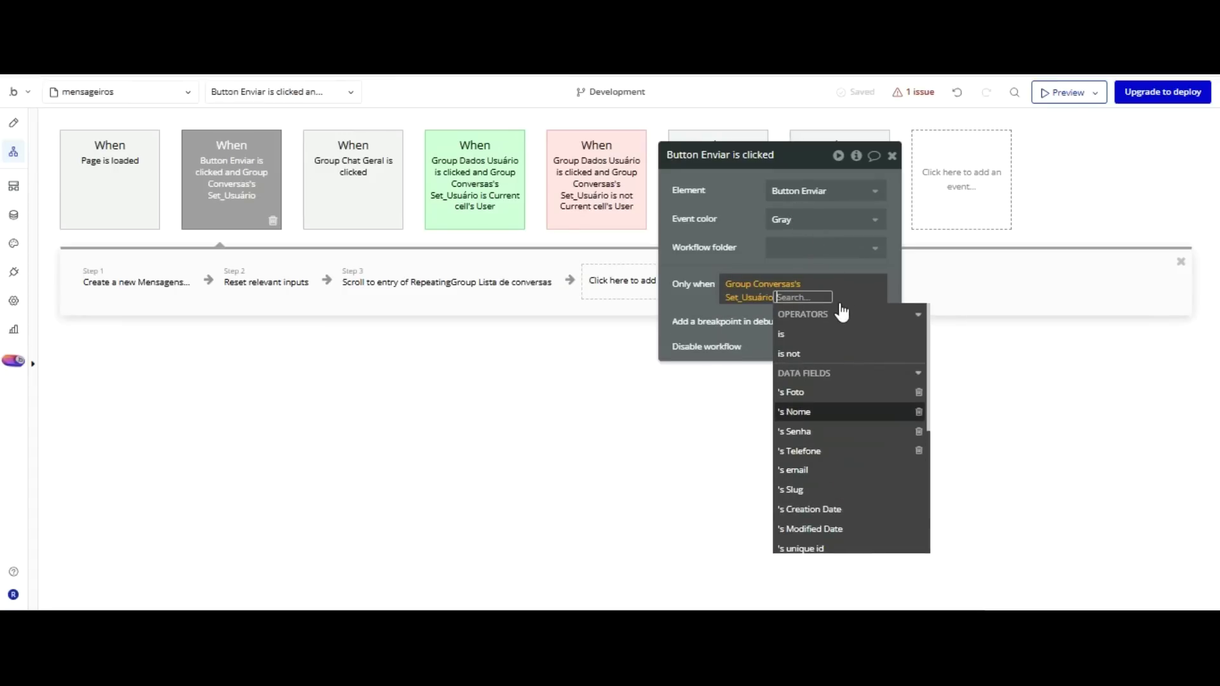
key("Down")
key("Down")
key("Down")
key("Down")
key("Down")
key("Down")
key("Down")
key("Down")
key("Down")
key("Up")
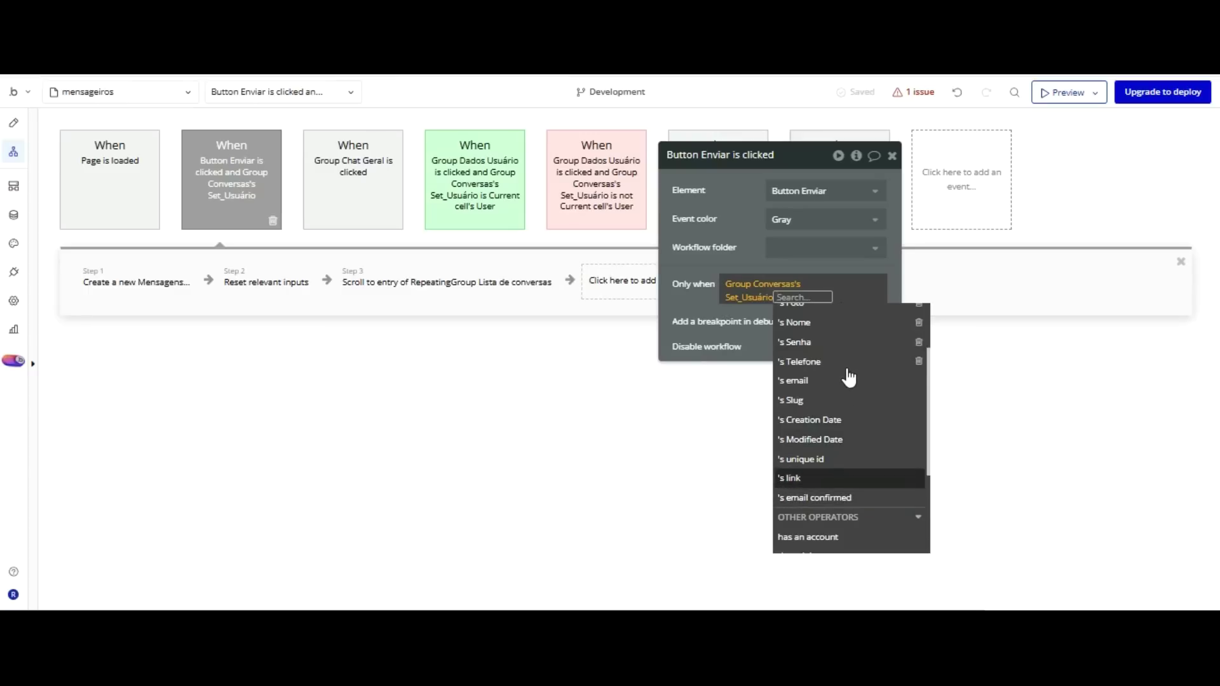
scroll(842, 406, "down", 2)
key("Down")
key("Down")
key("Down")
key("Down")
key("Down")
left_click(836, 524)
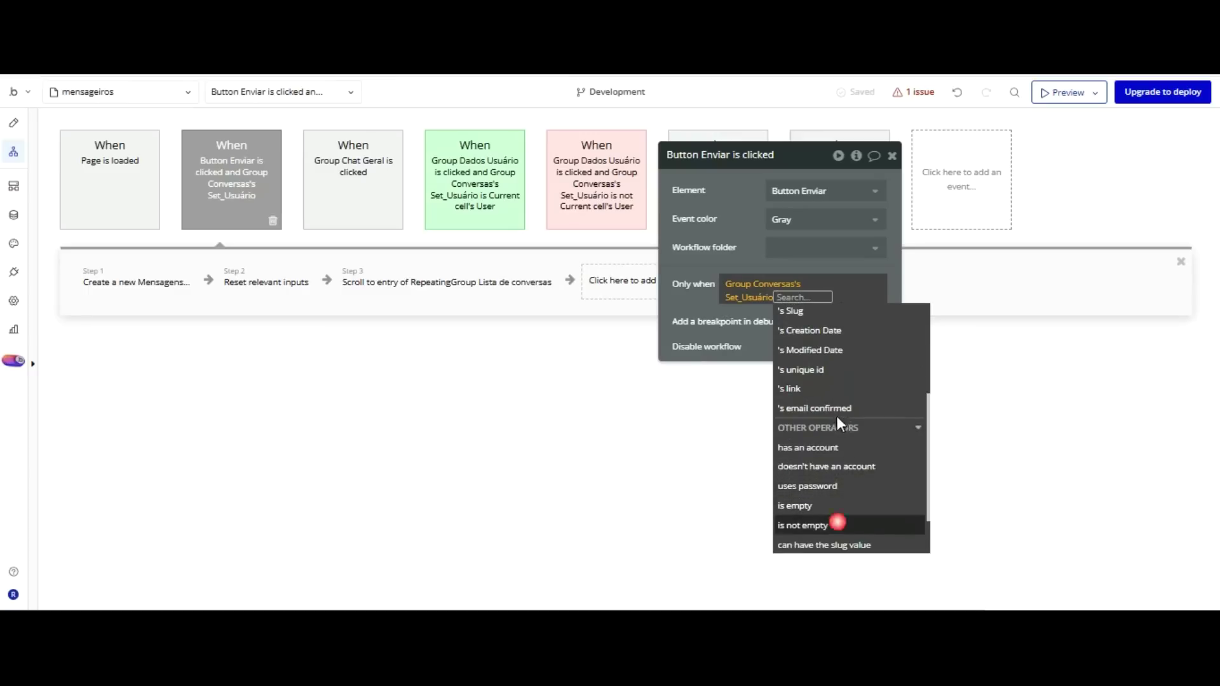
left_click(751, 243)
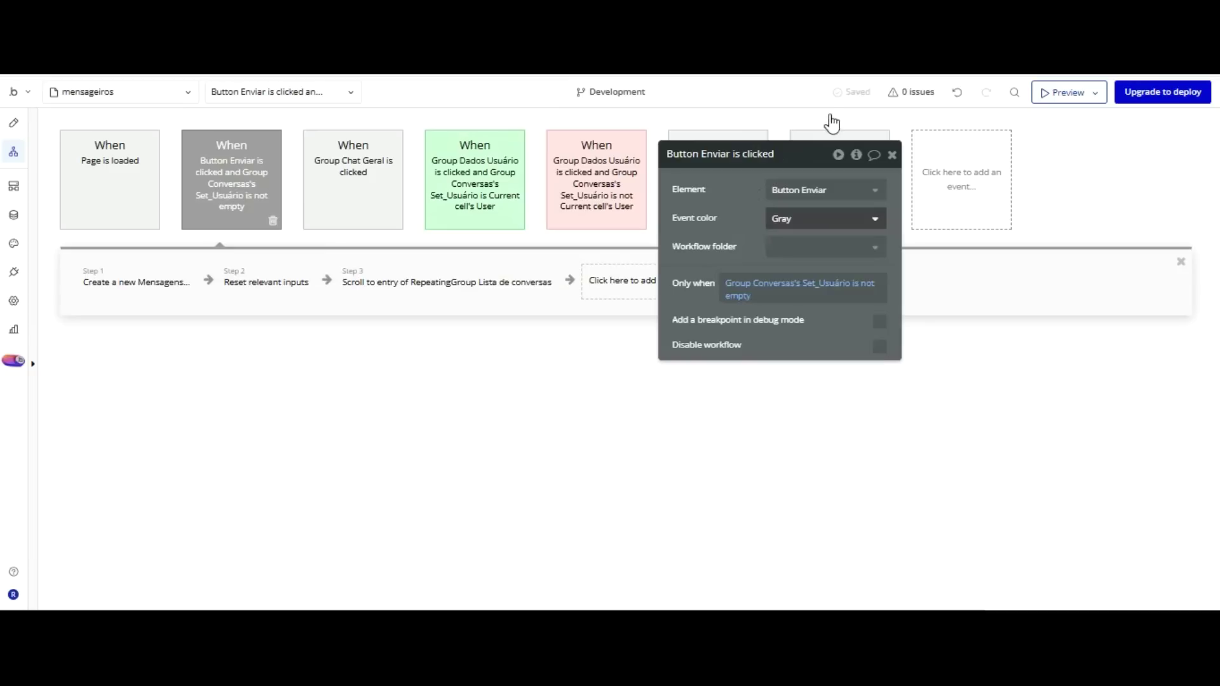
left_click(826, 218)
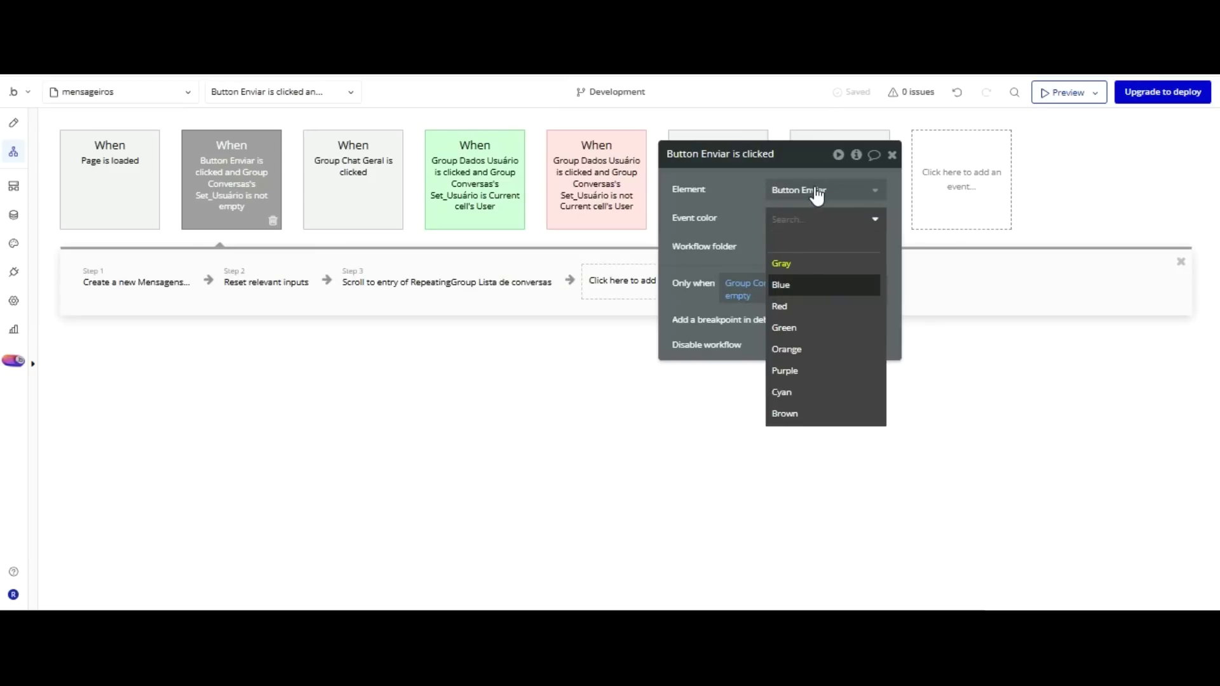
left_click(815, 290)
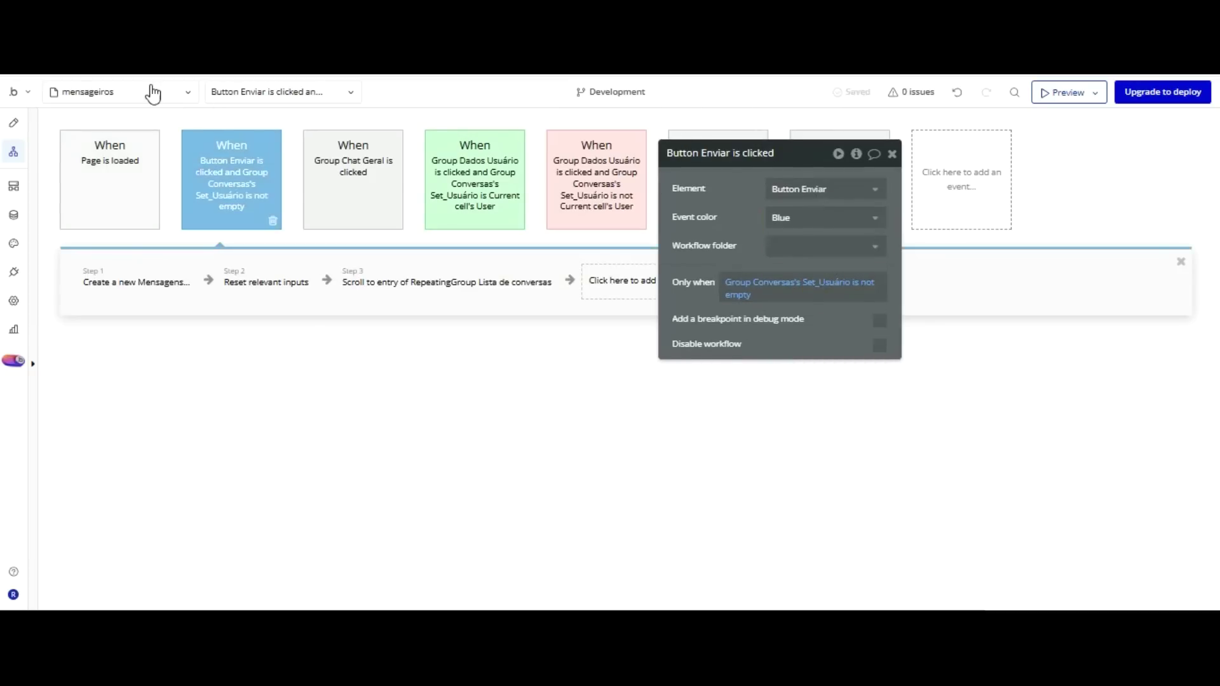
In Design, rename RepeatingGroup A to 'RepeatingGroup Lista Usuários', then go back to Workflow.
left_click(14, 123)
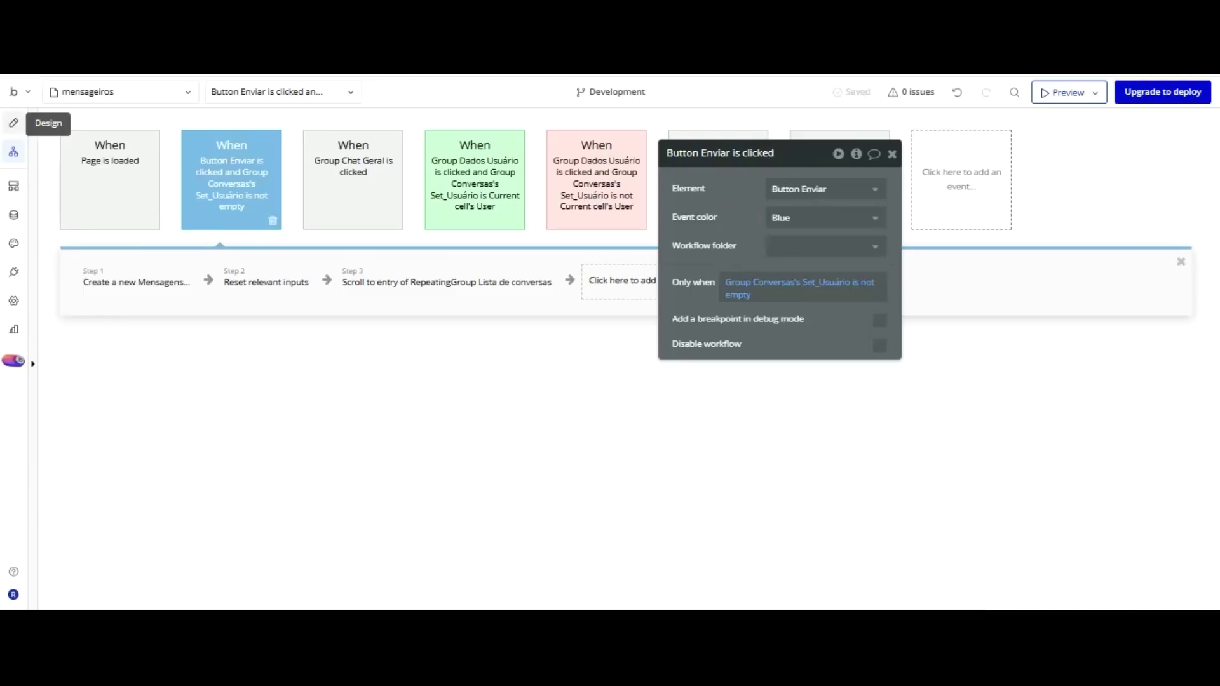
left_click(381, 145)
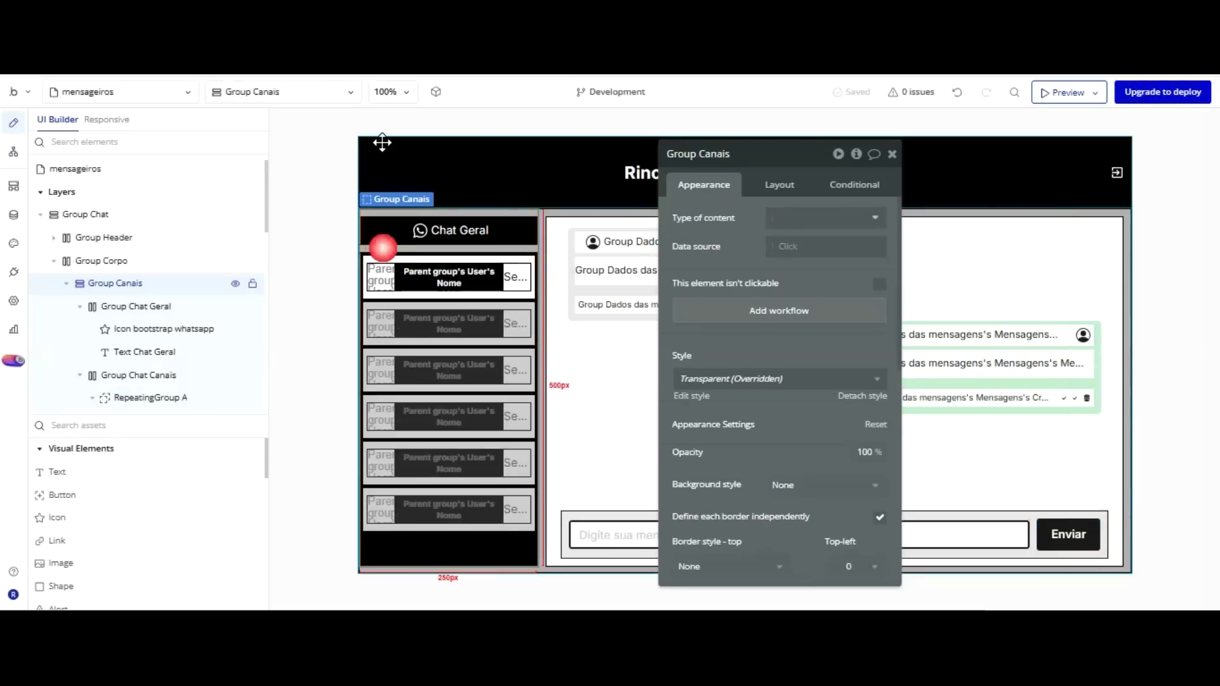
left_click(461, 437)
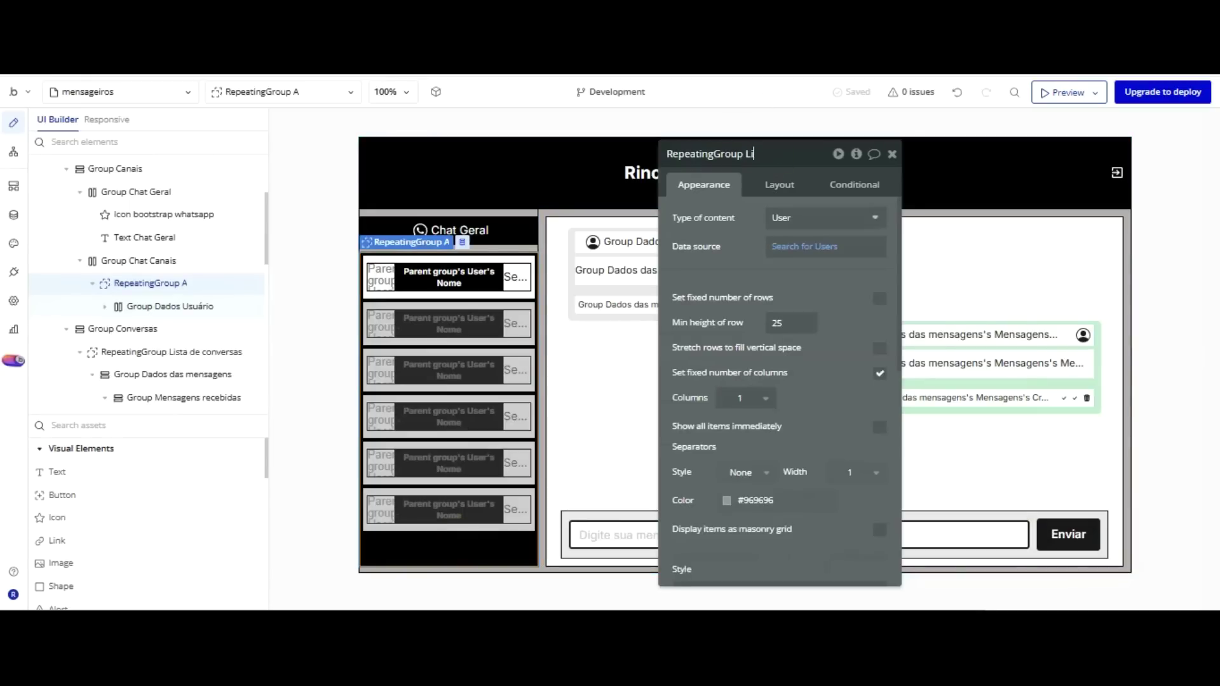
type("ários")
key("Return")
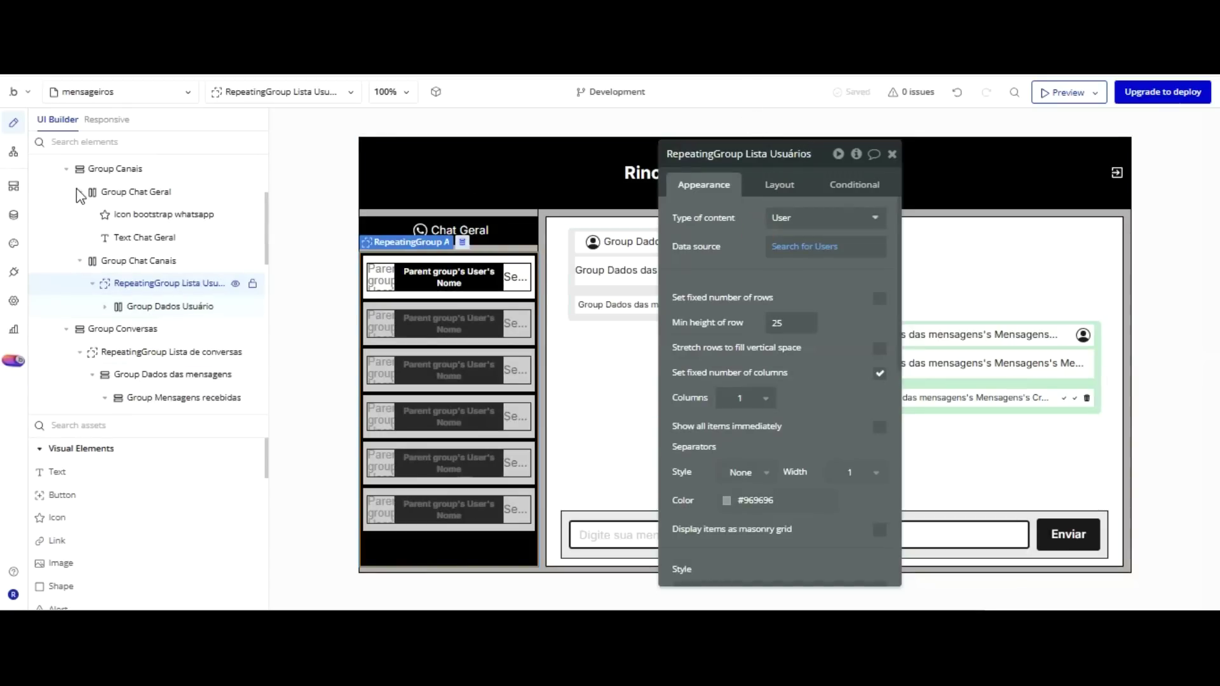
left_click(13, 151)
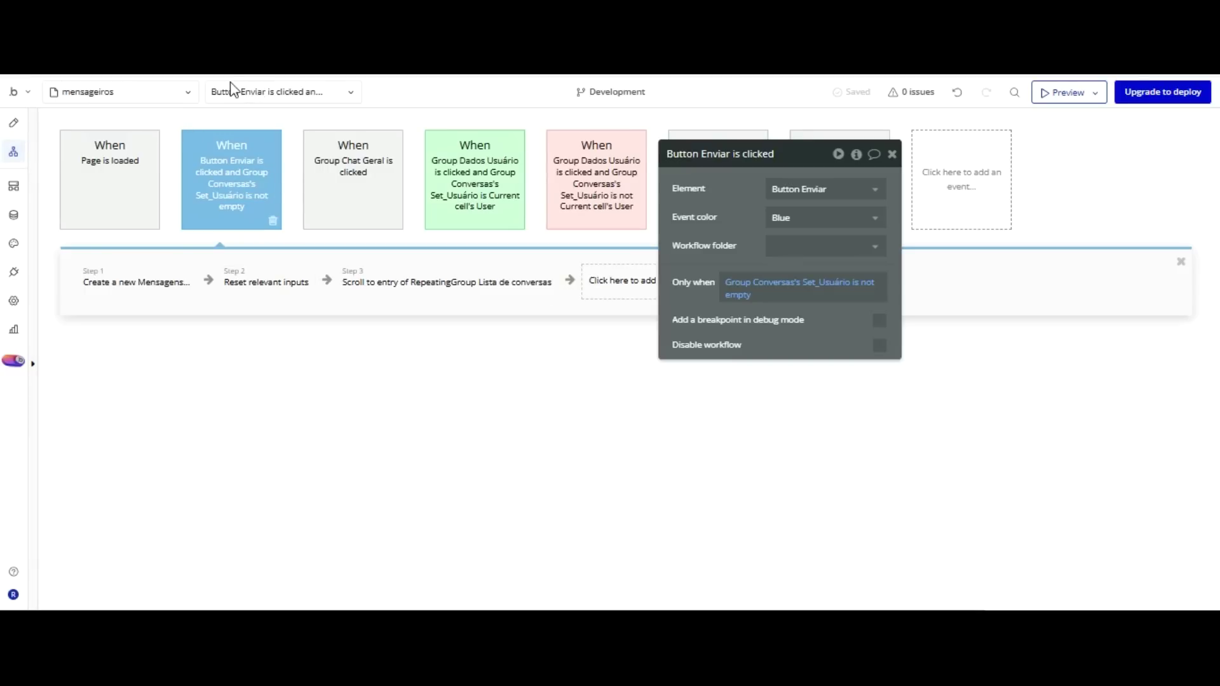
Copy and paste the Button Enviar workflow to create a duplicate event.
right_click(234, 185)
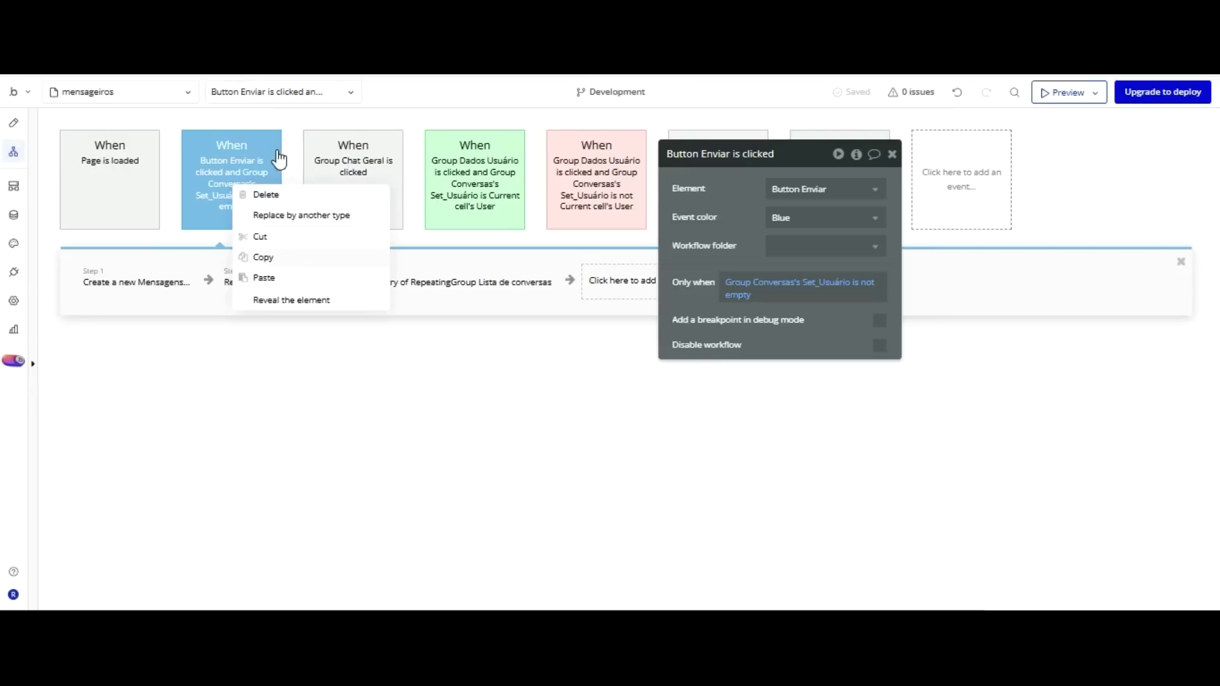
left_click(263, 257)
right_click(244, 176)
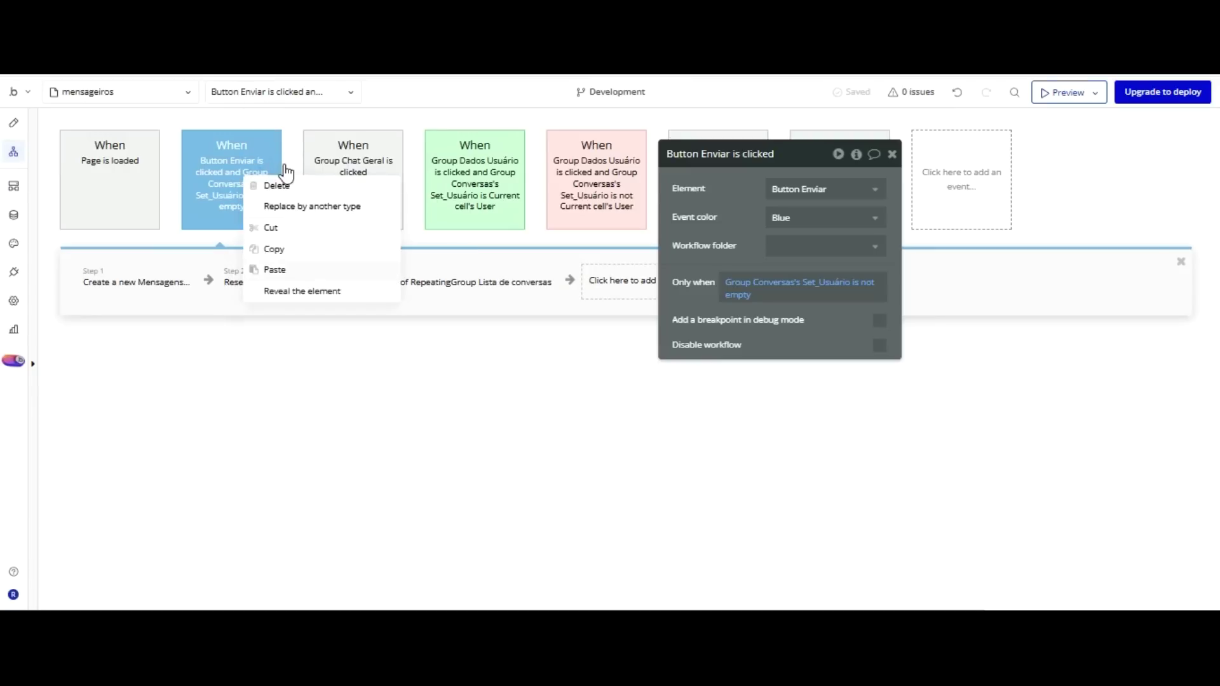
left_click(274, 270)
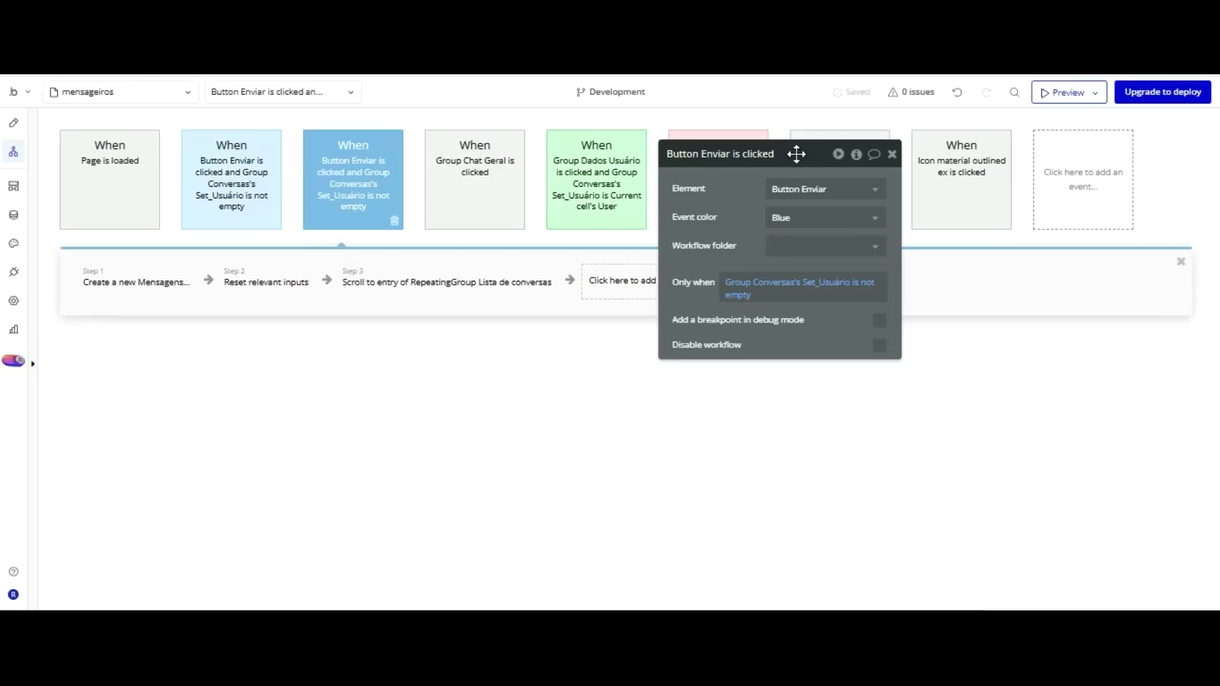
Change the duplicate's Only when check to 'is empty' and colour the event Orange.
left_click(853, 283)
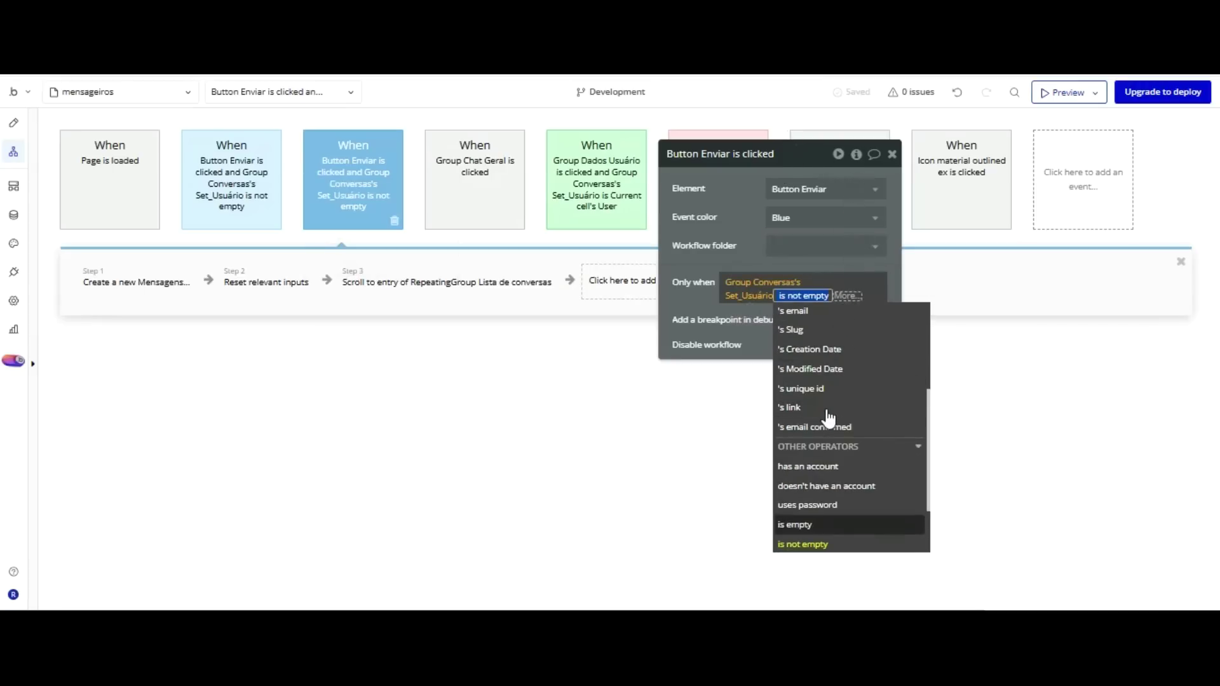
left_click(819, 525)
left_click(749, 218)
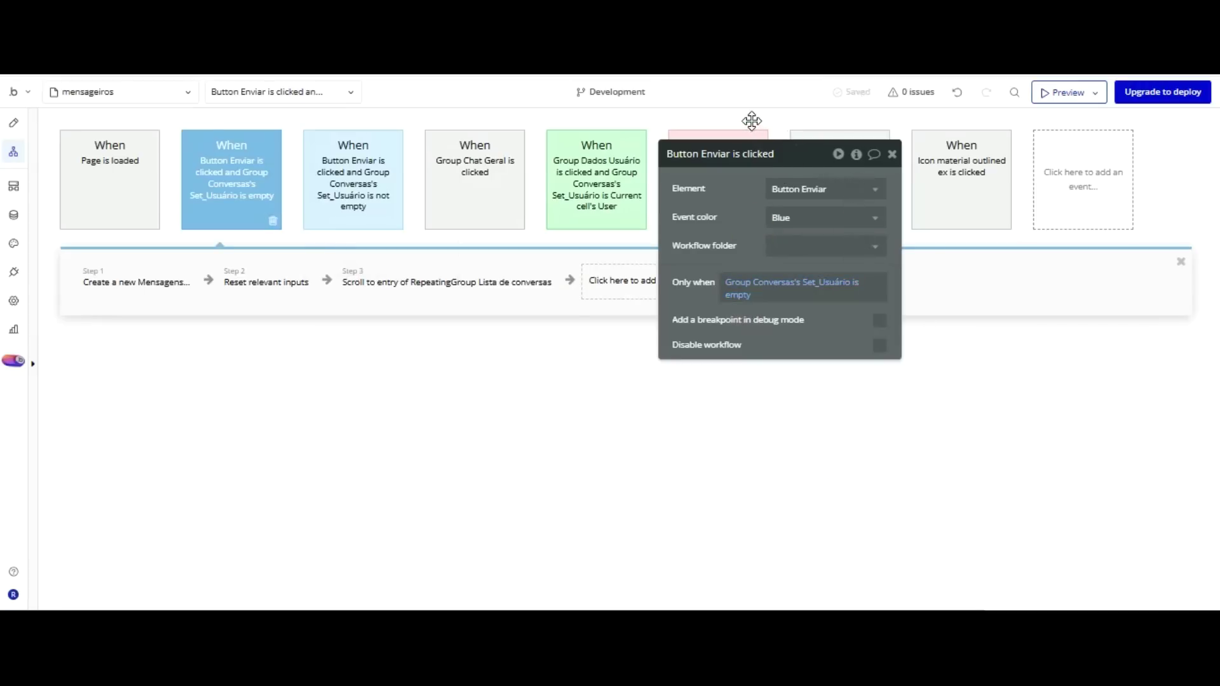
left_click(791, 217)
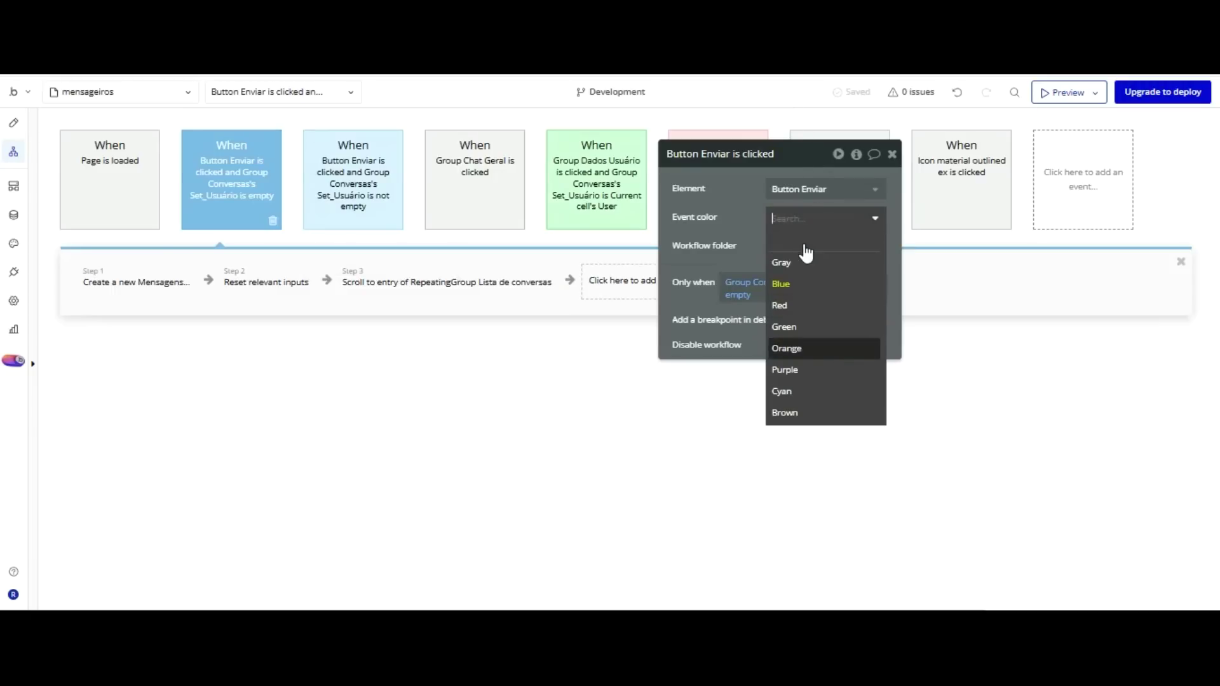
left_click(803, 348)
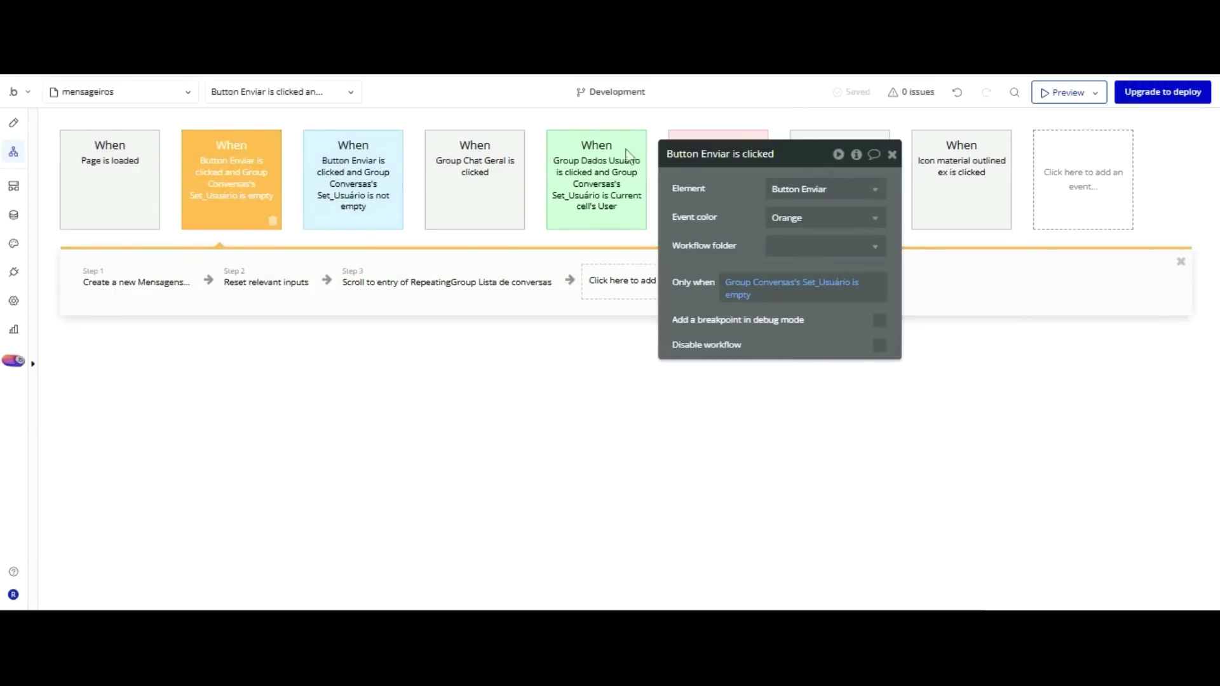
left_click(137, 281)
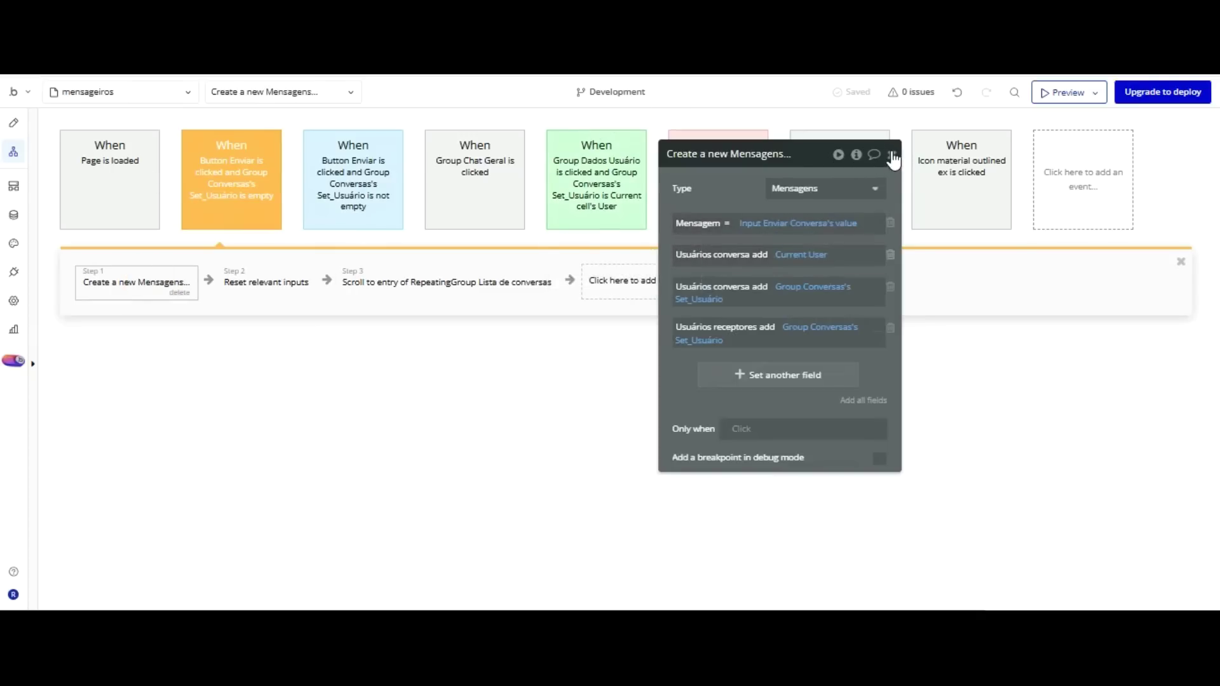
Remove the extra field and set Usuários receptores to add a list from a search for Users.
left_click(892, 254)
left_click(891, 254)
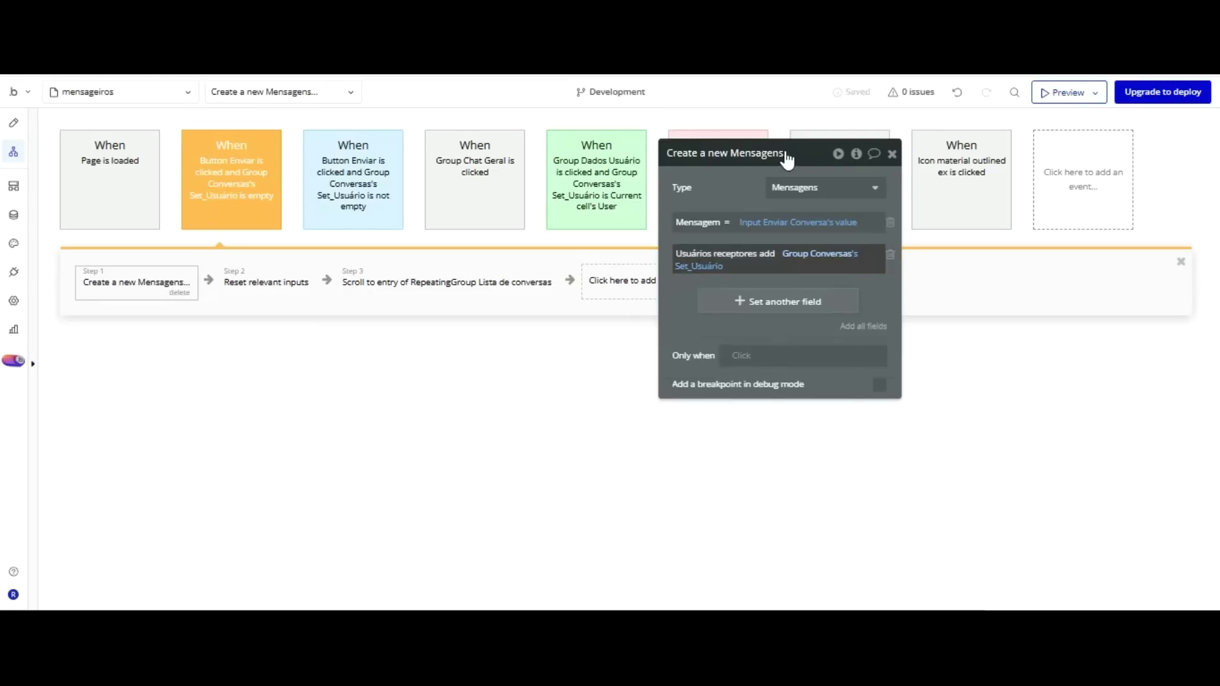
left_click(765, 253)
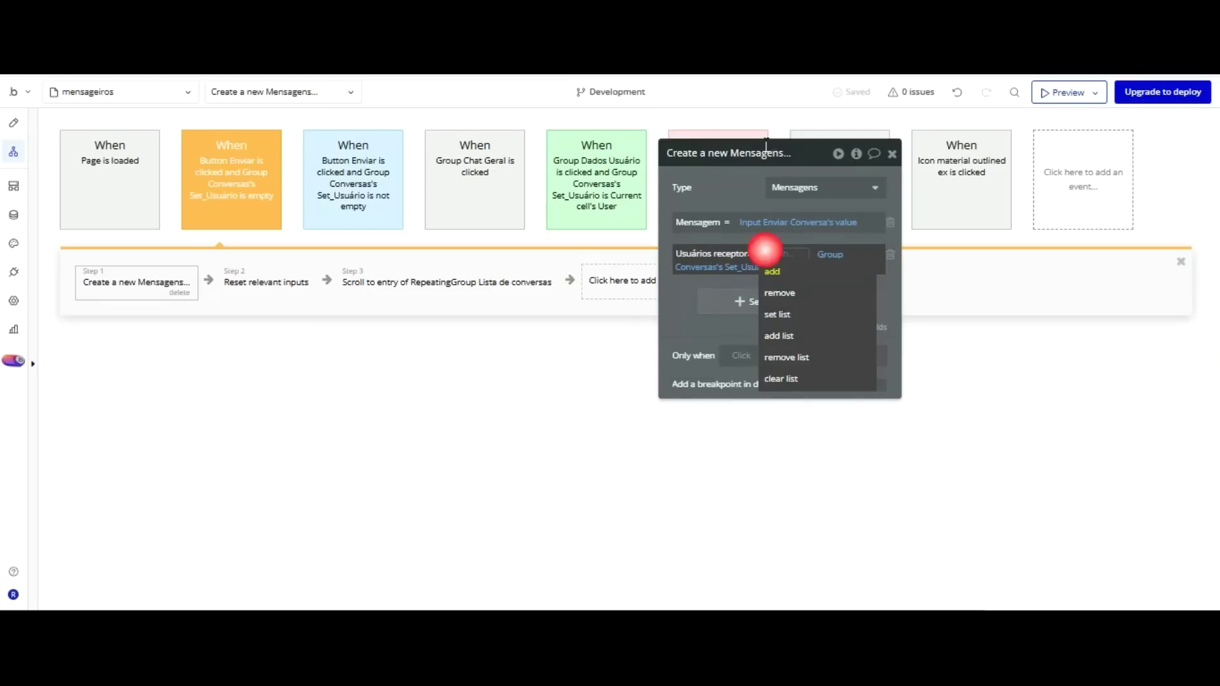
left_click(786, 335)
mouse_move(820, 253)
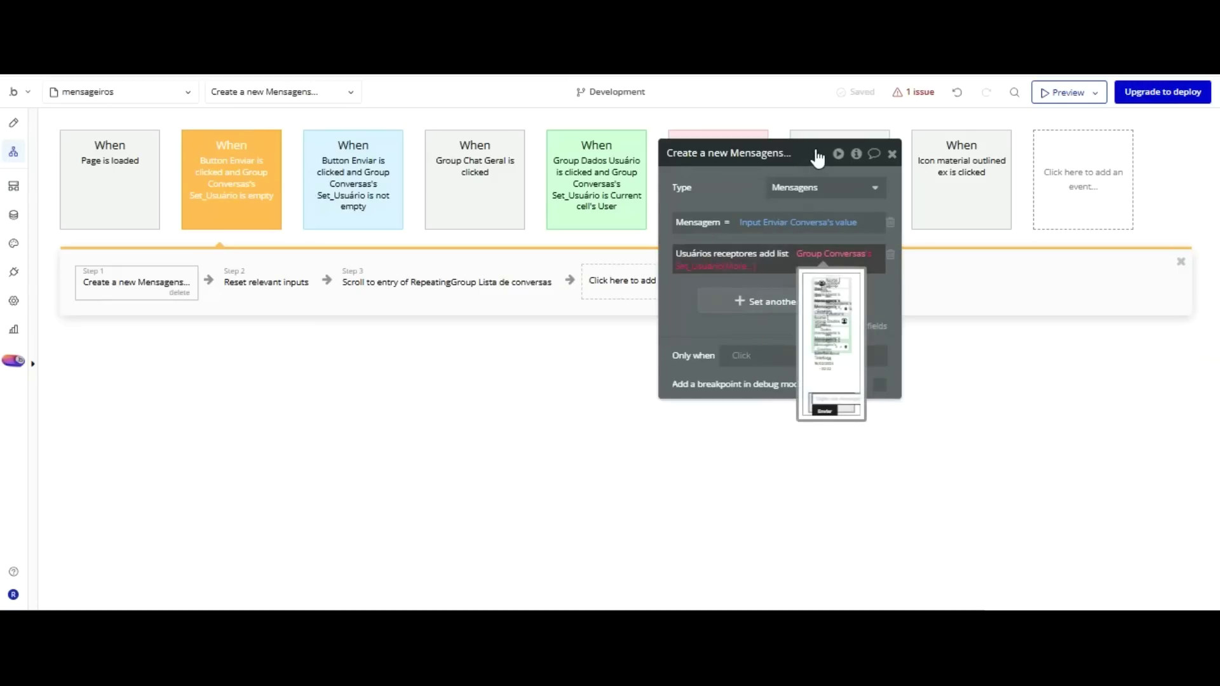
left_click(819, 254)
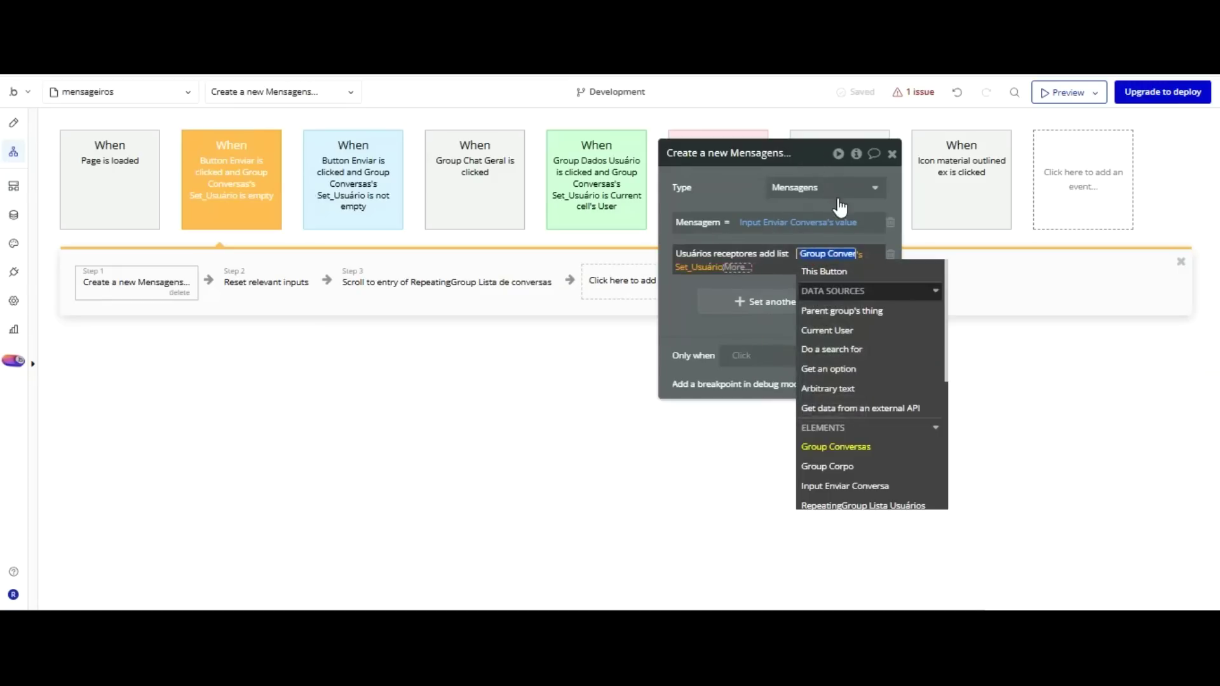
left_click(832, 349)
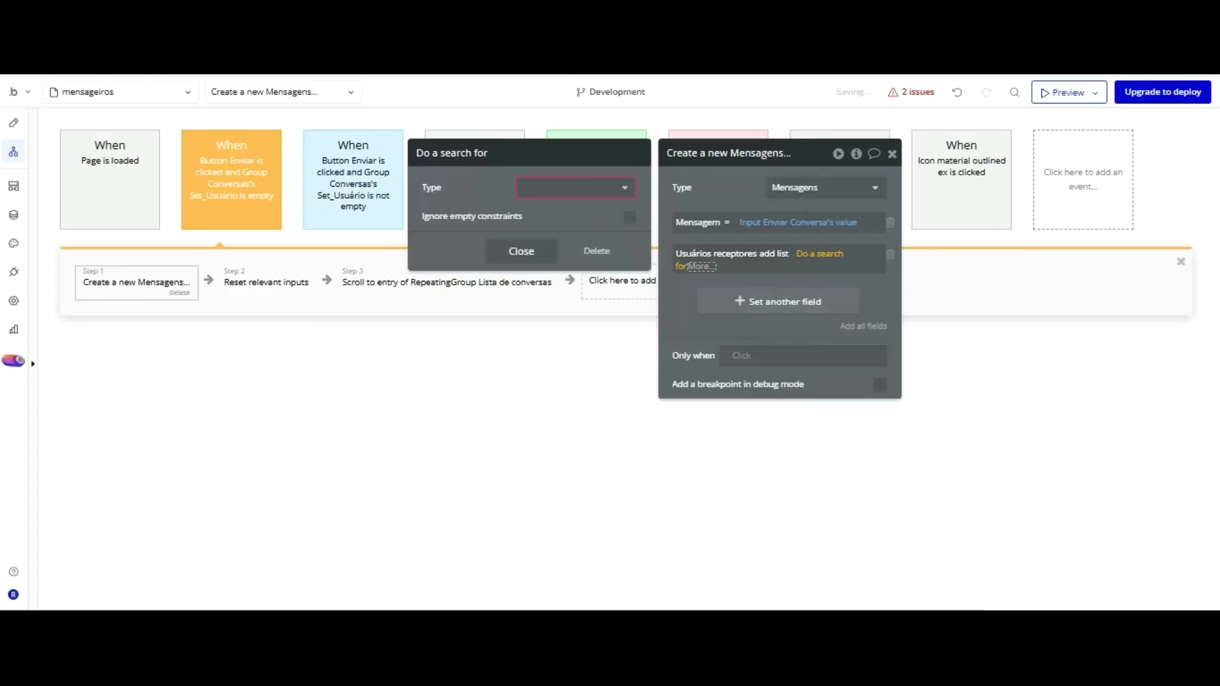
left_click(620, 187)
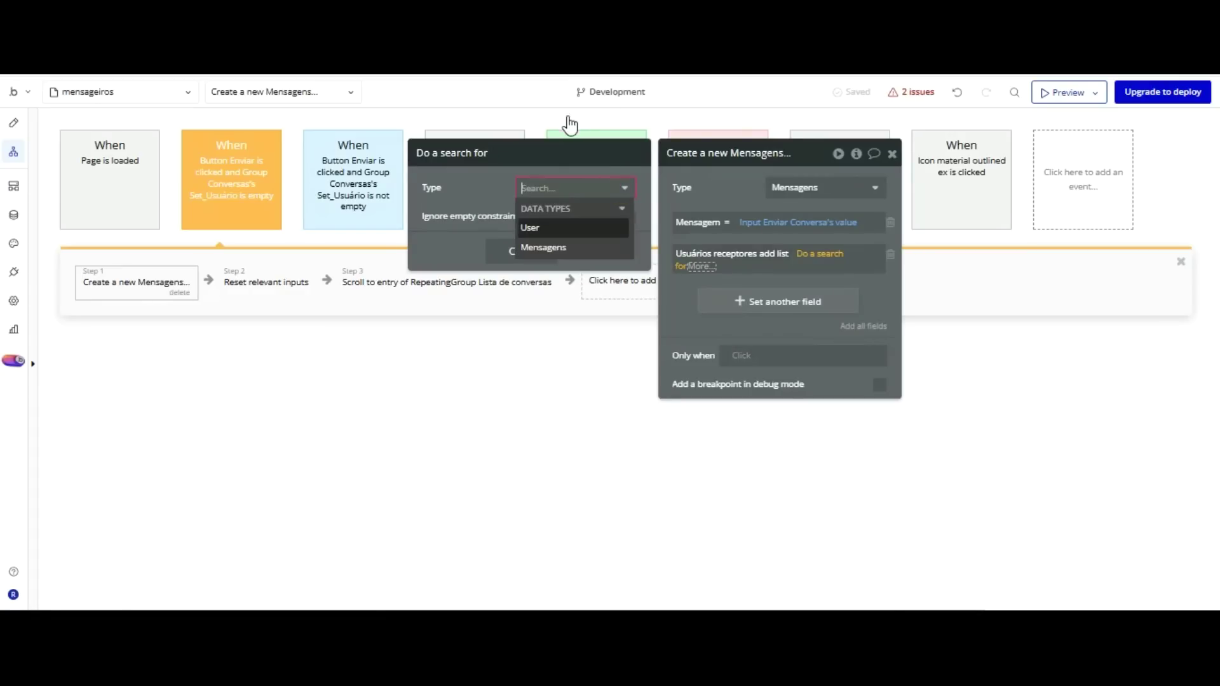
left_click(564, 223)
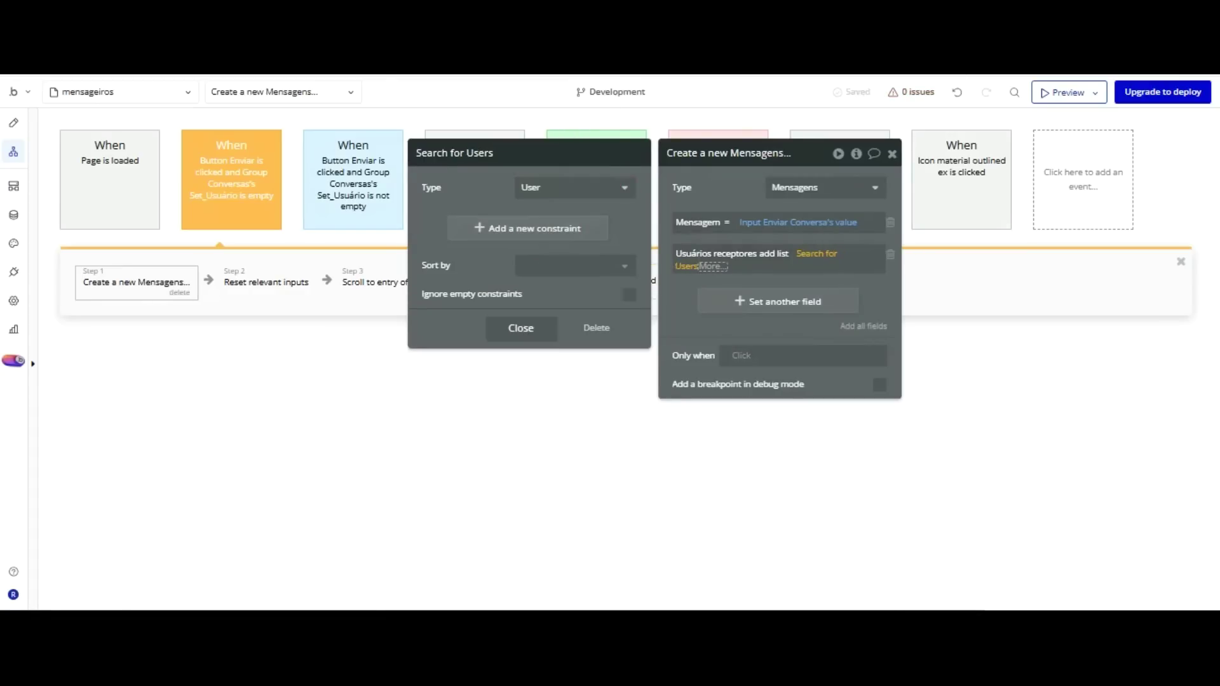
Exclude Current User from the receivers search with :minus item, then view the live preview.
left_click(713, 264)
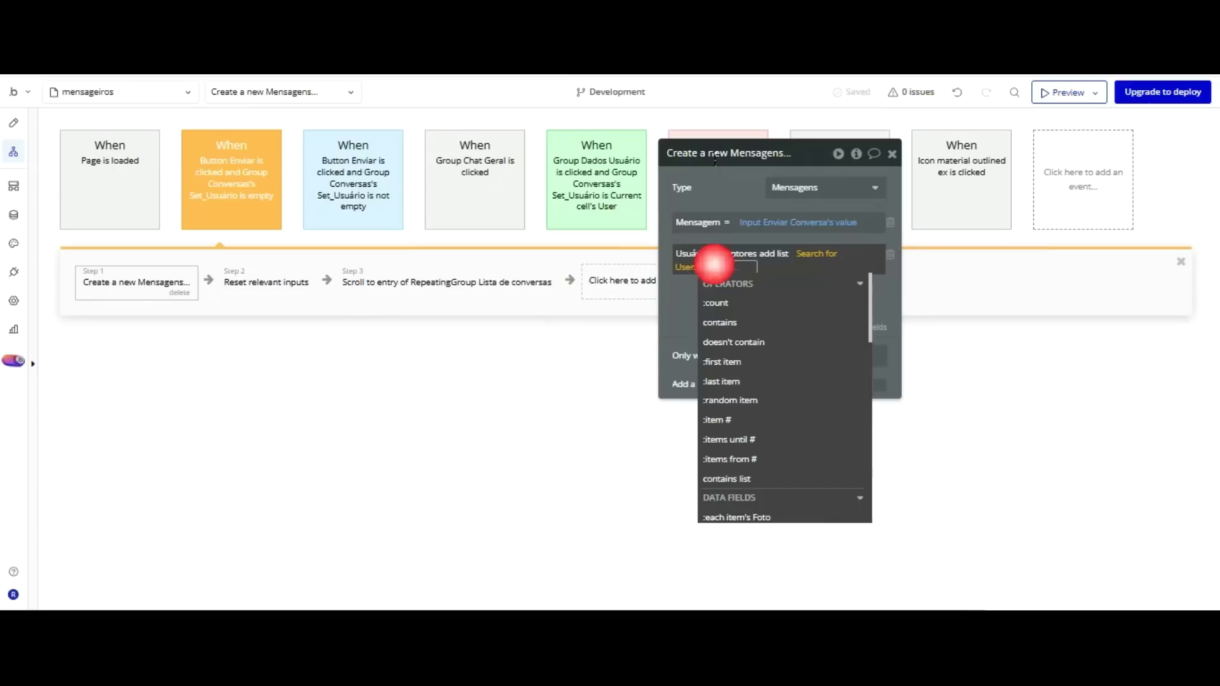
type("mi")
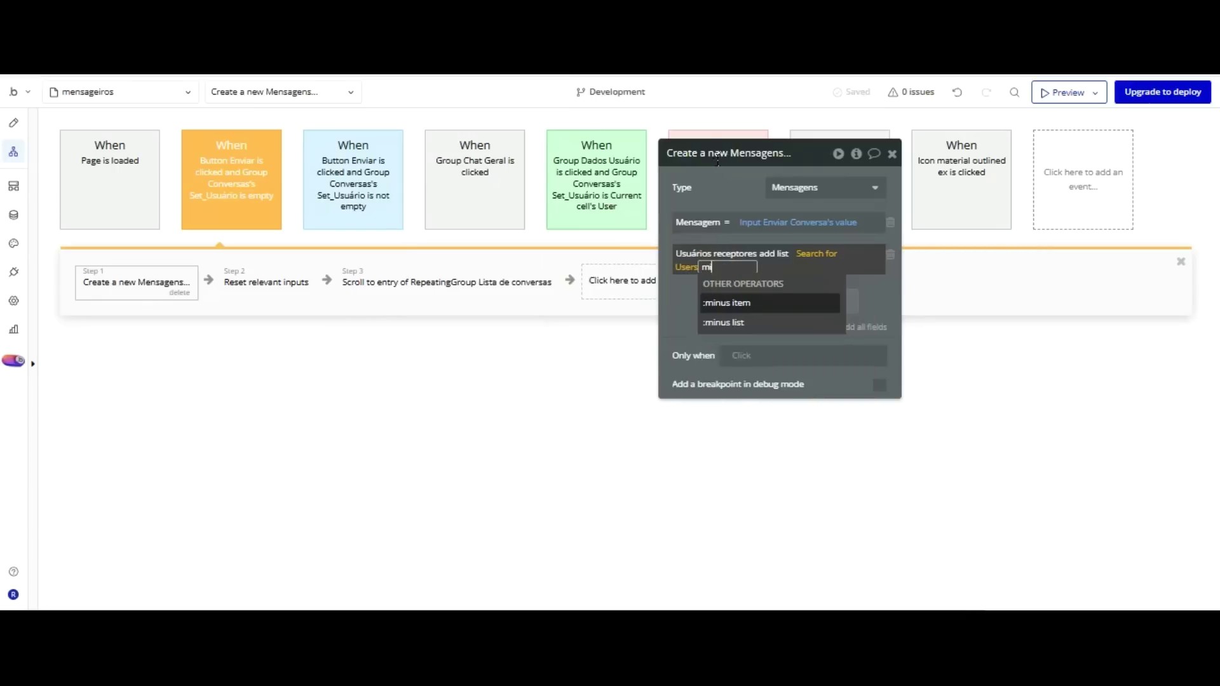
left_click(741, 298)
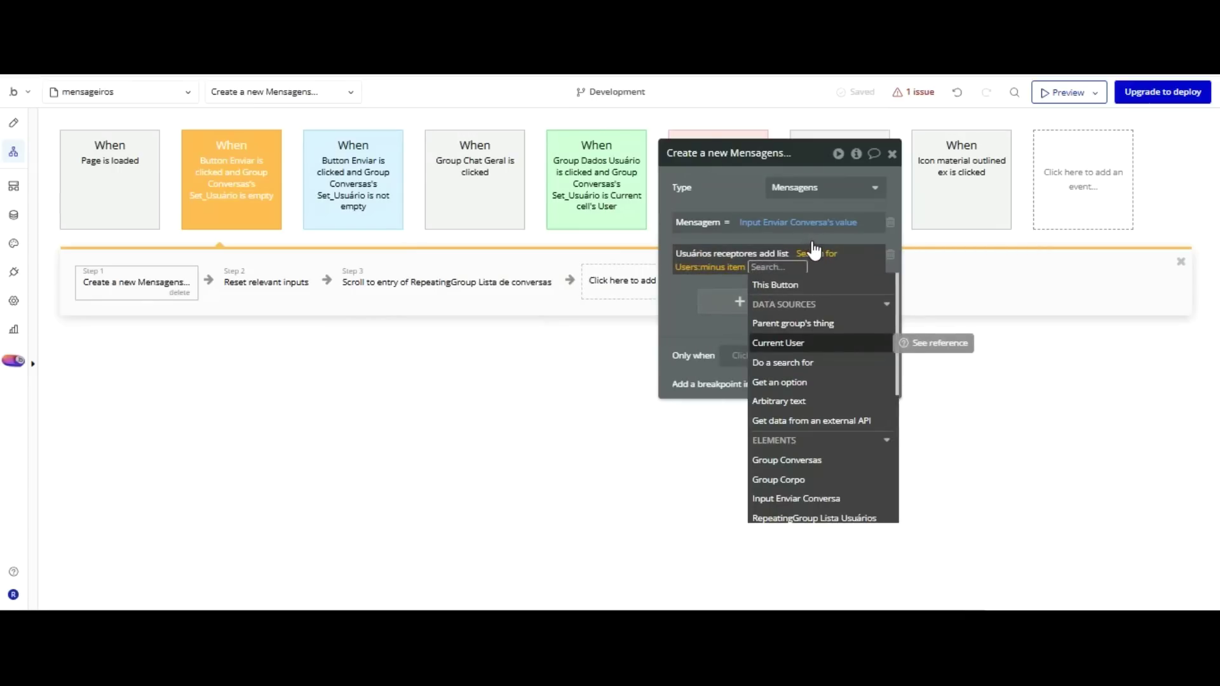
left_click(816, 343)
left_click(694, 329)
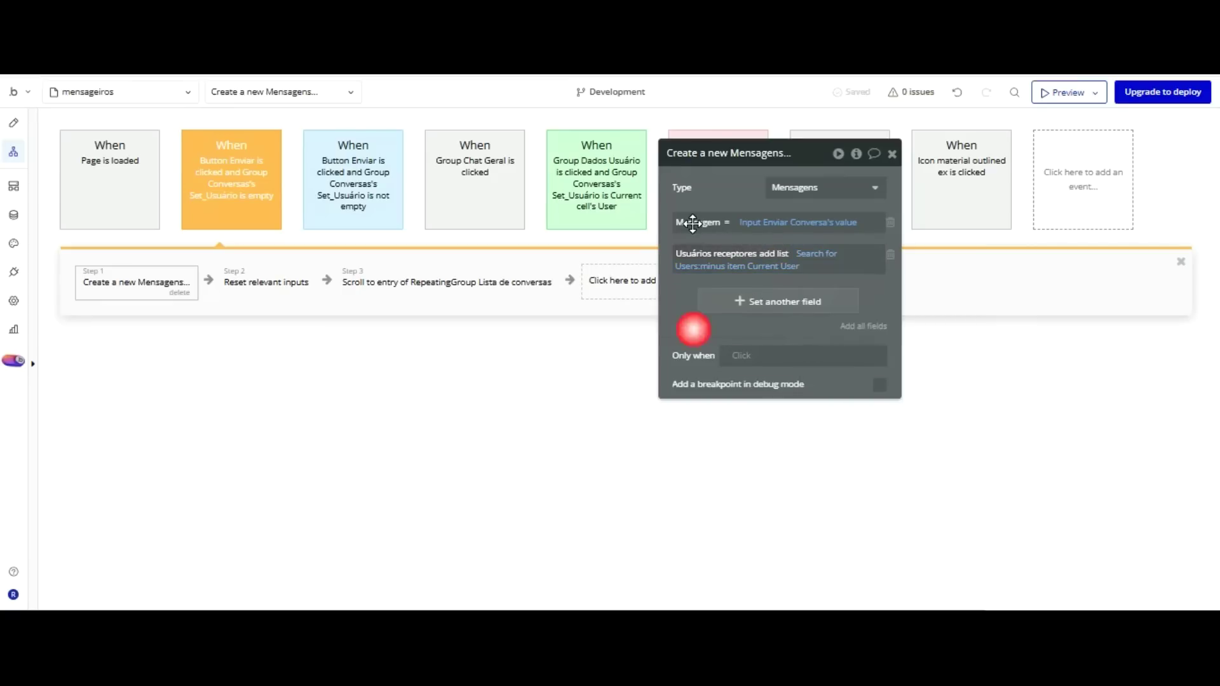
left_click_drag(693, 224, 875, 275)
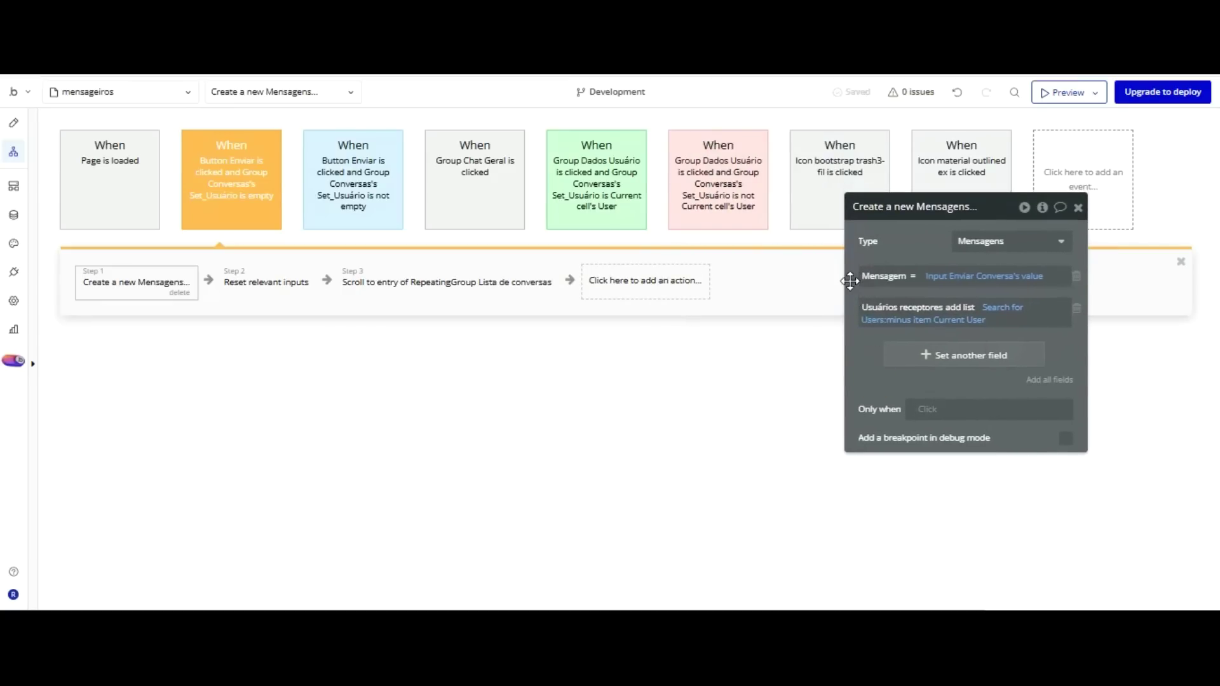
left_click(316, 72)
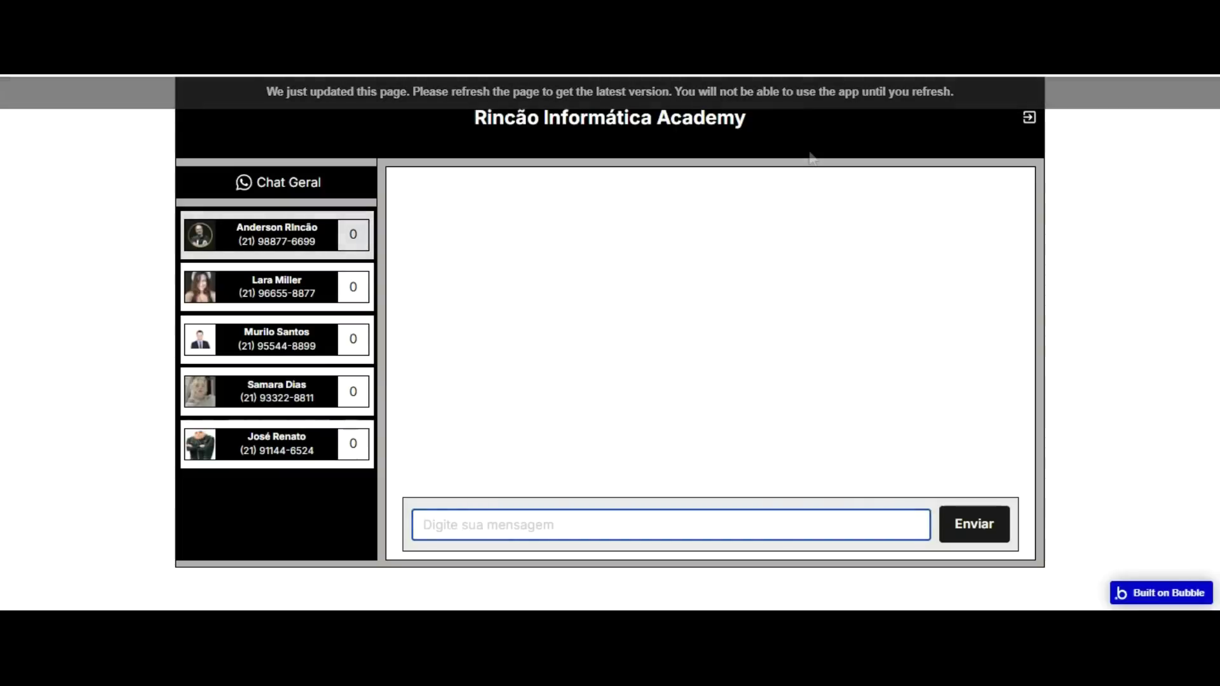
Give Group Enviar conversa roundness 5 and border style None, then return to the preview.
left_click(576, 183)
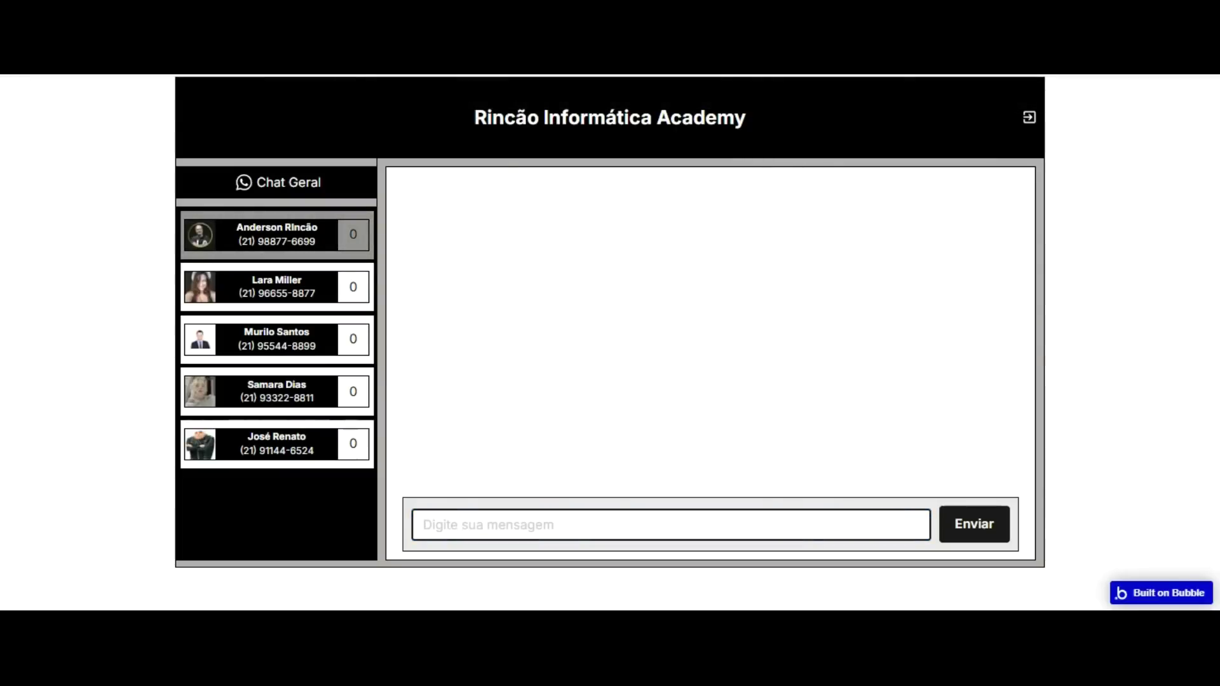
key("ctrl+Tab")
left_click(565, 411)
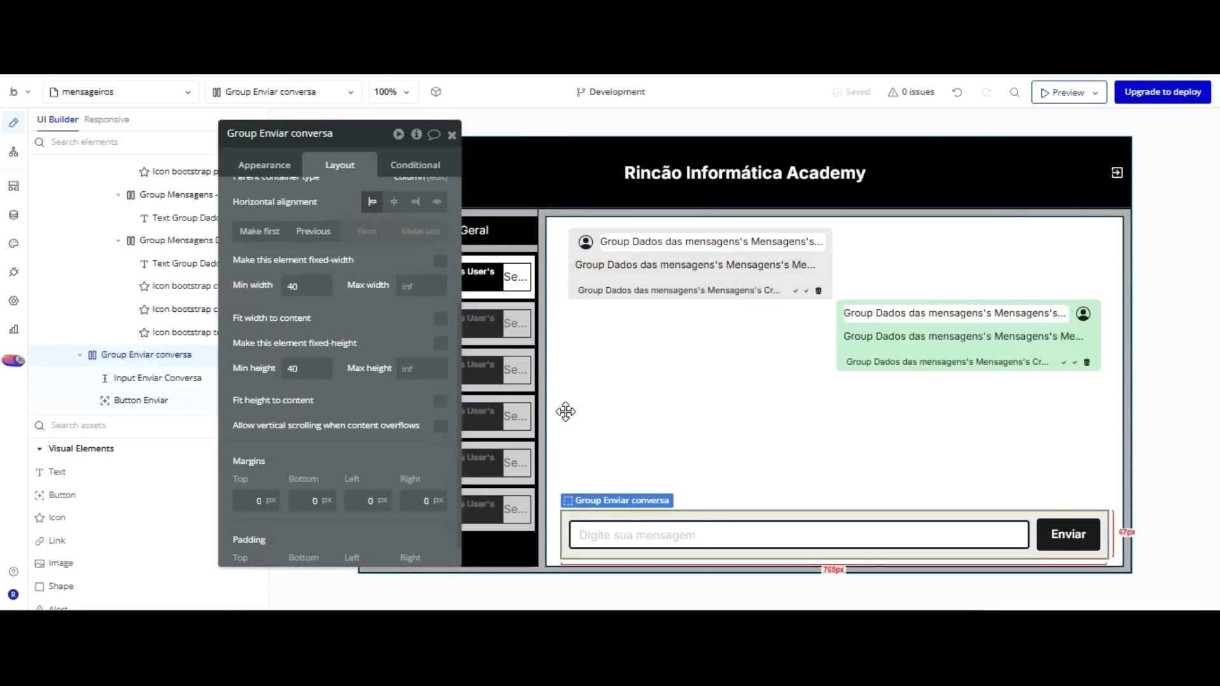
left_click(274, 164)
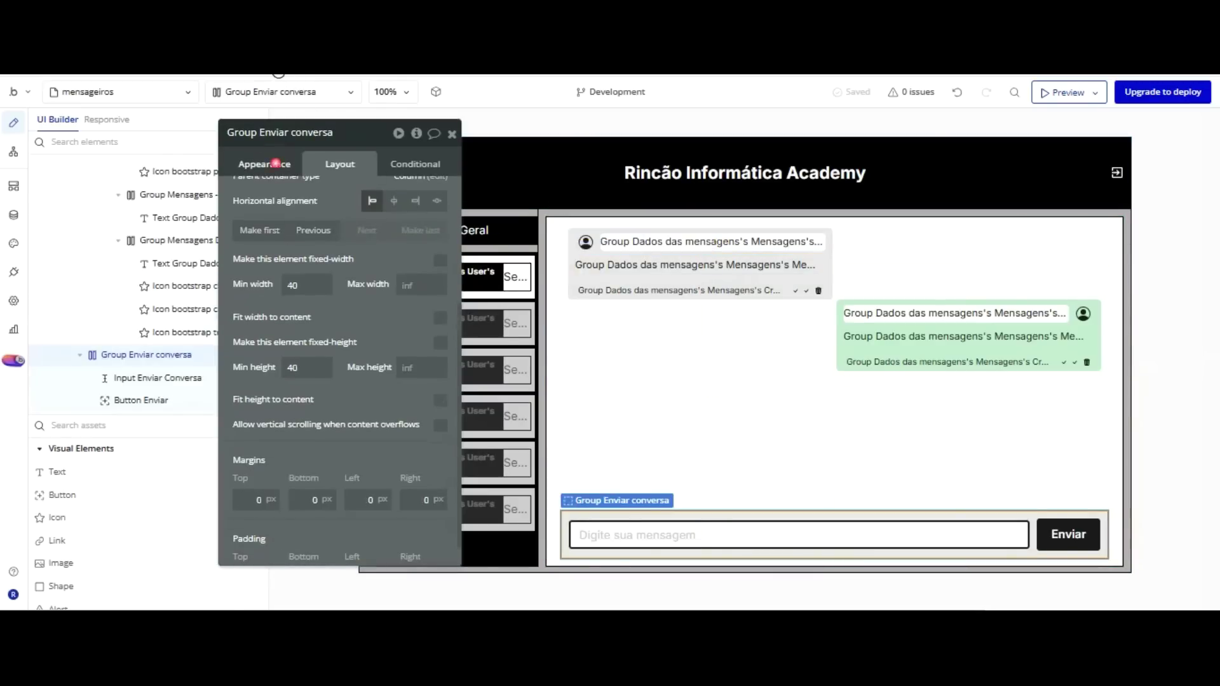
scroll(337, 217, "down", 3)
scroll(400, 279, "up", 2)
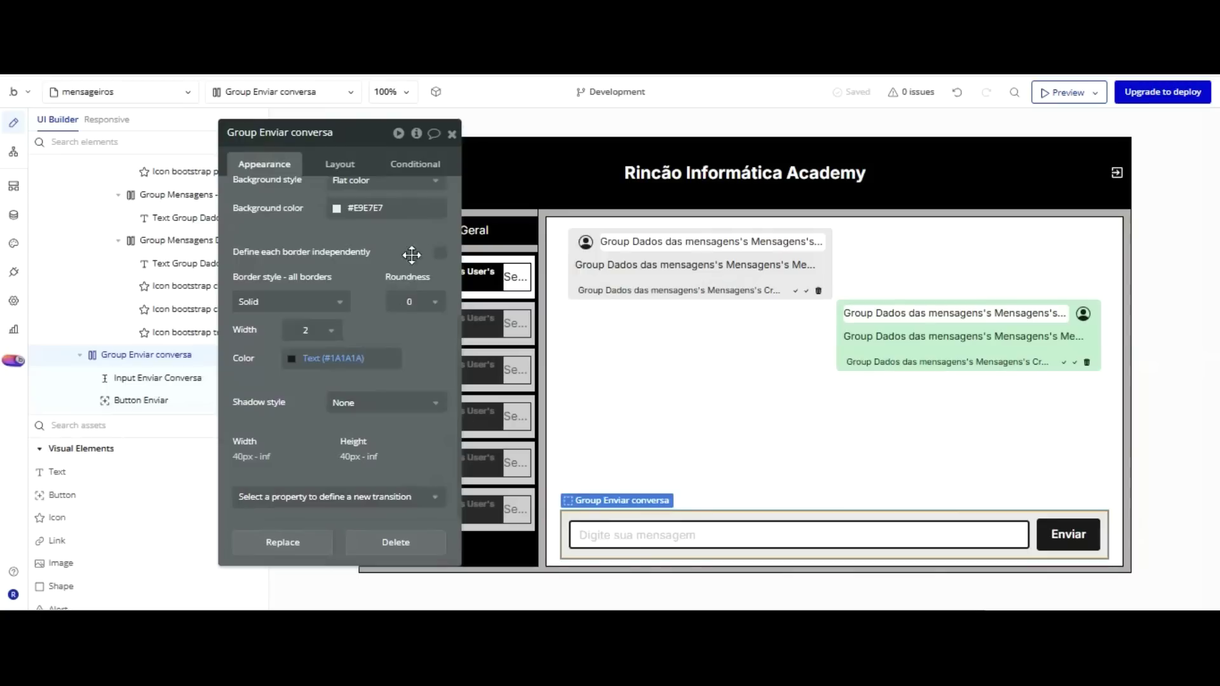
left_click(410, 302)
type("5")
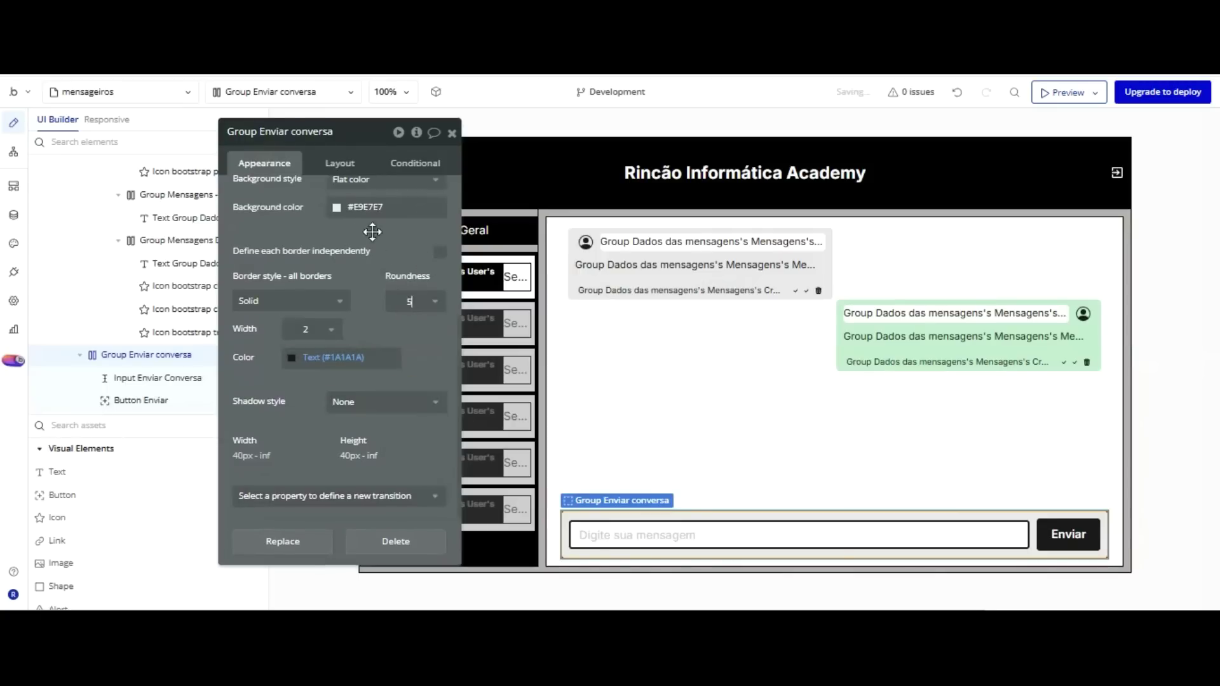
left_click(291, 300)
left_click(280, 337)
left_click_drag(381, 153, 383, 152)
left_click(381, 259)
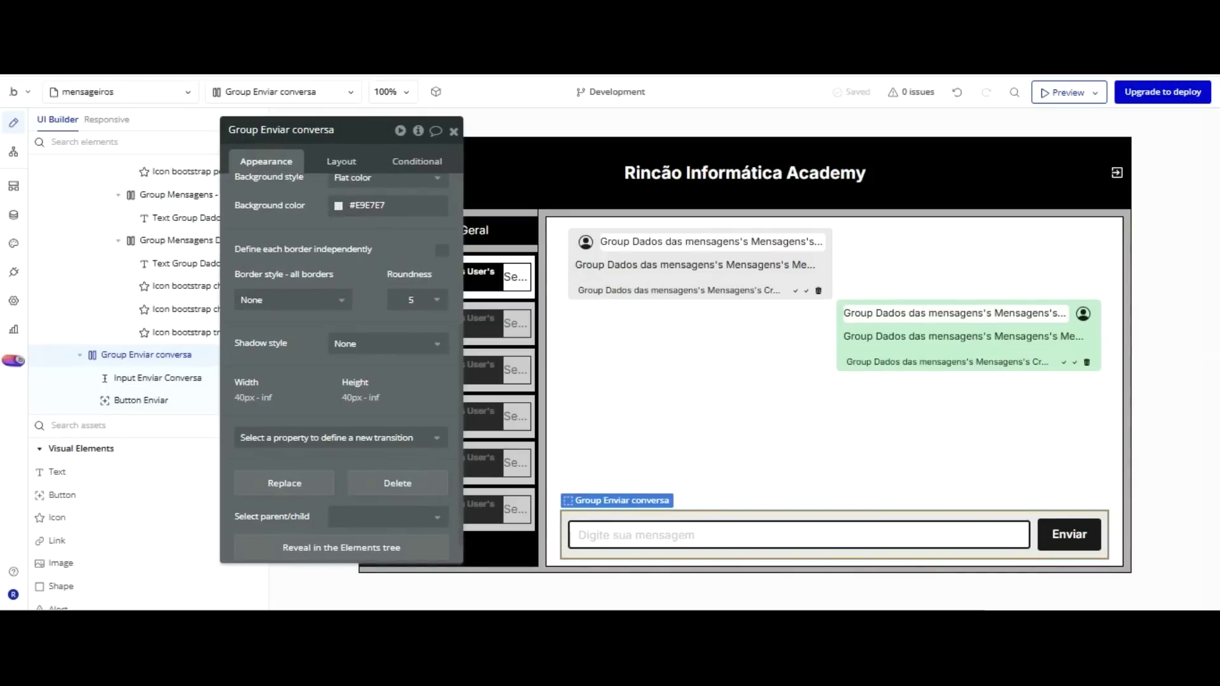
key("ctrl+Tab")
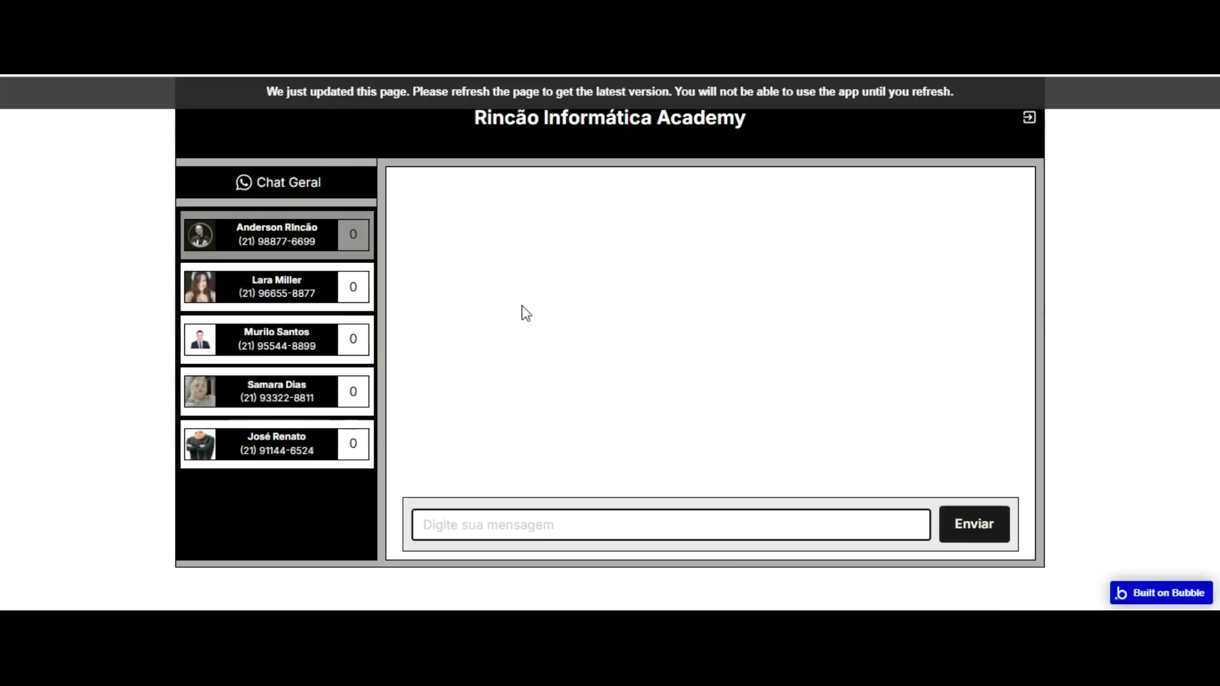
Refresh the preview and send 'Boa noite a todos!' in Chat Geral.
key("F5")
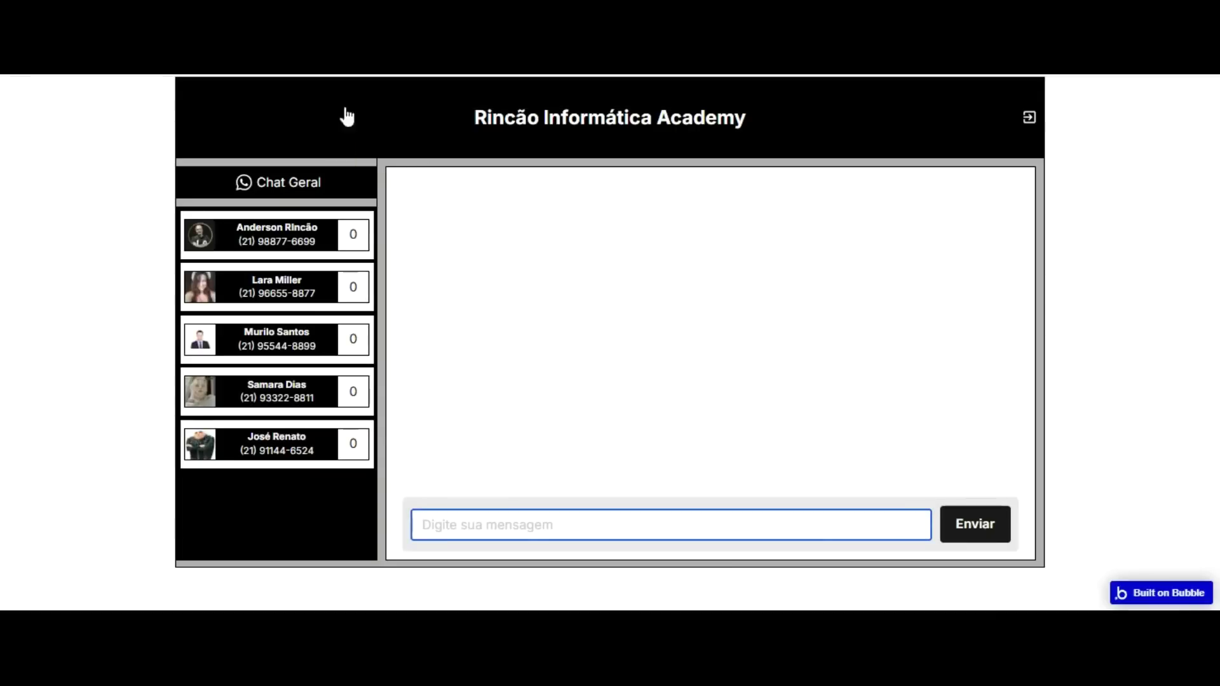
left_click(275, 182)
type("Boa noite a todos!")
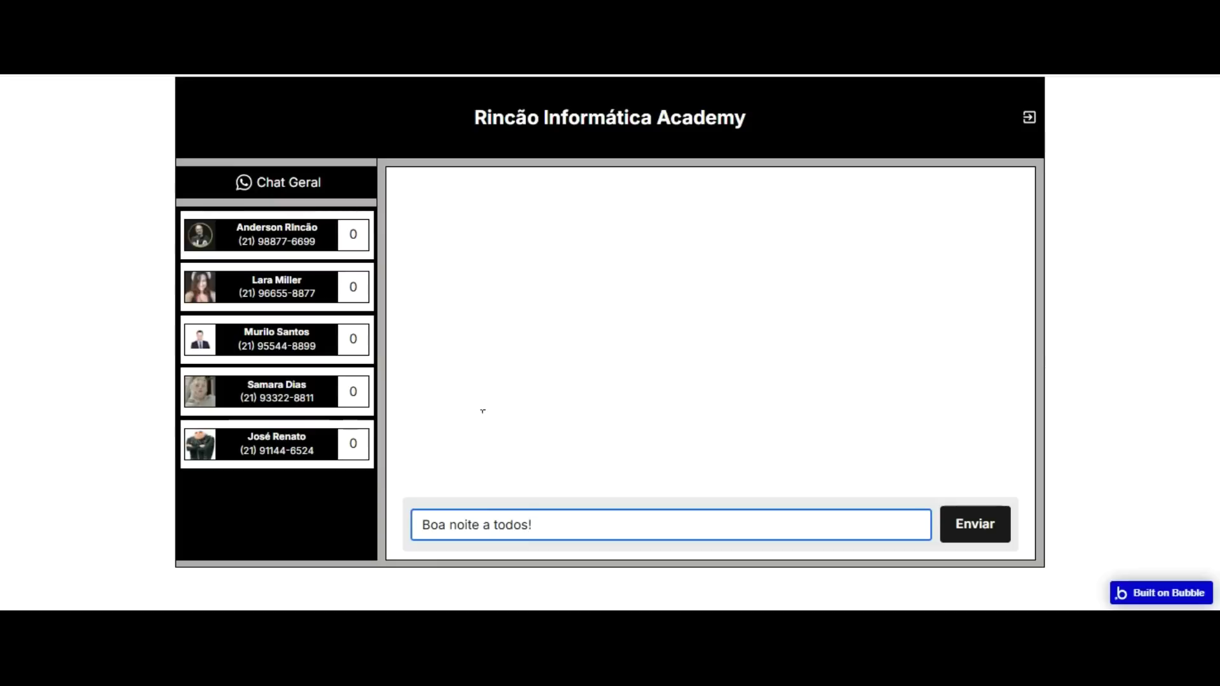
key("Return")
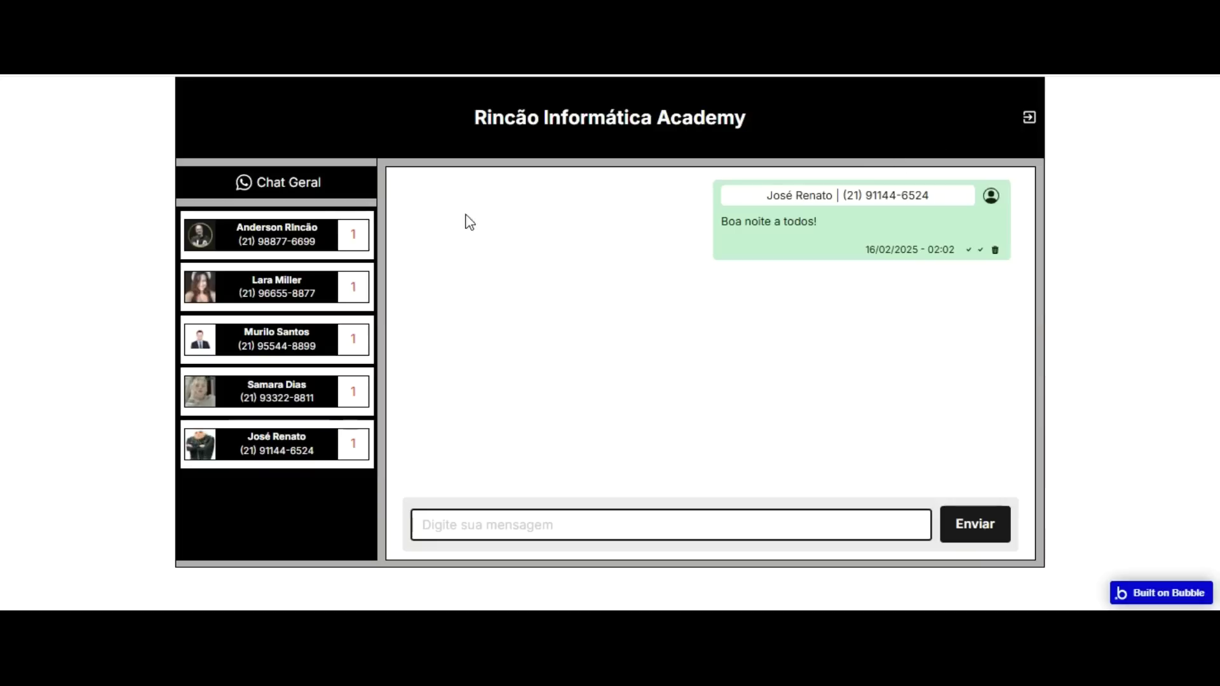
Send greetings asking how they are to the second and third contacts.
left_click(311, 297)
type("Oi L")
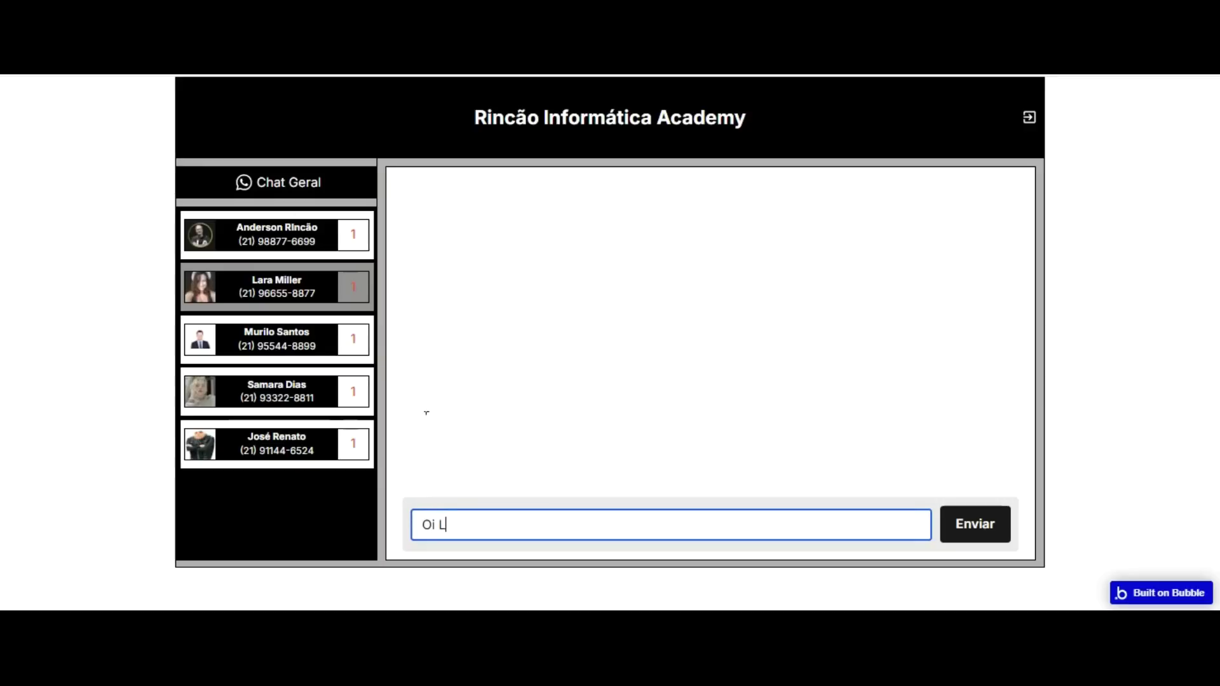
type("ara, tudo bem?")
key("Return")
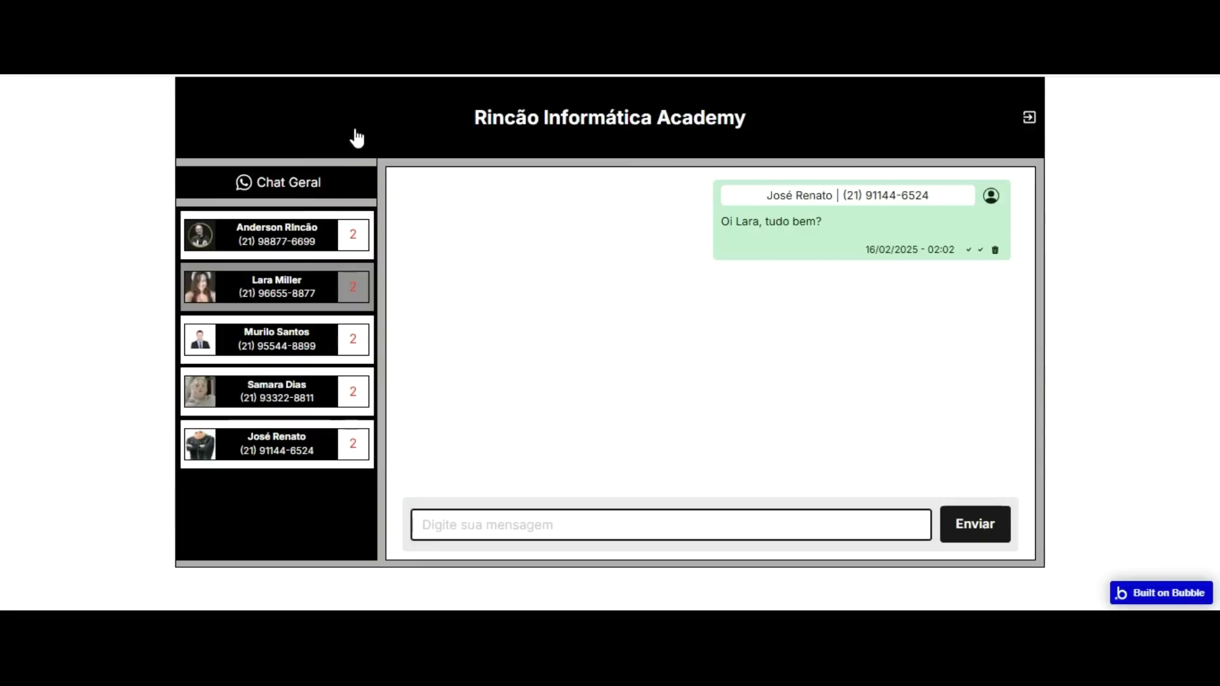
left_click(291, 330)
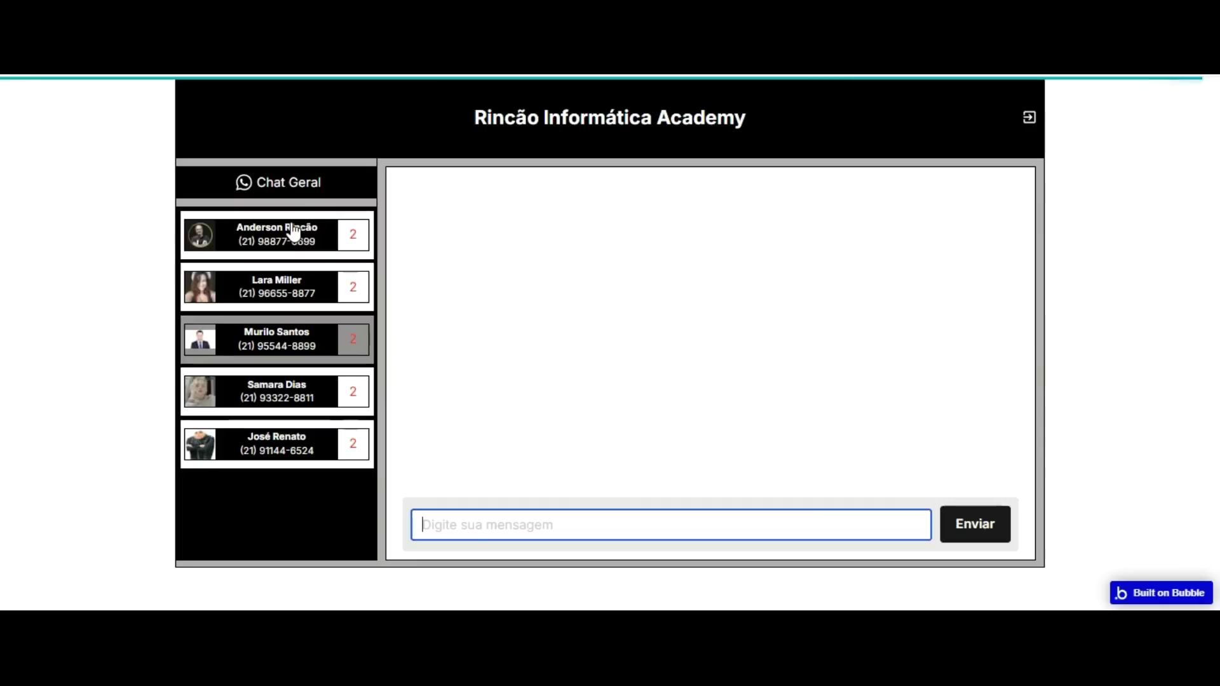
type("E")
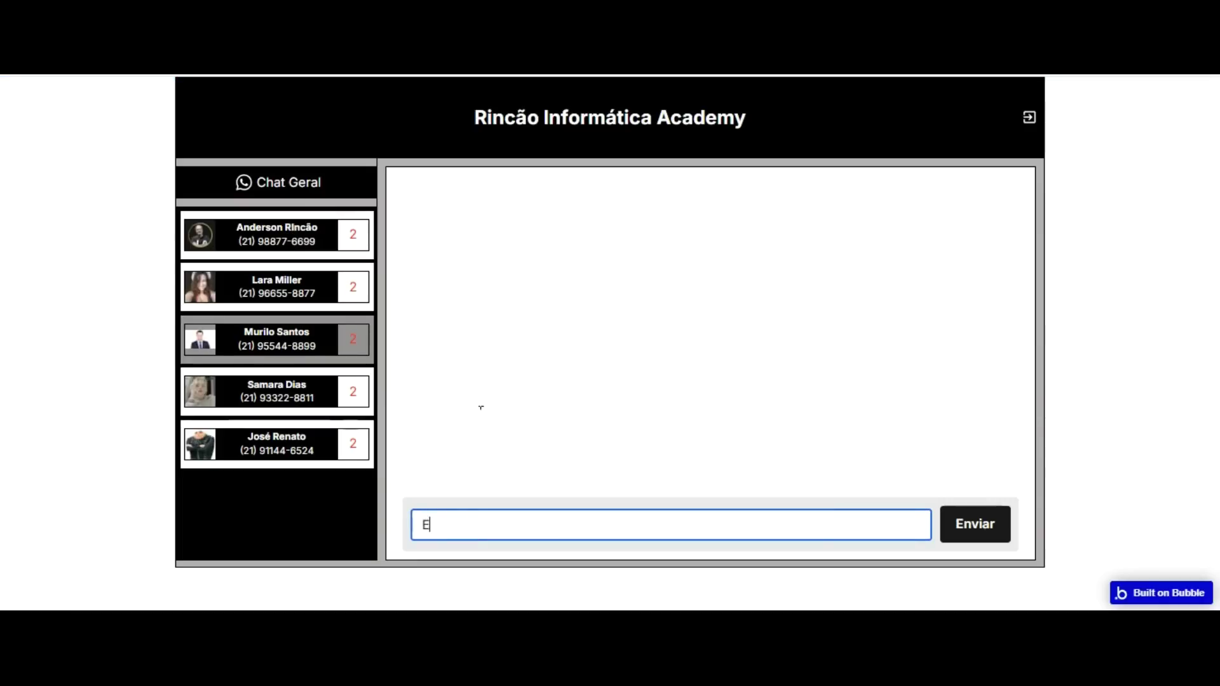
type(" ai Murilo, tudo bl")
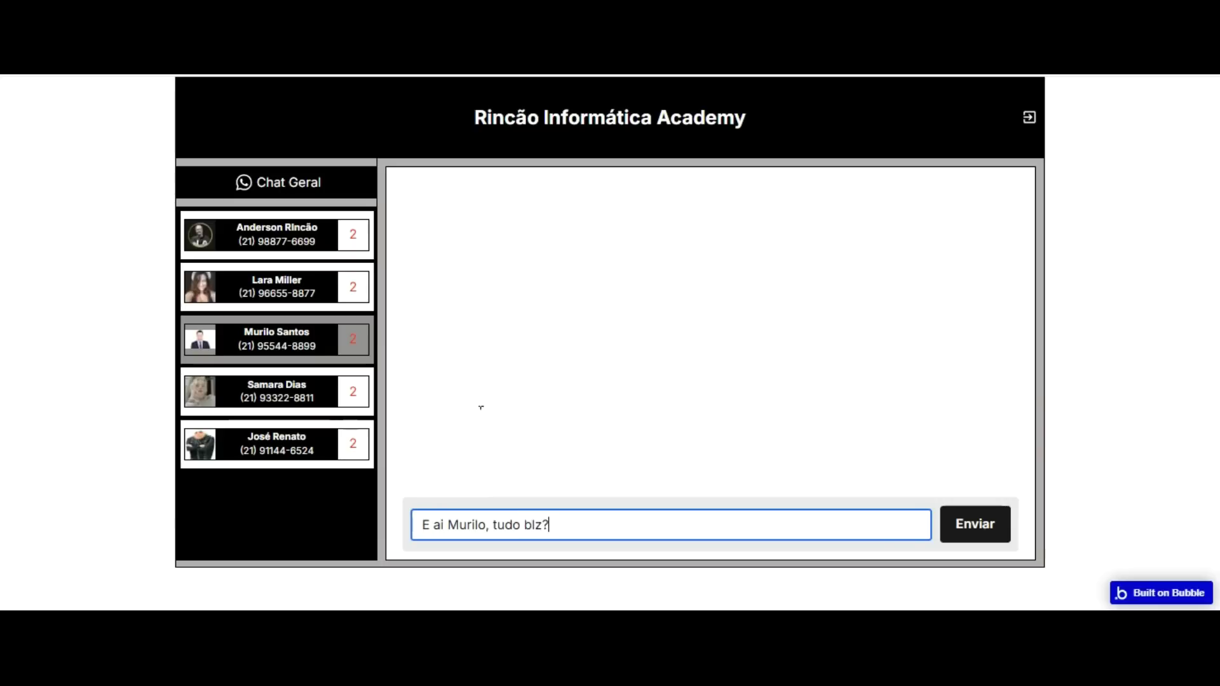
key("Return")
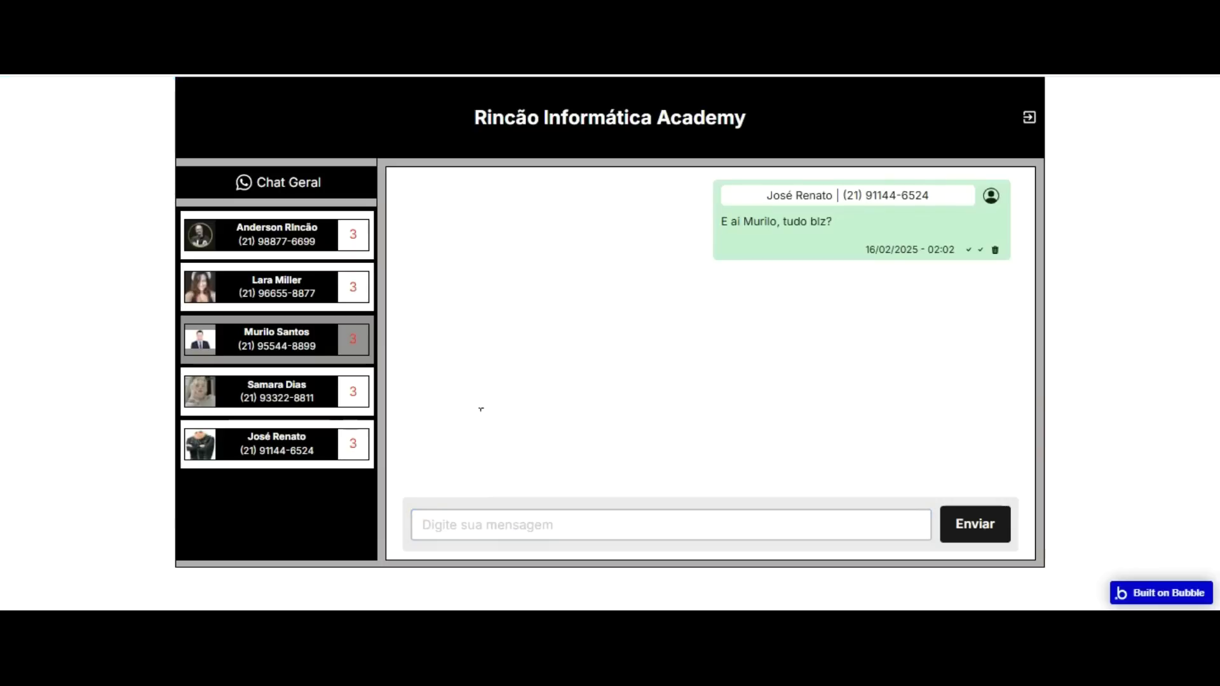
left_click(268, 89)
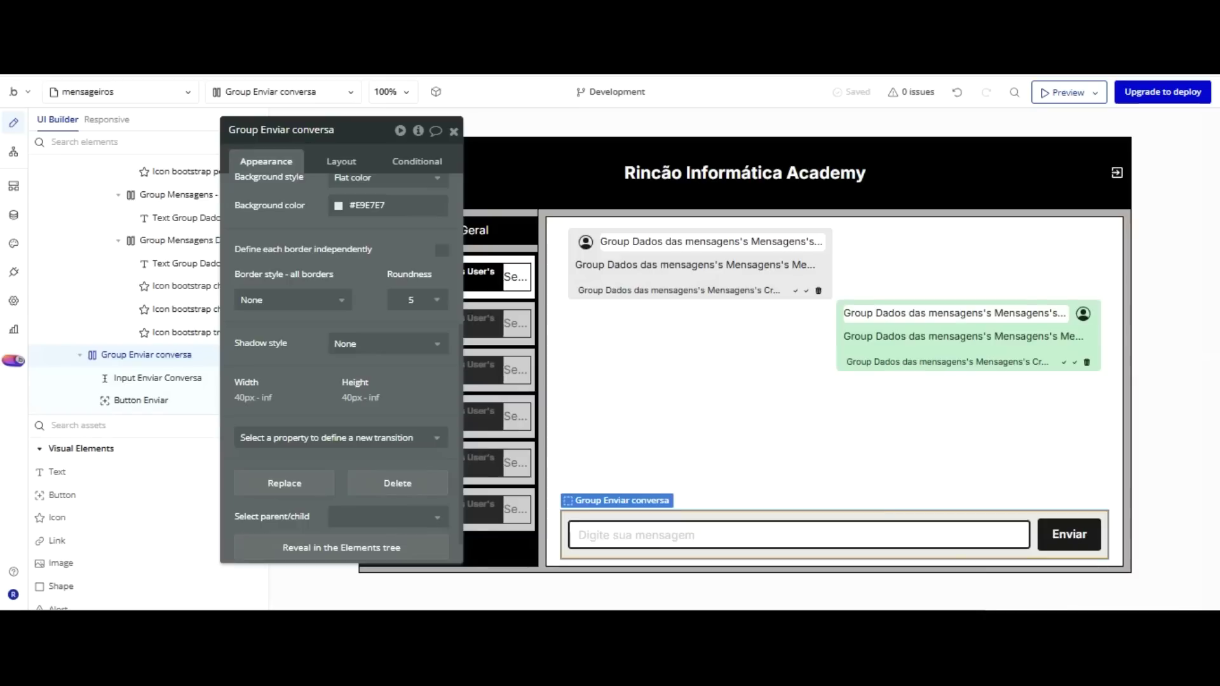
Set RepeatingGroup Lista Usuários's data source to Search for Users :minus item Current User.
left_click_drag(384, 125, 958, 131)
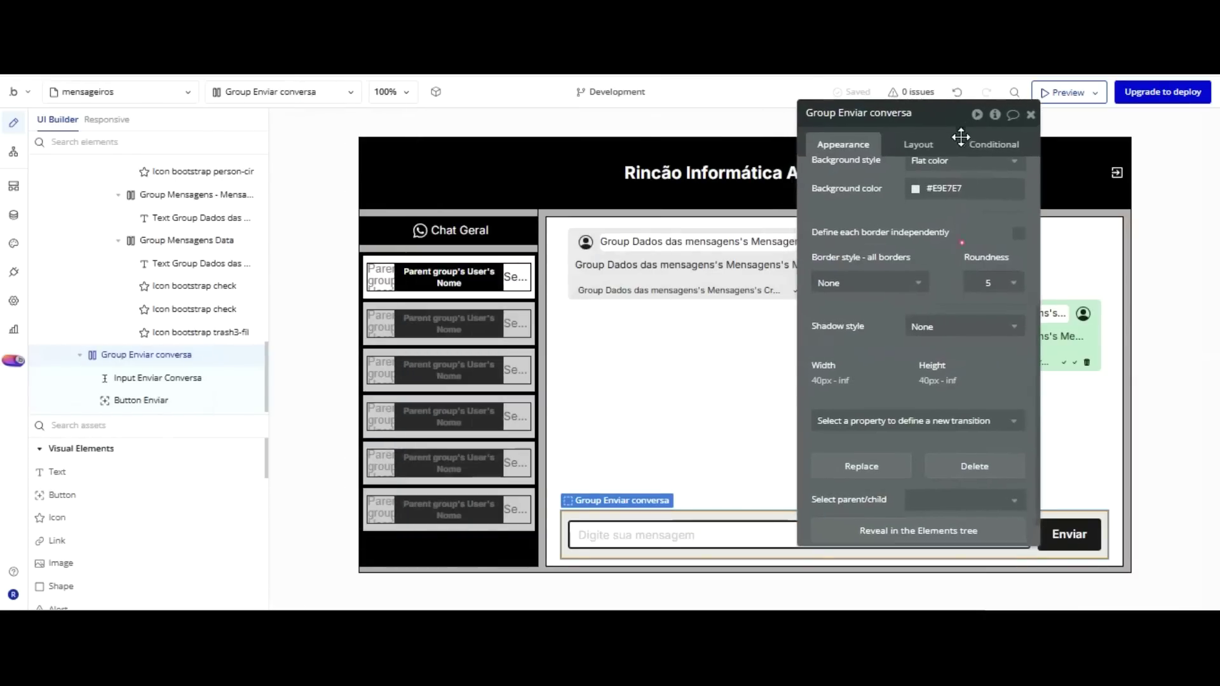
left_click(493, 425)
scroll(915, 210, "up", 5)
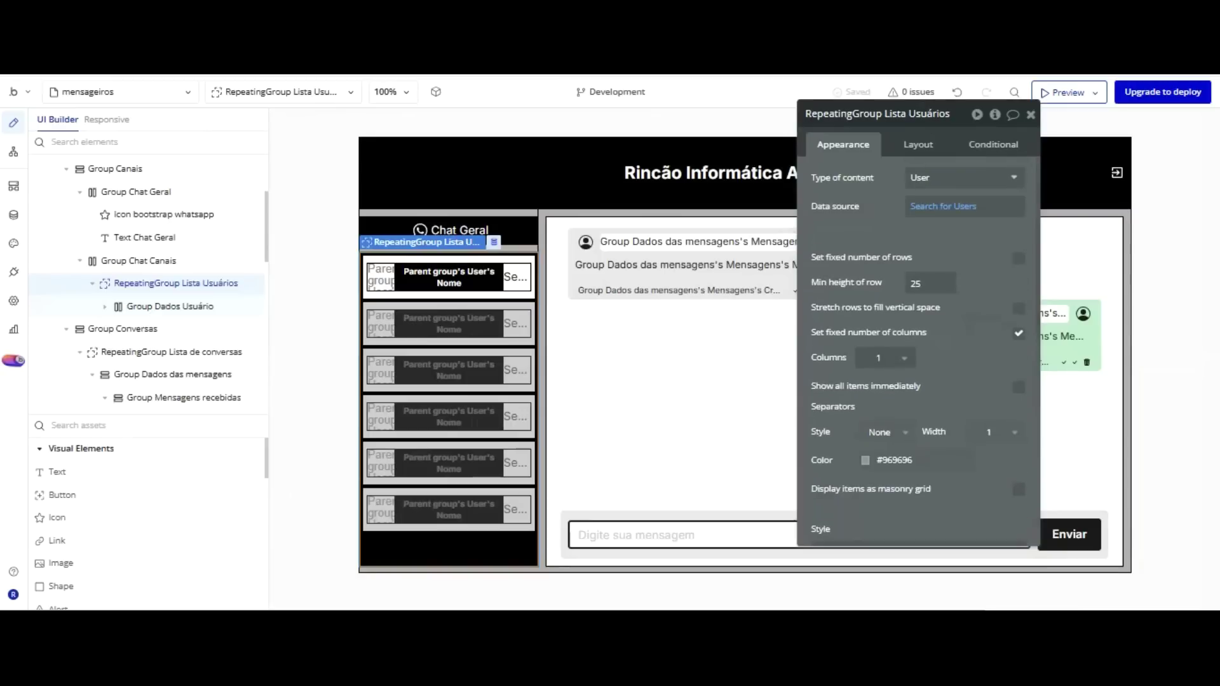
left_click(929, 205)
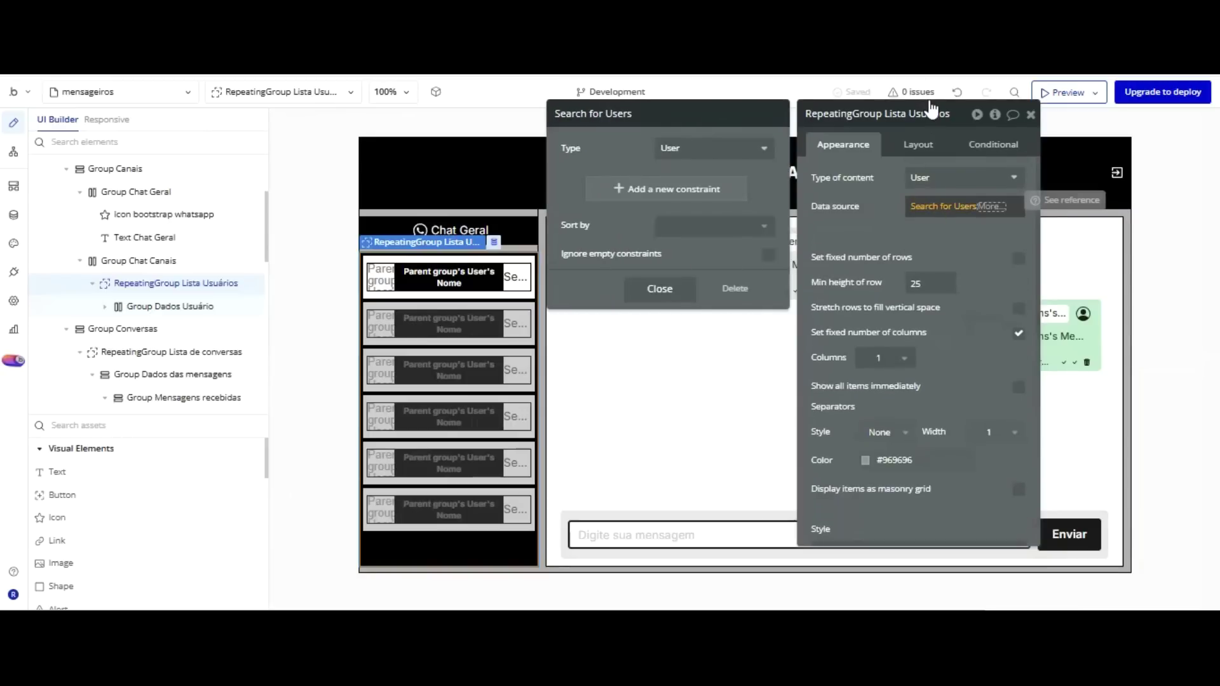
left_click(990, 105)
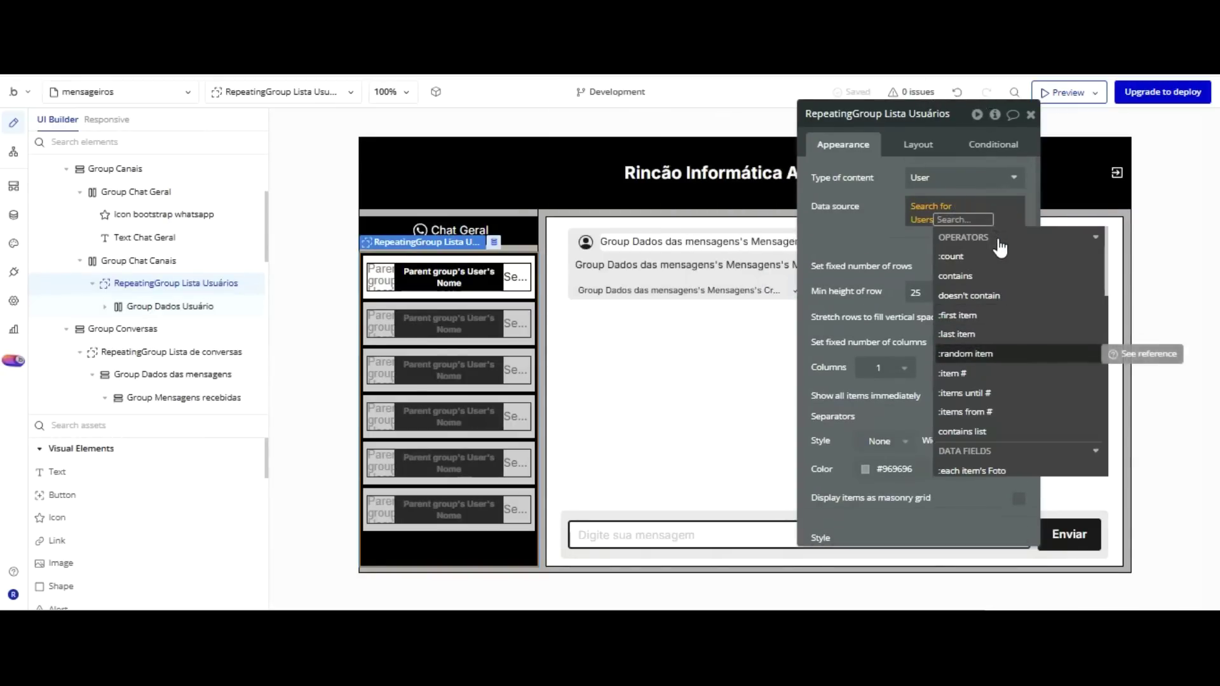
type("mi")
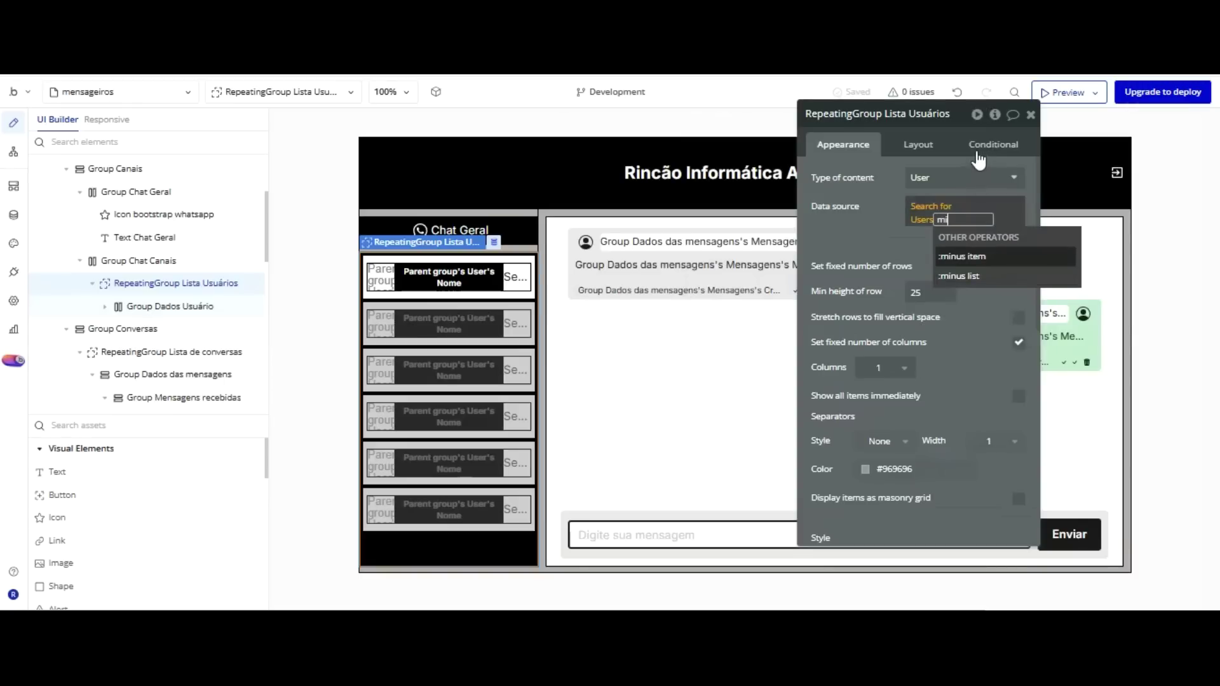
key("Return")
left_click(988, 276)
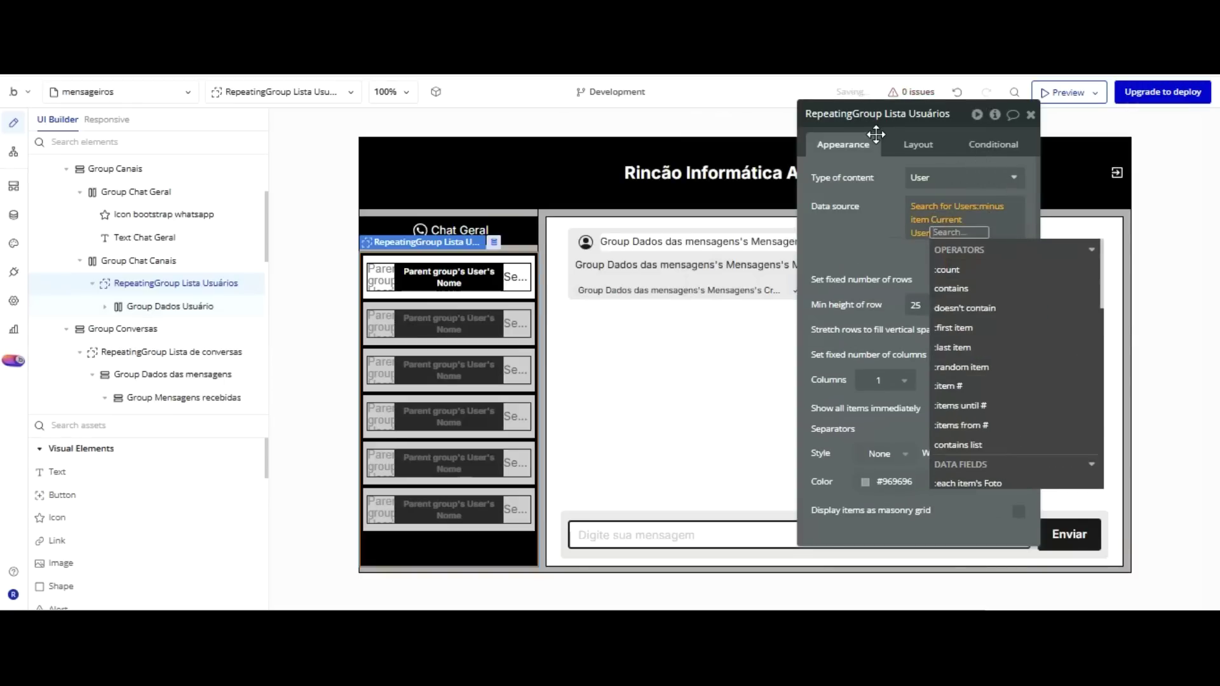
left_click(875, 135)
key("ctrl+Tab")
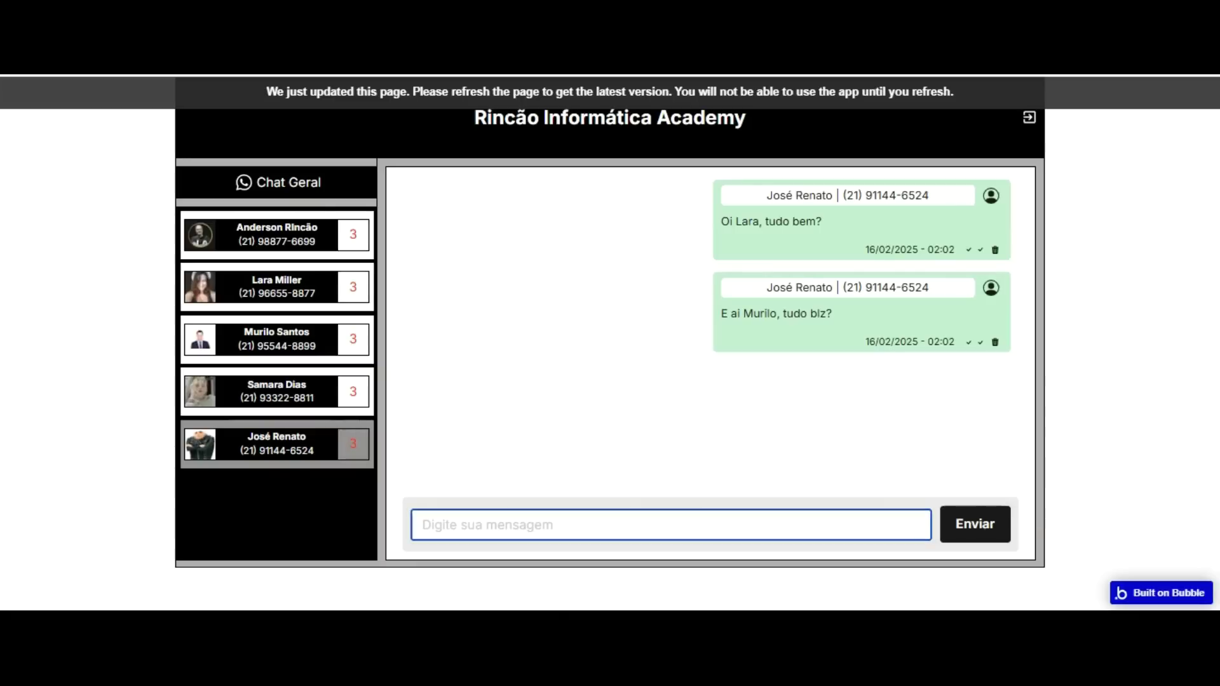
Reload the preview so the contacts list omits the logged-in user.
key("F5")
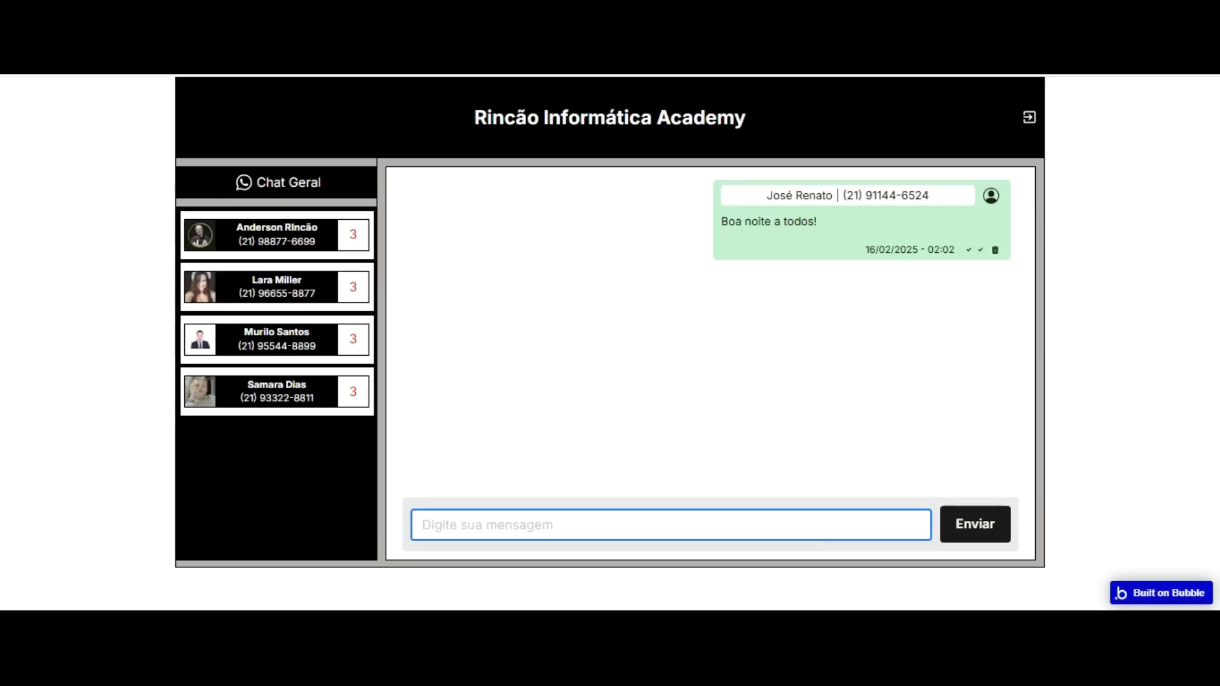
Open a Chrome incognito window and paste the app's version-test/mensageiros URL into it.
right_click(879, 512)
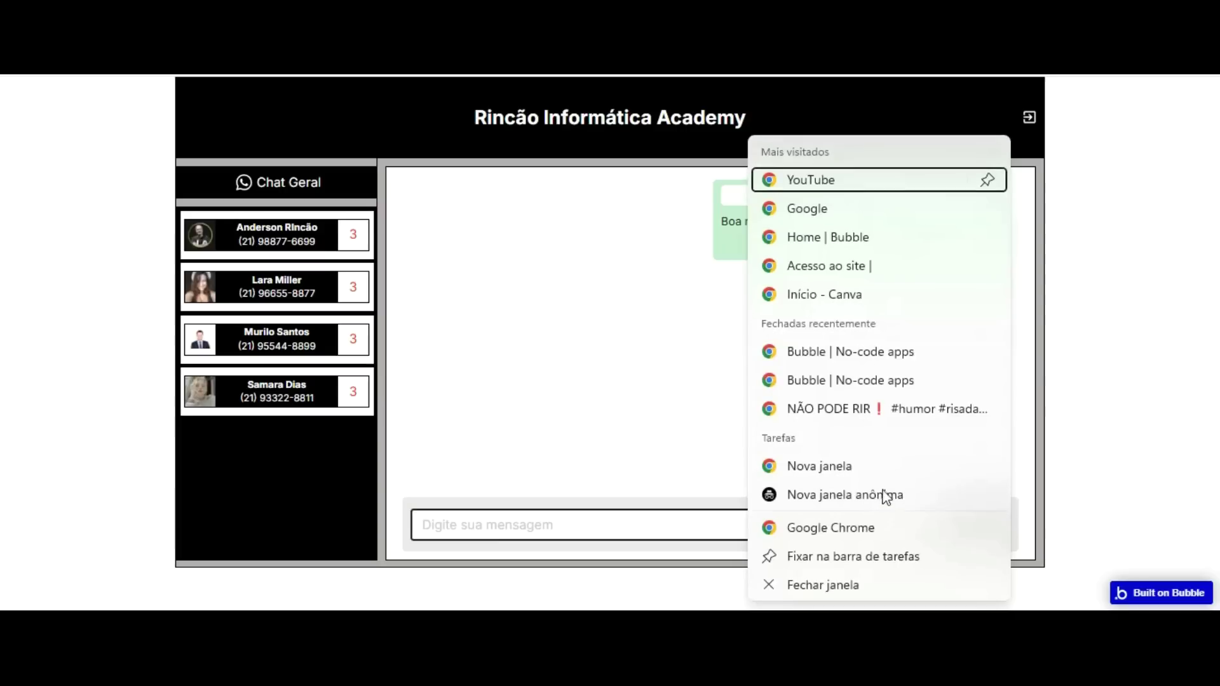
left_click(852, 404)
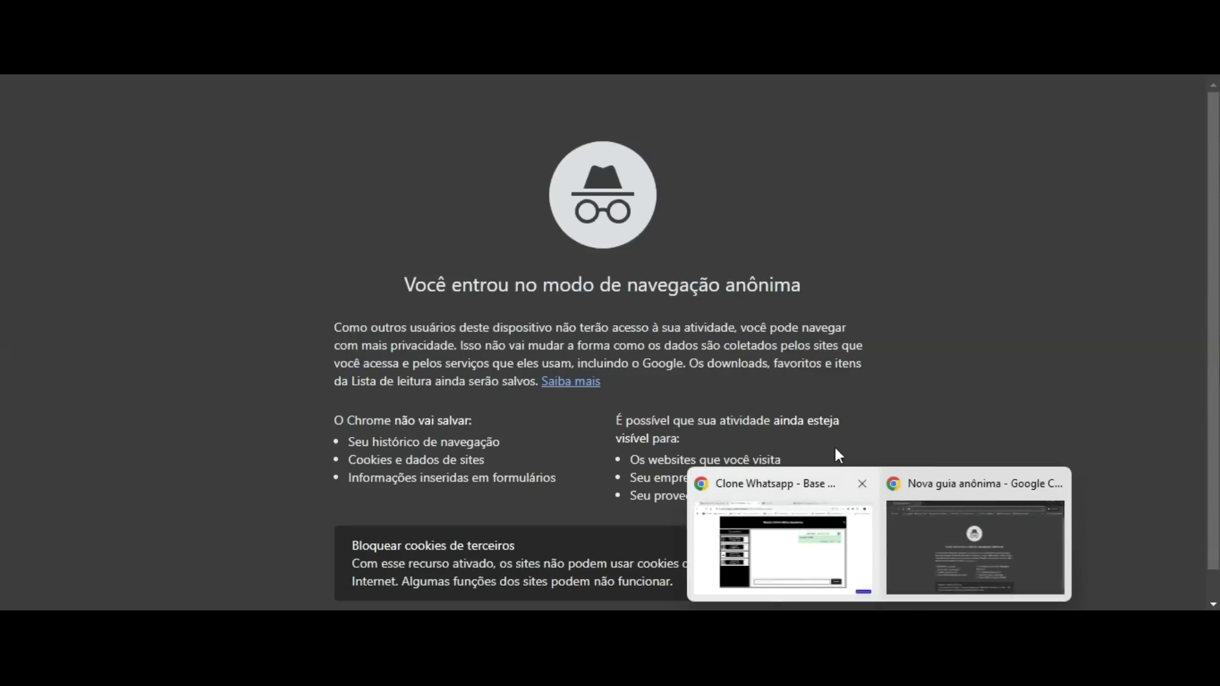
left_click(835, 490)
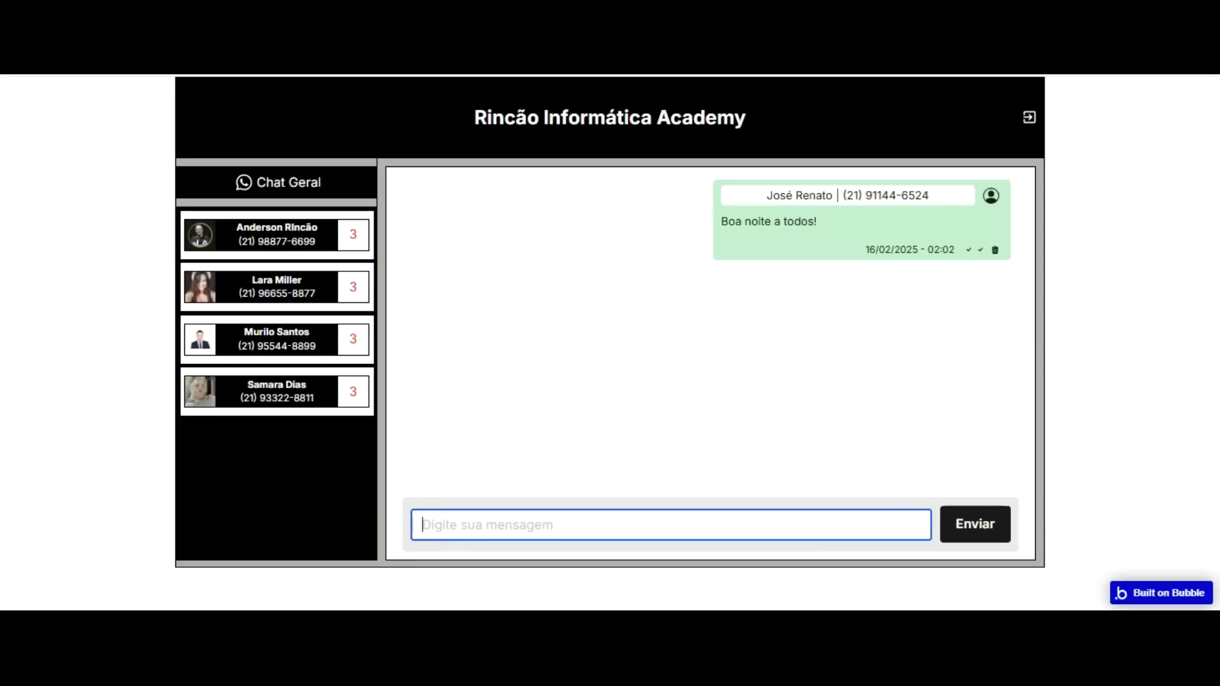
right_click(463, 32)
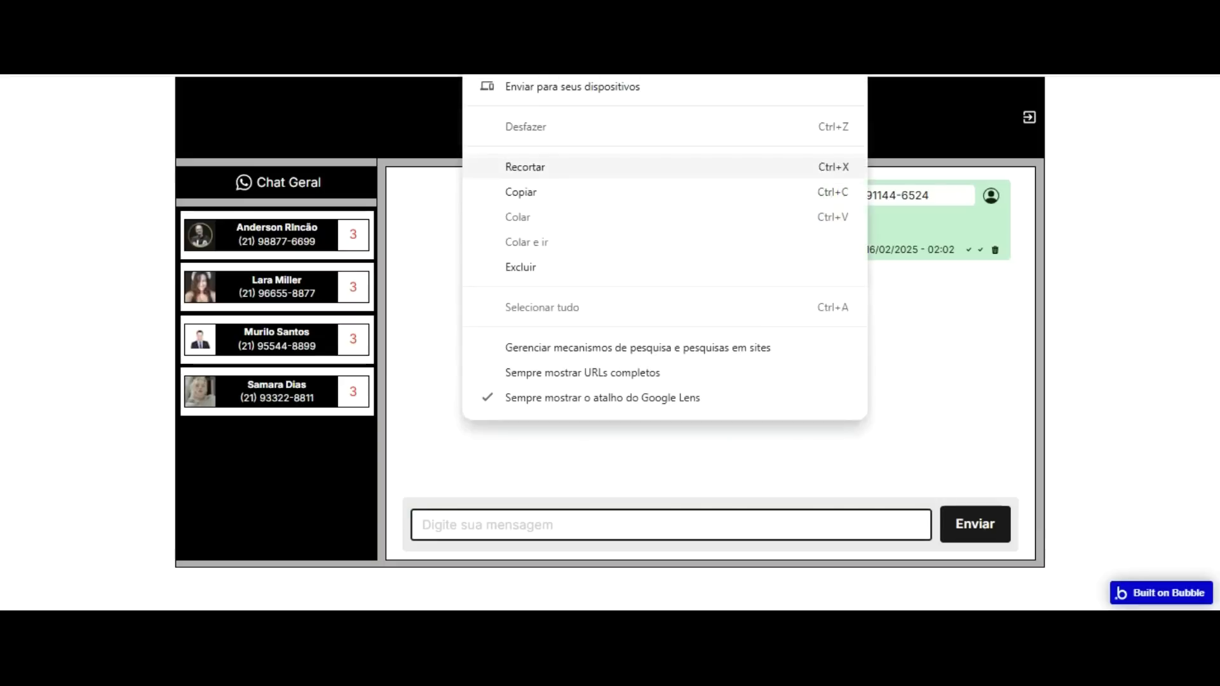
left_click(533, 196)
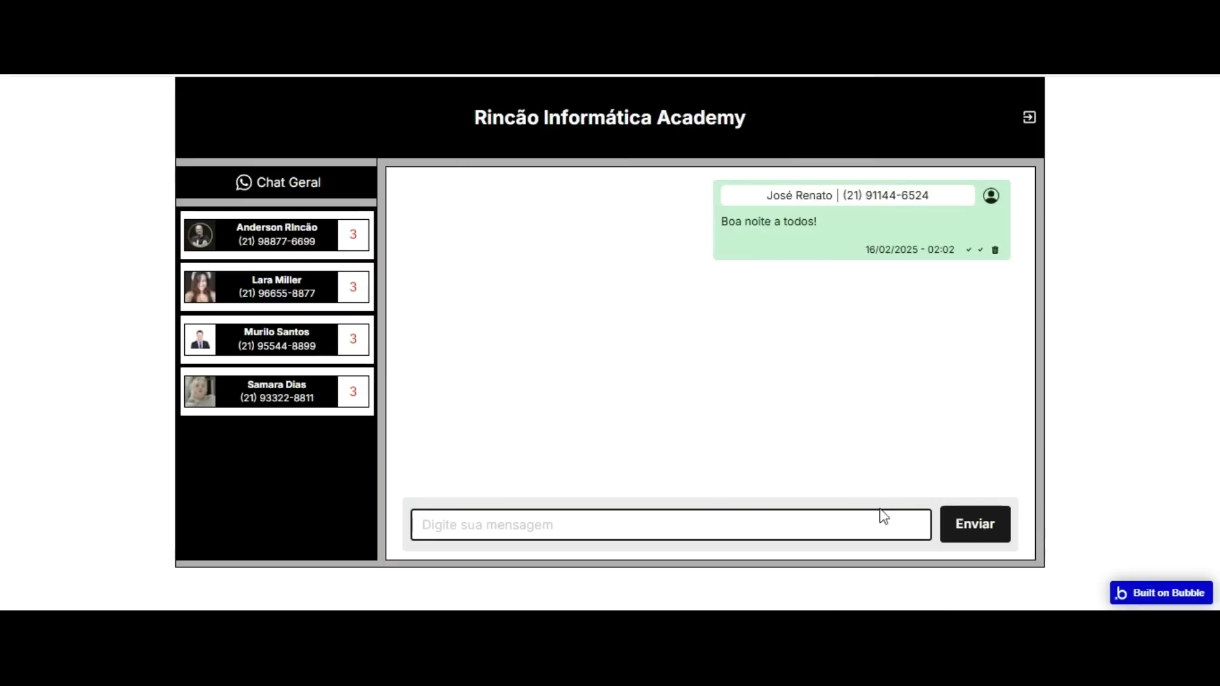
mouse_move(886, 534)
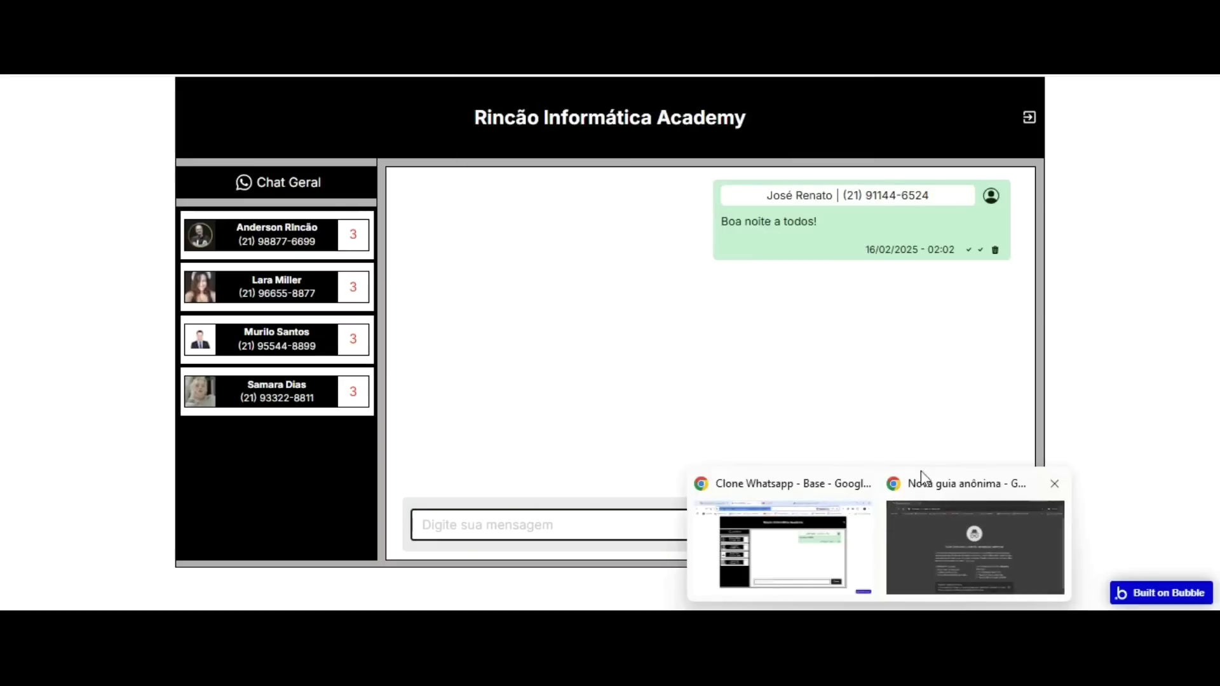
left_click(915, 489)
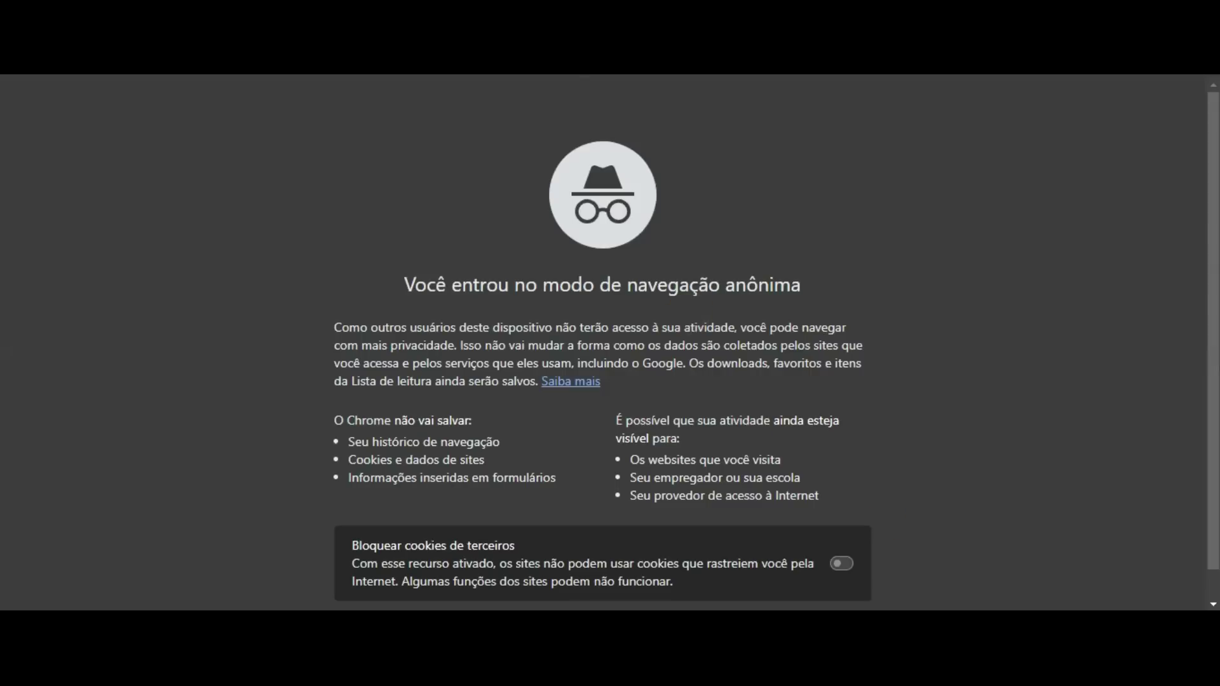
type("https://clone-whatsapp---base.bubbleapps.io/version-test/mensageiros")
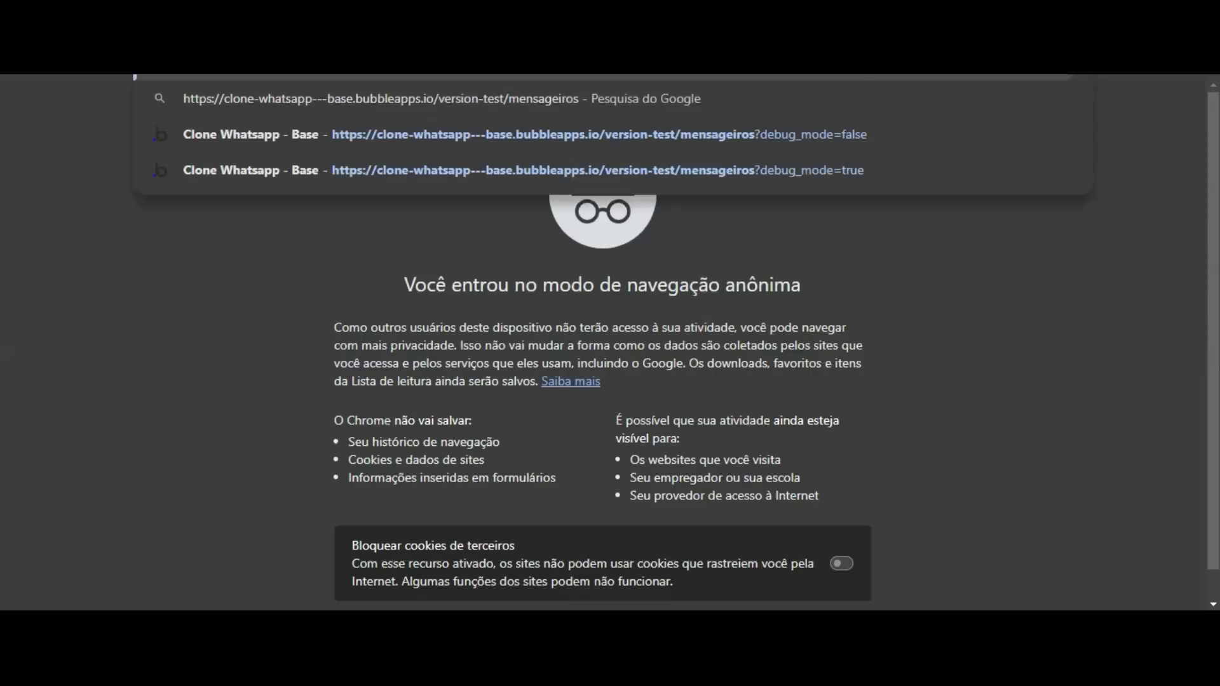
Load the app's /version-test/ start page in incognito, then view the All Users table in App data.
key("BackSpace")
key("BackSpace")
key("BackSpace")
key("BackSpace")
key("BackSpace")
key("BackSpace")
key("BackSpace")
key("BackSpace")
key("BackSpace")
key("BackSpace")
key("BackSpace")
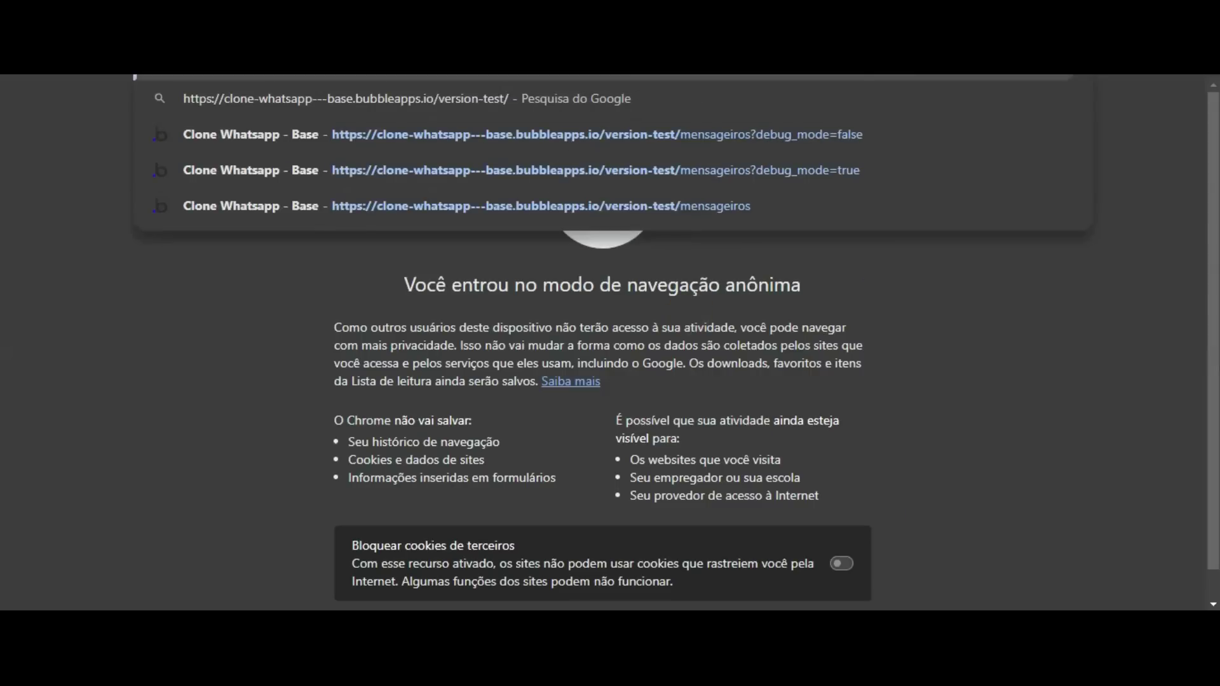
key("Return")
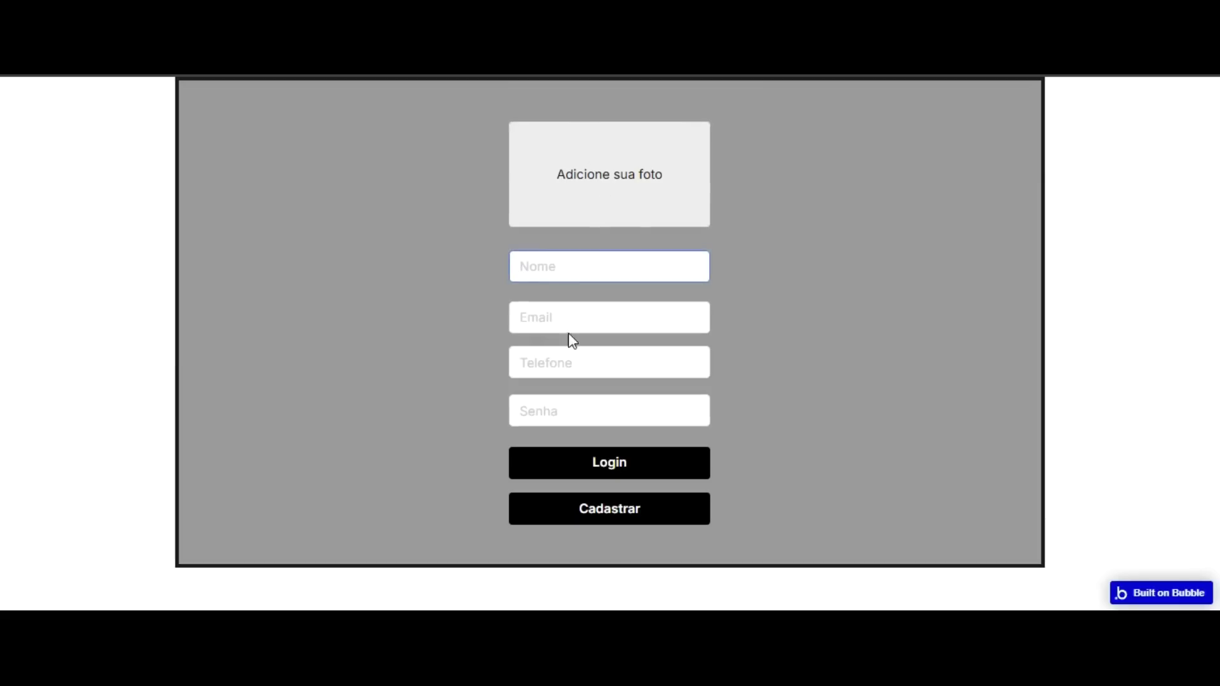
mouse_move(890, 542)
left_click(792, 483)
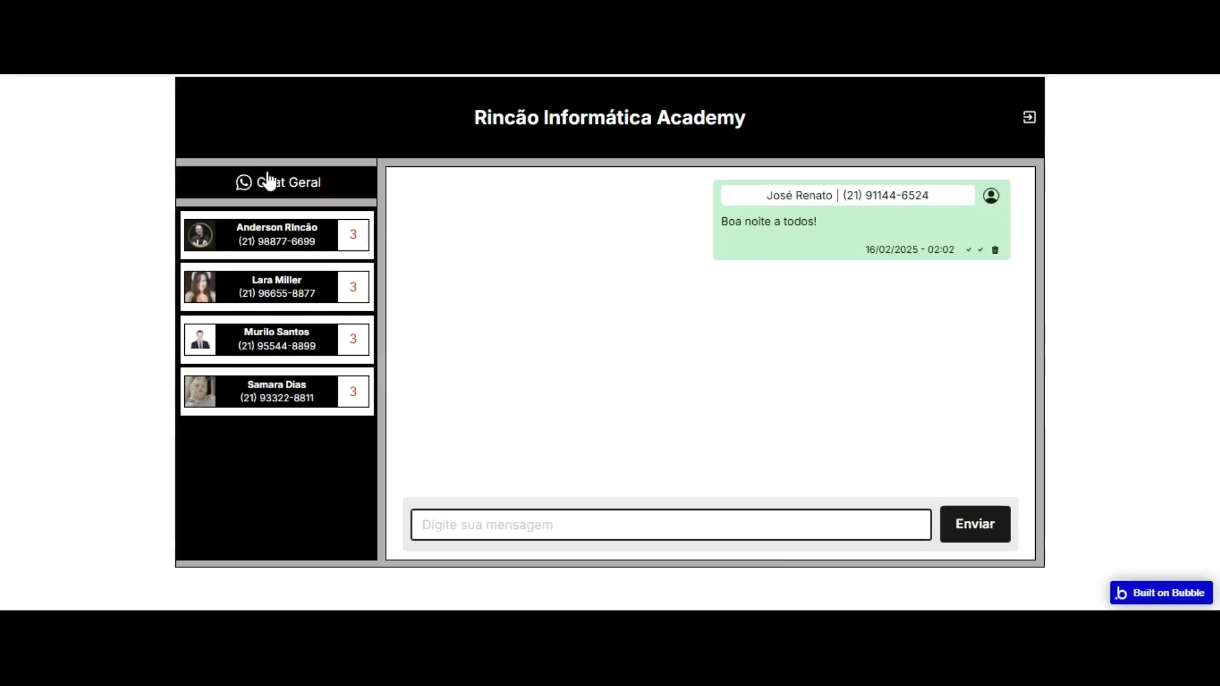
left_click(82, 15)
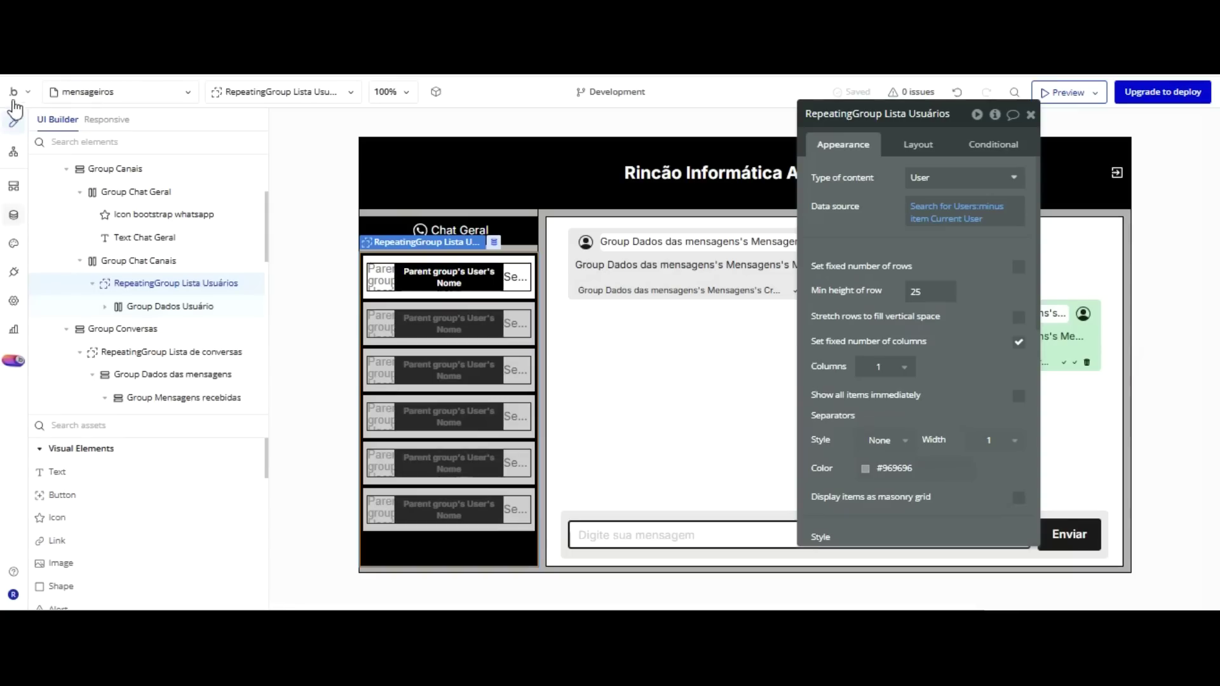
left_click(13, 215)
left_click(256, 149)
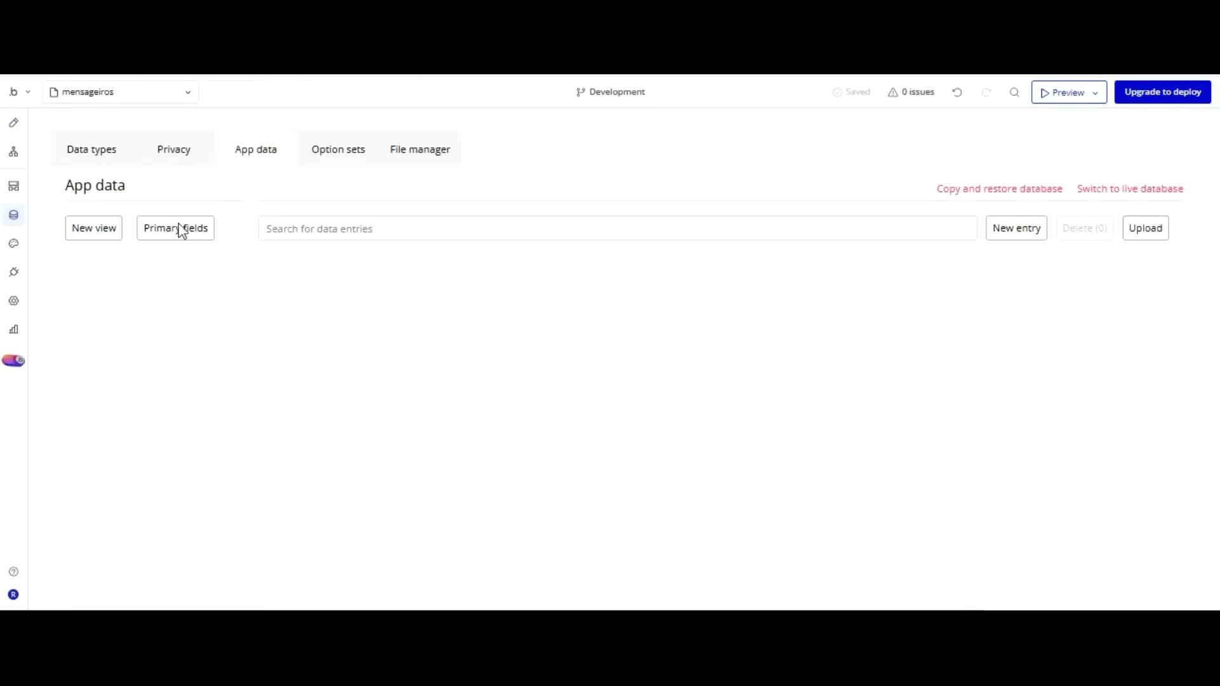
left_click(110, 357)
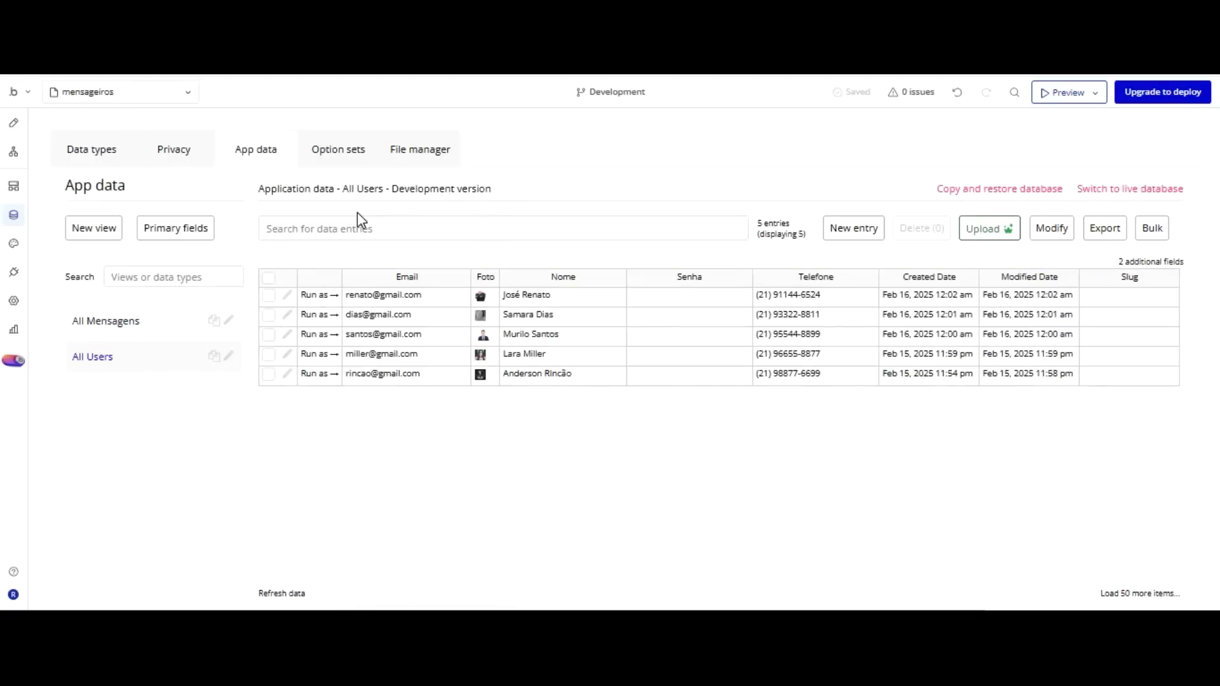
Log into the incognito app as another registered user with their e-mail and password.
left_click(880, 625)
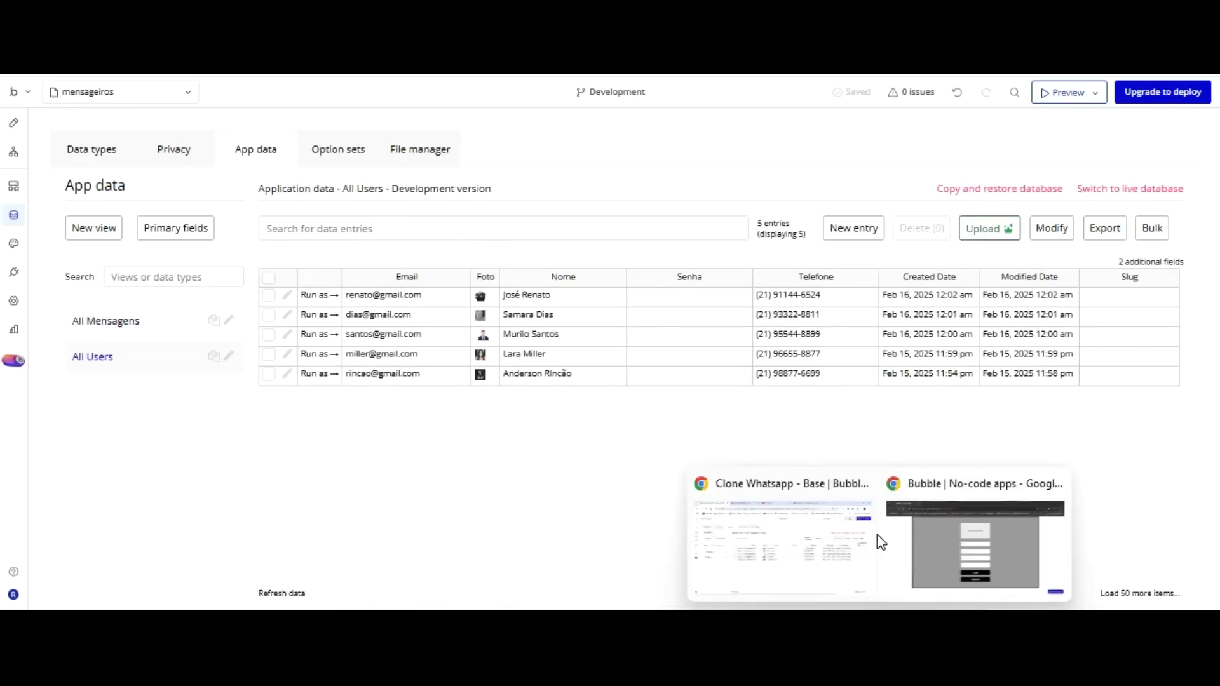
left_click(974, 527)
left_click(574, 317)
key("Tab")
type("qwer1234")
left_click(621, 371)
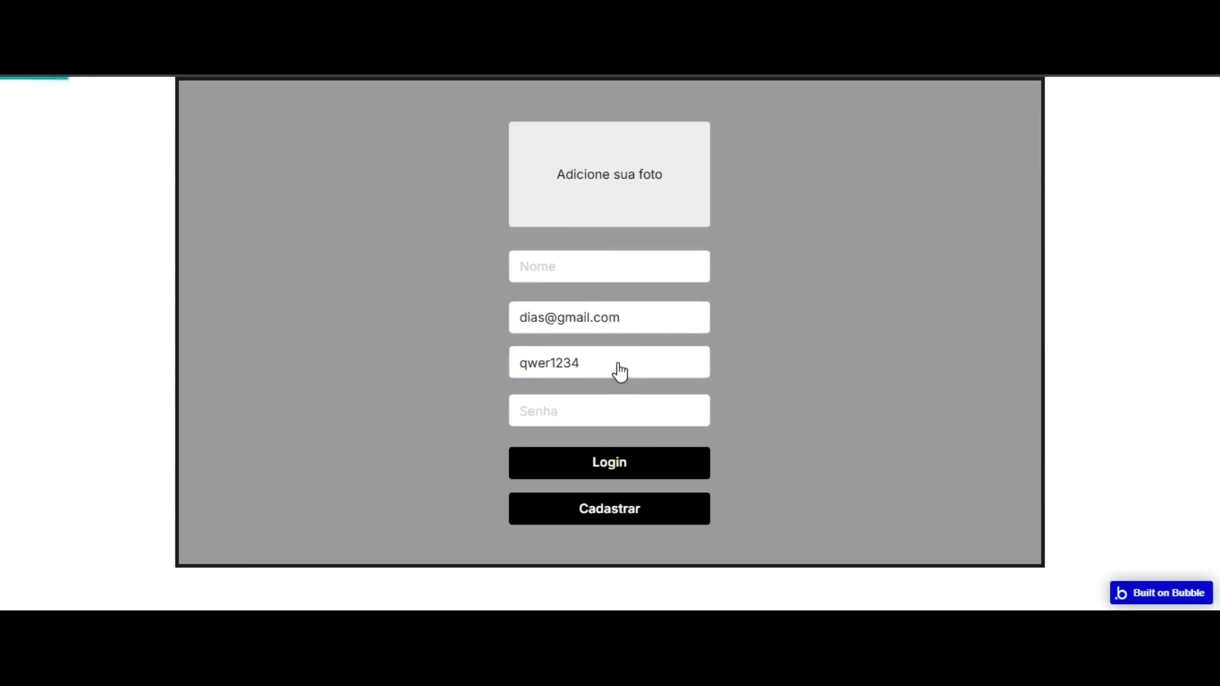
left_click(760, 148)
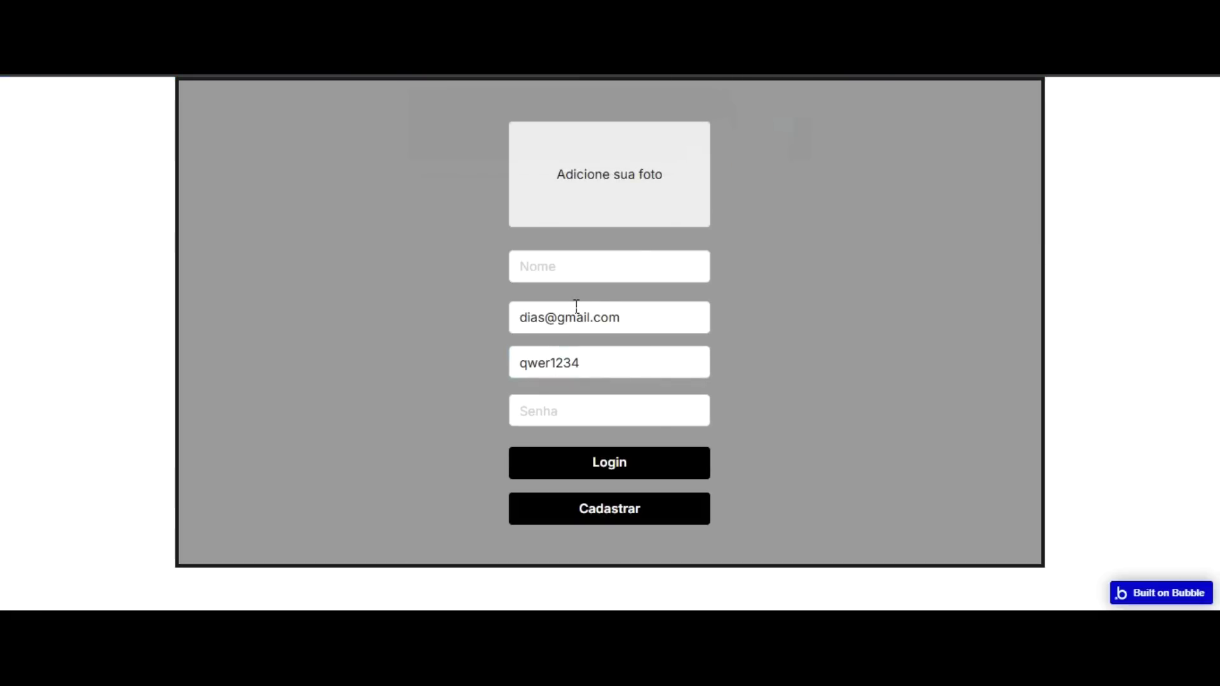
key("shift+Left")
key("shift+Left")
key("shift+Left")
key("shift+Left")
key("shift+Left")
key("shift+Left")
key("shift+Left")
key("shift+Left")
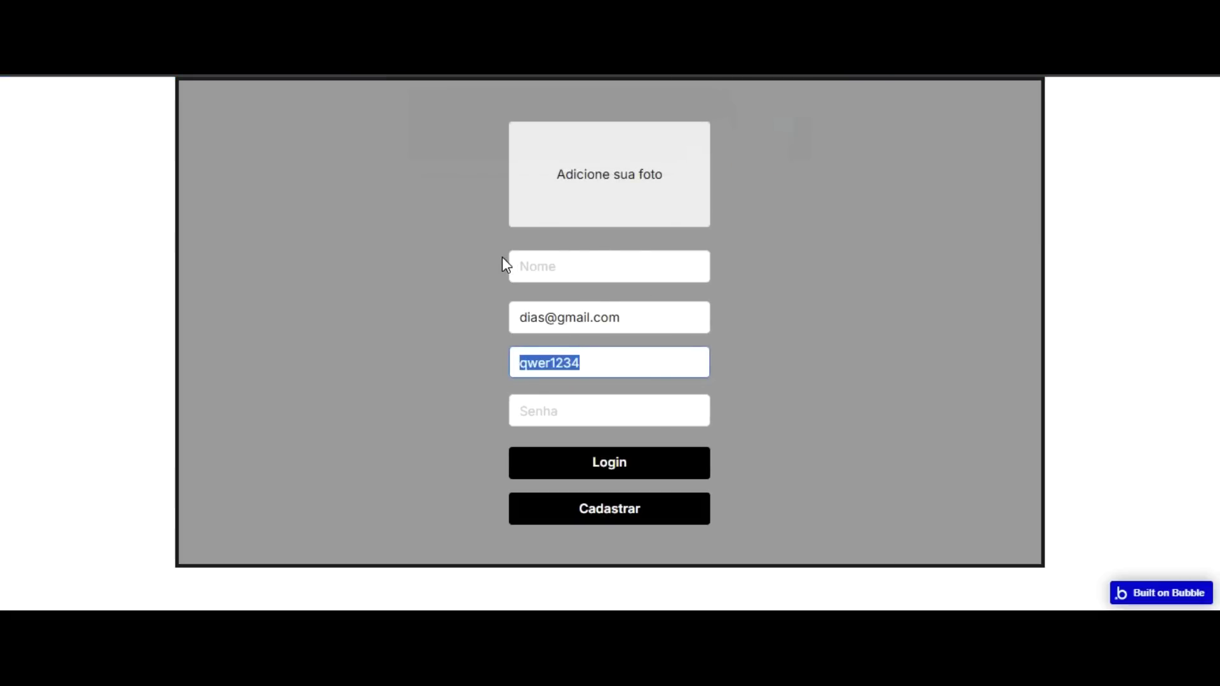
key("BackSpace")
key("Tab")
type("qwer1234")
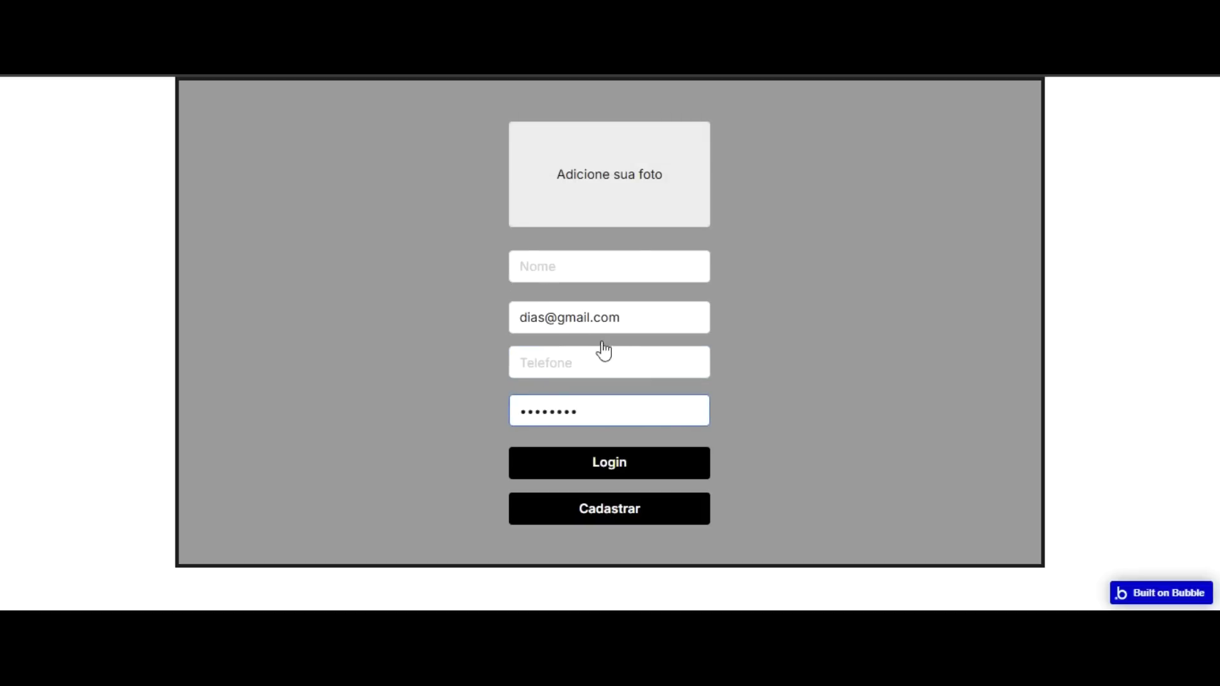
key("Return")
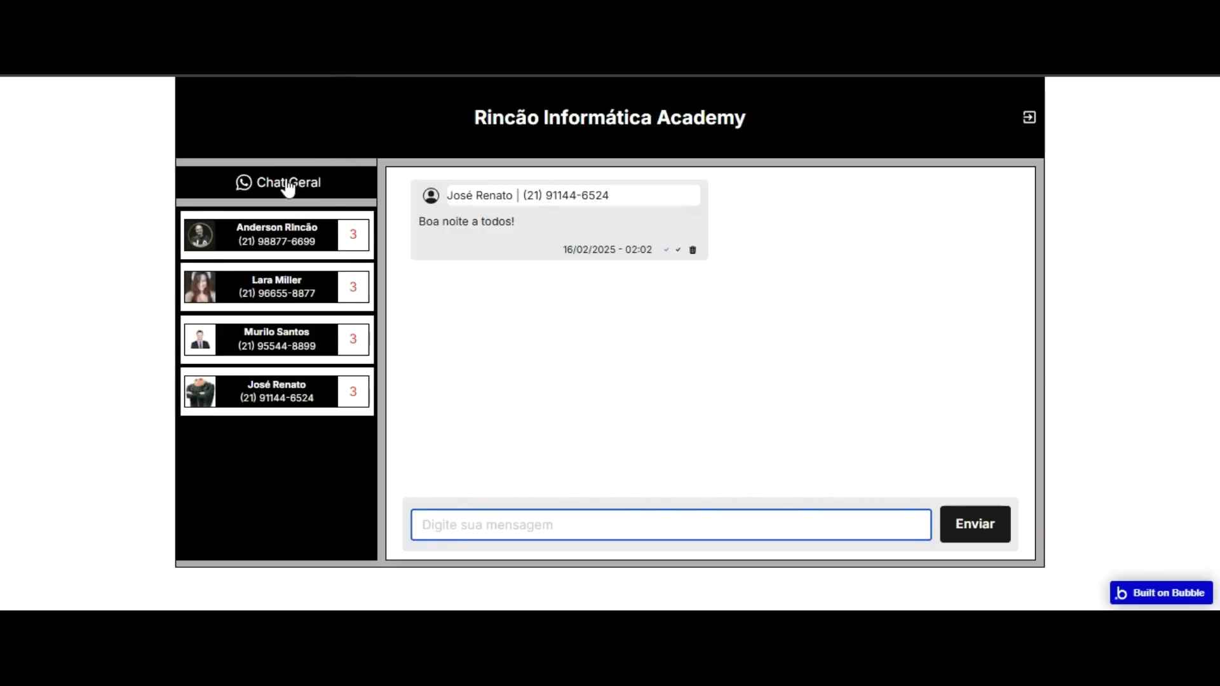
Look through the four contacts, then send 'Oi, boa Noite' in Chat Geral.
left_click(285, 284)
left_click(286, 219)
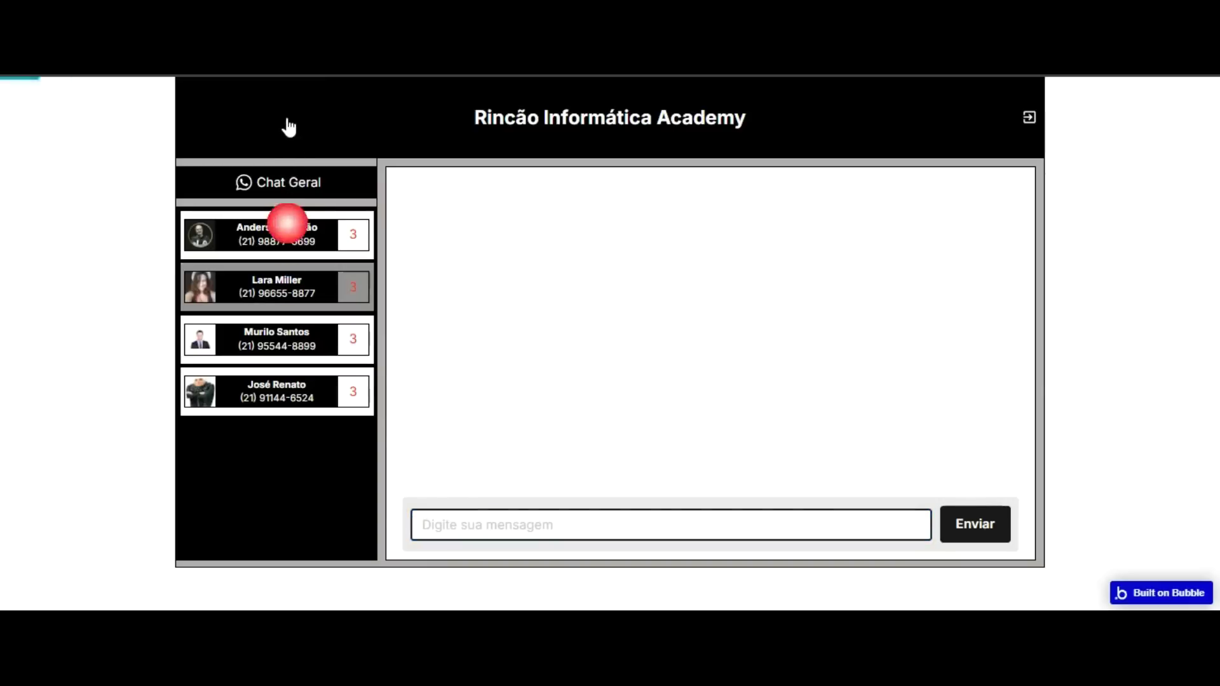
left_click(287, 331)
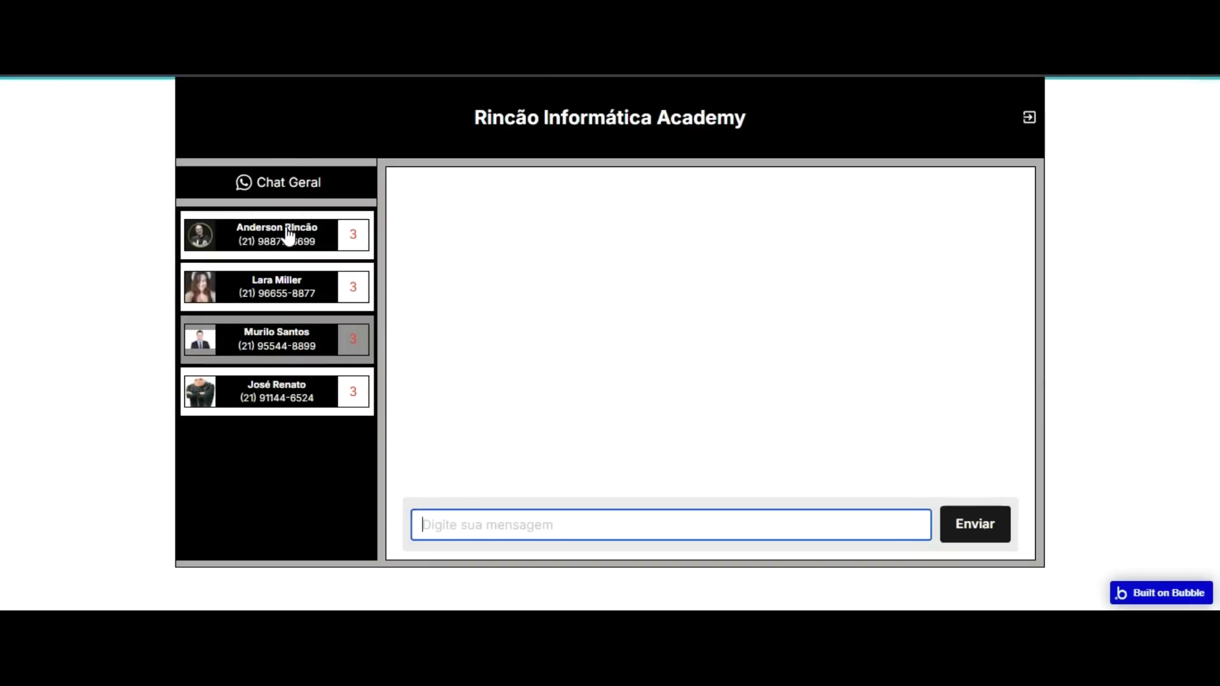
left_click(276, 391)
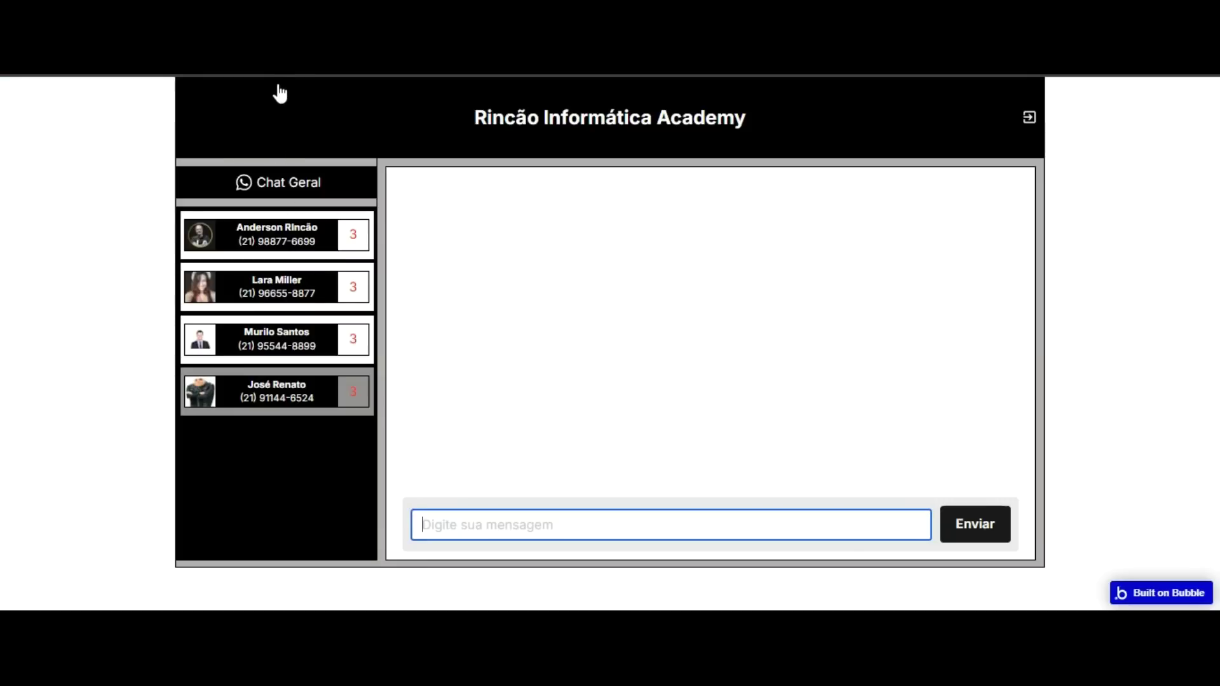
left_click(286, 188)
type("Oi, boa Noite")
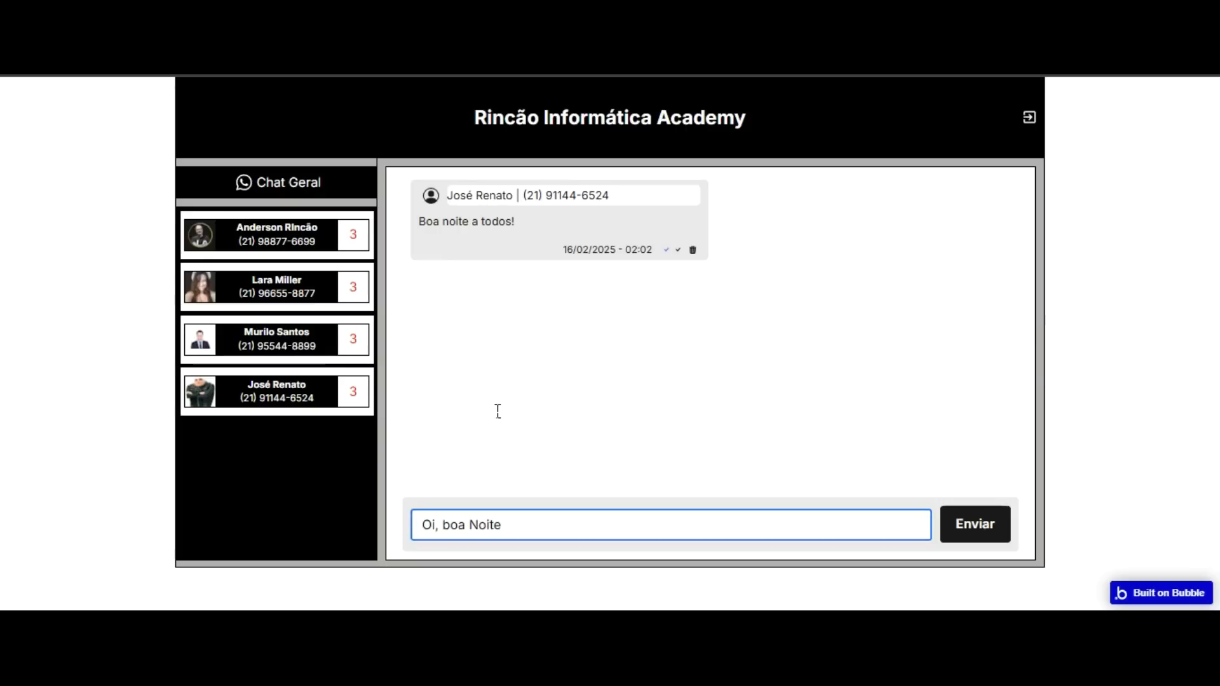
key("Return")
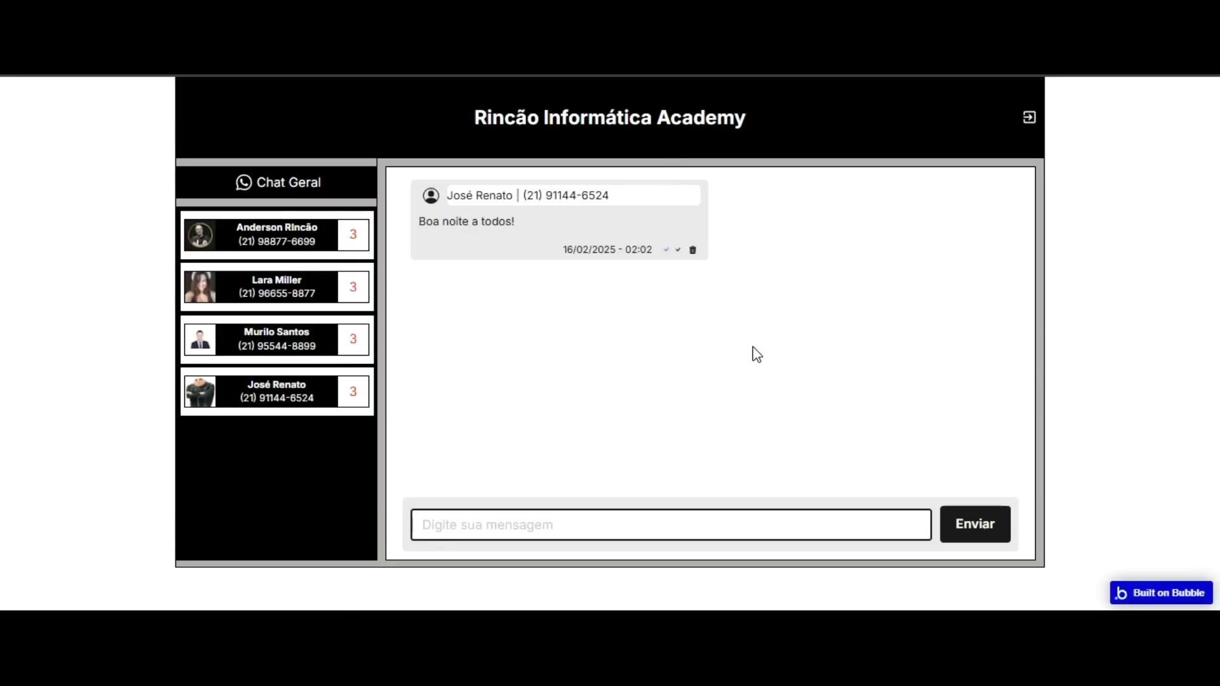
Send 'Olá, boa noite' to the general chat.
left_click(571, 518)
type("Ol")
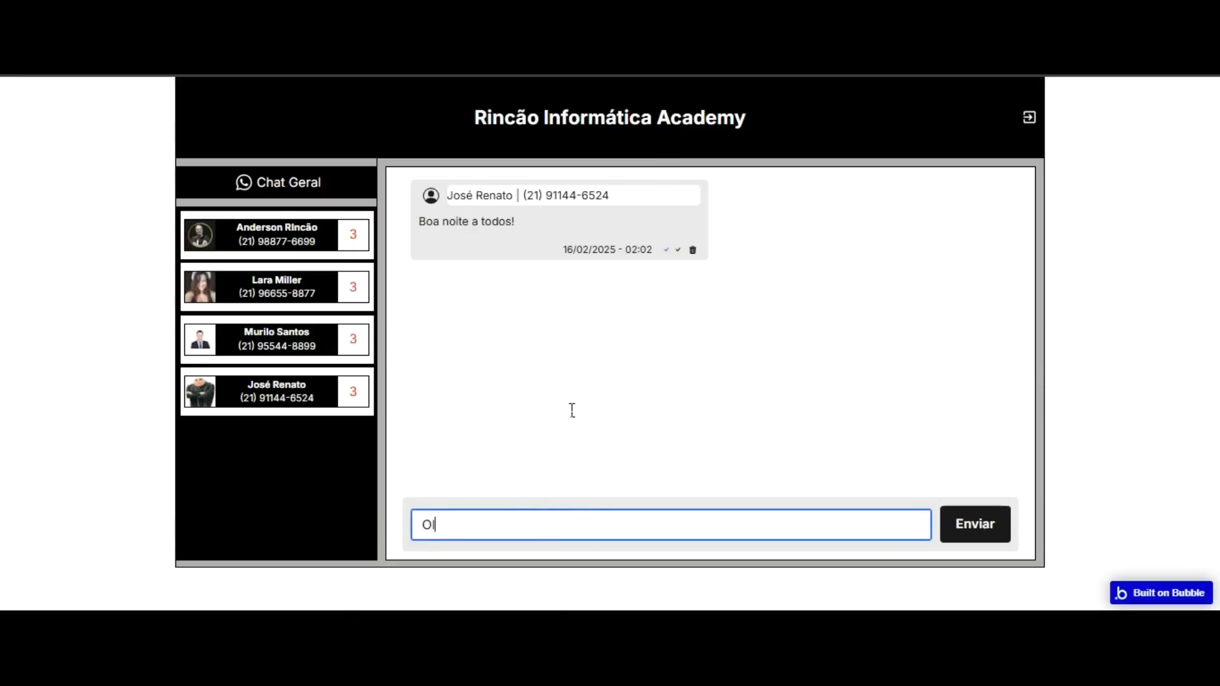
type("á, boa nite")
key("BackSpace")
key("BackSpace")
key("BackSpace")
type("oite")
key("Tab")
key("Return")
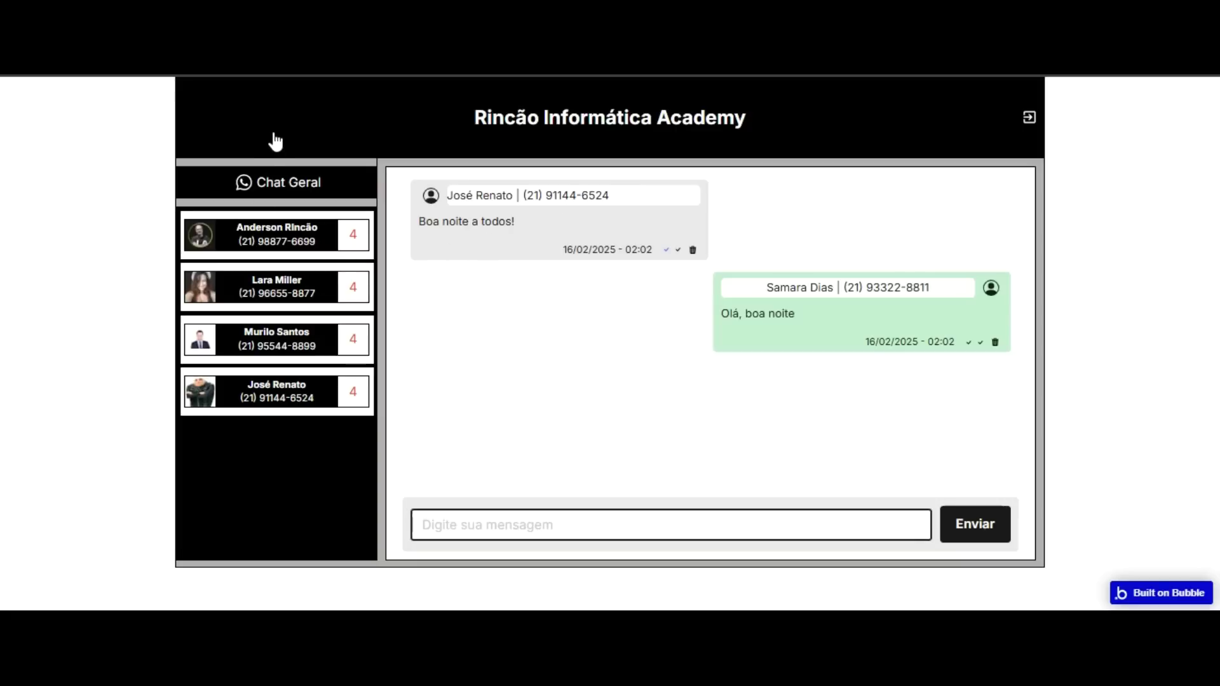
Privately ask the first contact 'Ficou pronto meu serviço?'.
left_click(276, 233)
type("Oi Anderson, ")
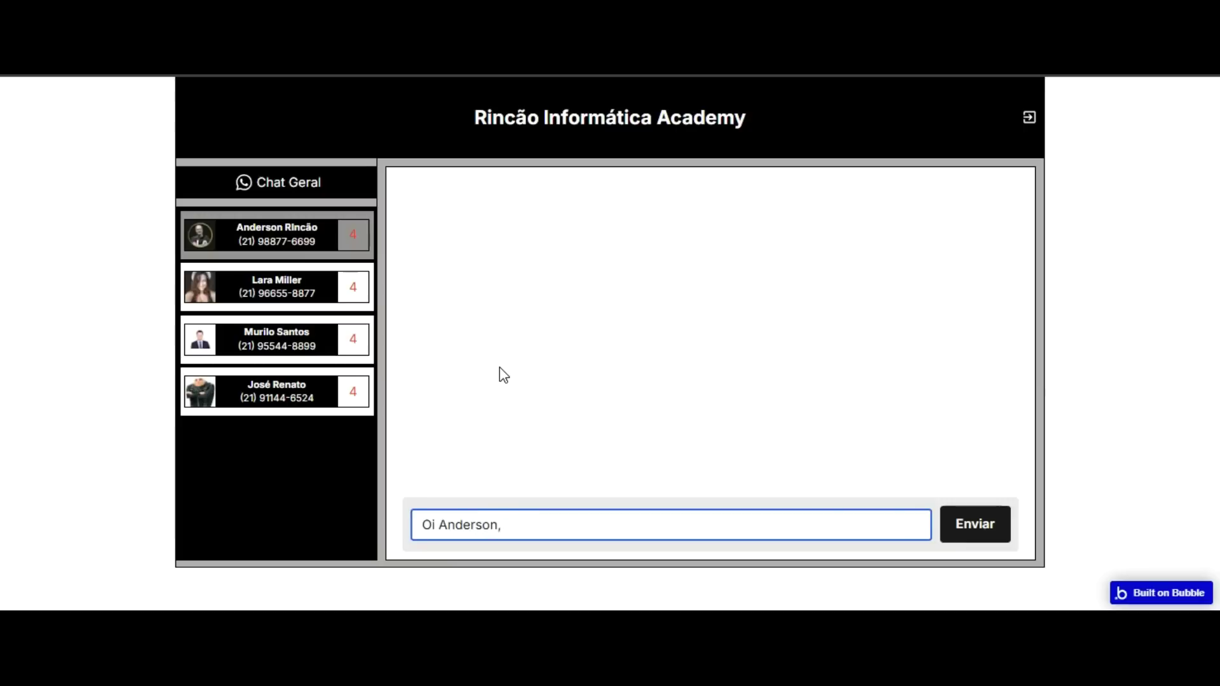
type("Ficou pon")
key("BackSpace")
key("BackSpace")
type("ronto meu serviço?")
key("Return")
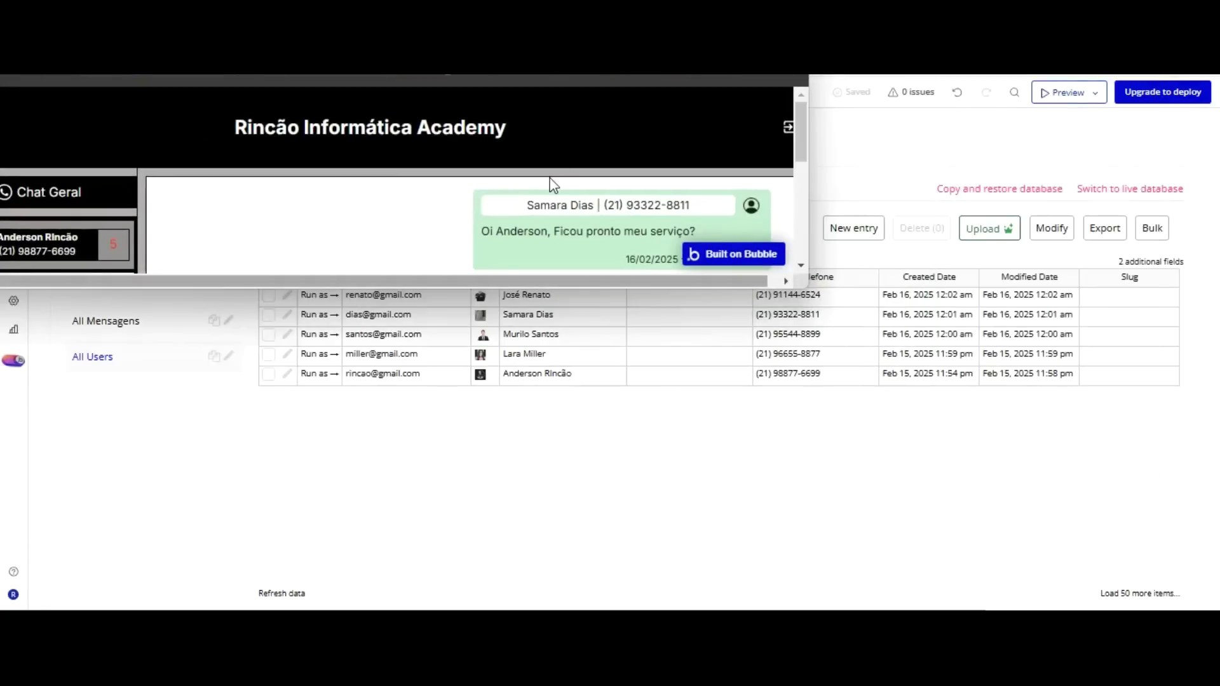
Resize and reposition the chat preview window, checking the All Users table in the editor.
left_click_drag(553, 185, 558, 491)
left_click_drag(559, 596, 559, 608)
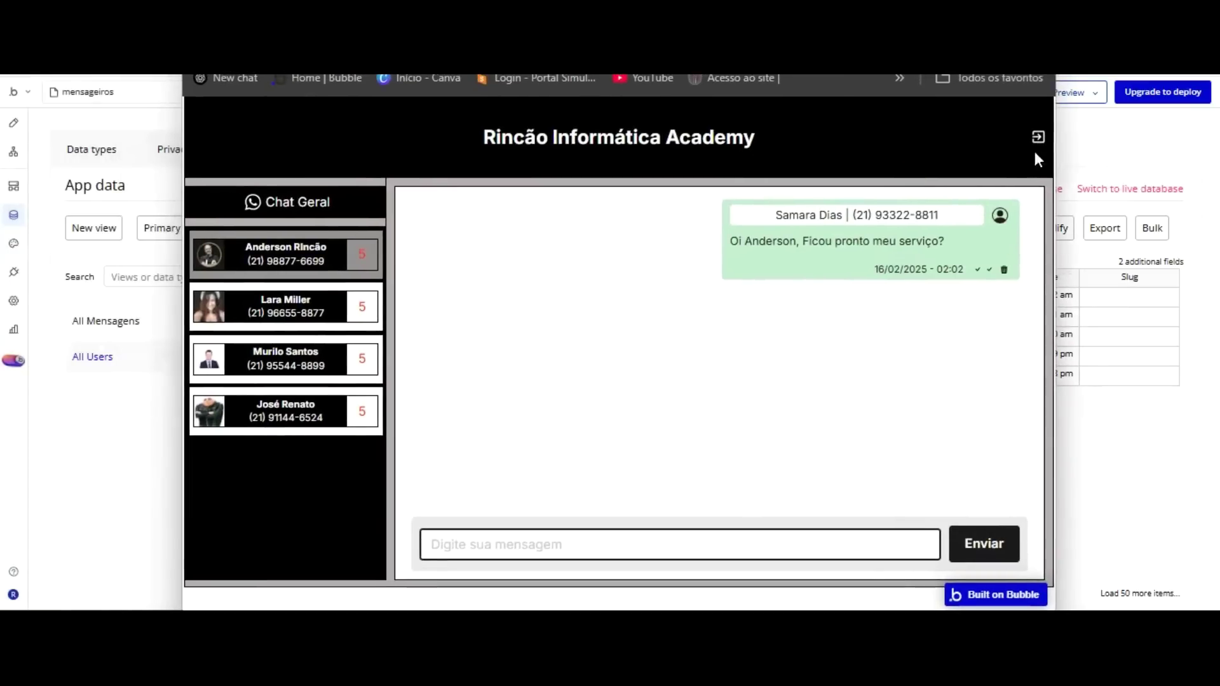
left_click_drag(1055, 169, 1024, 172)
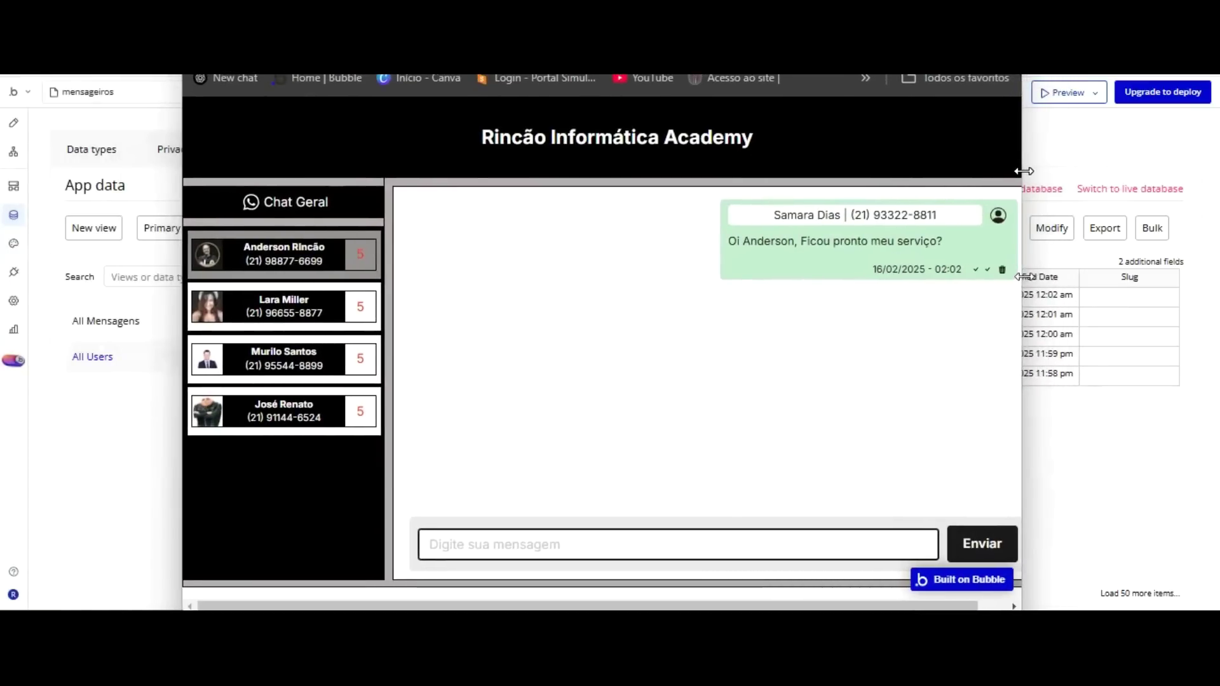
left_click_drag(635, 31, 834, 10)
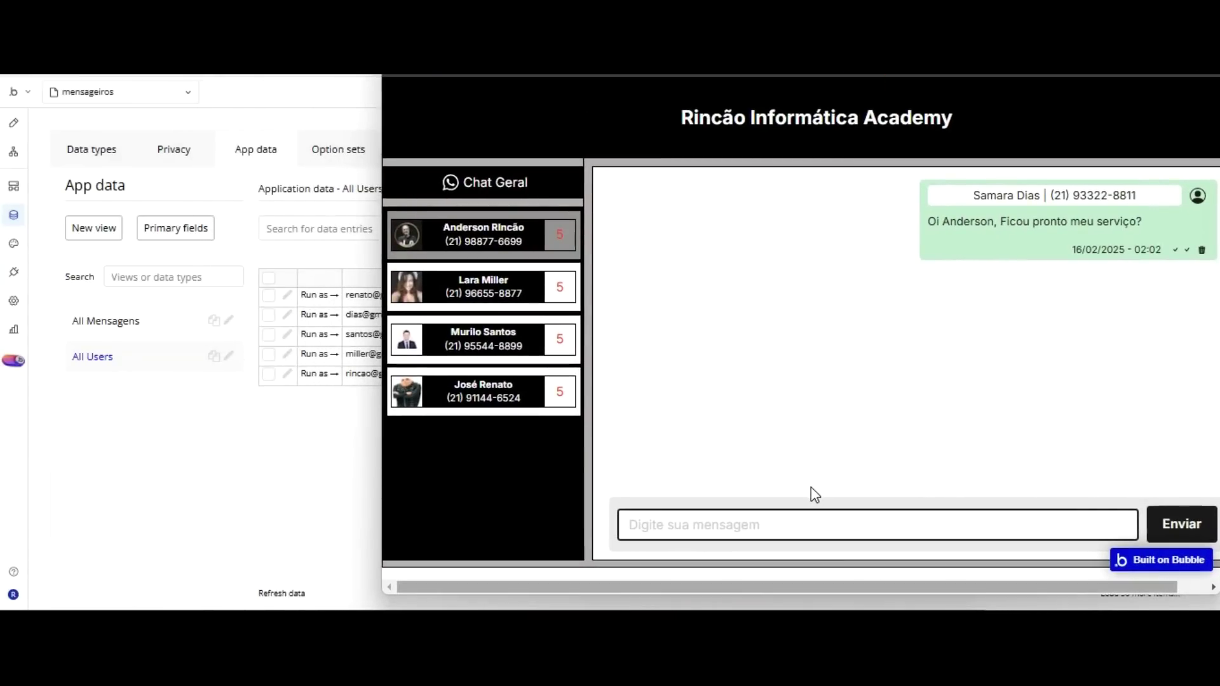
left_click_drag(811, 595, 812, 612)
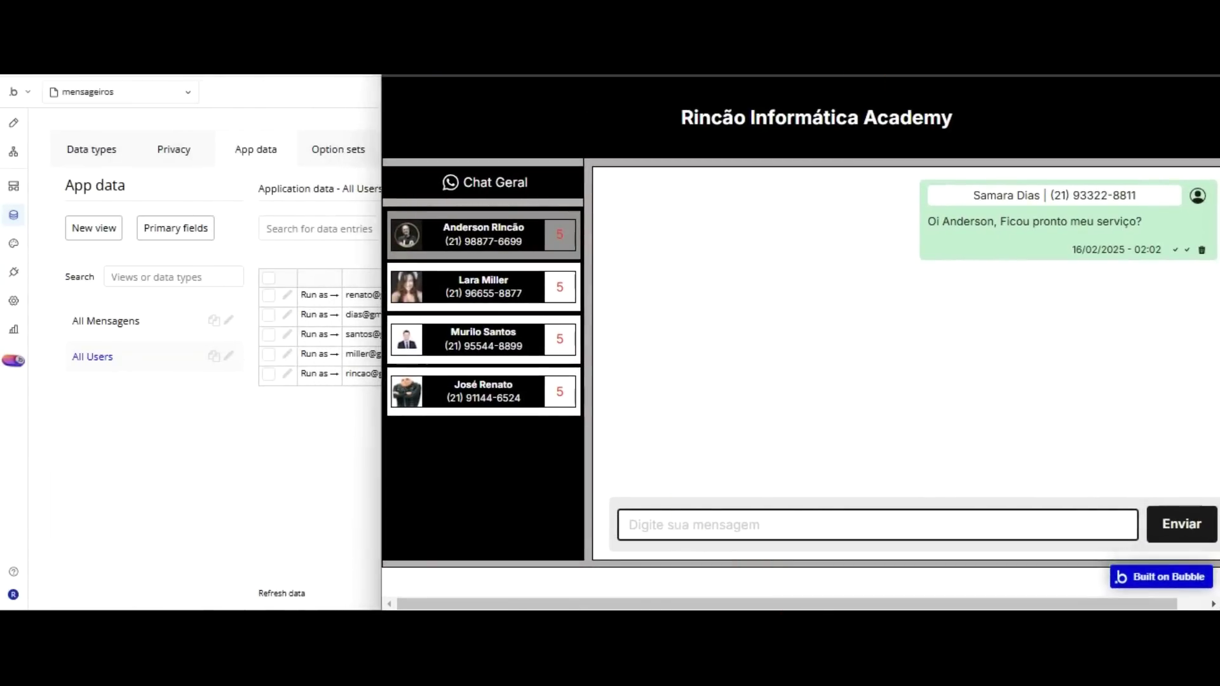
key("alt+Tab")
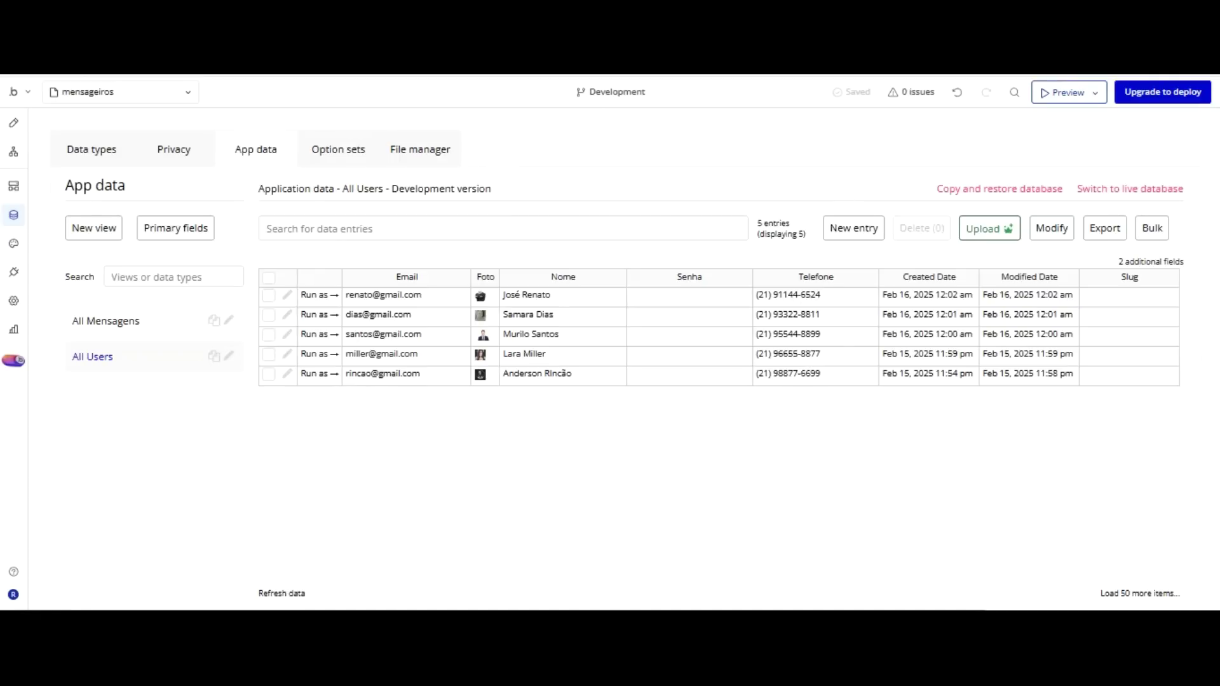
key("alt+Tab")
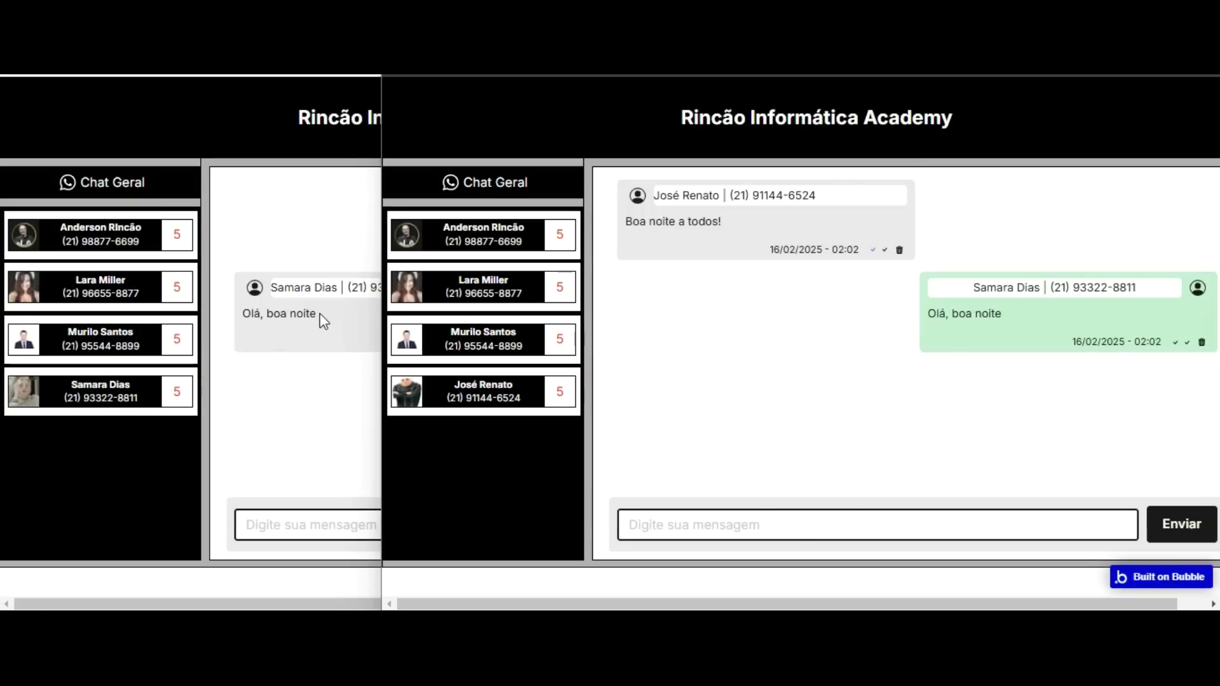
Compare both users' chat windows side by side showing the general chat greetings.
left_click(314, 417)
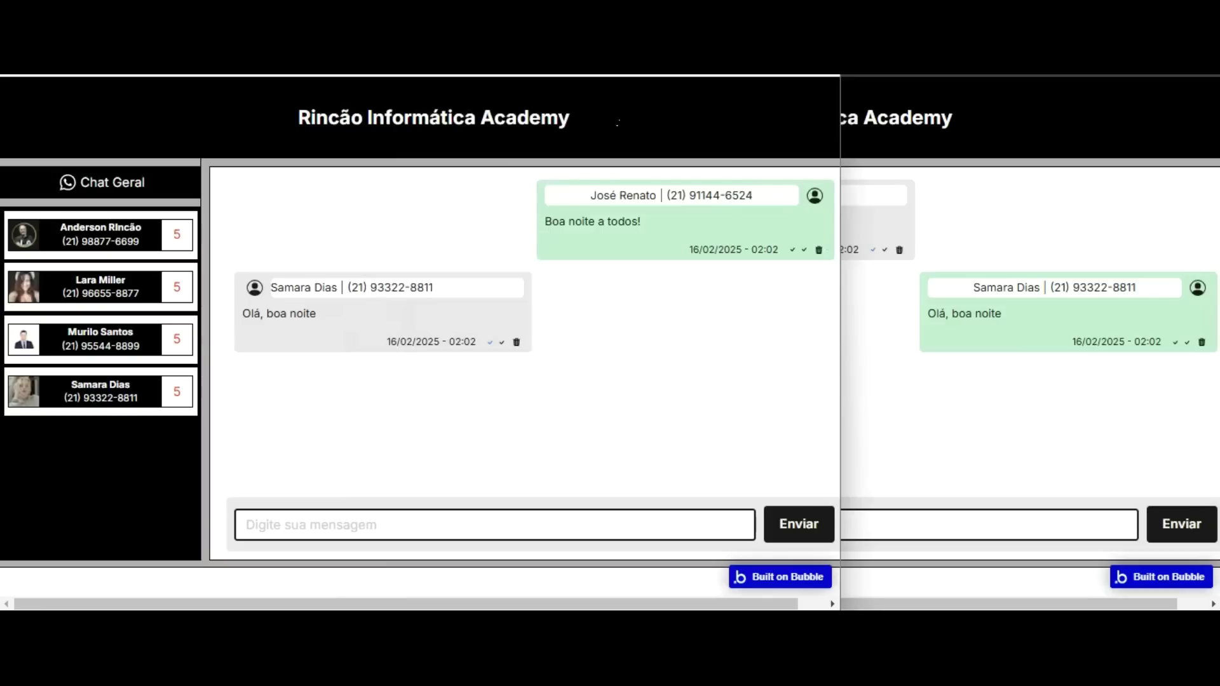
left_click(967, 296)
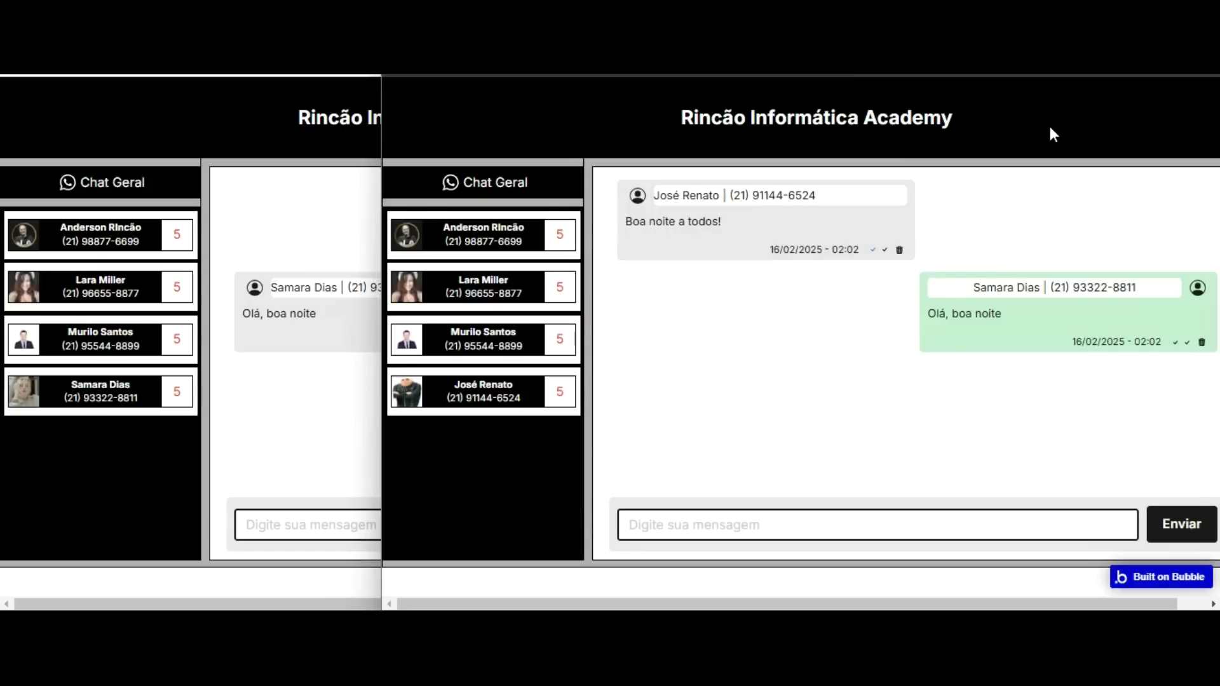
left_click(235, 127)
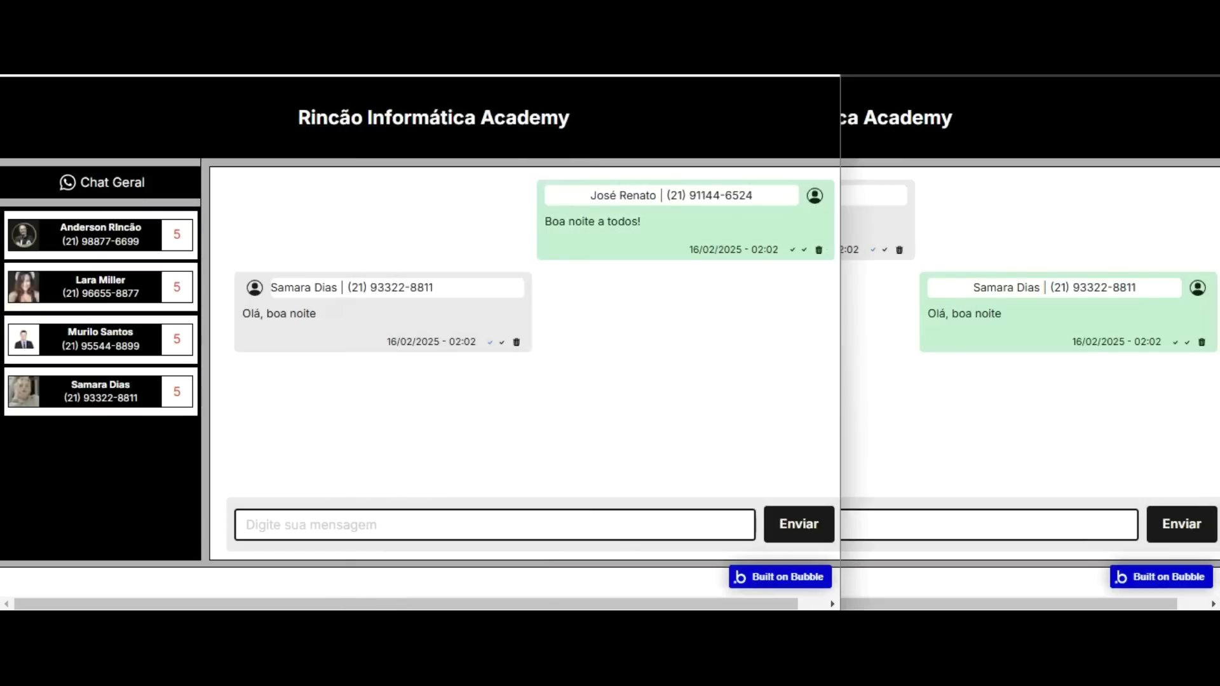
left_click(1024, 104)
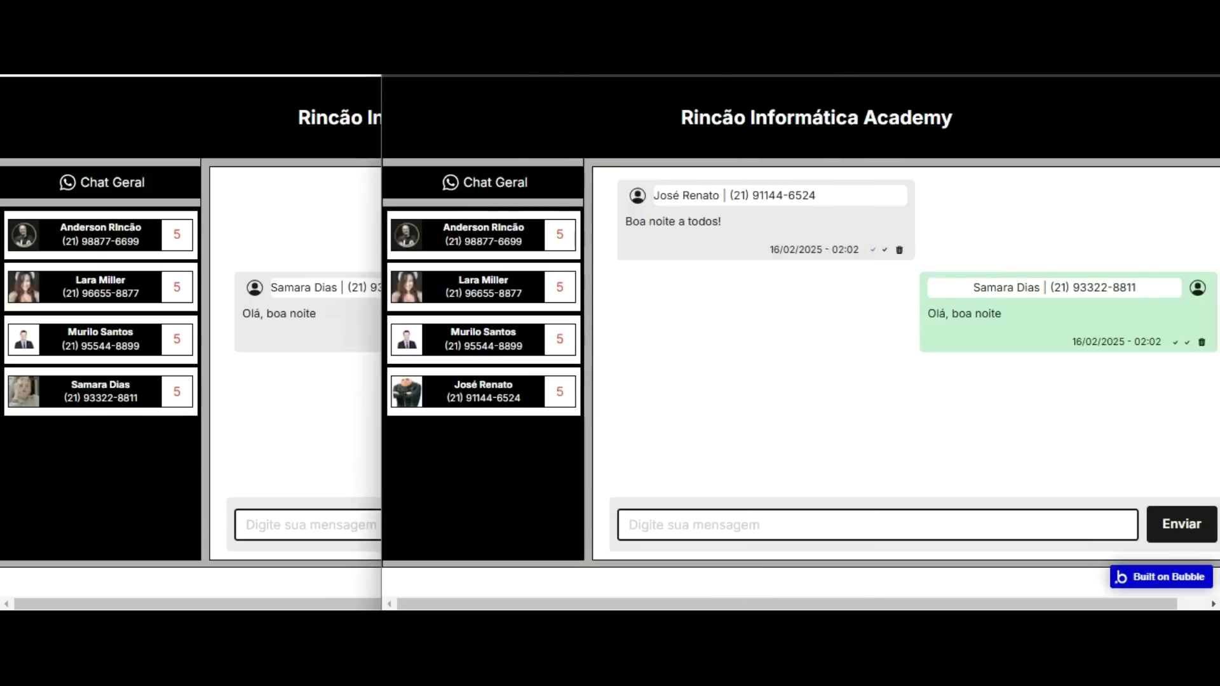
left_click_drag(382, 120, 350, 119)
left_click(581, 95)
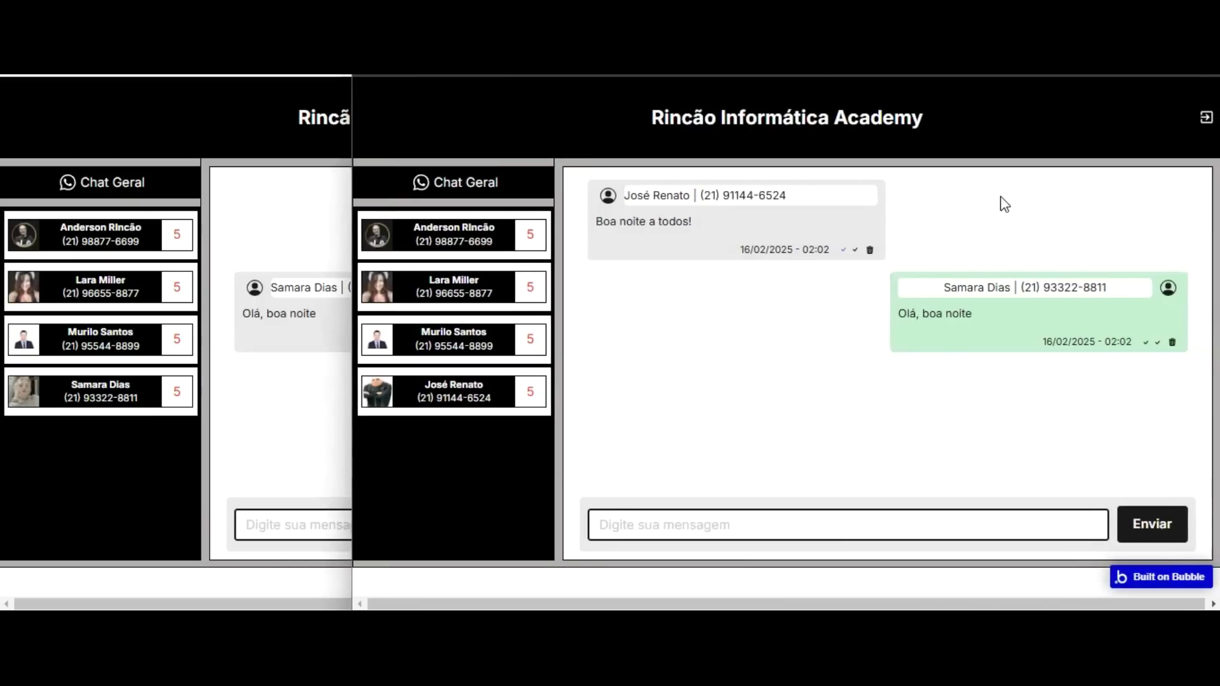
Log the right window out and sign in with another registered user's e-mail and password.
left_click(1206, 117)
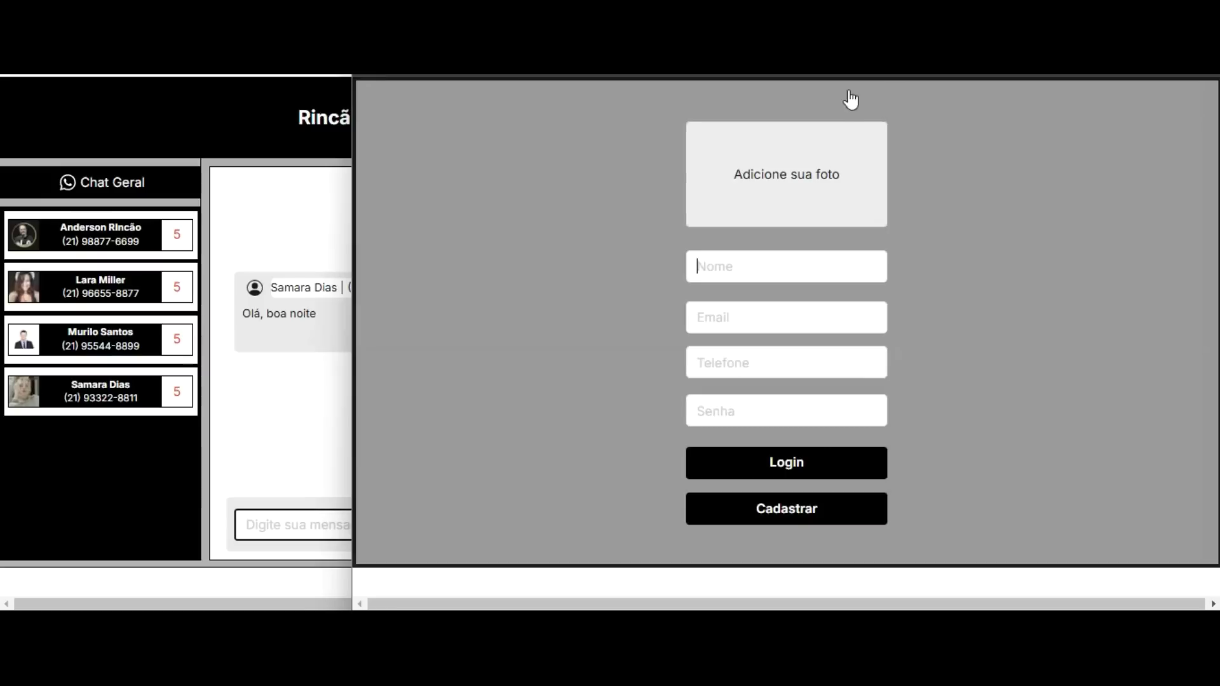
key("Tab")
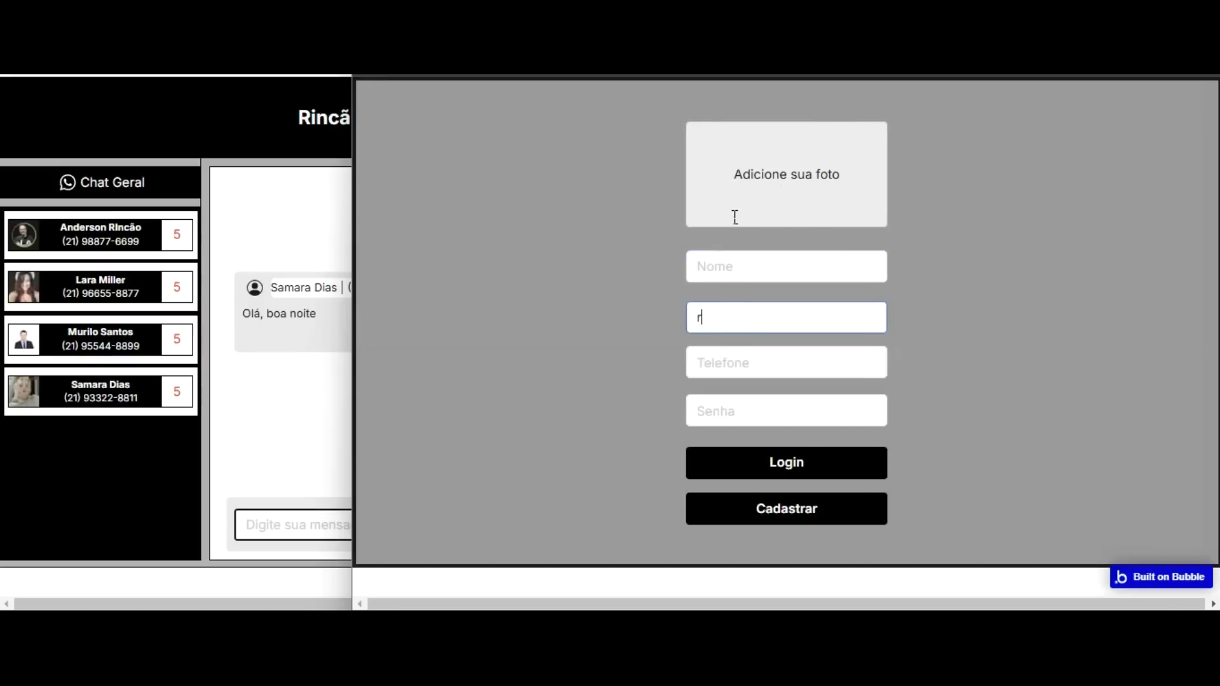
key("Tab")
key("Tab")
type("123456789")
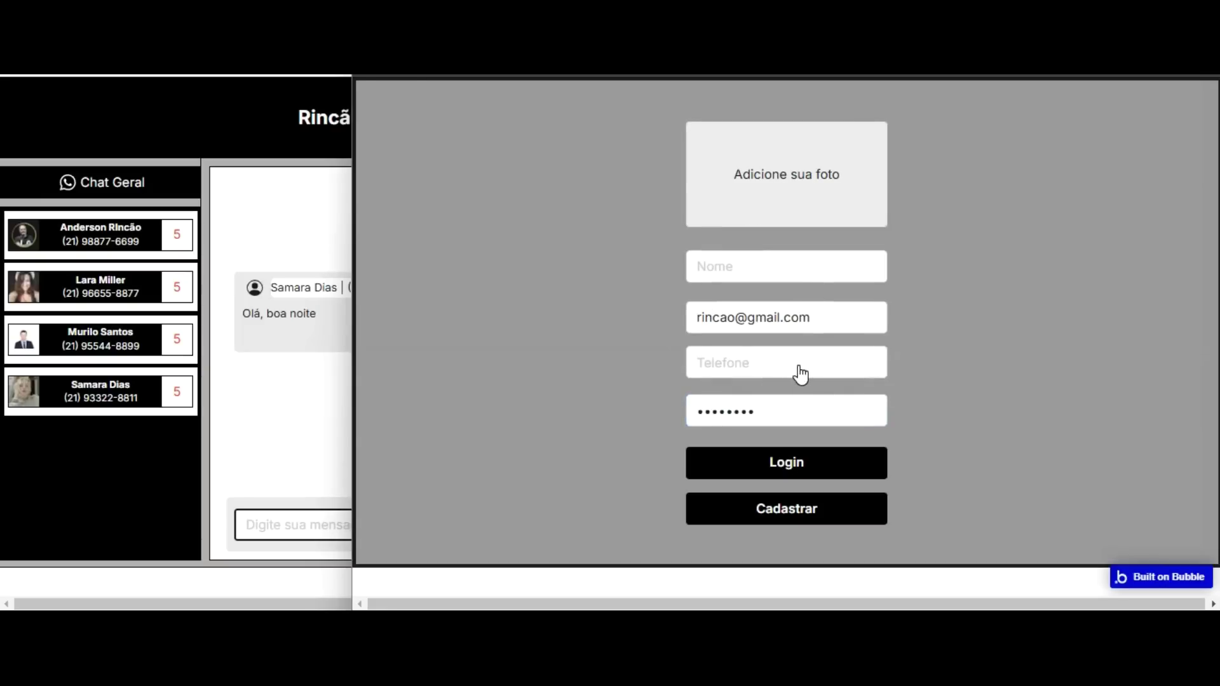
left_click(797, 470)
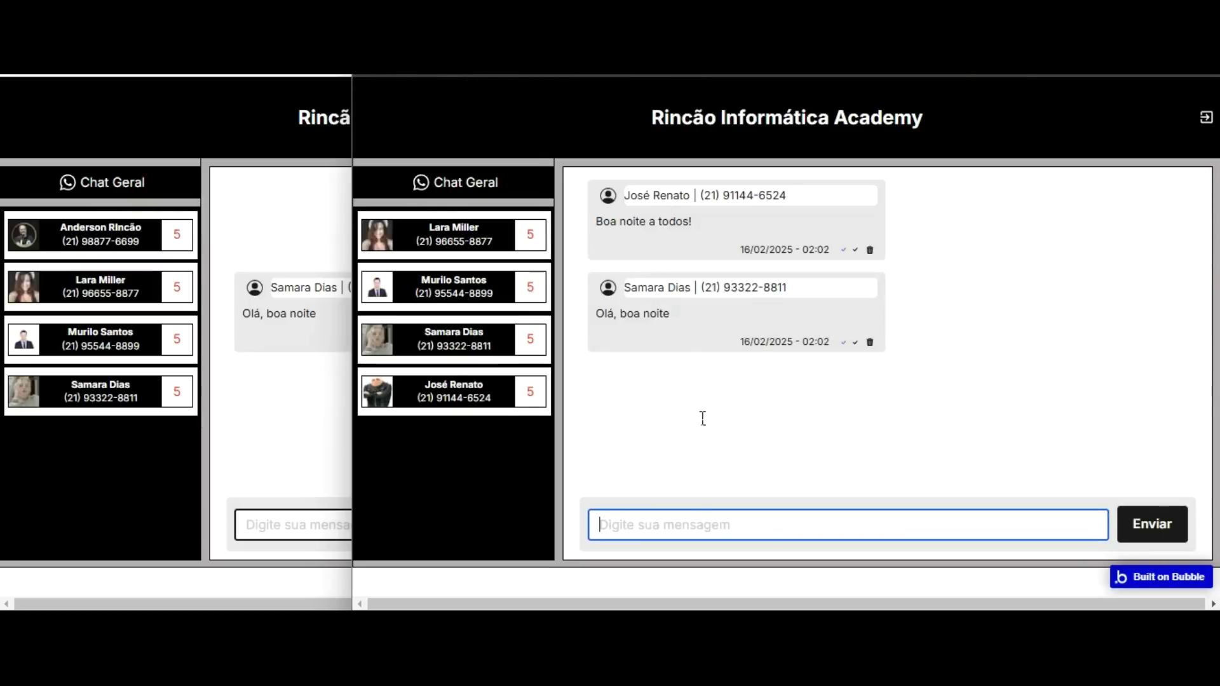
Send 'Fala aew turma, tio' to the general chat and check it in the left window.
type("Fala a")
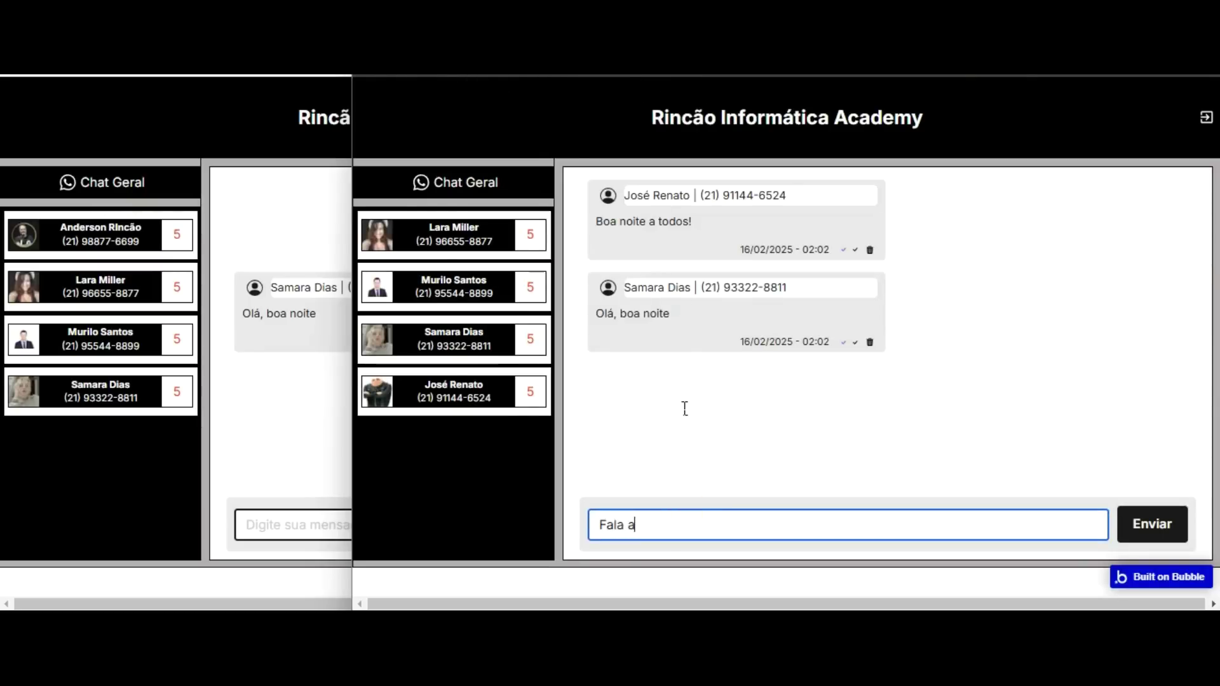
type("ew turma, ")
type("tio")
key("Return")
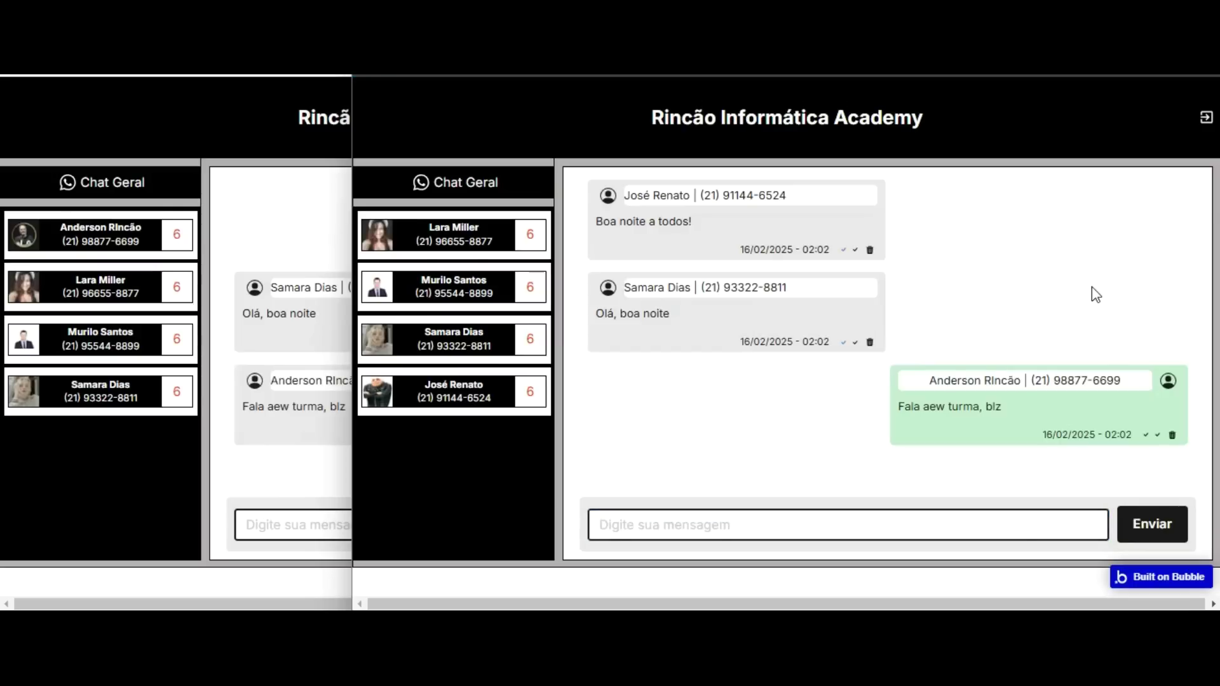
left_click(232, 92)
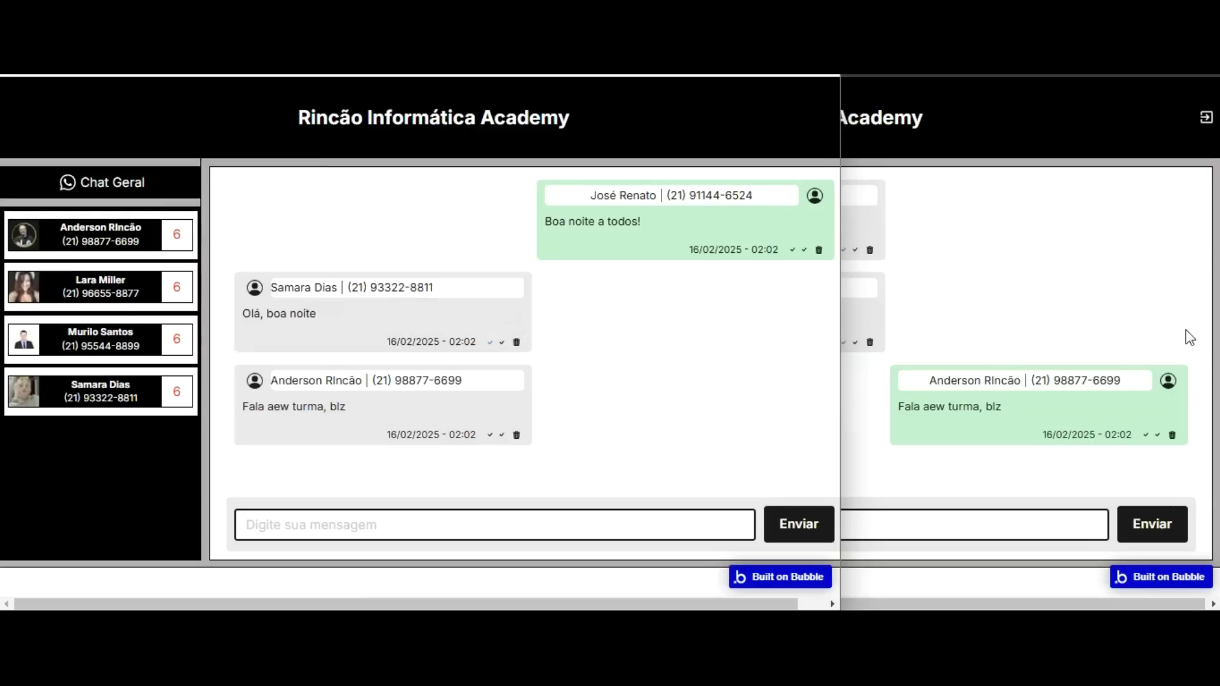
Send a retyped greeting ending 'turma, boa' from the right window, then maximize the left chat window.
left_click(1116, 210)
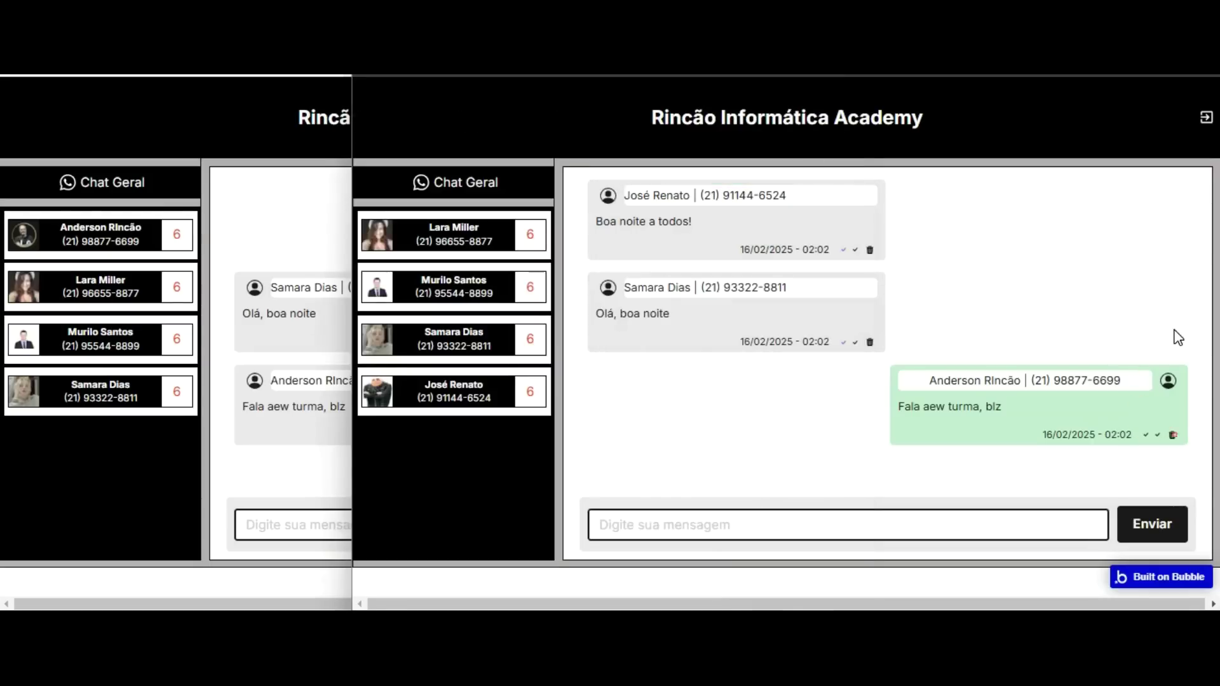
type("R")
left_click(284, 427)
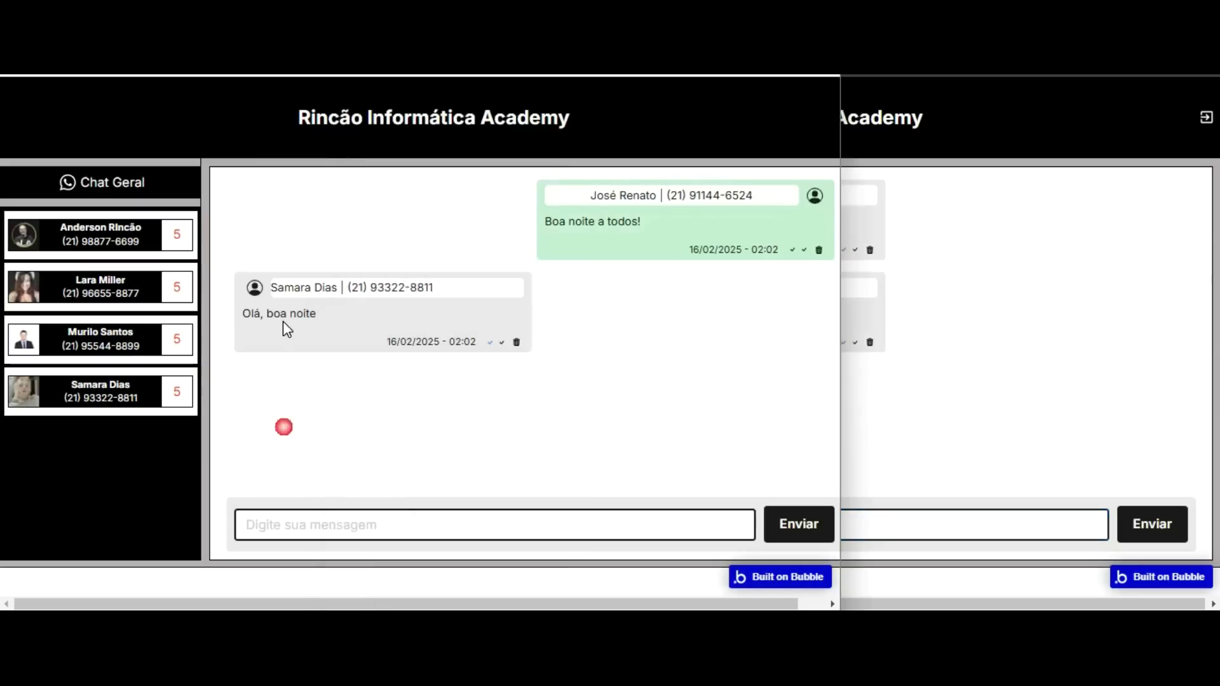
left_click(965, 320)
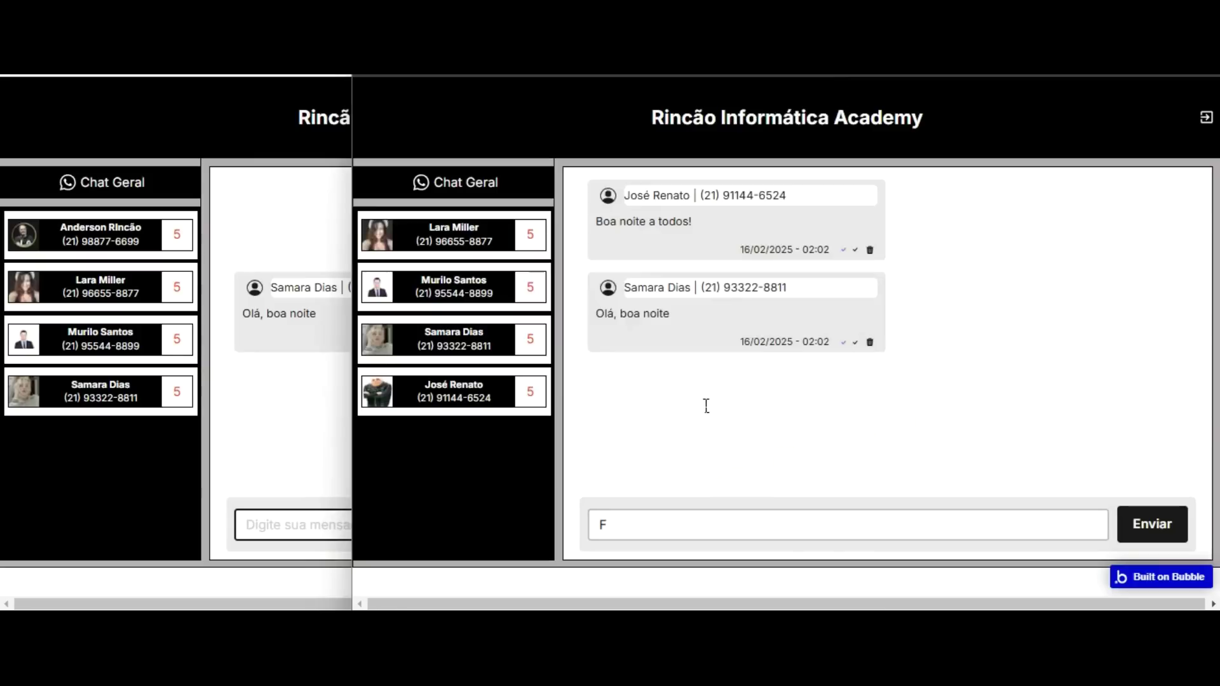
type("a")
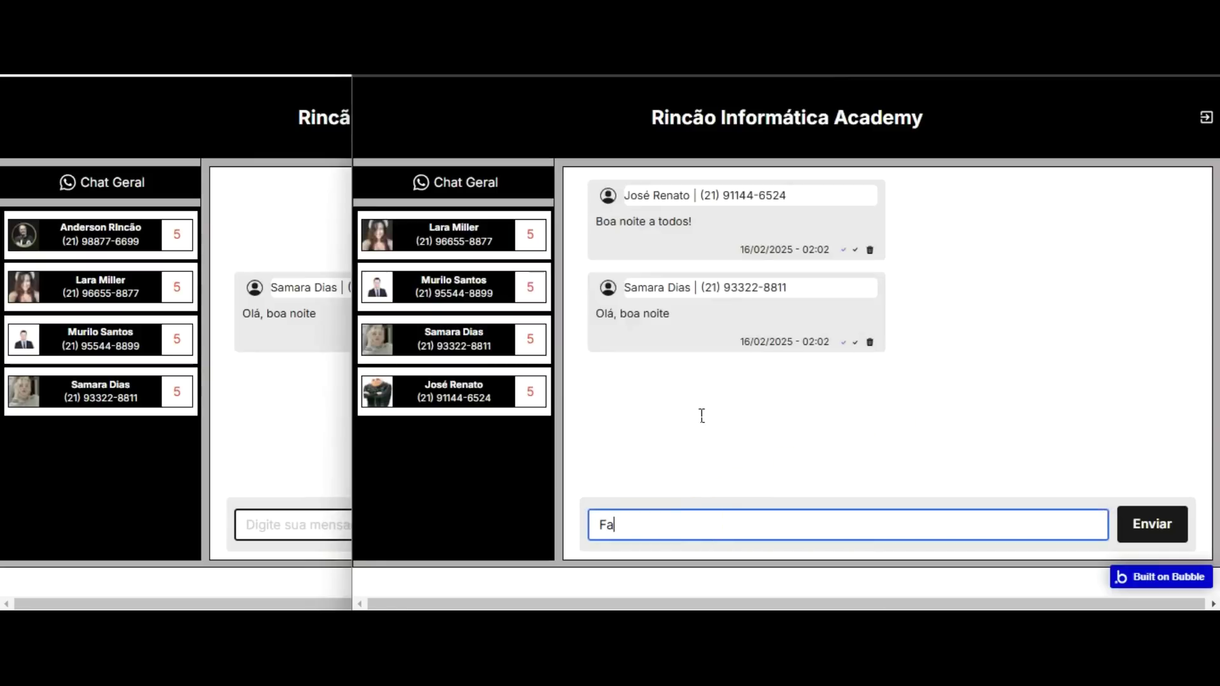
type("la aew turma")
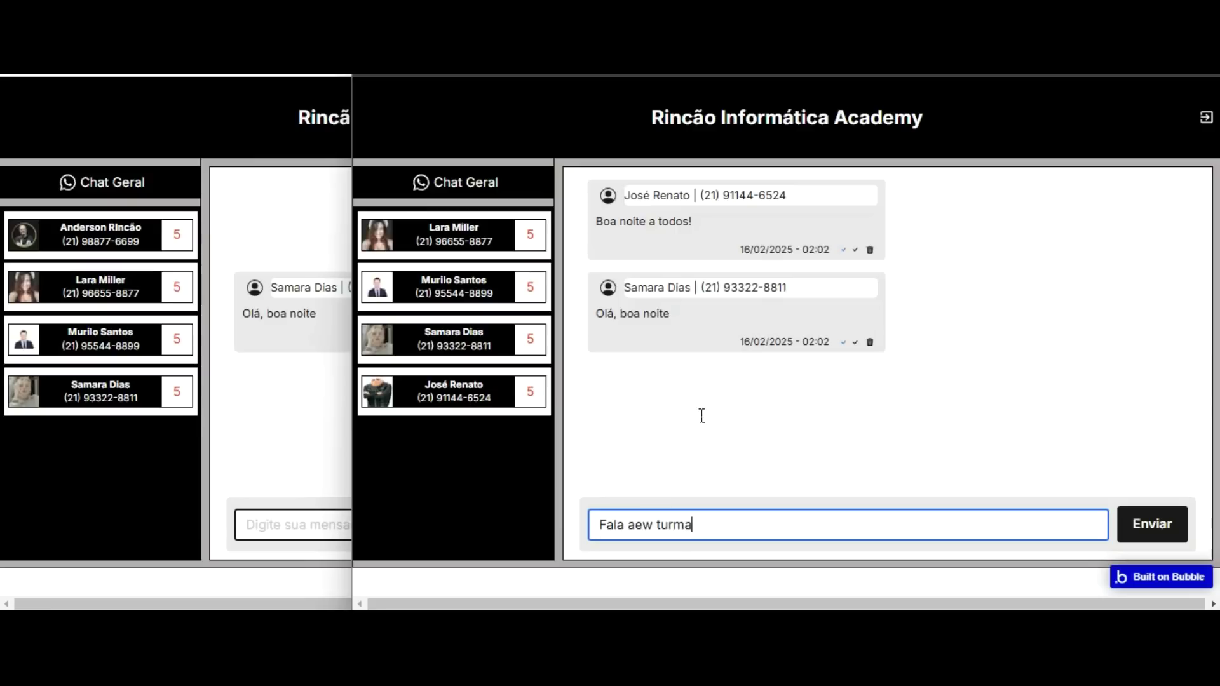
type(", boa")
key("Return")
left_click(304, 474)
key("super+Up")
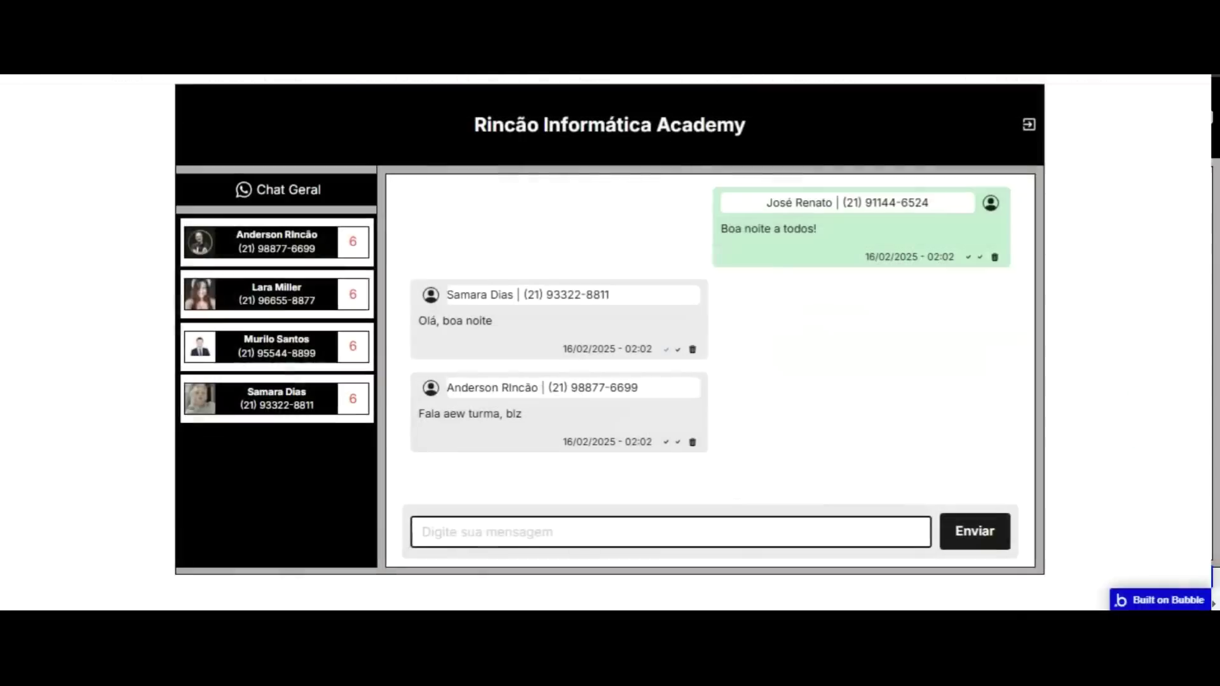